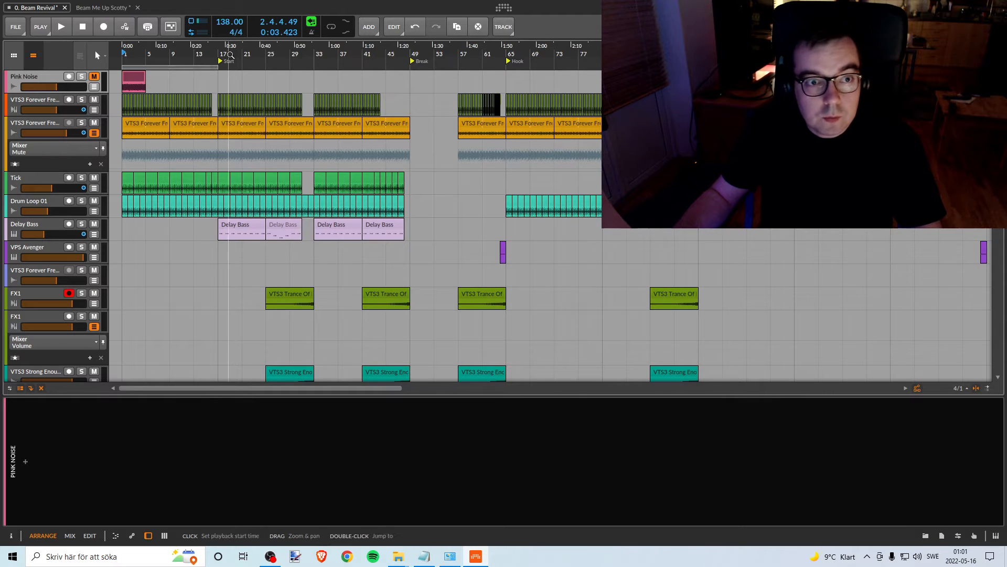
# - Examine the arrangement of the Beam Revival project along its timeline and across all tracks
pyautogui.moveTo(230, 55); pyautogui.dragTo(255, 42)
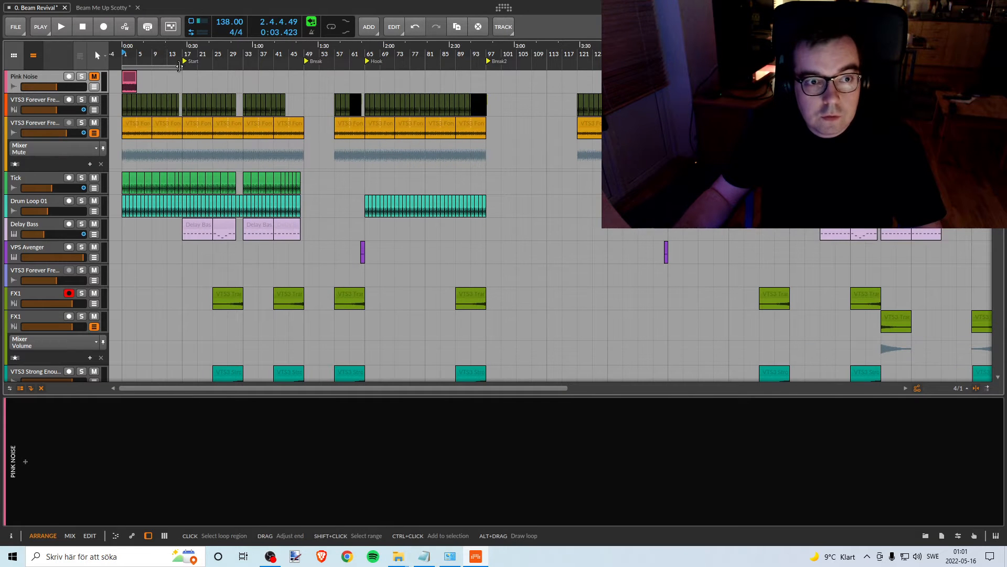
pyautogui.moveTo(179, 66); pyautogui.dragTo(756, 31)
pyautogui.moveTo(664, 67); pyautogui.dragTo(669, 67)
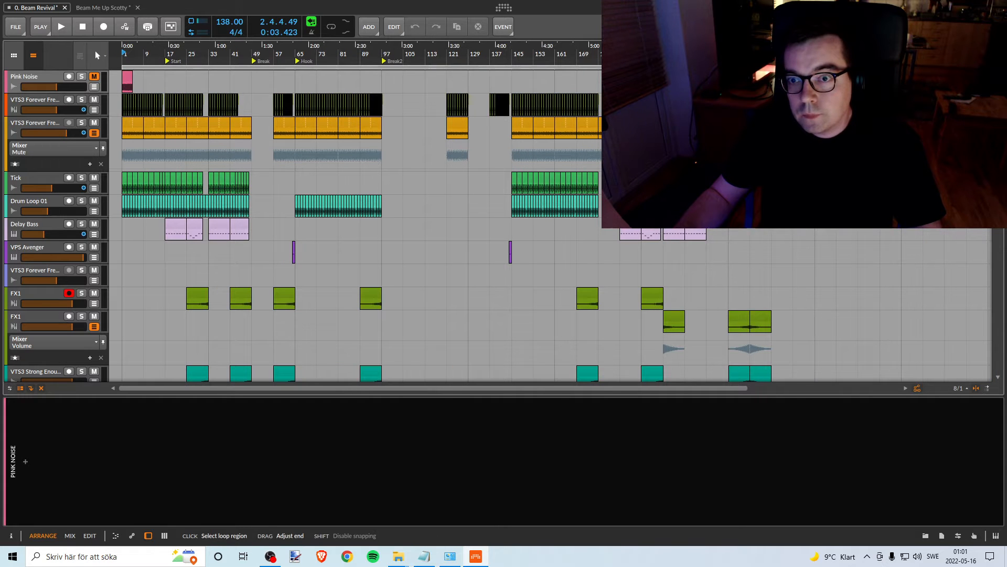
pyautogui.scroll(-5, 286, 122)
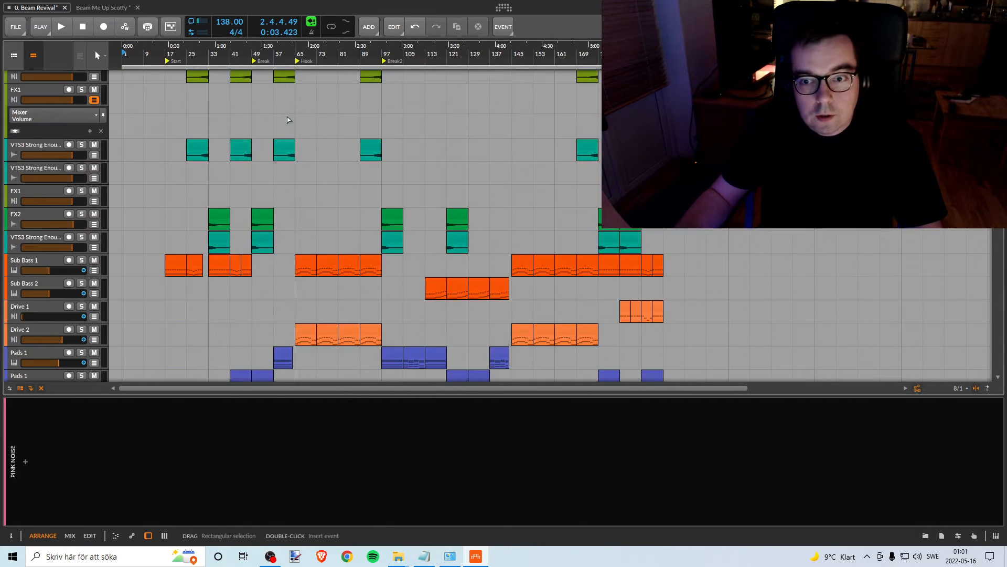
pyautogui.scroll(-10, 287, 119)
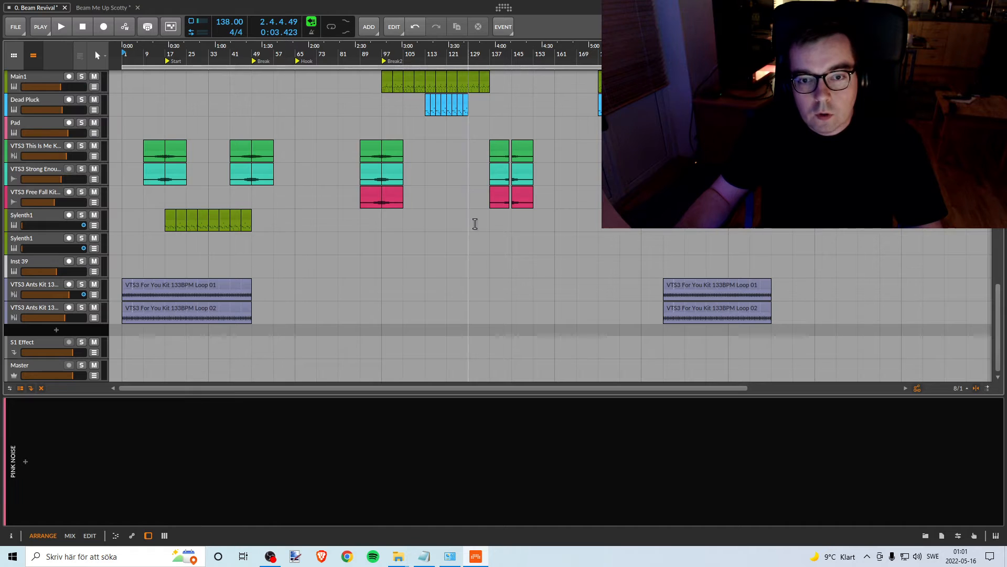
pyautogui.scroll(15, 344, 158)
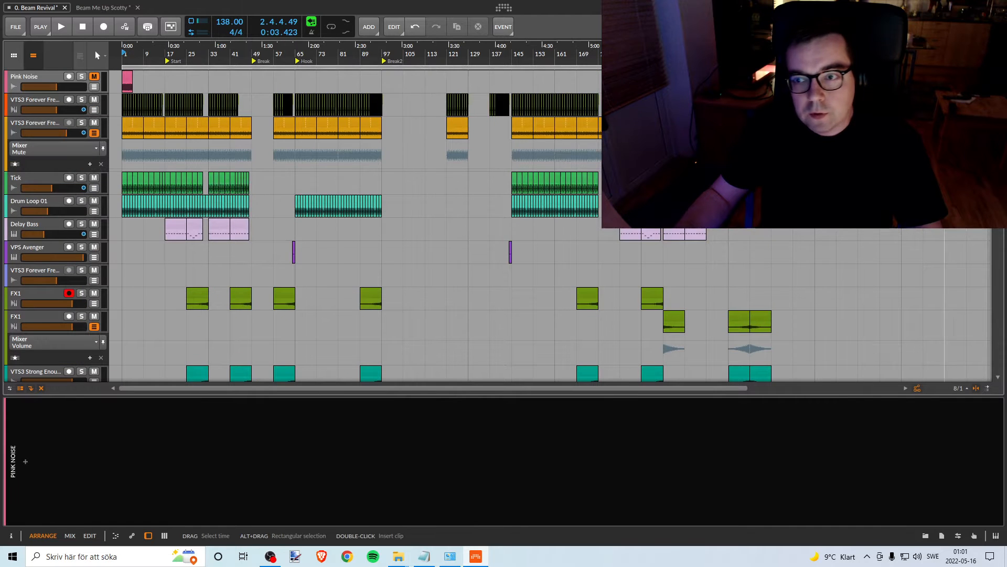
pyautogui.scroll(-5, 944, 304)
pyautogui.scroll(5, 745, 304)
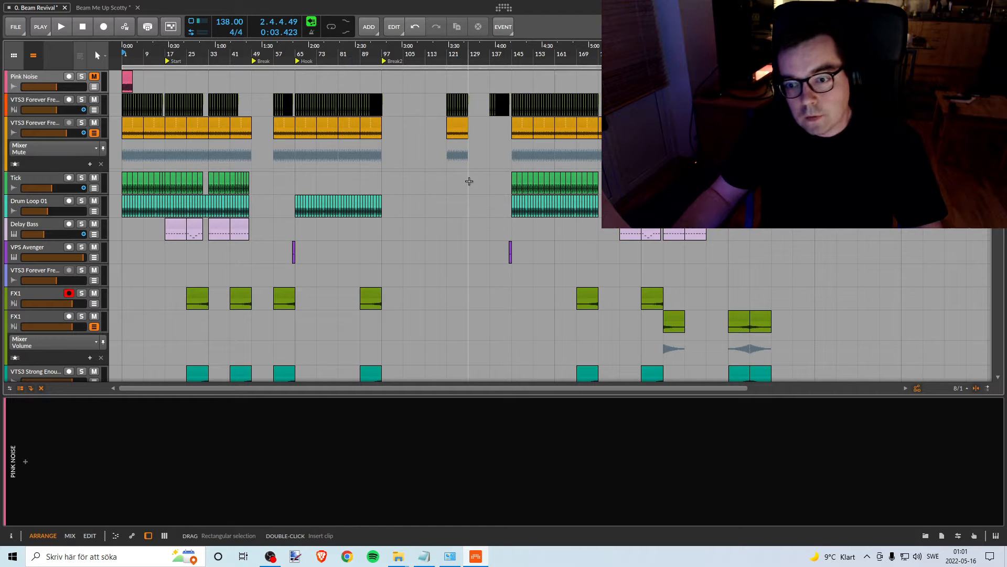
pyautogui.moveTo(998, 131)
pyautogui.mouseDown()
pyautogui.moveTo(997, 157)
pyautogui.moveTo(998, 131)
pyautogui.mouseUp()
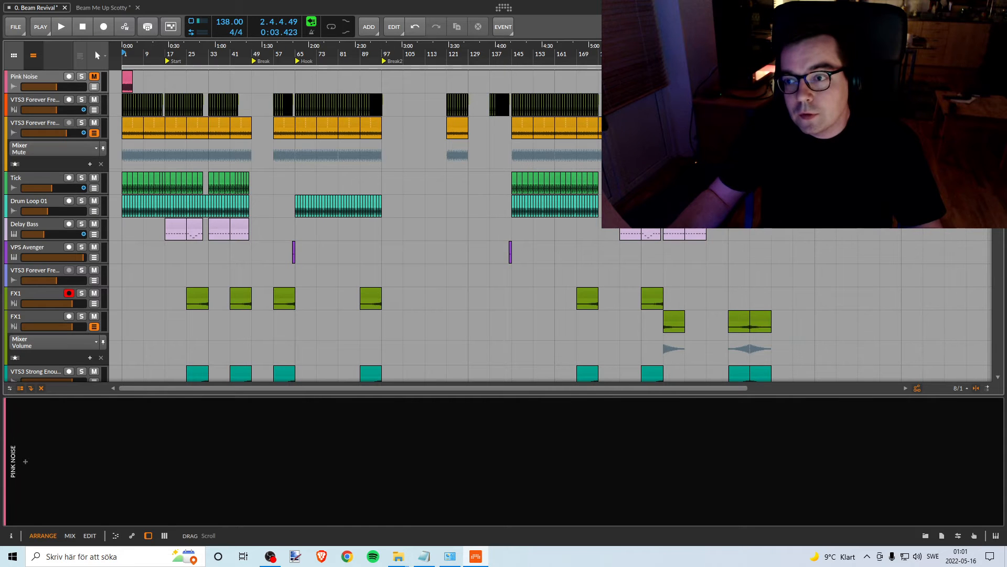
pyautogui.scroll(-6, 918, 370)
pyautogui.scroll(6, 919, 369)
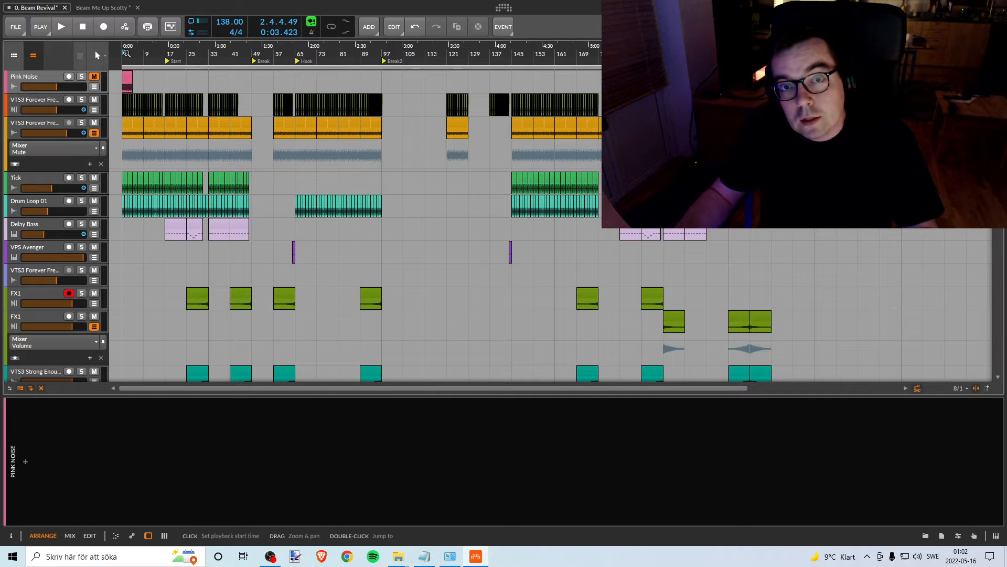
pyautogui.moveTo(126, 53); pyautogui.dragTo(127, 115)
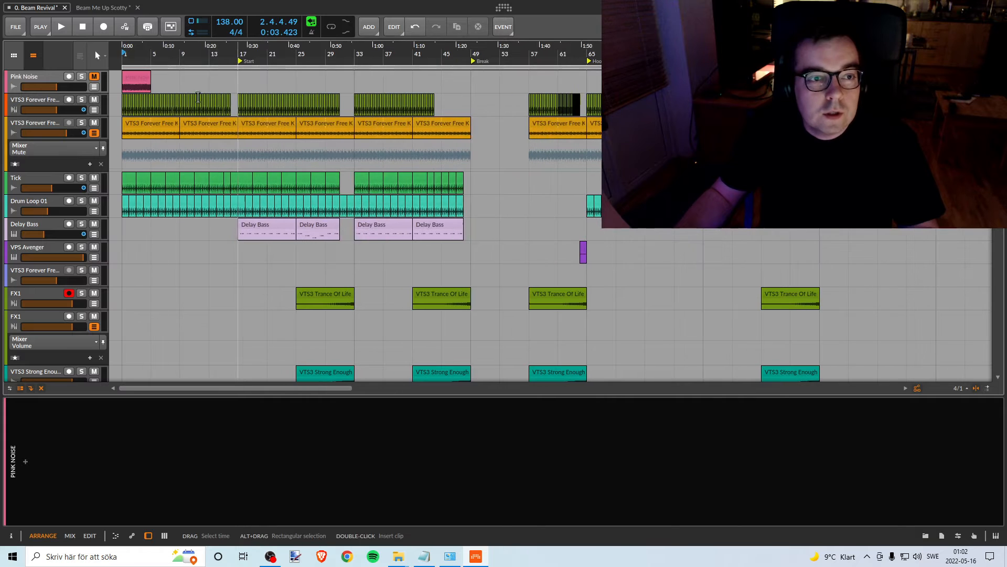
# - Select the Pink Noise clip at bar 1, open Chrome and the Text notes in Notepad, and widen the notes window slightly
pyautogui.click(130, 78)
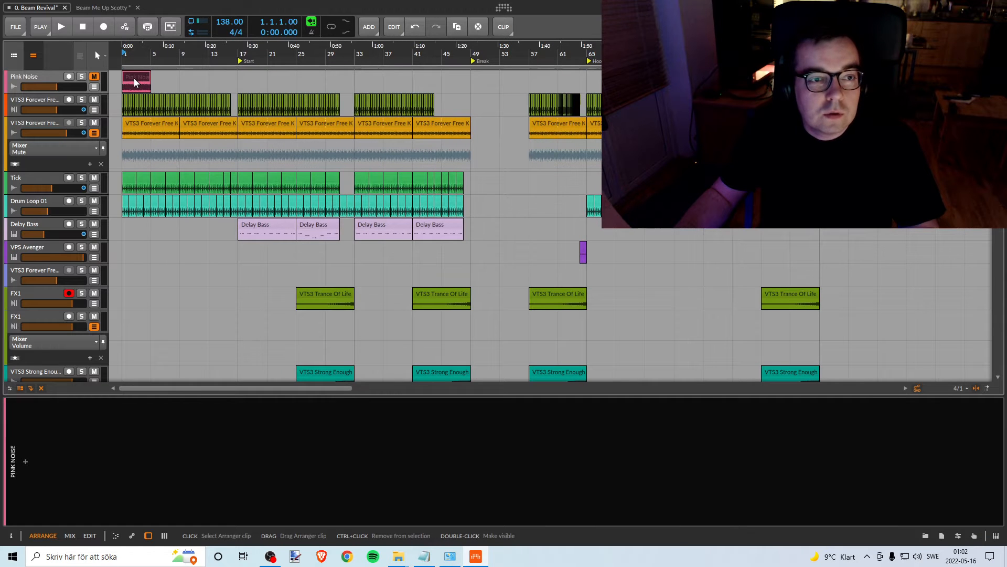
pyautogui.click(348, 556)
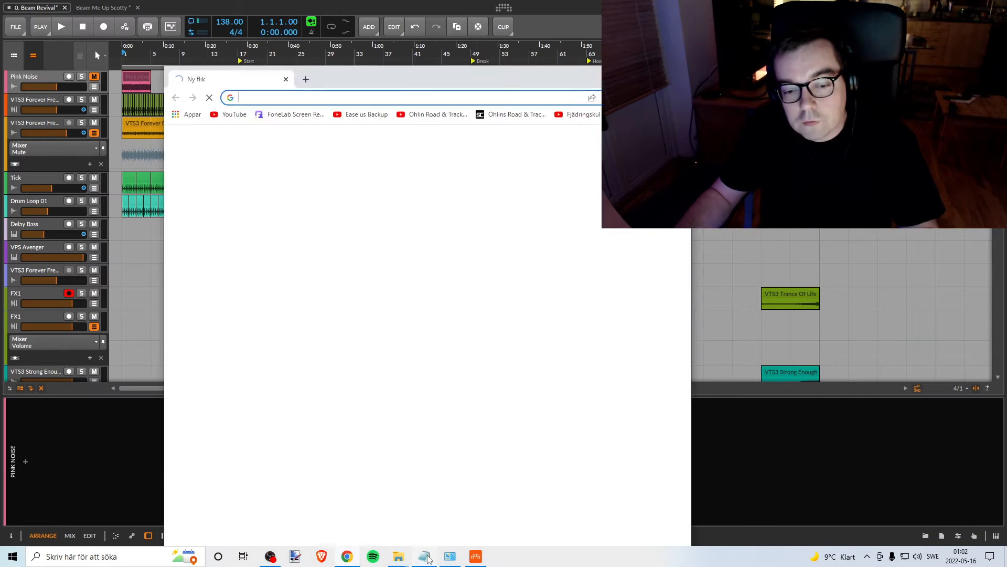
pyautogui.click(424, 556)
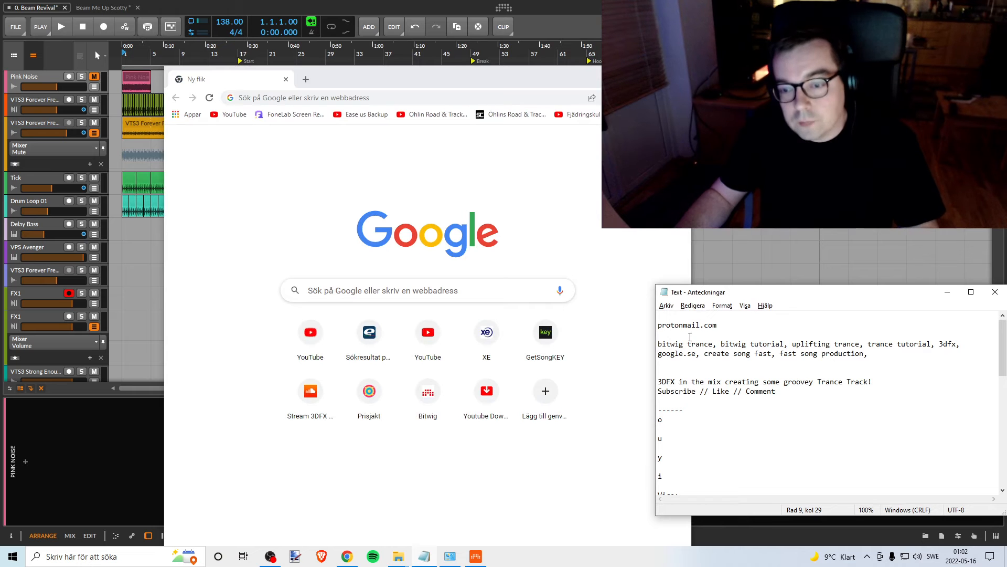
pyautogui.moveTo(655, 470); pyautogui.dragTo(641, 465)
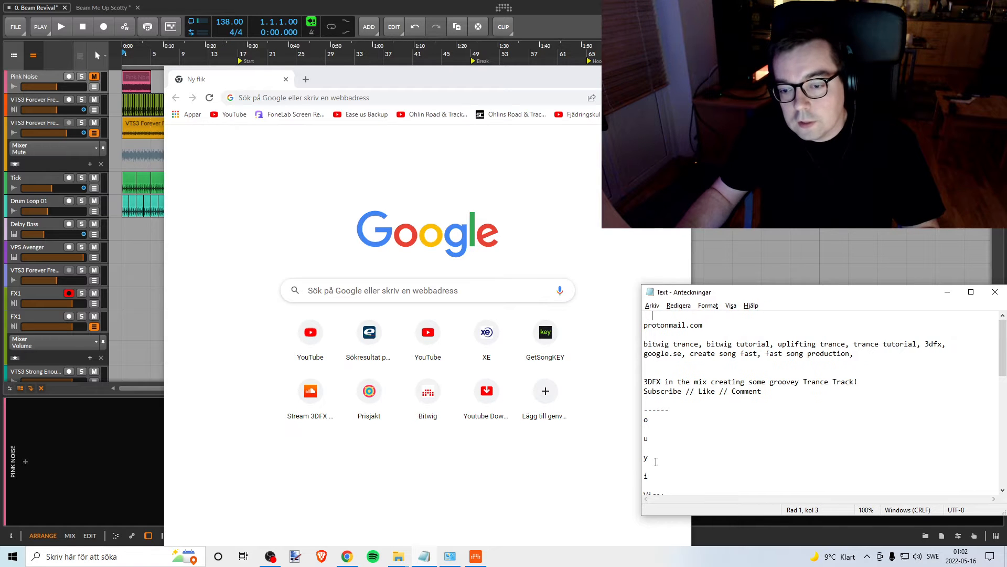
# - Copy the Pink Noise track's name in Bitwig Studio, switch to Chrome and search Google for "Pink Noise"
pyautogui.click(29, 77)
pyautogui.rightClick(31, 75)
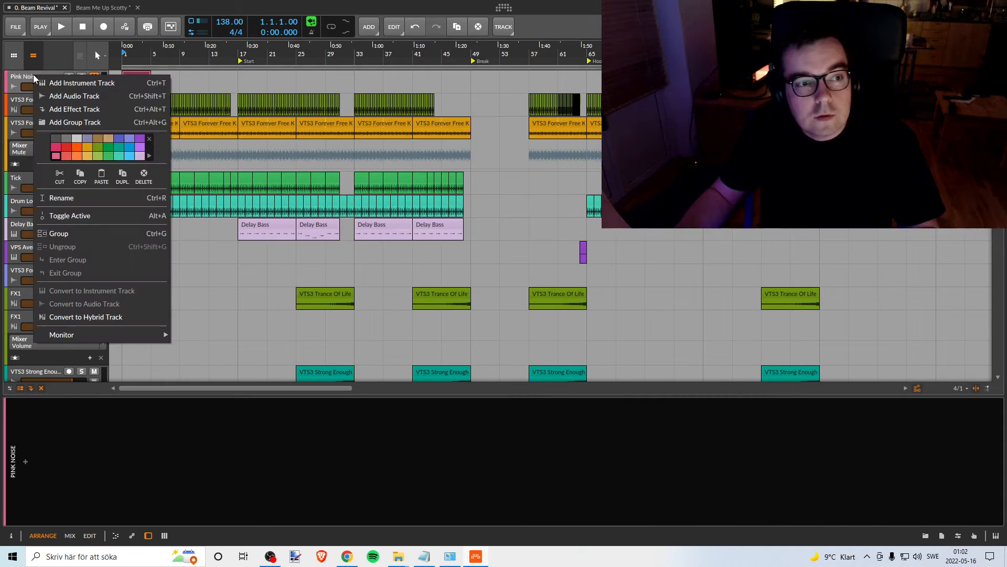
pyautogui.click(62, 196)
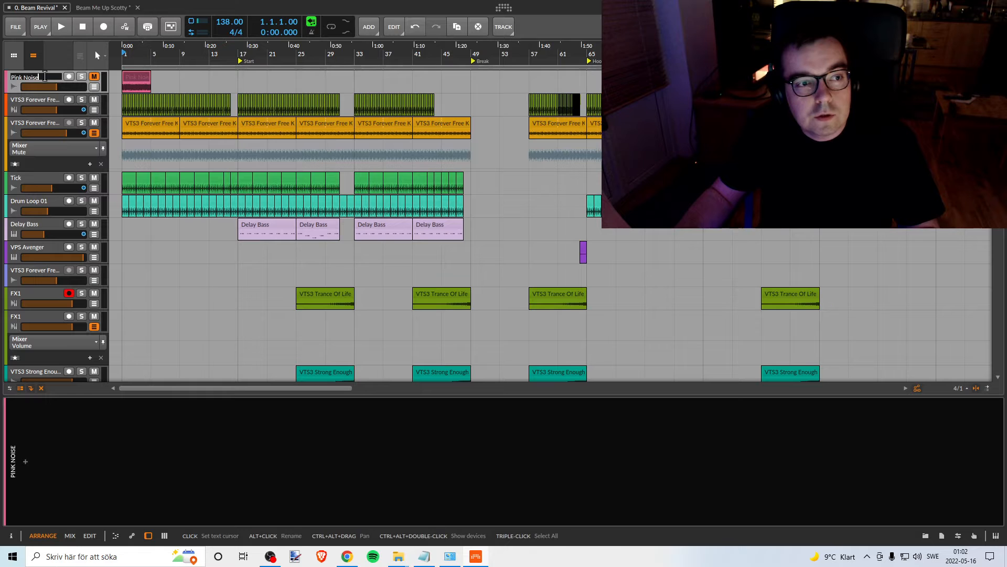
pyautogui.click(451, 557)
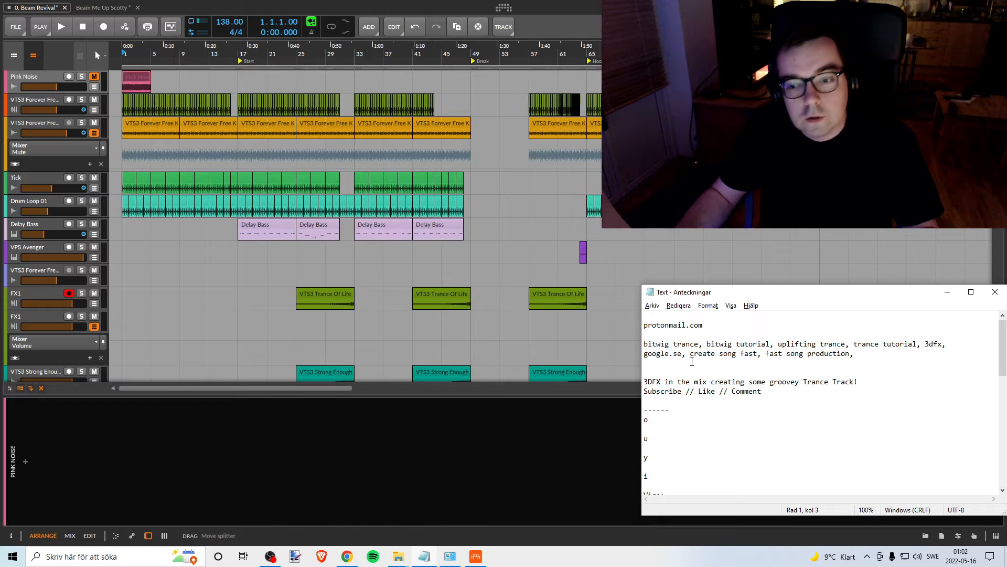
pyautogui.click(343, 558)
pyautogui.click(367, 97)
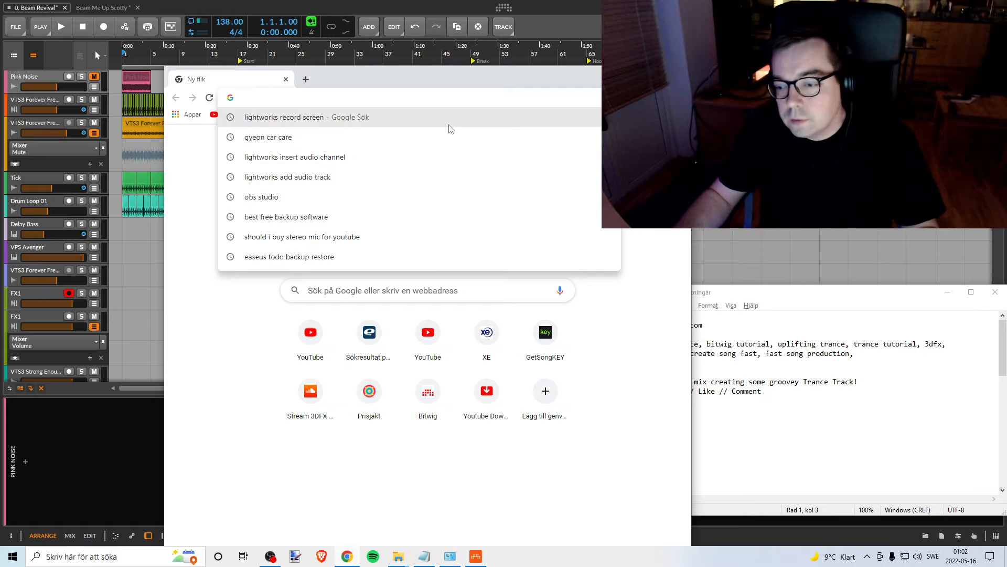
pyautogui.write('Pink Noise')
pyautogui.press('Return')
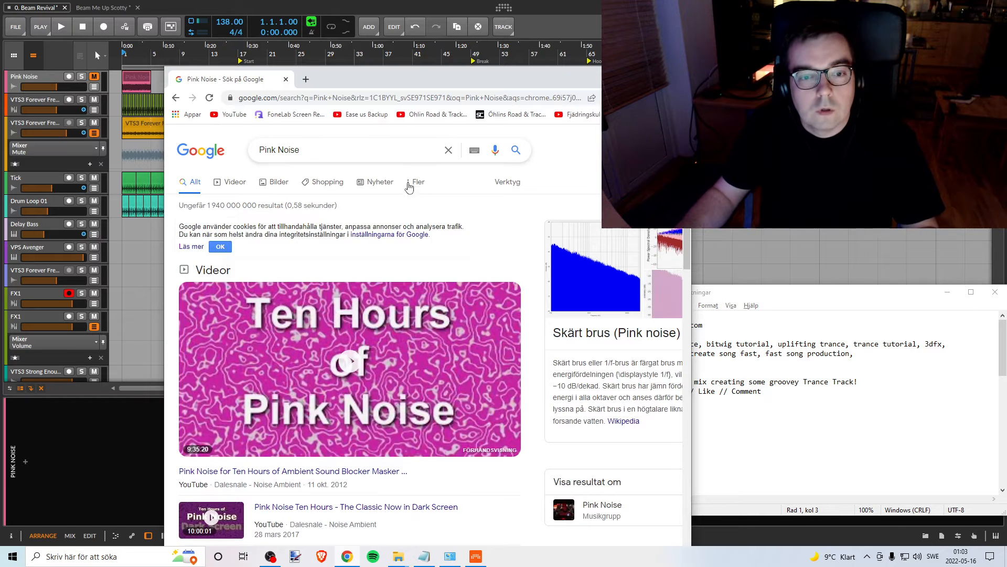
# - Look through the Google results for videos, related questions and articles about pink noise
pyautogui.scroll(-6, 379, 339)
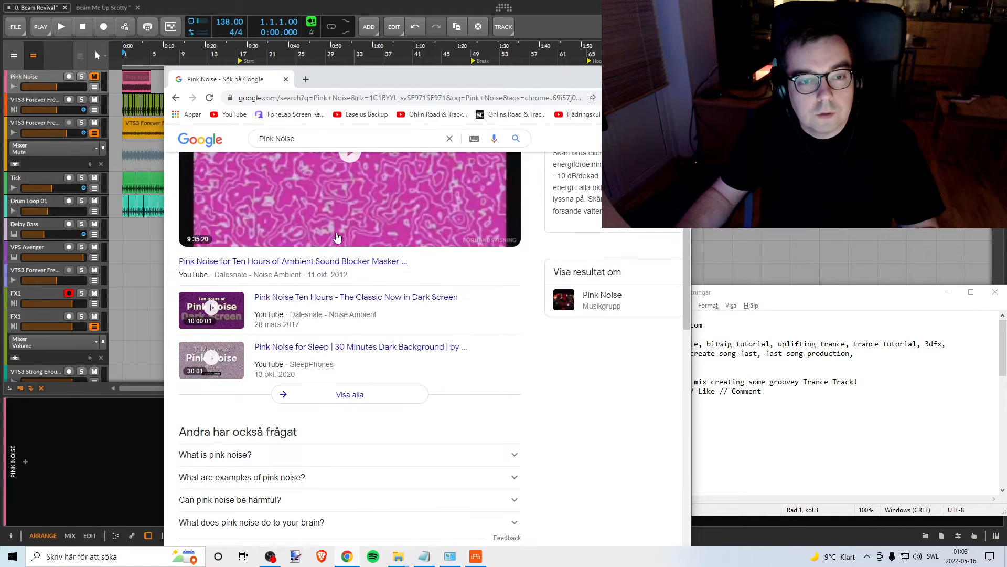
pyautogui.scroll(-6, 378, 339)
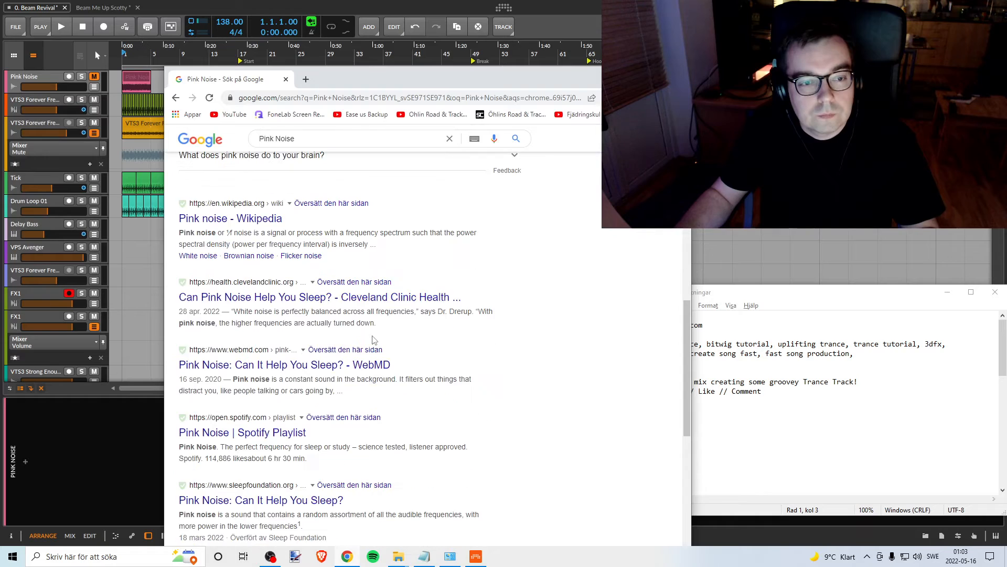
pyautogui.scroll(5, 370, 339)
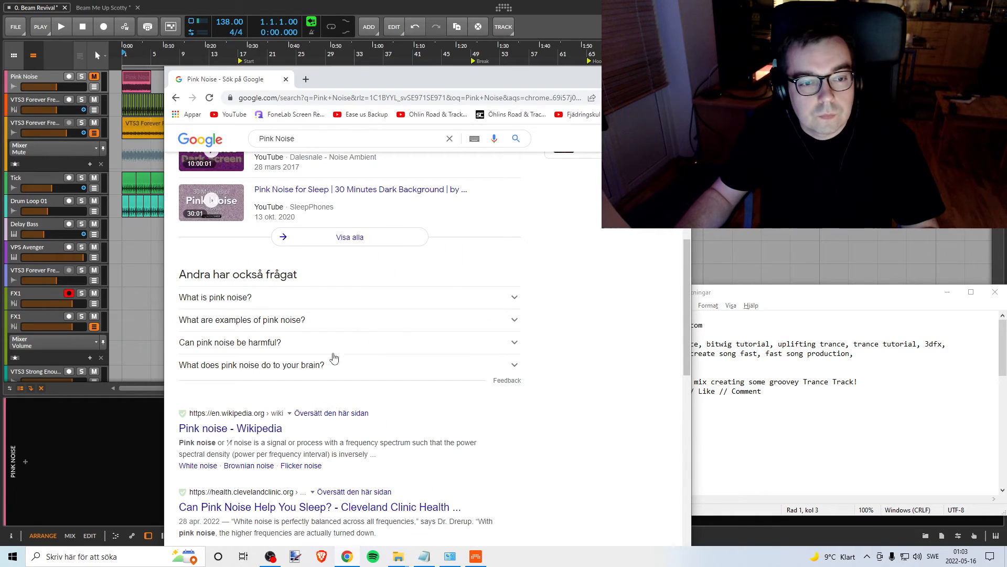
pyautogui.scroll(-12, 334, 358)
pyautogui.scroll(14, 332, 314)
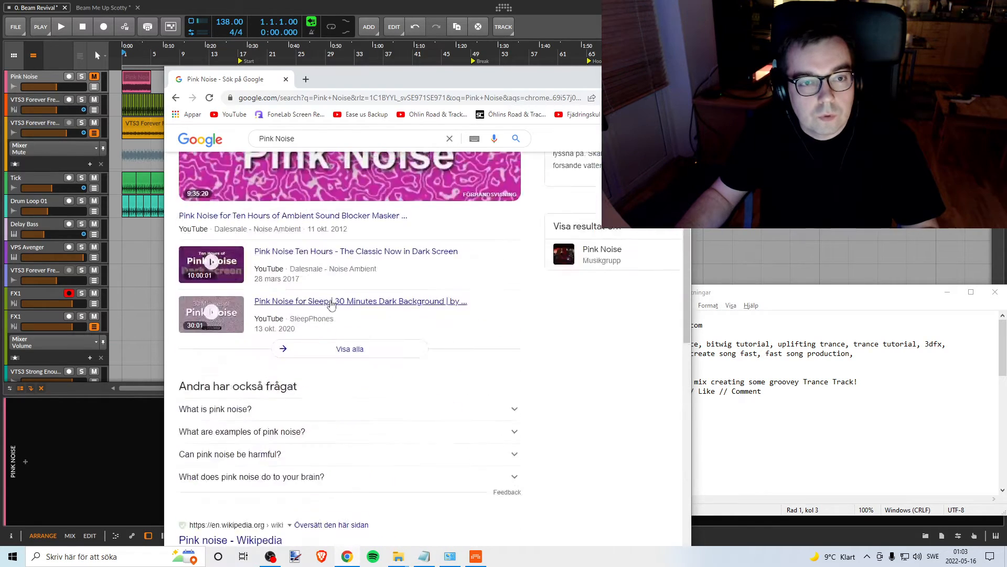
pyautogui.scroll(5, 331, 306)
# - Search YouTube for "Pink Noise" and look through the video results
pyautogui.click(231, 114)
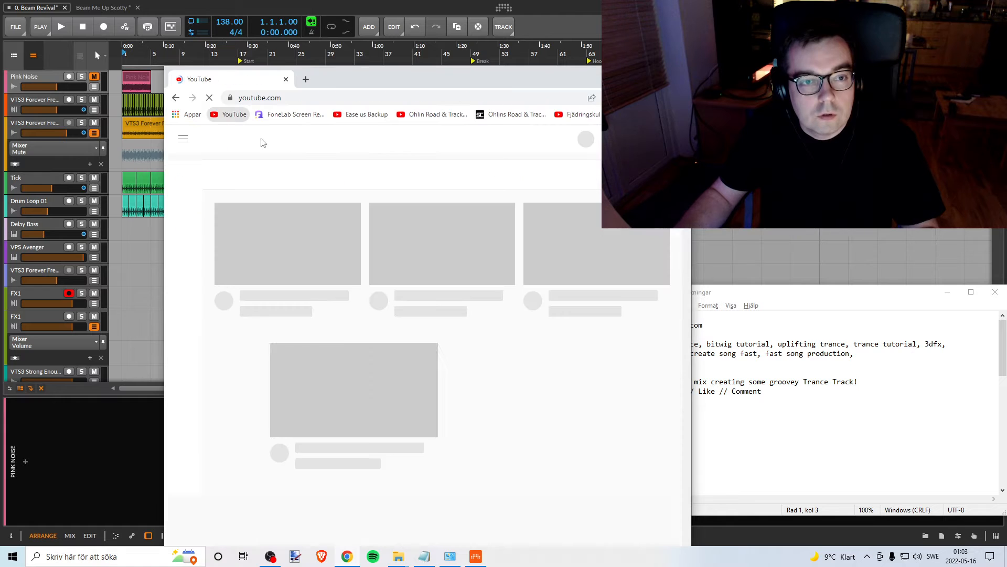
pyautogui.click(325, 136)
pyautogui.write('Pink Noise')
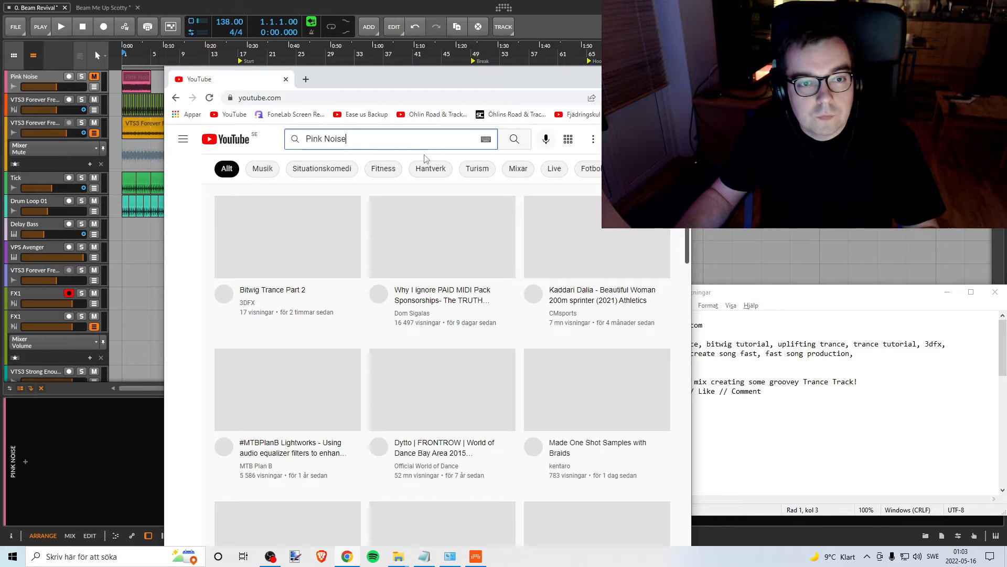
pyautogui.press('Return')
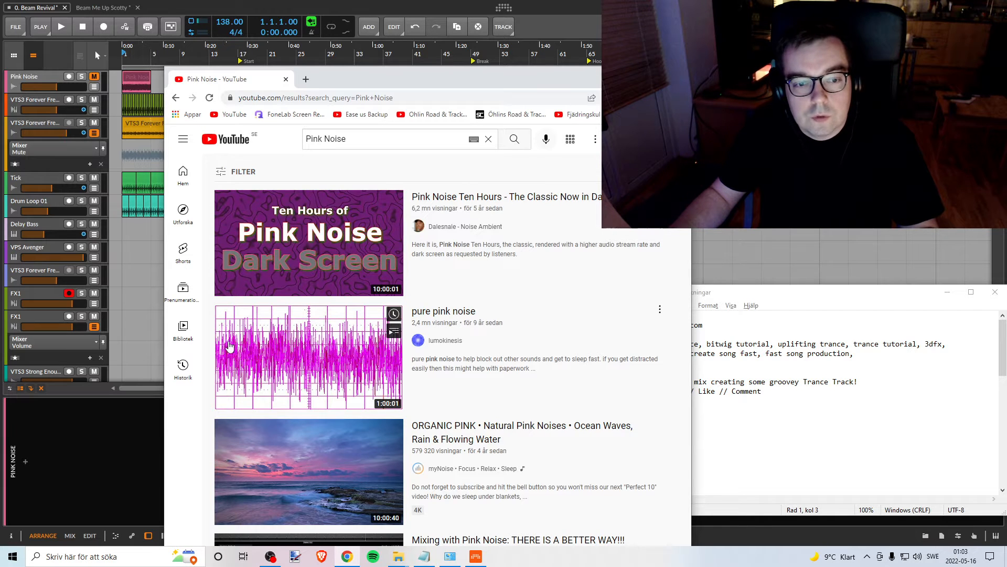
pyautogui.scroll(-7, 334, 385)
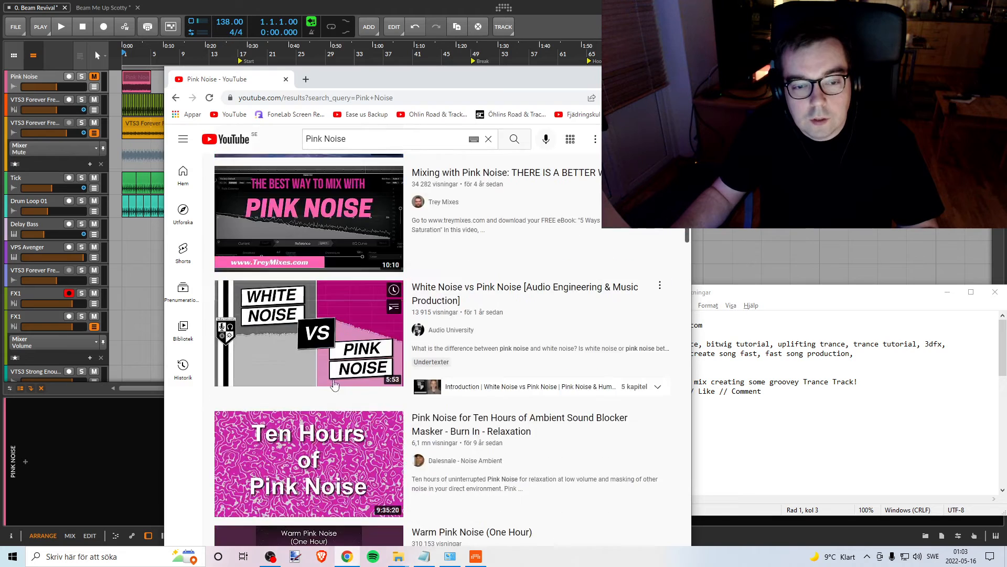
pyautogui.scroll(-5, 334, 386)
pyautogui.scroll(12, 335, 367)
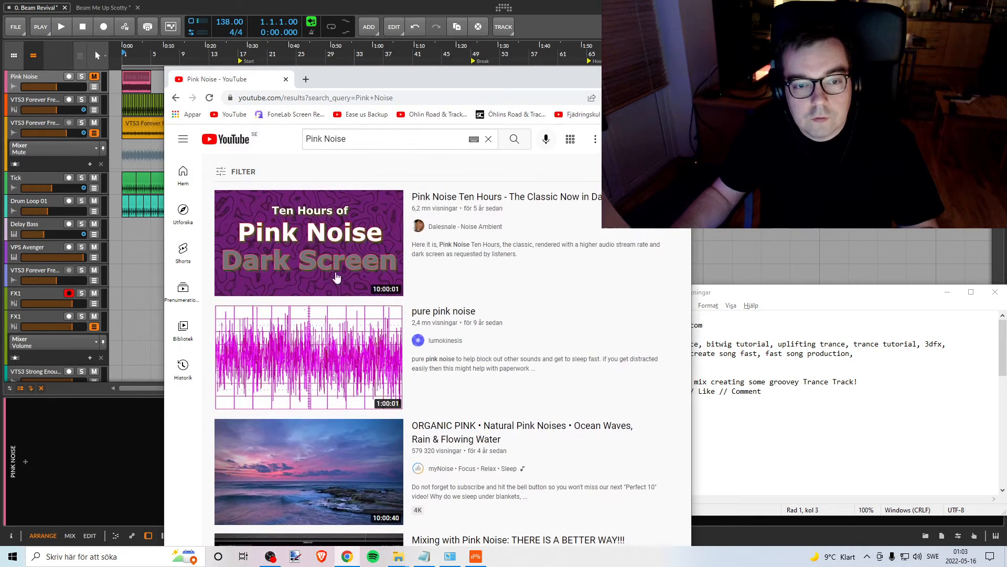
# - Return to the Google results for pink noise and expand the question "What is pink noise?"
pyautogui.click(175, 98)
pyautogui.click(175, 98)
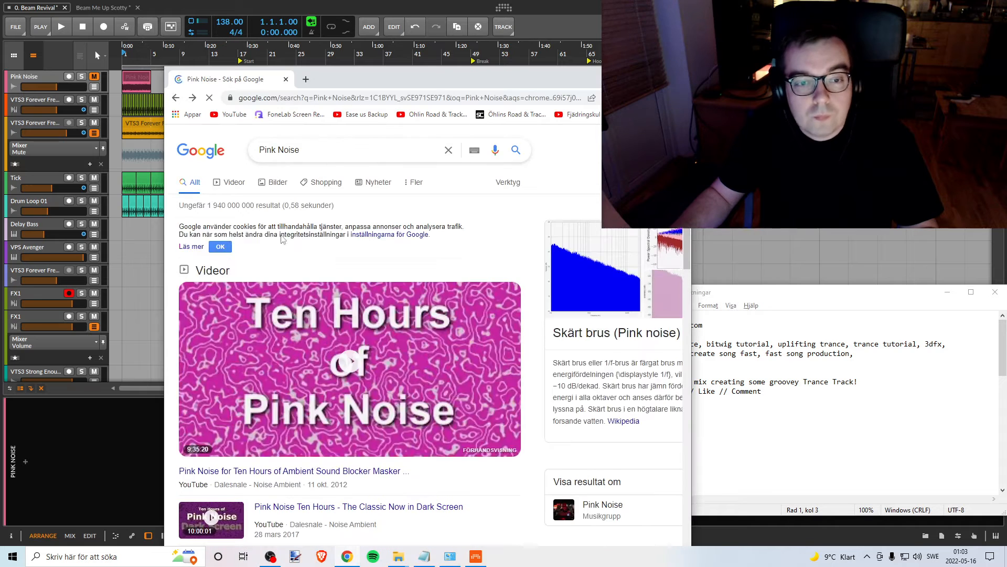
pyautogui.scroll(-5, 274, 402)
pyautogui.scroll(3, 217, 414)
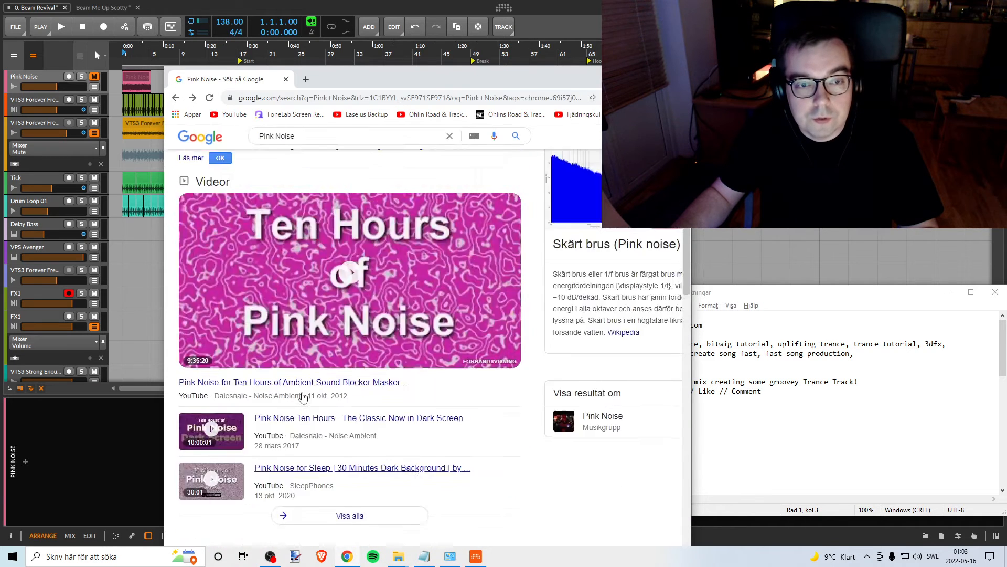
pyautogui.scroll(-2, 216, 414)
pyautogui.click(235, 455)
pyautogui.scroll(-3, 297, 362)
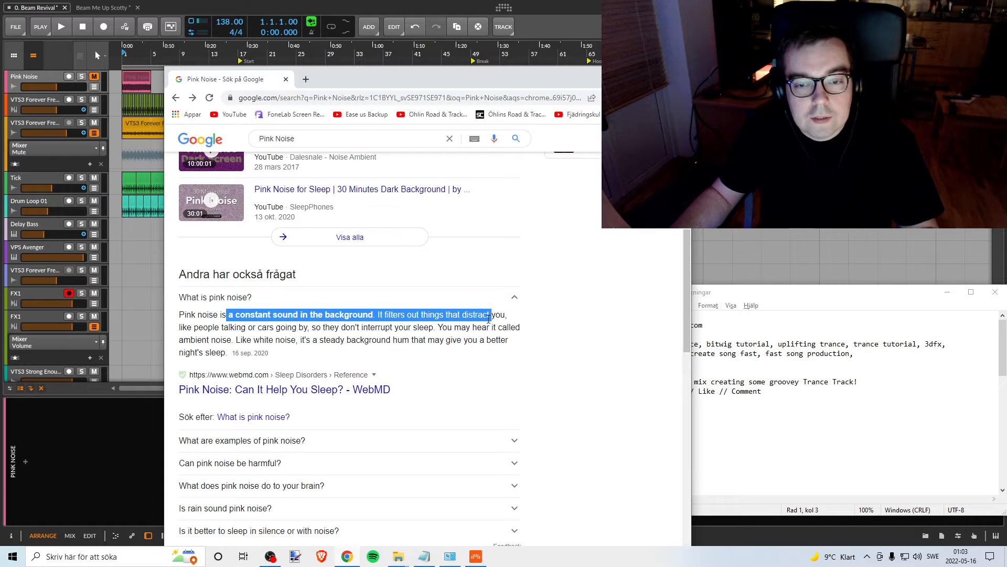
# - Read the pink noise definition, highlighting passages while following the text, and close Chrome to return to Bitwig Studio
pyautogui.moveTo(489, 317); pyautogui.dragTo(230, 324)
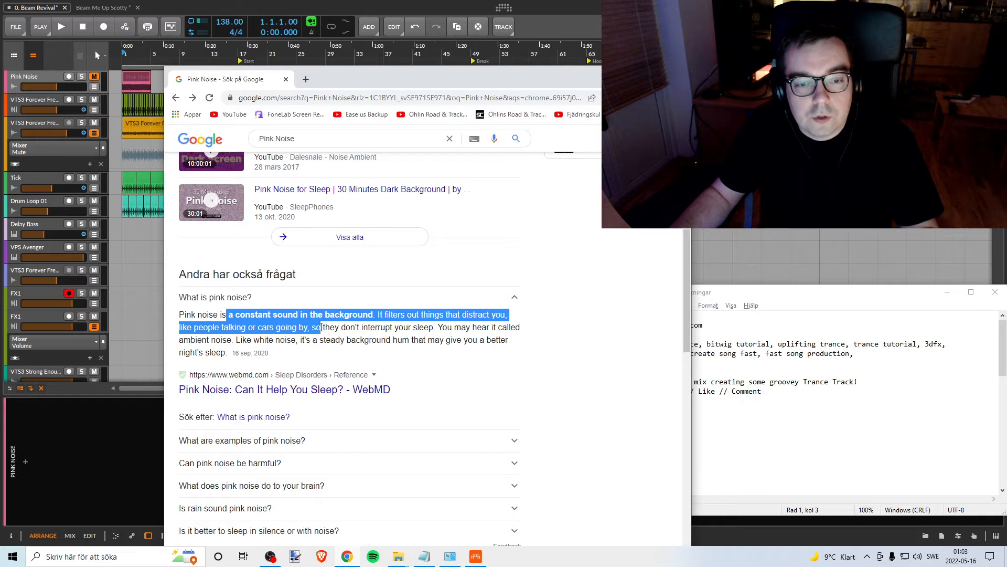
pyautogui.click(439, 326)
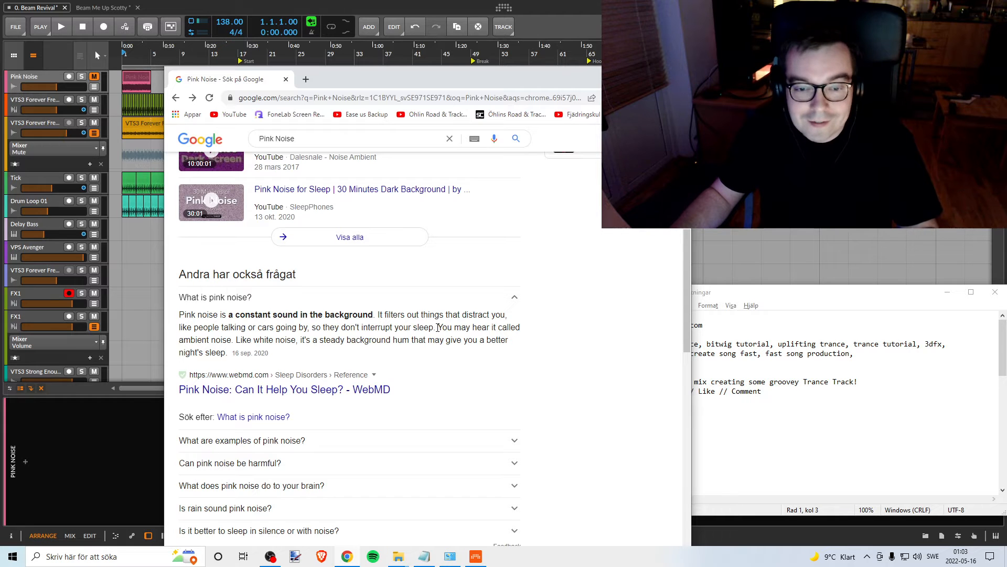
pyautogui.moveTo(522, 327); pyautogui.dragTo(309, 339)
pyautogui.click(254, 338)
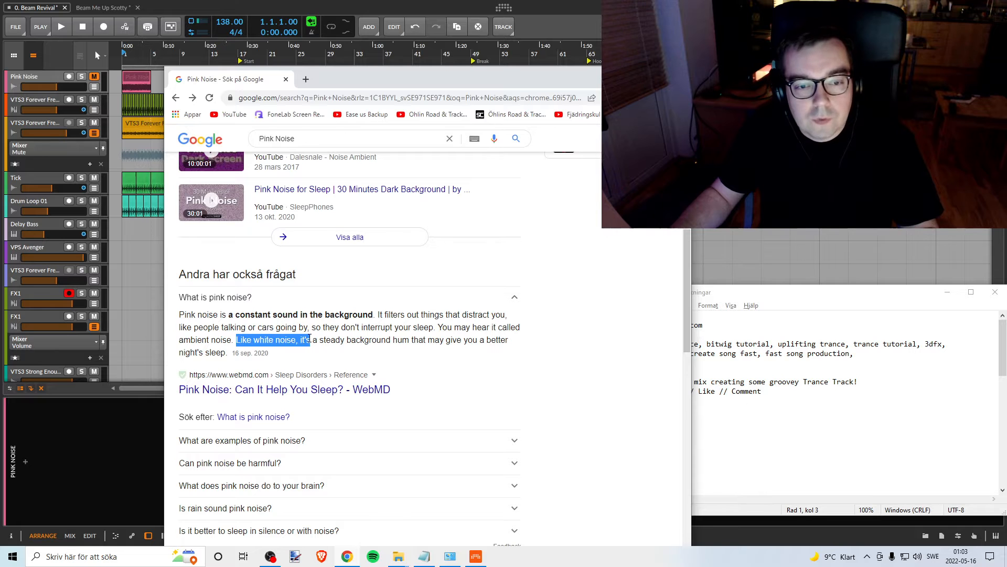
pyautogui.click(328, 341)
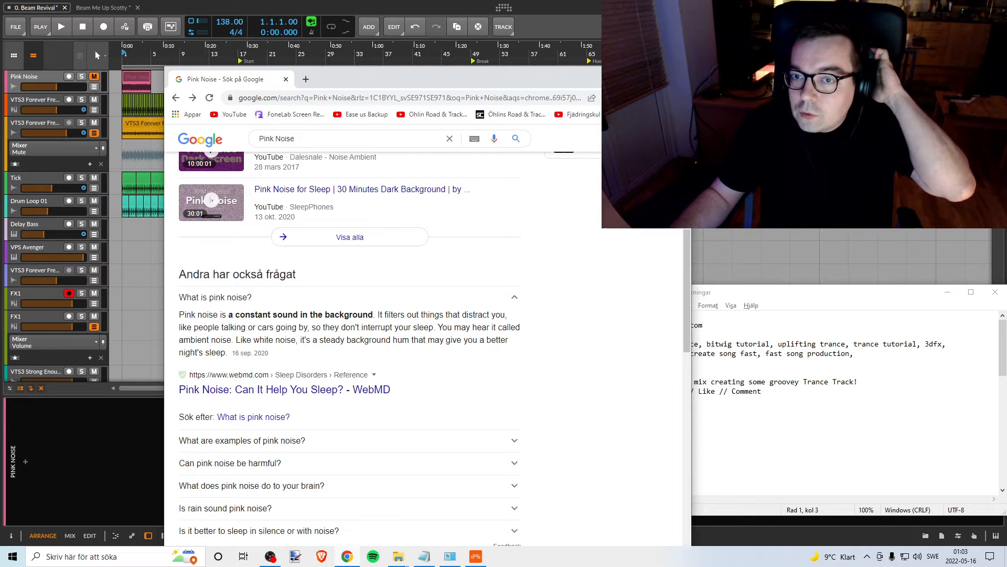
pyautogui.click(679, 73)
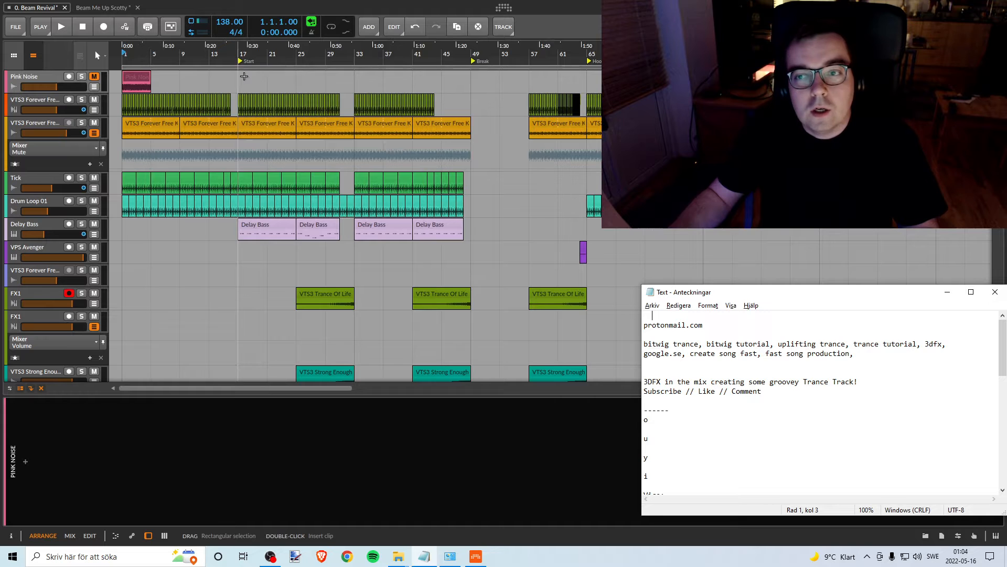
# - Move the Notepad window aside and minimize it to uncover the arrangement
pyautogui.moveTo(718, 299); pyautogui.dragTo(701, 288)
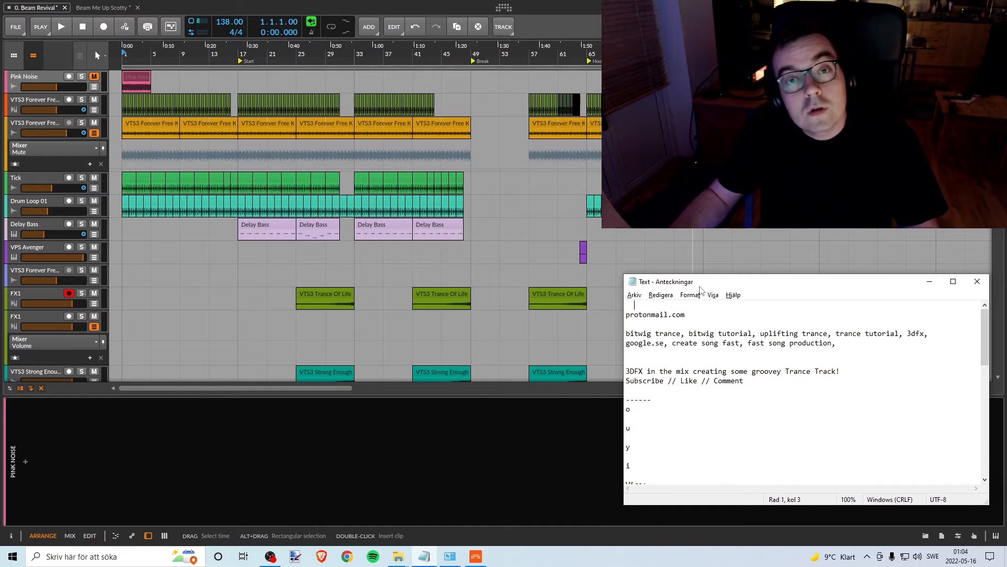
pyautogui.click(930, 285)
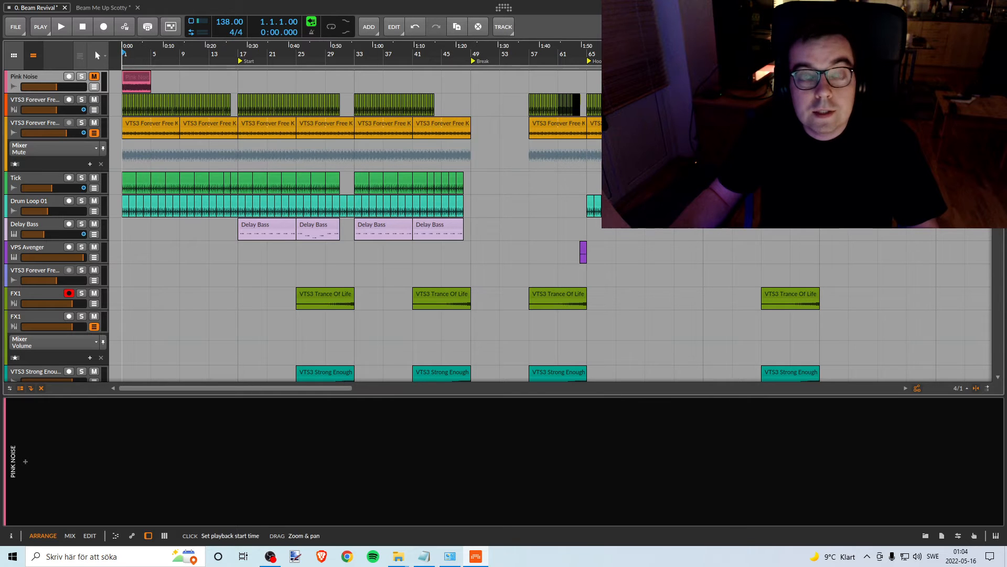
# - Unmute and solo the Pink Noise track, play it from bar 1, and stop playback
pyautogui.moveTo(128, 57); pyautogui.dragTo(128, 78)
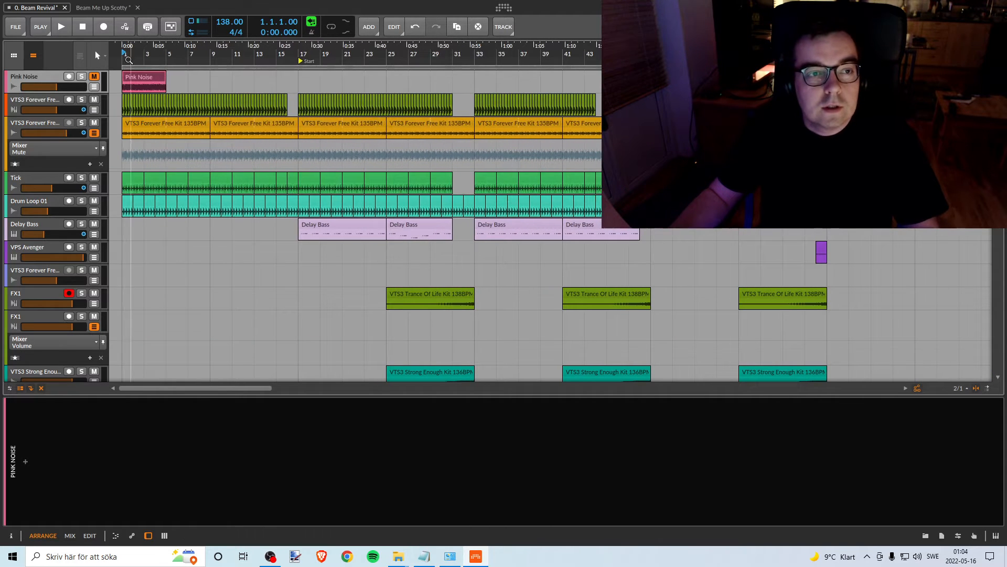
pyautogui.click(93, 77)
pyautogui.click(82, 77)
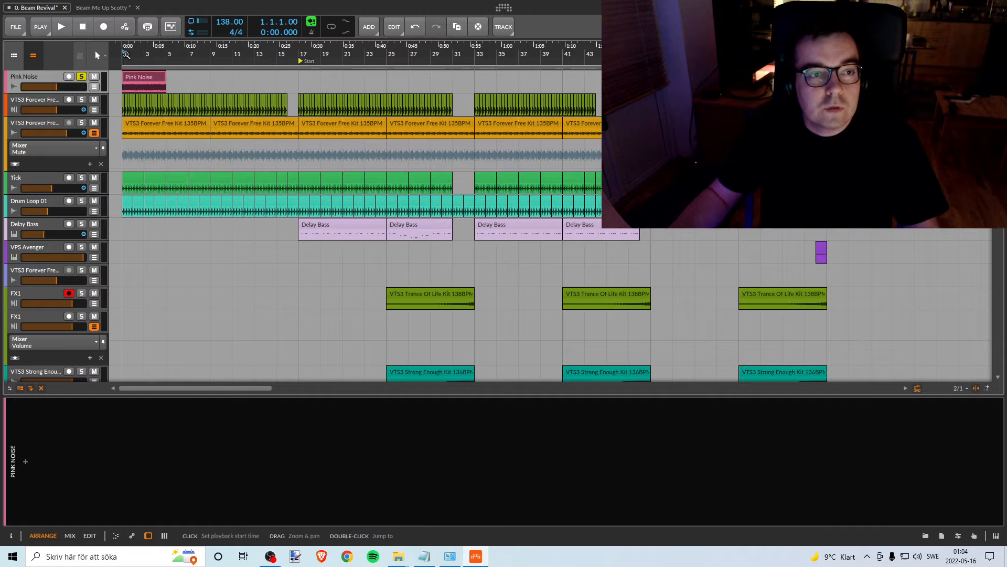
pyautogui.press('space')
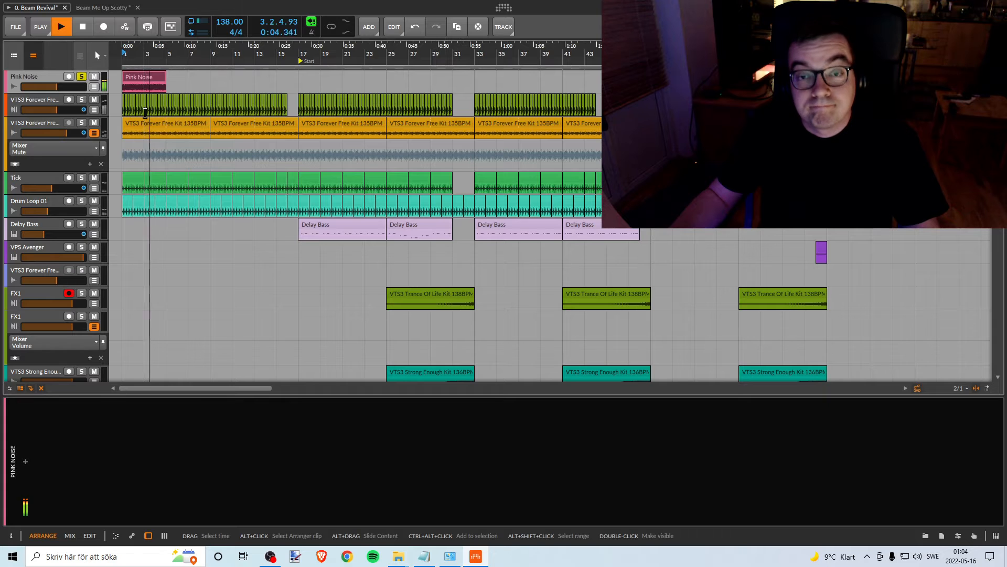
pyautogui.press('space')
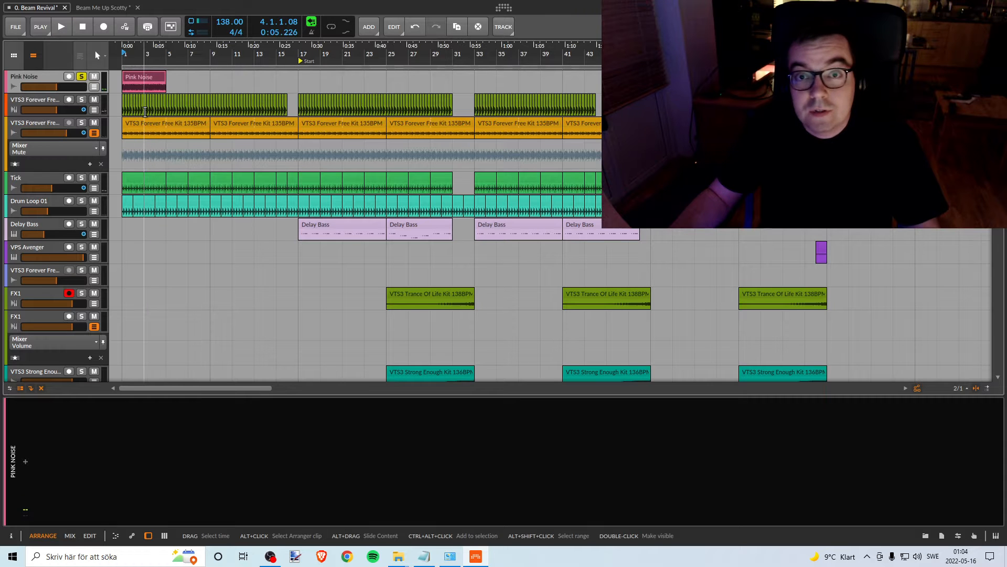
# - Set the loop region over the Pink Noise clip, from bar 1 to bar 5, and select the Pink Noise track
pyautogui.moveTo(148, 56); pyautogui.dragTo(148, 98)
pyautogui.moveTo(665, 56)
pyautogui.mouseDown()
pyautogui.moveTo(665, 99)
pyautogui.moveTo(664, 75)
pyautogui.mouseUp()
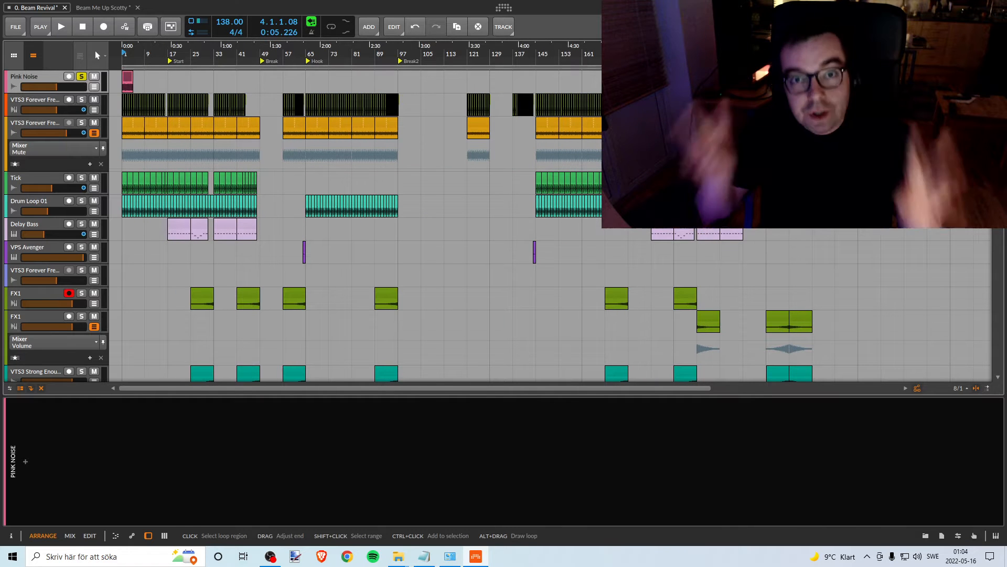
pyautogui.moveTo(665, 68); pyautogui.dragTo(137, 91)
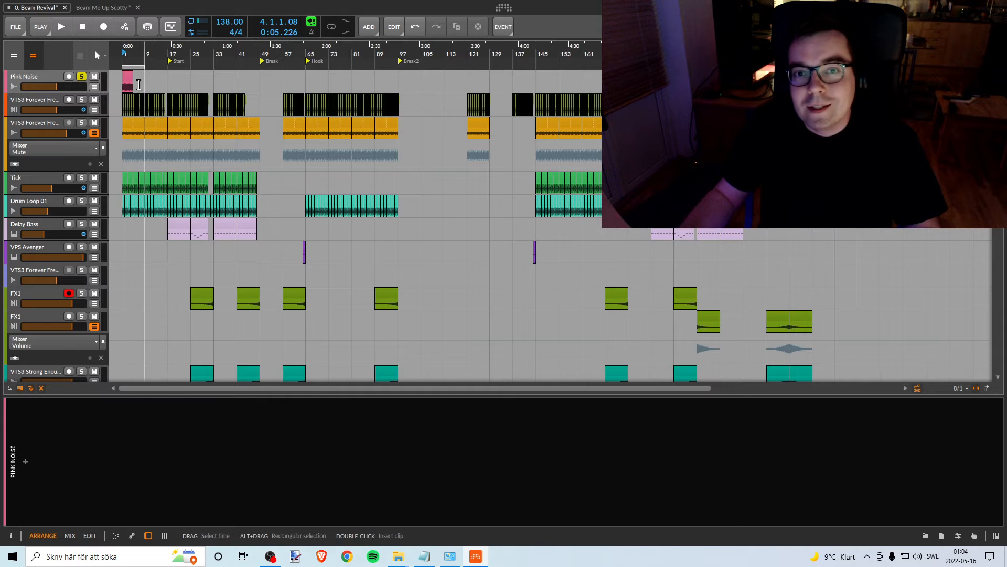
pyautogui.moveTo(127, 55); pyautogui.dragTo(127, 107)
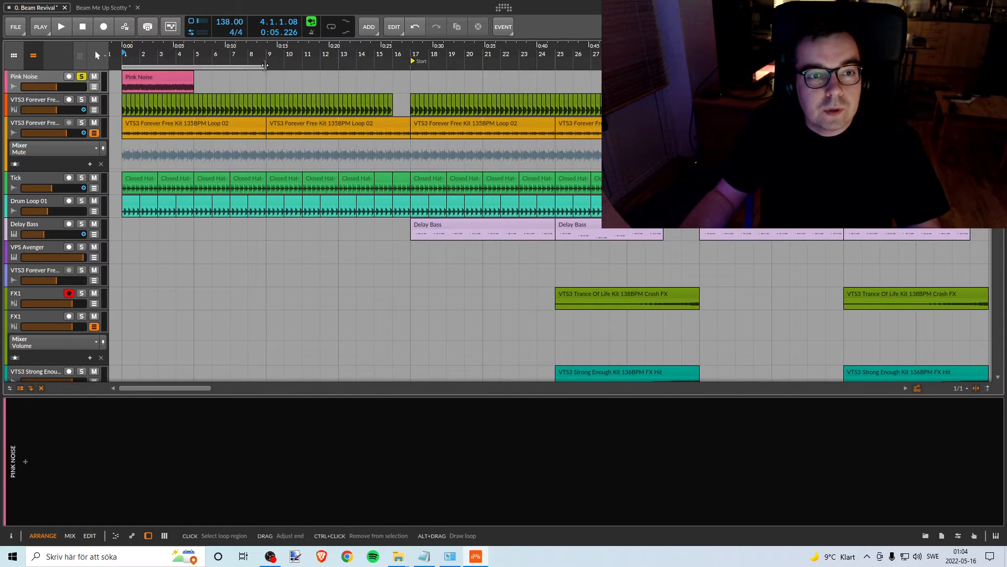
pyautogui.moveTo(262, 65); pyautogui.dragTo(157, 72)
pyautogui.moveTo(183, 55); pyautogui.dragTo(166, 42)
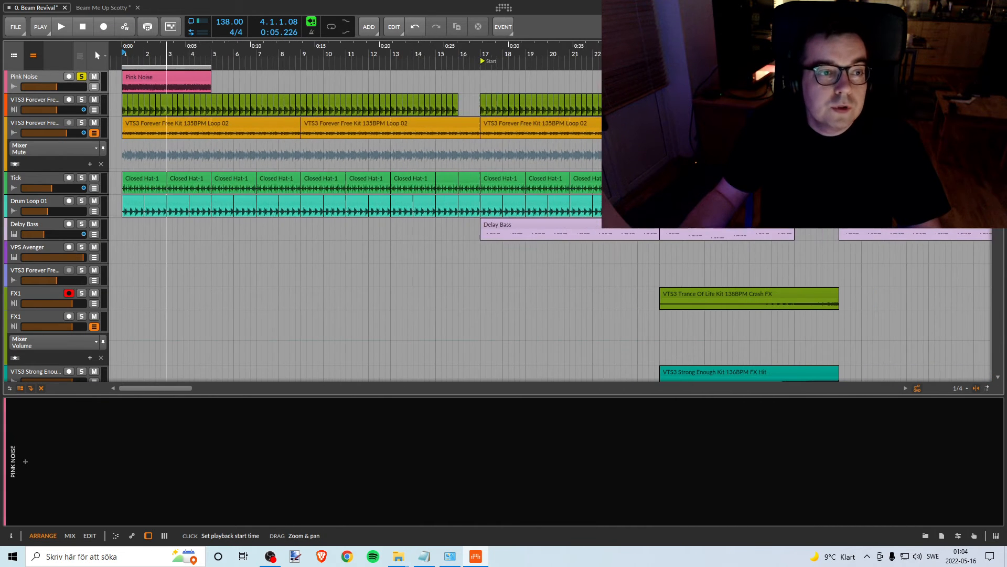
pyautogui.click(39, 78)
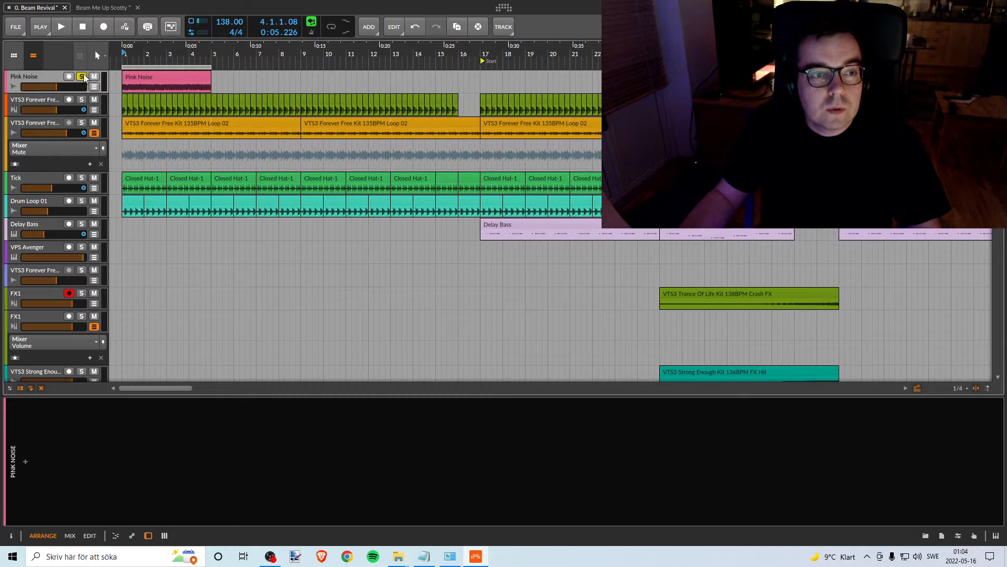
pyautogui.moveTo(155, 53); pyautogui.dragTo(152, 46)
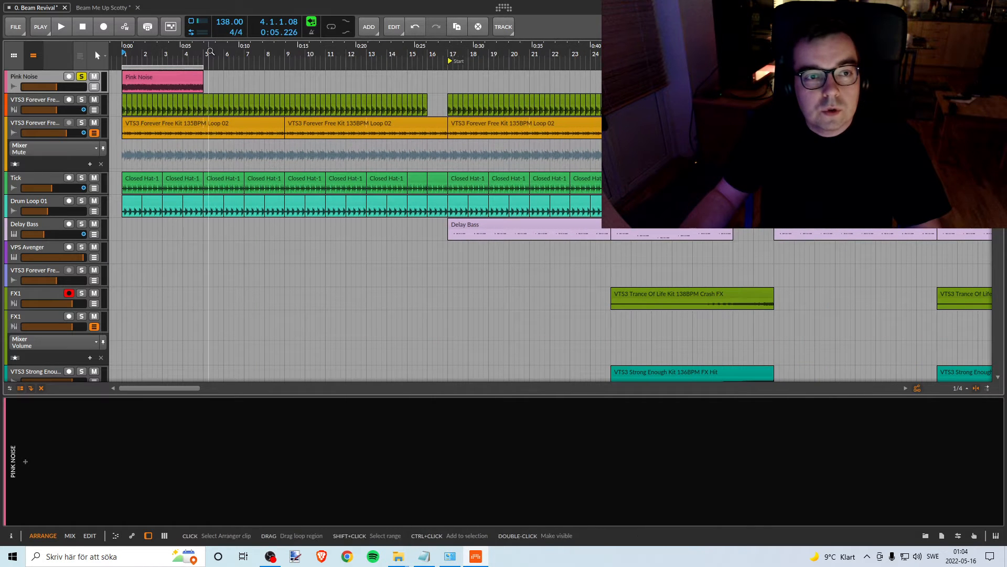
# - Look through all the tracks of the arrangement, from Pink Noise down to the Master
pyautogui.scroll(-10, 214, 190)
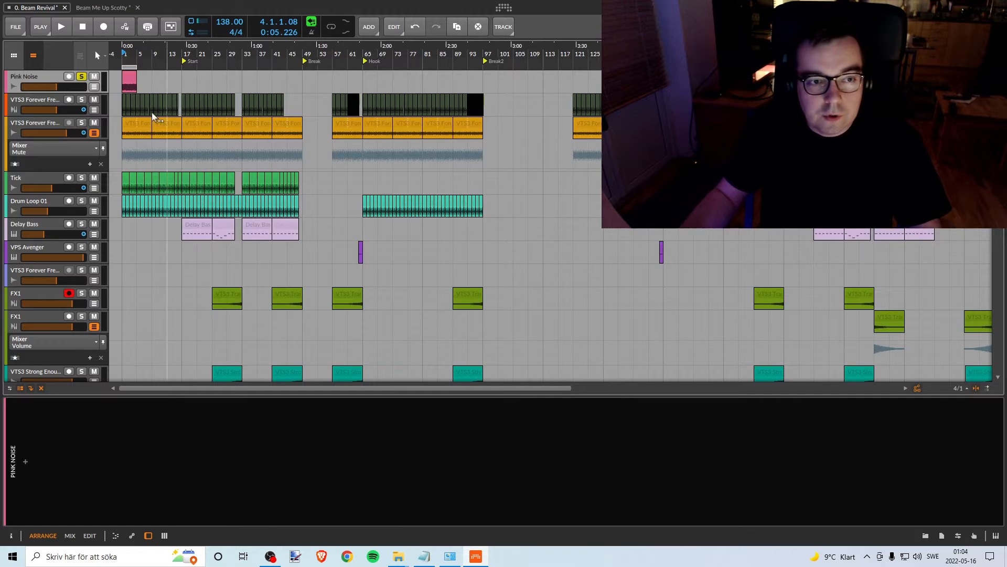
pyautogui.scroll(-5, 144, 126)
pyautogui.scroll(-2, 151, 126)
pyautogui.scroll(-6, 152, 126)
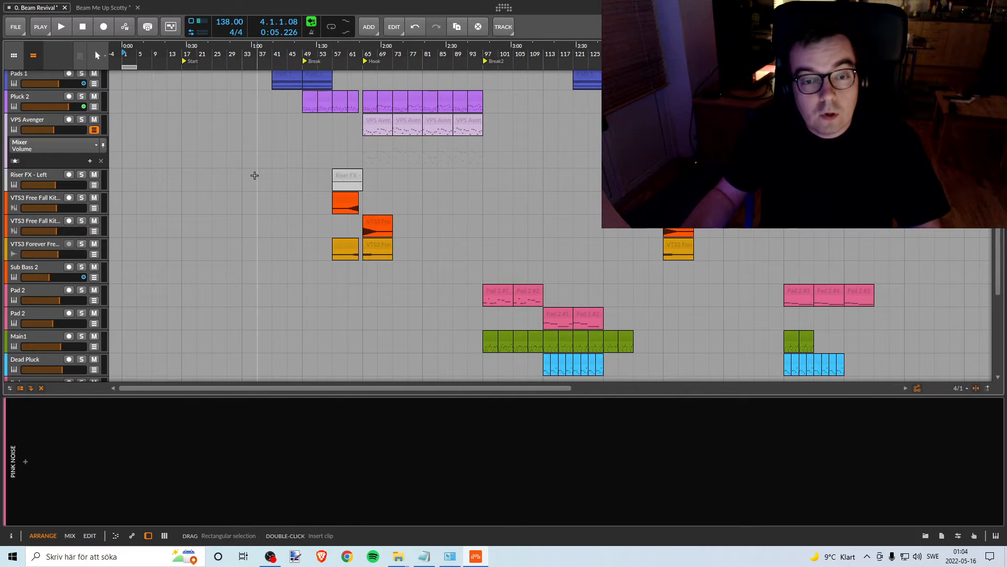
pyautogui.scroll(-3, 274, 179)
pyautogui.scroll(-2, 275, 179)
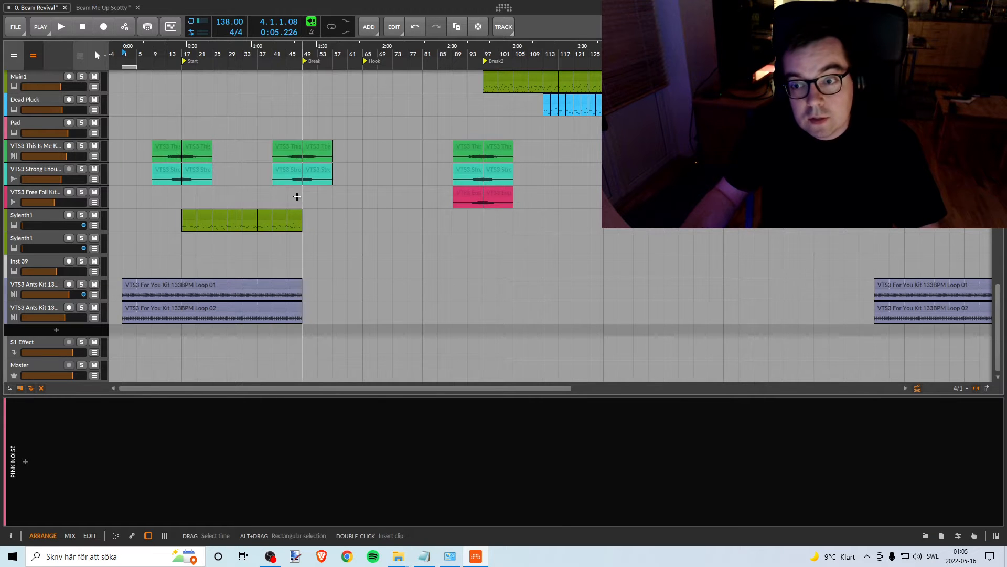
pyautogui.scroll(1, 297, 196)
pyautogui.scroll(10, 297, 192)
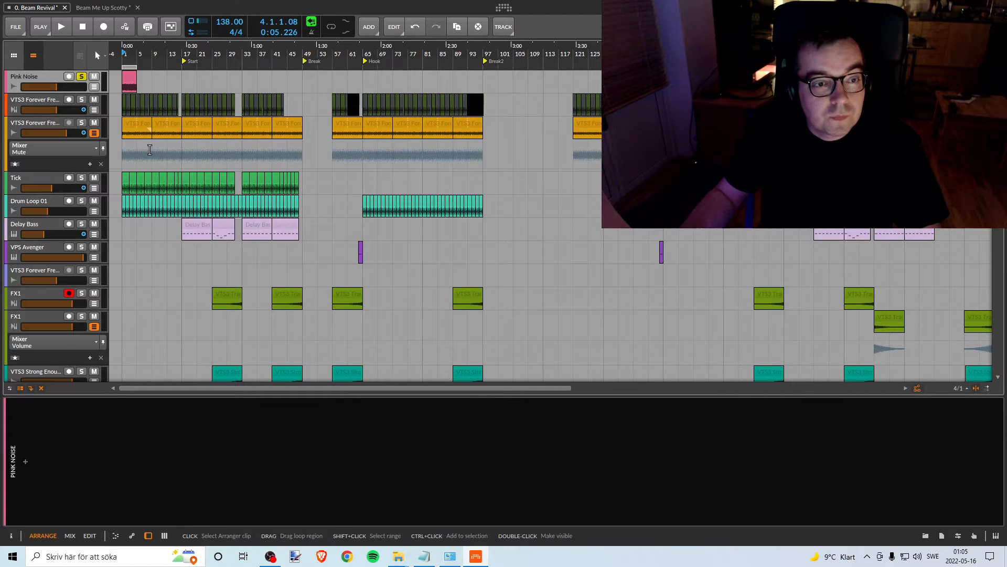
pyautogui.scroll(-1, 148, 199)
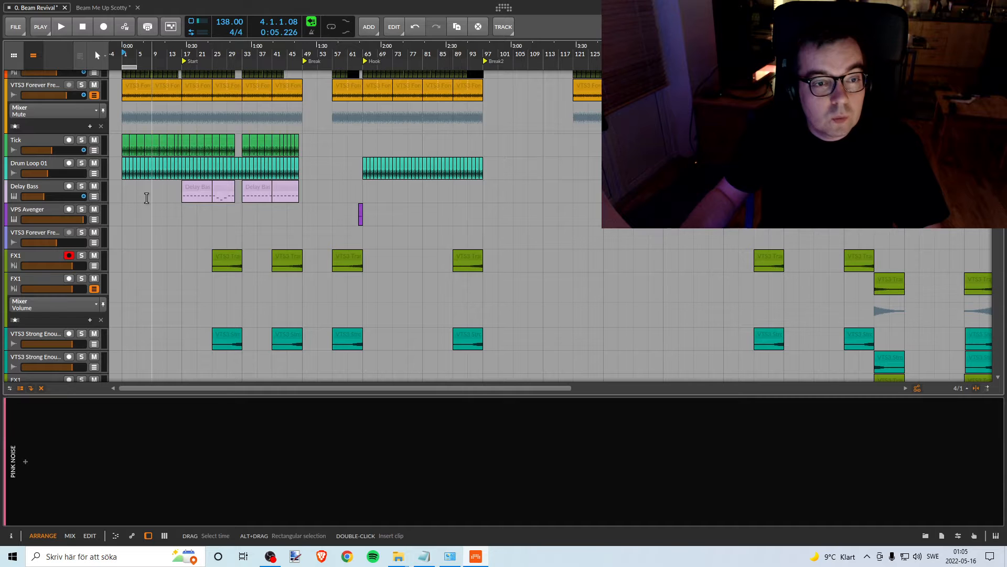
pyautogui.scroll(1, 142, 178)
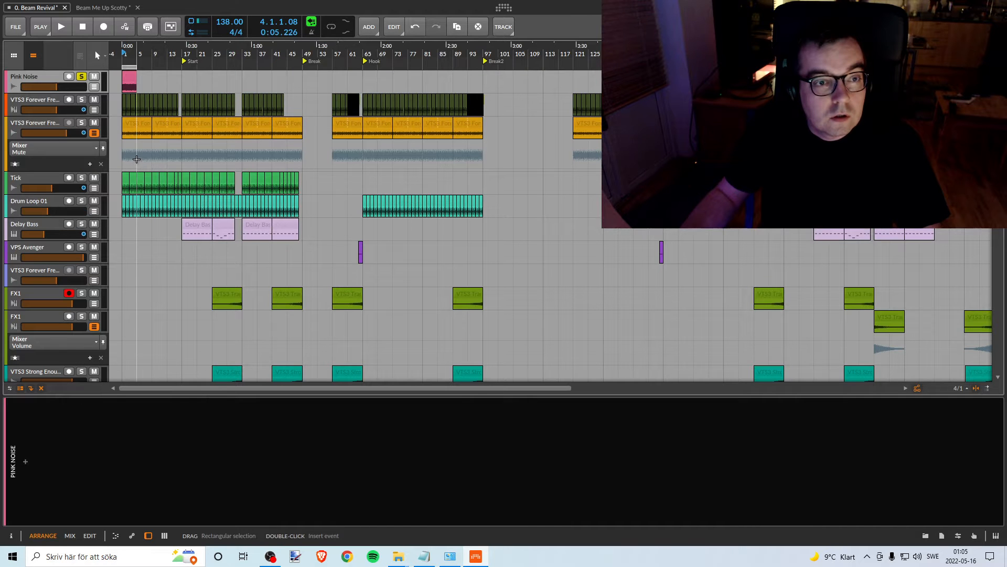
# - Solo the first two VTS3 Forever Free tracks one after the other and listen to each from bar 9
pyautogui.click(83, 101)
pyautogui.click(152, 55)
pyautogui.press('space')
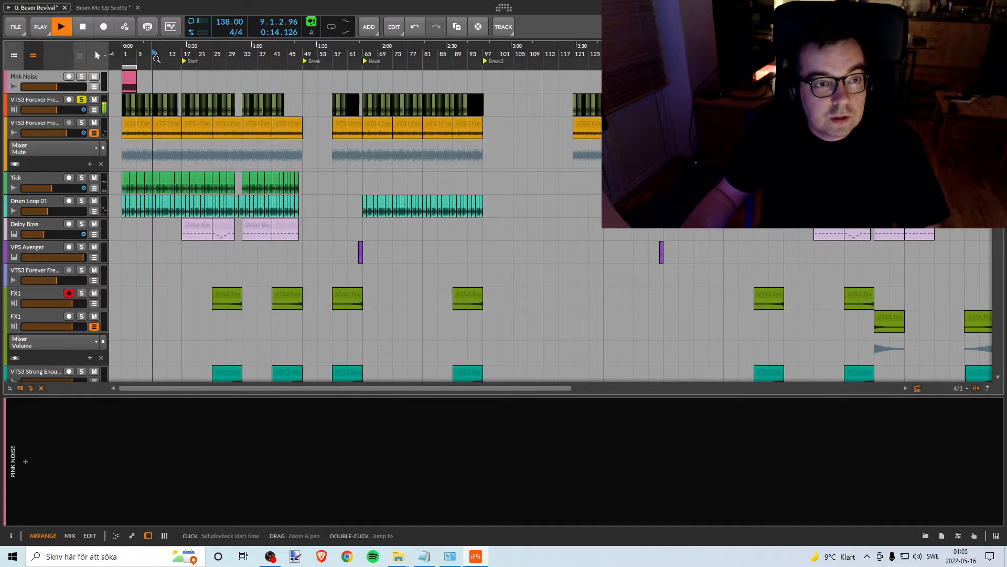
pyautogui.press('space')
pyautogui.click(82, 100)
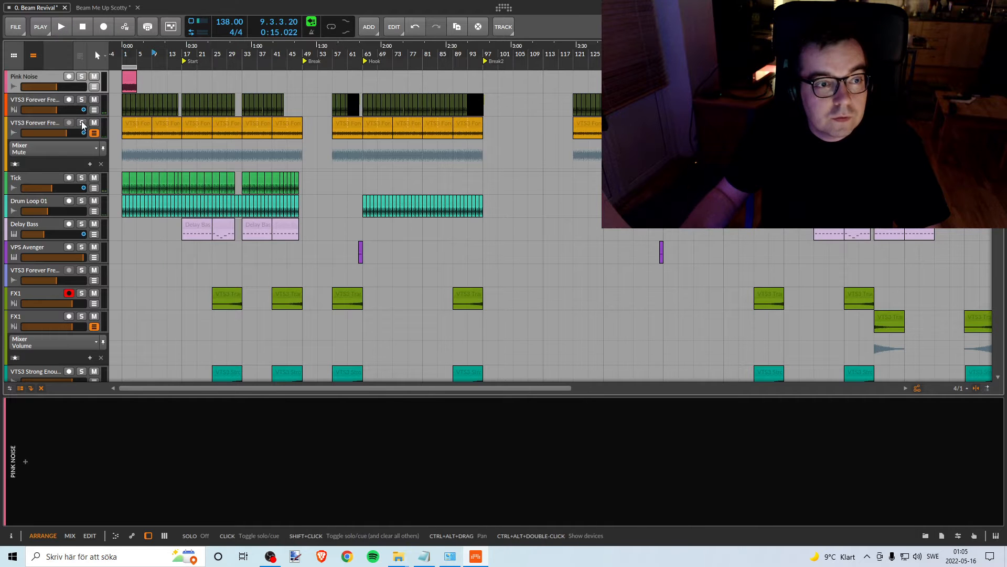
pyautogui.click(82, 124)
pyautogui.press('space')
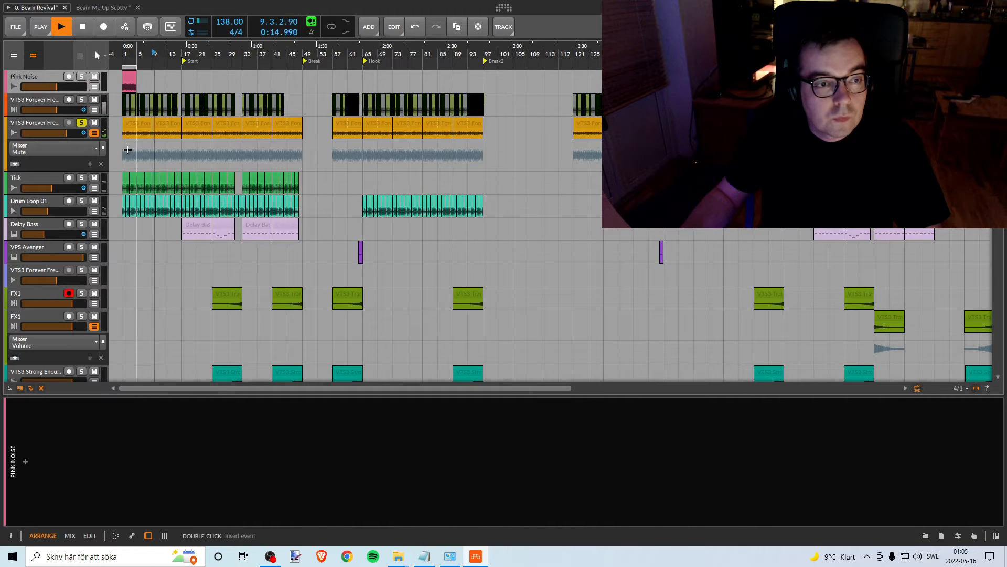
pyautogui.click(82, 123)
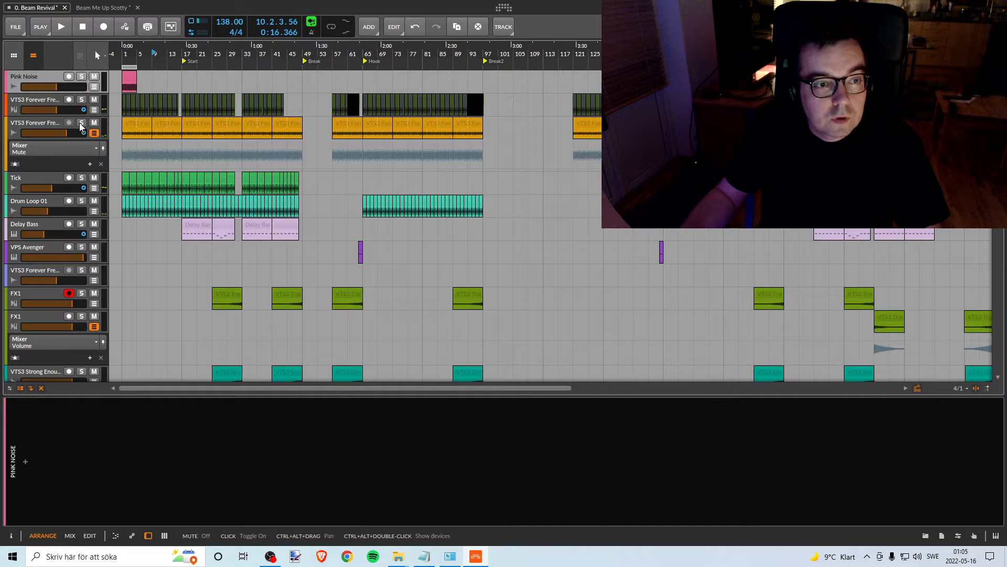
# - Solo the Tick track, then Drum Loop 01, and listen to each from bar 9
pyautogui.click(82, 177)
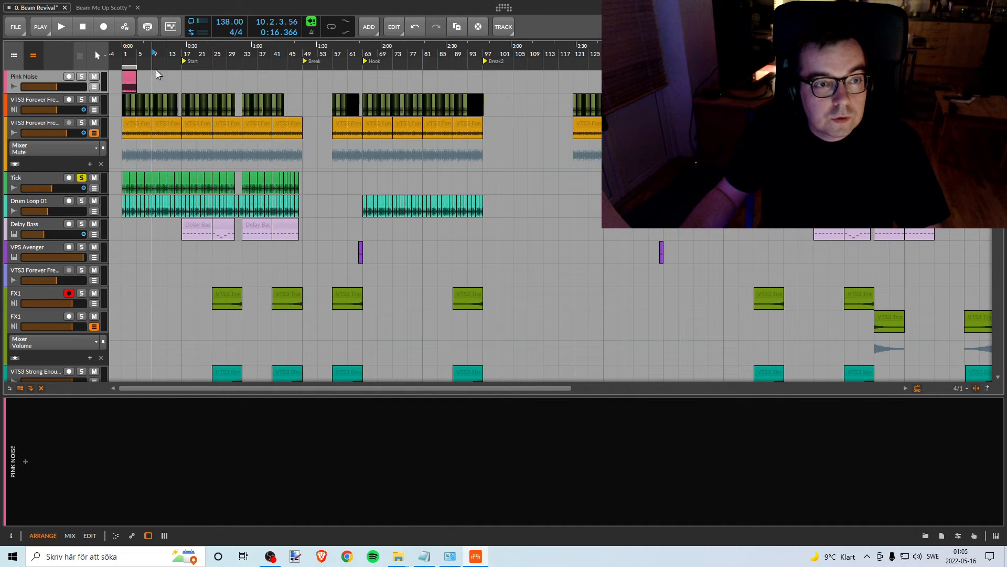
pyautogui.press('space')
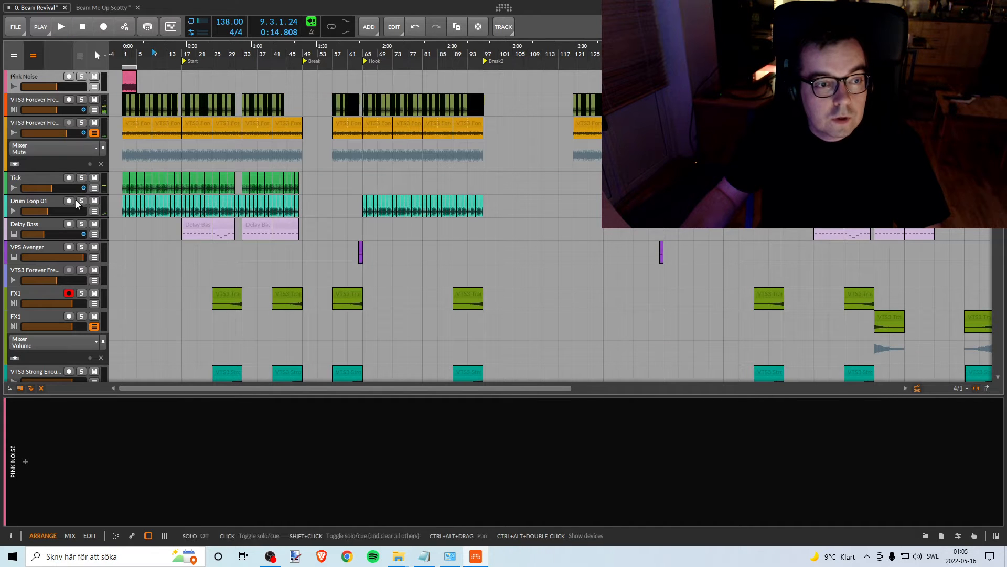
pyautogui.click(82, 201)
pyautogui.press('space')
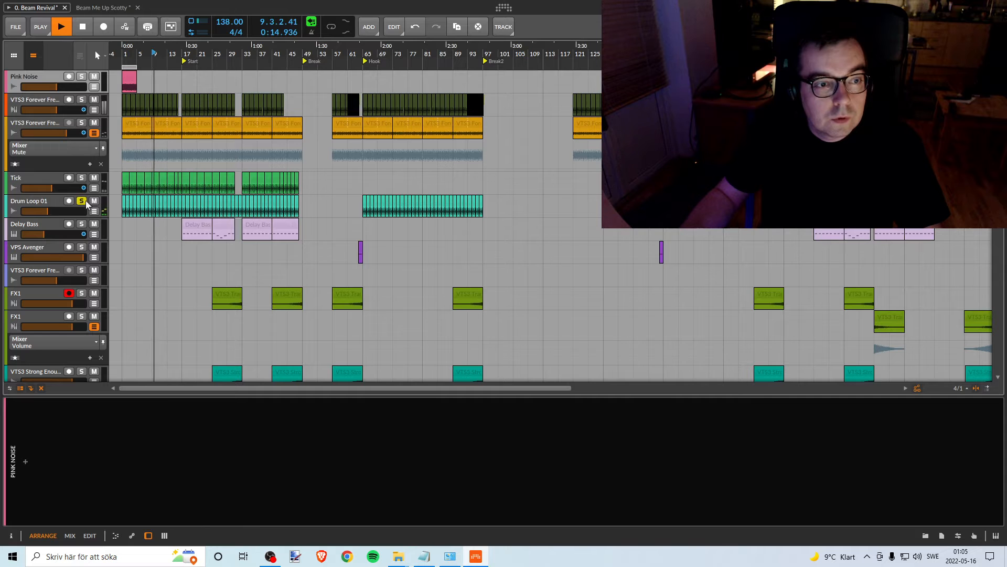
pyautogui.press('space')
# - Solo the VTS3 This Is Me track and listen to it from bar 13
pyautogui.scroll(-5, 160, 222)
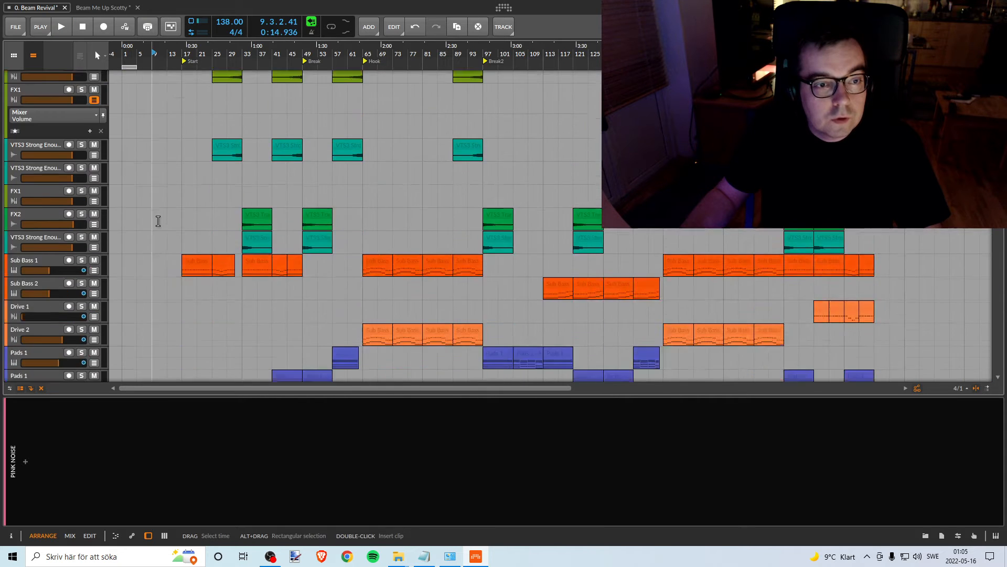
pyautogui.scroll(-8, 158, 220)
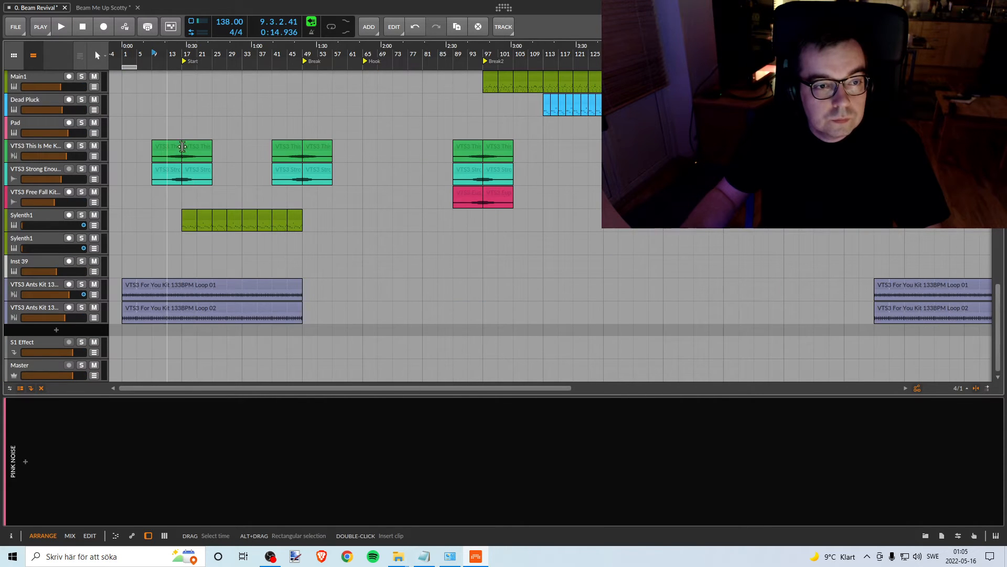
pyautogui.click(170, 54)
pyautogui.press('space')
pyautogui.click(83, 145)
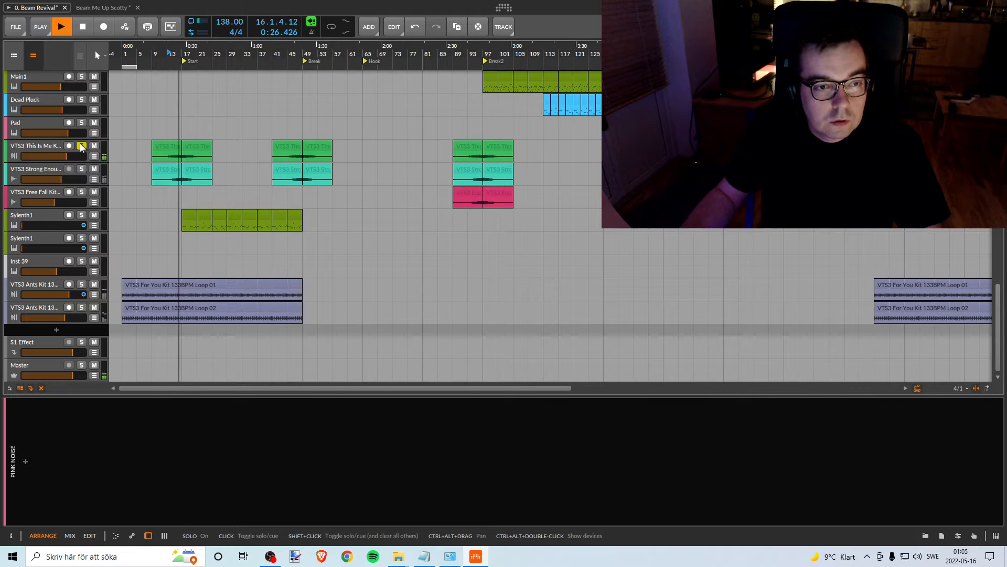
pyautogui.press('space')
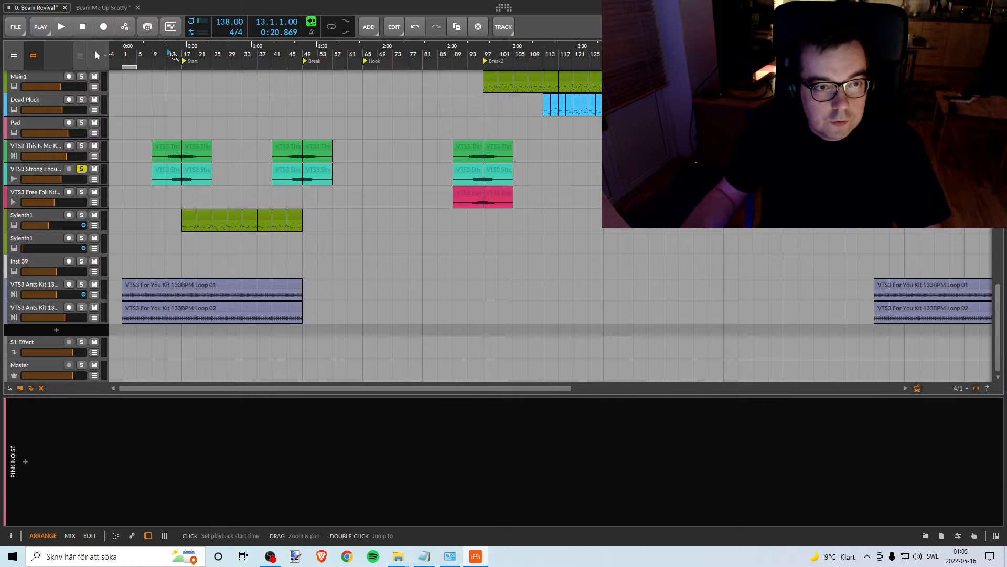
# - Listen to the soloed VTS3 Strong Enough track from bar 13, then turn its solo off and stop playback
pyautogui.press('space')
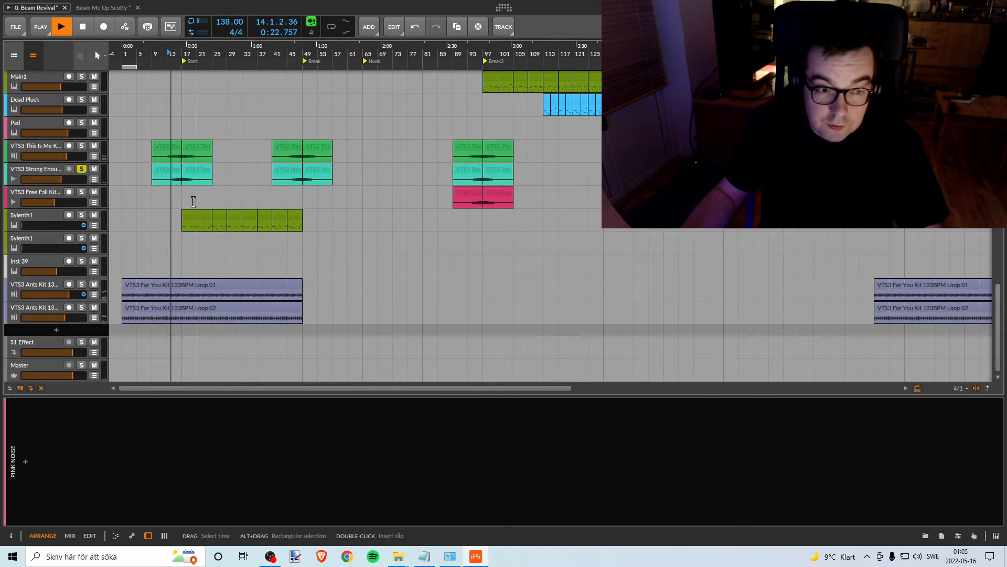
pyautogui.moveTo(67, 157); pyautogui.dragTo(66, 157)
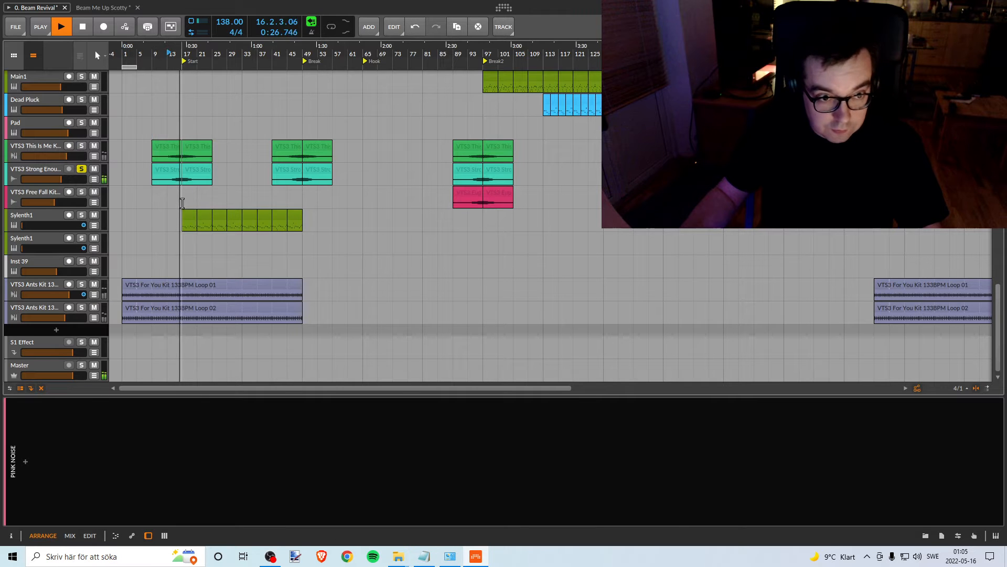
pyautogui.click(82, 168)
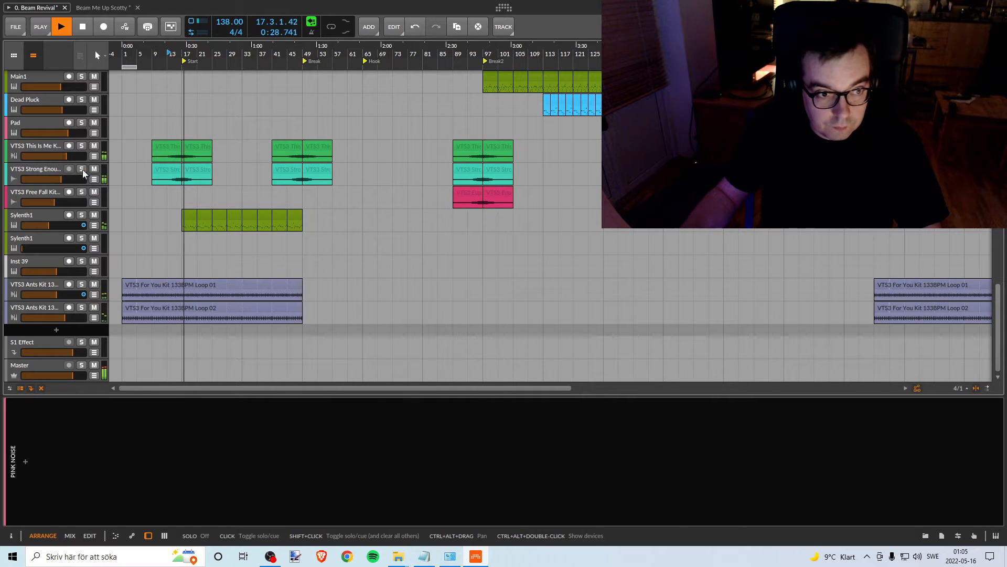
pyautogui.press('space')
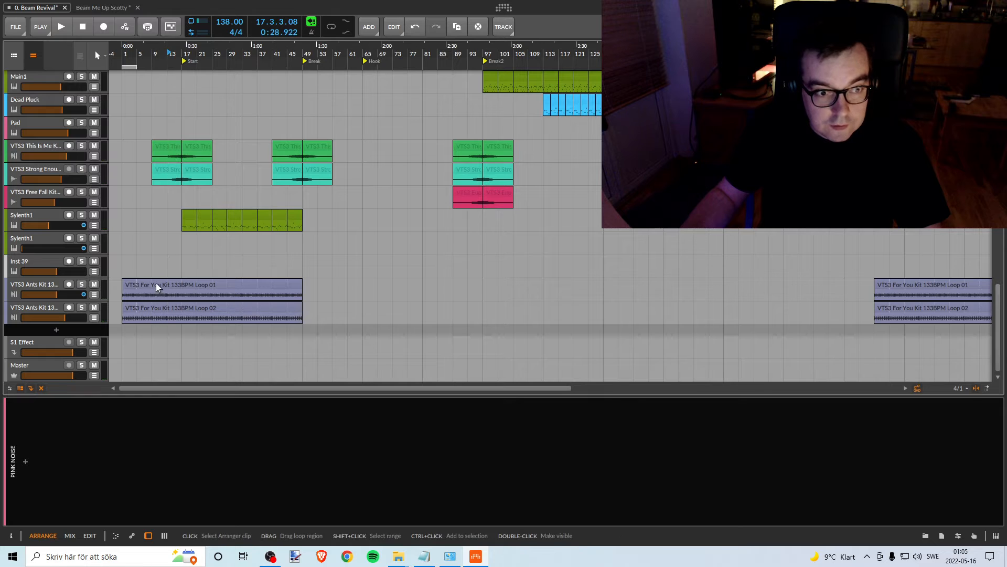
# - Solo the two VTS3 Ants Kit tracks one after the other, listen to each from bar 13, and stop playback
pyautogui.click(81, 284)
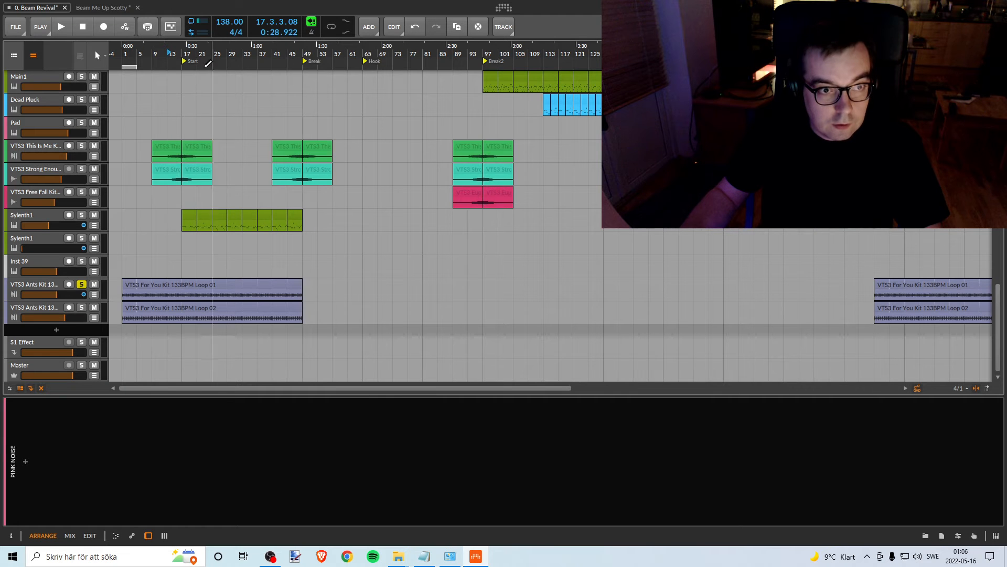
pyautogui.press('space')
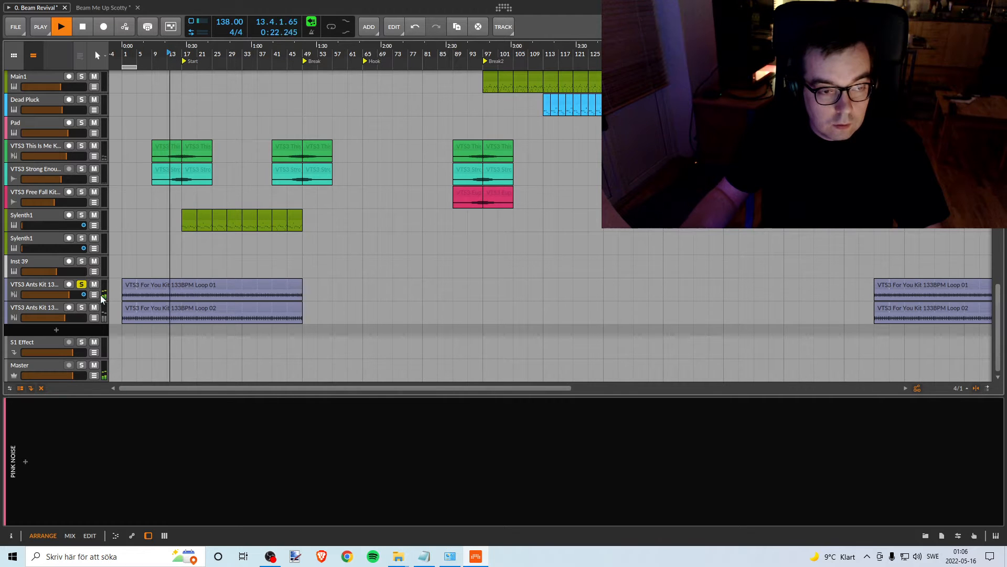
pyautogui.click(82, 307)
pyautogui.click(83, 284)
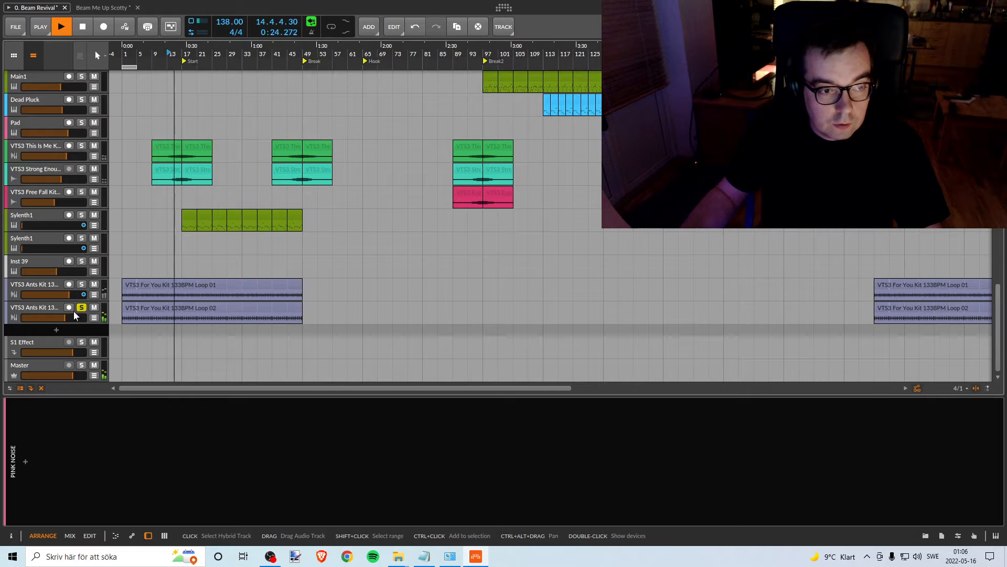
pyautogui.click(81, 307)
pyautogui.press('space')
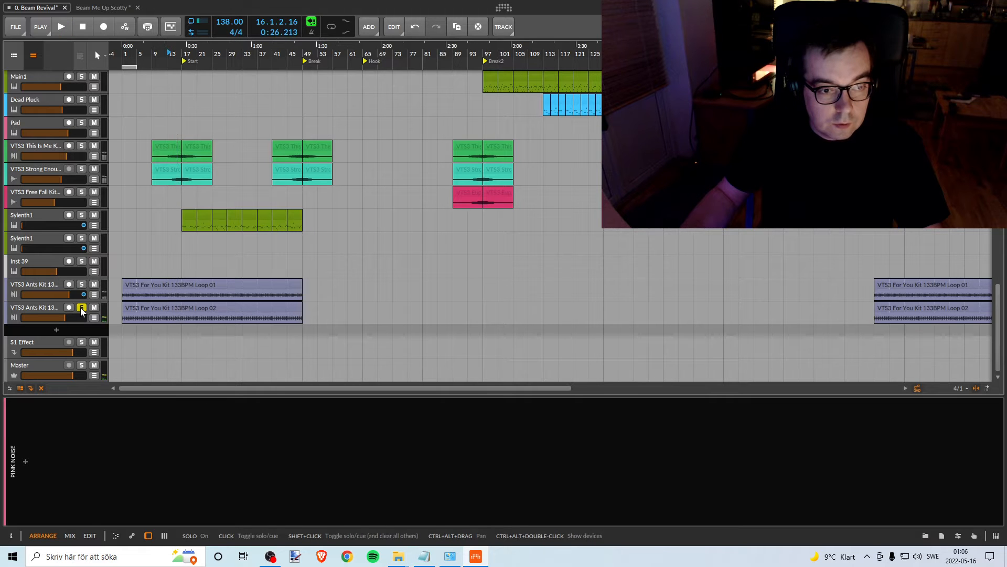
# - Solo the upper Sylenth1 track, the one with clips, and listen to it from bar 17
pyautogui.scroll(5, 182, 268)
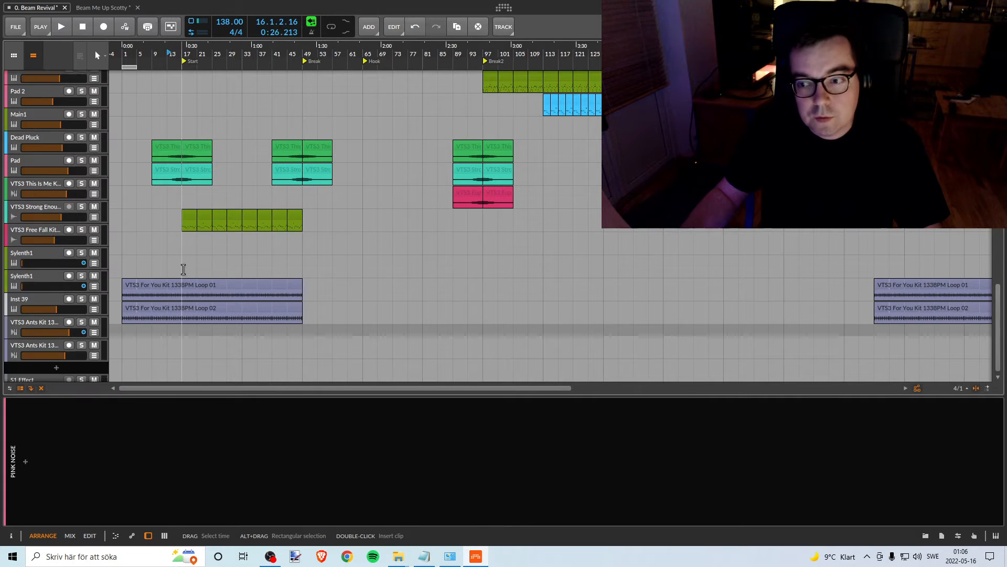
pyautogui.scroll(-7, 177, 251)
pyautogui.scroll(7, 157, 241)
pyautogui.scroll(-5, 151, 236)
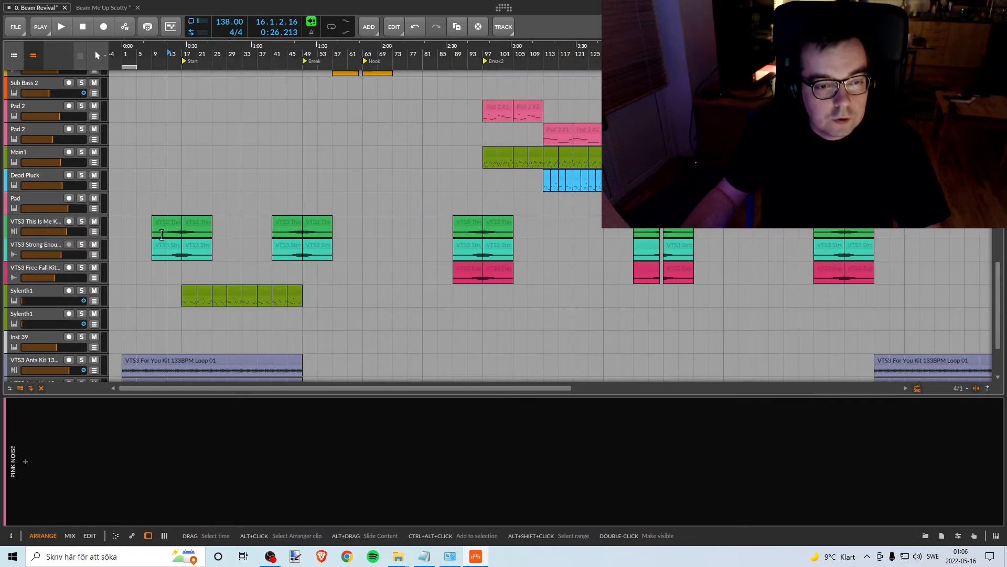
pyautogui.click(81, 290)
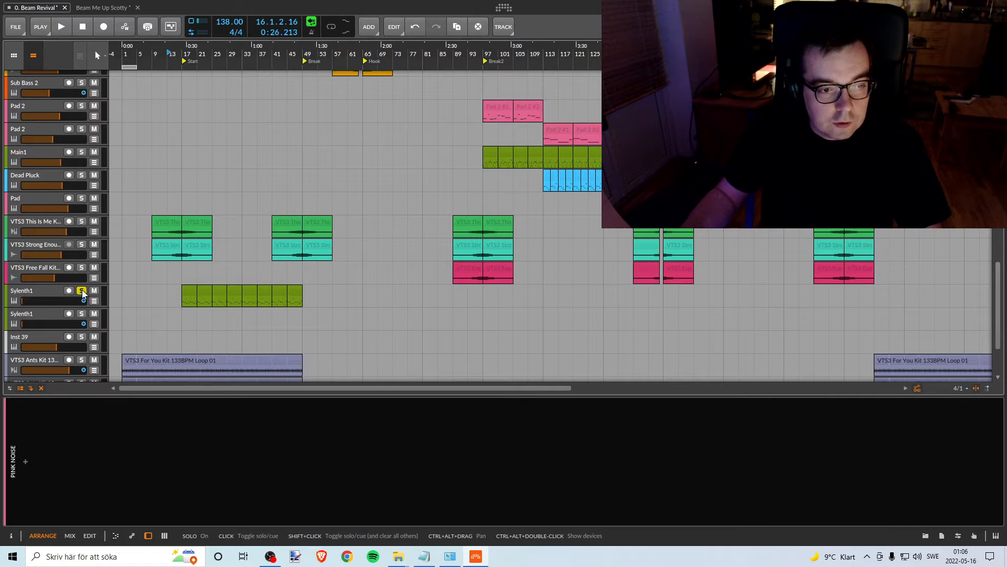
pyautogui.click(31, 294)
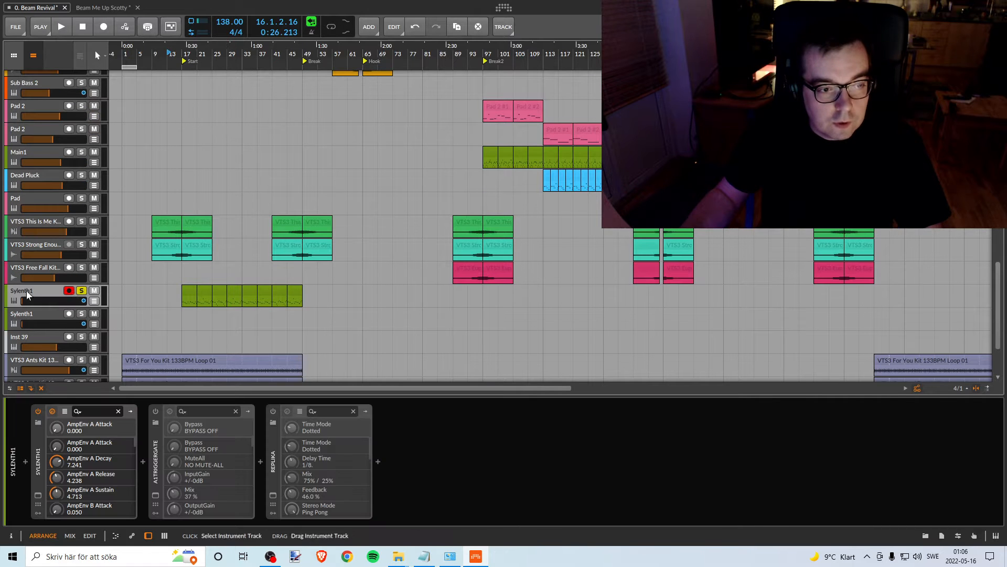
pyautogui.click(186, 54)
pyautogui.press('space')
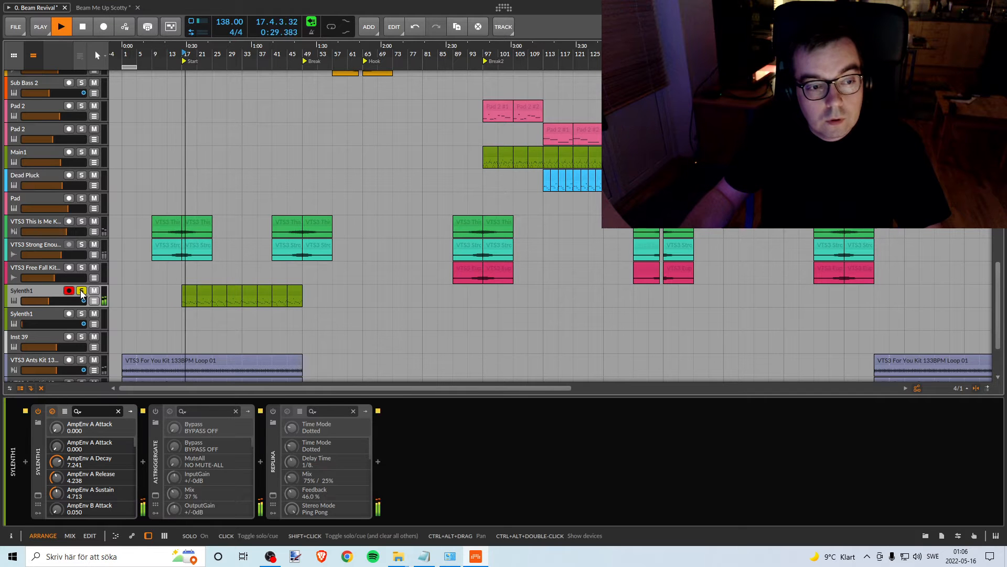
pyautogui.press('space')
# - Solo the VTS3 Forever Free Kit Loop 02 track, listen to it from bar 7, and turn its solo off
pyautogui.scroll(3, 174, 296)
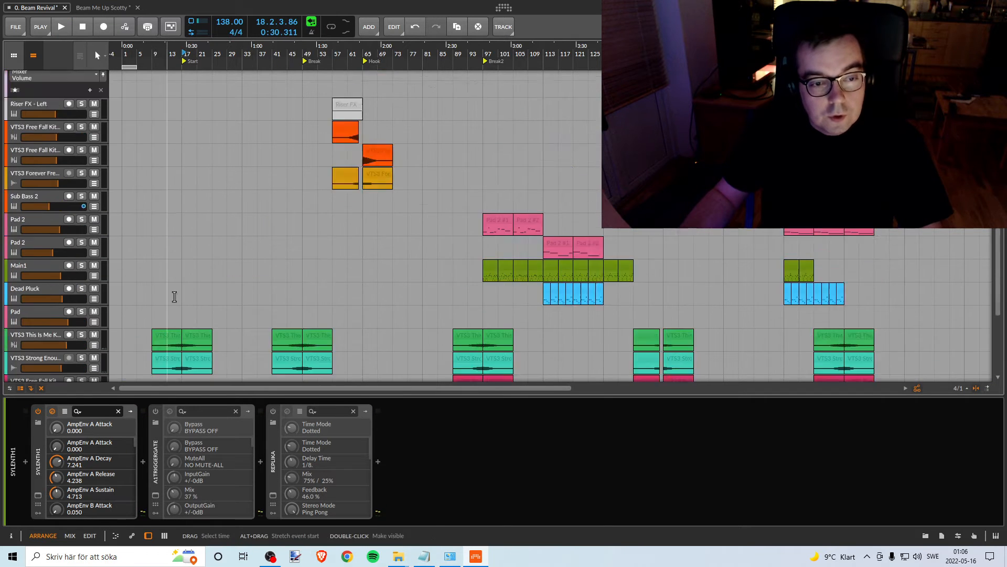
pyautogui.scroll(10, 174, 297)
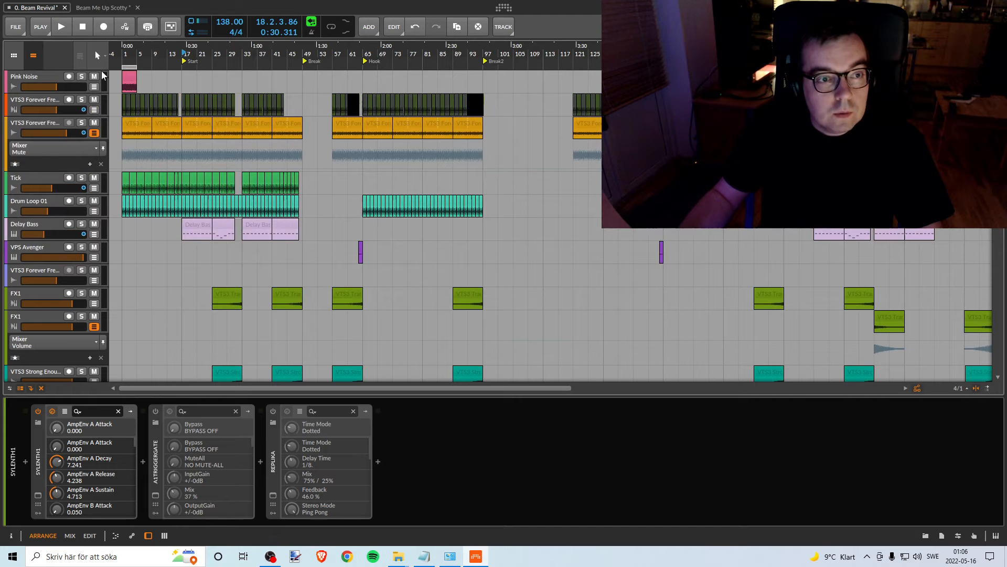
pyautogui.moveTo(129, 52); pyautogui.dragTo(129, 104)
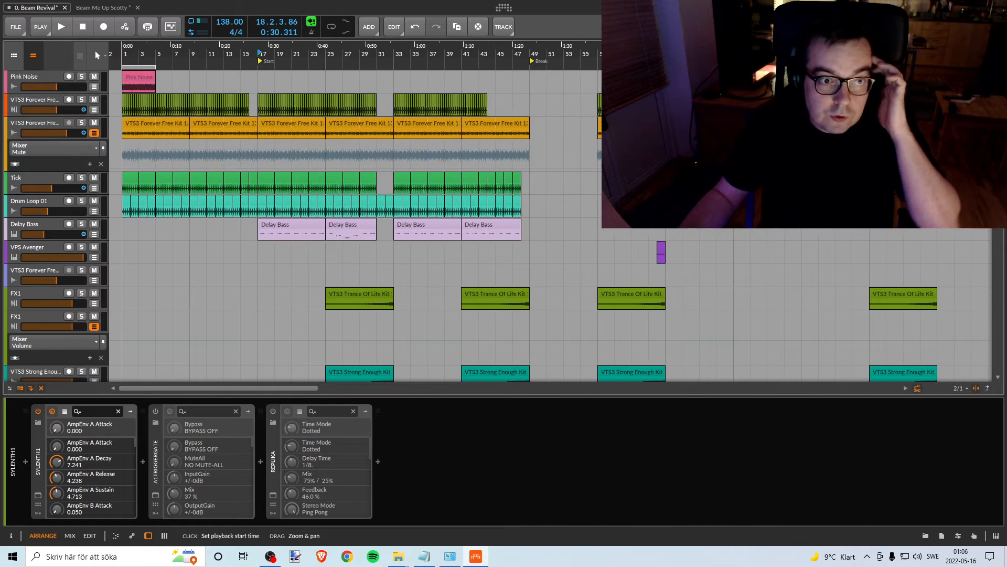
pyautogui.click(42, 120)
pyautogui.press('s')
pyautogui.click(172, 56)
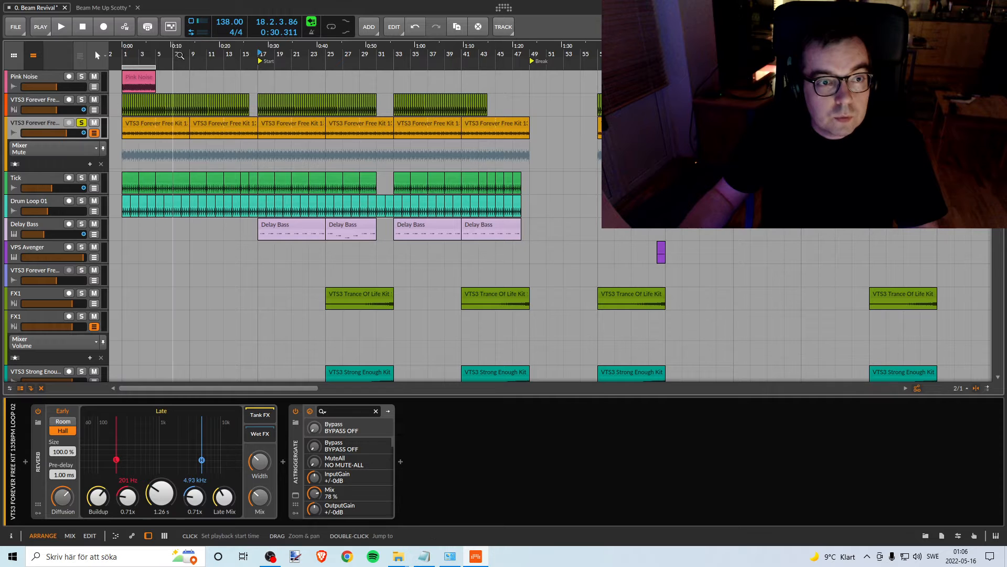
pyautogui.press('space')
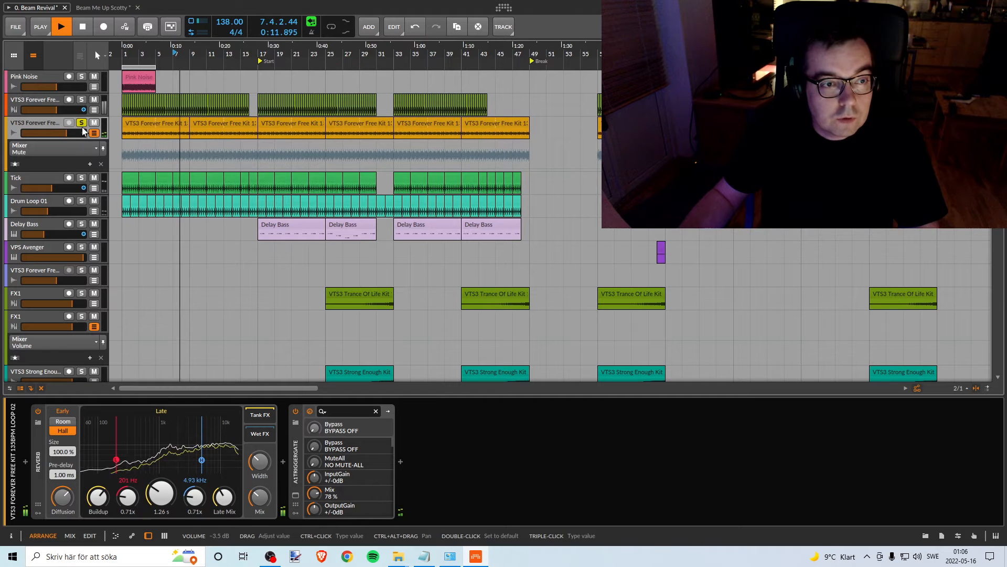
pyautogui.press('space')
pyautogui.click(82, 122)
# - Set the playback start to bar 1 and solo the Pink Noise and VTS3 Forever Free Kit Loop 02 tracks
pyautogui.moveTo(153, 48)
pyautogui.mouseDown()
pyautogui.moveTo(152, 25)
pyautogui.moveTo(153, 40)
pyautogui.mouseUp()
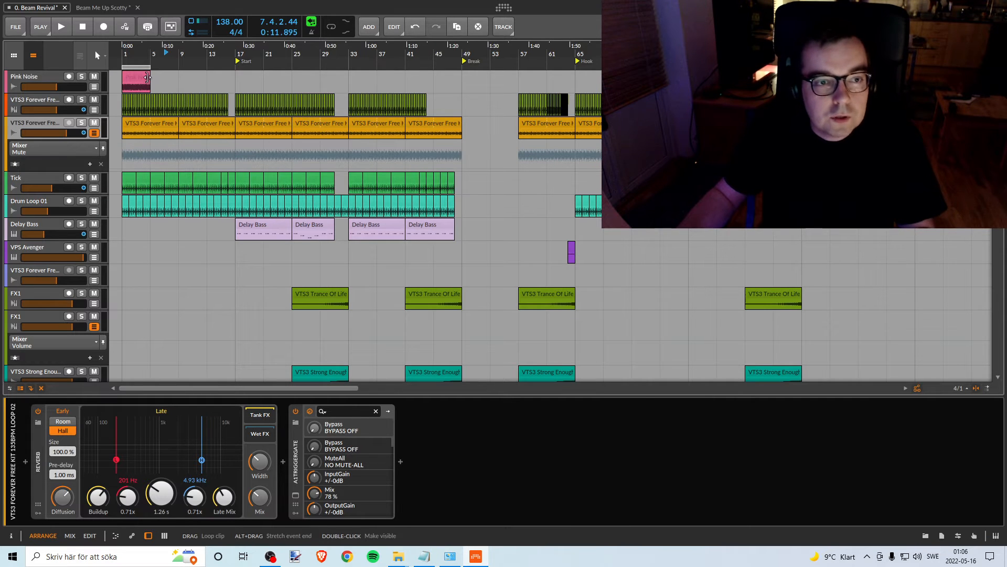
pyautogui.moveTo(124, 51)
pyautogui.mouseDown()
pyautogui.moveTo(124, 73)
pyautogui.moveTo(123, 47)
pyautogui.mouseUp()
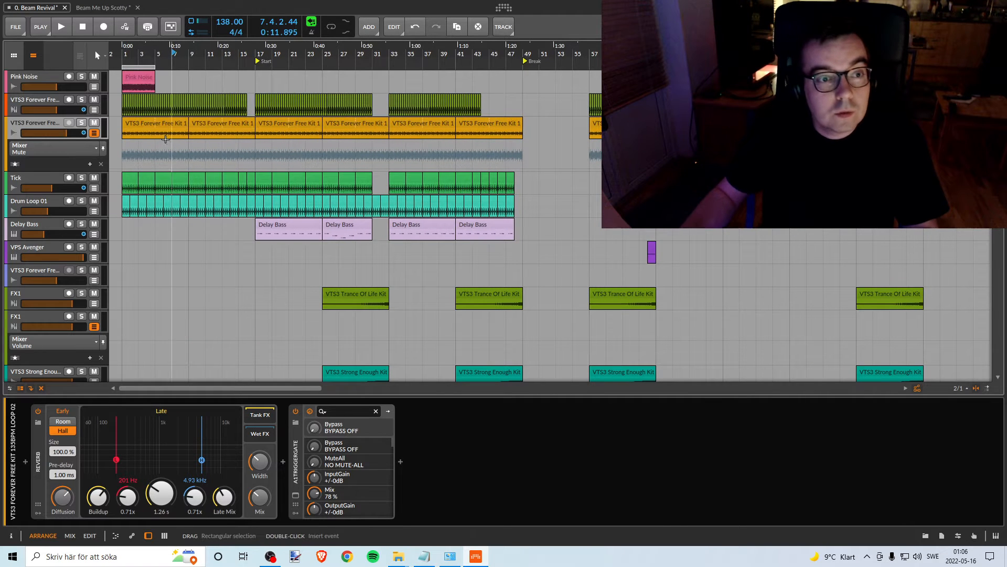
pyautogui.click(131, 76)
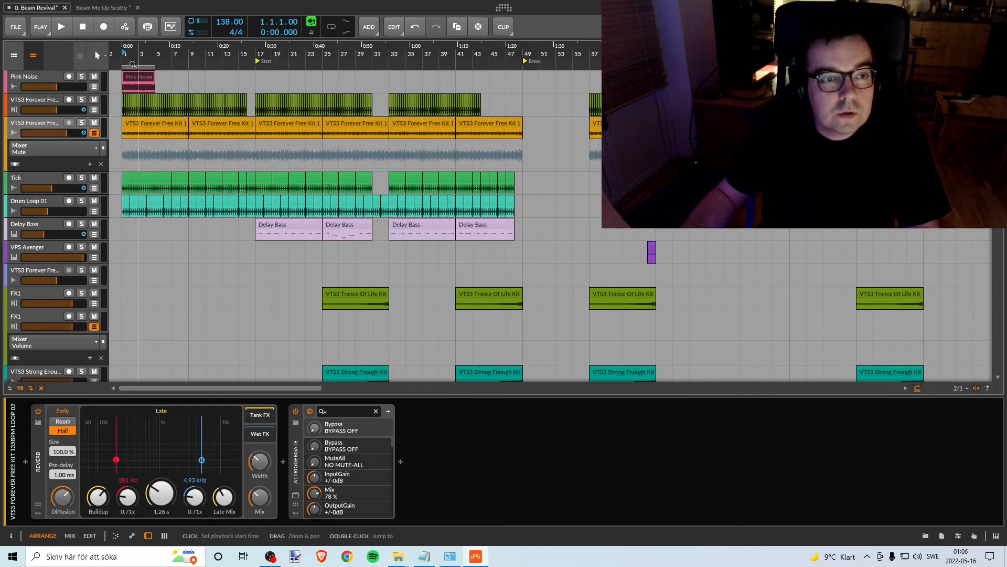
pyautogui.click(81, 76)
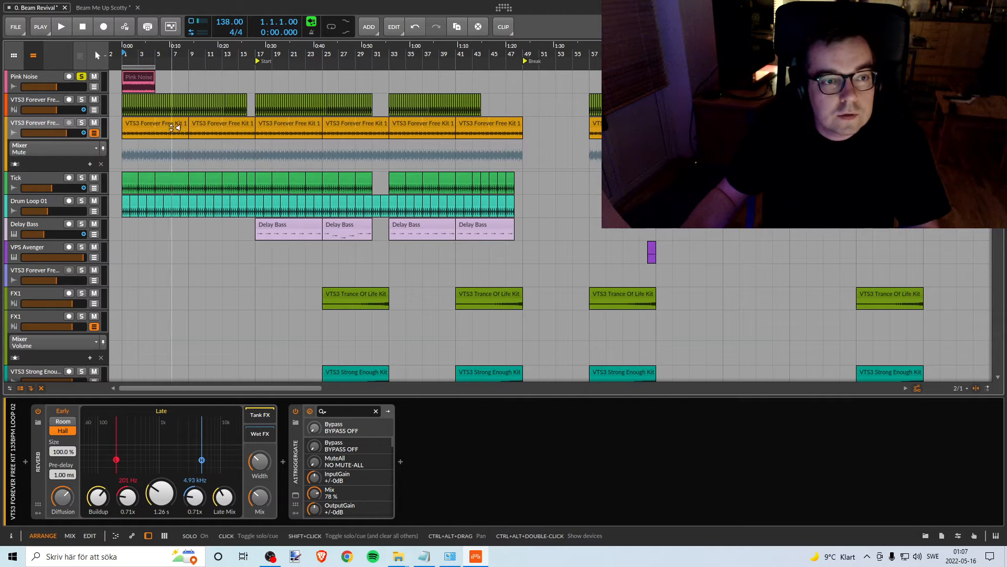
pyautogui.click(81, 124)
# - Duplicate the Pink Noise clip so that four consecutive copies fill its track from bar 1 to bar 17
pyautogui.moveTo(123, 50); pyautogui.dragTo(89, 159)
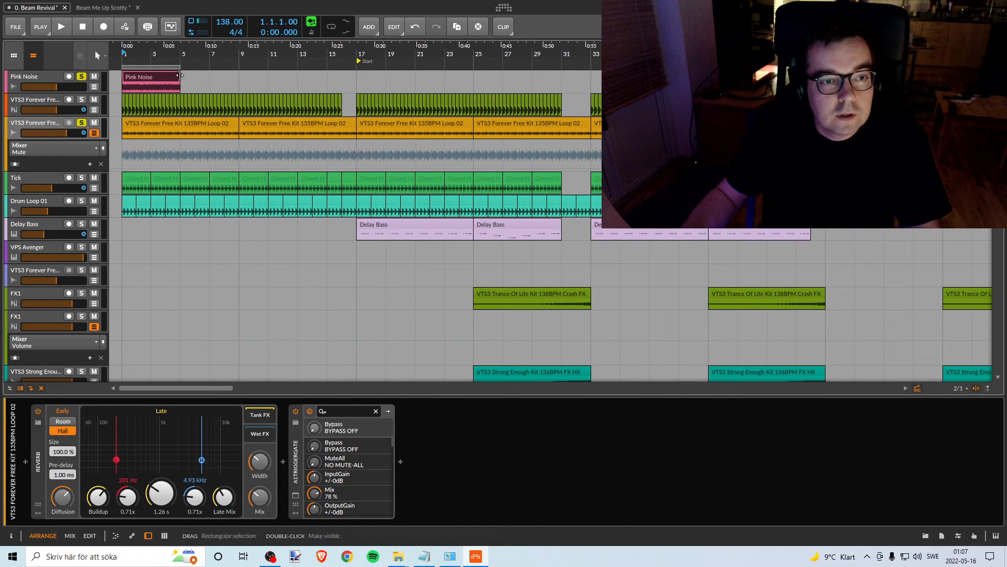
pyautogui.moveTo(179, 75)
pyautogui.mouseDown()
pyautogui.moveTo(266, 73)
pyautogui.moveTo(185, 70)
pyautogui.mouseUp()
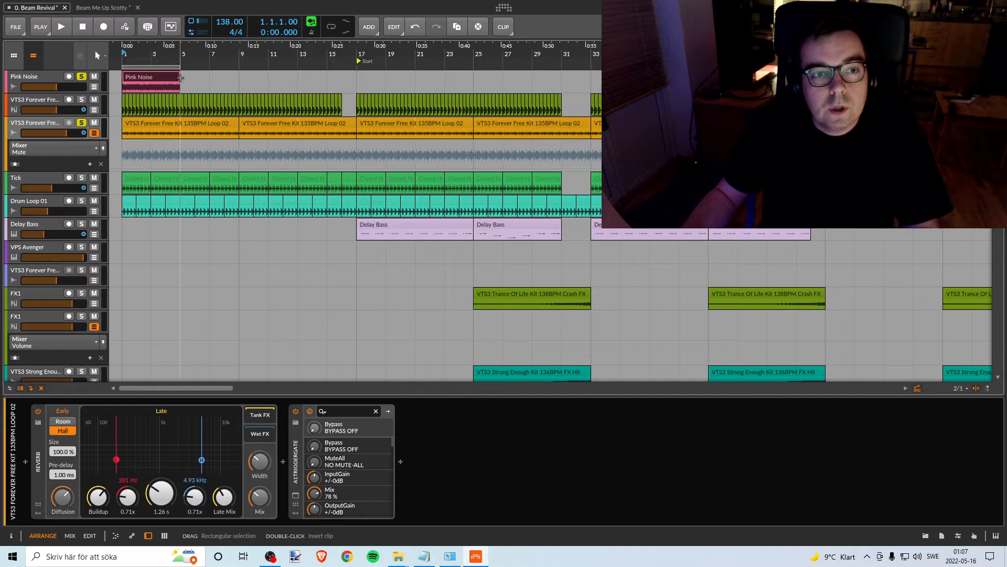
pyautogui.moveTo(156, 75); pyautogui.dragTo(272, 75)
pyautogui.keyDown('shift'); pyautogui.click(155, 74); pyautogui.keyUp('shift')
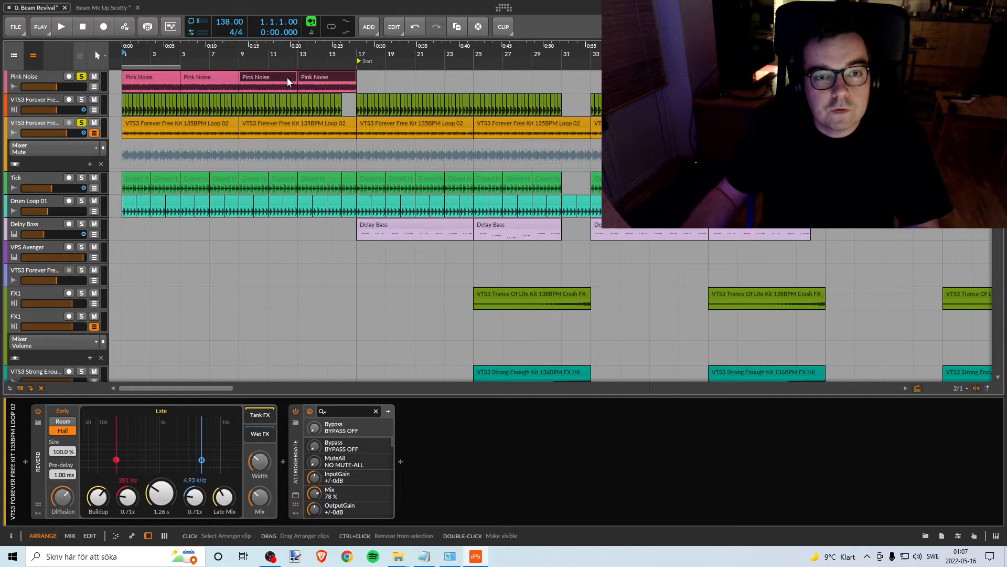
pyautogui.click(163, 74)
pyautogui.keyDown('shift'); pyautogui.click(329, 74); pyautogui.keyUp('shift')
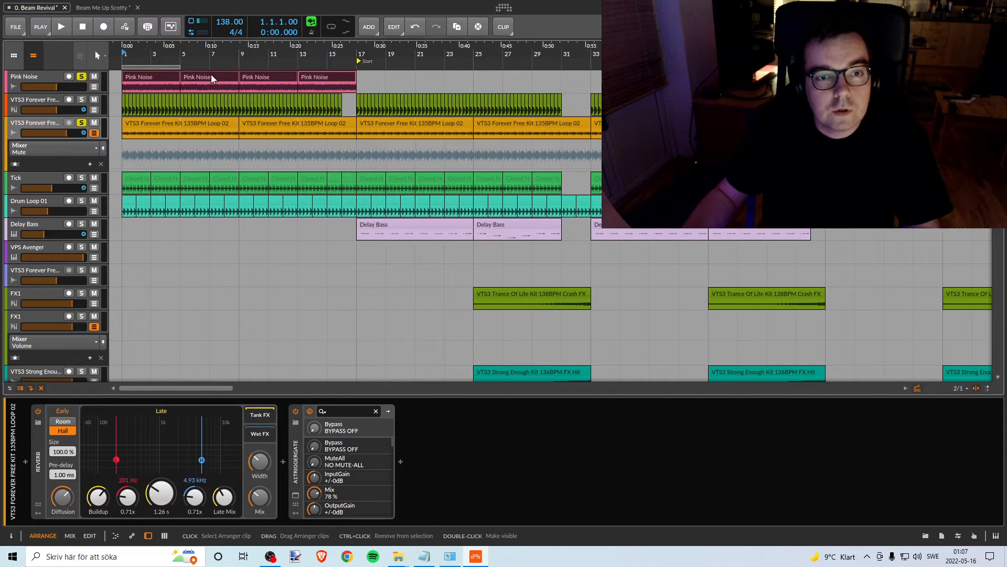
# - Extend the arranger loop region to span bars 1 to 17 and enable looping
pyautogui.moveTo(180, 67); pyautogui.dragTo(347, 77)
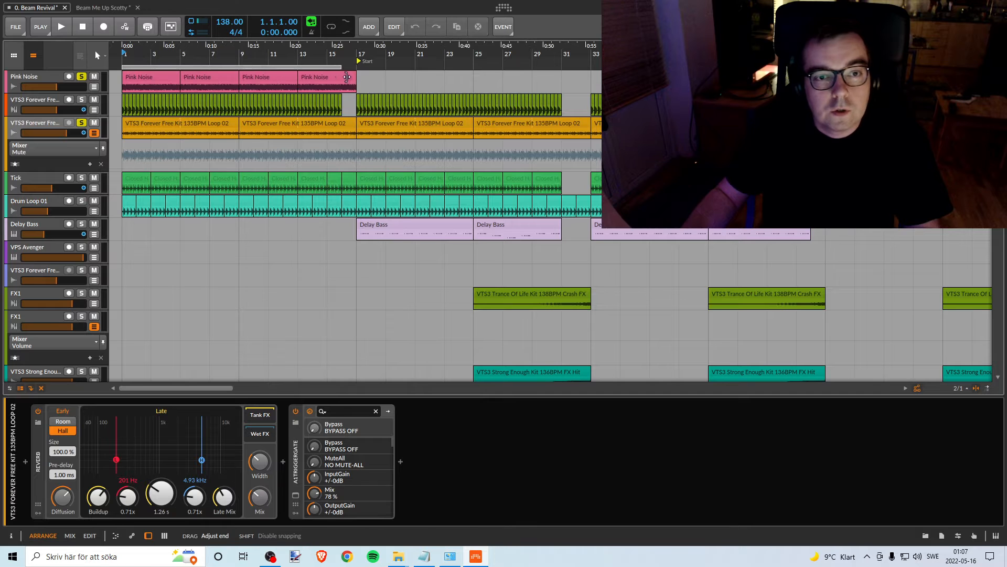
pyautogui.click(331, 26)
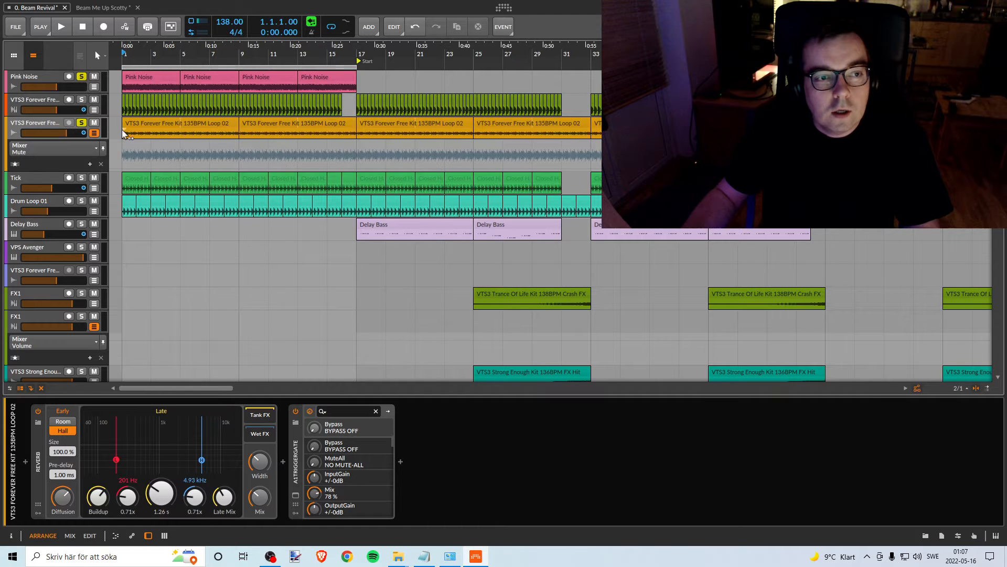
pyautogui.click(81, 124)
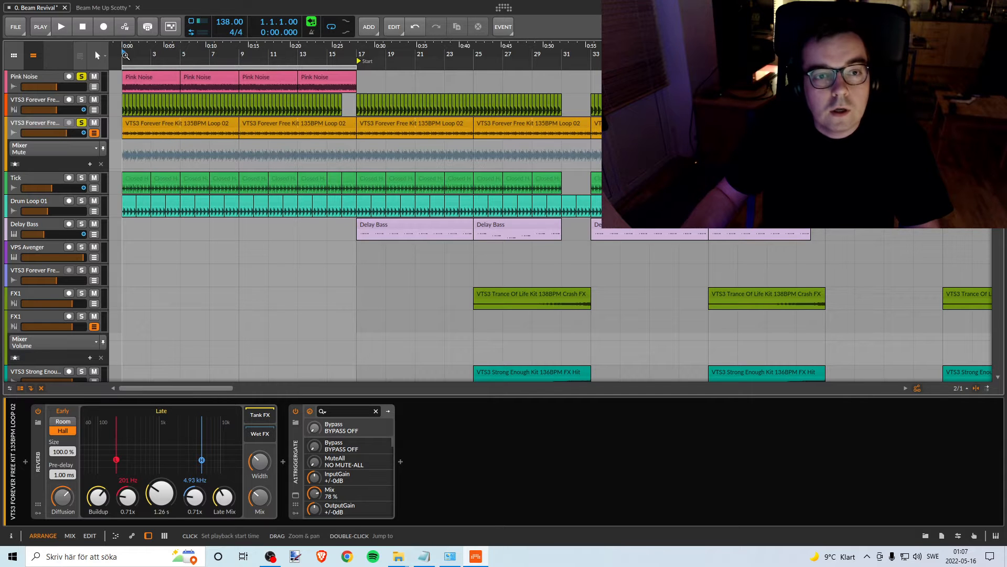
# - Try to pull the VTS3 Forever Free Kit Loop 02 track's volume down to -∞ dB for playback against the pink noise
pyautogui.click(66, 132)
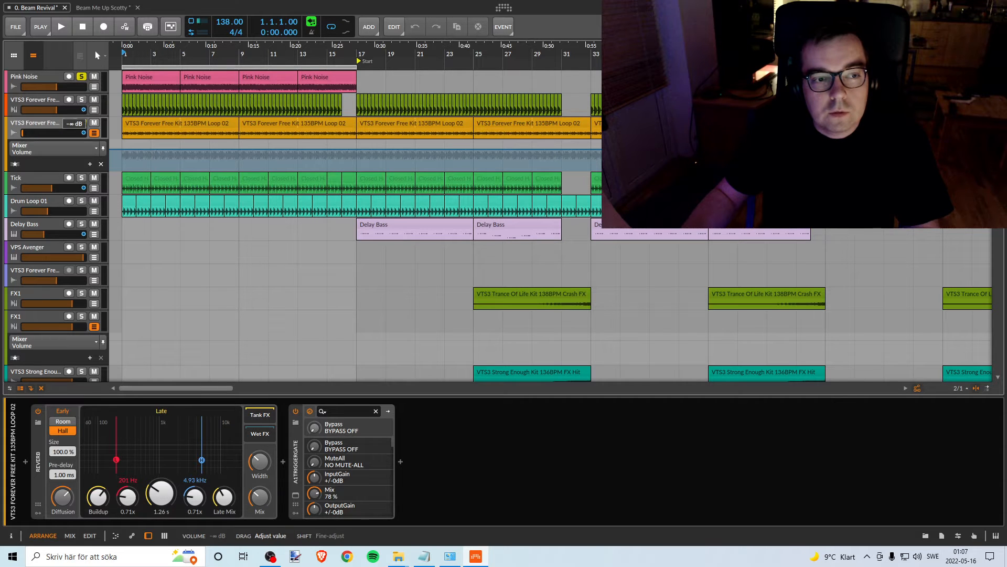
pyautogui.moveTo(22, 132); pyautogui.dragTo(23, 135)
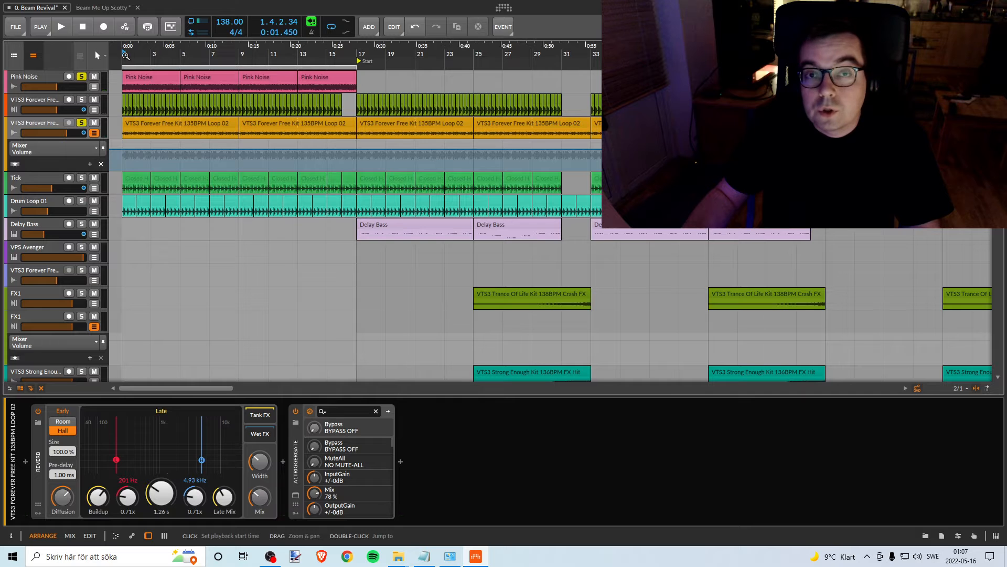
pyautogui.click(52, 122)
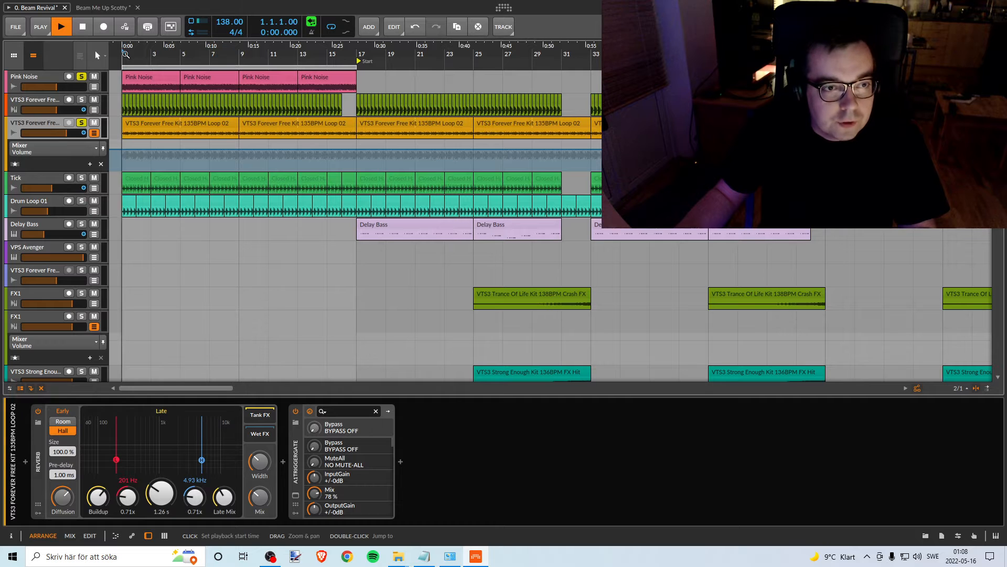
pyautogui.press('space')
pyautogui.moveTo(68, 134)
pyautogui.mouseDown()
pyautogui.moveTo(52, 135)
pyautogui.moveTo(66, 134)
pyautogui.mouseUp()
pyautogui.press('space')
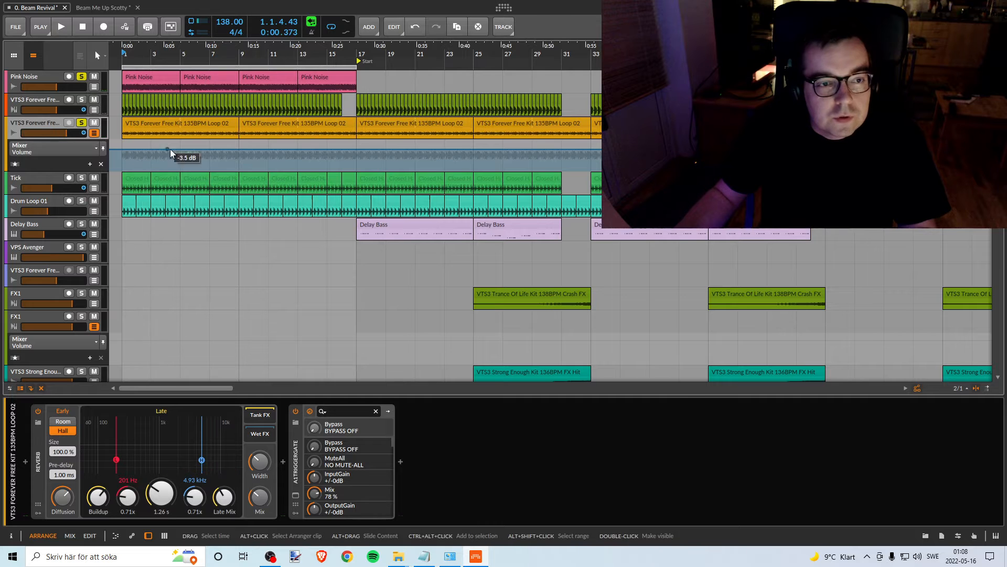
# - Hide and reopen the VTS3 Forever Free Kit Loop 02 track's automation lanes, then display its Volume automation
pyautogui.click(95, 133)
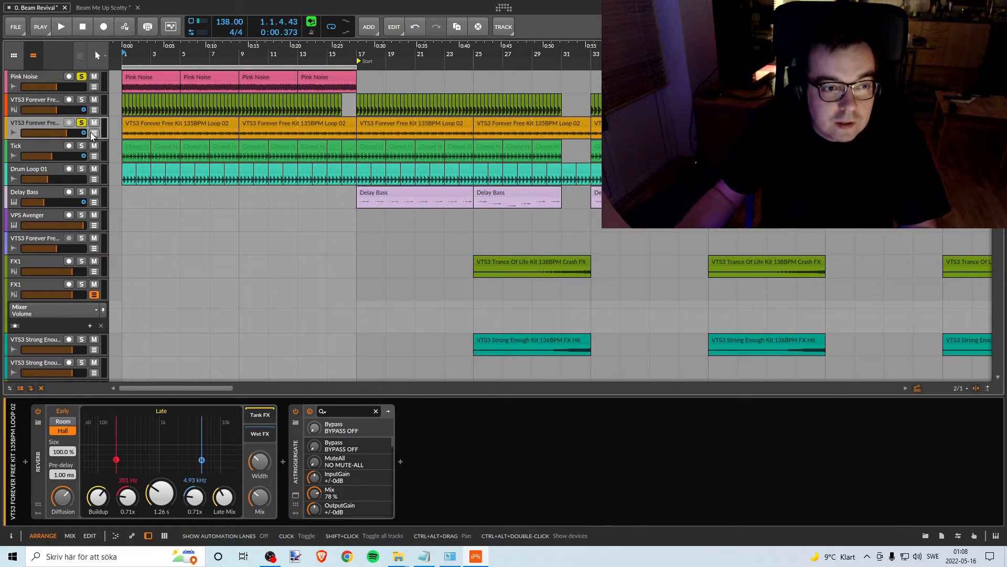
pyautogui.click(94, 133)
pyautogui.click(50, 153)
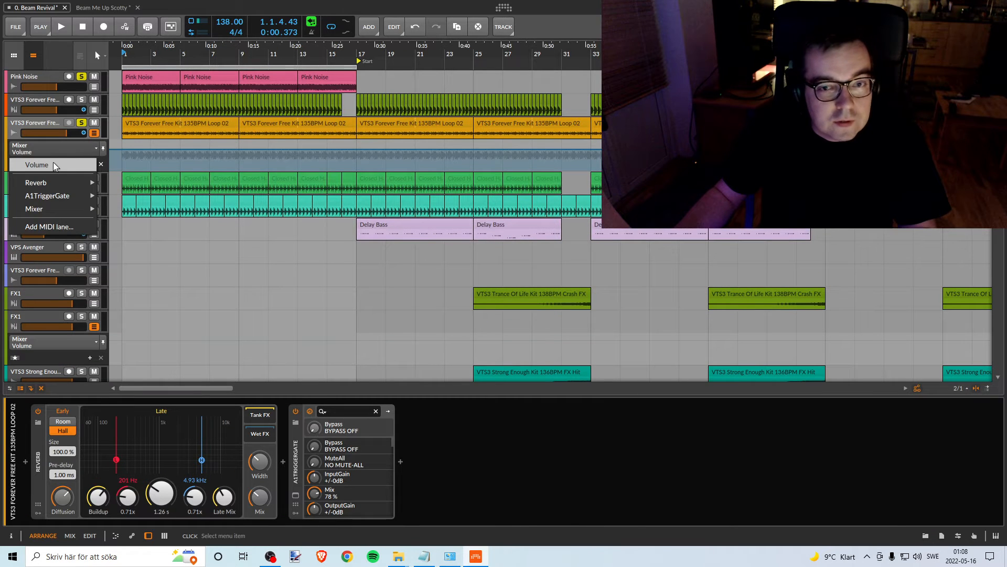
pyautogui.click(55, 165)
pyautogui.moveTo(524, 53)
pyautogui.mouseDown()
pyautogui.moveTo(523, 121)
pyautogui.moveTo(524, 65)
pyautogui.mouseUp()
pyautogui.moveTo(143, 52)
pyautogui.mouseDown()
pyautogui.moveTo(143, 43)
pyautogui.moveTo(143, 69)
pyautogui.moveTo(143, 42)
pyautogui.mouseUp()
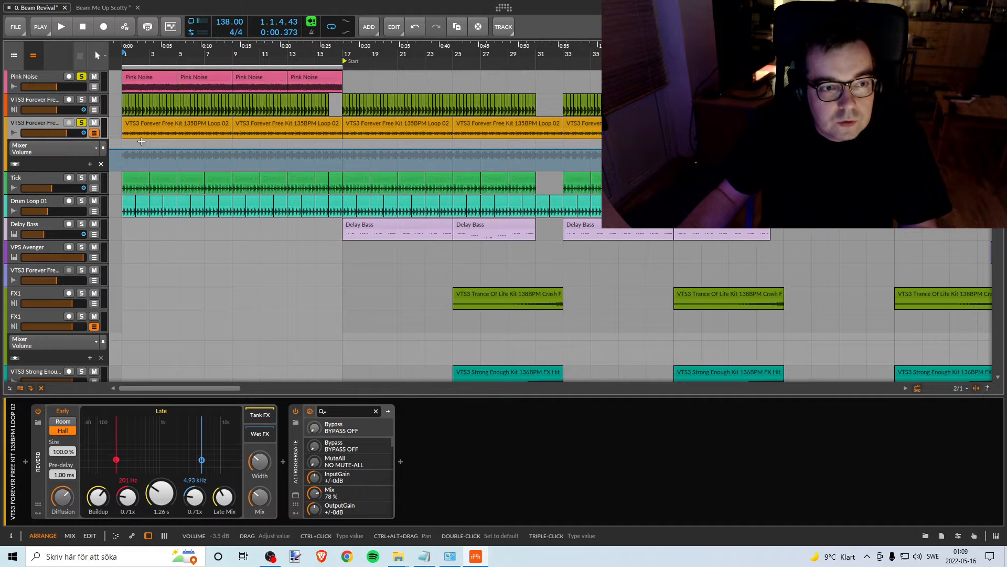
# - Play the soloed loop with the pink noise from bar 1, stop, and lower the loop track's volume fader to its minimum
pyautogui.press('space')
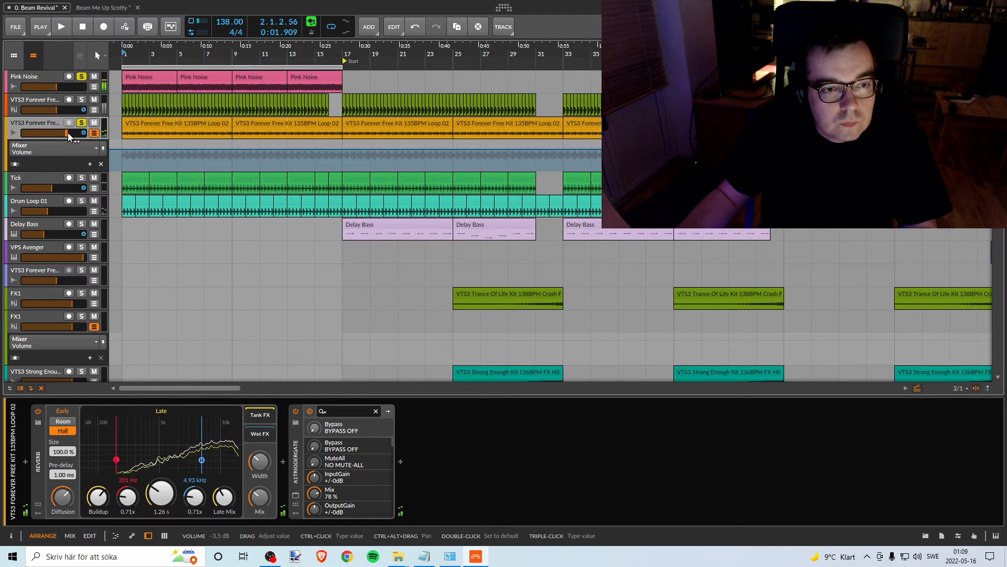
pyautogui.press('space')
pyautogui.moveTo(65, 134); pyautogui.dragTo(22, 135)
pyautogui.press('space')
pyautogui.press('space')
pyautogui.press('space')
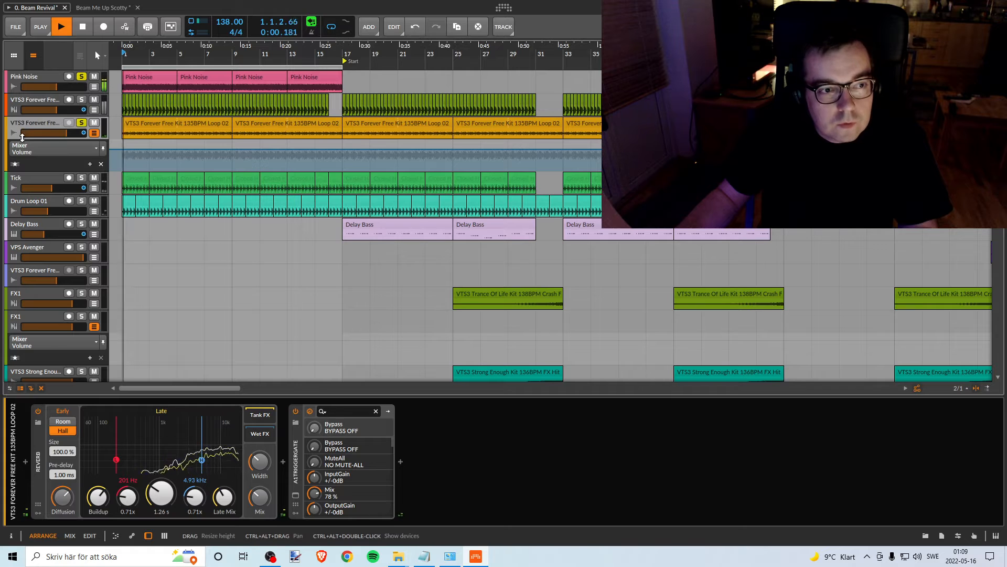
pyautogui.press('space')
pyautogui.click(21, 133)
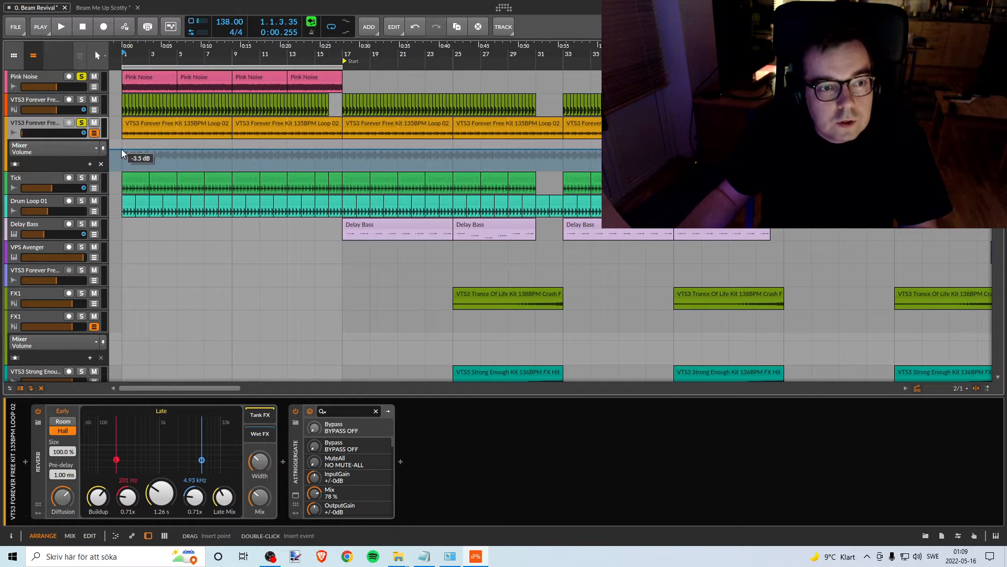
pyautogui.moveTo(121, 149); pyautogui.dragTo(122, 168)
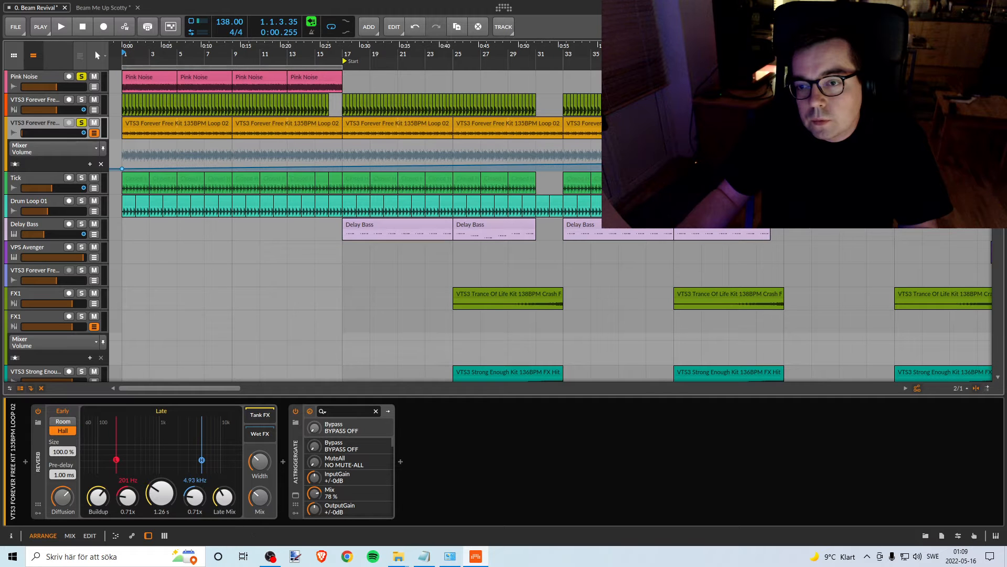
pyautogui.moveTo(798, 54); pyautogui.dragTo(761, 47)
pyautogui.moveTo(698, 48); pyautogui.dragTo(712, 33)
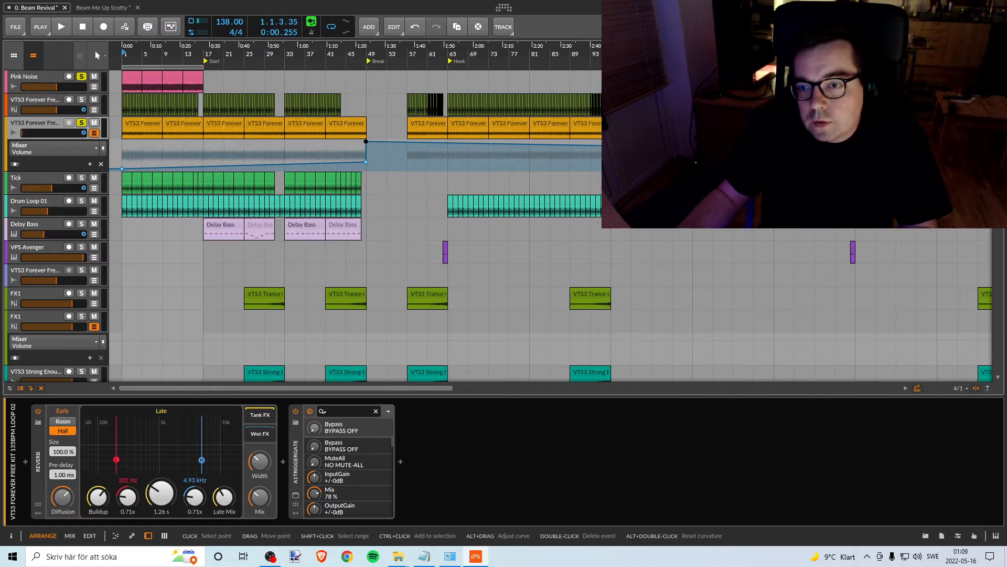
pyautogui.hotkey('ctrl', 'z')
pyautogui.hotkey('ctrl', 'z')
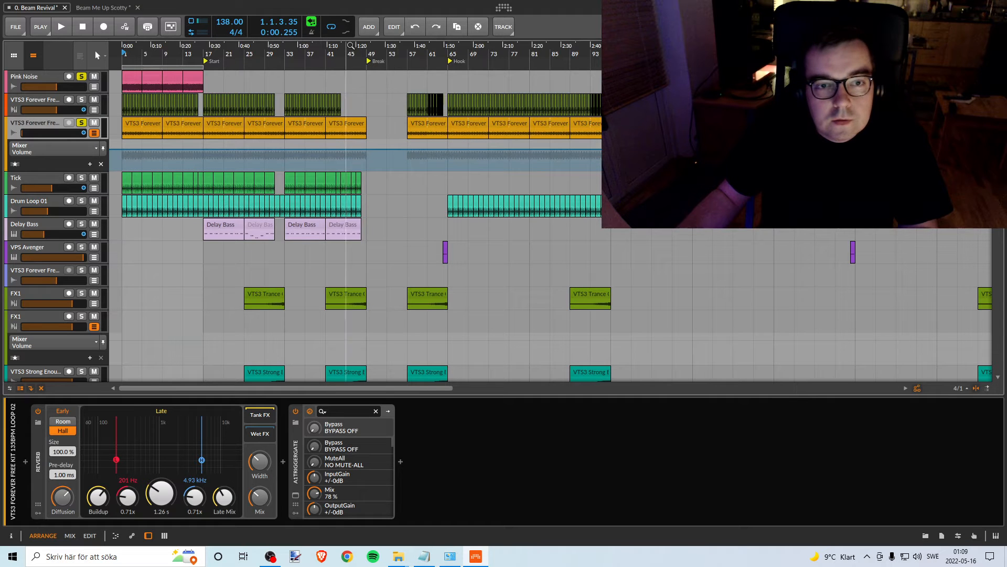
# - Add a Volume automation point at the Break marker on the Loop 02 track and pull both it and the bar 1 point to -Inf dB
pyautogui.click(366, 150)
pyautogui.moveTo(136, 49); pyautogui.dragTo(145, 76)
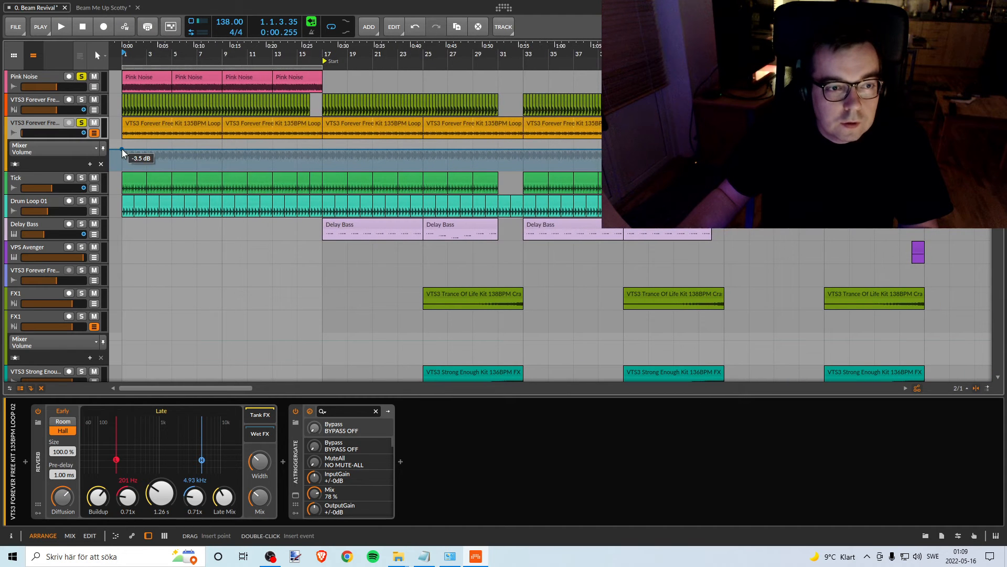
pyautogui.moveTo(123, 151); pyautogui.dragTo(122, 169)
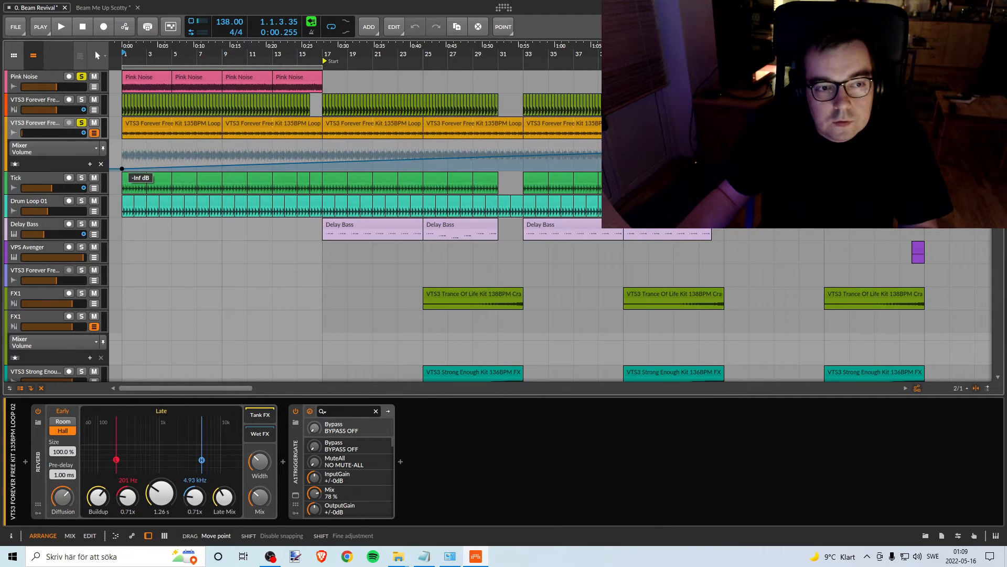
pyautogui.moveTo(624, 152); pyautogui.dragTo(624, 169)
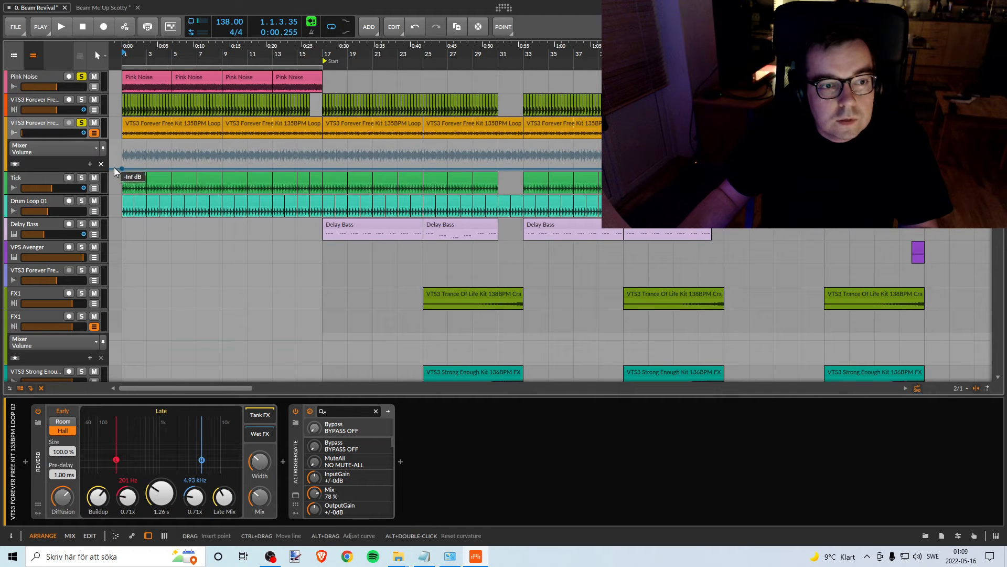
pyautogui.click(134, 169)
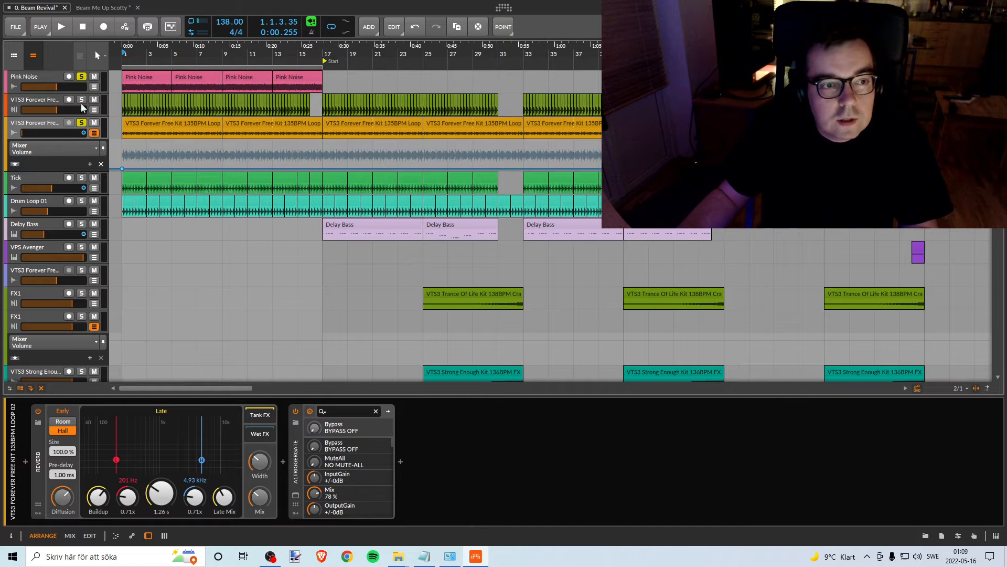
# - Play the soloed loop with the pink noise, raise its Volume automation line from silence to about -2.6 dB, and stop playback
pyautogui.press('space')
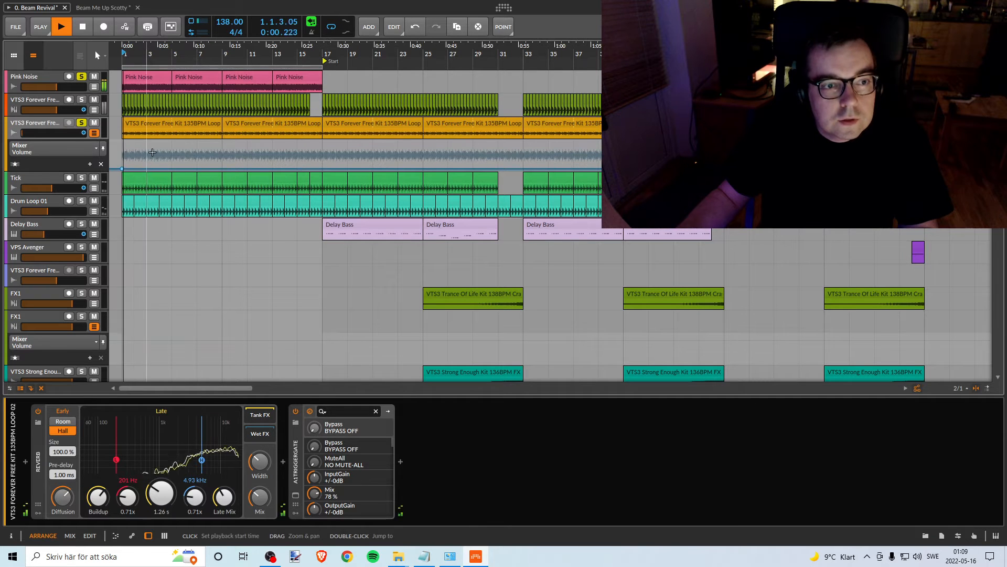
pyautogui.moveTo(355, 170); pyautogui.dragTo(352, 147)
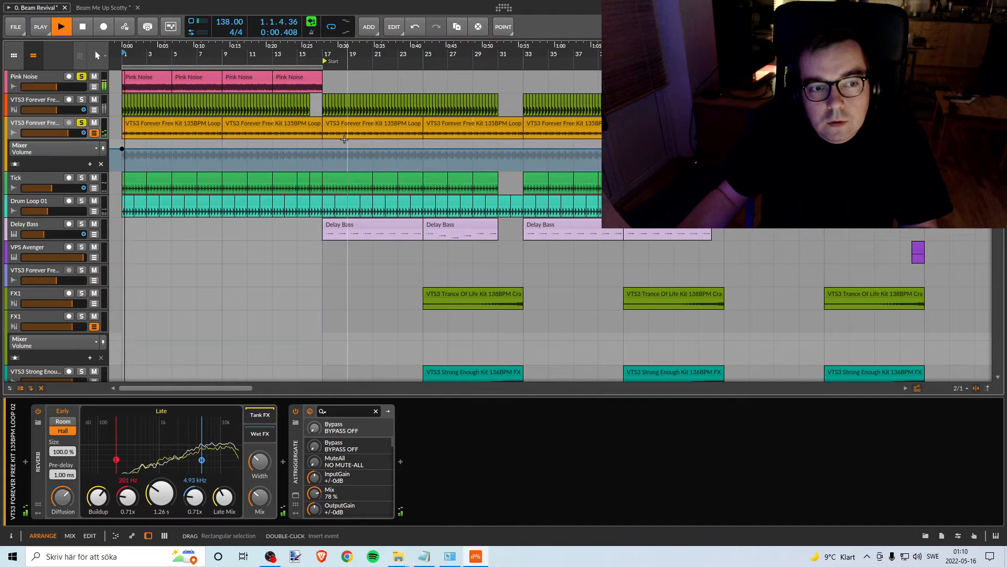
pyautogui.press('space')
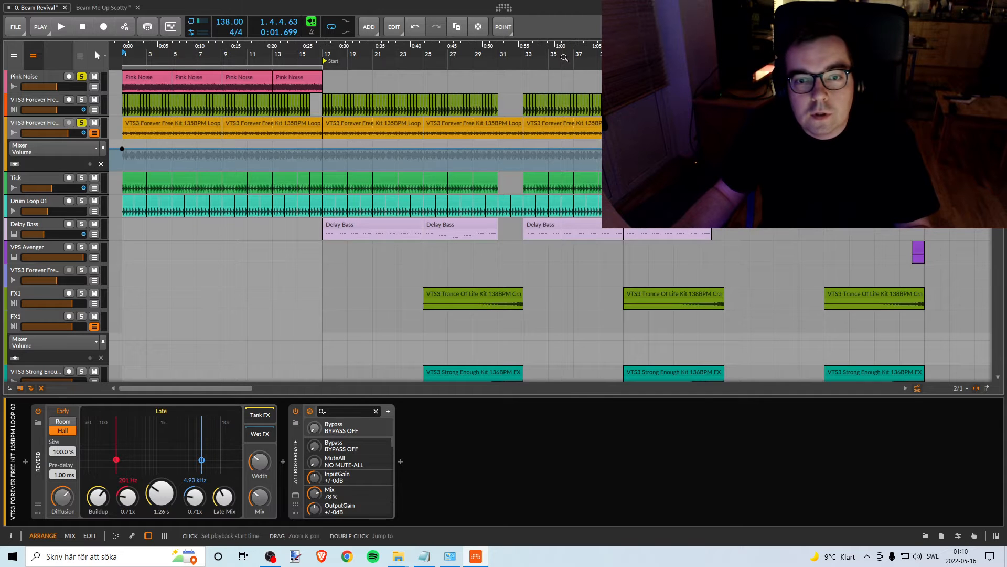
# - Hide and reopen the Loop 02 track's automation lane and look through its automation parameter choices without switching from Volume
pyautogui.moveTo(549, 55); pyautogui.dragTo(532, 56)
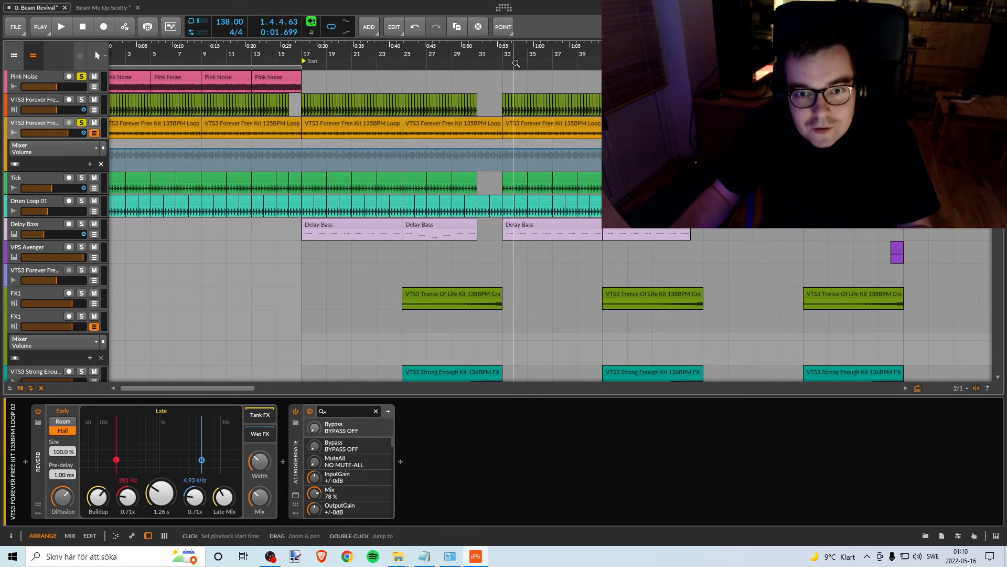
pyautogui.moveTo(541, 55)
pyautogui.mouseDown()
pyautogui.moveTo(420, 73)
pyautogui.moveTo(375, 126)
pyautogui.moveTo(200, 103)
pyautogui.moveTo(187, 120)
pyautogui.mouseUp()
pyautogui.moveTo(692, 52); pyautogui.dragTo(394, 151)
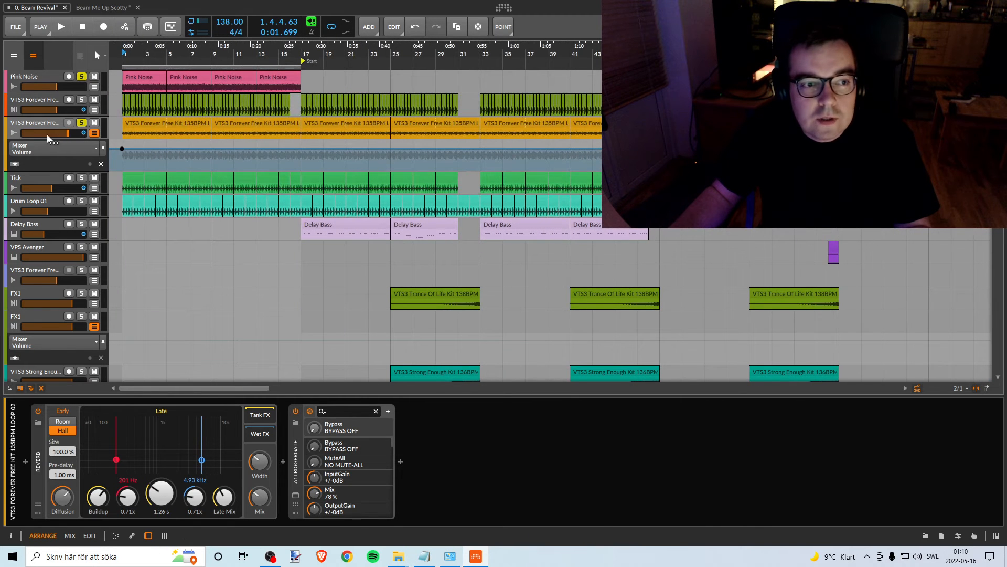
pyautogui.click(95, 133)
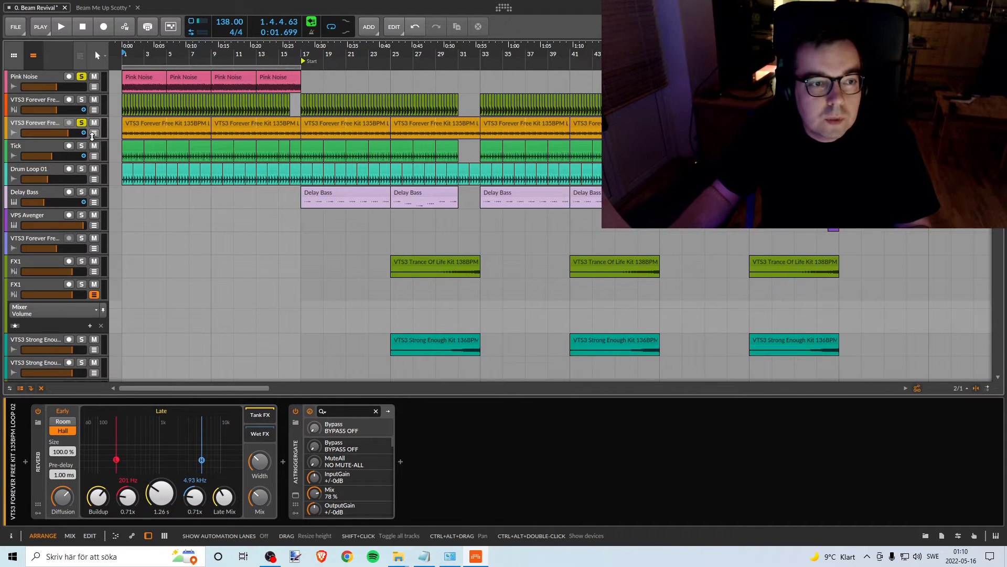
pyautogui.click(94, 134)
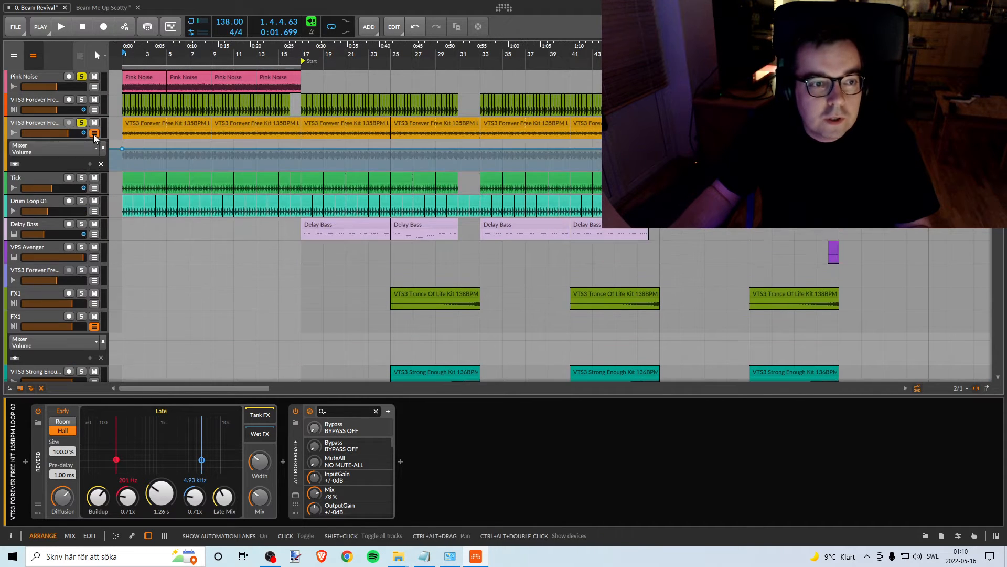
pyautogui.click(40, 148)
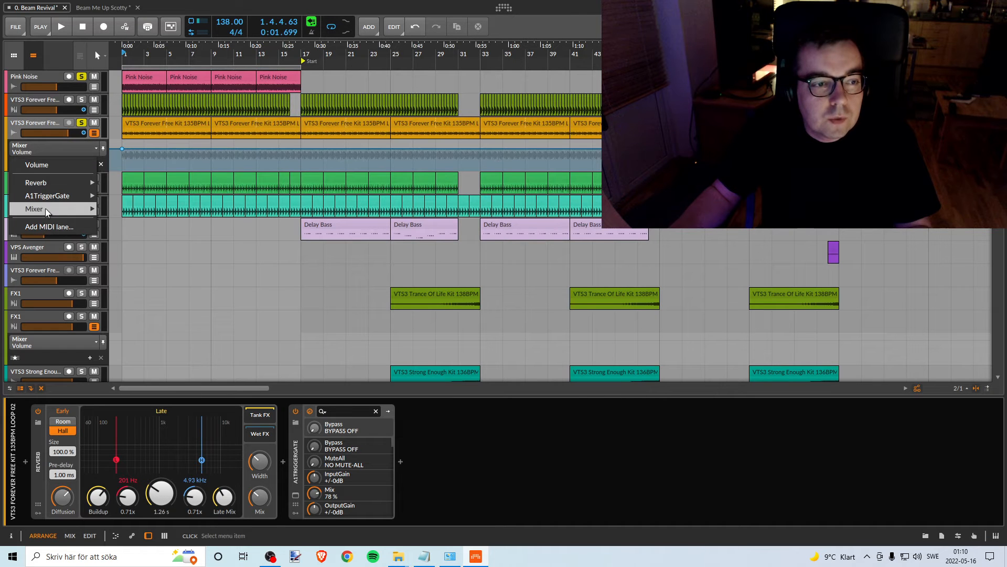
pyautogui.moveTo(47, 208)
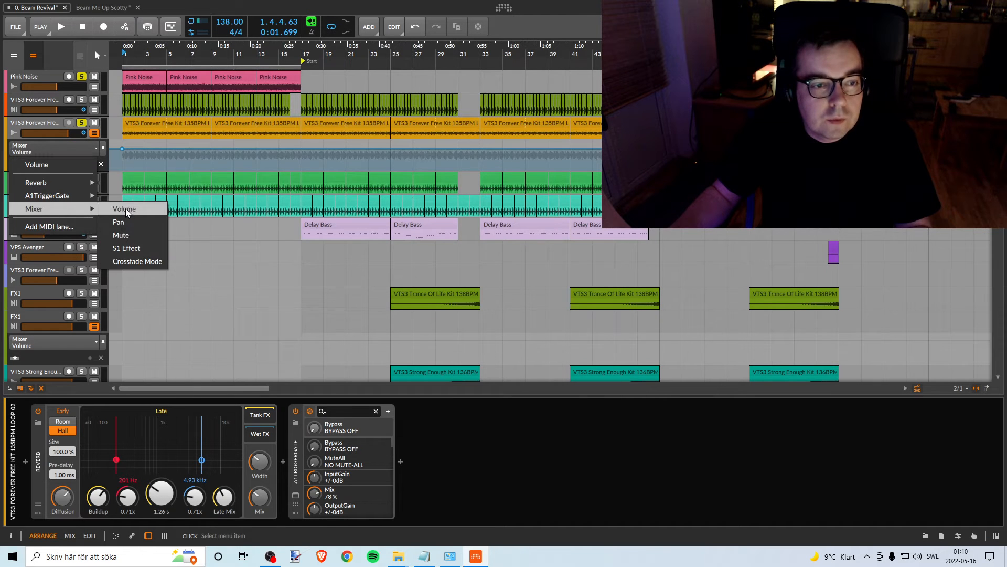
pyautogui.click(125, 209)
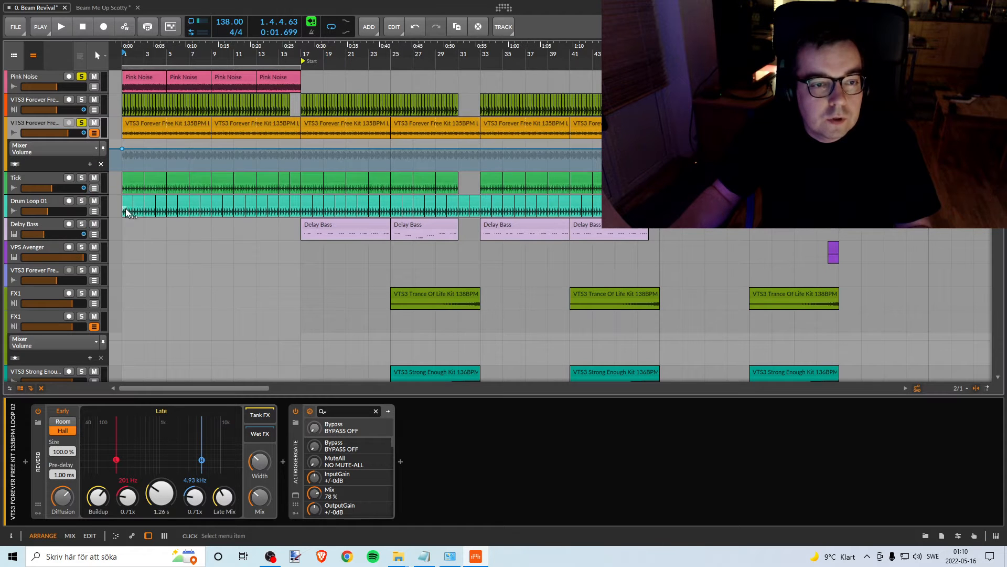
pyautogui.click(122, 149)
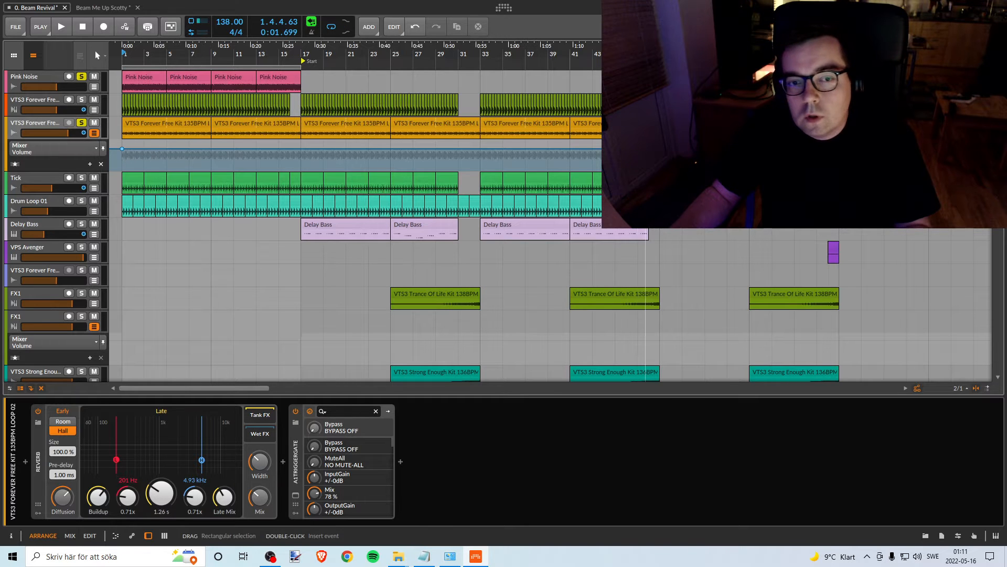
# - Examine the Loop 02 Volume automation and loop region across the arrangement, and briefly play the section before the Hook marker
pyautogui.moveTo(651, 48); pyautogui.dragTo(468, 48)
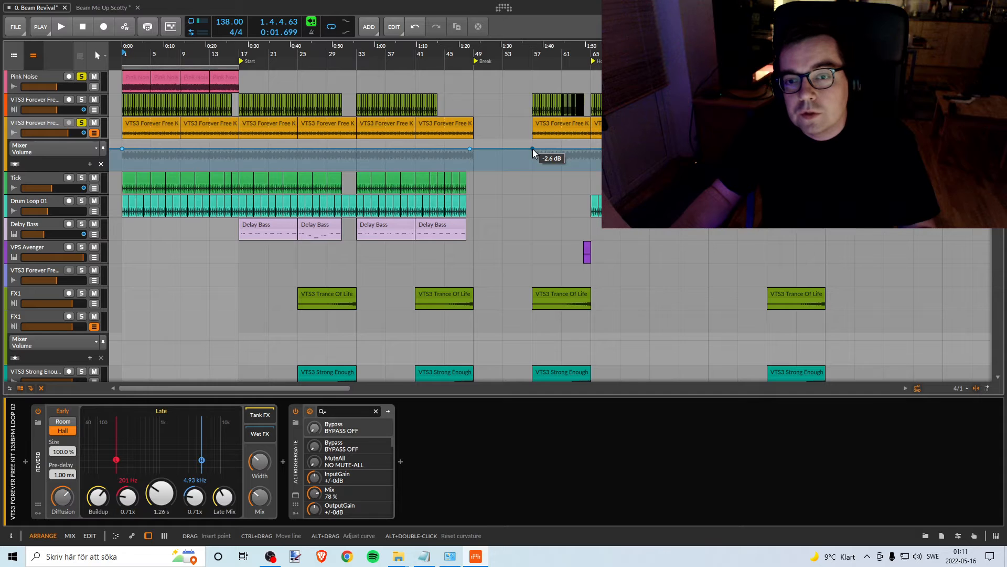
pyautogui.moveTo(632, 49); pyautogui.dragTo(358, 48)
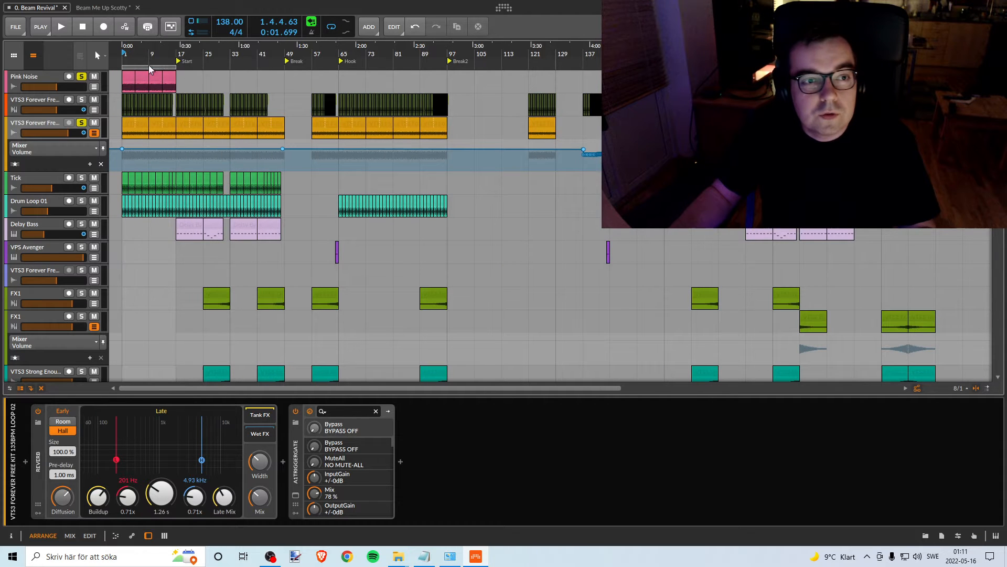
pyautogui.moveTo(134, 66)
pyautogui.mouseDown()
pyautogui.moveTo(610, 70)
pyautogui.moveTo(556, 89)
pyautogui.moveTo(612, 69)
pyautogui.moveTo(126, 74)
pyautogui.mouseUp()
pyautogui.moveTo(161, 56)
pyautogui.mouseDown()
pyautogui.moveTo(181, 79)
pyautogui.moveTo(173, 71)
pyautogui.mouseUp()
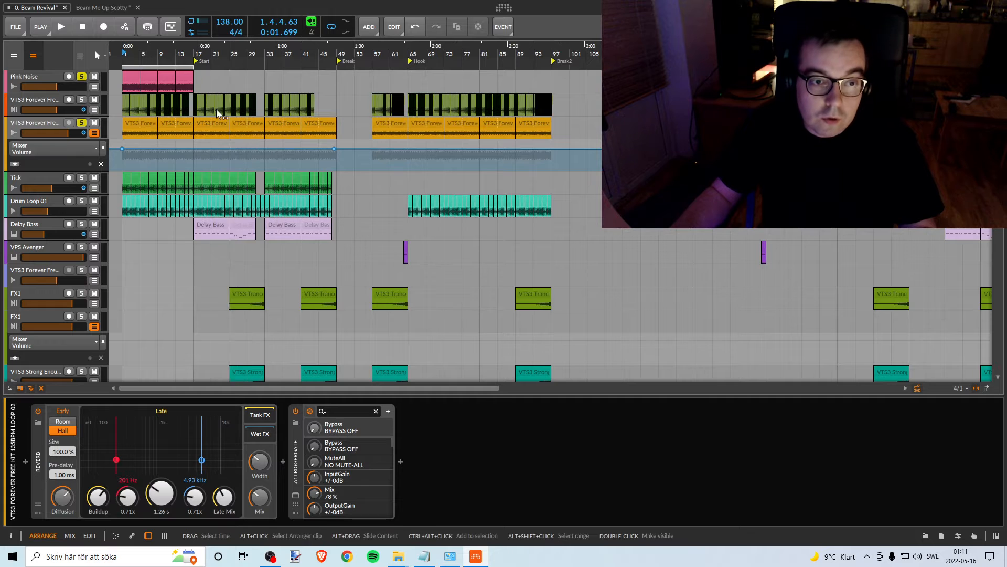
pyautogui.moveTo(164, 67); pyautogui.dragTo(69, 78)
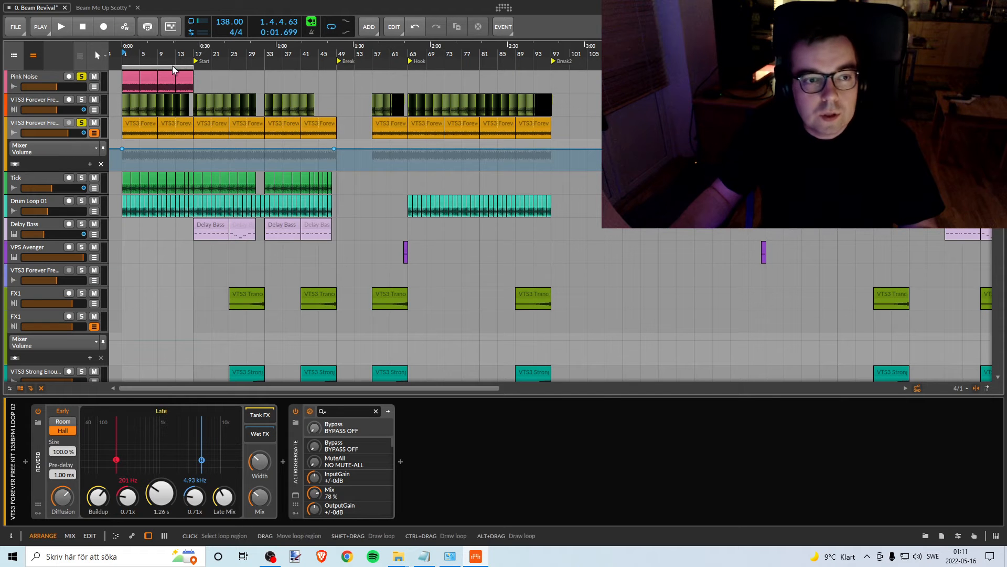
pyautogui.moveTo(173, 67)
pyautogui.mouseDown()
pyautogui.moveTo(242, 66)
pyautogui.moveTo(164, 67)
pyautogui.moveTo(175, 52)
pyautogui.moveTo(175, 61)
pyautogui.mouseUp()
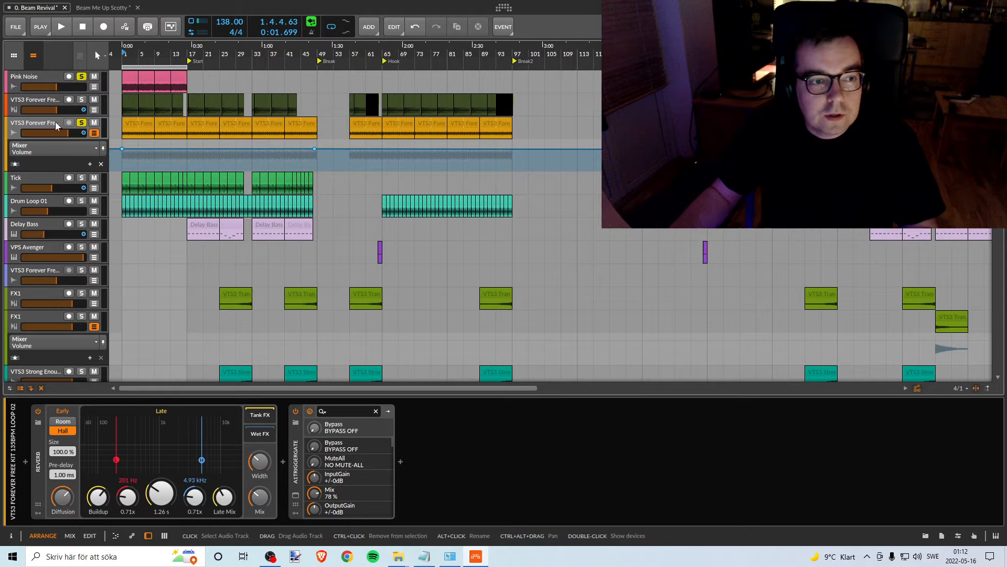
pyautogui.click(402, 59)
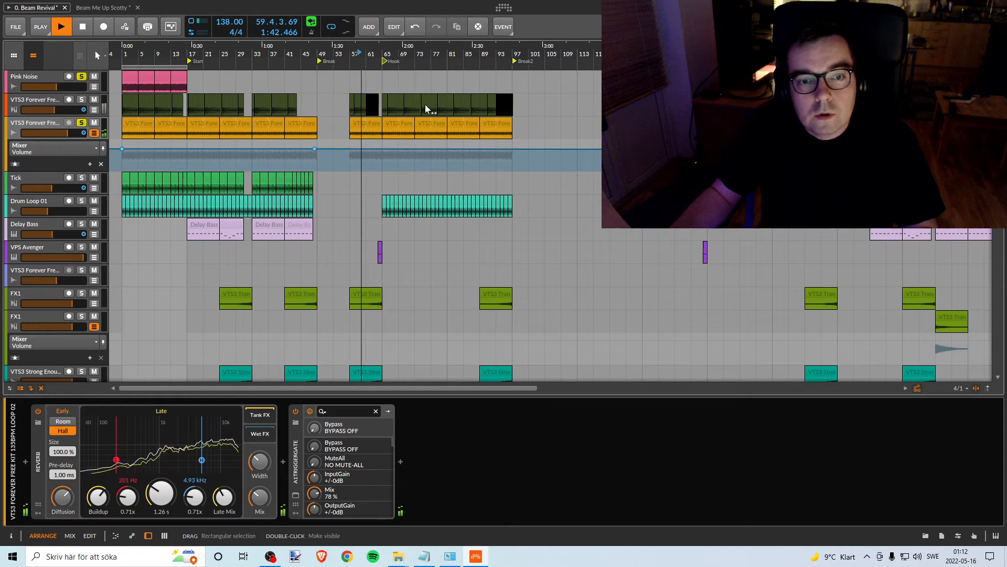
pyautogui.press('space')
# - Delete the cluster of Volume automation points between bars 137 and 144 on the VTS3 Forever Free Kit Loop 02 track
pyautogui.hscroll(6, 453, 76)
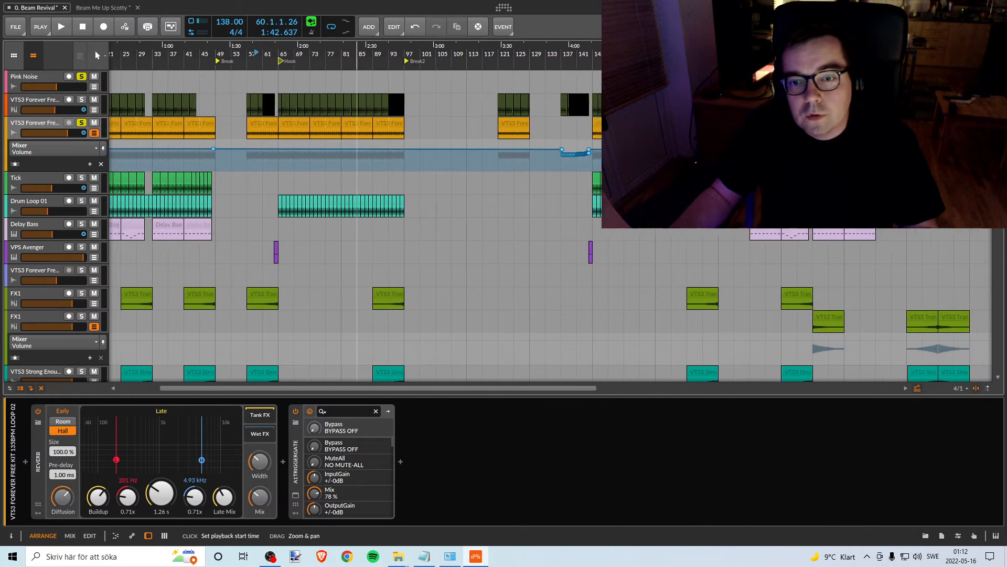
pyautogui.moveTo(659, 46); pyautogui.dragTo(524, 84)
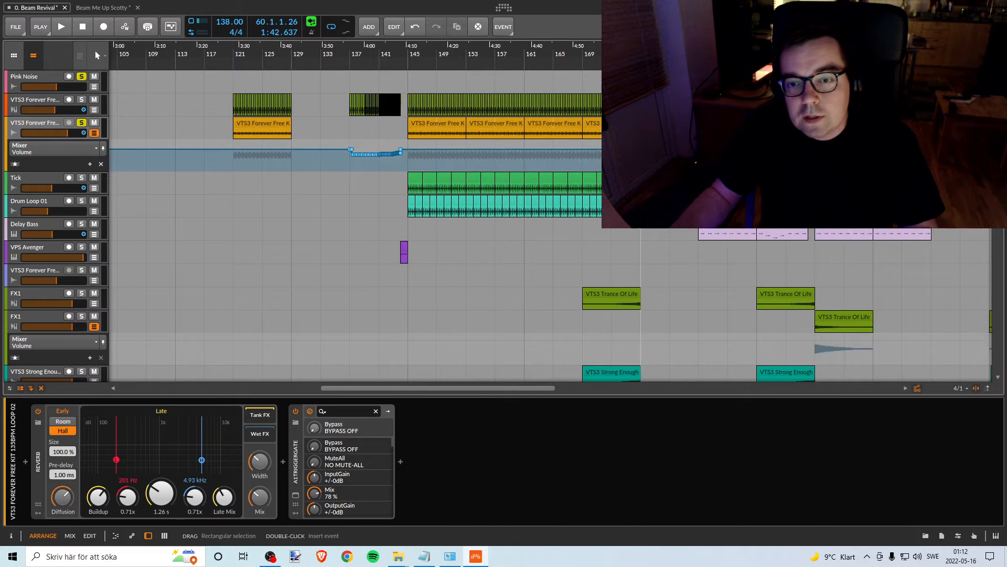
pyautogui.hscroll(7, 357, 225)
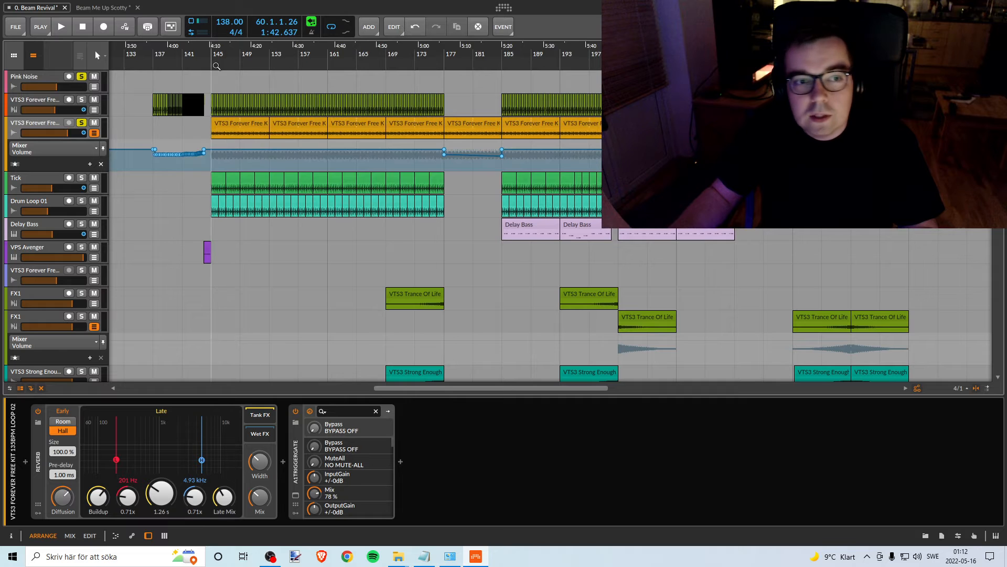
pyautogui.moveTo(199, 52); pyautogui.dragTo(595, 111)
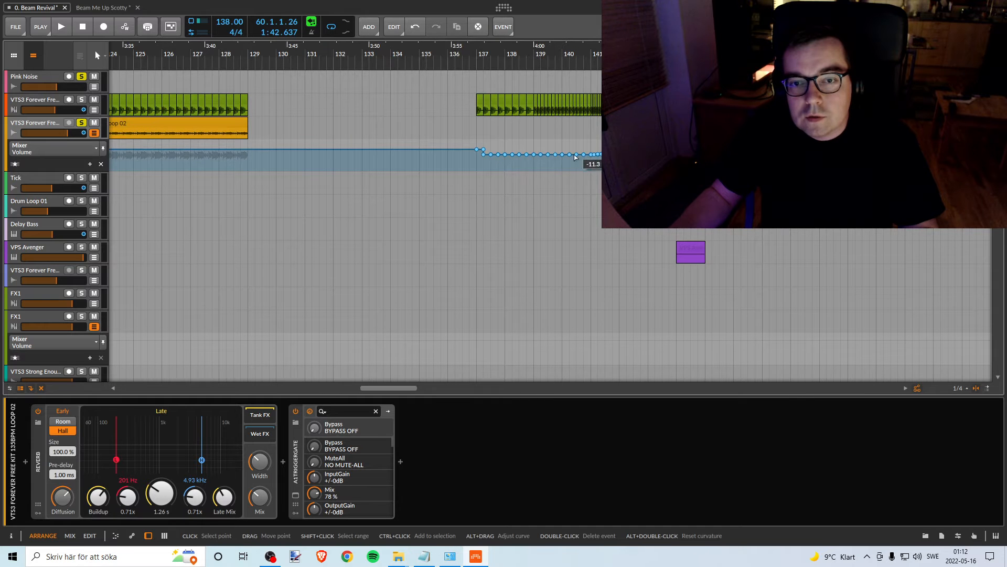
pyautogui.moveTo(497, 58); pyautogui.dragTo(575, 66)
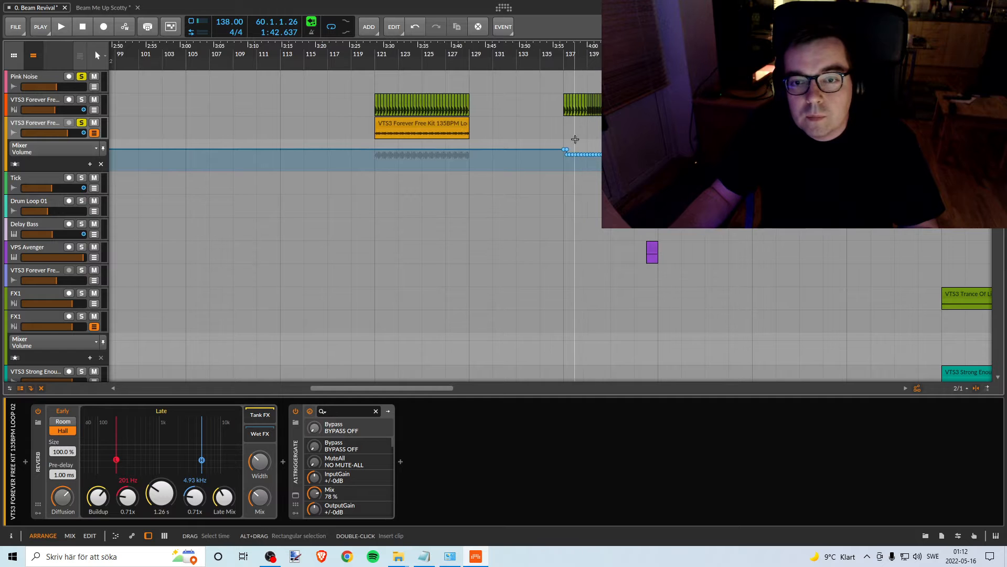
pyautogui.click(414, 130)
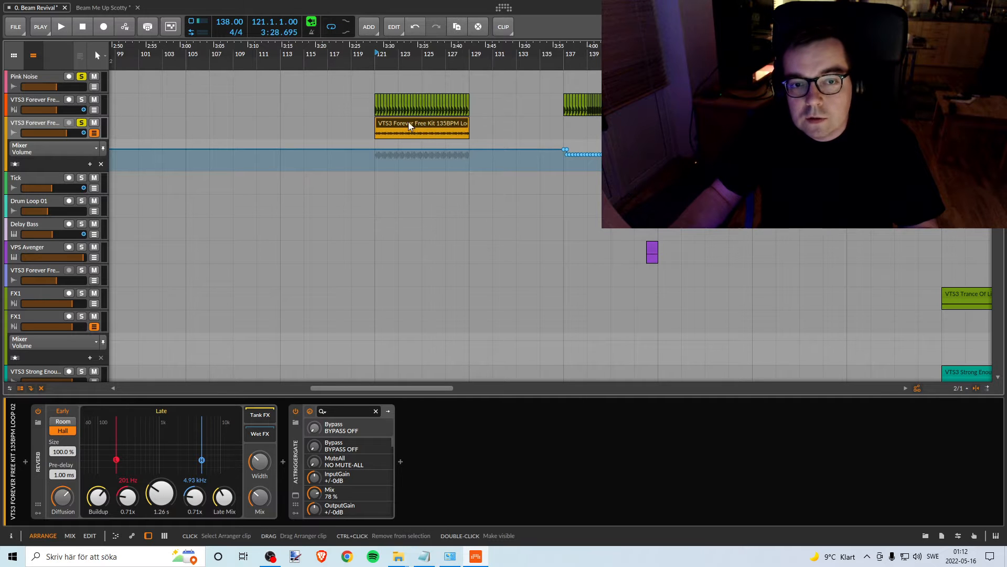
pyautogui.rightClick(547, 128)
pyautogui.click(573, 145)
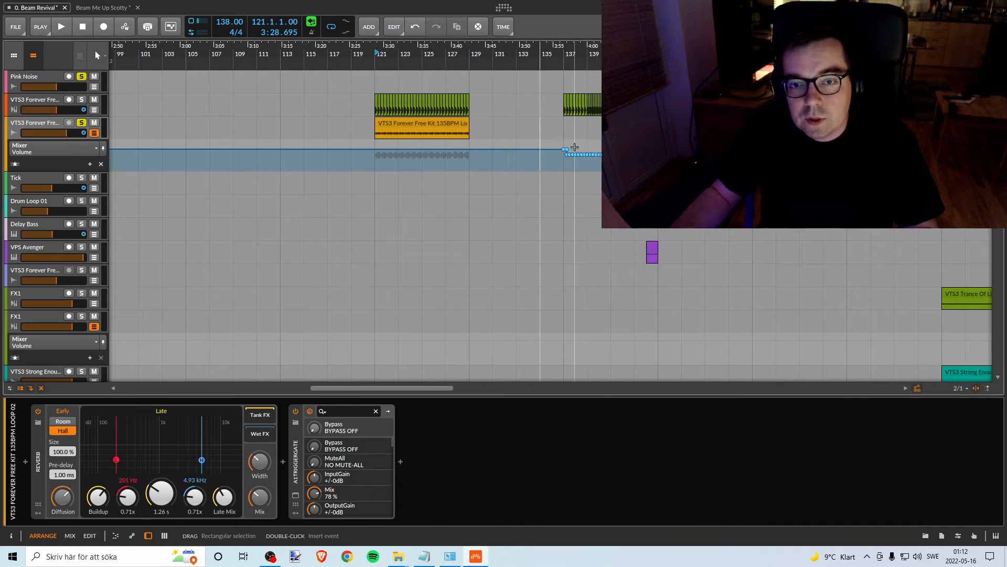
pyautogui.moveTo(546, 120); pyautogui.dragTo(646, 168)
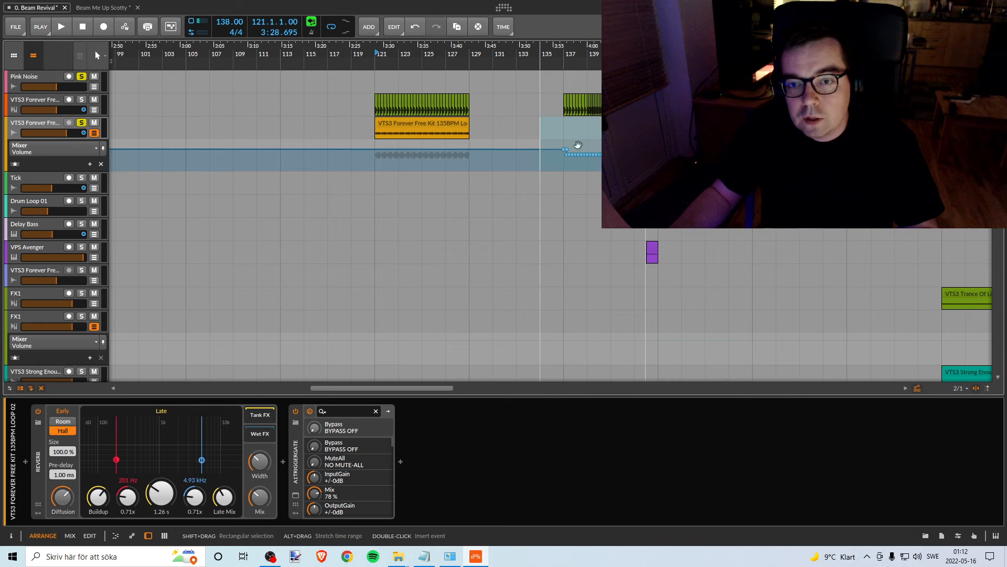
pyautogui.moveTo(553, 142); pyautogui.dragTo(589, 156)
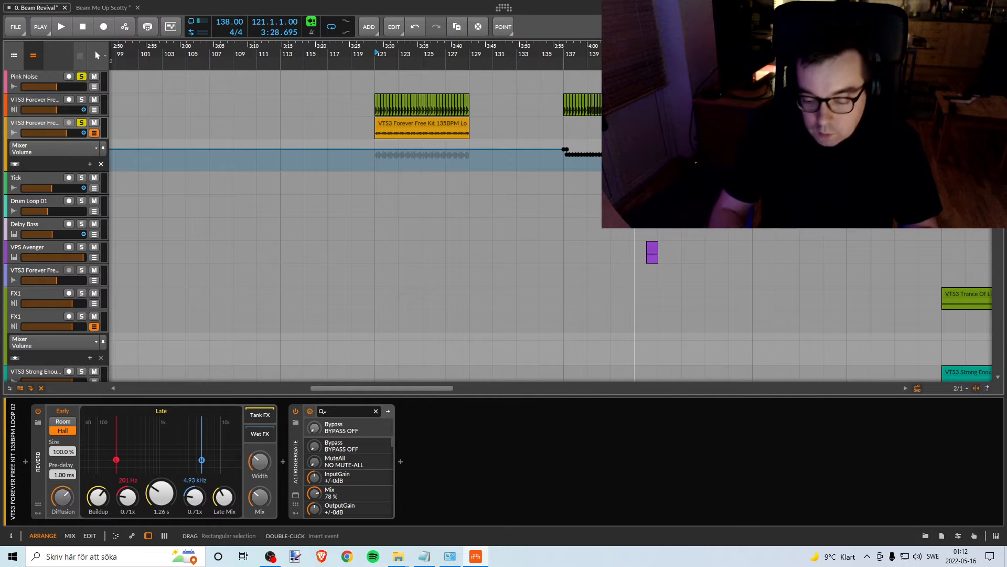
pyautogui.press('Delete')
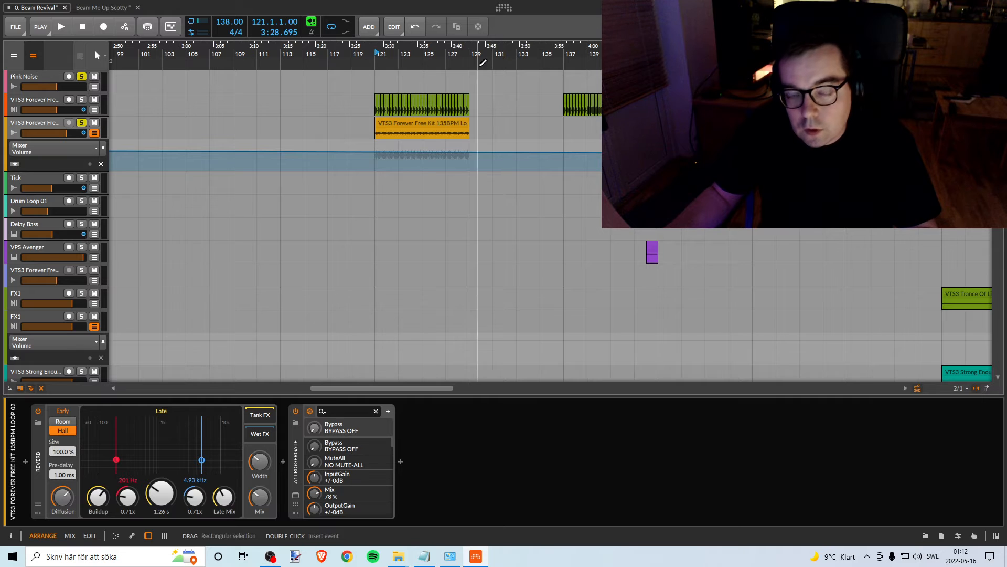
# - Return to the beginning of the arrangement and select the VTS3 Forever Free Kit Loop 02 track
pyautogui.moveTo(459, 58); pyautogui.dragTo(732, 39)
pyautogui.moveTo(206, 55); pyautogui.dragTo(294, 68)
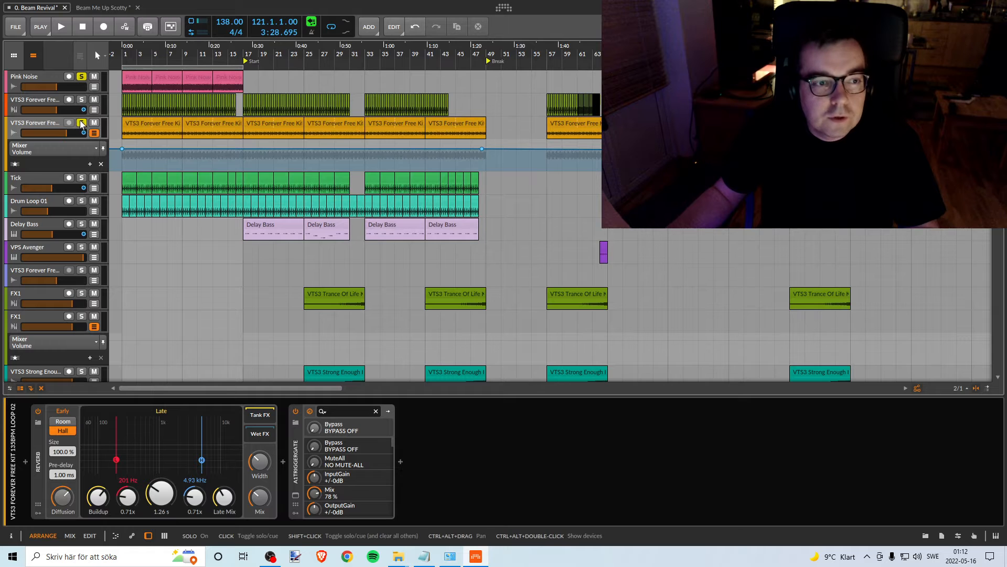
pyautogui.click(40, 124)
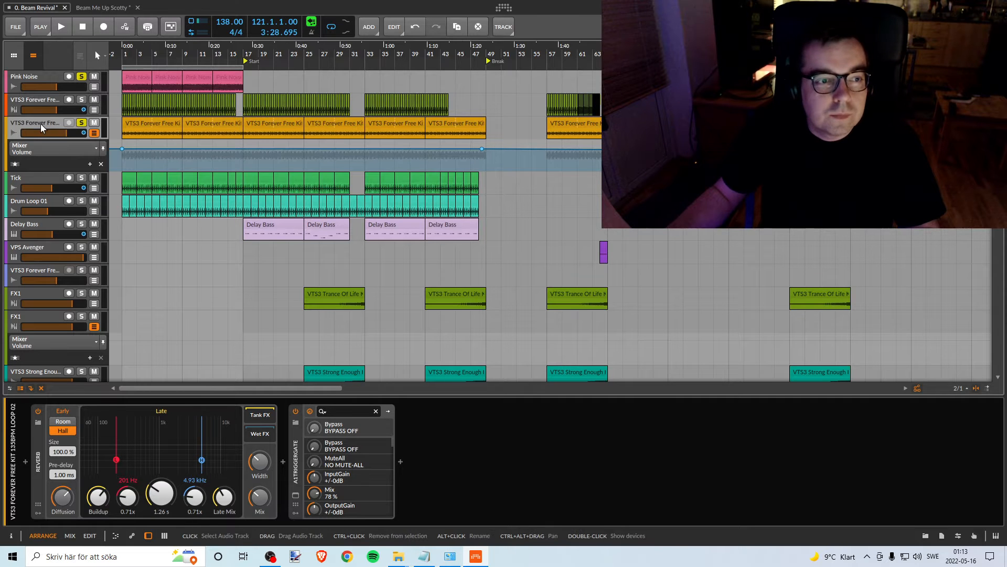
# - Switch the solo from VTS3 Forever Free Kit Loop 02 to the Tick track, and hide Loop 02's automation lane
pyautogui.click(81, 124)
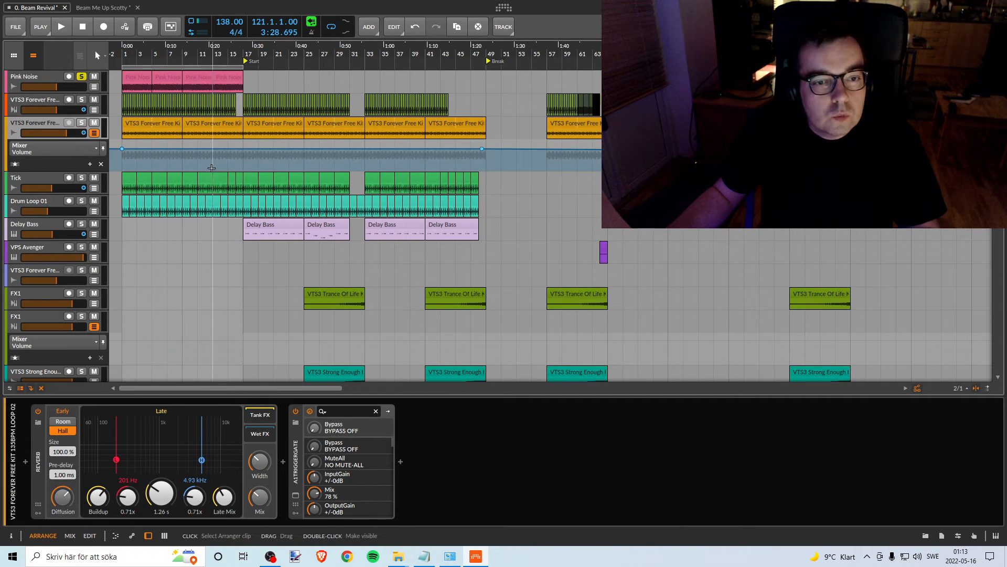
pyautogui.click(33, 177)
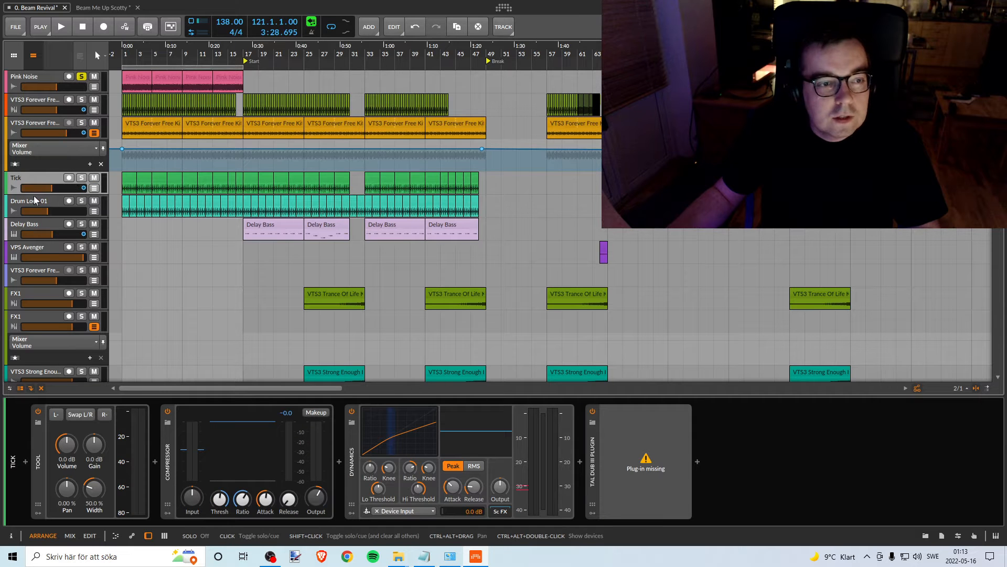
pyautogui.click(82, 178)
pyautogui.moveTo(136, 53); pyautogui.dragTo(146, 72)
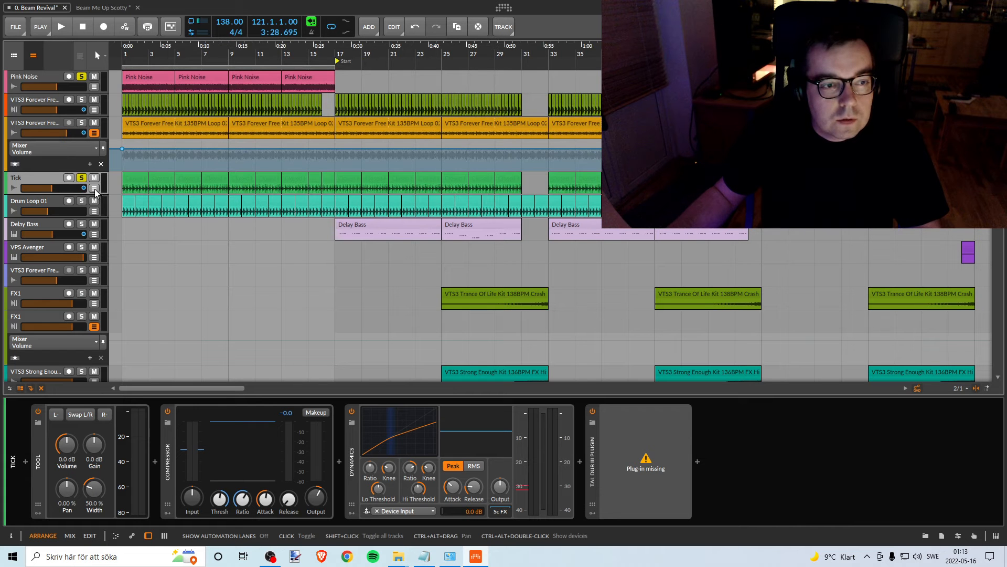
pyautogui.moveTo(158, 55)
pyautogui.mouseDown()
pyautogui.moveTo(157, 19)
pyautogui.moveTo(157, 52)
pyautogui.mouseUp()
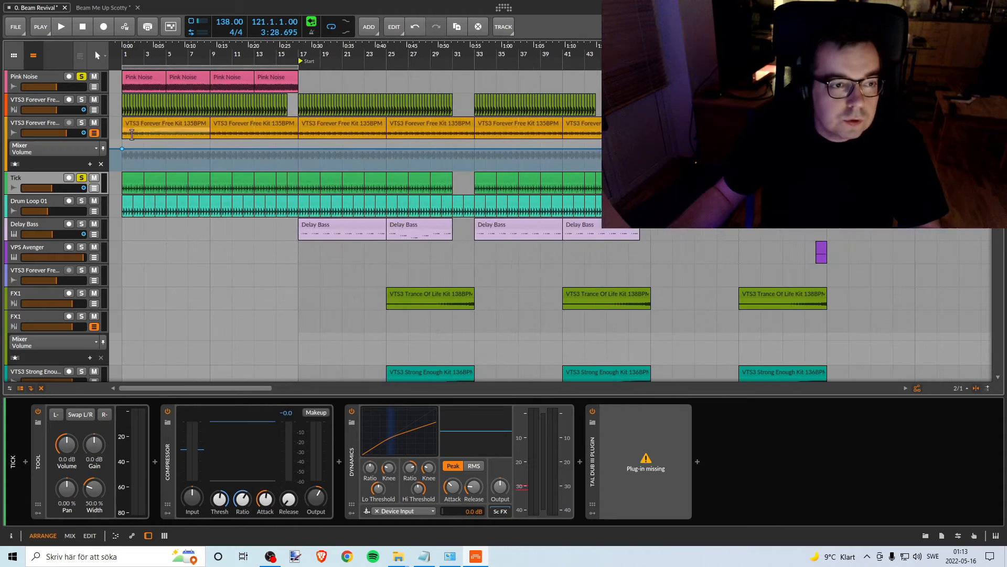
pyautogui.click(95, 134)
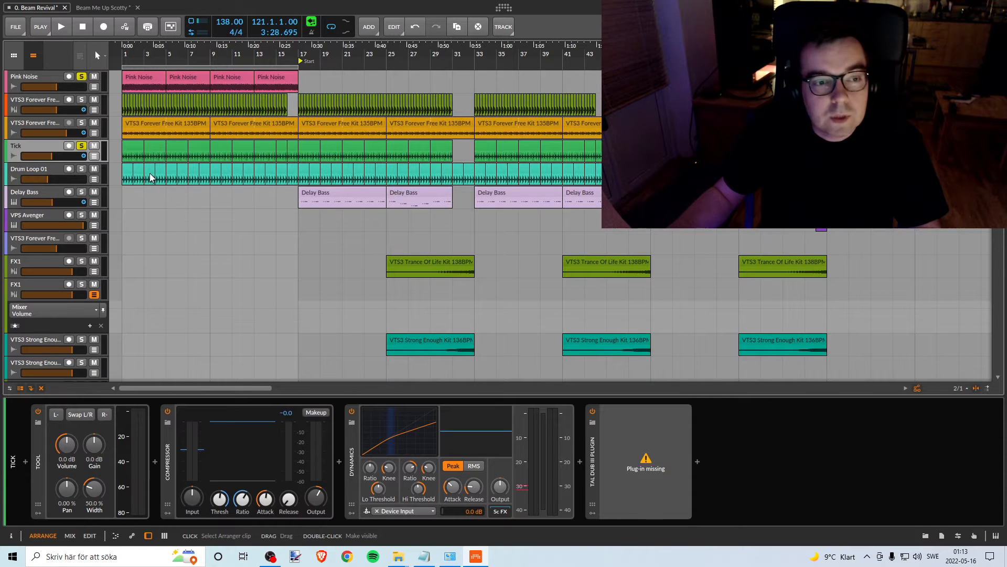
# - Select Drum Loop 01, briefly play from the beginning, and lower its volume to silence
pyautogui.click(56, 174)
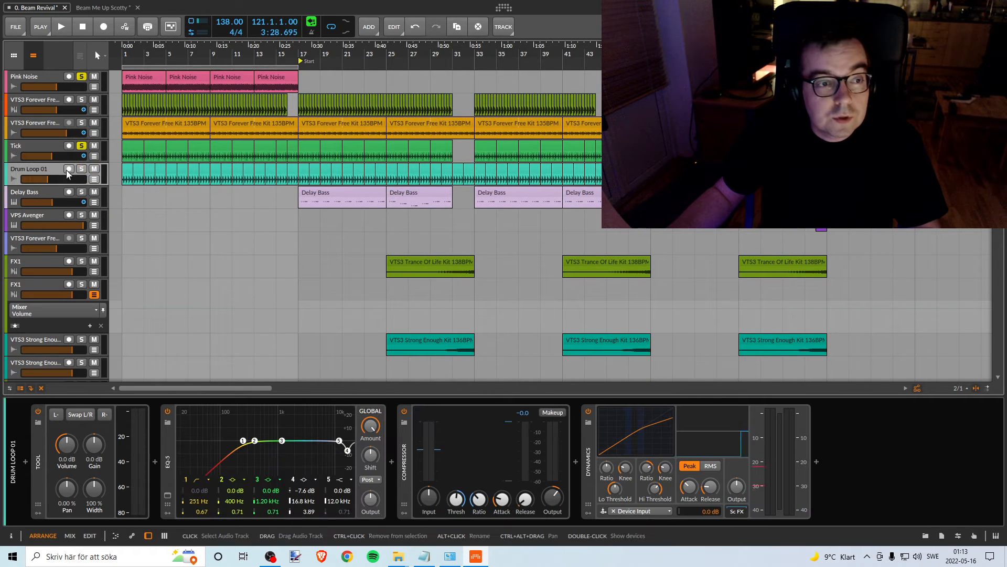
pyautogui.doubleClick(127, 57)
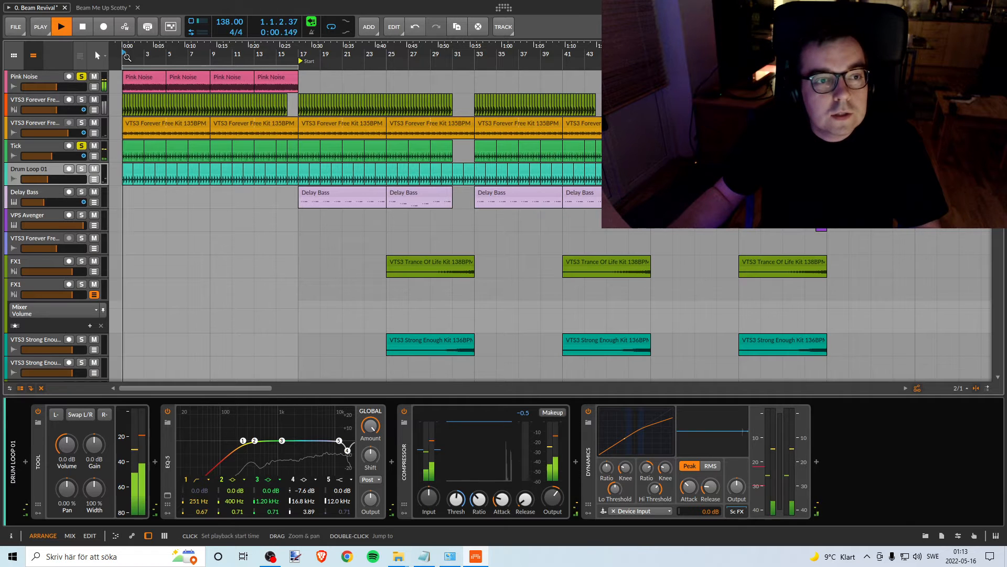
pyautogui.click(55, 177)
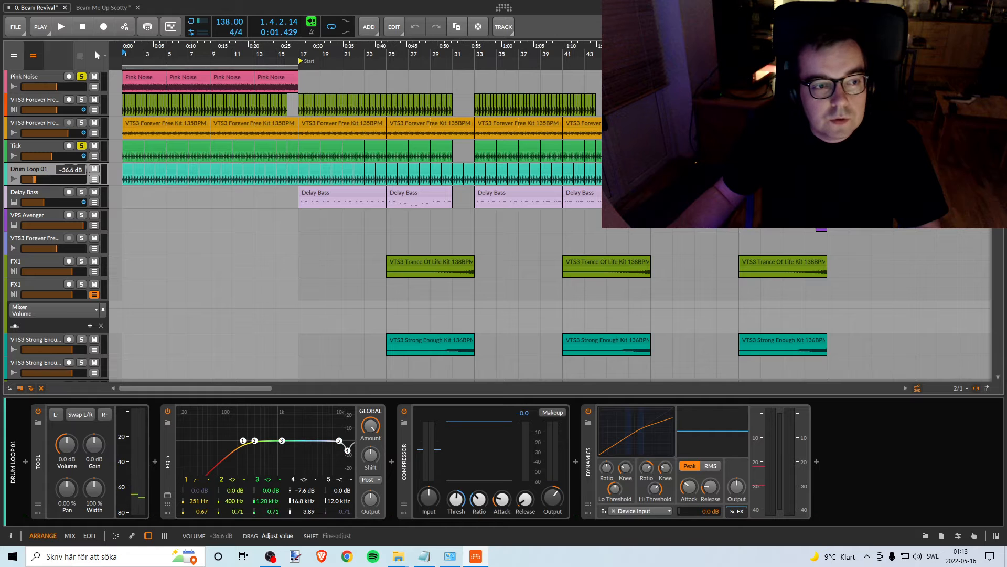
pyautogui.moveTo(24, 178); pyautogui.dragTo(22, 179)
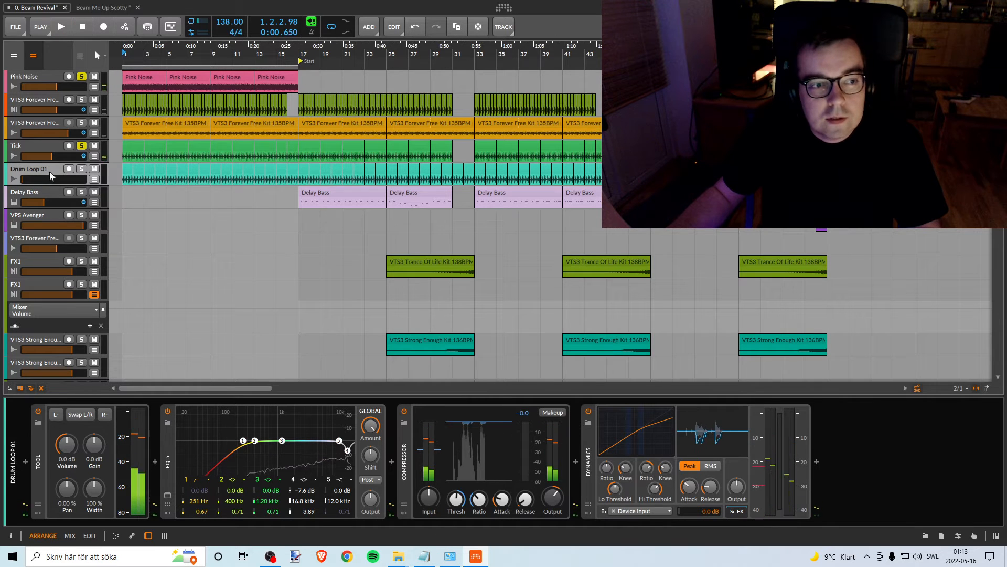
# - Show Drum Loop 01's automation lane with the Mixer Volume parameter, hide it again, and keep the track's volume at silence
pyautogui.click(93, 179)
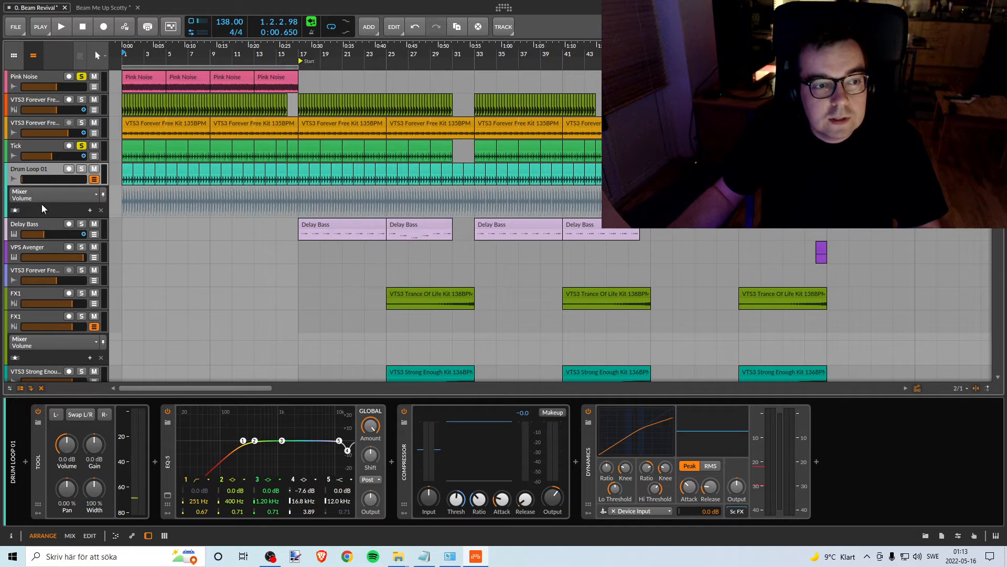
pyautogui.click(40, 193)
pyautogui.moveTo(32, 263)
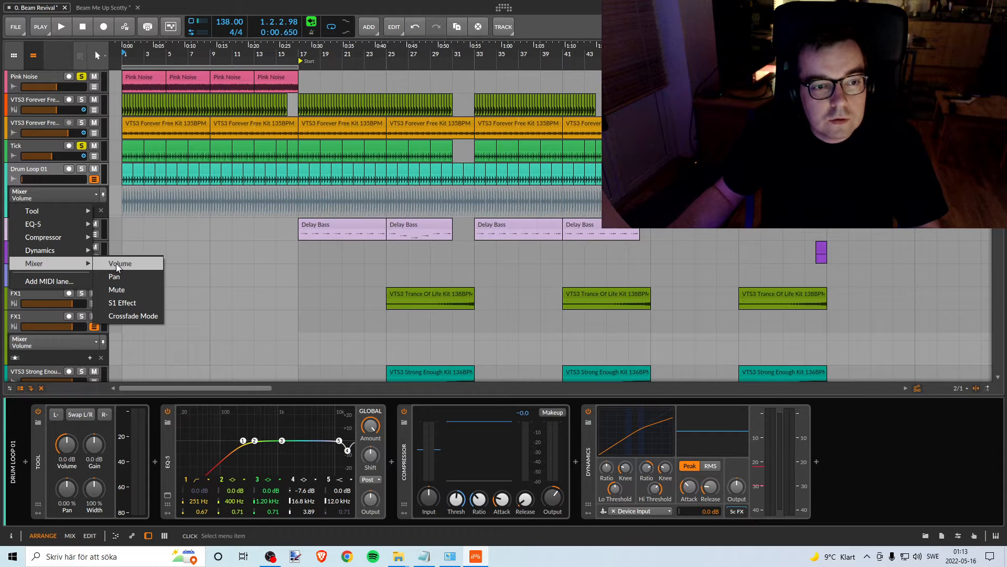
pyautogui.click(115, 263)
pyautogui.click(94, 179)
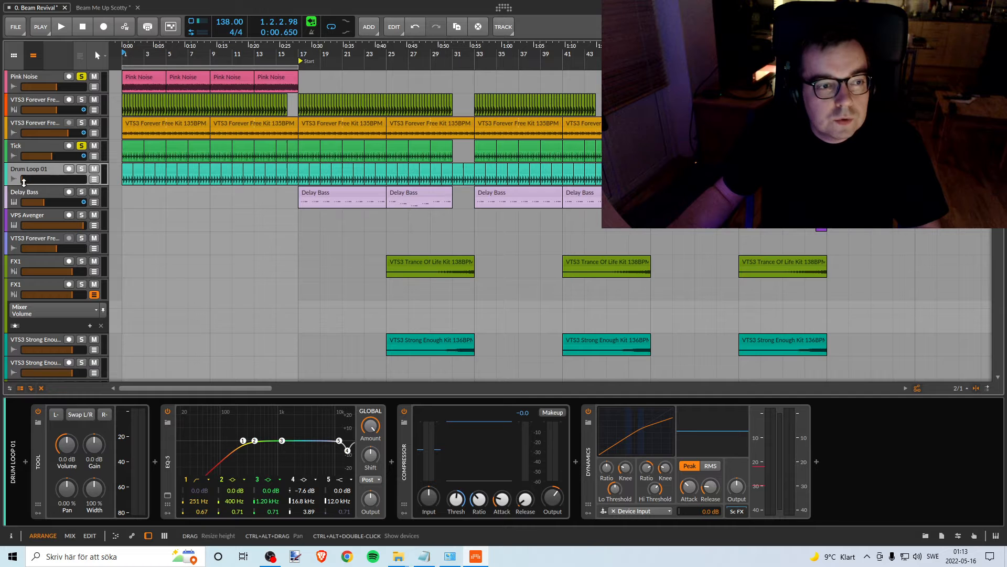
pyautogui.moveTo(24, 181); pyautogui.dragTo(22, 180)
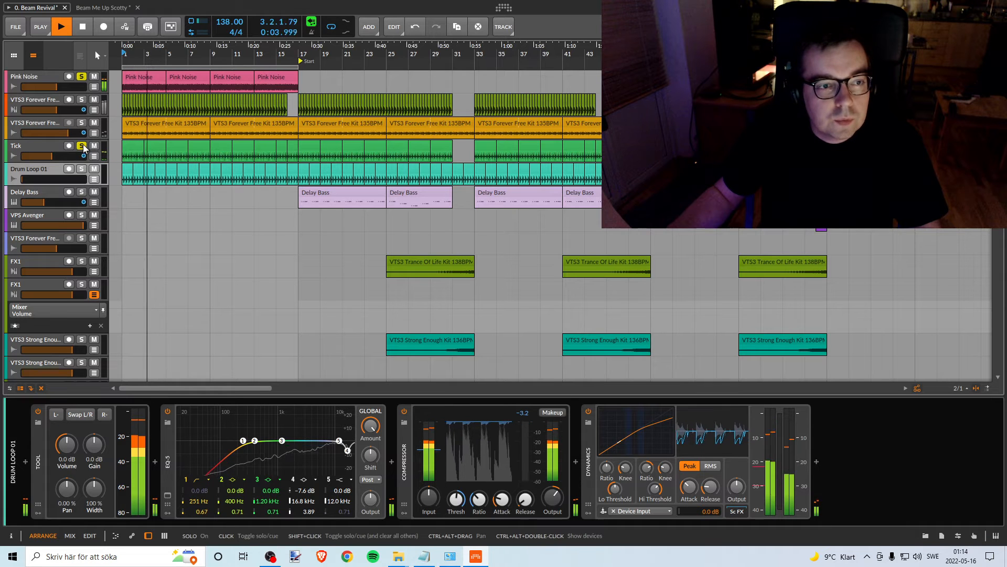
# - Try to lower the Tick track's volume to silence and briefly play from the beginning to check it
pyautogui.press('space')
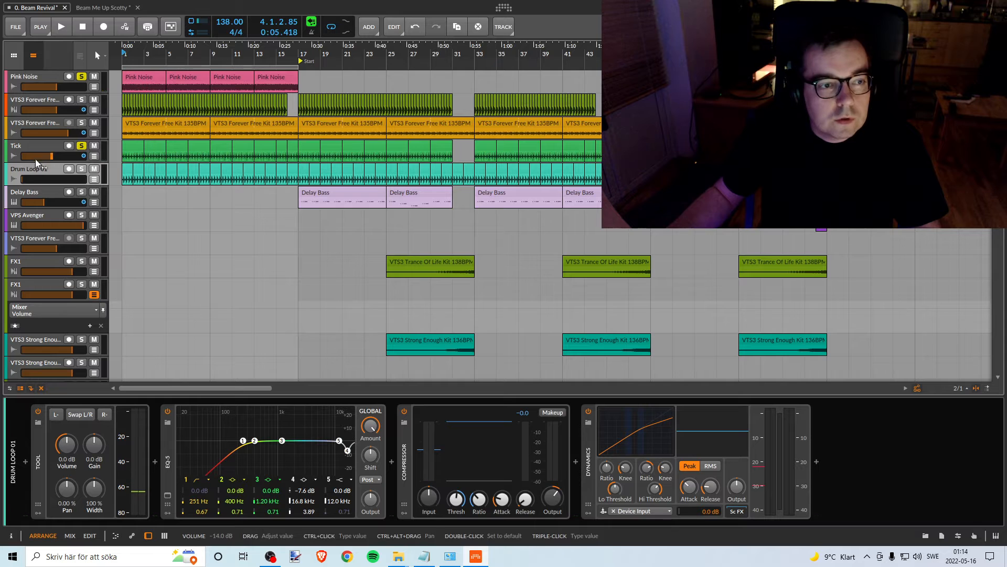
pyautogui.moveTo(53, 156); pyautogui.dragTo(53, 156)
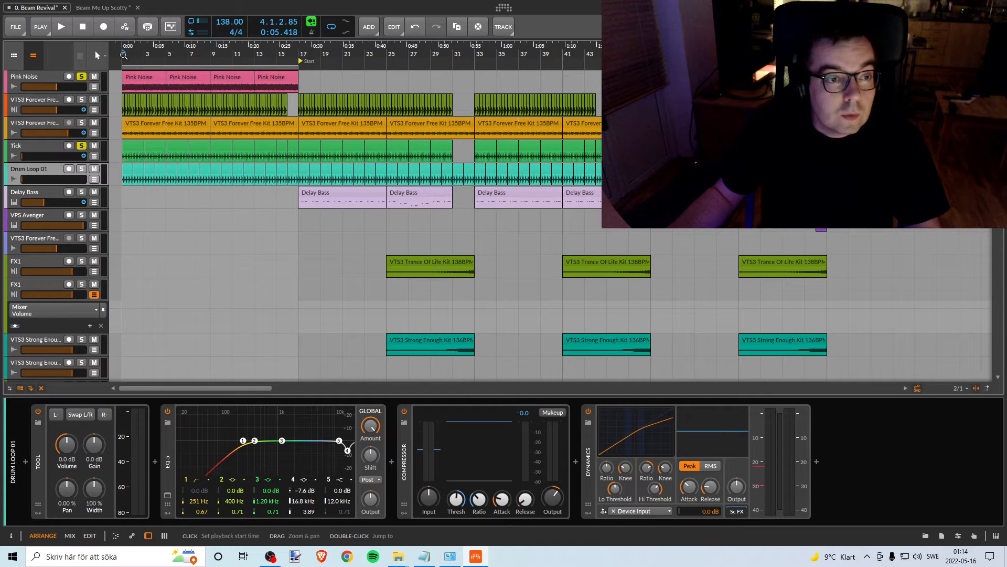
pyautogui.press('space')
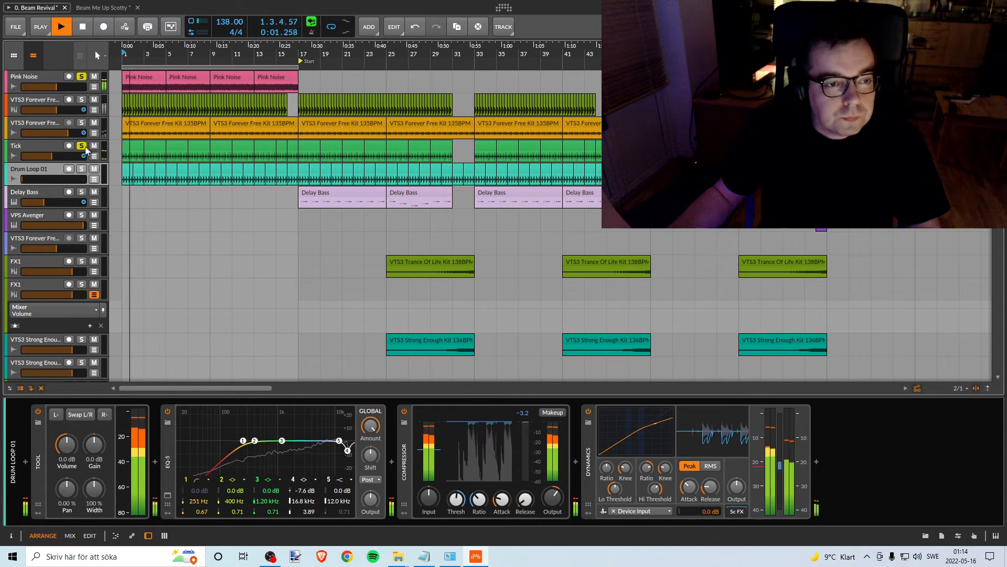
pyautogui.press('space')
# - Show the Tick track's Volume automation and delete its points between bars 31 and 49 and the one at bar 17
pyautogui.click(94, 156)
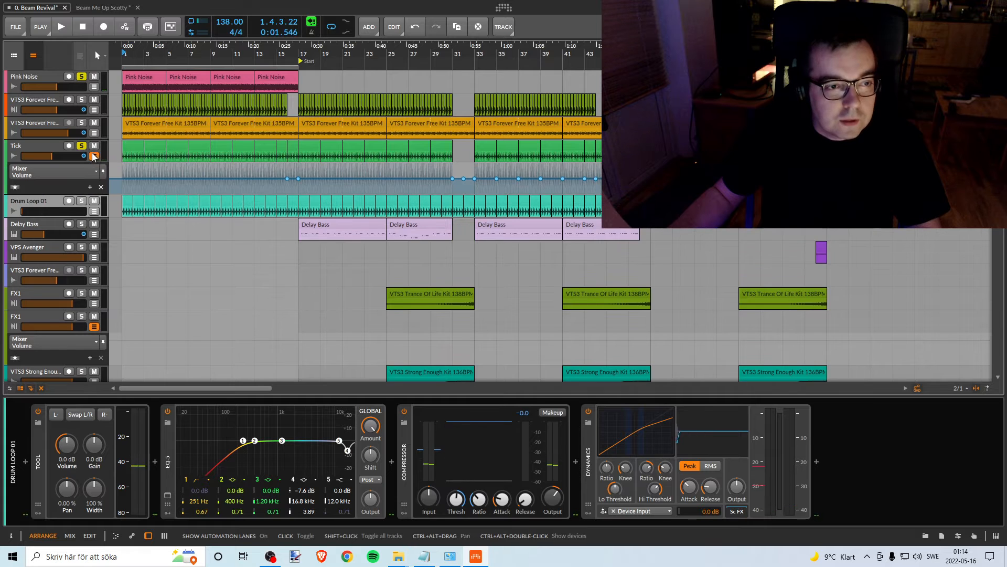
pyautogui.moveTo(479, 45); pyautogui.dragTo(430, 48)
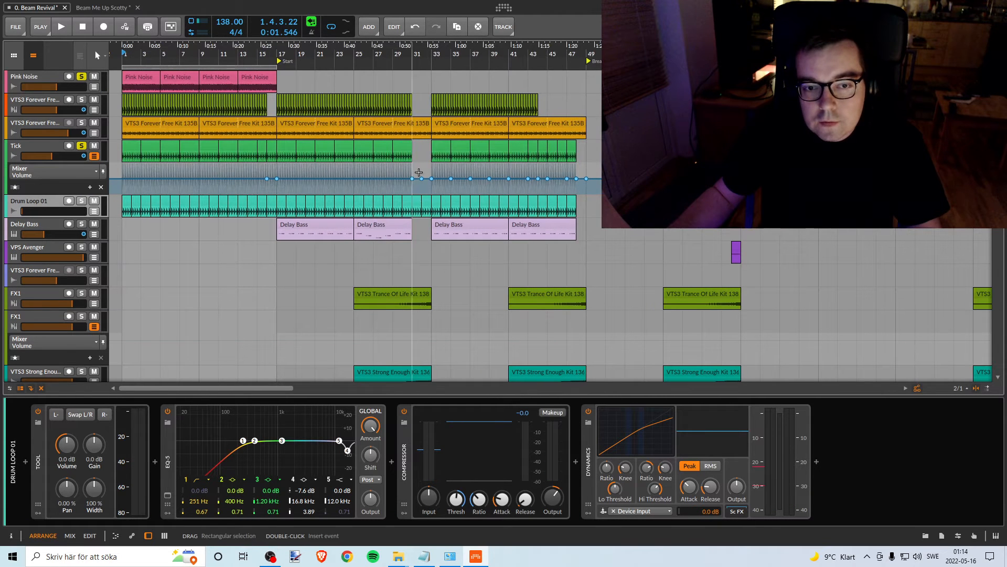
pyautogui.moveTo(419, 172); pyautogui.dragTo(581, 187)
pyautogui.press('Delete')
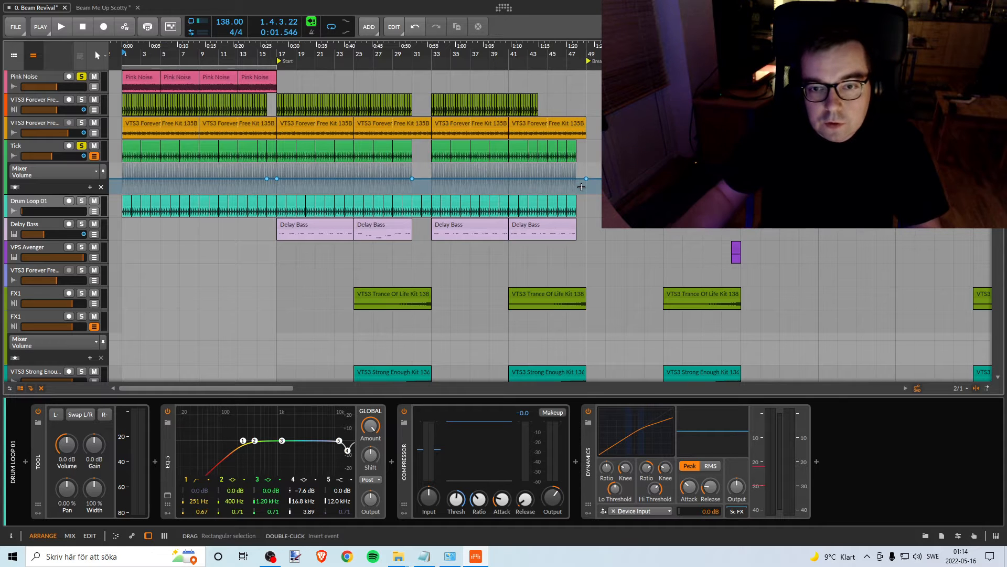
pyautogui.click(277, 178)
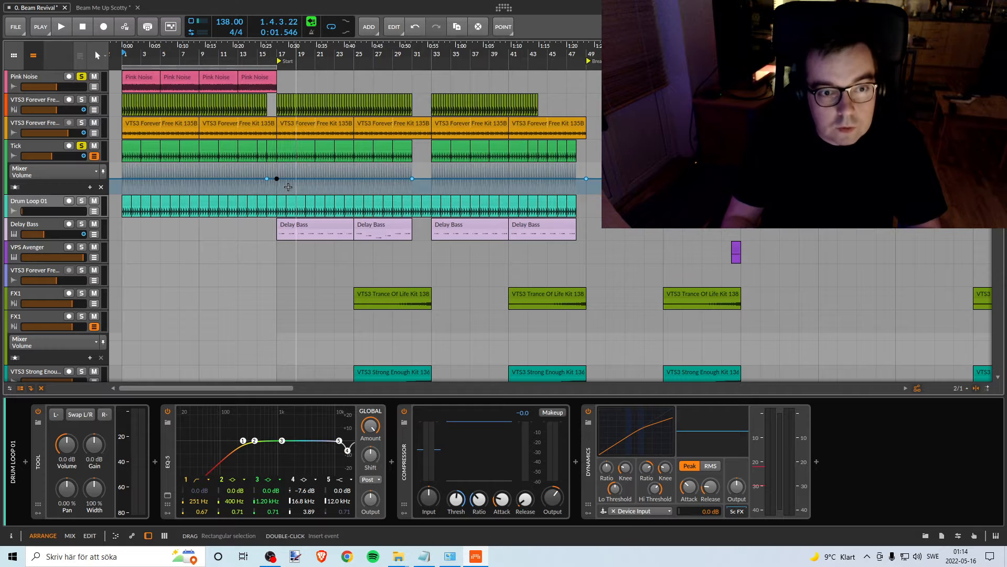
pyautogui.press('Delete')
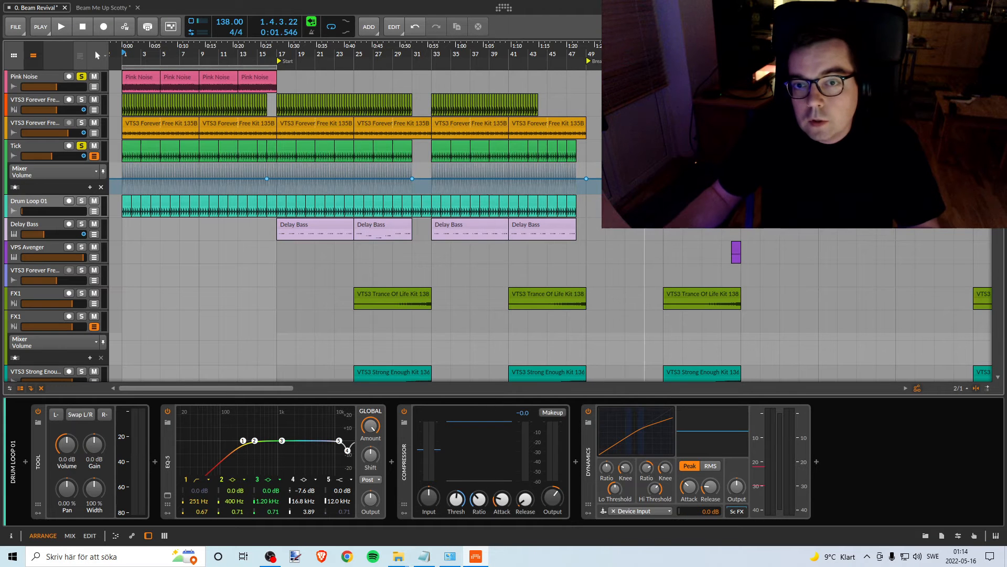
# - Delete the run of Tick Volume automation points that follows the Break marker at bar 49
pyautogui.moveTo(649, 144); pyautogui.dragTo(591, 144)
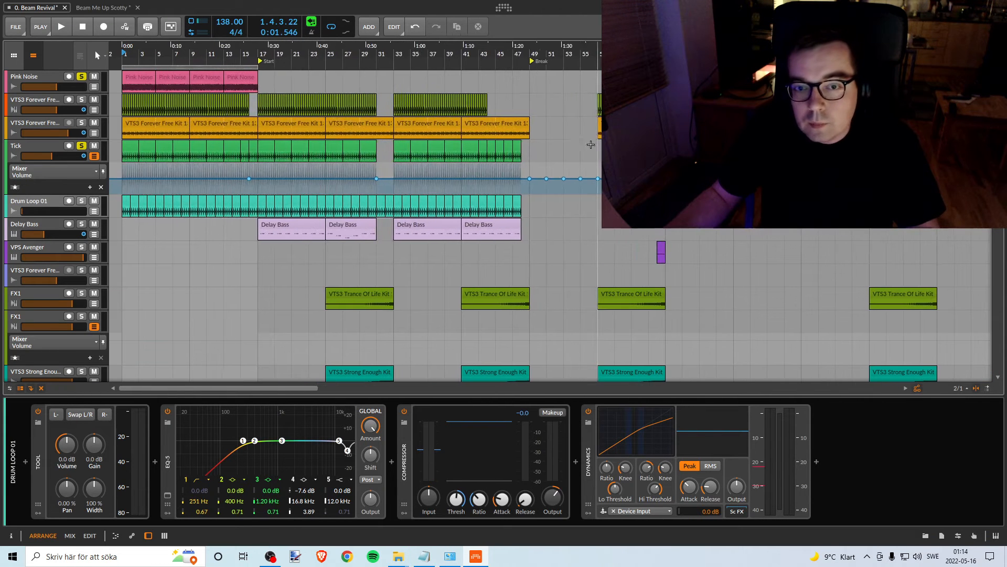
pyautogui.moveTo(542, 170); pyautogui.dragTo(596, 190)
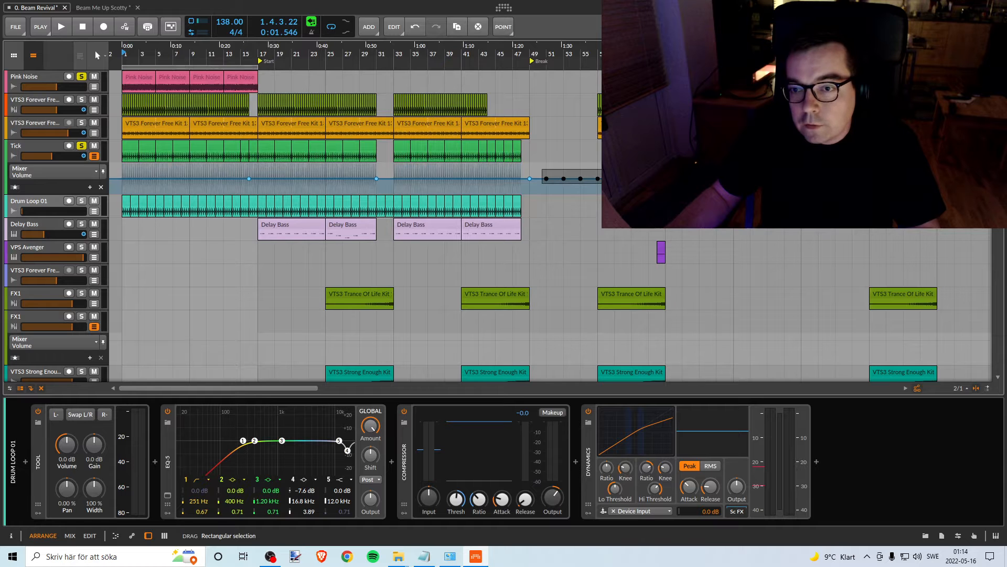
pyautogui.press('Delete')
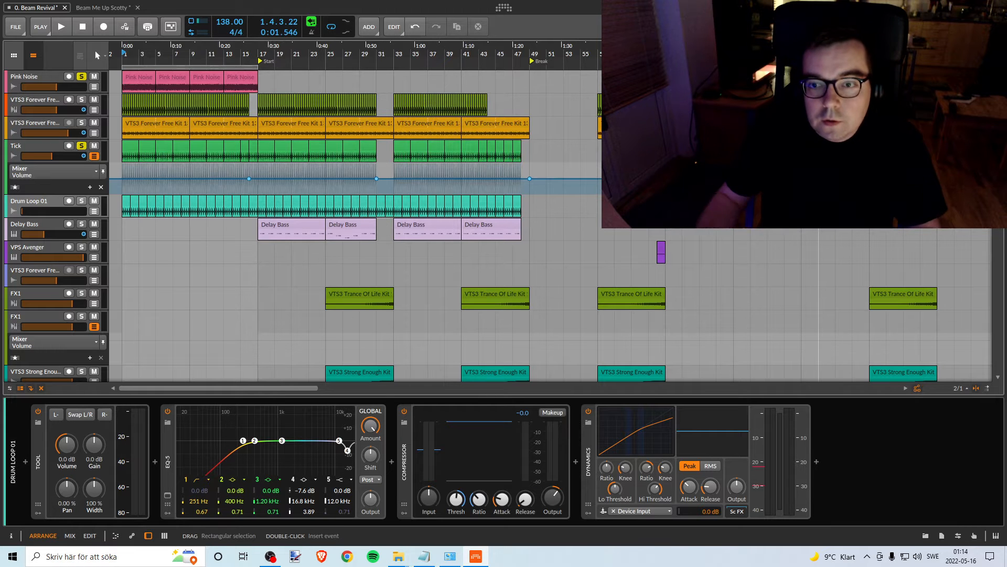
# - Delete the Tick track's Volume automation points between bars 177 and 233
pyautogui.moveTo(682, 50); pyautogui.dragTo(894, 81)
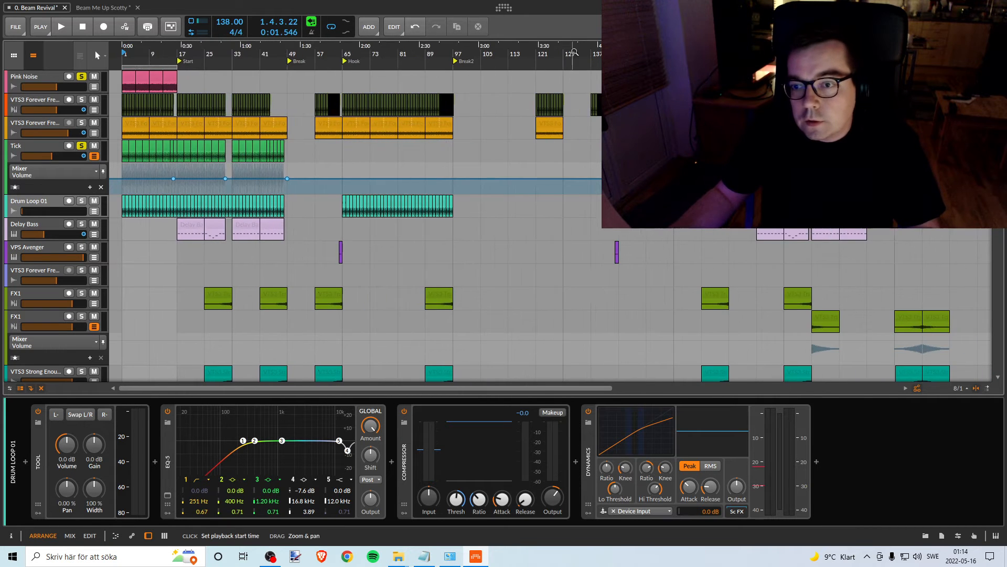
pyautogui.moveTo(866, 50); pyautogui.dragTo(866, 74)
pyautogui.moveTo(592, 52); pyautogui.dragTo(603, 102)
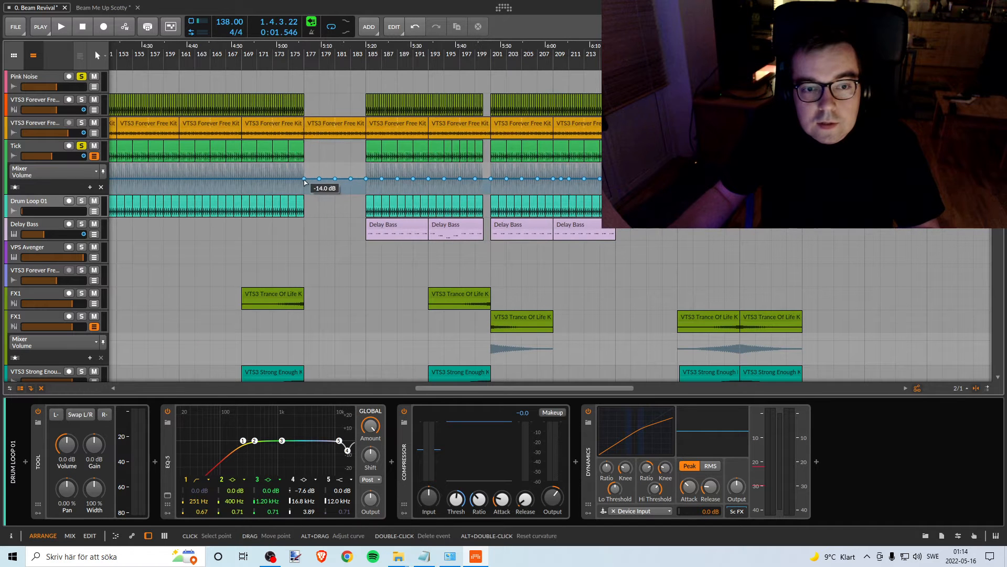
pyautogui.moveTo(315, 172); pyautogui.dragTo(609, 186)
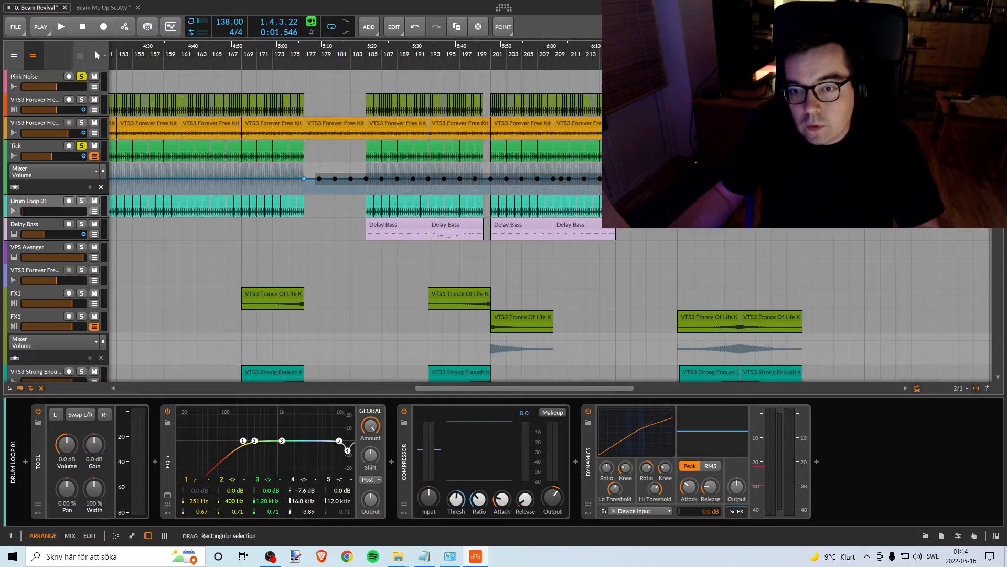
pyautogui.press('Delete')
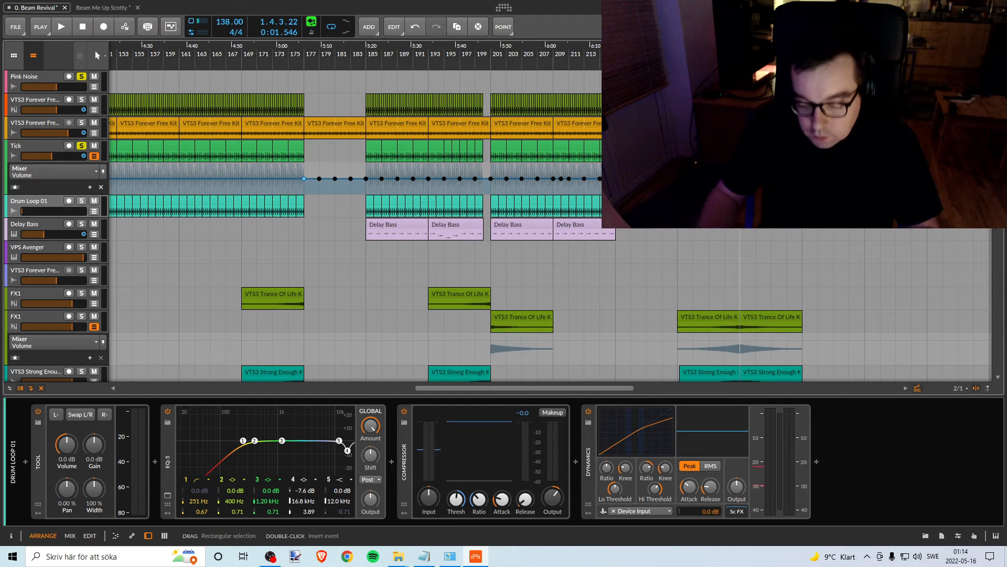
# - Delete the Tick Volume automation points past bar 241 and move the point at bar 233 to bar 241
pyautogui.moveTo(896, 52); pyautogui.dragTo(359, 53)
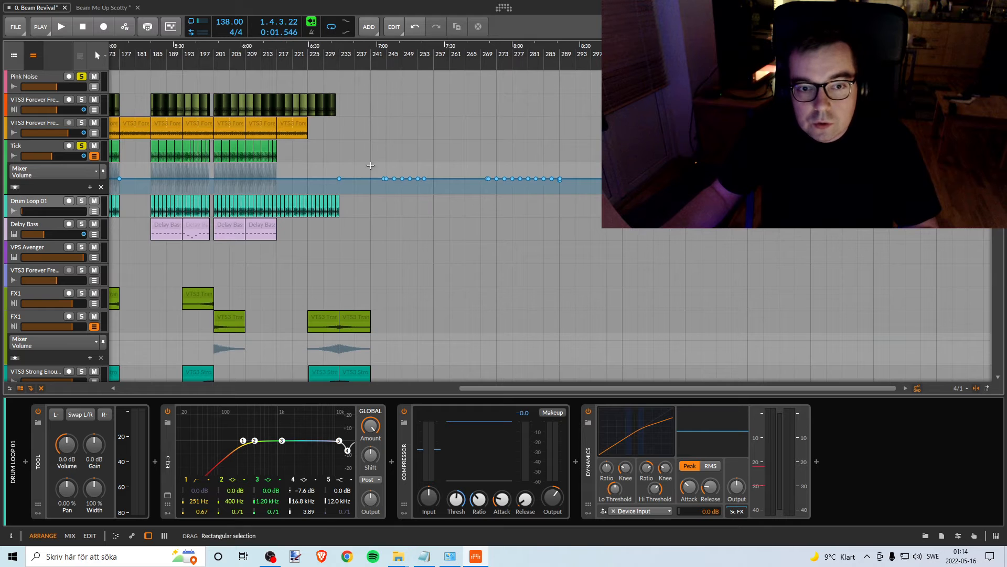
pyautogui.moveTo(364, 163); pyautogui.dragTo(601, 199)
pyautogui.press('Delete')
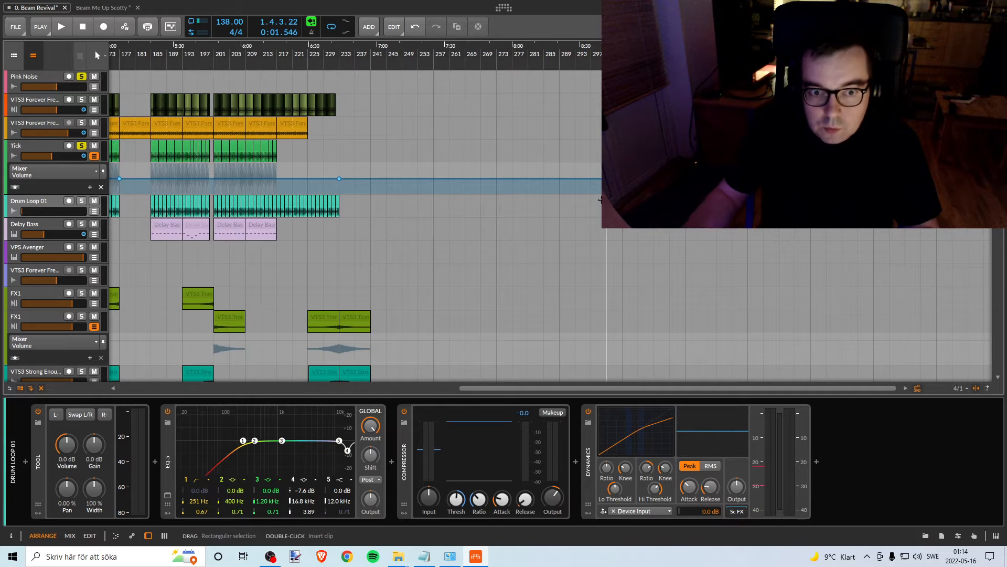
pyautogui.moveTo(314, 163); pyautogui.dragTo(371, 179)
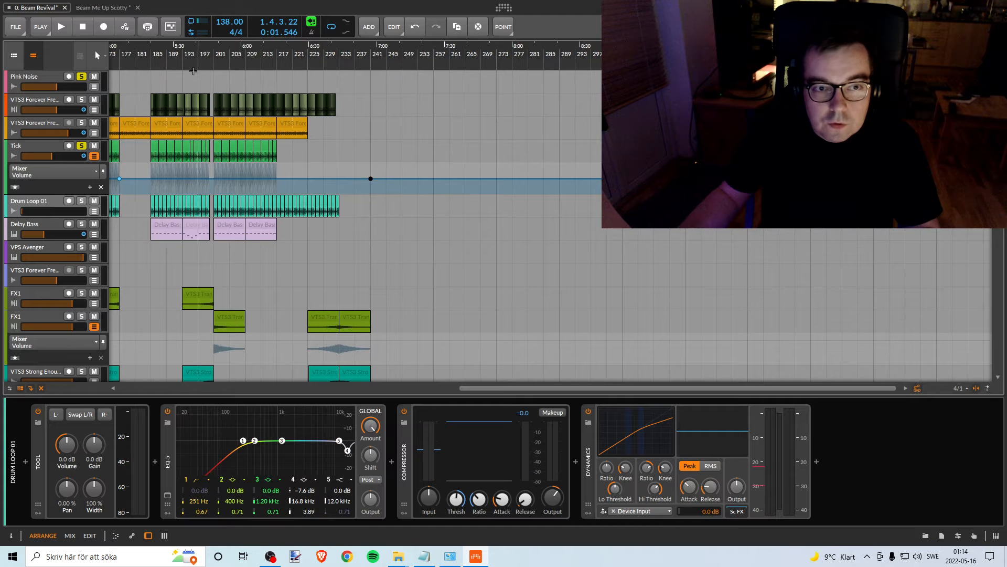
# - Delete the Tick track's Volume automation point at bar 31, in the section before the Break marker
pyautogui.moveTo(129, 50); pyautogui.dragTo(841, 45)
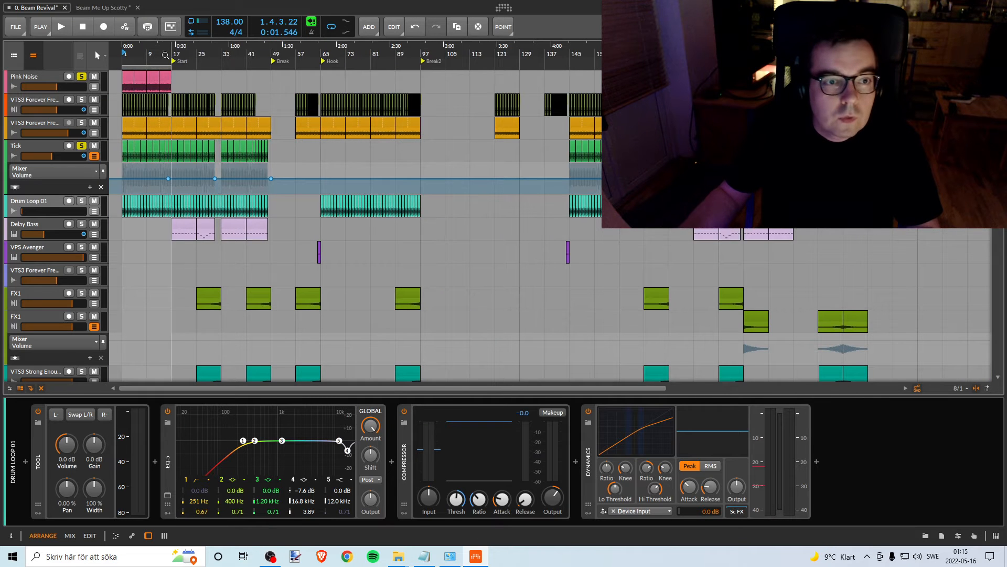
pyautogui.moveTo(166, 55); pyautogui.dragTo(228, 59)
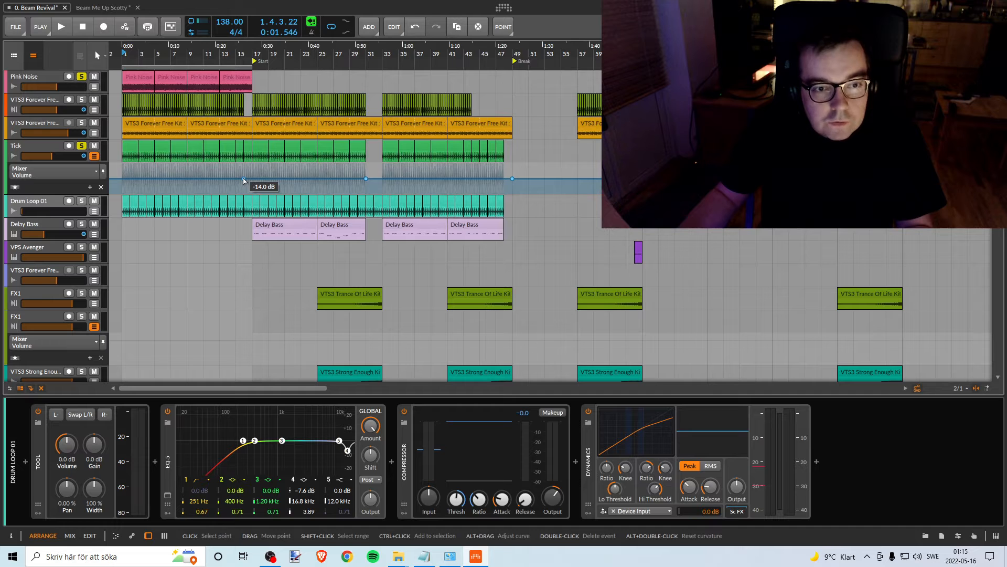
pyautogui.click(365, 178)
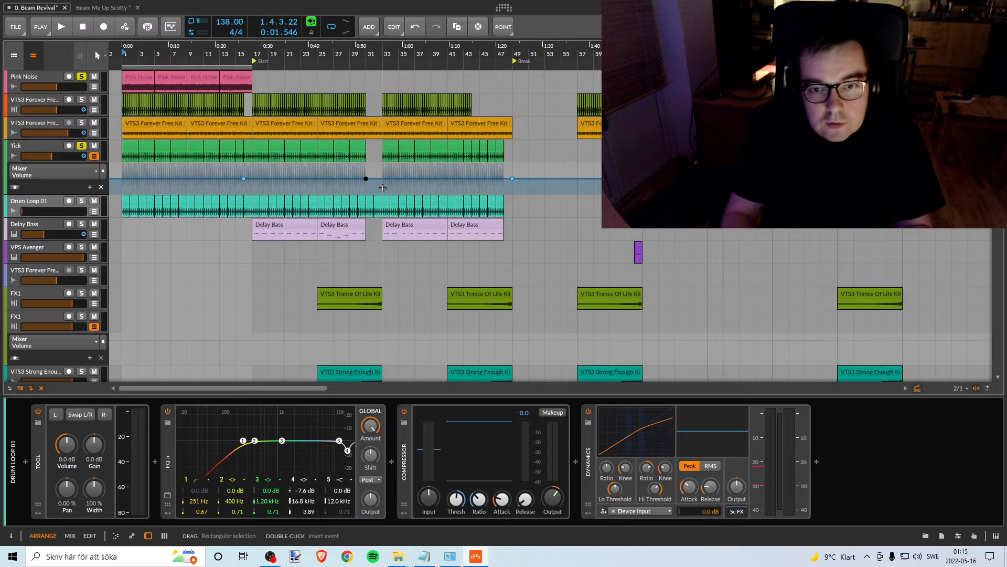
pyautogui.press('Delete')
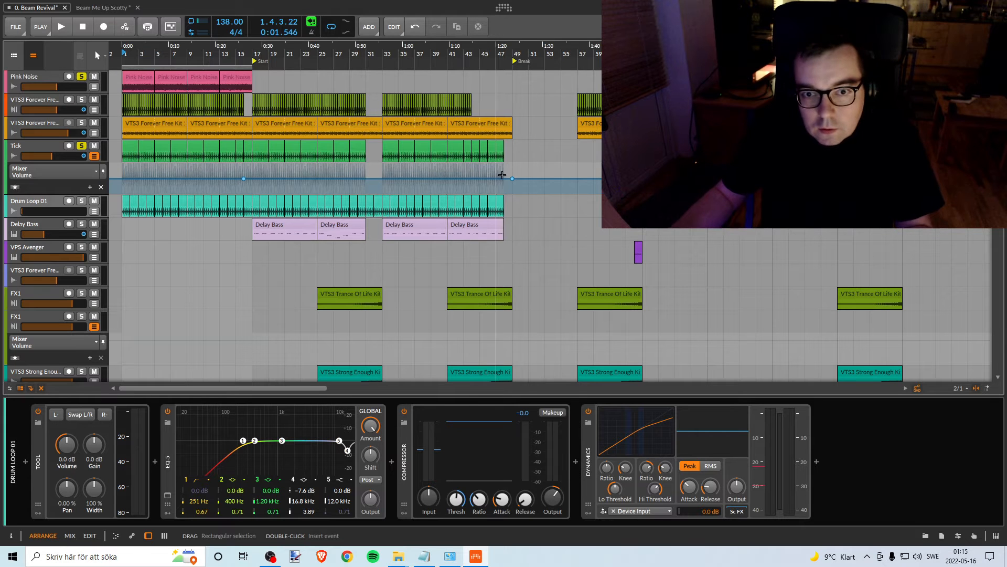
# - Delete the Tick Volume automation points at the Break marker (bar 49) and just before the Start marker
pyautogui.moveTo(502, 175); pyautogui.dragTo(534, 188)
pyautogui.press('Delete')
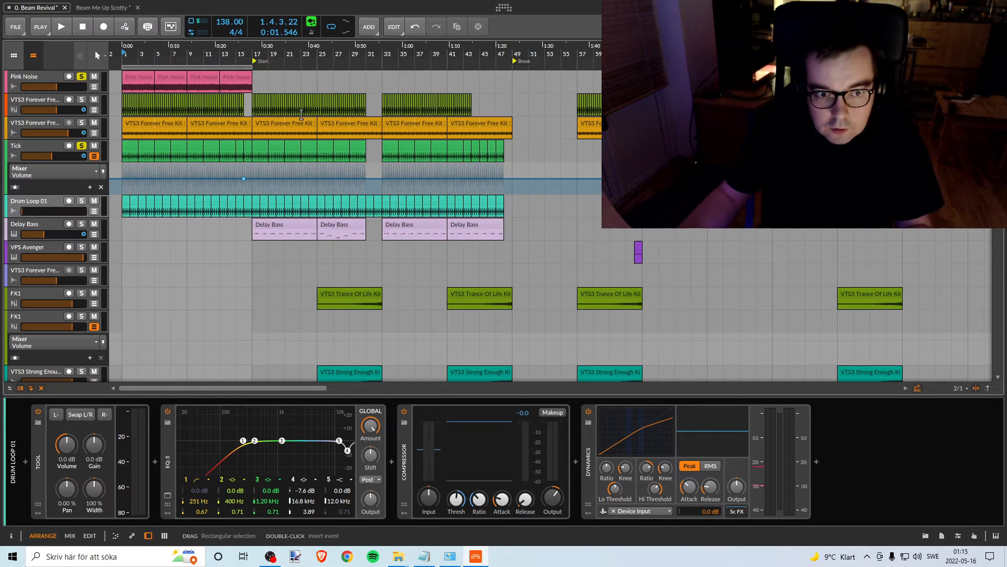
pyautogui.moveTo(238, 172); pyautogui.dragTo(250, 179)
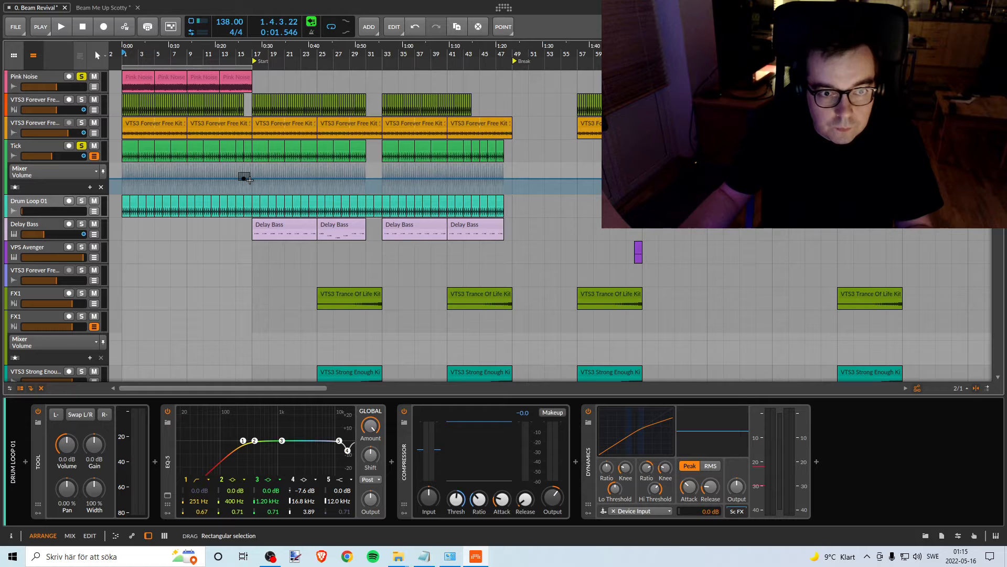
pyautogui.click(239, 176)
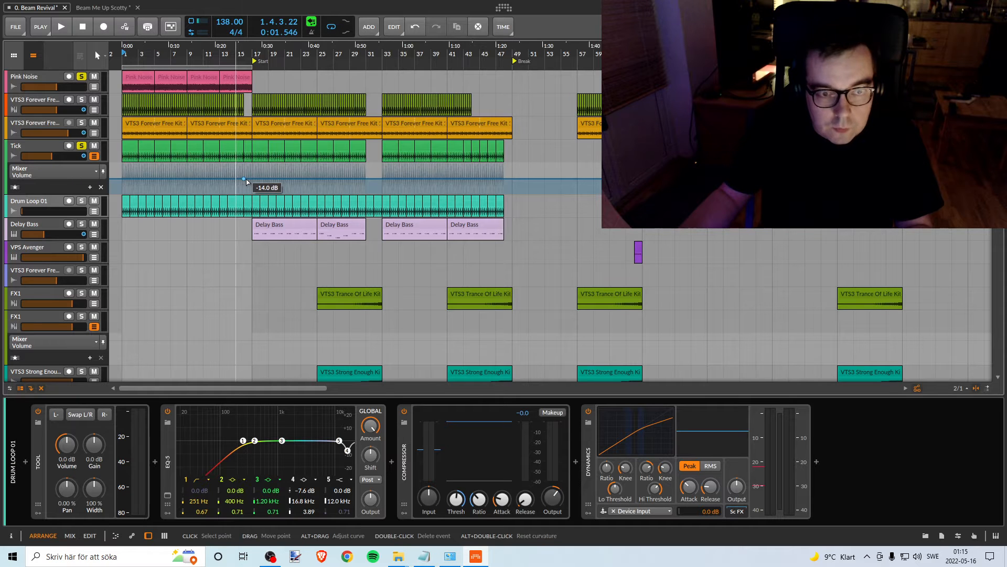
pyautogui.click(311, 177)
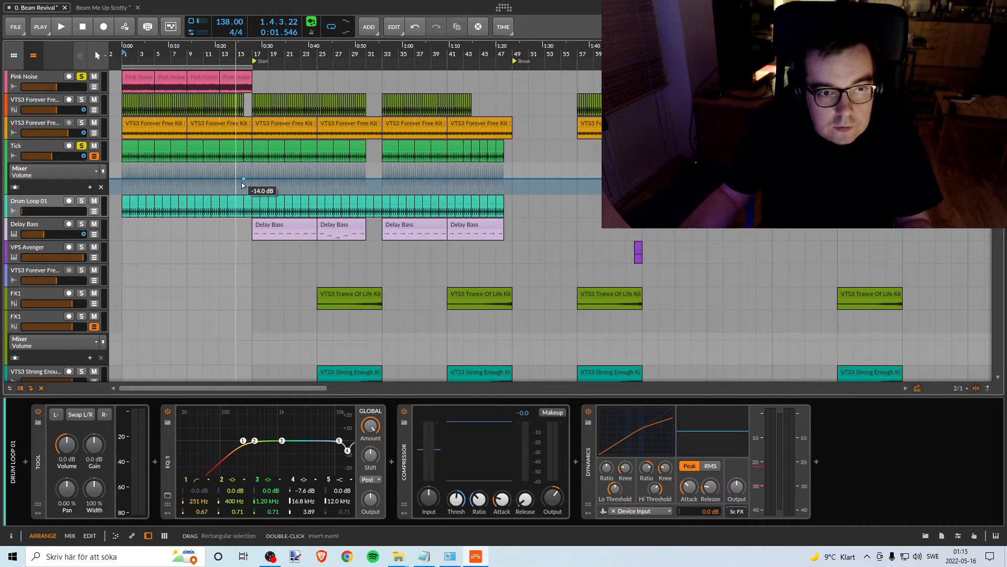
pyautogui.click(243, 179)
pyautogui.press('Delete')
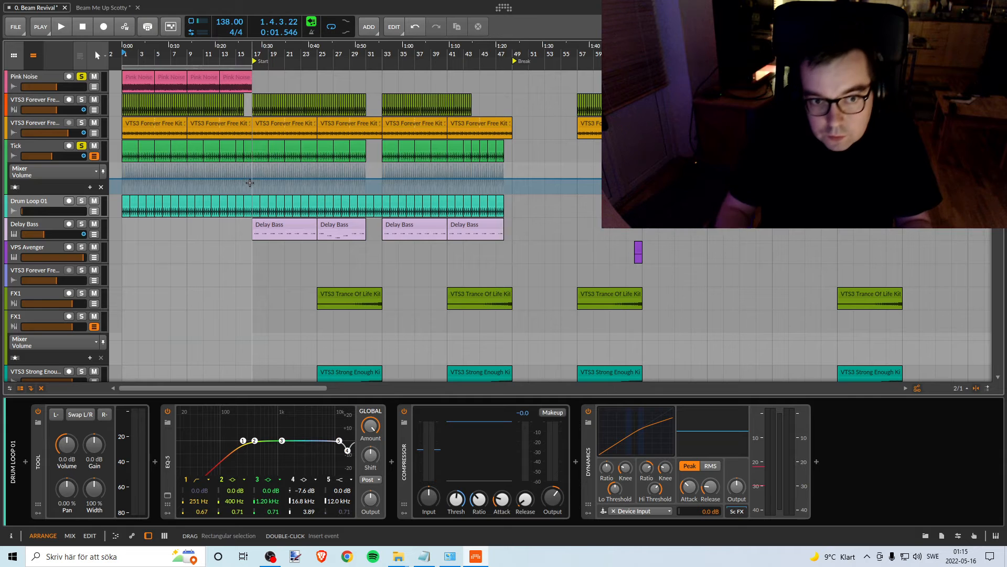
# - Delete the Tick track's Volume automation point at bar 177
pyautogui.moveTo(596, 54); pyautogui.dragTo(252, 54)
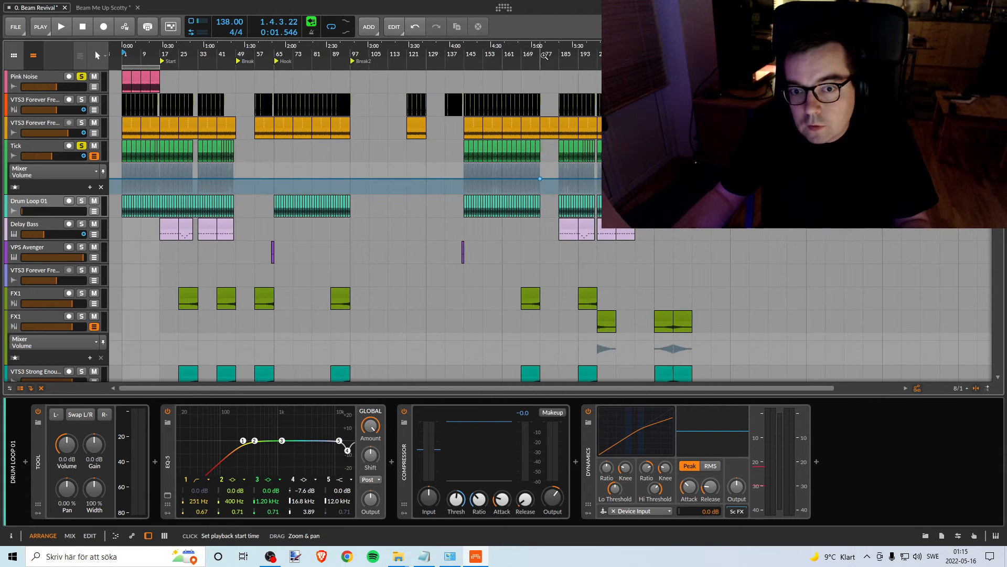
pyautogui.click(541, 178)
pyautogui.press('Delete')
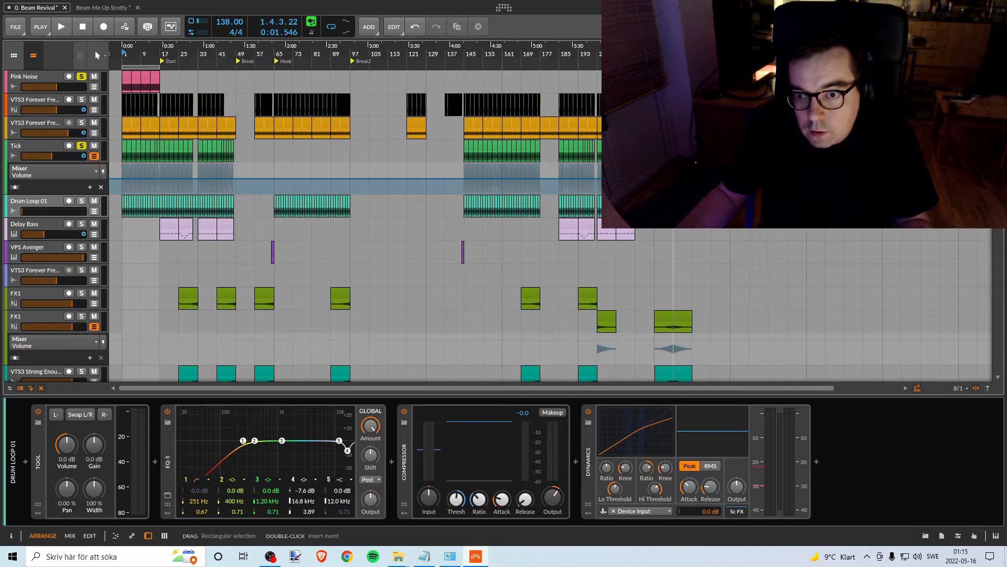
pyautogui.moveTo(674, 171); pyautogui.dragTo(632, 185)
pyautogui.press('Delete')
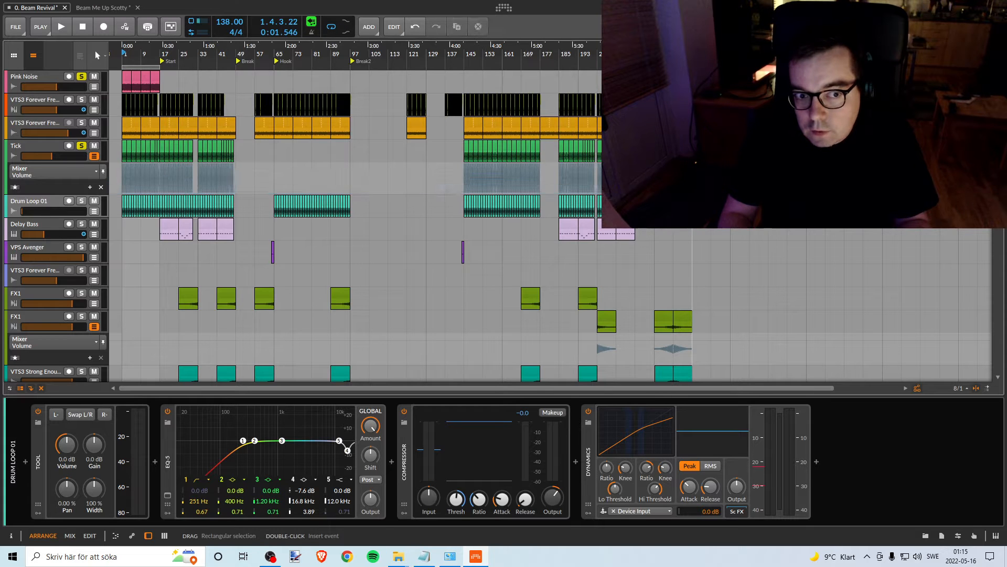
pyautogui.hotkey('ctrl', 'z')
# - Put the Tick track's single Volume automation point near bar 49 at -Inf dB, and raise it by ear against the pink noise during playback
pyautogui.moveTo(654, 178); pyautogui.dragTo(236, 192)
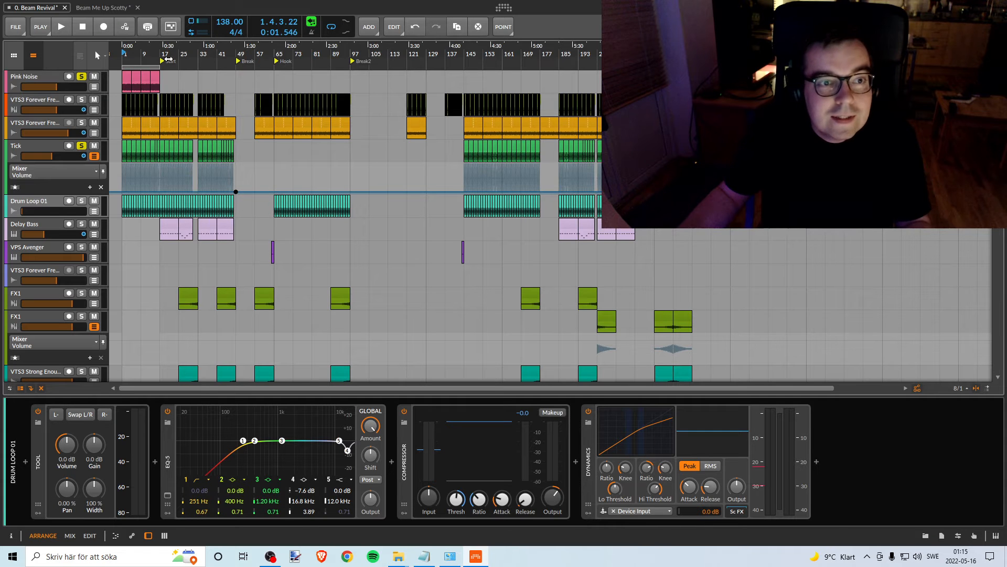
pyautogui.moveTo(165, 48); pyautogui.dragTo(310, 108)
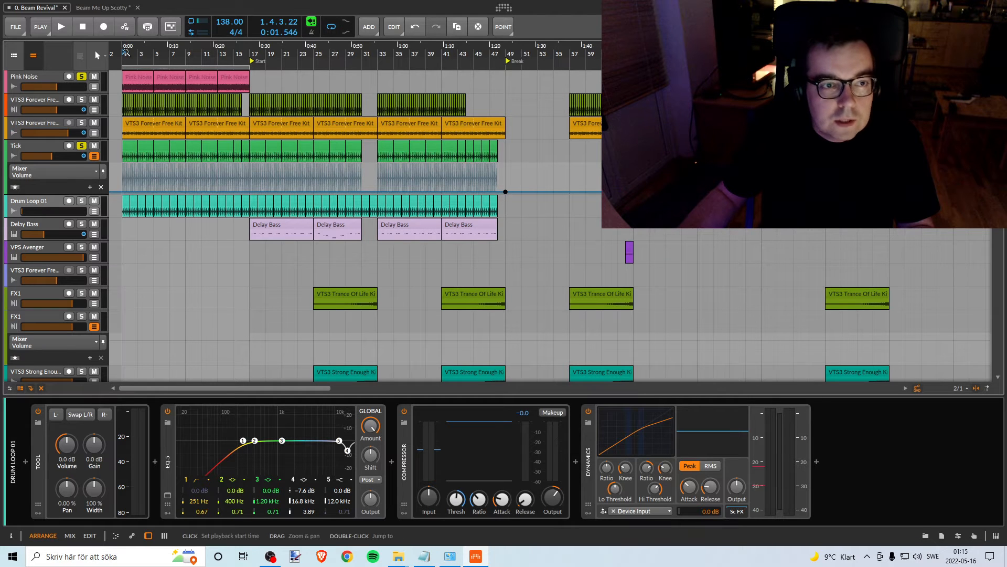
pyautogui.press('space')
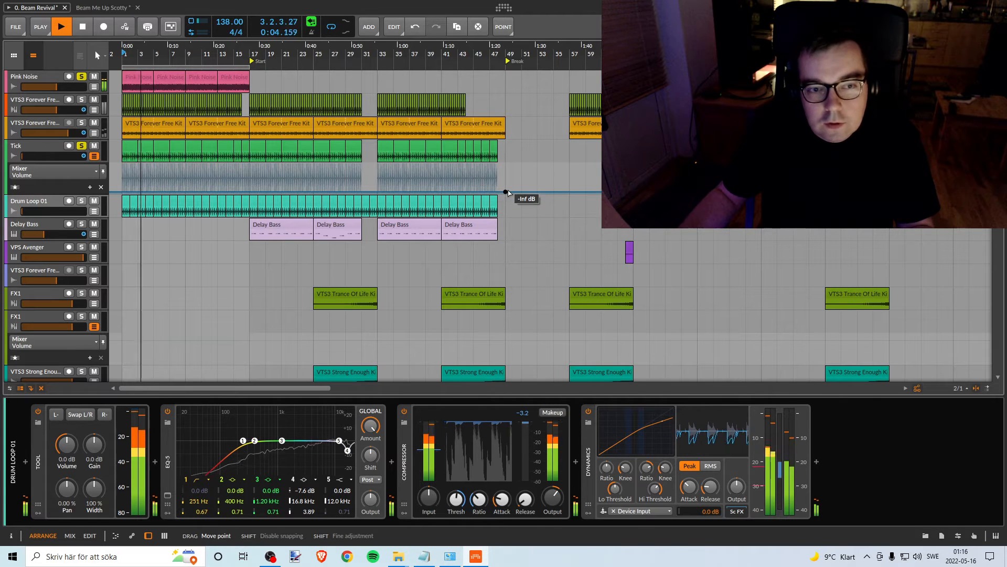
pyautogui.moveTo(507, 191); pyautogui.dragTo(505, 178)
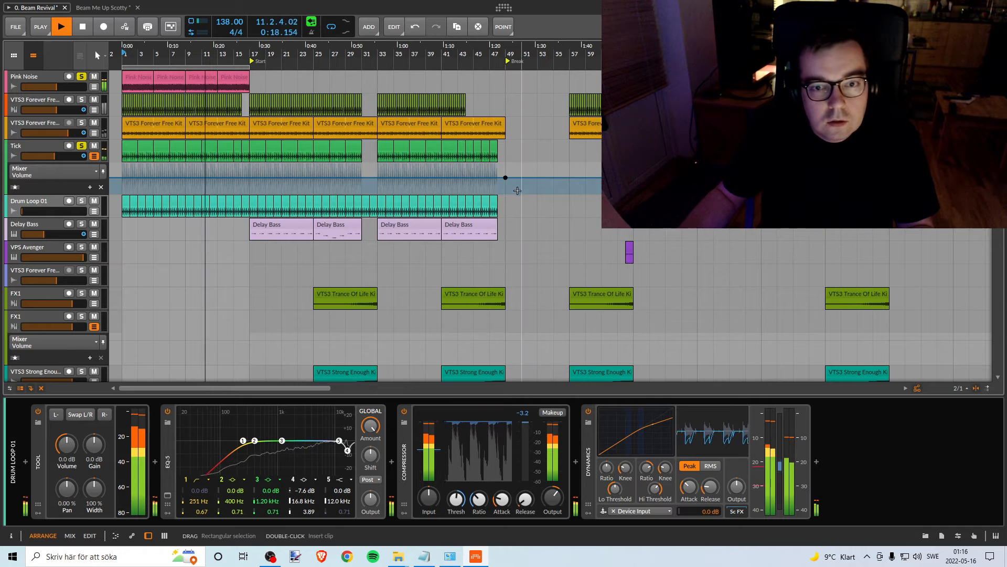
pyautogui.press('space')
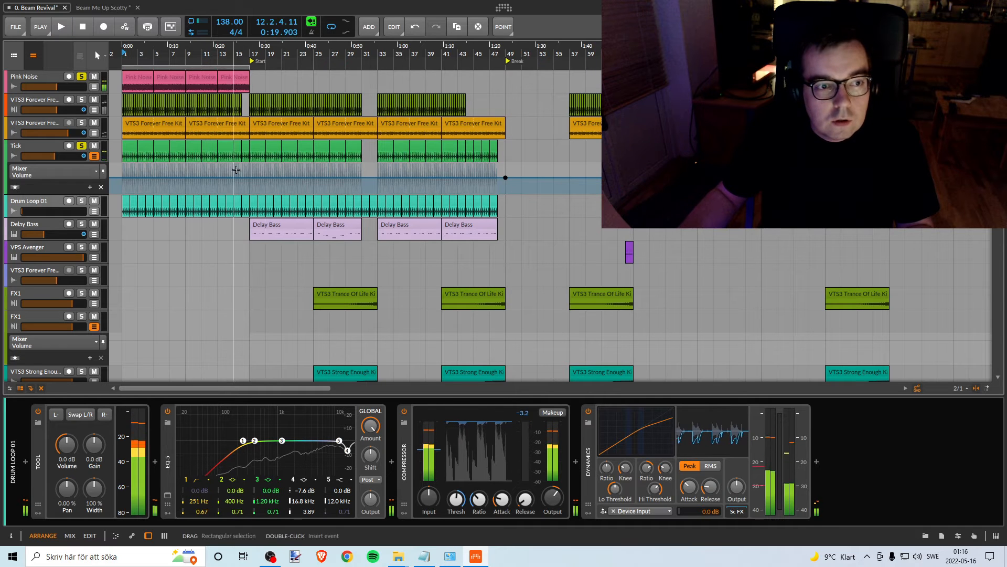
# - Unsolo Pink Noise, solo the orange VTS3 Forever track alongside Tick, and listen to both from bar 9
pyautogui.click(82, 77)
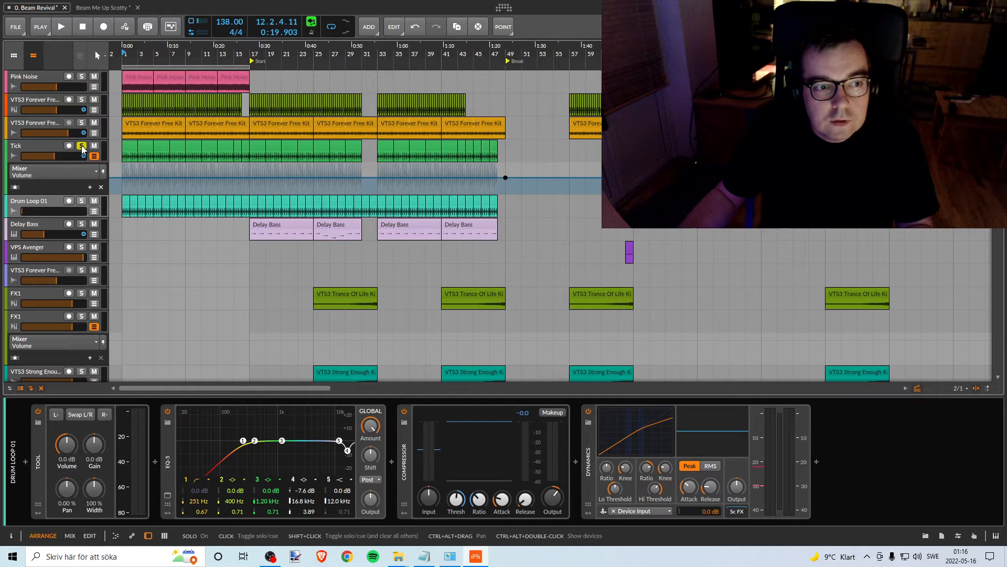
pyautogui.click(82, 123)
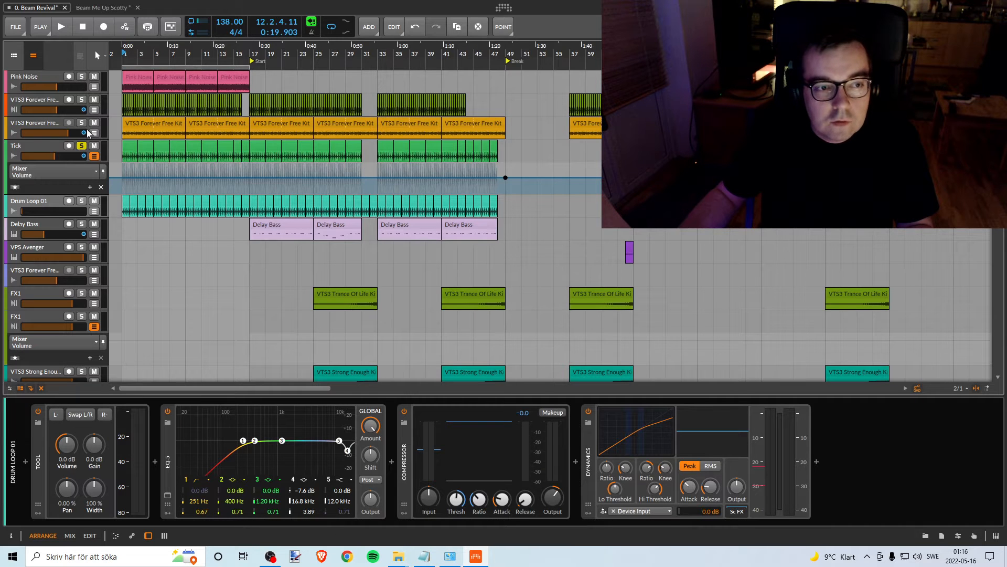
pyautogui.click(186, 54)
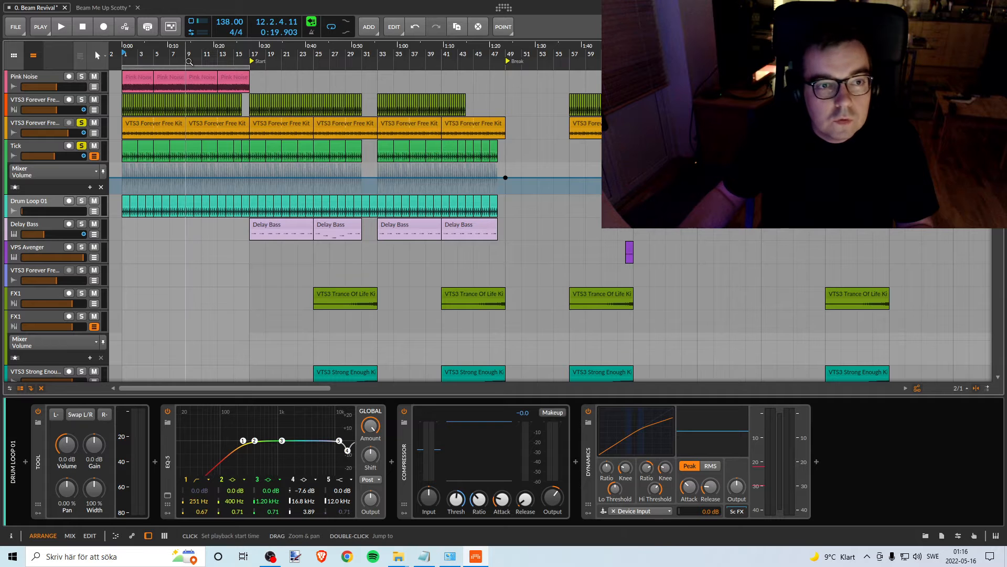
pyautogui.press('space')
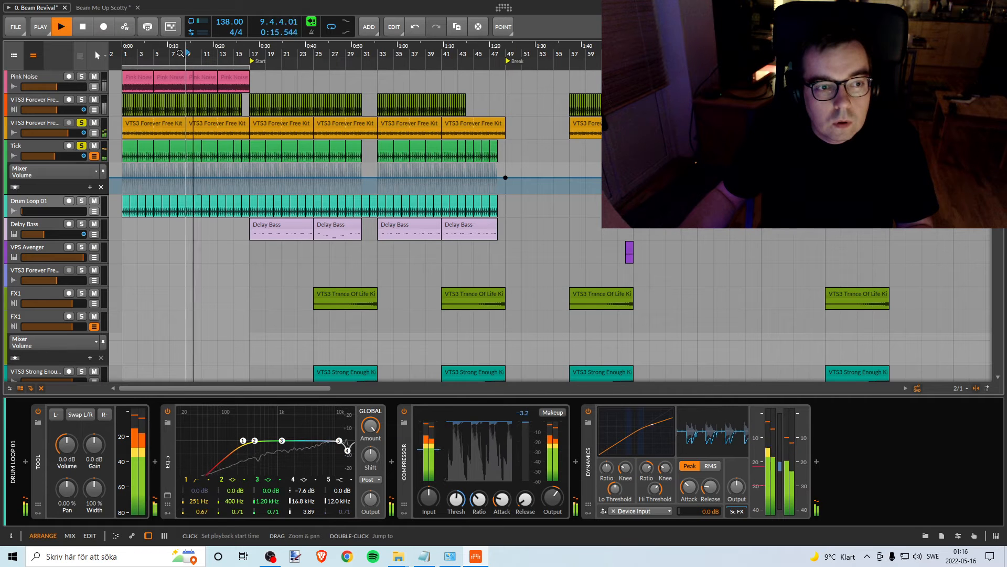
pyautogui.press('space')
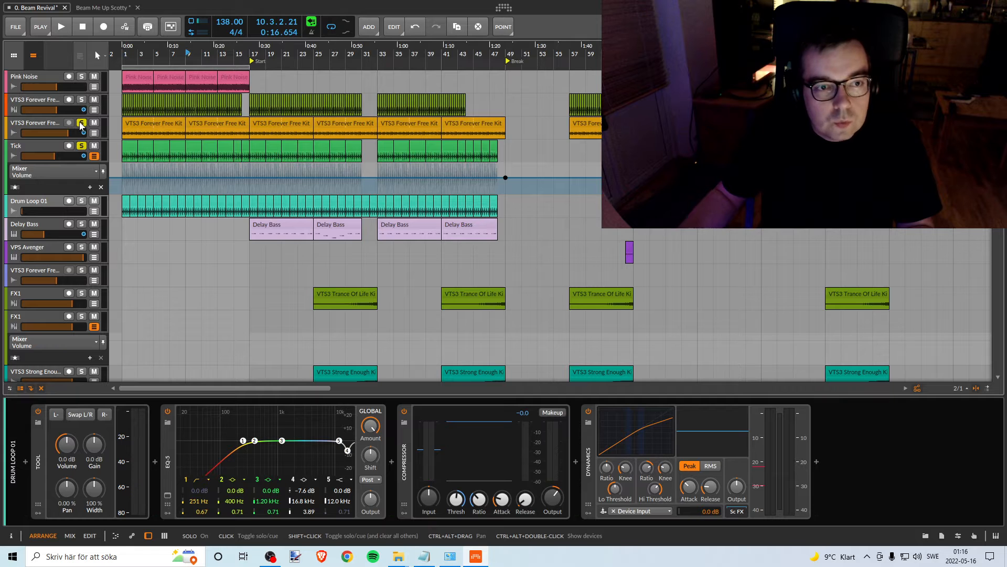
# - Hide the Tick track's automation lane and recolour the track orange to match the VTS3 Forever track above it
pyautogui.moveTo(283, 50); pyautogui.dragTo(283, 123)
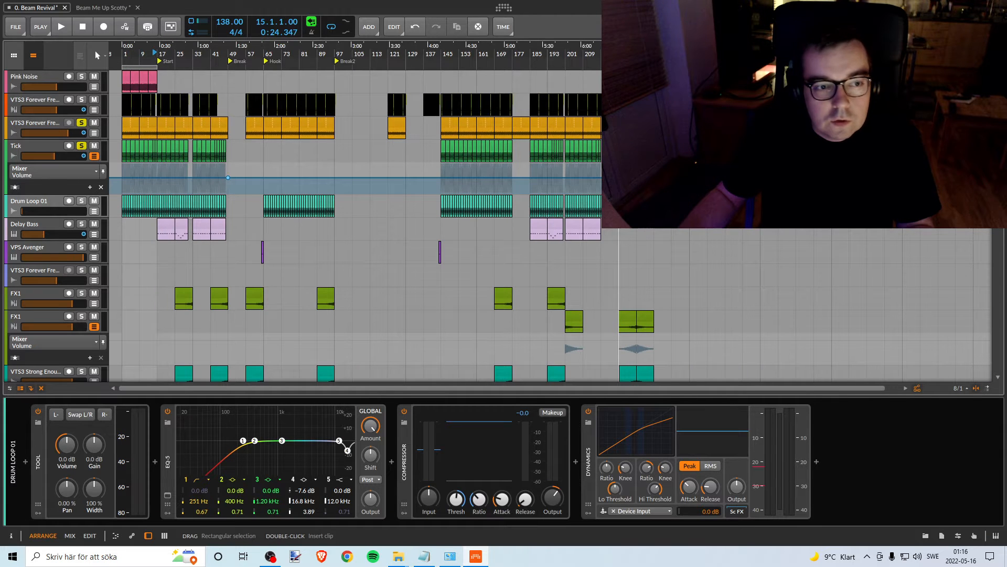
pyautogui.click(94, 156)
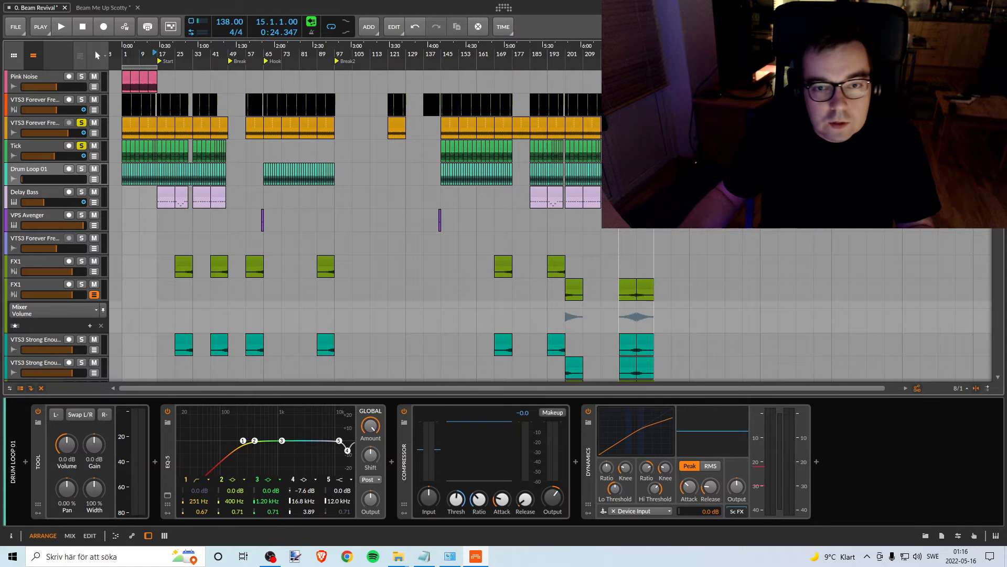
pyautogui.moveTo(662, 147); pyautogui.dragTo(200, 147)
pyautogui.moveTo(124, 146); pyautogui.dragTo(118, 147)
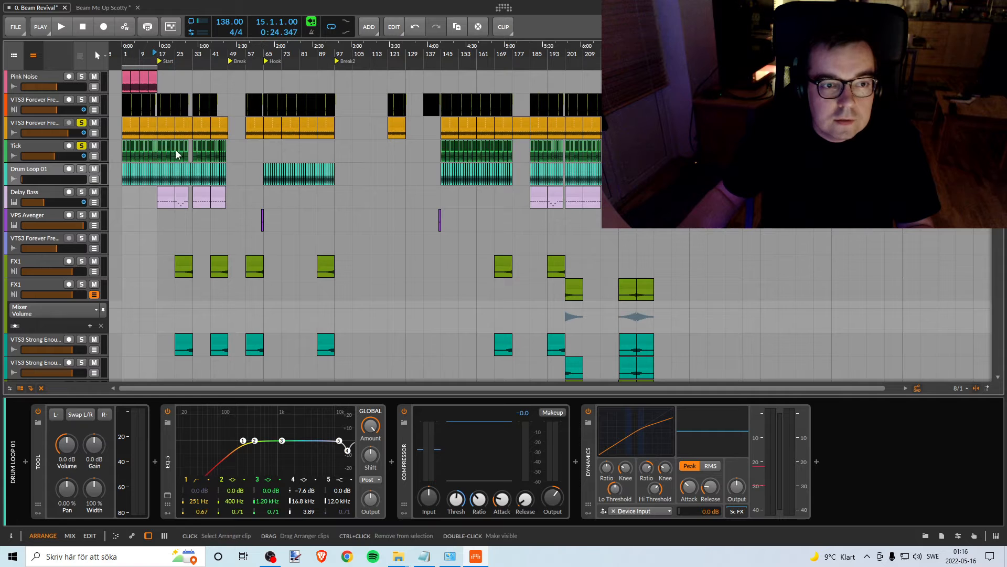
pyautogui.rightClick(45, 147)
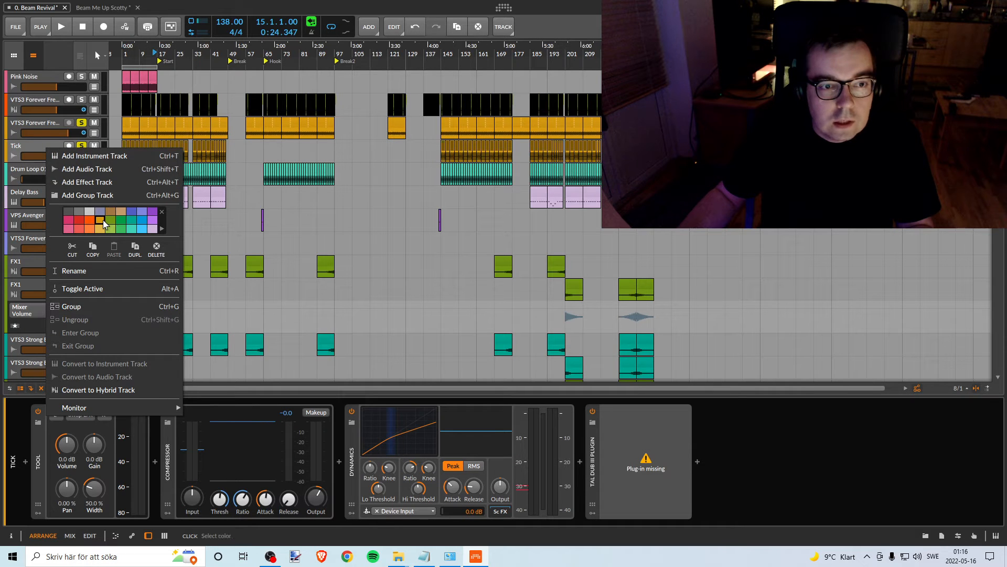
pyautogui.click(26, 146)
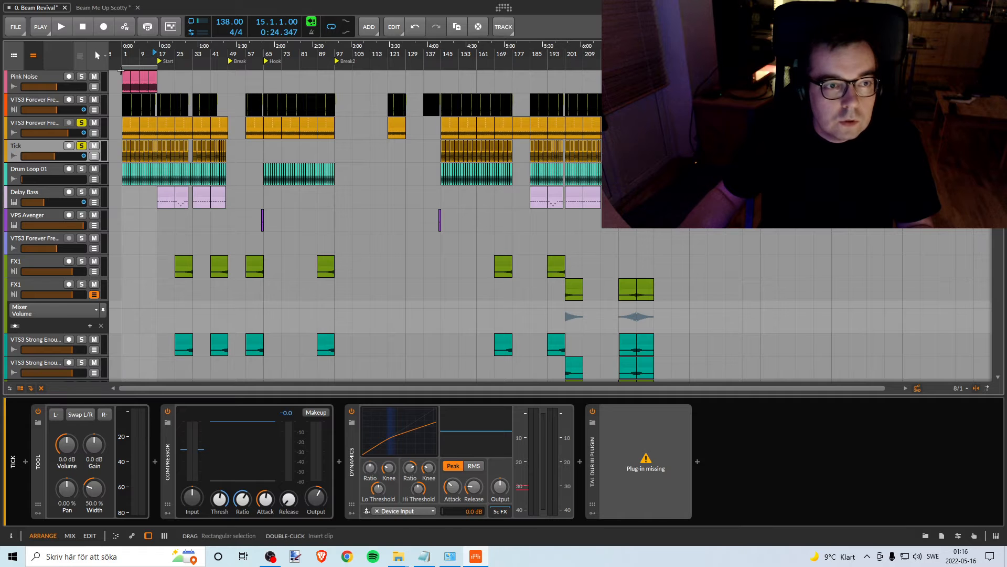
# - Solo only Pink Noise and Drum Loop 01, taking the orange VTS3 Forever track and Tick out of solo
pyautogui.moveTo(126, 52); pyautogui.dragTo(170, 52)
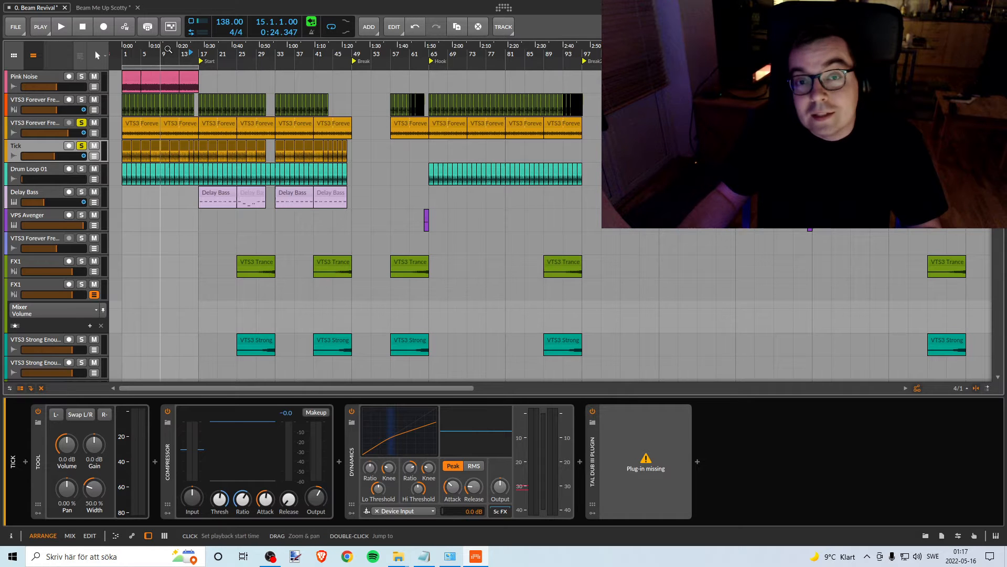
pyautogui.moveTo(140, 52); pyautogui.dragTo(226, 54)
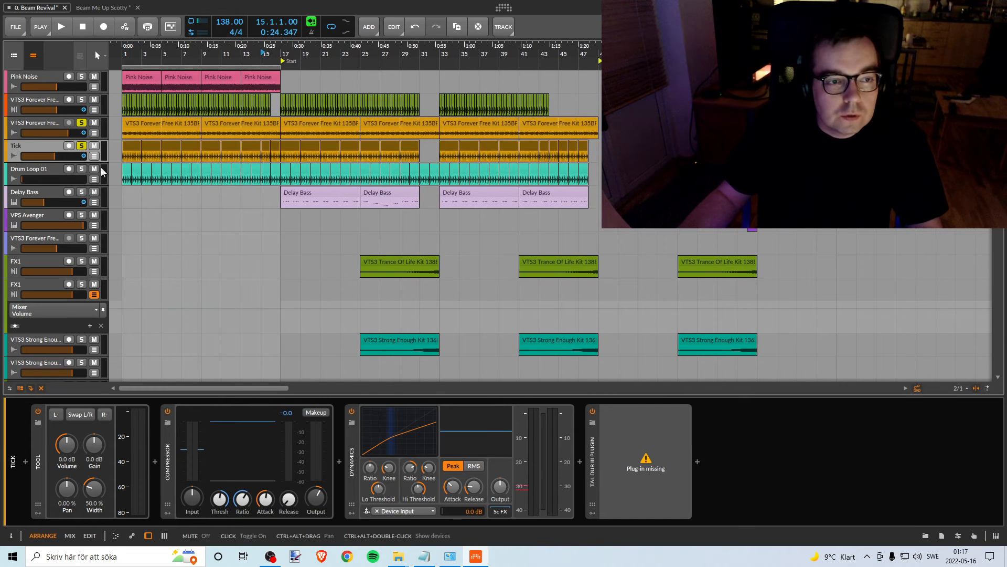
pyautogui.click(80, 77)
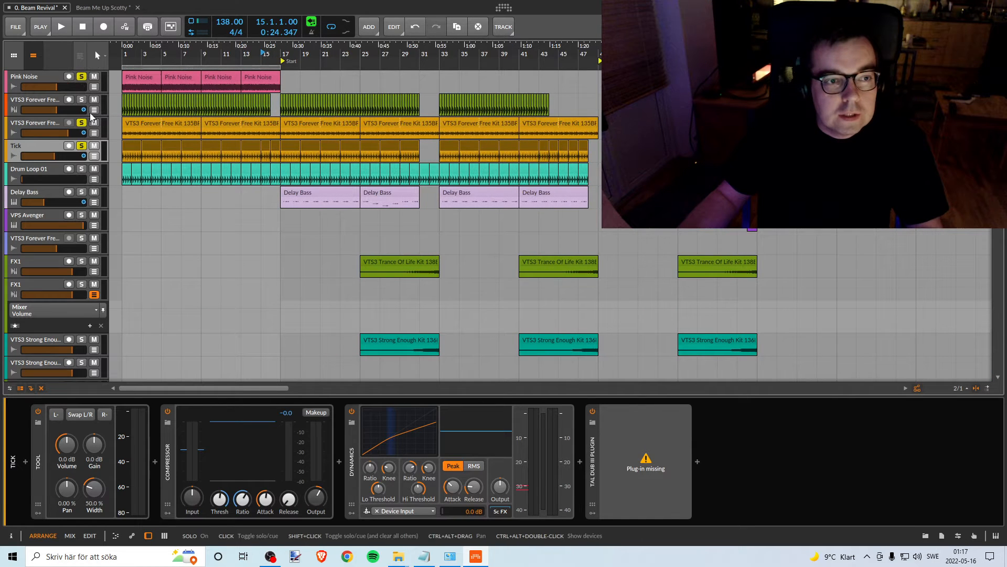
pyautogui.click(80, 124)
pyautogui.click(81, 146)
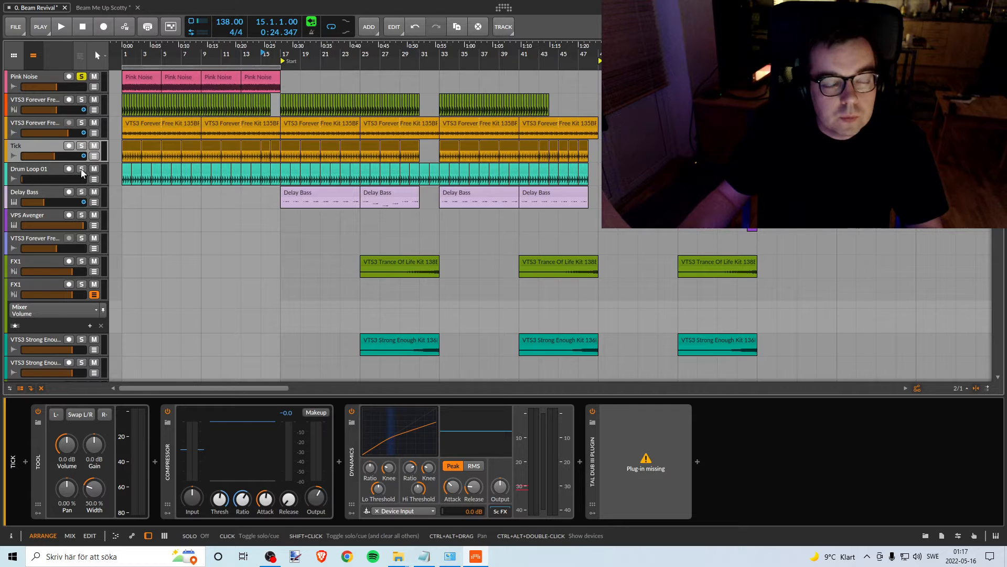
pyautogui.click(81, 170)
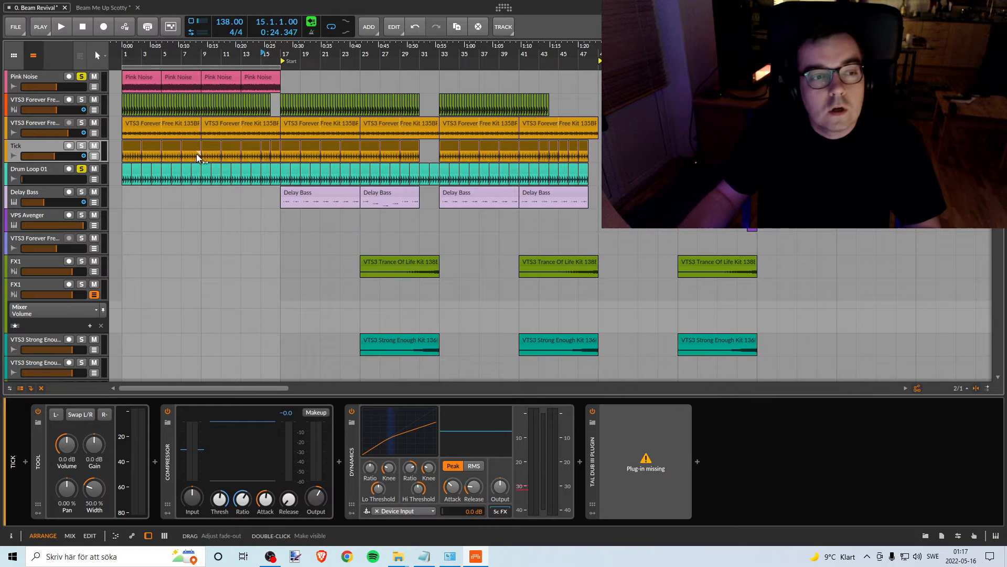
# - Raise the Drum Loop 01 volume from silence to about -17.5 dB while playing it against the pink noise from bar 1
pyautogui.click(21, 172)
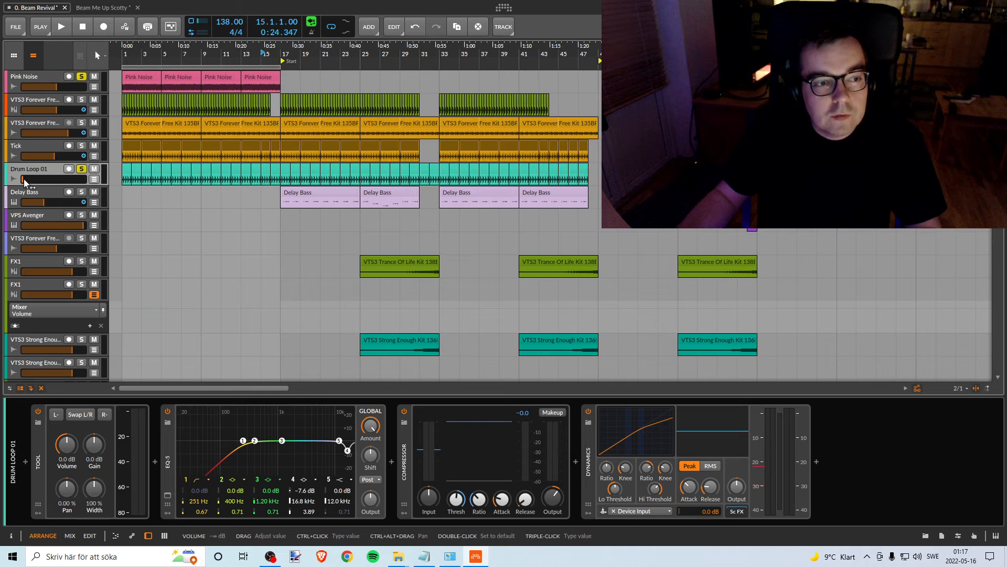
pyautogui.moveTo(24, 182); pyautogui.dragTo(24, 181)
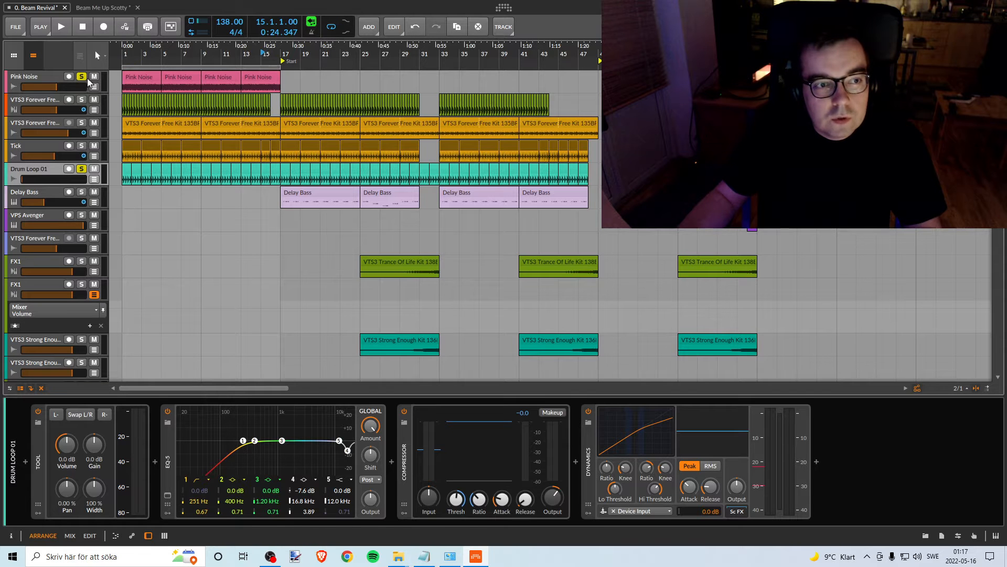
pyautogui.press('space')
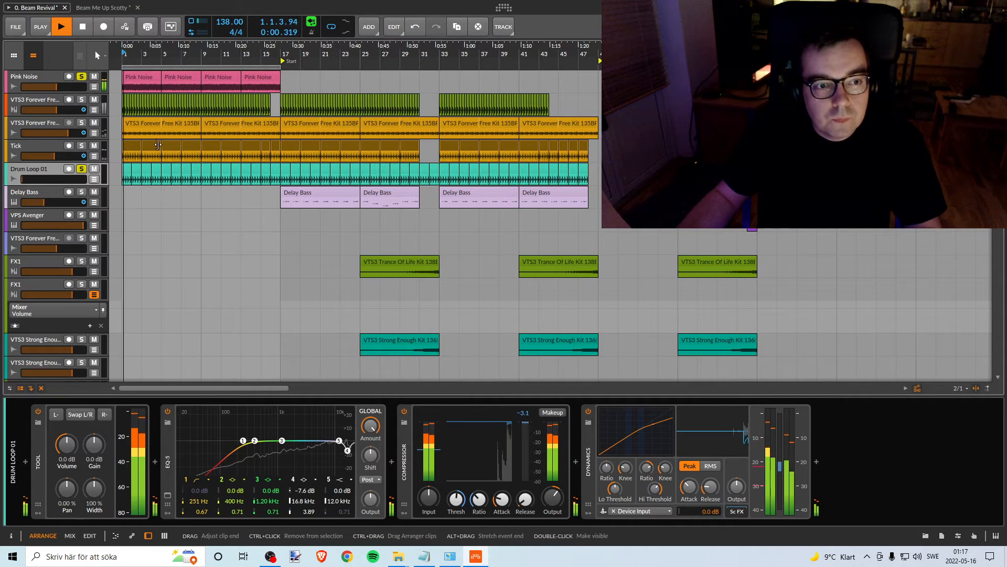
pyautogui.moveTo(27, 178); pyautogui.dragTo(45, 178)
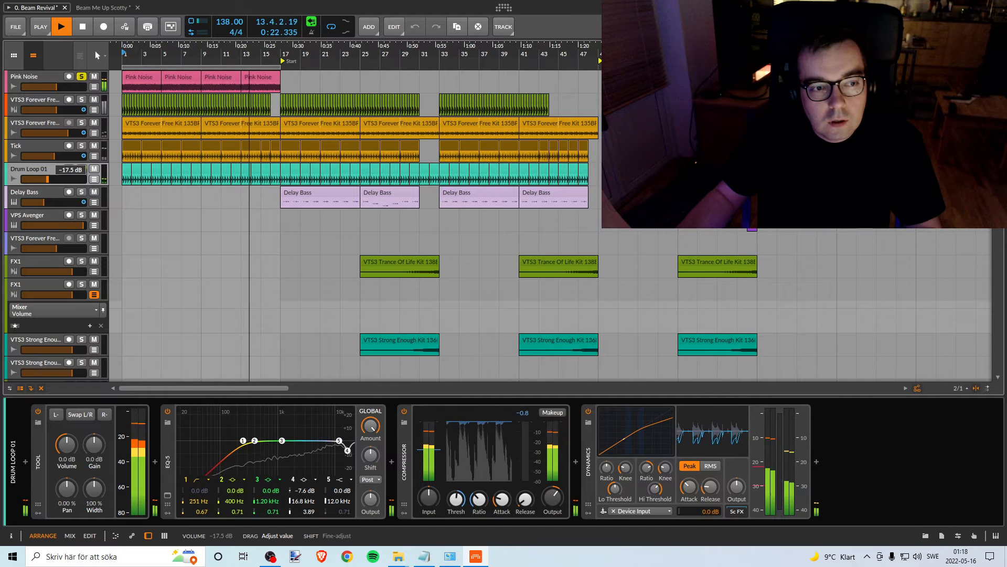
pyautogui.moveTo(47, 179); pyautogui.dragTo(48, 179)
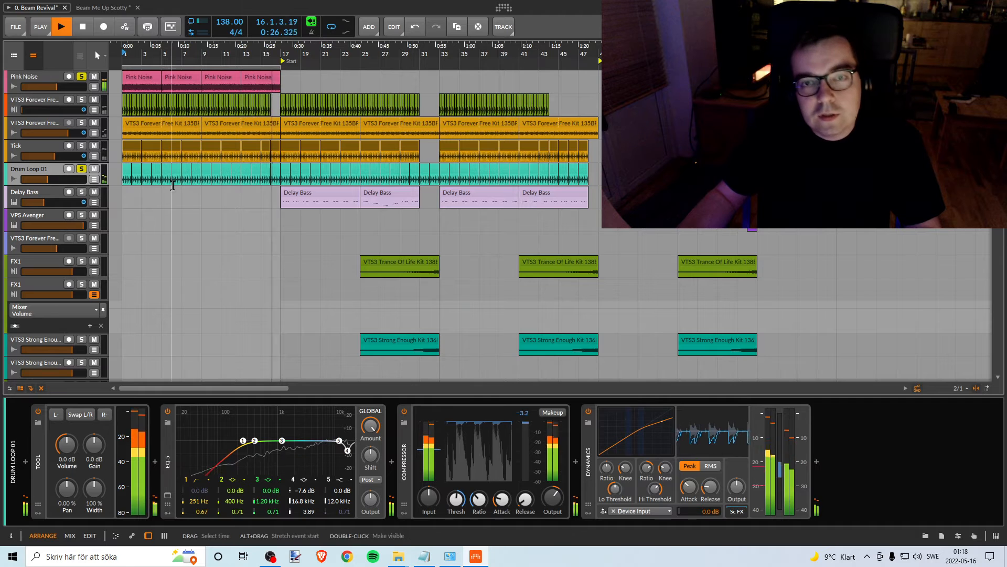
pyautogui.press('space')
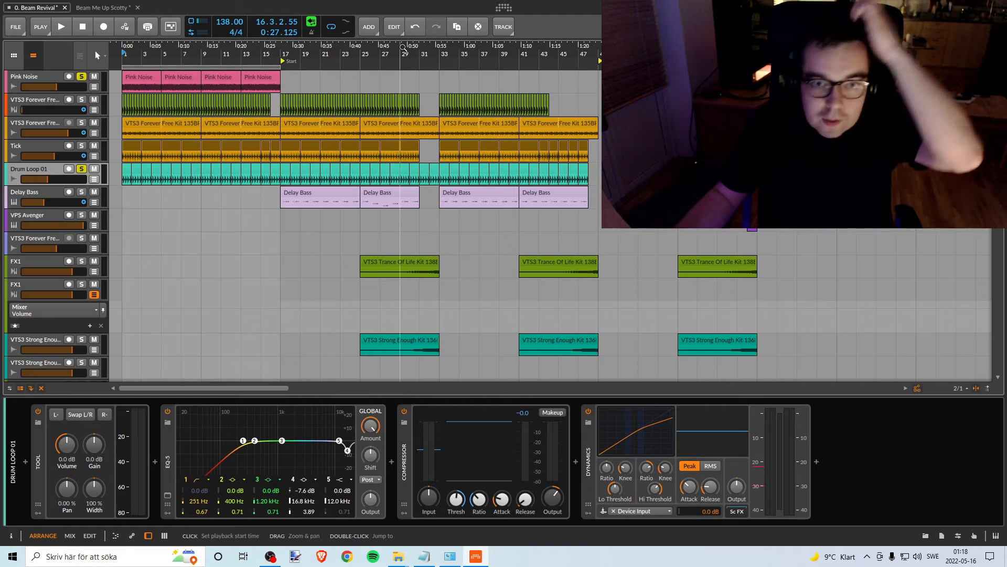
pyautogui.moveTo(404, 49); pyautogui.dragTo(442, 48)
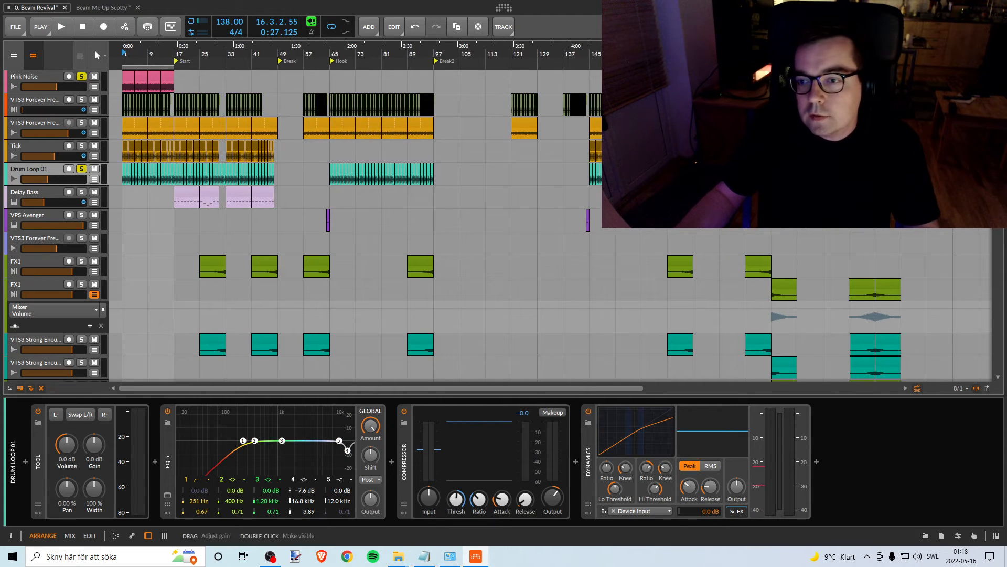
# - Recolour the Drum Loop 01 track and its clips orange to match the Tick track above
pyautogui.click(891, 157)
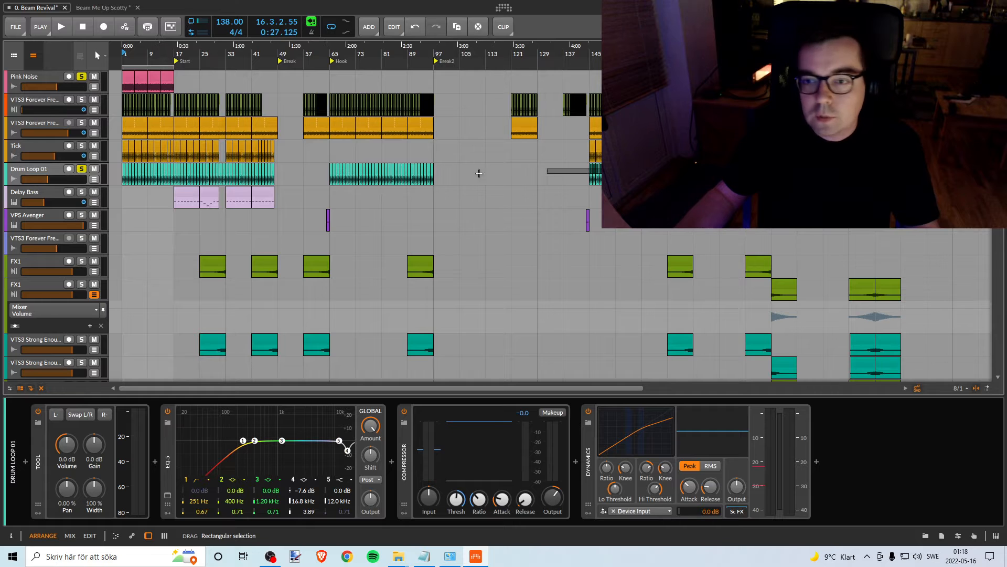
pyautogui.moveTo(479, 173); pyautogui.dragTo(150, 182)
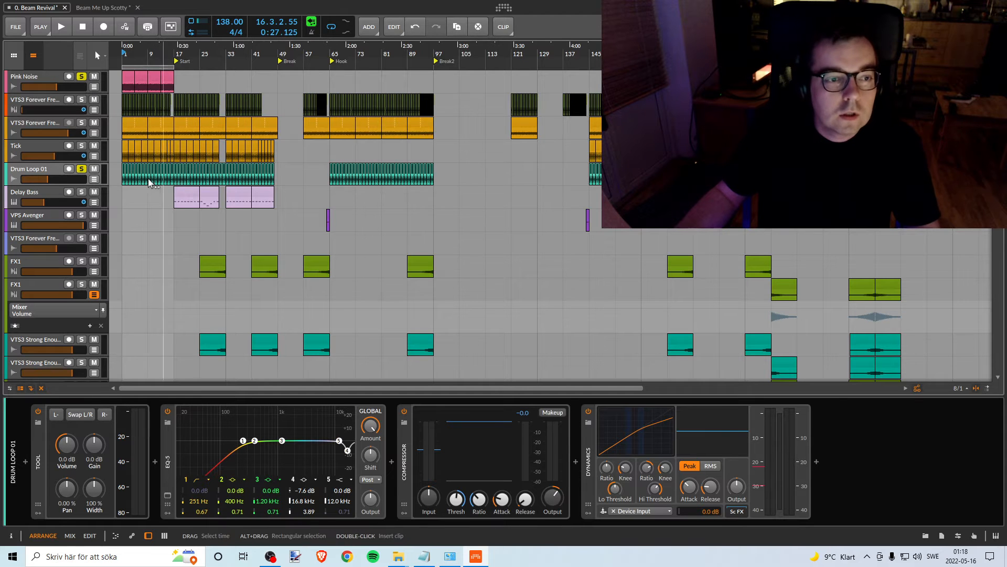
pyautogui.rightClick(42, 171)
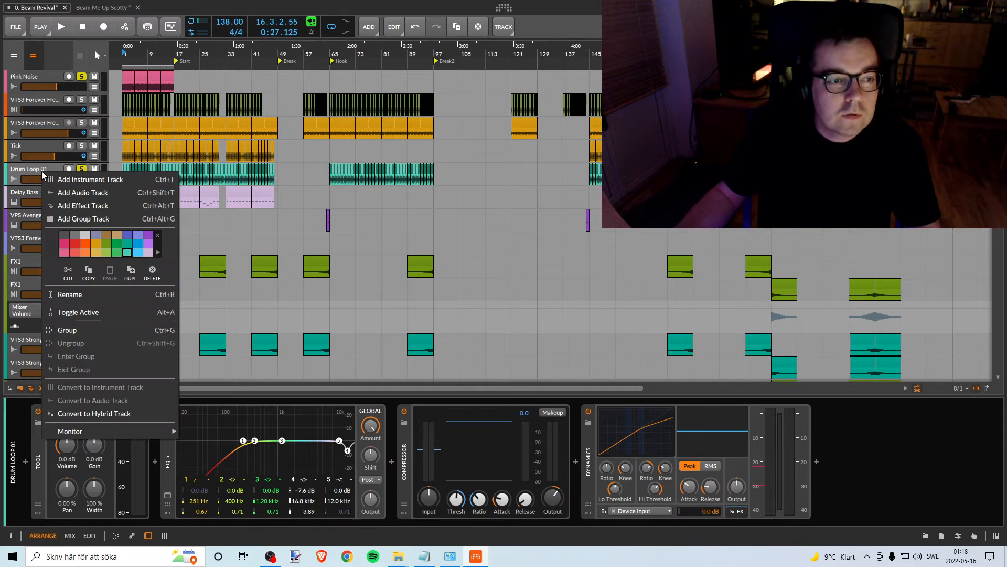
pyautogui.click(97, 242)
# - Solo the orange VTS3 Forever track, Tick and Drum Loop 01 without Pink Noise, and listen to them together from bar 3
pyautogui.click(153, 51)
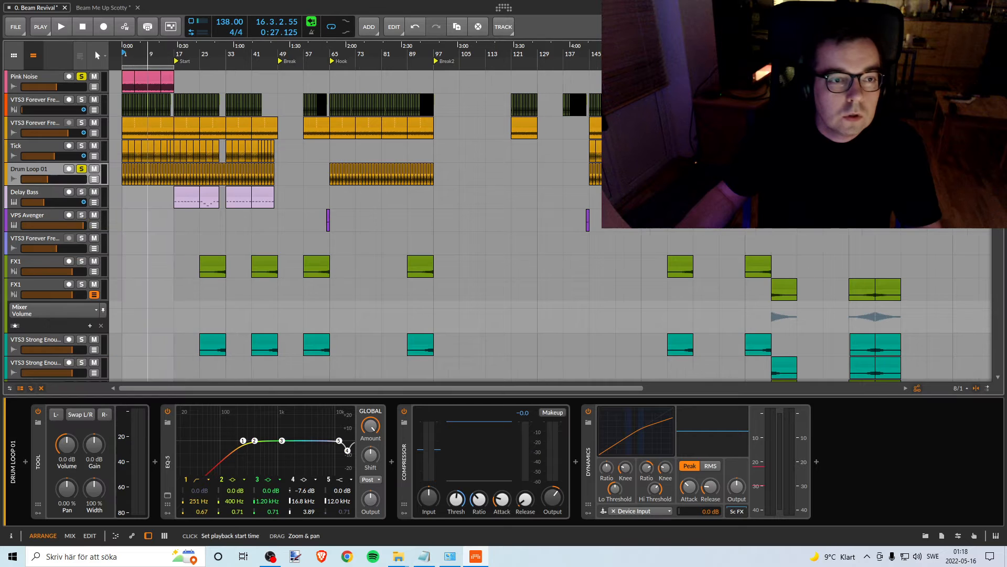
pyautogui.moveTo(150, 52); pyautogui.dragTo(150, 96)
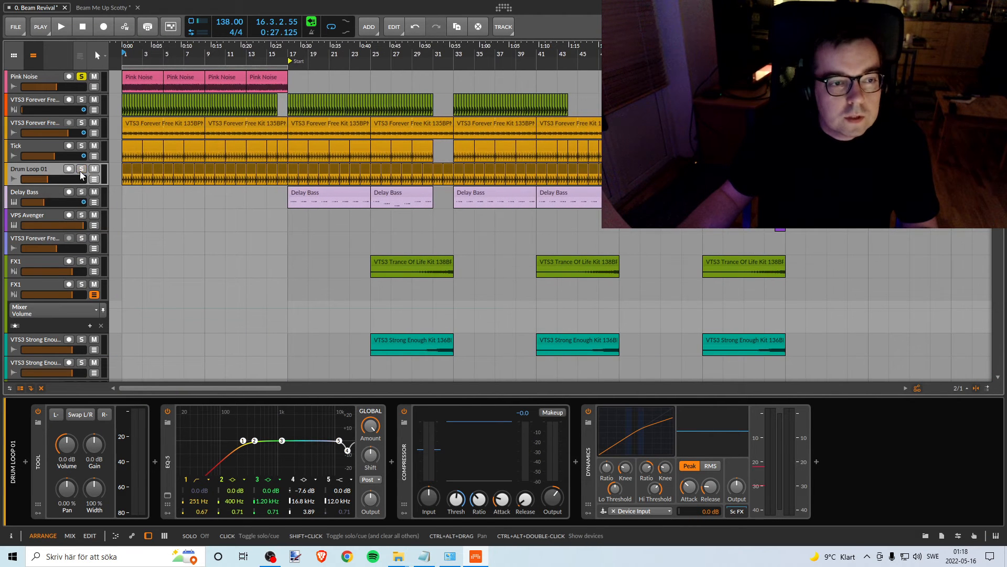
pyautogui.click(81, 169)
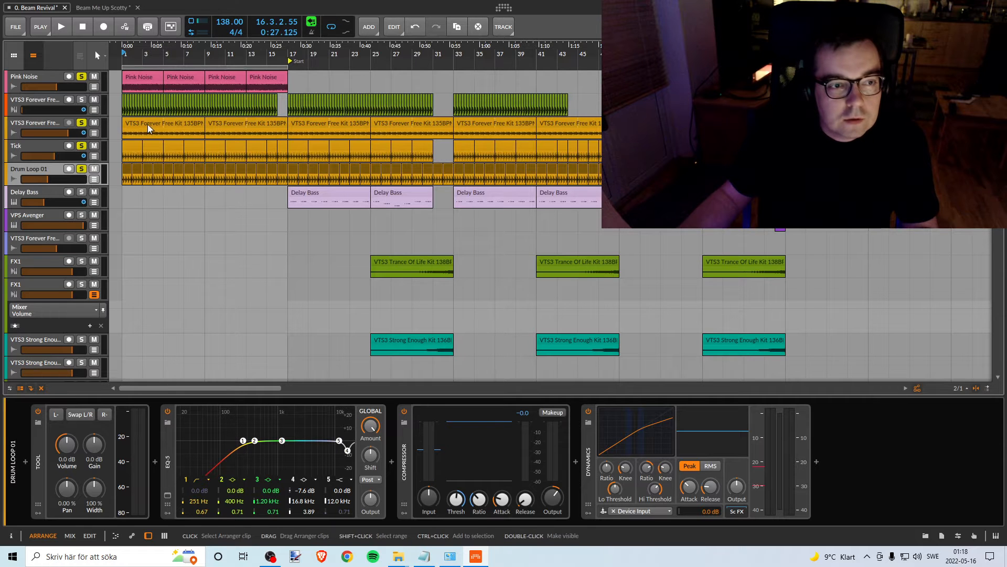
pyautogui.click(83, 75)
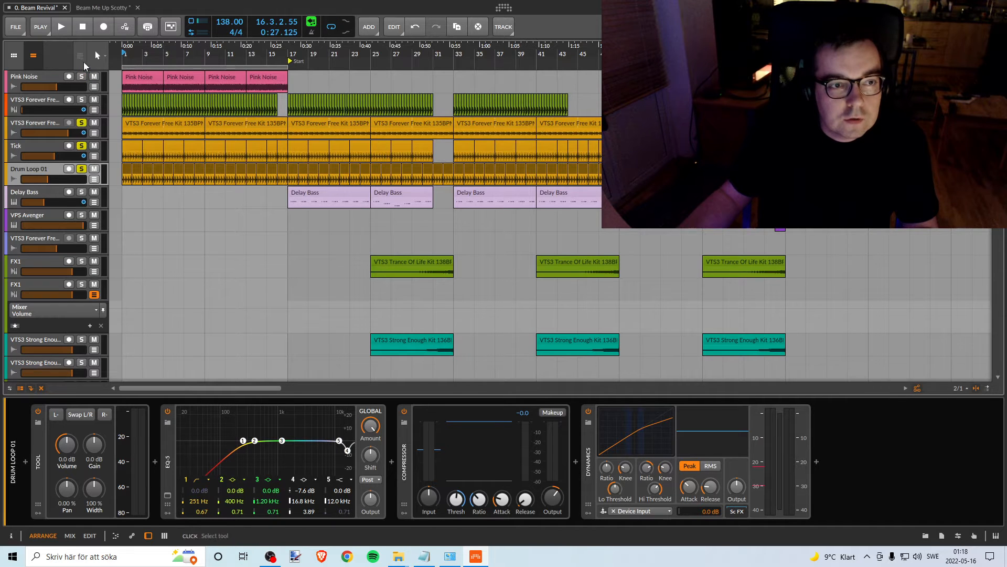
pyautogui.doubleClick(140, 53)
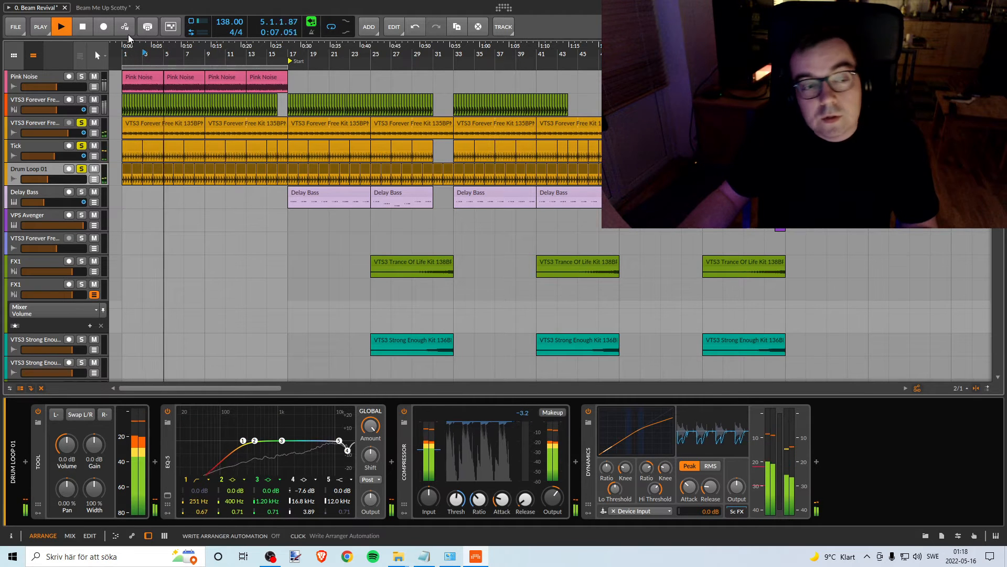
pyautogui.press('space')
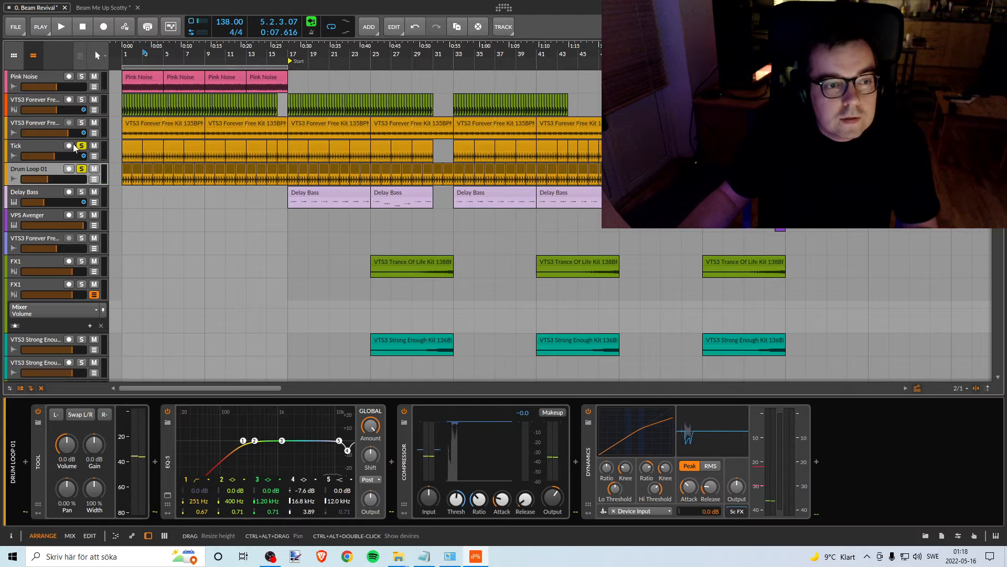
# - Take the orange tracks out of solo, audition the VTS3 Forever track directly below Pink Noise from bar 3, and return to soloing only Pink Noise
pyautogui.click(81, 147)
pyautogui.click(82, 169)
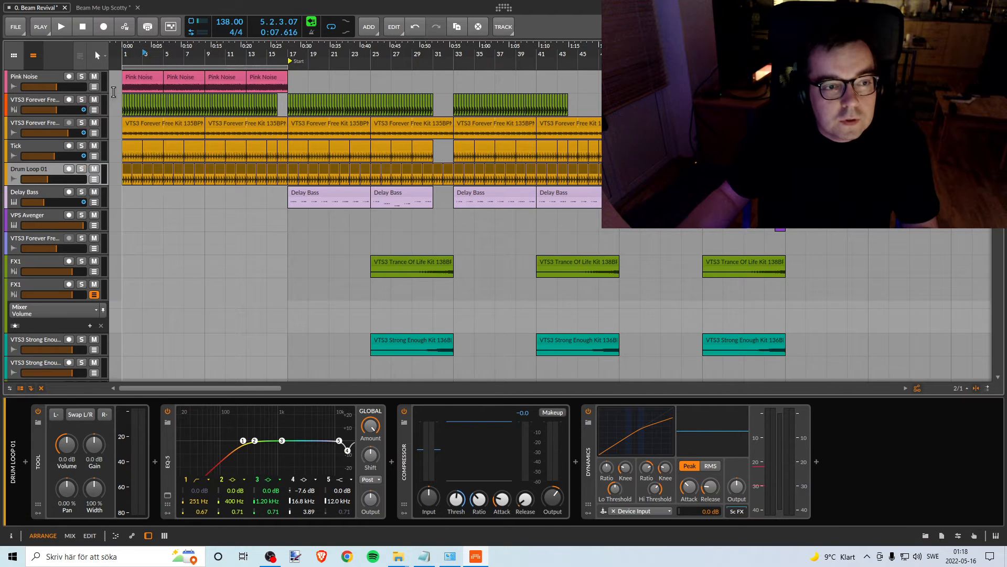
pyautogui.click(81, 77)
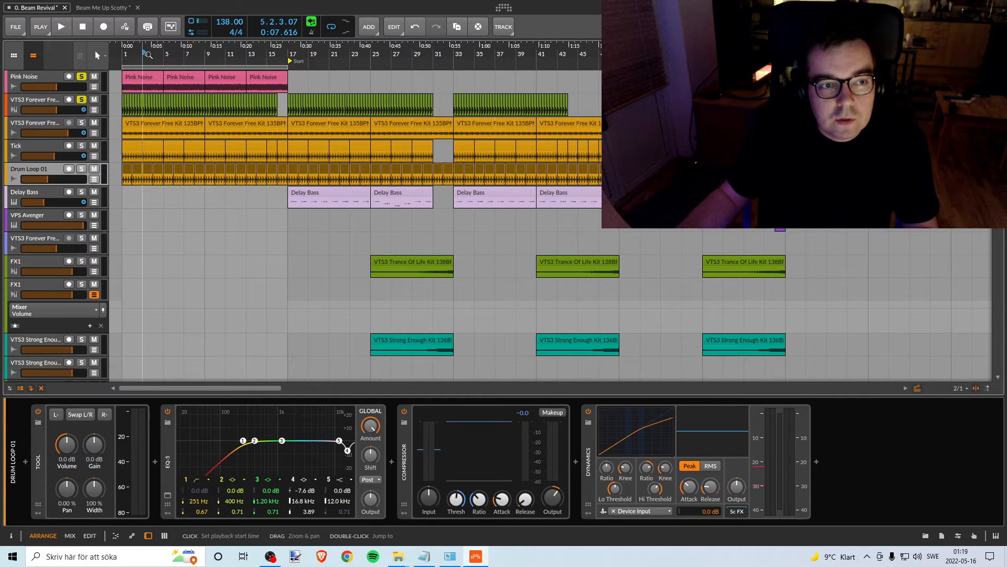
pyautogui.click(85, 79)
pyautogui.press('space')
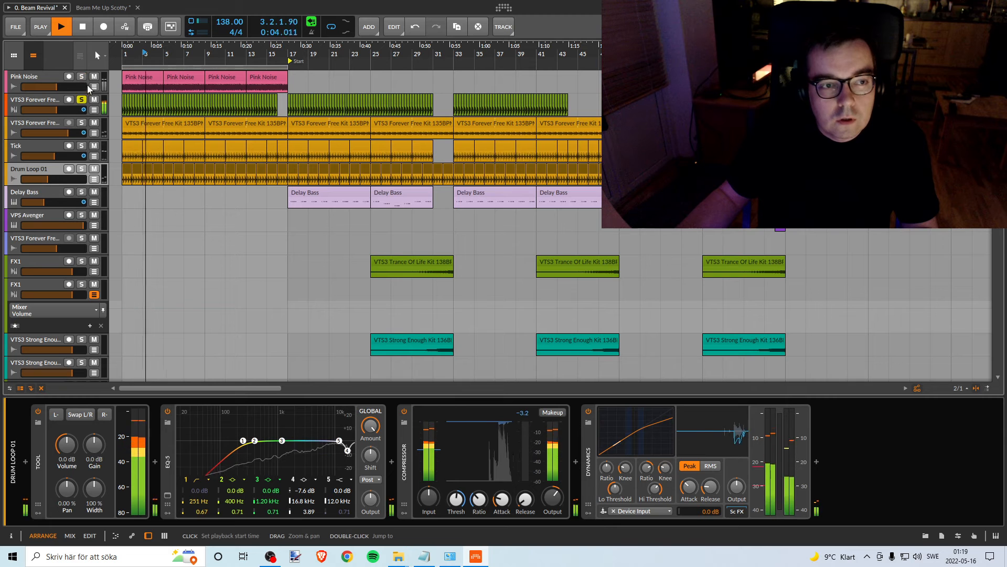
pyautogui.click(82, 76)
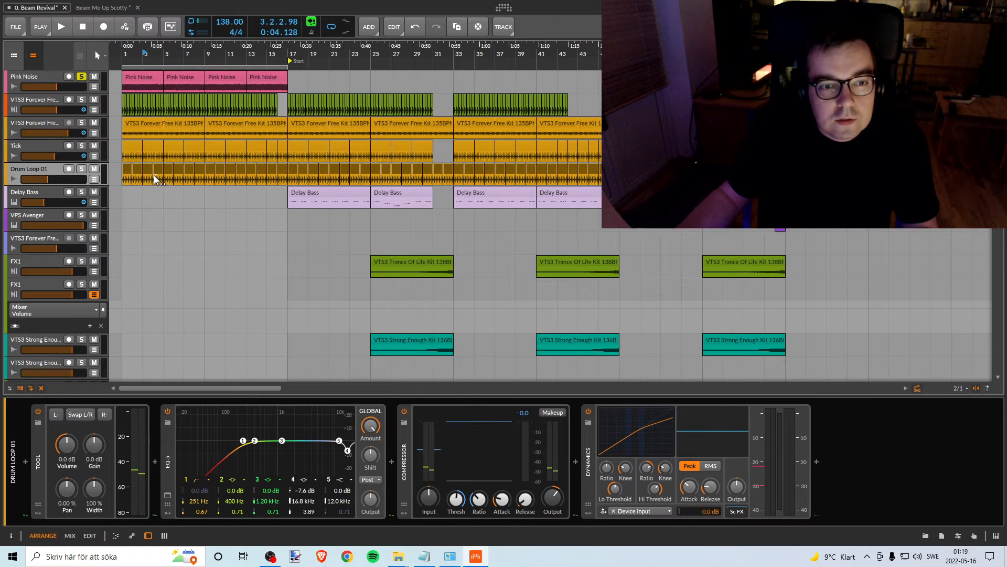
# - Solo only Delay Bass in place of Pink Noise and listen to it from the Start marker at bar 17
pyautogui.moveTo(316, 53); pyautogui.dragTo(316, 95)
pyautogui.scroll(-10, 367, 250)
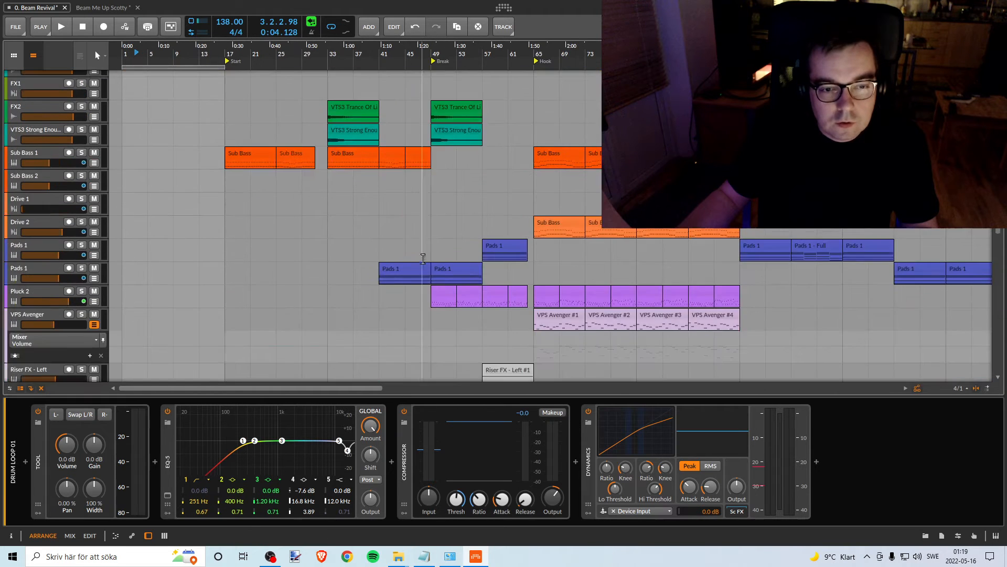
pyautogui.scroll(-15, 366, 251)
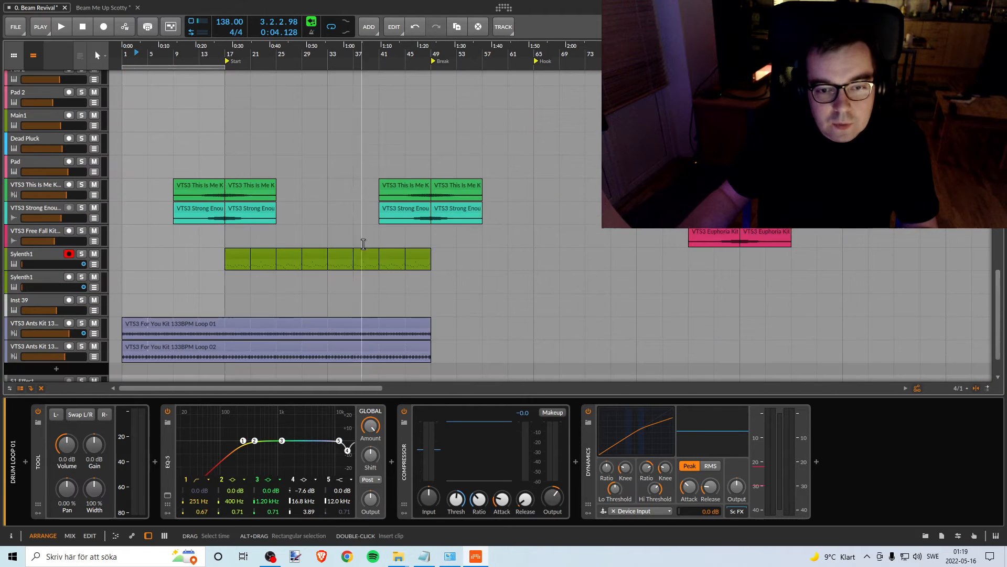
pyautogui.scroll(5, 171, 218)
pyautogui.scroll(-5, 203, 232)
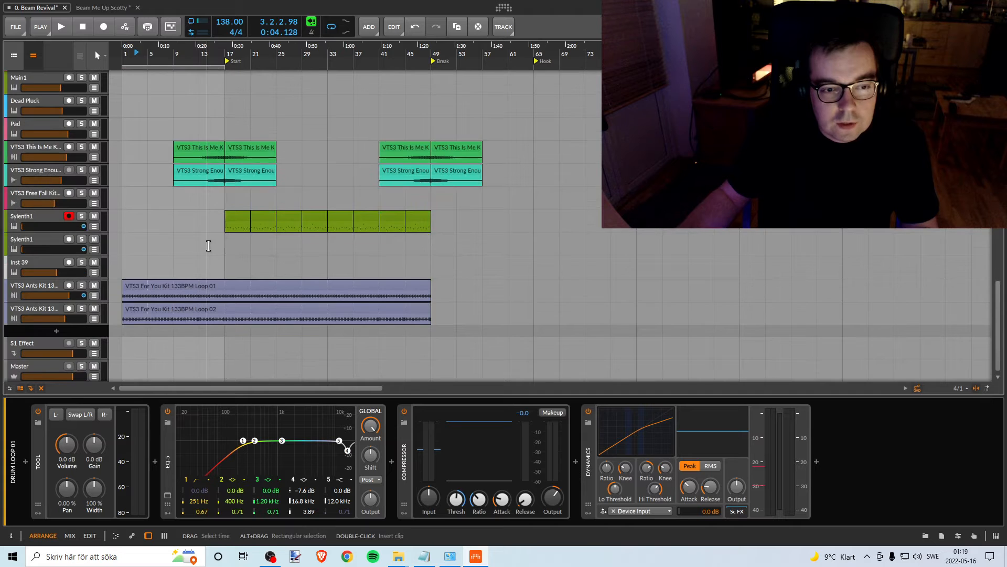
pyautogui.scroll(5, 201, 236)
pyautogui.scroll(15, 202, 234)
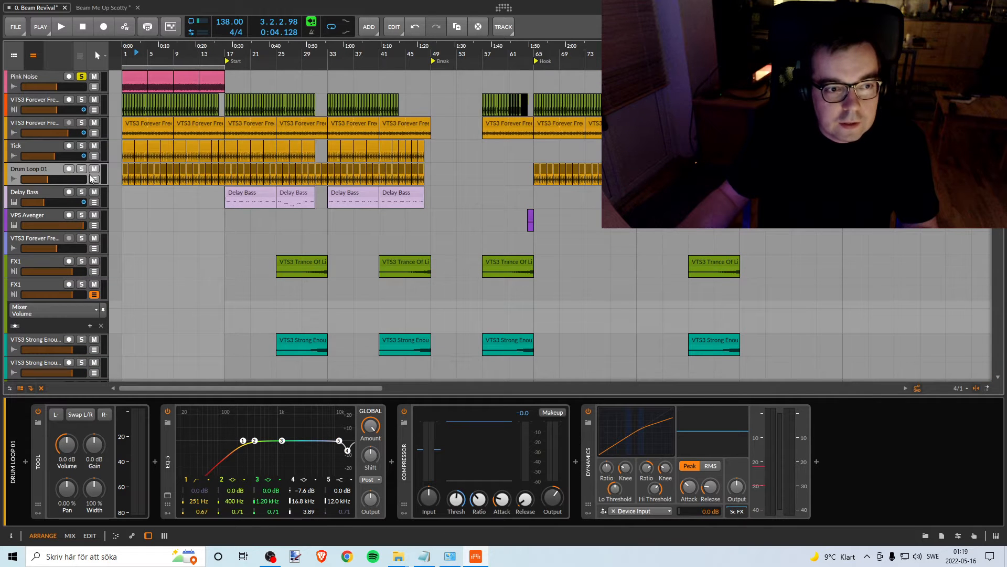
pyautogui.click(82, 192)
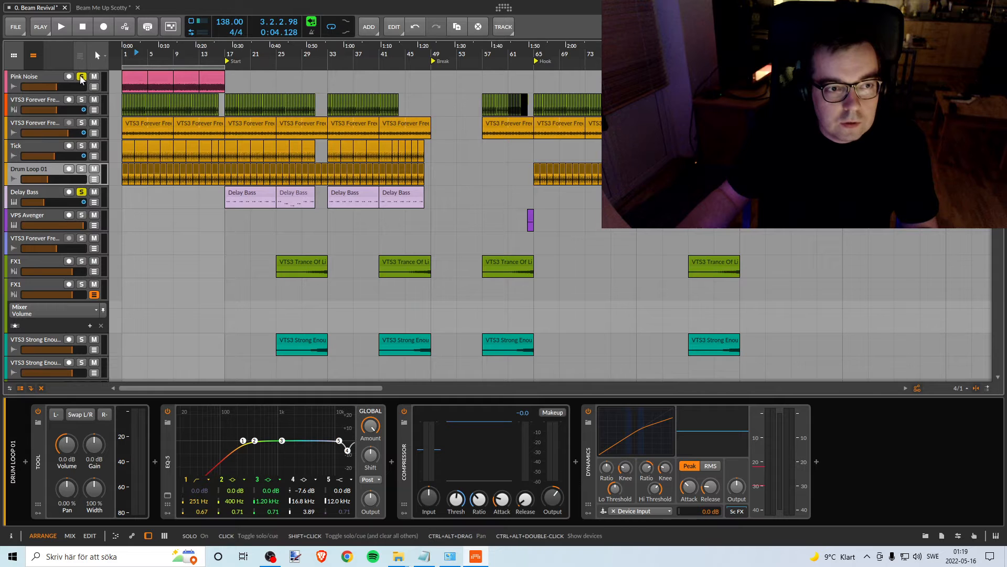
pyautogui.click(82, 78)
pyautogui.click(227, 61)
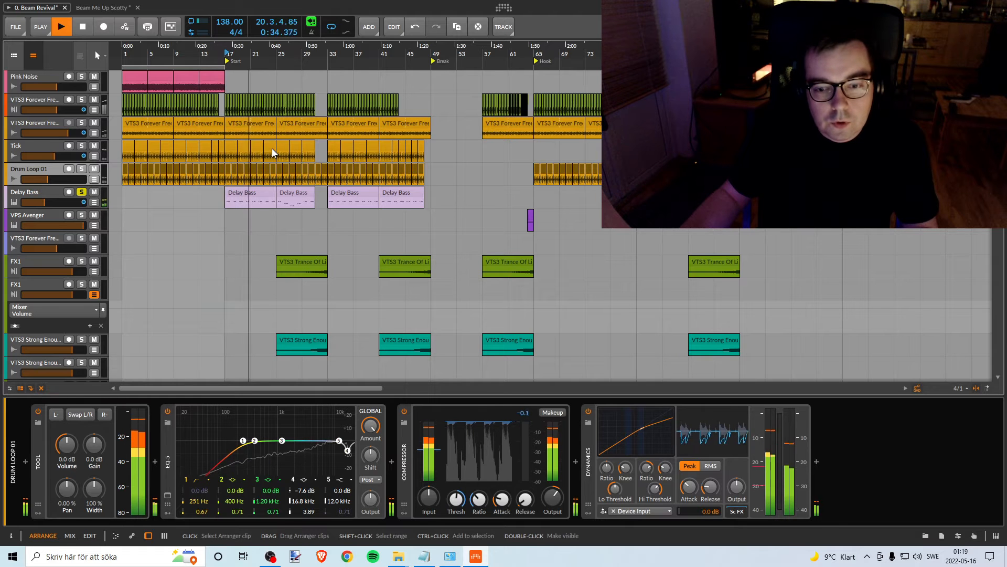
pyautogui.press('space')
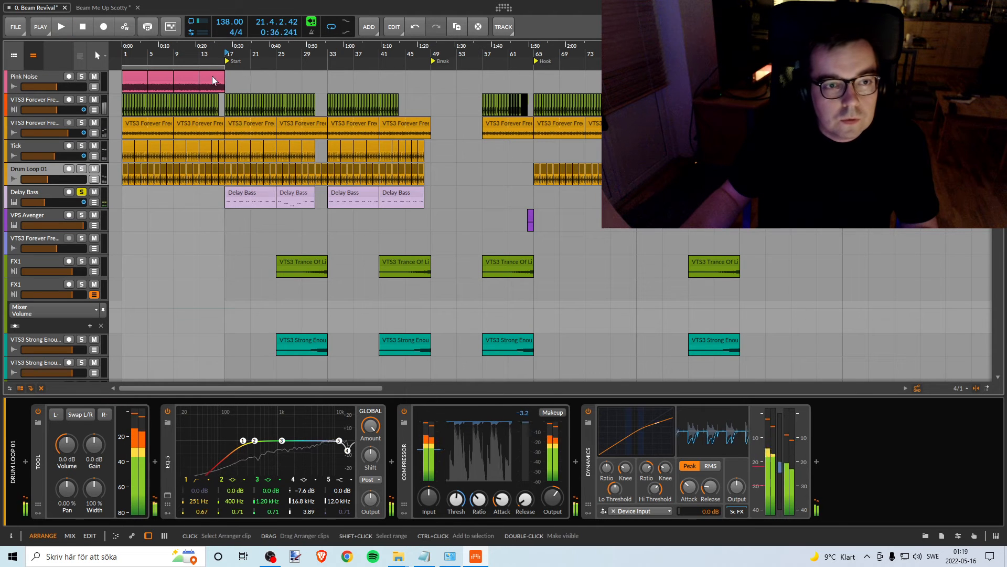
# - Move the arranger loop range to span bars 17 to 33, over the first two Delay Bass clips
pyautogui.moveTo(189, 68); pyautogui.dragTo(289, 67)
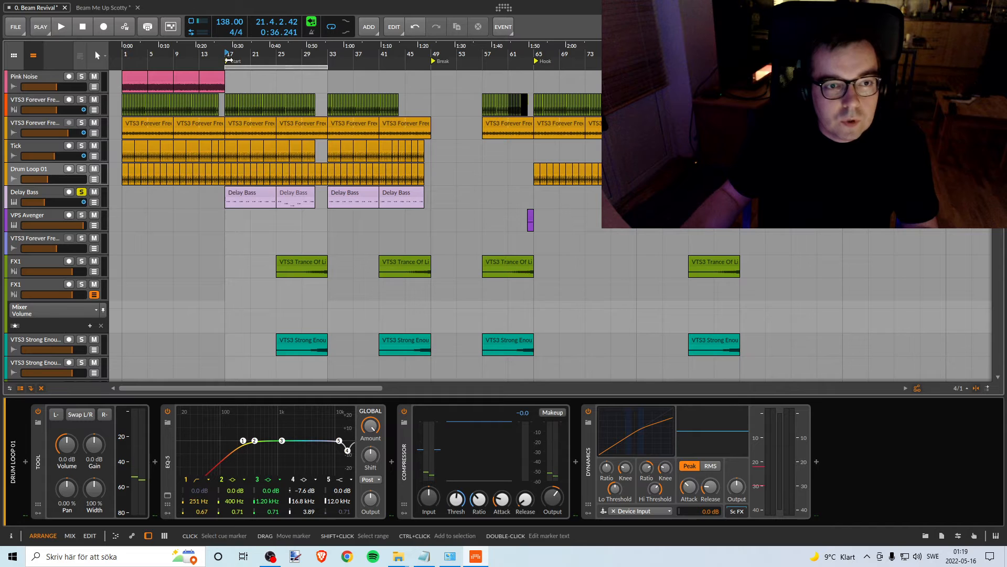
pyautogui.moveTo(212, 51); pyautogui.dragTo(249, 81)
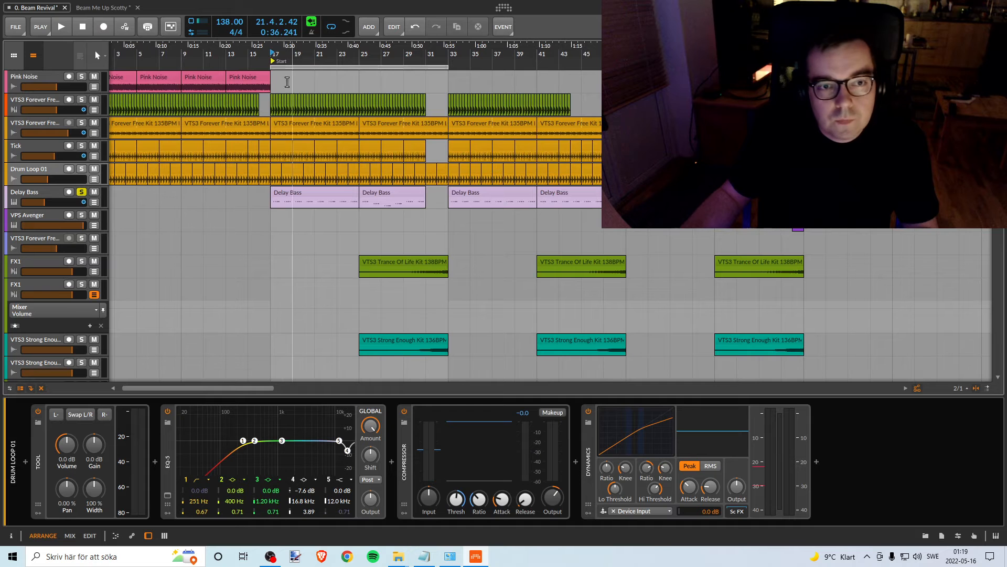
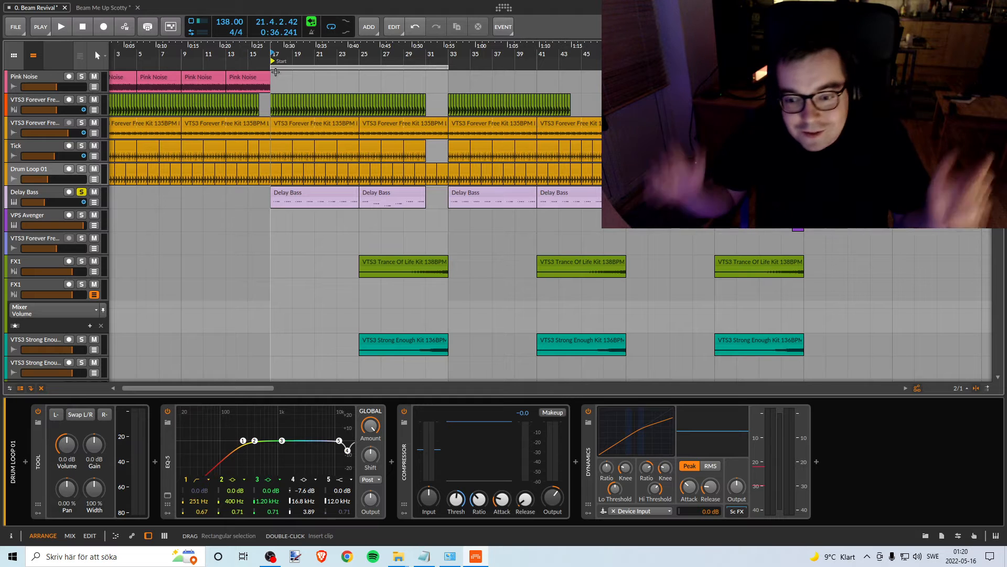
# - Consolidate the four Pink Noise clips into one, place it at bar 17, and solo the track alongside Delay Bass
pyautogui.moveTo(280, 54)
pyautogui.mouseDown()
pyautogui.moveTo(246, 37)
pyautogui.moveTo(271, 48)
pyautogui.mouseUp()
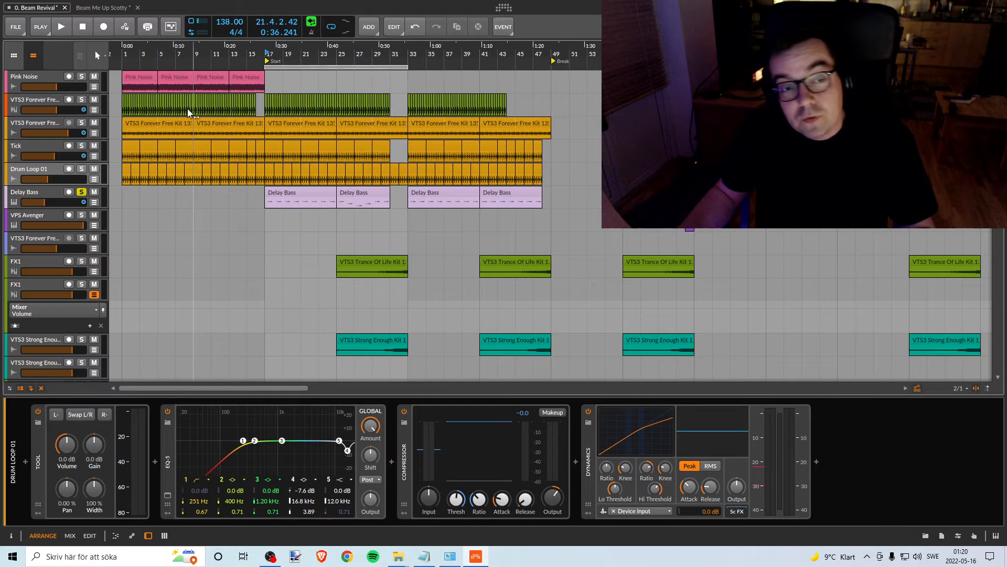
pyautogui.moveTo(274, 53); pyautogui.dragTo(275, 65)
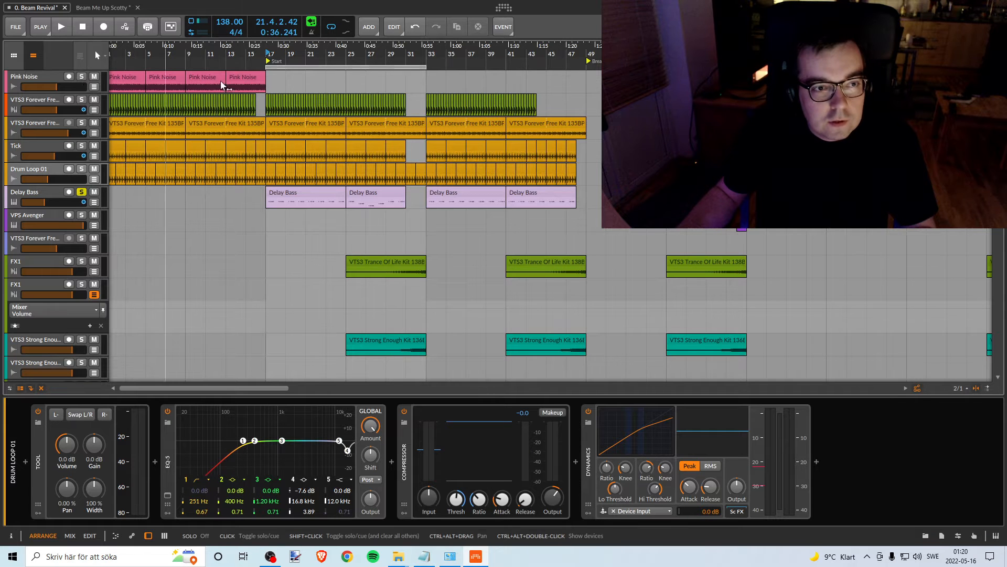
pyautogui.click(240, 74)
pyautogui.moveTo(206, 54); pyautogui.dragTo(206, 51)
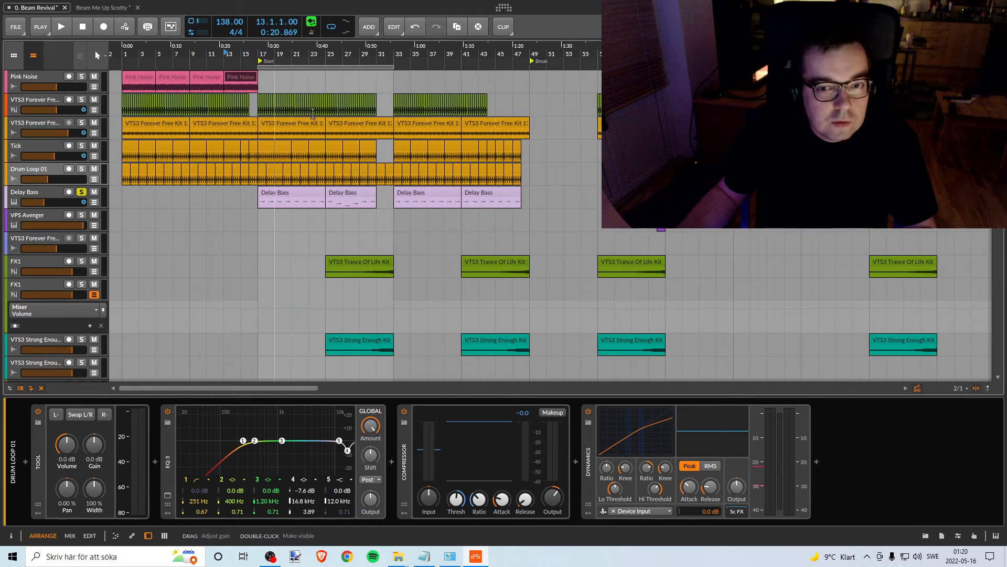
pyautogui.click(136, 75)
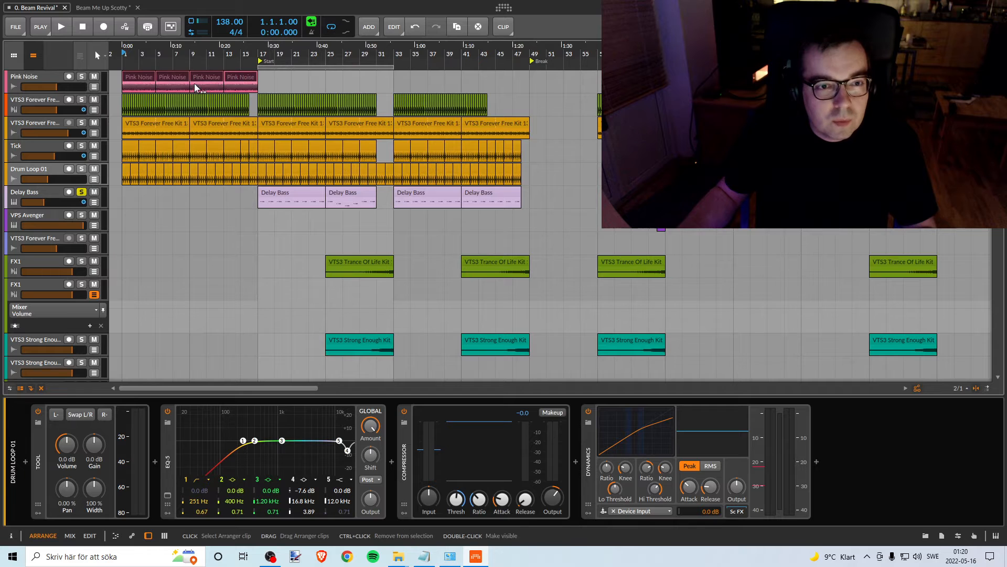
pyautogui.rightClick(151, 78)
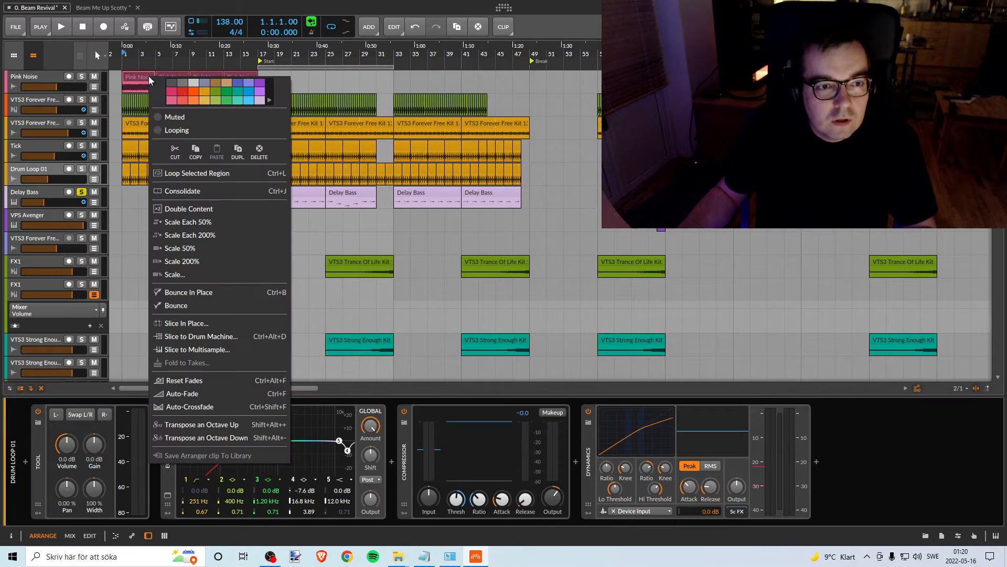
pyautogui.click(181, 191)
pyautogui.moveTo(140, 76)
pyautogui.mouseDown()
pyautogui.moveTo(269, 76)
pyautogui.moveTo(262, 67)
pyautogui.mouseUp()
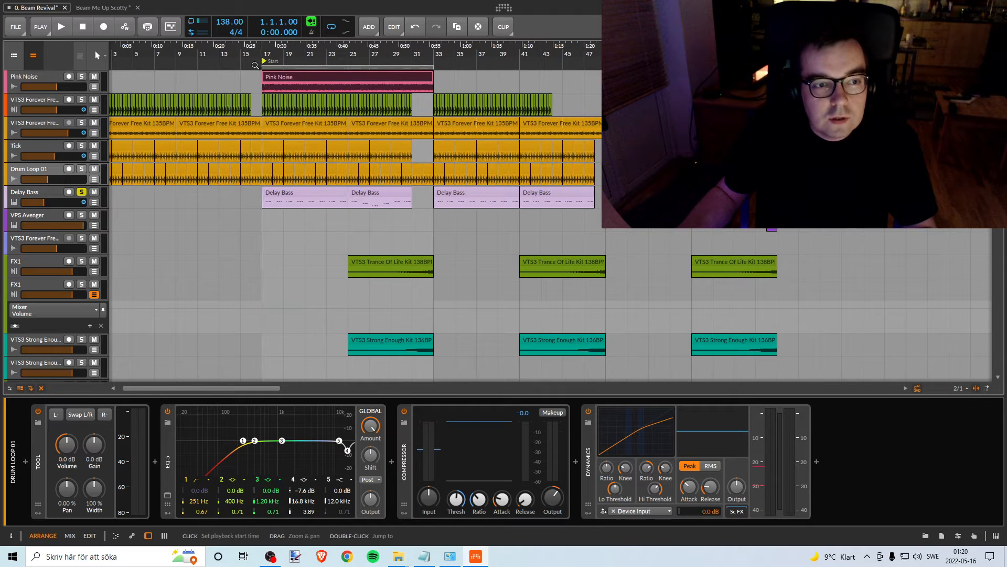
pyautogui.click(82, 76)
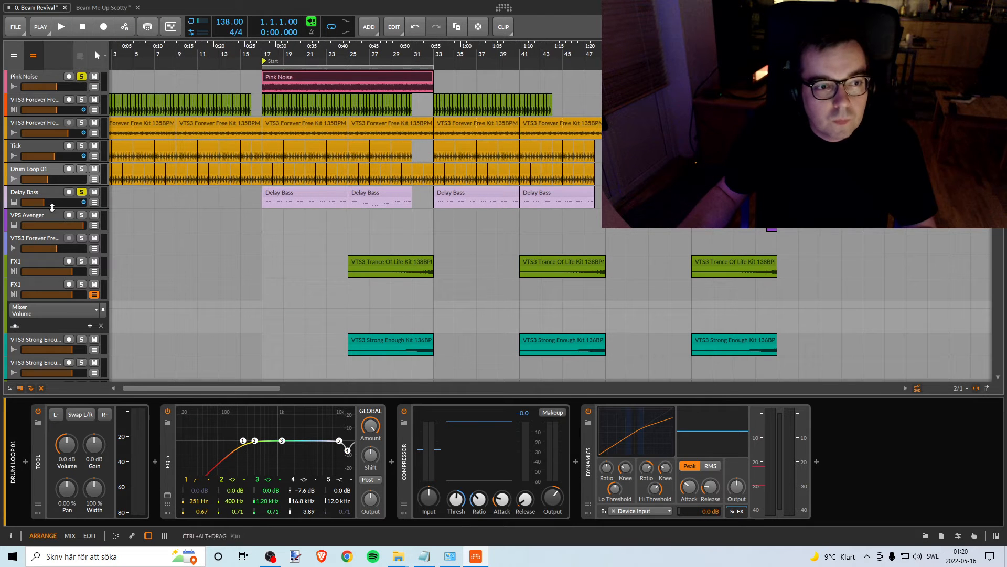
# - Show Delay Bass's volume automation and delete its redundant points at bar 25 and just before bar 33
pyautogui.click(94, 202)
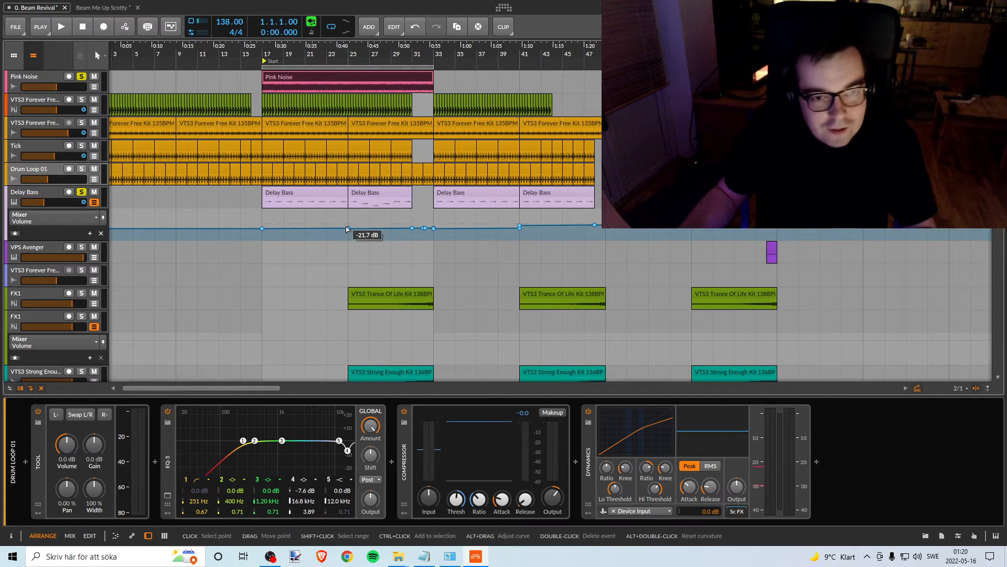
pyautogui.moveTo(334, 216); pyautogui.dragTo(359, 233)
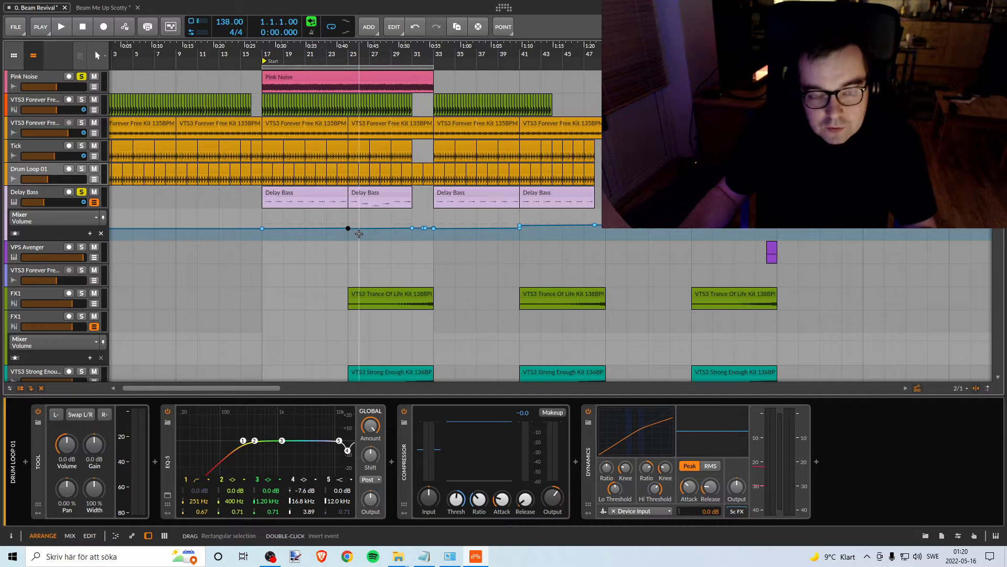
pyautogui.press('Delete')
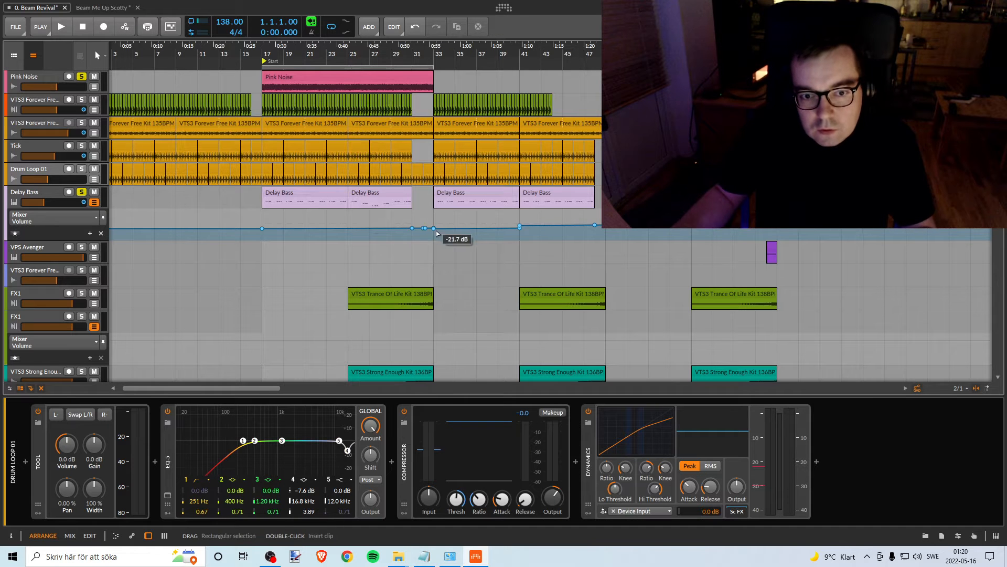
pyautogui.moveTo(419, 218); pyautogui.dragTo(448, 237)
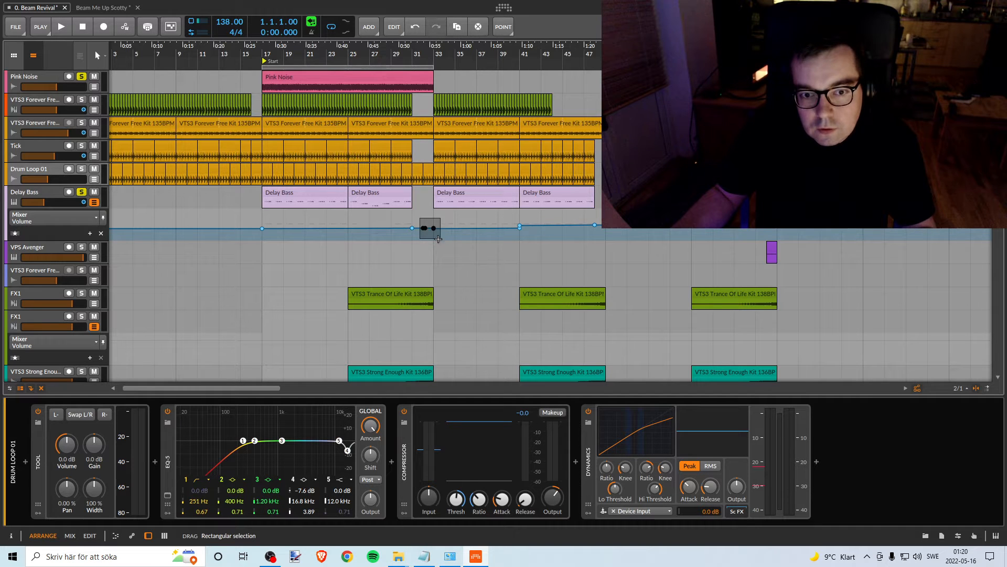
pyautogui.press('Delete')
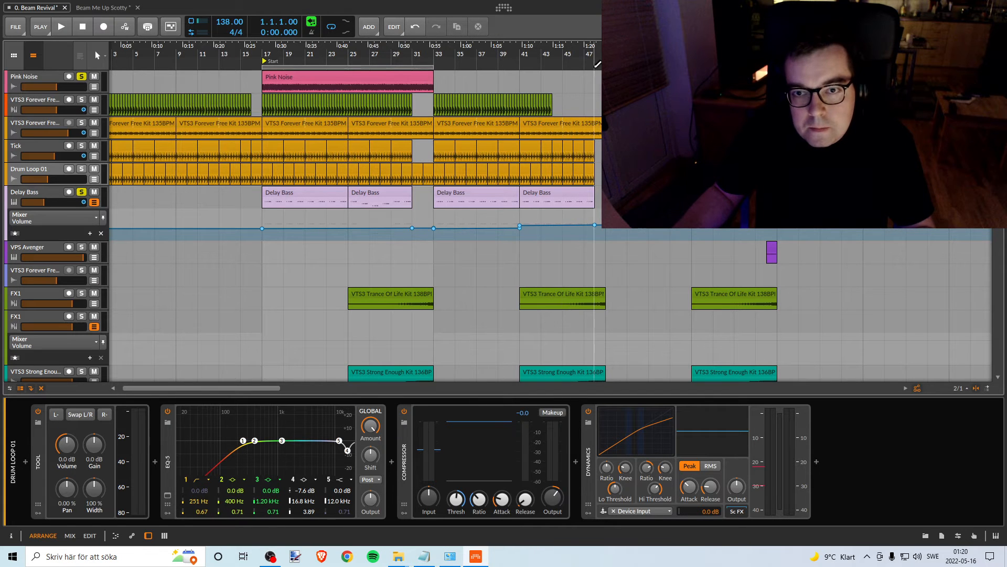
# - Delete the redundant Delay Bass volume automation points at bars 193 and 209
pyautogui.moveTo(630, 54); pyautogui.dragTo(630, 18)
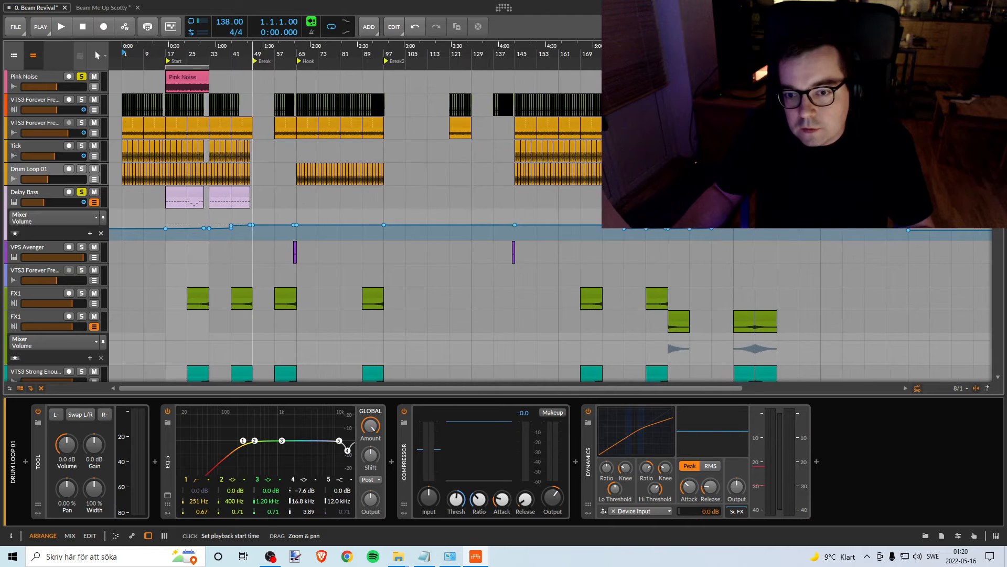
pyautogui.moveTo(682, 55); pyautogui.dragTo(657, 78)
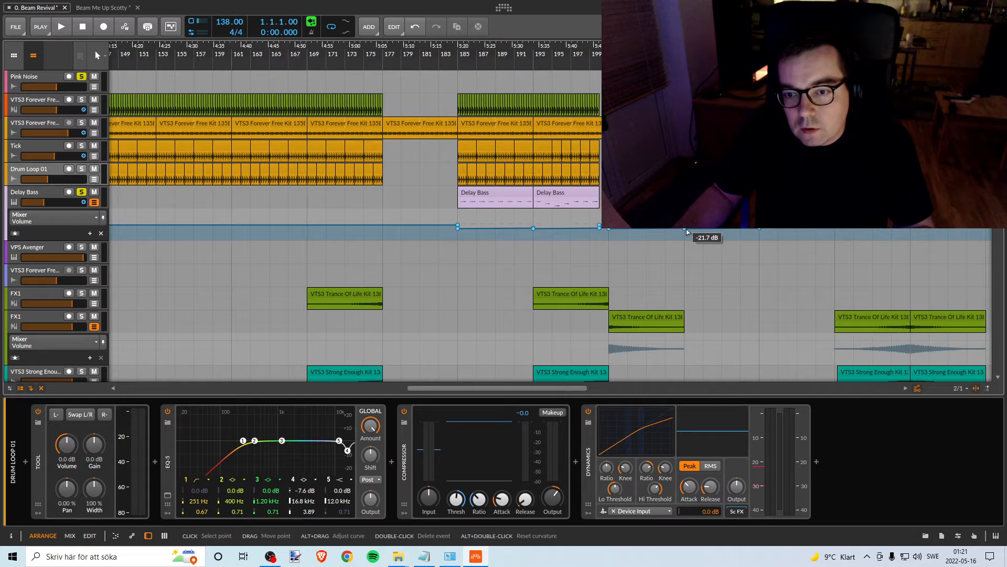
pyautogui.click(533, 228)
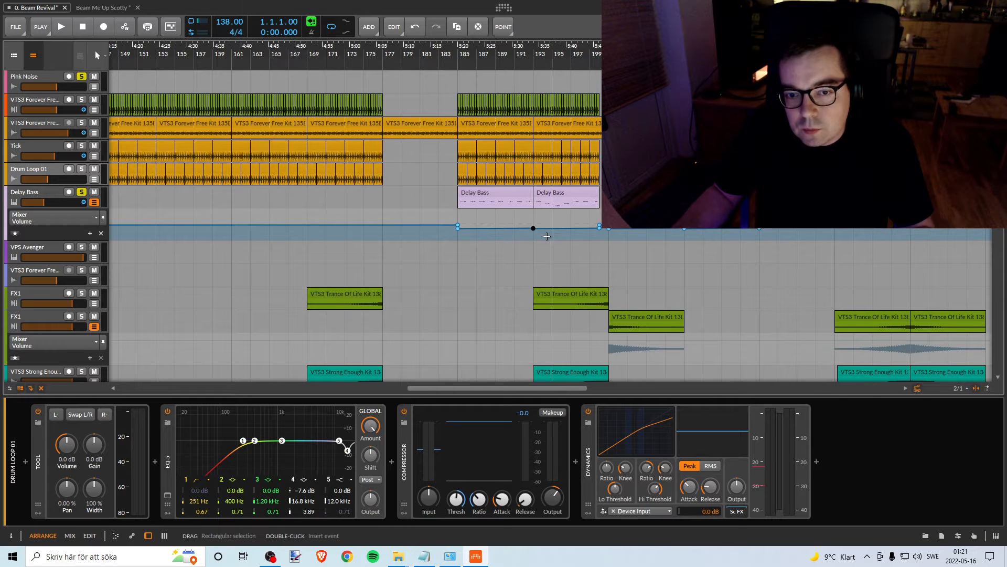
pyautogui.press('Delete')
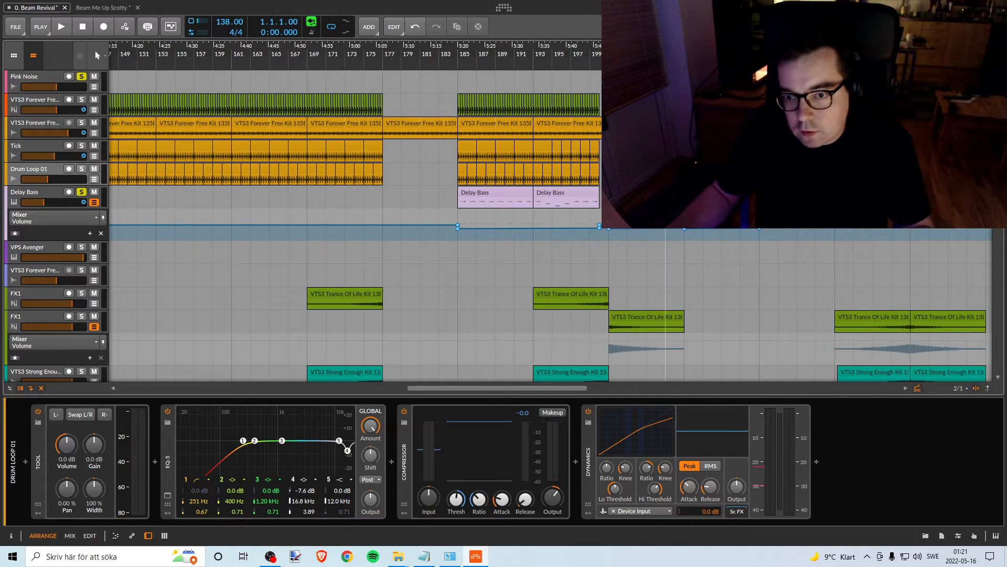
pyautogui.moveTo(666, 229); pyautogui.dragTo(702, 239)
pyautogui.press('Delete')
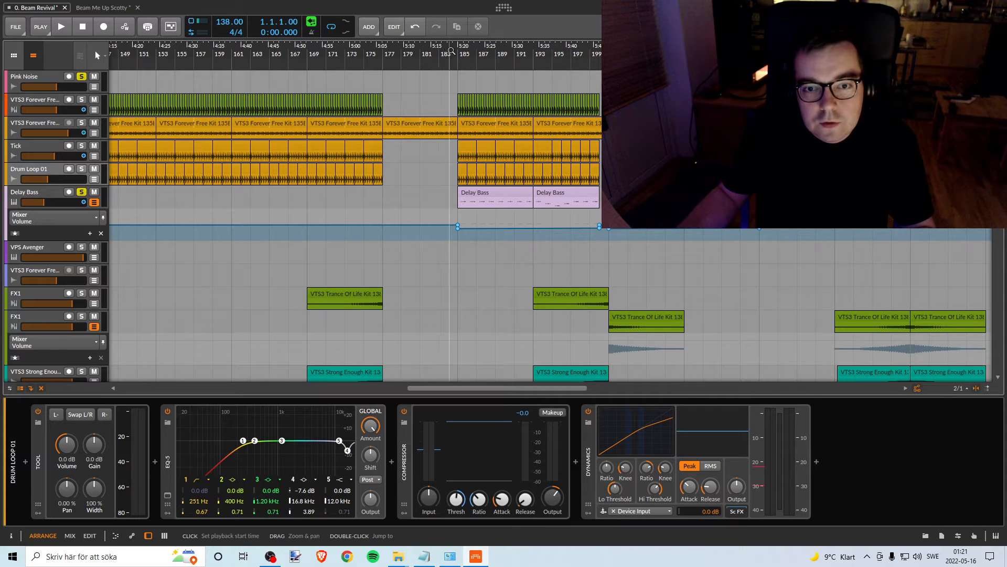
# - Listen to the transition into the Delay Bass clip at bar 185, starting from bar 183
pyautogui.press('space')
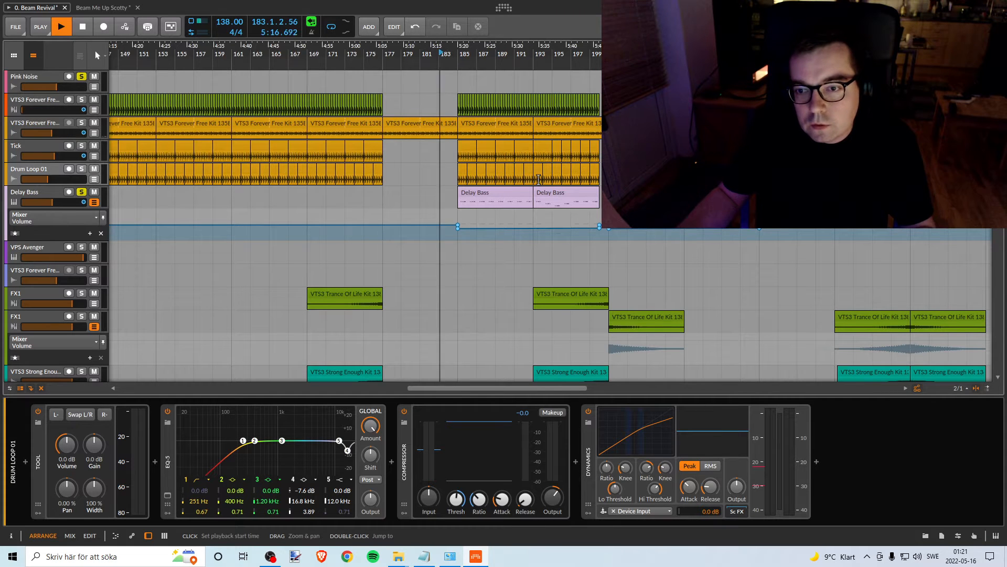
pyautogui.moveTo(459, 231)
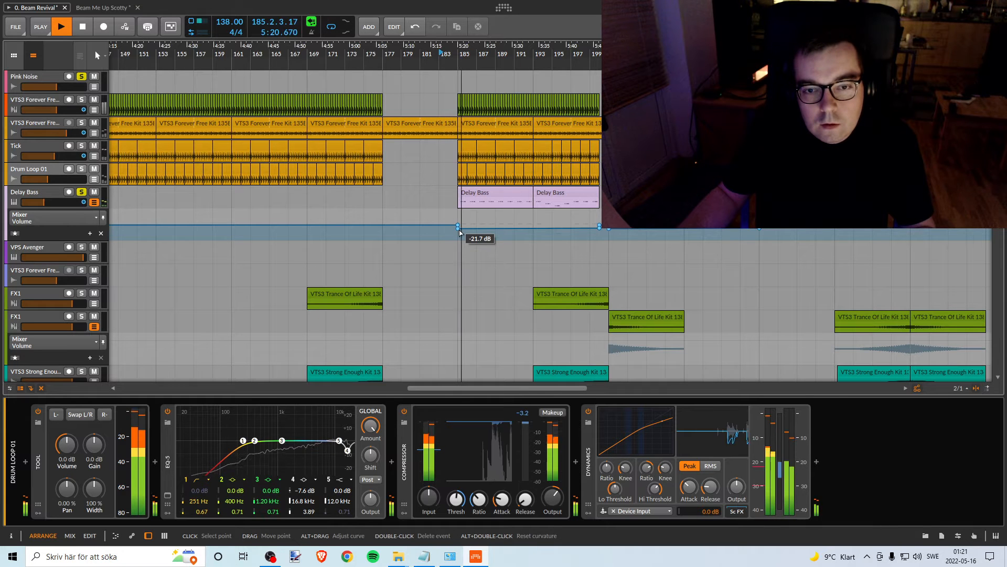
pyautogui.press('space')
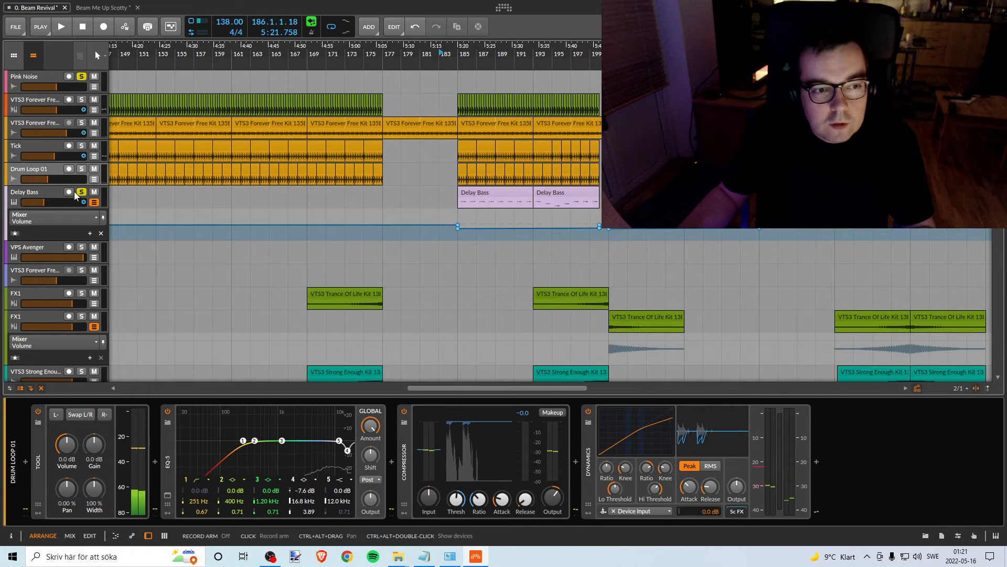
# - Delete the Delay Bass volume automation points at bars 31 and 33
pyautogui.moveTo(165, 44); pyautogui.dragTo(679, 20)
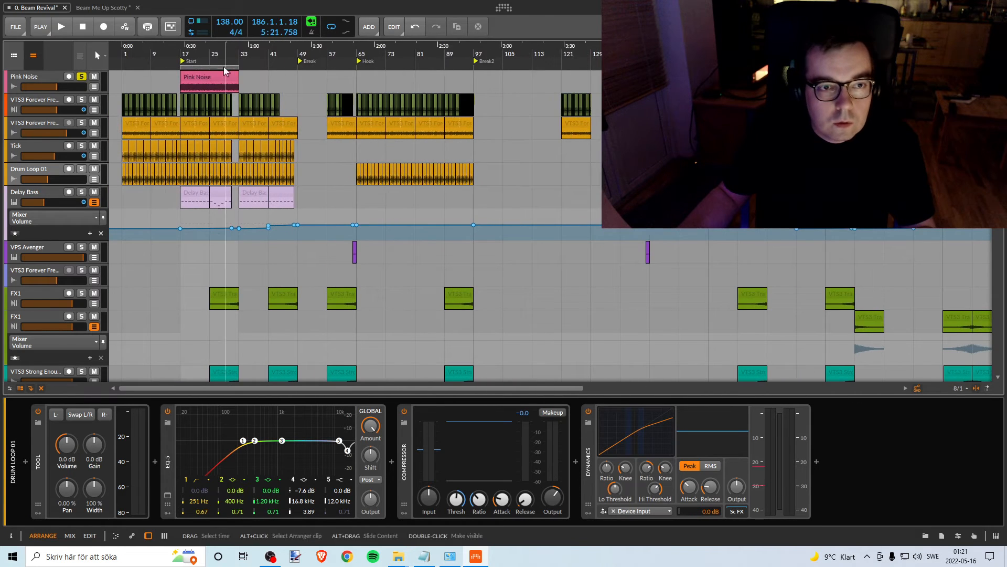
pyautogui.moveTo(210, 51); pyautogui.dragTo(348, 105)
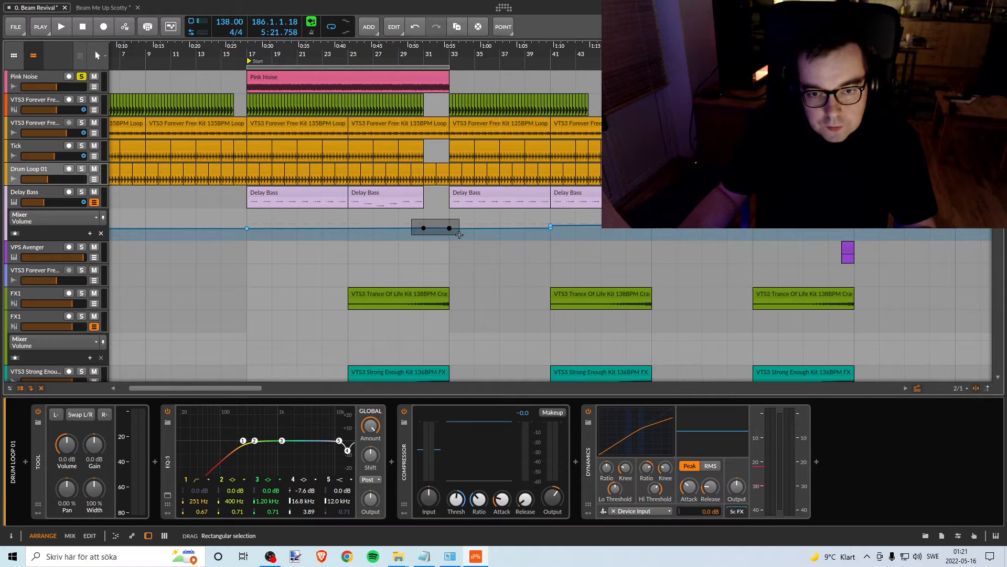
pyautogui.moveTo(459, 235); pyautogui.dragTo(459, 235)
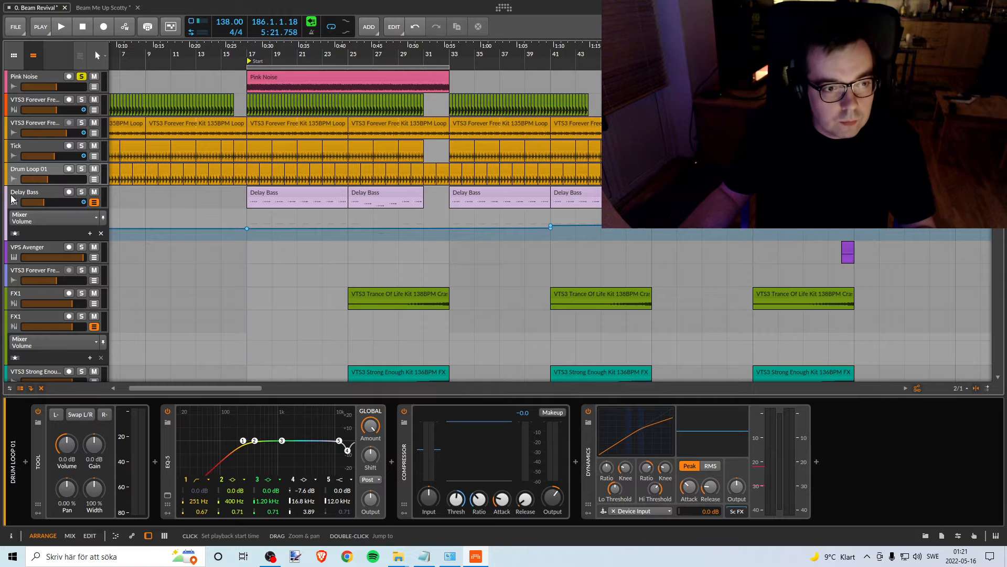
# - Solo Delay Bass with Pink Noise and drop its volume automation to silence before bar 17 and between bars 49 and 64
pyautogui.click(81, 192)
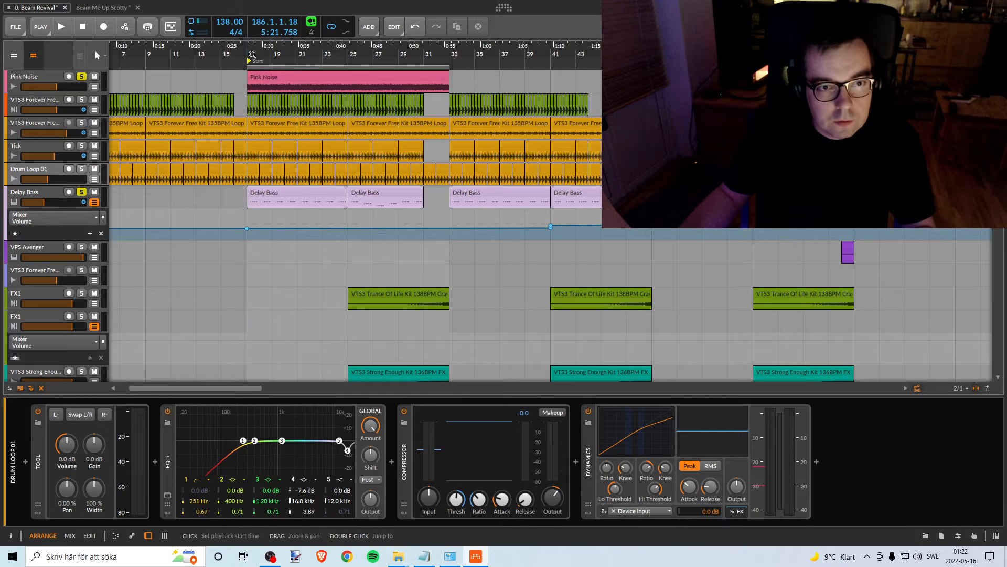
pyautogui.press('space')
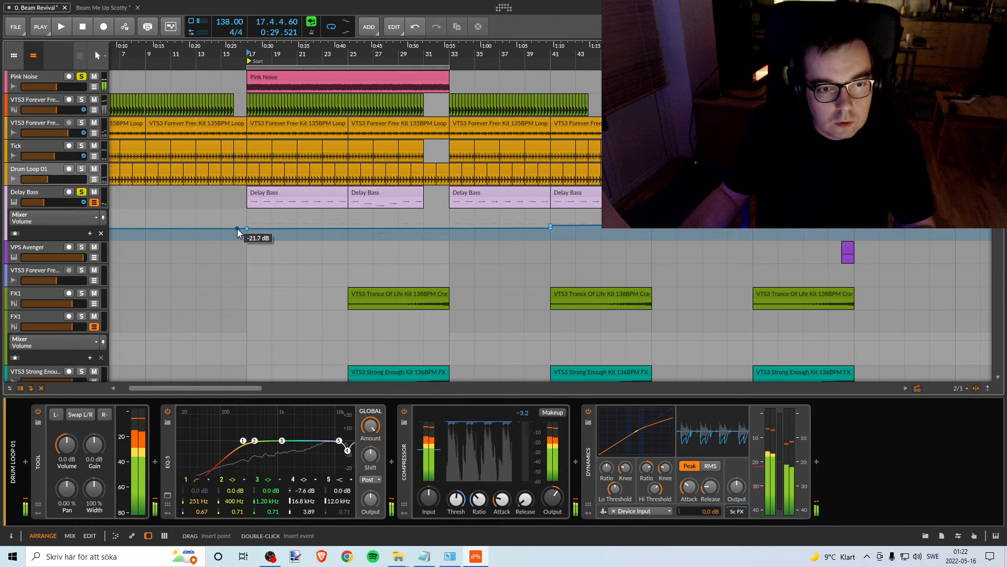
pyautogui.moveTo(241, 228); pyautogui.dragTo(247, 237)
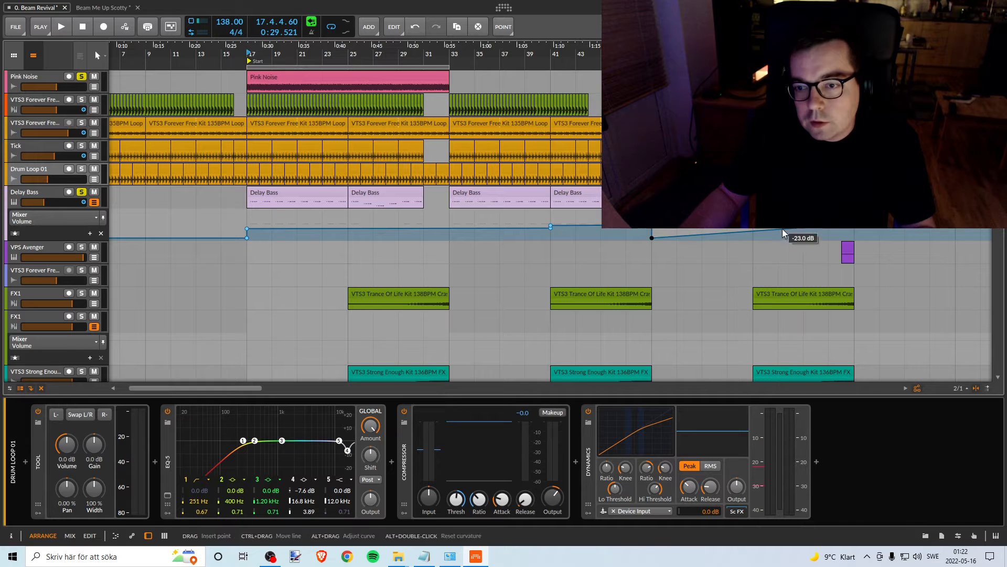
pyautogui.moveTo(782, 233); pyautogui.dragTo(889, 241)
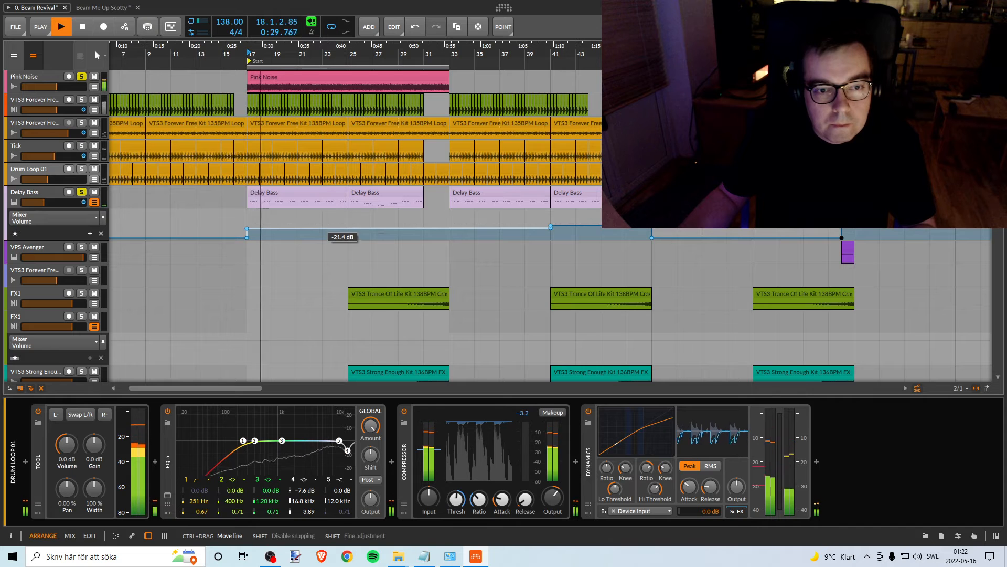
# - Adjust the Delay Bass volume automation line over bars 17 to 41 by ear against Pink Noise, replaying from bar 17
pyautogui.moveTo(342, 229); pyautogui.dragTo(343, 232)
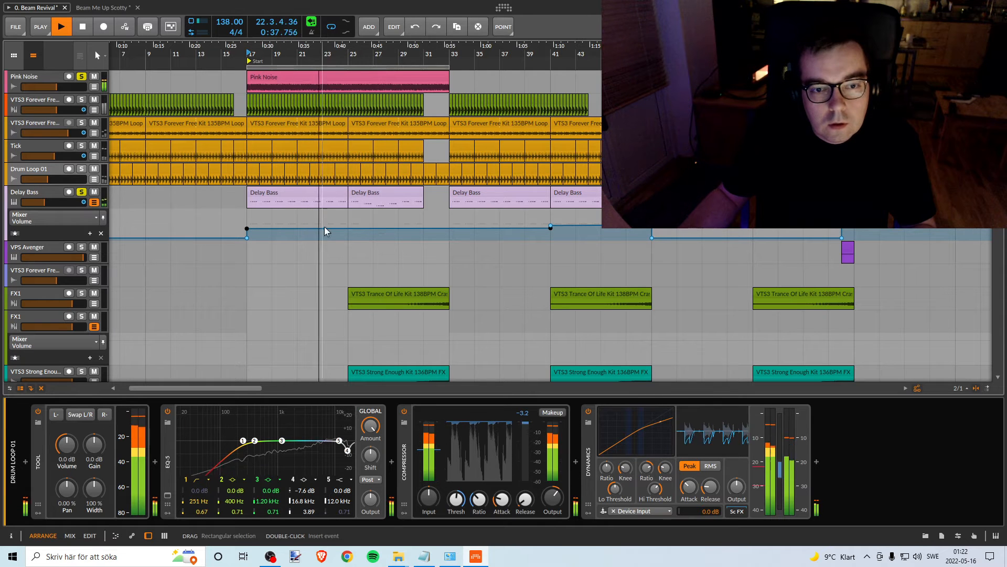
pyautogui.press('space')
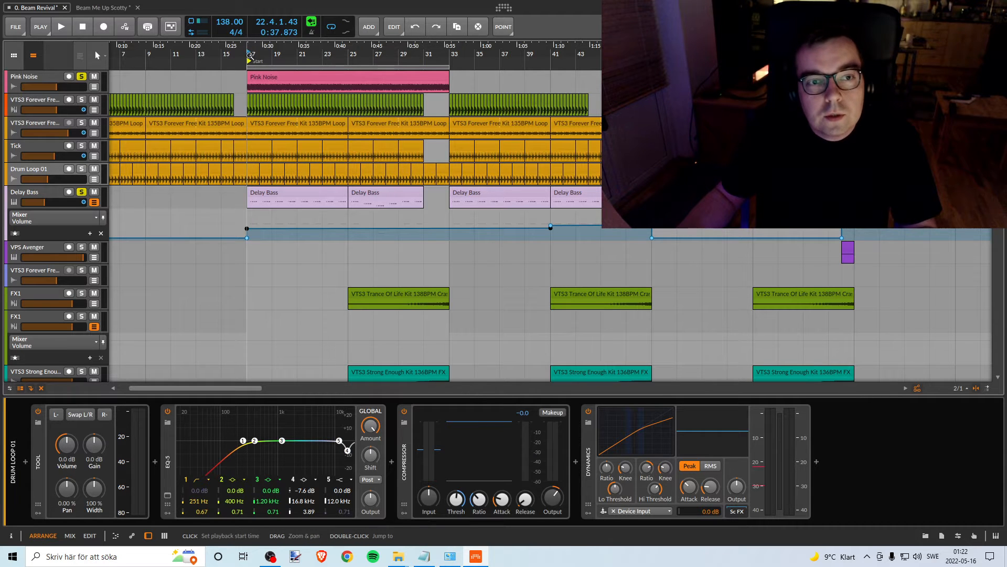
pyautogui.press('space')
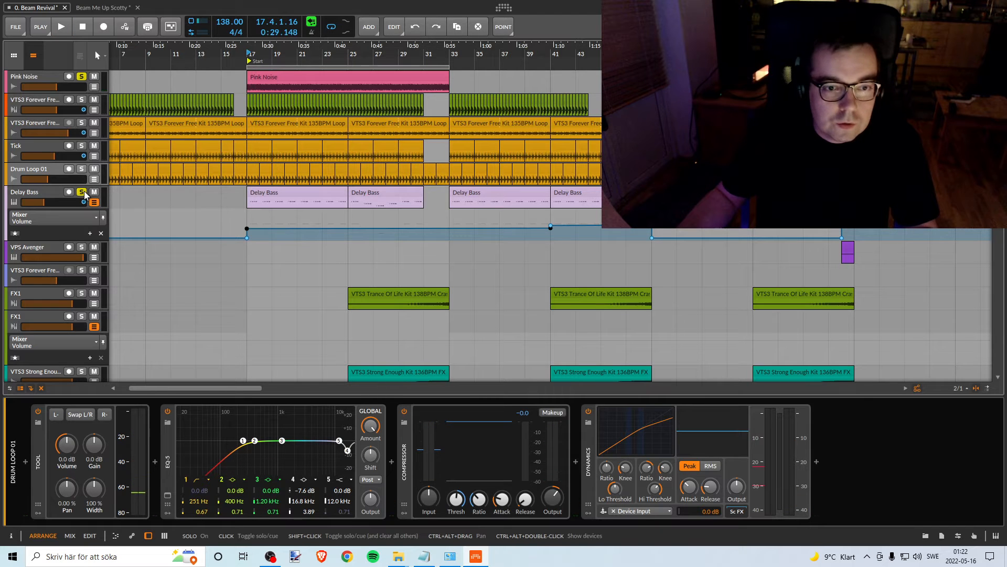
# - Move the loop range to bars 41 to 49 and place an eight-bar Pink Noise clip over the same range
pyautogui.moveTo(601, 47); pyautogui.dragTo(503, 51)
pyautogui.moveTo(305, 66); pyautogui.dragTo(555, 64)
pyautogui.click(449, 53)
pyautogui.press('space')
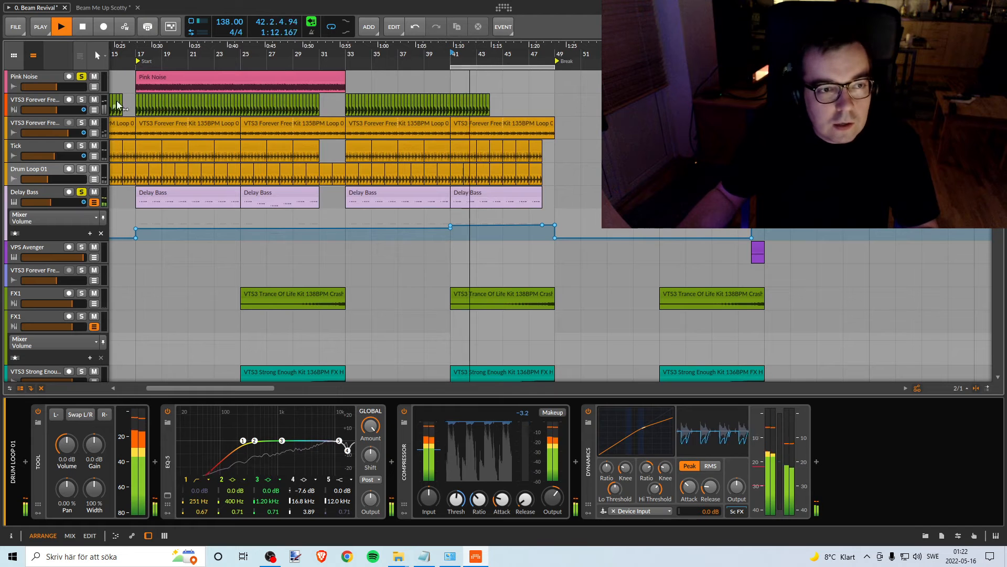
pyautogui.press('space')
pyautogui.moveTo(251, 75); pyautogui.dragTo(572, 78)
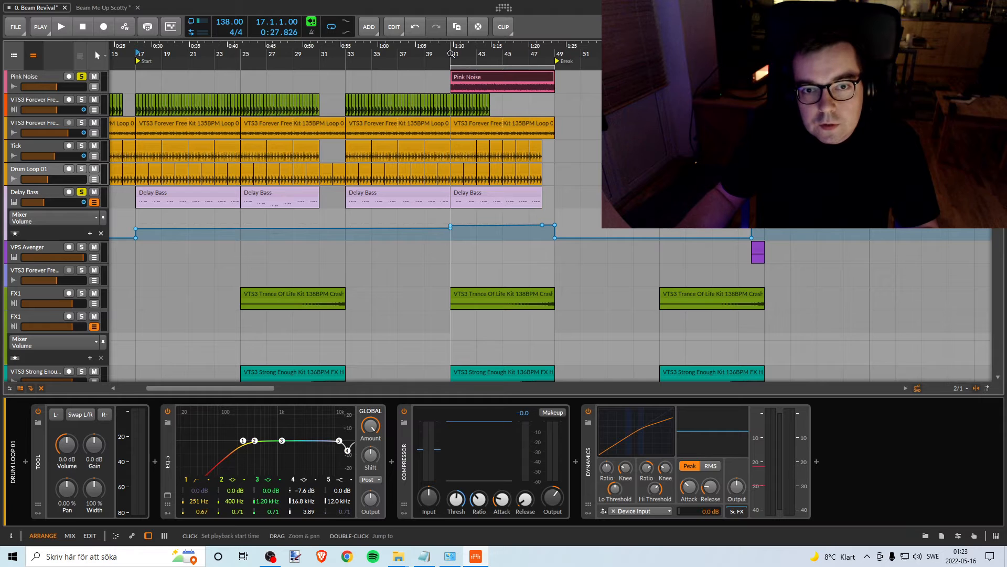
# - Set the Delay Bass volume automation line over bars 41 to 48 to about -17 dB while playing it against Pink Noise
pyautogui.press('space')
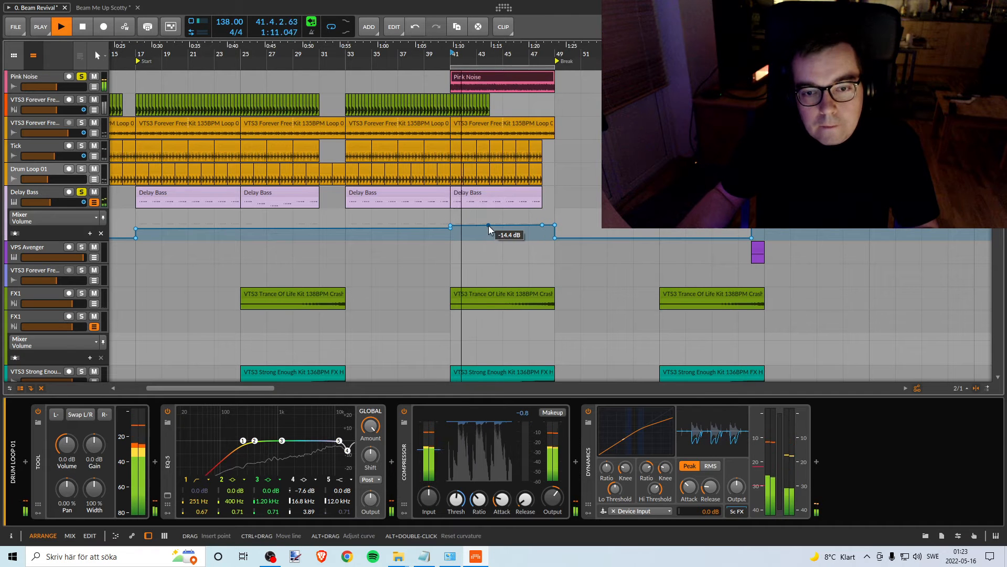
pyautogui.moveTo(489, 229); pyautogui.dragTo(488, 237)
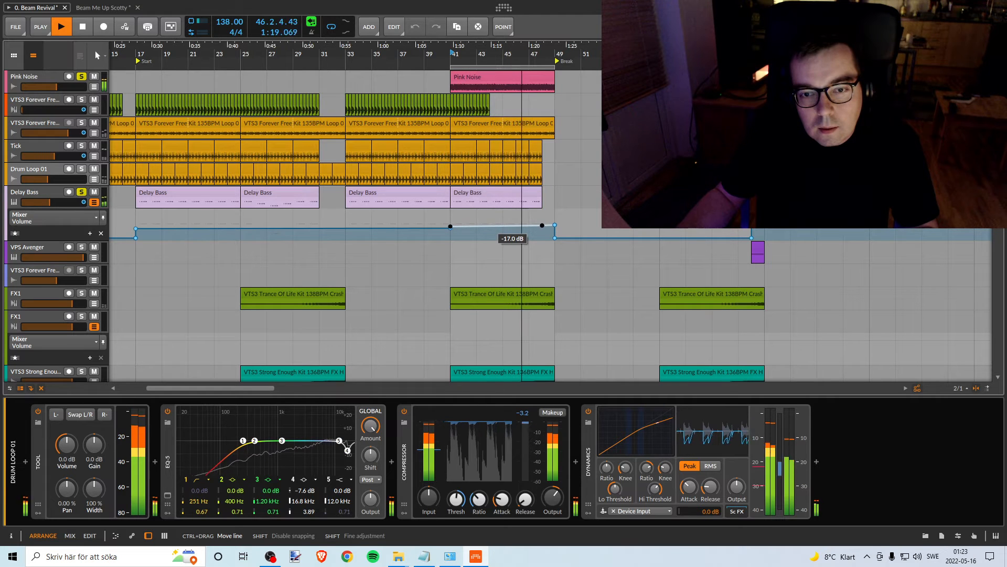
pyautogui.press('space')
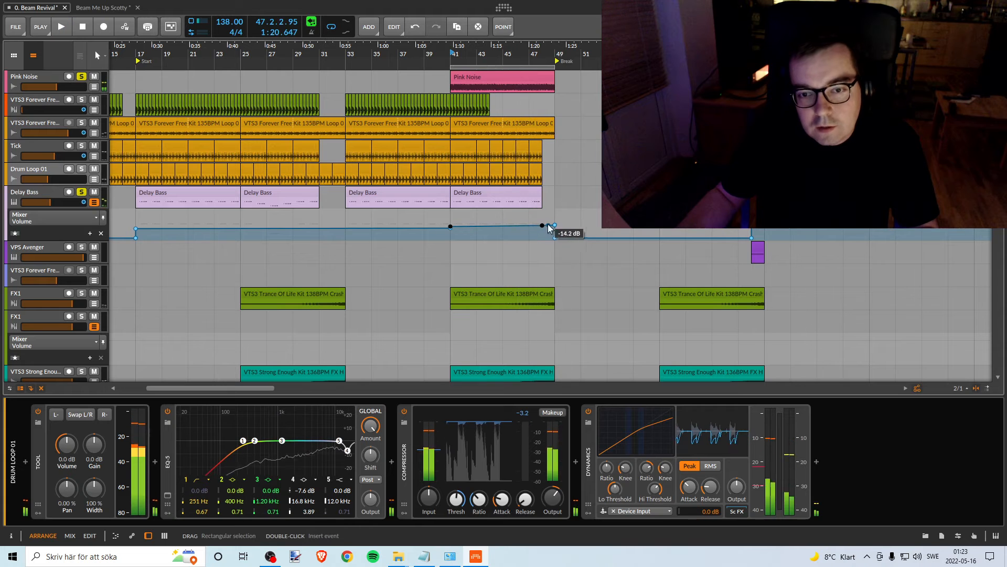
# - Delete the extra Delay Bass volume automation point at bar 48 and play the ramp up to bar 49 against Pink Noise
pyautogui.doubleClick(543, 226)
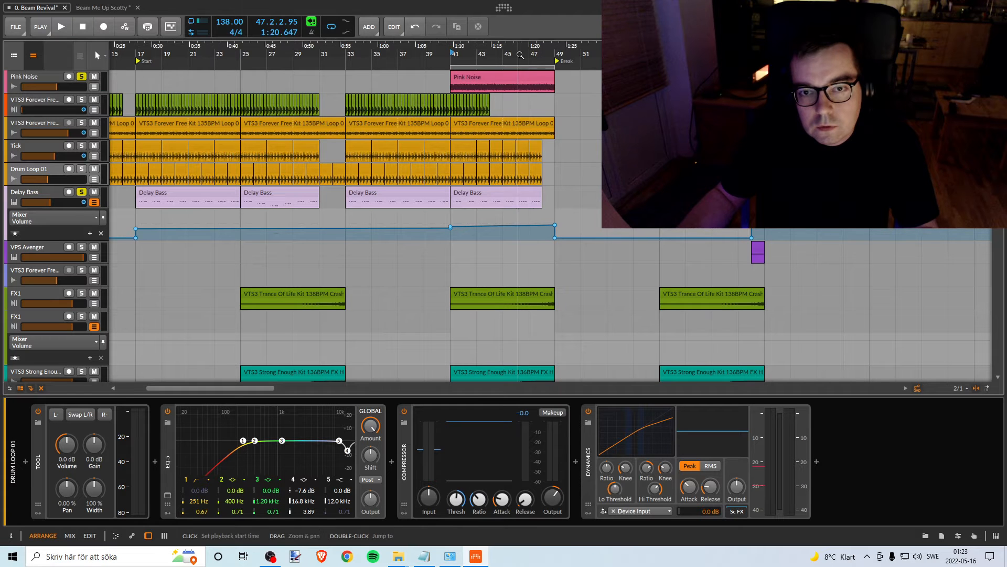
pyautogui.press('space')
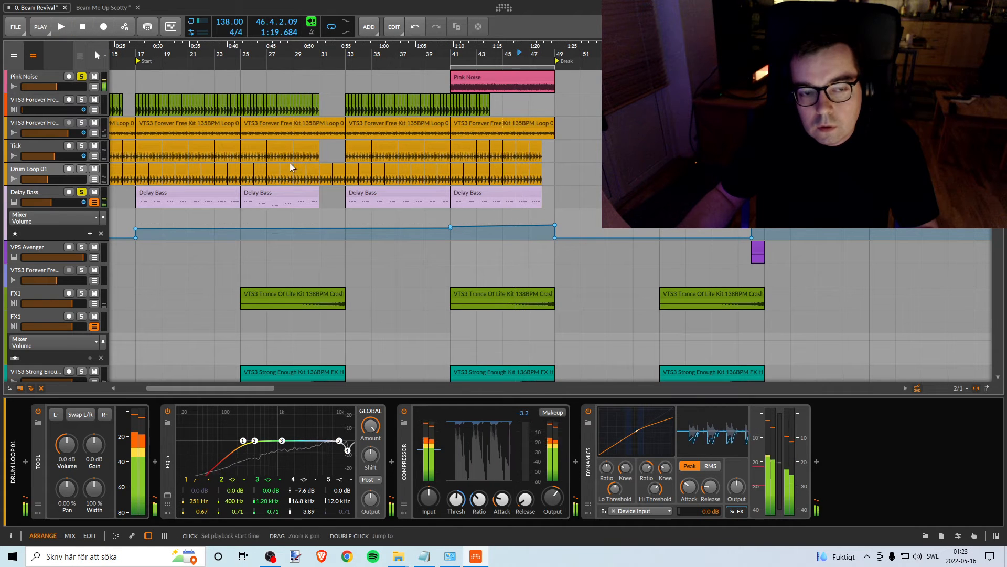
# - Move the Pink Noise clip and the loop range to bars 185 to 193 and play Delay Bass against it, checking its volume automation level
pyautogui.moveTo(554, 53); pyautogui.dragTo(212, 16)
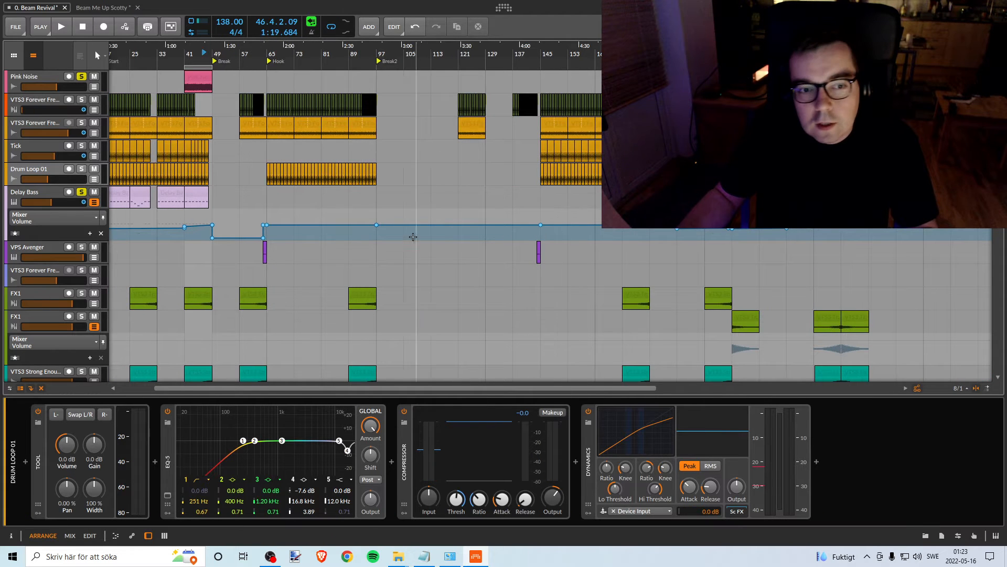
pyautogui.click(206, 79)
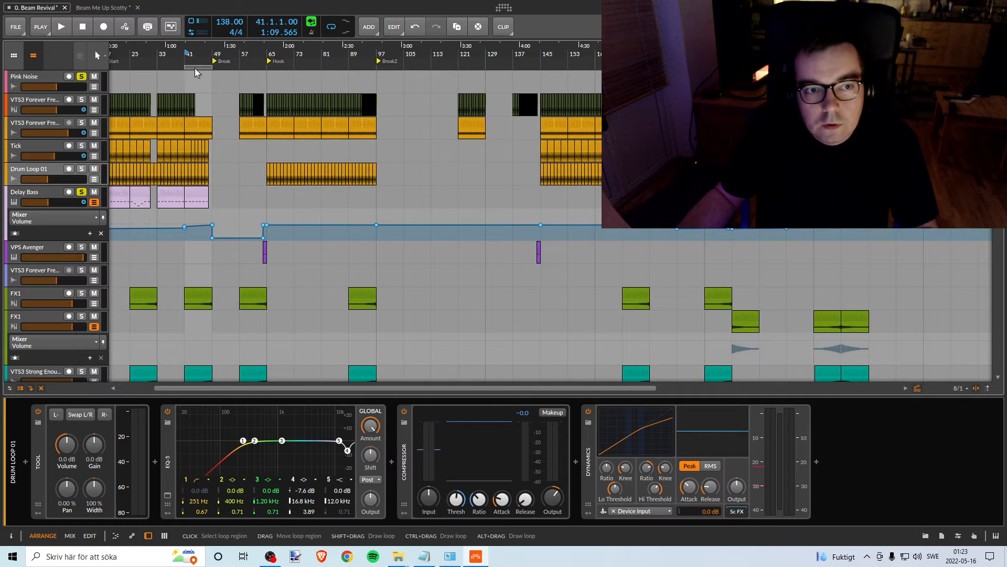
pyautogui.moveTo(195, 68); pyautogui.dragTo(547, 72)
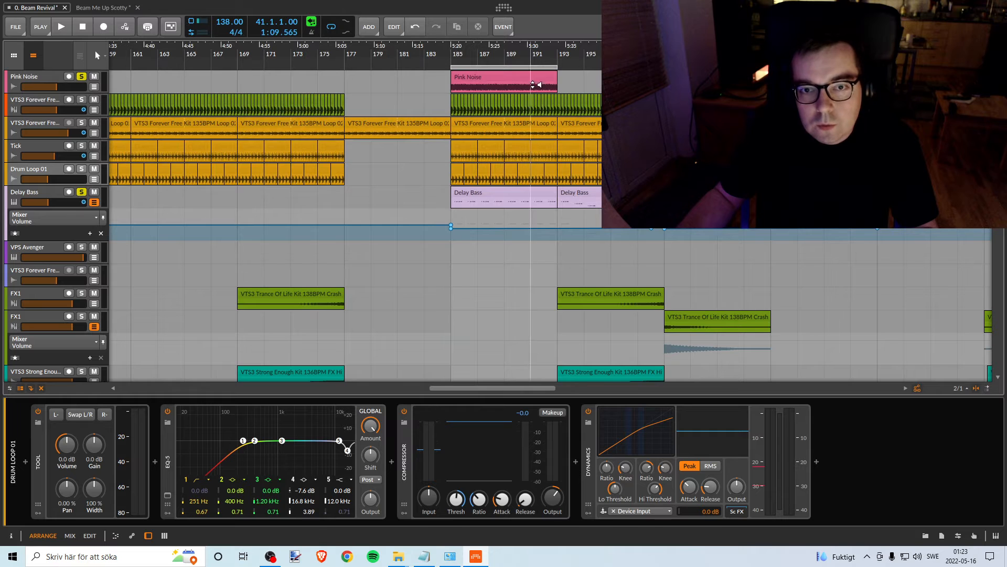
pyautogui.moveTo(550, 58); pyautogui.dragTo(488, 57)
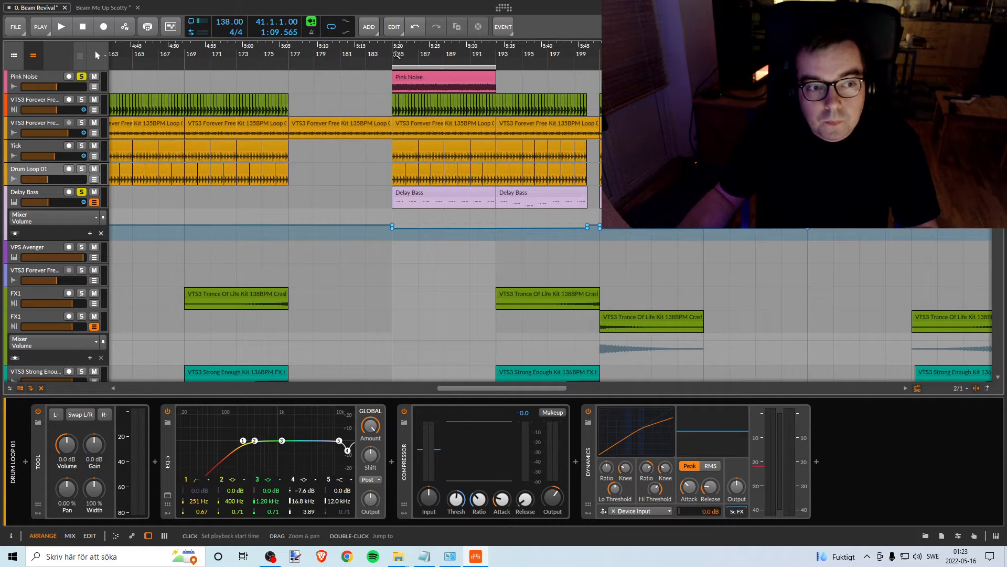
pyautogui.press('space')
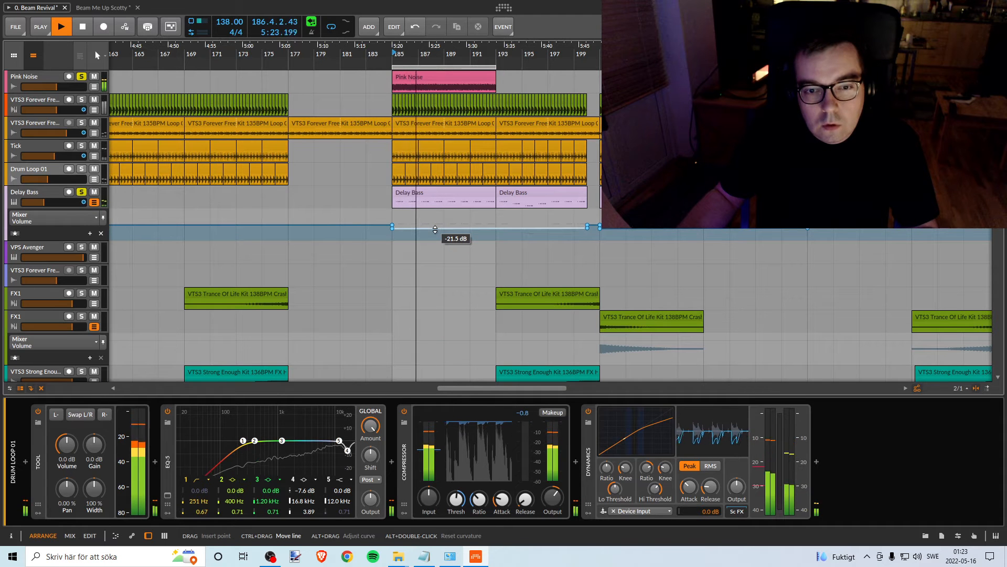
pyautogui.press('space')
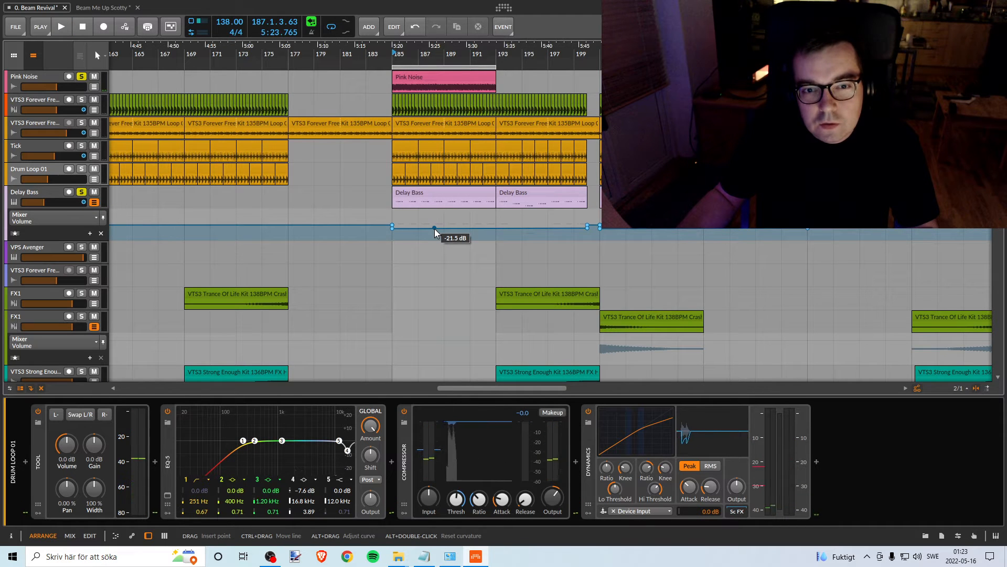
# - Move the loop range and the Pink Noise clip to bars 193 to 201 and play Delay Bass against it
pyautogui.moveTo(357, 53); pyautogui.dragTo(588, 53)
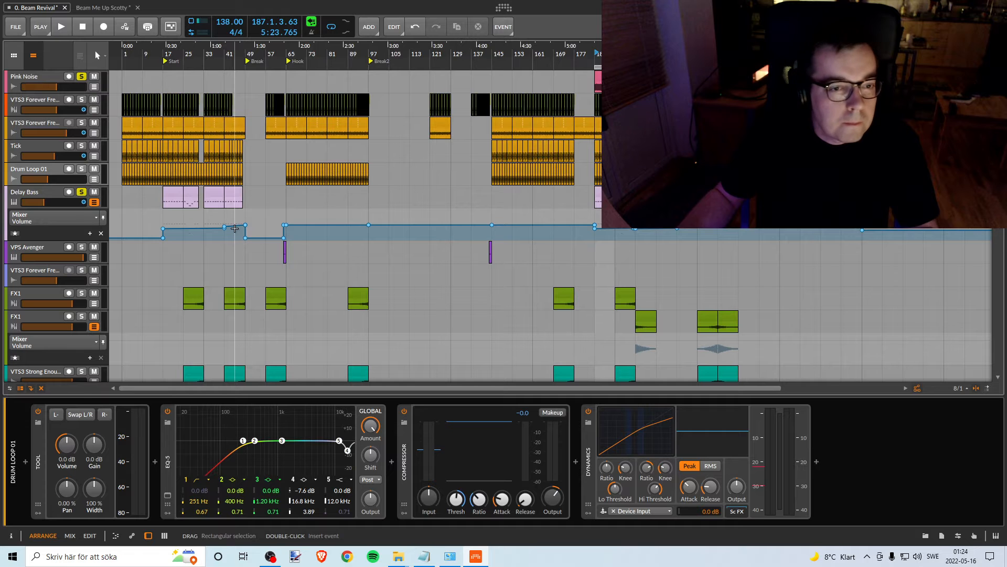
pyautogui.moveTo(618, 51); pyautogui.dragTo(493, 58)
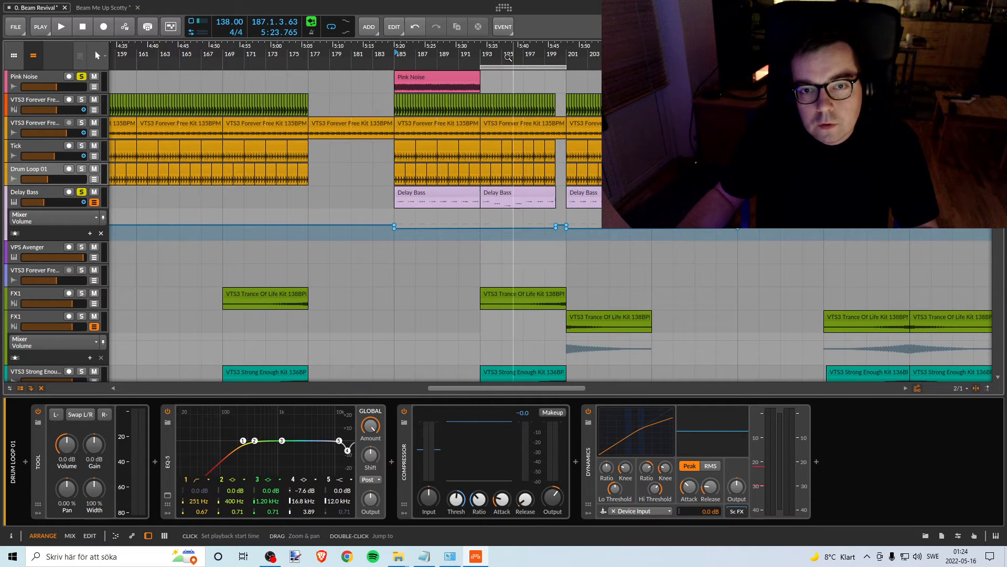
pyautogui.press('space')
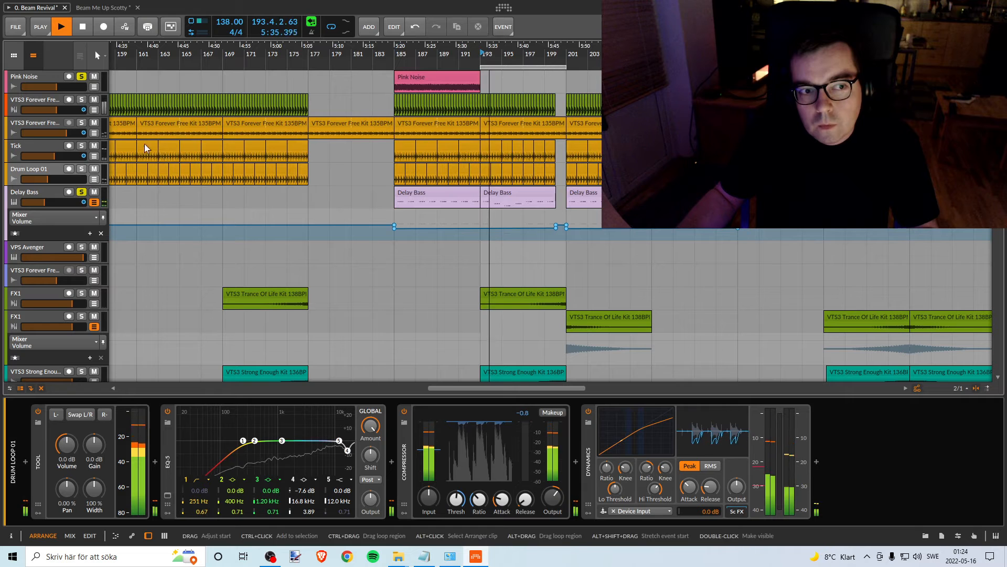
pyautogui.moveTo(450, 77); pyautogui.dragTo(535, 74)
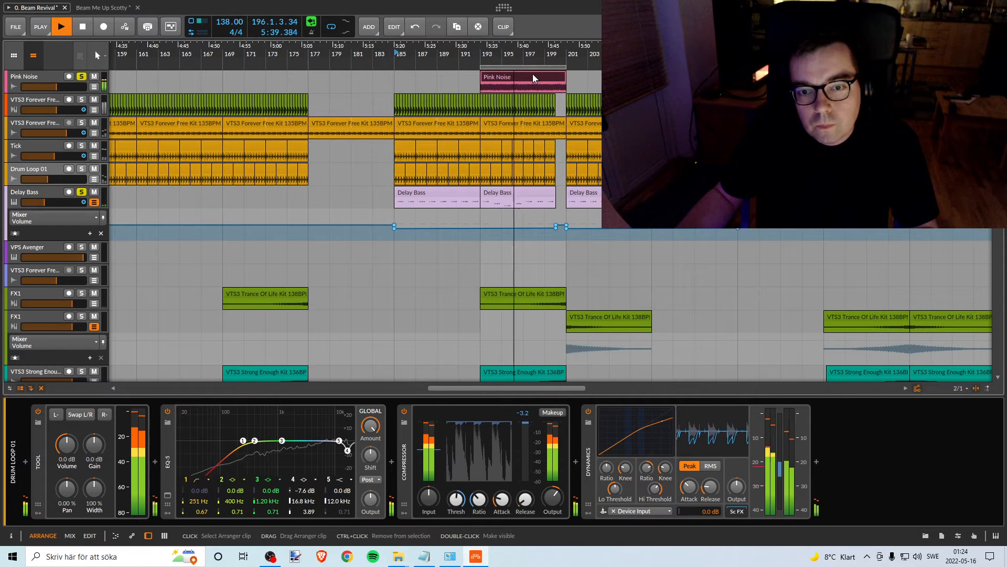
pyautogui.press('space')
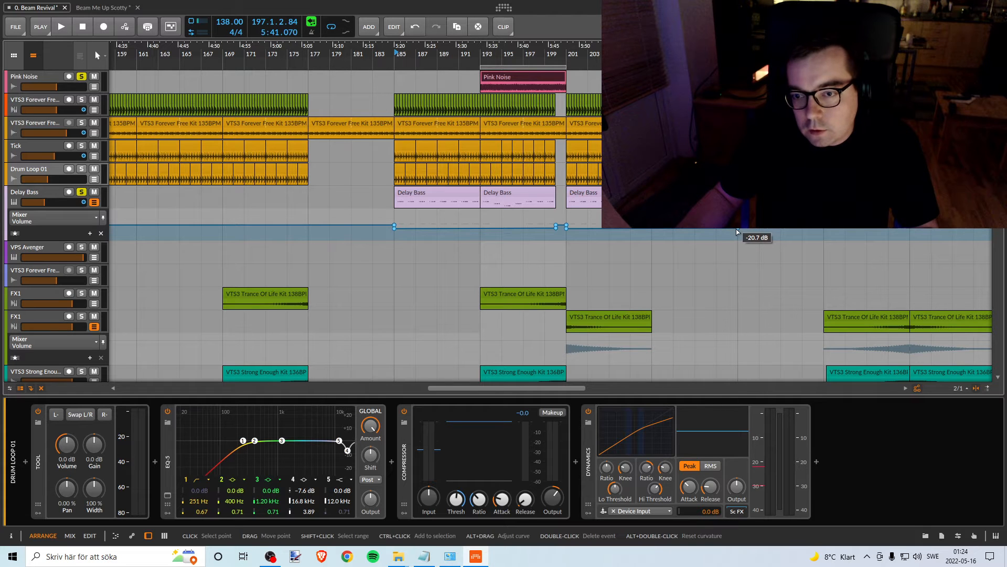
# - Shift the Pink Noise clip and loop range to start at bar 201, play Delay Bass against it, and turn off Delay Bass's solo
pyautogui.moveTo(543, 77); pyautogui.dragTo(628, 78)
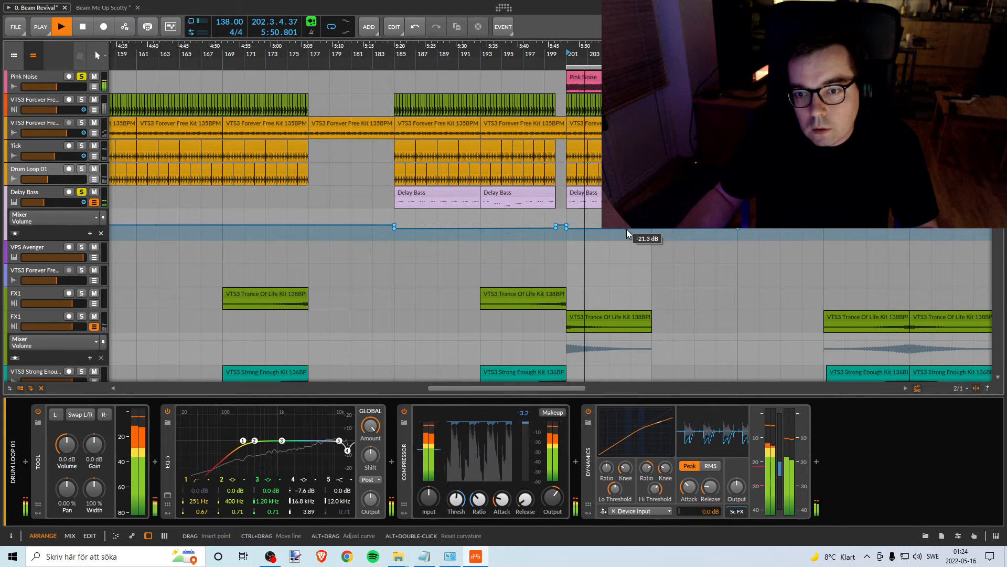
pyautogui.press('space')
pyautogui.click(85, 194)
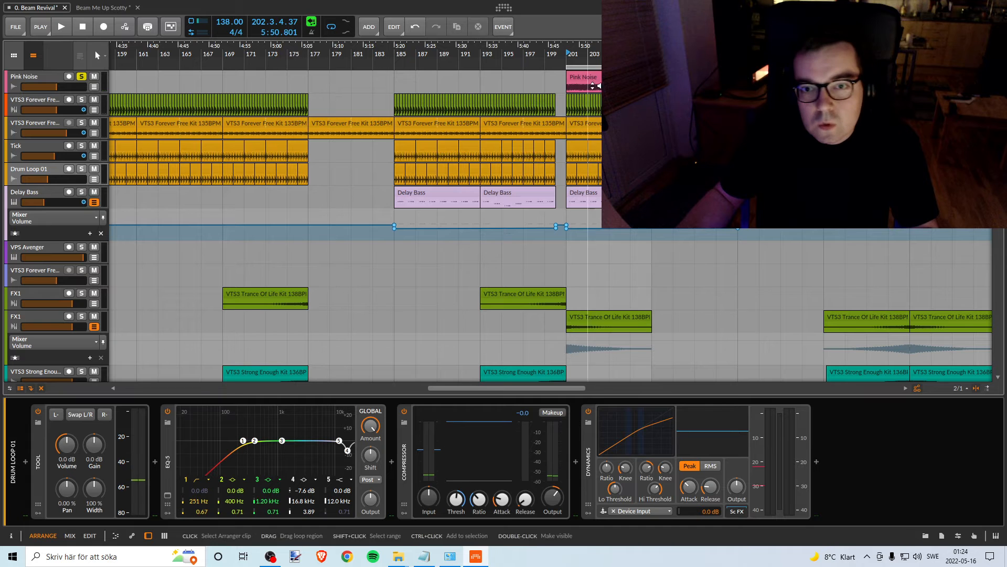
# - Recolor the Delay Bass track orange to match the drum tracks
pyautogui.moveTo(585, 52); pyautogui.dragTo(650, 30)
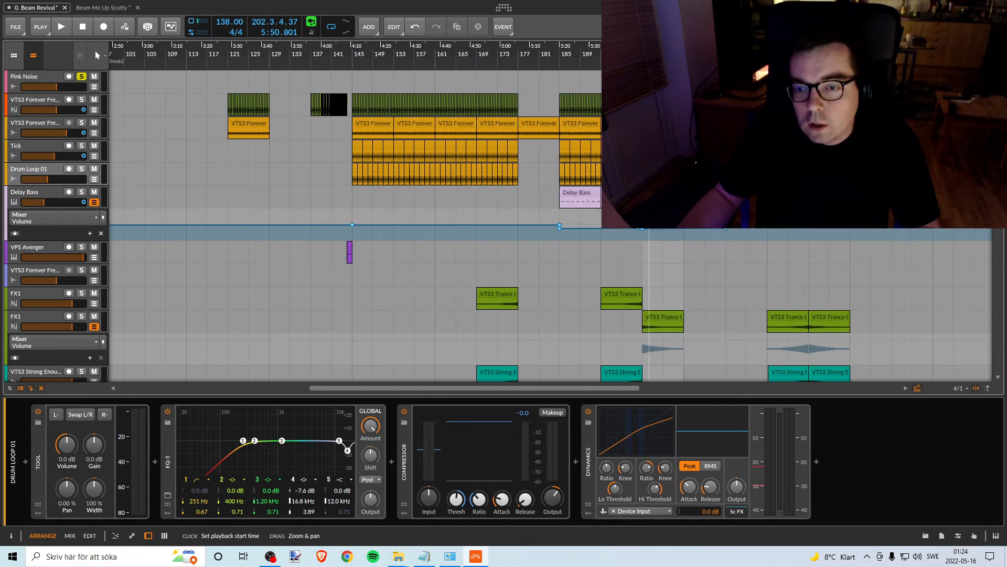
pyautogui.moveTo(729, 196); pyautogui.dragTo(96, 199)
pyautogui.moveTo(95, 199); pyautogui.dragTo(94, 200)
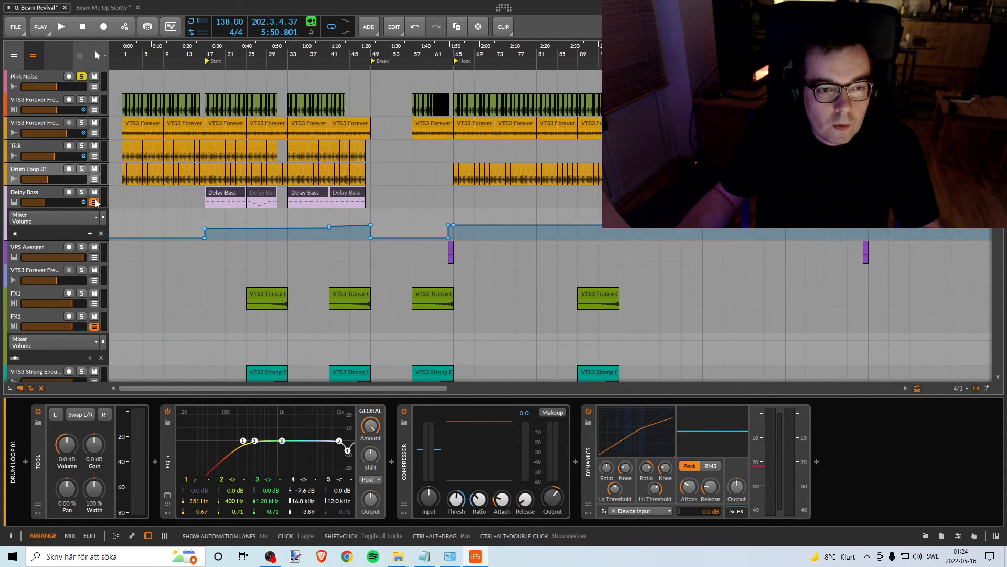
pyautogui.click(40, 196)
pyautogui.rightClick(40, 197)
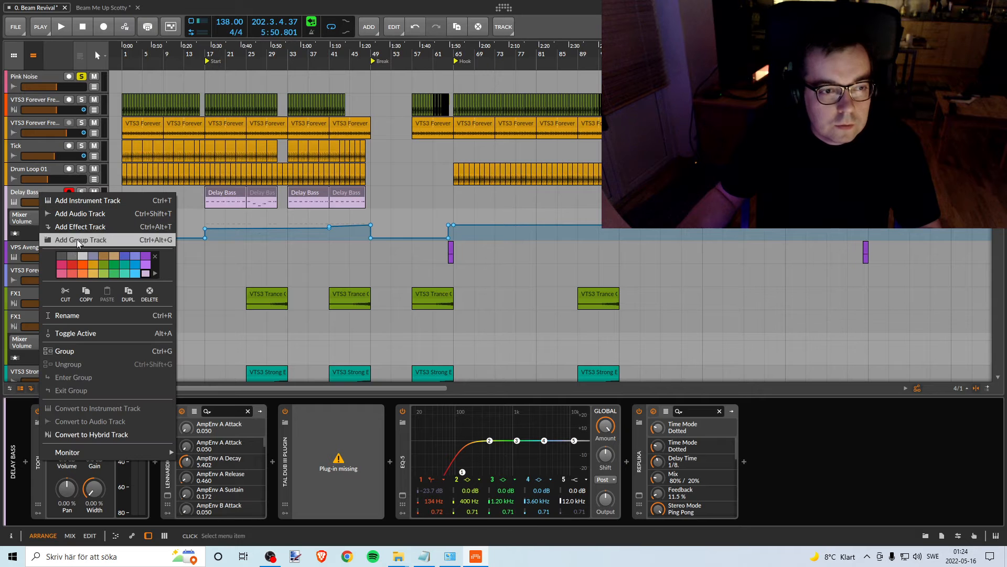
pyautogui.click(389, 50)
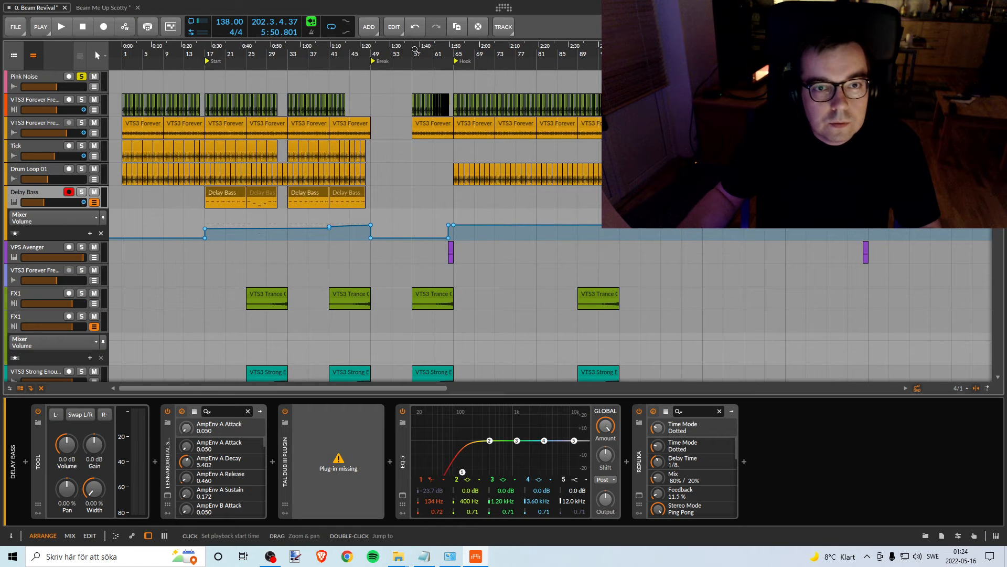
# - Move the Pink Noise clip and the loop range back to bars 25 to 33
pyautogui.moveTo(390, 50); pyautogui.dragTo(390, 49)
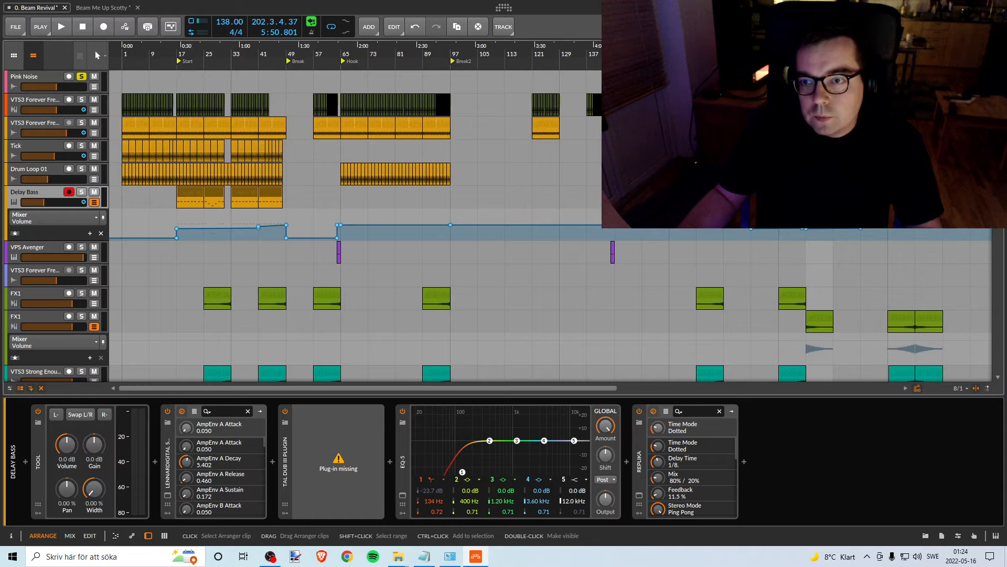
pyautogui.moveTo(818, 79); pyautogui.dragTo(215, 80)
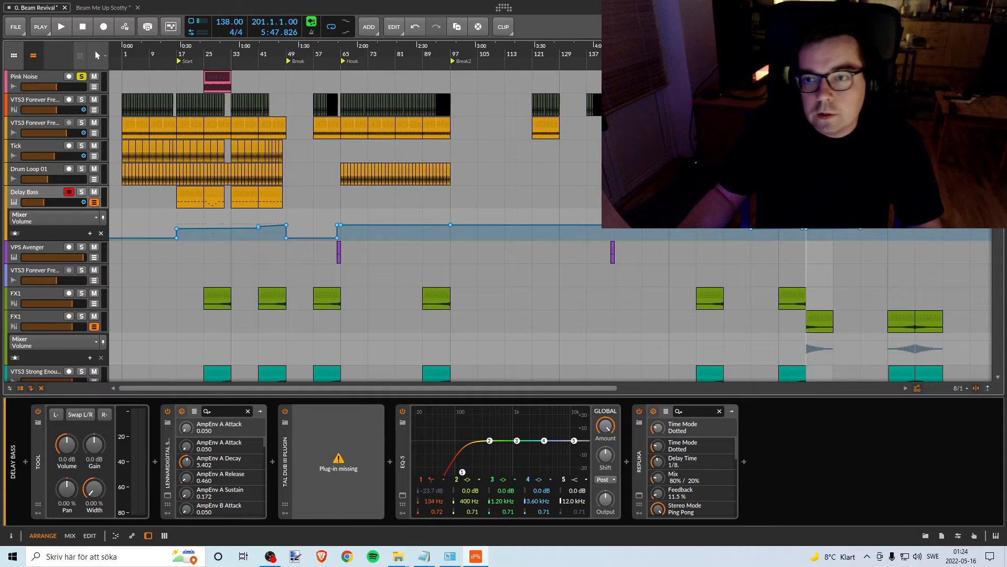
pyautogui.moveTo(818, 66); pyautogui.dragTo(290, 74)
# - Solo the VTS3 Ants Kit track containing VTS3 For You Kit 133BPM Loop 01, play it from bar 17, and override its automated volume
pyautogui.scroll(-4, 433, 201)
pyautogui.scroll(3, 367, 217)
pyautogui.scroll(-15, 329, 219)
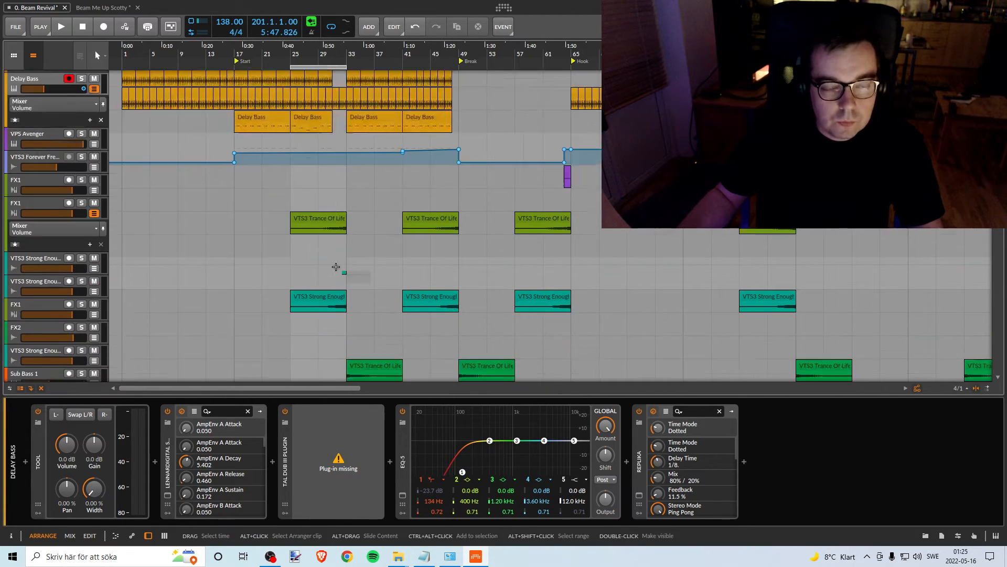
pyautogui.scroll(-6, 336, 261)
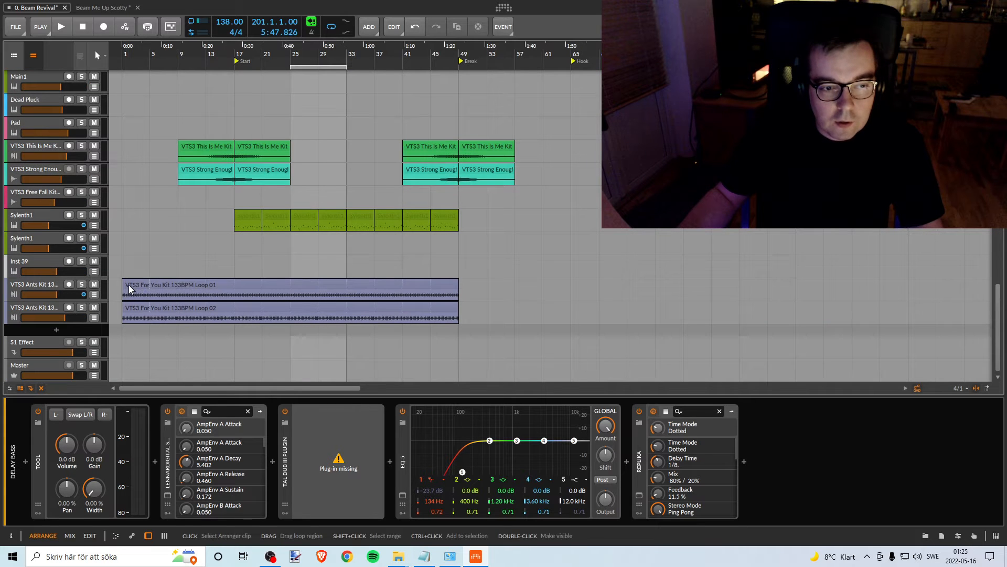
pyautogui.click(81, 284)
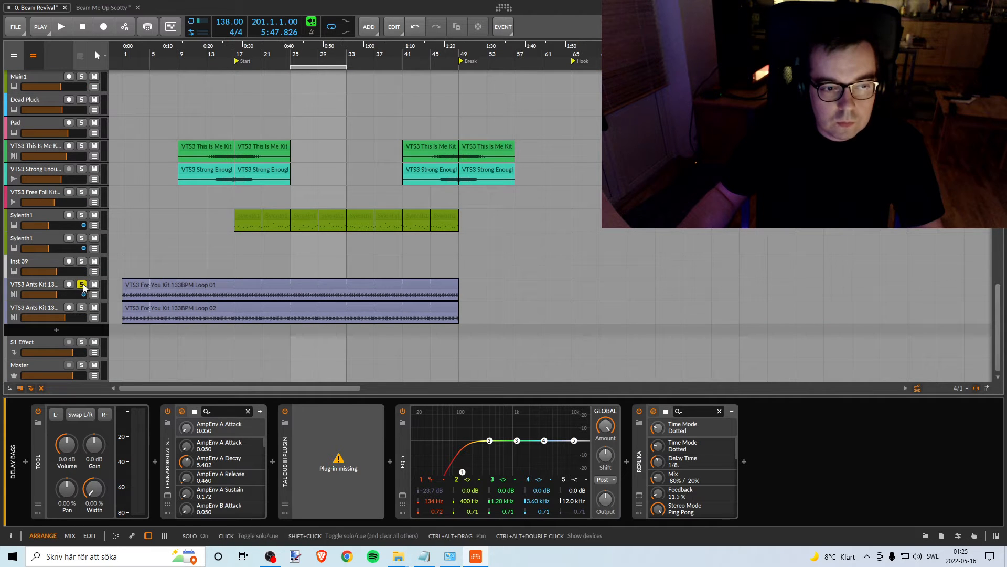
pyautogui.press('space')
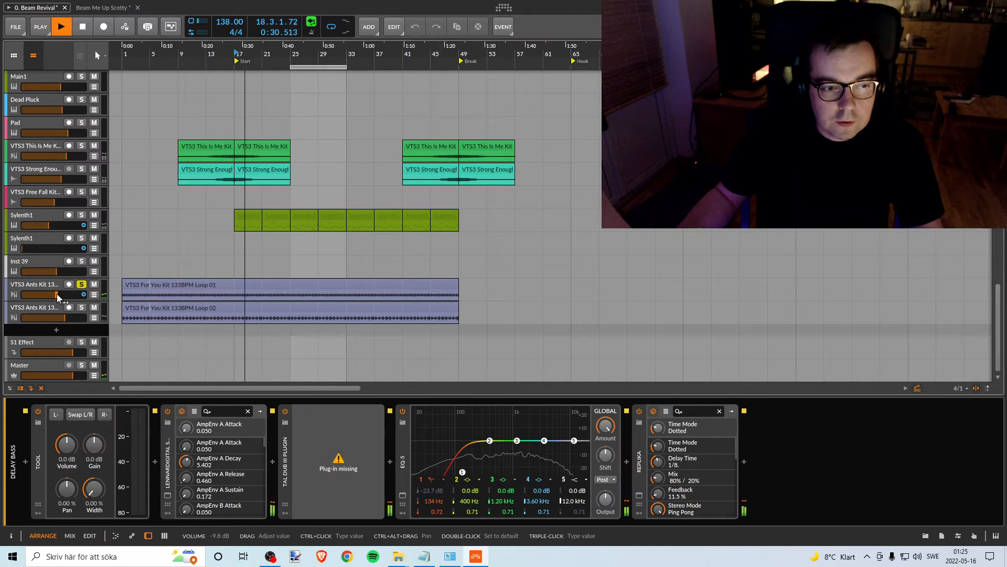
pyautogui.click(57, 295)
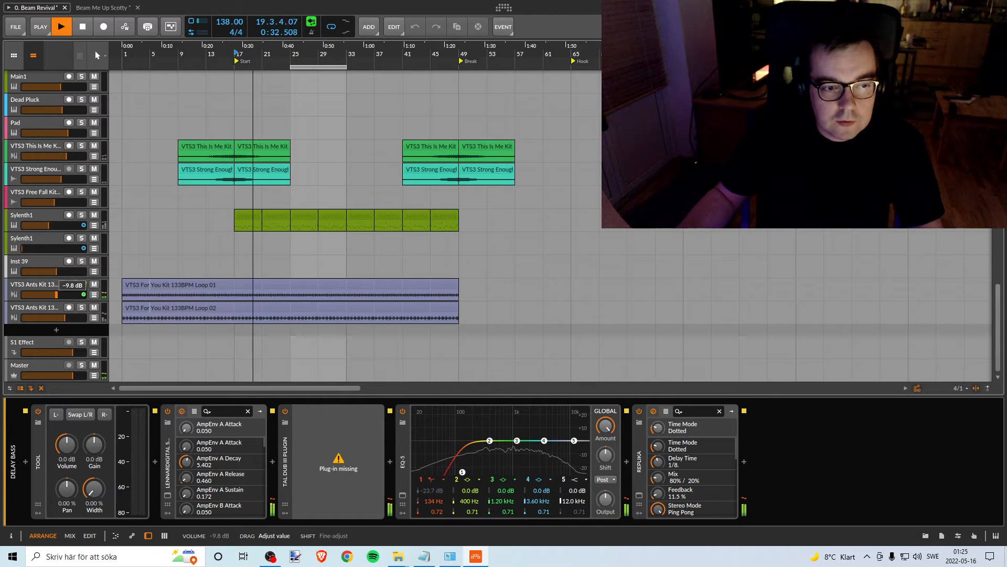
# - Stop playback and move the Pink Noise clip and the loop range to bars 17 to 25
pyautogui.scroll(15, 293, 209)
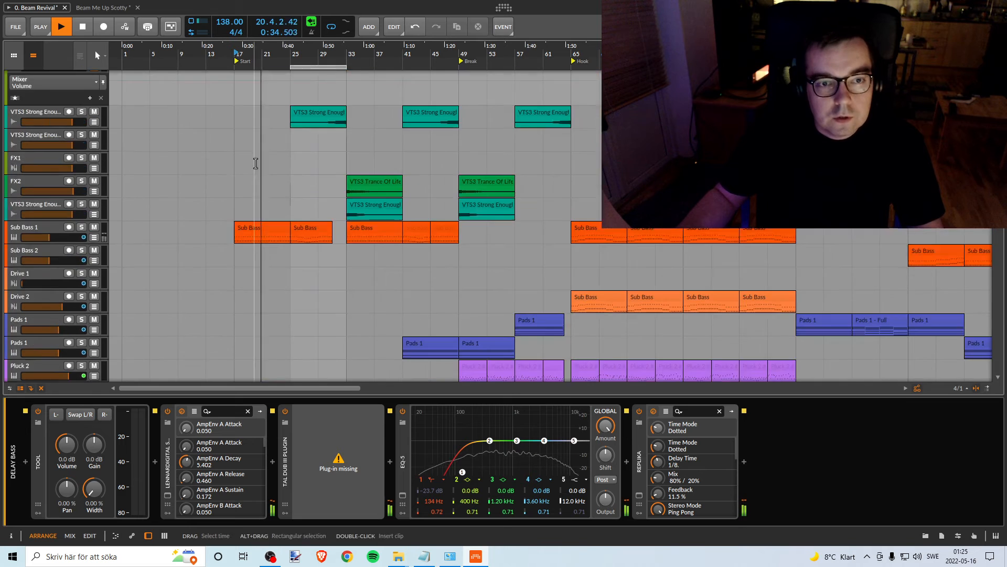
pyautogui.press('space')
pyautogui.moveTo(303, 78); pyautogui.dragTo(246, 69)
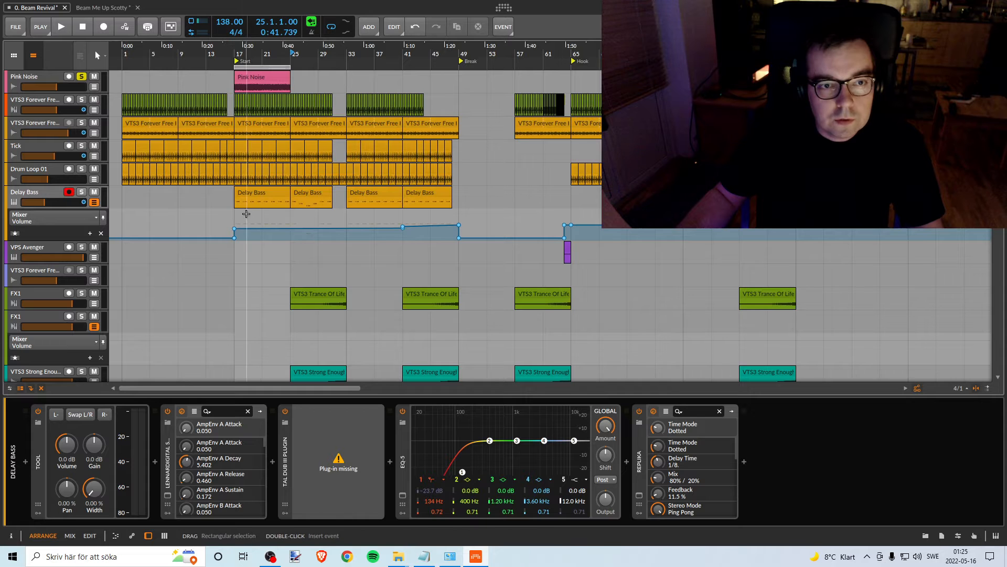
# - Play the soloed VTS3 Ants Kit loop from bar 17 against Pink Noise to judge its level
pyautogui.scroll(-15, 254, 263)
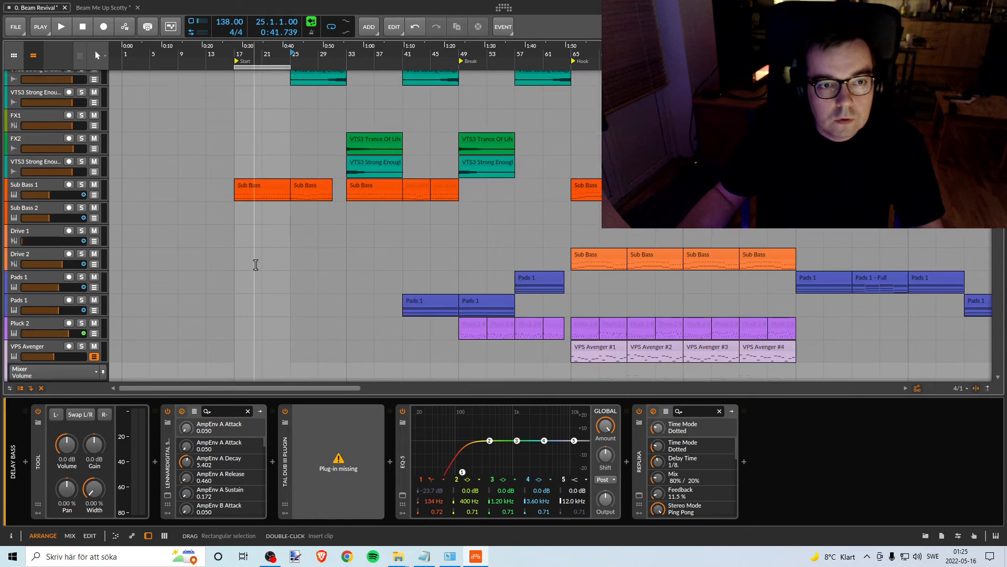
pyautogui.scroll(-5, 264, 220)
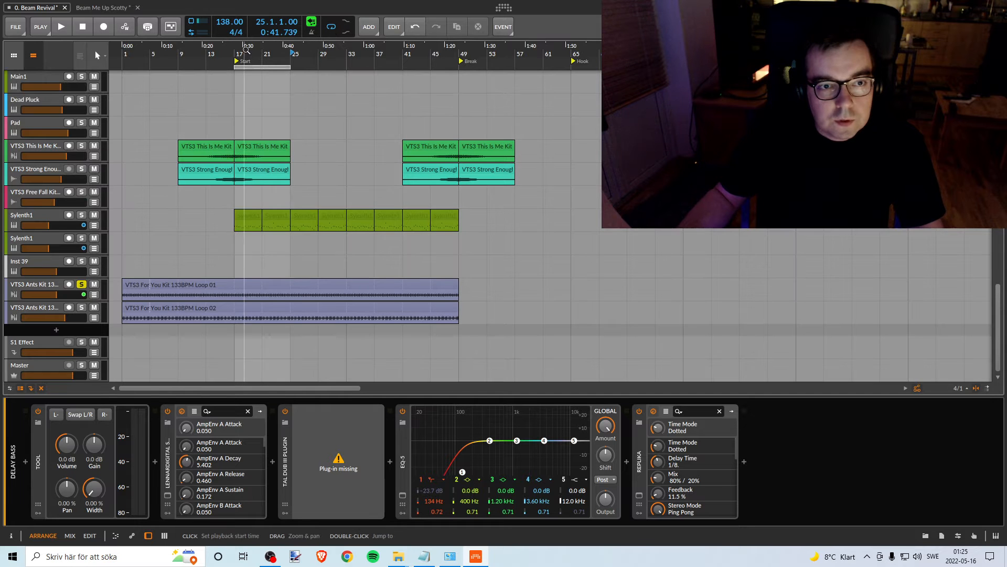
pyautogui.scroll(15, 216, 191)
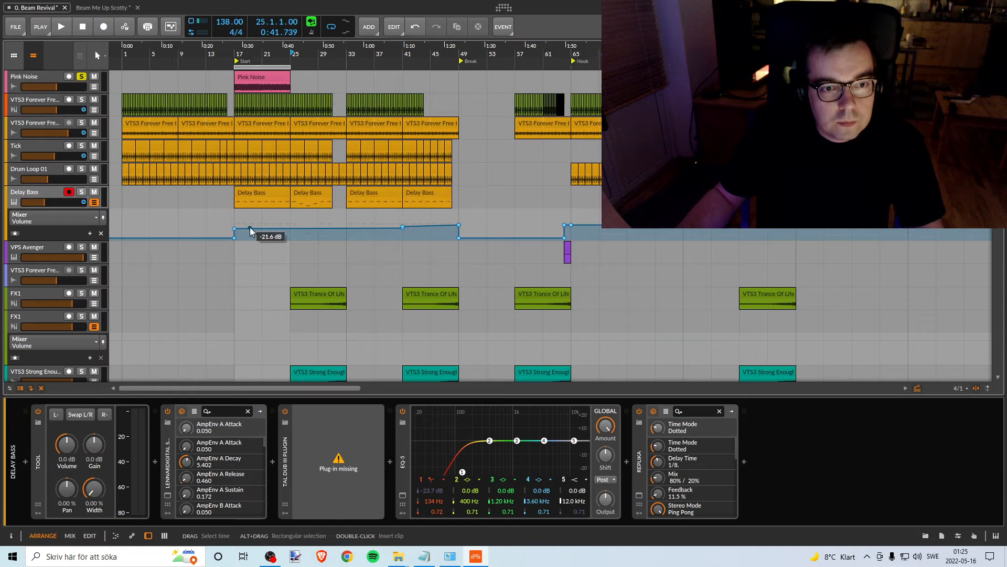
pyautogui.scroll(-6, 244, 226)
pyautogui.scroll(-8, 244, 226)
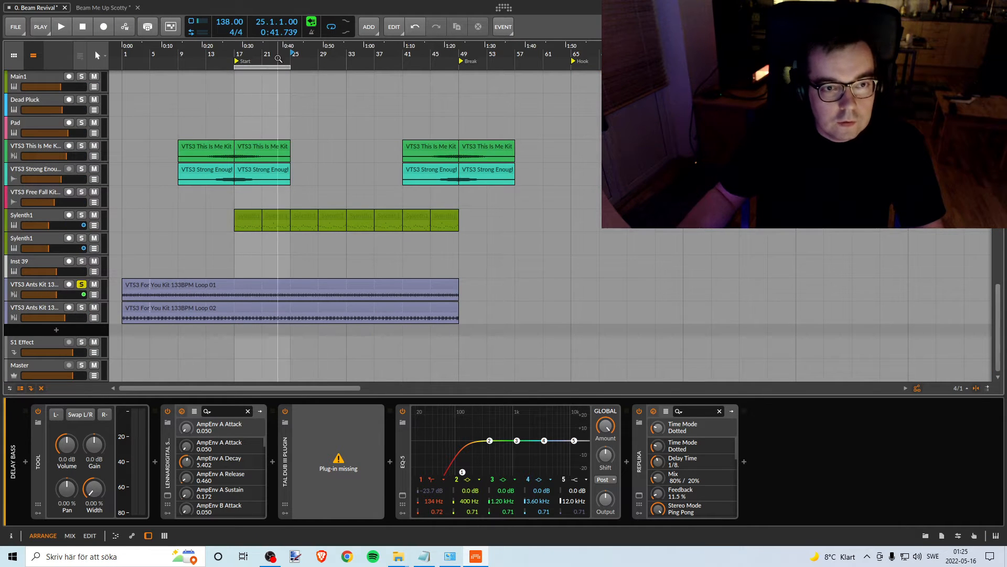
pyautogui.click(237, 52)
pyautogui.press('space')
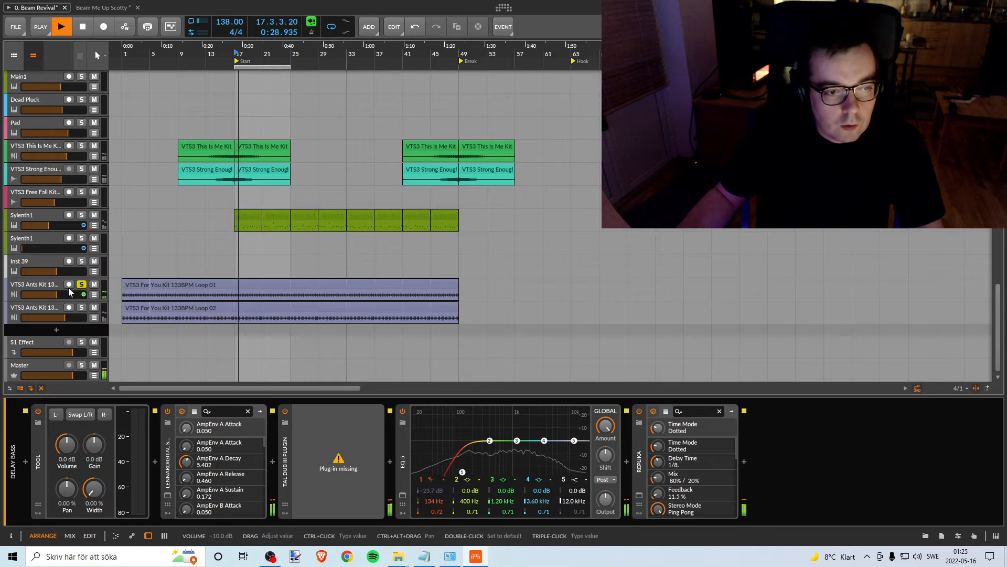
pyautogui.press('space')
# - Pull the soloed VTS3 Ants Kit track's volume fully down to silence and restart playback from bar 17
pyautogui.moveTo(56, 294)
pyautogui.moveTo(55, 294); pyautogui.dragTo(22, 294)
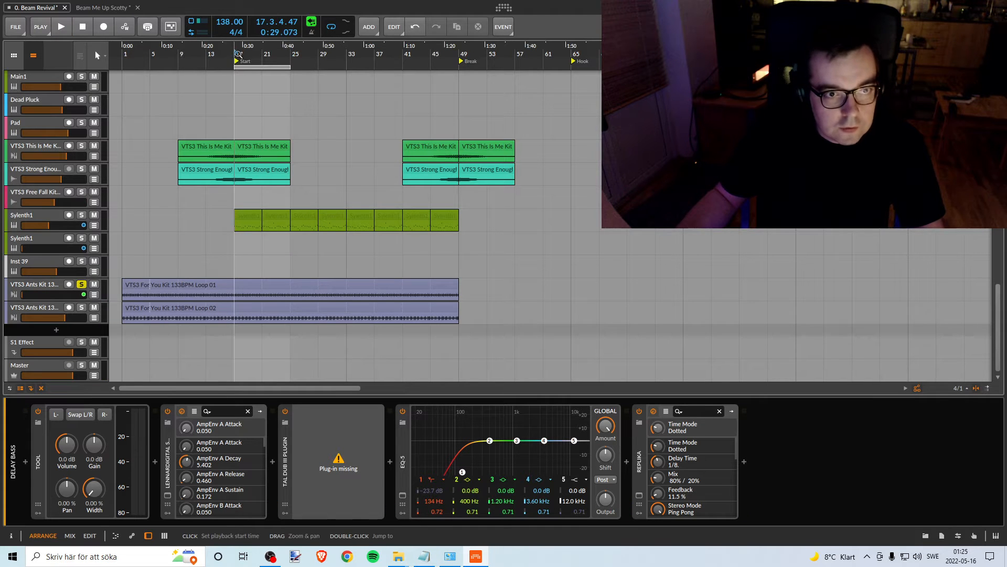
pyautogui.press('space')
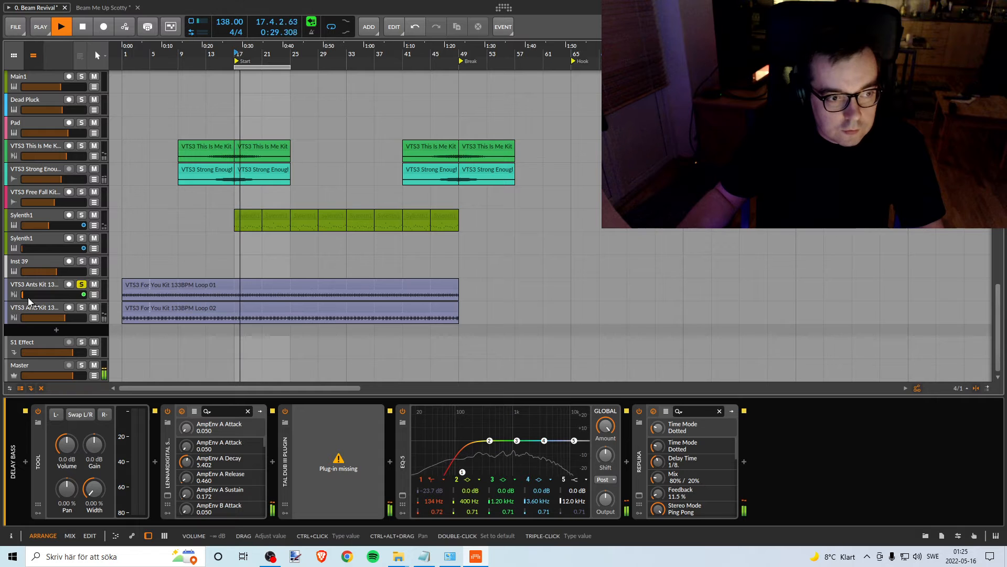
# - Stop playback to inspect the VTS3 For You Kit 133BPM Loop 01 track's volume automation before bar 17, and unsolo the track
pyautogui.click(94, 295)
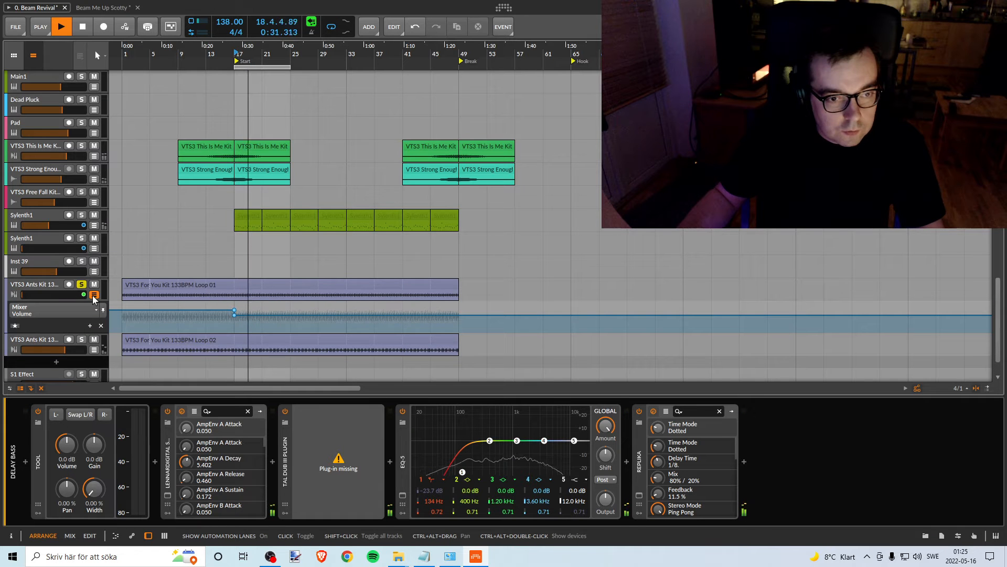
pyautogui.press('space')
pyautogui.click(201, 312)
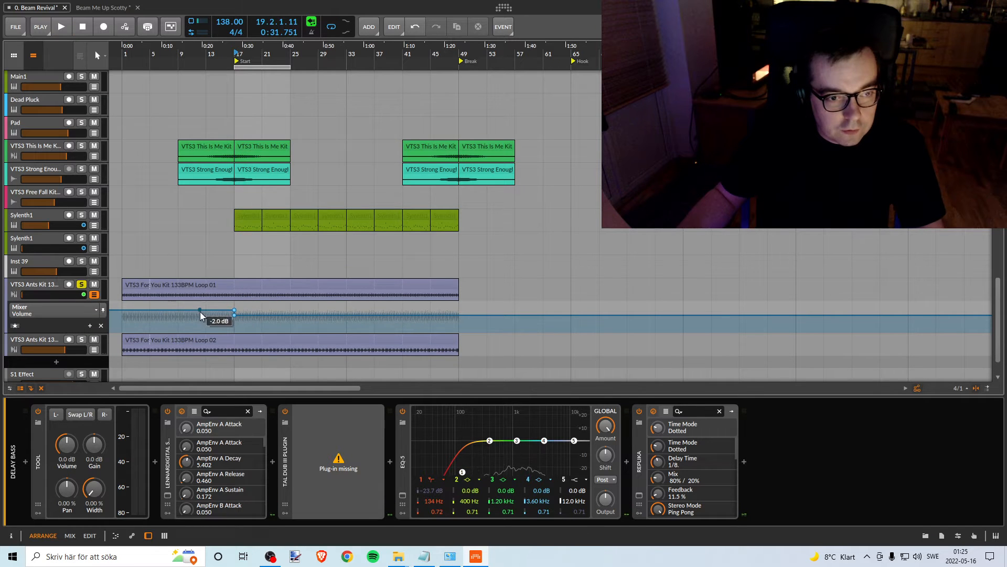
pyautogui.click(94, 294)
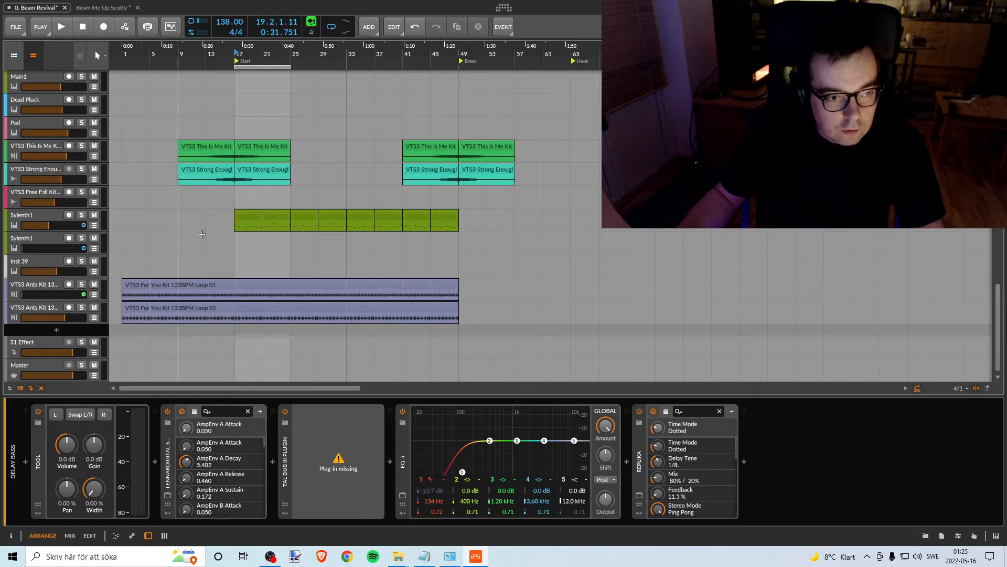
# - Set the loop range to bars 1 to 17 and place the Pink Noise clip across the same bars
pyautogui.moveTo(249, 67)
pyautogui.mouseDown()
pyautogui.moveTo(136, 68)
pyautogui.moveTo(234, 67)
pyautogui.mouseUp()
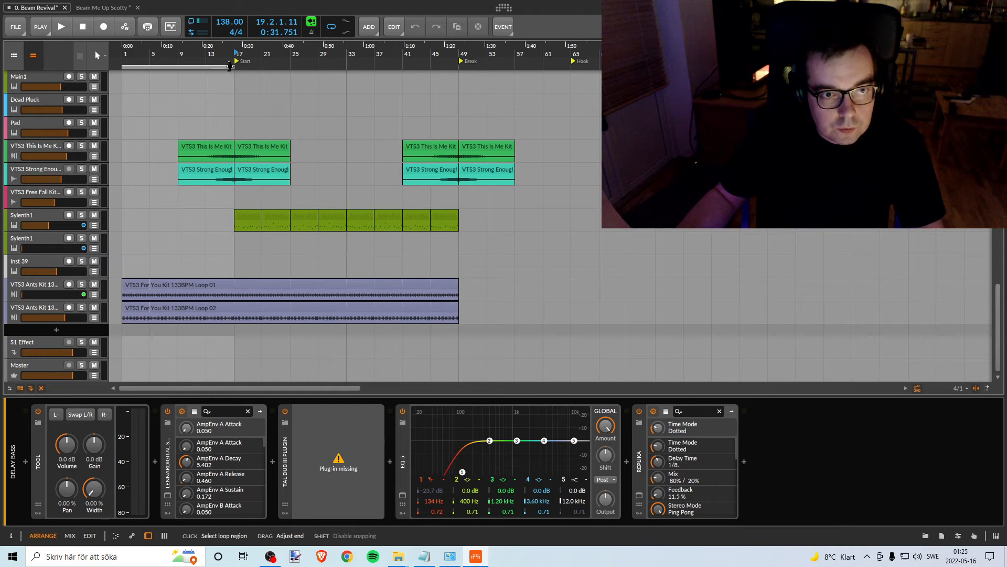
pyautogui.scroll(4, 173, 185)
pyautogui.scroll(10, 174, 185)
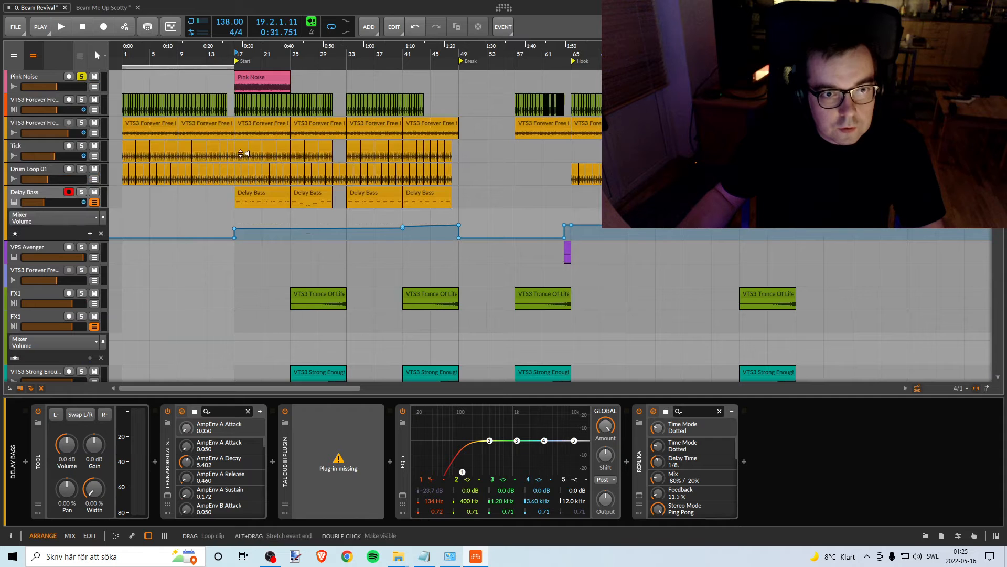
pyautogui.moveTo(262, 75); pyautogui.dragTo(234, 79)
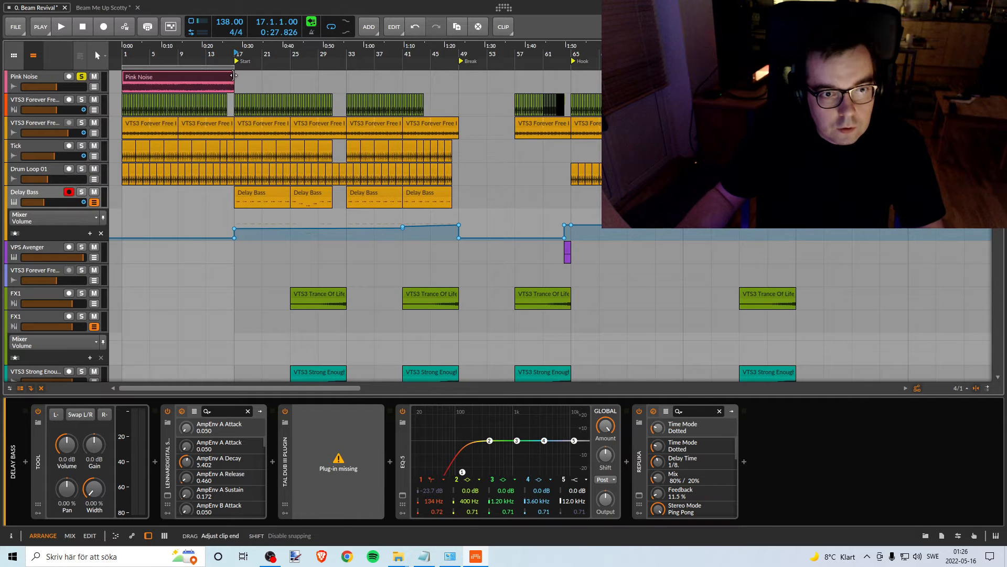
# - Show the volume automation of the VTS3 For You Kit 133BPM Loop 01 track, select the track, and play briefly from bar 1
pyautogui.scroll(-10, 171, 168)
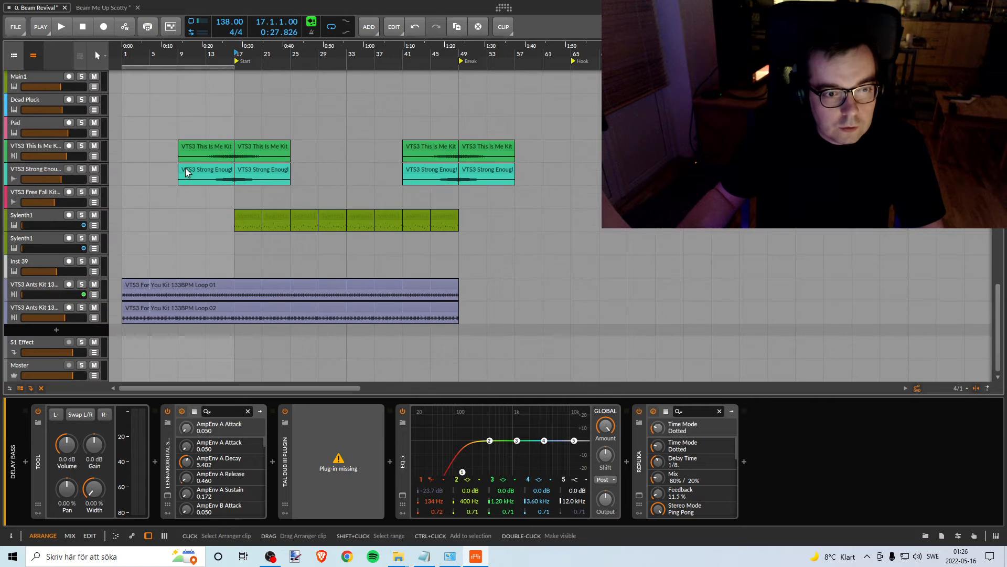
pyautogui.click(94, 318)
pyautogui.click(94, 318)
pyautogui.click(94, 294)
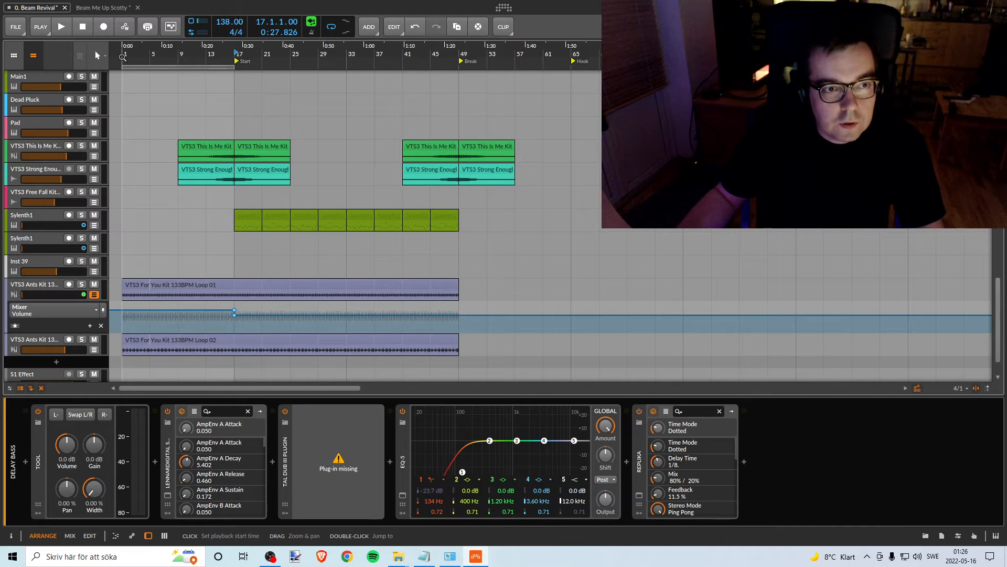
pyautogui.click(122, 51)
pyautogui.press('space')
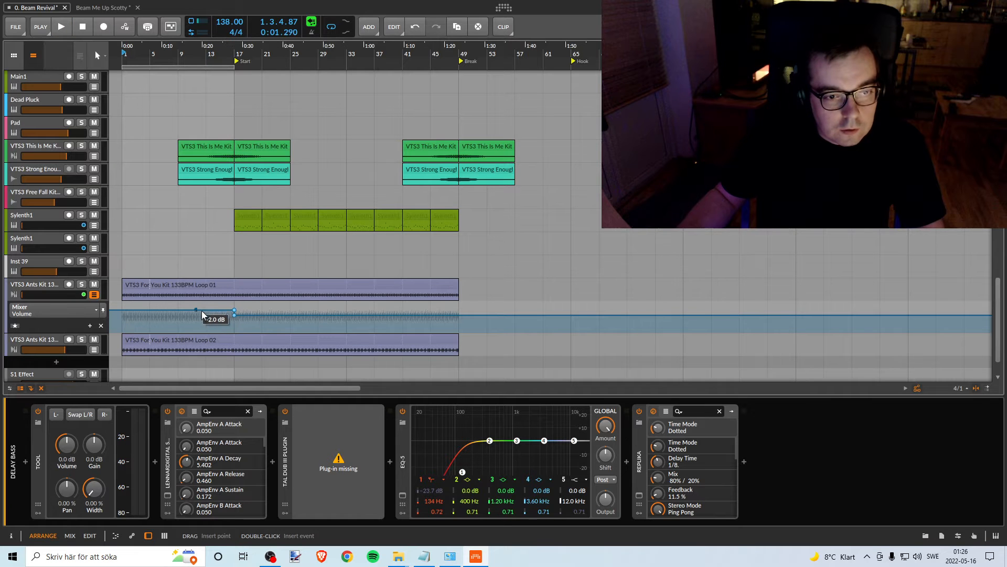
pyautogui.click(57, 286)
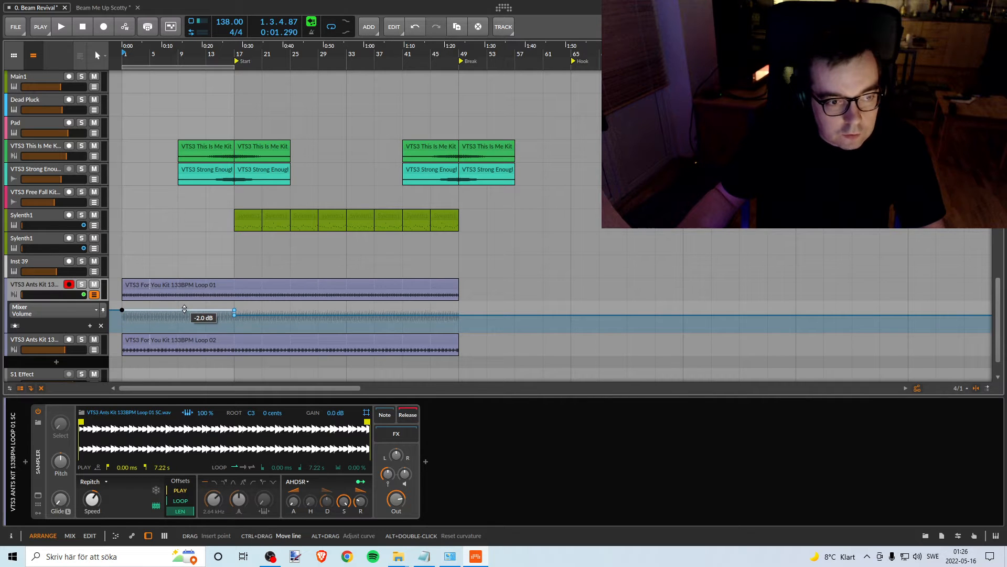
pyautogui.press('space')
pyautogui.press('space')
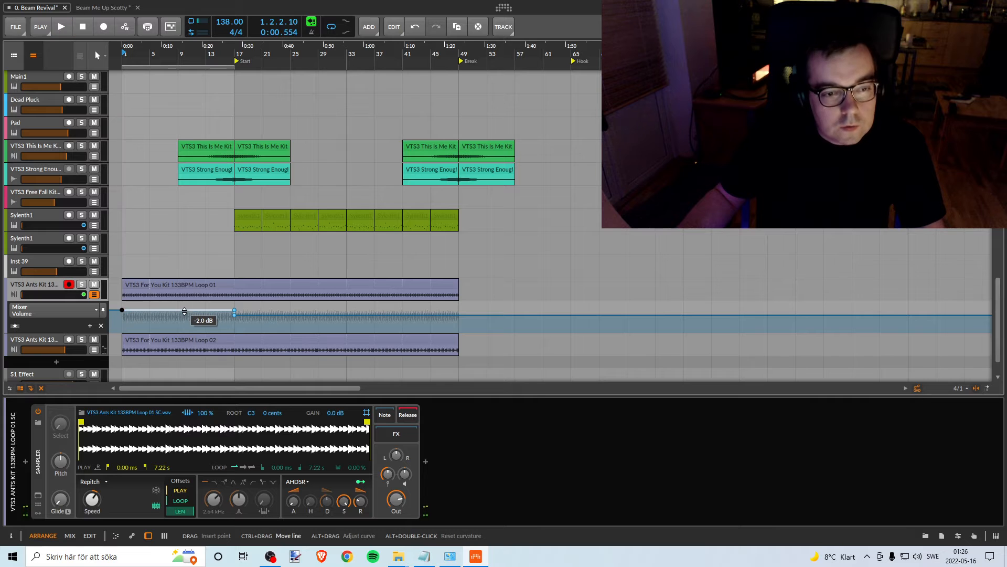
# - Pull the Loop 01 track's automated volume in bars 1 to 17 down to silence, and raise it to about -9.6 dB during playback
pyautogui.moveTo(184, 311); pyautogui.dragTo(184, 330)
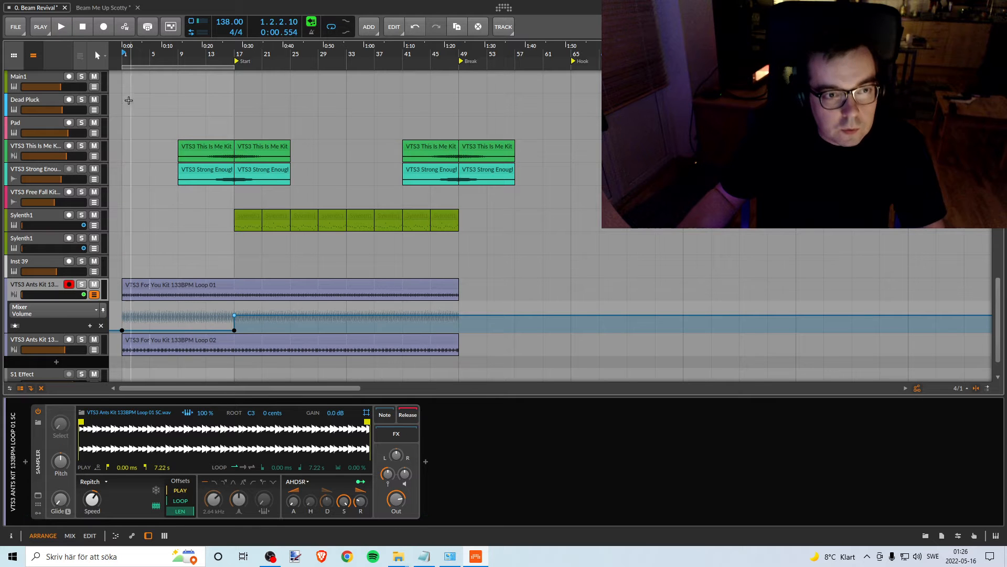
pyautogui.press('space')
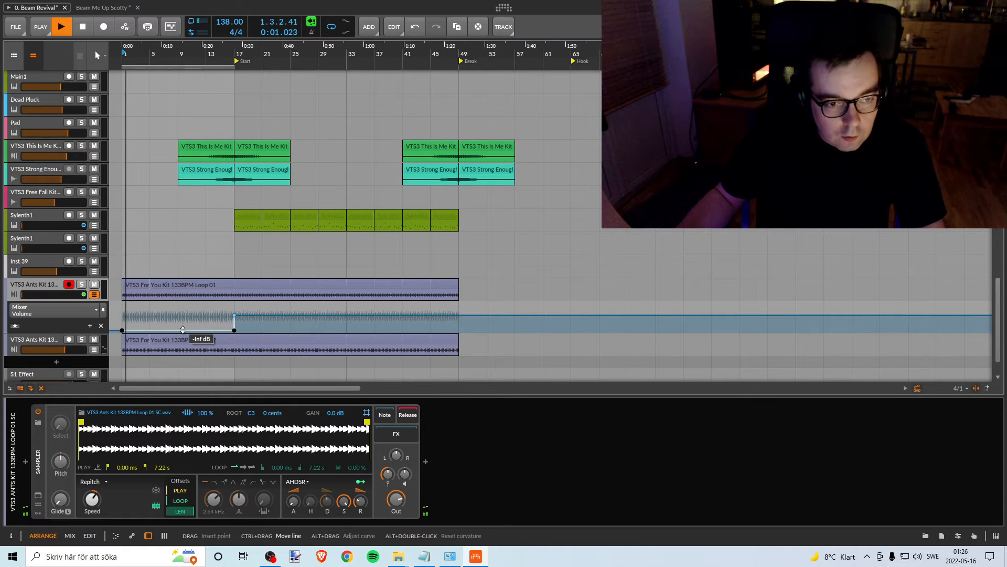
pyautogui.moveTo(185, 330)
pyautogui.mouseDown()
pyautogui.moveTo(184, 304)
pyautogui.moveTo(184, 325)
pyautogui.moveTo(184, 315)
pyautogui.mouseUp()
pyautogui.click(186, 302)
pyautogui.press('space')
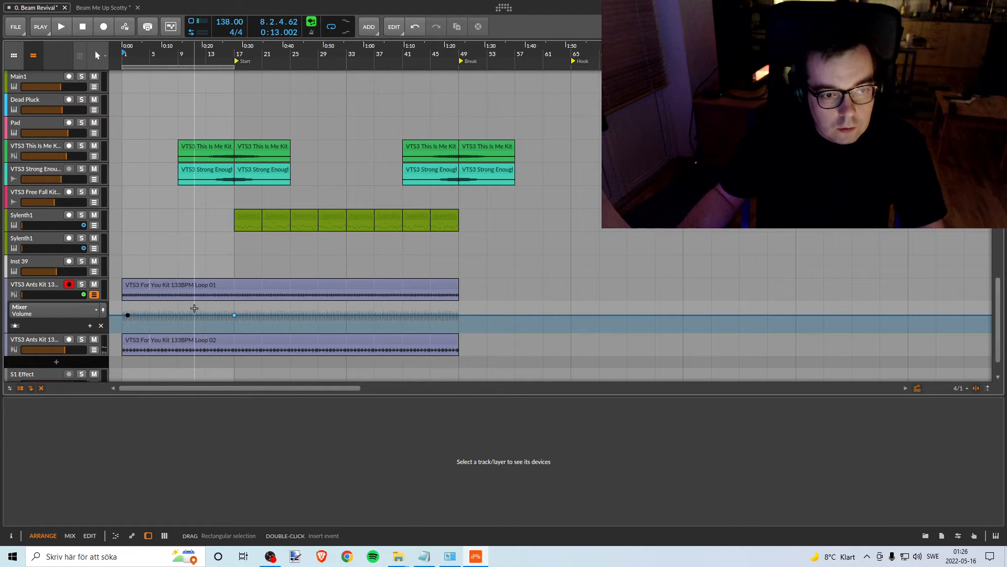
pyautogui.moveTo(127, 315); pyautogui.dragTo(121, 315)
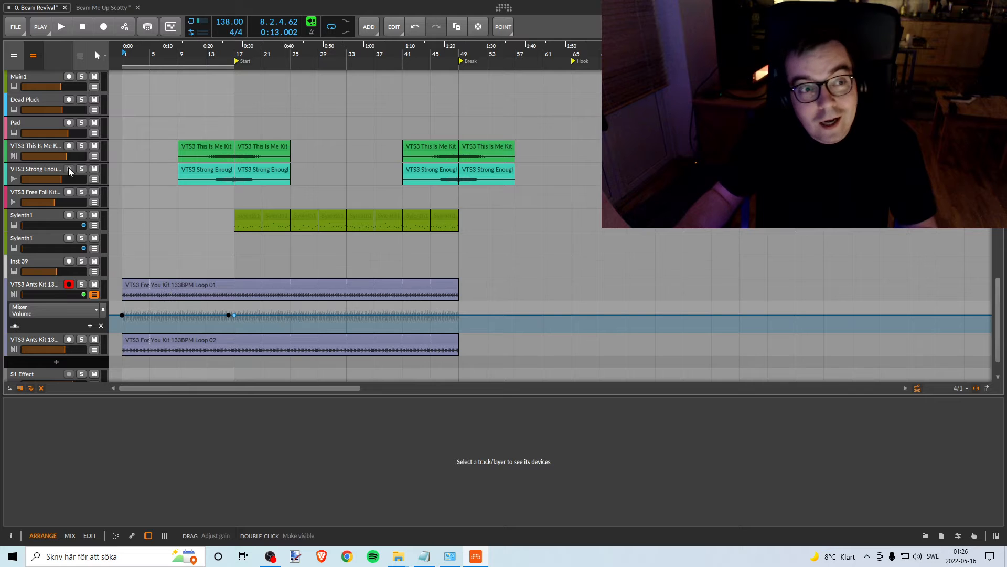
# - Save the Beam Revival project
pyautogui.click(13, 28)
pyautogui.click(33, 77)
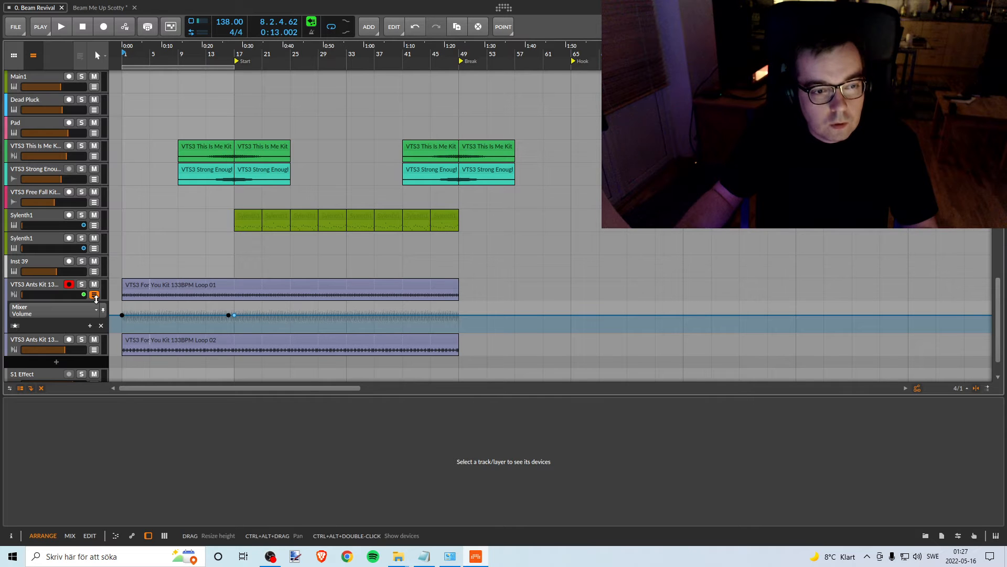
pyautogui.click(14, 27)
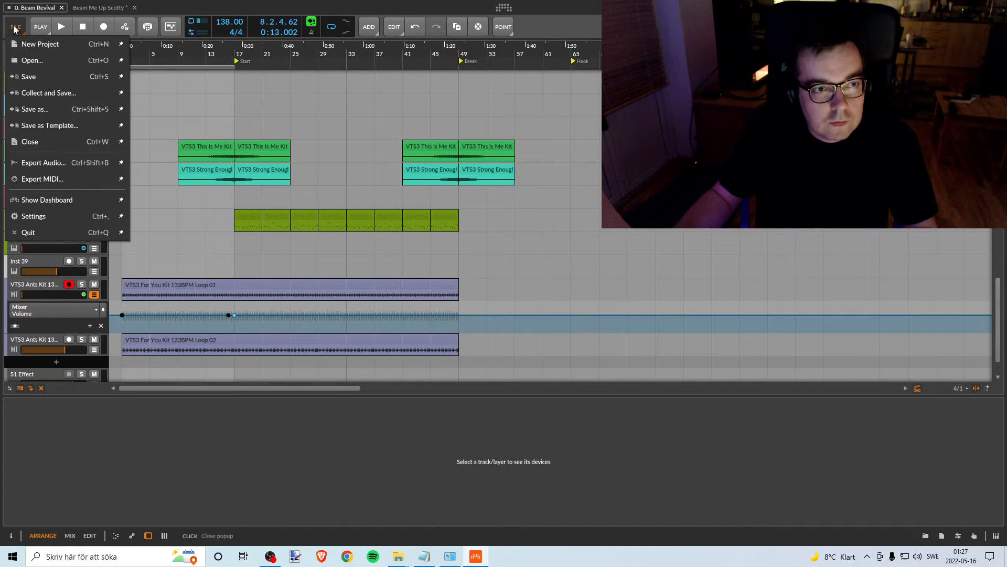
pyautogui.click(31, 20)
# - Close the Beam Me Up Scotty project without saving its changes and quit Bitwig Studio
pyautogui.click(97, 8)
pyautogui.click(134, 7)
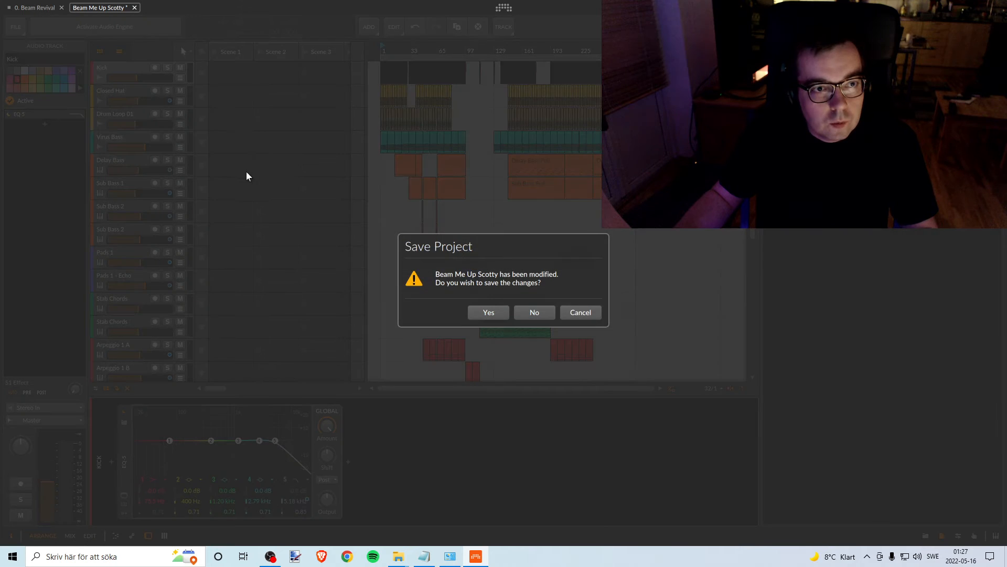
pyautogui.click(542, 314)
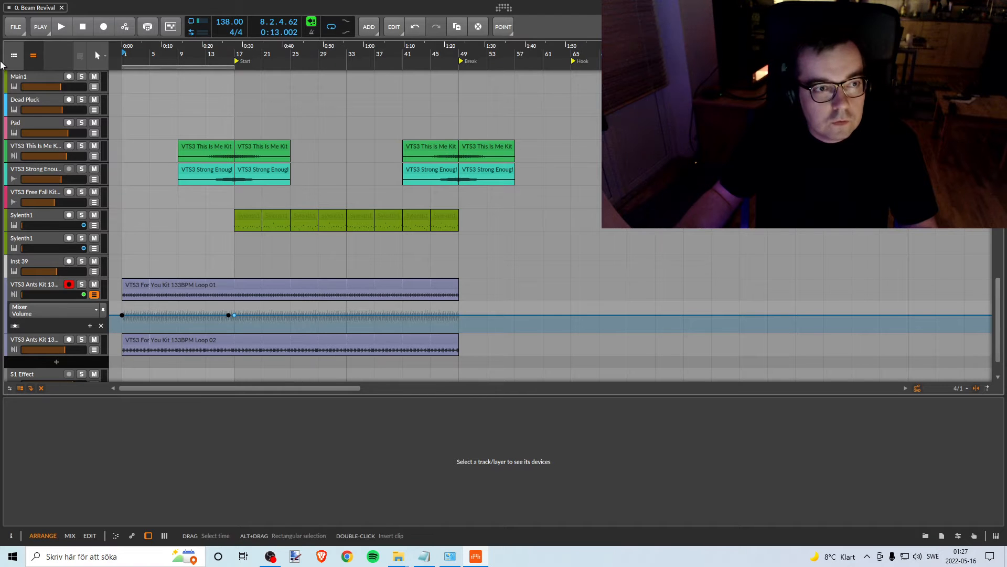
pyautogui.click(14, 27)
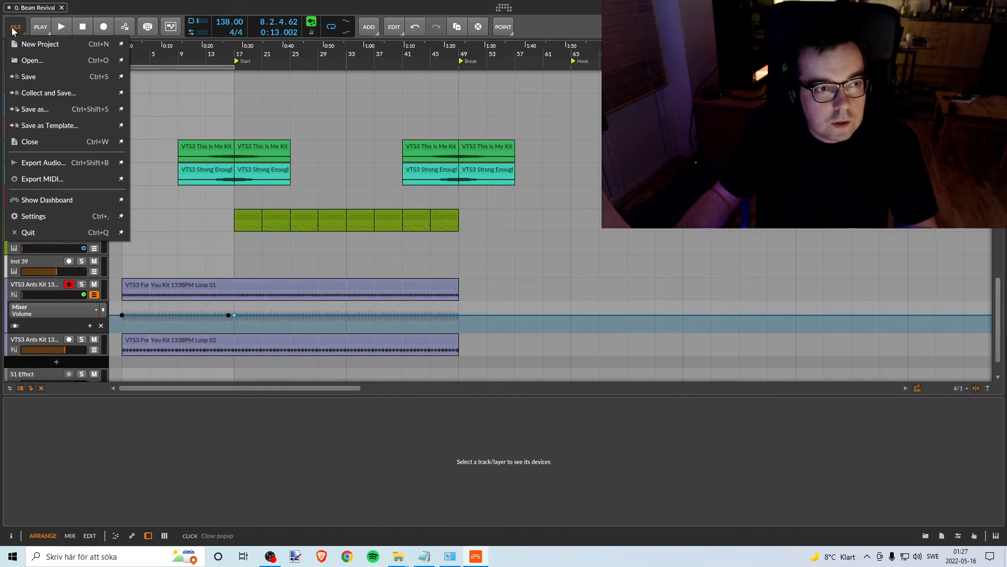
pyautogui.click(28, 234)
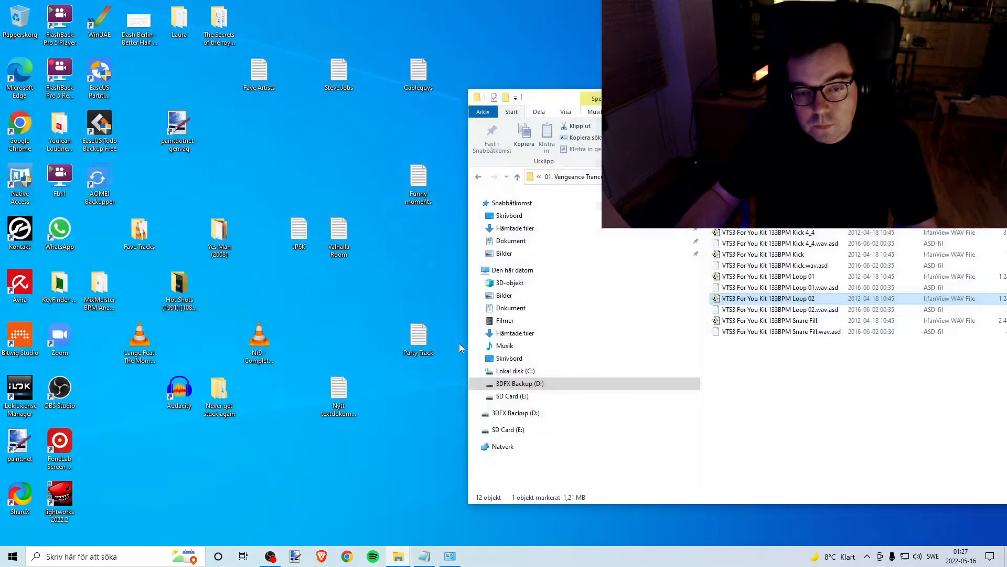
# - Disable the Ethernet adapter in the Windows network connections and close the network Settings window
pyautogui.click(907, 558)
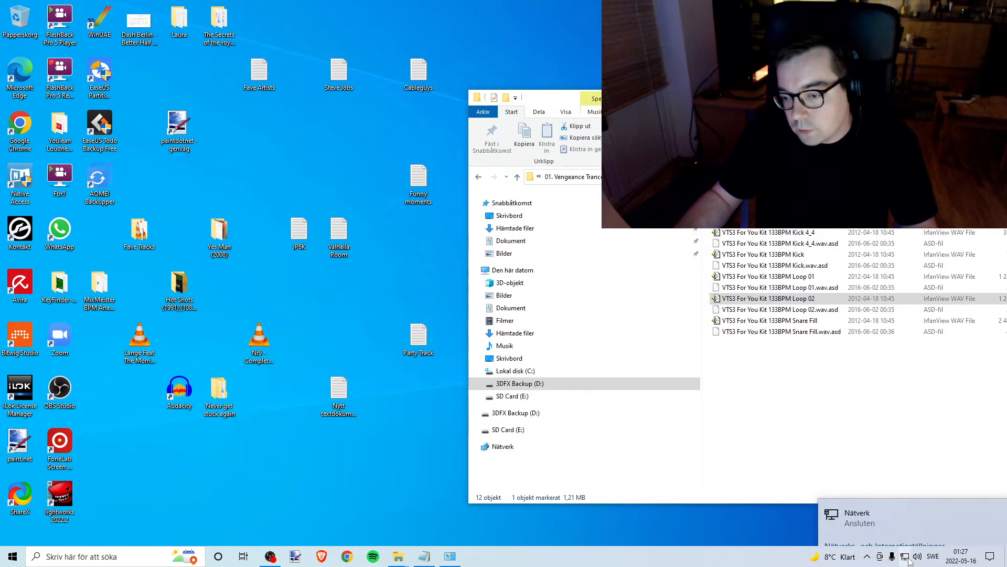
pyautogui.click(327, 465)
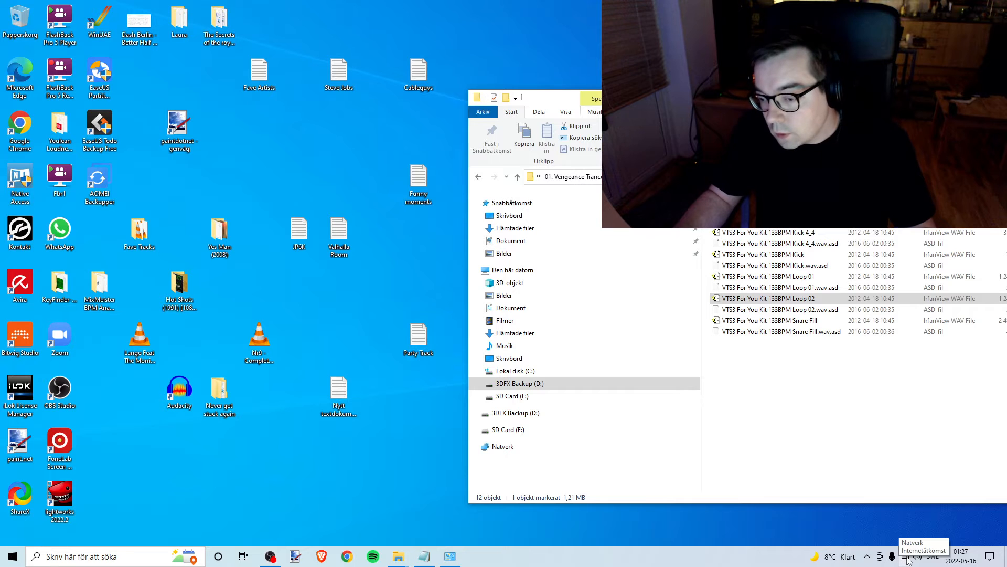
pyautogui.click(905, 556)
pyautogui.click(902, 522)
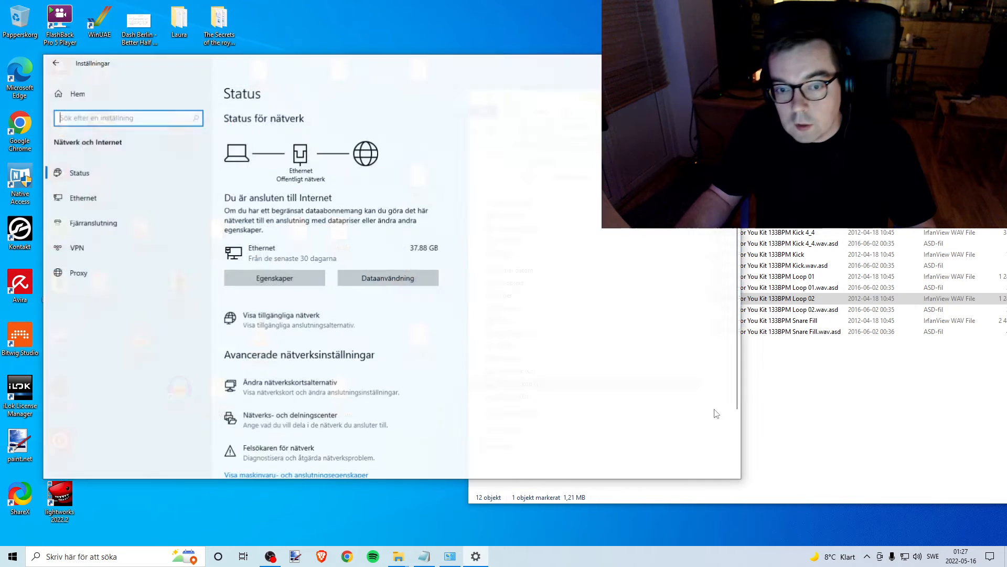
pyautogui.moveTo(473, 68); pyautogui.dragTo(699, 88)
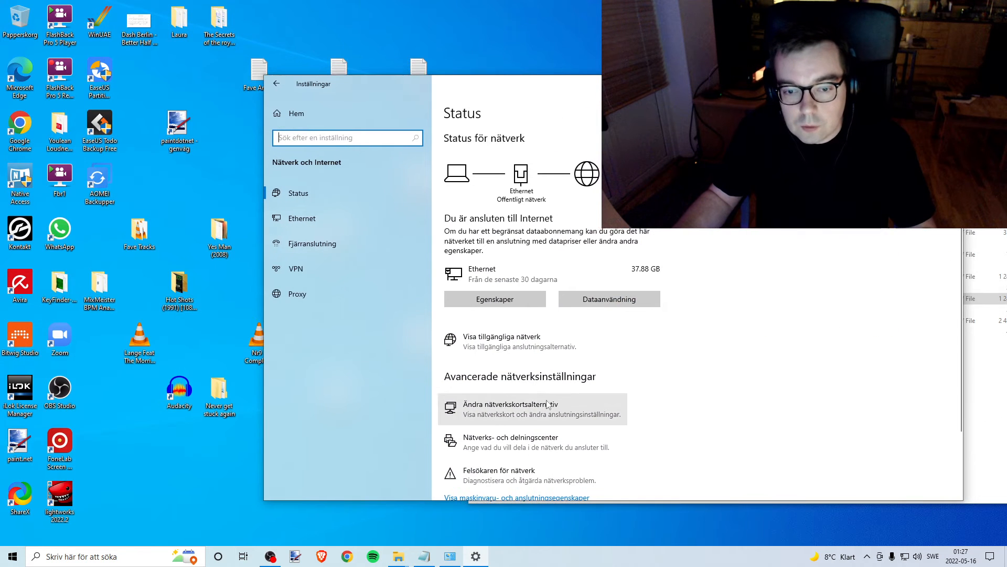
pyautogui.scroll(-2, 524, 404)
pyautogui.click(525, 323)
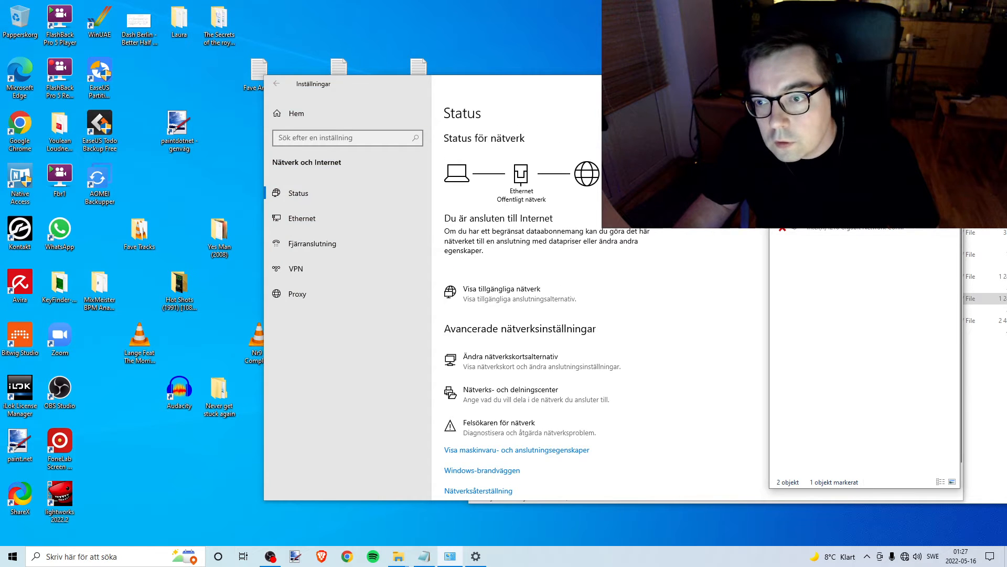
pyautogui.click(948, 122)
pyautogui.hotkey('alt', 'F4')
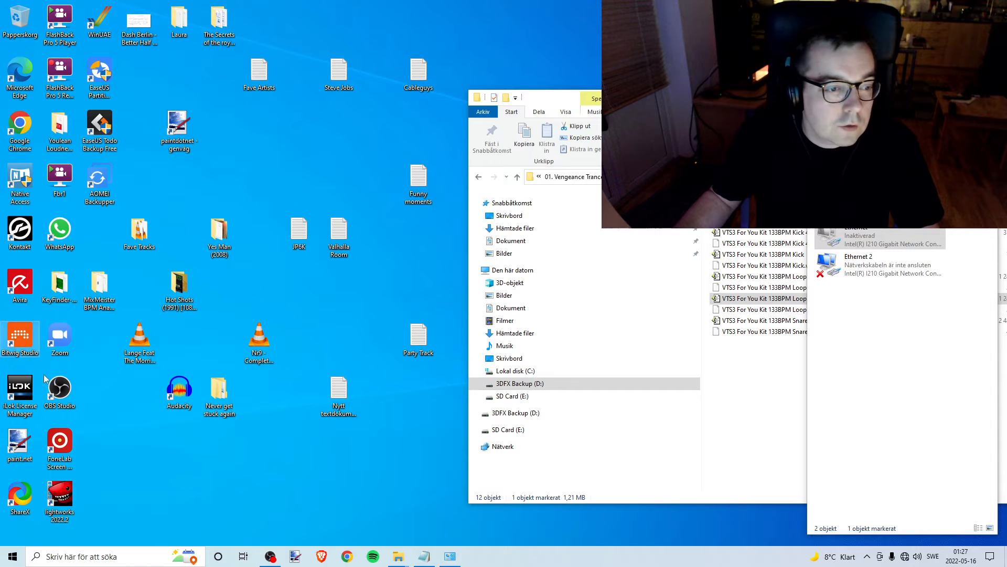
# - Launch Bitwig Studio and reopen the recent project 0. Beam Revival
pyautogui.doubleClick(17, 339)
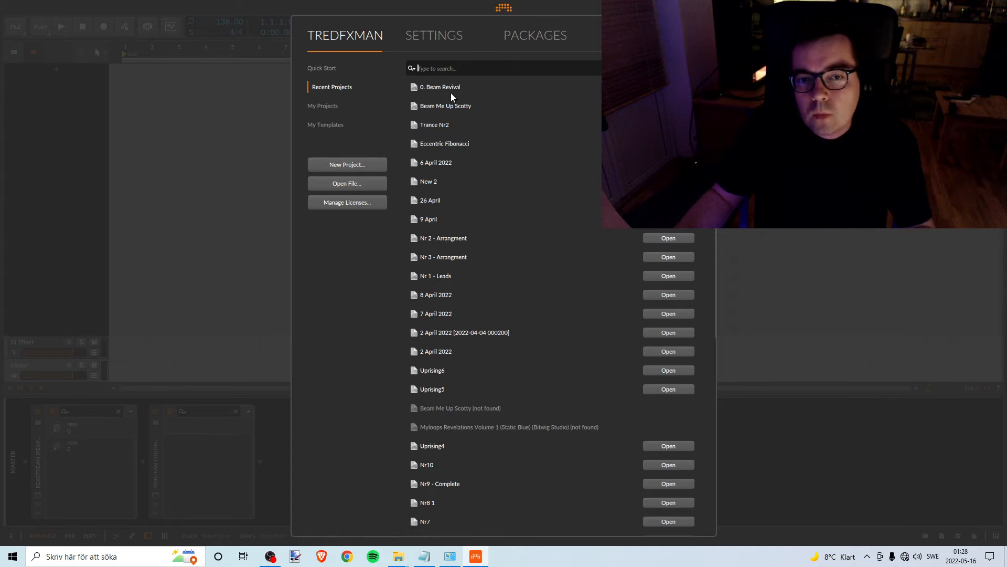
pyautogui.press('Escape')
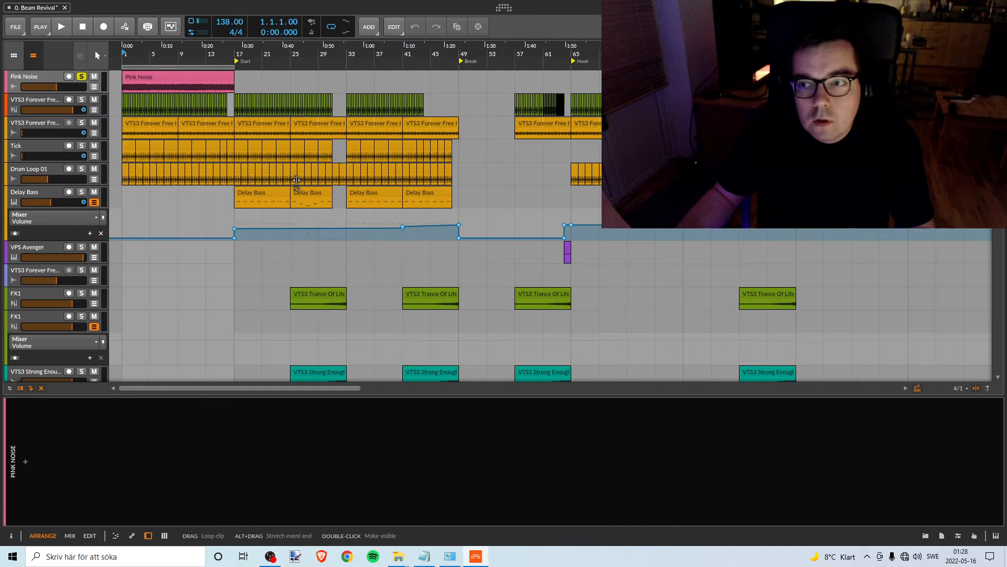
# - Lower the Loop 01 track's volume automation from bar 1 to silence and remove the slope so it steps up at bar 17
pyautogui.moveTo(131, 50); pyautogui.dragTo(135, 66)
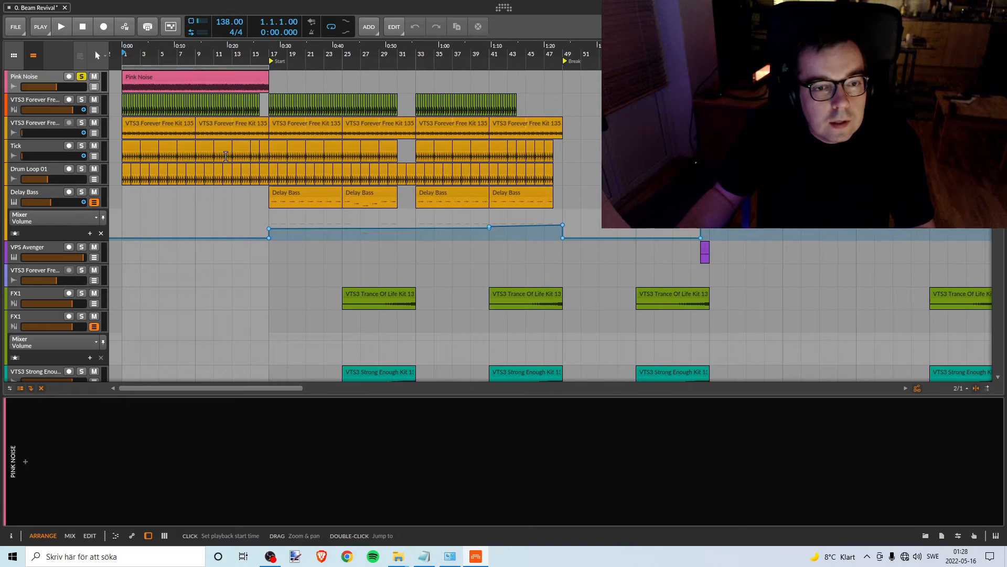
pyautogui.scroll(-10, 220, 169)
pyautogui.scroll(-8, 227, 167)
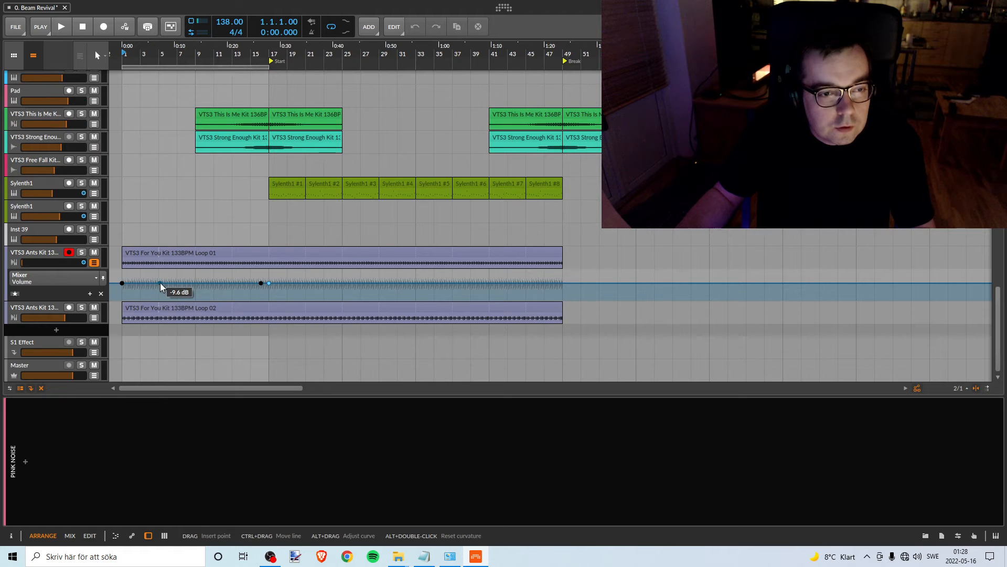
pyautogui.scroll(10, 159, 282)
pyautogui.scroll(5, 103, 152)
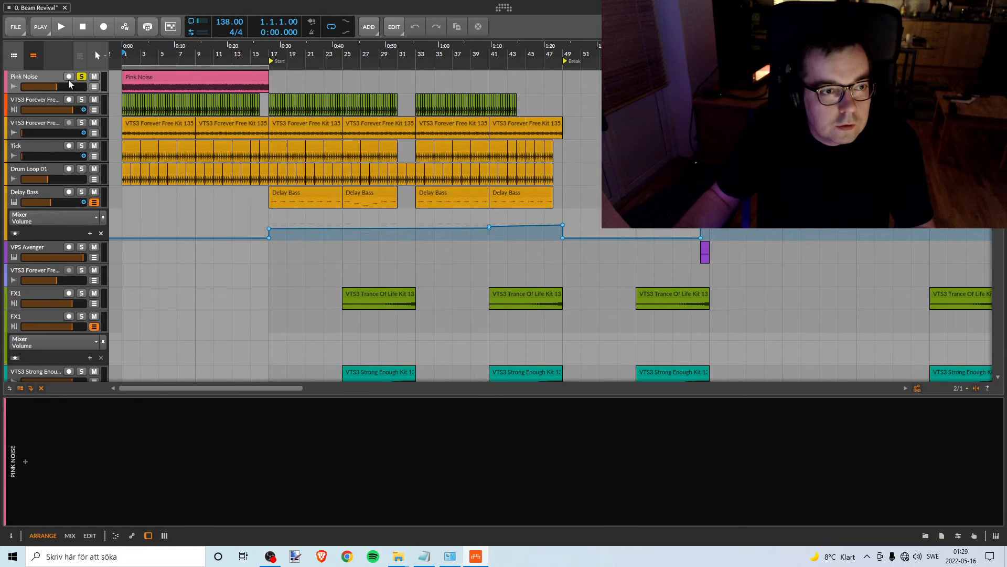
pyautogui.scroll(-15, 149, 162)
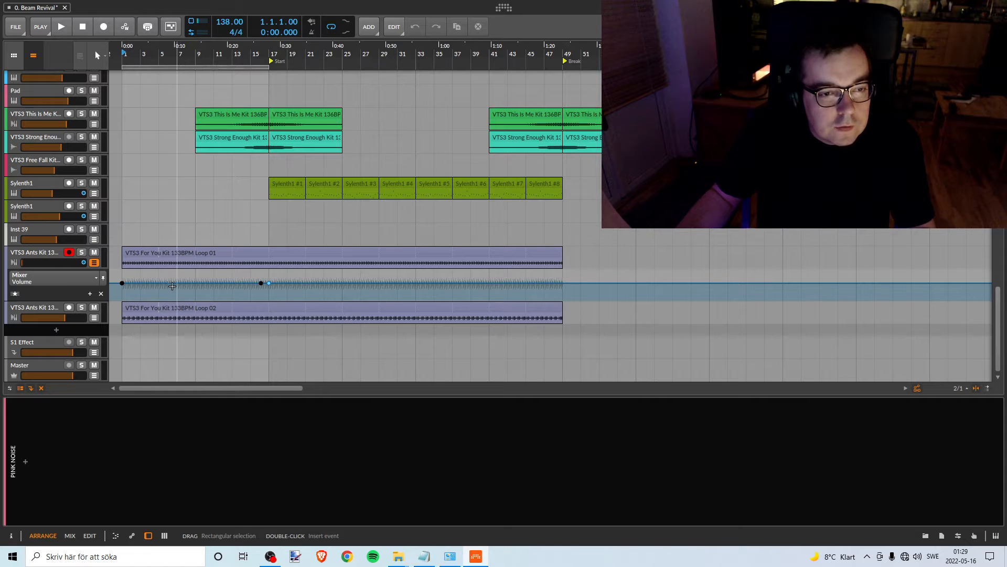
pyautogui.press('ctrl')
pyautogui.moveTo(171, 283); pyautogui.dragTo(176, 302)
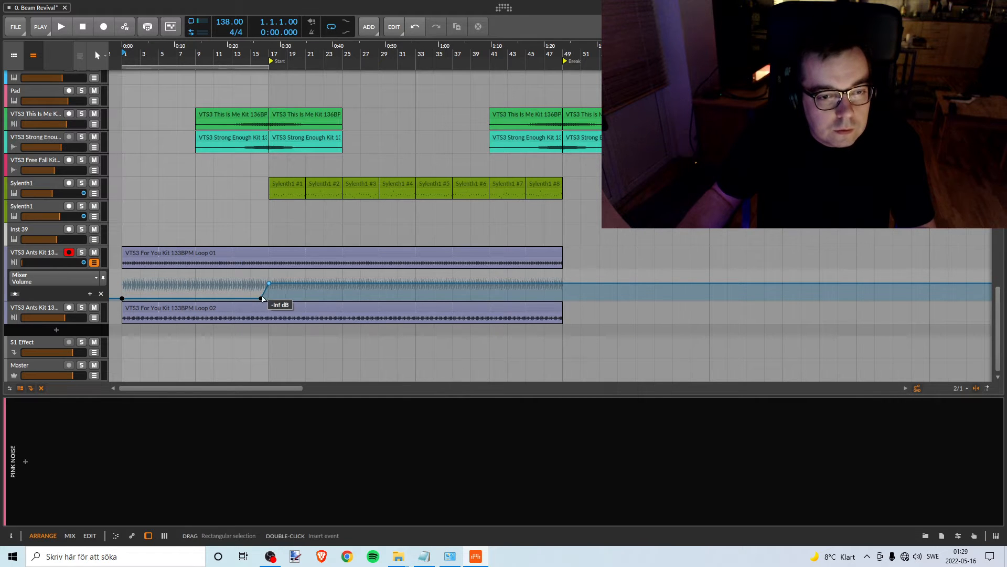
pyautogui.moveTo(263, 293); pyautogui.dragTo(297, 299)
pyautogui.doubleClick(260, 298)
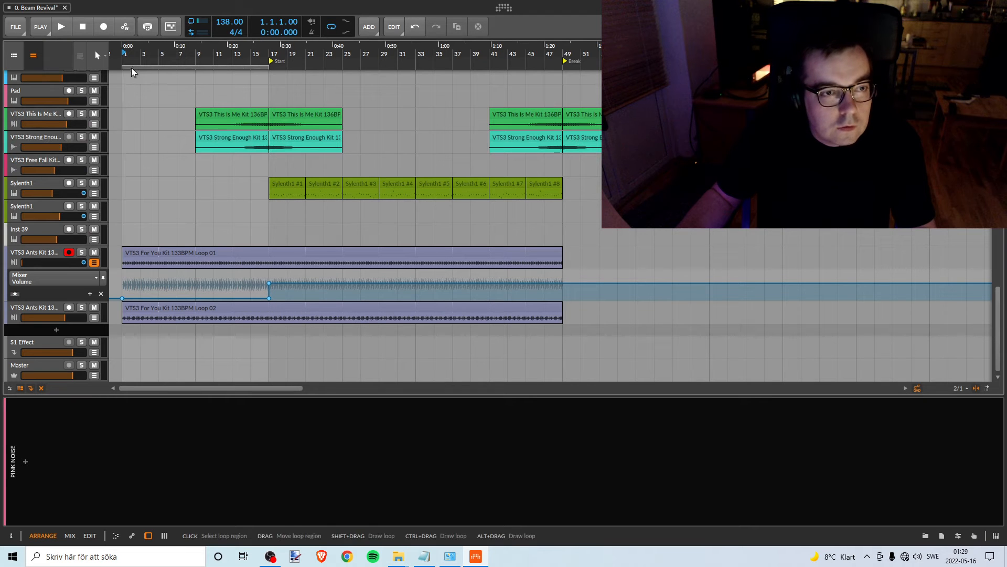
# - During playback, raise Loop 01's volume automation in bars 1 to 17 to match the level from bar 17, and solo the track
pyautogui.press('space')
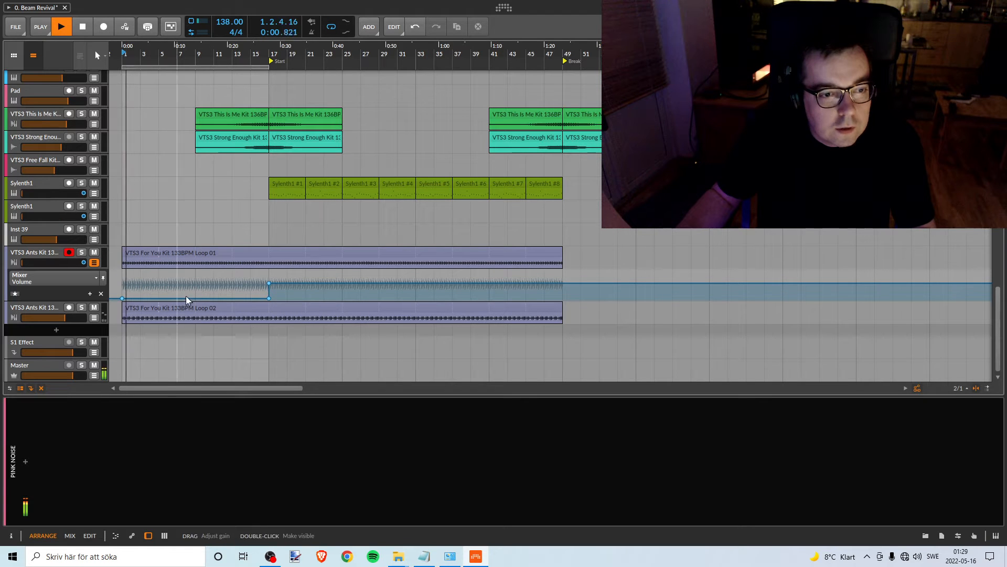
pyautogui.moveTo(185, 298)
pyautogui.mouseDown()
pyautogui.moveTo(185, 271)
pyautogui.moveTo(186, 283)
pyautogui.mouseUp()
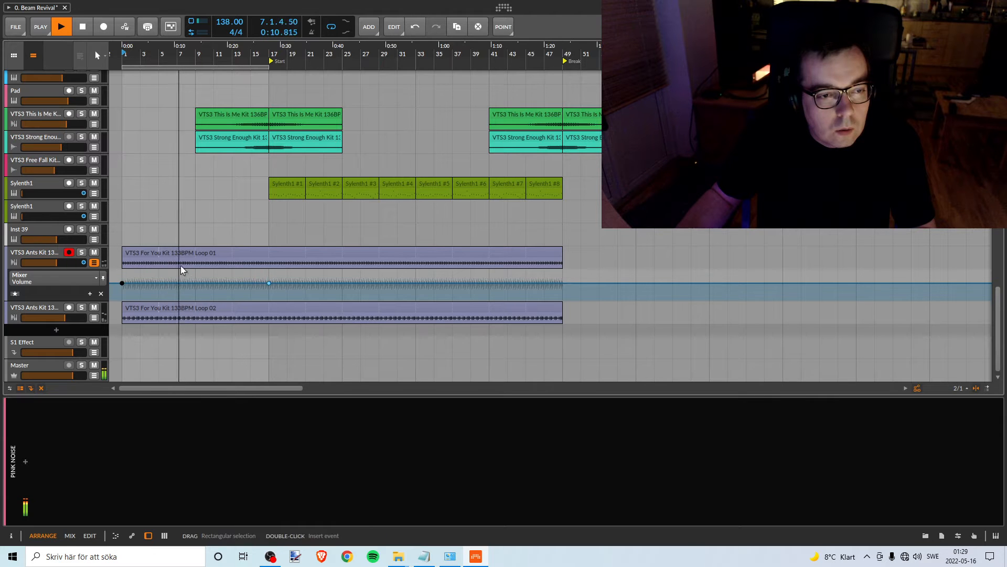
pyautogui.click(81, 253)
pyautogui.press('space')
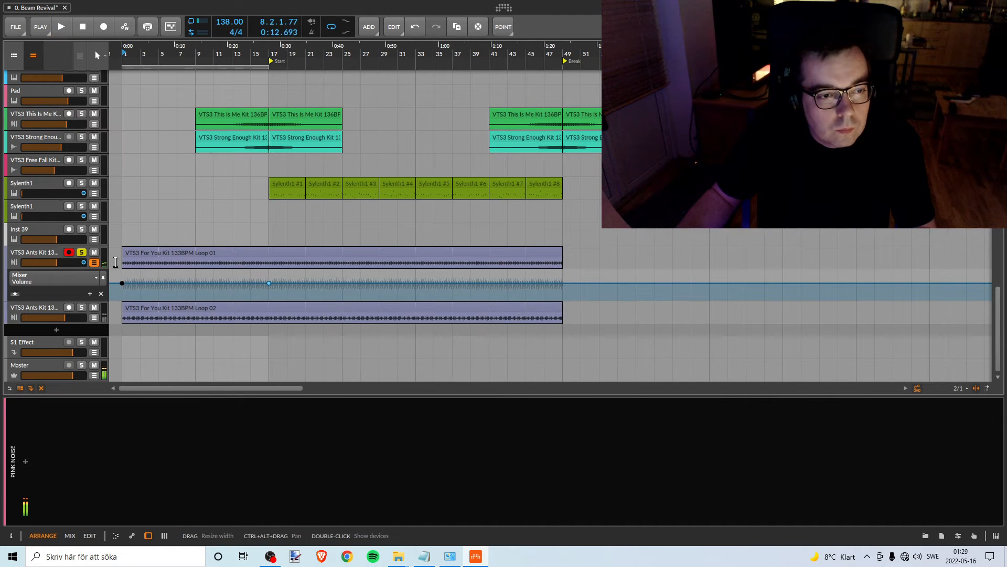
# - Play the soloed Loop 01 track from bar 1 and lower its volume automation in bars 1 to 17 to silence
pyautogui.scroll(10, 166, 241)
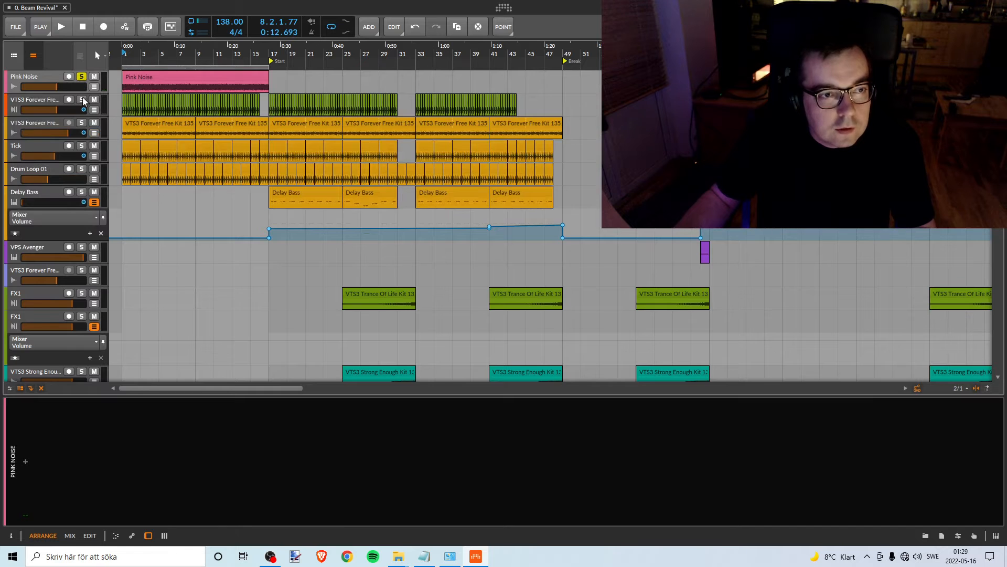
pyautogui.scroll(-10, 180, 263)
pyautogui.scroll(-10, 193, 287)
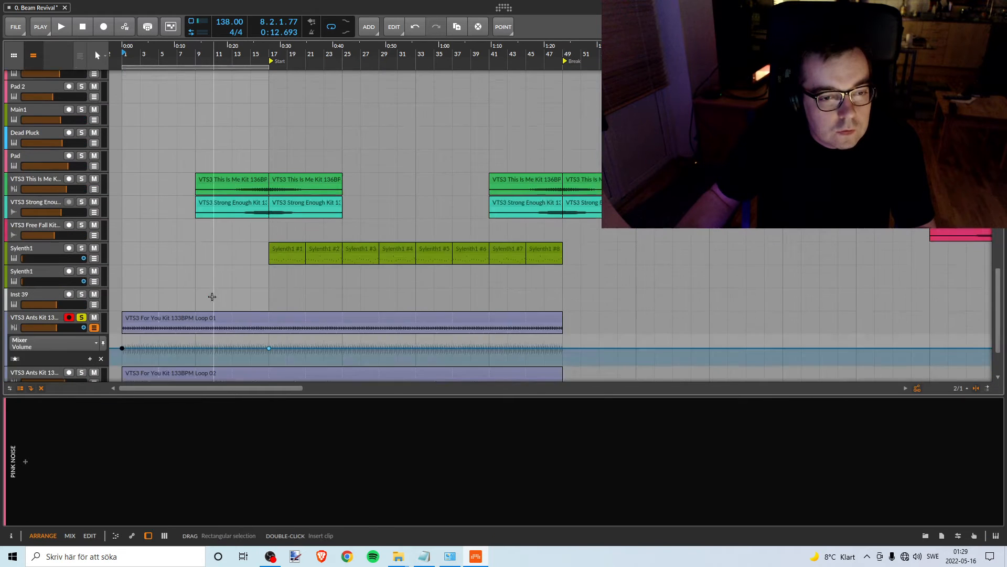
pyautogui.press('space')
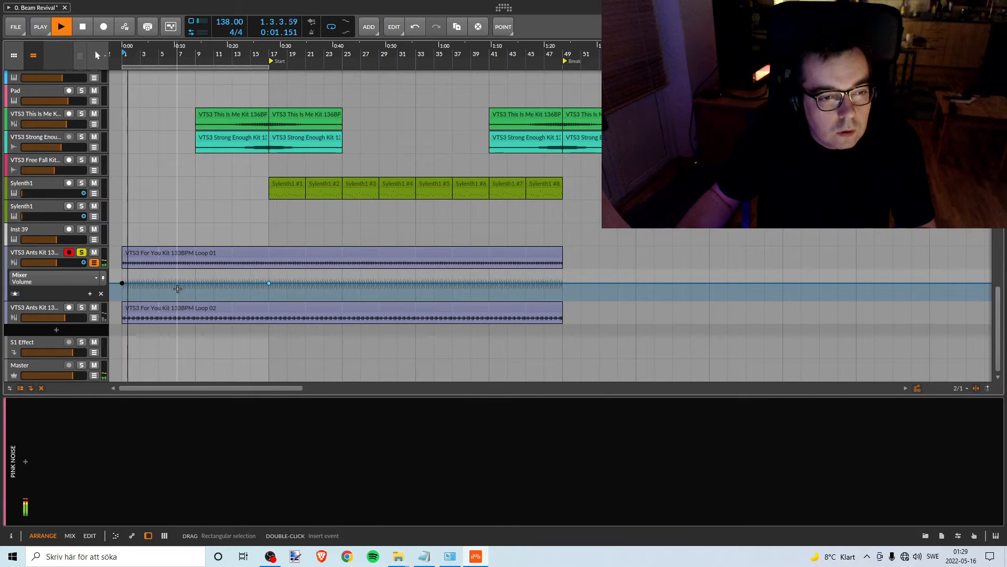
pyautogui.moveTo(178, 284); pyautogui.dragTo(187, 302)
pyautogui.press('space')
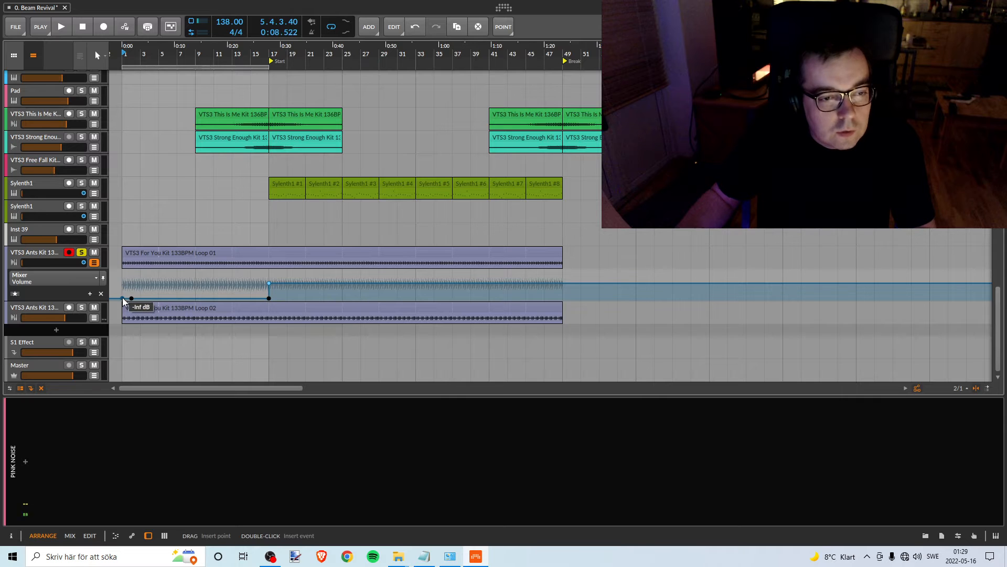
pyautogui.click(122, 298)
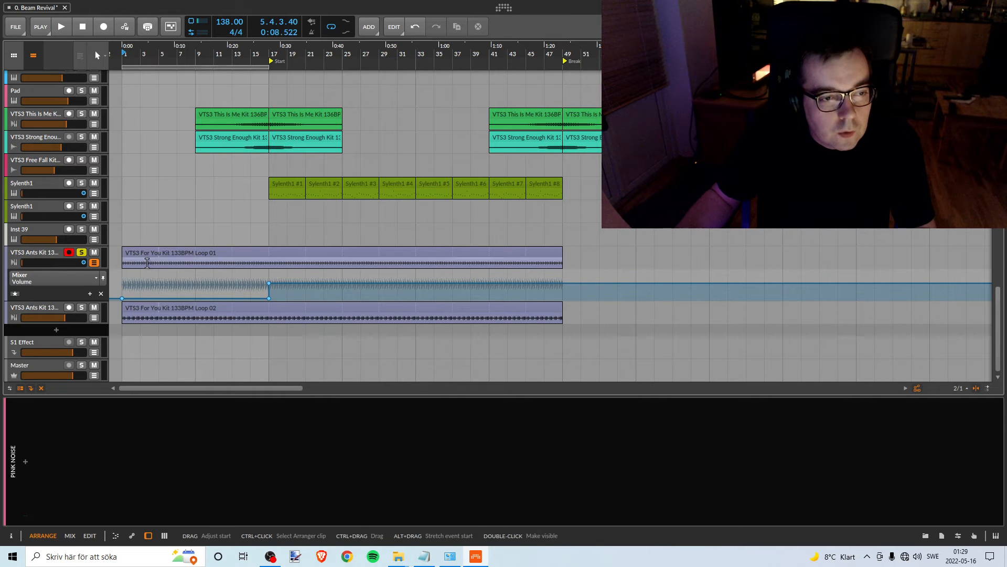
# - Play Loop 01 against the pink noise and raise its volume automation in bars 1 to 17 from silence until it is just audible
pyautogui.scroll(-10, 163, 242)
pyautogui.scroll(5, 170, 229)
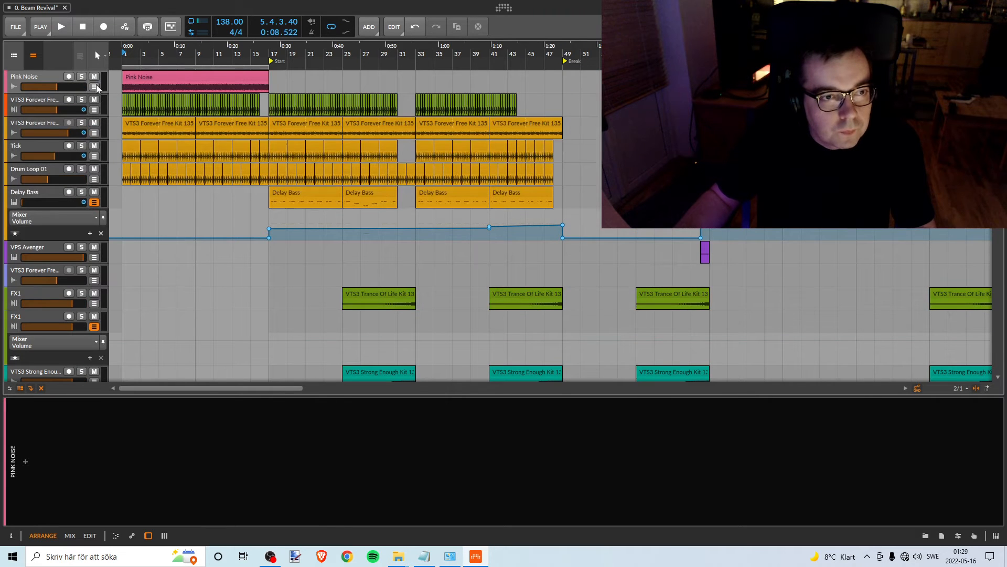
pyautogui.scroll(-15, 196, 260)
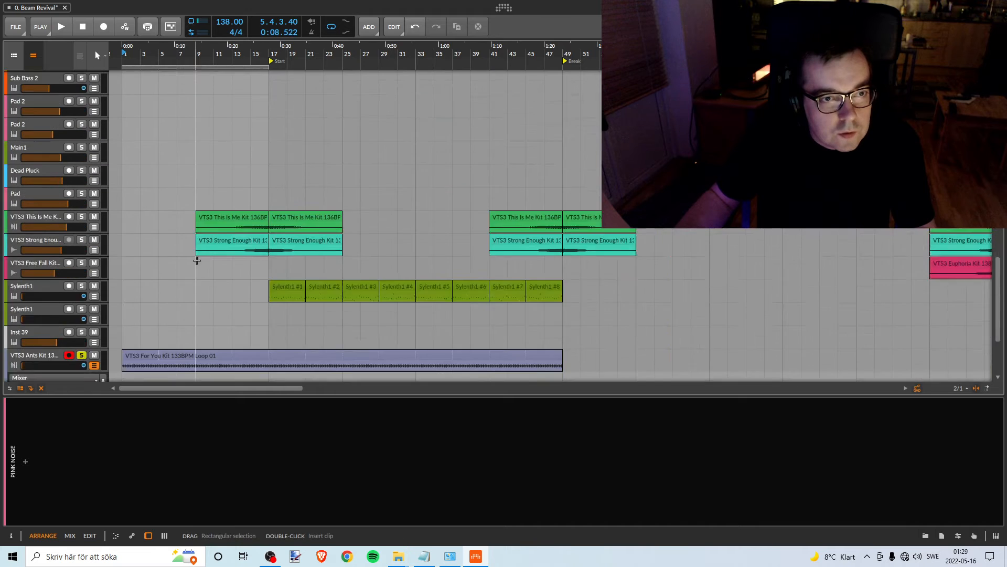
pyautogui.scroll(-4, 197, 260)
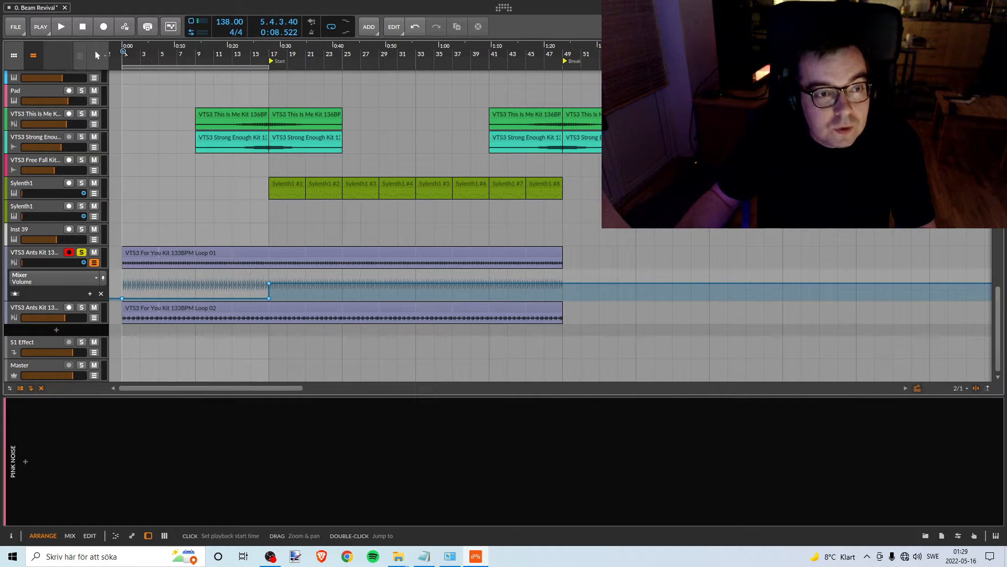
pyautogui.press('space')
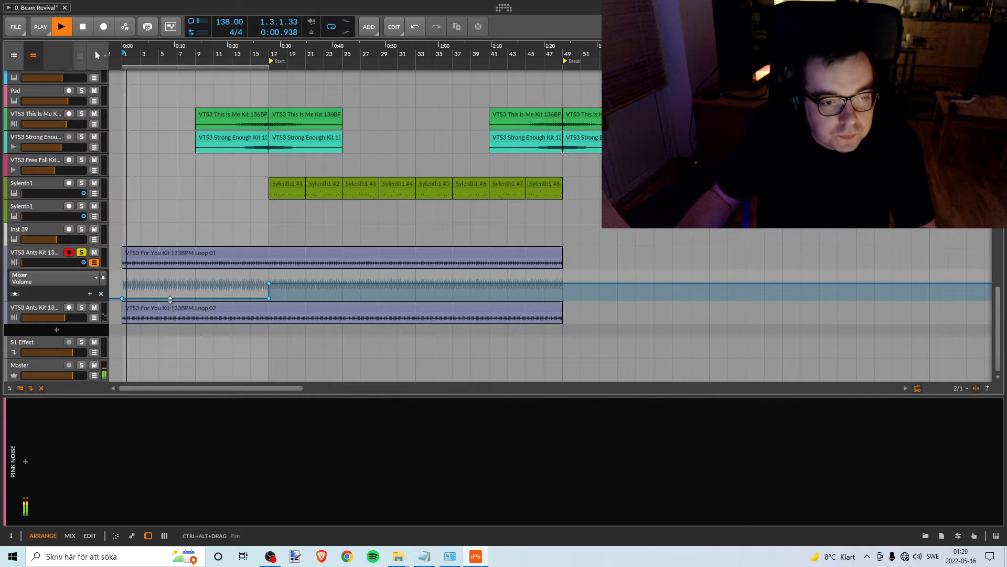
pyautogui.moveTo(181, 298); pyautogui.dragTo(181, 283)
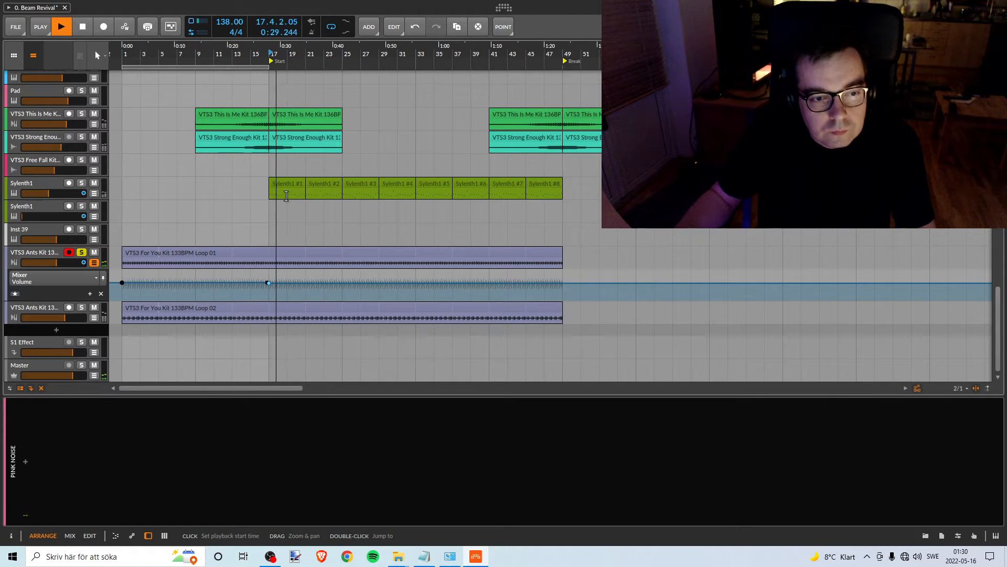
pyautogui.press('space')
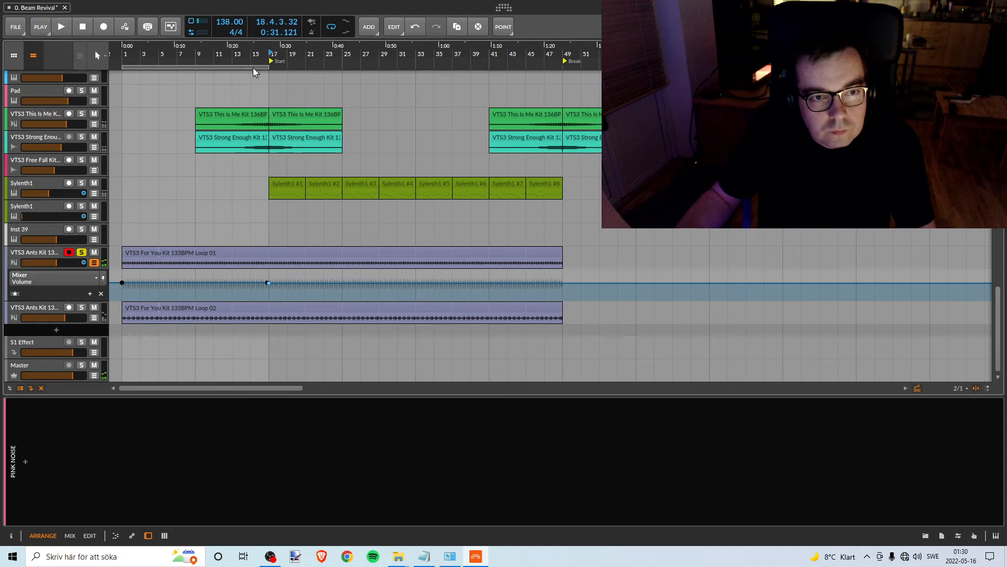
# - Move the loop region and the Pink Noise clip to bars 17 to 33 and play Loop 01 from bar 17
pyautogui.moveTo(249, 67); pyautogui.dragTo(404, 67)
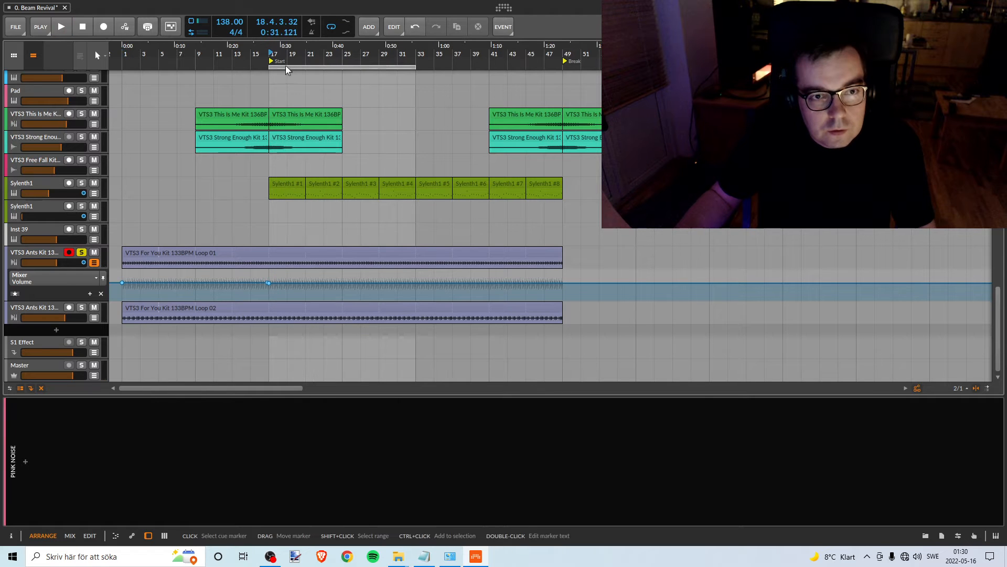
pyautogui.scroll(15, 220, 246)
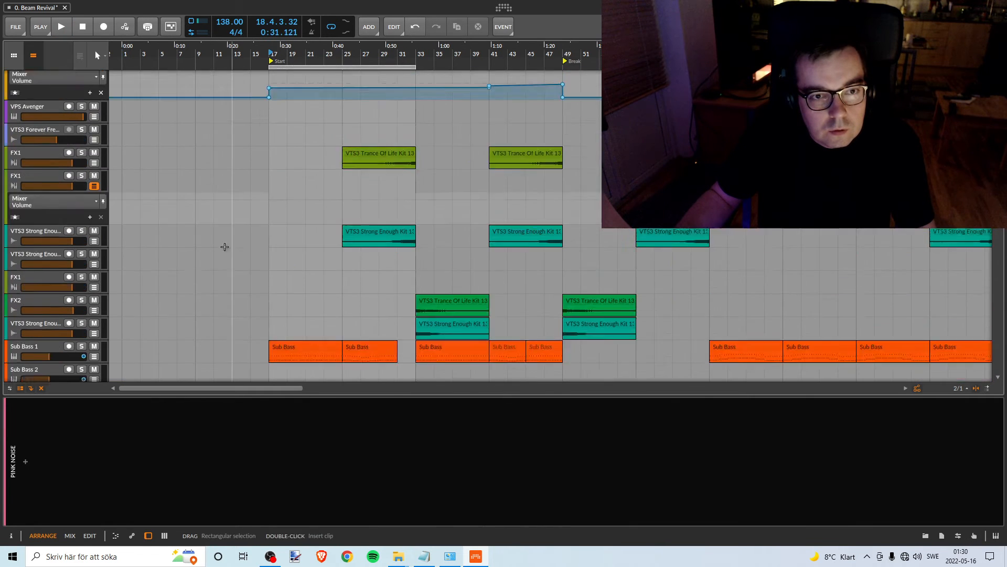
pyautogui.moveTo(215, 72); pyautogui.dragTo(370, 81)
pyautogui.click(272, 54)
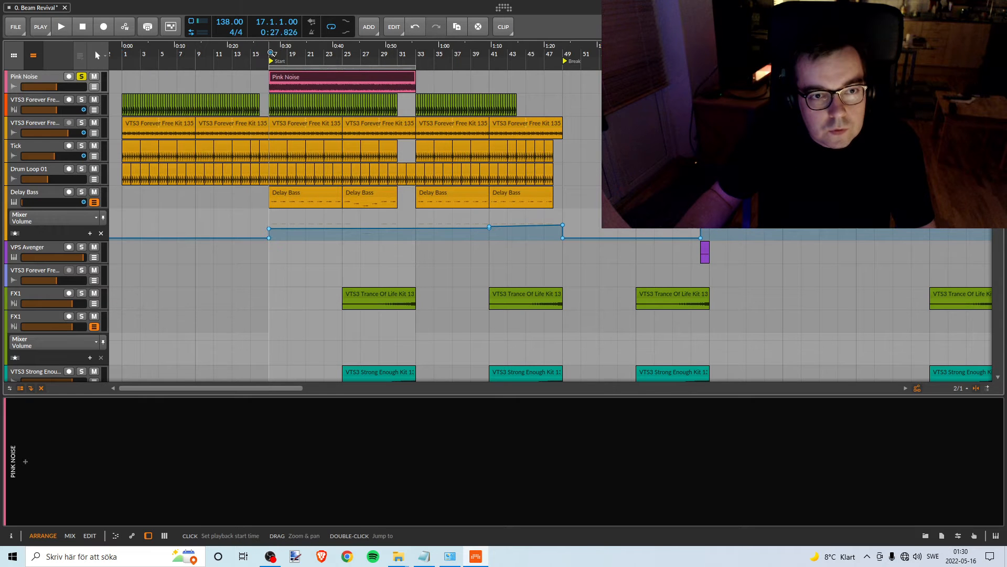
pyautogui.press('space')
pyautogui.scroll(-10, 286, 278)
pyautogui.scroll(-6, 285, 277)
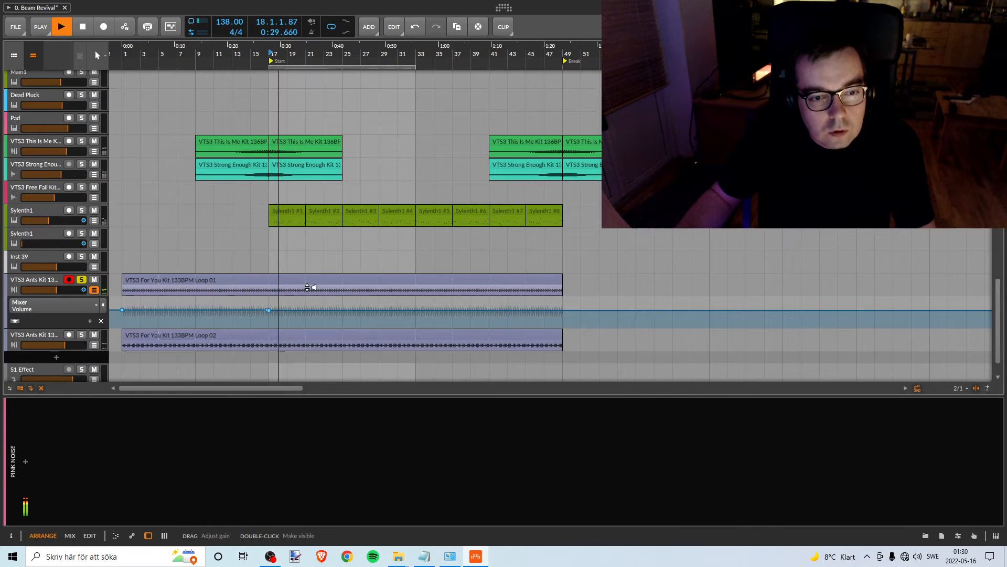
# - Return the loop region to bars 1 to 17 and delete the extra volume automation point at bar 17 on Loop 01
pyautogui.scroll(9, 304, 280)
pyautogui.press('space')
pyautogui.moveTo(301, 67); pyautogui.dragTo(92, 124)
pyautogui.scroll(-3, 194, 219)
pyautogui.scroll(-5, 194, 219)
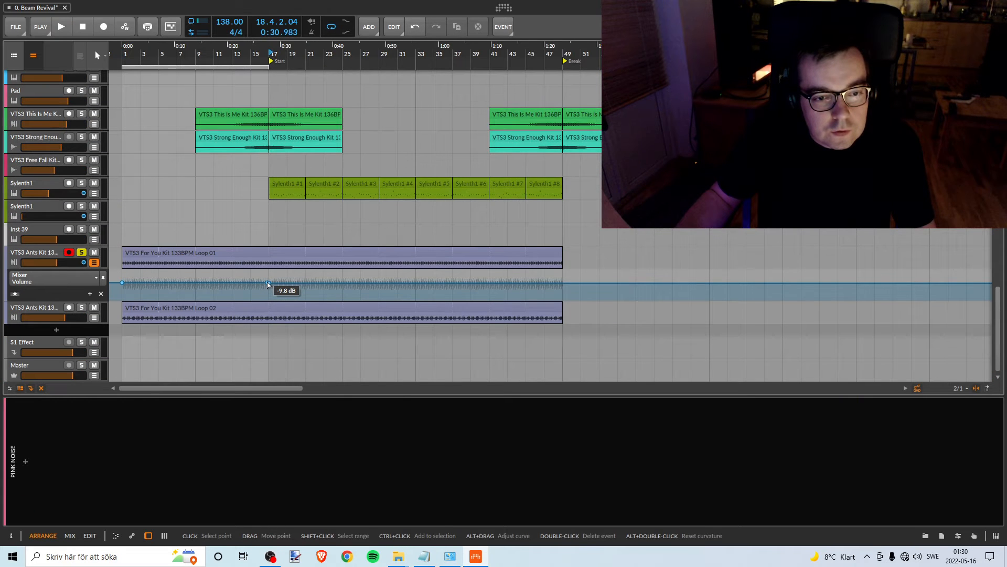
pyautogui.click(268, 283)
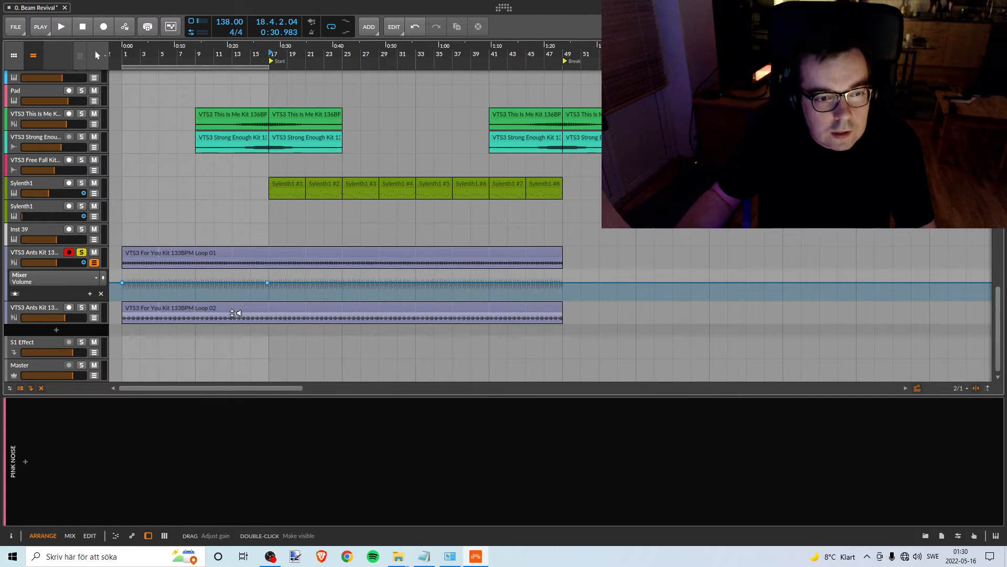
# - Hide Loop 01's automation lane, solo the Loop 02 track and show its mixer Volume automation lane
pyautogui.click(93, 263)
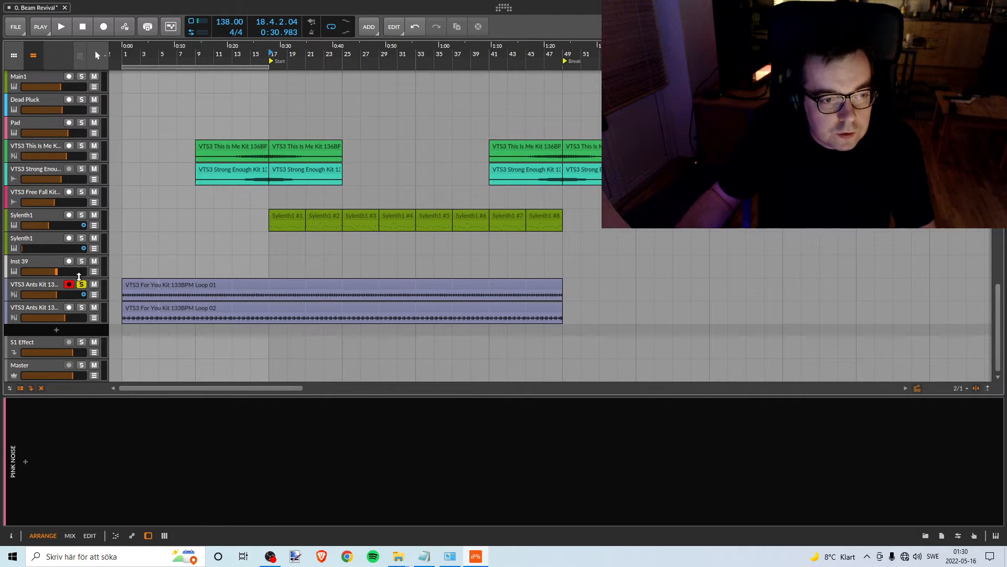
pyautogui.click(82, 307)
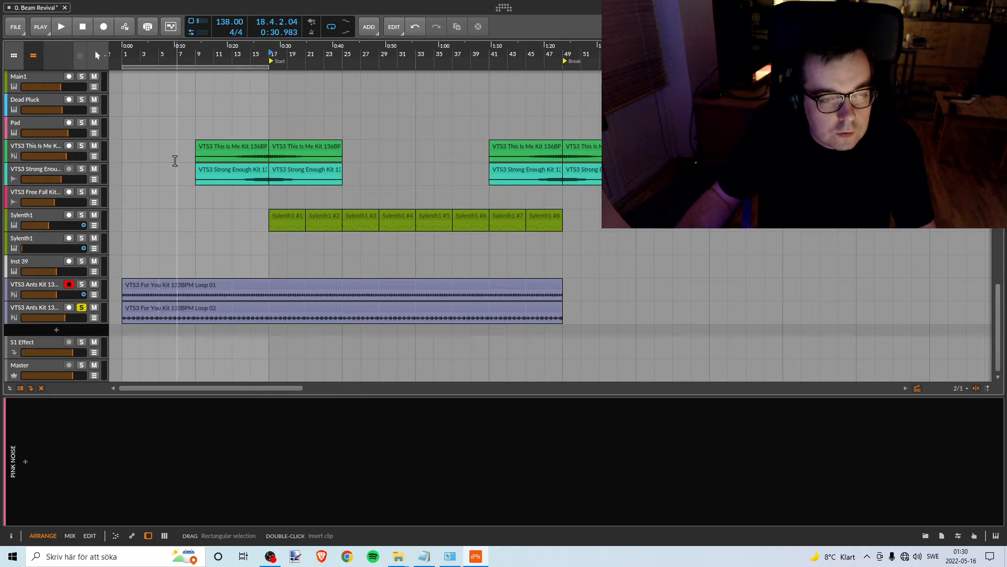
pyautogui.click(94, 317)
pyautogui.click(74, 332)
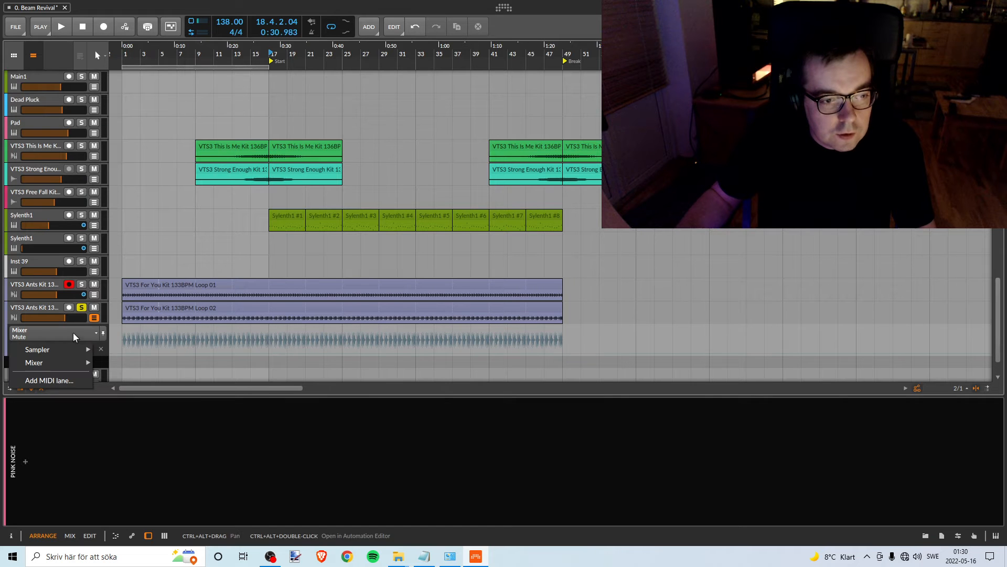
pyautogui.moveTo(80, 367)
pyautogui.click(113, 363)
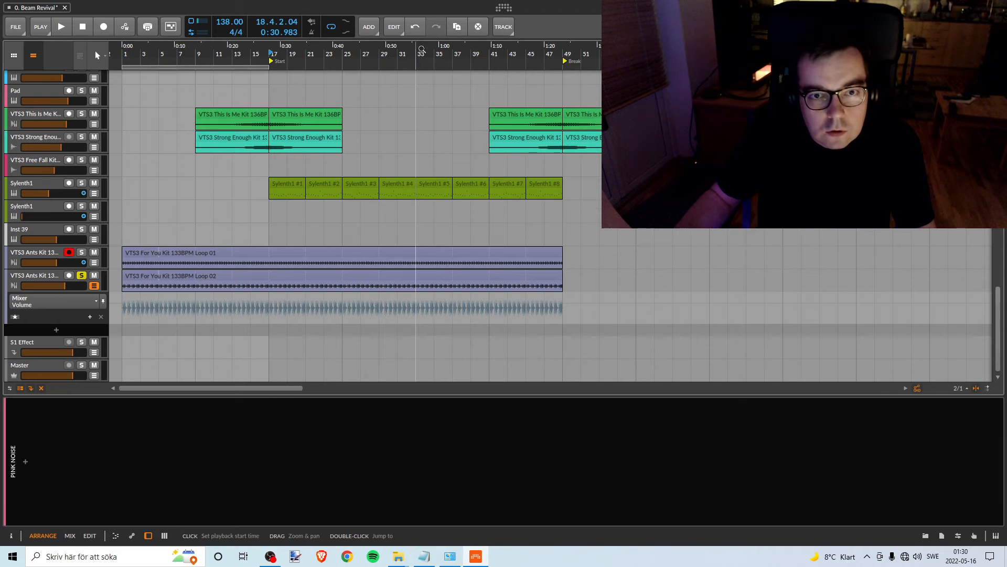
# - Check Loop 01's volume automation across the whole arrangement, hide its lane and lower the Loop 02 track's volume to silence
pyautogui.moveTo(417, 50); pyautogui.dragTo(417, 23)
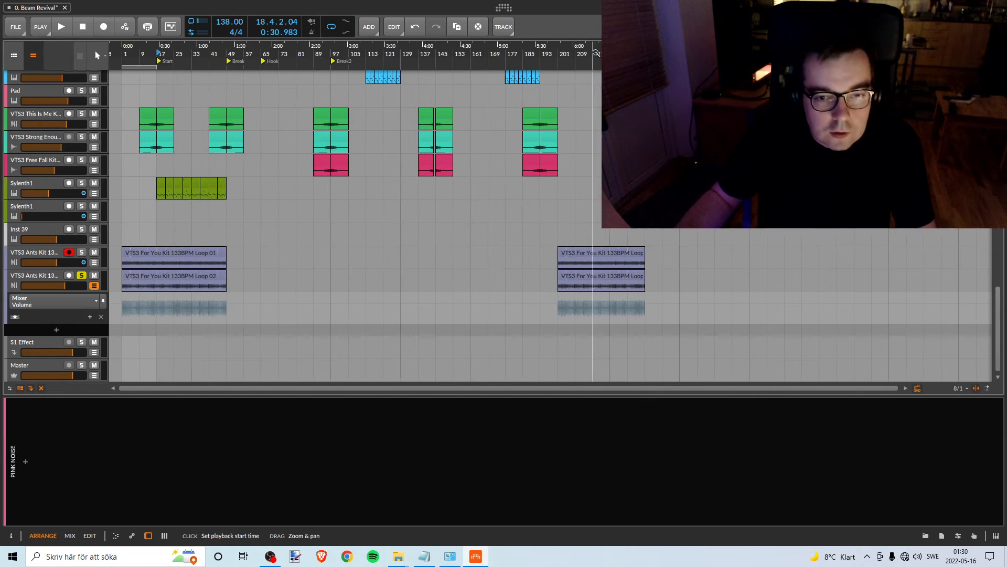
pyautogui.click(93, 264)
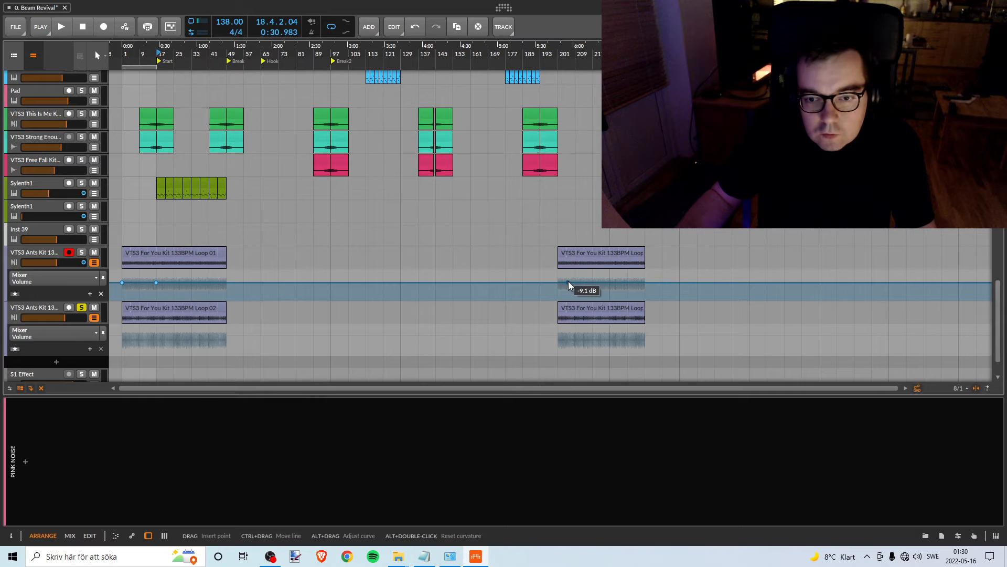
pyautogui.click(91, 264)
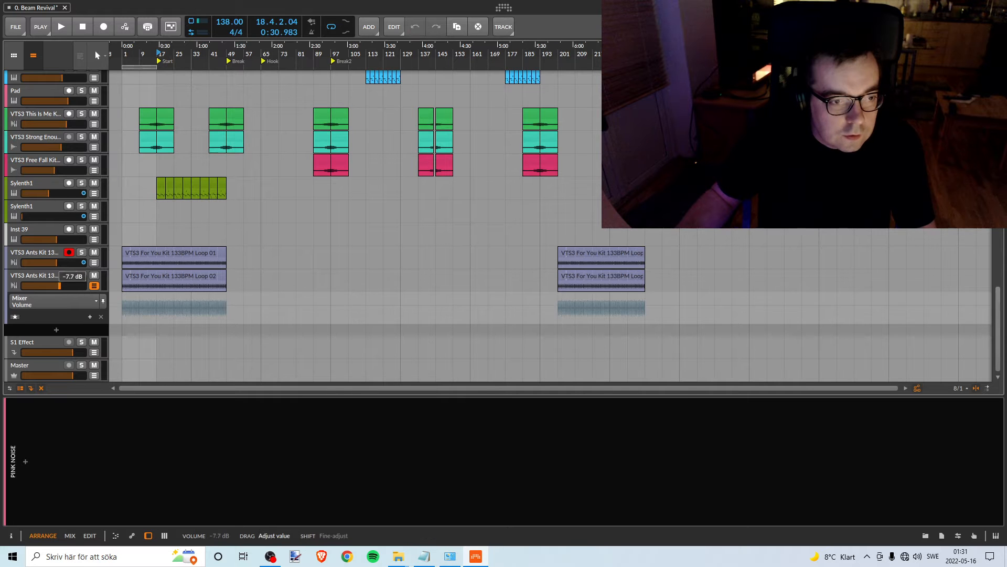
pyautogui.moveTo(65, 287); pyautogui.dragTo(22, 286)
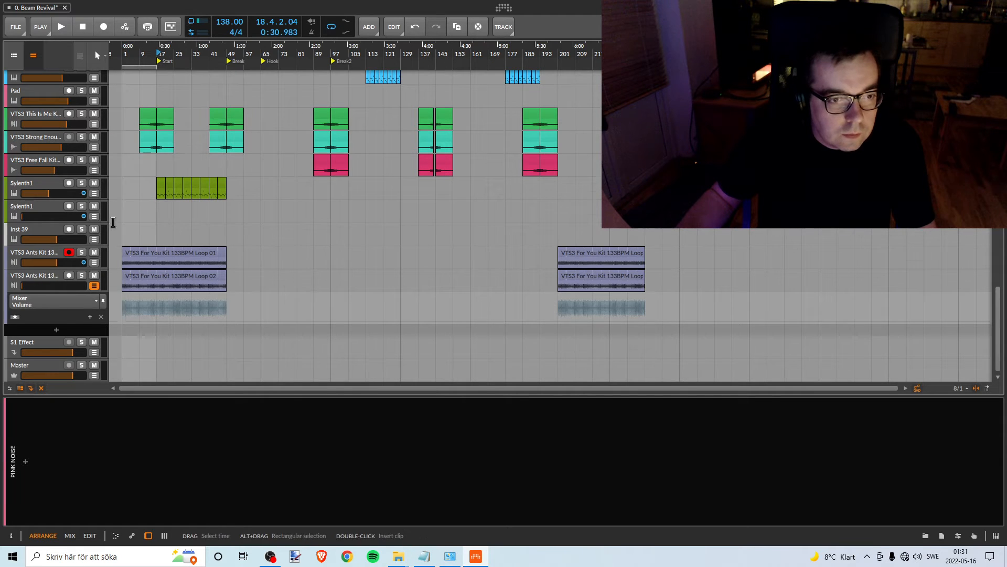
# - Move the Pink Noise clip back to bar 1 so it fills the loop region
pyautogui.scroll(10, 124, 135)
pyautogui.scroll(4, 124, 135)
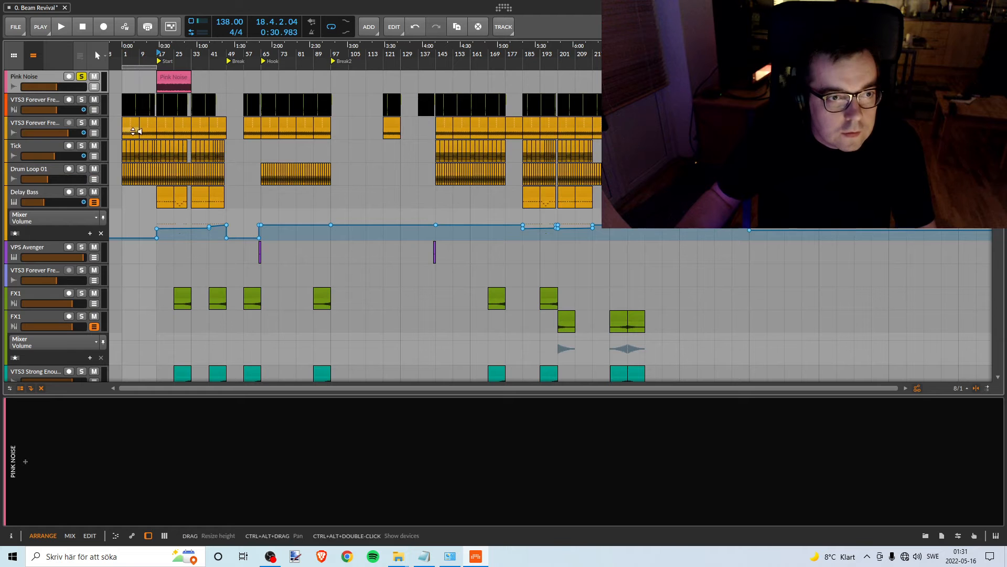
pyautogui.moveTo(173, 80); pyautogui.dragTo(128, 85)
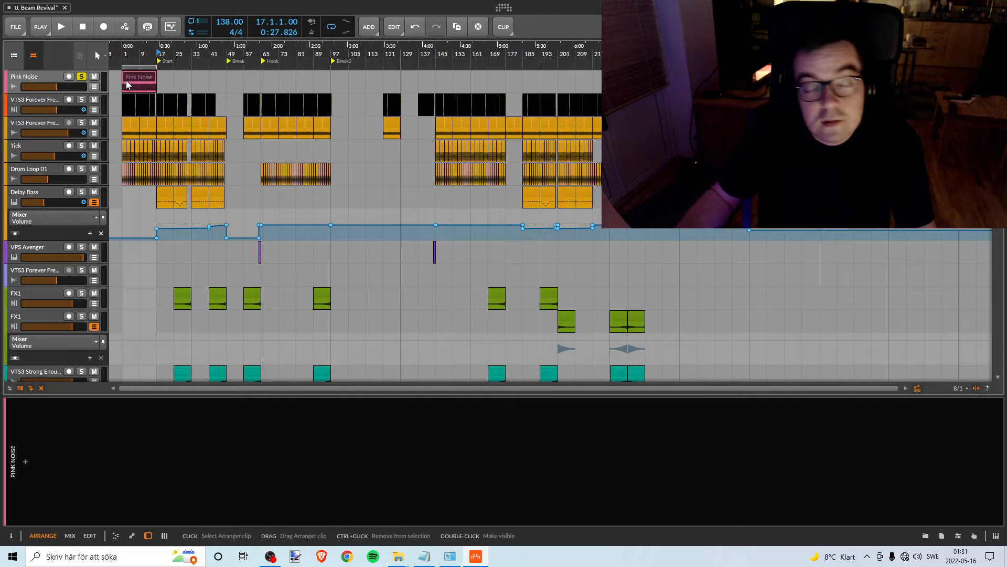
# - Set the playback start to bar 1 and solo the Loop 02 track to hear it against the pink noise
pyautogui.scroll(-8, 143, 106)
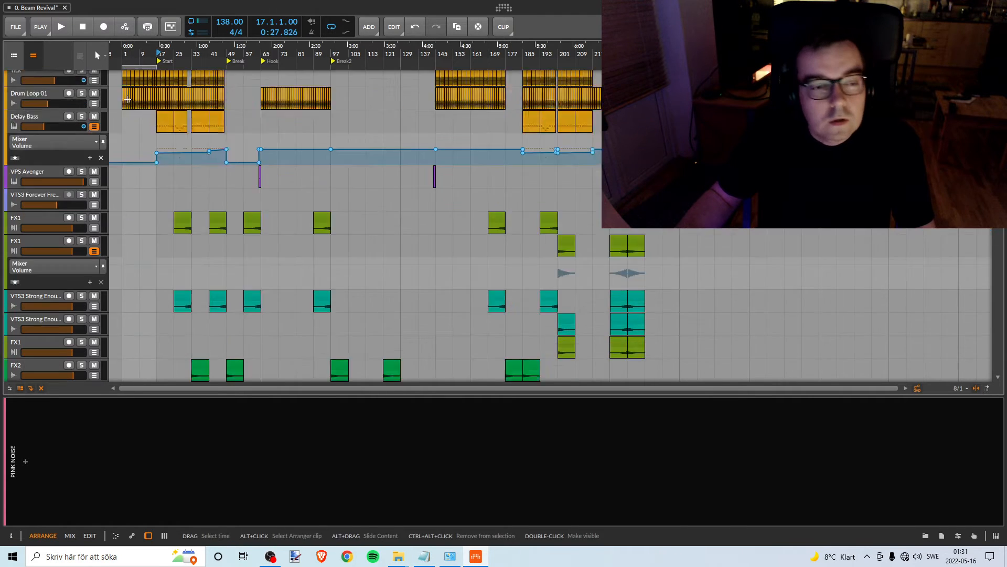
pyautogui.scroll(-5, 143, 106)
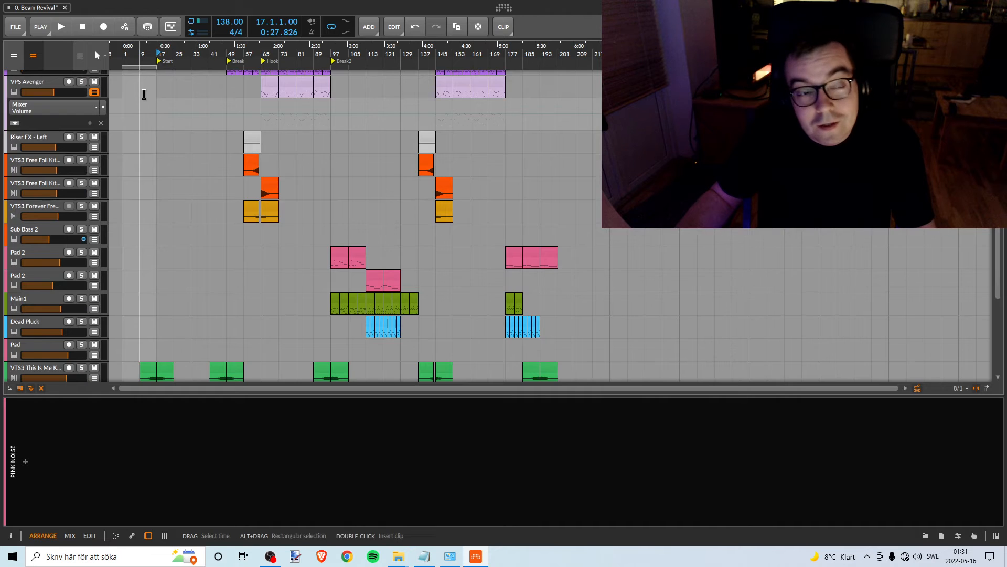
pyautogui.scroll(-7, 144, 94)
pyautogui.scroll(1, 140, 99)
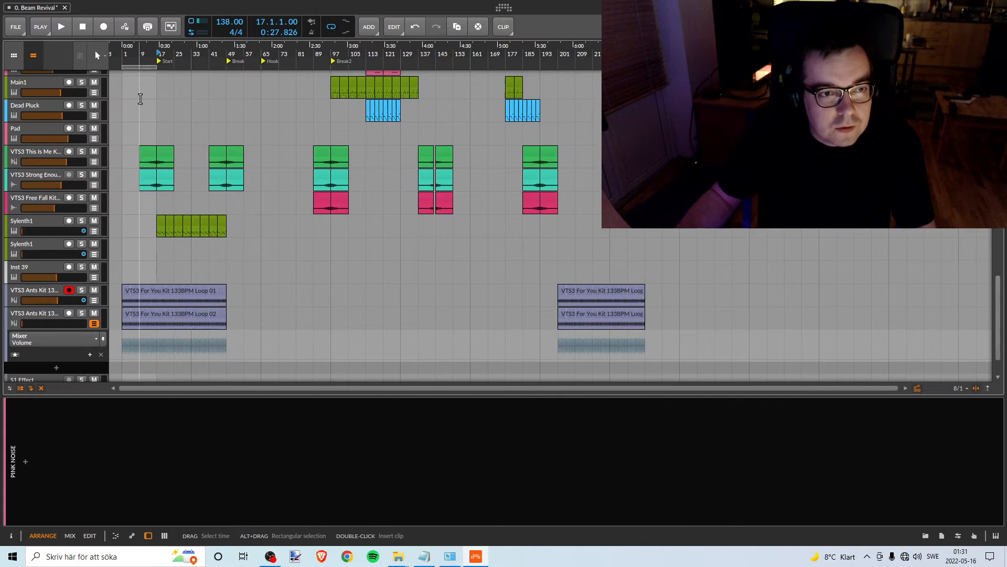
pyautogui.moveTo(123, 54)
pyautogui.mouseDown()
pyautogui.moveTo(124, 77)
pyautogui.moveTo(124, 53)
pyautogui.moveTo(123, 64)
pyautogui.mouseUp()
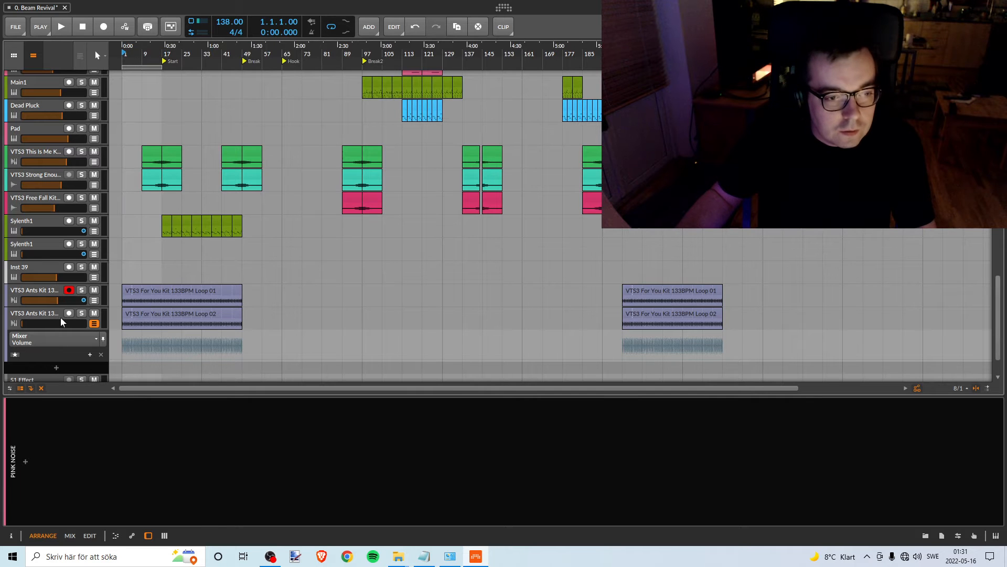
pyautogui.click(81, 313)
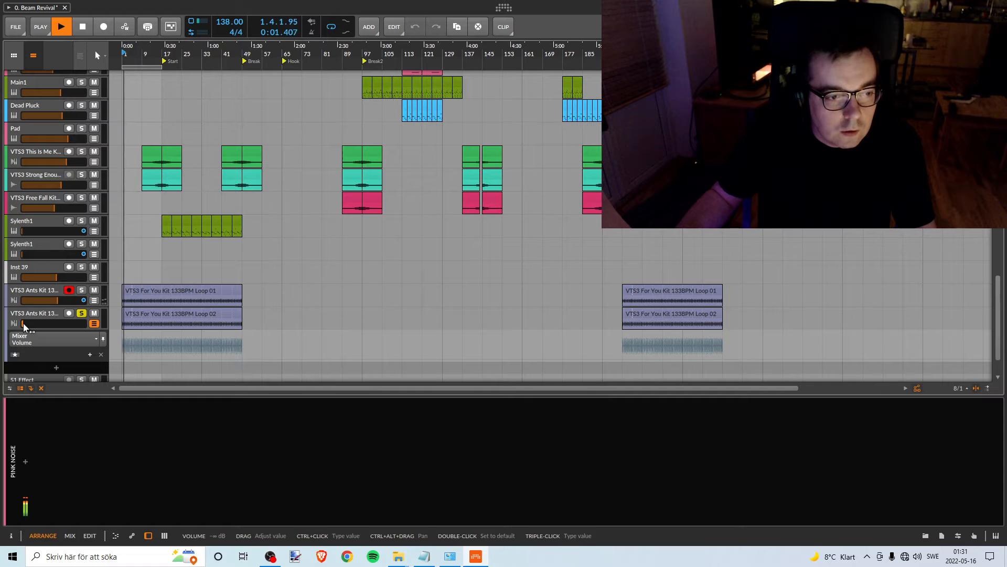
# - Raise the Loop 02 track's volume to -8.2 dB against the pink noise, stop playback and unsolo the track
pyautogui.moveTo(22, 323); pyautogui.dragTo(25, 323)
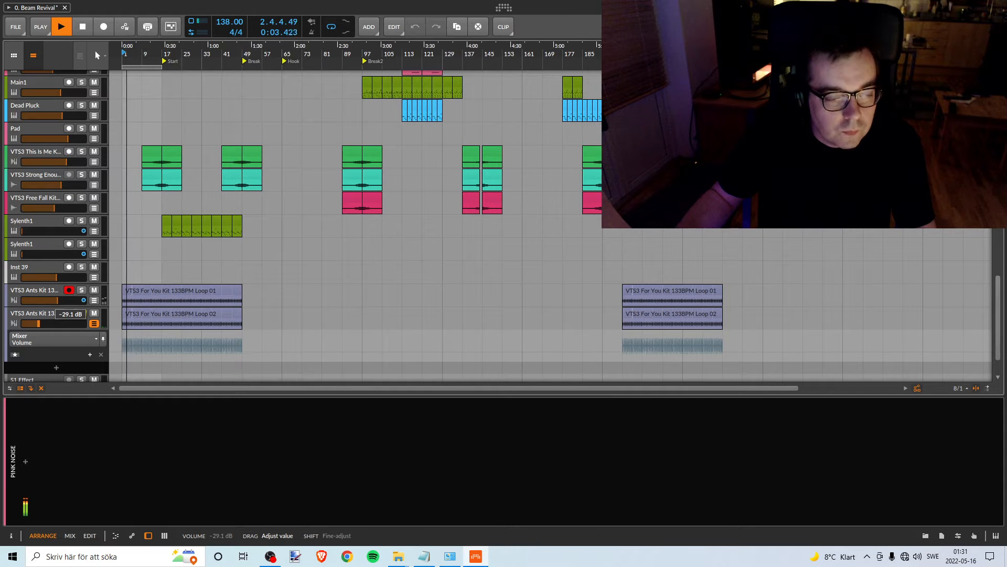
pyautogui.moveTo(53, 323); pyautogui.dragTo(57, 324)
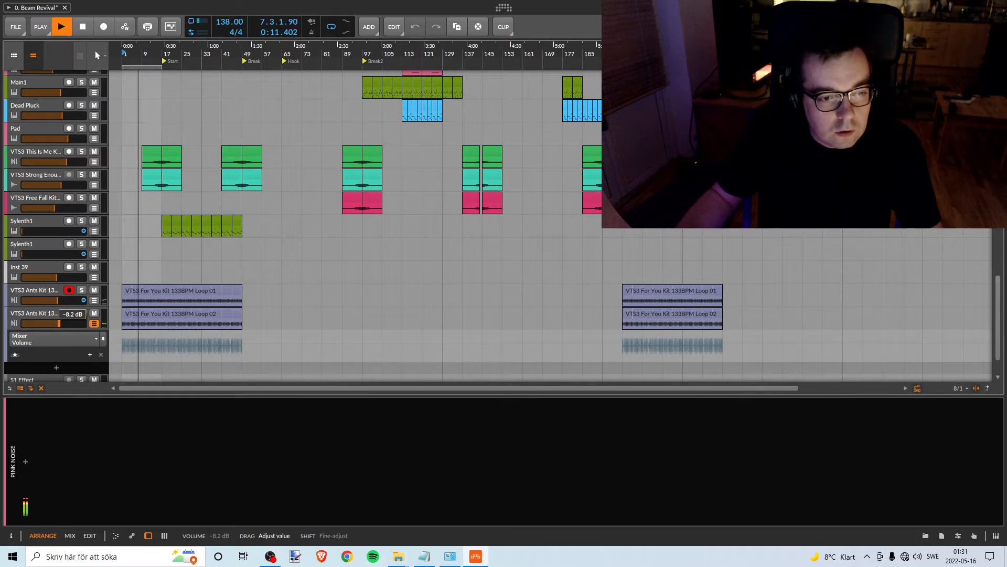
pyautogui.moveTo(58, 324); pyautogui.dragTo(60, 323)
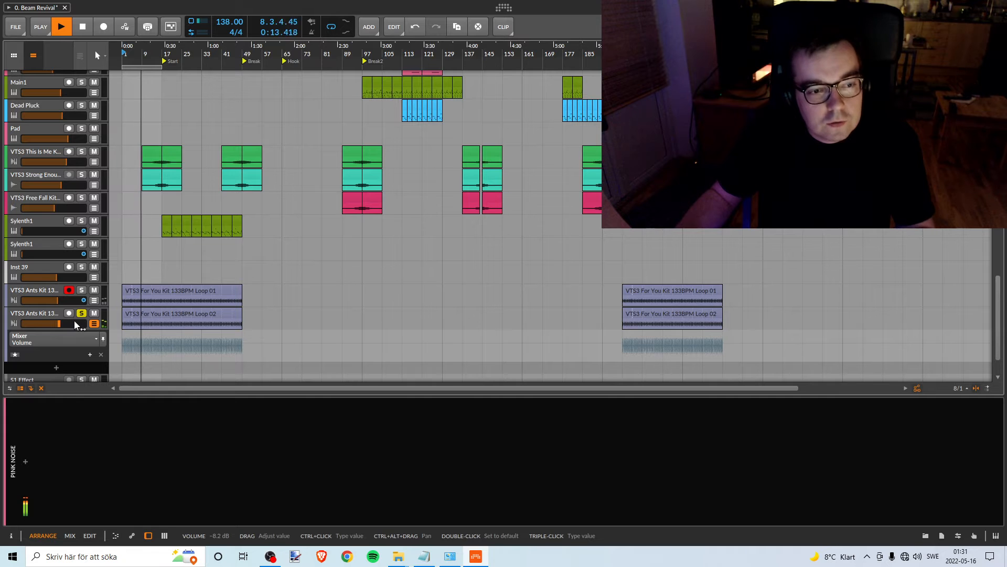
pyautogui.scroll(3, 93, 310)
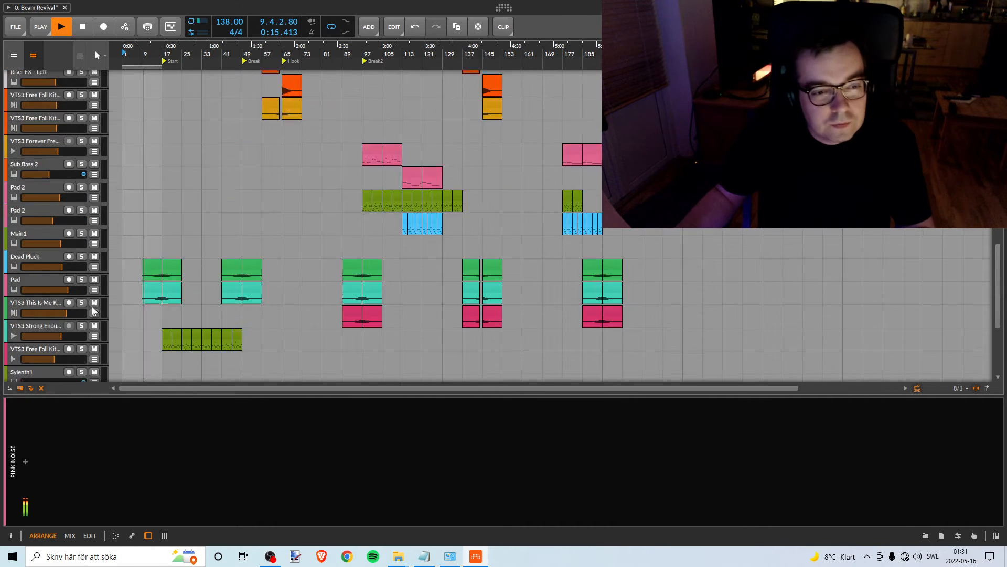
pyautogui.scroll(10, 93, 311)
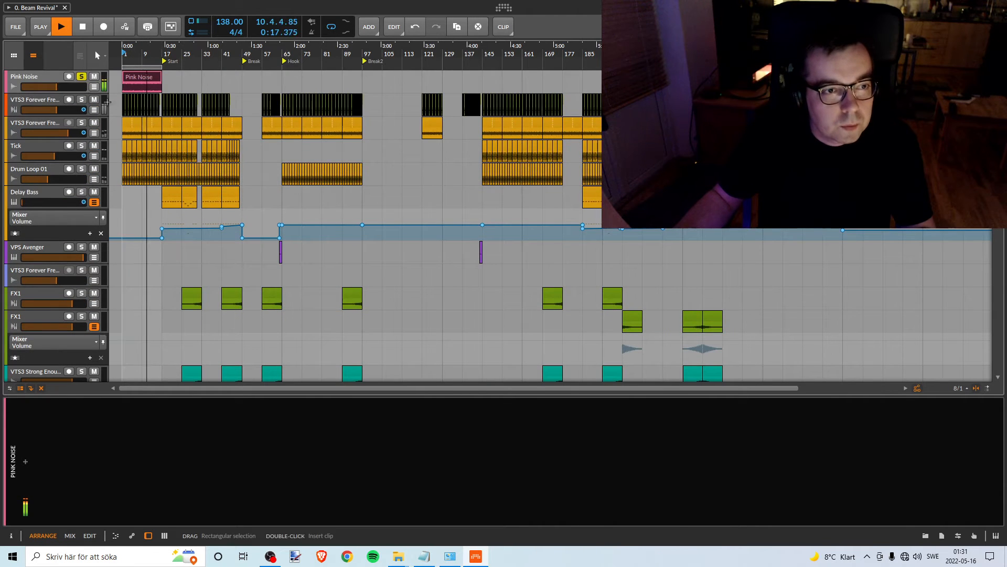
pyautogui.scroll(-12, 166, 290)
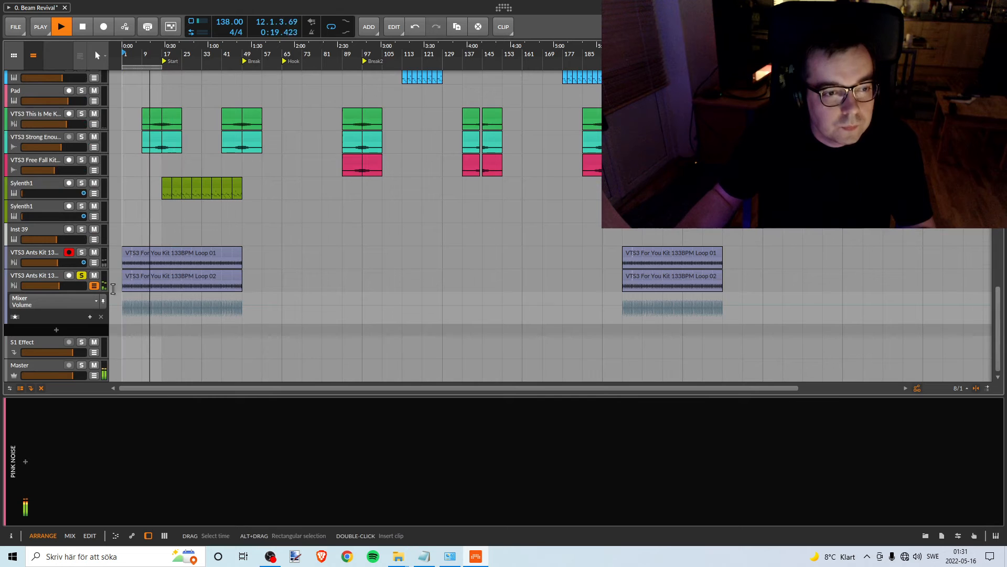
pyautogui.press('space')
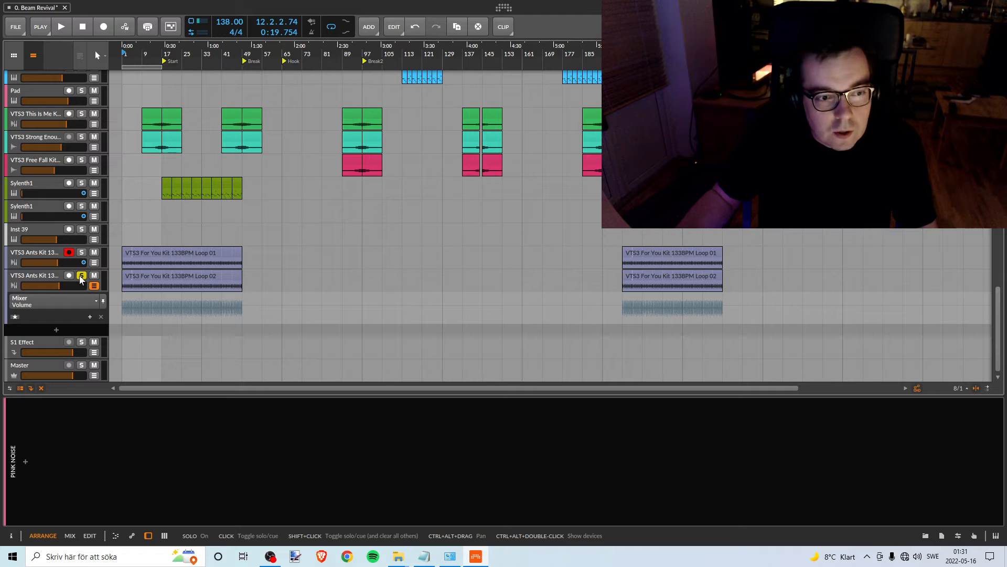
pyautogui.click(46, 275)
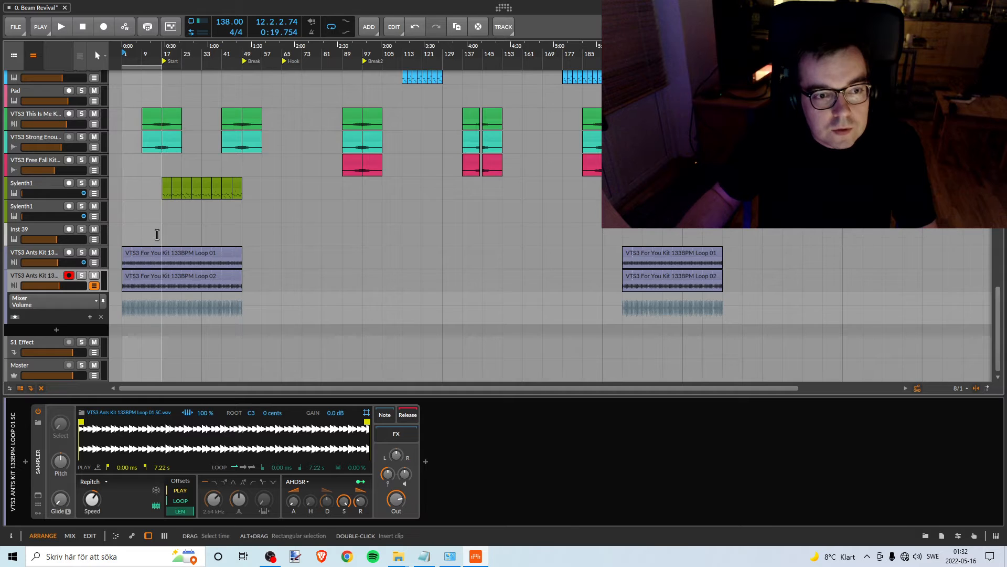
# - Move the arranger loop region to bars 17–33, starting at the Start marker
pyautogui.scroll(3, 155, 232)
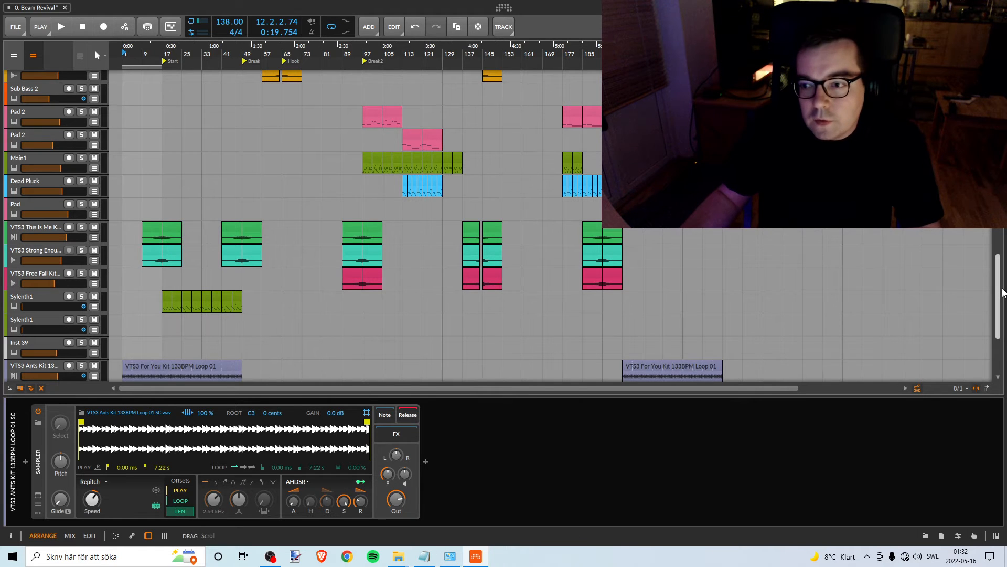
pyautogui.moveTo(1002, 289); pyautogui.dragTo(1002, 105)
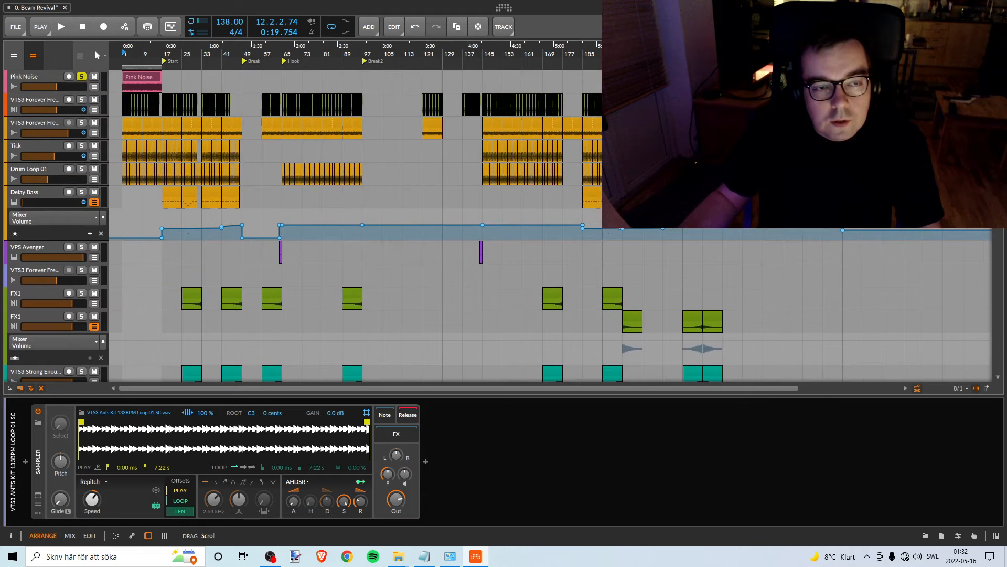
pyautogui.moveTo(142, 53); pyautogui.dragTo(169, 92)
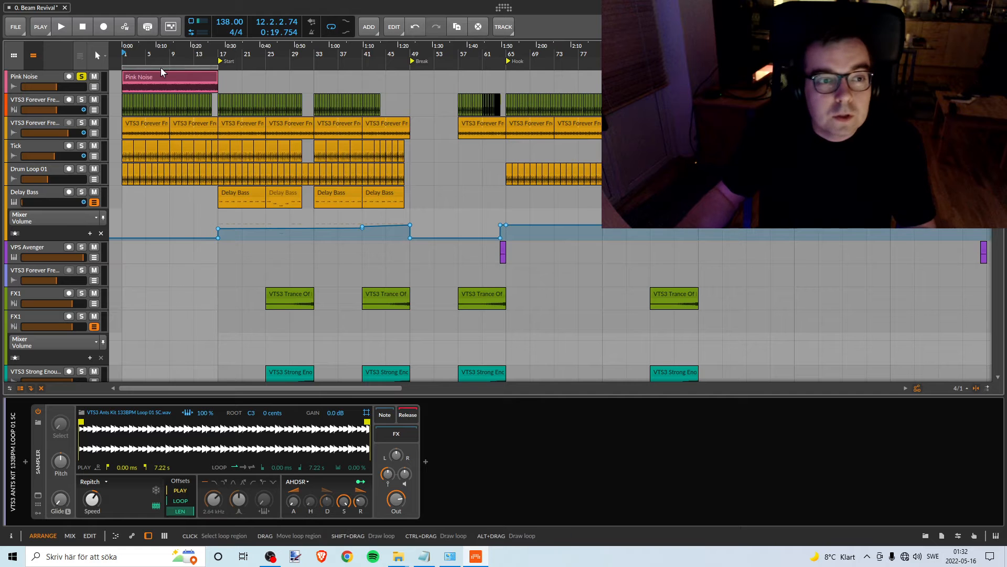
pyautogui.moveTo(161, 66); pyautogui.dragTo(253, 67)
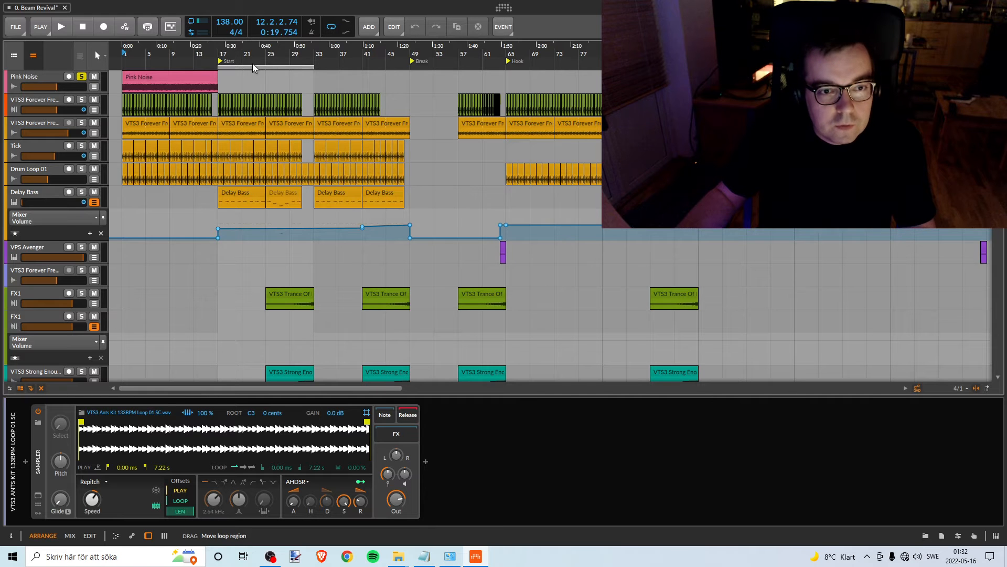
# - Recolour the VTS3 Ants Kit Loop 01 and Loop 02 tracks orange to match the drum tracks
pyautogui.scroll(-15, 253, 220)
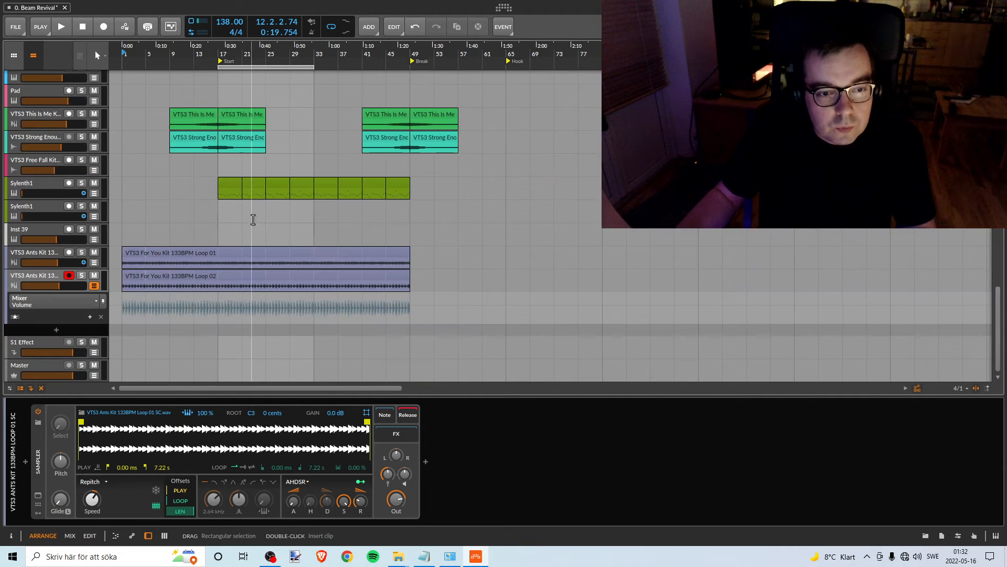
pyautogui.click(165, 253)
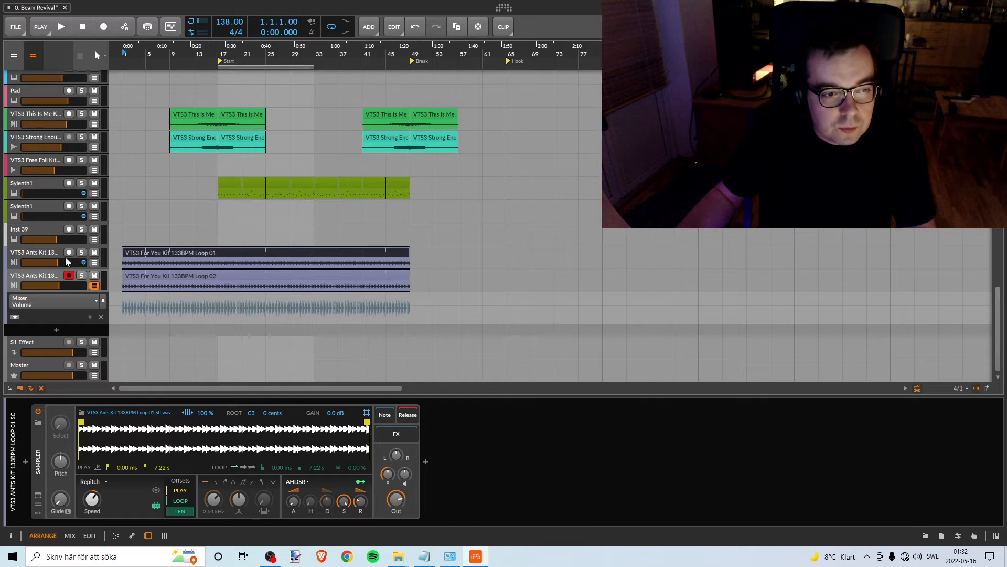
pyautogui.click(47, 253)
pyautogui.rightClick(46, 253)
pyautogui.click(103, 329)
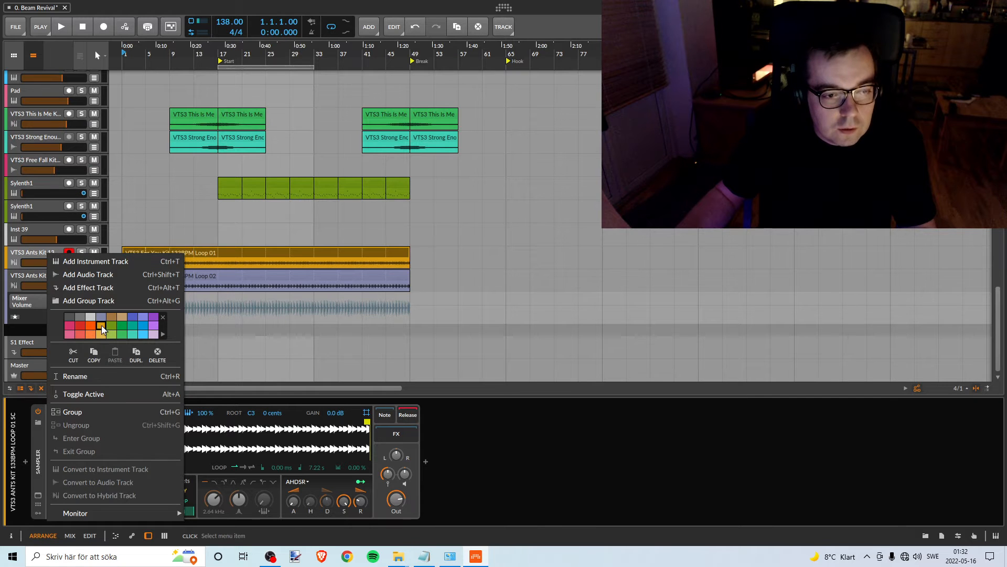
pyautogui.click(40, 256)
pyautogui.click(47, 275)
pyautogui.rightClick(48, 275)
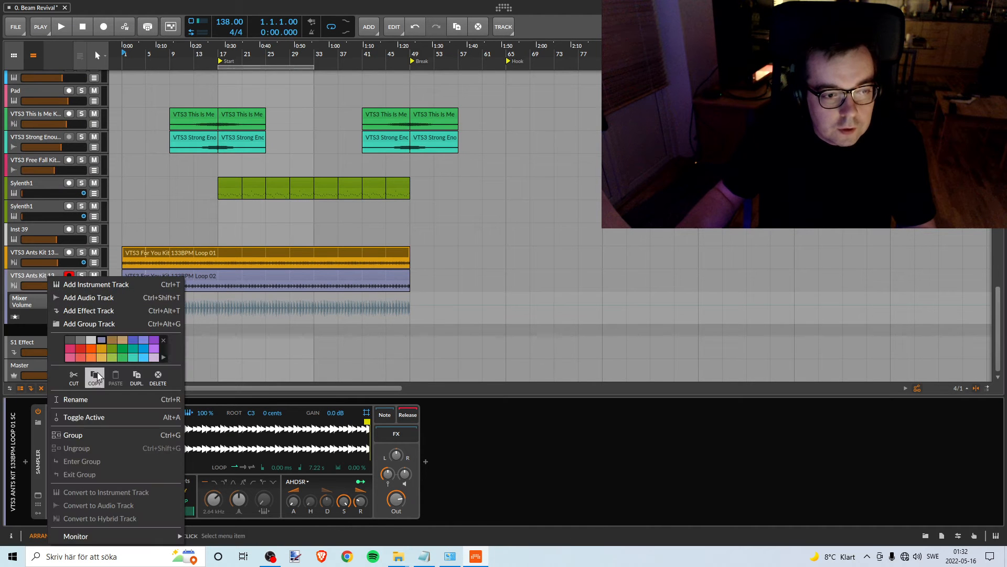
pyautogui.click(102, 349)
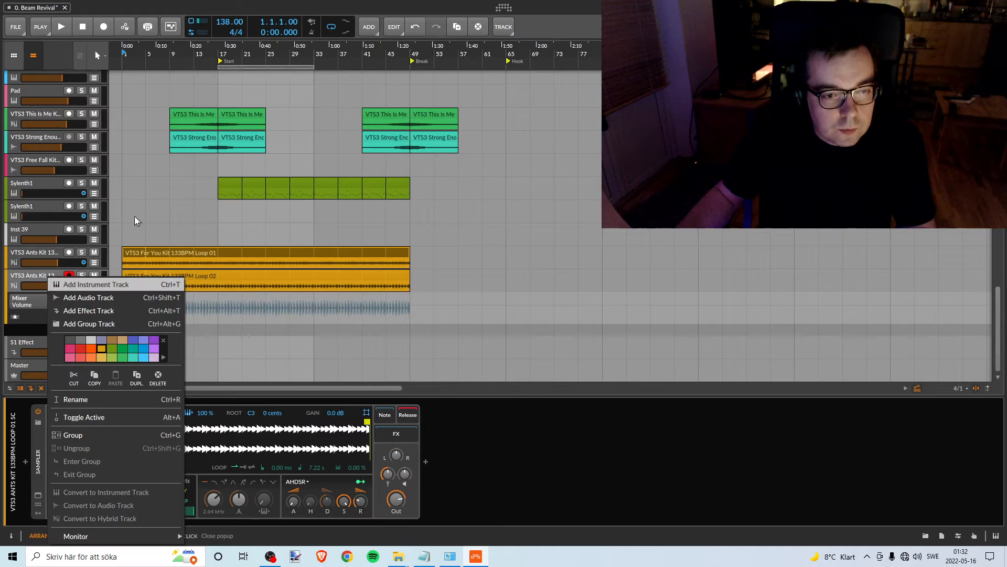
# - Solo the upper Sylenth1 track, play it briefly from bar 17, and unsolo it
pyautogui.click(283, 48)
pyautogui.moveTo(319, 55)
pyautogui.mouseDown()
pyautogui.moveTo(319, 31)
pyautogui.moveTo(319, 55)
pyautogui.mouseUp()
pyautogui.scroll(5, 147, 218)
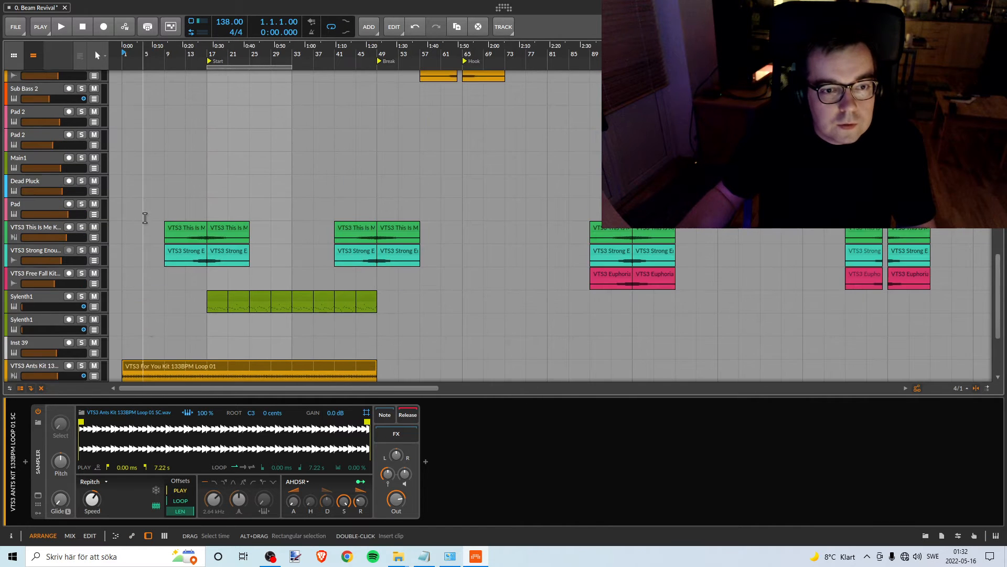
pyautogui.scroll(-3, 168, 223)
pyautogui.scroll(5, 190, 225)
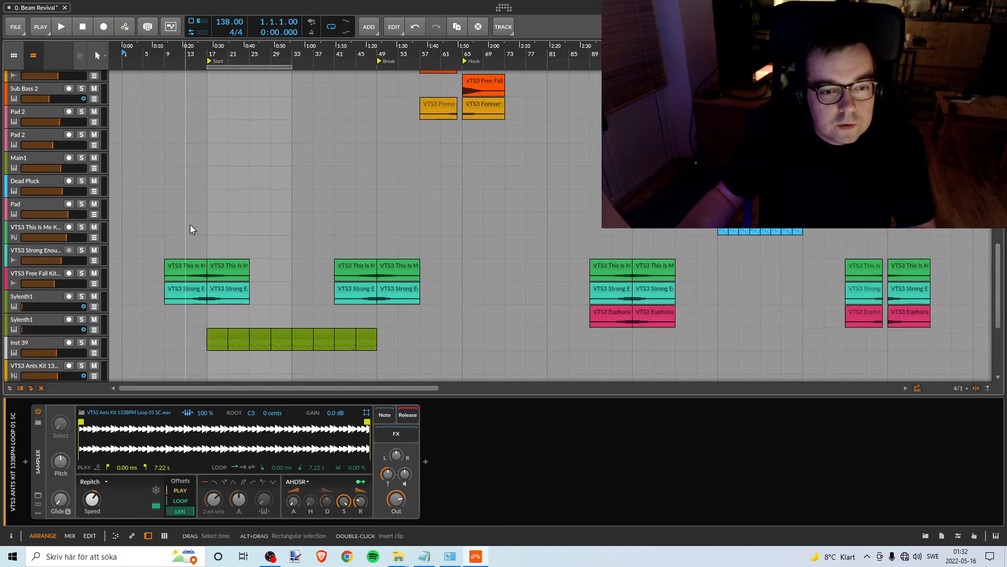
pyautogui.scroll(-2, 240, 294)
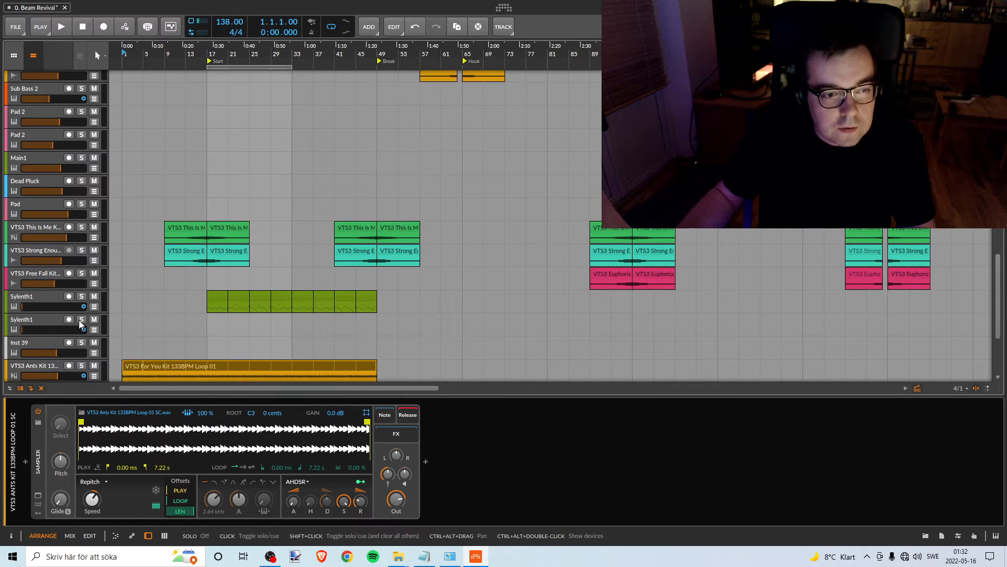
pyautogui.click(81, 296)
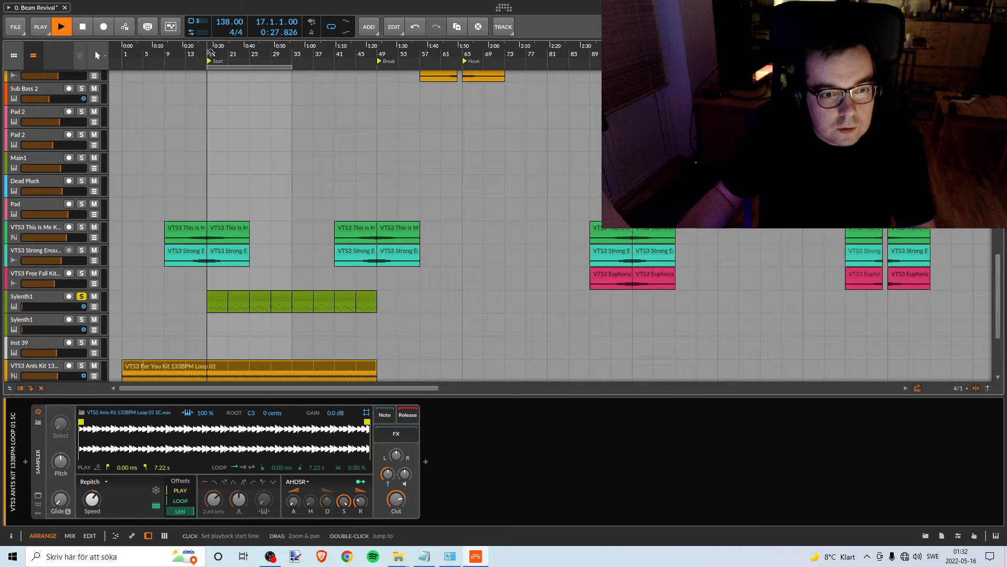
pyautogui.click(81, 297)
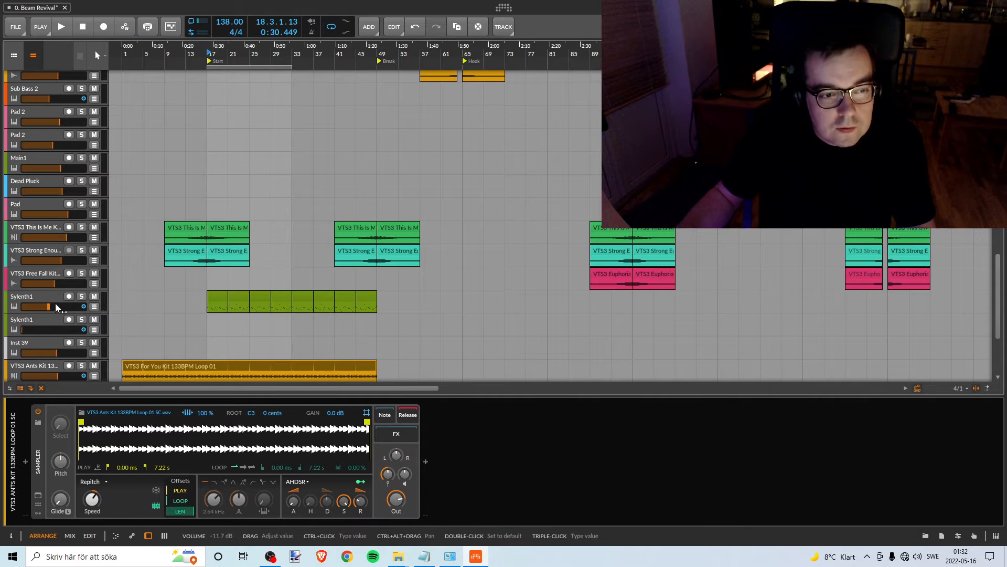
# - Solo the VTS3 This Is Me Kit track and listen to its first clips from bar 14
pyautogui.scroll(2, 210, 297)
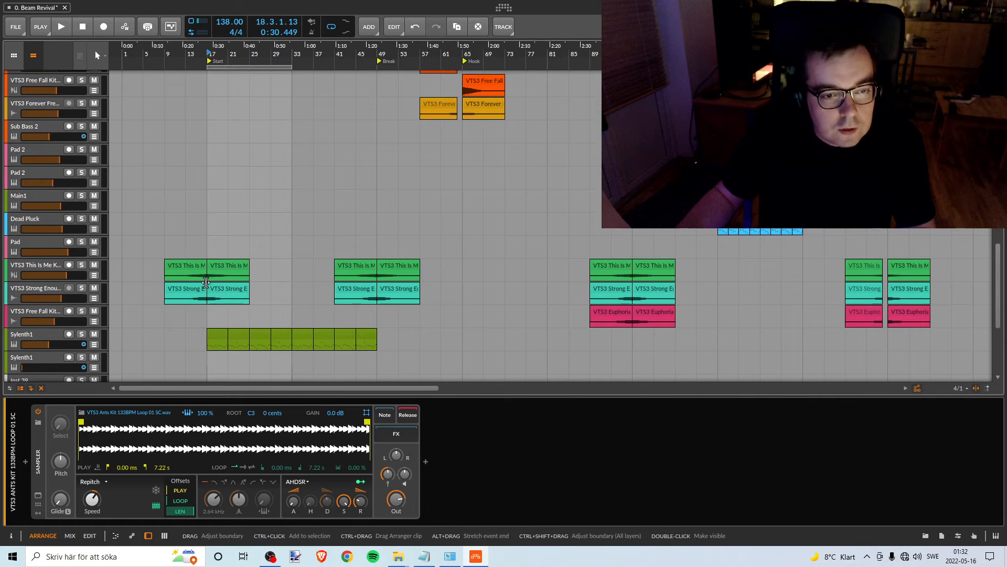
pyautogui.moveTo(199, 48); pyautogui.dragTo(199, 95)
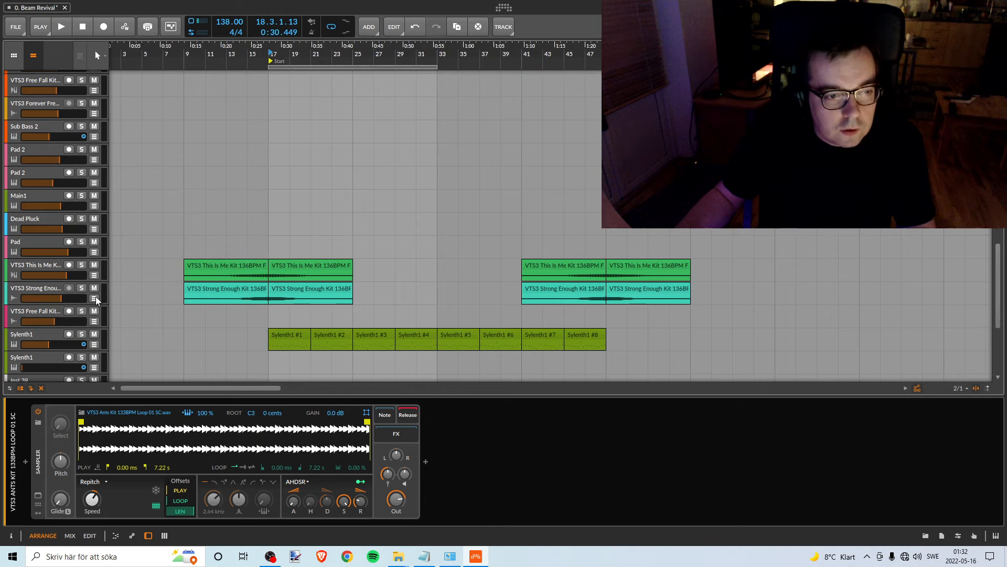
pyautogui.click(82, 265)
pyautogui.doubleClick(260, 51)
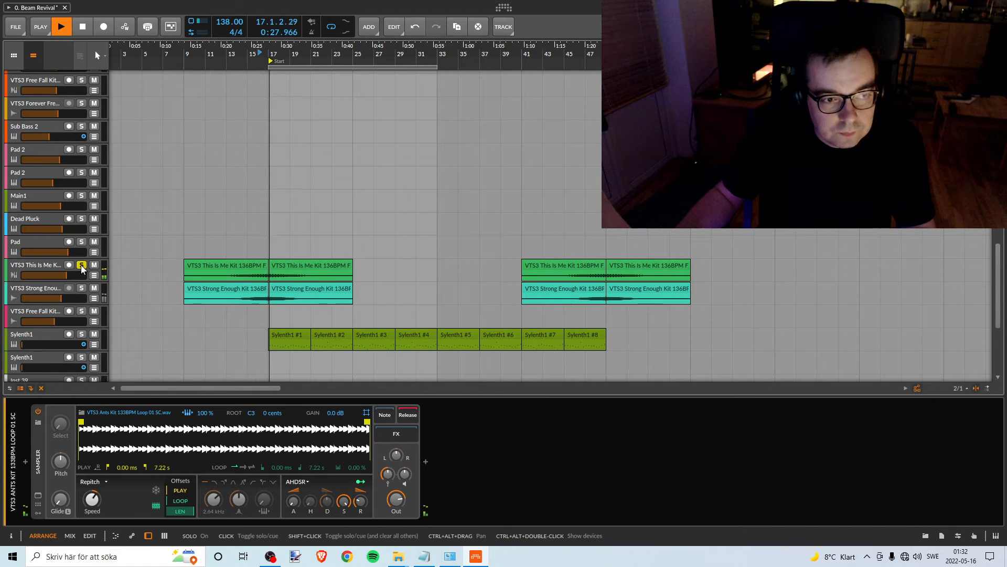
pyautogui.press('space')
pyautogui.scroll(15, 246, 194)
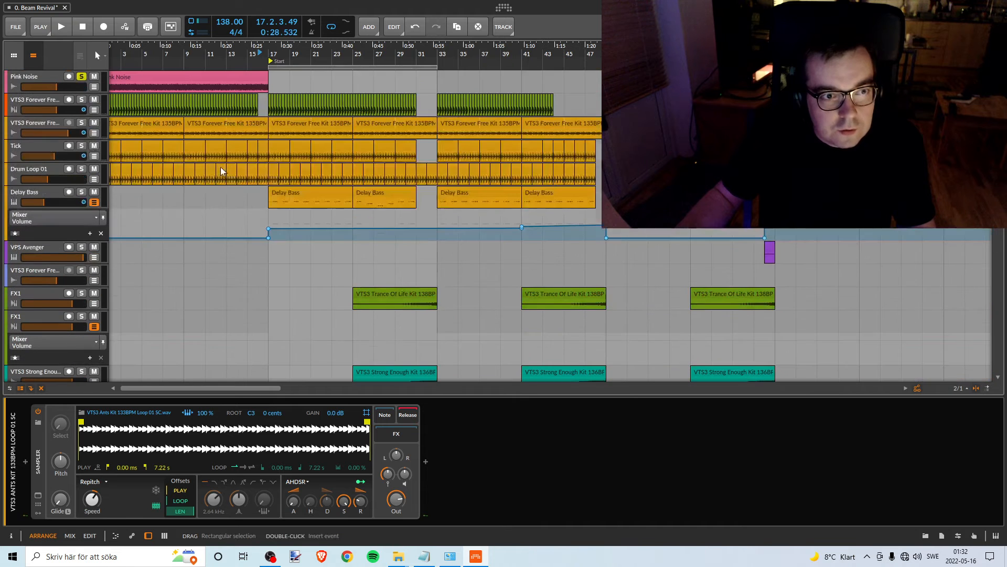
pyautogui.scroll(-15, 198, 207)
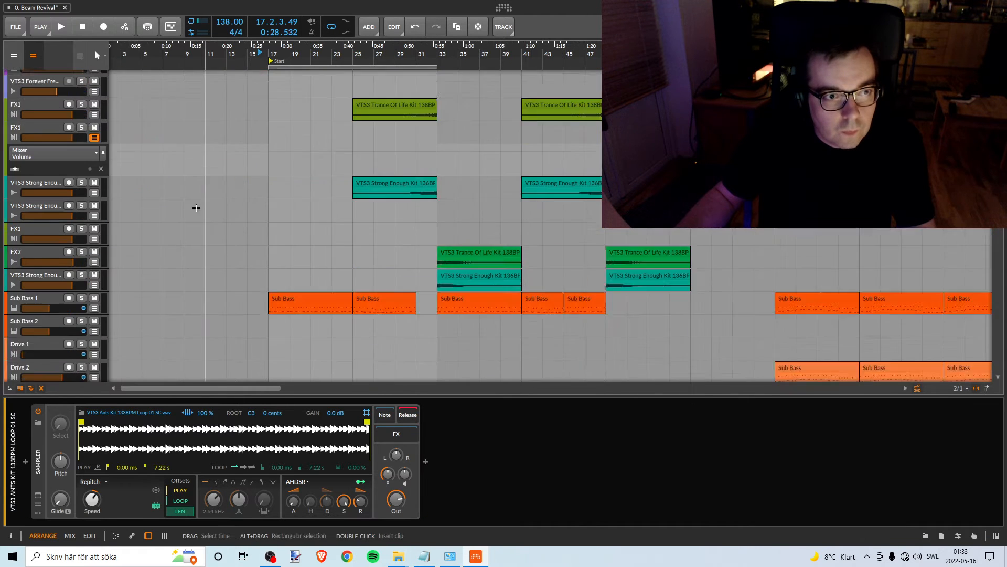
pyautogui.click(238, 61)
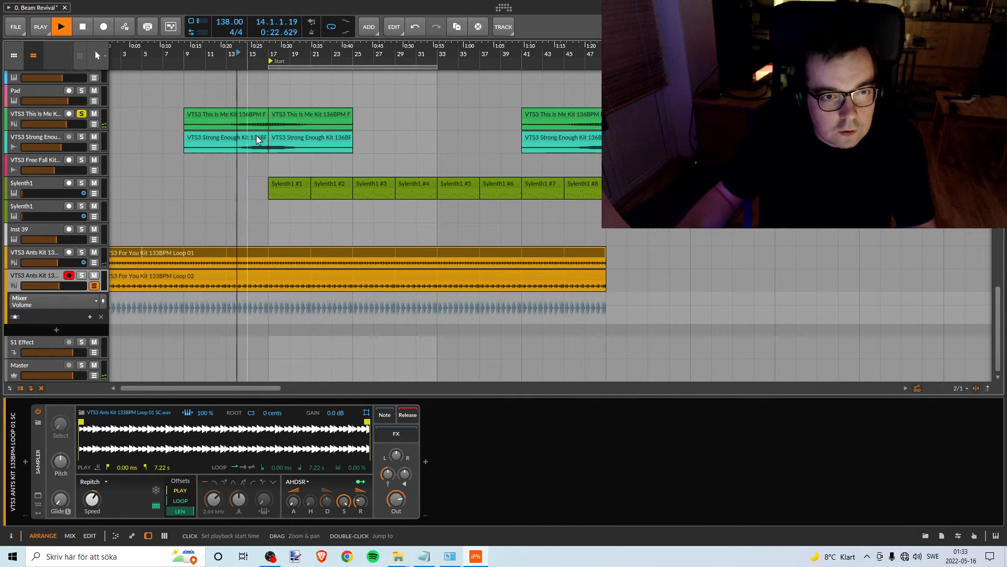
pyautogui.press('space')
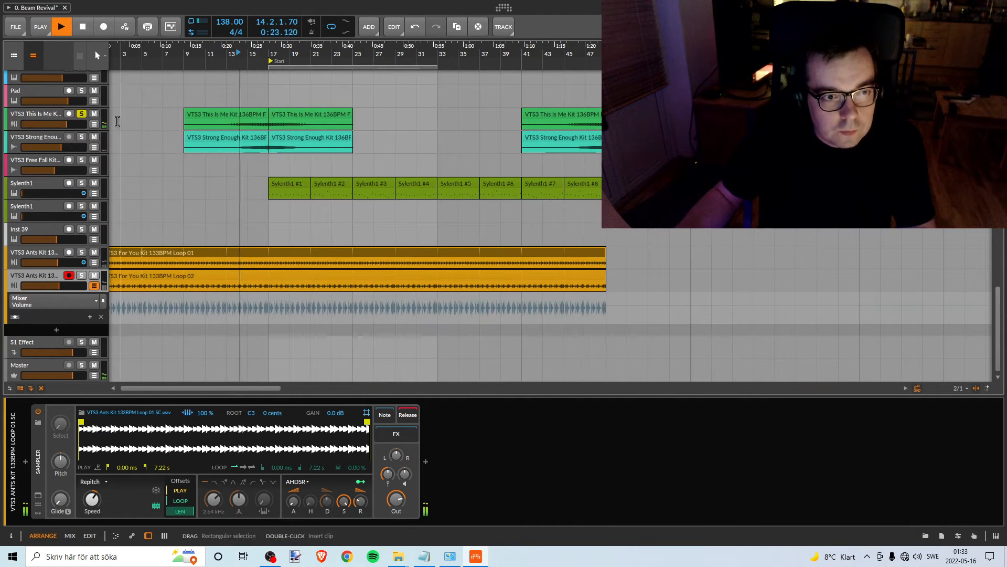
# - Switch the solo to the VTS3 Strong Enough Kit track and listen to it from bar 15
pyautogui.keyDown('shift'); pyautogui.click(81, 136); pyautogui.keyUp('shift')
pyautogui.press('space')
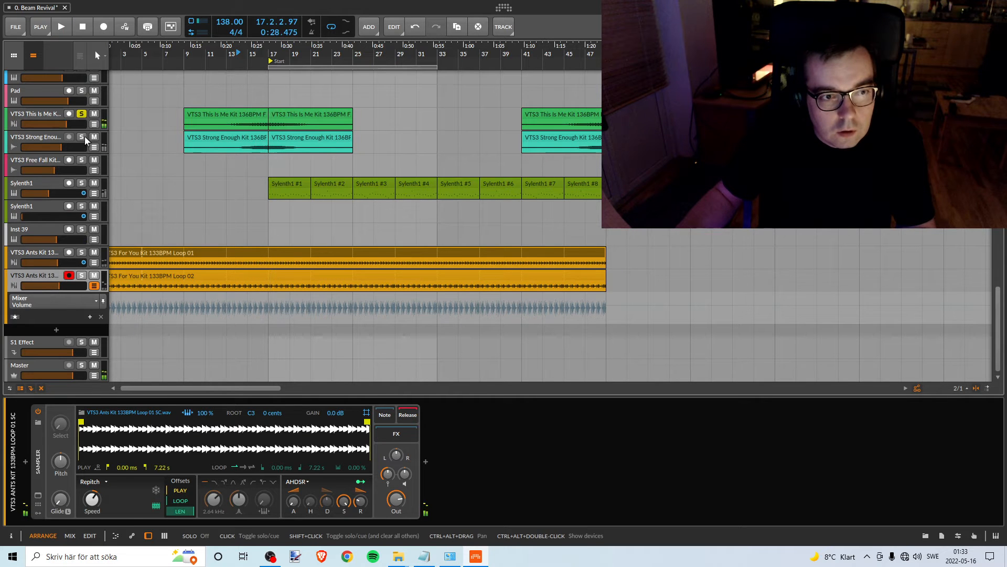
pyautogui.click(250, 55)
pyautogui.press('space')
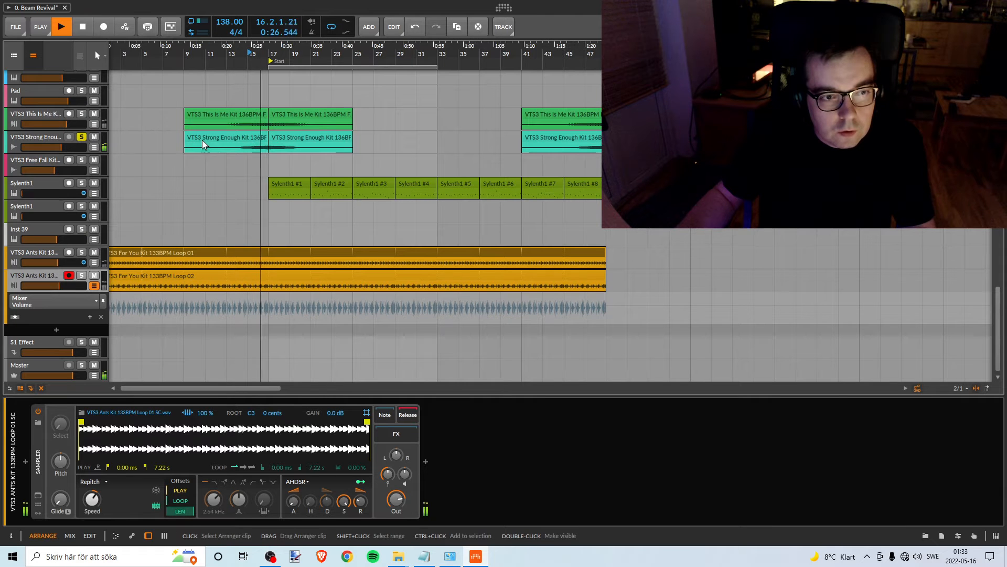
pyautogui.press('space')
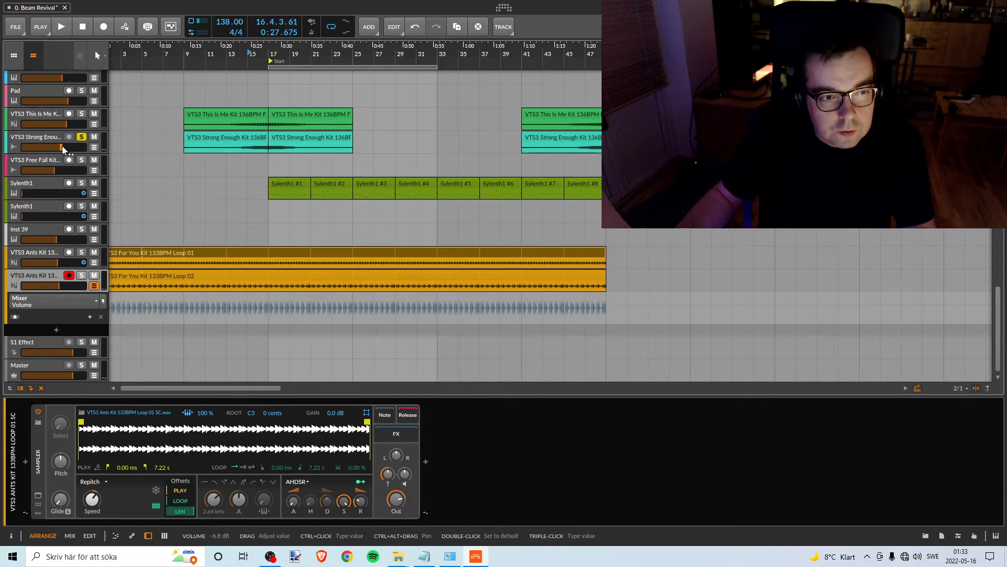
pyautogui.scroll(3, 278, 199)
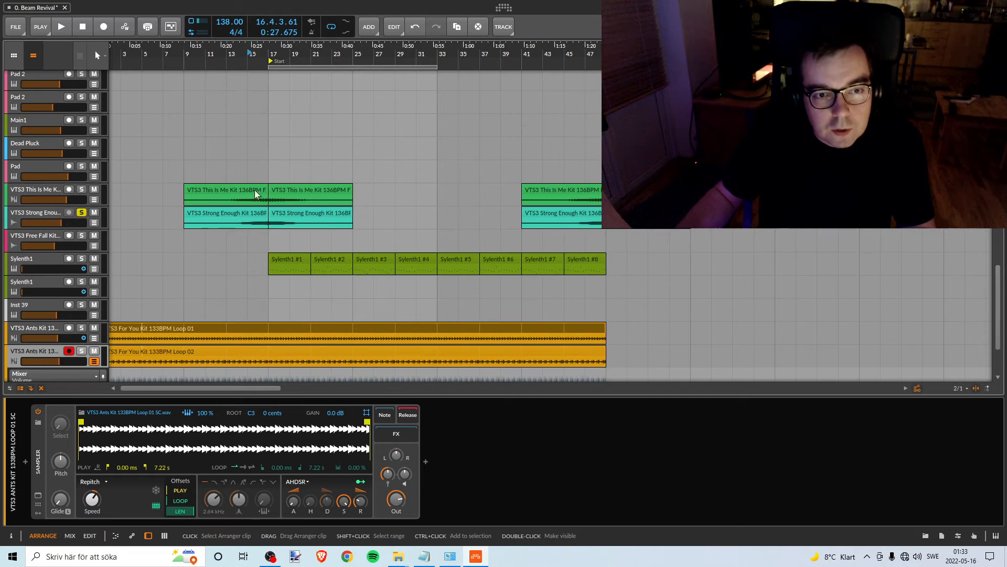
pyautogui.scroll(-3, 254, 198)
pyautogui.scroll(2, 262, 174)
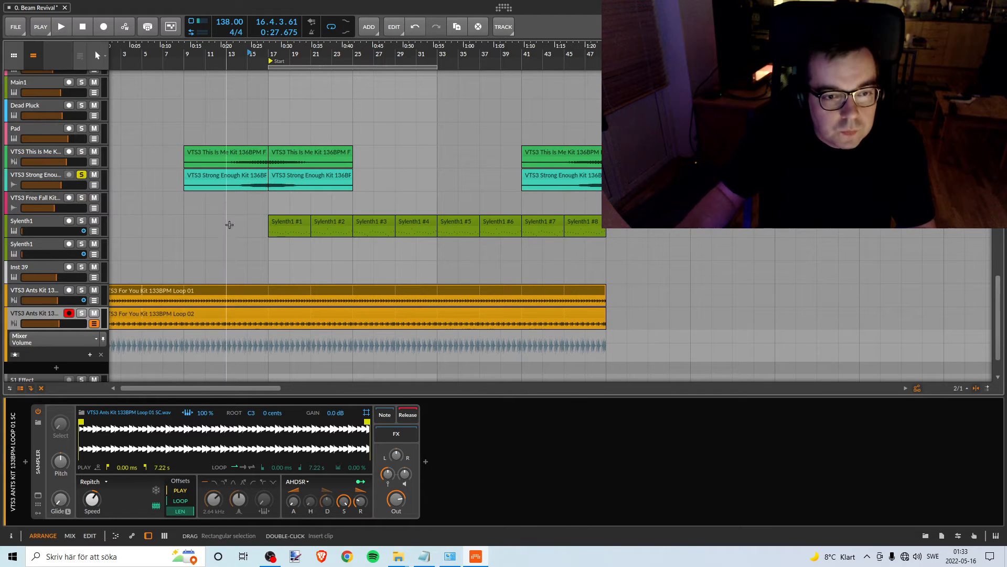
pyautogui.scroll(2, 231, 231)
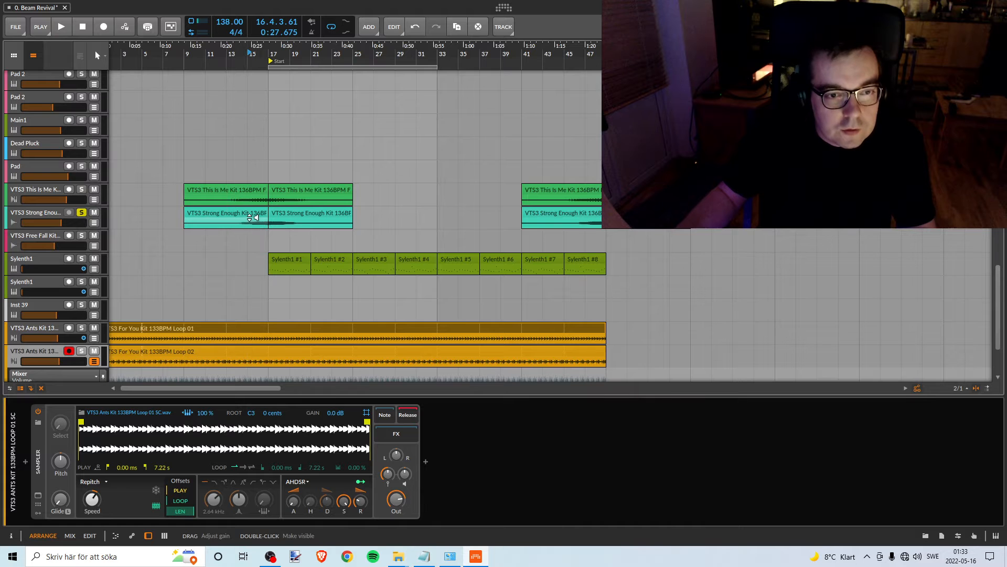
# - Move the loop region to bars 9–25 and shift the Pink Noise clip to start at bar 9
pyautogui.click(229, 212)
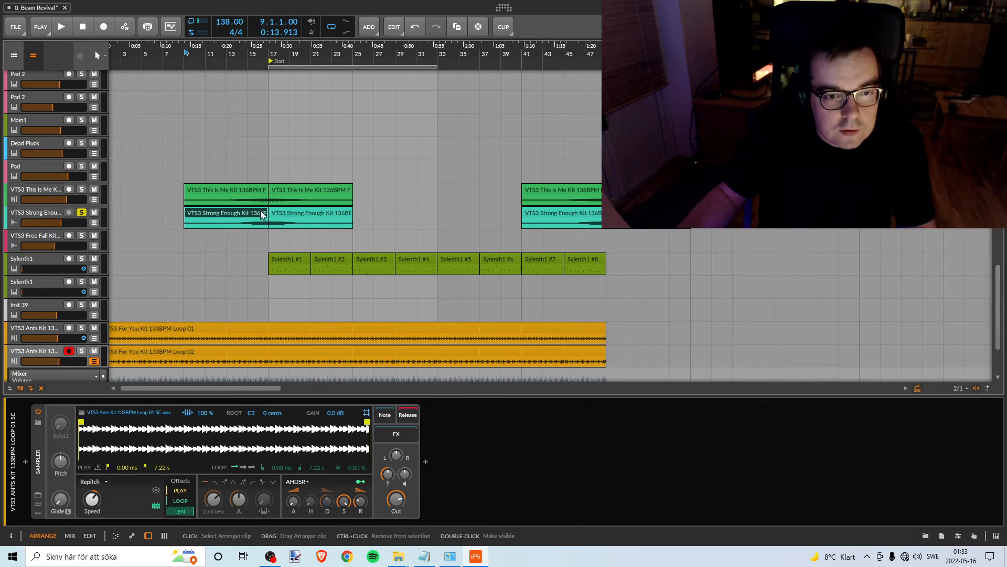
pyautogui.scroll(15, 181, 209)
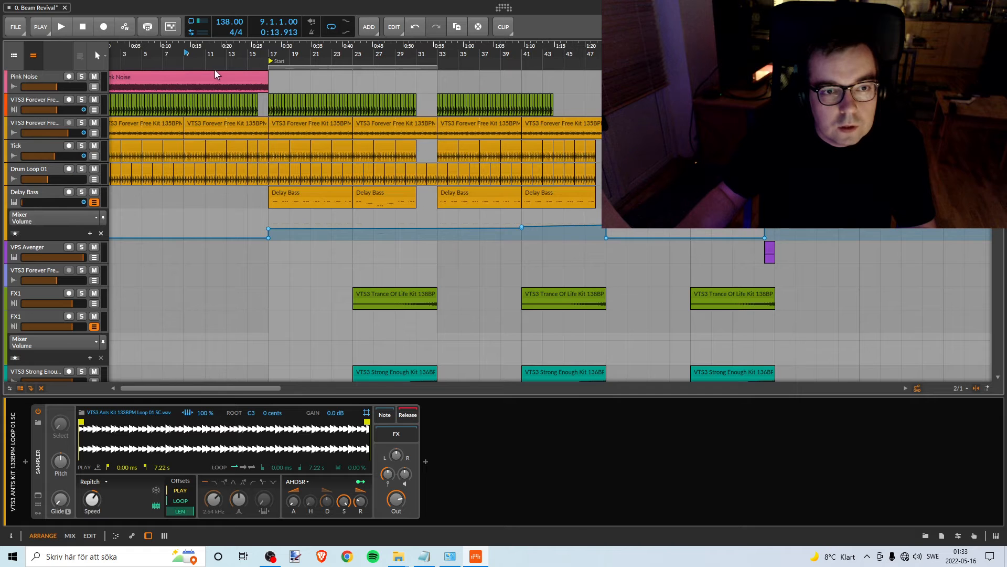
pyautogui.scroll(-4, 247, 274)
pyautogui.scroll(4, 244, 254)
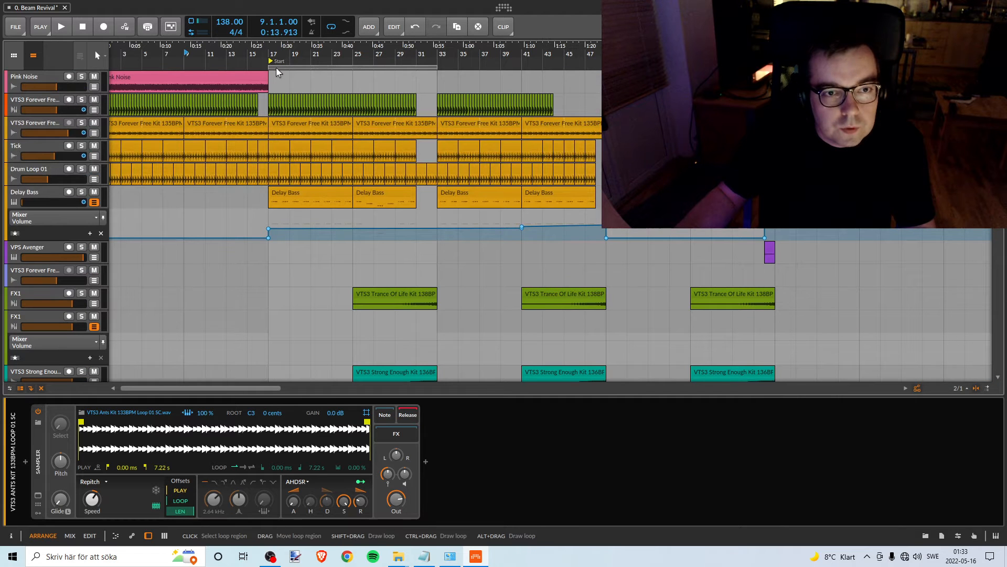
pyautogui.moveTo(276, 68); pyautogui.dragTo(113, 68)
pyautogui.scroll(-12, 213, 247)
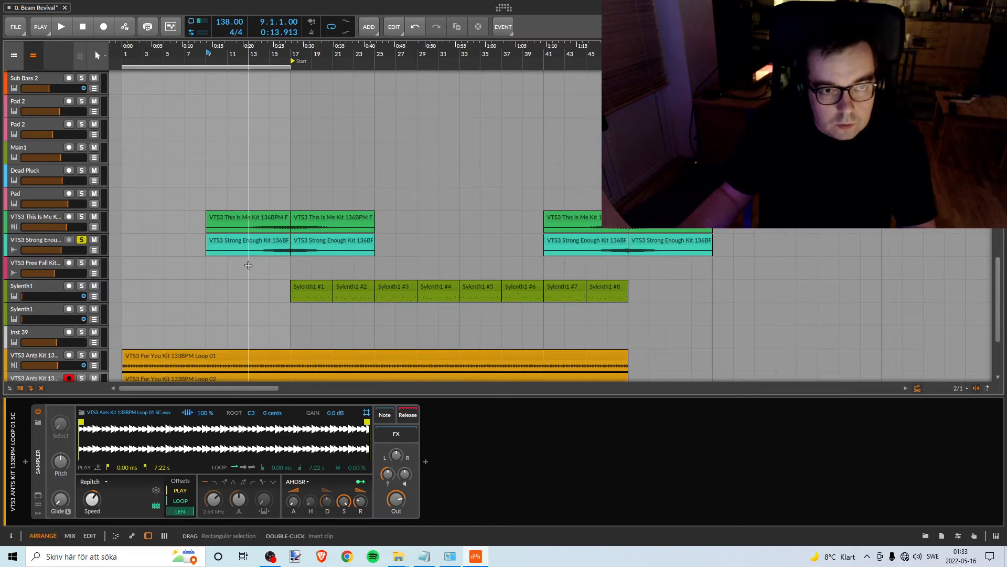
pyautogui.scroll(1, 248, 265)
pyautogui.moveTo(220, 68); pyautogui.dragTo(296, 67)
pyautogui.scroll(1, 187, 239)
pyautogui.scroll(10, 188, 239)
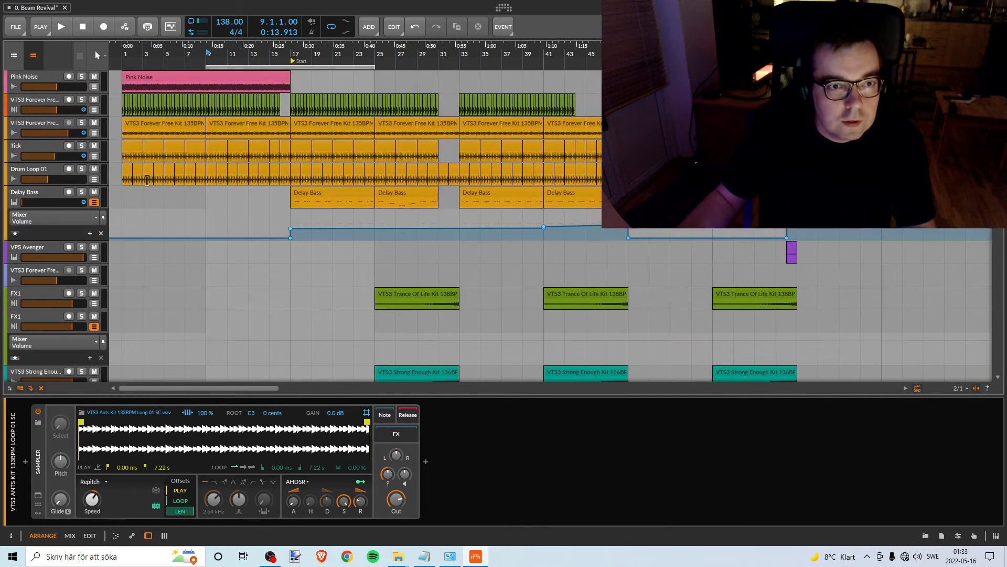
pyautogui.moveTo(201, 84); pyautogui.dragTo(285, 84)
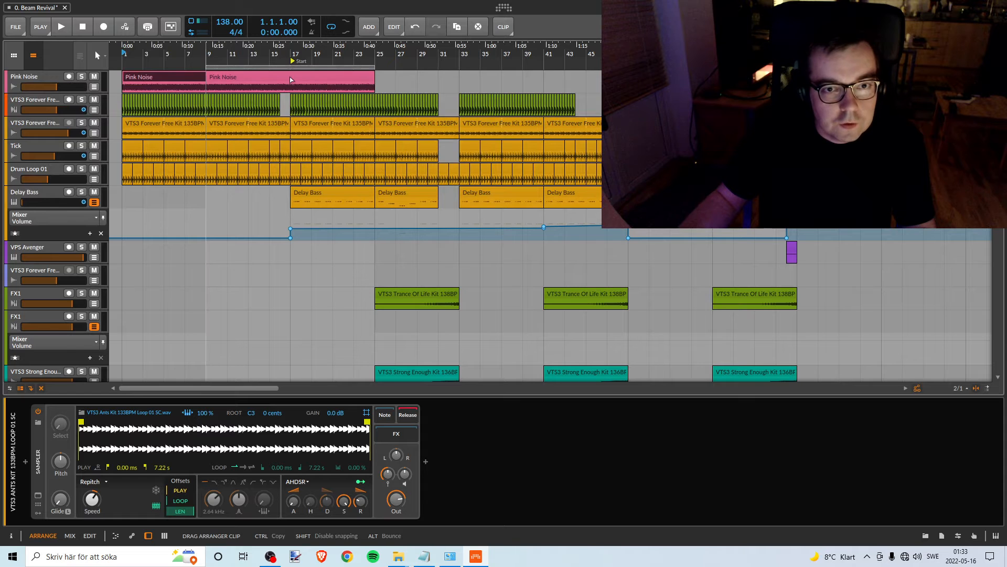
# - Show the Mixer Volume automation lane beneath the VTS3 Strong Enough Kit track
pyautogui.scroll(-10, 231, 199)
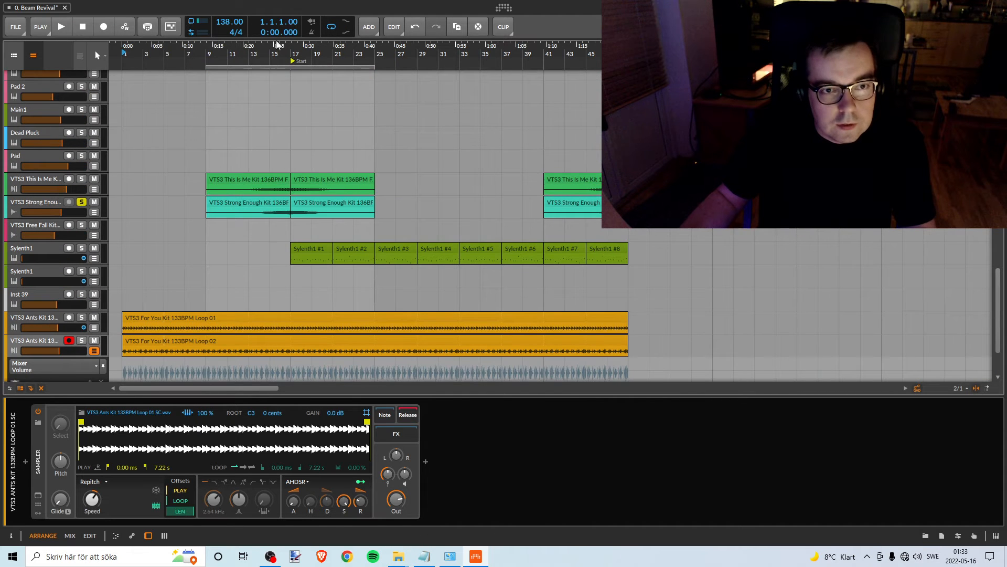
pyautogui.moveTo(269, 48); pyautogui.dragTo(250, 86)
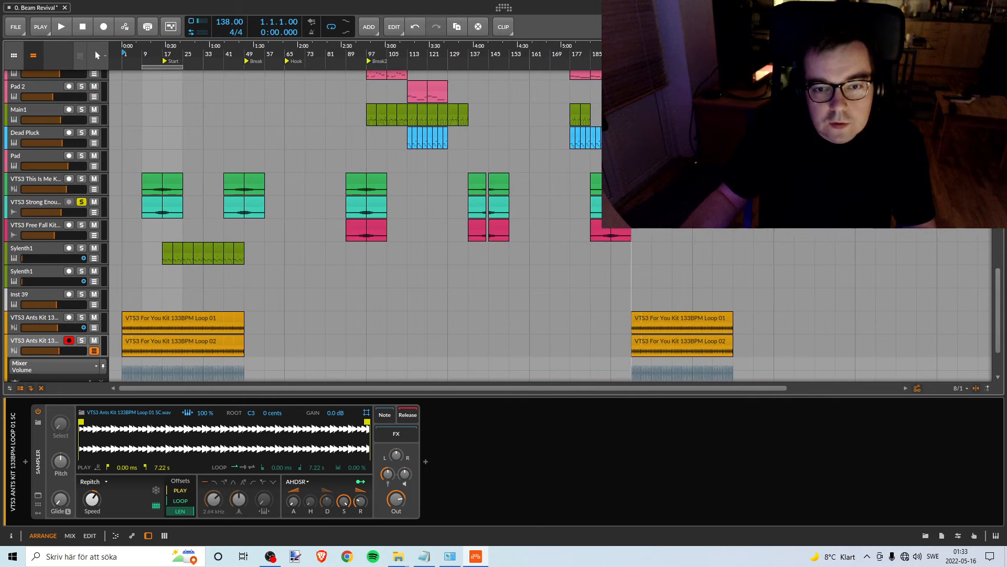
pyautogui.moveTo(147, 57); pyautogui.dragTo(147, 84)
pyautogui.click(94, 210)
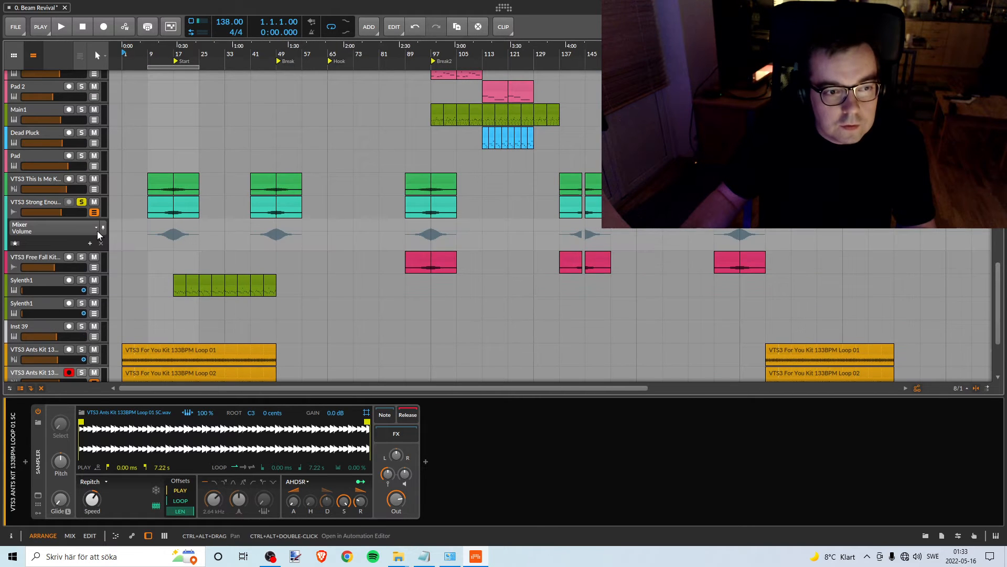
pyautogui.click(66, 229)
pyautogui.moveTo(72, 246)
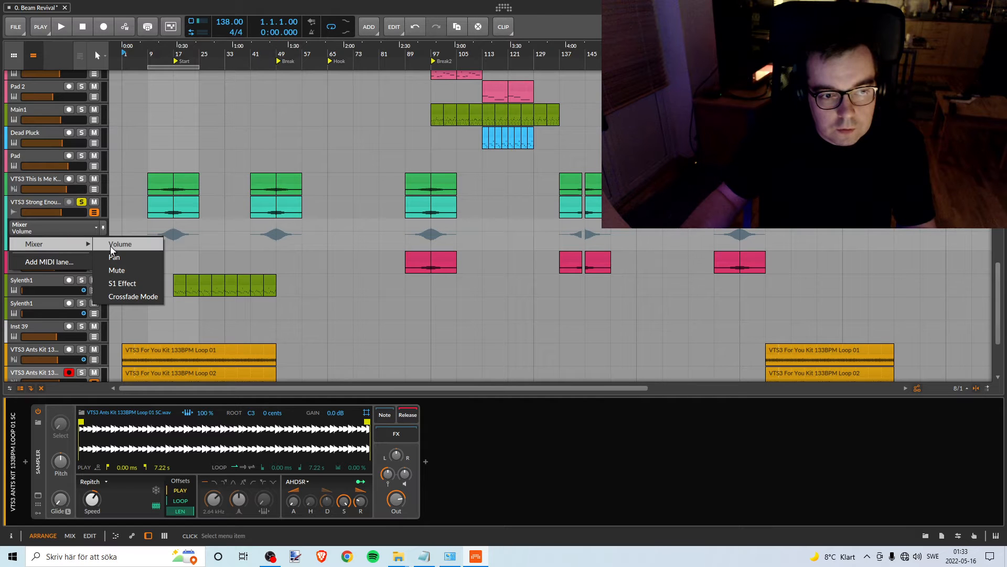
pyautogui.click(111, 245)
pyautogui.click(57, 229)
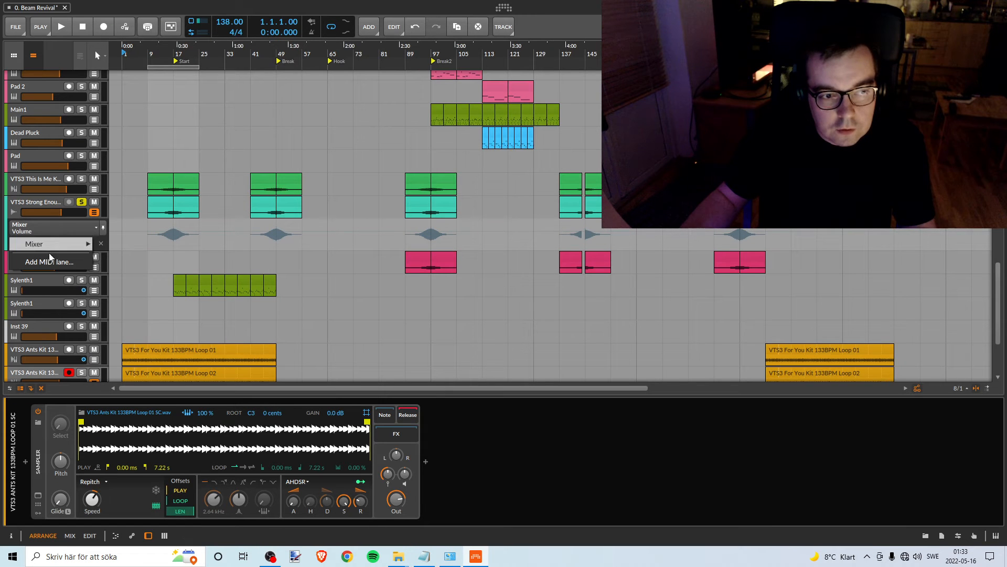
pyautogui.click(80, 212)
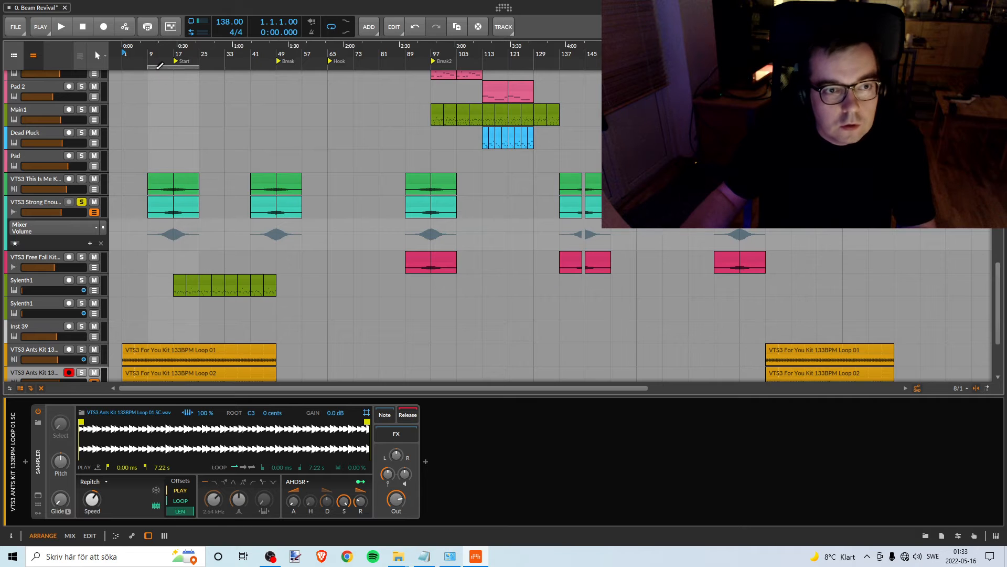
# - Pull the VTS3 Strong Enough Kit track's volume fully down and play the arrangement briefly from bar 9
pyautogui.moveTo(148, 54); pyautogui.dragTo(172, 164)
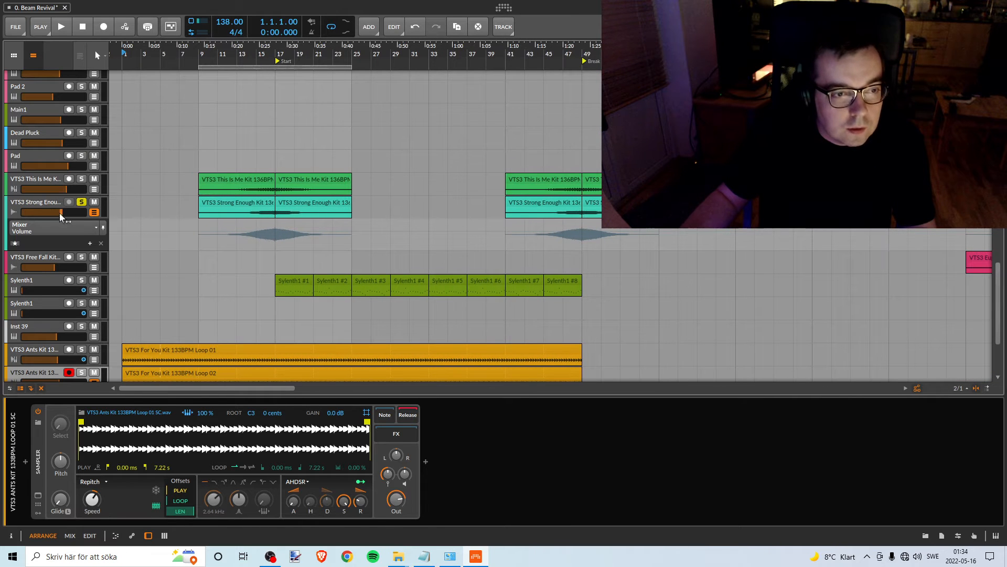
pyautogui.click(46, 203)
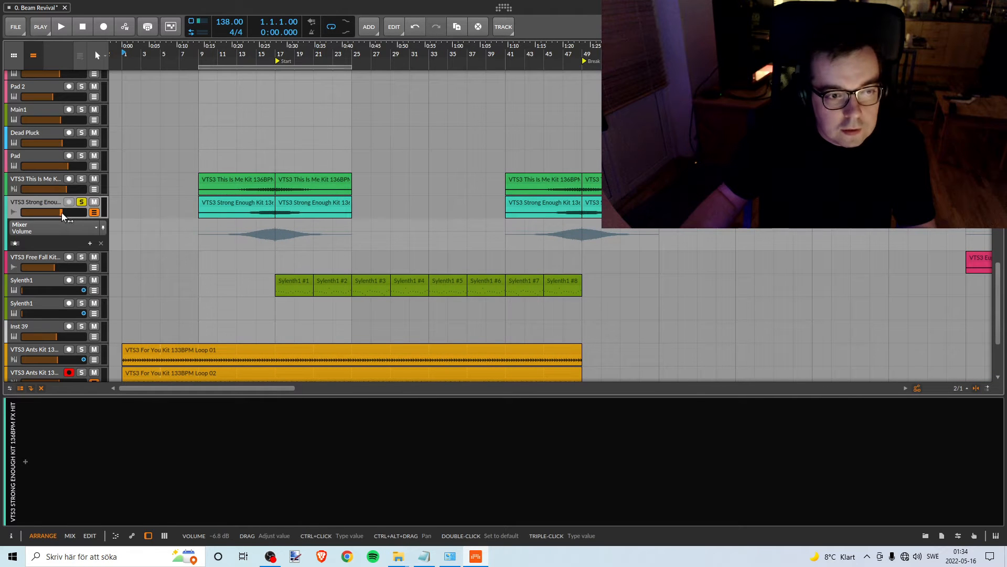
pyautogui.moveTo(61, 212); pyautogui.dragTo(21, 211)
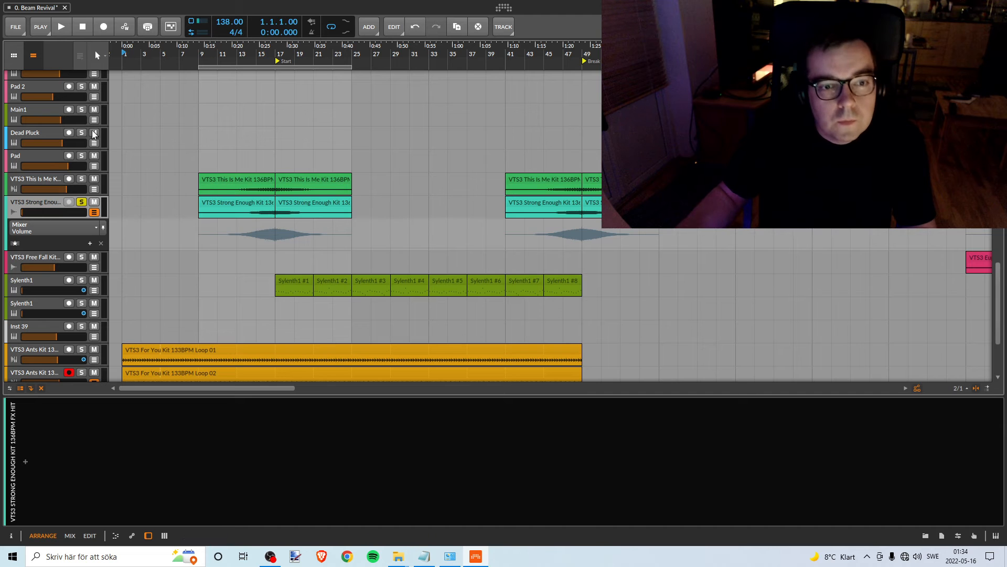
pyautogui.doubleClick(198, 53)
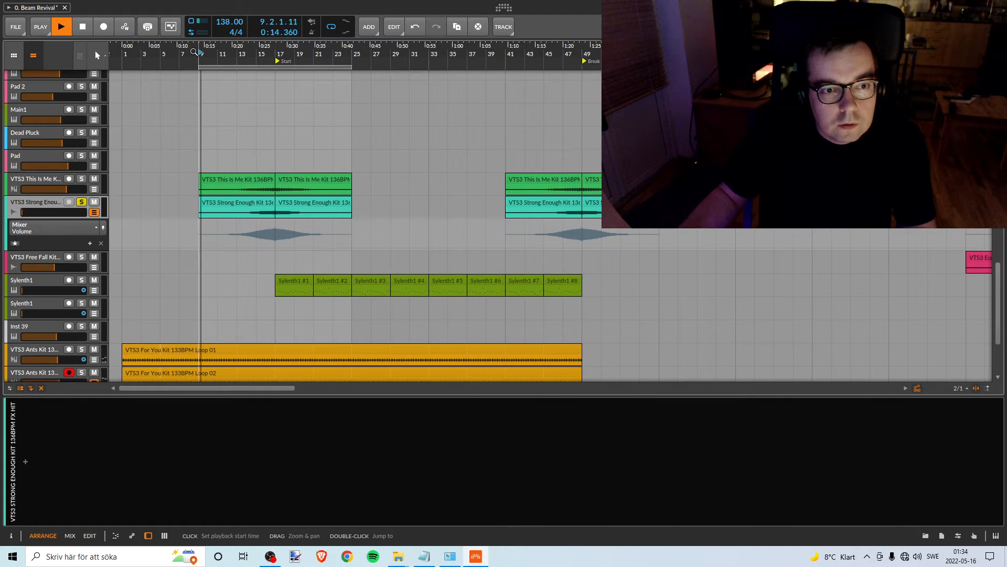
pyautogui.press('space')
pyautogui.scroll(10, 166, 180)
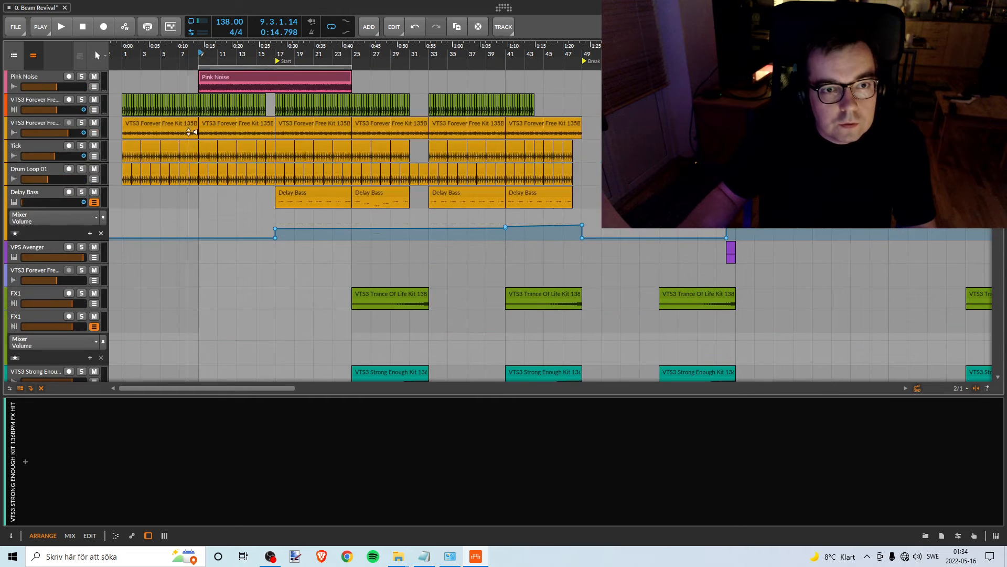
pyautogui.scroll(-10, 205, 165)
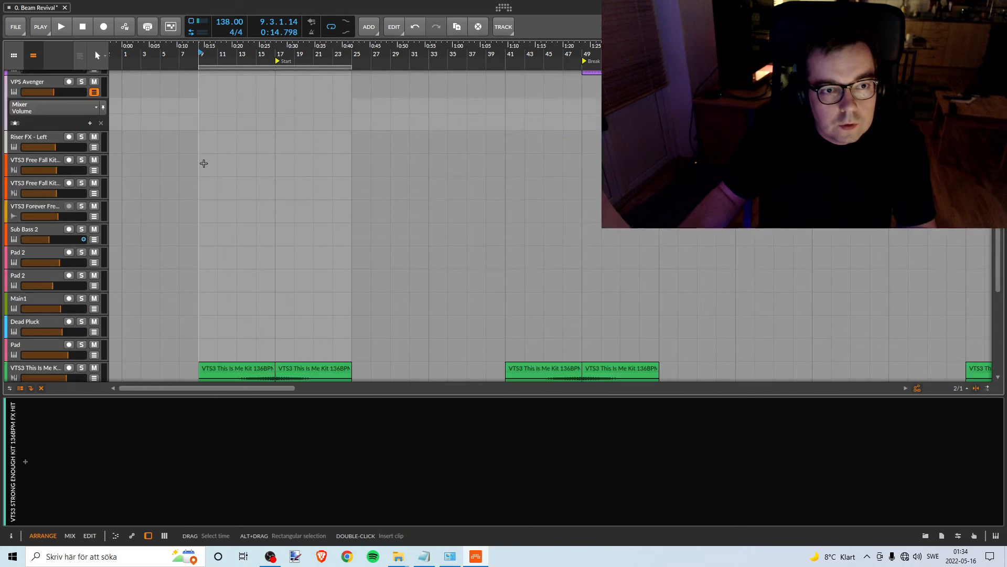
pyautogui.scroll(-5, 204, 163)
# - While playing from bar 9, raise the VTS3 Strong Enough Kit track's volume from silence to -6.4 dB
pyautogui.press('space')
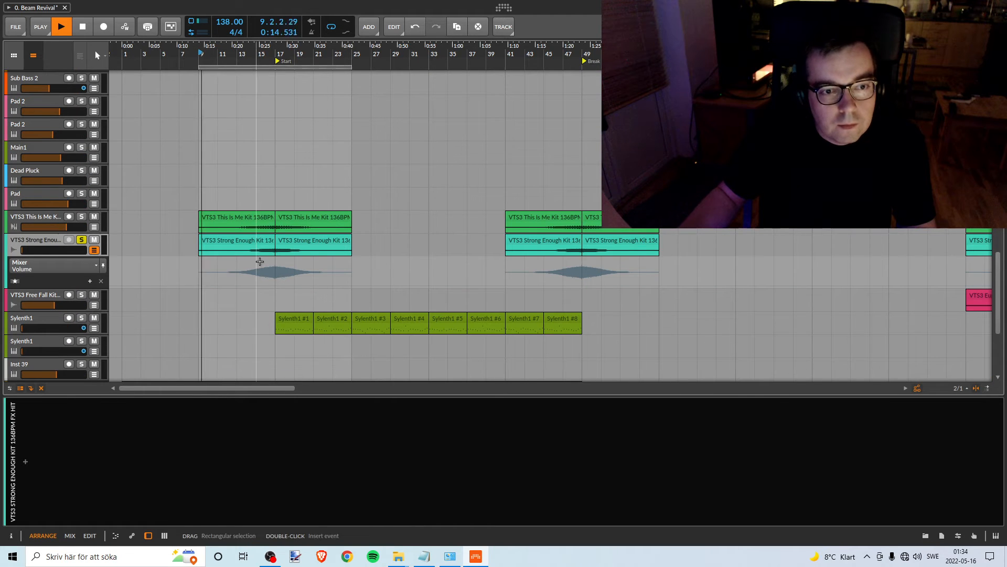
pyautogui.moveTo(39, 253); pyautogui.dragTo(22, 250)
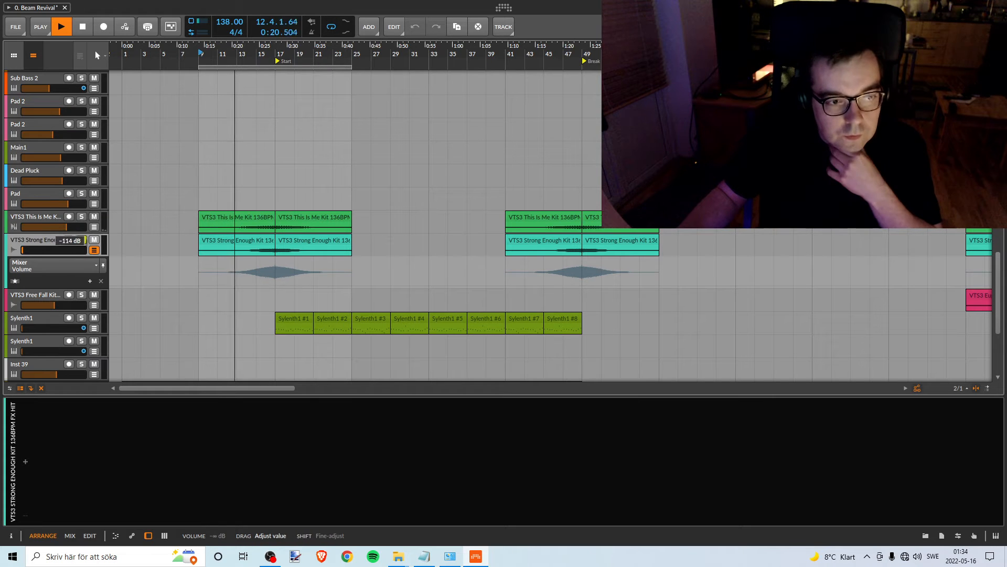
pyautogui.moveTo(22, 250); pyautogui.dragTo(57, 249)
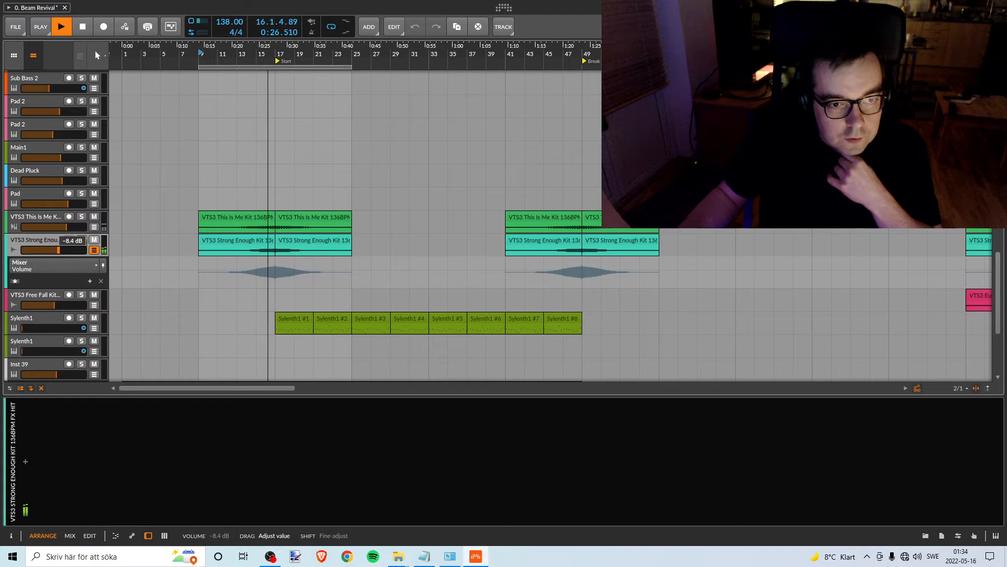
pyautogui.moveTo(59, 249); pyautogui.dragTo(61, 250)
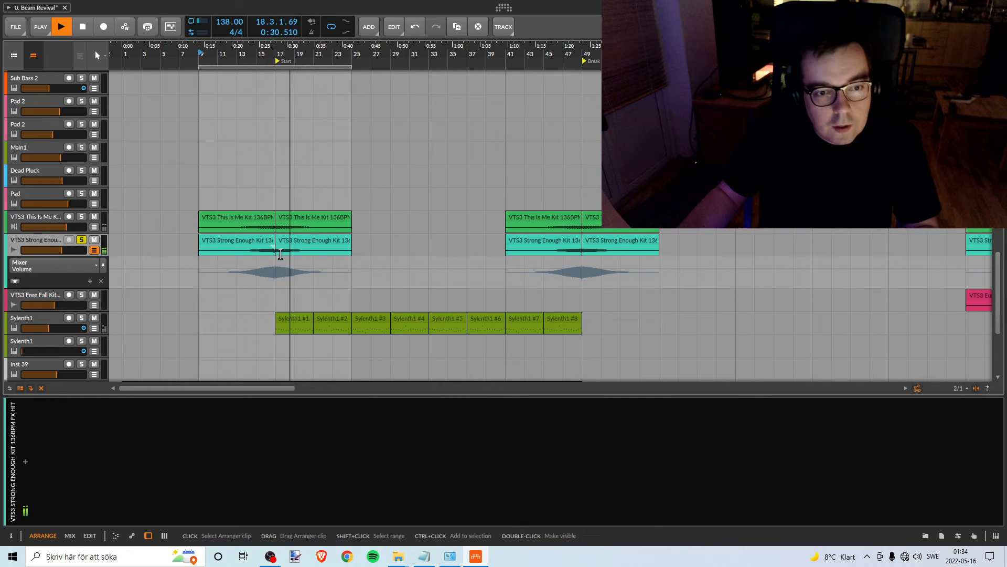
pyautogui.press('space')
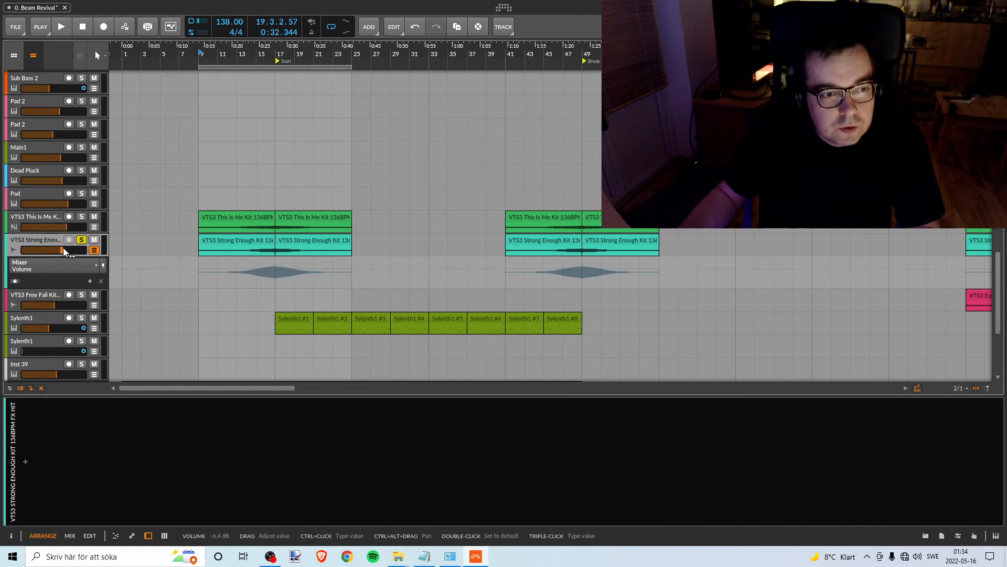
# - Select the VTS3 This Is Me Kit track and listen to the transition into the Break from bar 47
pyautogui.click(54, 217)
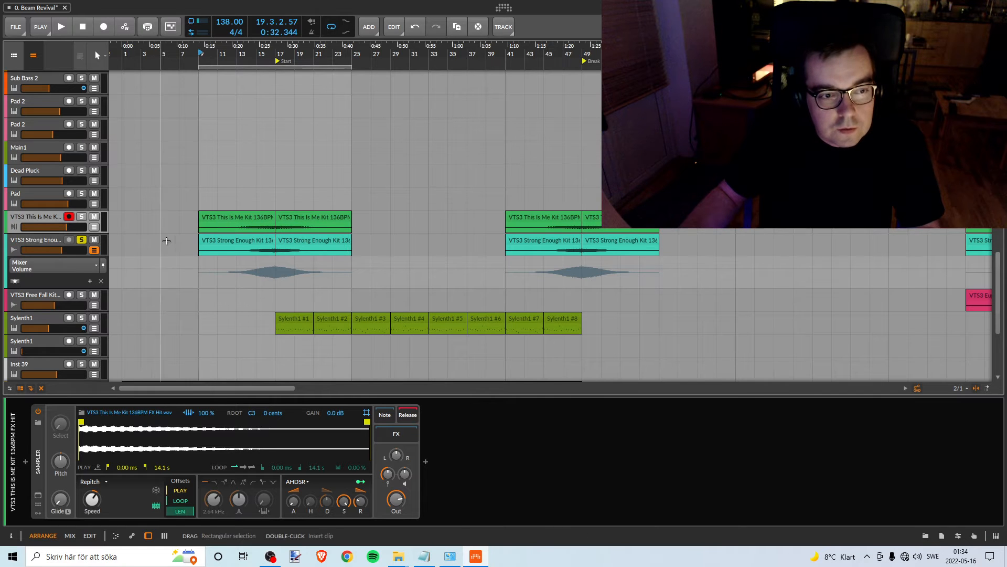
pyautogui.scroll(2, 220, 247)
pyautogui.scroll(-2, 225, 247)
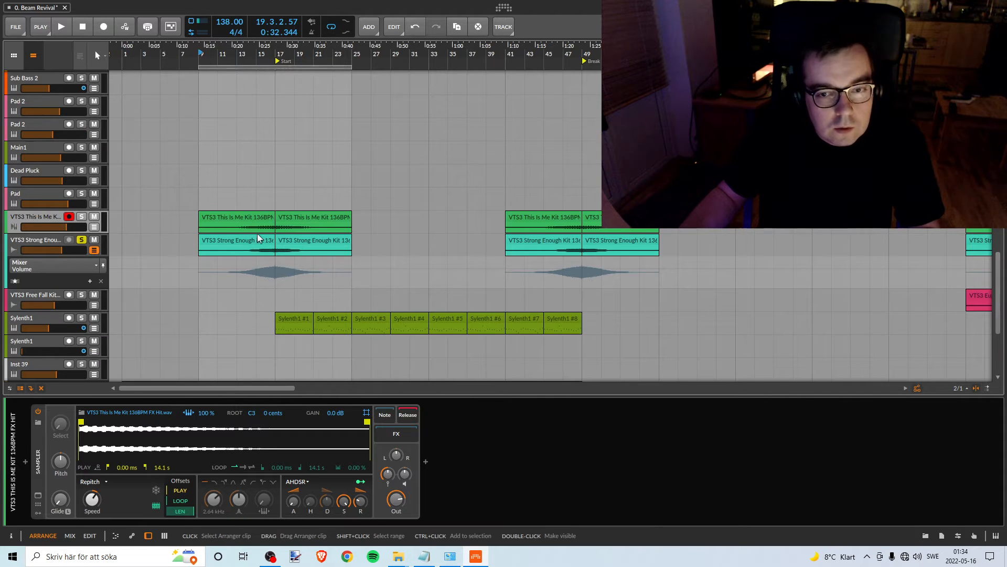
pyautogui.click(568, 54)
pyautogui.press('space')
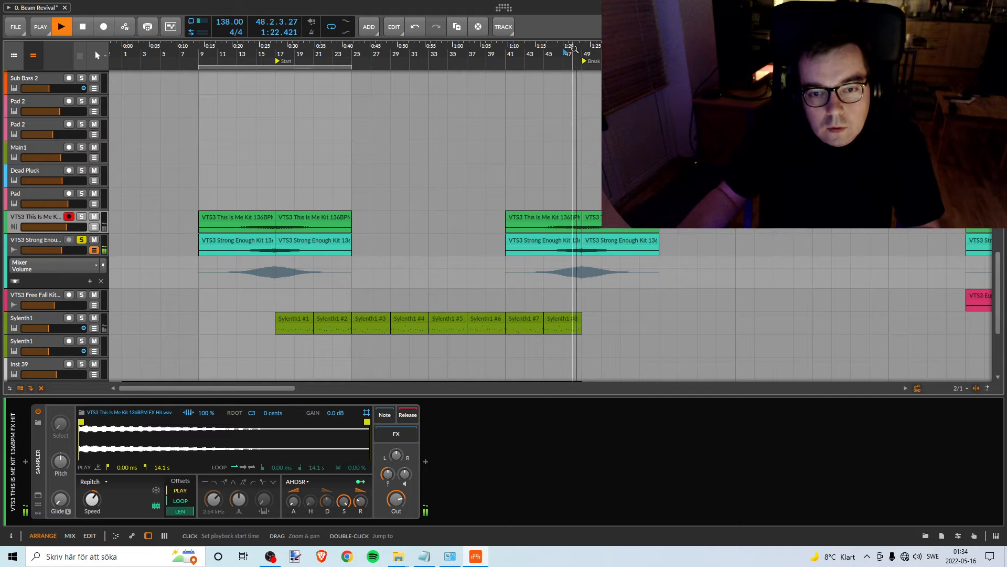
pyautogui.press('space')
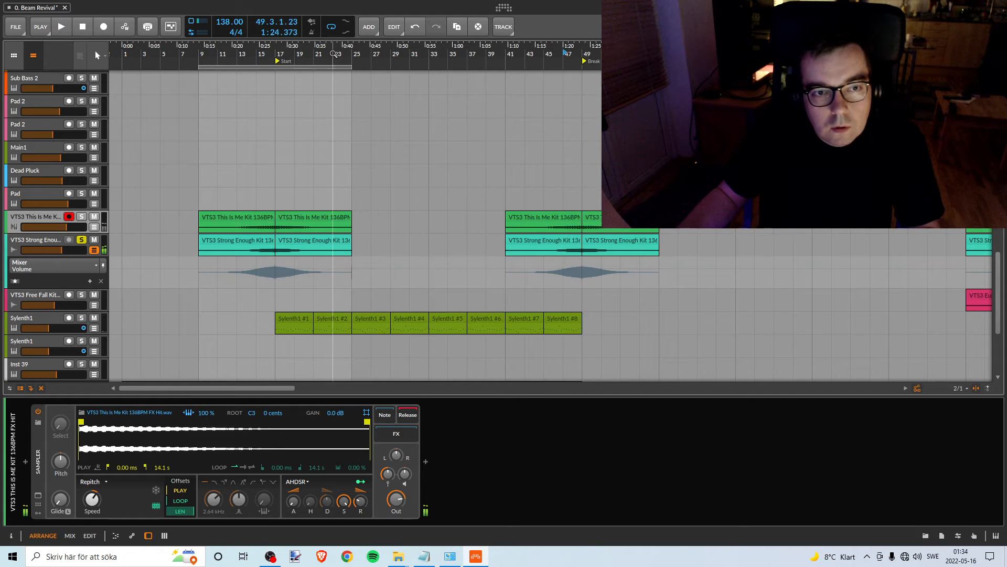
# - Fine-tune the VTS3 Strong Enough Kit track's volume and play briefly from bar 16
pyautogui.moveTo(256, 50); pyautogui.dragTo(307, 75)
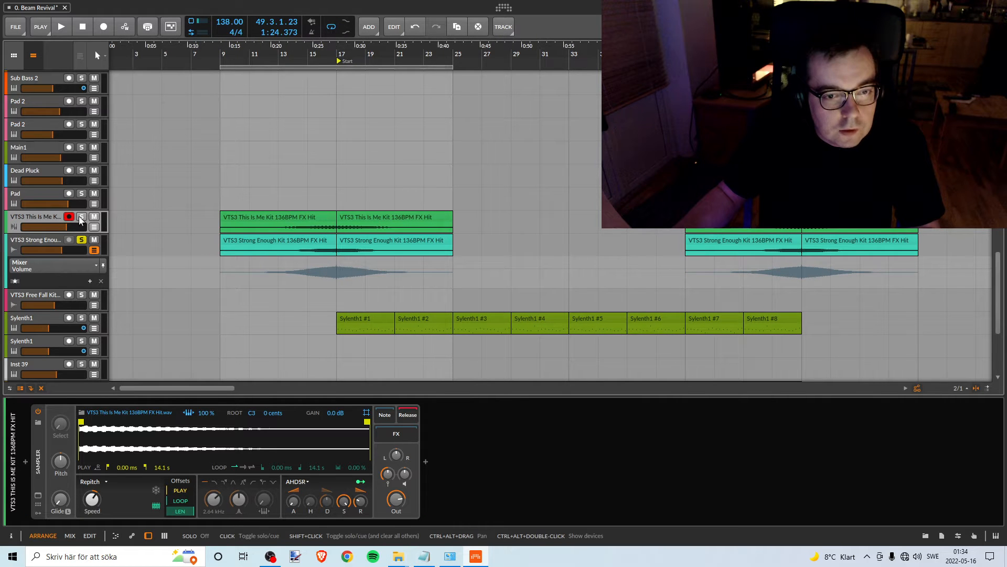
pyautogui.click(61, 249)
pyautogui.moveTo(61, 249); pyautogui.dragTo(62, 248)
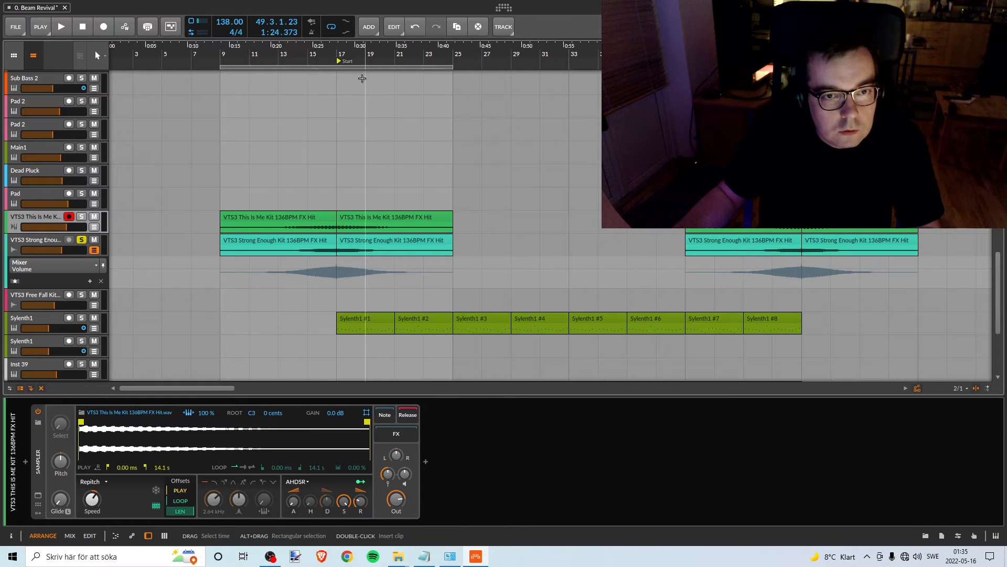
pyautogui.click(327, 52)
pyautogui.press('space')
pyautogui.press('space')
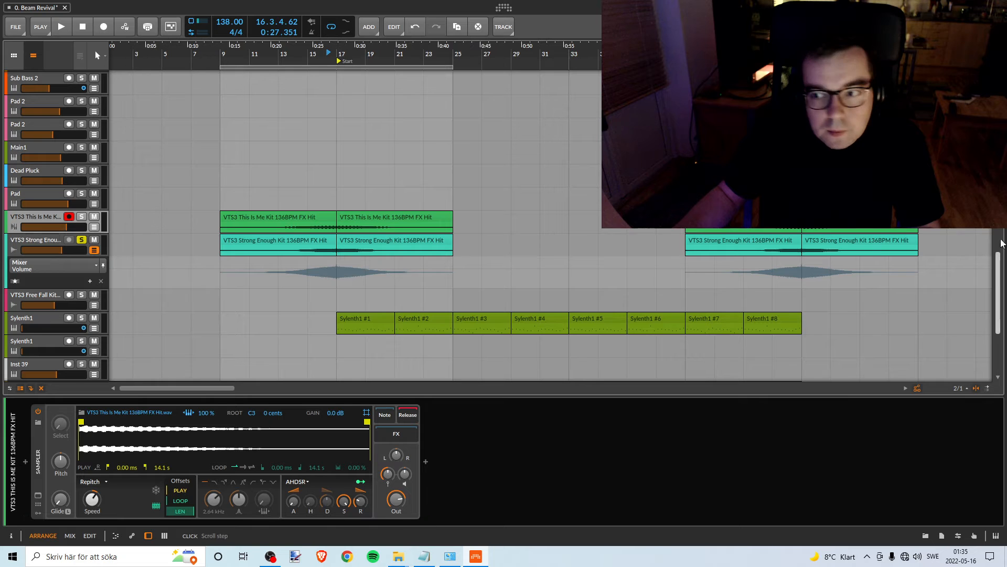
# - Play from bar 15 with the Pink Noise solo off, and turn that solo back on
pyautogui.moveTo(999, 264); pyautogui.dragTo(999, 144)
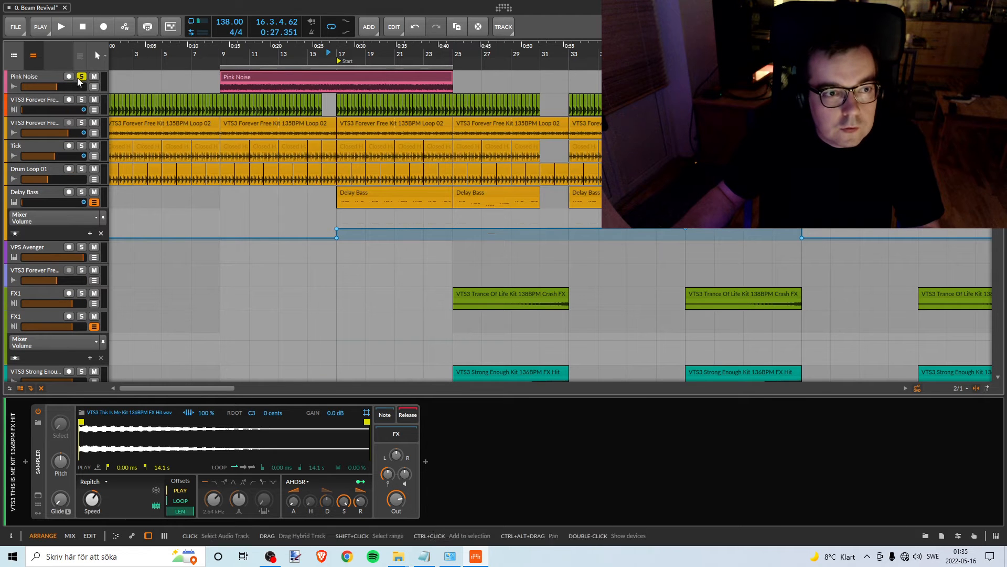
pyautogui.click(317, 51)
pyautogui.press('space')
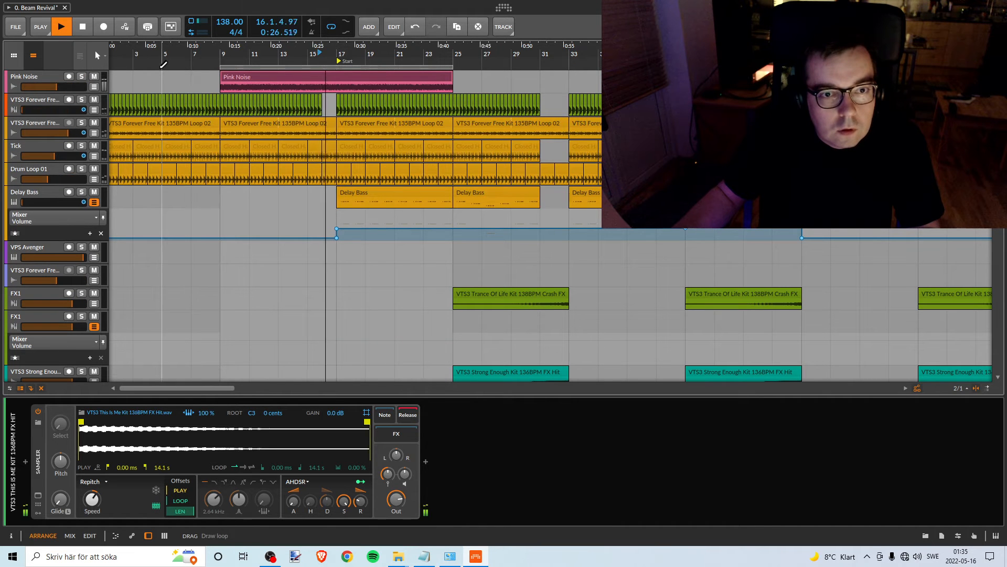
pyautogui.click(81, 76)
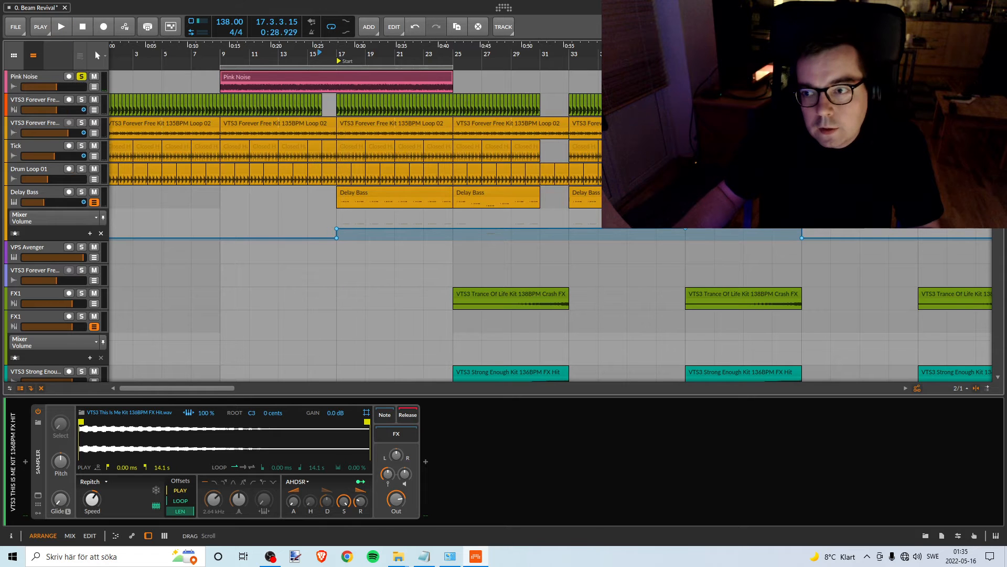
# - Recolour the VTS3 Strong Enough Kit track beneath VTS3 This Is Me Kit to yellow-orange
pyautogui.moveTo(998, 116); pyautogui.dragTo(984, 413)
pyautogui.scroll(3, 297, 188)
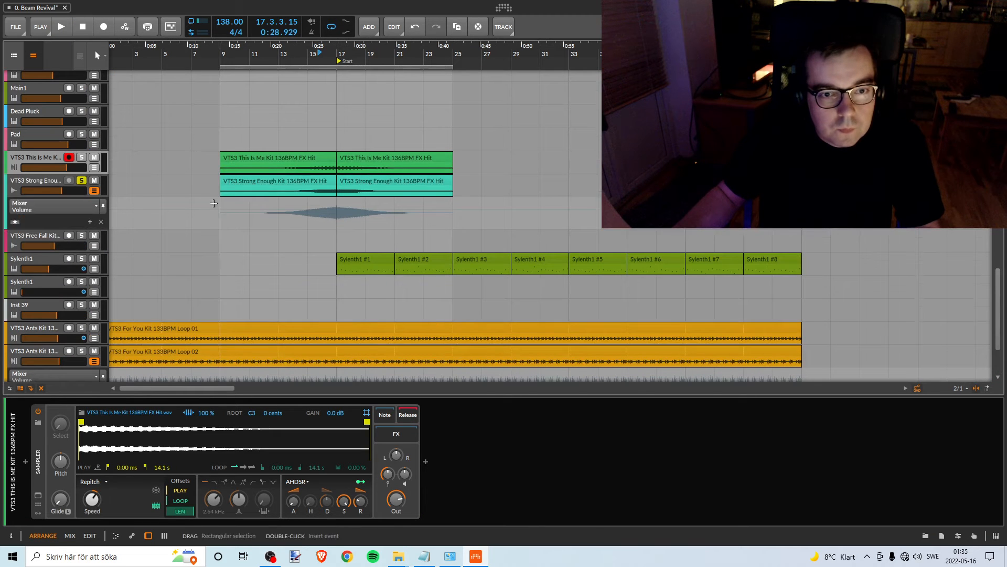
pyautogui.click(41, 181)
pyautogui.rightClick(42, 181)
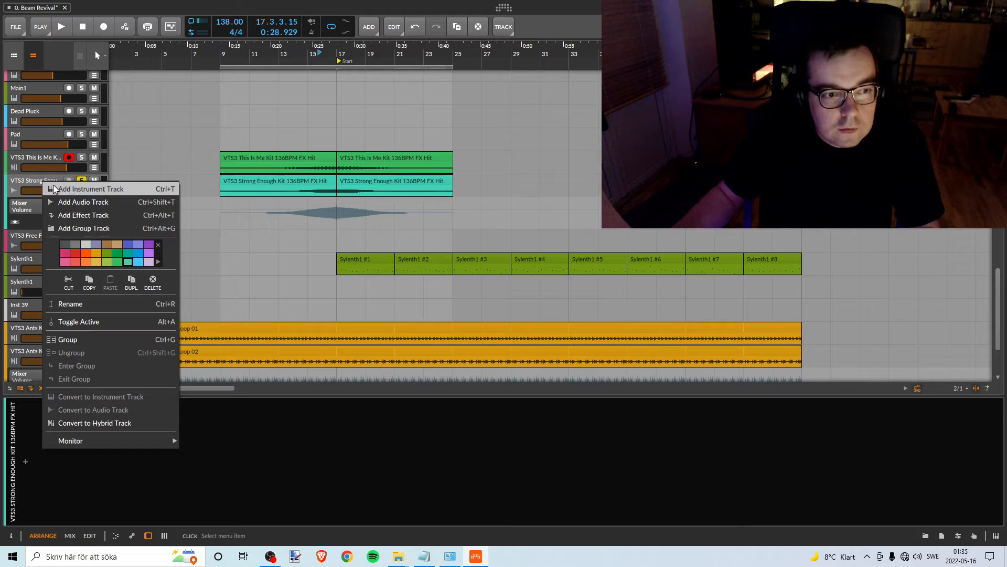
pyautogui.click(95, 255)
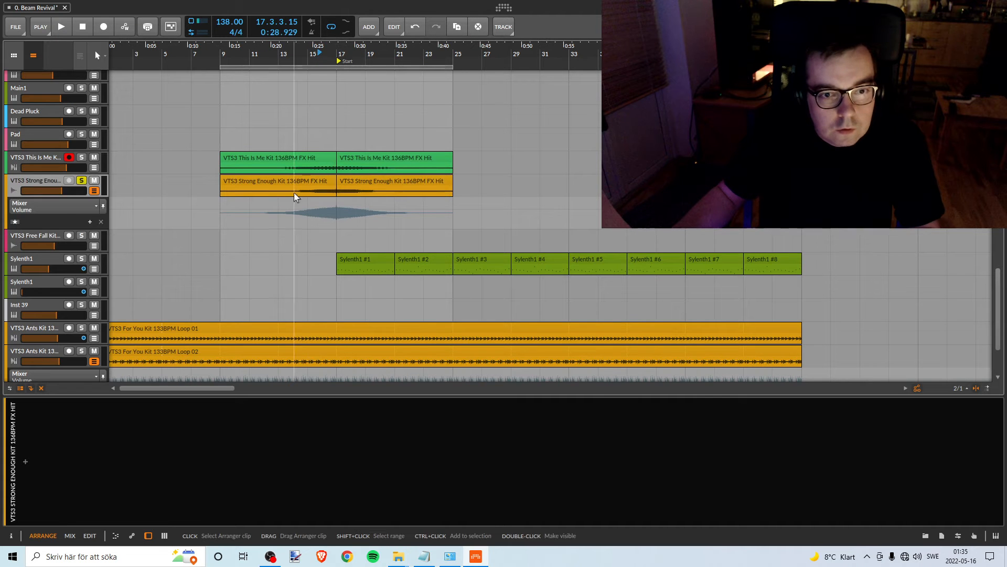
# - Select the VTS3 This Is Me Kit track and look over the FX, bass and pad tracks across the arrangement
pyautogui.scroll(3, 294, 189)
pyautogui.scroll(-1, 295, 190)
pyautogui.click(42, 201)
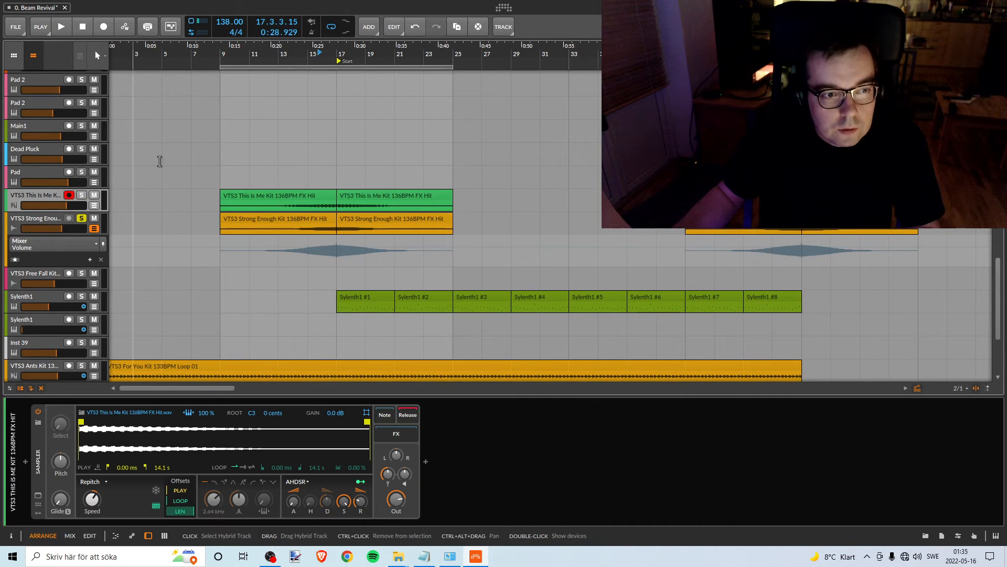
pyautogui.scroll(3, 290, 163)
pyautogui.scroll(-1, 290, 163)
pyautogui.moveTo(326, 46); pyautogui.dragTo(195, 121)
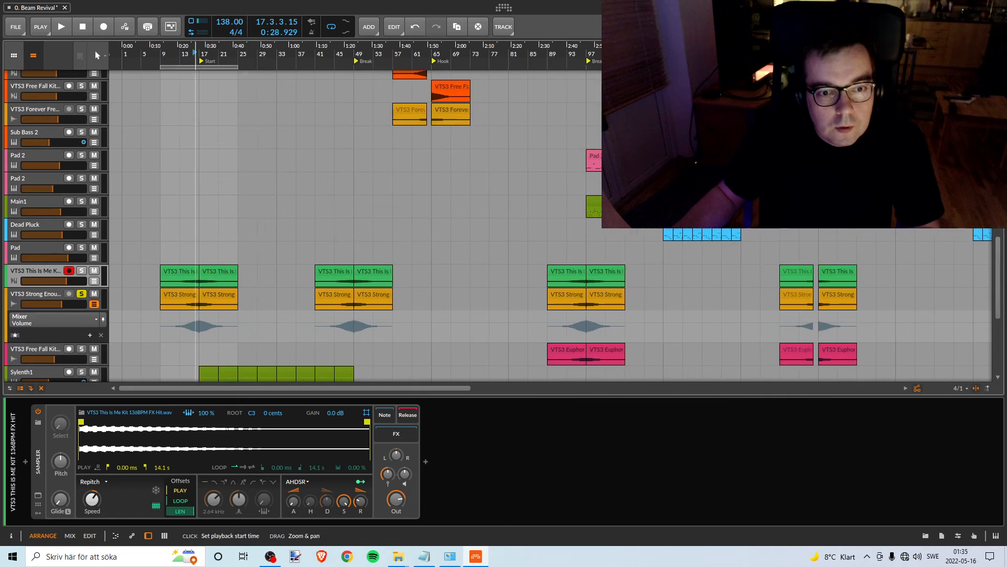
pyautogui.scroll(17, 191, 128)
pyautogui.scroll(-10, 194, 113)
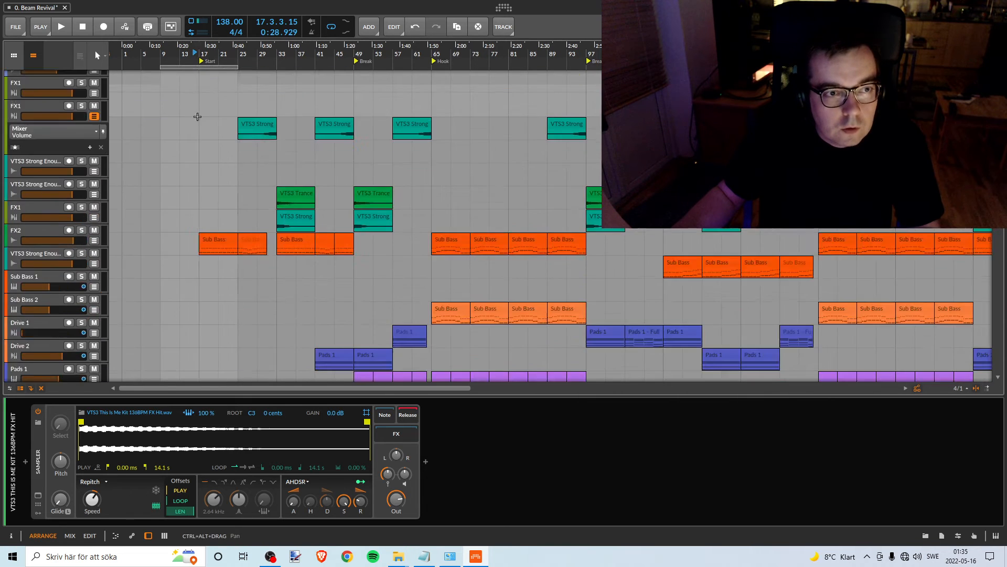
pyautogui.scroll(10, 187, 118)
pyautogui.scroll(-8, 188, 123)
pyautogui.scroll(-11, 191, 126)
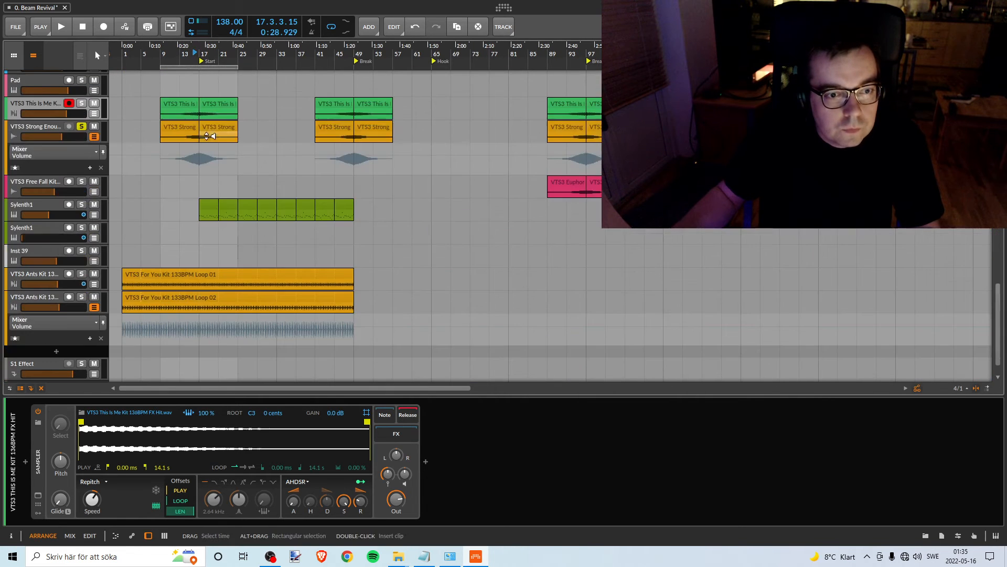
pyautogui.scroll(4, 208, 184)
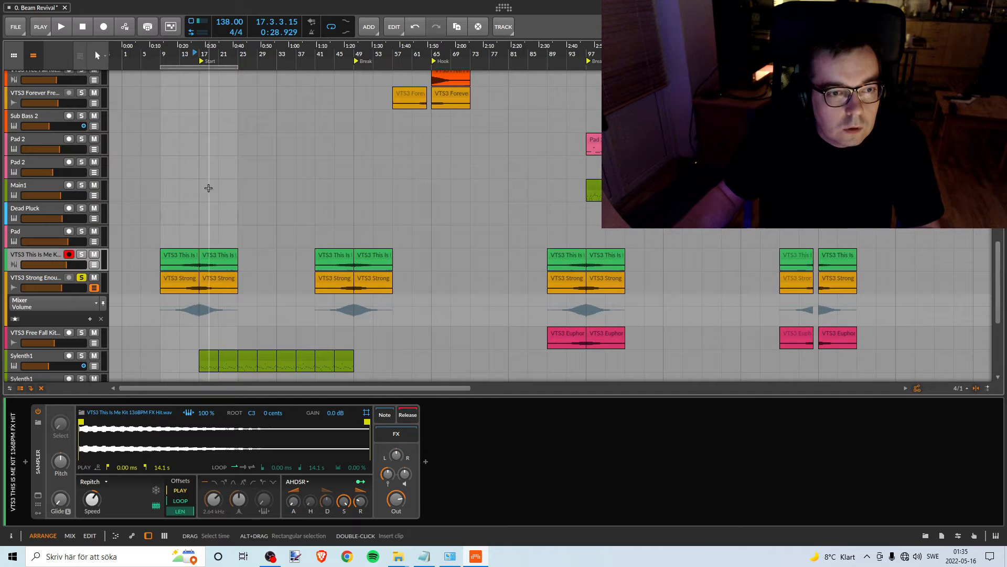
# - Play from bar 15 and listen to the FX hits around the Start marker
pyautogui.click(189, 54)
pyautogui.press('space')
pyautogui.moveTo(183, 48); pyautogui.dragTo(215, 253)
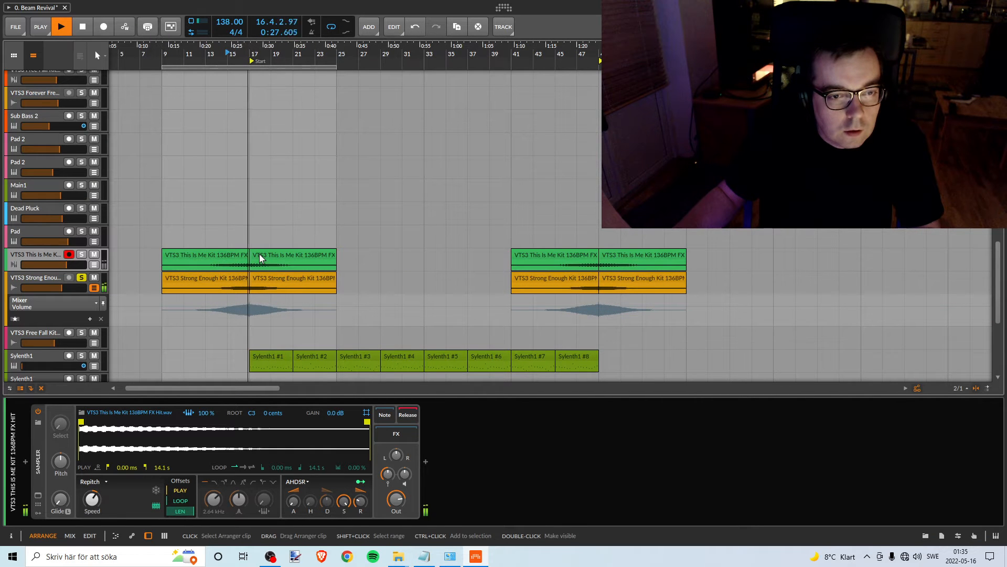
pyautogui.press('space')
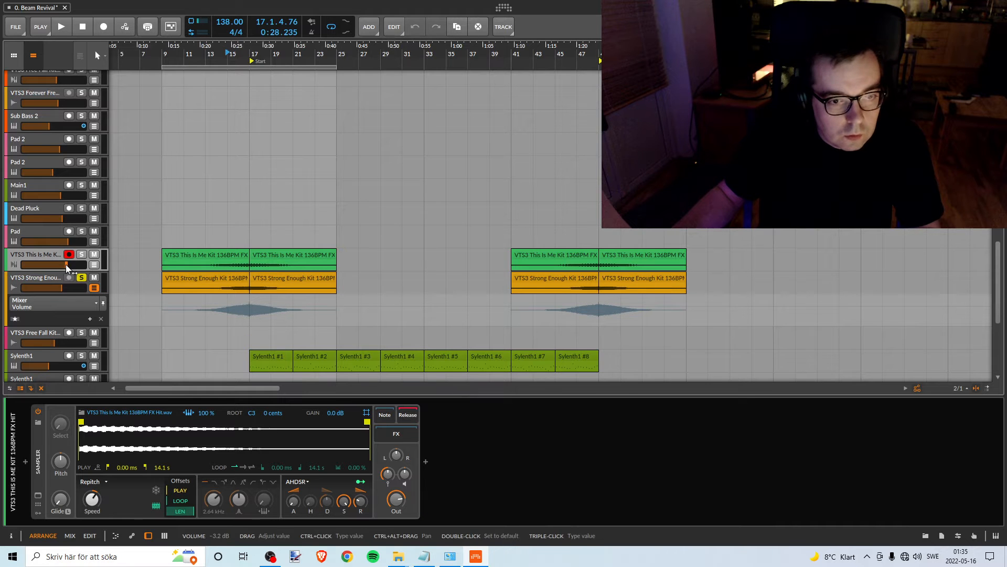
# - Try levelling the VTS3 This Is Me Kit track by raising its volume from silence while playing around bars 14–18
pyautogui.moveTo(65, 265); pyautogui.dragTo(21, 264)
pyautogui.click(219, 56)
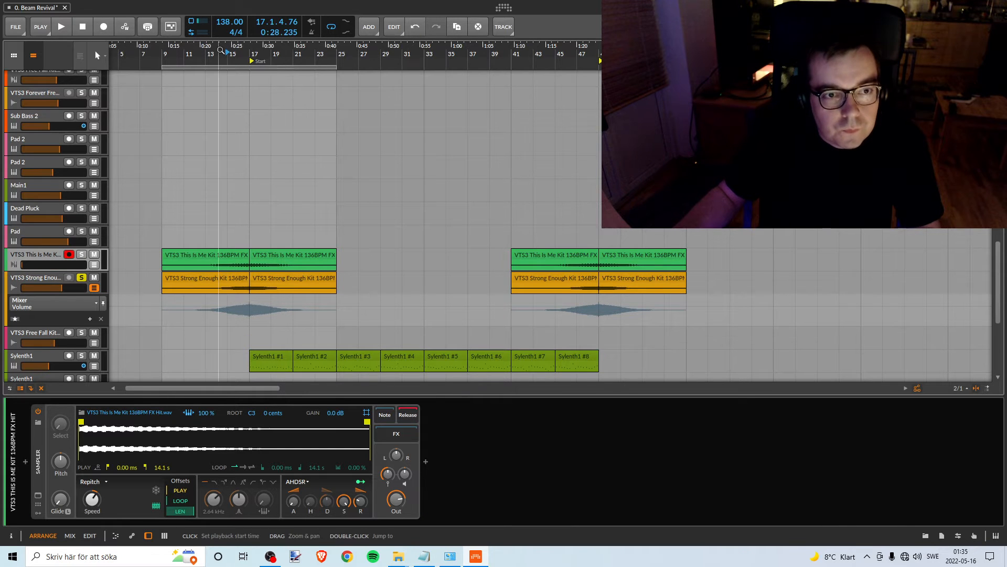
pyautogui.press('space')
pyautogui.moveTo(75, 268); pyautogui.dragTo(79, 266)
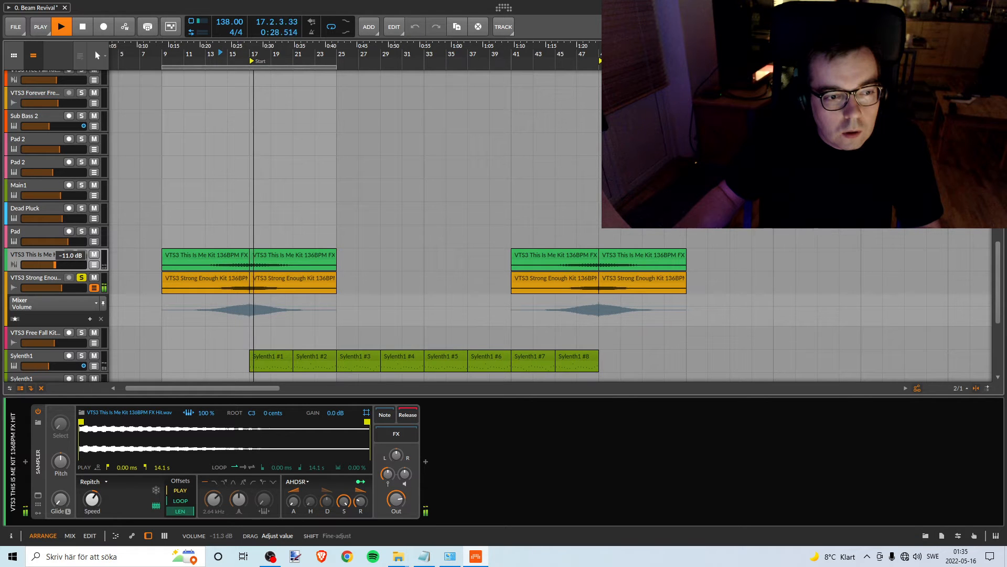
pyautogui.moveTo(54, 264); pyautogui.dragTo(57, 264)
pyautogui.press('space')
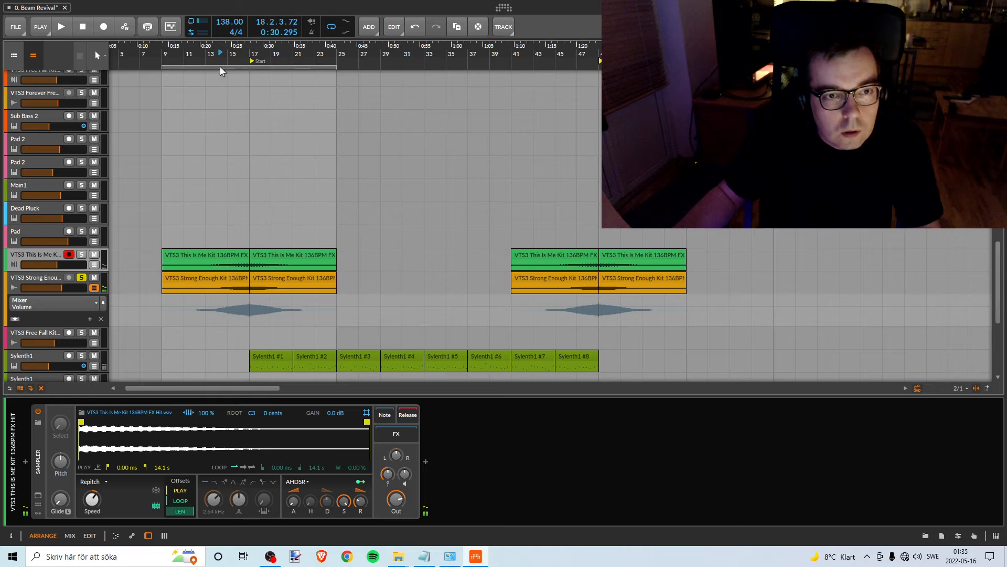
pyautogui.press('space')
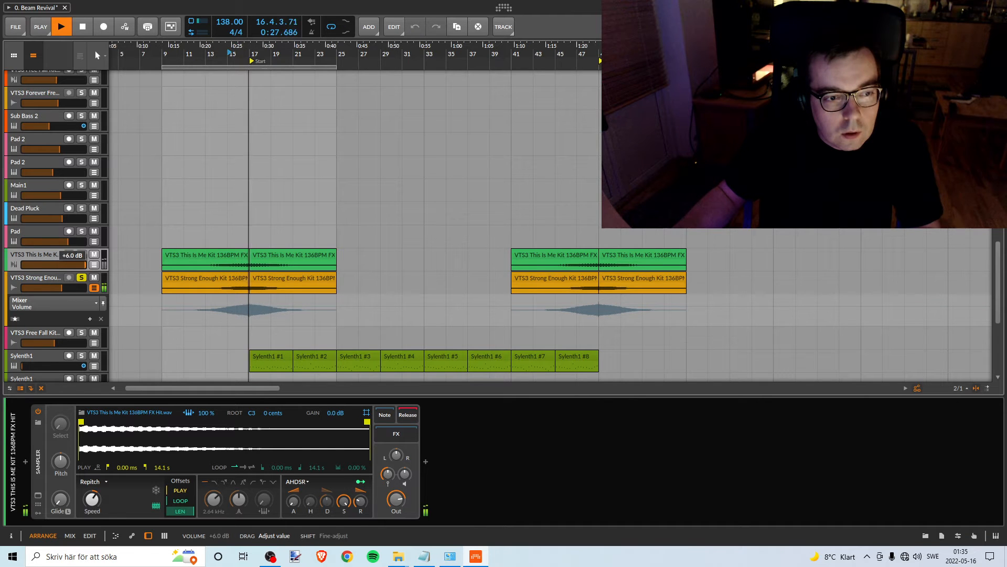
pyautogui.press('space')
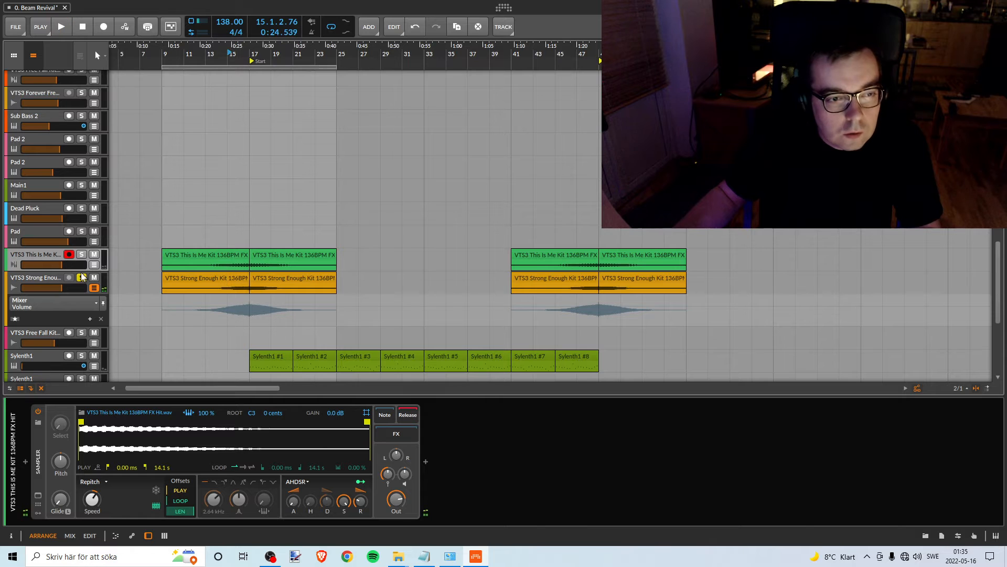
# - Solo the VTS3 This Is Me Kit track and set its volume to -3.1 dB while playing from bar 15
pyautogui.moveTo(61, 266); pyautogui.dragTo(39, 264)
pyautogui.press('space')
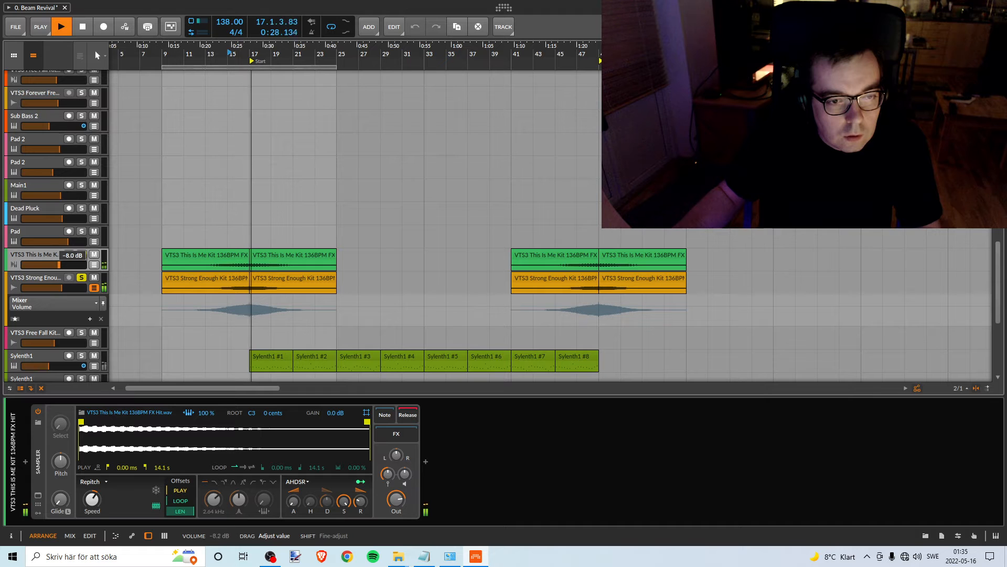
pyautogui.moveTo(70, 264); pyautogui.dragTo(67, 265)
pyautogui.press('space')
pyautogui.press('space')
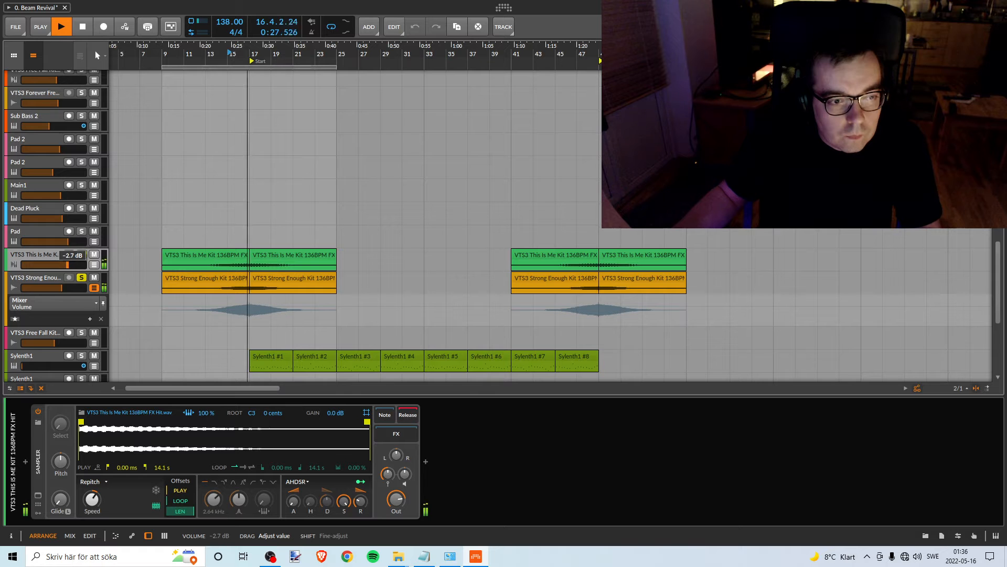
pyautogui.moveTo(67, 265); pyautogui.dragTo(67, 263)
pyautogui.press('space')
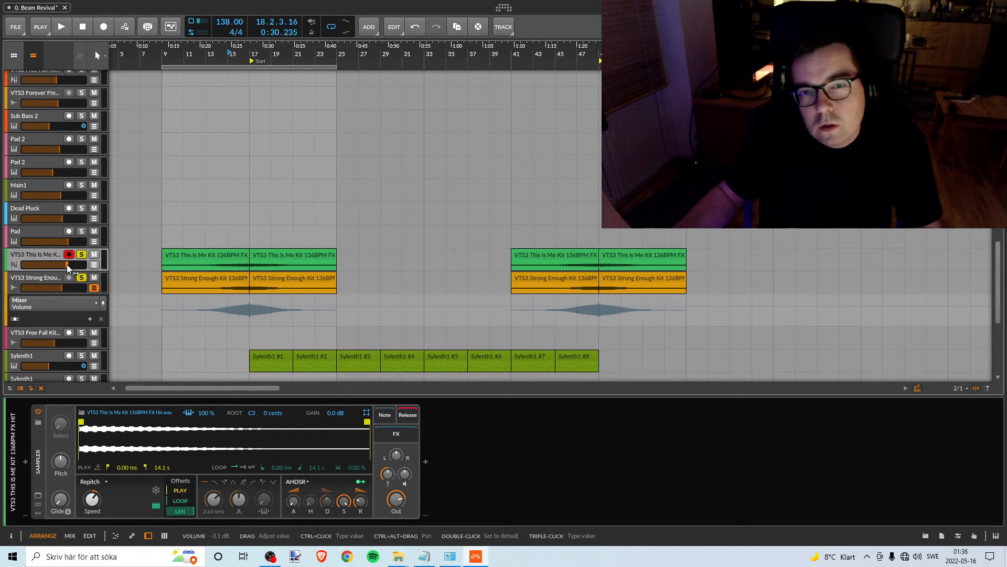
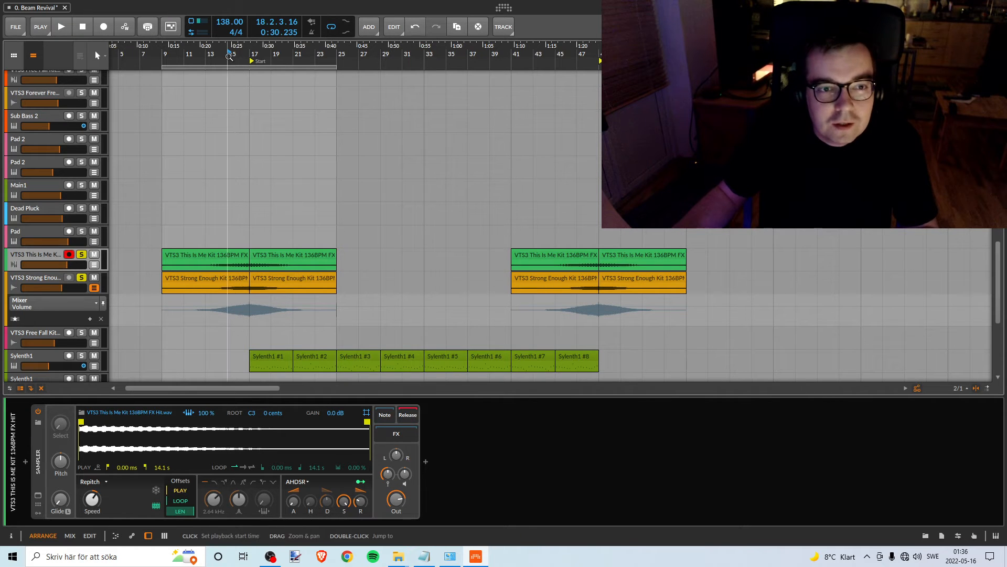
# - Fine-tune the VTS3 This Is Me Kit track's volume to -3.1 dB while playing from bar 15 to bar 20
pyautogui.press('space')
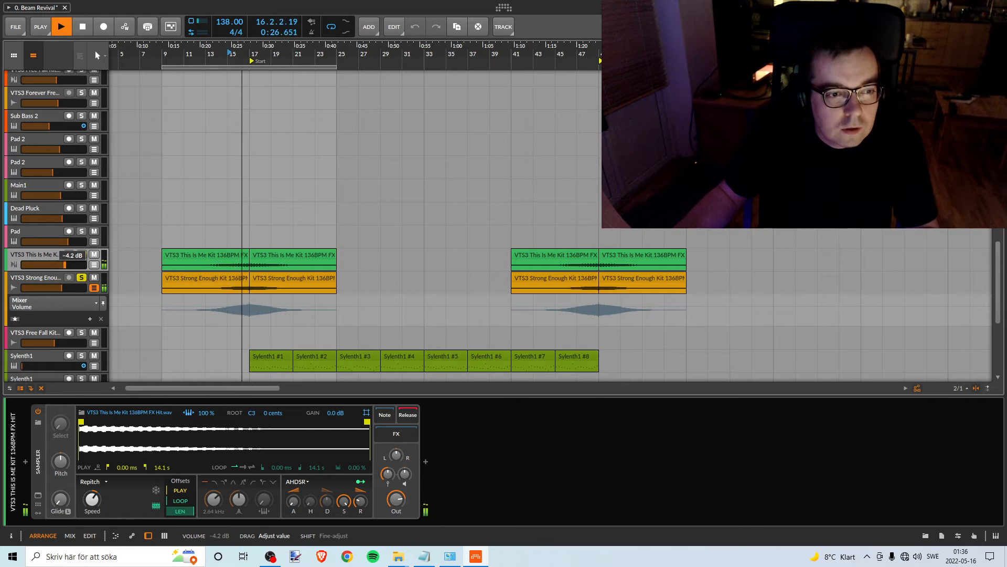
pyautogui.moveTo(66, 265); pyautogui.dragTo(67, 265)
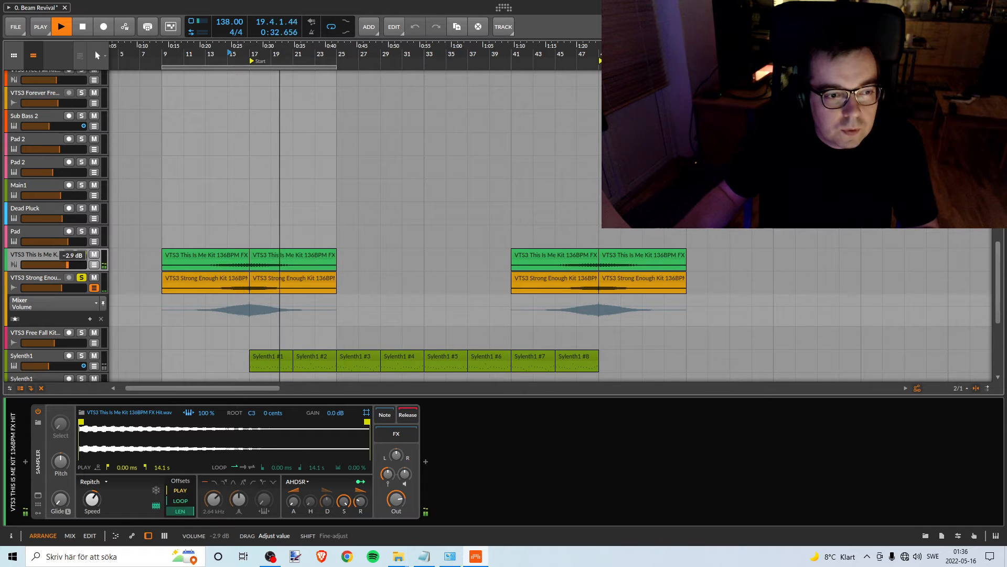
pyautogui.press('space')
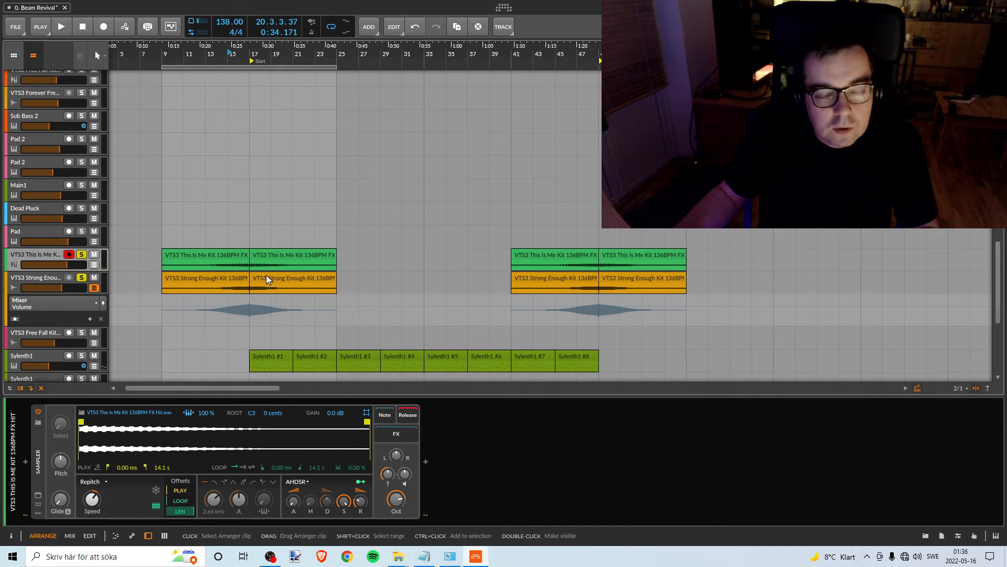
# - Look over the other tracks and play the two soloed VTS3 FX tracks from around bar 14 past the Start marker
pyautogui.scroll(12, 111, 227)
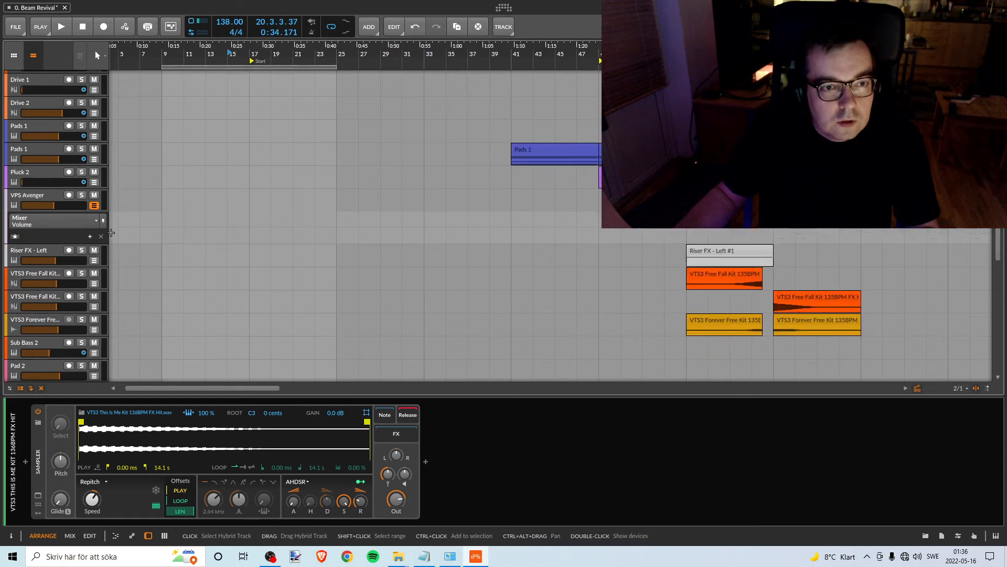
pyautogui.scroll(-5, 124, 163)
pyautogui.scroll(-6, 184, 158)
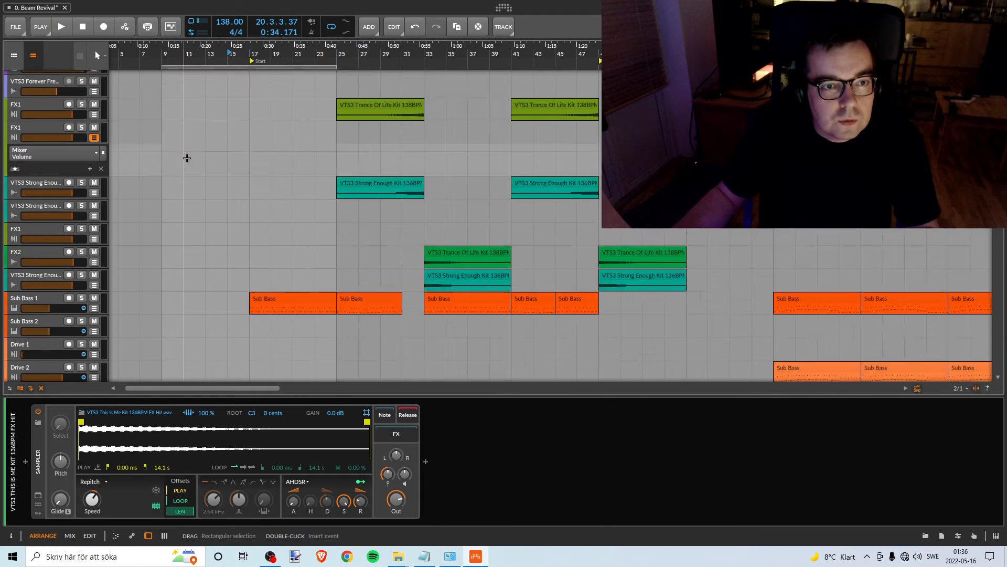
pyautogui.press('space')
pyautogui.scroll(5, 225, 231)
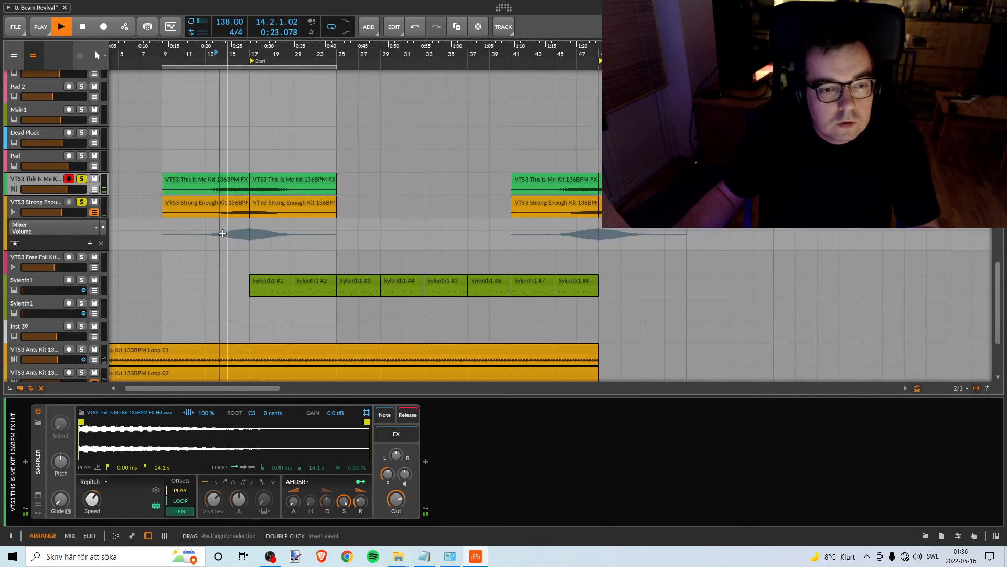
pyautogui.scroll(2, 225, 234)
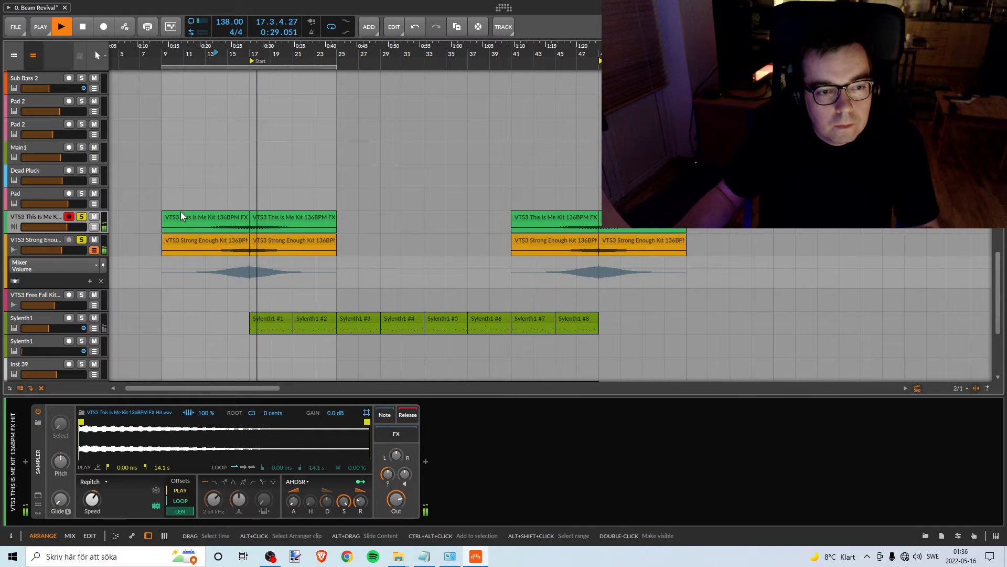
pyautogui.press('space')
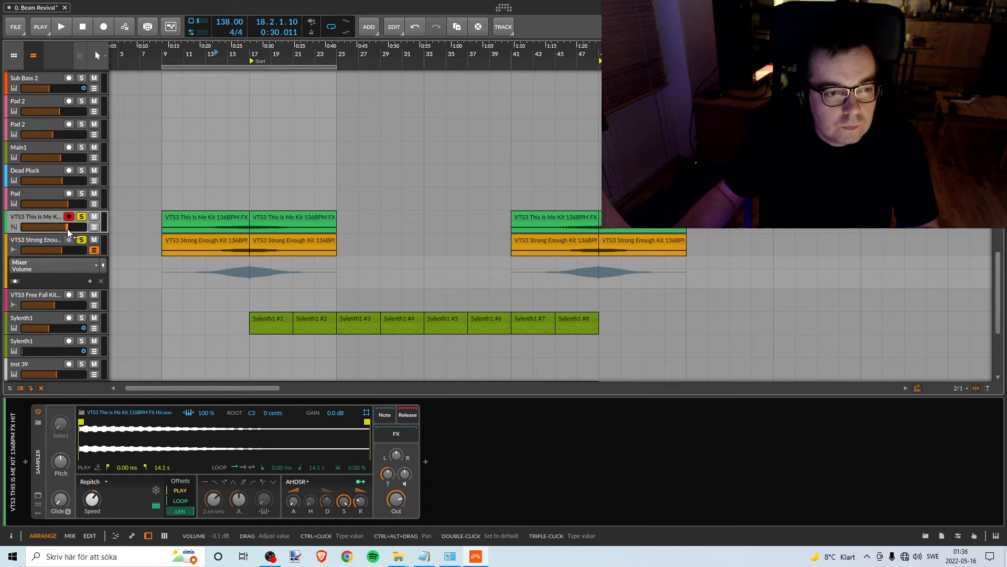
# - Play from bar 15 and balance the VTS3 This Is Me Kit track at -3.1 dB against the VTS3 Strong Enough Kit track
pyautogui.moveTo(68, 230); pyautogui.dragTo(69, 229)
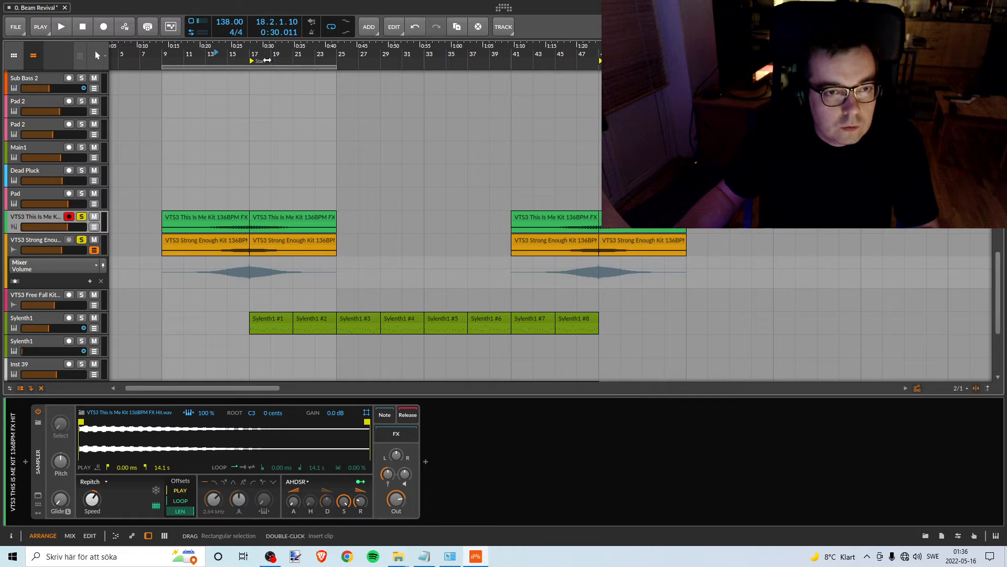
pyautogui.press('space')
pyautogui.click(229, 51)
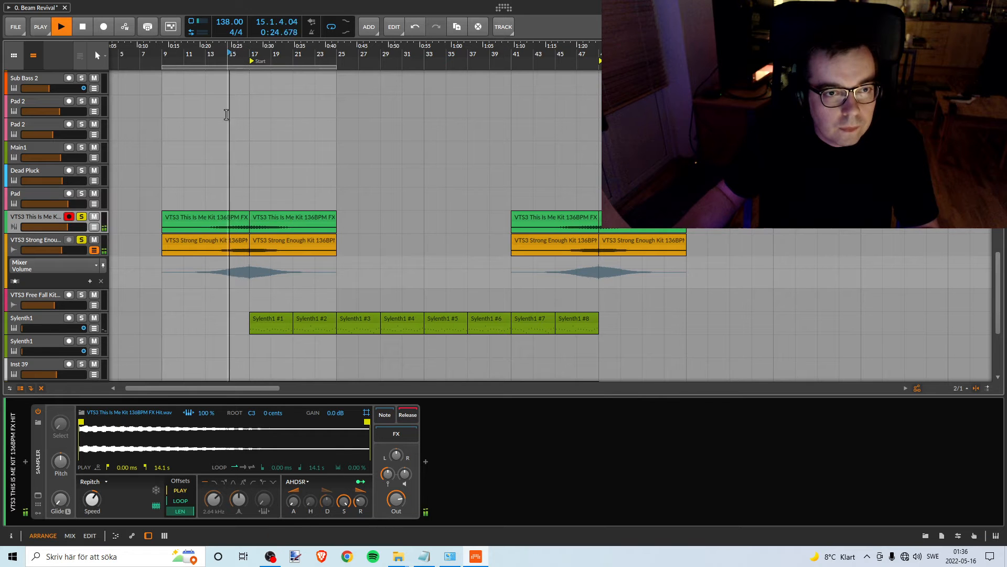
pyautogui.click(67, 253)
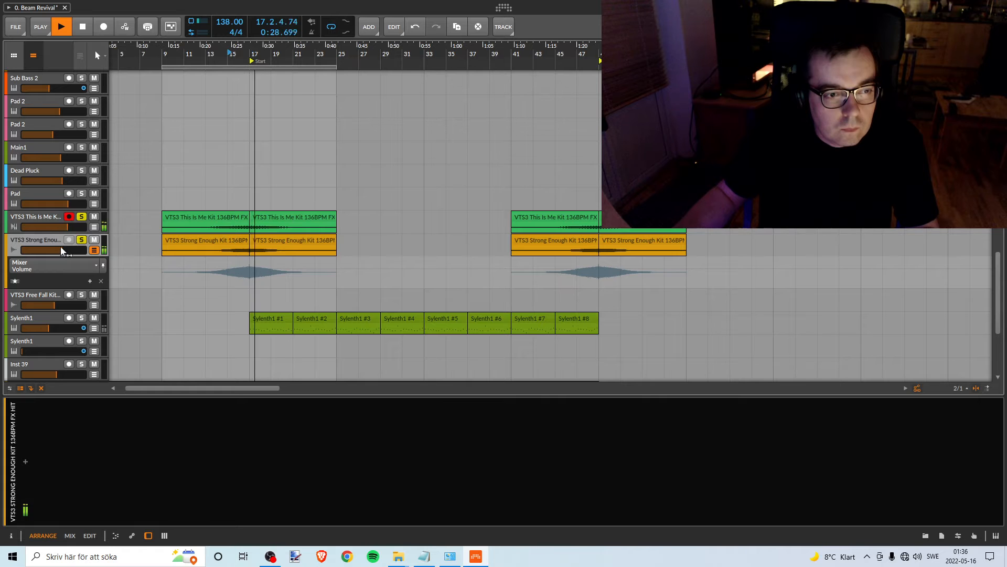
pyautogui.moveTo(67, 227); pyautogui.dragTo(66, 226)
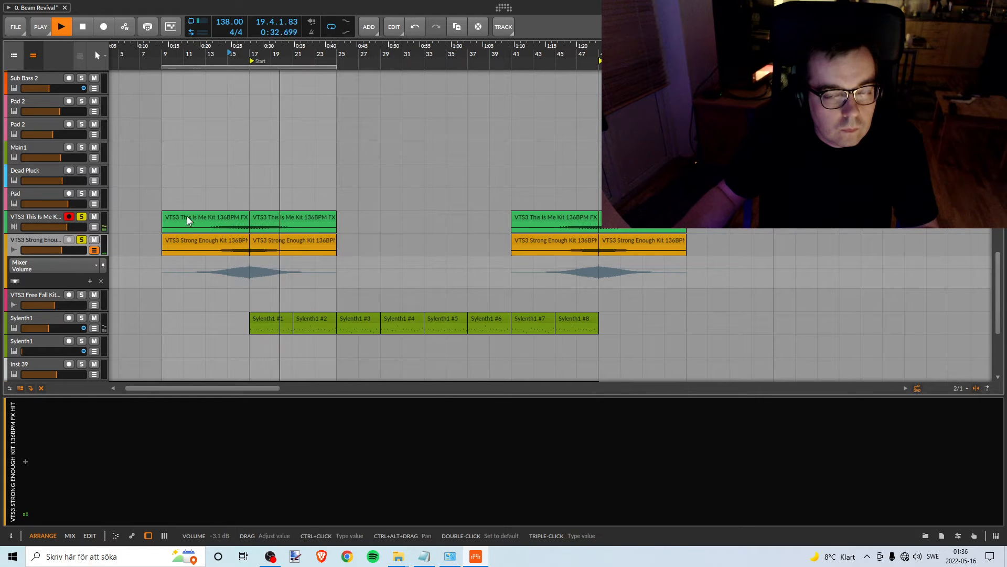
pyautogui.press('space')
# - Recolour the VTS3 This Is Me Kit track orange to match the VTS3 Strong Enough Kit track
pyautogui.click(30, 214)
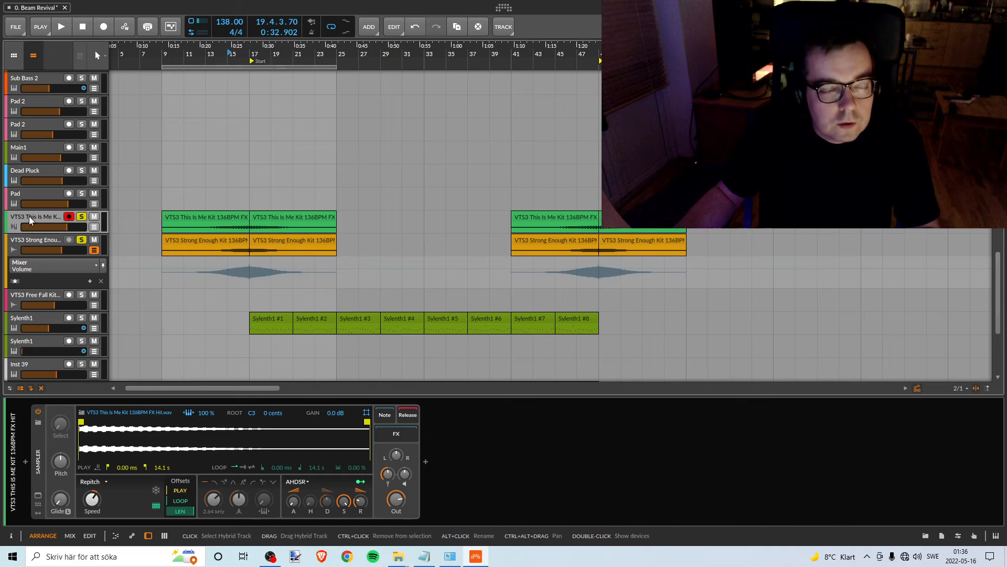
pyautogui.rightClick(30, 216)
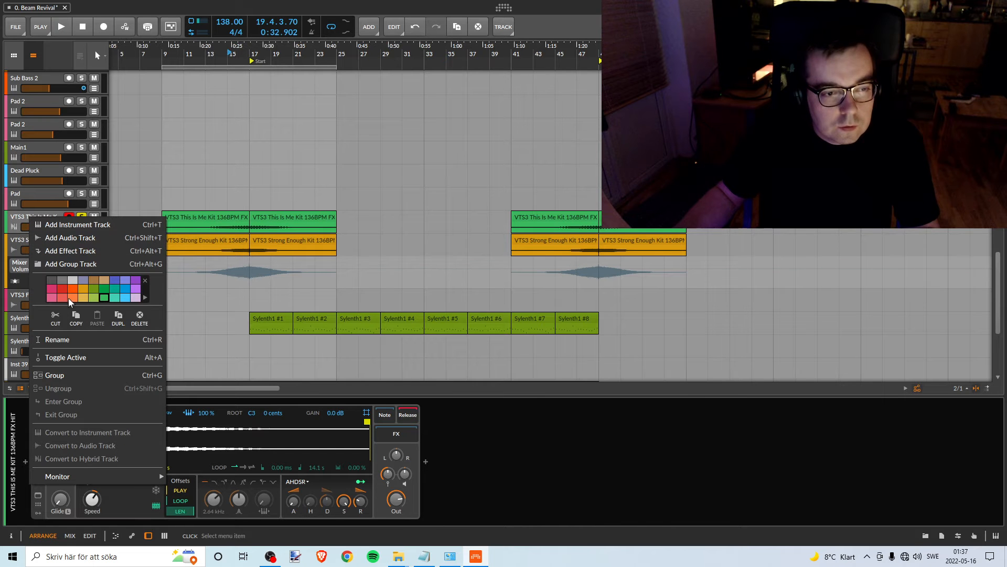
pyautogui.click(268, 47)
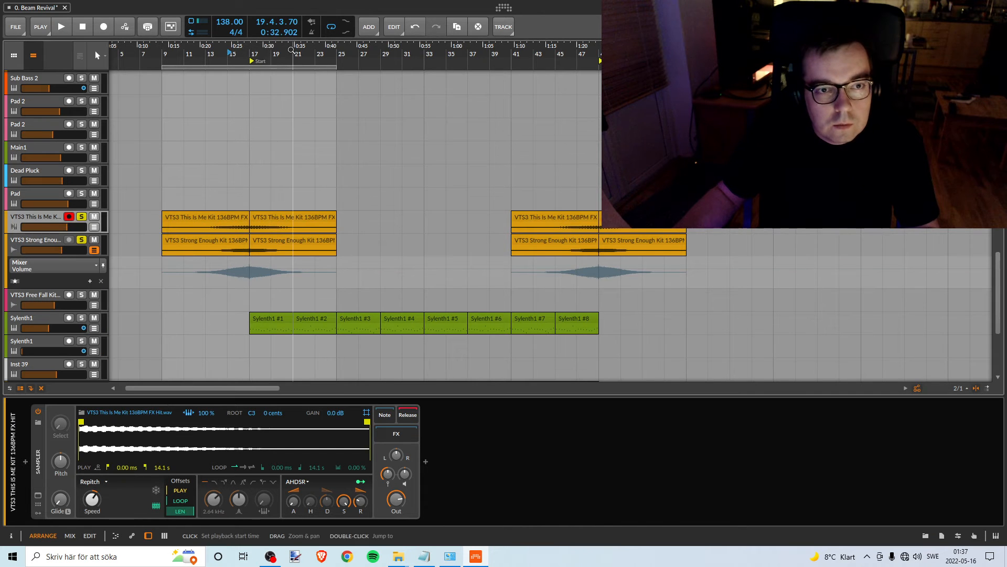
# - Look over the whole arrangement to find which FX clips around the breaks remain to level
pyautogui.moveTo(293, 48); pyautogui.dragTo(217, 35)
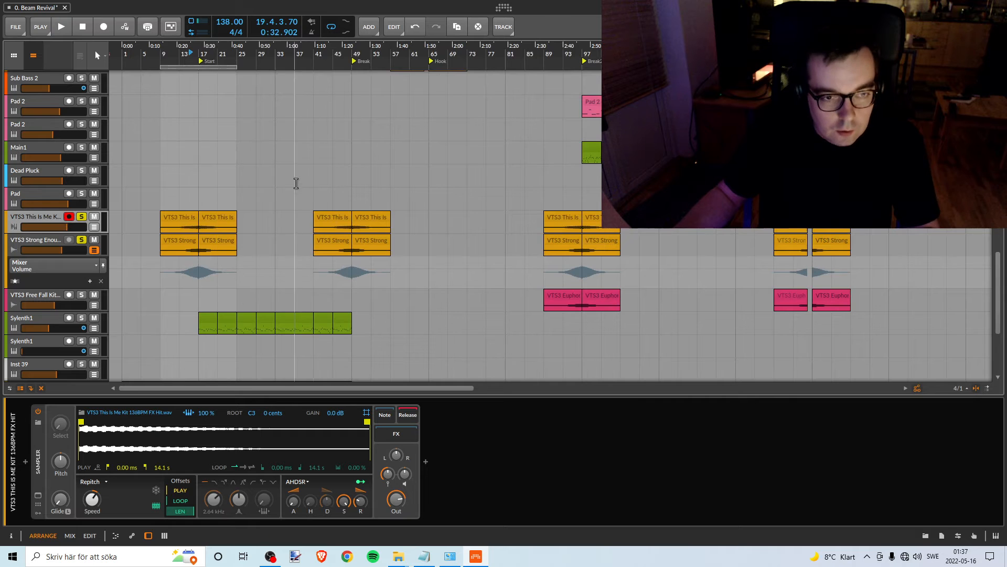
pyautogui.scroll(3, 276, 162)
pyautogui.scroll(-6, 281, 156)
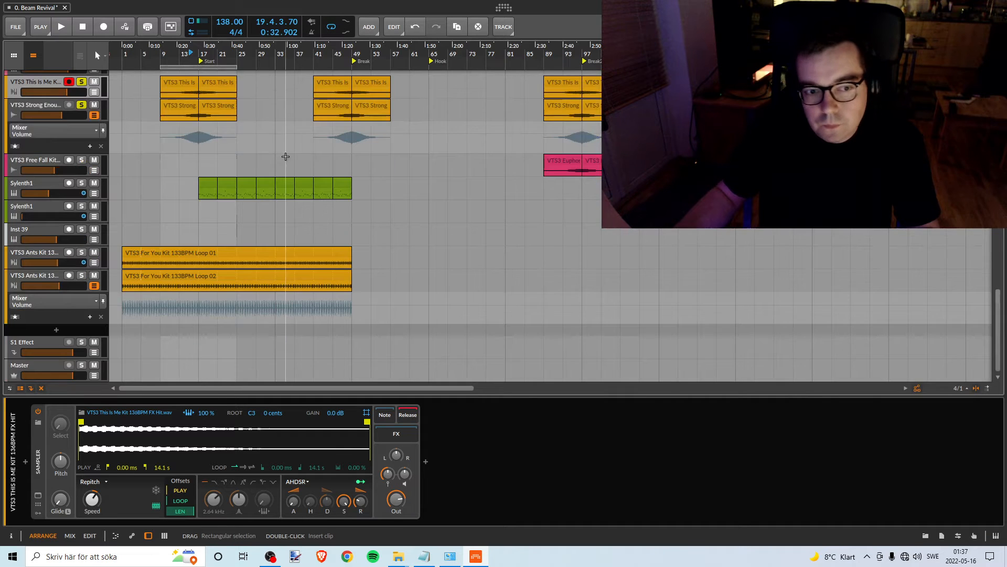
pyautogui.scroll(2, 285, 157)
pyautogui.scroll(5, 286, 158)
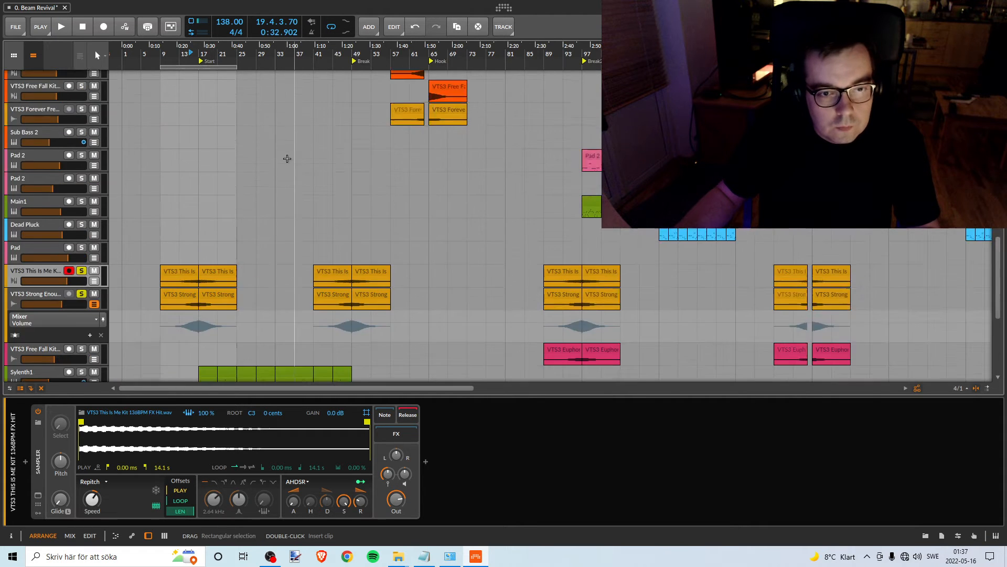
pyautogui.scroll(-3, 296, 162)
pyautogui.scroll(3, 297, 159)
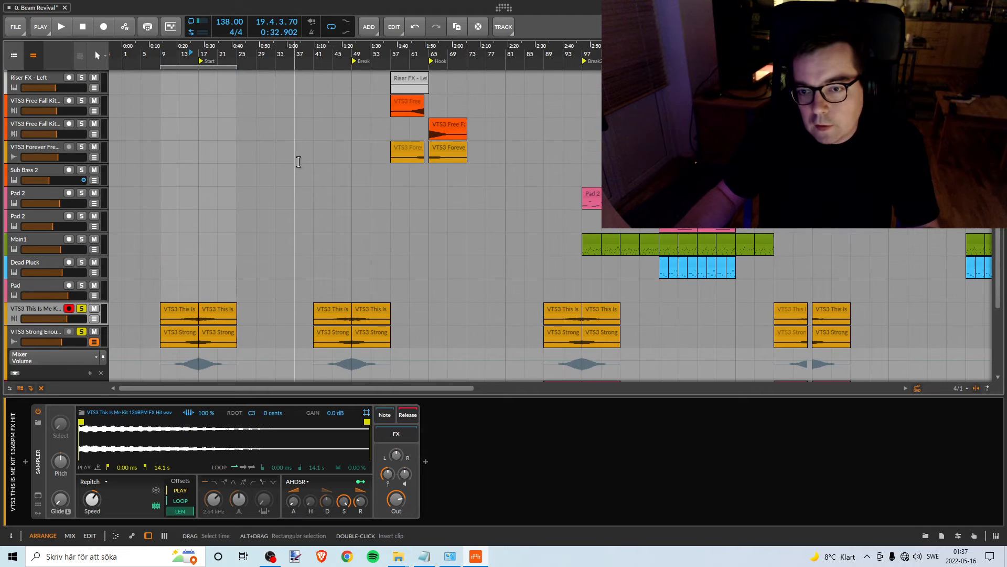
pyautogui.moveTo(583, 52); pyautogui.dragTo(514, 105)
pyautogui.scroll(-7, 479, 169)
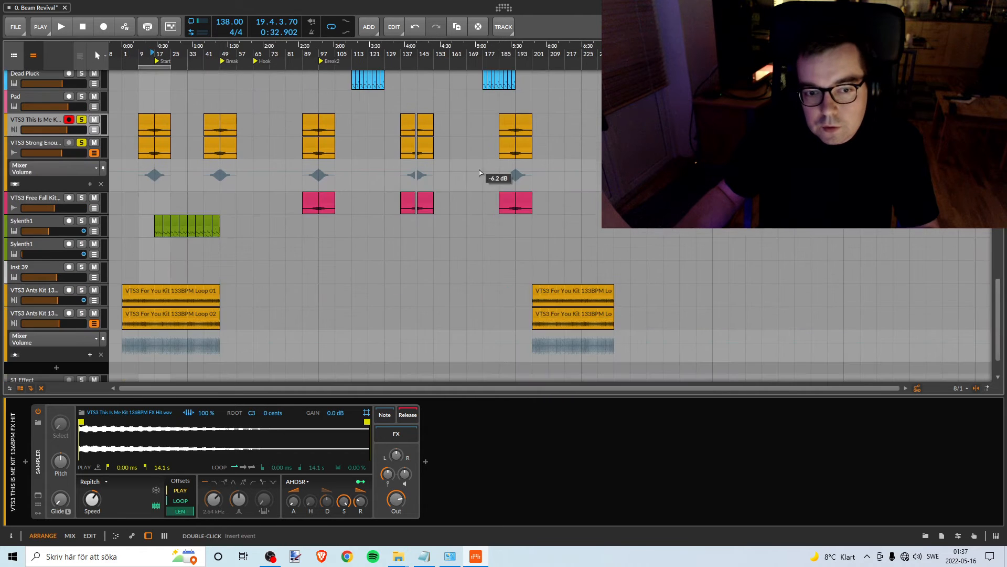
pyautogui.scroll(3, 337, 255)
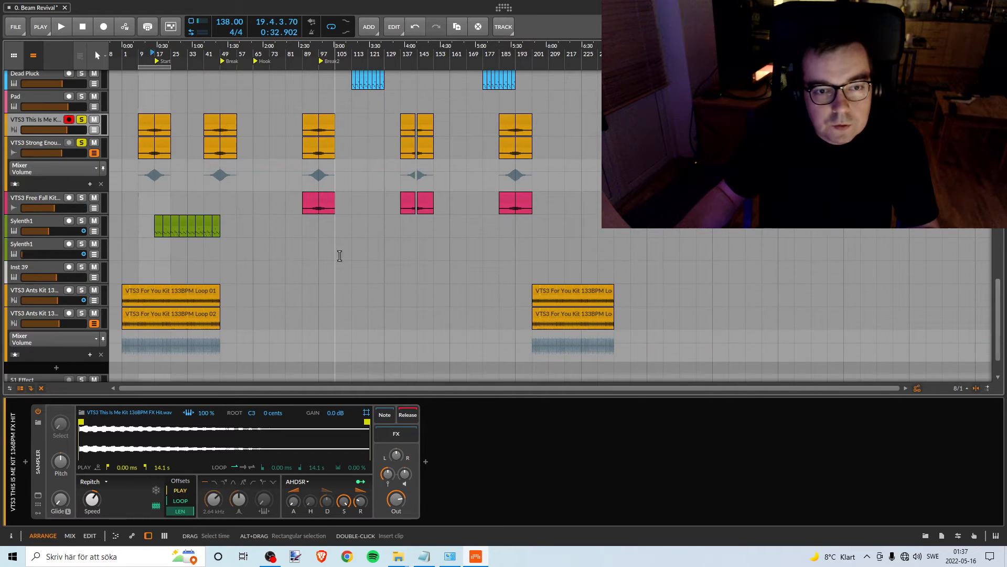
pyautogui.scroll(-2, 203, 263)
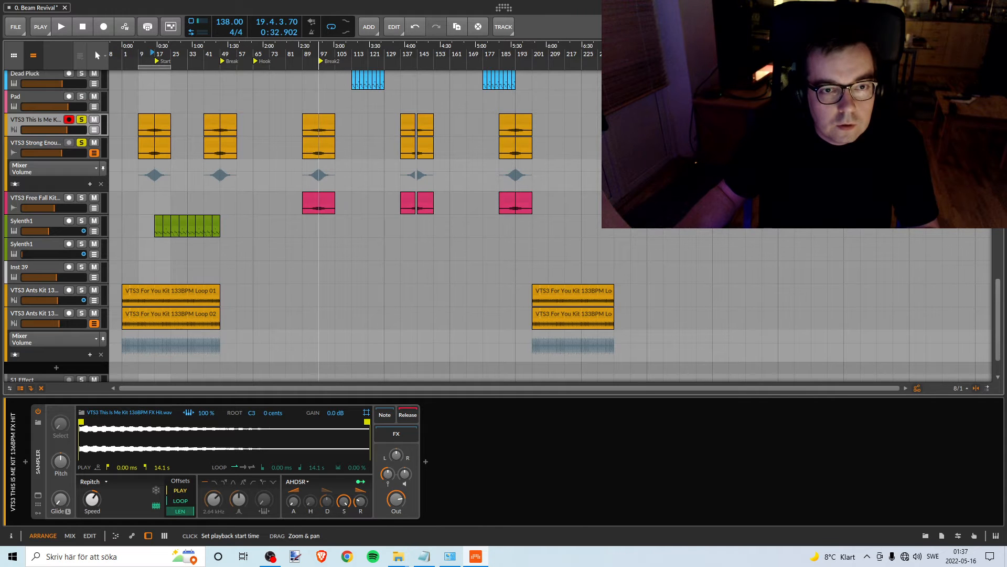
pyautogui.moveTo(318, 50); pyautogui.dragTo(362, 61)
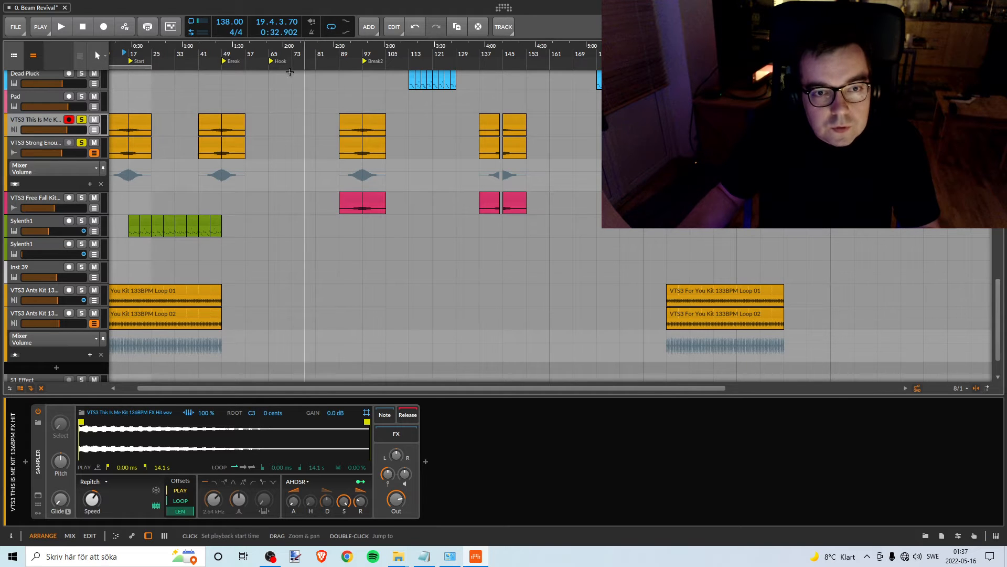
# - Move the loop range to bars 89–105 around the Break2 marker and check the tracks over that section
pyautogui.moveTo(133, 68); pyautogui.dragTo(369, 64)
pyautogui.scroll(15, 218, 165)
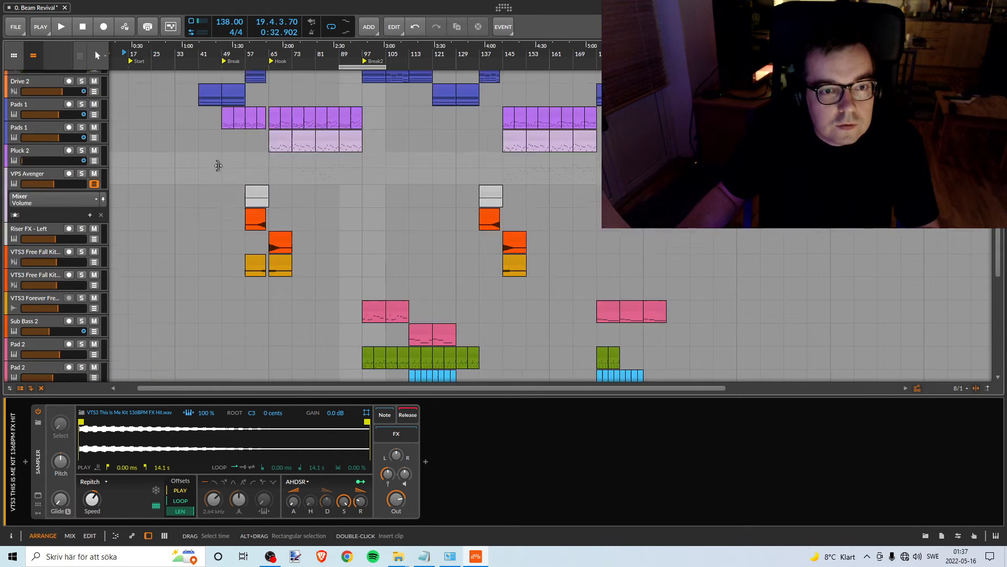
pyautogui.scroll(10, 218, 163)
pyautogui.scroll(-11, 231, 163)
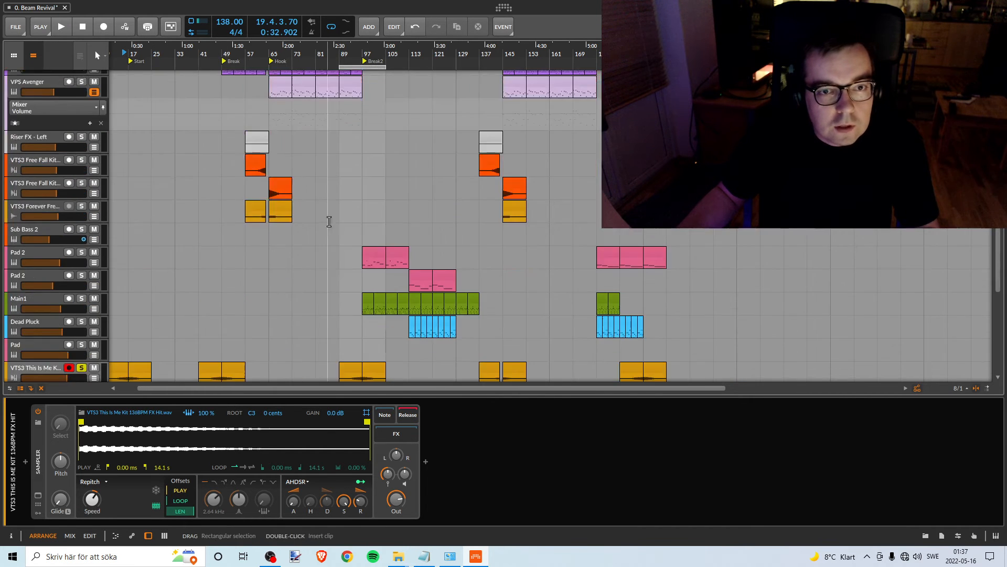
pyautogui.scroll(-5, 329, 221)
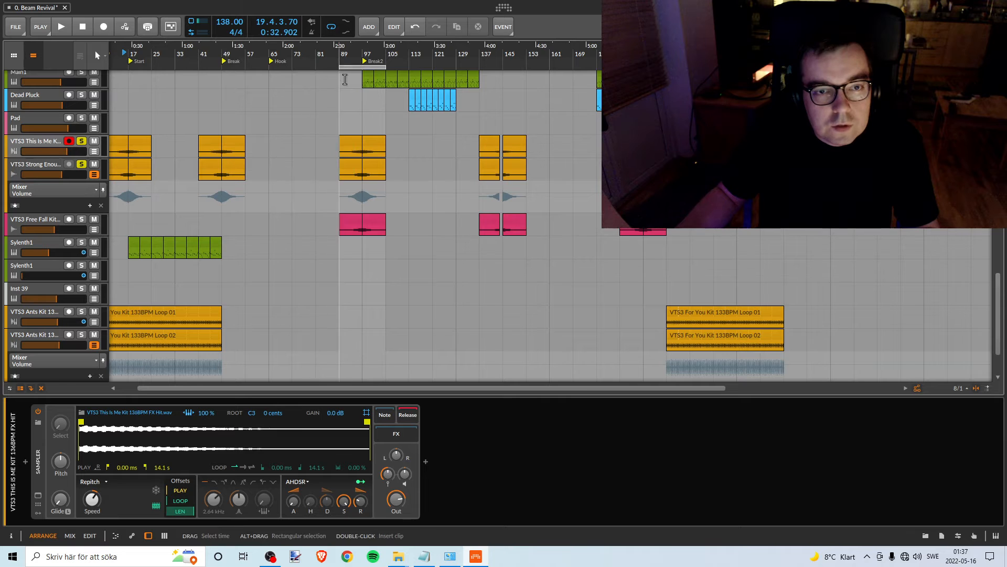
# - Unsolo the VTS3 This Is Me Kit and Strong Enough Kit tracks, solo VTS3 Free Fall Kit and play it into Break2
pyautogui.click(82, 142)
pyautogui.click(82, 165)
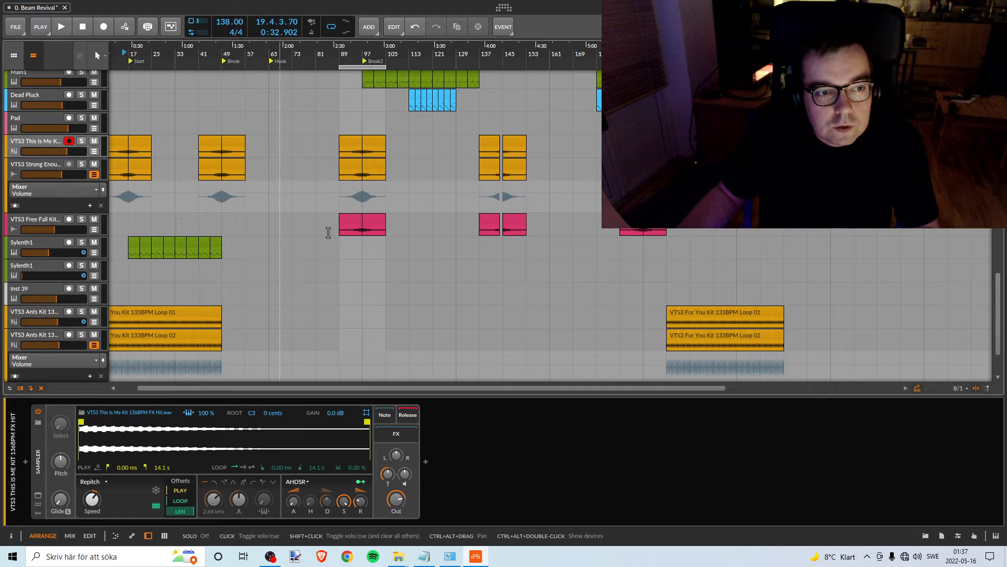
pyautogui.click(81, 220)
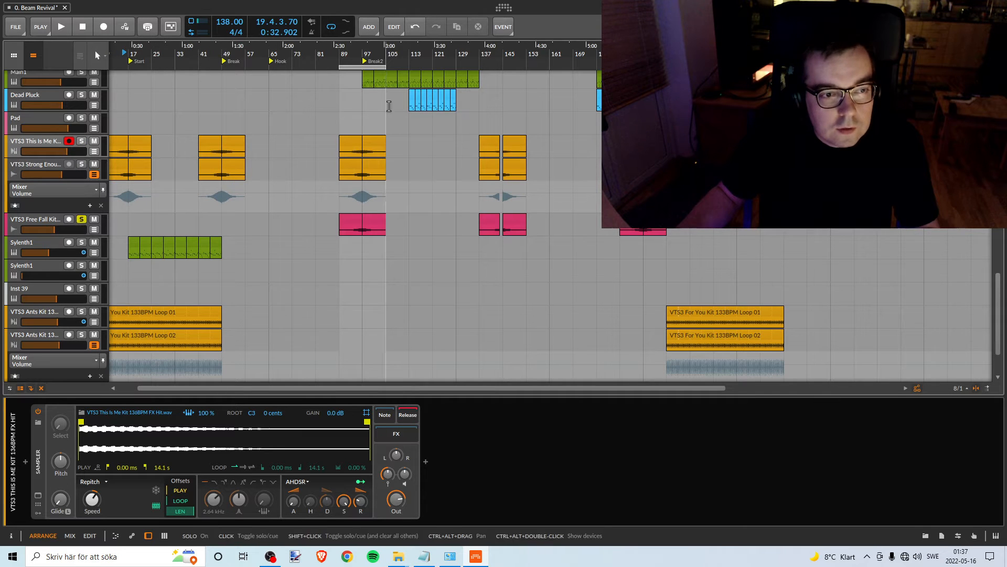
pyautogui.doubleClick(350, 48)
pyautogui.moveTo(368, 49); pyautogui.dragTo(398, 52)
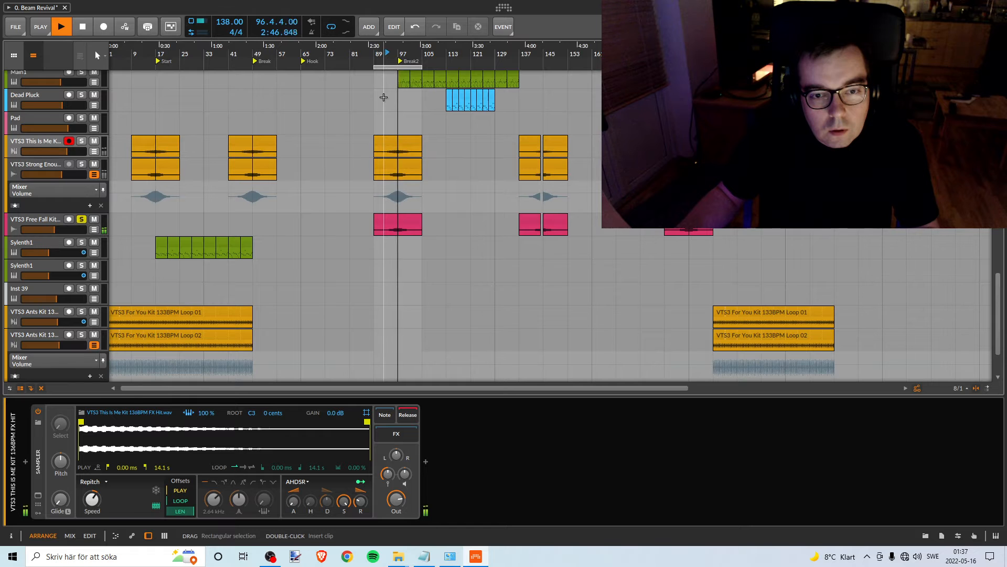
pyautogui.press('space')
# - Move the Pink Noise clip to bar 89 and solo the Pink Noise track during playback
pyautogui.scroll(5, 298, 126)
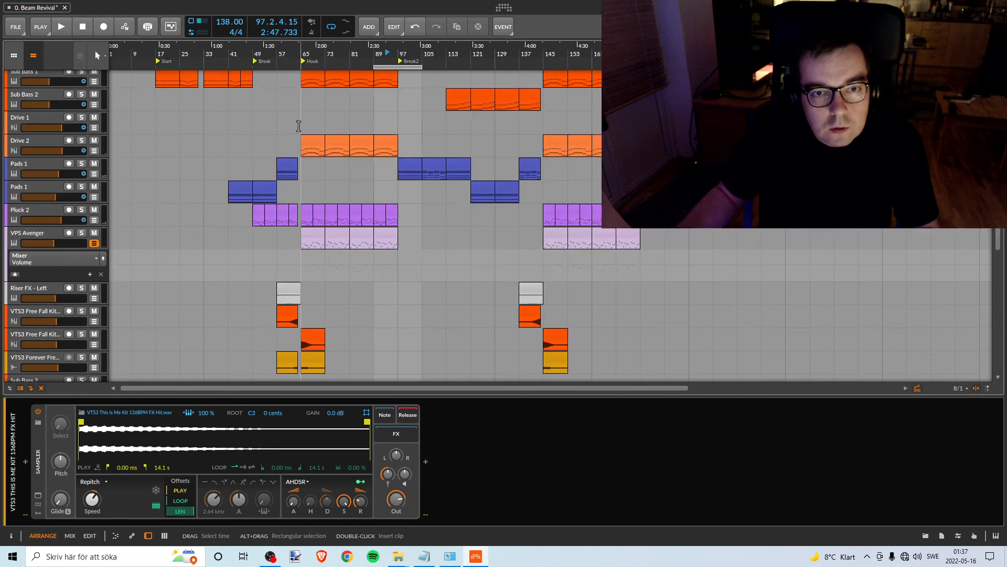
pyautogui.scroll(6, 299, 125)
pyautogui.click(235, 78)
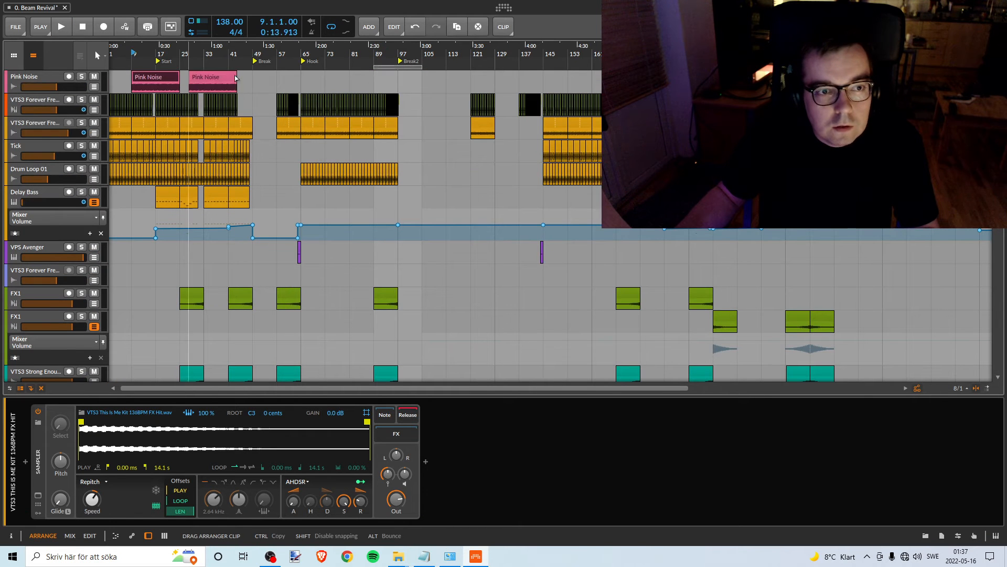
pyautogui.moveTo(235, 78); pyautogui.dragTo(363, 96)
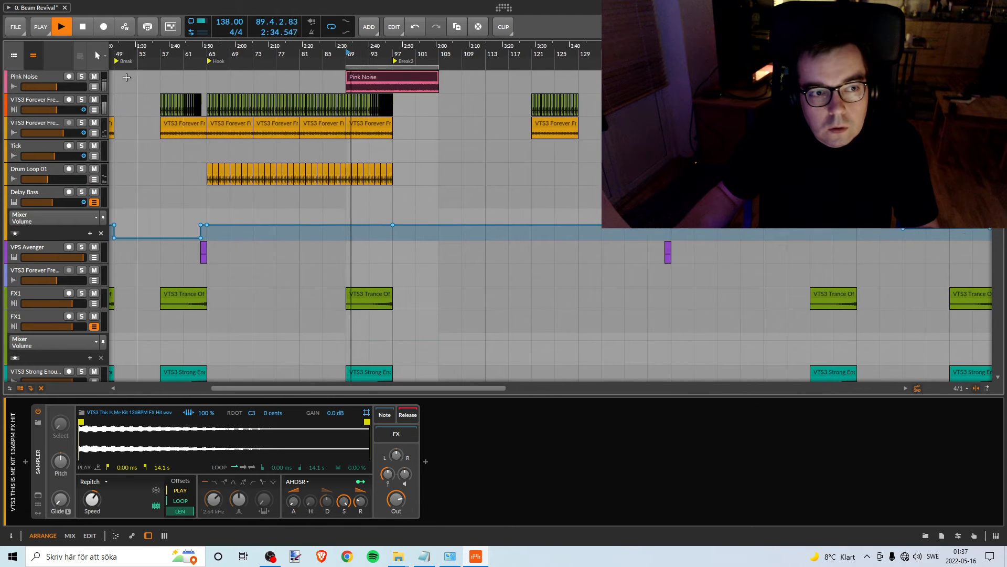
pyautogui.click(82, 77)
# - Raise the VTS3 Free Fall Kit track's volume slightly while playing against the pink noise into Break2
pyautogui.moveTo(392, 55); pyautogui.dragTo(368, 27)
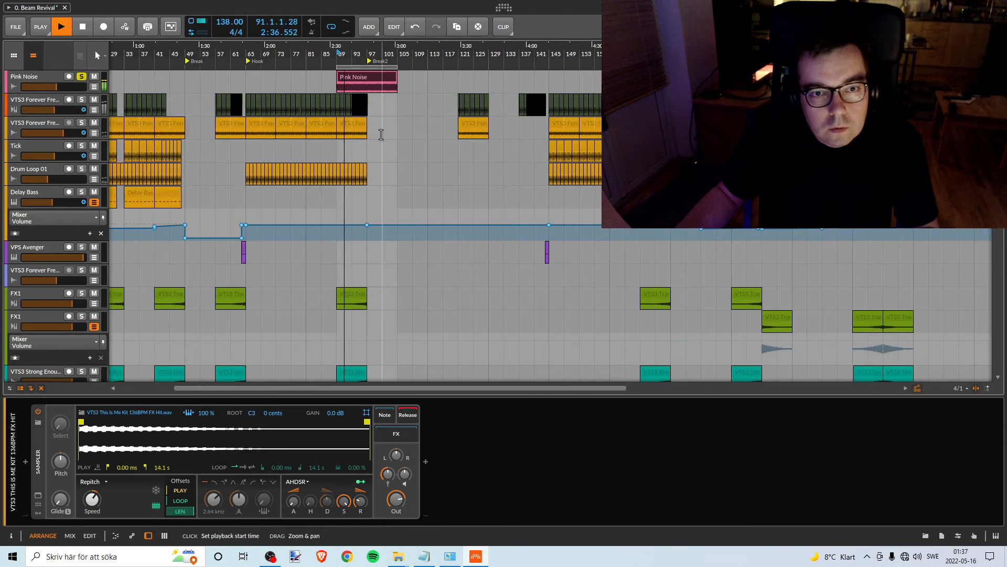
pyautogui.scroll(-9, 378, 135)
pyautogui.scroll(-7, 362, 163)
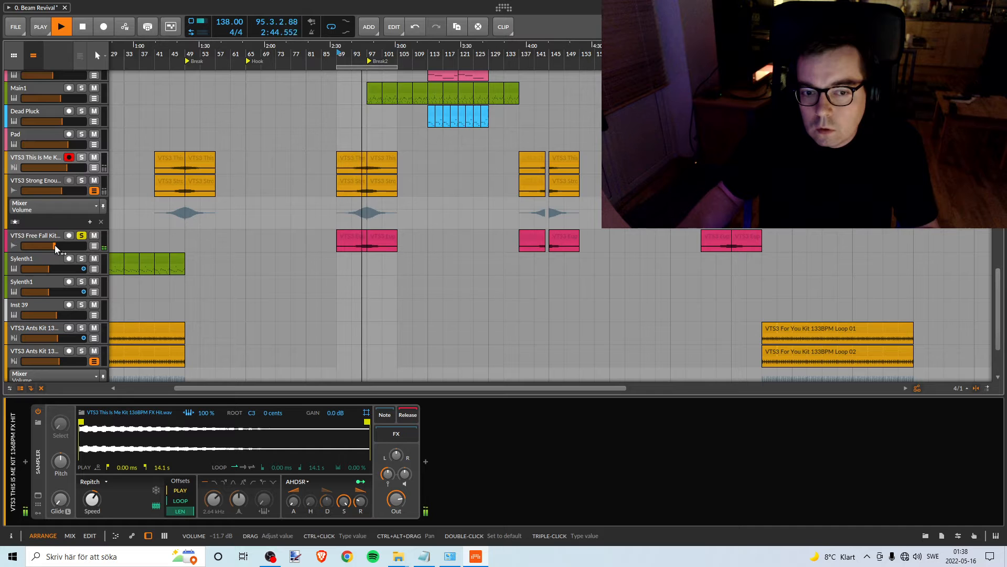
pyautogui.moveTo(54, 244); pyautogui.dragTo(56, 245)
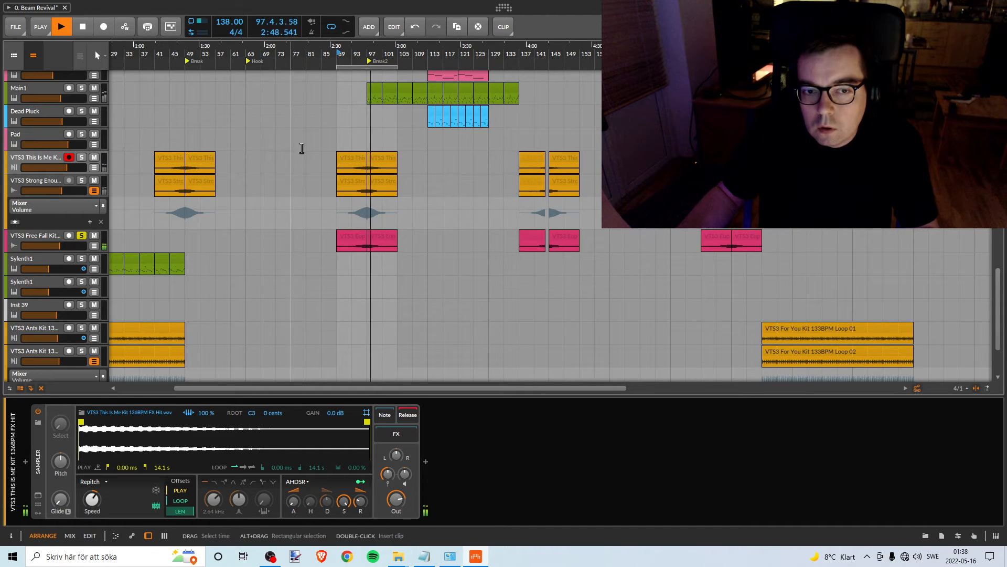
# - Replay the soloed VTS3 Free Fall Kit track from about bar 93 into Break2 and settle its volume at about -7.7 dB
pyautogui.press('space')
pyautogui.click(359, 55)
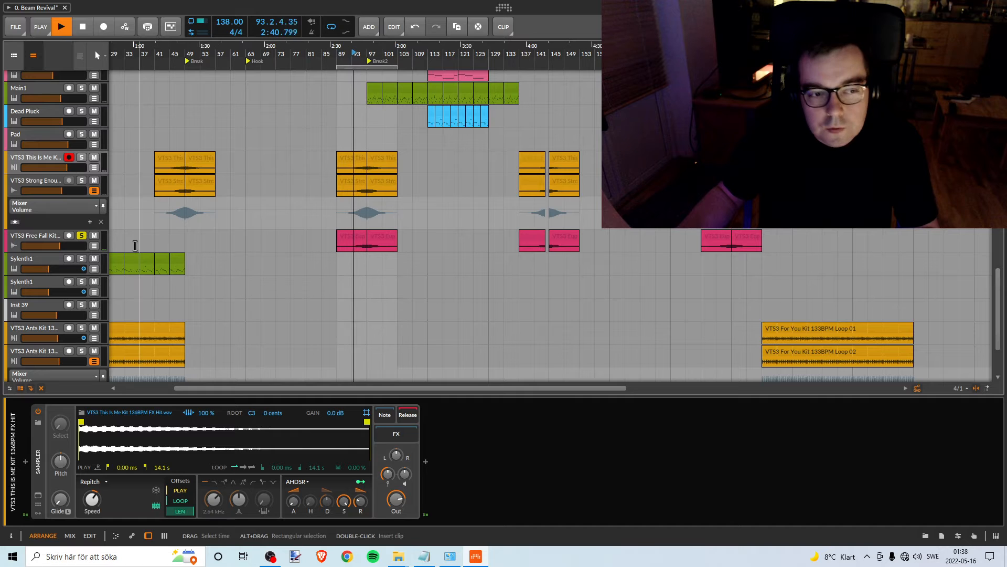
pyautogui.click(61, 247)
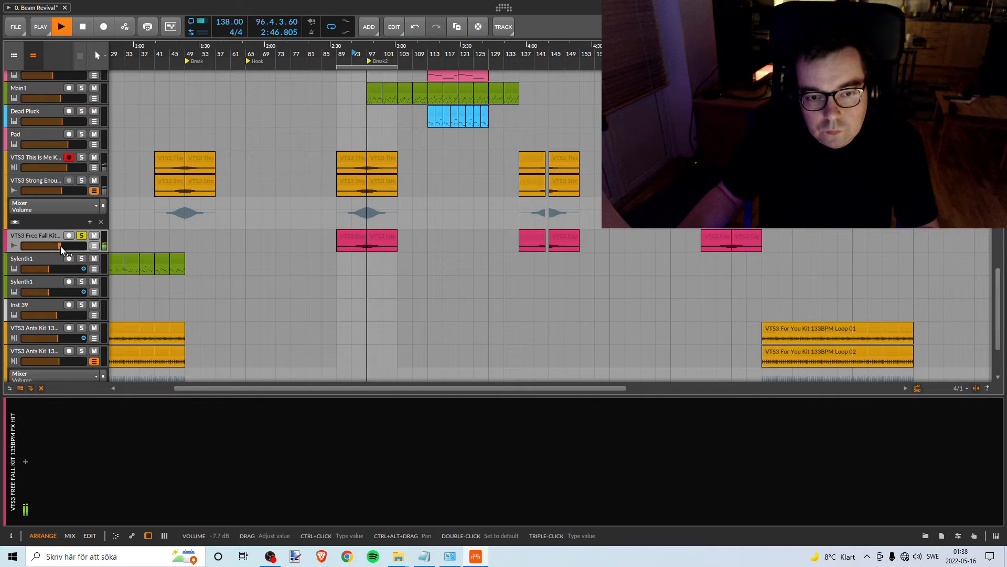
pyautogui.press('space')
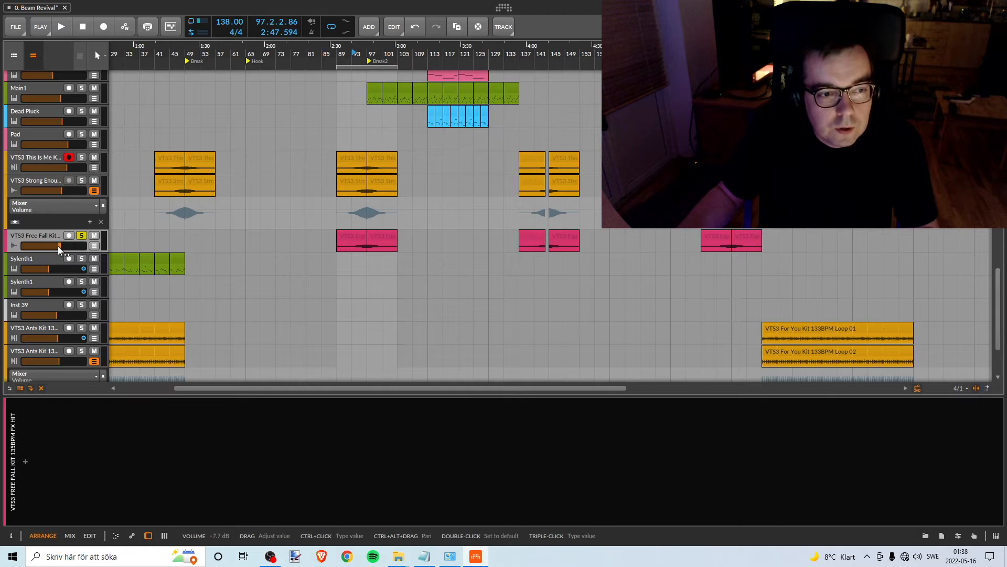
# - Play the soloed VTS3 Free Fall Kit track from about bar 141 to check its level at its next clips
pyautogui.scroll(5, 241, 257)
pyautogui.scroll(-5, 244, 260)
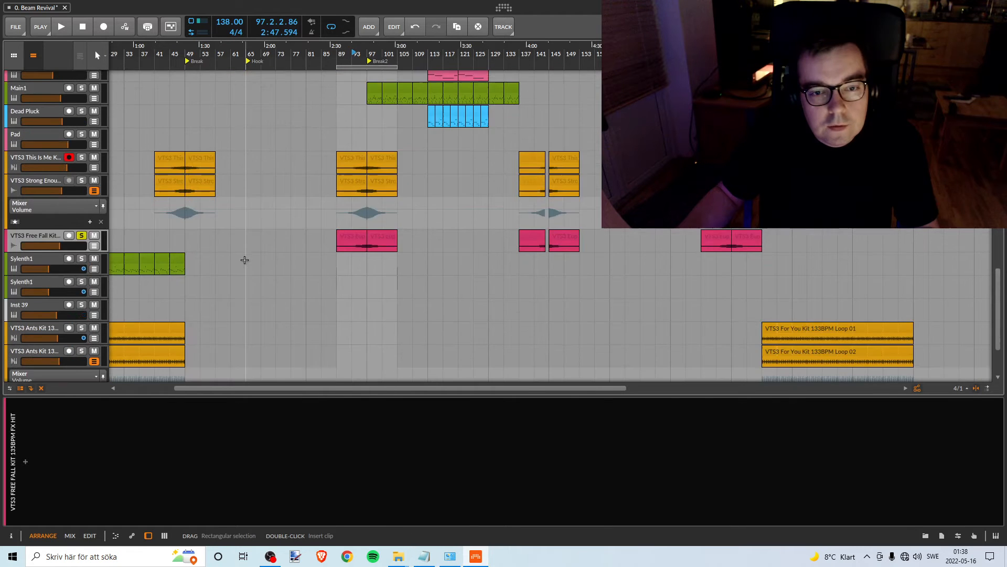
pyautogui.scroll(2, 244, 260)
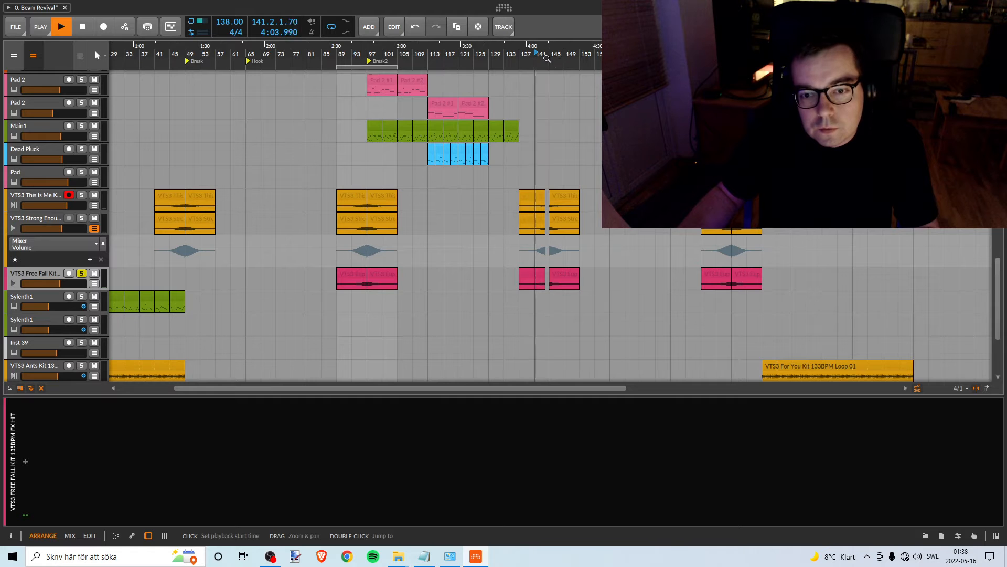
pyautogui.press('space')
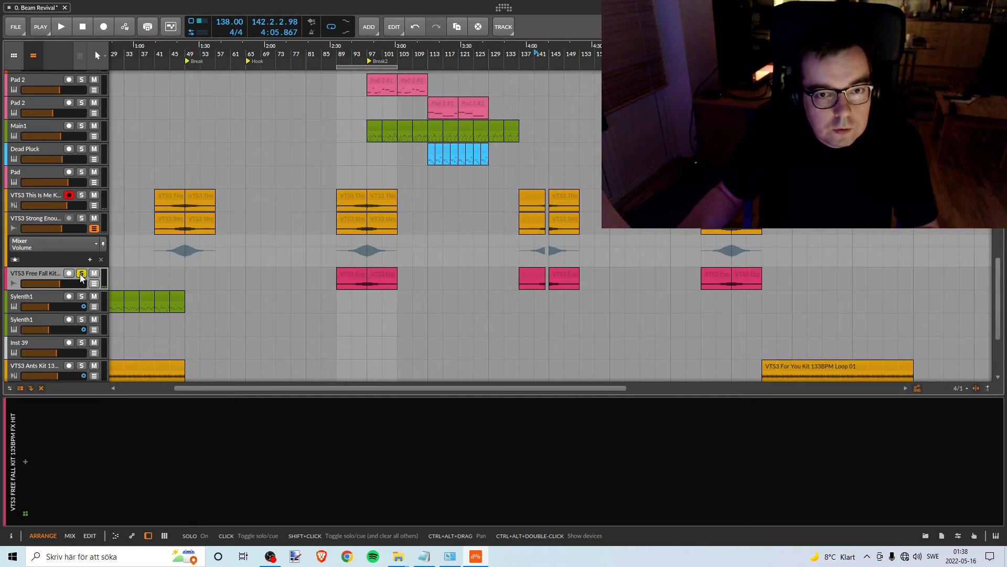
# - Recolour the VTS3 Free Fall Kit track orange to match the VTS3 This Is Me and Strong Enough Kit tracks above it
pyautogui.scroll(15, 332, 233)
pyautogui.scroll(-17, 337, 233)
pyautogui.scroll(3, 338, 233)
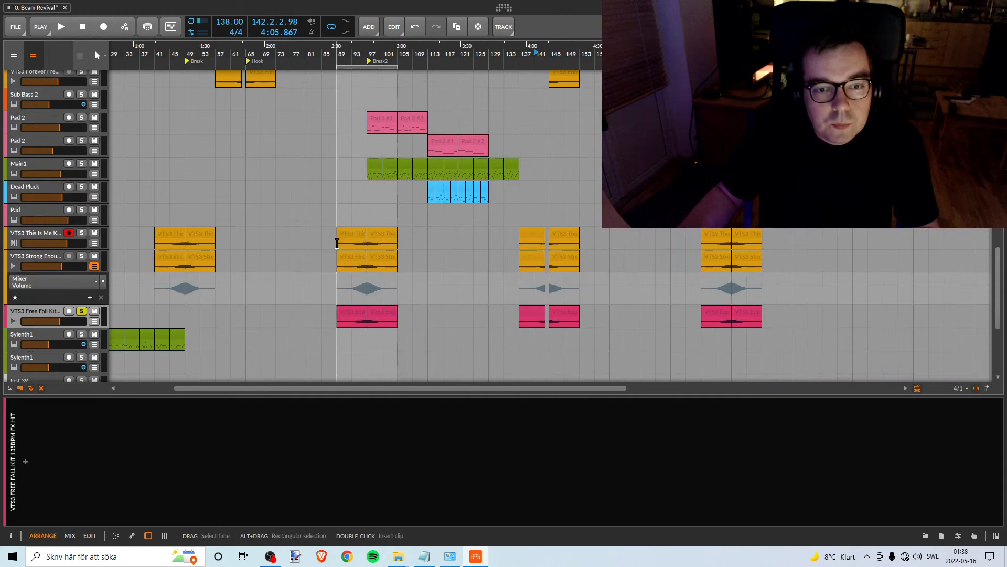
pyautogui.rightClick(45, 307)
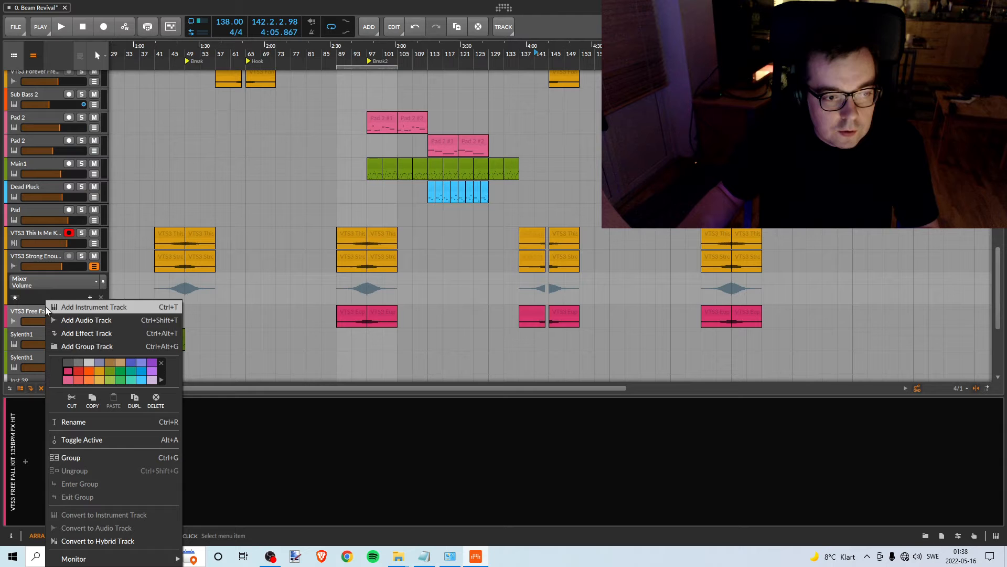
pyautogui.click(99, 371)
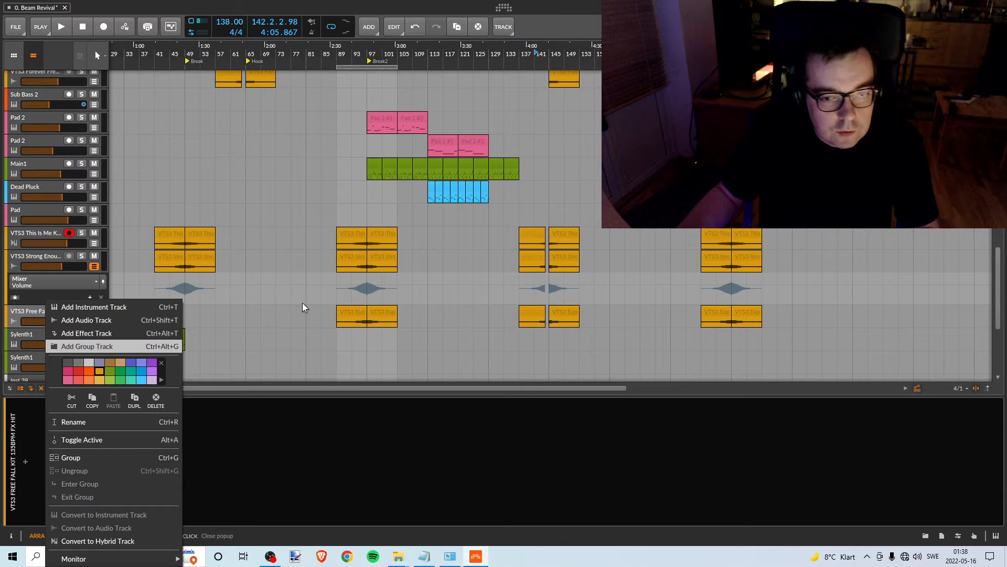
pyautogui.click(16, 304)
# - Look through the arrangement from the riser and pad tracks up to the FX1 and FX2 tracks for the next effects to level
pyautogui.scroll(3, 196, 290)
pyautogui.scroll(-7, 200, 286)
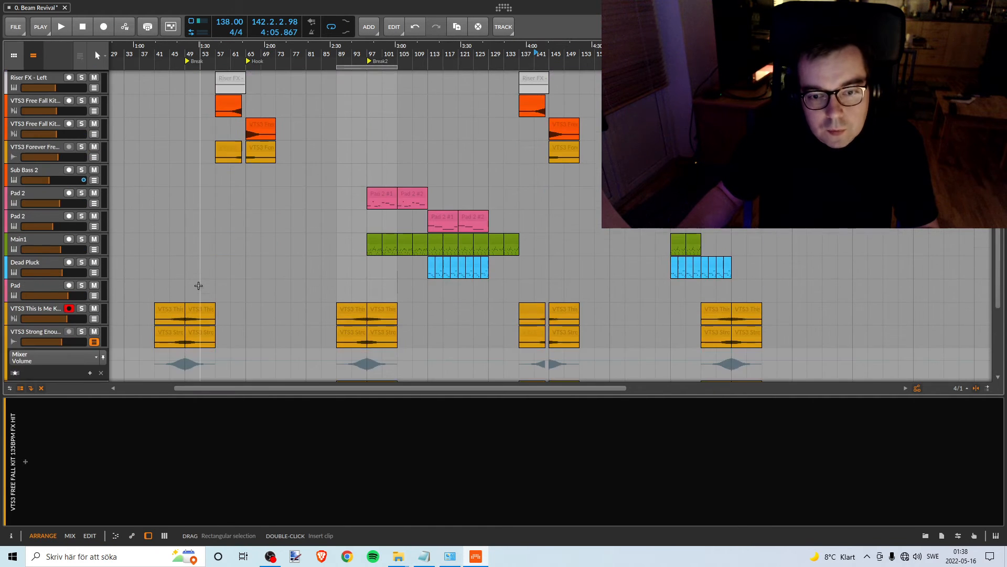
pyautogui.scroll(10, 204, 286)
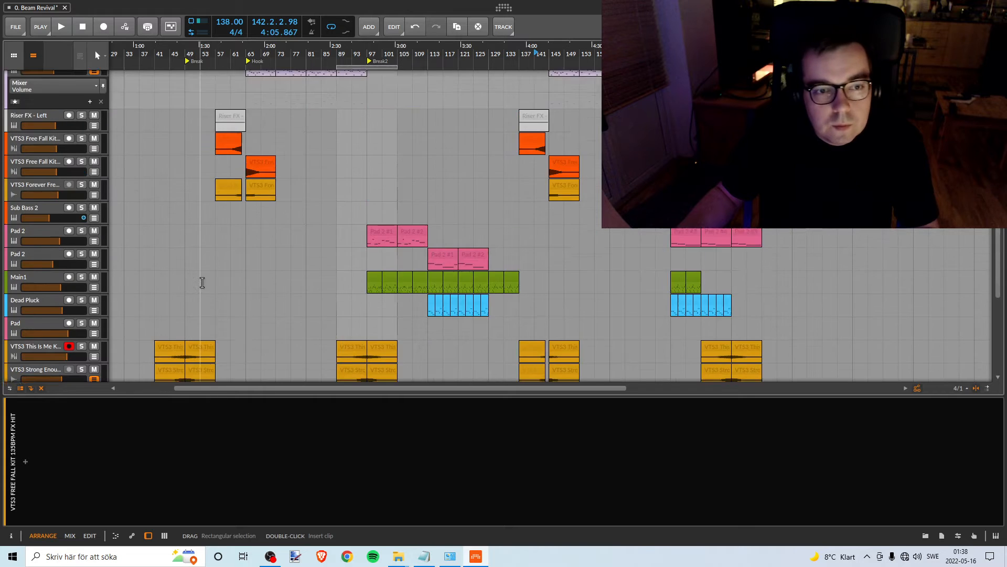
pyautogui.scroll(3, 208, 278)
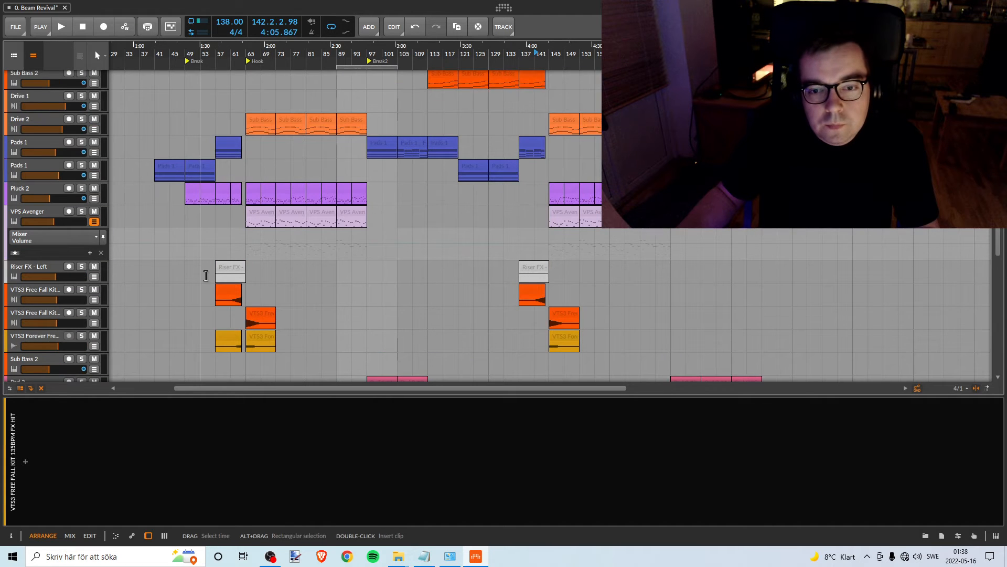
pyautogui.scroll(-2, 206, 275)
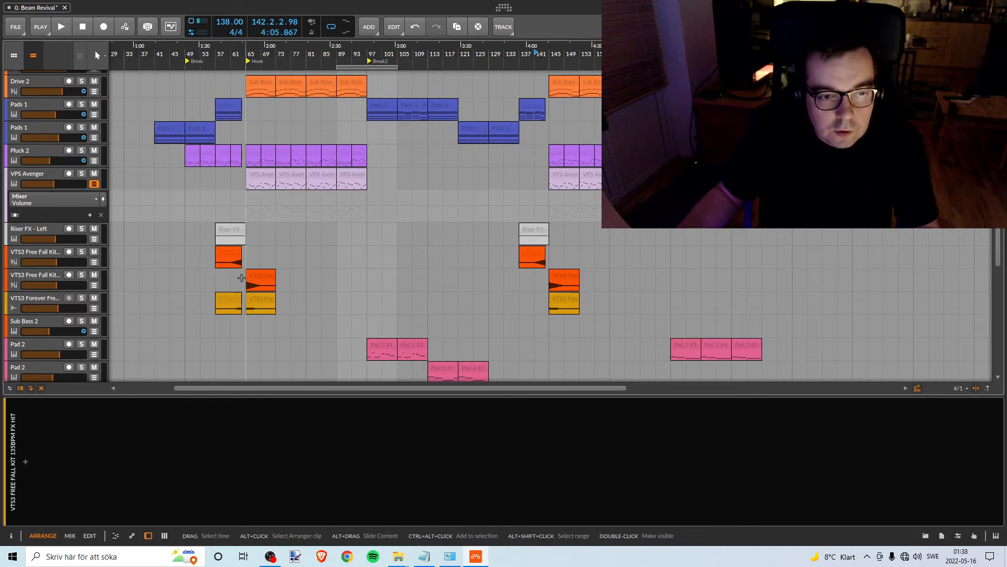
pyautogui.scroll(3, 242, 278)
pyautogui.scroll(3, 202, 285)
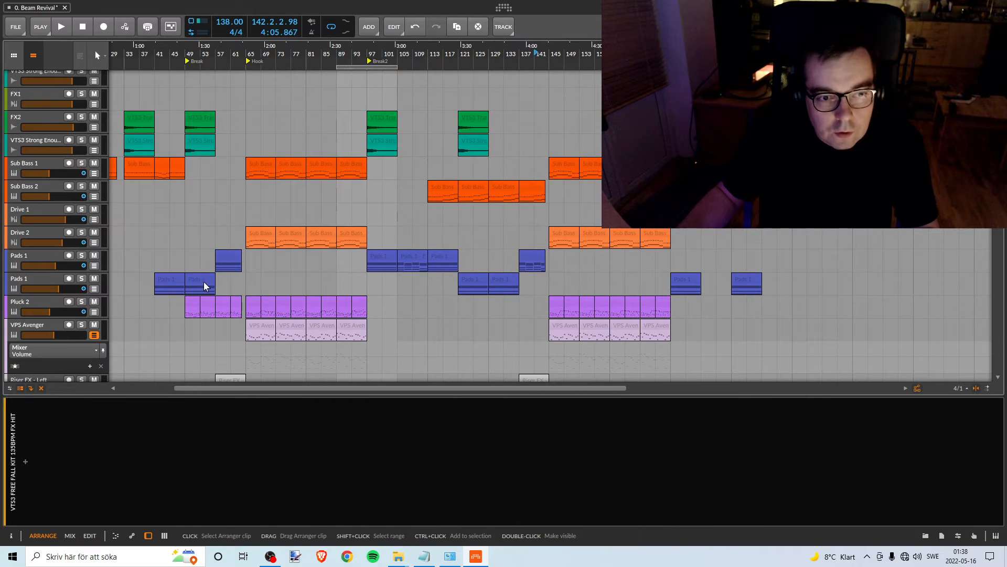
pyautogui.scroll(3, 205, 283)
pyautogui.moveTo(427, 50); pyautogui.dragTo(493, 64)
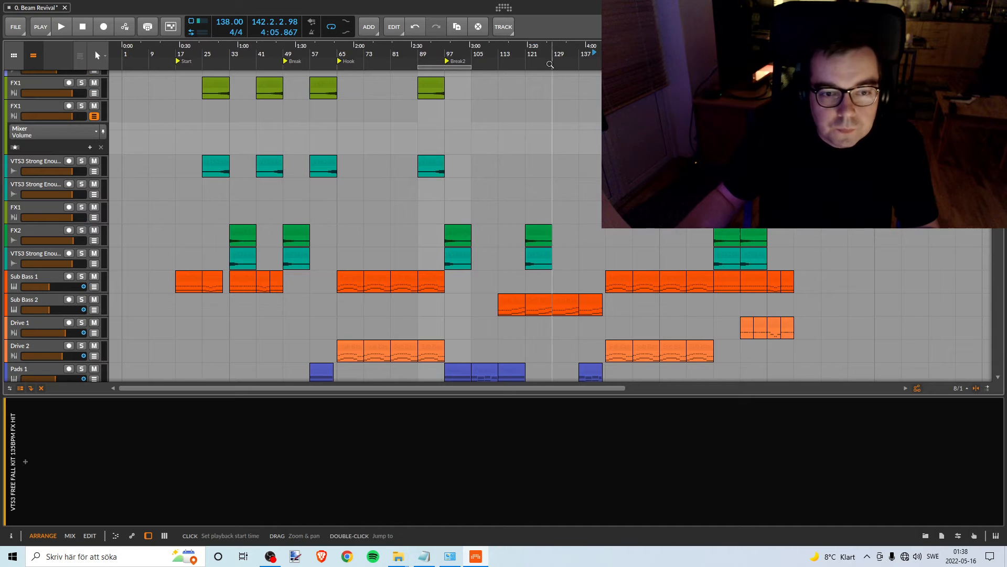
pyautogui.moveTo(229, 62); pyautogui.dragTo(273, 65)
pyautogui.scroll(5, 337, 161)
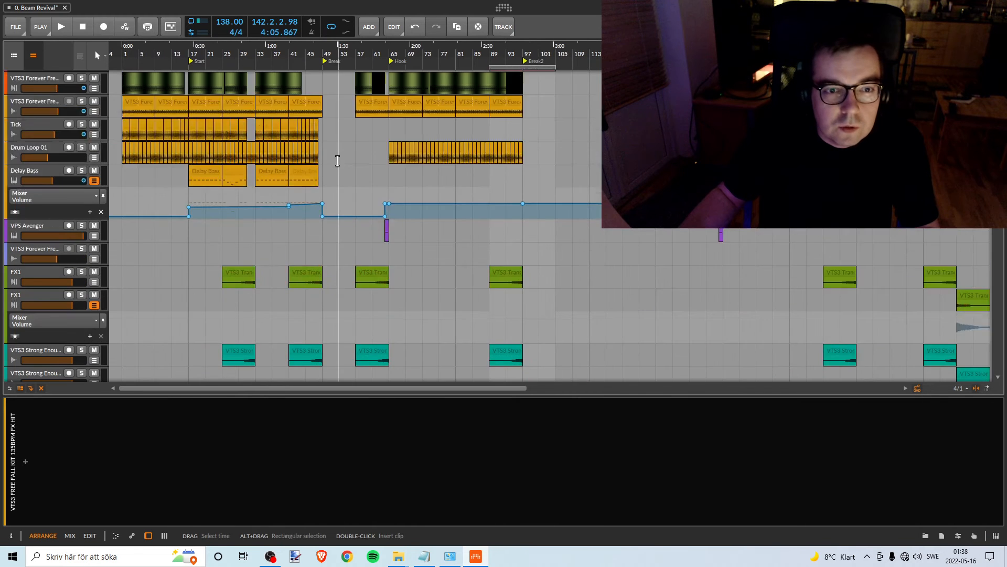
pyautogui.scroll(-5, 337, 160)
pyautogui.scroll(2, 337, 152)
pyautogui.scroll(2, 332, 148)
pyautogui.scroll(-4, 332, 148)
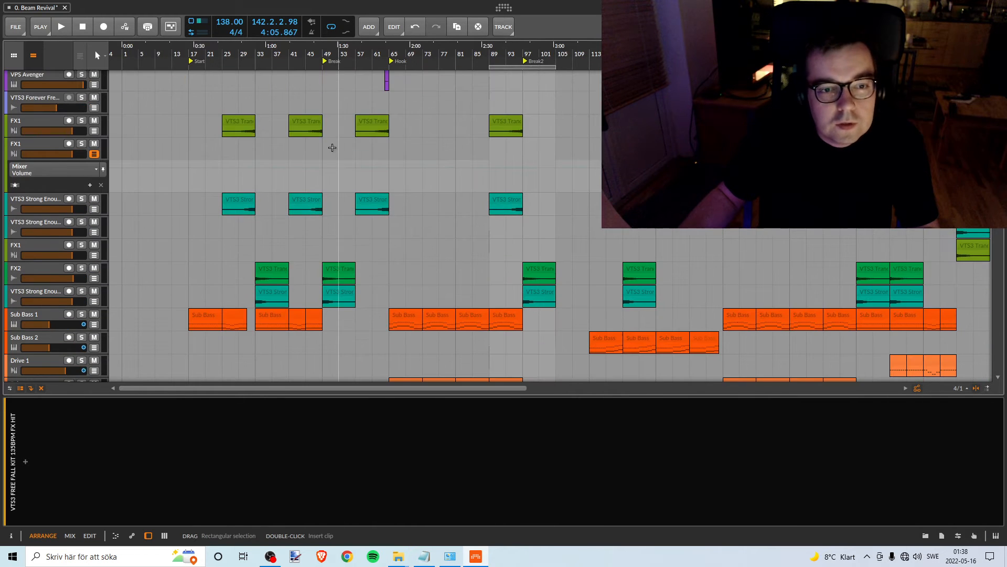
pyautogui.scroll(1, 432, 99)
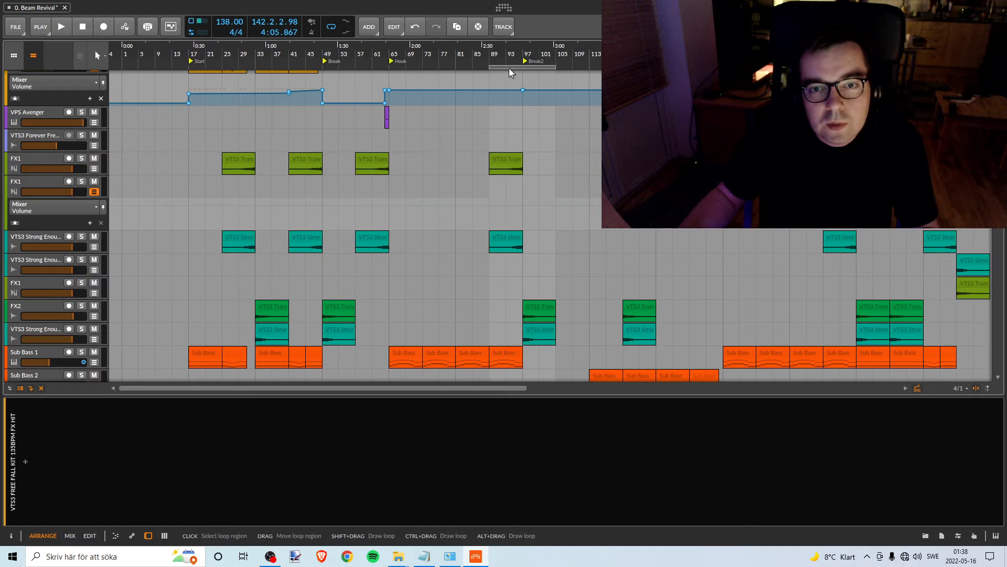
# - Move the loop range to bars 33–49 ahead of the Break marker and check the FX1 and VTS3 Strong Enough clips there
pyautogui.moveTo(509, 68); pyautogui.dragTo(271, 55)
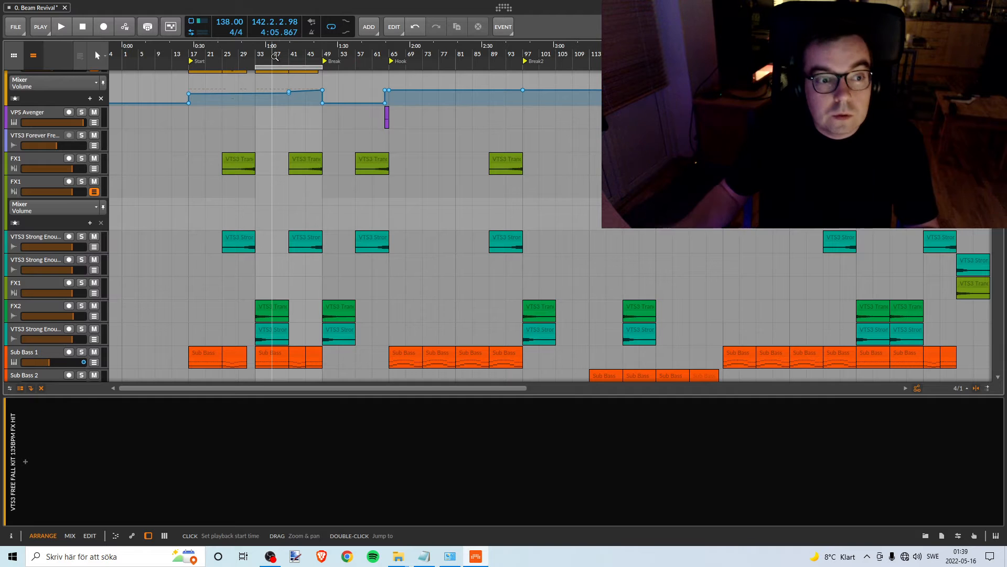
pyautogui.scroll(5, 425, 167)
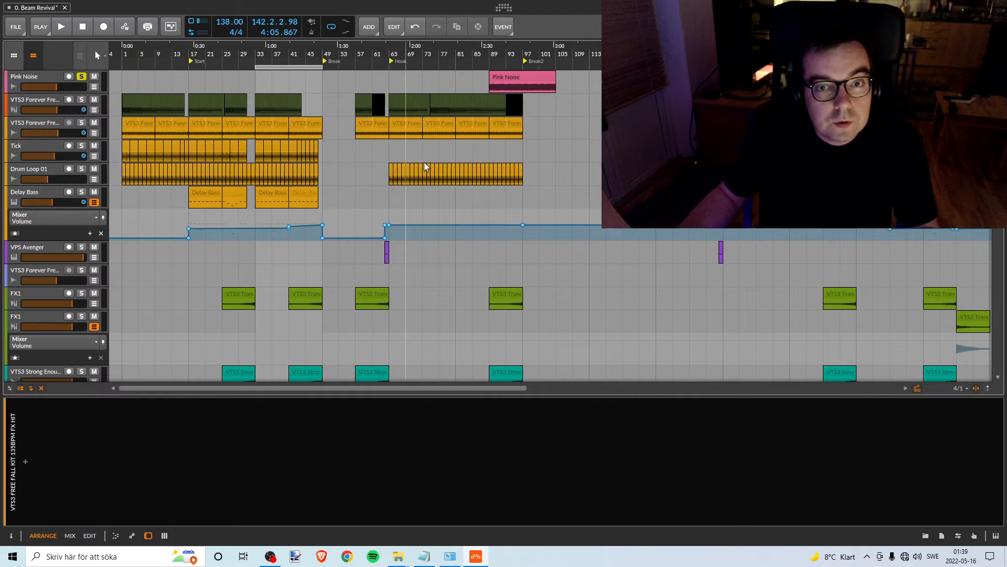
pyautogui.scroll(-3, 409, 208)
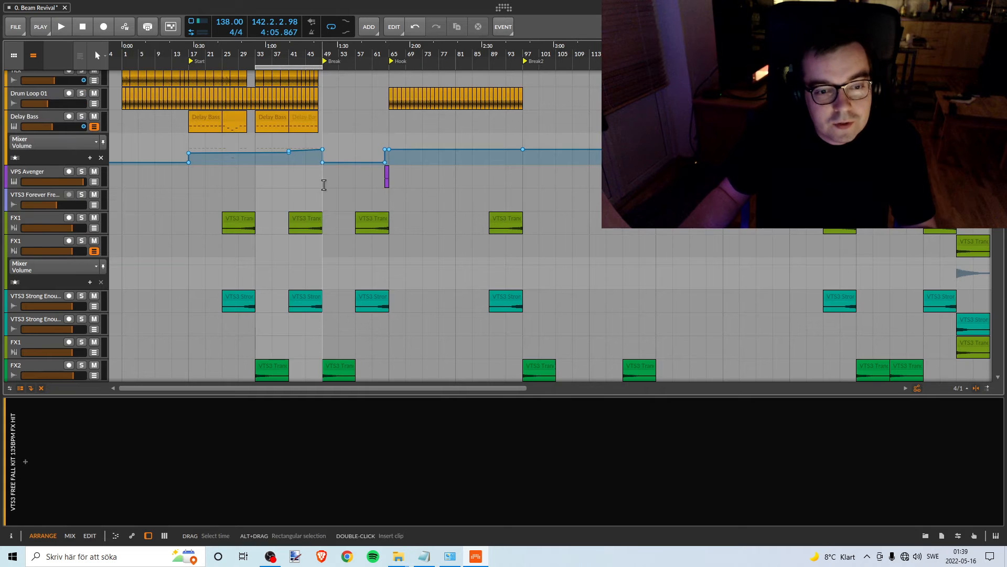
pyautogui.scroll(-3, 321, 183)
pyautogui.scroll(2, 314, 181)
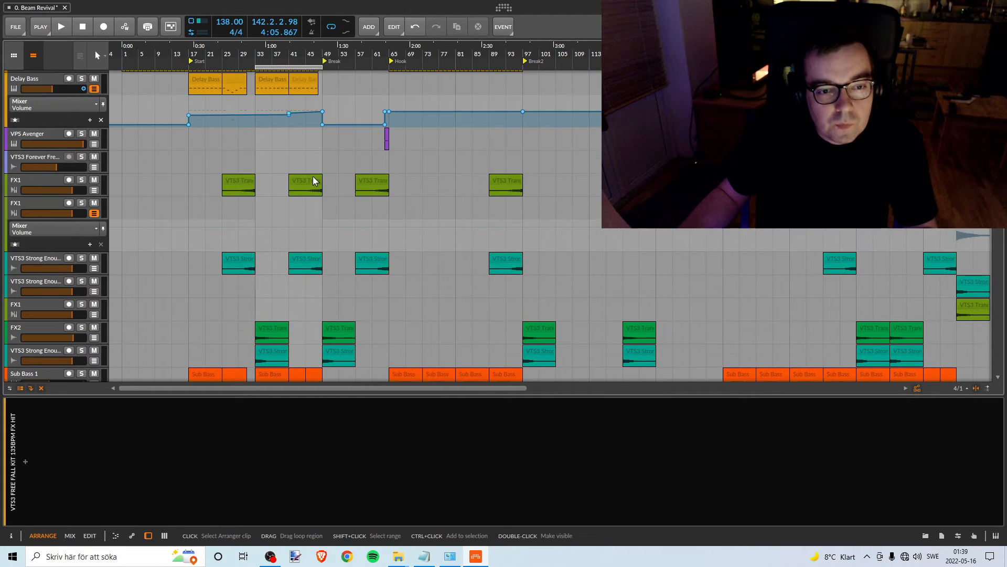
pyautogui.scroll(3, 315, 176)
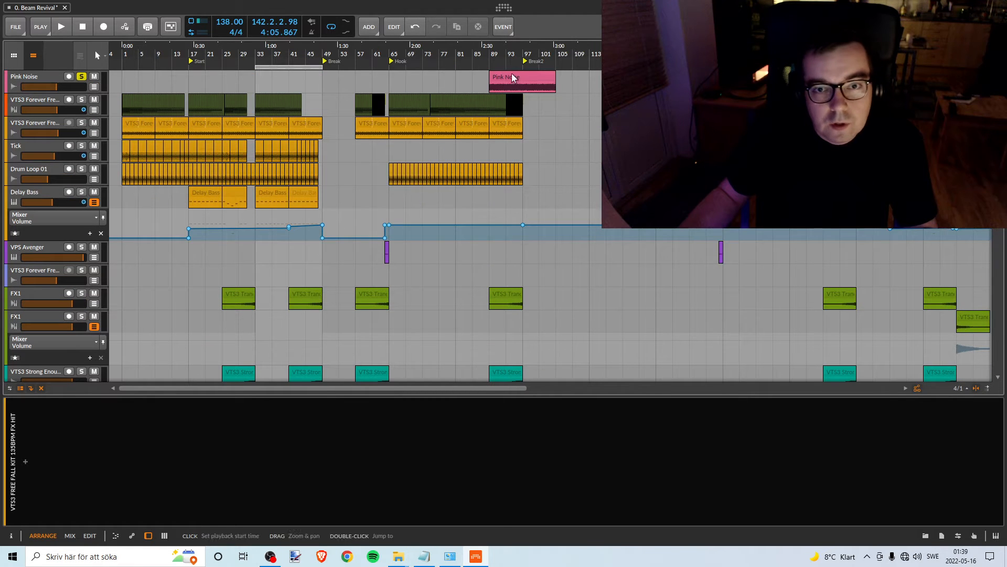
# - Move the Pink Noise clip and the loop range to bars 17–33 at the Start marker, covering the first FX1 clip
pyautogui.moveTo(509, 79); pyautogui.dragTo(212, 70)
pyautogui.scroll(-8, 287, 160)
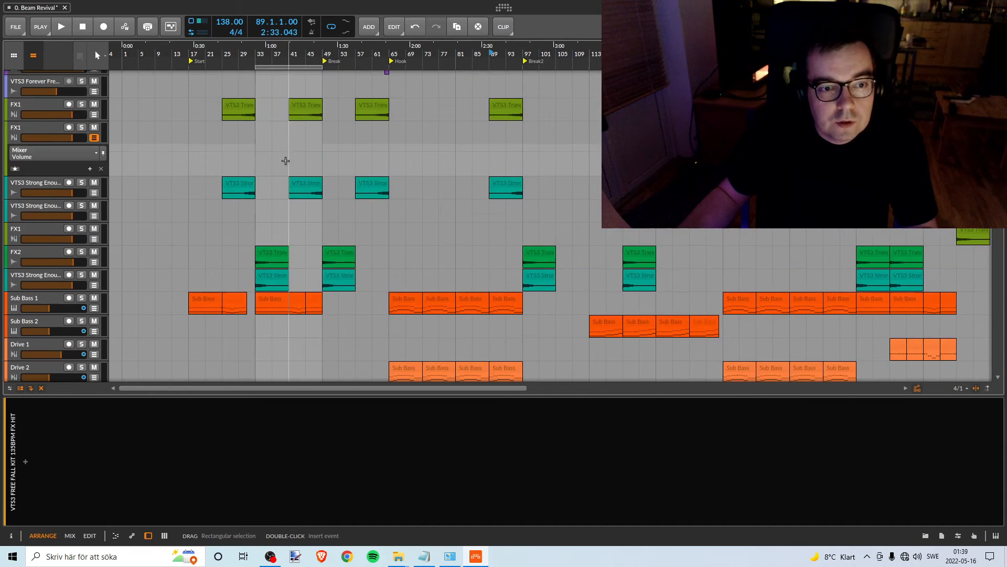
pyautogui.scroll(6, 289, 164)
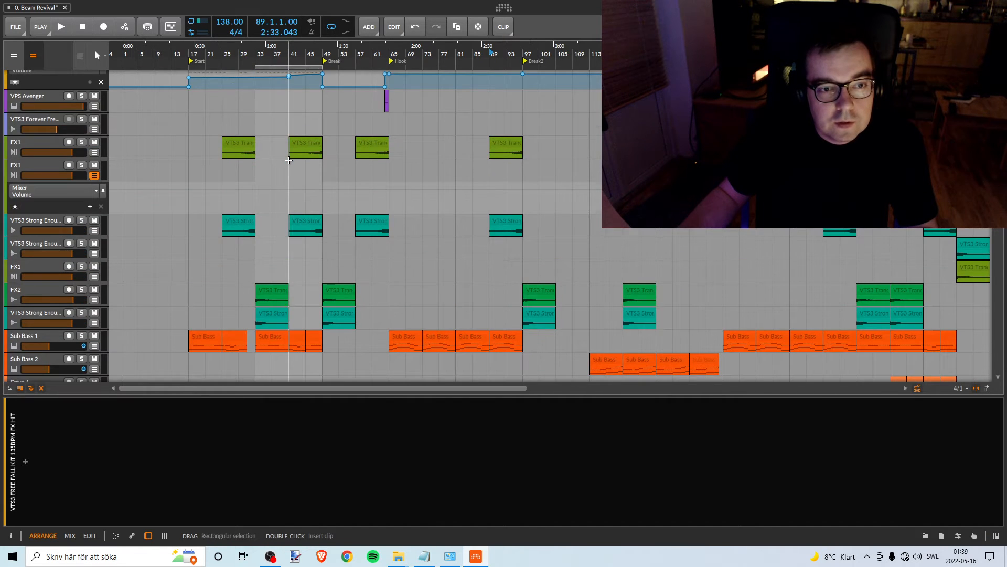
pyautogui.scroll(4, 288, 160)
pyautogui.scroll(-5, 289, 159)
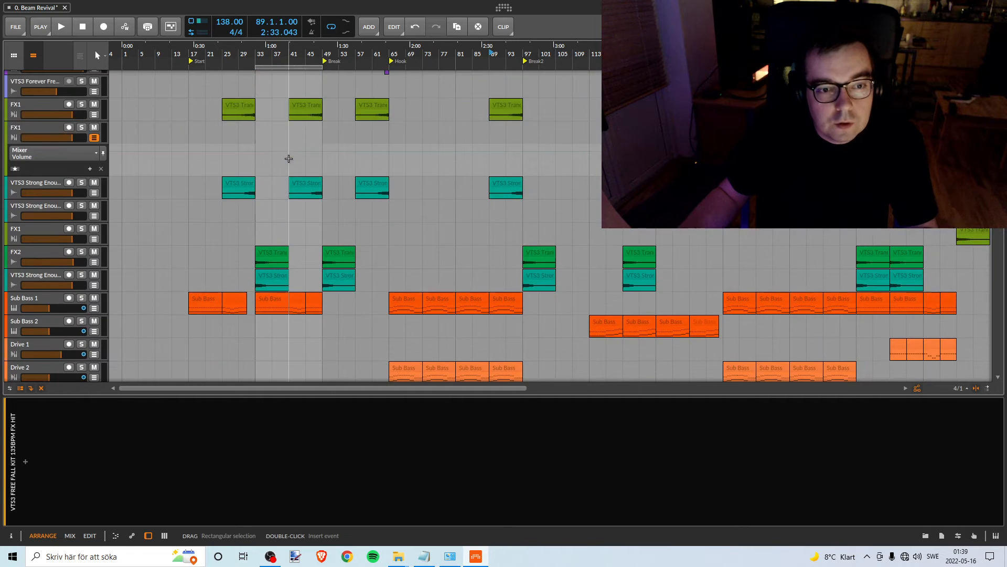
pyautogui.scroll(5, 288, 158)
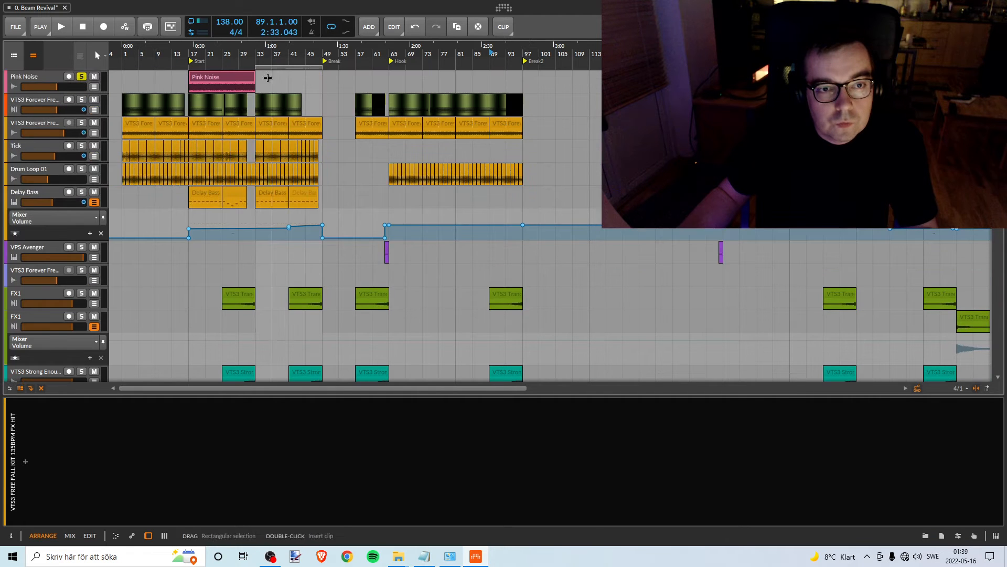
pyautogui.moveTo(272, 69); pyautogui.dragTo(202, 65)
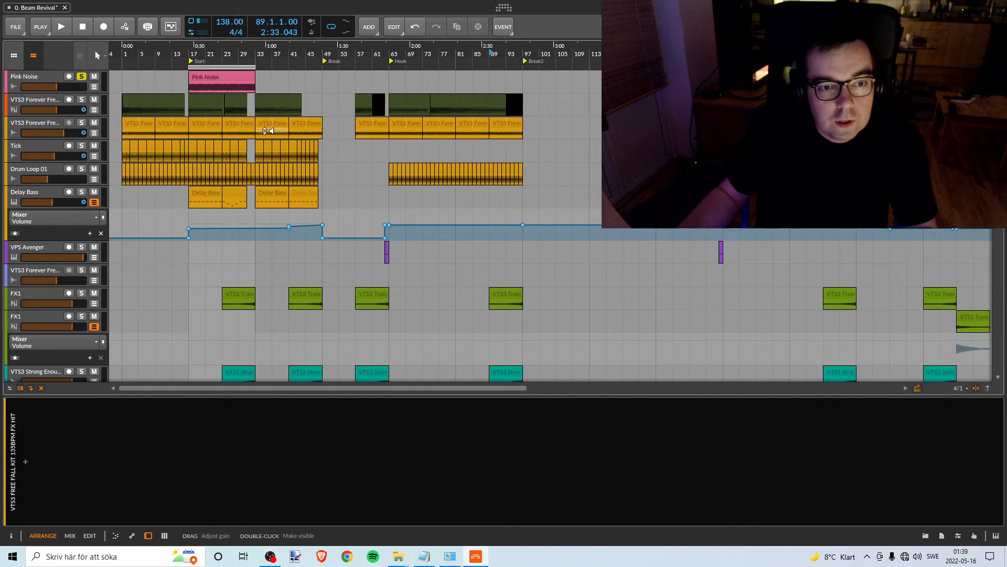
pyautogui.scroll(-5, 209, 63)
pyautogui.scroll(2, 212, 61)
pyautogui.scroll(3, 217, 59)
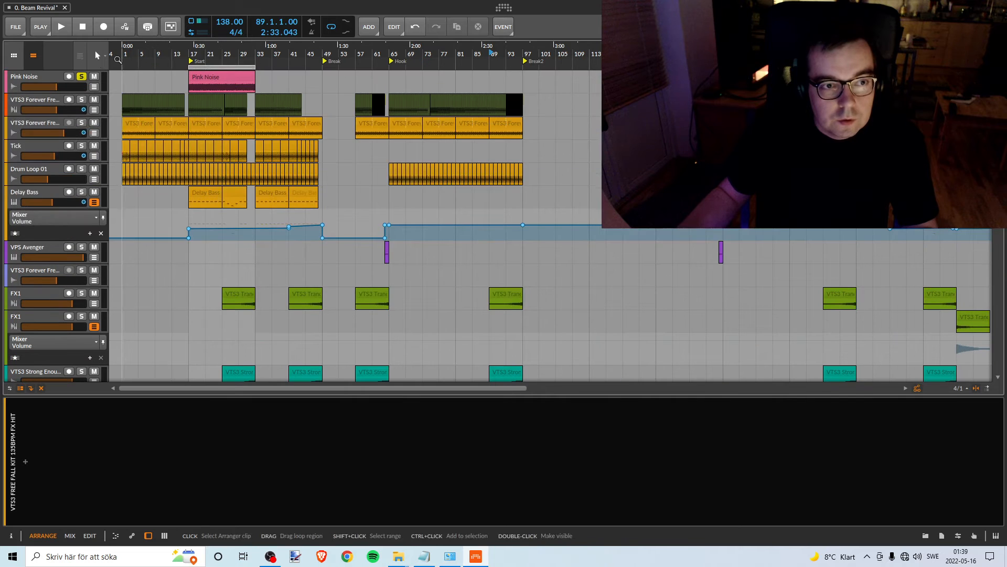
# - Play from about bar 21 and inspect the volume automation of the upper FX1 and VTS3 Strong Enough tracks, hiding each lane again
pyautogui.click(207, 59)
pyautogui.press('space')
pyautogui.scroll(-4, 282, 144)
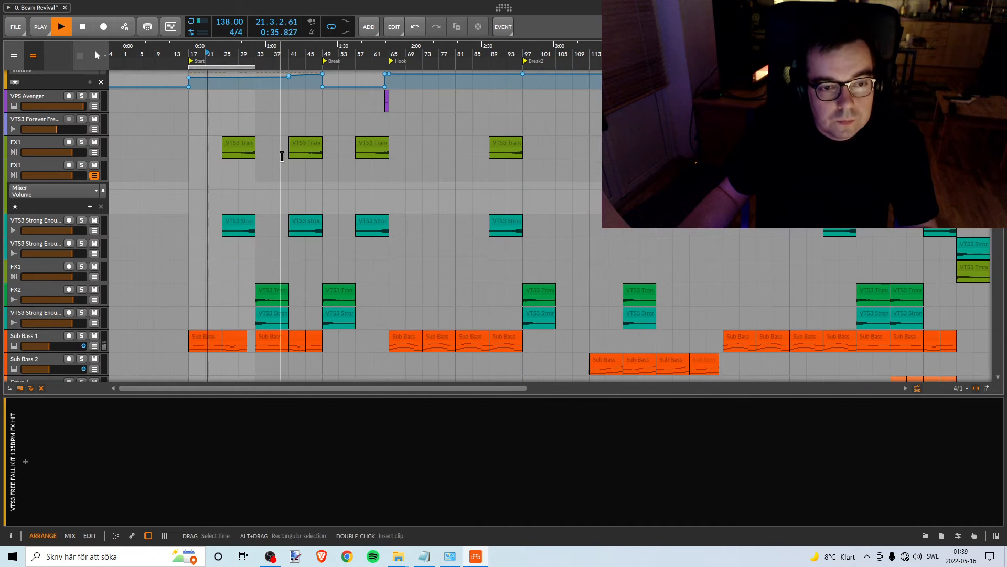
pyautogui.scroll(3, 238, 52)
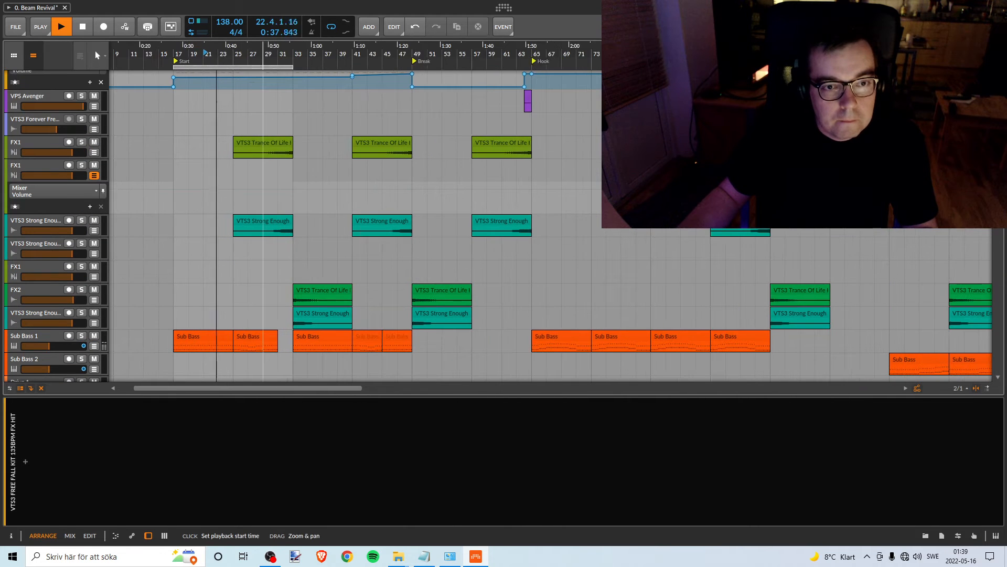
pyautogui.click(94, 153)
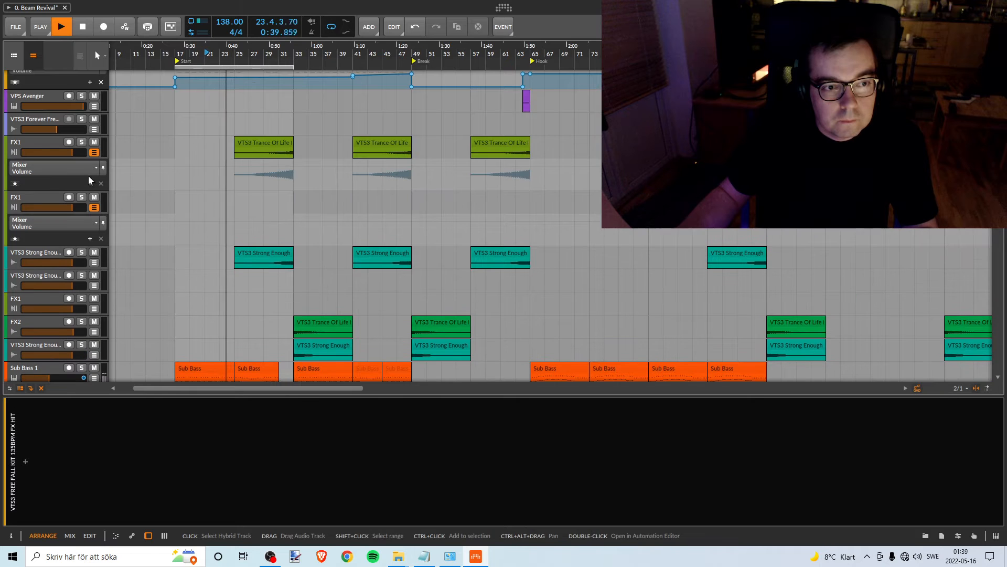
pyautogui.click(94, 152)
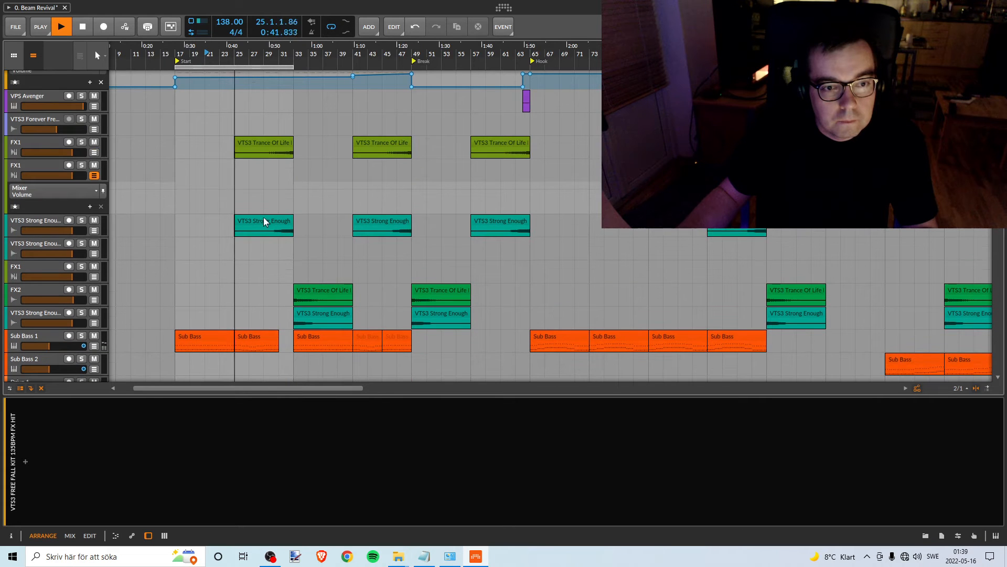
pyautogui.click(94, 231)
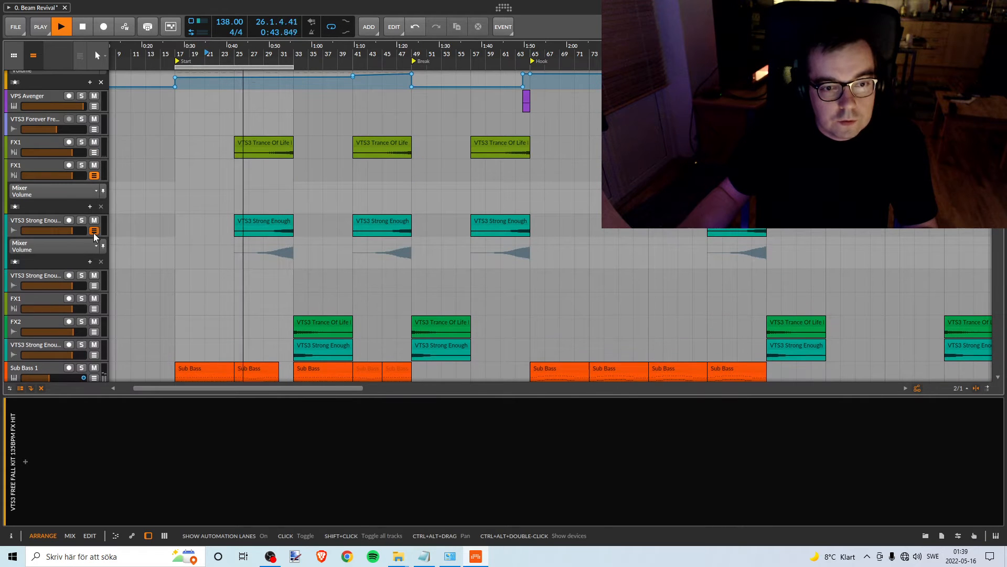
pyautogui.click(94, 234)
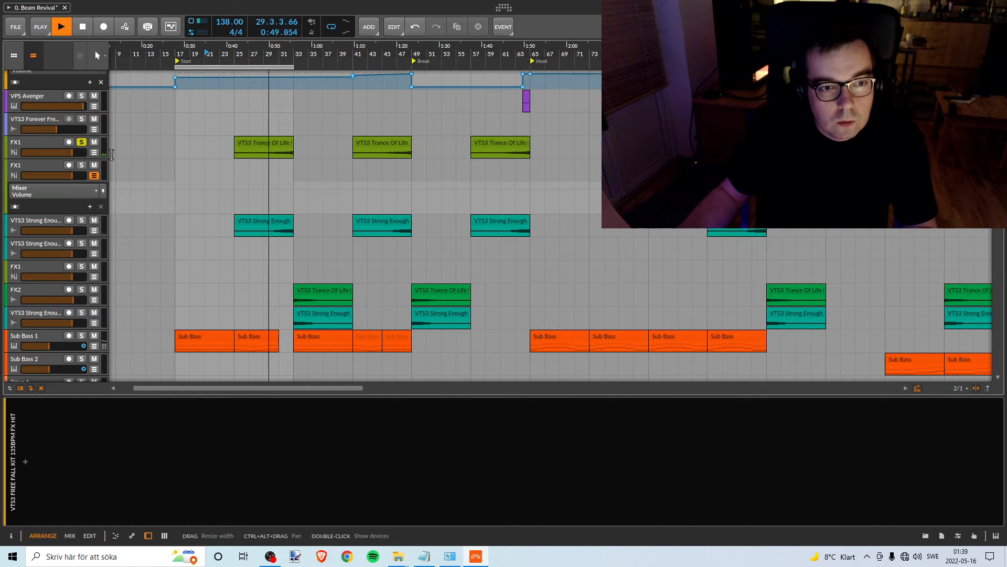
# - Audition the soloed upper FX1 track against the pink noise and restart playback from bar 25
pyautogui.scroll(3, 136, 189)
pyautogui.scroll(-2, 137, 190)
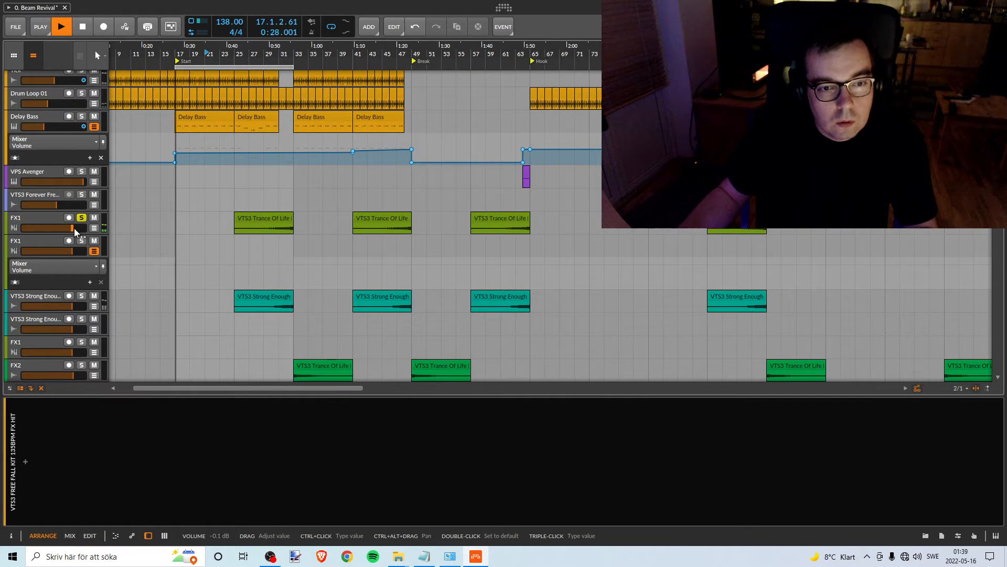
pyautogui.press('space')
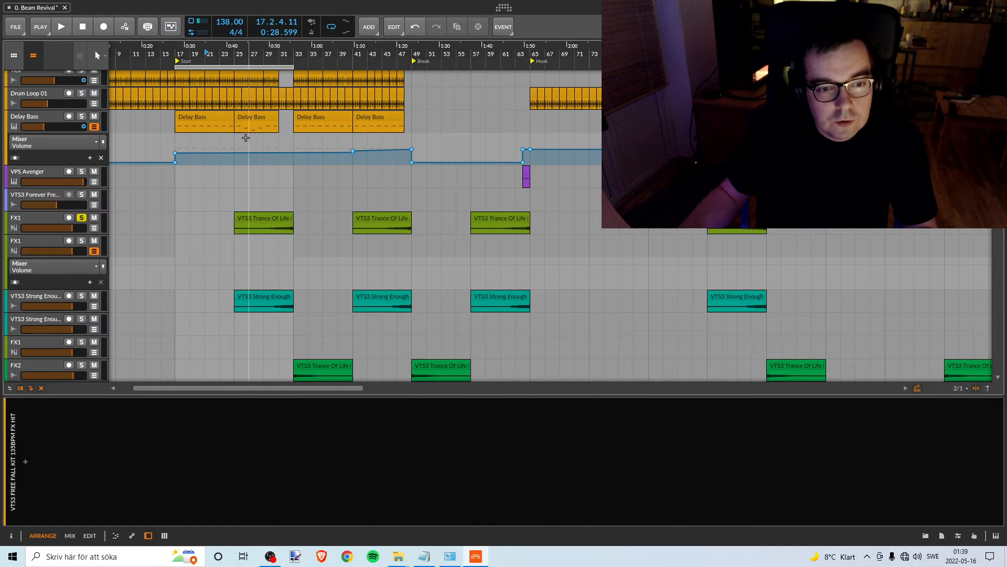
pyautogui.doubleClick(237, 54)
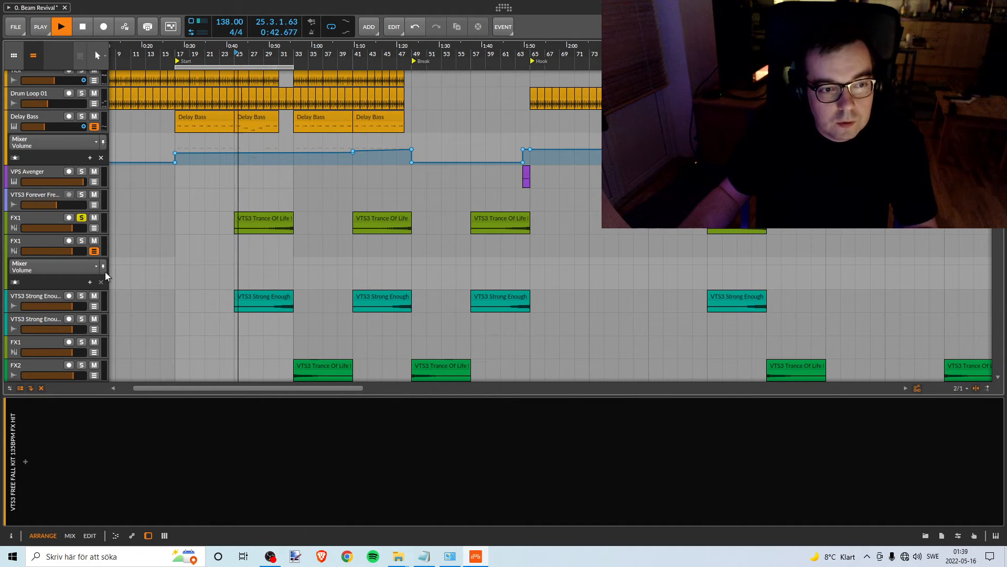
# - Solo the upper VTS3 Strong Enough track and set its volume to -2.0 dB, comparing it with the pink noise
pyautogui.click(81, 295)
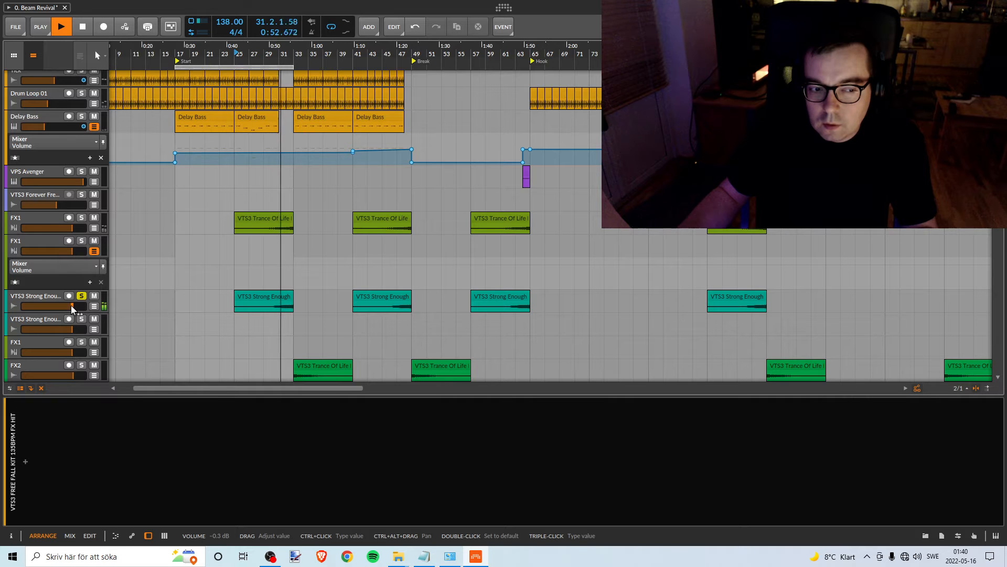
pyautogui.moveTo(71, 304); pyautogui.dragTo(69, 306)
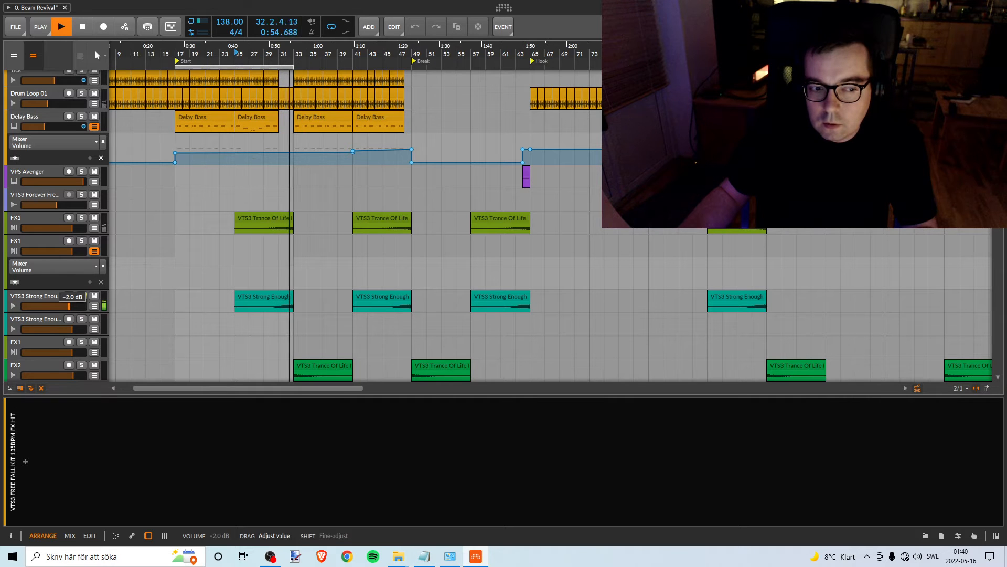
pyautogui.press('space')
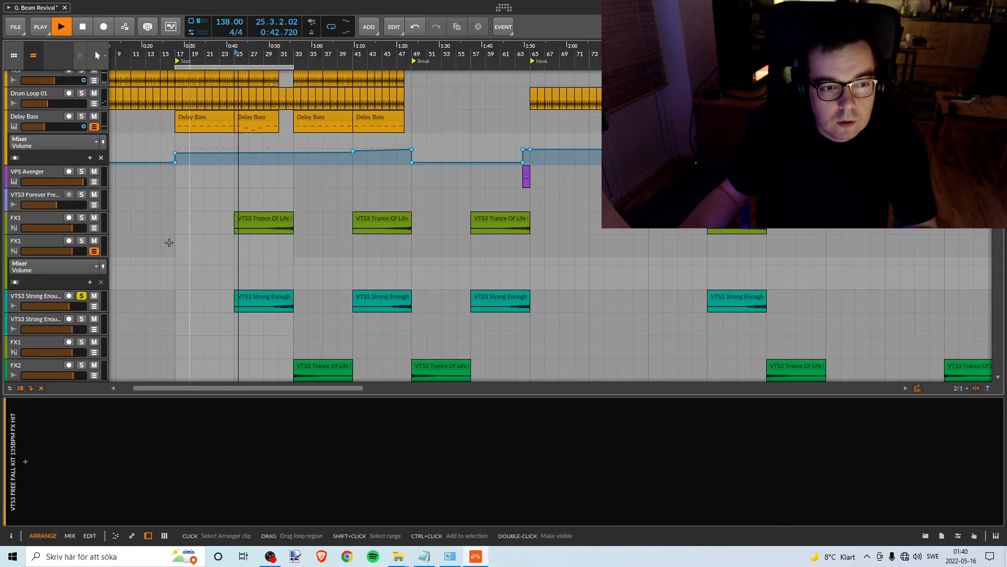
pyautogui.scroll(3, 82, 84)
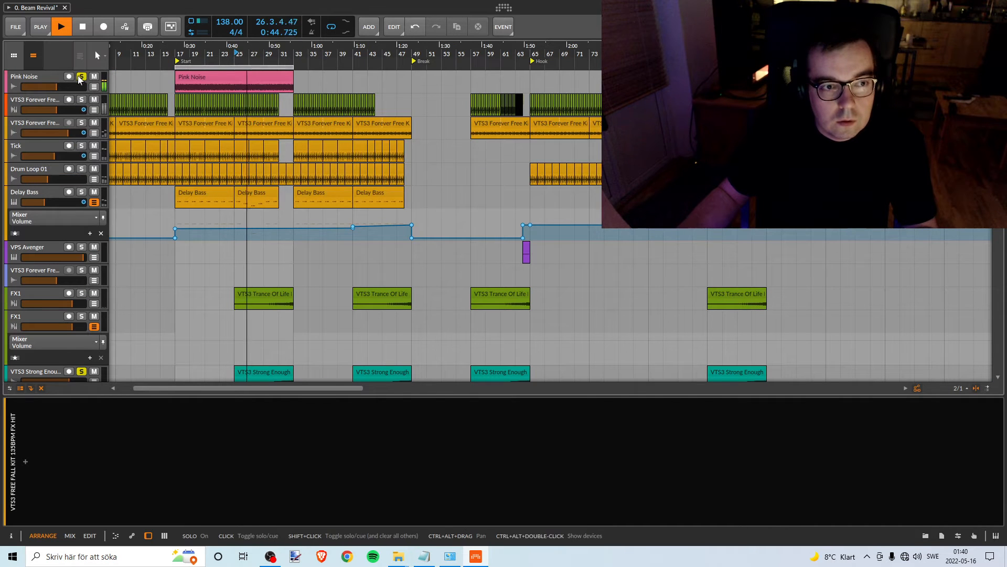
pyautogui.scroll(-3, 215, 260)
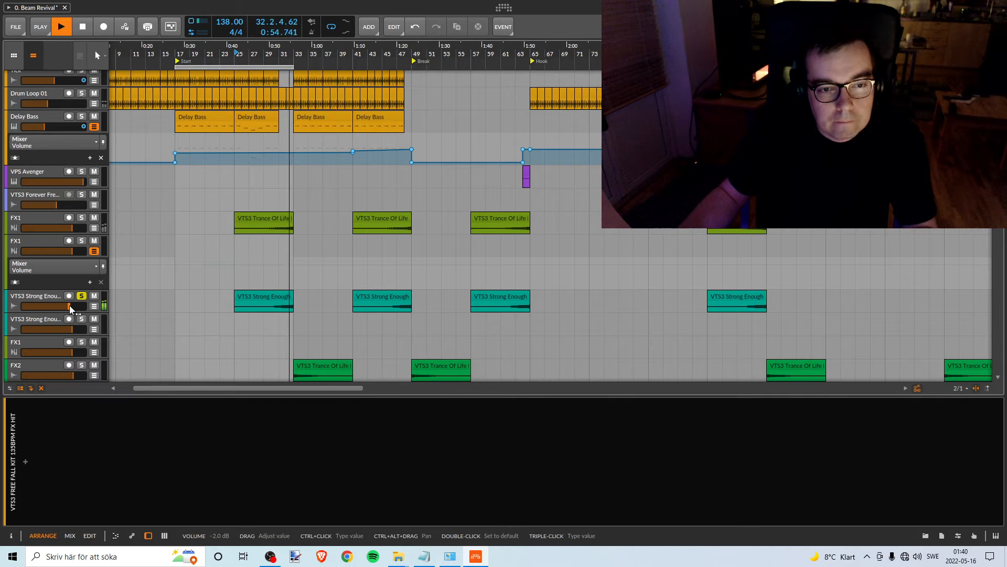
pyautogui.press('space')
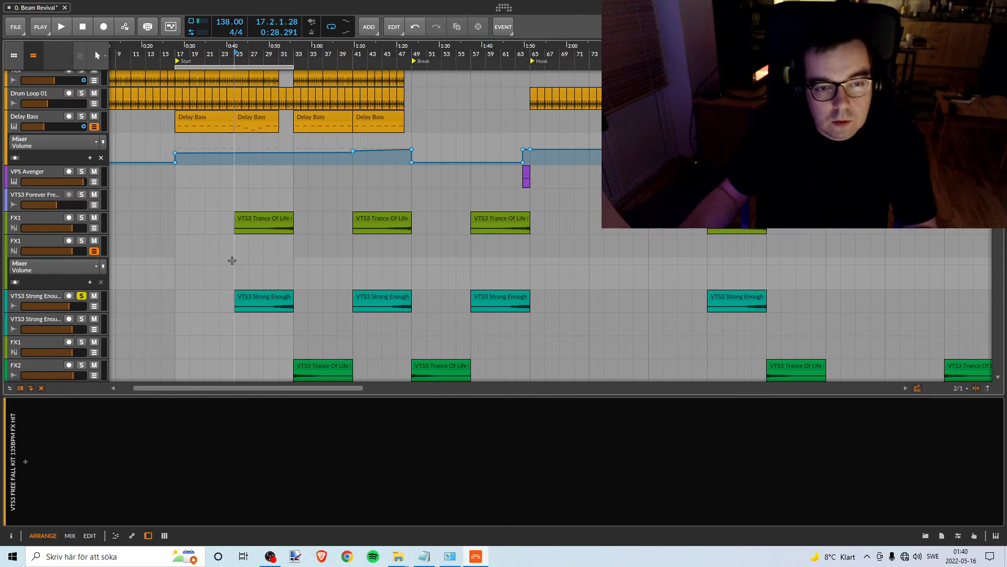
# - Copy the FX1 and VTS3 Strong Enough clips at bar 25 over the matching clips at bar 41
pyautogui.scroll(3, 229, 261)
pyautogui.scroll(-3, 230, 175)
pyautogui.scroll(3, 231, 176)
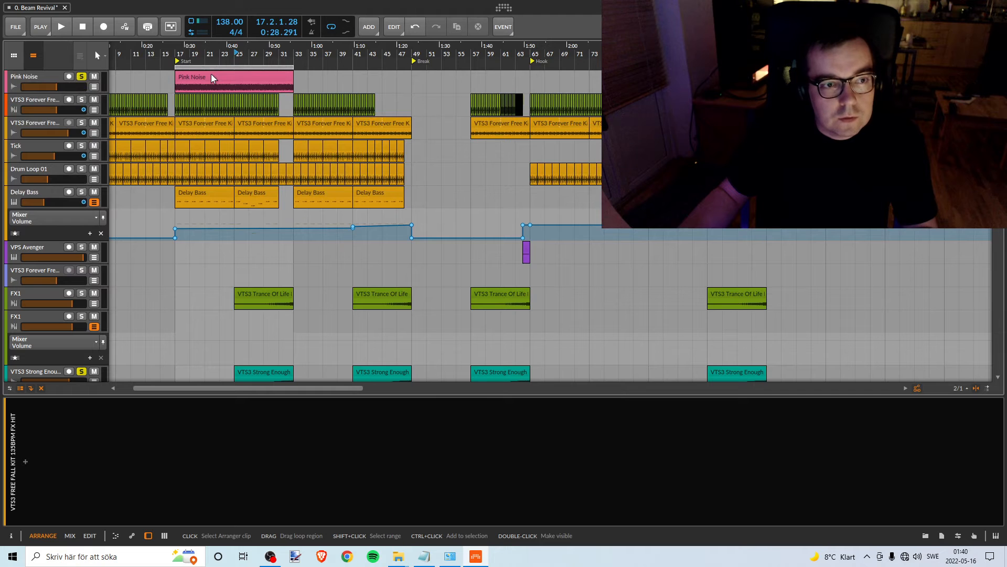
pyautogui.scroll(-3, 230, 184)
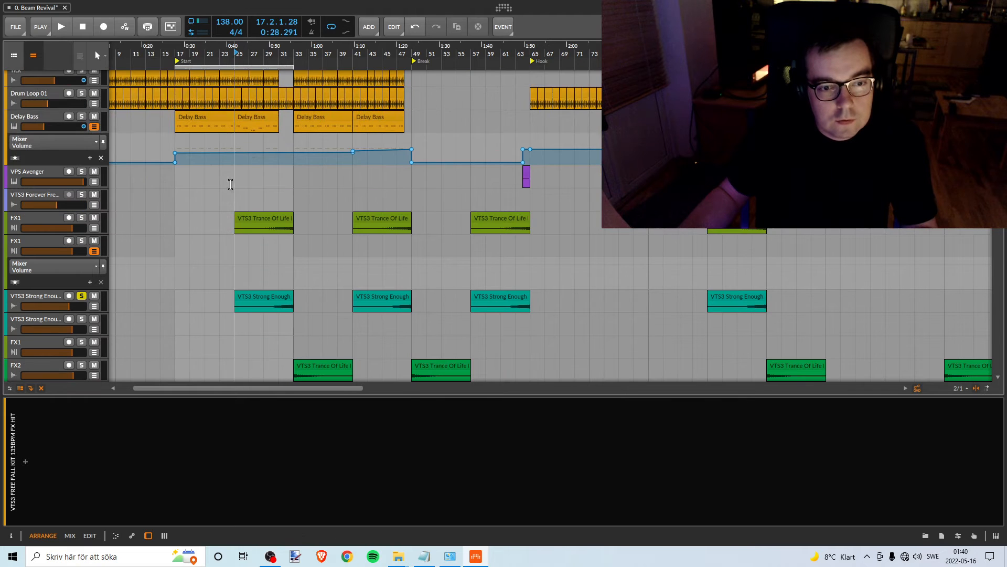
pyautogui.click(265, 222)
pyautogui.click(267, 298)
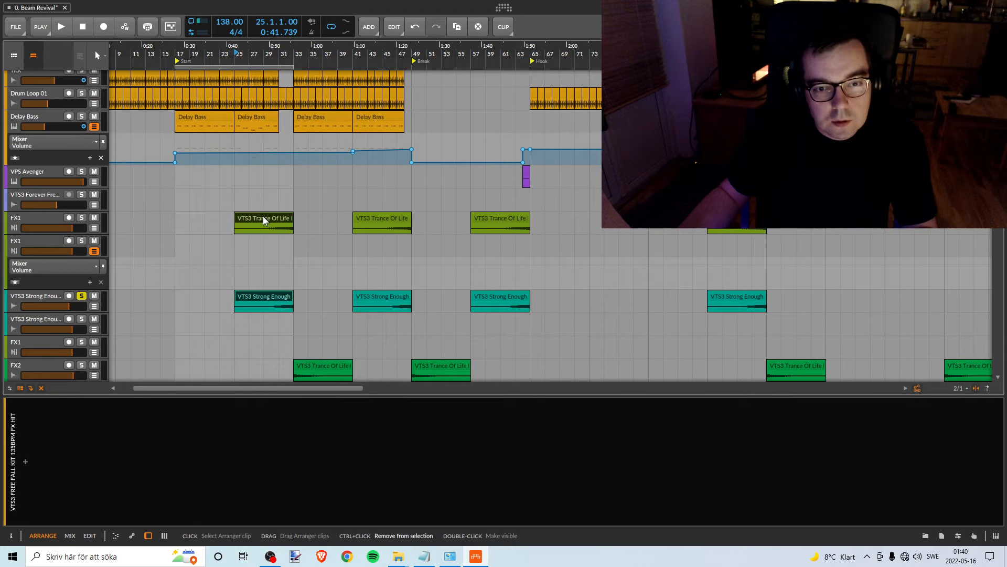
pyautogui.moveTo(262, 216); pyautogui.dragTo(386, 220)
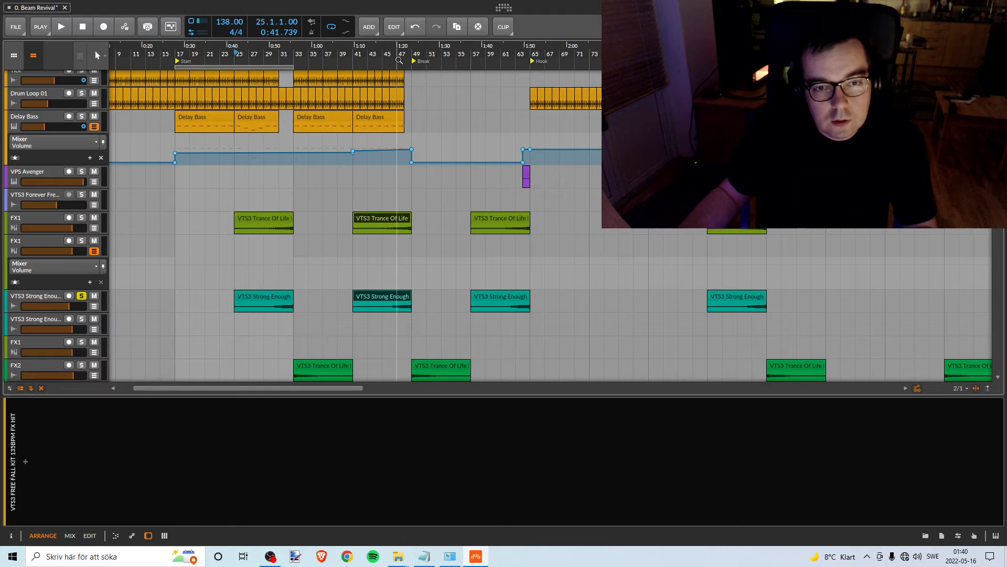
pyautogui.moveTo(399, 53); pyautogui.dragTo(352, 54)
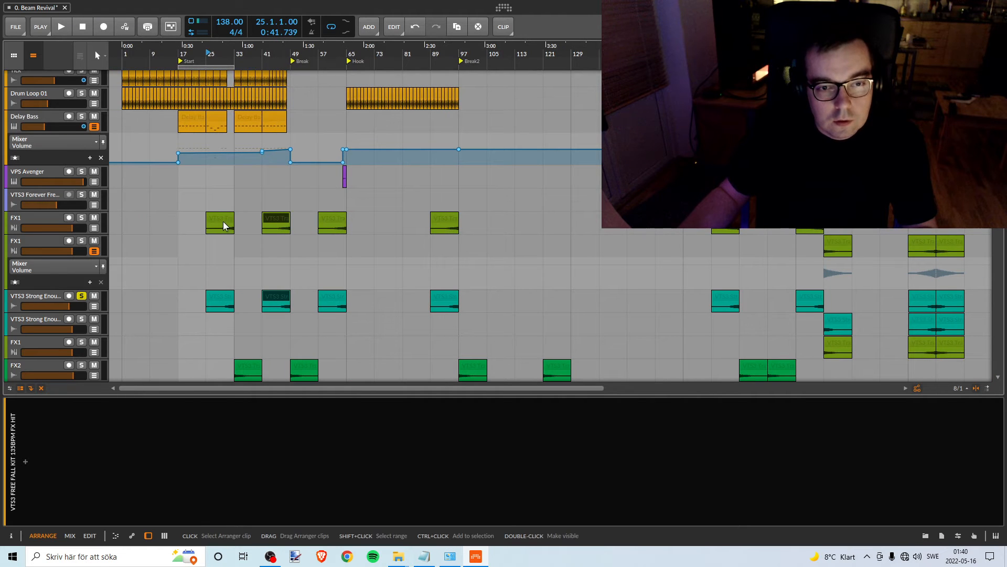
# - Check the volume automation of the two upper FX1 tracks and leave both of their automation lanes hidden
pyautogui.moveTo(275, 218); pyautogui.dragTo(326, 218)
pyautogui.click(94, 251)
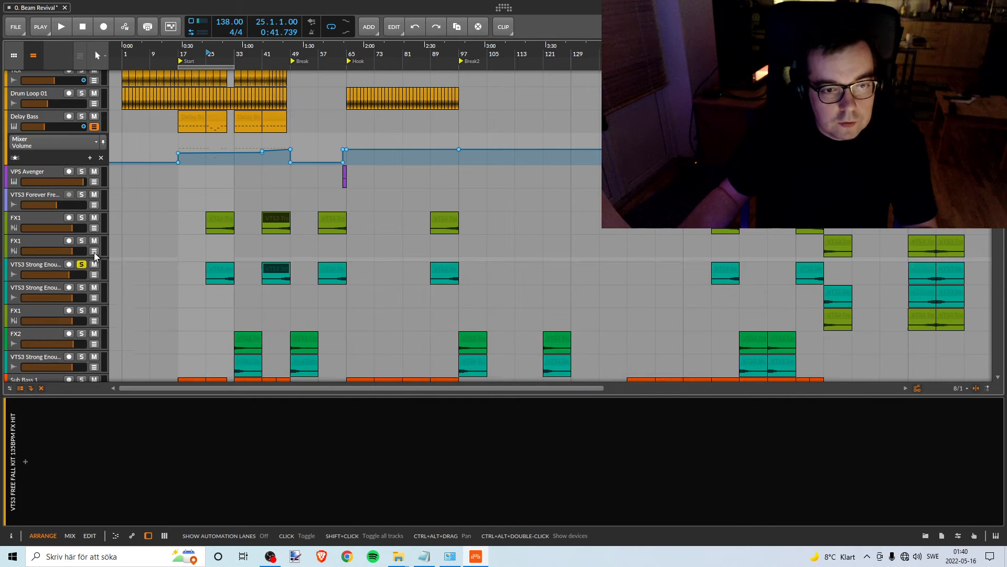
pyautogui.click(94, 250)
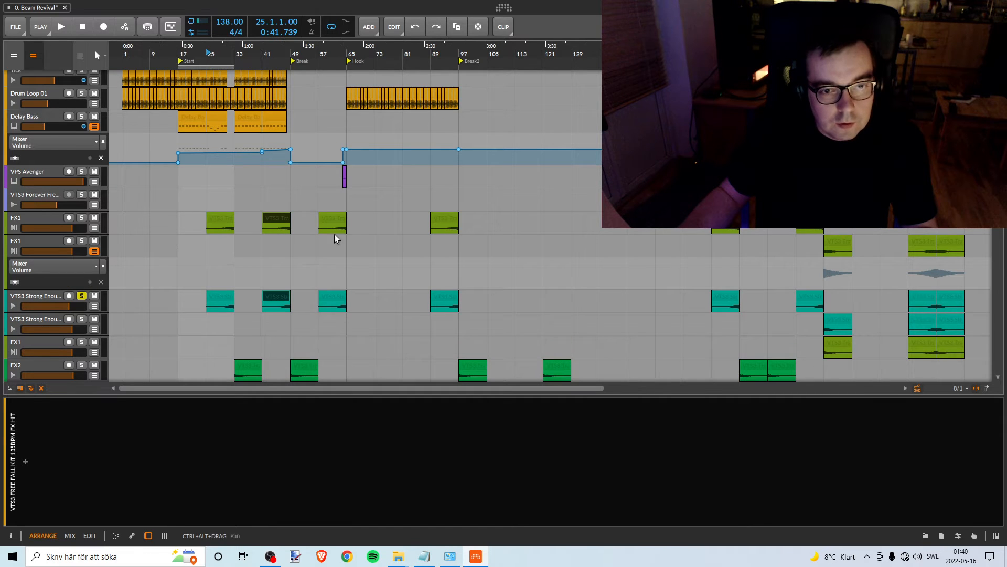
pyautogui.click(94, 228)
pyautogui.click(94, 228)
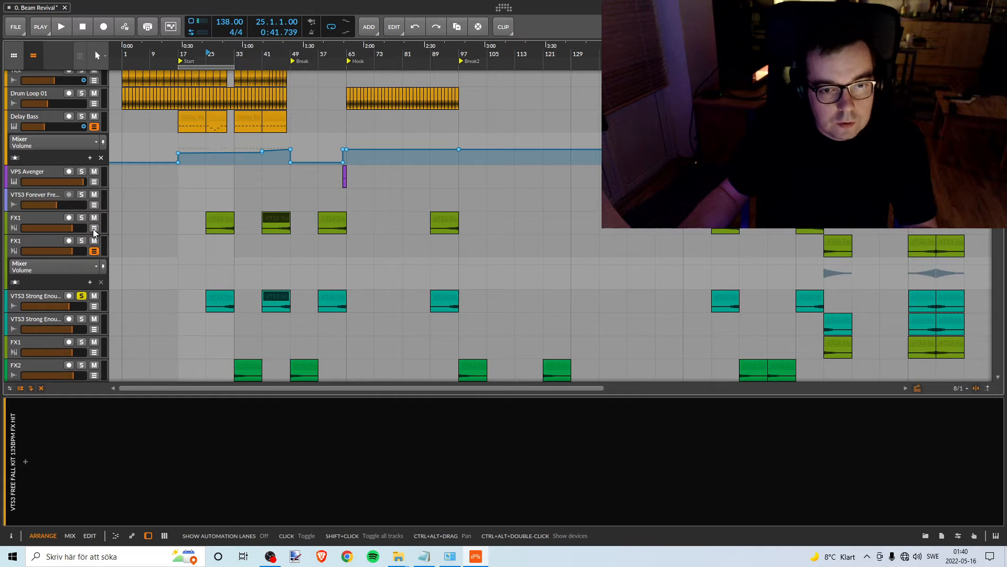
pyautogui.click(94, 251)
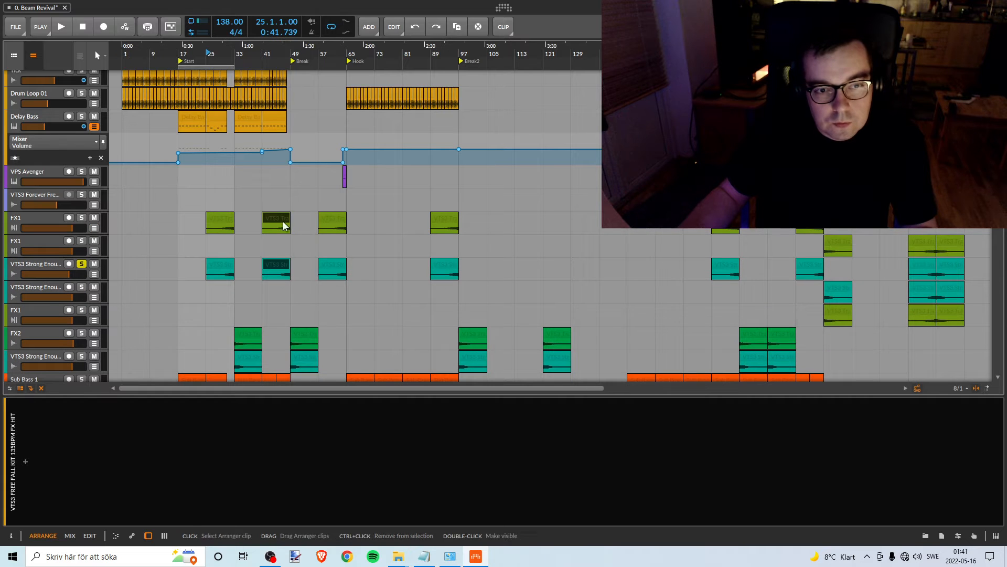
# - Copy the selected FX1 and VTS3 Strong Enough clips over the matching clips at bars 57 and 89
pyautogui.moveTo(283, 225); pyautogui.dragTo(338, 221)
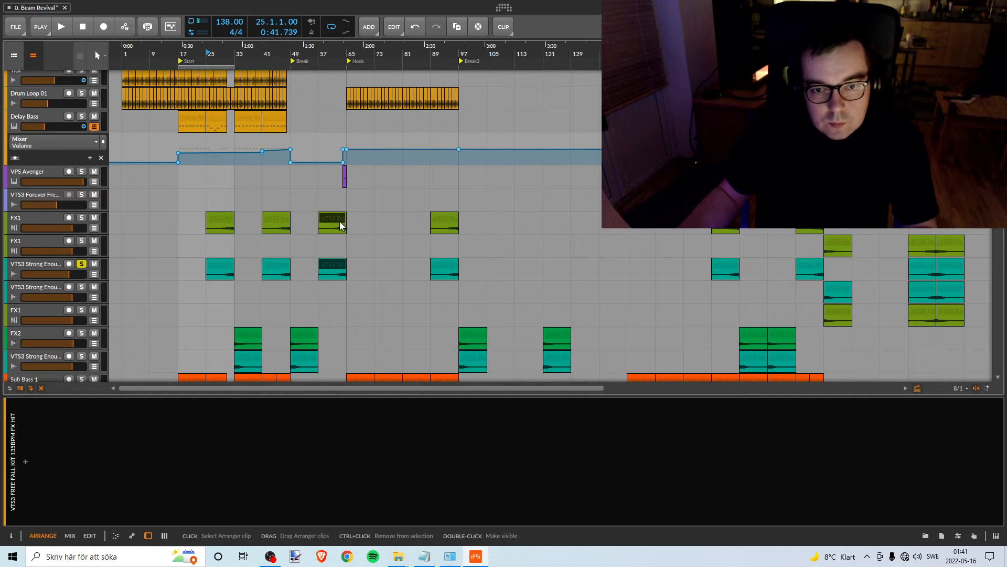
pyautogui.click(441, 222)
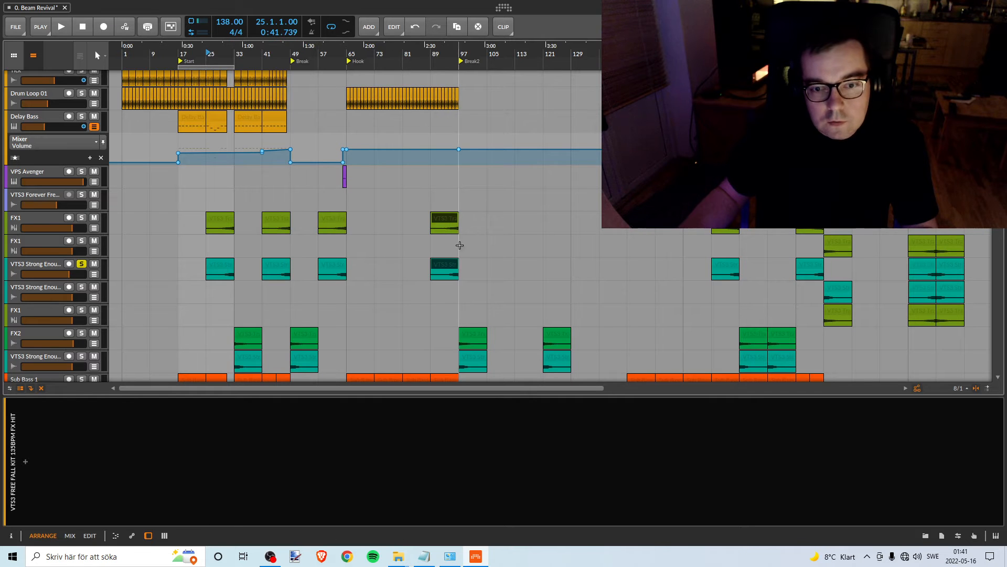
pyautogui.moveTo(683, 53); pyautogui.dragTo(501, 51)
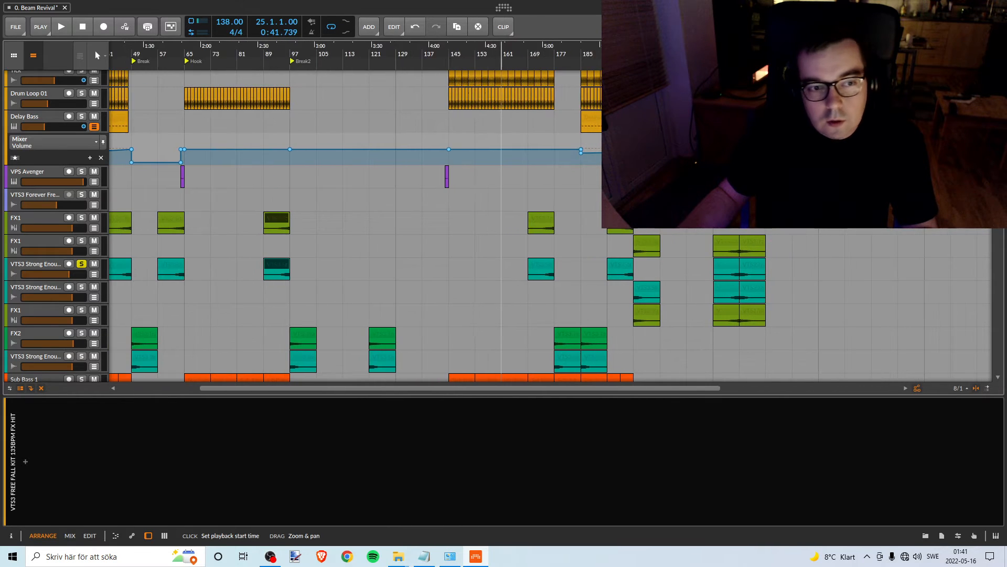
# - Inspect the automation of the upper FX1 and upper VTS3 Strong Enough tracks, hiding each lane again
pyautogui.click(94, 227)
pyautogui.click(94, 228)
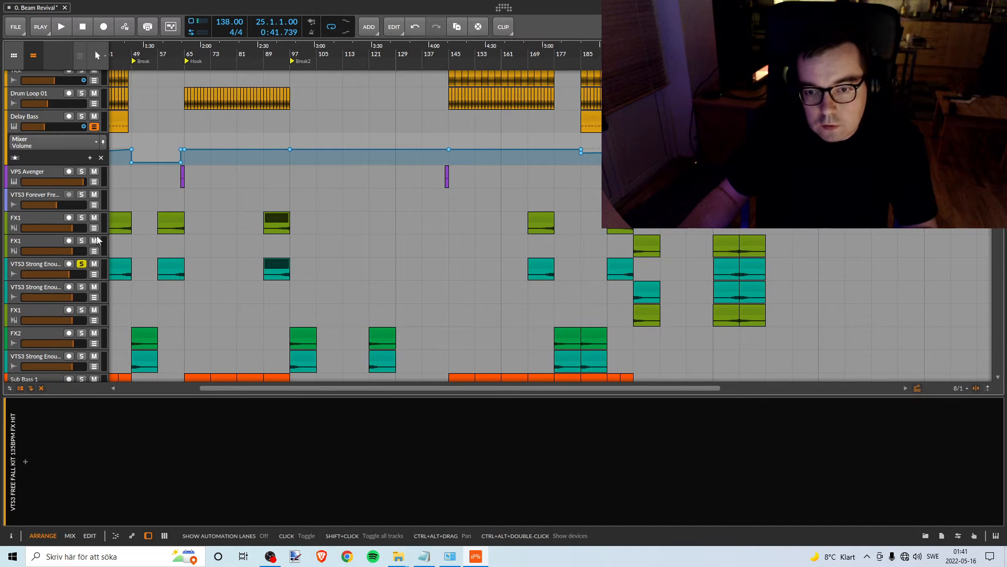
pyautogui.click(93, 274)
pyautogui.click(94, 275)
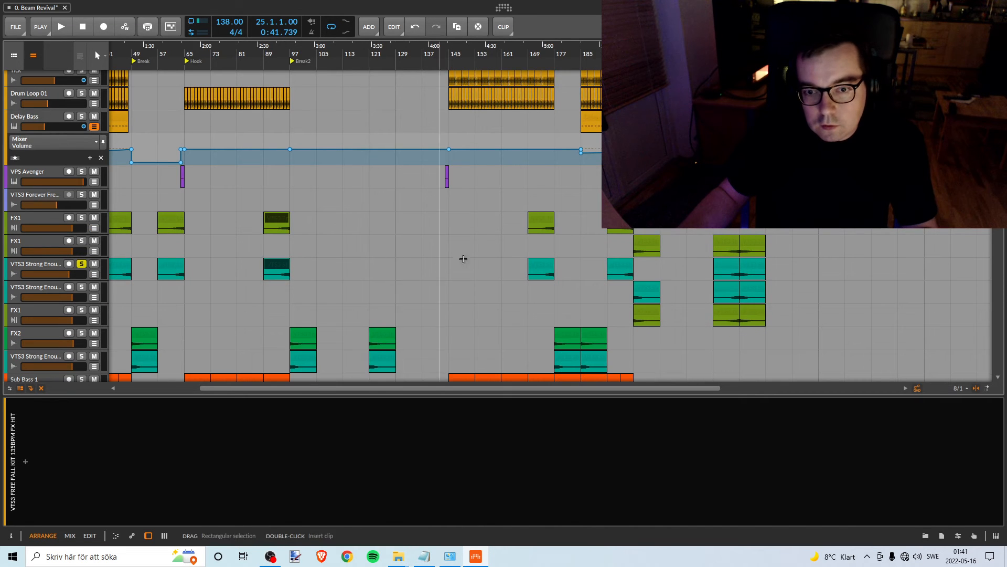
# - Copy the FX1 and VTS3 Strong Enough clips from bar 89 over the matching clips at bar 193
pyautogui.moveTo(277, 222); pyautogui.dragTo(622, 225)
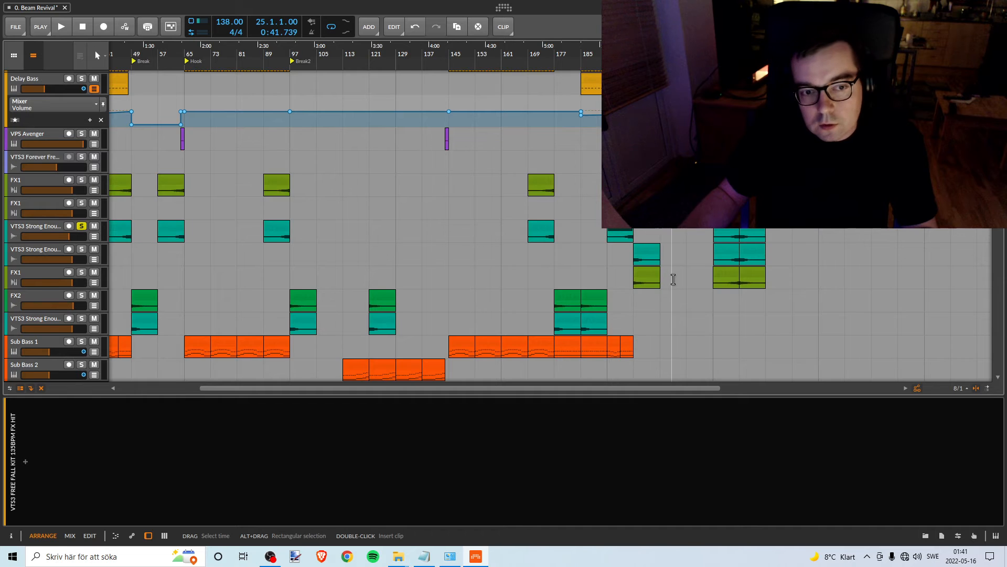
pyautogui.scroll(2, 673, 279)
pyautogui.scroll(-2, 673, 279)
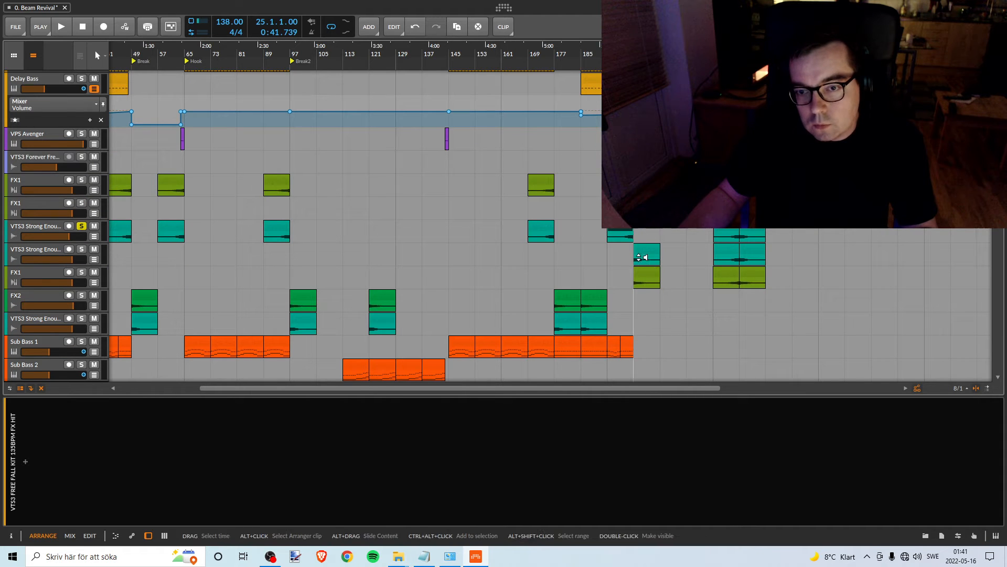
# - Move the loop range and the Pink Noise clip to bars 193–209, covering the later FX1 and VTS3 Strong Enough clips
pyautogui.click(185, 56)
pyautogui.moveTo(208, 57); pyautogui.dragTo(312, 51)
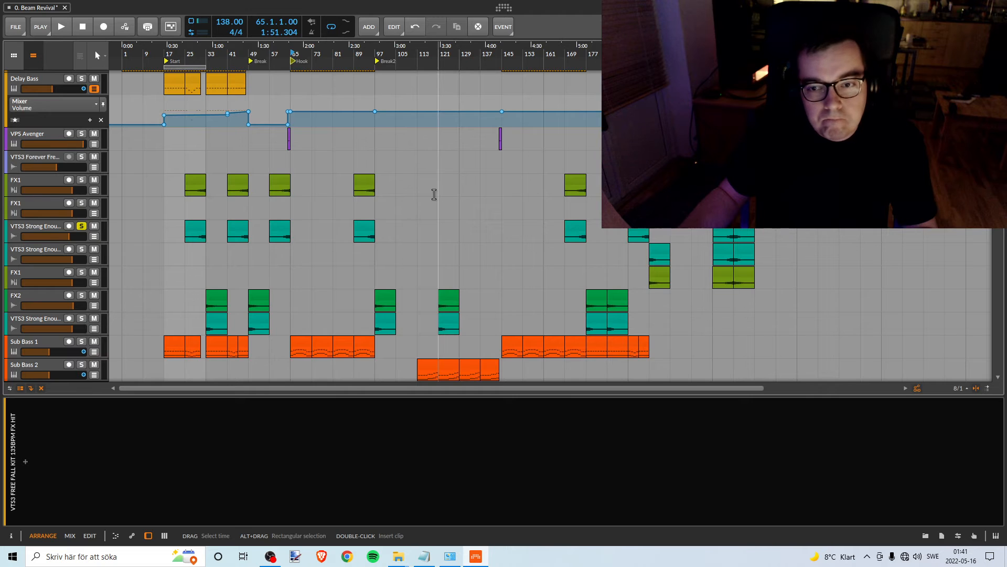
pyautogui.scroll(2, 434, 195)
pyautogui.scroll(4, 436, 192)
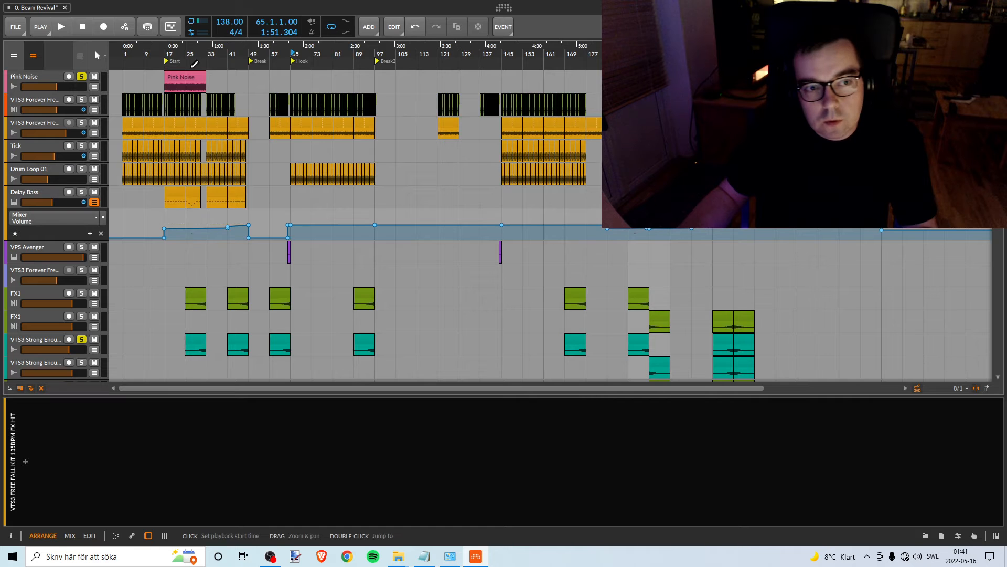
pyautogui.moveTo(184, 77); pyautogui.dragTo(655, 79)
pyautogui.moveTo(655, 63); pyautogui.dragTo(519, 81)
pyautogui.scroll(-2, 519, 299)
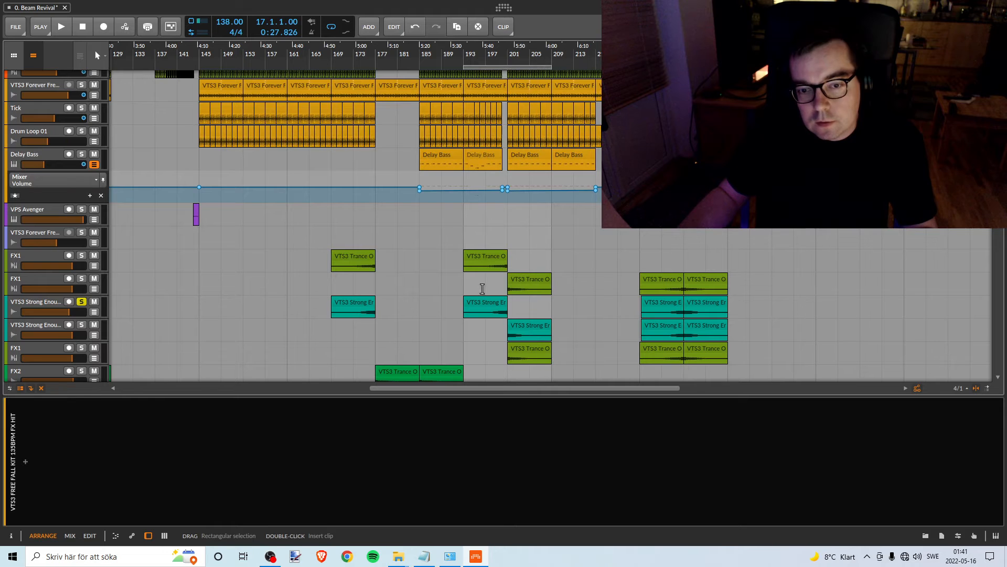
# - Unsolo the upper VTS3 Strong Enough track and inspect the automation of the lower FX1 and VTS3 Strong Enough tracks, hiding each lane again
pyautogui.click(81, 303)
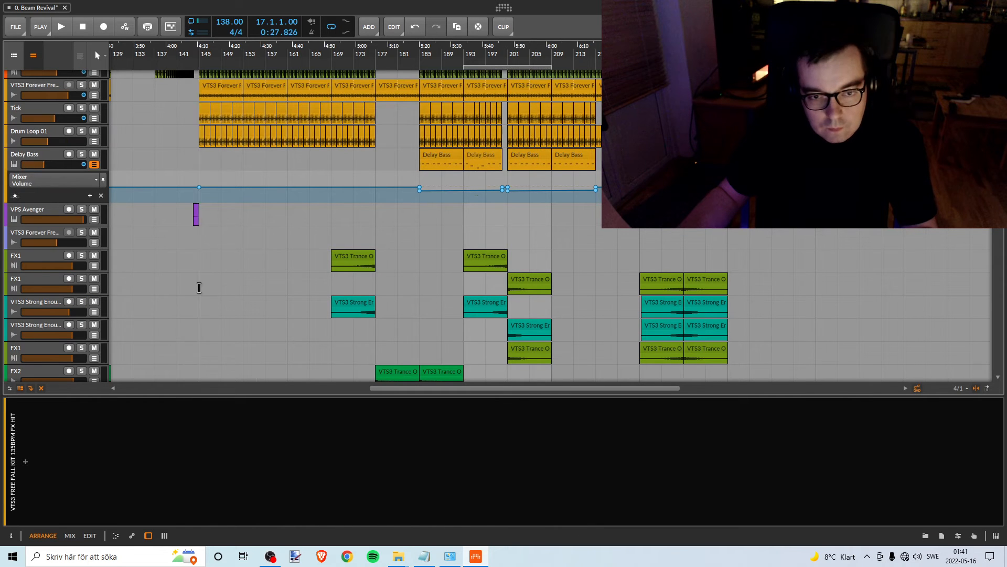
pyautogui.click(94, 289)
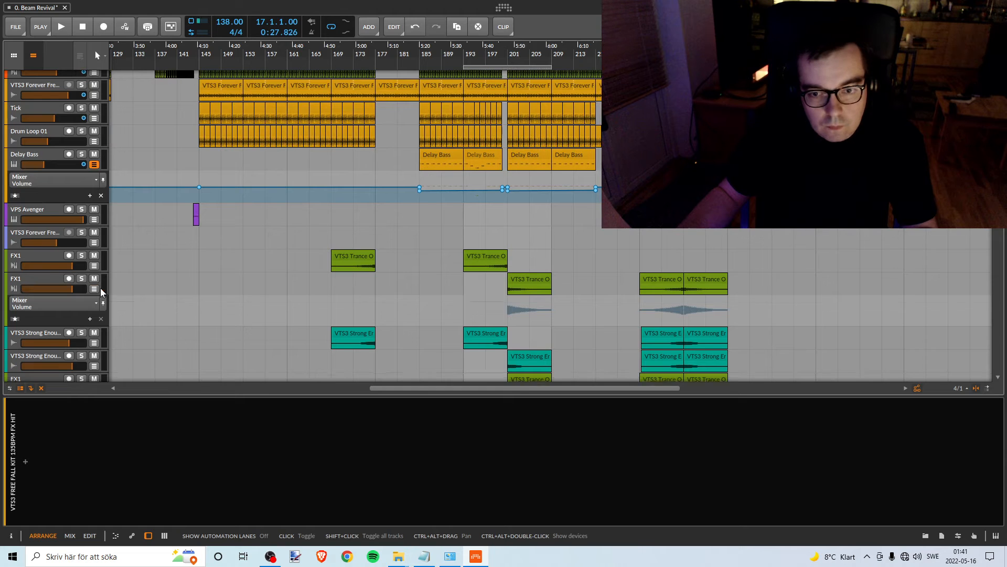
pyautogui.click(94, 288)
pyautogui.scroll(-2, 80, 301)
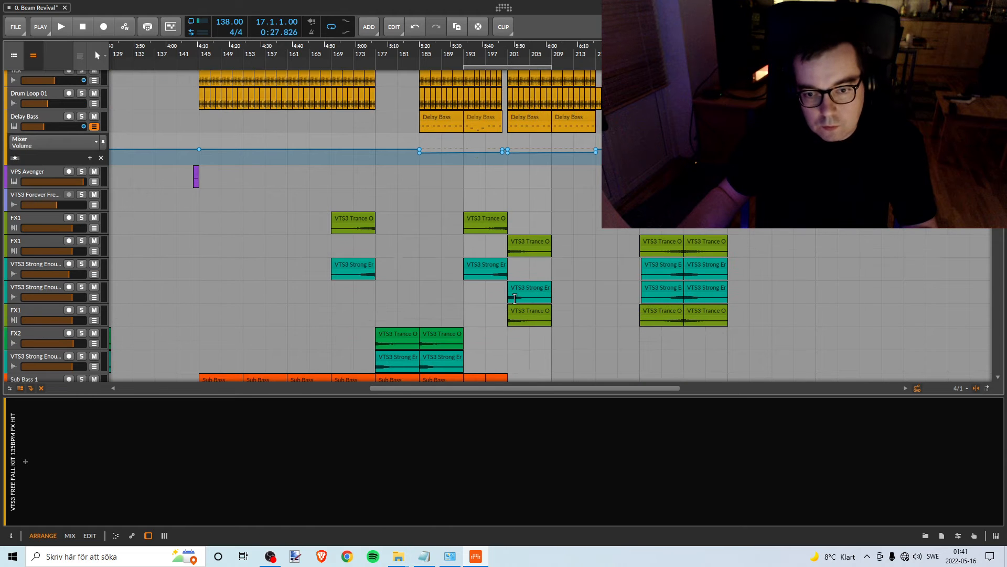
pyautogui.click(94, 297)
pyautogui.click(93, 298)
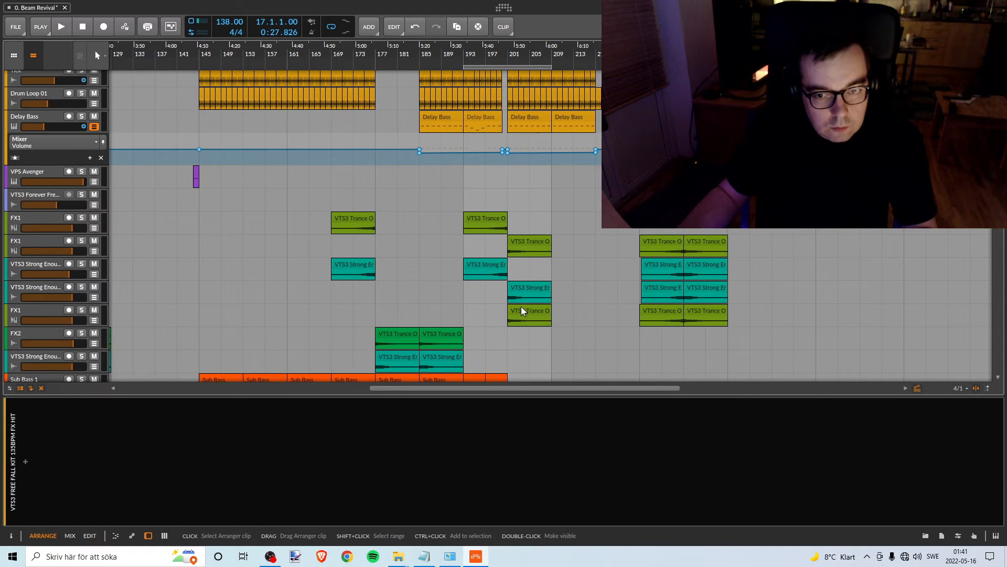
pyautogui.click(94, 320)
pyautogui.click(94, 321)
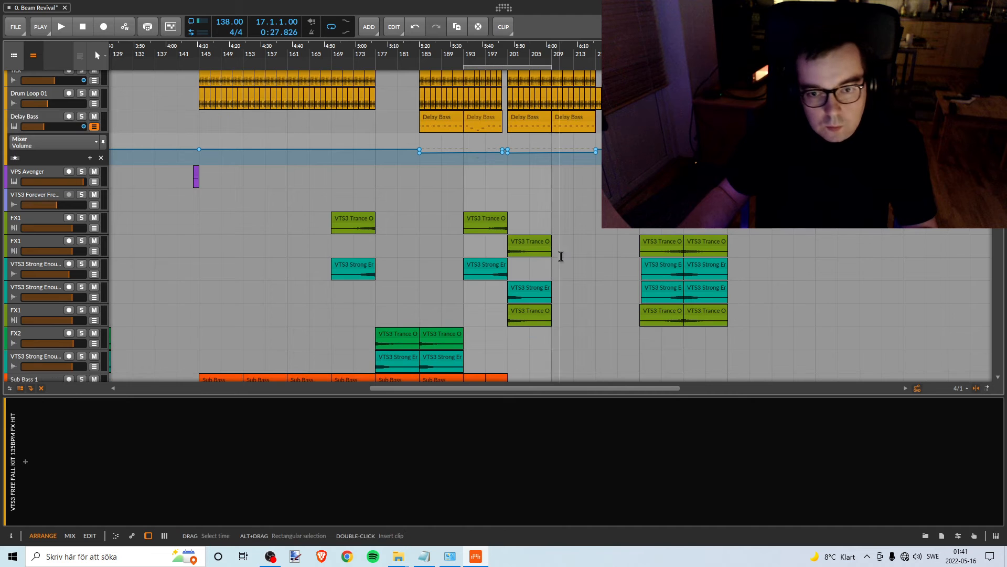
pyautogui.scroll(1, 546, 249)
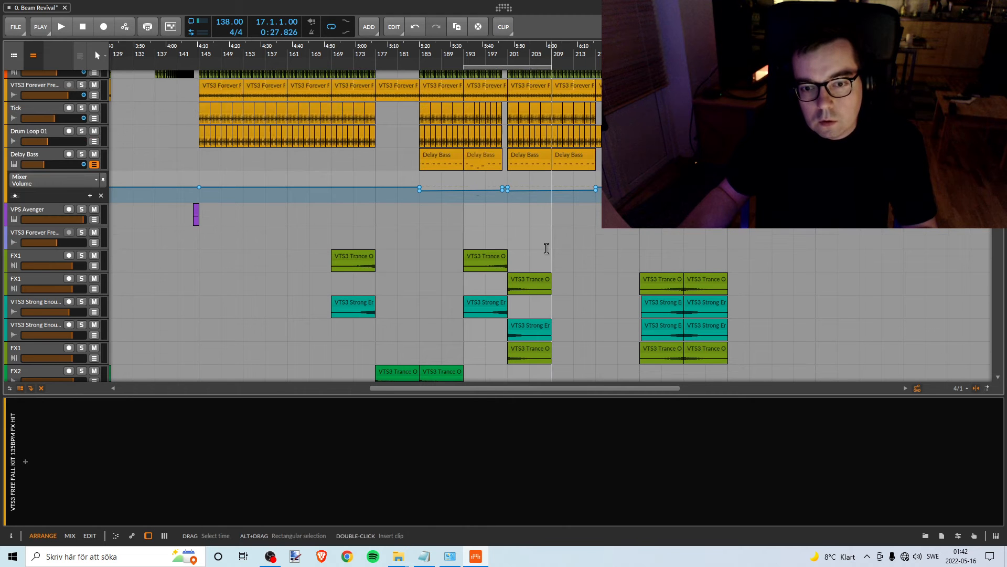
pyautogui.scroll(-1, 546, 248)
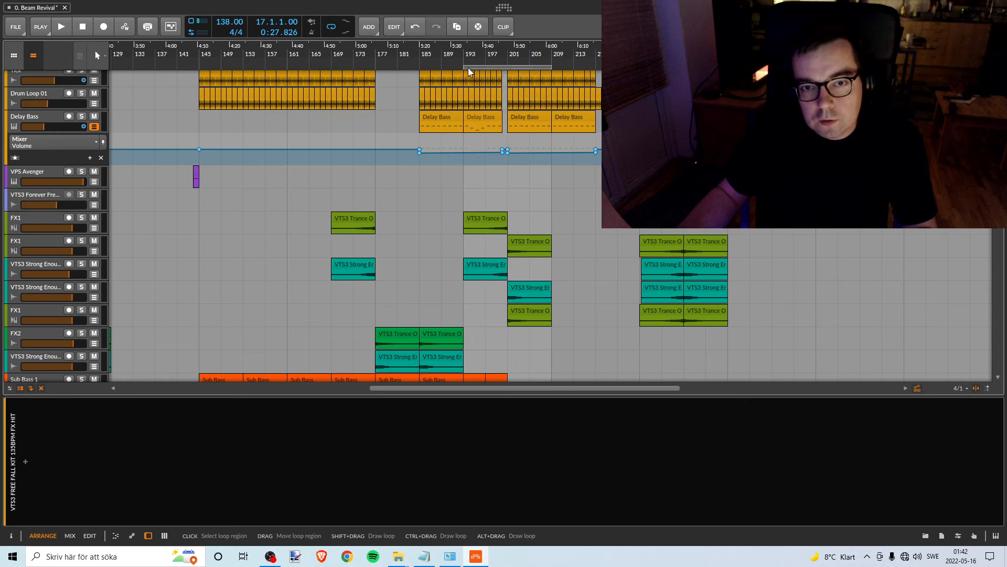
# - Move the start of the loop range from bar 193 to bar 201 and play the passage from bar 201
pyautogui.moveTo(466, 67); pyautogui.dragTo(509, 67)
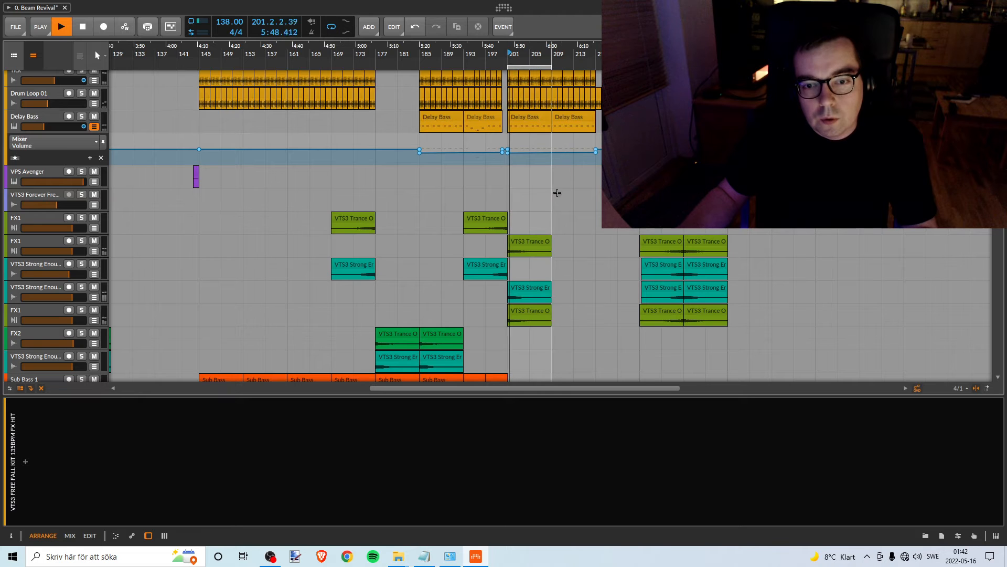
pyautogui.scroll(3, 412, 173)
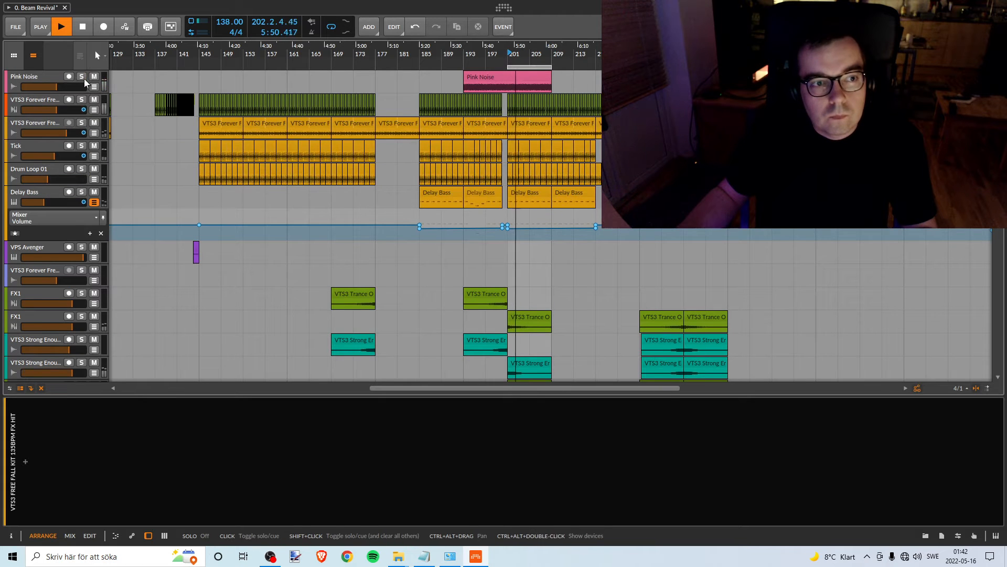
pyautogui.scroll(-5, 409, 210)
pyautogui.press('space')
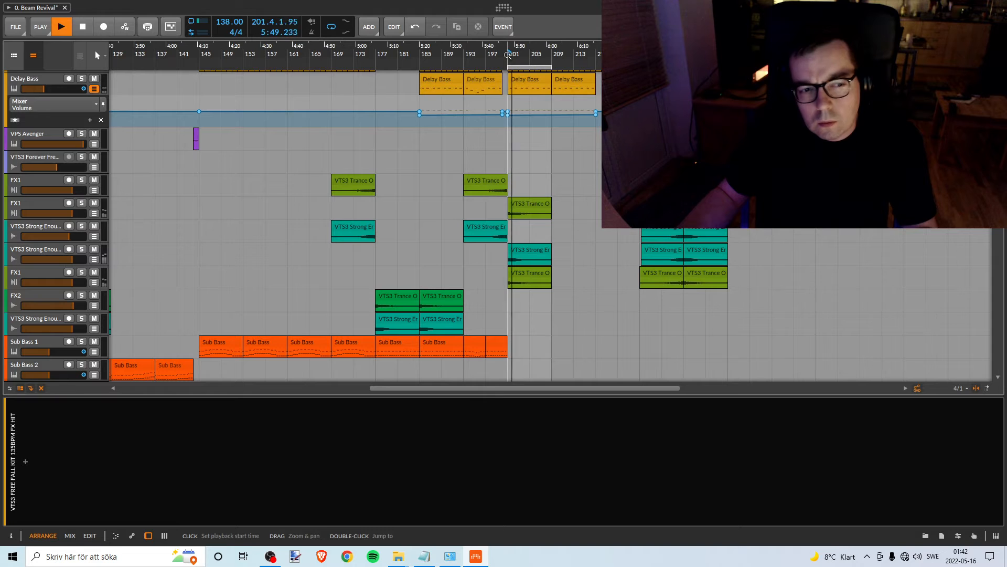
pyautogui.press('space')
# - Solo the second FX1, second VTS3 Strong Enough and third FX1 tracks and audition them together from bar 201
pyautogui.click(81, 202)
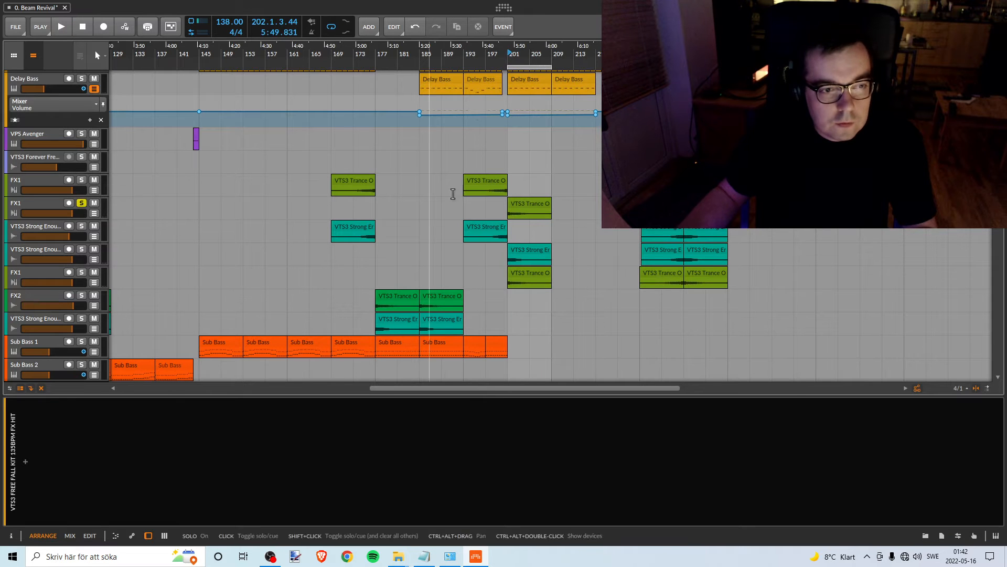
pyautogui.click(81, 249)
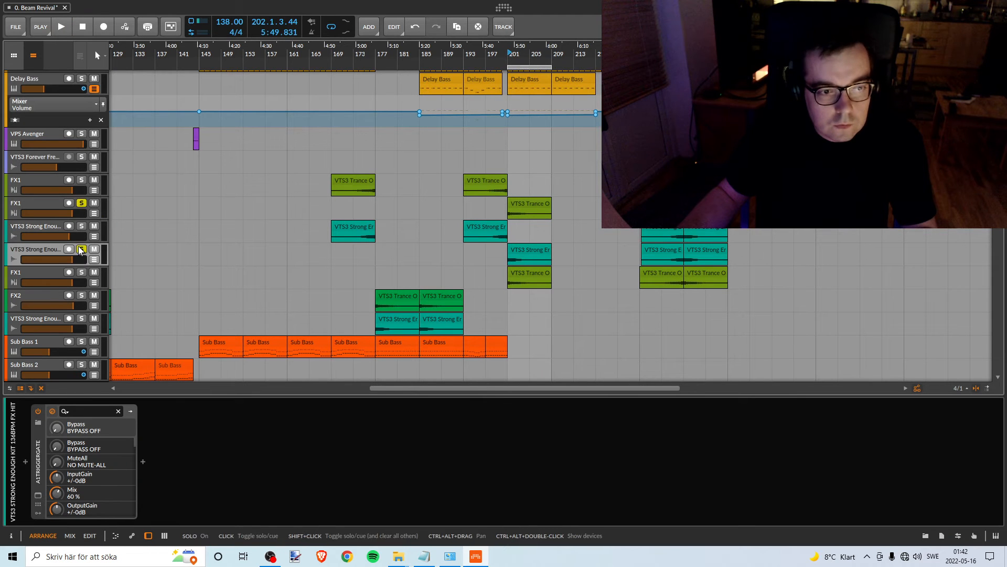
pyautogui.click(82, 272)
pyautogui.press('space')
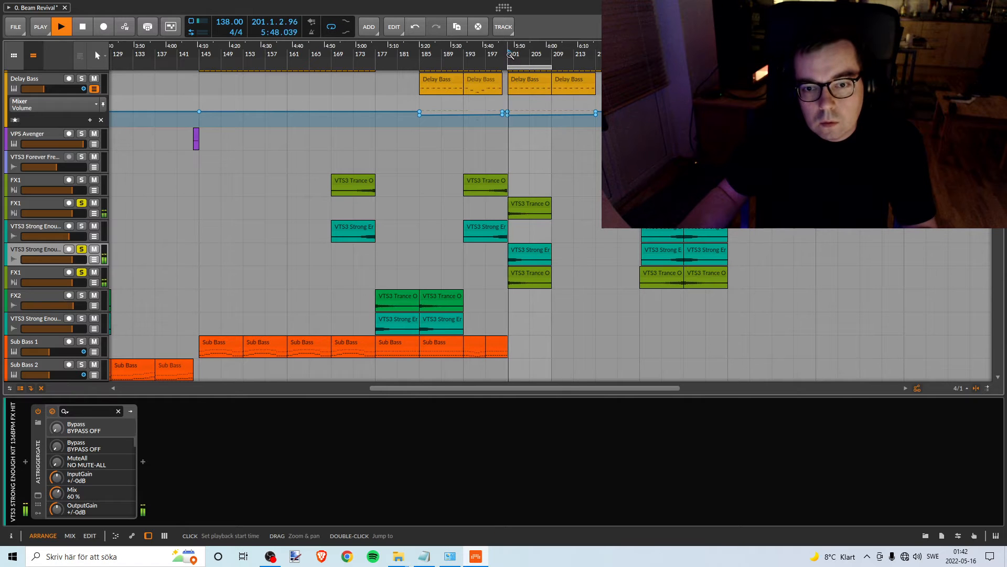
pyautogui.press('space')
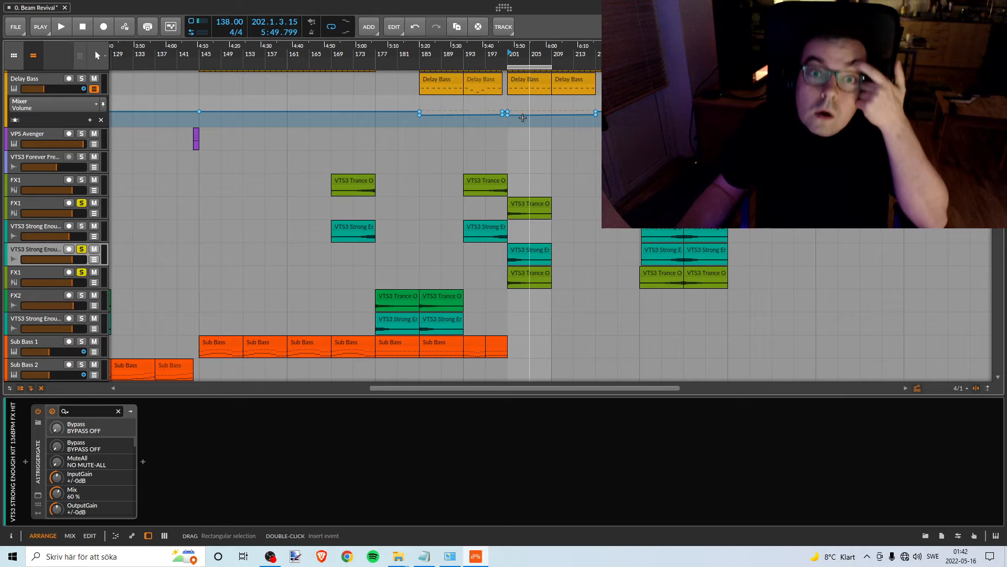
# - Trim the start of the Pink Noise clip to bar 201, solo its track and play it against the soloed effects
pyautogui.scroll(3, 522, 123)
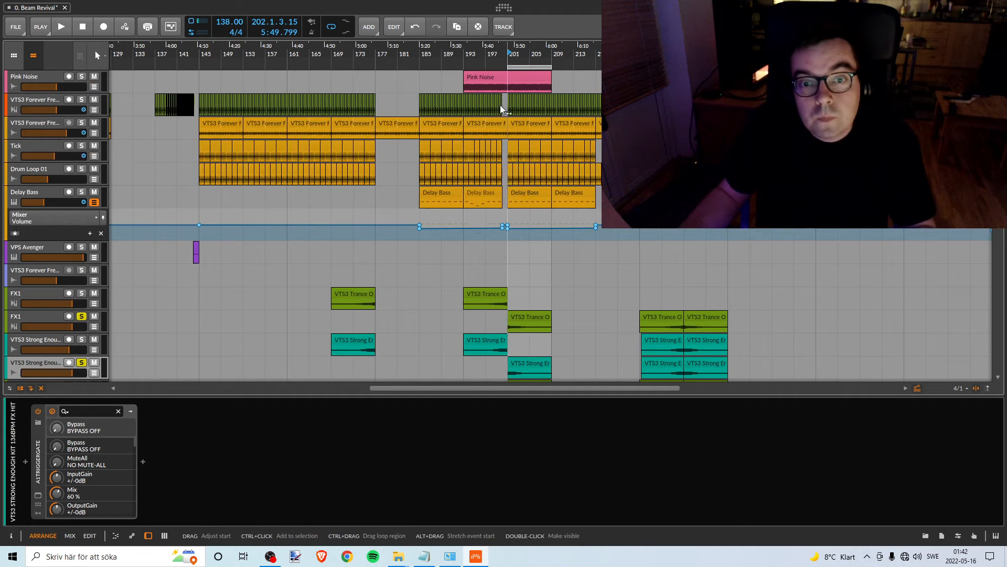
pyautogui.moveTo(465, 74); pyautogui.dragTo(508, 74)
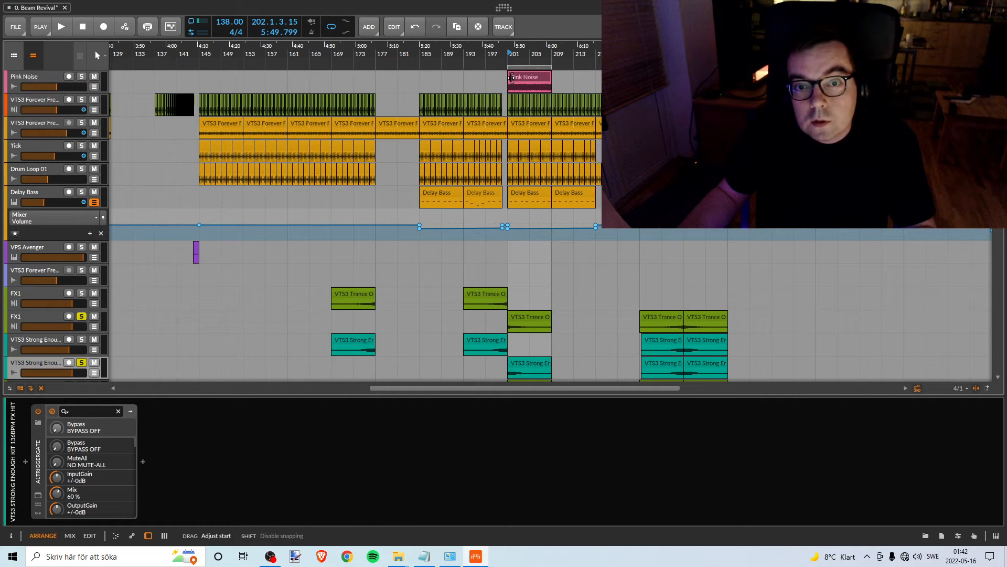
pyautogui.click(81, 77)
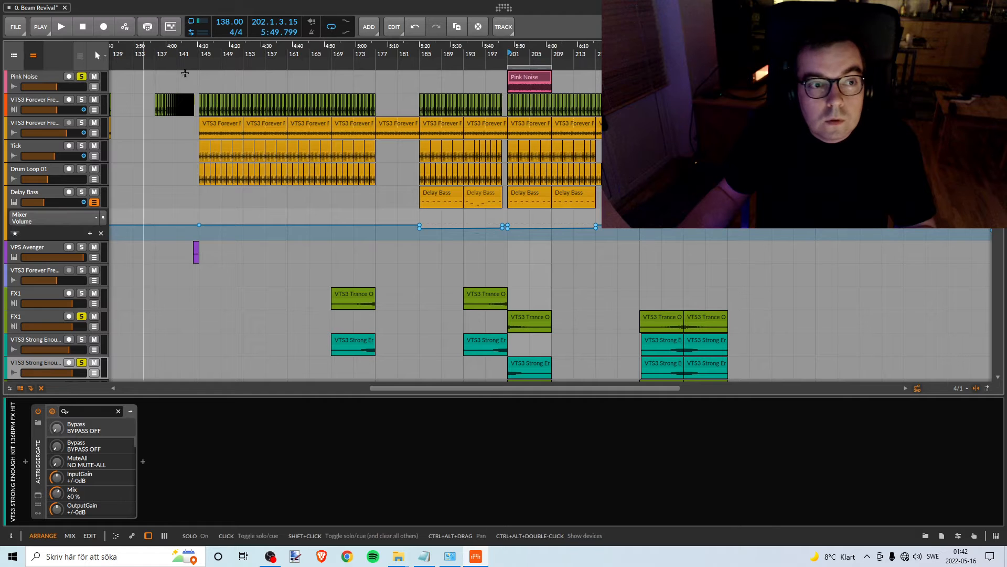
pyautogui.click(511, 55)
pyautogui.press('space')
pyautogui.scroll(-3, 104, 218)
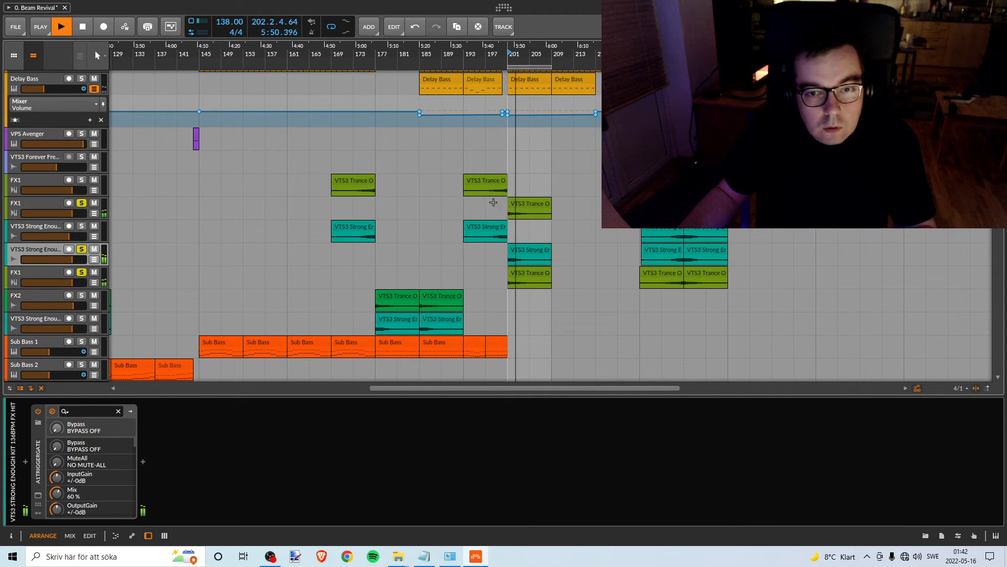
pyautogui.press('space')
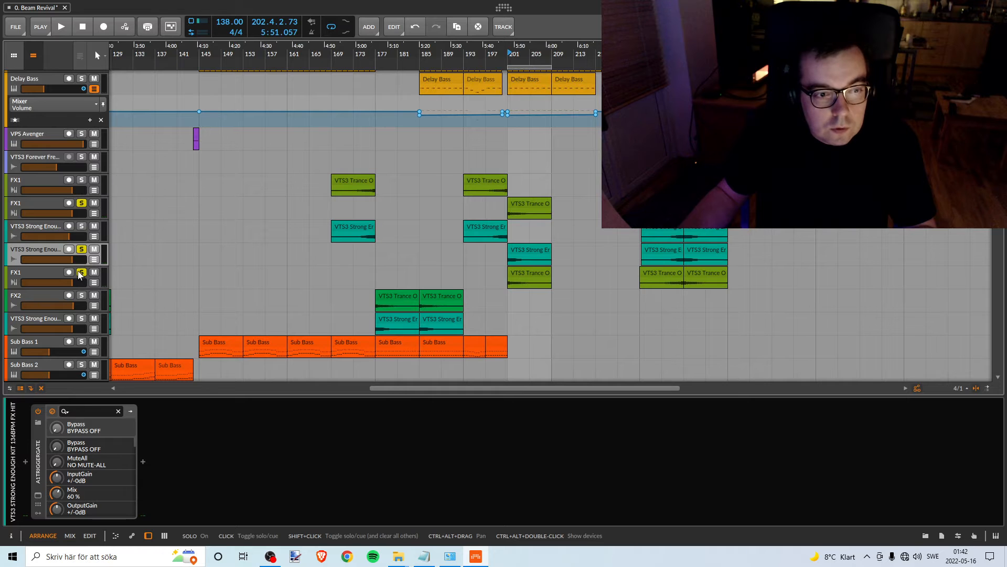
# - Leave only the second FX1 track soloed with the pink noise and lower its volume slightly by ear
pyautogui.click(80, 274)
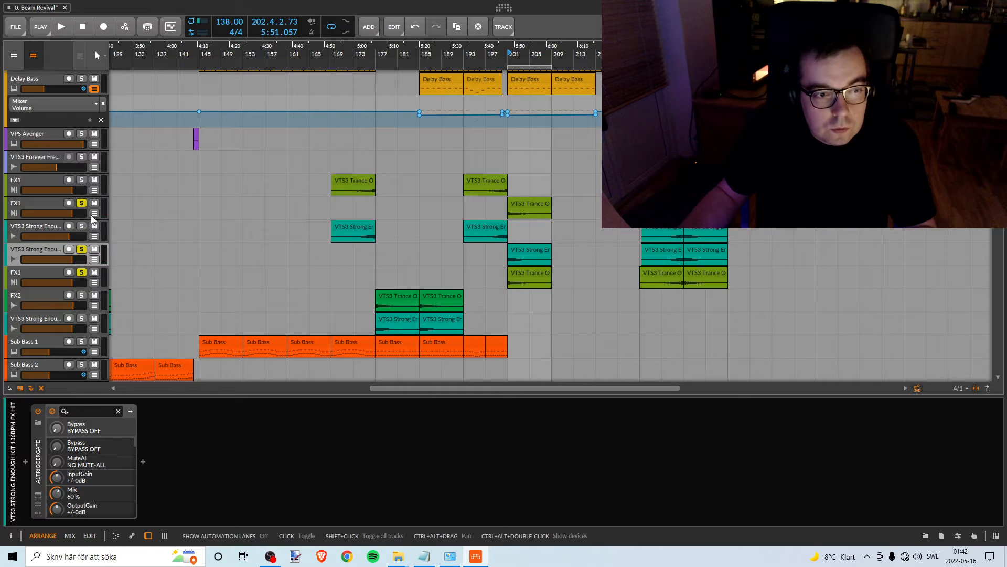
pyautogui.click(81, 250)
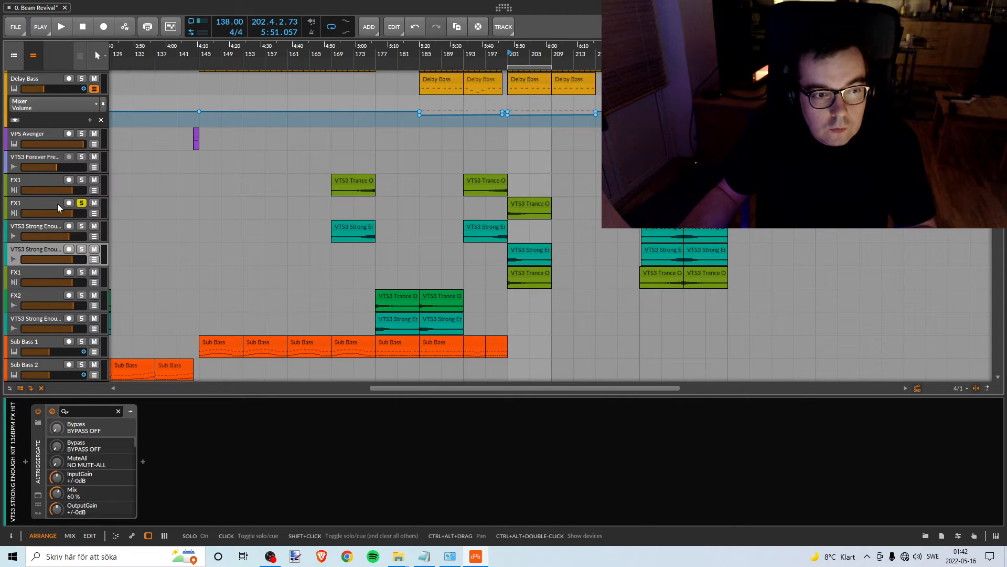
pyautogui.click(40, 203)
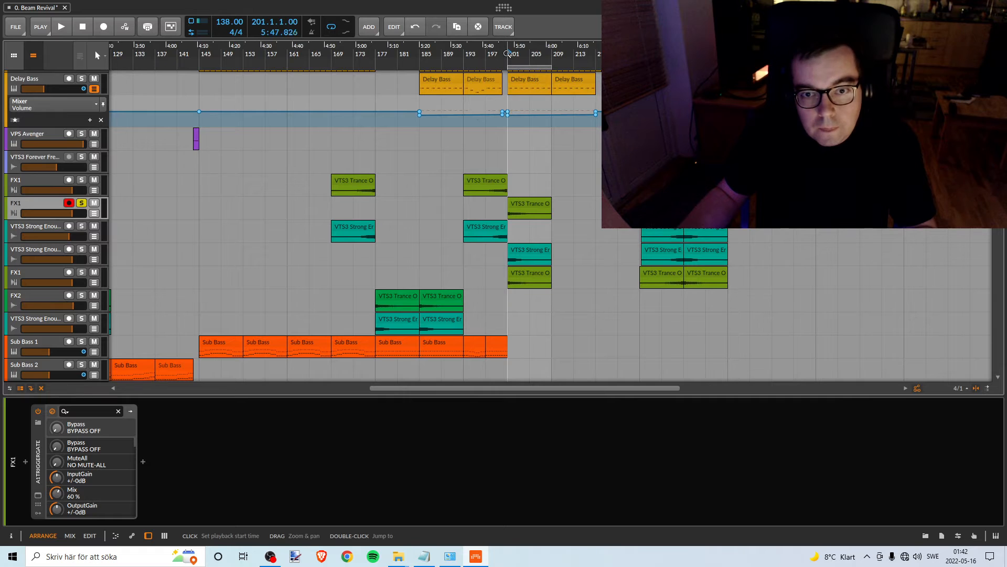
pyautogui.press('space')
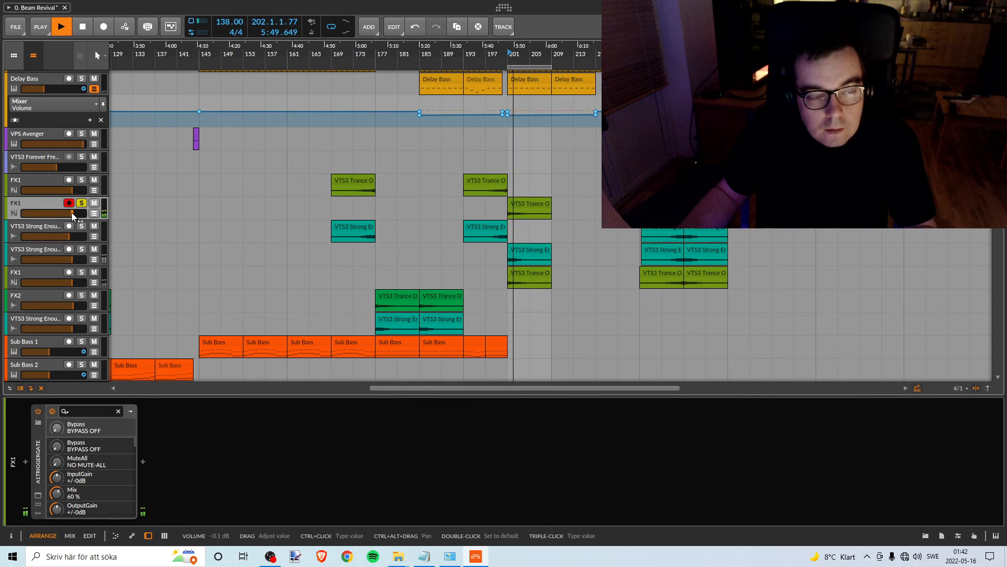
pyautogui.press('space')
pyautogui.press('space')
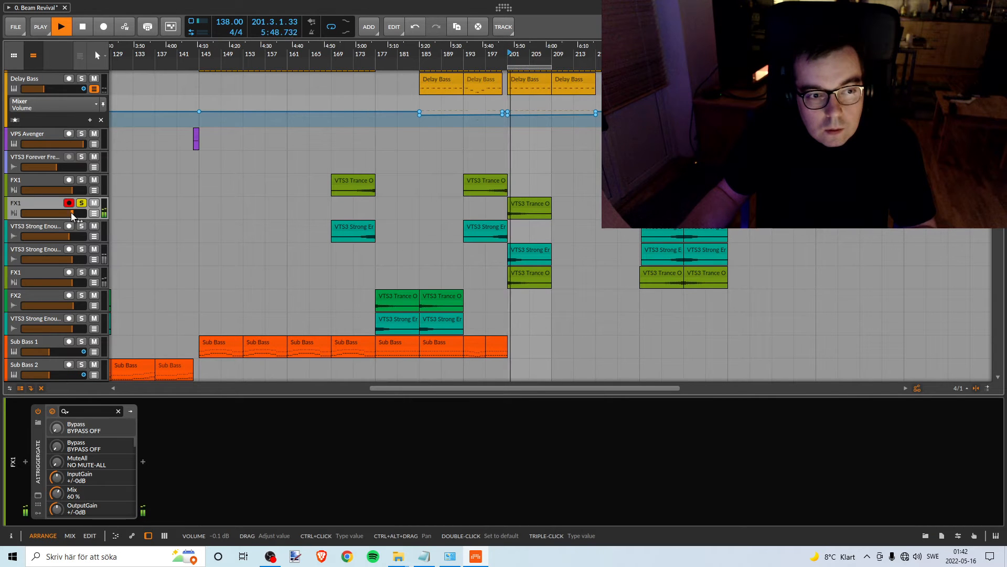
pyautogui.press('space')
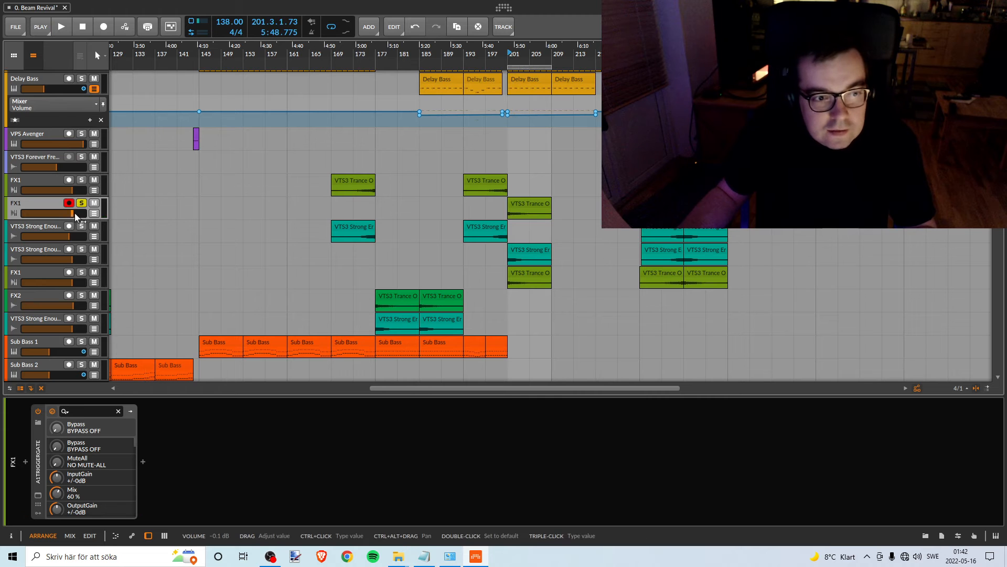
pyautogui.moveTo(72, 213); pyautogui.dragTo(71, 213)
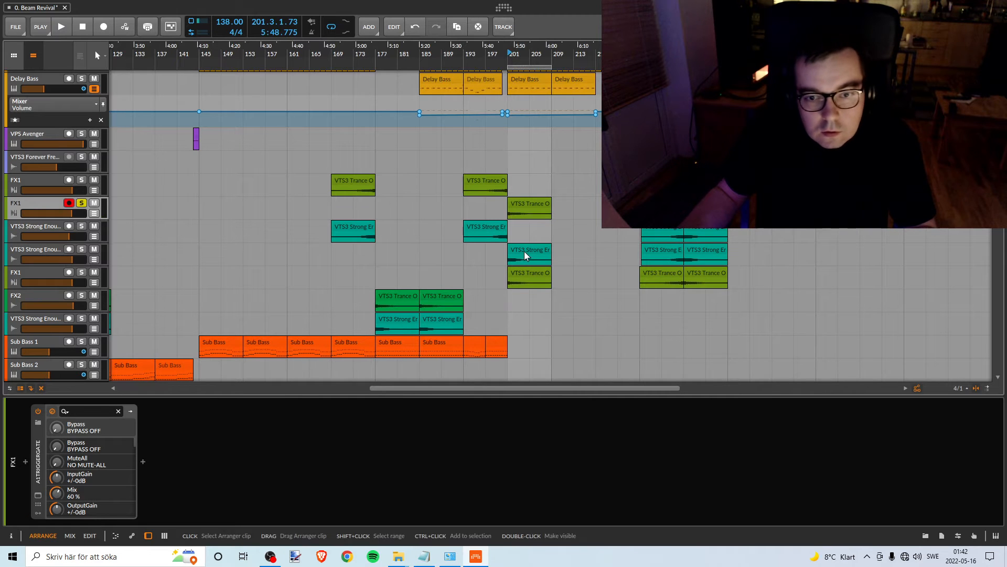
# - Solo the second VTS3 Strong Enough track instead of FX1 and lower its volume to about -5.6 dB against the pink noise
pyautogui.click(81, 250)
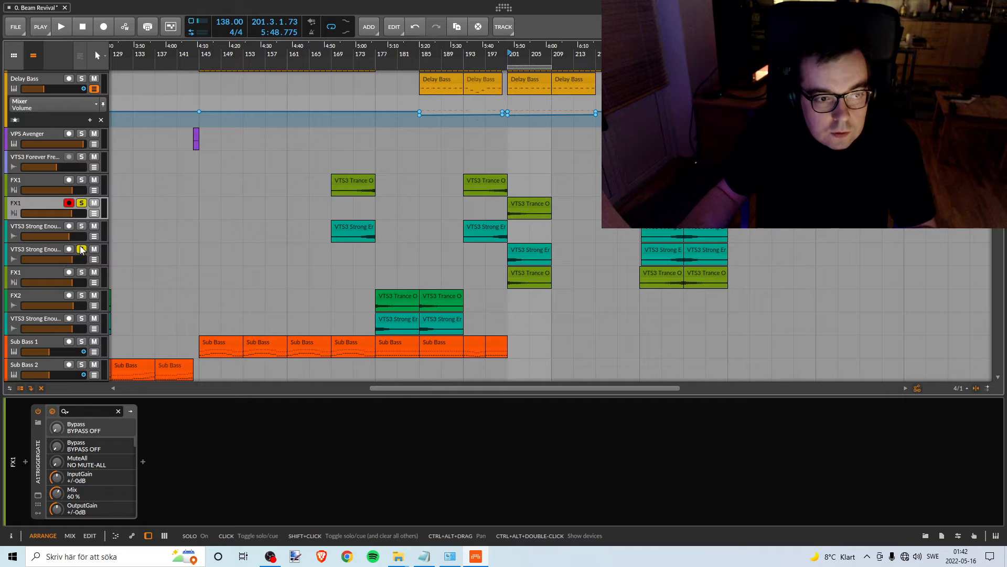
pyautogui.click(84, 208)
pyautogui.click(81, 204)
pyautogui.click(507, 52)
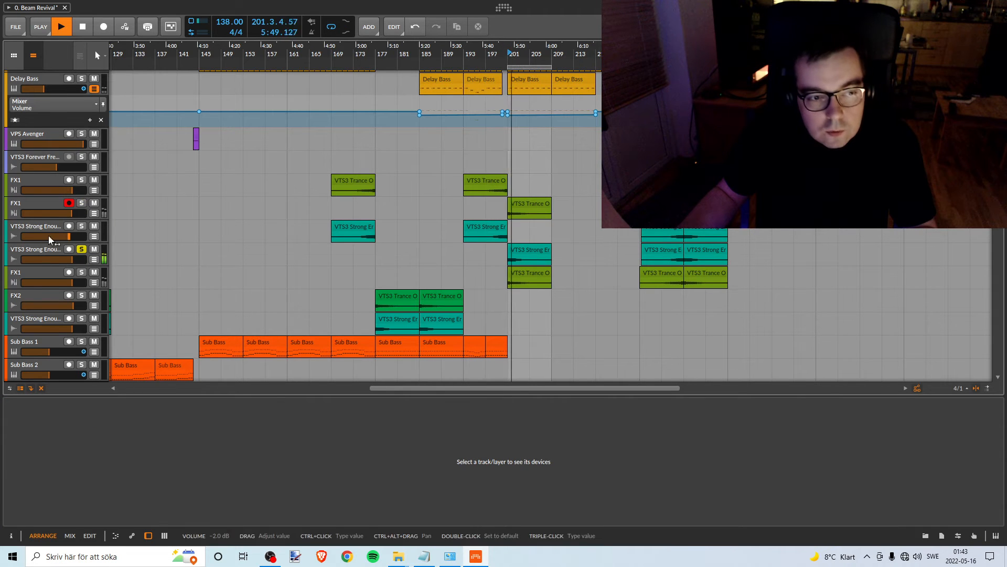
pyautogui.moveTo(71, 258); pyautogui.dragTo(63, 259)
pyautogui.press('space')
pyautogui.press('space')
pyautogui.press('space')
pyautogui.press('space')
pyautogui.press('space')
pyautogui.press('space')
pyautogui.press('space')
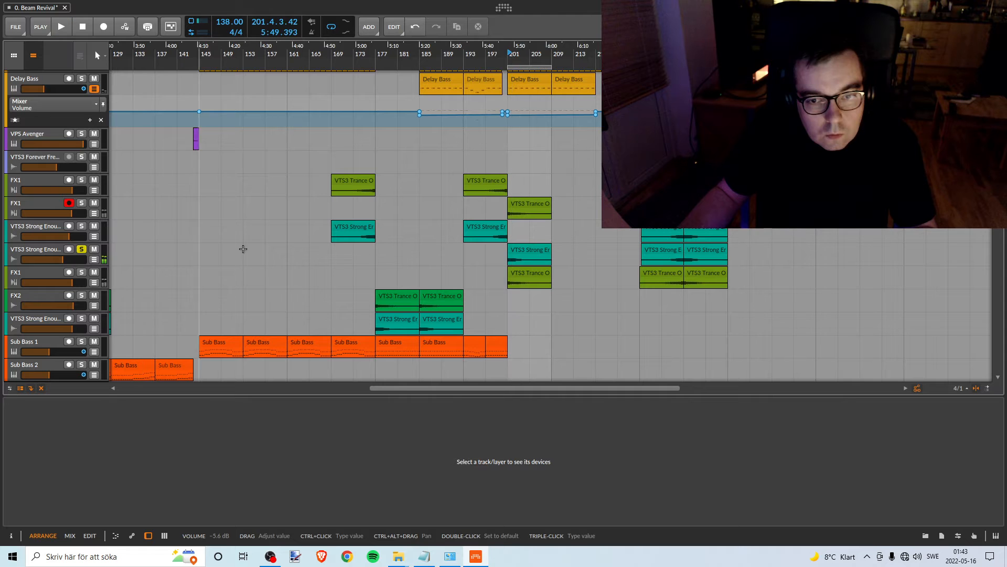
# - Solo the third FX1 track instead of VTS3 Strong Enough and lower its volume to about -1.3 dB against the pink noise
pyautogui.click(530, 274)
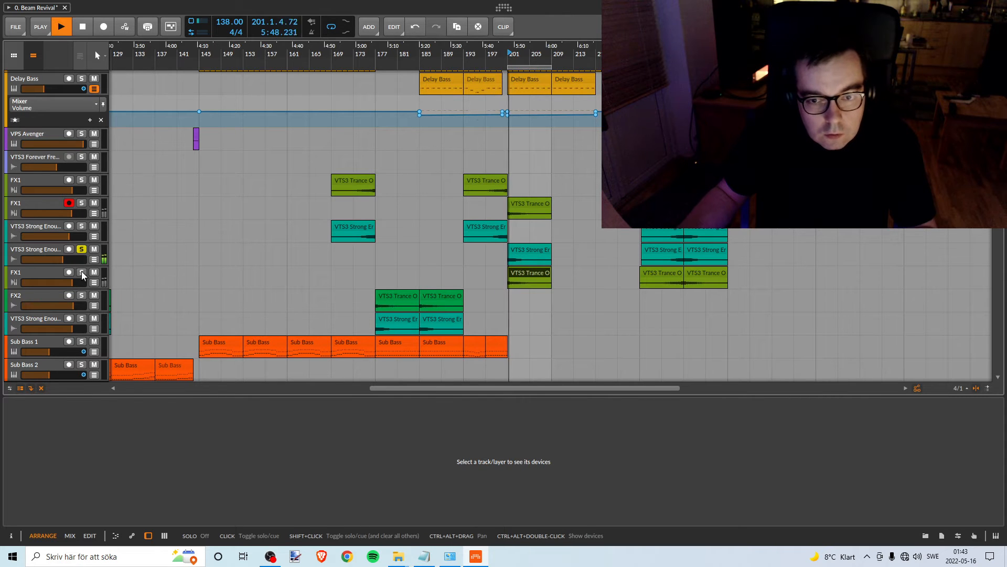
pyautogui.press('space')
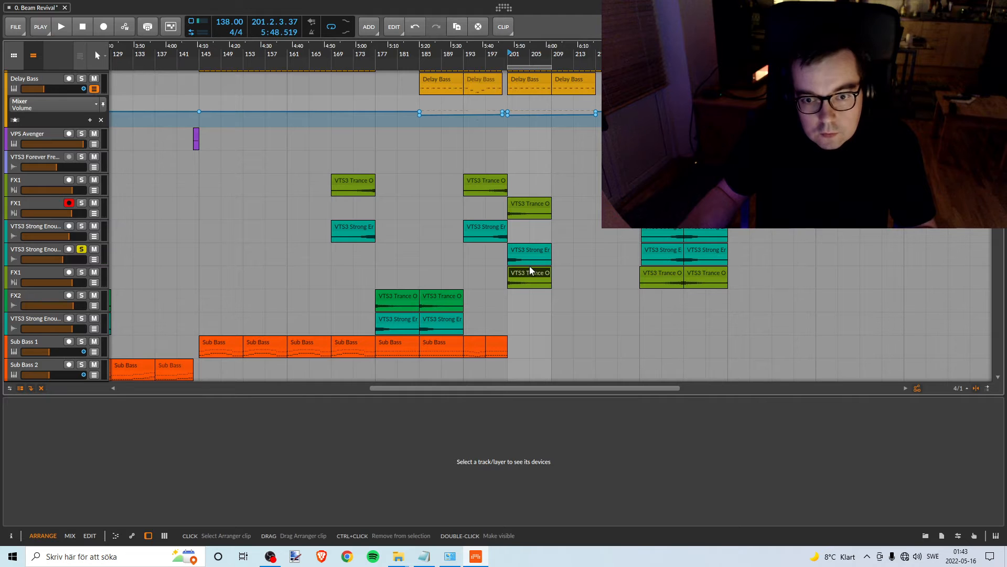
pyautogui.click(82, 272)
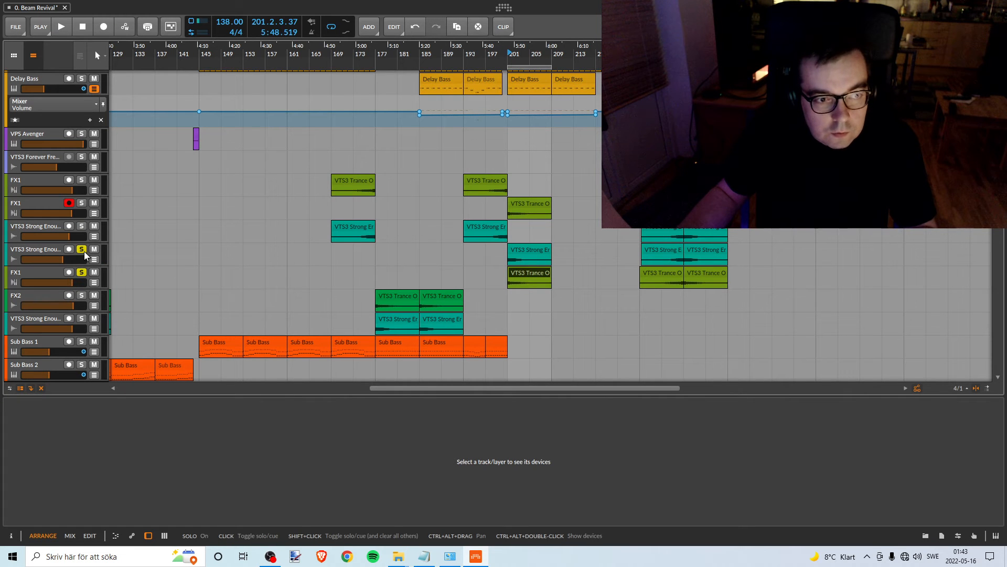
pyautogui.press('space')
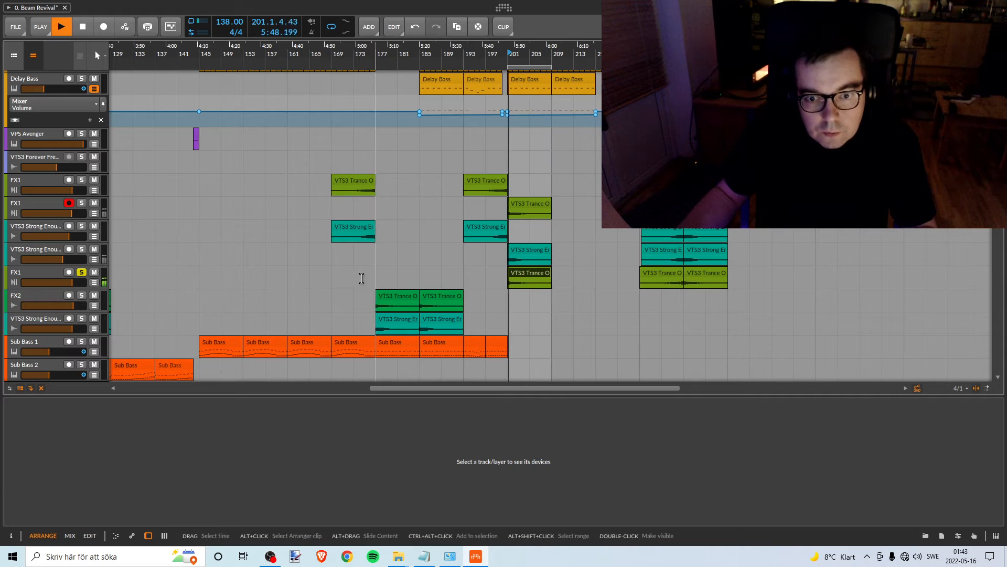
pyautogui.moveTo(72, 282); pyautogui.dragTo(71, 283)
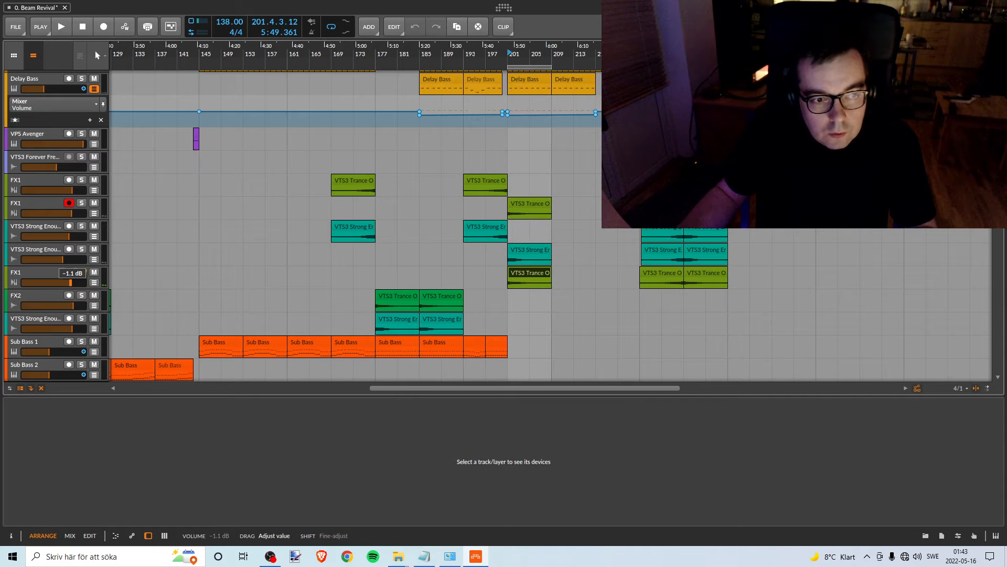
pyautogui.press('space')
pyautogui.press('space')
pyautogui.press('space')
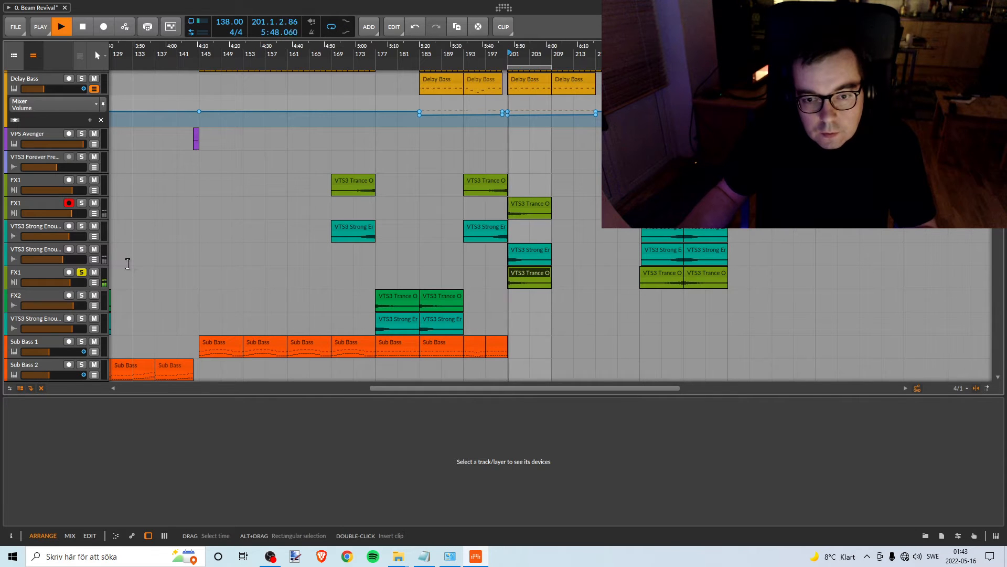
# - Lower the third FX1 track's volume slightly further and recheck it against the pink noise
pyautogui.press('space')
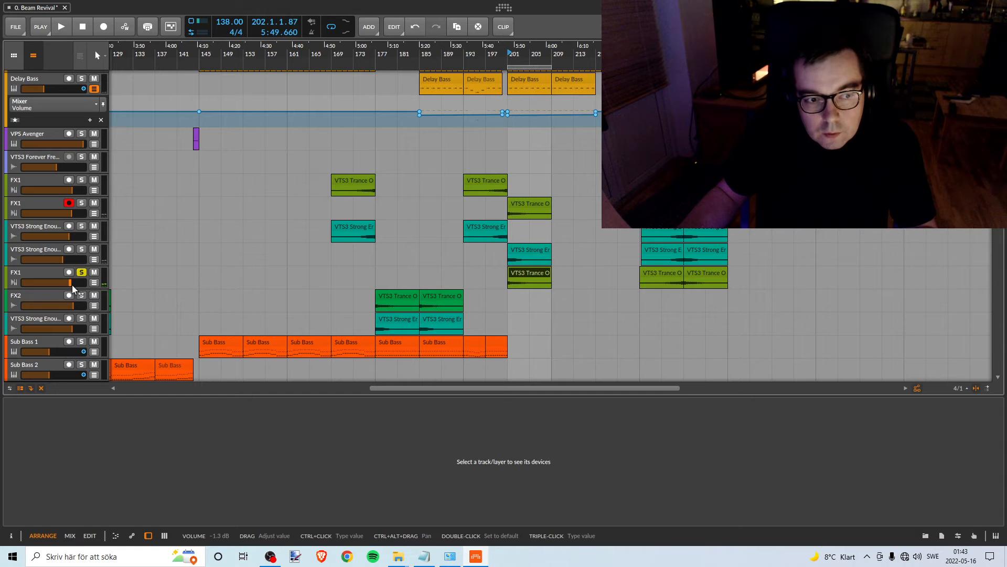
pyautogui.moveTo(71, 282); pyautogui.dragTo(69, 282)
pyautogui.click(81, 272)
pyautogui.press('space')
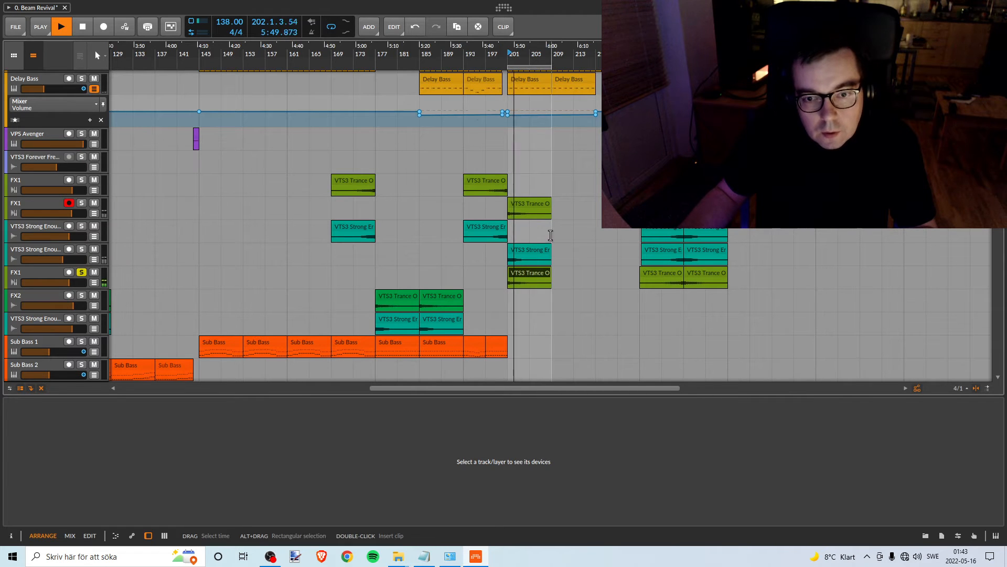
pyautogui.press('space')
# - Solo the second VTS3 Strong Enough track instead of FX1, lower its volume to about -7.0 dB against the noise, and unsolo it
pyautogui.click(52, 251)
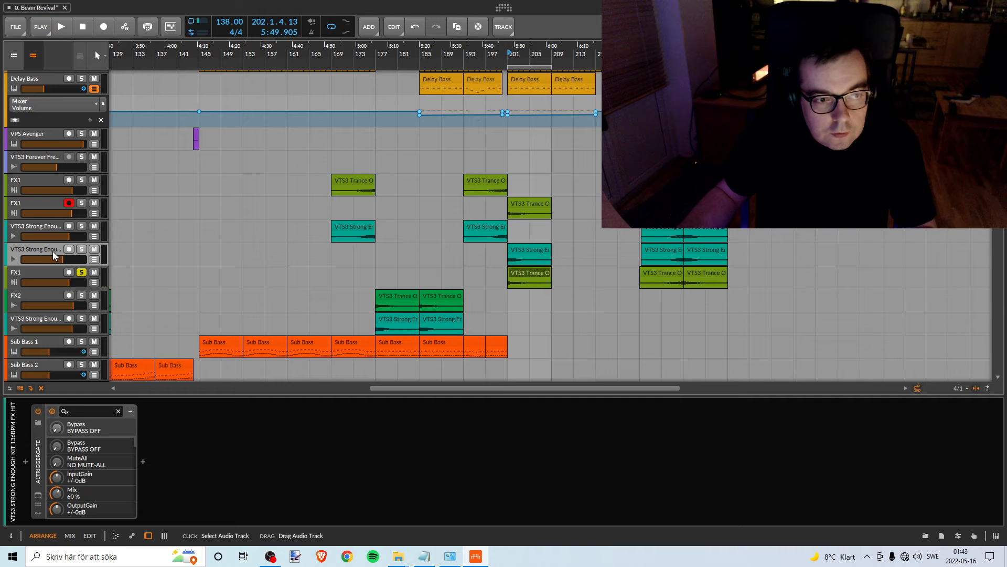
pyautogui.click(80, 272)
pyautogui.click(81, 249)
pyautogui.press('space')
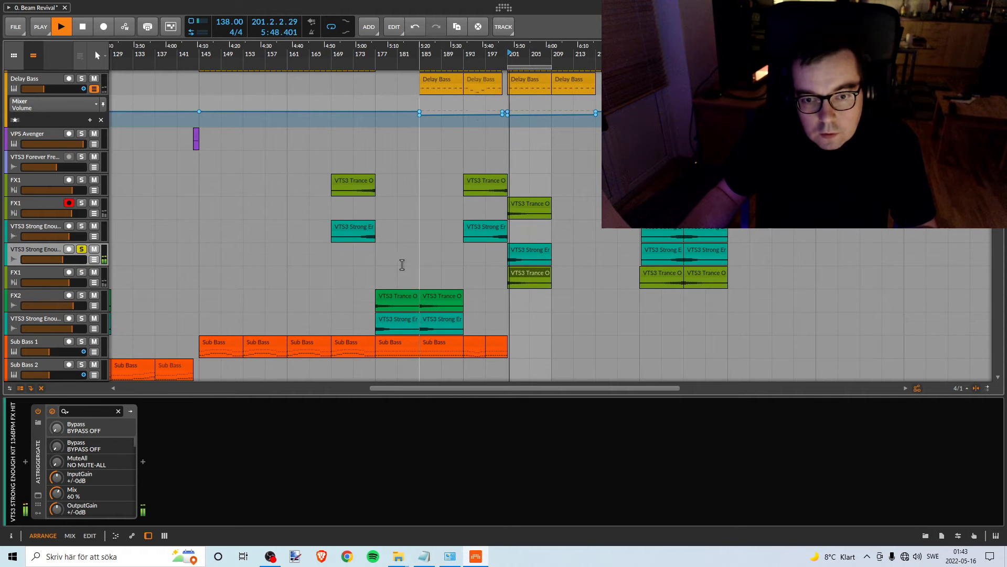
pyautogui.press('space')
pyautogui.moveTo(66, 264); pyautogui.dragTo(59, 258)
pyautogui.press('space')
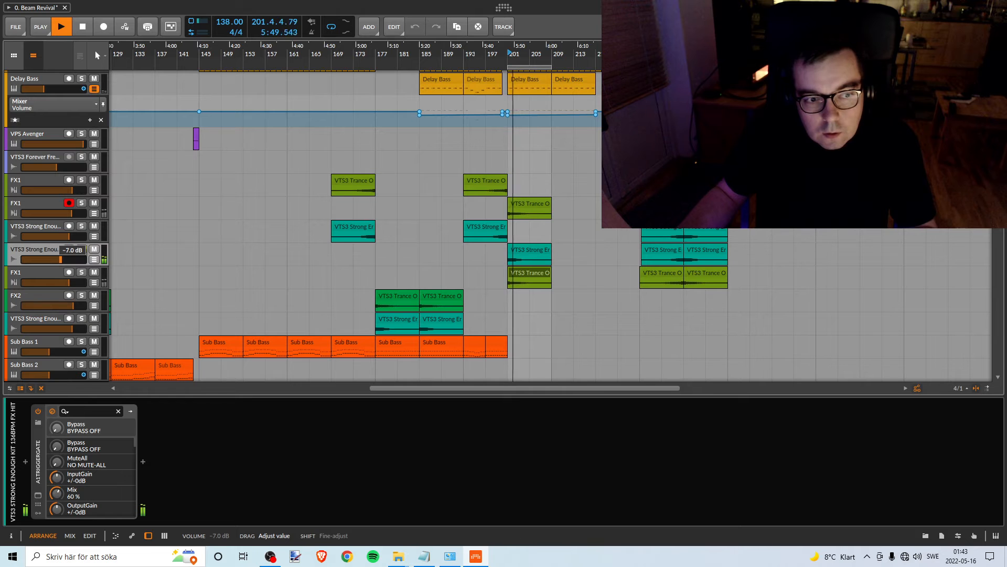
pyautogui.press('space')
pyautogui.press('space')
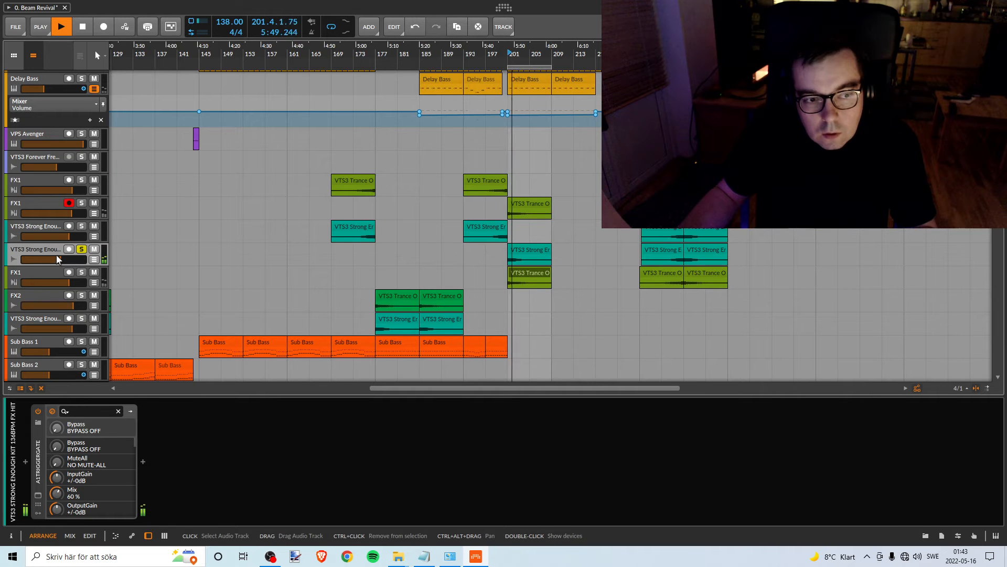
pyautogui.press('space')
pyautogui.click(81, 248)
pyautogui.scroll(3, 509, 351)
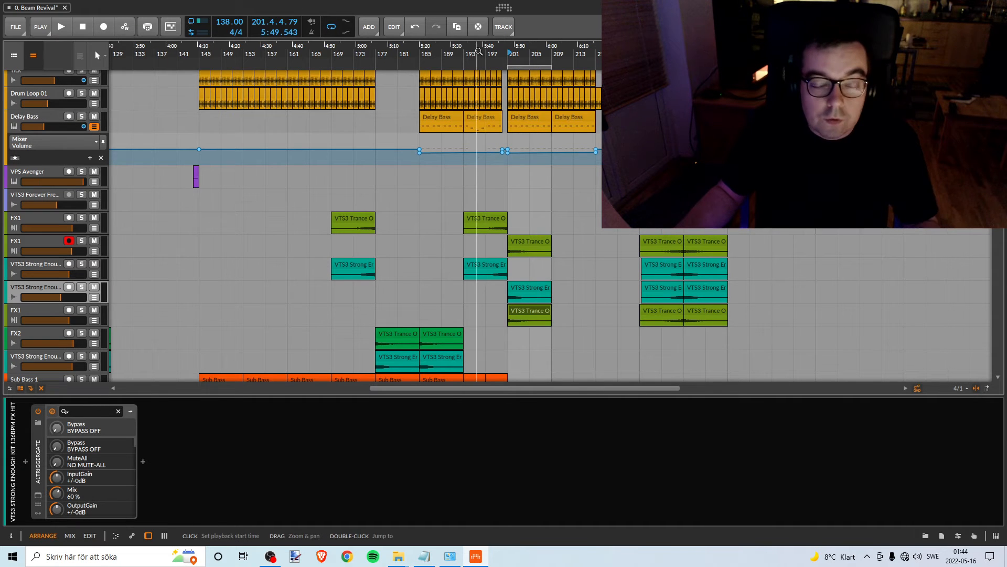
# - Recolour the first and second FX1 tracks to the same amber orange as the Drum Loop 01 track
pyautogui.moveTo(475, 53); pyautogui.dragTo(618, 34)
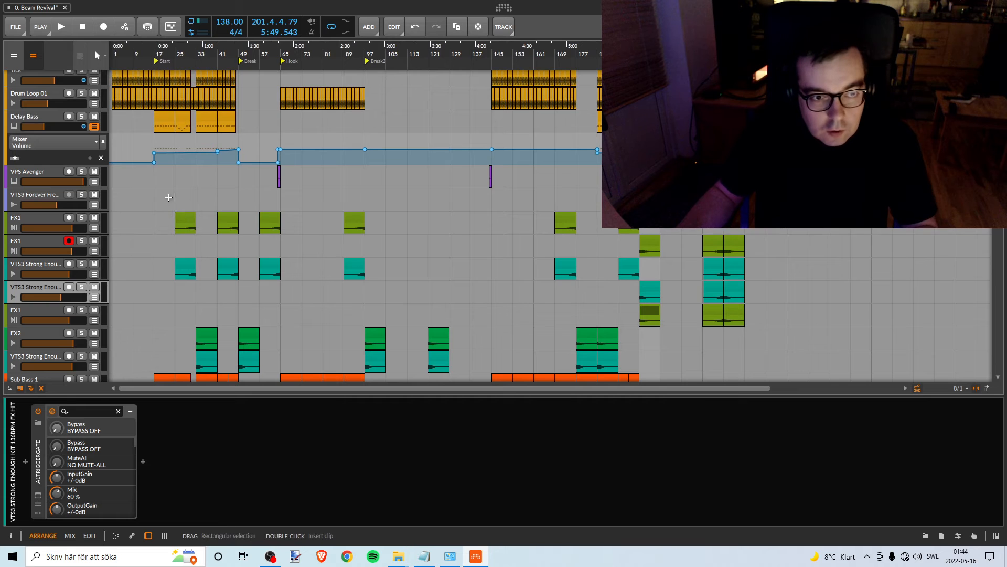
pyautogui.moveTo(165, 197); pyautogui.dragTo(758, 323)
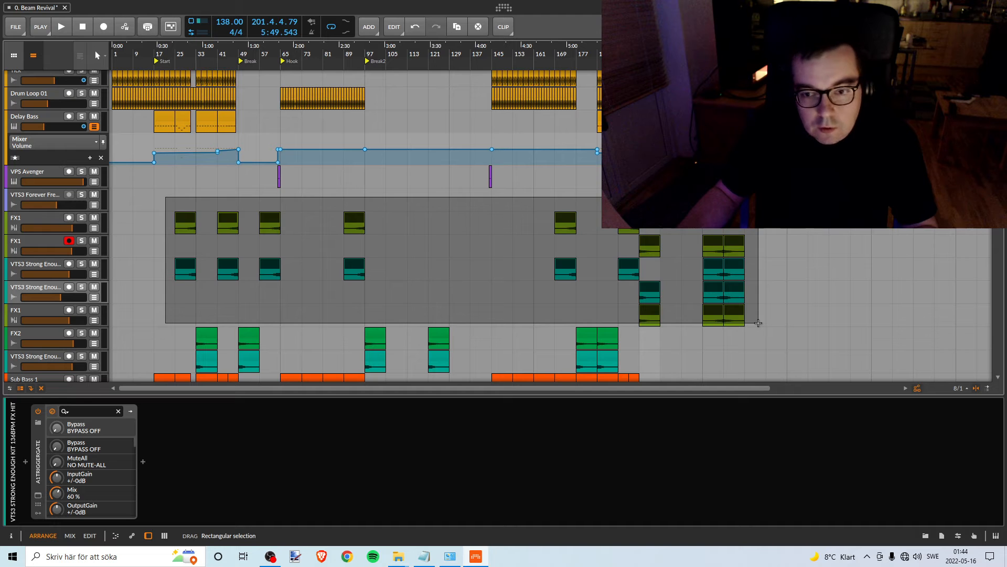
pyautogui.moveTo(758, 322); pyautogui.dragTo(758, 322)
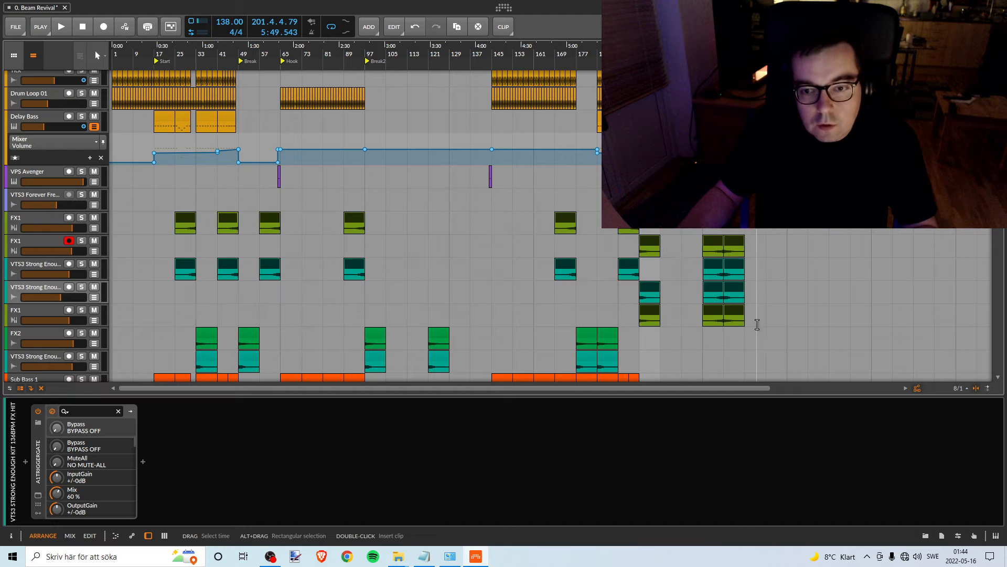
pyautogui.rightClick(39, 216)
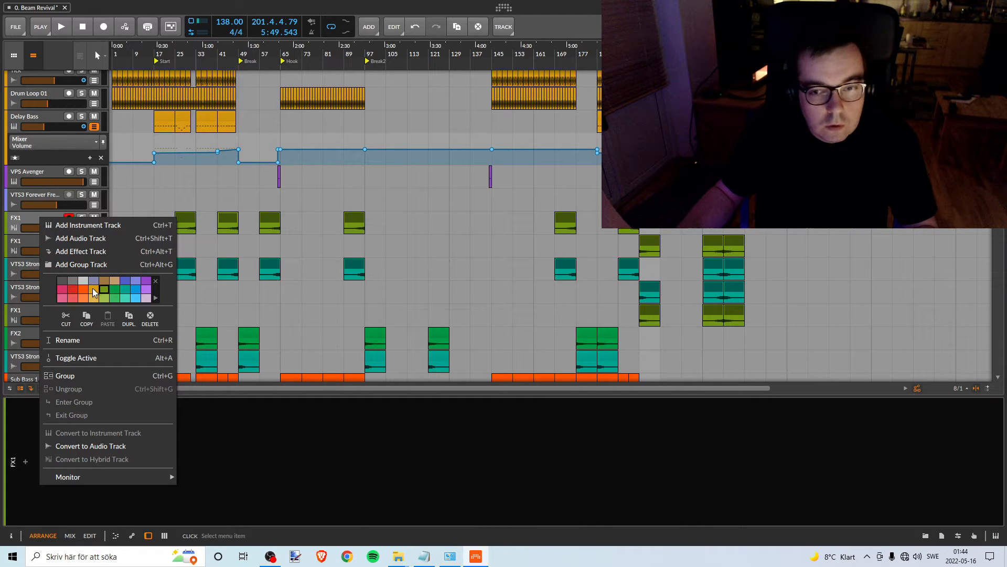
pyautogui.click(93, 288)
pyautogui.click(33, 226)
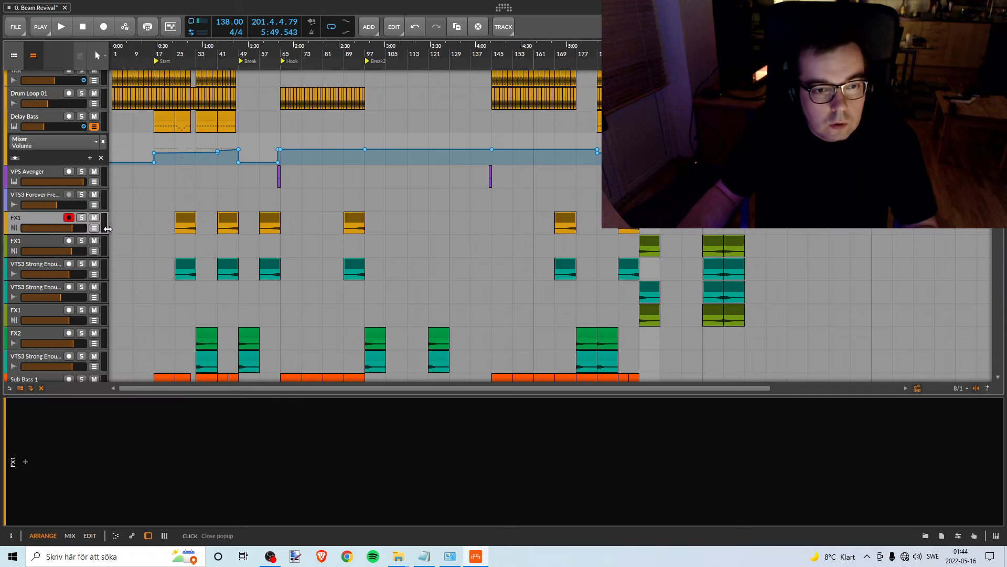
pyautogui.moveTo(758, 243); pyautogui.dragTo(627, 248)
pyautogui.rightClick(39, 243)
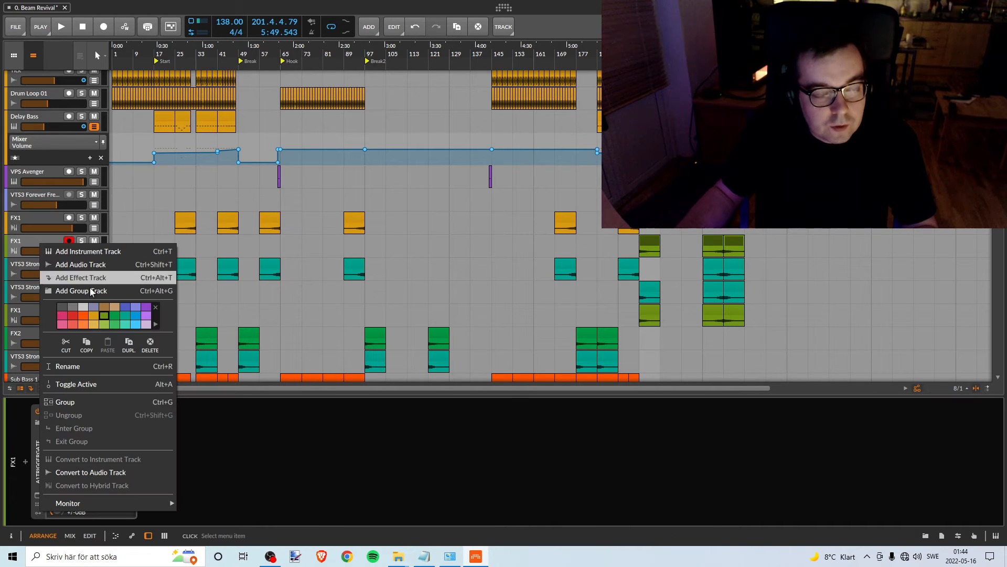
pyautogui.click(92, 317)
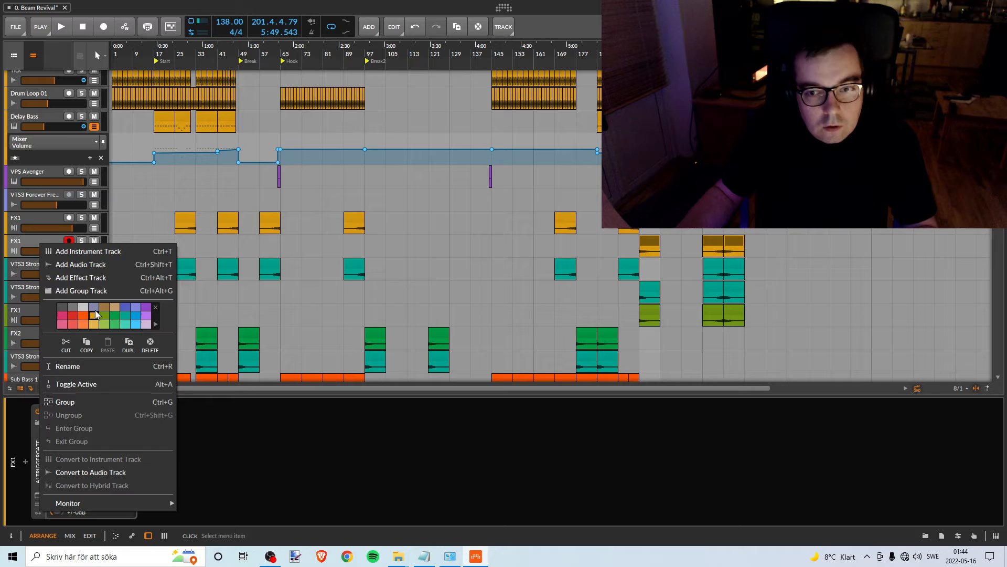
pyautogui.click(29, 246)
# - Recolour all clips on the first and second VTS3 Strong Enough tracks below FX1 to amber orange
pyautogui.moveTo(759, 266); pyautogui.dragTo(787, 276)
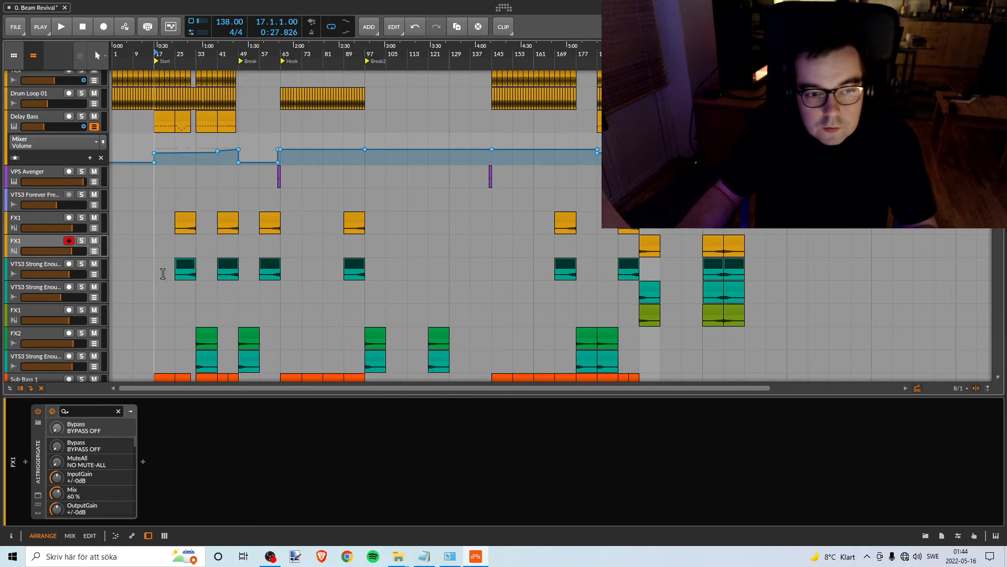
pyautogui.rightClick(180, 266)
pyautogui.click(237, 196)
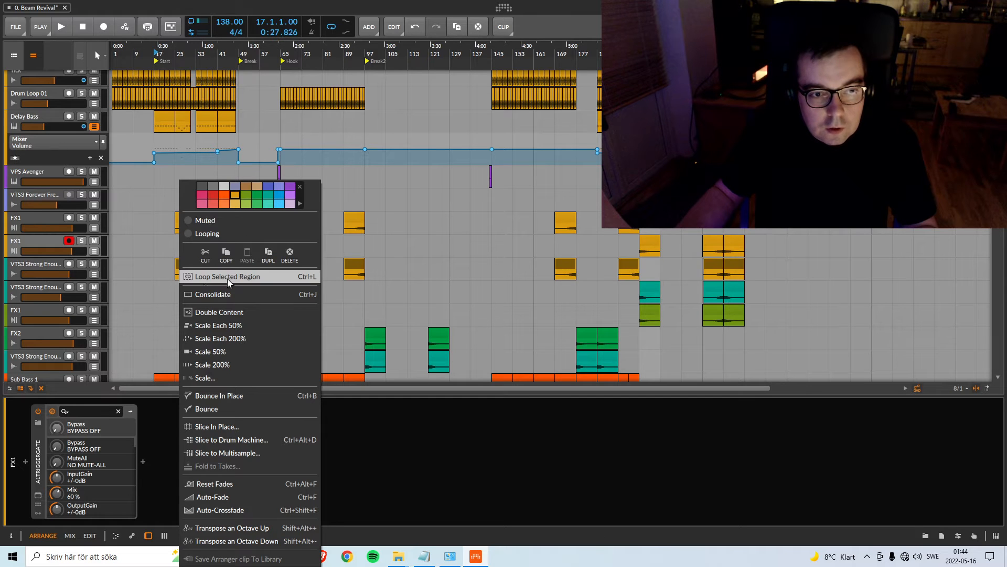
pyautogui.click(51, 265)
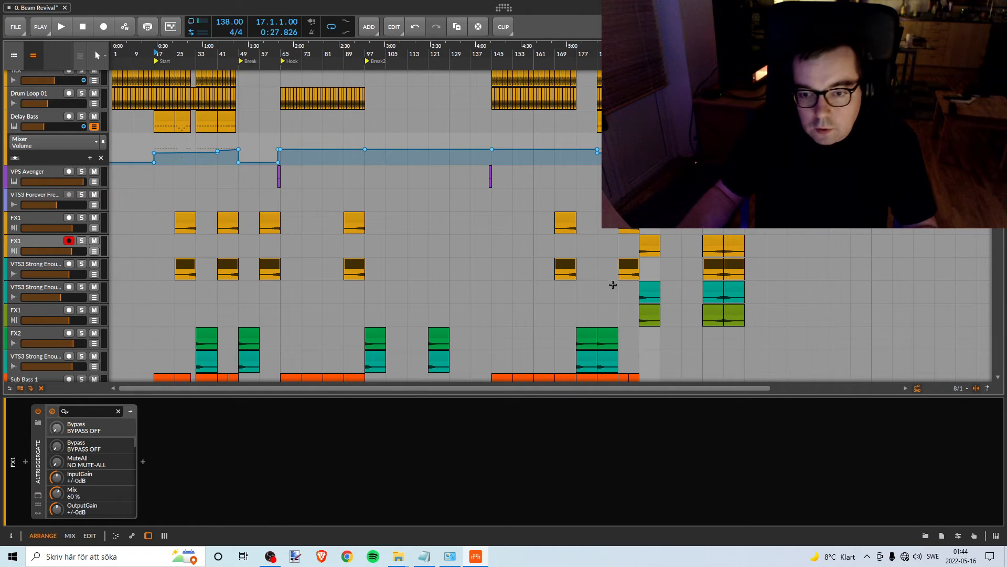
pyautogui.moveTo(607, 288); pyautogui.dragTo(781, 288)
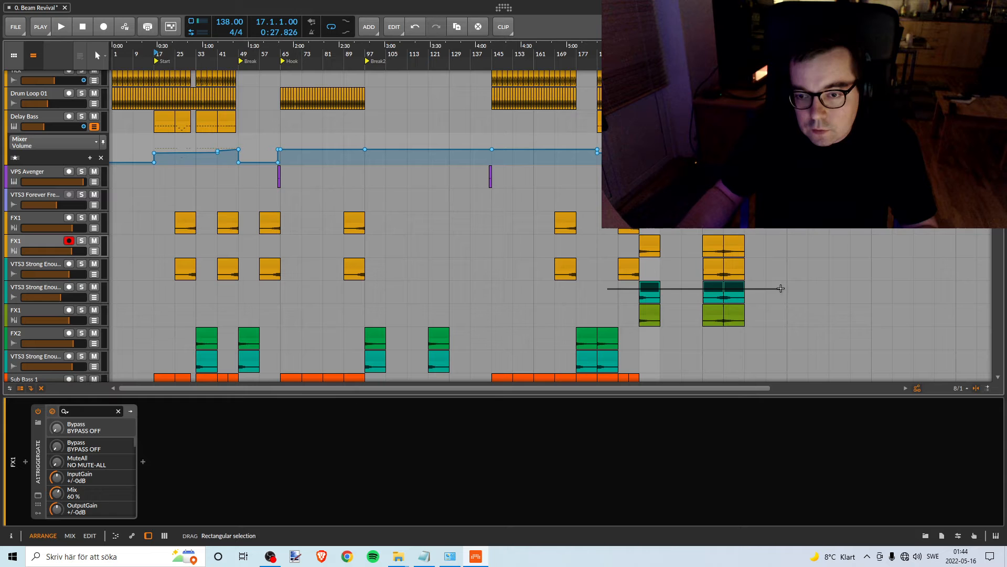
pyautogui.rightClick(656, 292)
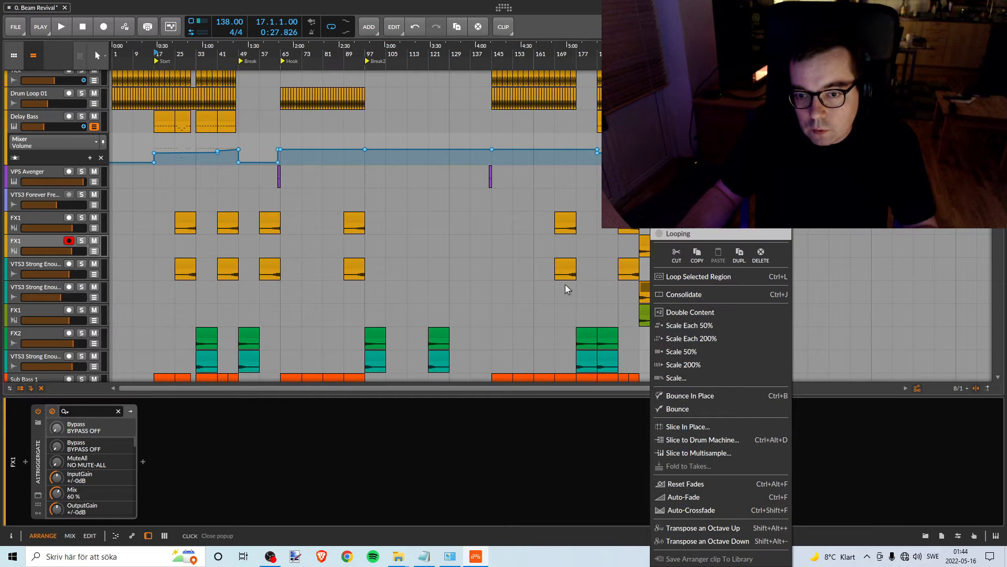
pyautogui.click(619, 307)
# - Recolour the clips on the third FX1 track, just above FX2, to amber orange
pyautogui.moveTo(627, 310); pyautogui.dragTo(778, 315)
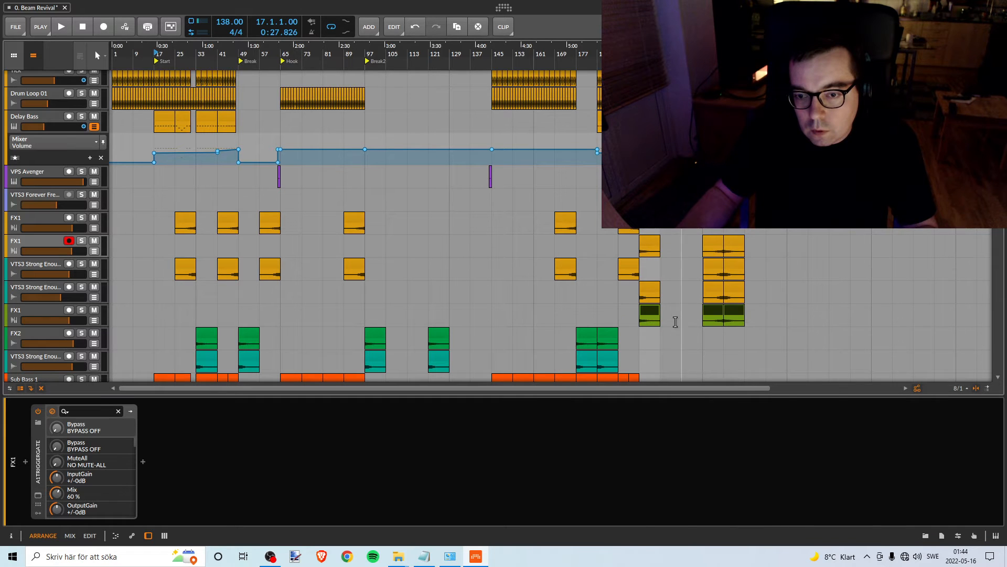
pyautogui.rightClick(648, 319)
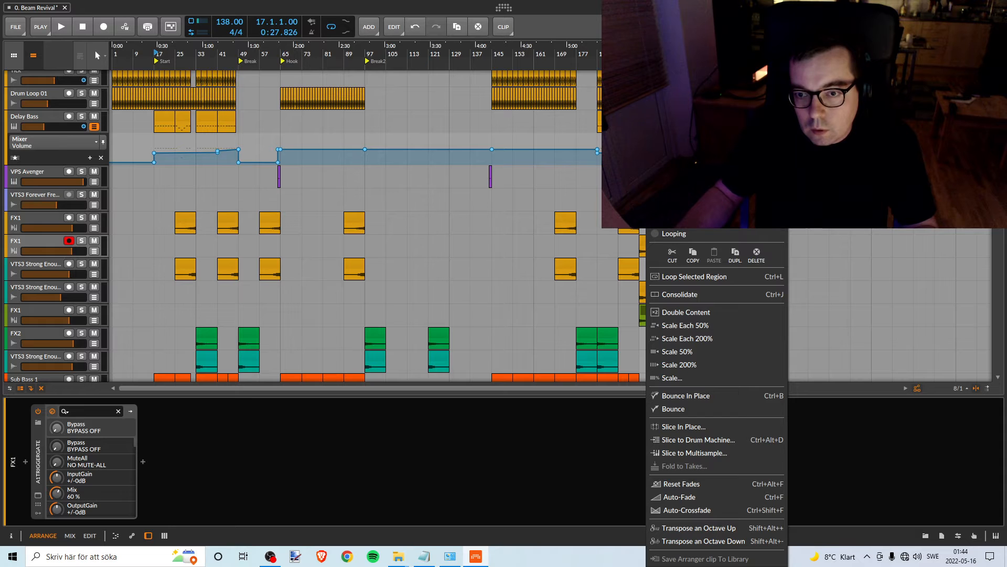
pyautogui.click(715, 193)
pyautogui.click(614, 316)
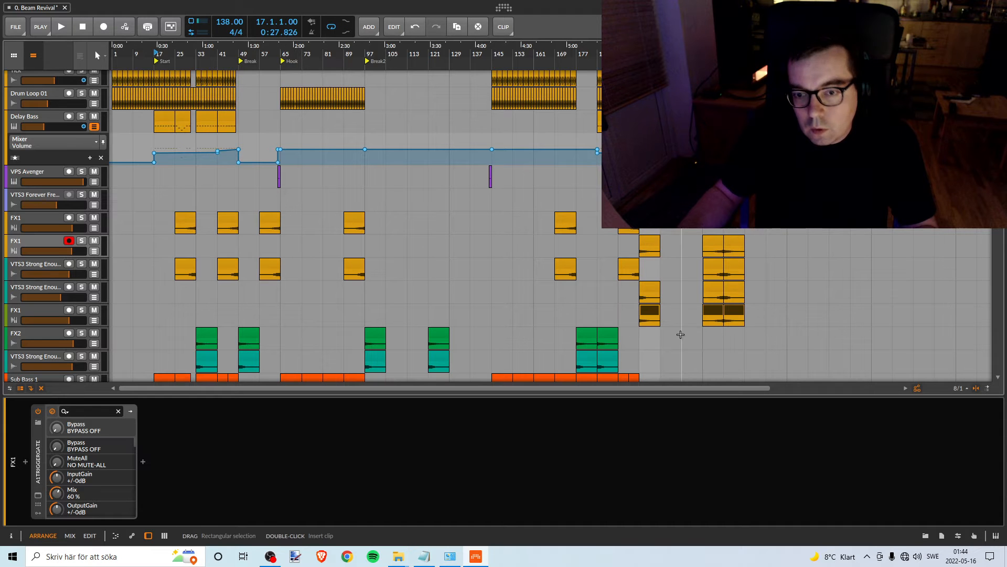
# - Look through all tracks of the arrangement for sounds not yet levelled and marked amber orange
pyautogui.scroll(-3, 472, 284)
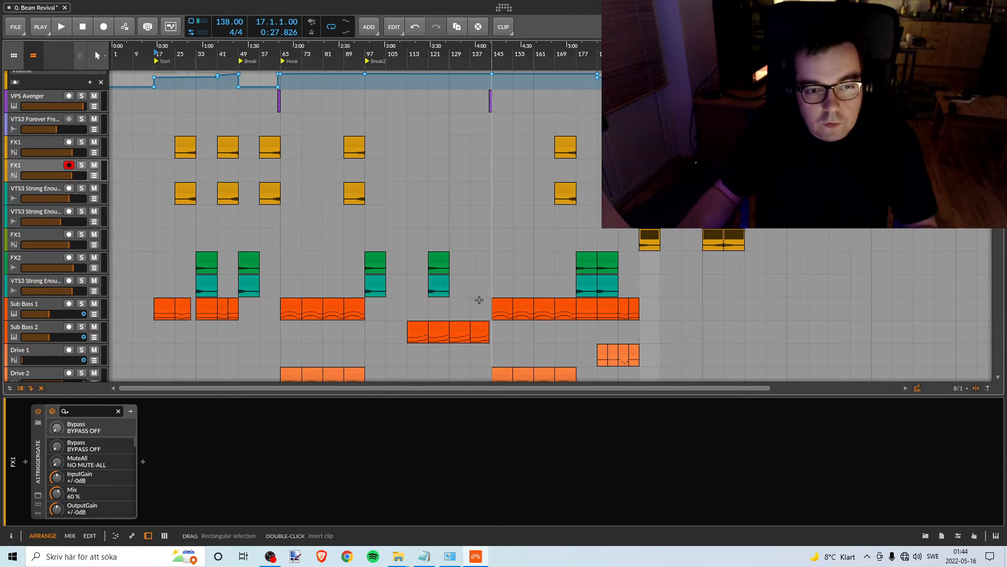
pyautogui.scroll(4, 254, 187)
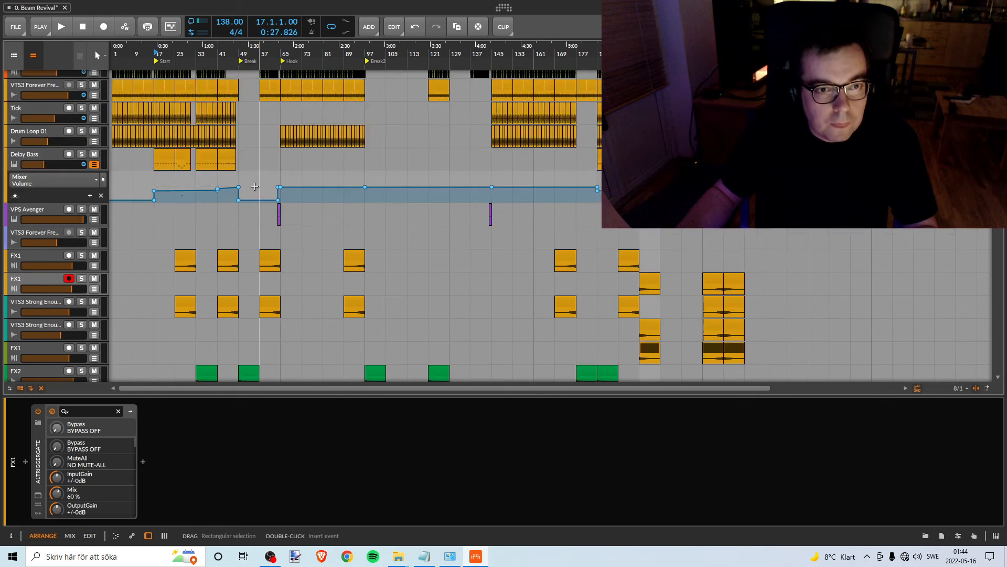
pyautogui.scroll(-9, 254, 187)
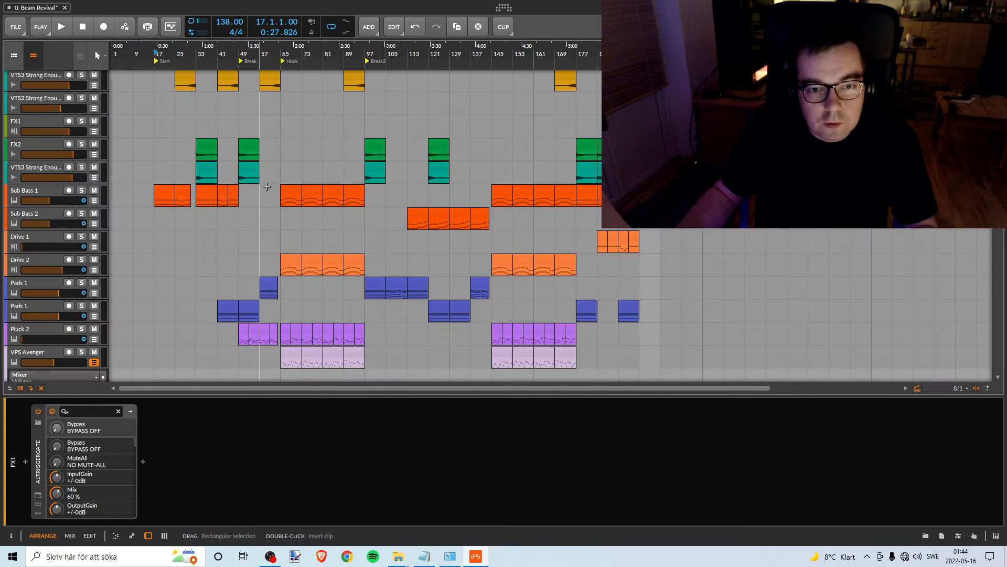
pyautogui.scroll(4, 266, 187)
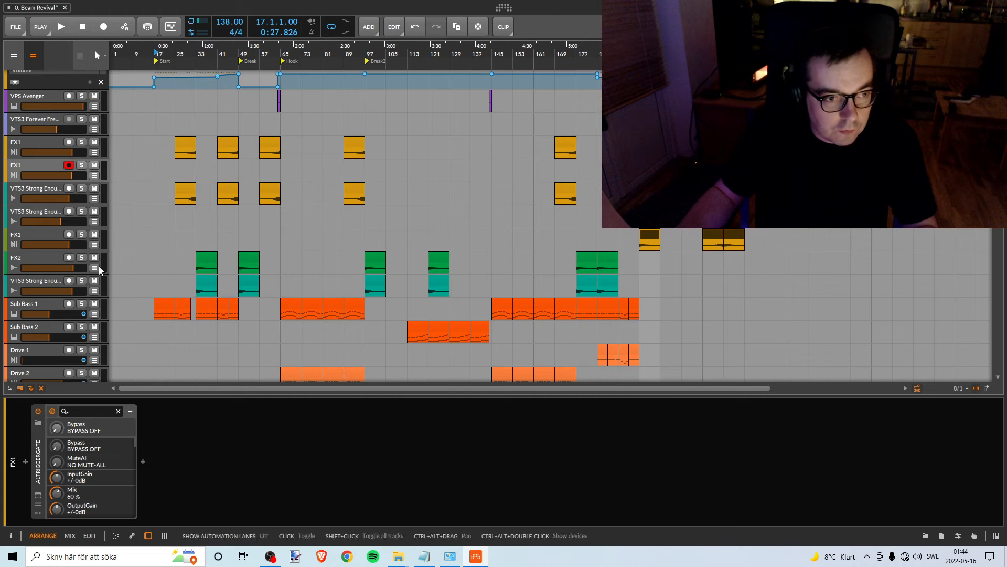
pyautogui.scroll(-3, 195, 131)
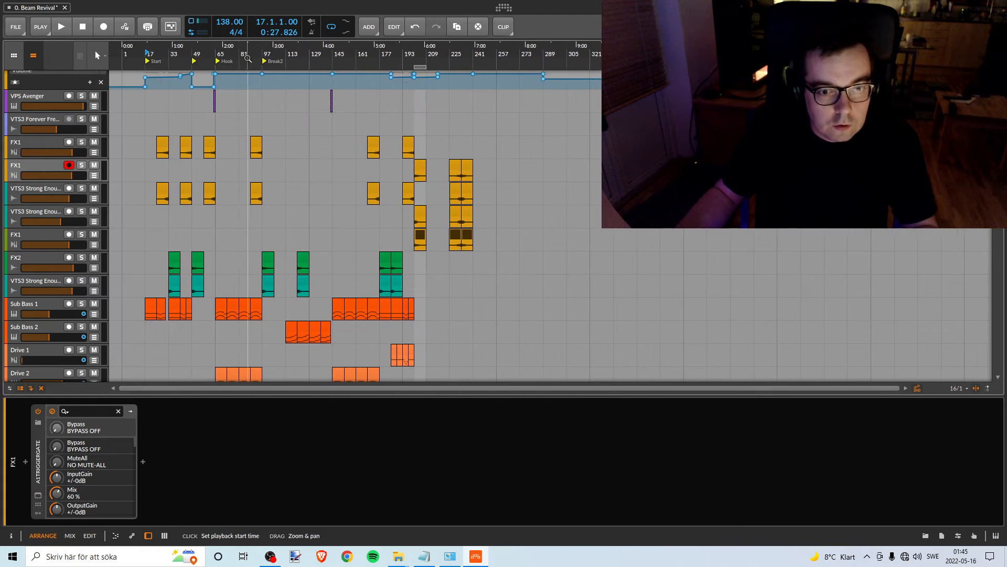
pyautogui.scroll(-12, 236, 203)
pyautogui.scroll(-6, 276, 254)
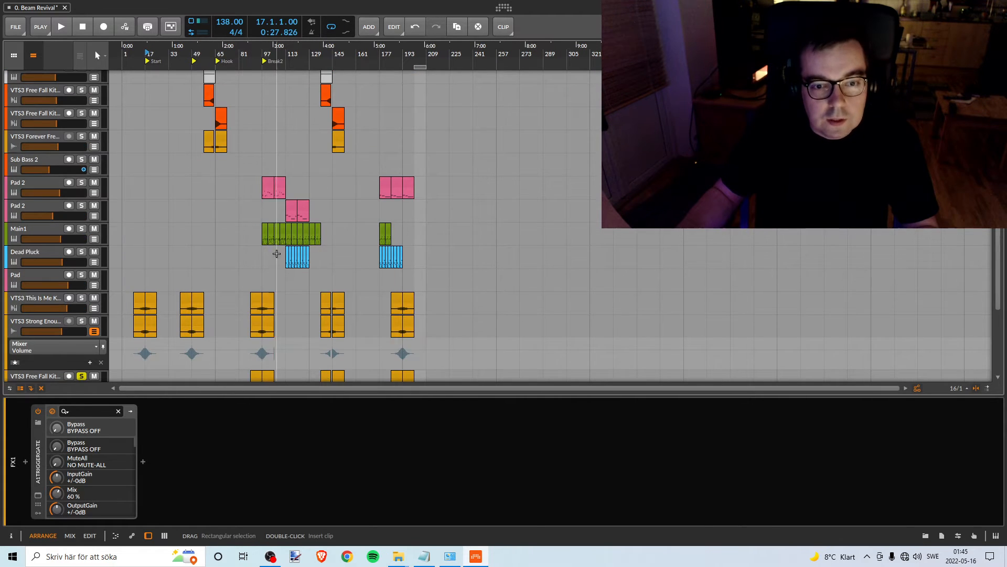
pyautogui.scroll(-5, 278, 255)
pyautogui.scroll(-2, 279, 256)
pyautogui.scroll(15, 307, 289)
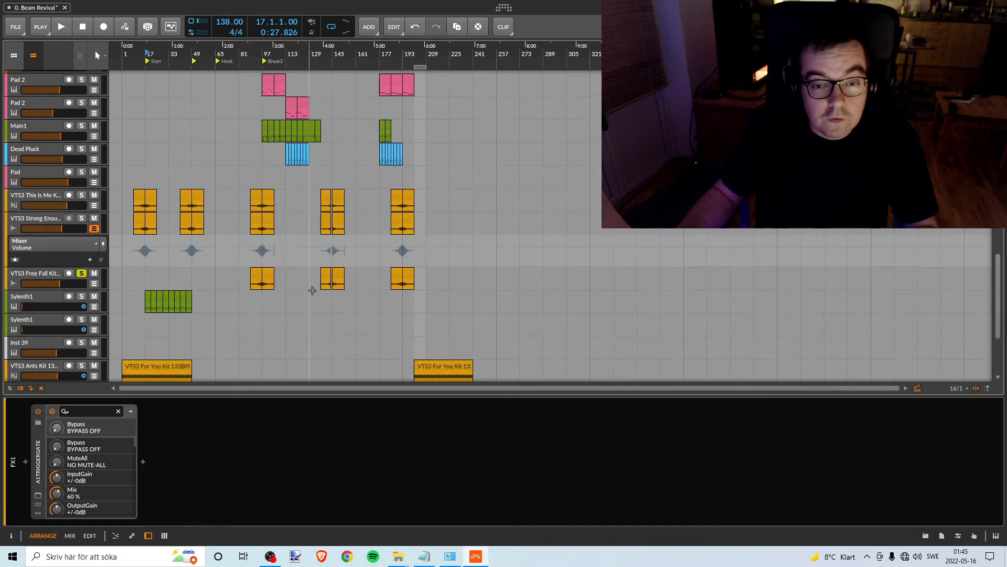
pyautogui.scroll(8, 303, 281)
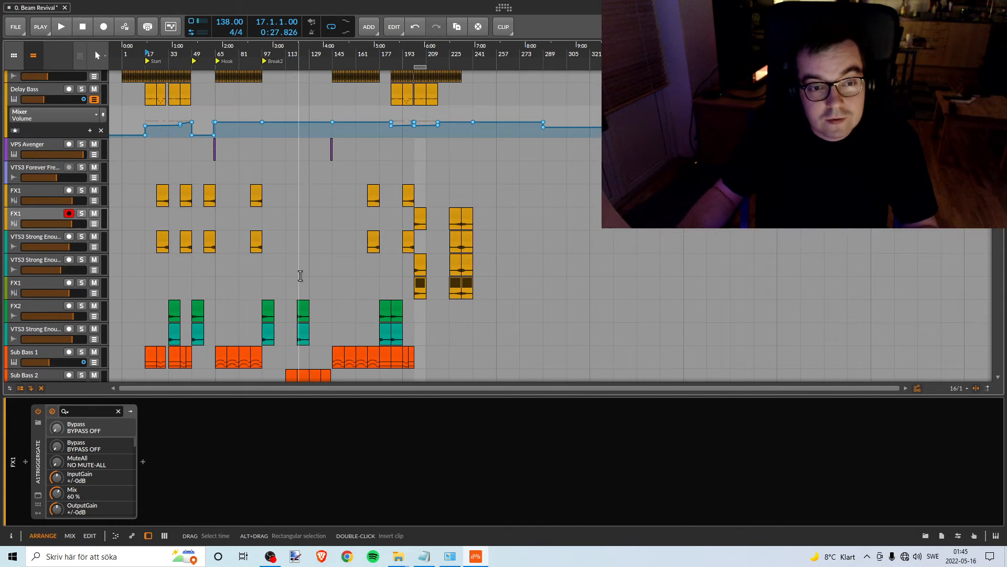
pyautogui.scroll(4, 243, 81)
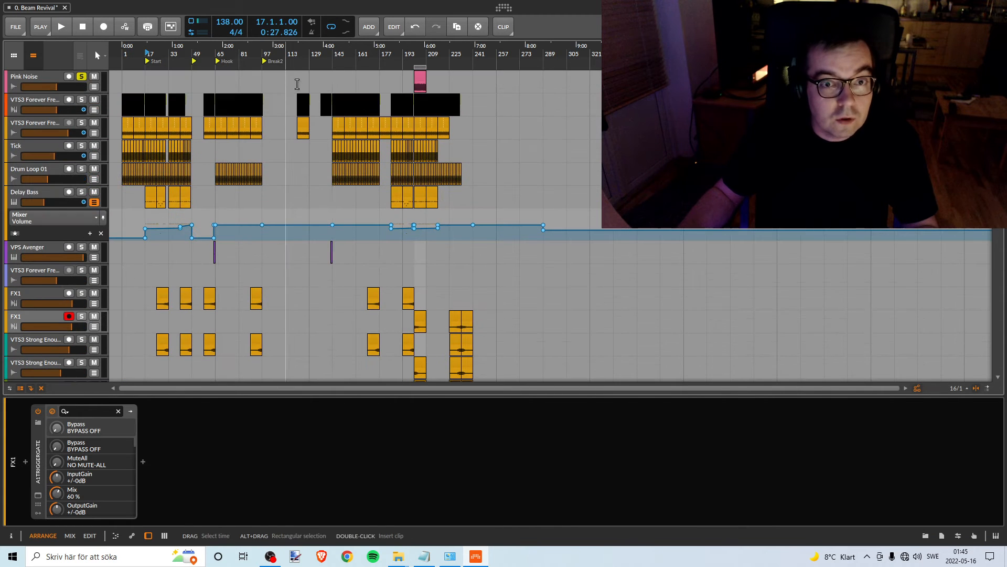
# - Move the loop region and the Pink Noise clip to the Hook at bar 65, and review the tracks playing there
pyautogui.moveTo(422, 68)
pyautogui.mouseDown()
pyautogui.moveTo(211, 74)
pyautogui.moveTo(220, 74)
pyautogui.mouseUp()
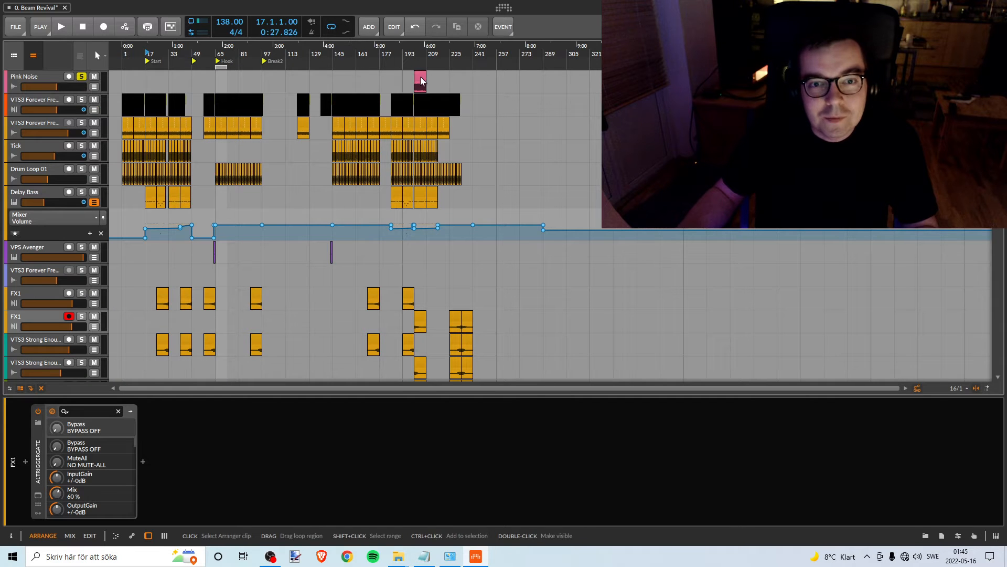
pyautogui.moveTo(421, 80); pyautogui.dragTo(222, 80)
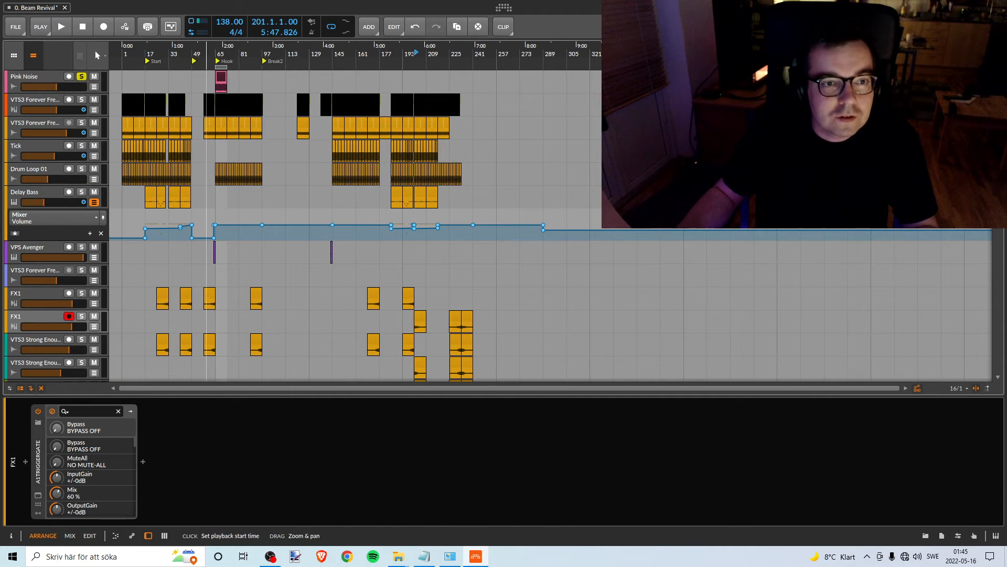
pyautogui.scroll(4, 357, 192)
pyautogui.scroll(-10, 357, 191)
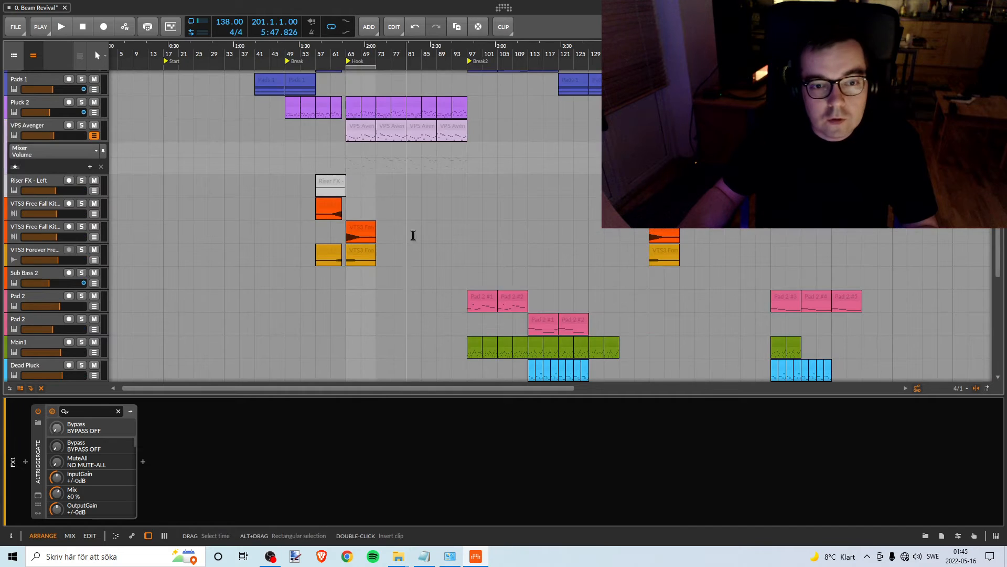
pyautogui.scroll(4, 413, 235)
pyautogui.scroll(-8, 411, 231)
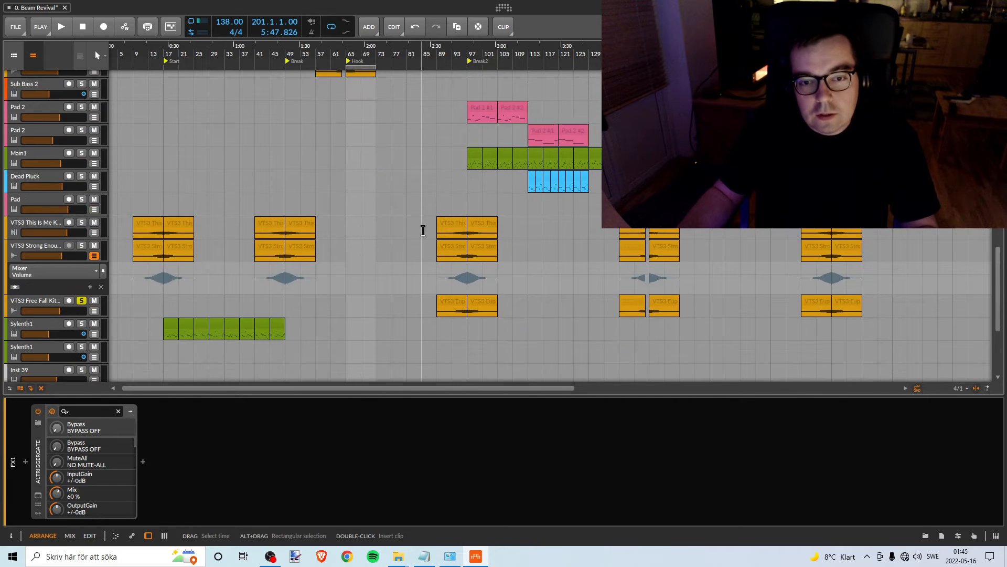
pyautogui.scroll(10, 423, 230)
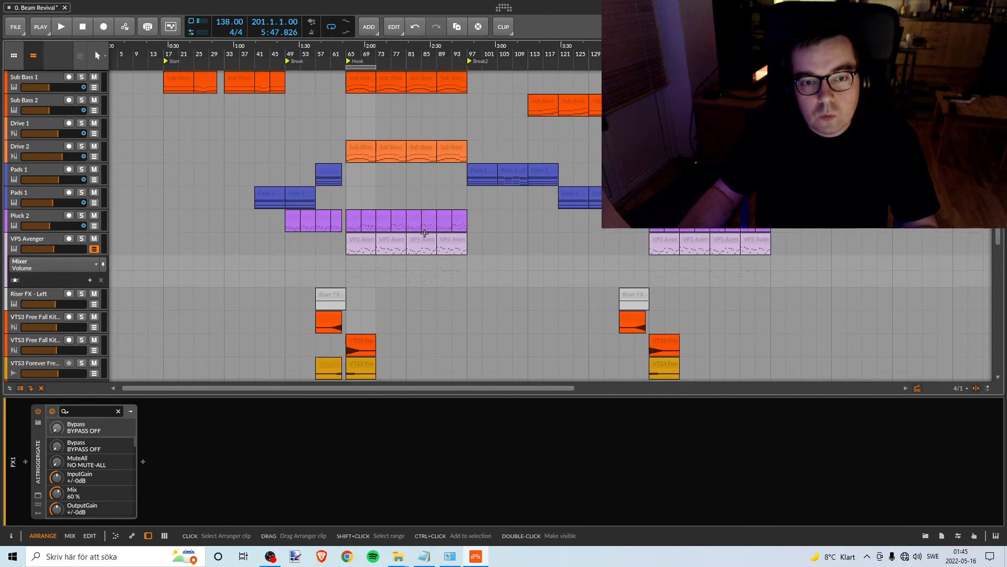
pyautogui.scroll(8, 423, 228)
pyautogui.scroll(-10, 446, 234)
pyautogui.scroll(5, 452, 236)
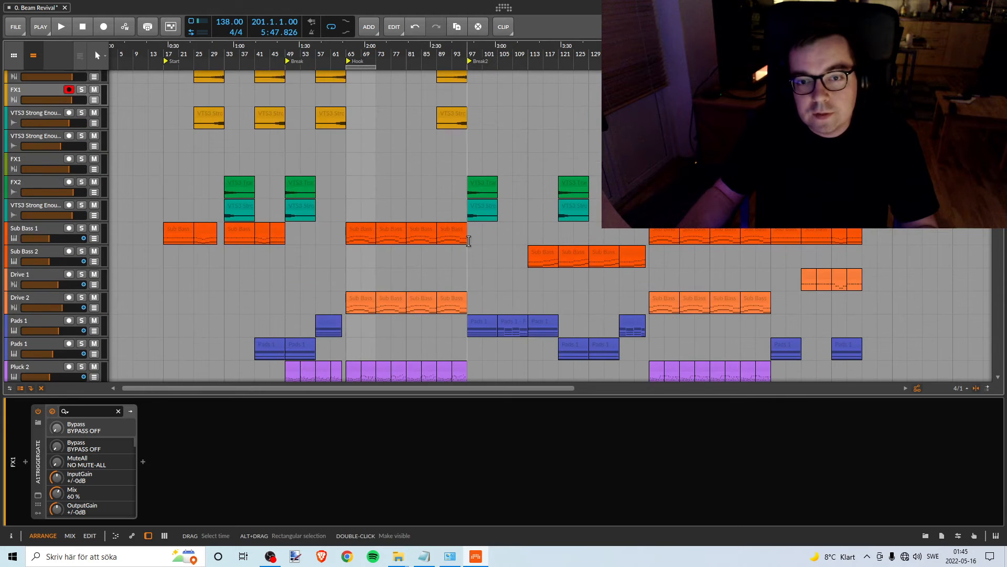
pyautogui.scroll(7, 348, 225)
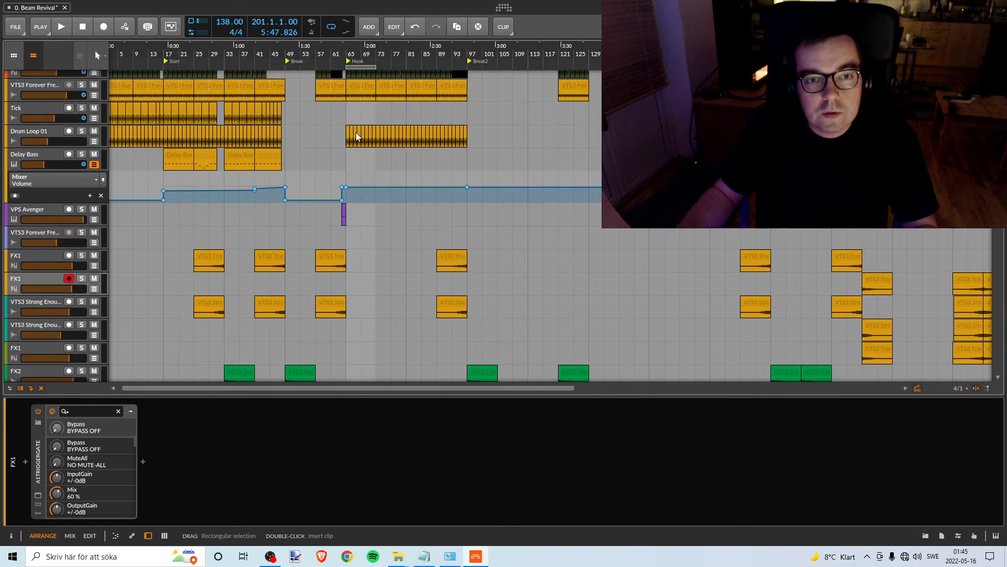
# - Move the loop region and the Pink Noise clip to bar 33, over the first FX2 clip
pyautogui.moveTo(360, 75); pyautogui.dragTo(247, 78)
pyautogui.scroll(-10, 303, 169)
pyautogui.scroll(6, 299, 176)
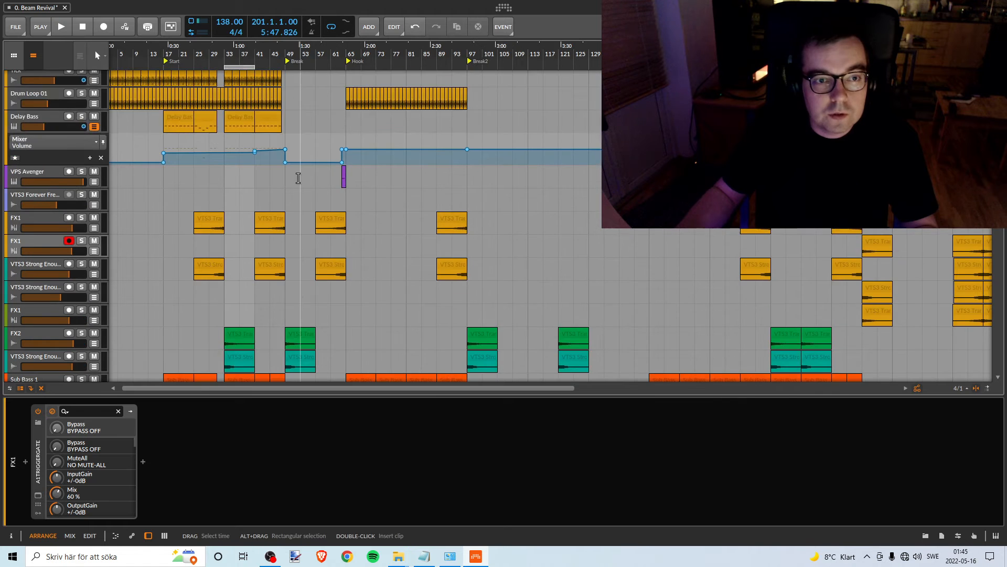
pyautogui.scroll(-3, 297, 177)
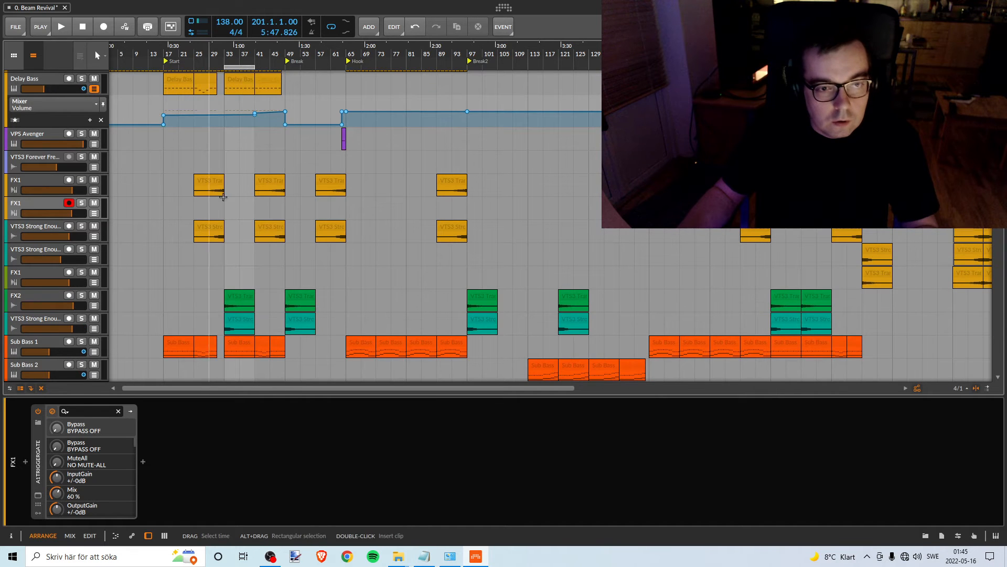
pyautogui.scroll(5, 286, 157)
pyautogui.moveTo(357, 77); pyautogui.dragTo(237, 80)
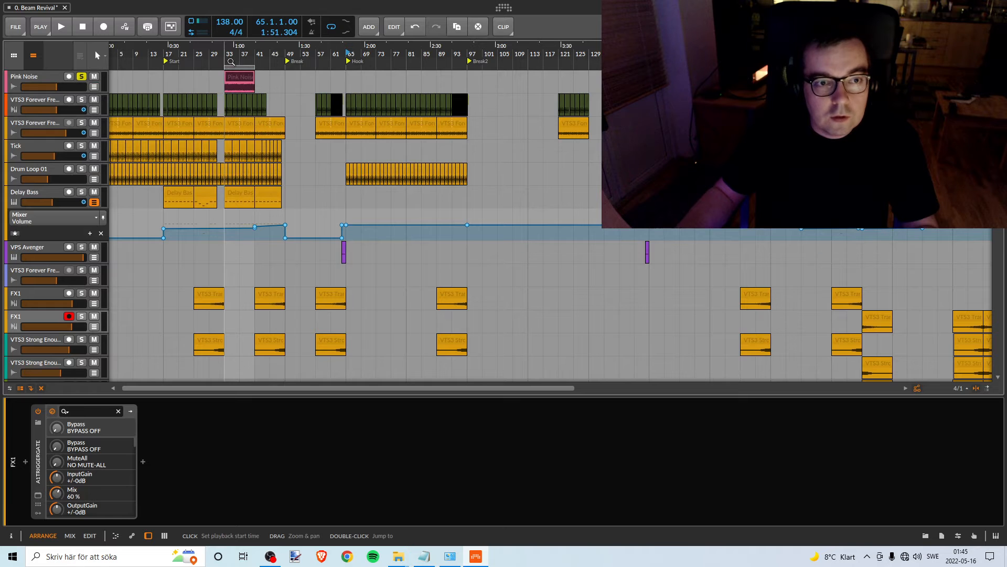
pyautogui.scroll(-10, 268, 135)
pyautogui.scroll(4, 269, 135)
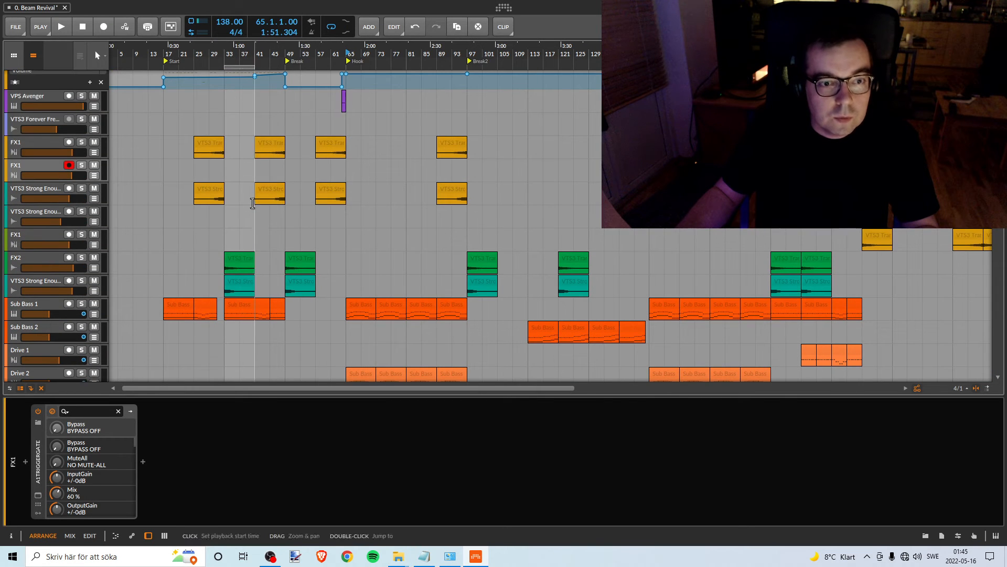
# - Solo the FX2 track and lower its volume slightly while playing it against the pink noise from bar 33
pyautogui.click(81, 258)
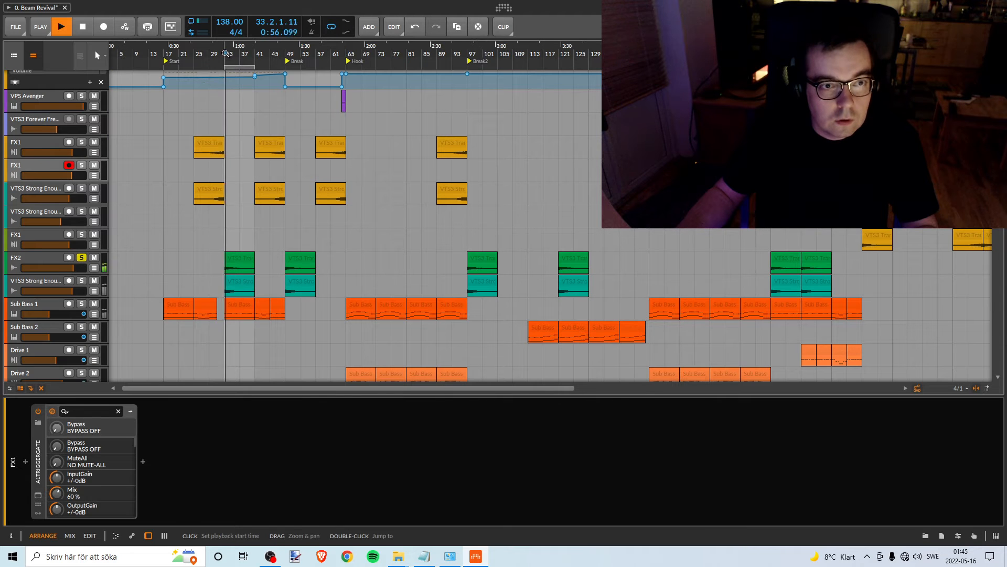
pyautogui.moveTo(74, 268); pyautogui.dragTo(72, 268)
pyautogui.press('space')
pyautogui.press('space')
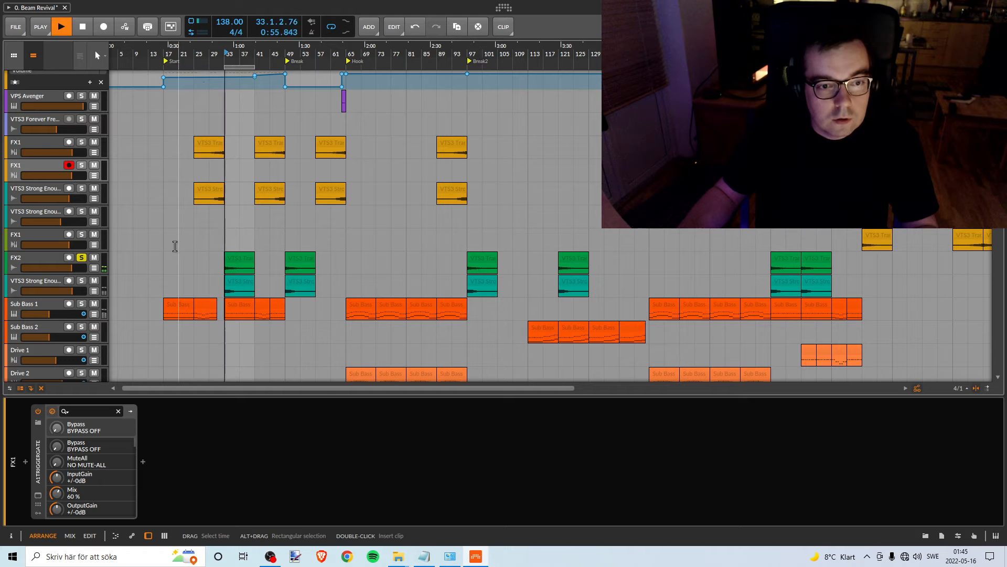
pyautogui.press('space')
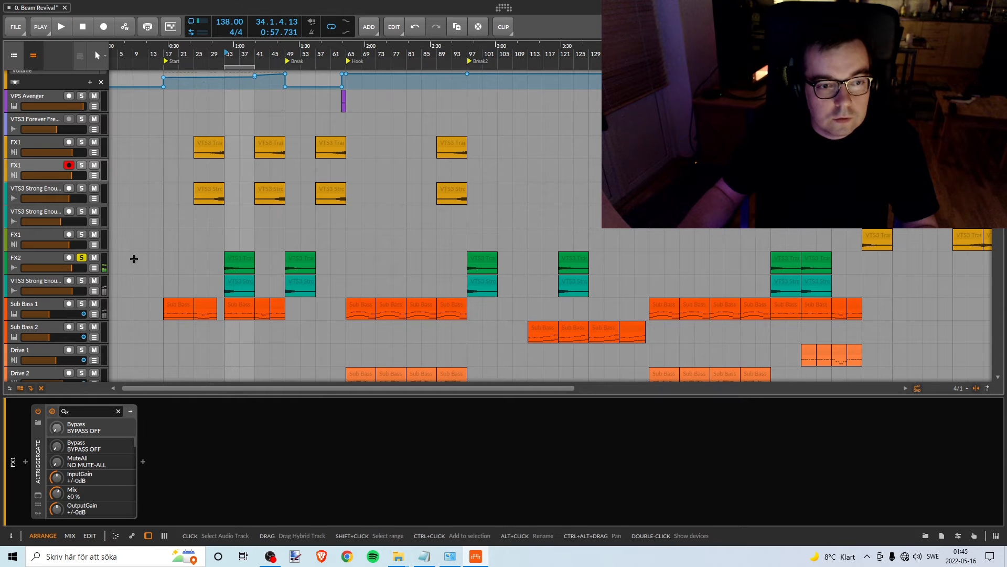
# - Solo the VTS3 Strong Enough track below FX2 instead of FX2, and lower its volume to -7.0 dB against the pink noise
pyautogui.click(46, 259)
pyautogui.click(51, 282)
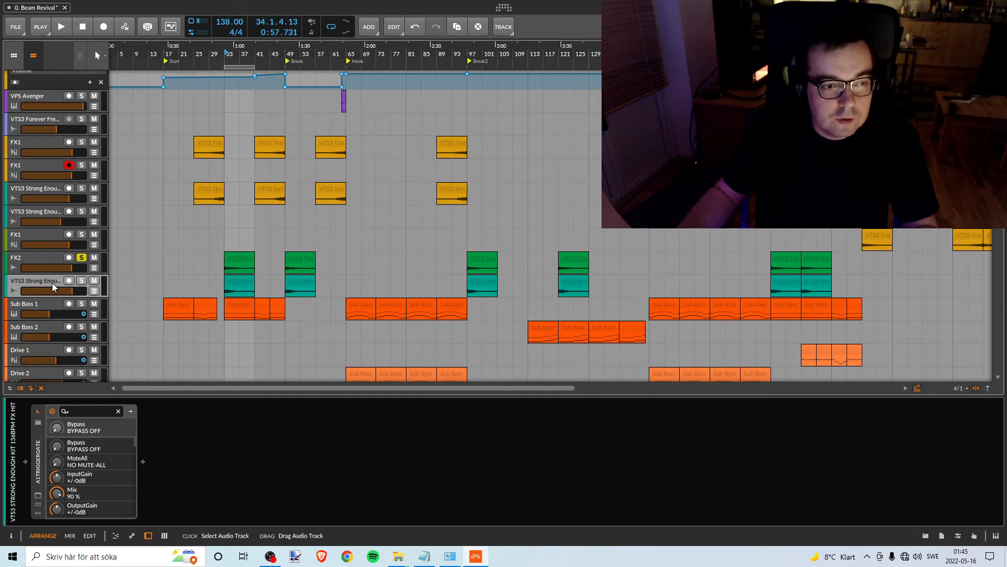
pyautogui.click(81, 281)
pyautogui.click(82, 257)
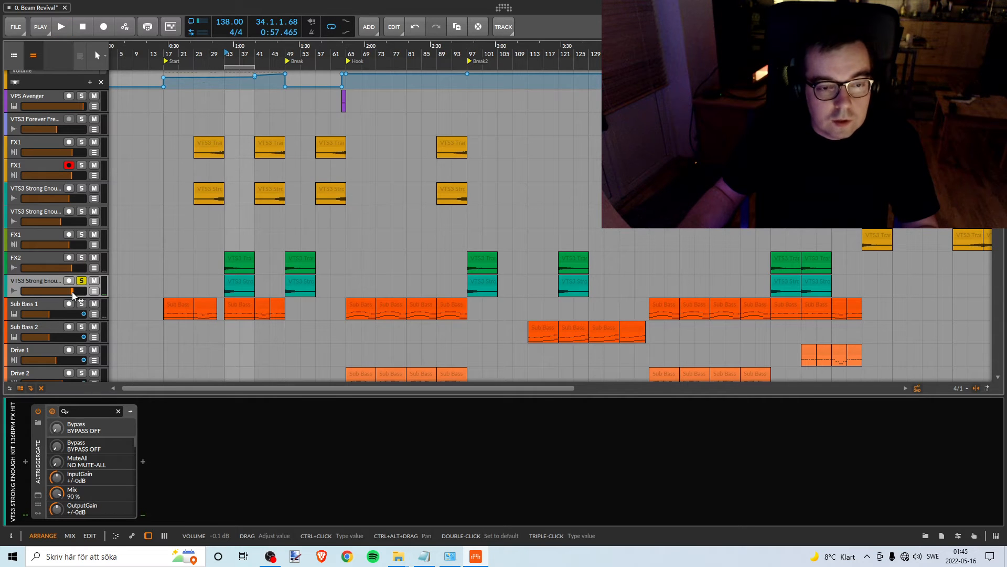
pyautogui.press('space')
pyautogui.moveTo(73, 293); pyautogui.dragTo(61, 291)
pyautogui.press('space')
pyautogui.press('space')
pyautogui.press('space')
pyautogui.press('space')
pyautogui.press('space')
pyautogui.press('space')
pyautogui.press('space')
pyautogui.press('space')
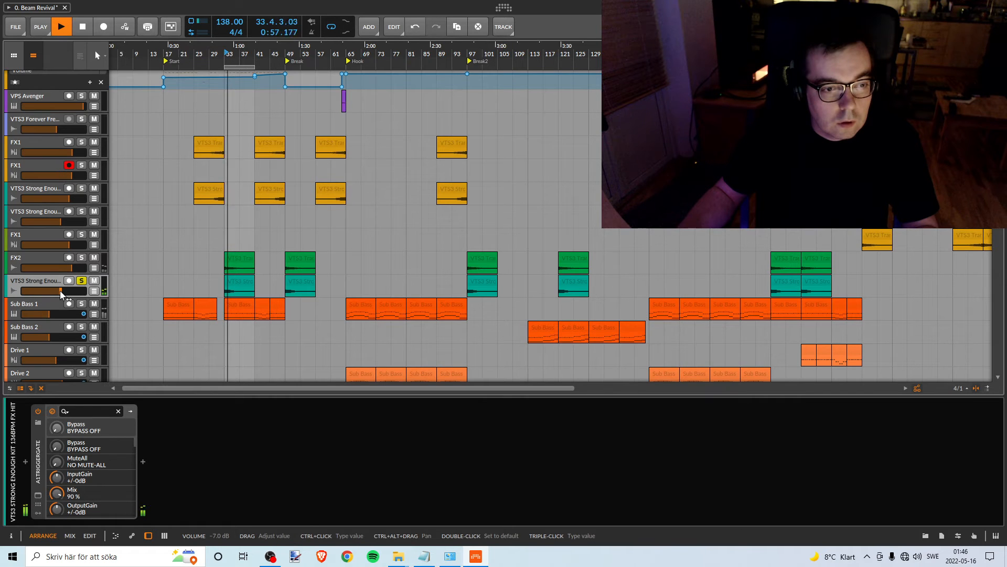
pyautogui.press('space')
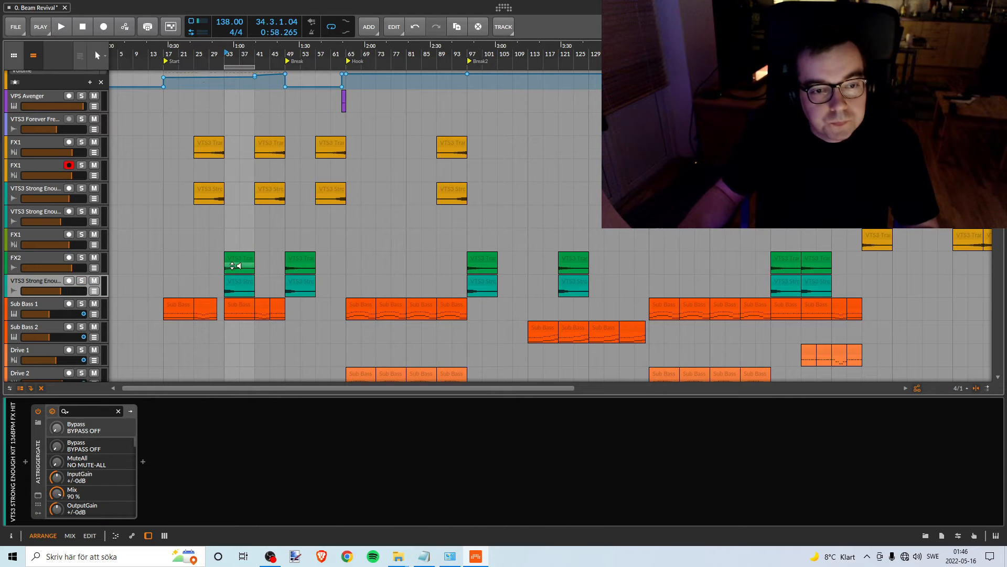
# - Select the bar 33 clips on FX2 and the track below it, and listen to the arrangement from Break2 at bar 97
pyautogui.click(236, 266)
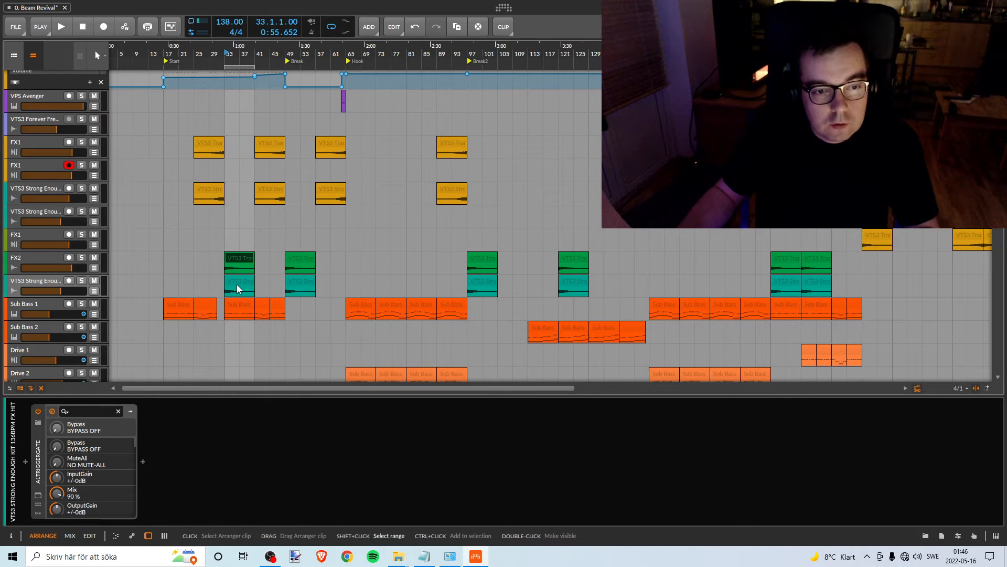
pyautogui.keyDown('ctrl'); pyautogui.click(238, 285); pyautogui.keyUp('ctrl')
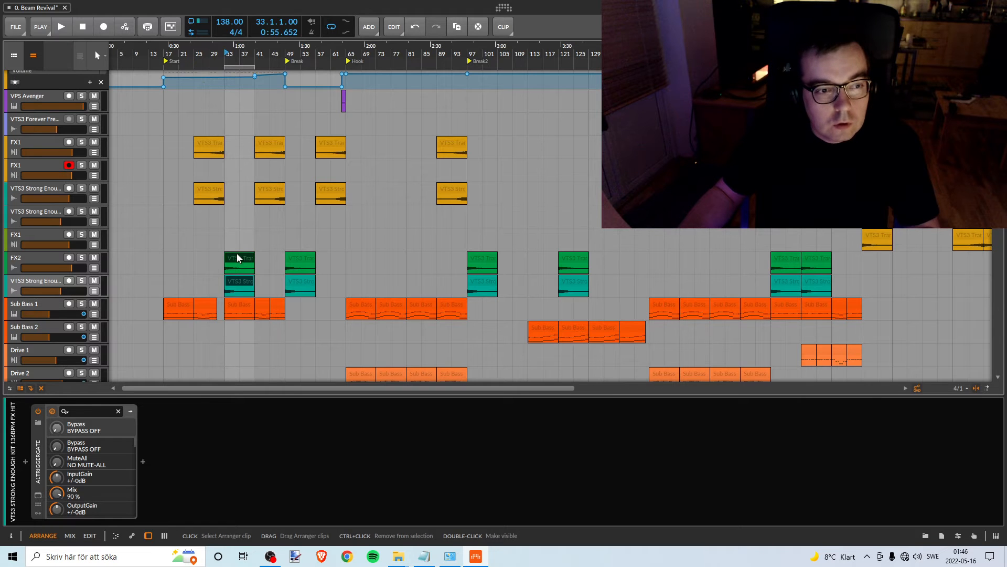
pyautogui.doubleClick(468, 55)
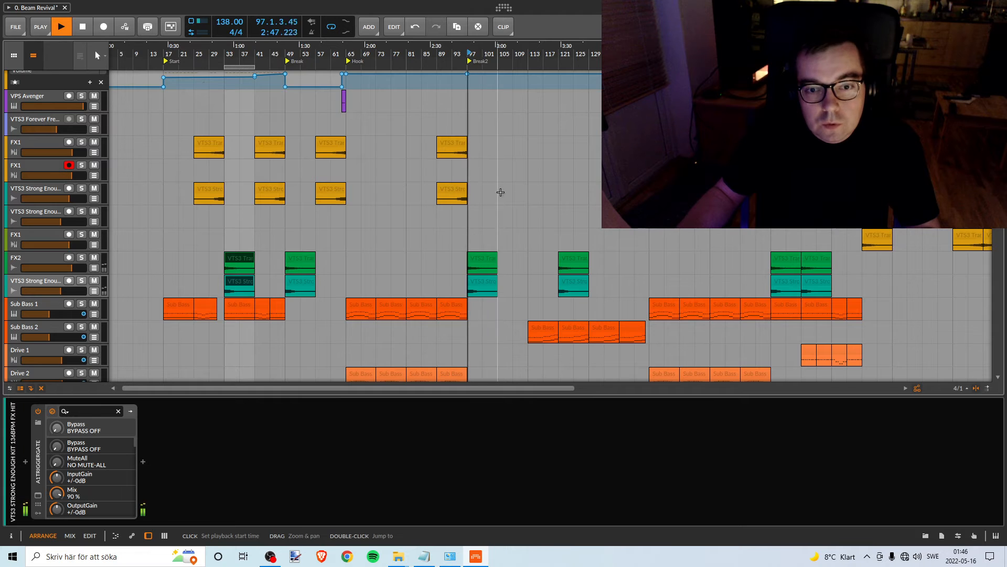
pyautogui.scroll(3, 257, 239)
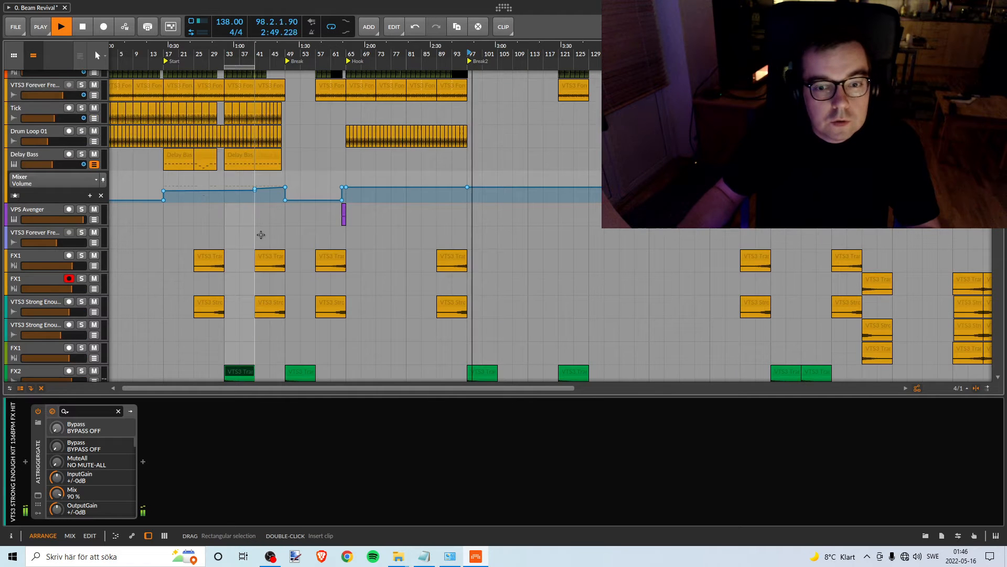
pyautogui.scroll(-3, 263, 235)
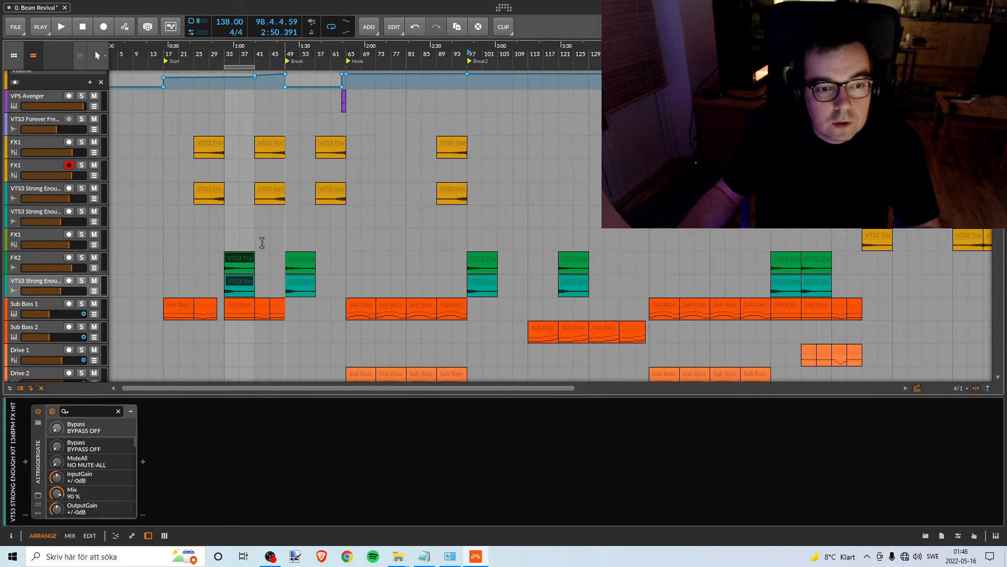
# - Recolour the FX2 track and the VTS3 Strong Enough track below it to amber orange
pyautogui.click(39, 257)
pyautogui.rightClick(36, 253)
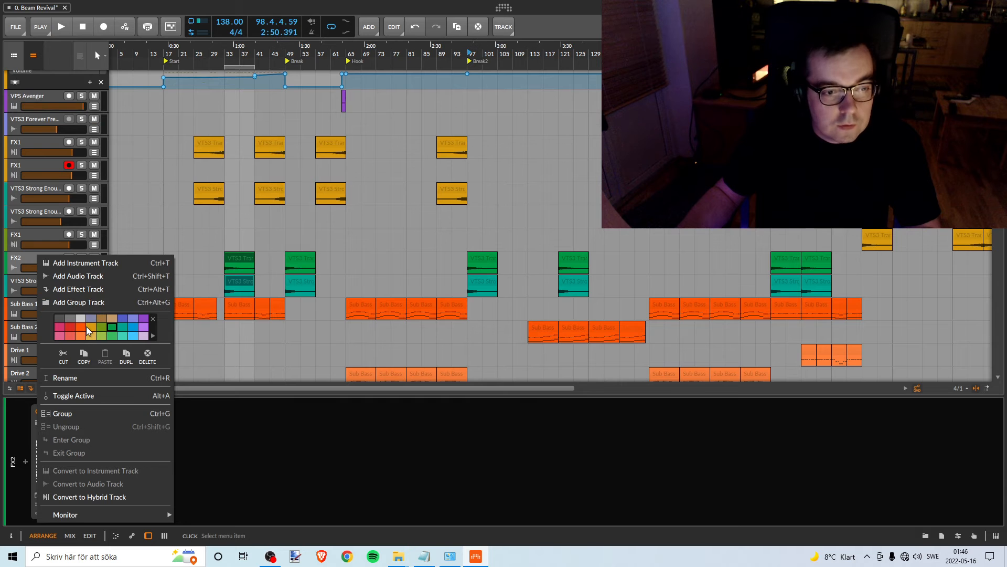
pyautogui.click(91, 327)
pyautogui.press('Escape')
pyautogui.rightClick(43, 282)
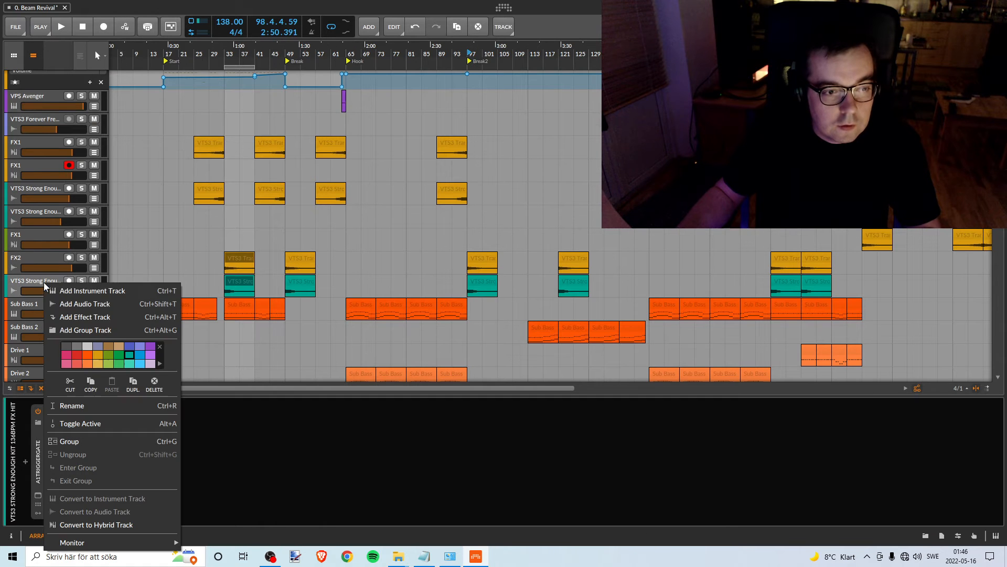
pyautogui.click(175, 284)
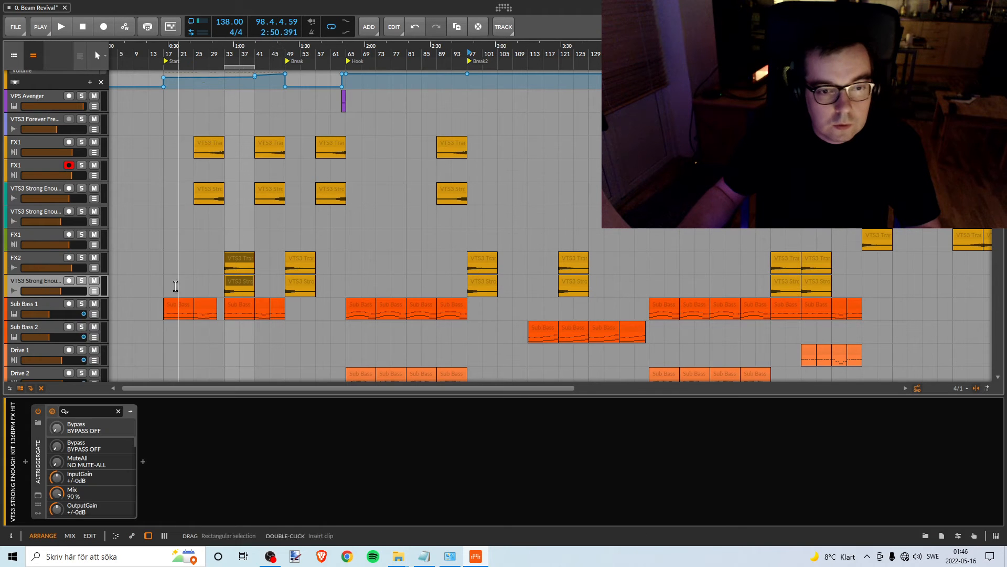
# - Look through all tracks of the arrangement for sounds not yet marked amber orange
pyautogui.scroll(-10, 175, 278)
pyautogui.scroll(15, 175, 273)
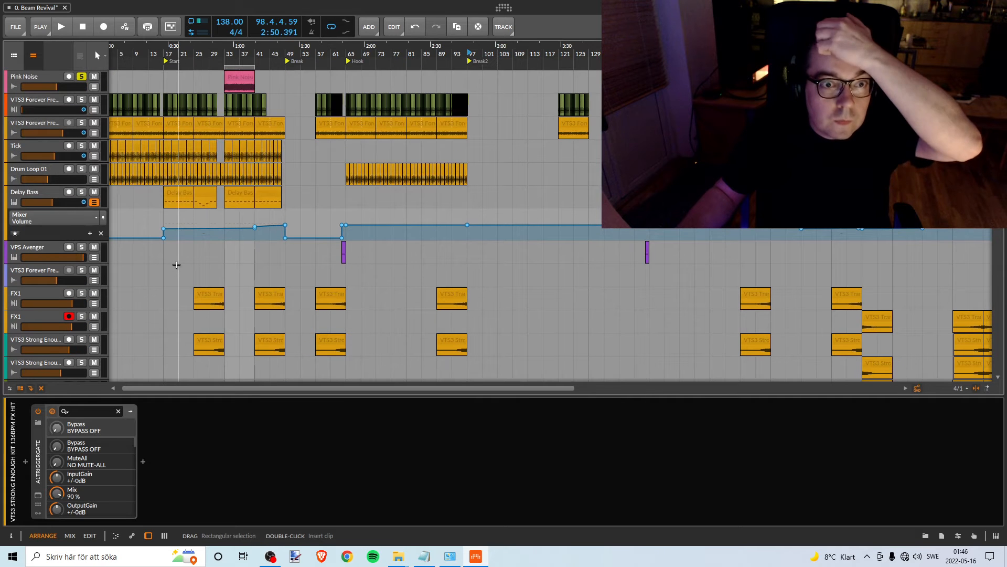
pyautogui.click(192, 262)
pyautogui.scroll(-5, 192, 262)
pyautogui.scroll(-6, 192, 263)
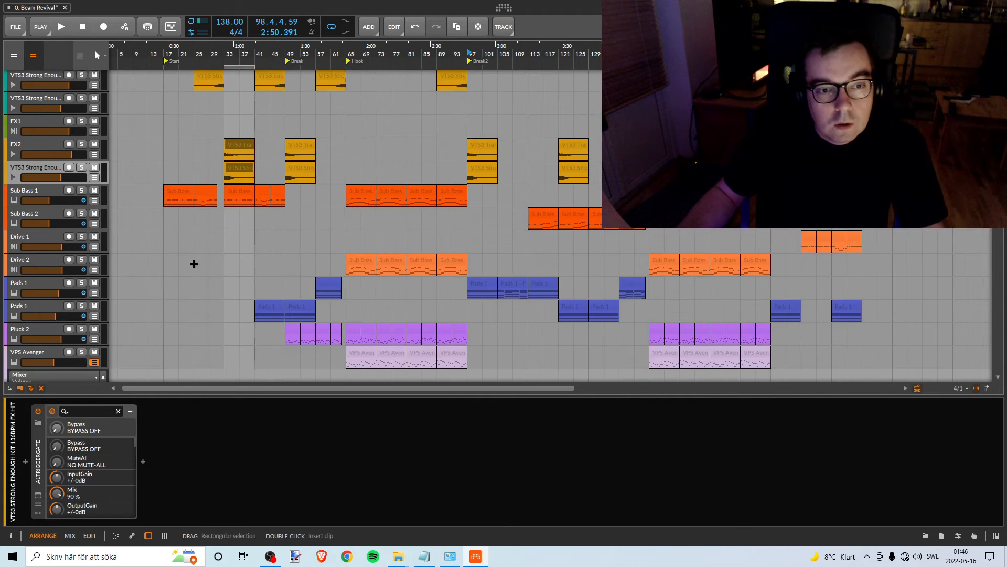
pyautogui.scroll(-11, 194, 263)
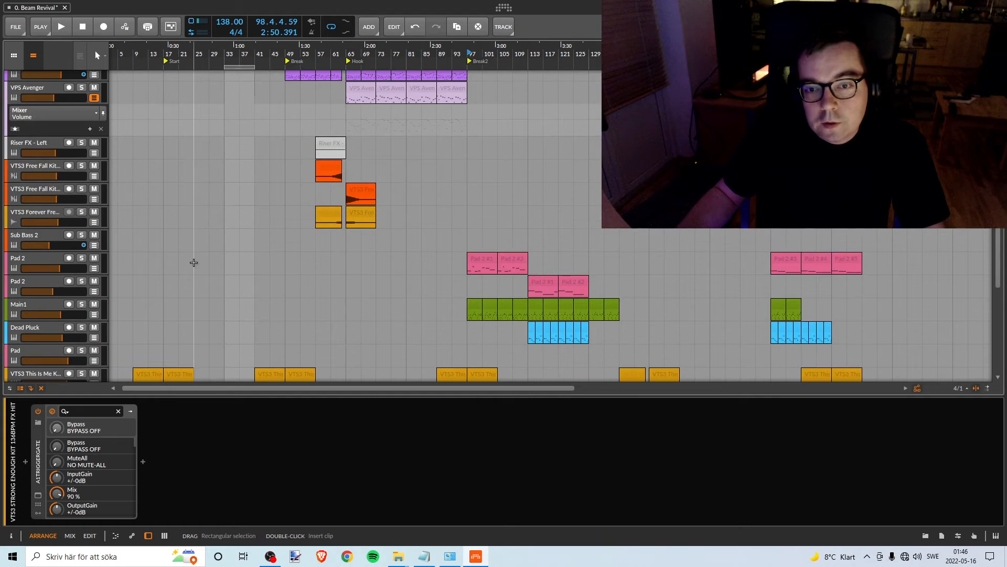
pyautogui.scroll(-5, 336, 247)
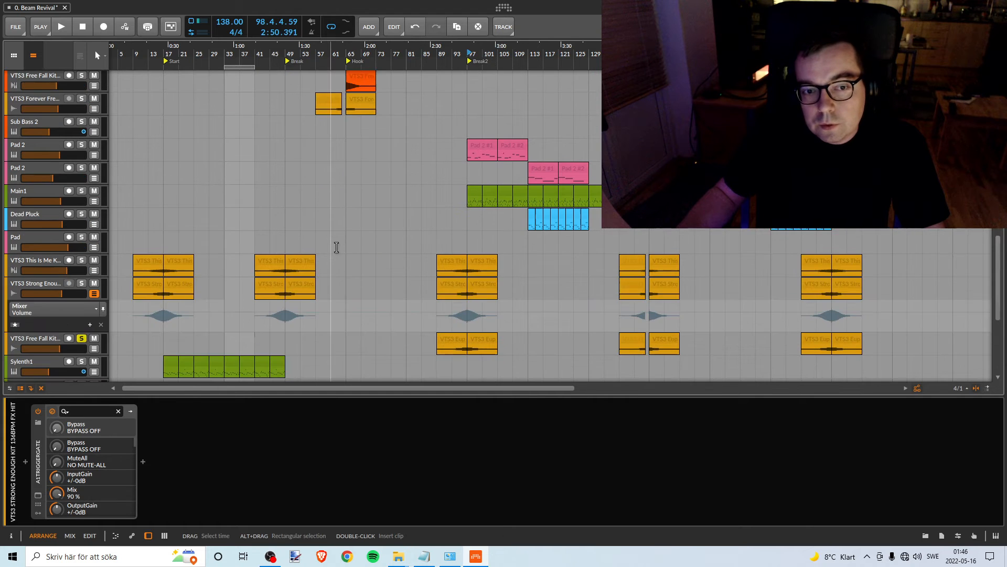
pyautogui.scroll(-6, 334, 246)
pyautogui.scroll(-1, 334, 244)
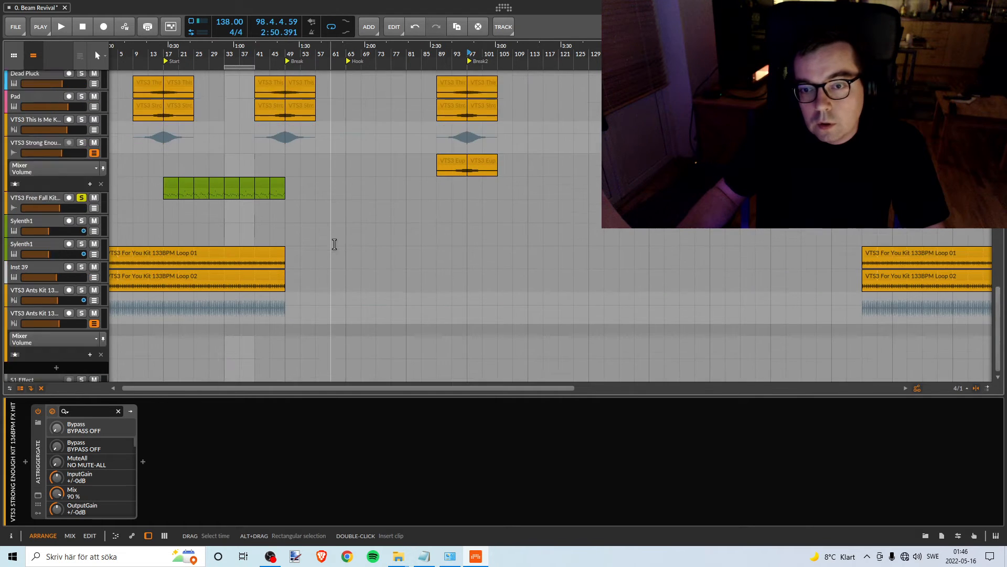
# - Audition the VTS3 Forever Free track above the second Sub Bass 2 in solo from bar 57, and turn its solo off
pyautogui.scroll(12, 335, 243)
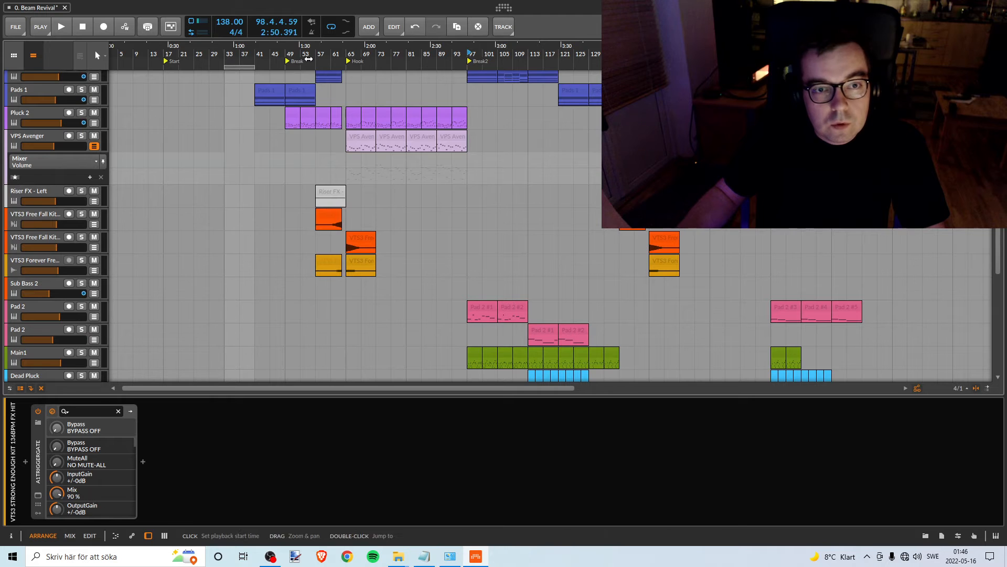
pyautogui.scroll(3, 323, 65)
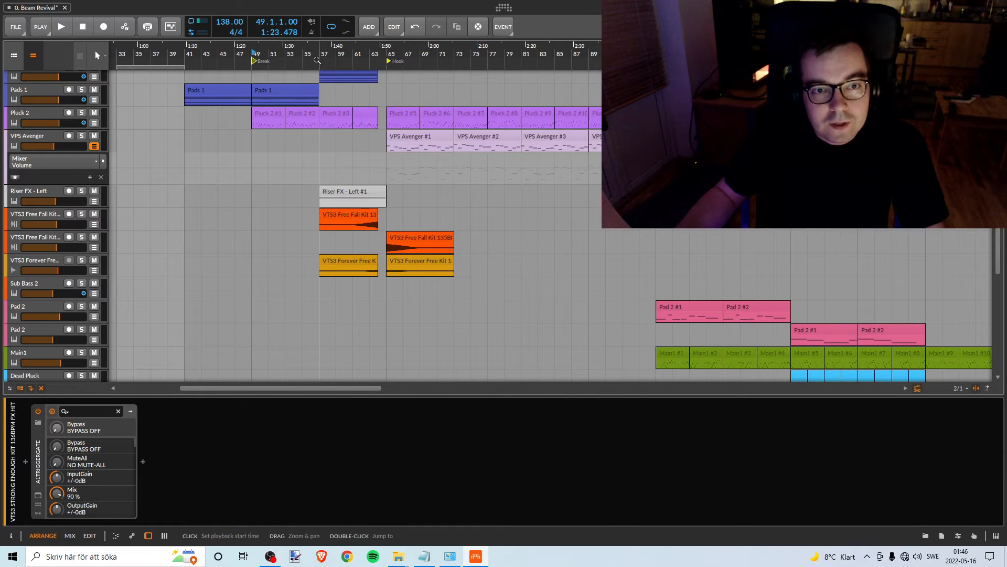
pyautogui.click(81, 262)
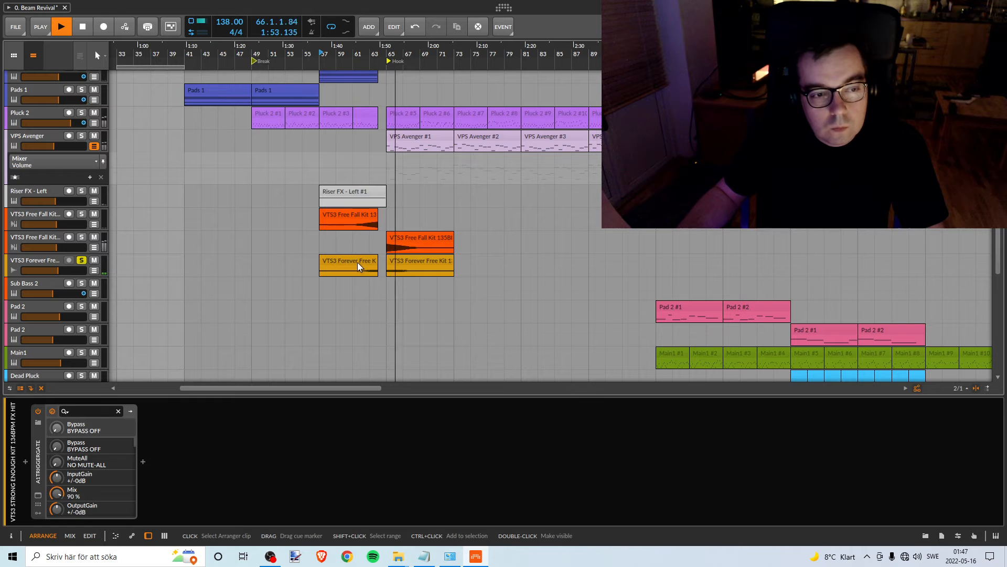
pyautogui.press('space')
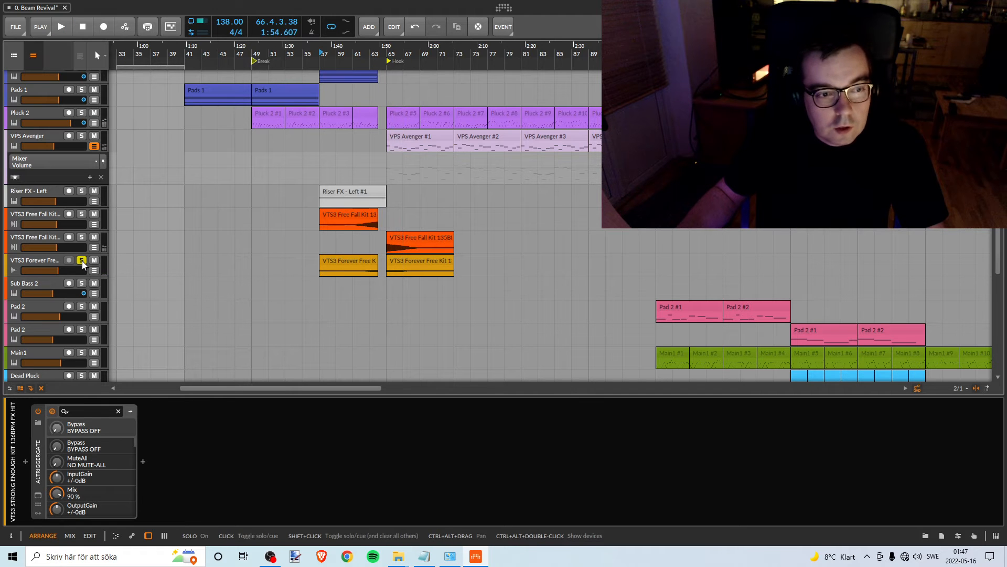
pyautogui.click(82, 260)
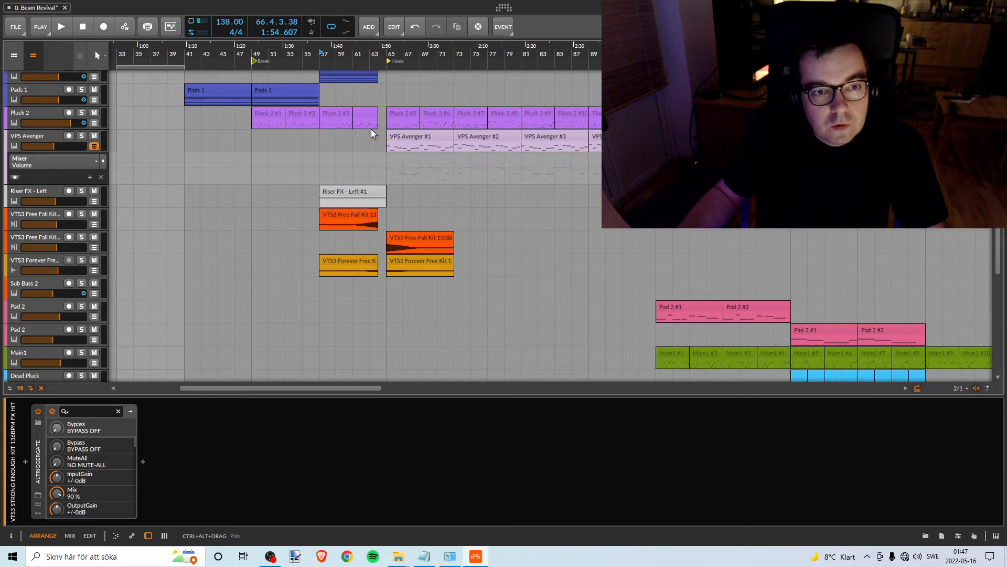
# - Move the loop region and the Pink Noise clip to bar 57, just before the Hook
pyautogui.scroll(3, 308, 229)
pyautogui.scroll(5, 308, 229)
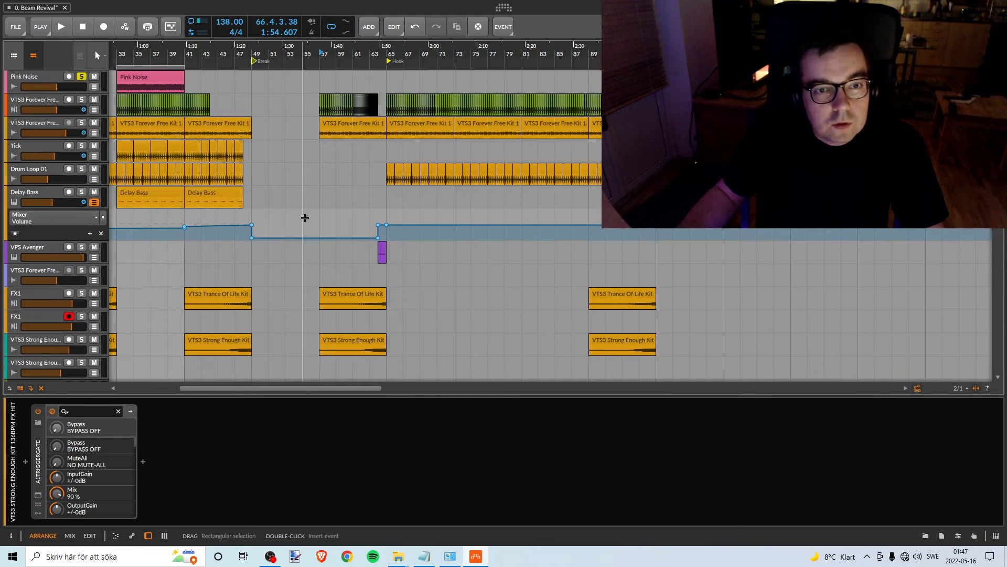
pyautogui.moveTo(163, 67); pyautogui.dragTo(366, 62)
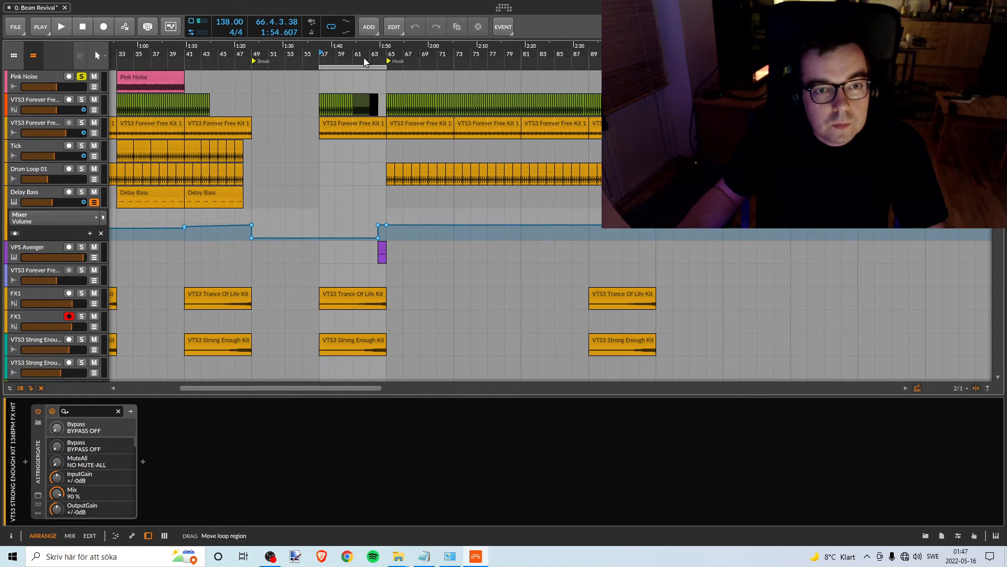
pyautogui.moveTo(161, 75); pyautogui.dragTo(364, 77)
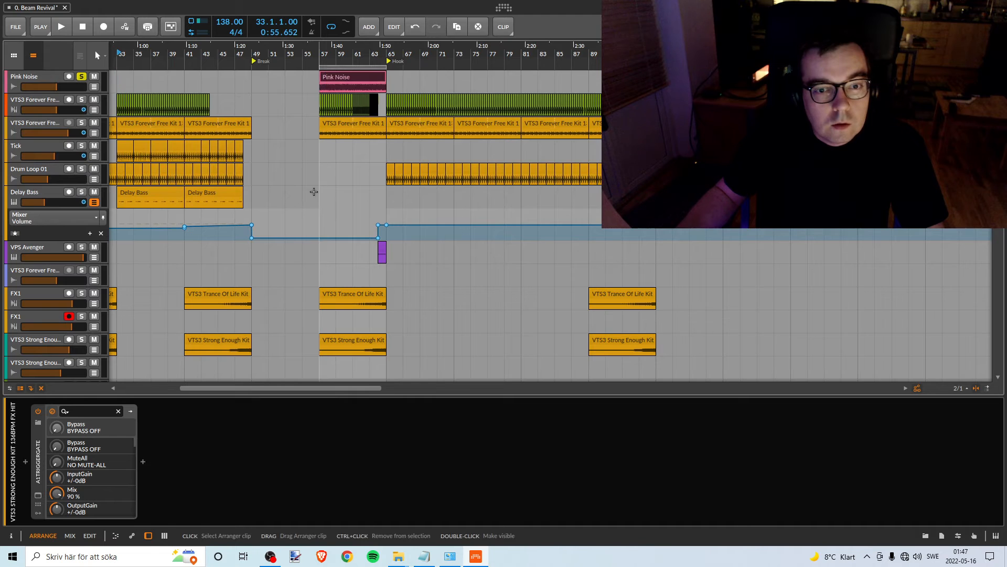
# - Review which tracks play within the loop at bars 57–65 and still need levelling
pyautogui.scroll(-5, 315, 229)
pyautogui.scroll(-11, 313, 229)
pyautogui.scroll(5, 310, 231)
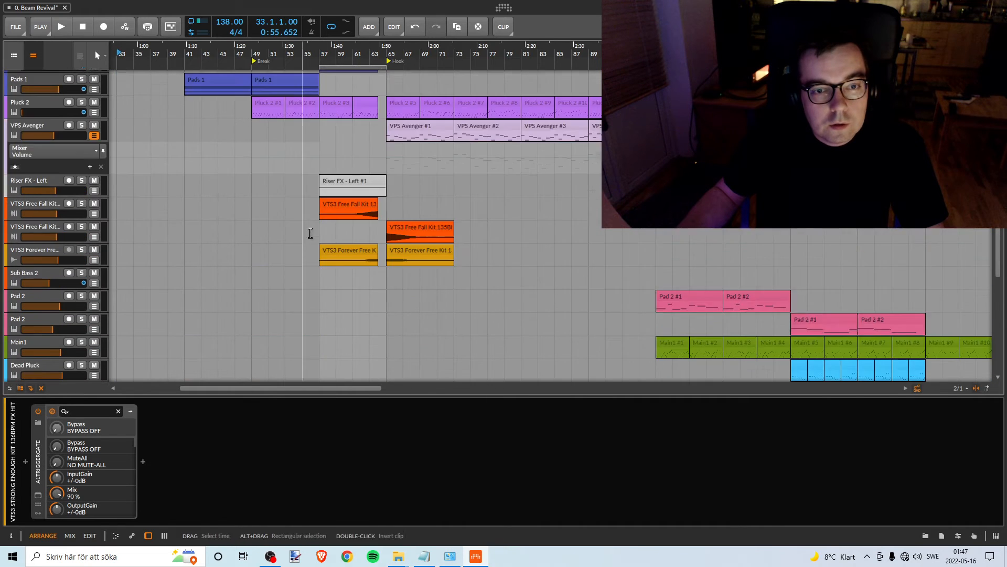
pyautogui.scroll(-8, 307, 232)
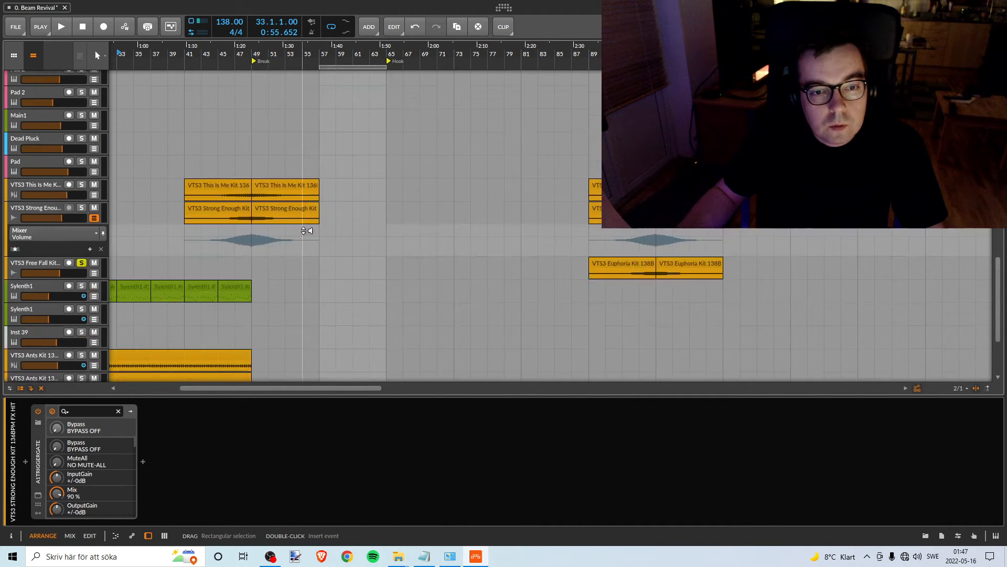
pyautogui.scroll(5, 306, 232)
pyautogui.scroll(6, 306, 232)
pyautogui.scroll(-14, 309, 229)
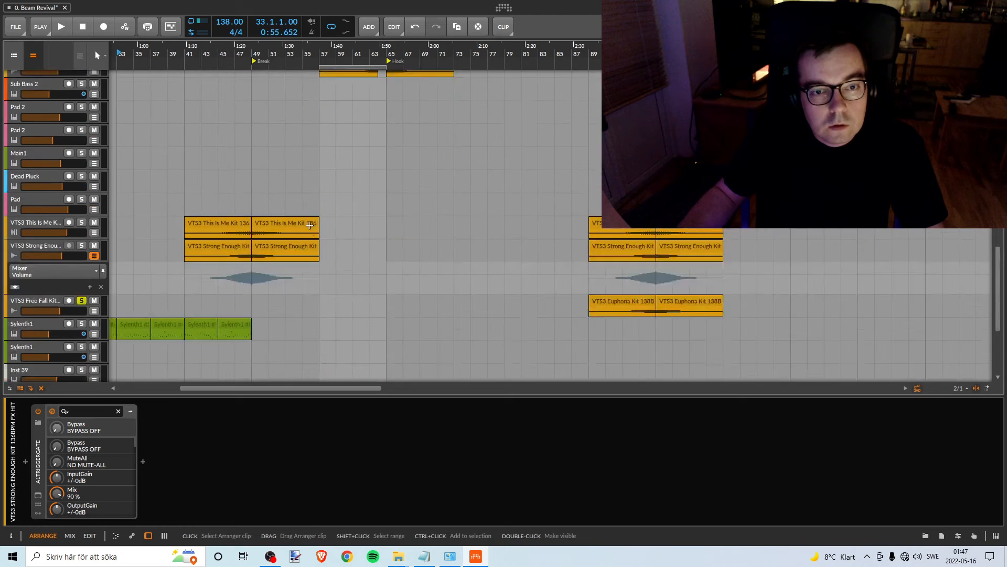
pyautogui.scroll(8, 313, 226)
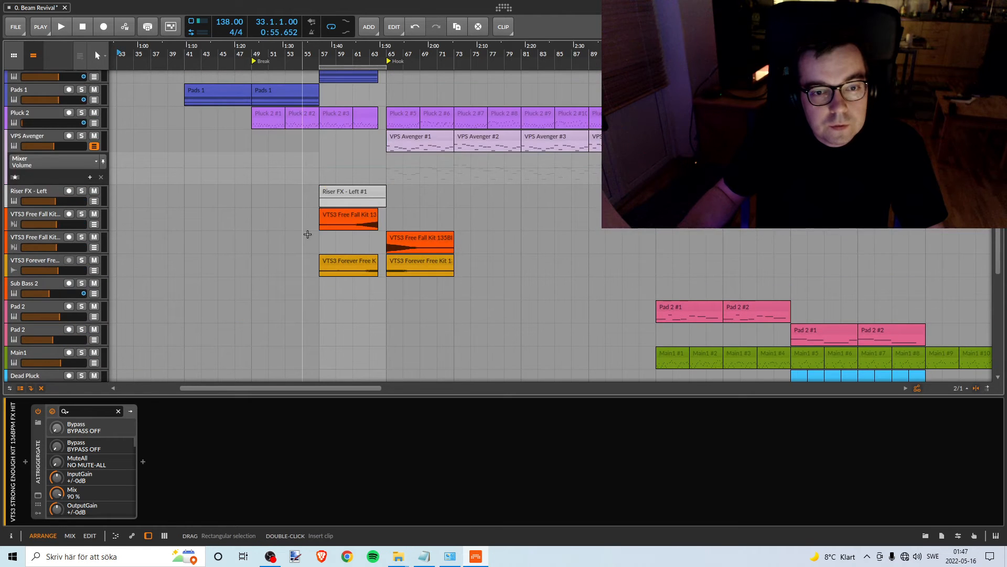
pyautogui.scroll(5, 307, 234)
pyautogui.scroll(-3, 308, 234)
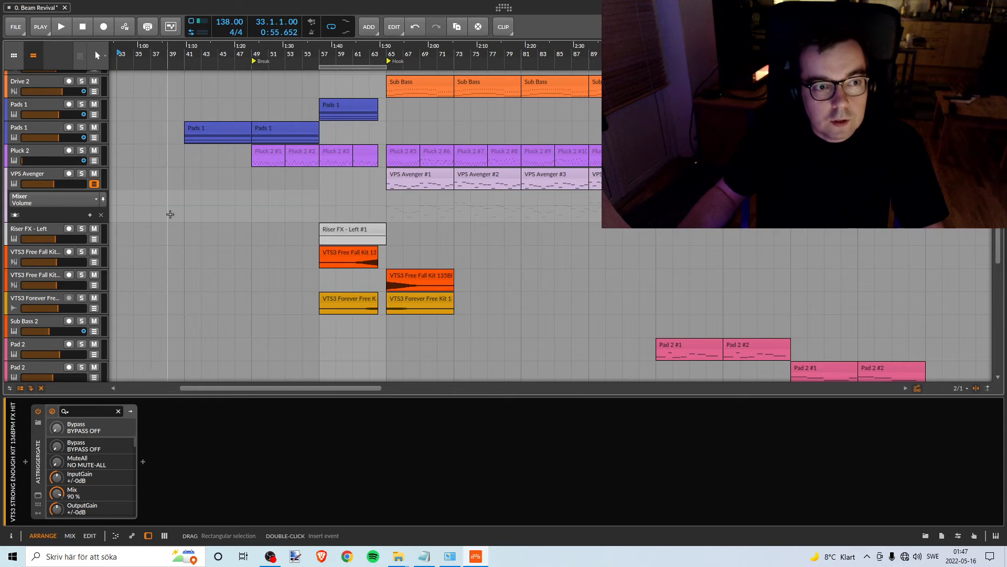
# - Turn off solo on the Pink Noise track and mute it
pyautogui.scroll(10, 233, 237)
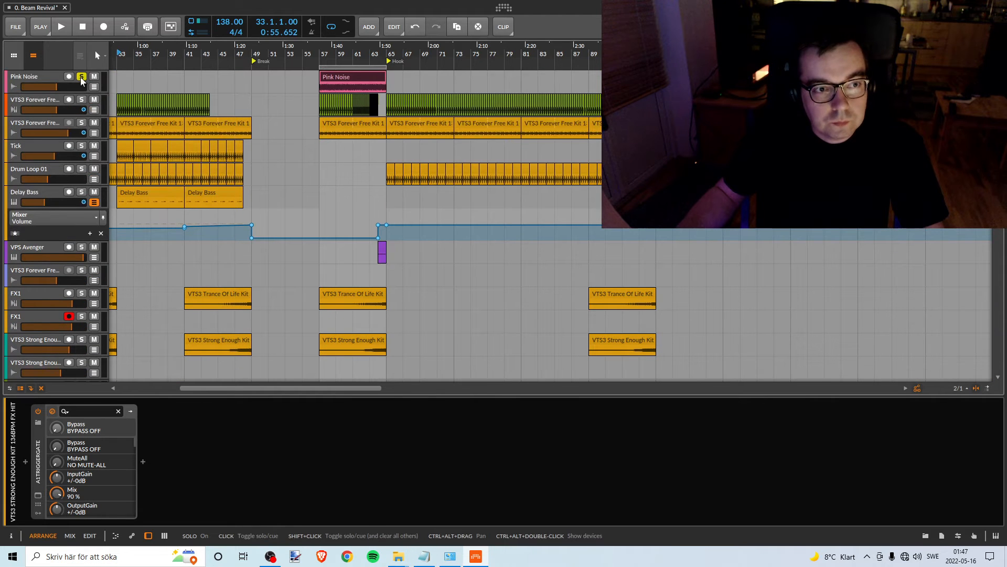
pyautogui.click(82, 76)
pyautogui.click(94, 77)
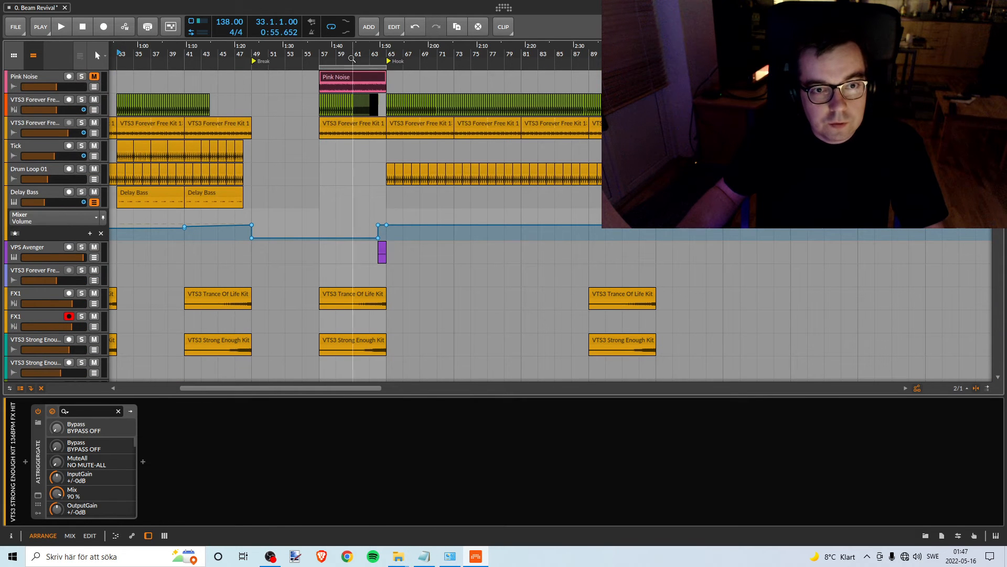
# - Turn off solo on the VTS3 Free Fall Kit track above Sylenth1 and play the full mix from bar 57
pyautogui.click(319, 53)
pyautogui.press('space')
pyautogui.press('space')
pyautogui.scroll(-3, 317, 168)
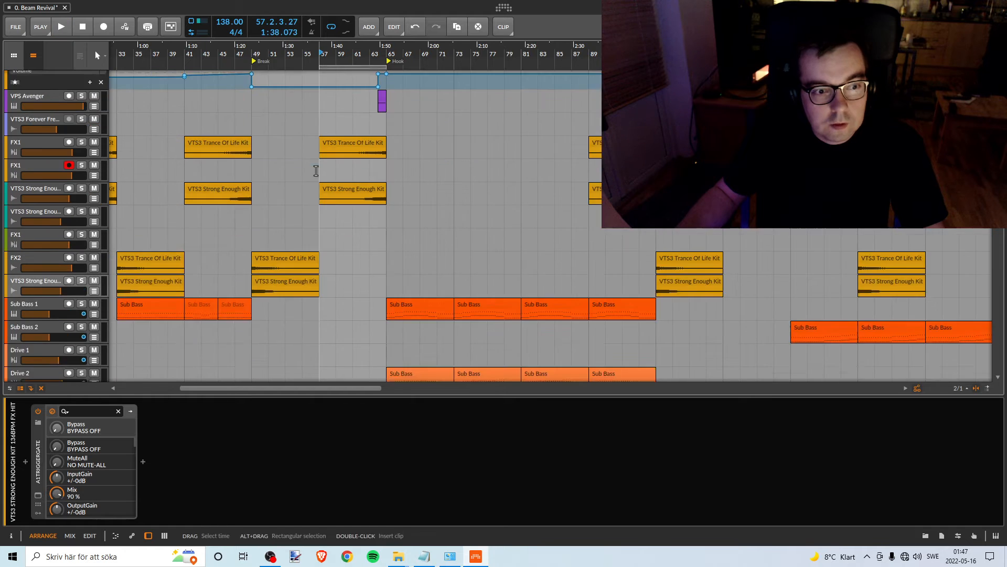
pyautogui.scroll(3, 317, 166)
pyautogui.scroll(-10, 316, 173)
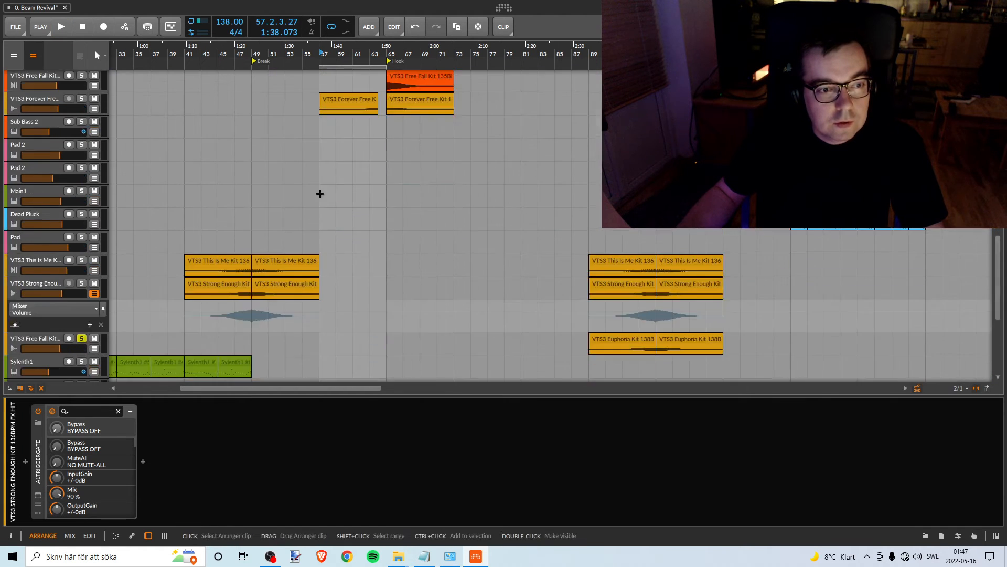
pyautogui.click(81, 187)
pyautogui.press('space')
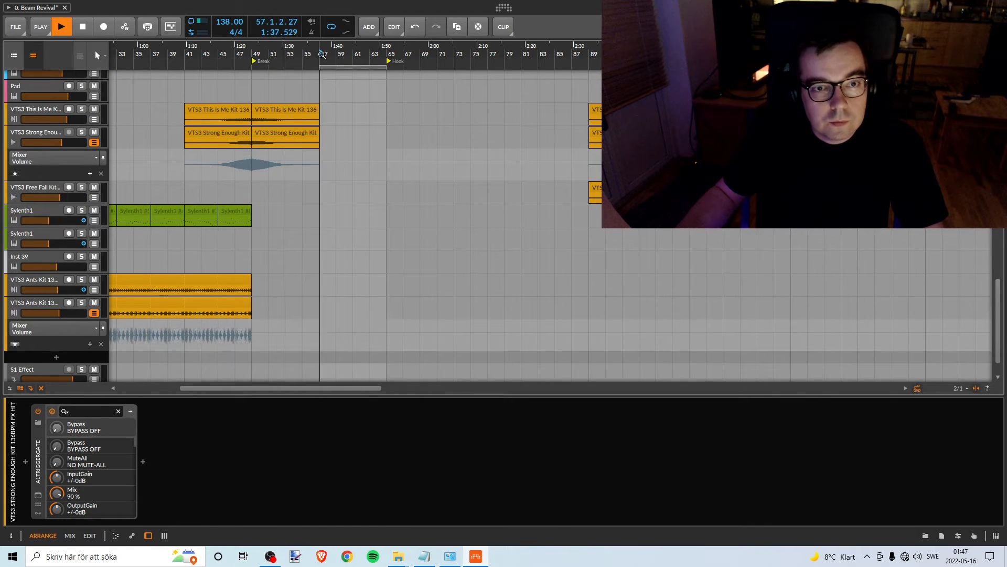
# - Compare the loop at bars 57–65 with the VTS3 Forever Free track above the second Sub Bass 2 muted, unmuted and soloed
pyautogui.scroll(5, 349, 194)
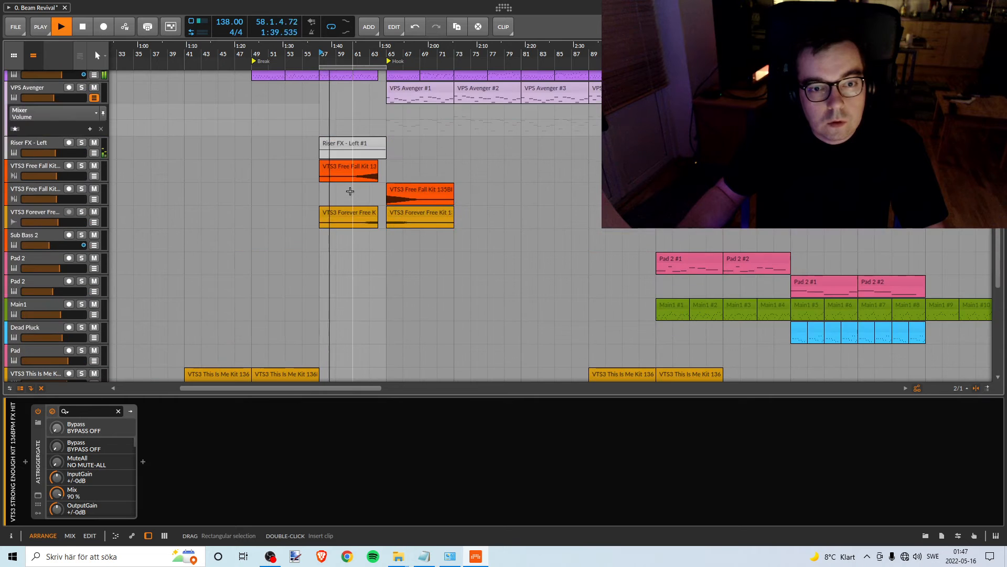
pyautogui.scroll(1, 349, 191)
pyautogui.scroll(-5, 349, 193)
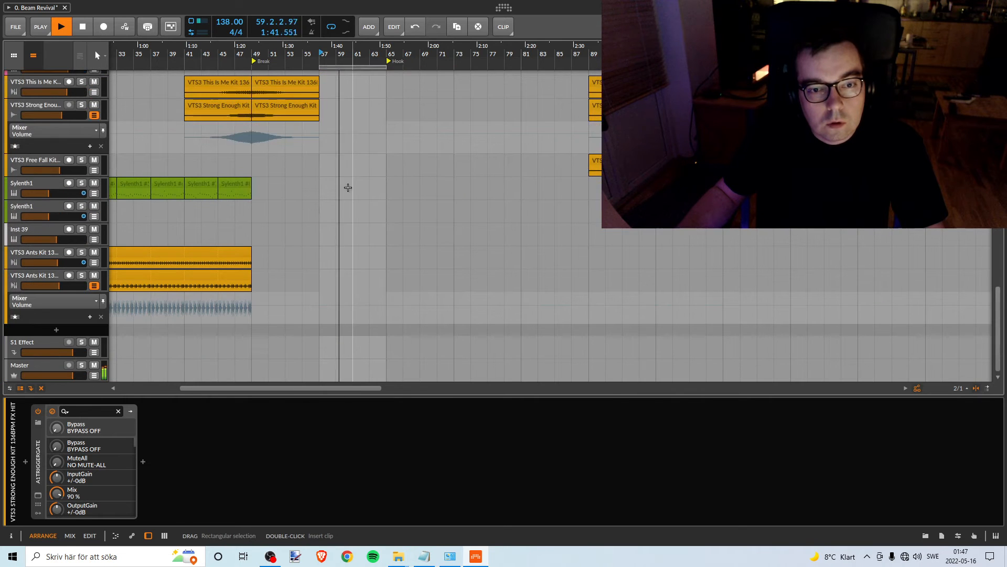
pyautogui.scroll(4, 349, 194)
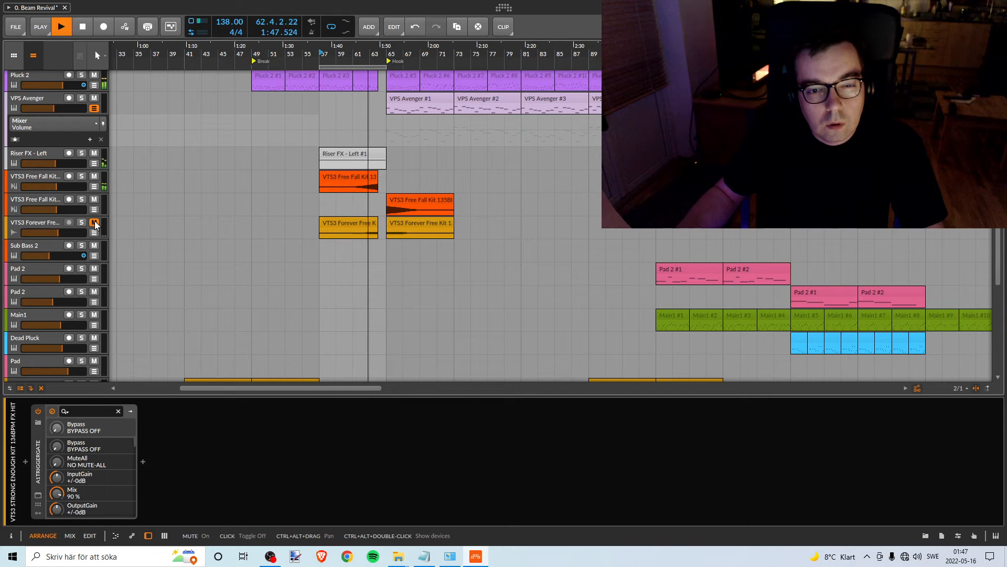
pyautogui.click(94, 223)
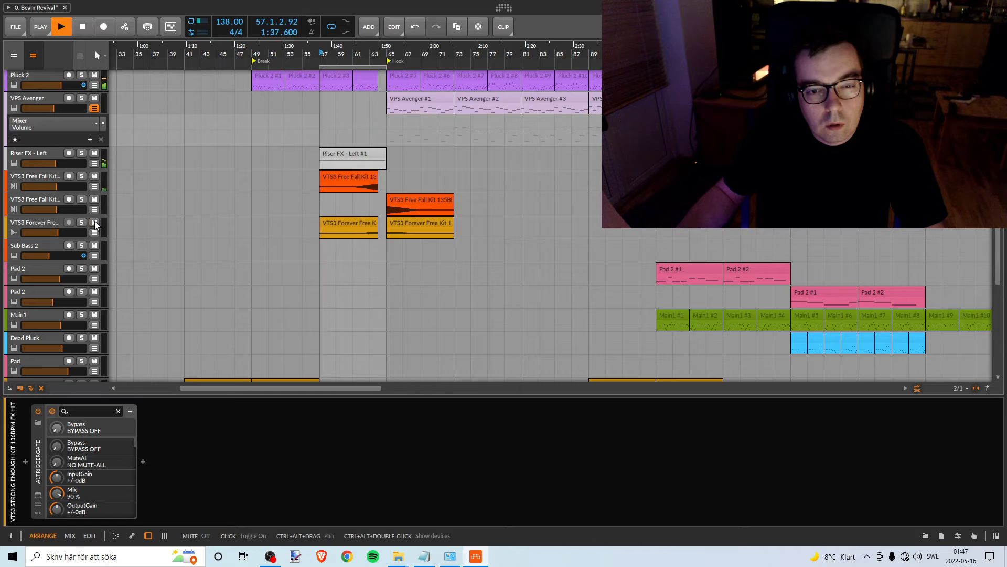
pyautogui.click(81, 222)
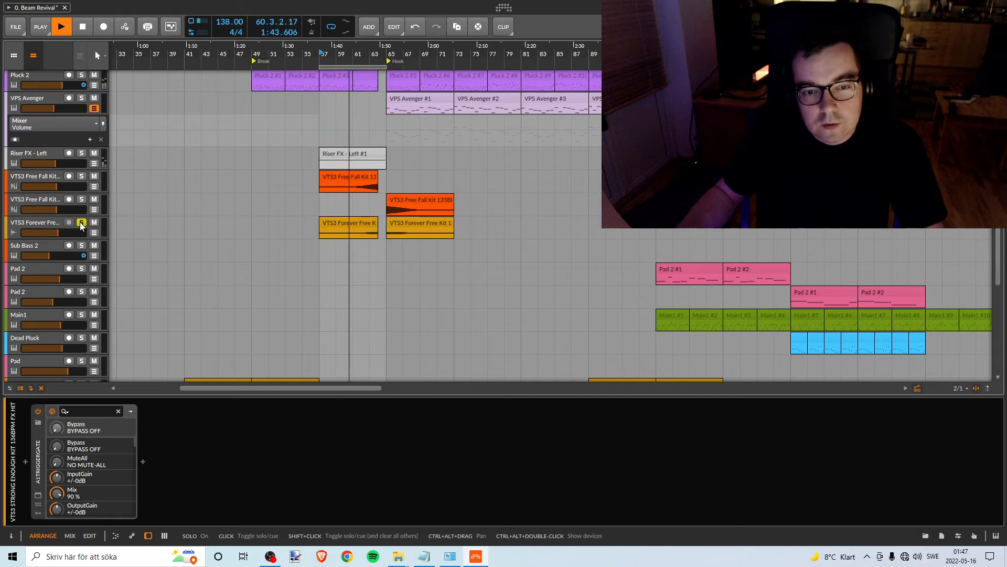
pyautogui.click(82, 222)
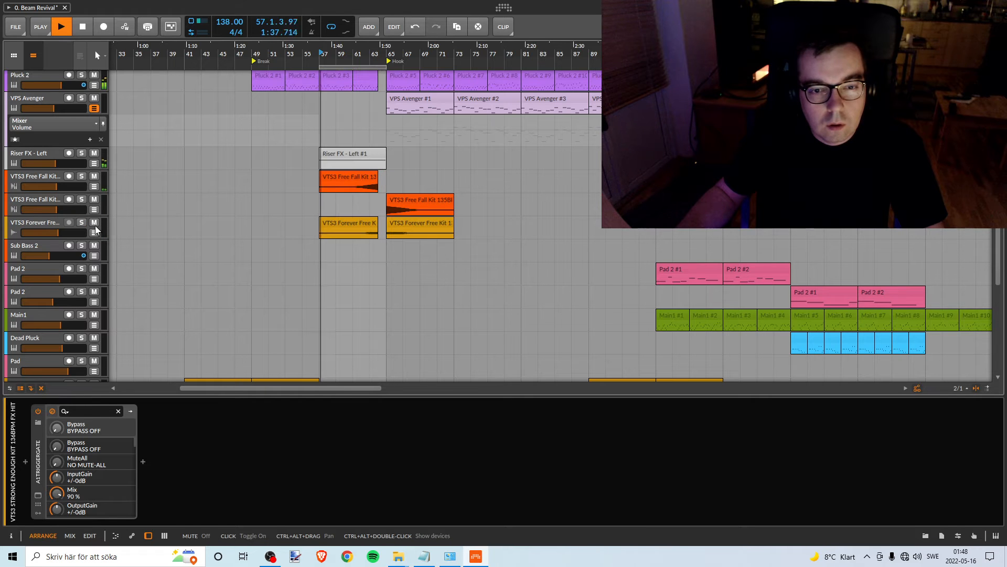
# - Audition the Riser FX - Left track in solo within the loop, turn its solo off and stop playback
pyautogui.scroll(3, 311, 265)
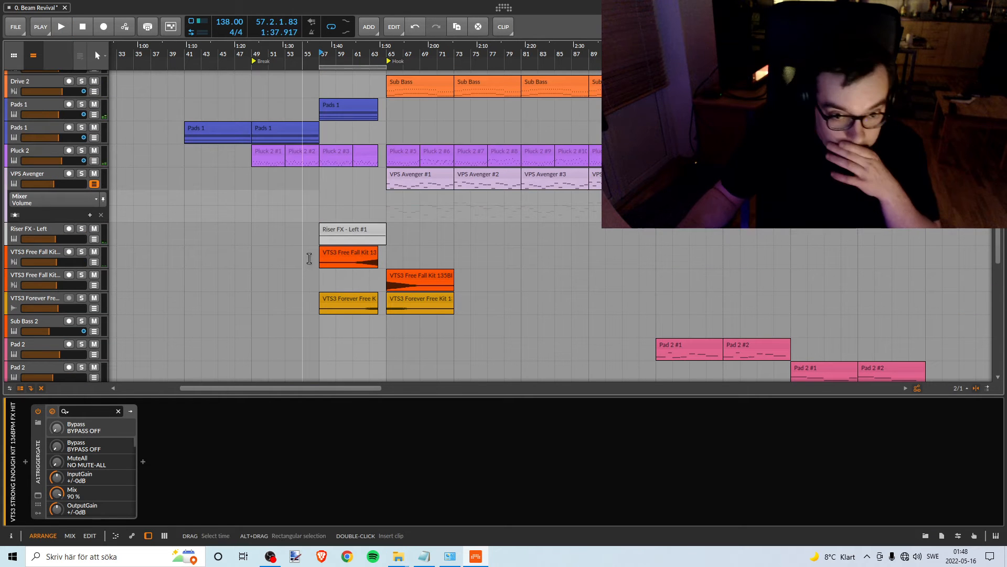
pyautogui.scroll(2, 369, 298)
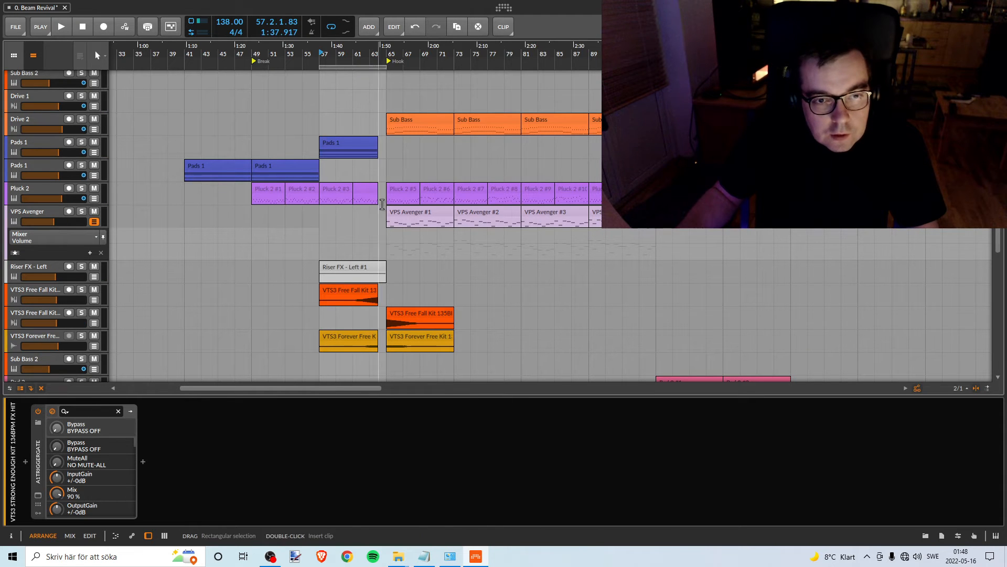
pyautogui.click(81, 267)
pyautogui.click(81, 267)
pyautogui.press('space')
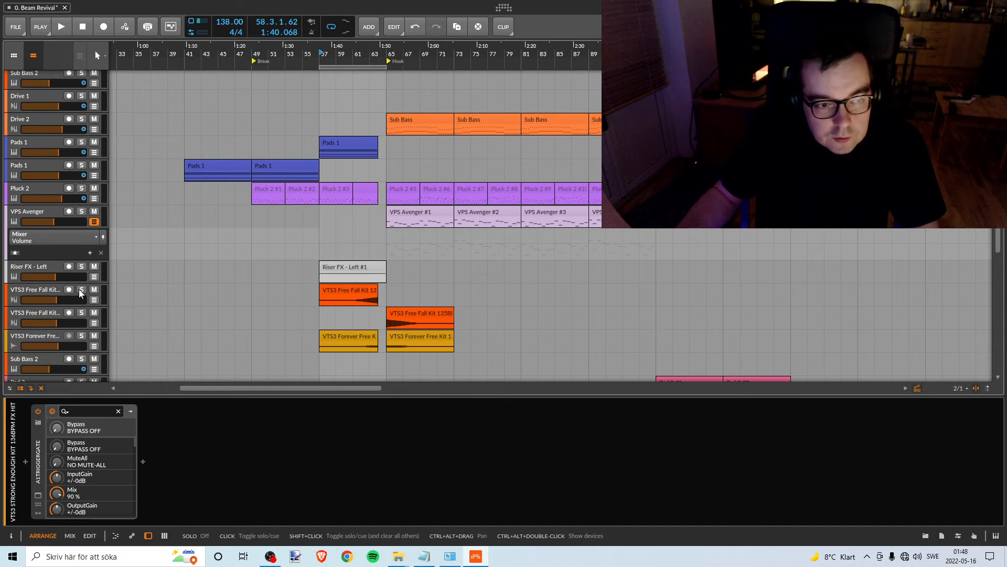
# - Unmute the Pink Noise track and solo it together with the Riser FX - Left track
pyautogui.click(375, 265)
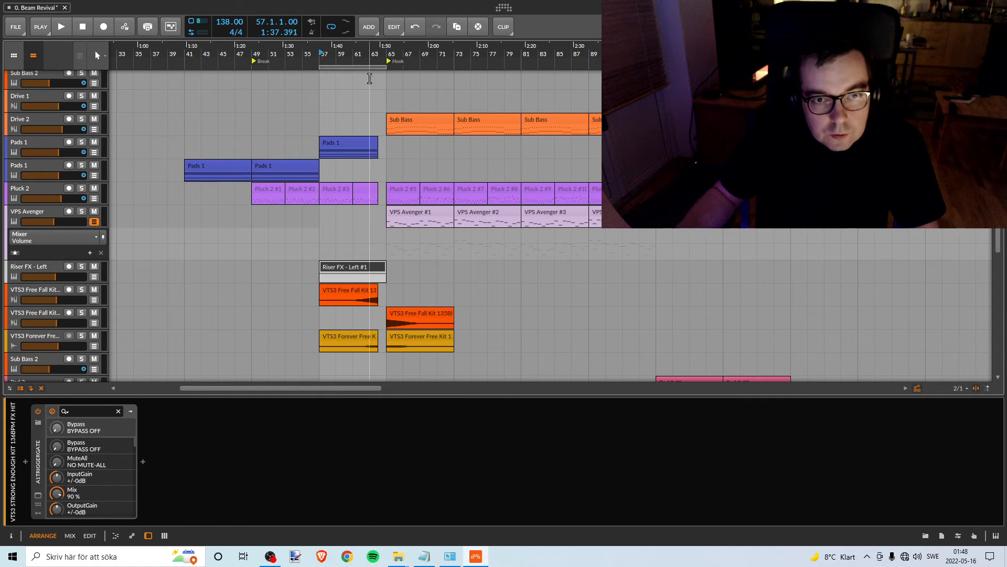
pyautogui.moveTo(366, 53); pyautogui.dragTo(375, 99)
pyautogui.scroll(5, 371, 197)
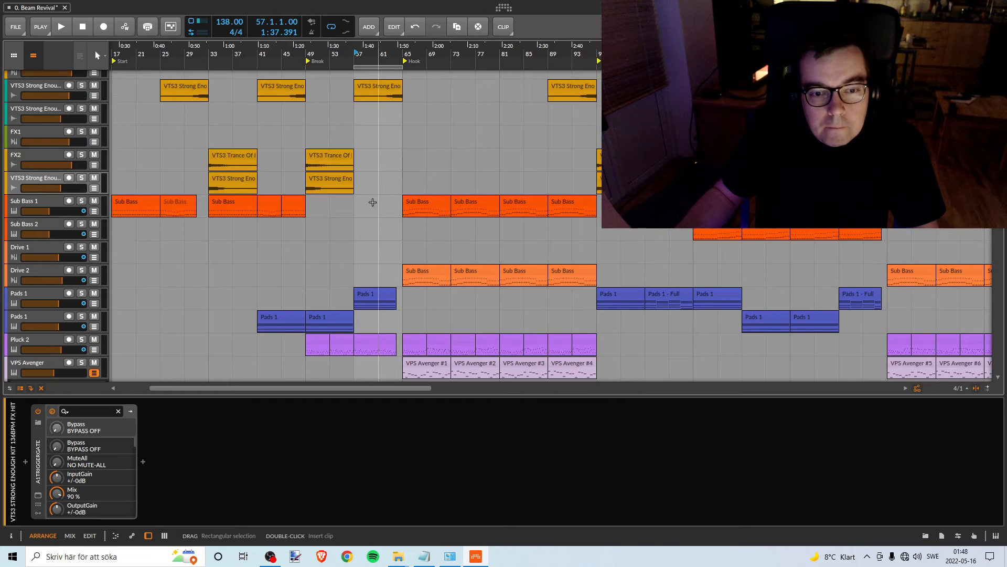
pyautogui.scroll(-3, 372, 202)
pyautogui.scroll(12, 220, 243)
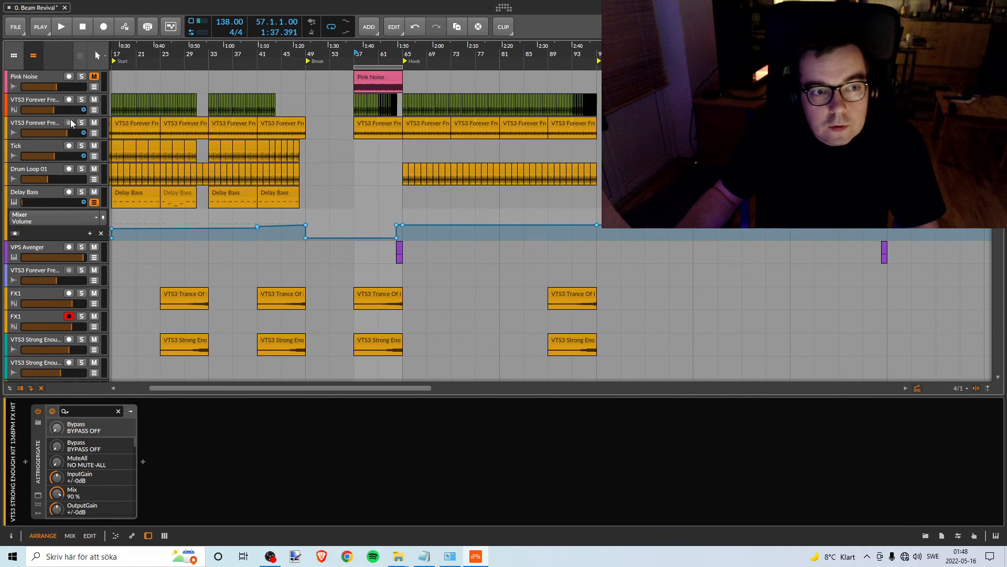
pyautogui.click(94, 77)
pyautogui.click(81, 76)
pyautogui.scroll(-12, 362, 173)
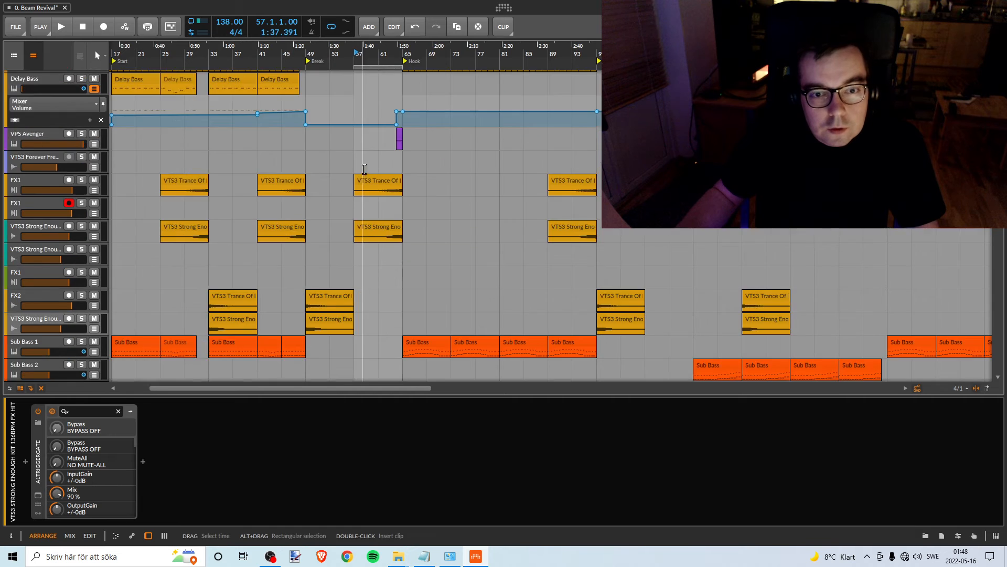
pyautogui.click(81, 255)
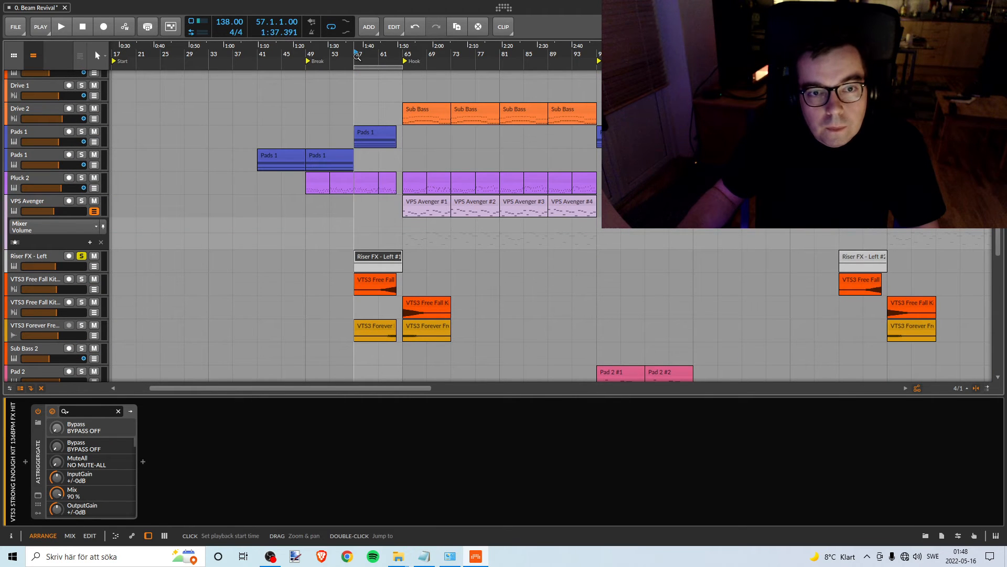
# - Lower the Riser FX - Left volume to about -13.6 dB against the pink noise and play the loop to check it
pyautogui.moveTo(357, 56); pyautogui.dragTo(359, 79)
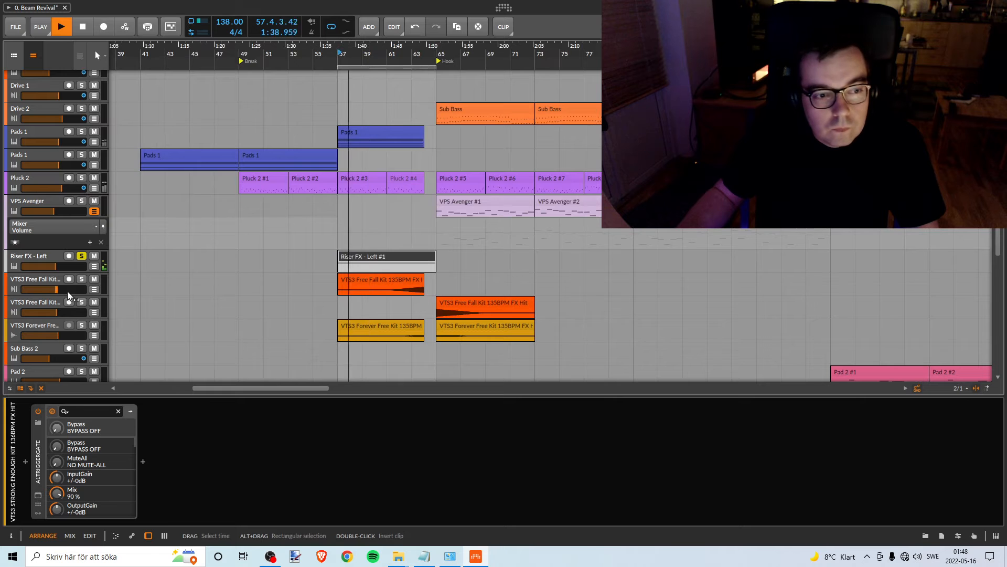
pyautogui.moveTo(54, 267); pyautogui.dragTo(53, 266)
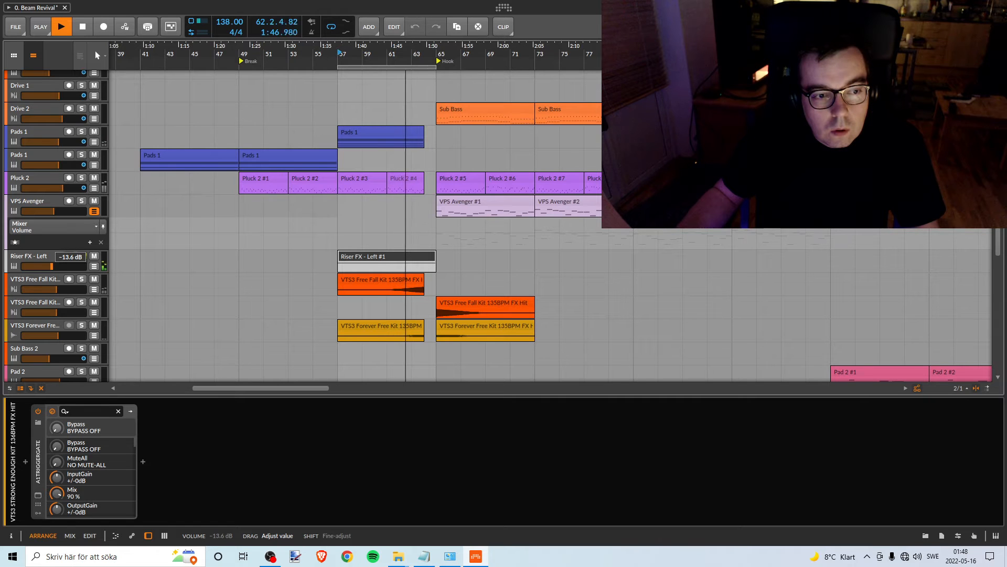
pyautogui.moveTo(52, 266); pyautogui.dragTo(51, 267)
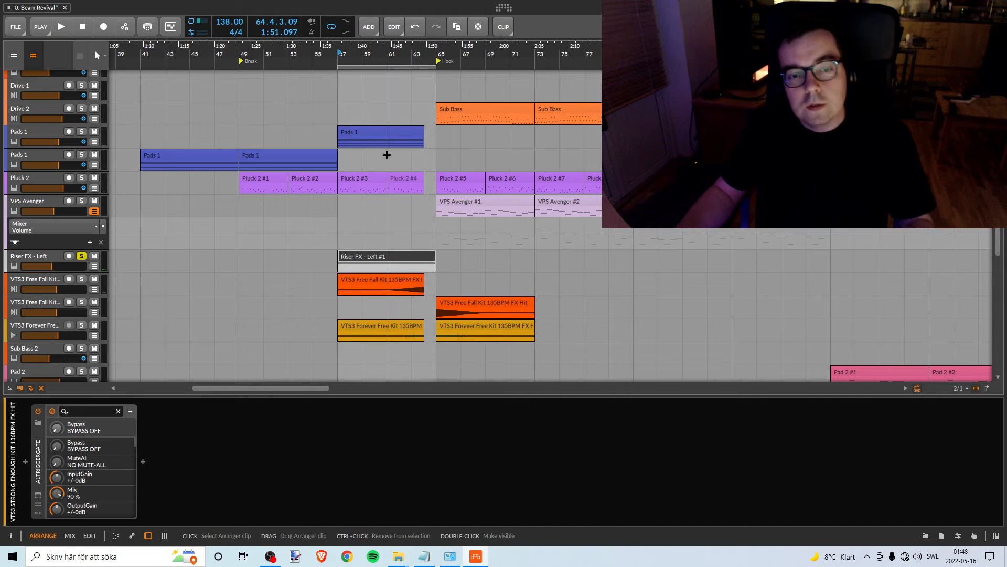
pyautogui.press('space')
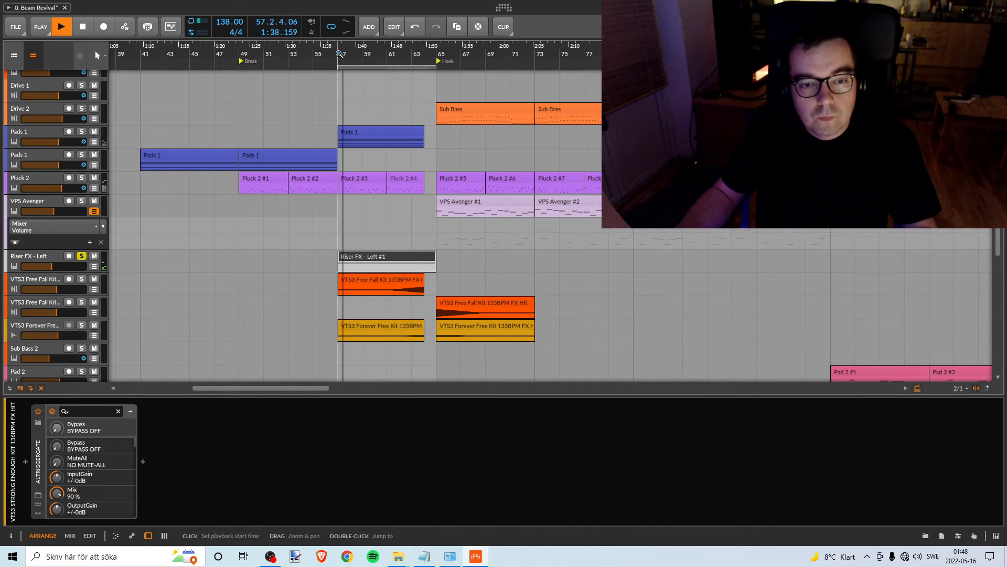
pyautogui.press('space')
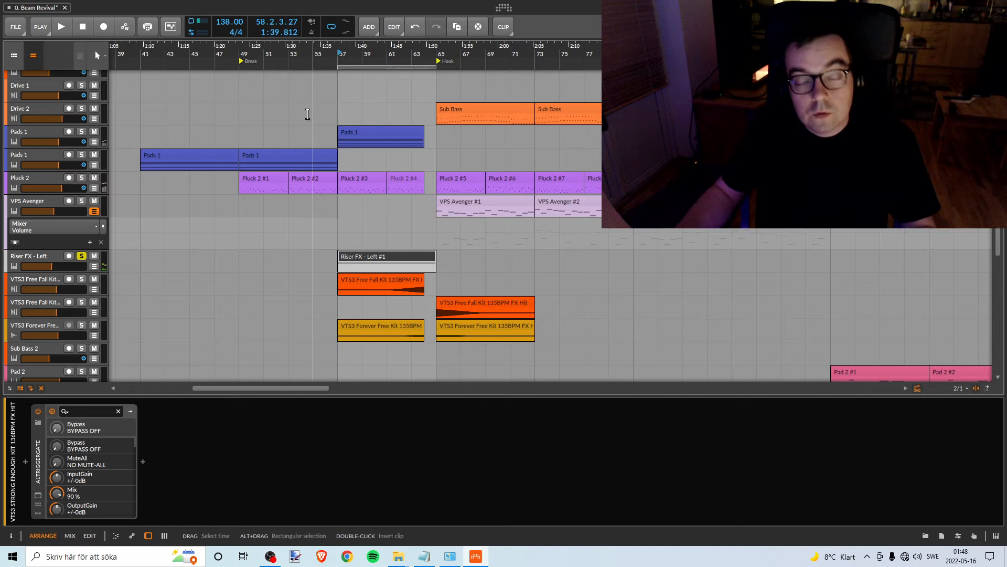
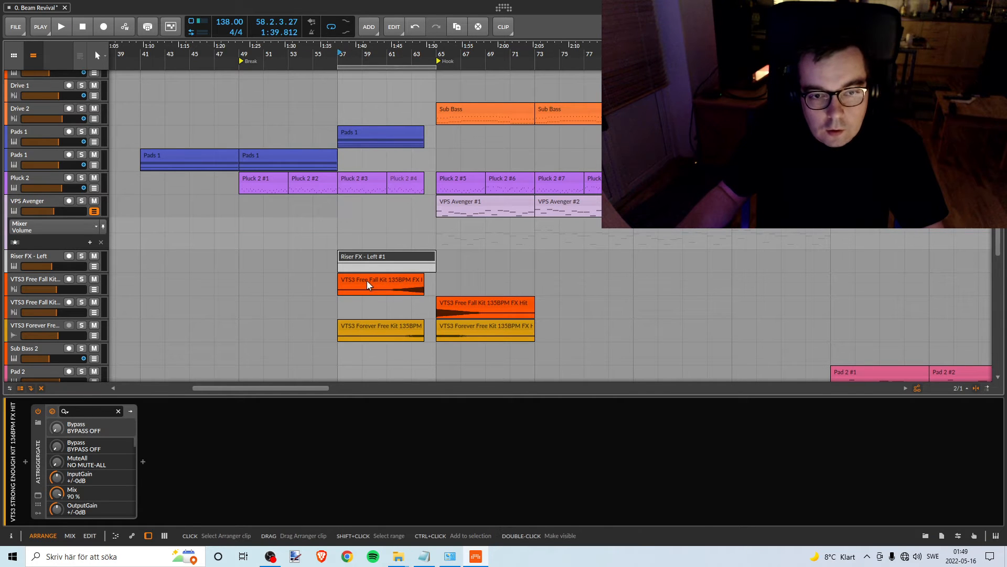
# - Audition the Pluck 2 track in solo from bar 57, stop playback and turn its solo off
pyautogui.scroll(4, 374, 269)
pyautogui.scroll(-2, 366, 251)
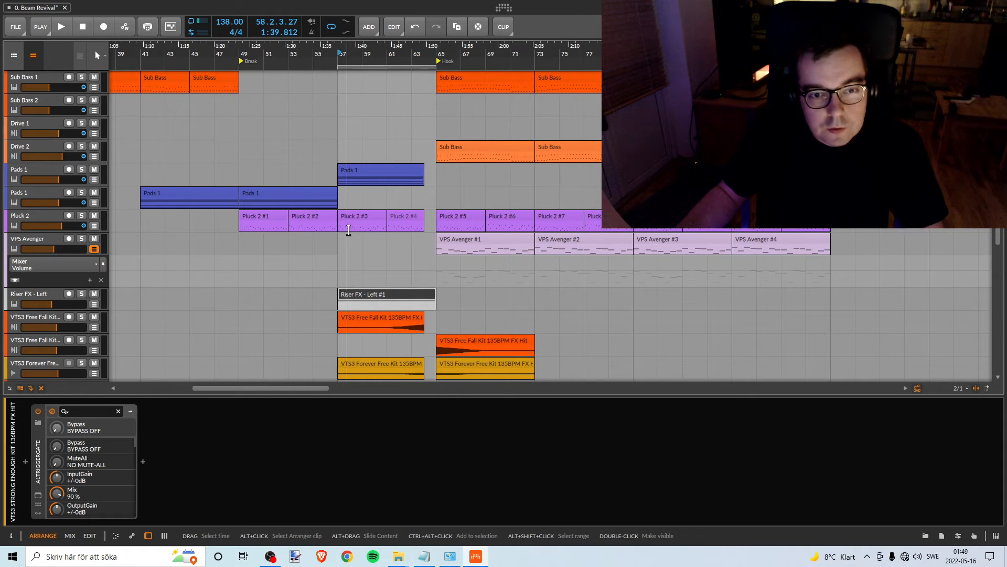
pyautogui.scroll(-2, 284, 286)
pyautogui.scroll(2, 285, 282)
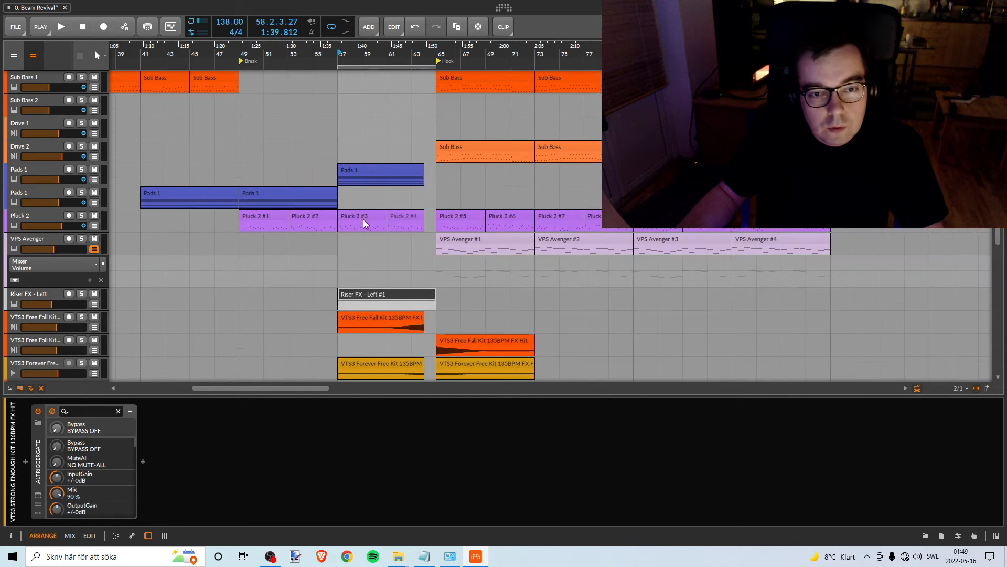
pyautogui.click(81, 215)
pyautogui.press('space')
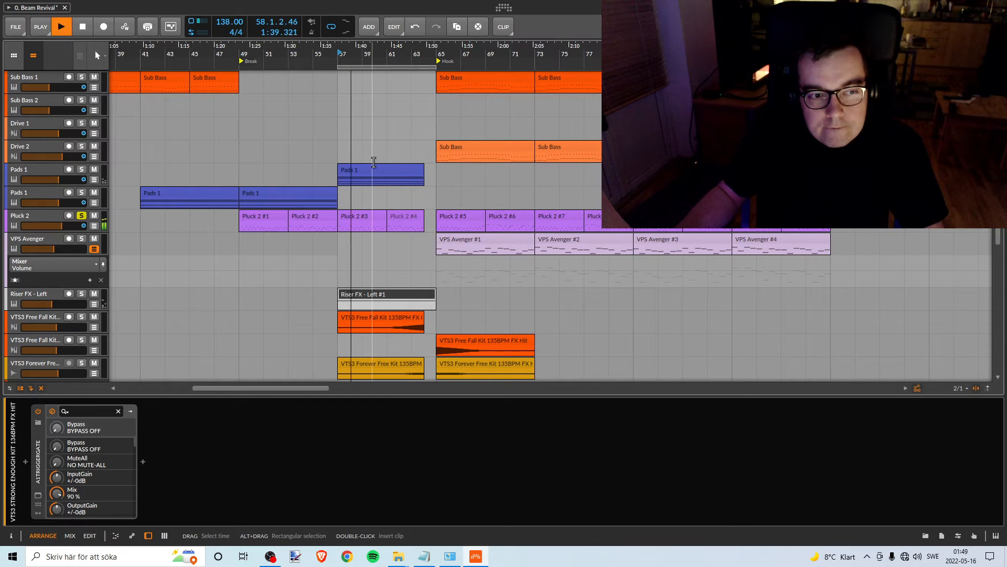
pyautogui.press('space')
pyautogui.click(81, 215)
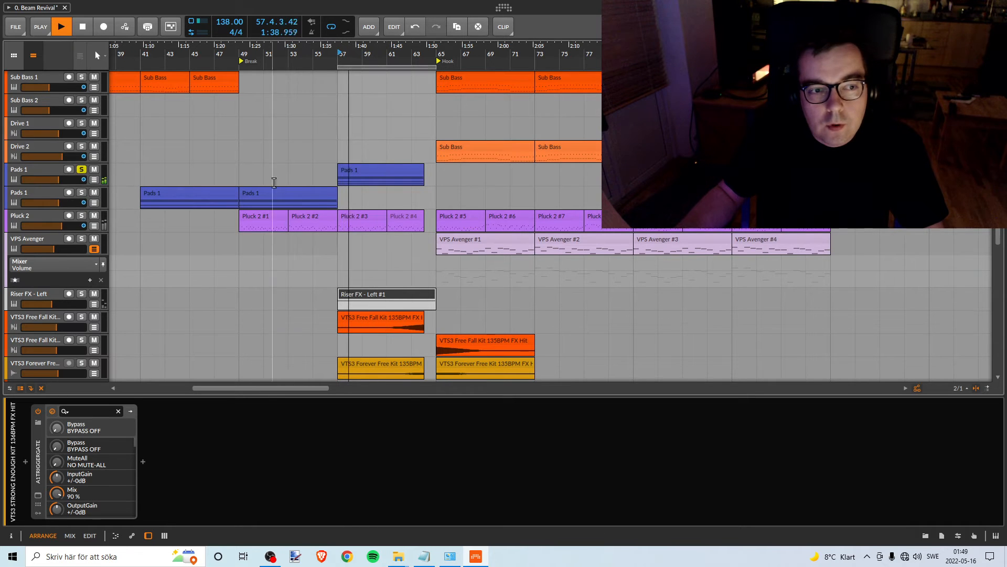
# - Audition the soloed Pads 1 track below Drive 2 through the loop from bar 57 and stop playback
pyautogui.scroll(5, 418, 210)
pyautogui.scroll(5, 420, 205)
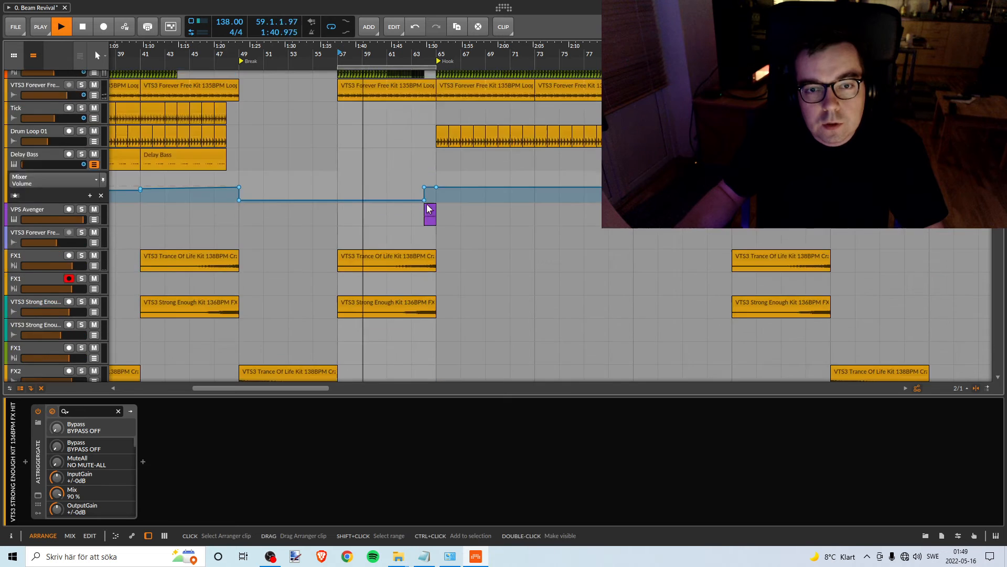
pyautogui.scroll(-4, 426, 198)
pyautogui.scroll(-5, 422, 205)
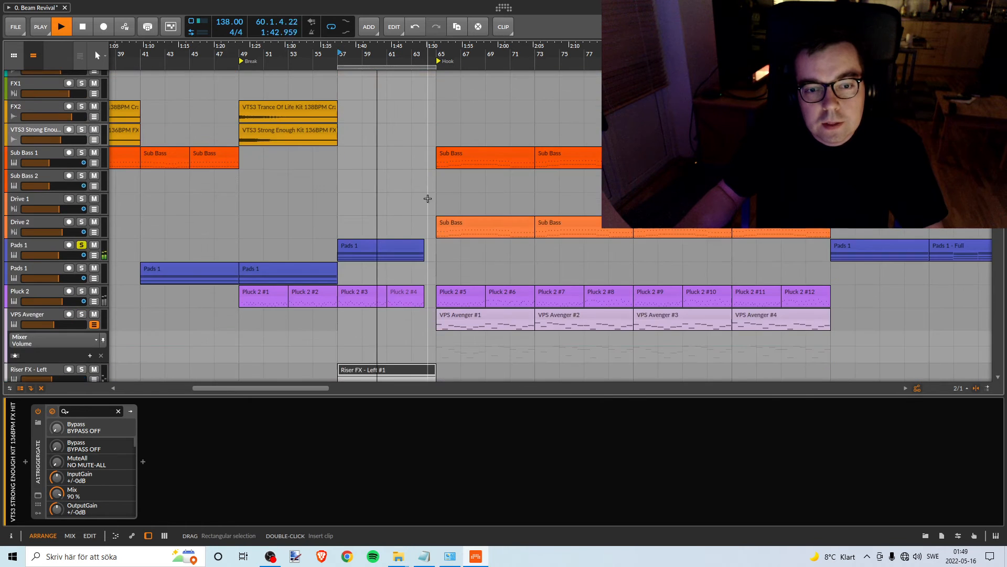
pyautogui.scroll(1, 418, 209)
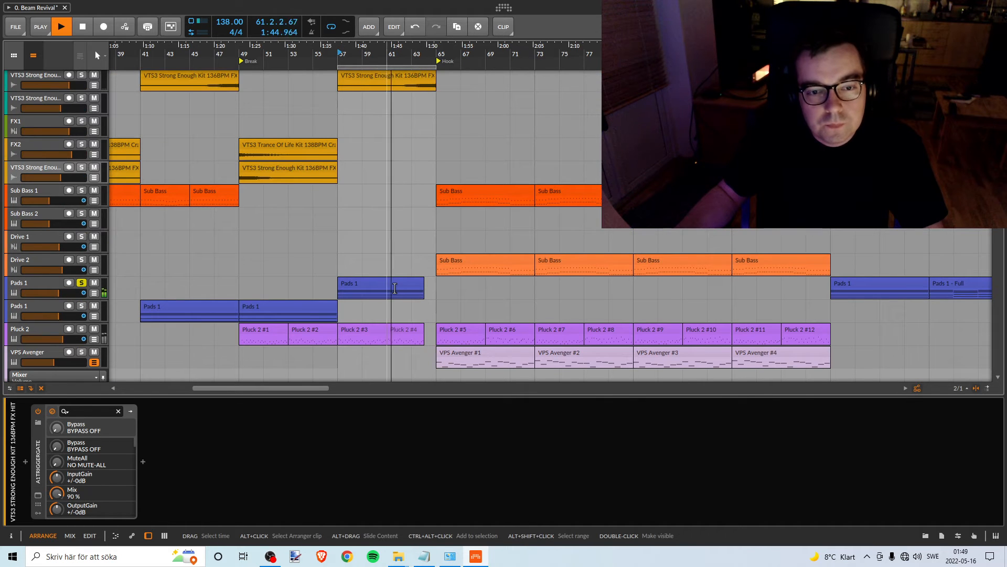
pyautogui.press('space')
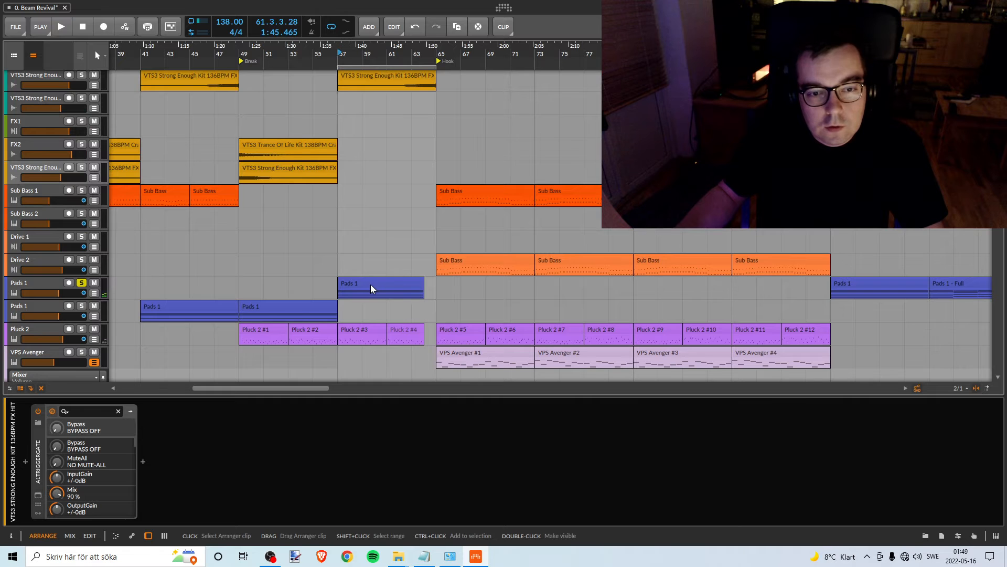
# - Colour the Riser FX - Left track amber to mark it as levelled
pyautogui.scroll(-4, 373, 304)
pyautogui.scroll(-4, 377, 307)
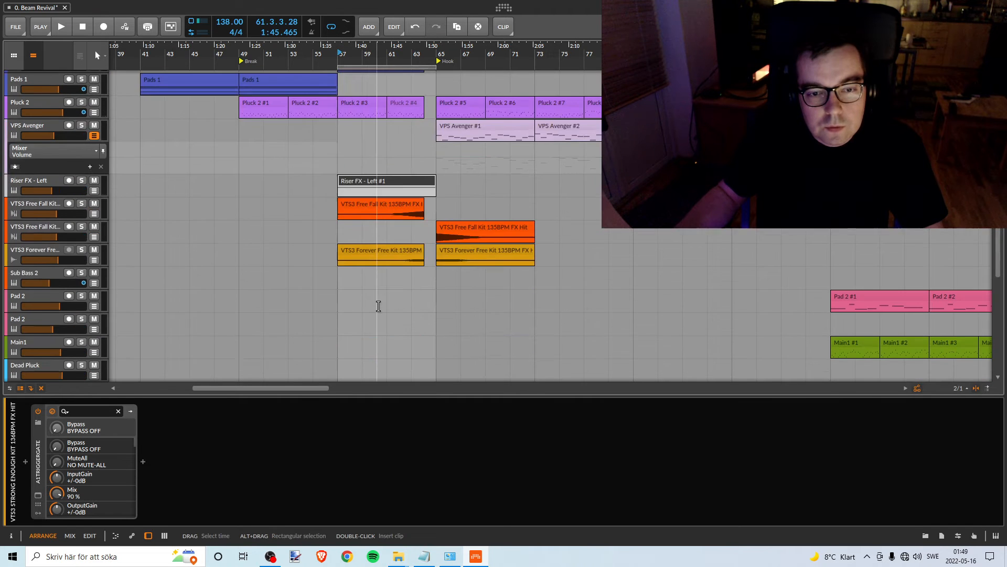
pyautogui.scroll(3, 377, 307)
pyautogui.click(56, 257)
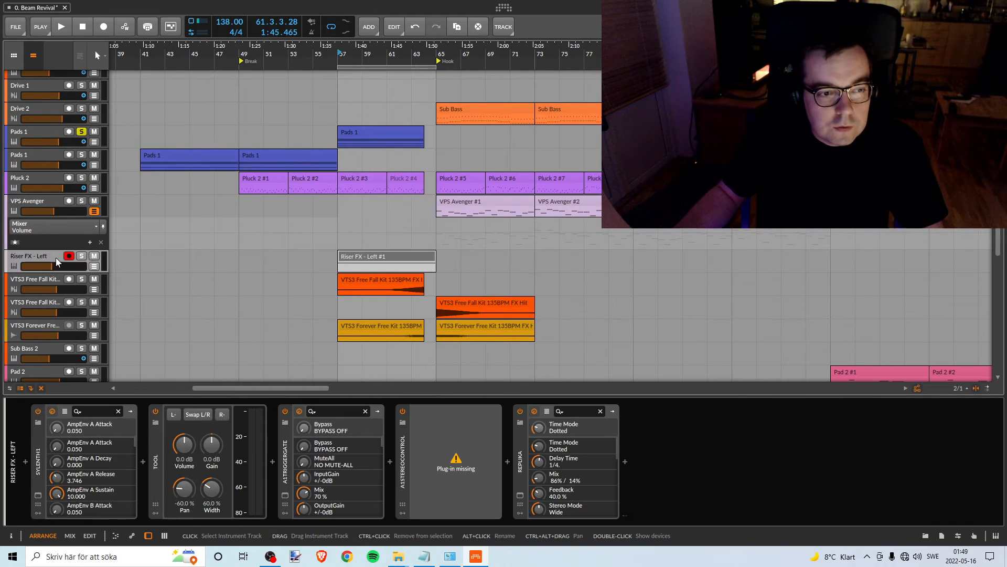
pyautogui.rightClick(56, 257)
pyautogui.click(28, 261)
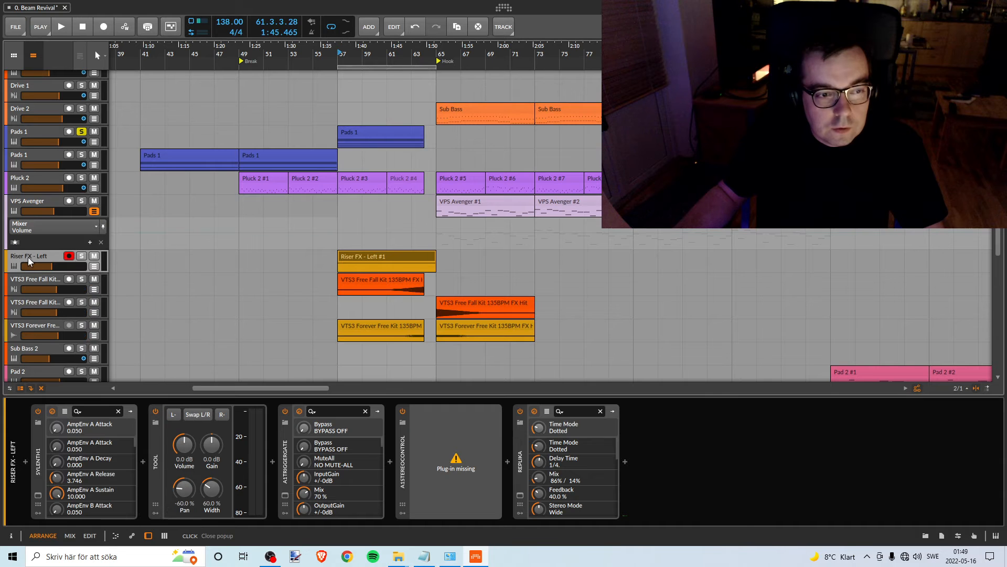
# - Try pulling both Pads 1 tracks' volume faders fully down and play briefly from bar 57 to test the levels
pyautogui.moveTo(436, 54)
pyautogui.mouseDown()
pyautogui.moveTo(404, 31)
pyautogui.moveTo(432, 52)
pyautogui.mouseUp()
pyautogui.scroll(3, 433, 218)
pyautogui.scroll(-1, 433, 218)
pyautogui.scroll(1, 432, 217)
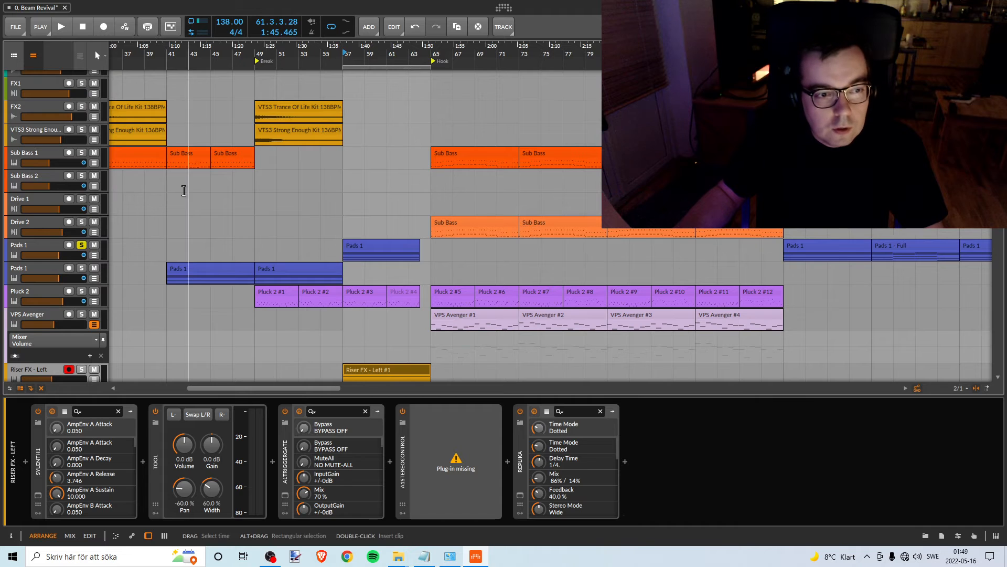
pyautogui.moveTo(59, 253); pyautogui.dragTo(22, 255)
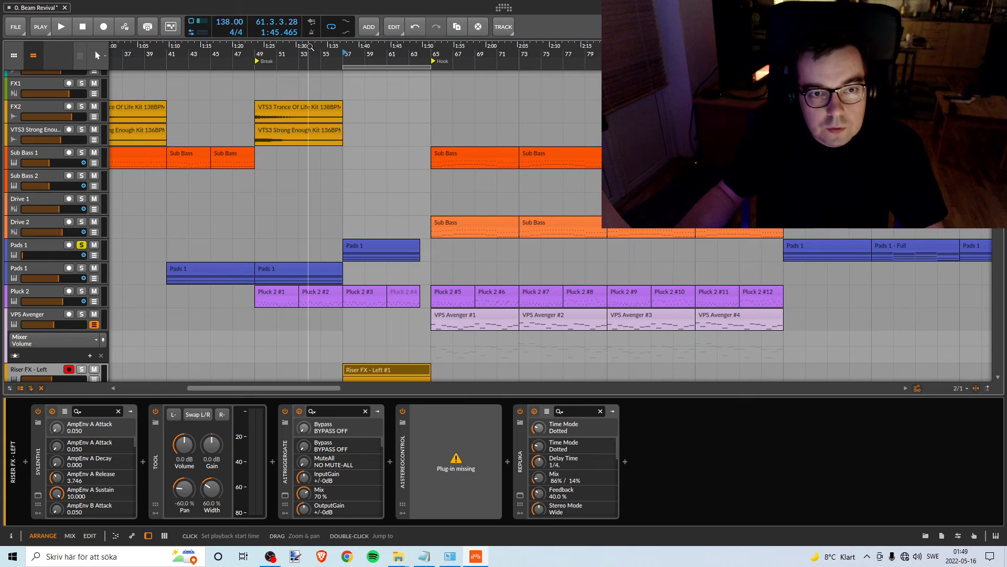
pyautogui.moveTo(308, 51)
pyautogui.mouseDown()
pyautogui.moveTo(273, 100)
pyautogui.moveTo(300, 89)
pyautogui.moveTo(305, 51)
pyautogui.mouseUp()
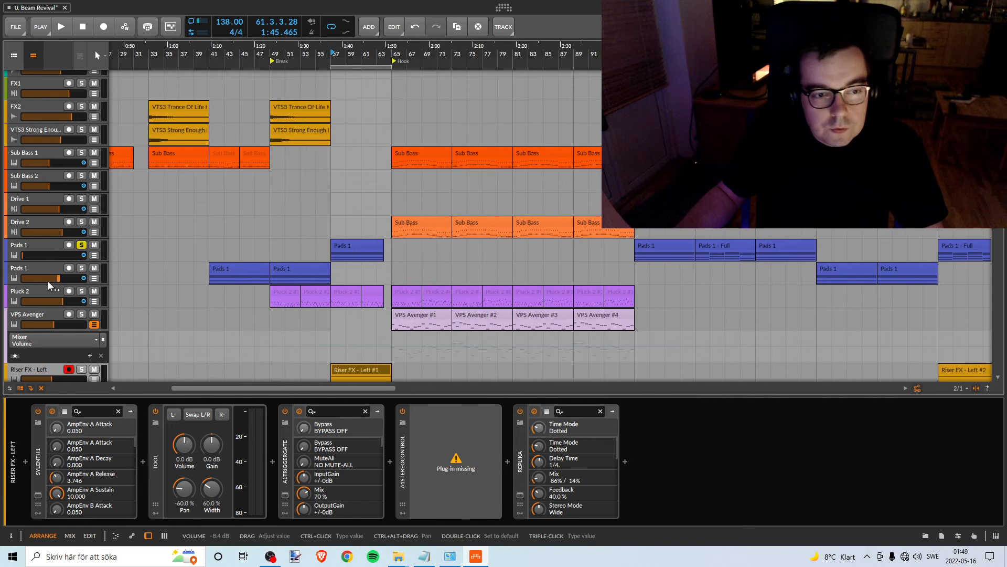
pyautogui.moveTo(56, 276); pyautogui.dragTo(22, 276)
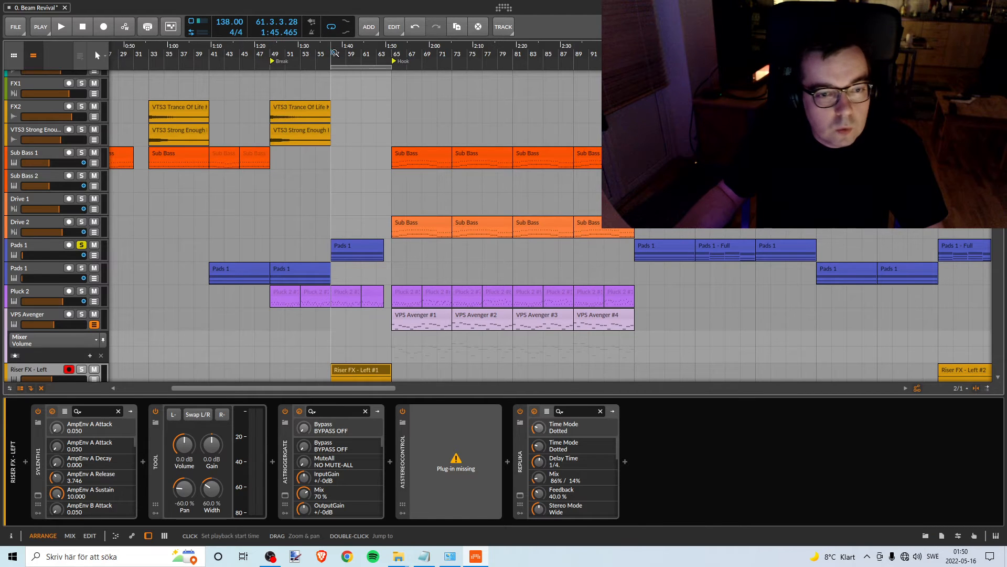
pyautogui.press('space')
pyautogui.press('space')
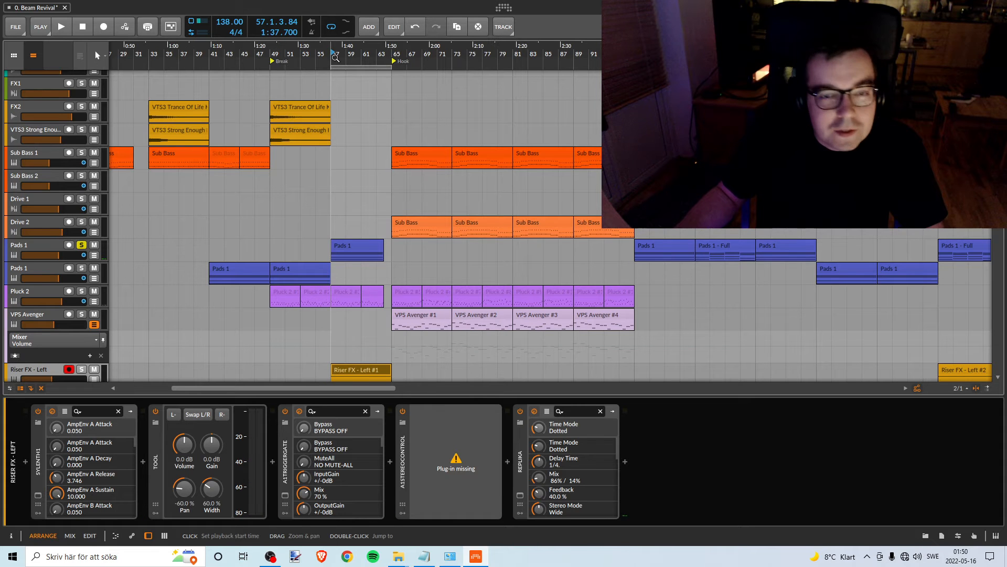
pyautogui.press('space')
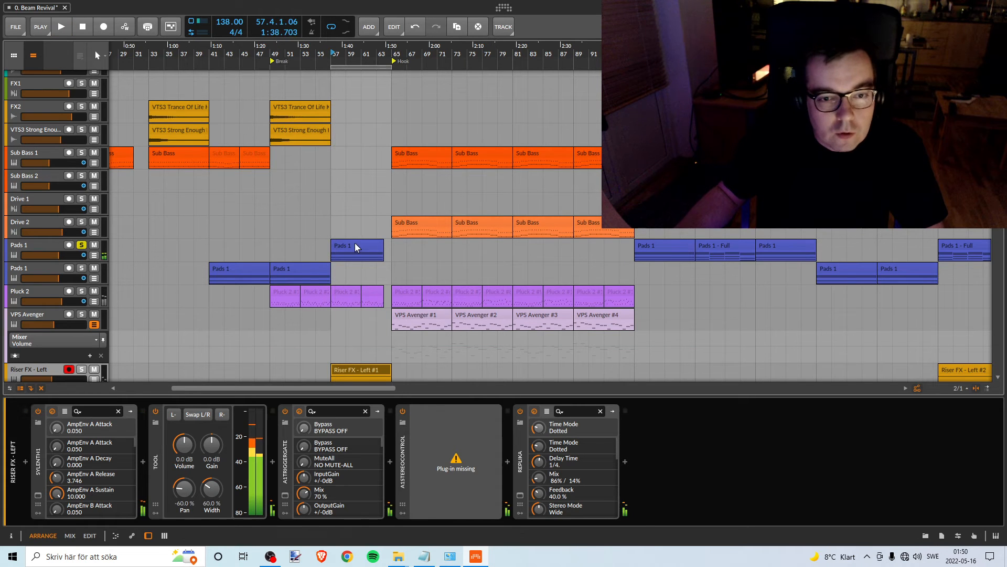
# - Show the volume automation of the soloed Pads 1 track and audition the track from Break2 at bar 97
pyautogui.click(94, 255)
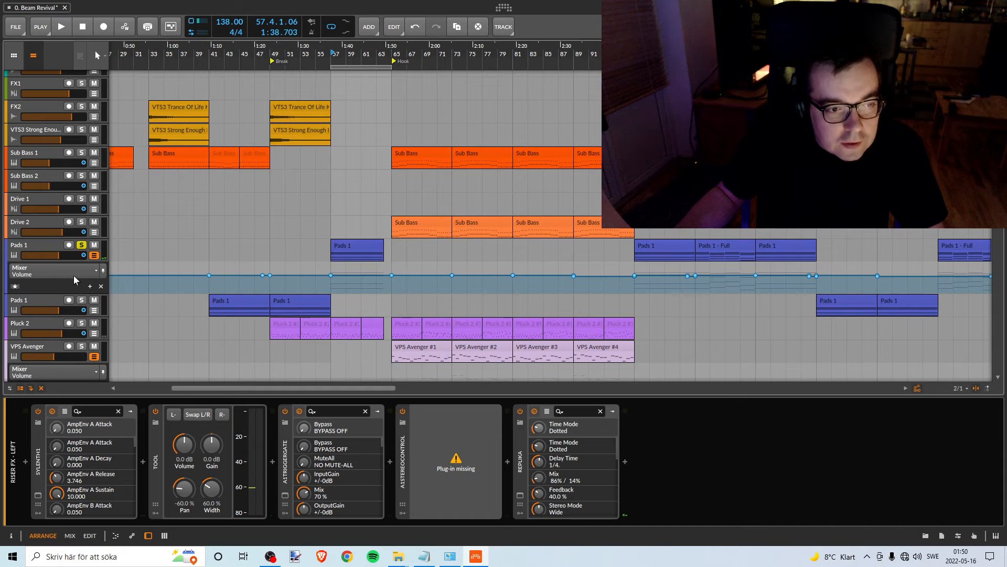
pyautogui.click(50, 269)
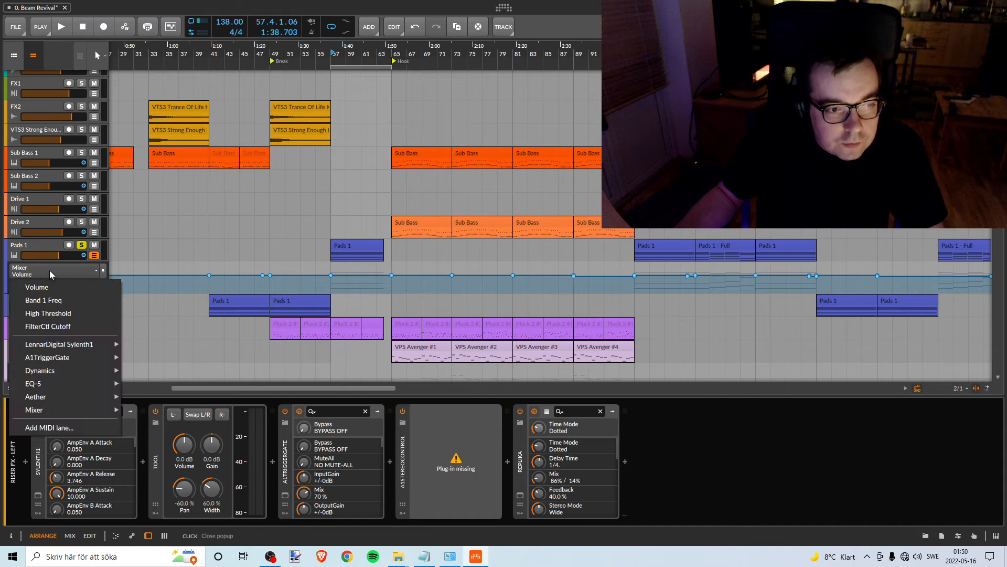
pyautogui.click(50, 270)
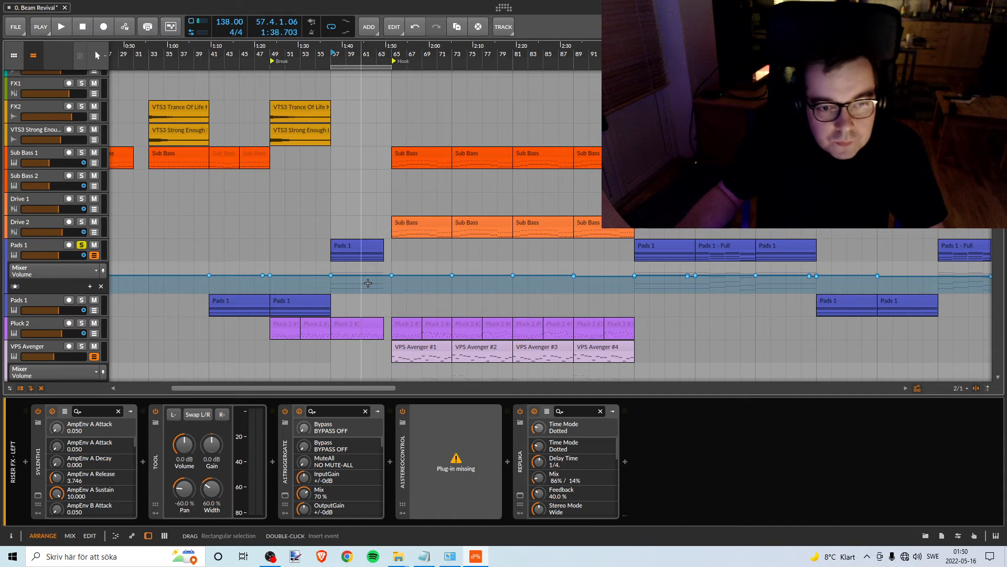
pyautogui.click(312, 276)
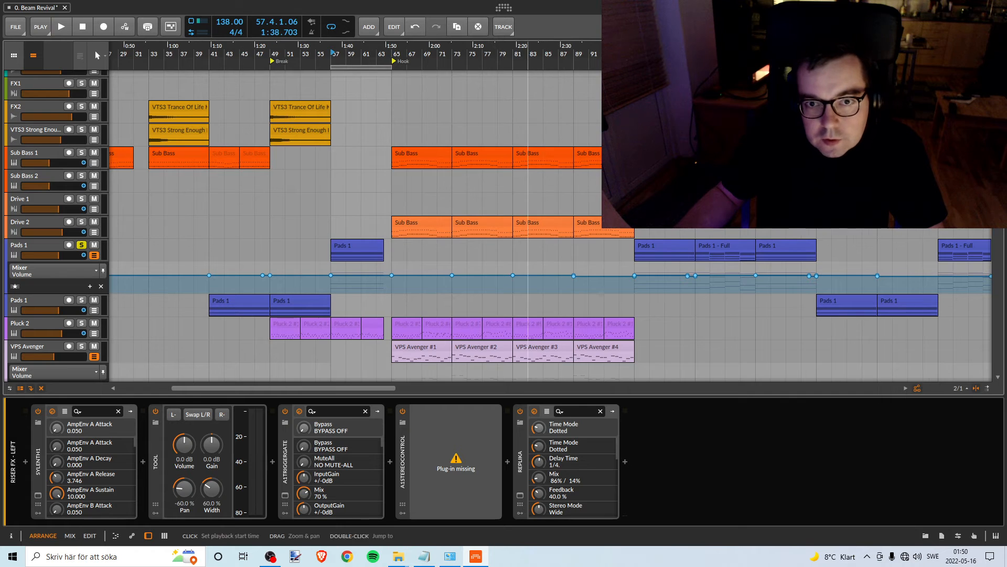
pyautogui.moveTo(368, 52)
pyautogui.mouseDown()
pyautogui.moveTo(367, 141)
pyautogui.moveTo(367, 52)
pyautogui.moveTo(370, 94)
pyautogui.moveTo(355, 110)
pyautogui.moveTo(351, 23)
pyautogui.moveTo(319, 60)
pyautogui.moveTo(350, 31)
pyautogui.moveTo(369, 53)
pyautogui.mouseUp()
pyautogui.click(481, 52)
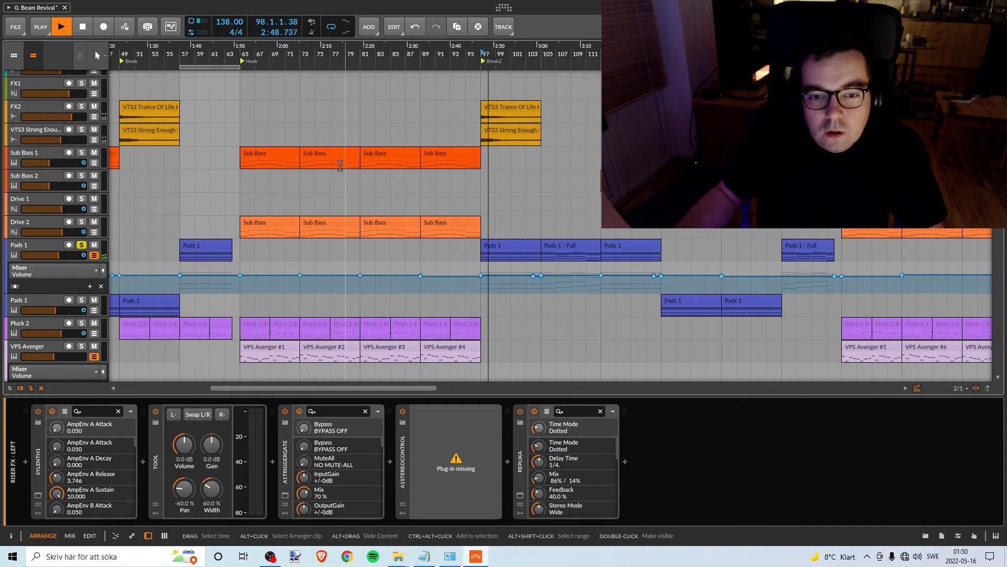
pyautogui.moveTo(406, 52); pyautogui.dragTo(458, 62)
pyautogui.press('space')
# - Examine the Pads 1 automation for Band 1 Freq, High Threshold and FilterCtl Cutoff, and return the lane to Volume
pyautogui.click(59, 272)
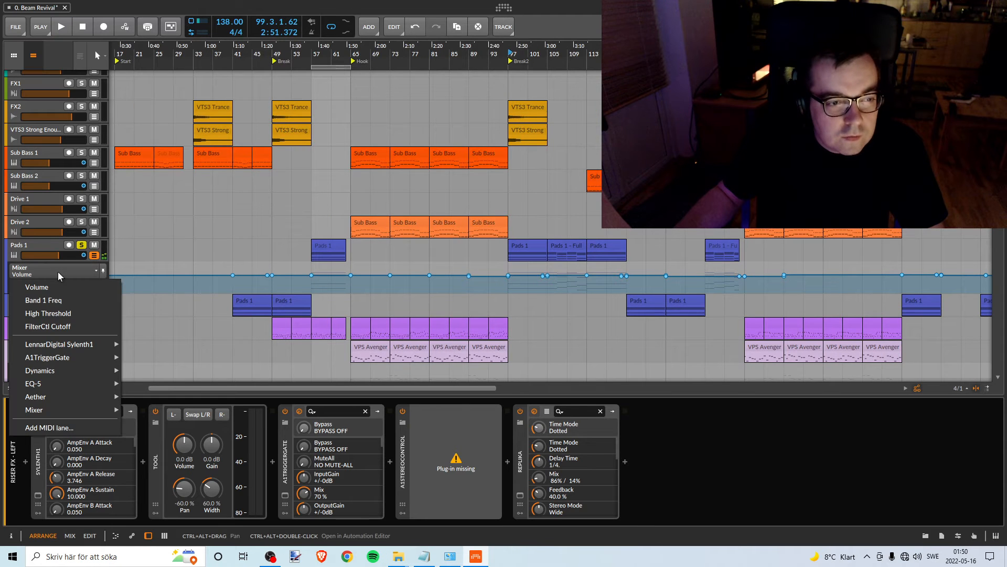
pyautogui.click(54, 302)
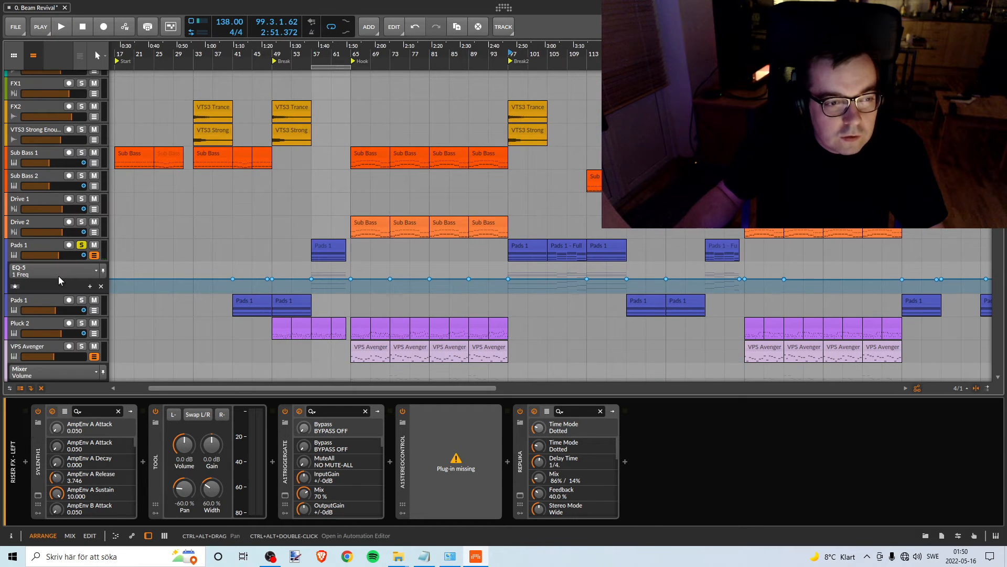
pyautogui.click(59, 269)
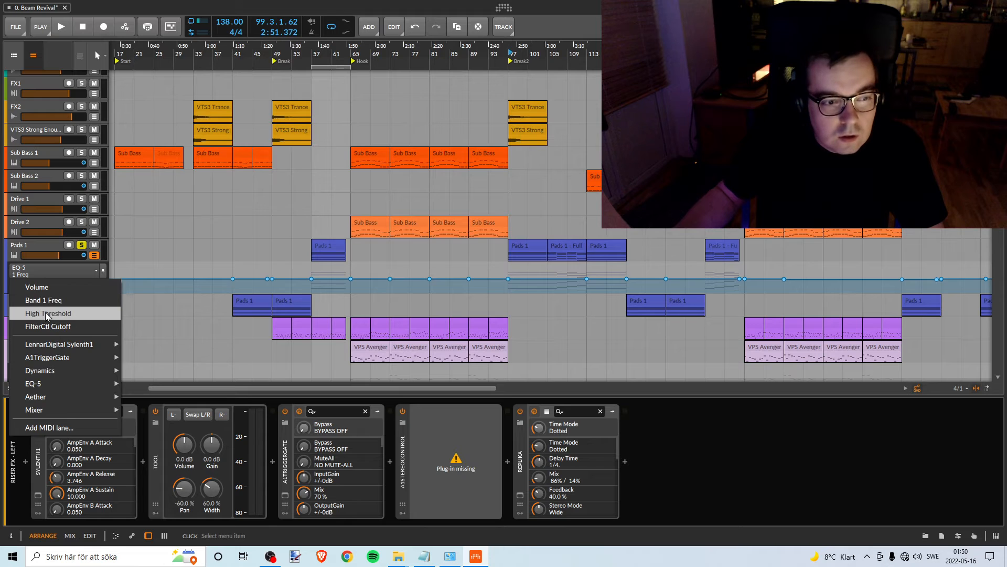
pyautogui.click(47, 312)
pyautogui.click(55, 271)
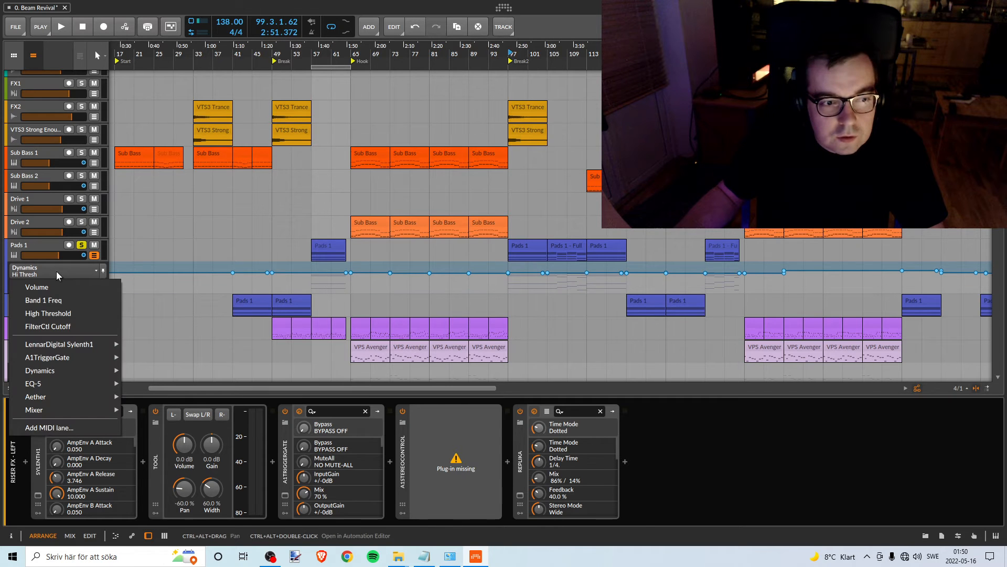
pyautogui.click(46, 325)
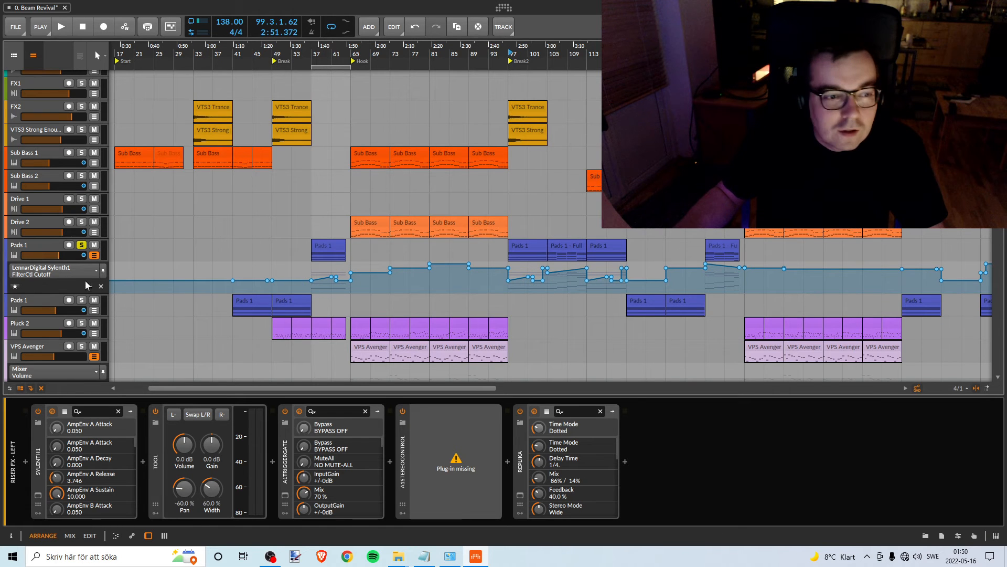
pyautogui.click(69, 273)
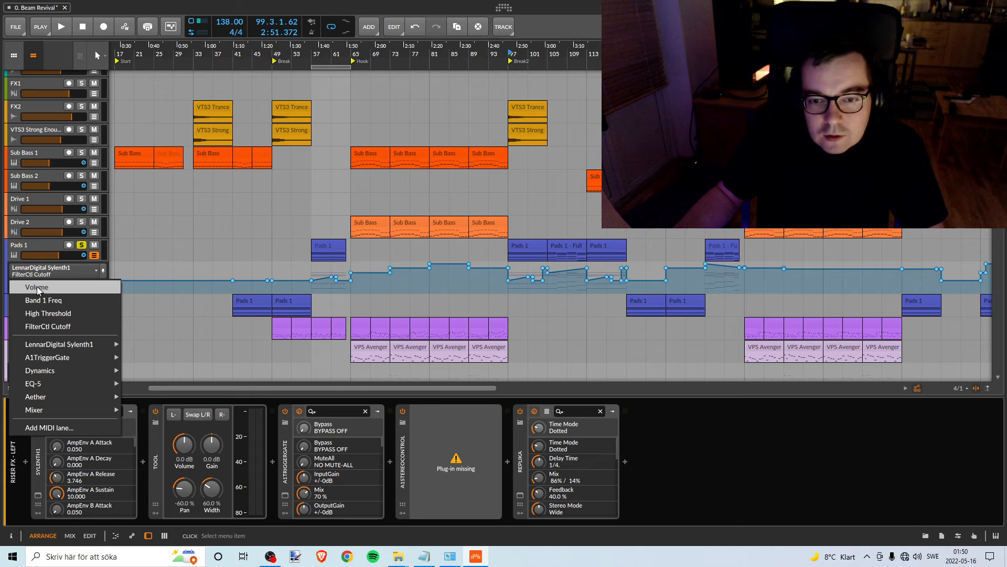
pyautogui.click(52, 286)
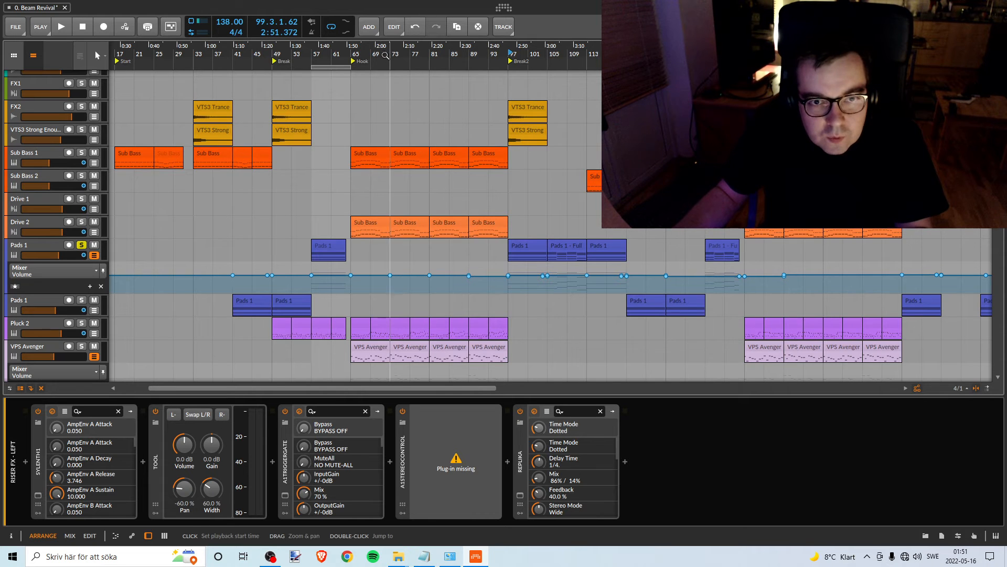
# - Delete all volume automation points of the soloed Pads 1 track across the whole arrangement
pyautogui.moveTo(384, 51); pyautogui.dragTo(307, 68)
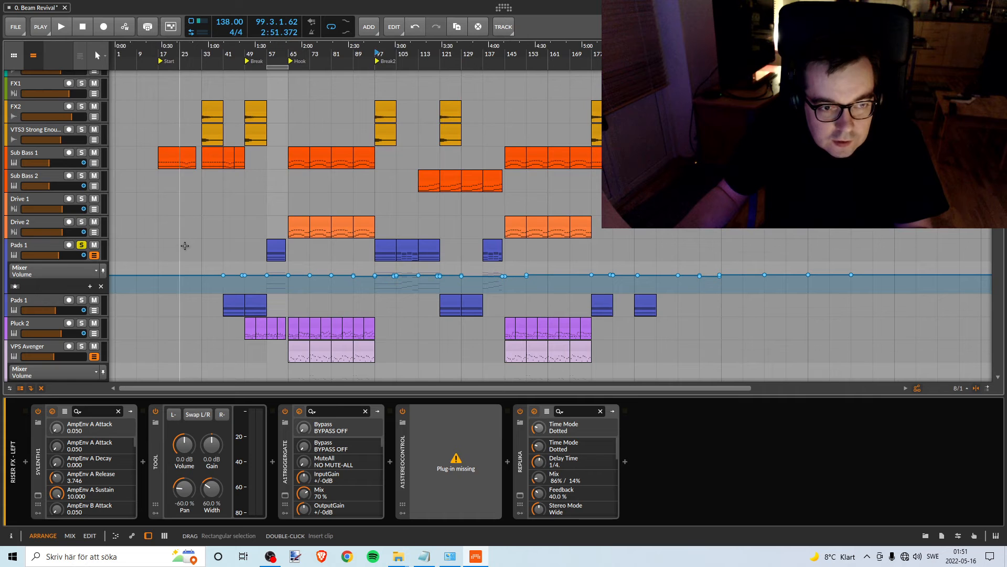
pyautogui.moveTo(184, 245); pyautogui.dragTo(858, 283)
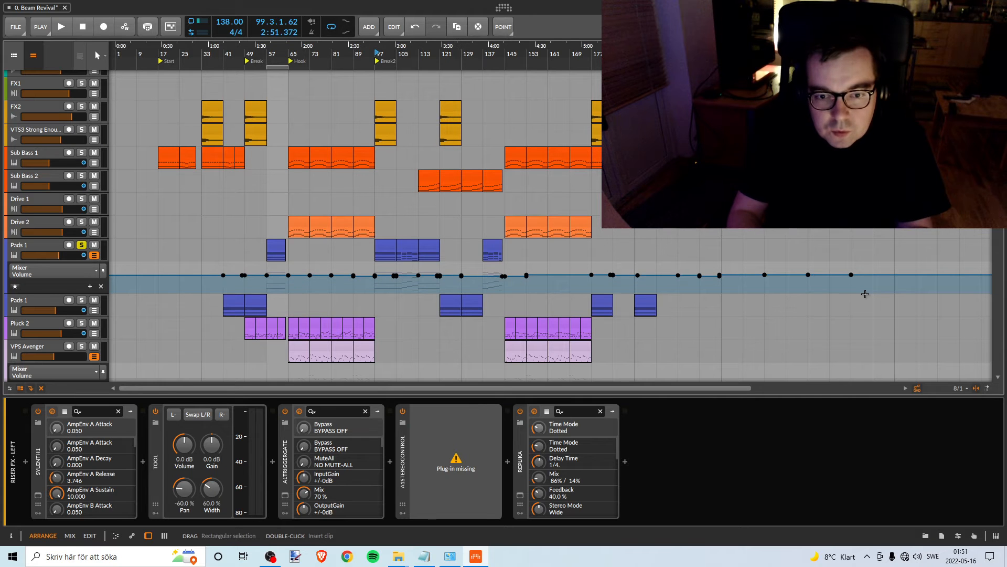
pyautogui.press('Delete')
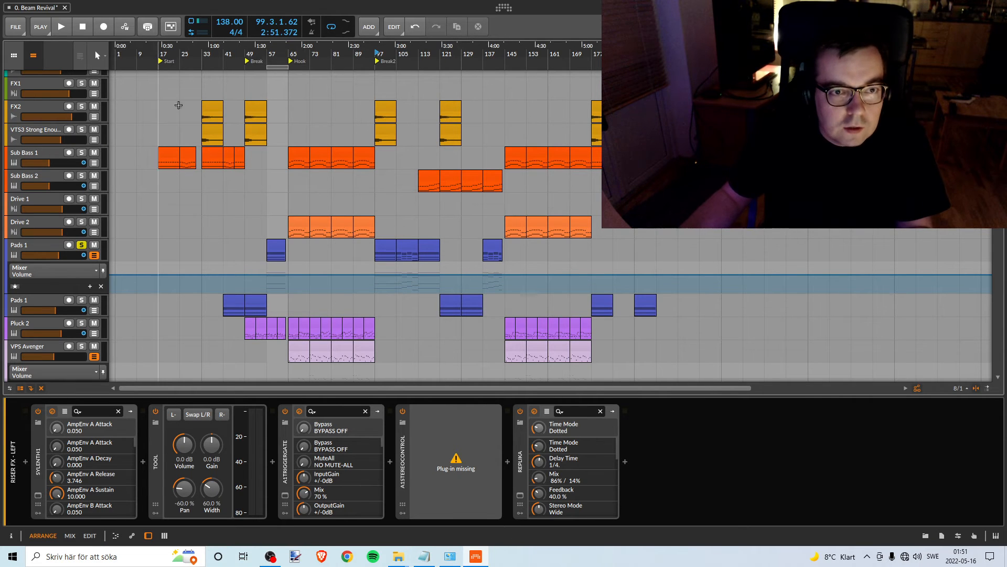
# - Insert a volume automation point at -Inf dB on the soloed Pads 1 track, just before the Hook at bar 65
pyautogui.moveTo(245, 48); pyautogui.dragTo(273, 78)
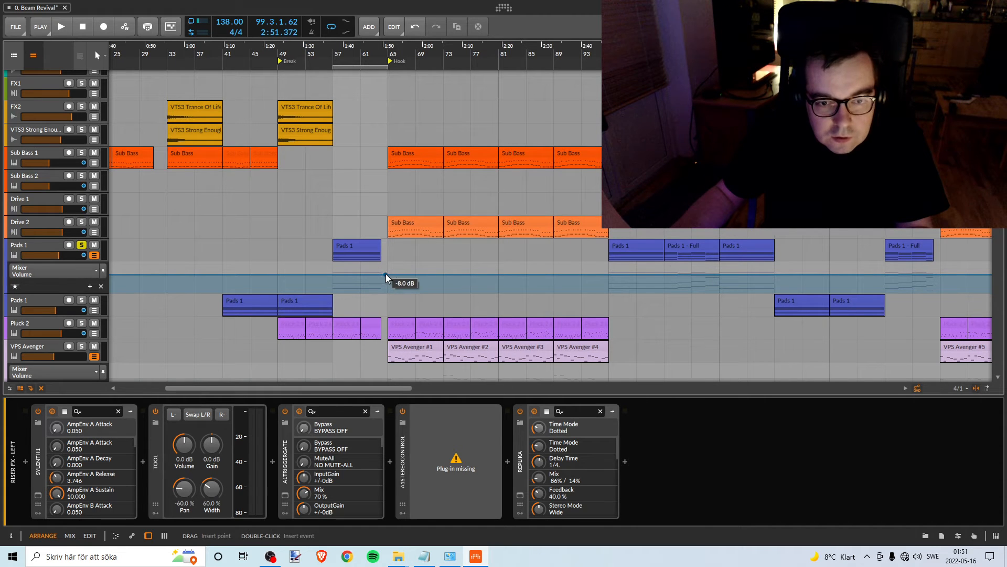
pyautogui.moveTo(385, 273); pyautogui.dragTo(386, 288)
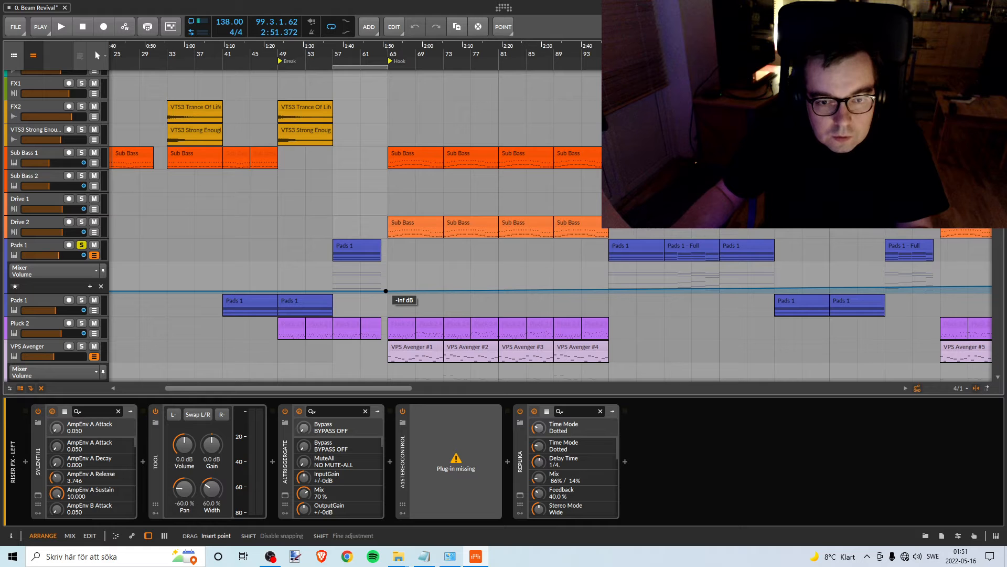
pyautogui.moveTo(386, 291); pyautogui.dragTo(386, 291)
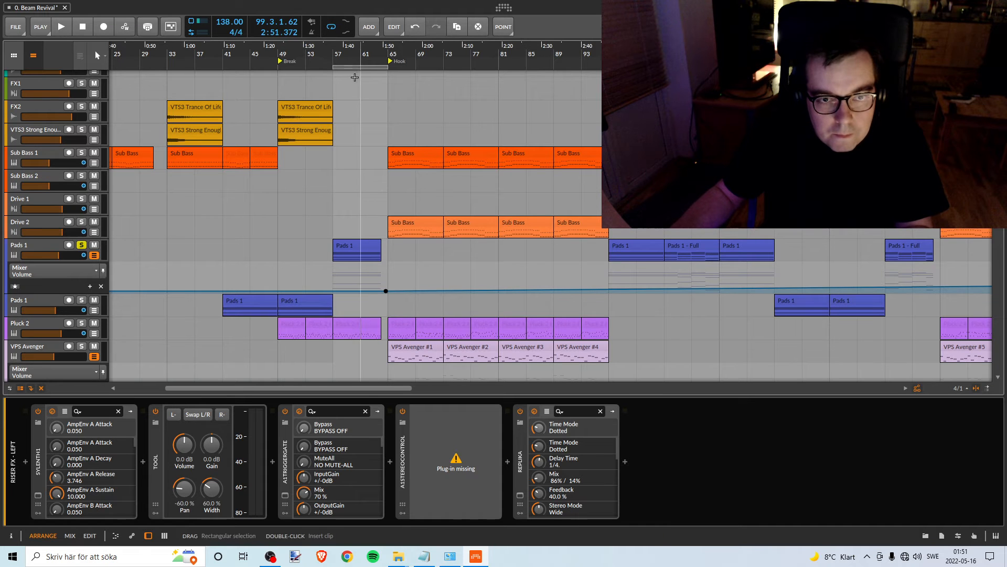
# - Play from bar 57, raise the soloed Pads 1 volume automation point to -11.5 dB, and unsolo the track
pyautogui.doubleClick(336, 55)
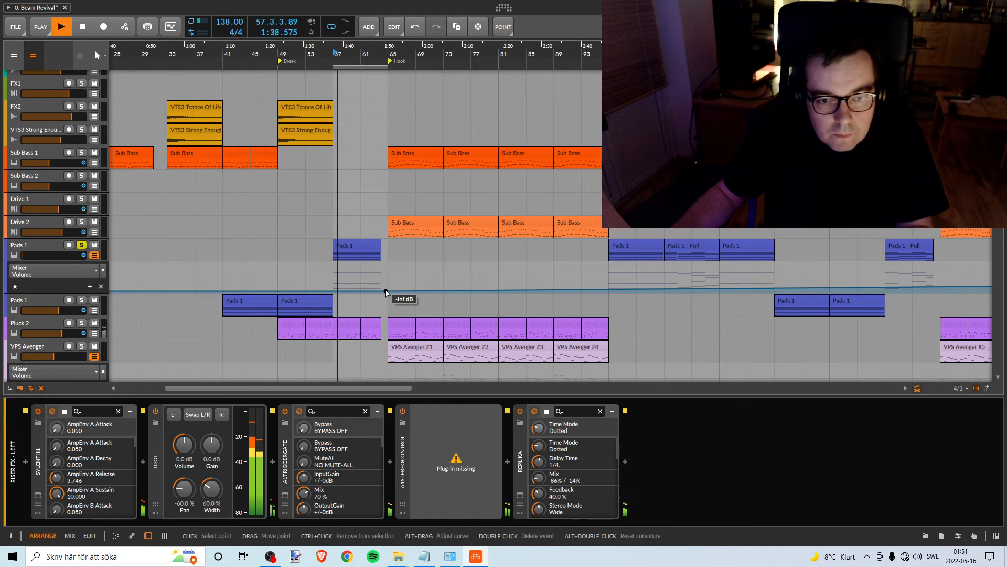
pyautogui.moveTo(386, 292); pyautogui.dragTo(386, 277)
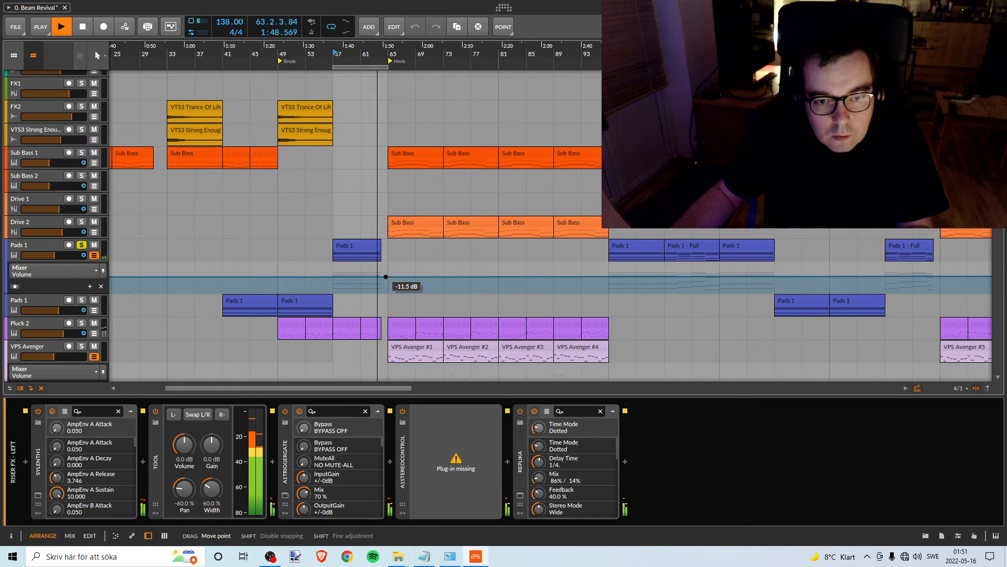
pyautogui.moveTo(385, 276); pyautogui.dragTo(385, 277)
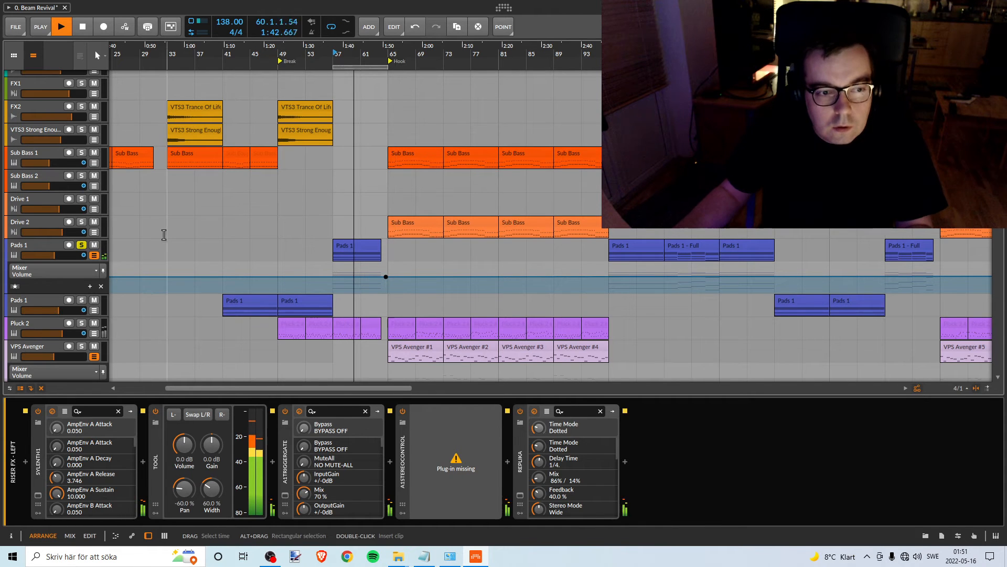
pyautogui.press('space')
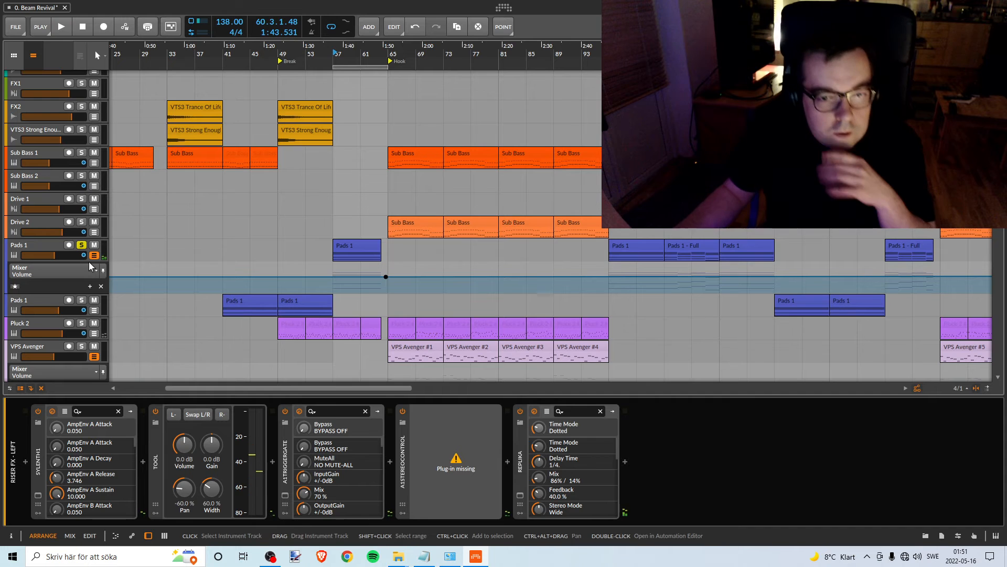
pyautogui.click(81, 245)
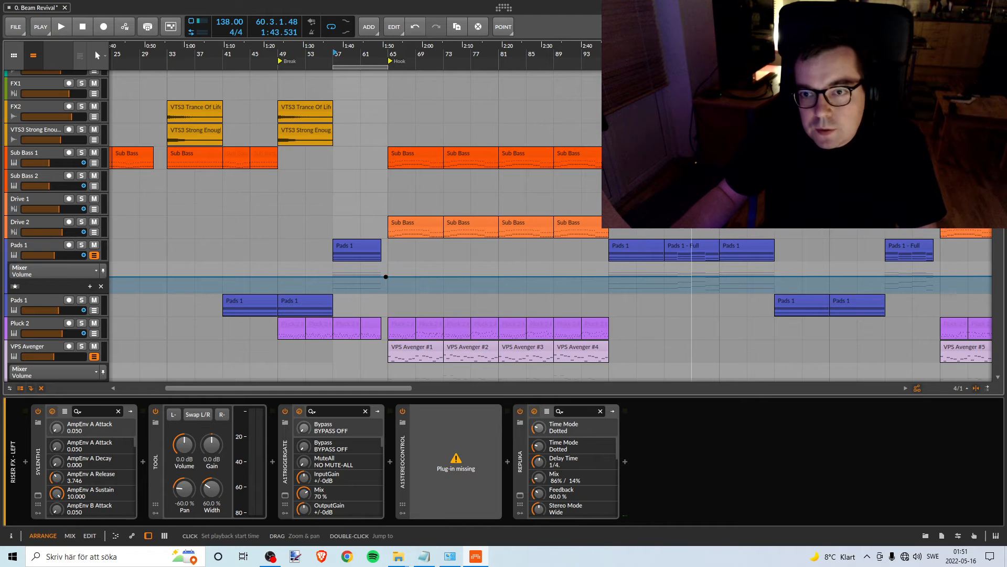
# - Hide the upper Pads 1 track's automation and show the volume automation of the lower Pads 1 track
pyautogui.moveTo(691, 52)
pyautogui.mouseDown()
pyautogui.moveTo(686, 41)
pyautogui.moveTo(700, 47)
pyautogui.mouseUp()
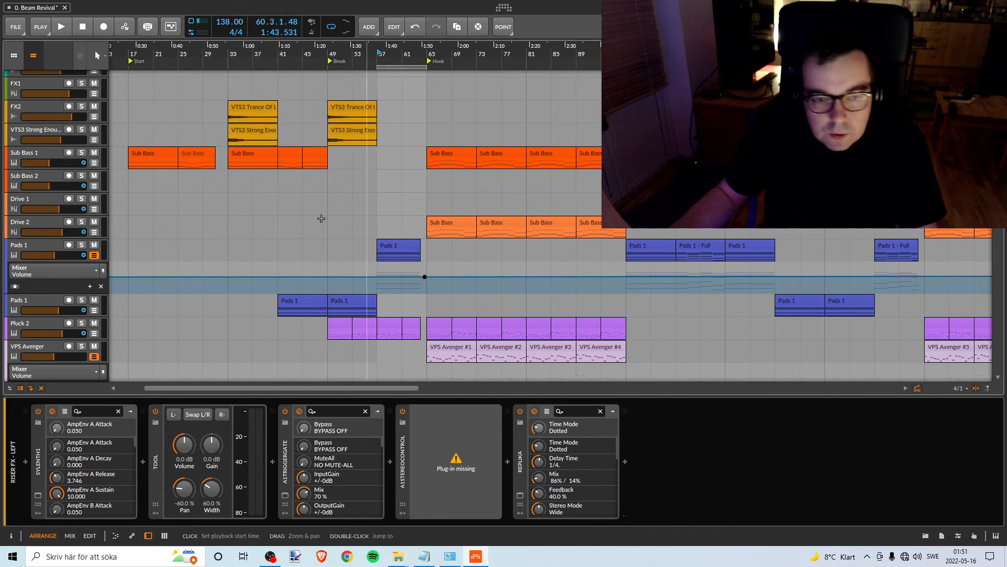
pyautogui.click(94, 255)
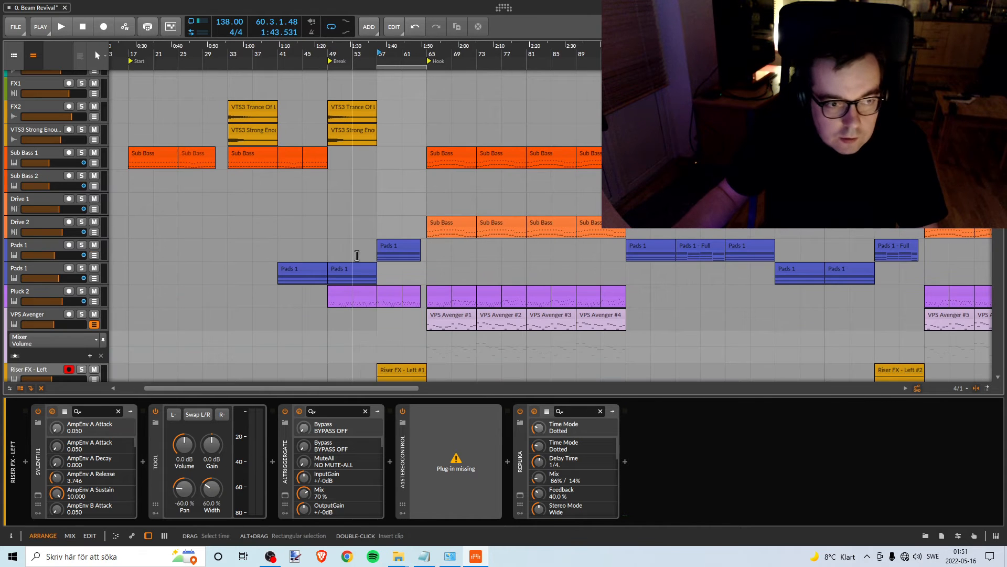
pyautogui.click(50, 267)
pyautogui.click(94, 278)
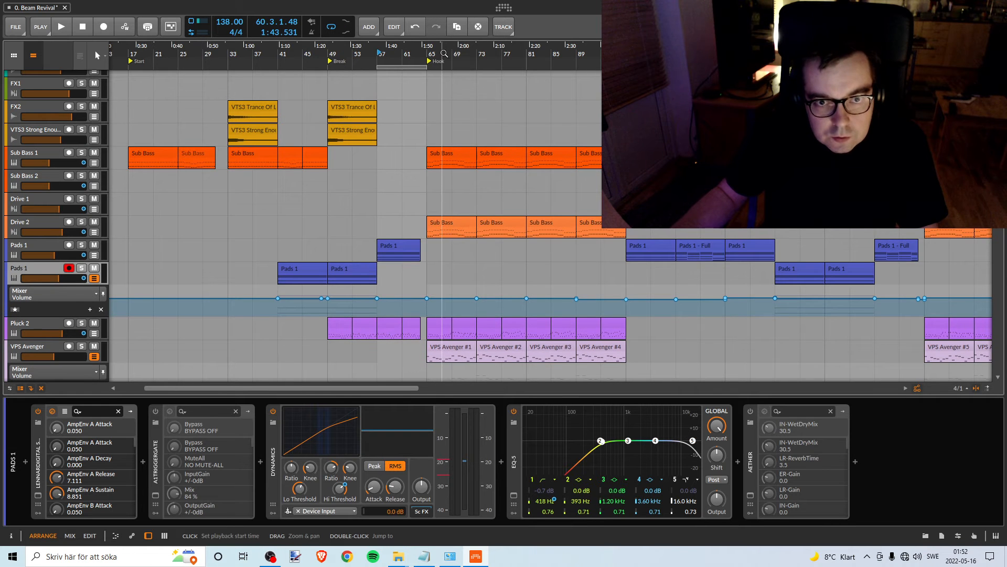
# - Delete the lower Pads 1 track's volume automation points from bar 41 through bar 137
pyautogui.moveTo(442, 53); pyautogui.dragTo(270, 40)
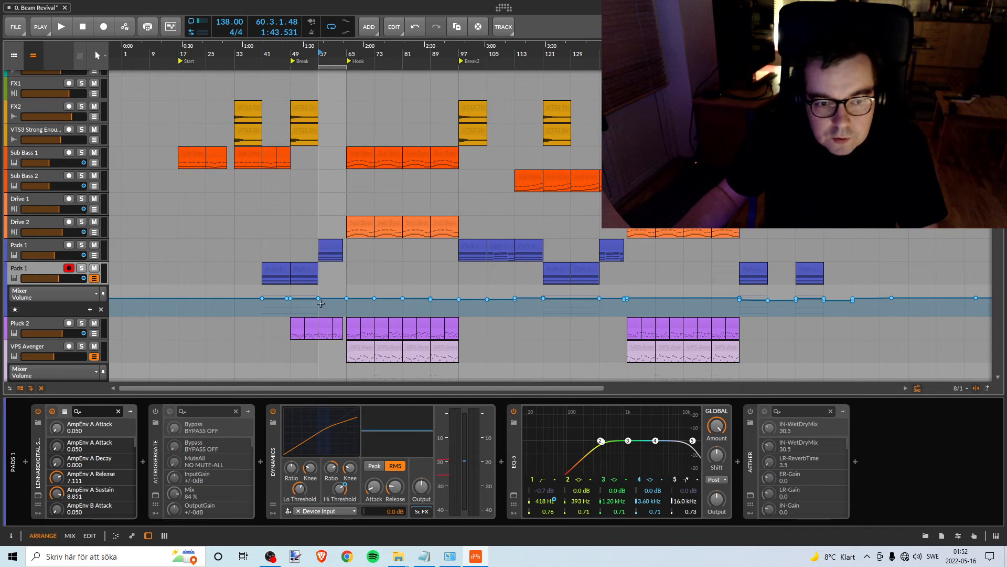
pyautogui.moveTo(239, 289); pyautogui.dragTo(641, 304)
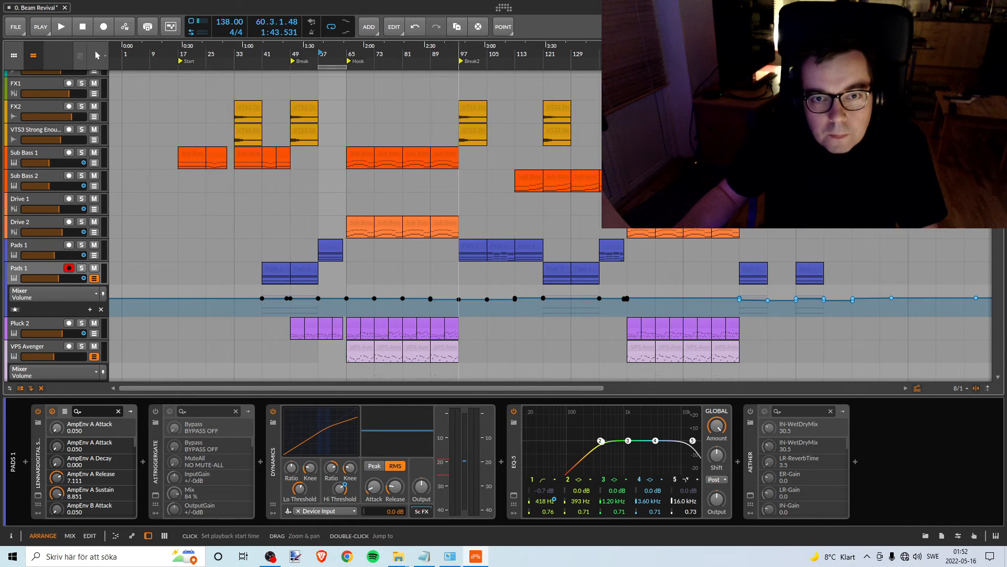
pyautogui.moveTo(458, 54); pyautogui.dragTo(421, 117)
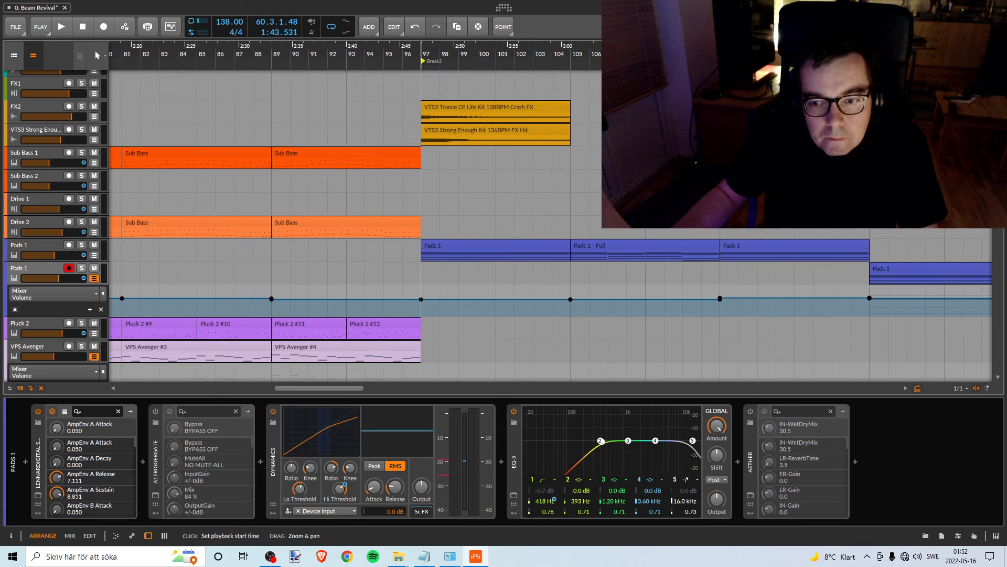
pyautogui.moveTo(722, 302)
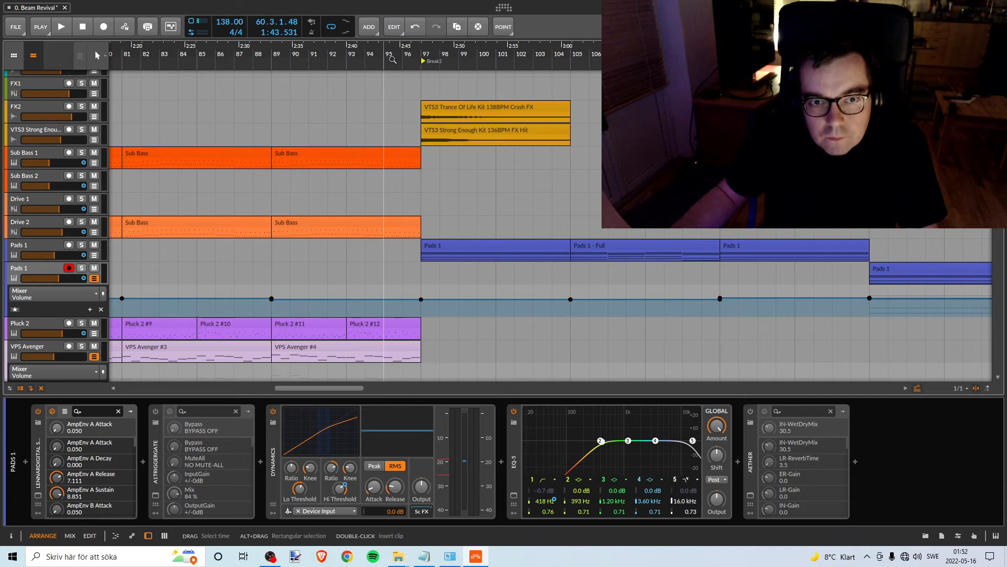
pyautogui.moveTo(384, 54); pyautogui.dragTo(422, 22)
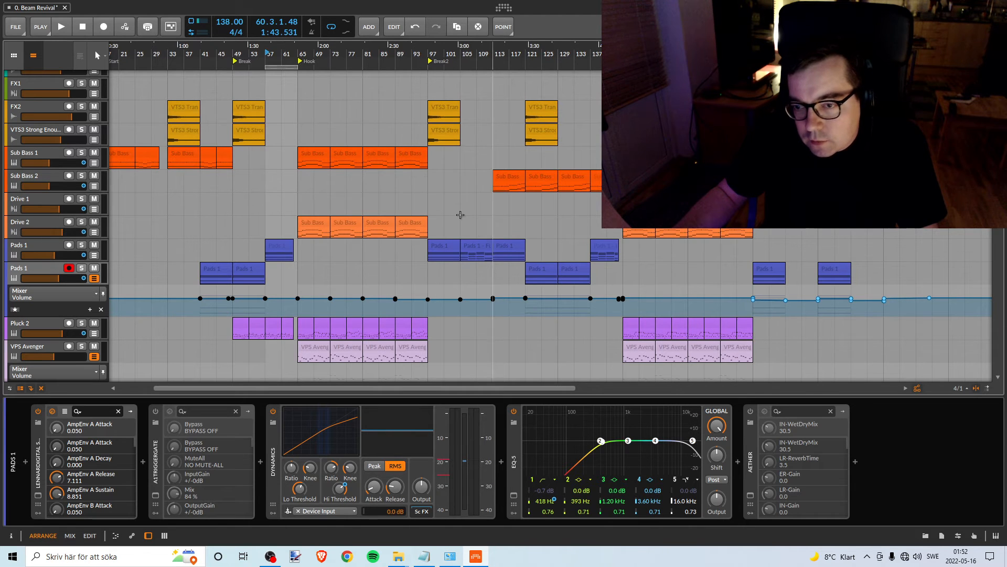
pyautogui.moveTo(343, 59); pyautogui.dragTo(432, 58)
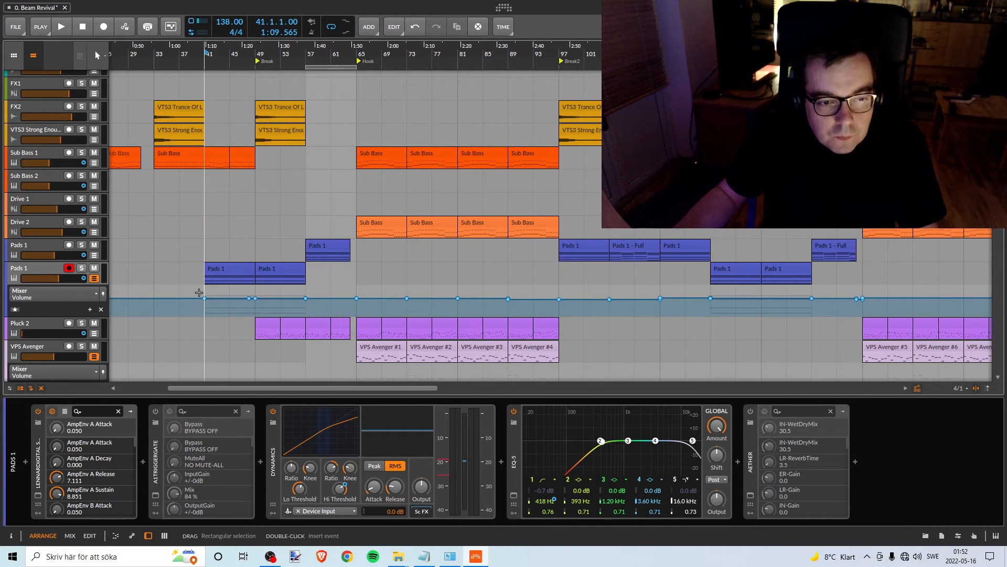
pyautogui.moveTo(198, 292); pyautogui.dragTo(710, 309)
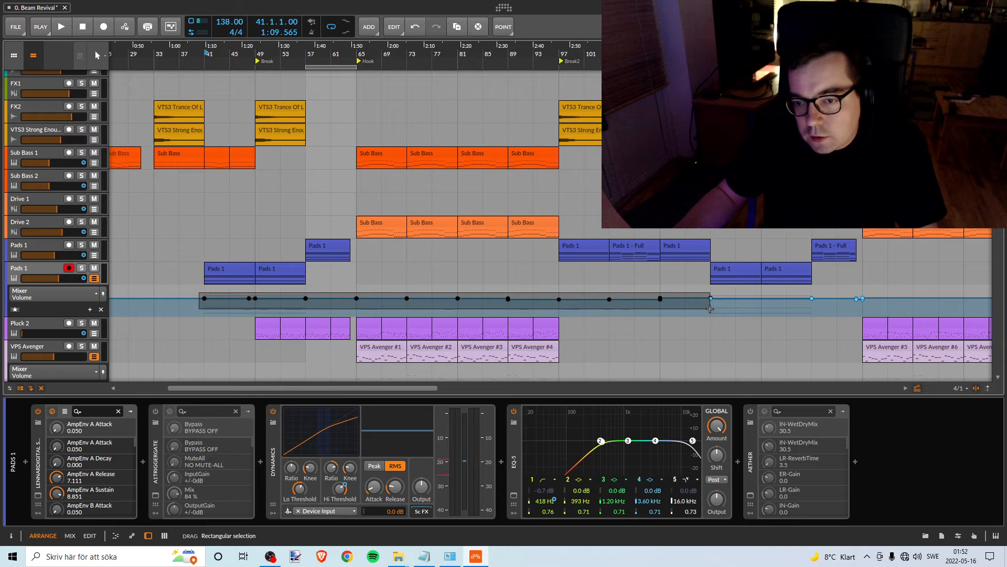
pyautogui.press('Delete')
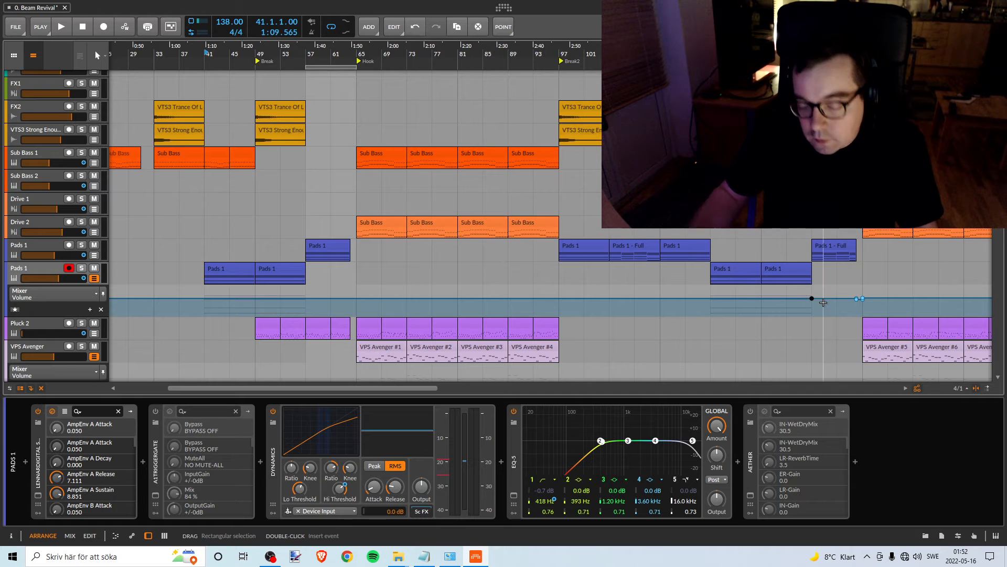
pyautogui.press('Delete')
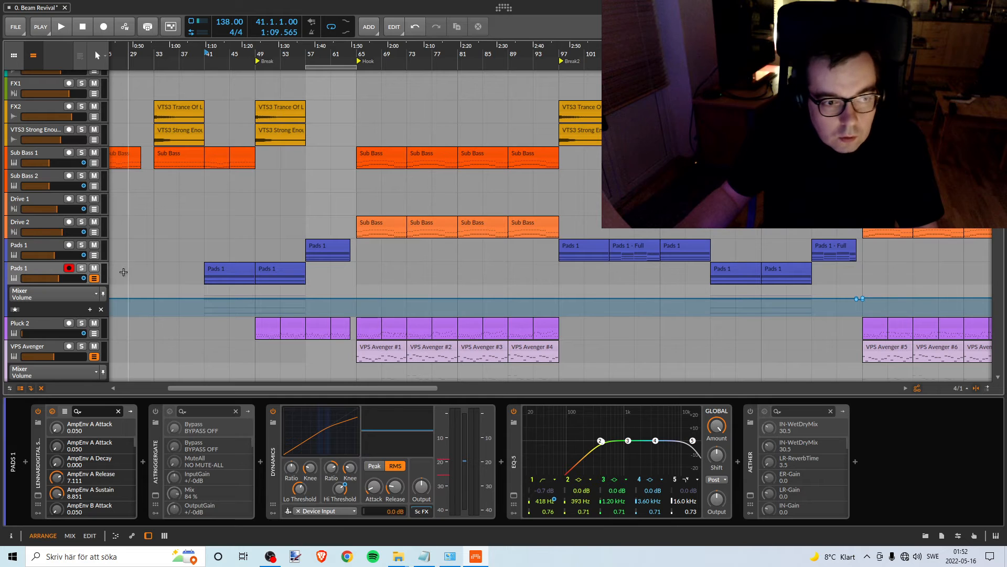
# - Solo the lower Pads 1 track, move the loop region to bars 49–57 at the Break, and start playback there
pyautogui.click(82, 269)
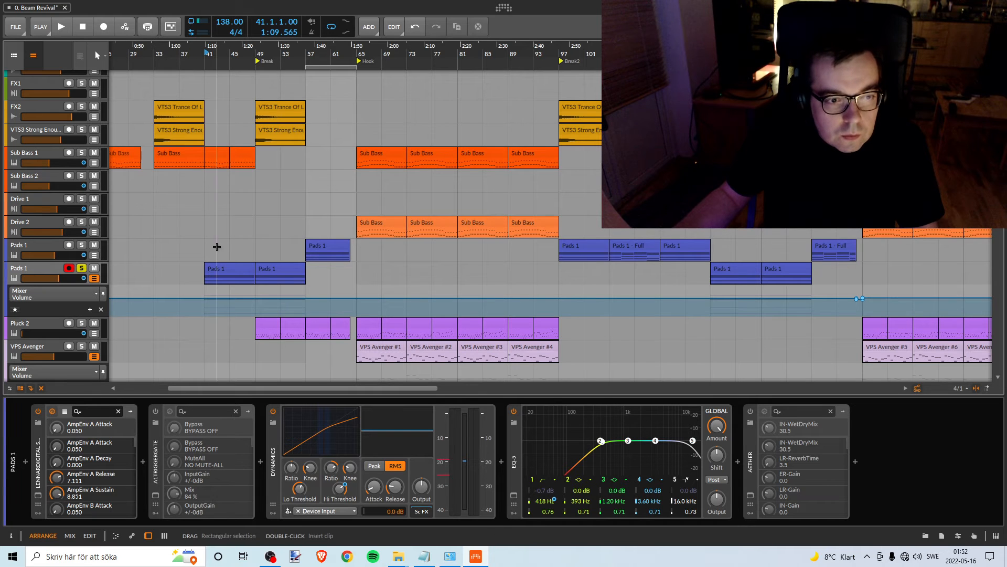
pyautogui.click(329, 66)
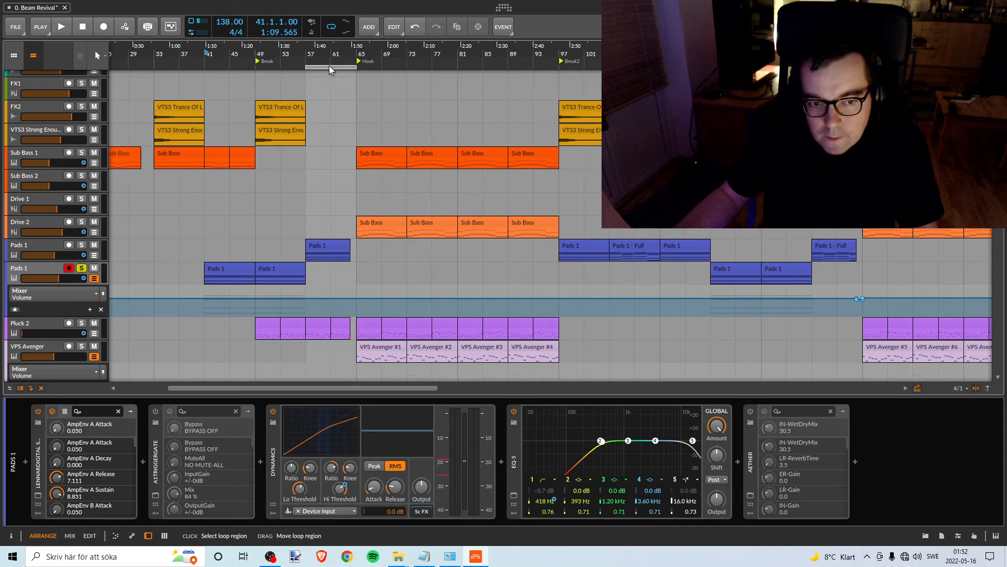
pyautogui.moveTo(329, 65); pyautogui.dragTo(282, 68)
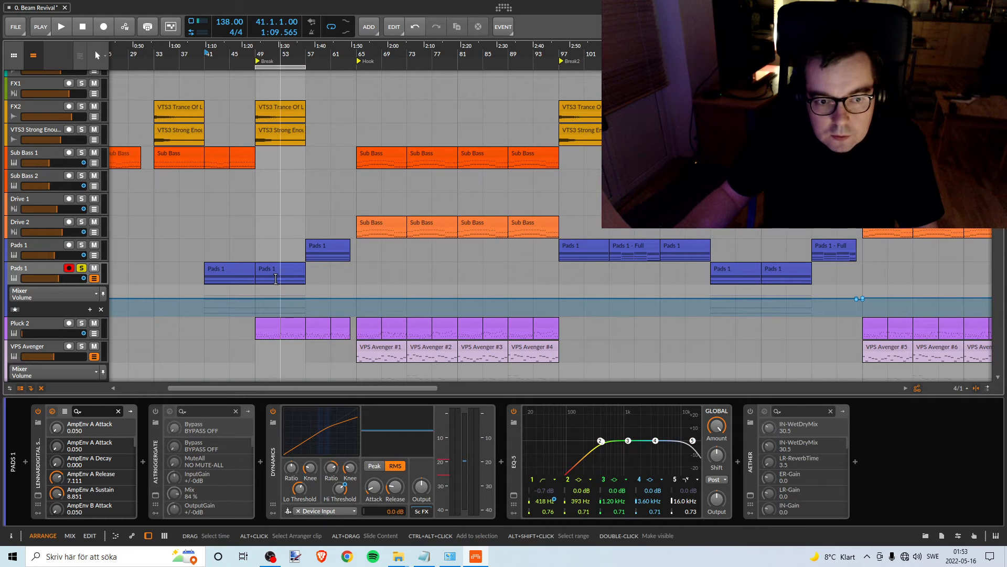
pyautogui.press('space')
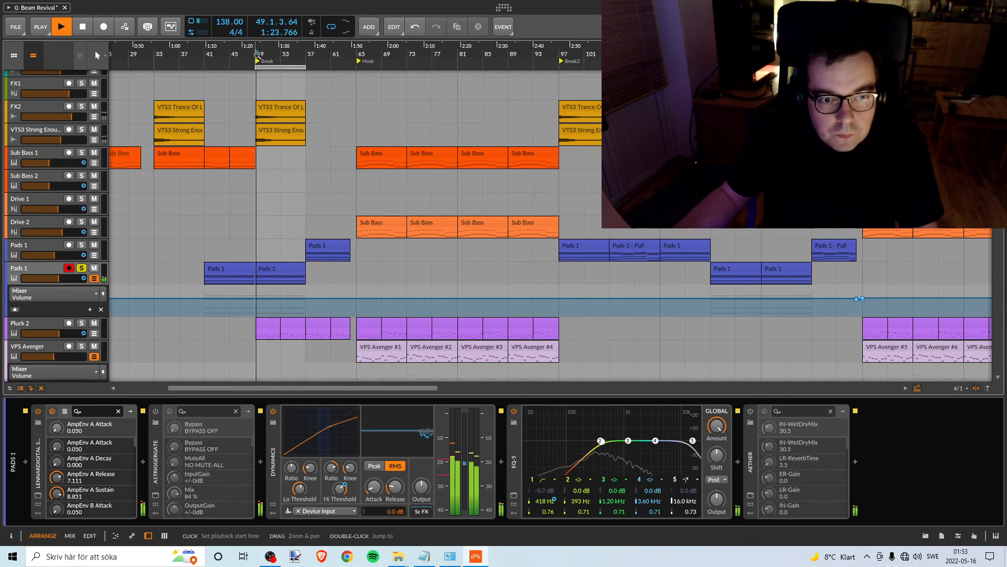
# - Move the Pink Noise clip to the Break at bar 49 and play it against the soloed Pads 1 track
pyautogui.scroll(2, 206, 206)
pyautogui.scroll(12, 206, 205)
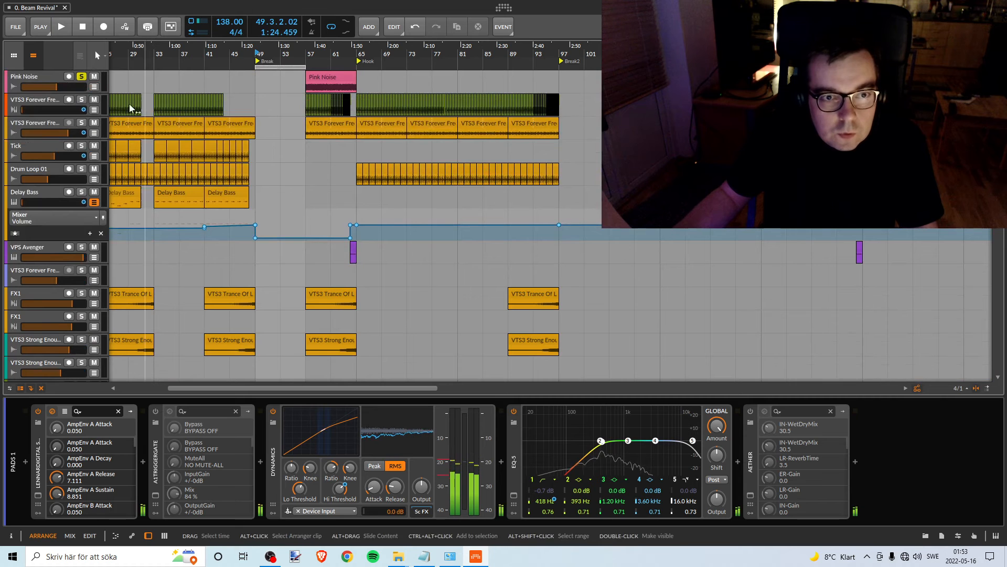
pyautogui.moveTo(322, 79); pyautogui.dragTo(272, 79)
pyautogui.press('space')
pyautogui.scroll(-10, 288, 198)
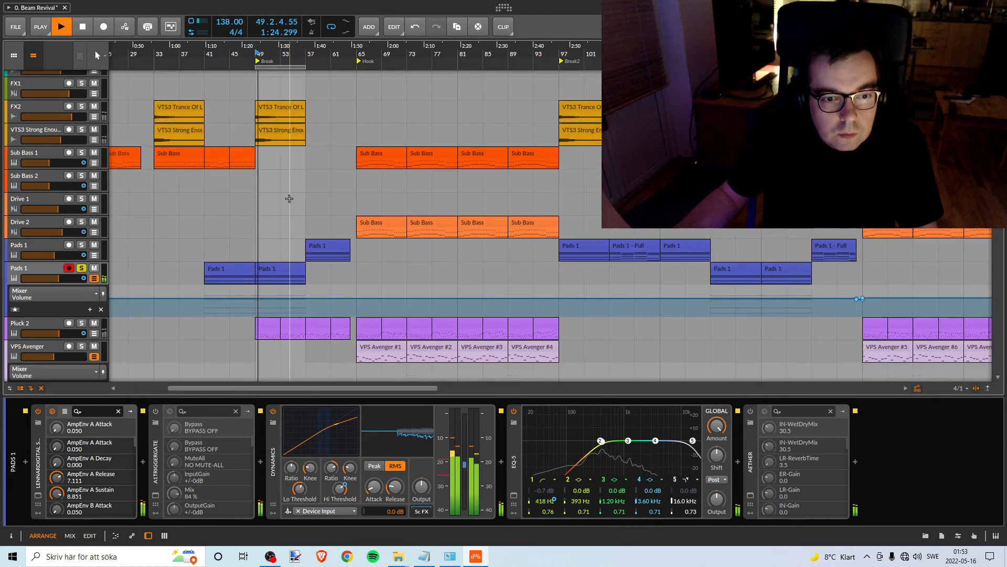
pyautogui.scroll(-2, 273, 291)
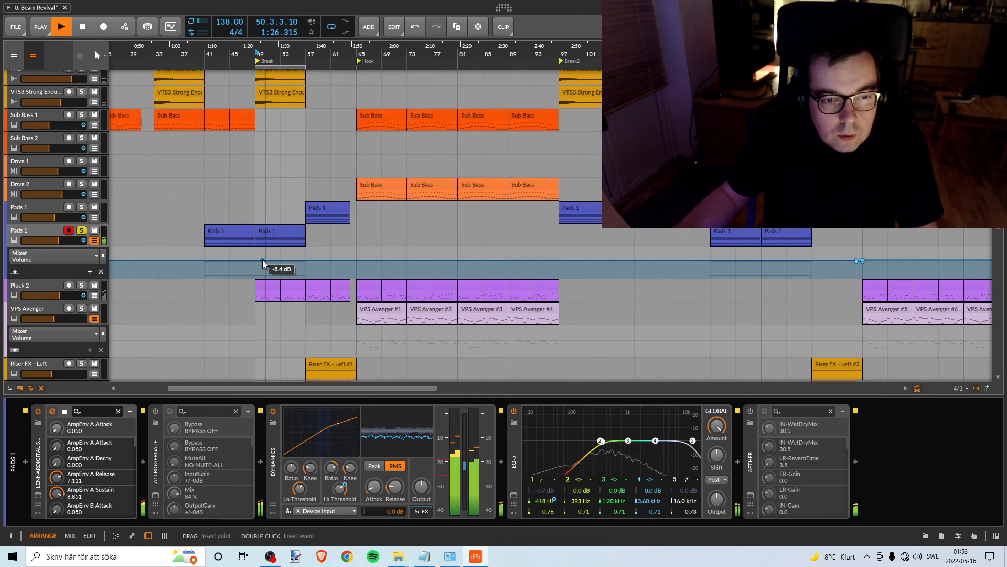
# - Add a volume automation point inside the Break on the lower Pads 1 track and level it by ear to about -12.4 dB
pyautogui.press('space')
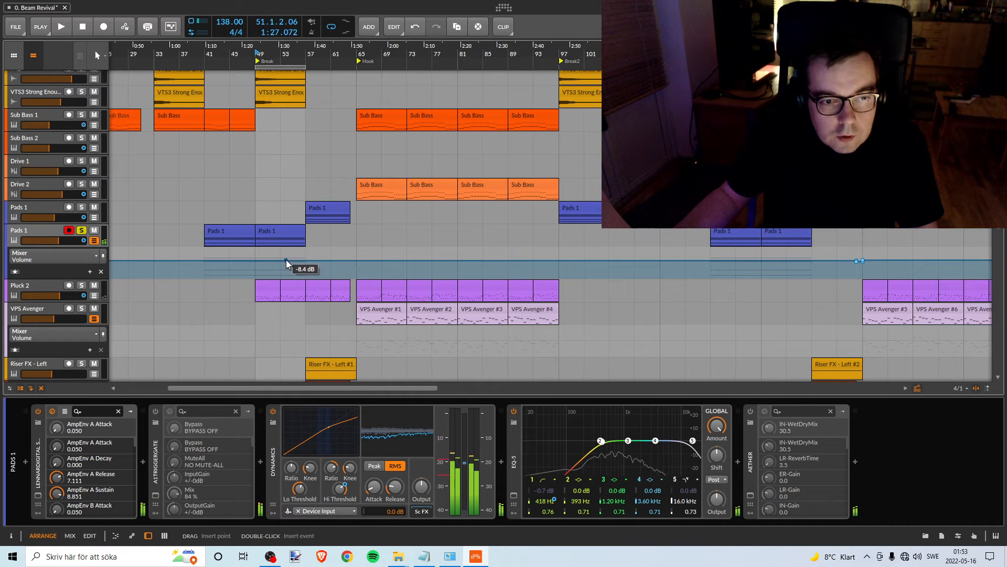
pyautogui.moveTo(286, 261); pyautogui.dragTo(286, 276)
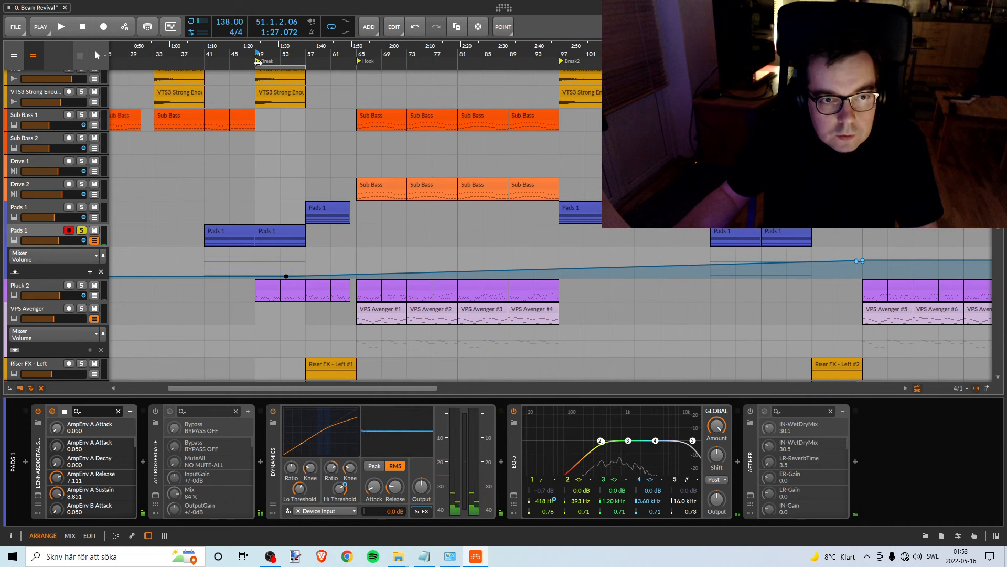
pyautogui.press('space')
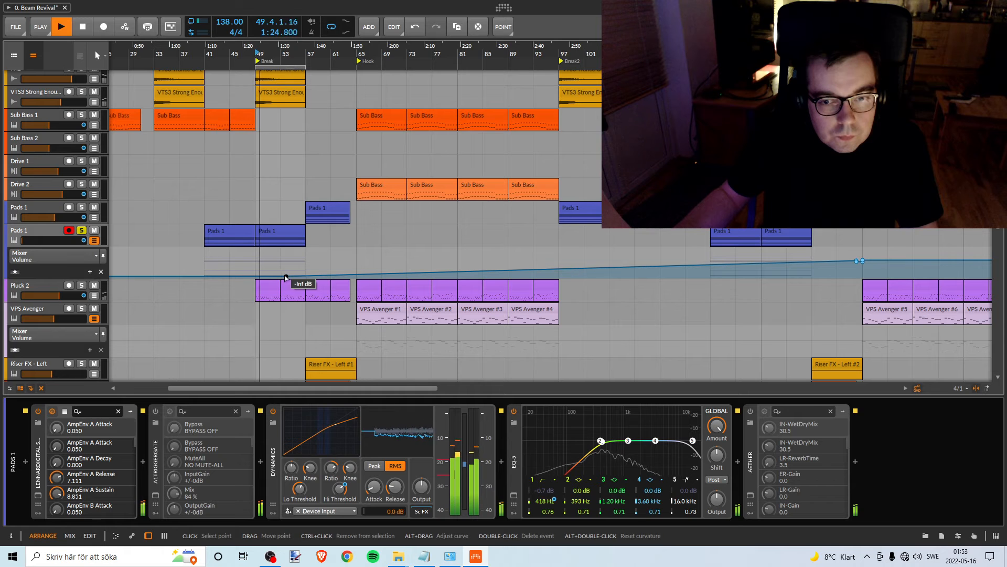
pyautogui.moveTo(286, 277); pyautogui.dragTo(286, 262)
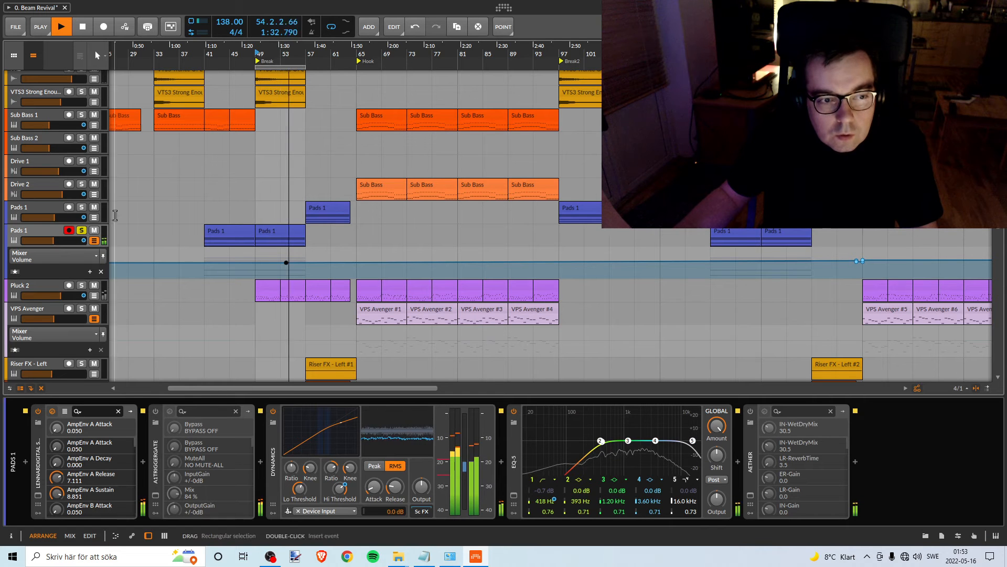
pyautogui.press('space')
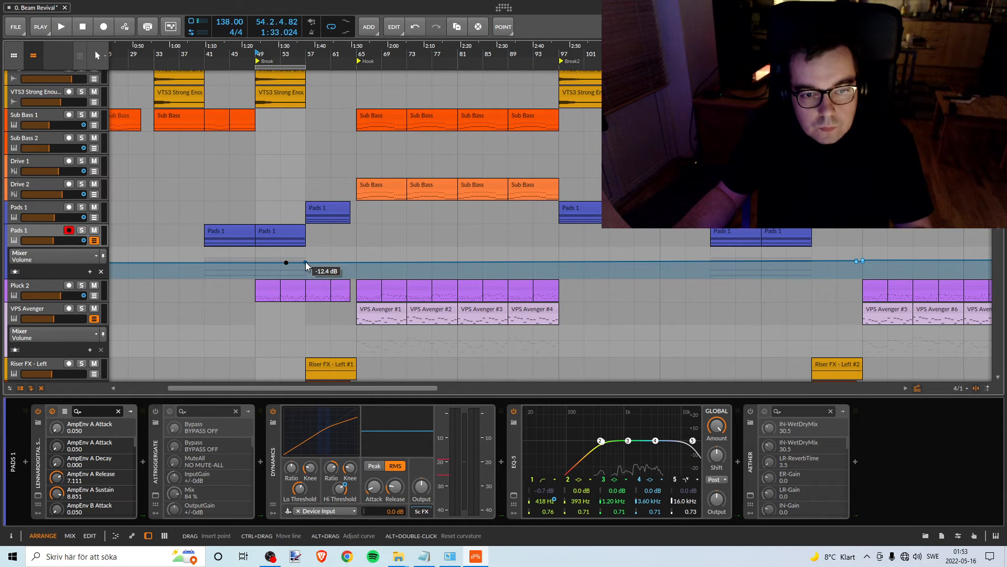
# - Shape the lower Pads 1 volume automation to hold its level over bars 41–57, with silence before and after until about bar 144
pyautogui.click(306, 263)
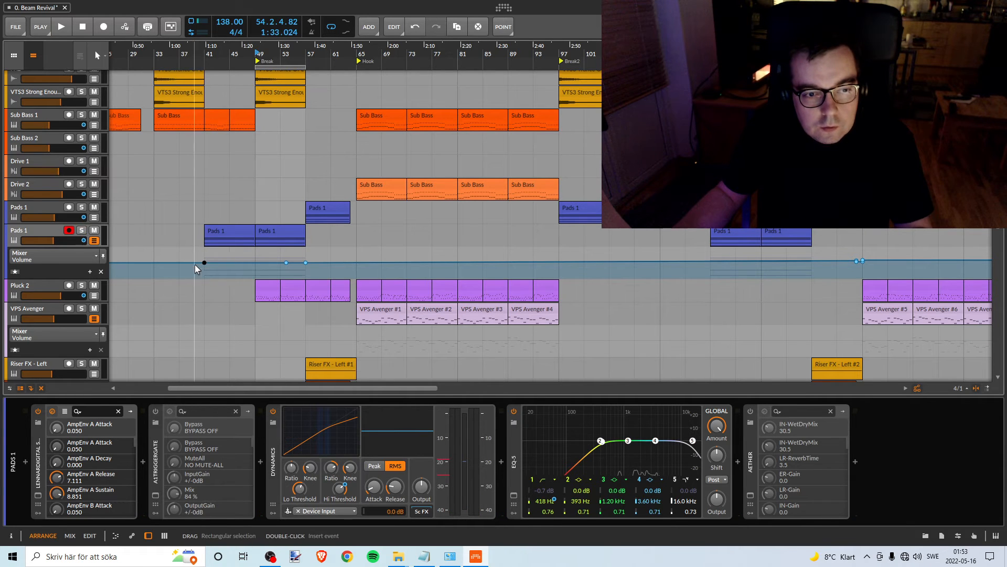
pyautogui.moveTo(199, 264); pyautogui.dragTo(239, 281)
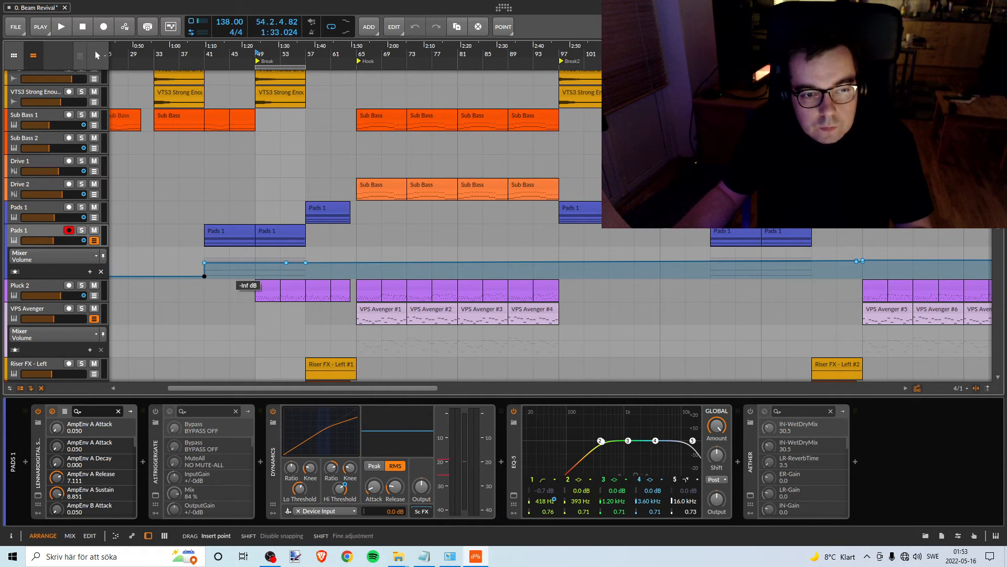
pyautogui.doubleClick(286, 263)
pyautogui.moveTo(311, 265); pyautogui.dragTo(306, 278)
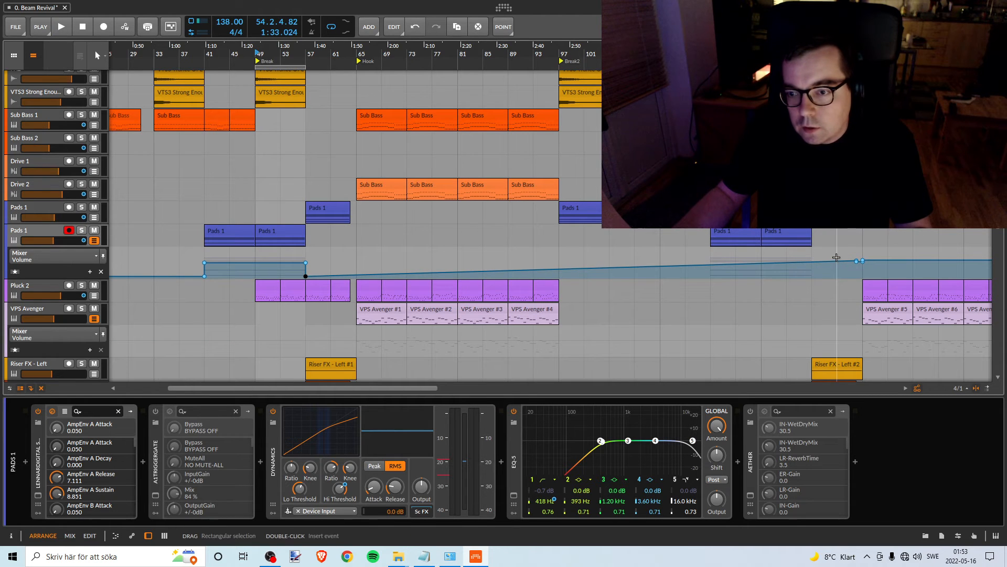
pyautogui.moveTo(838, 262); pyautogui.dragTo(888, 277)
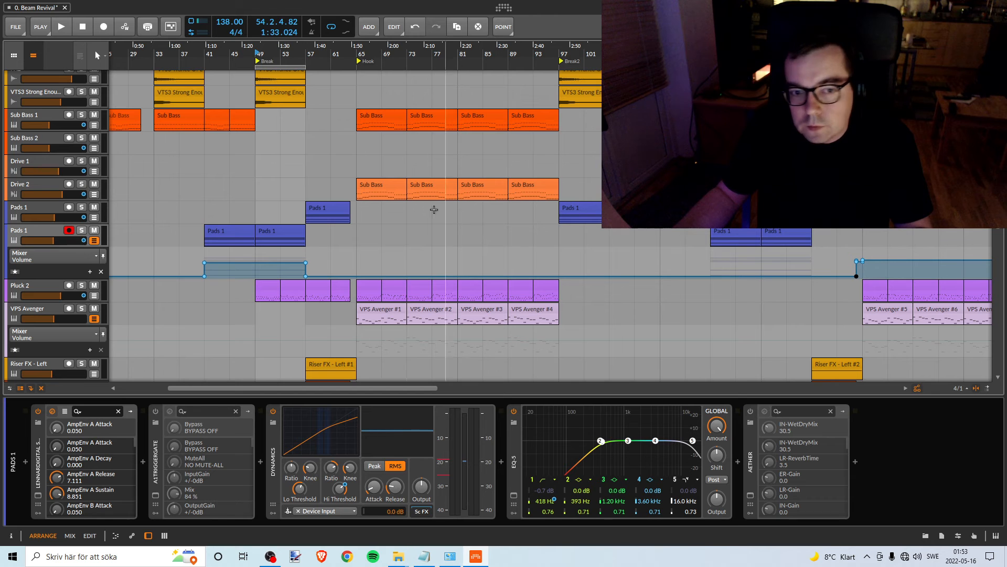
# - Show the upper Pads 1 track's volume automation, silence it before bar 57, and add points at bars 97, 121, 137 and 145
pyautogui.click(94, 217)
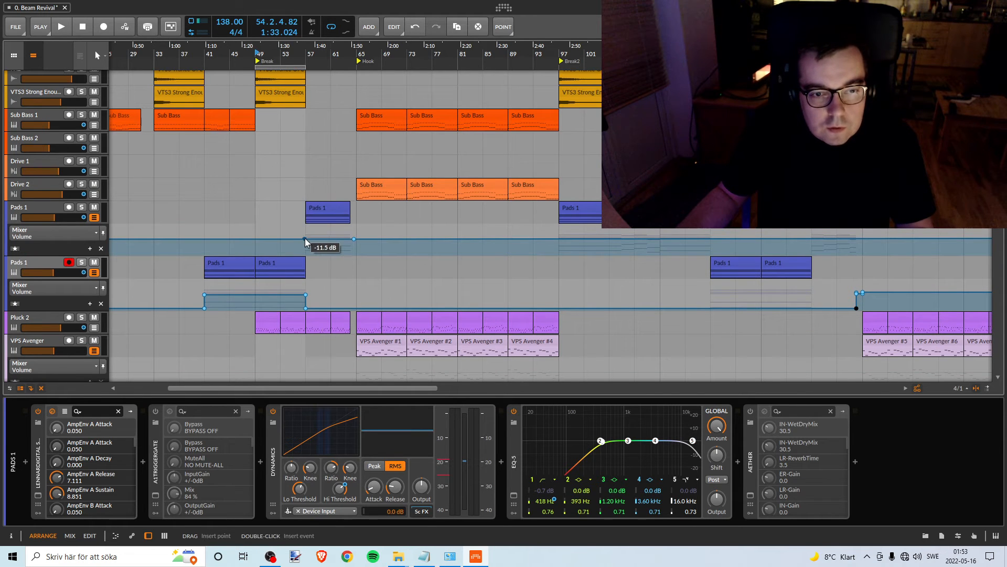
pyautogui.moveTo(307, 240); pyautogui.dragTo(355, 253)
pyautogui.hotkey('ctrl', 'z')
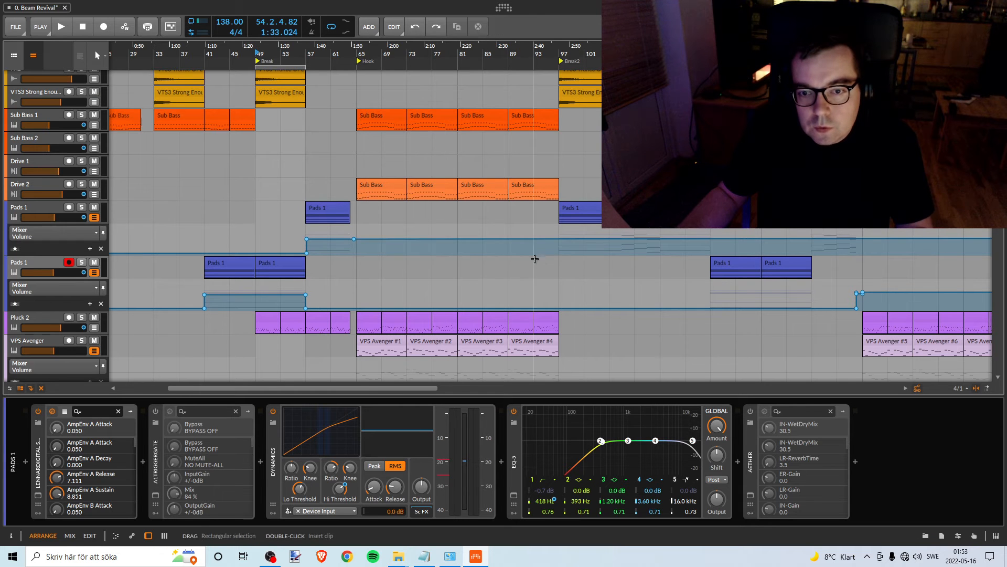
pyautogui.click(561, 240)
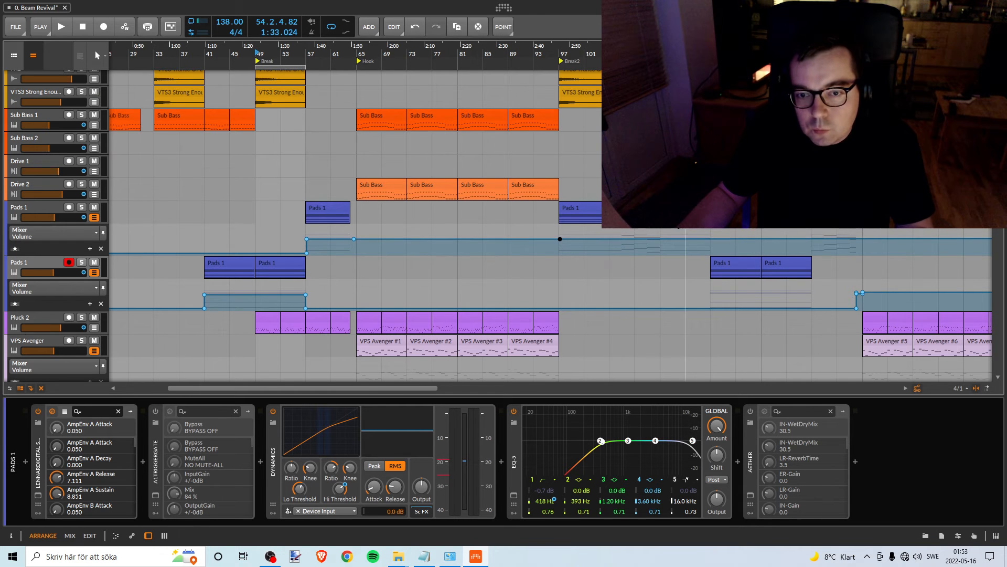
pyautogui.click(713, 240)
pyautogui.click(812, 239)
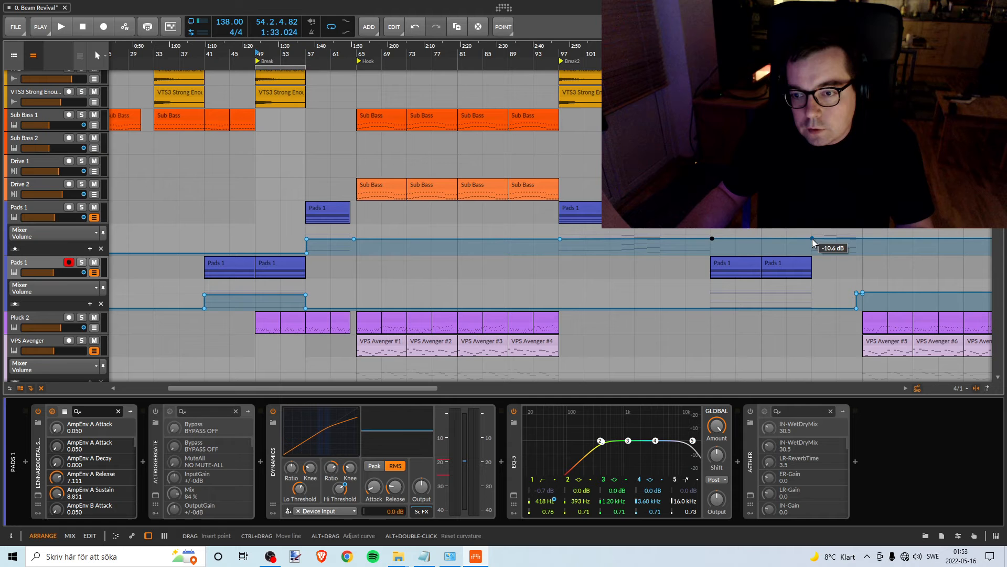
pyautogui.click(861, 238)
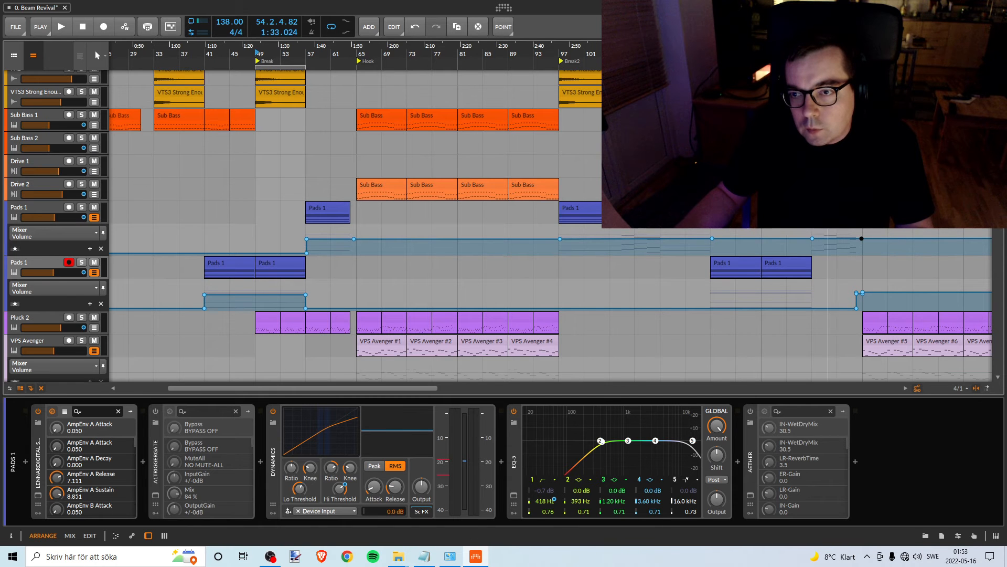
# - Drop the upper Pads 1 volume to silence between its clips, over bars 65–97, 121–137 and from bar 145
pyautogui.moveTo(837, 53); pyautogui.dragTo(800, 51)
pyautogui.moveTo(362, 239); pyautogui.dragTo(361, 253)
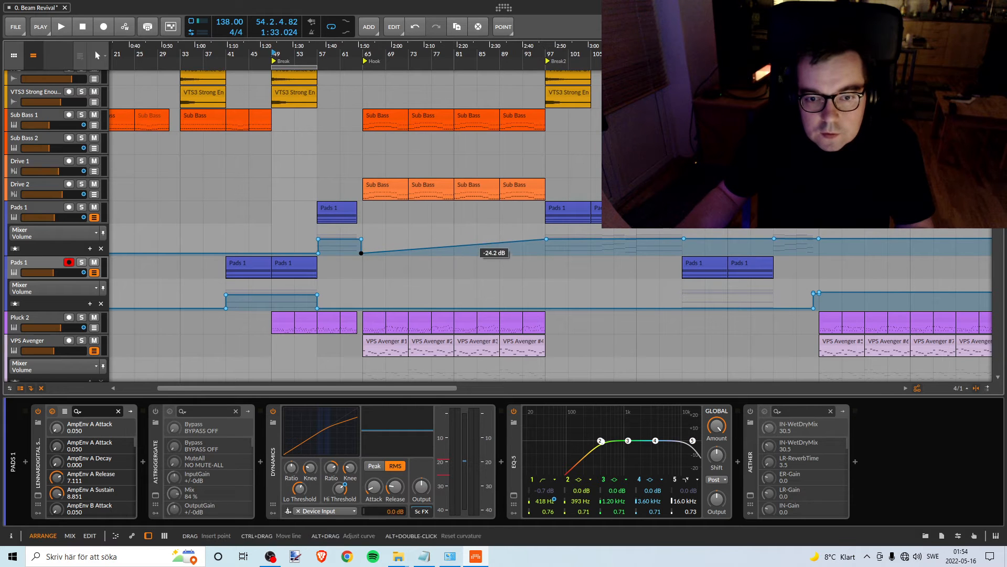
pyautogui.moveTo(544, 239); pyautogui.dragTo(546, 253)
pyautogui.moveTo(703, 245); pyautogui.dragTo(694, 247)
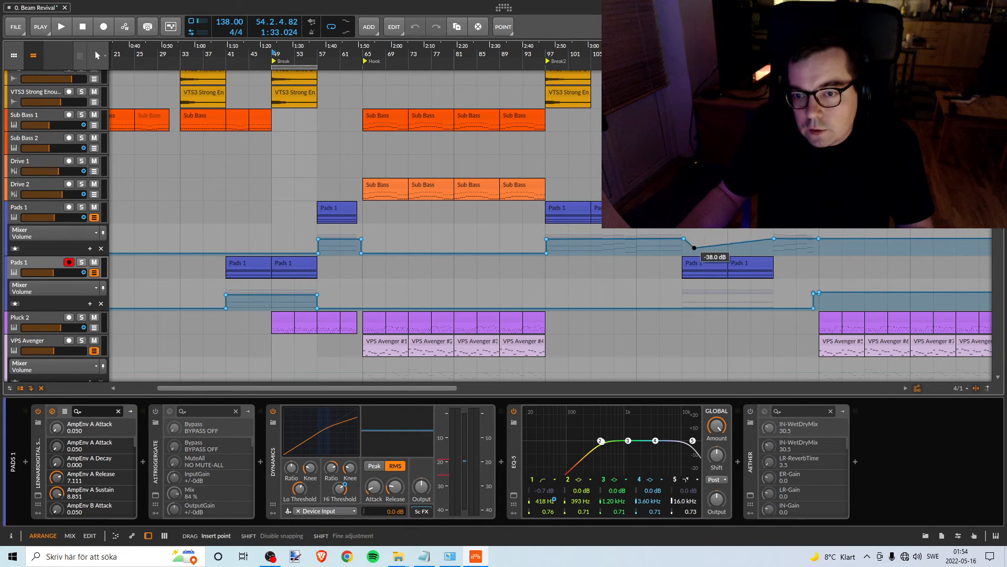
pyautogui.moveTo(772, 240); pyautogui.dragTo(827, 252)
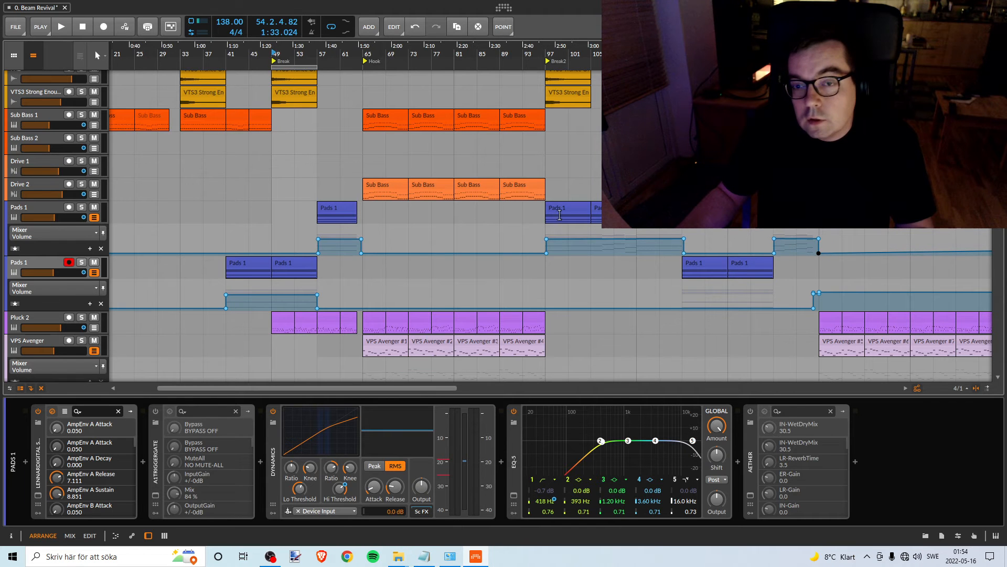
# - Extend the upper Pads 1 track's silence after bar 145 flat to about bar 361, past the end of the arrangement
pyautogui.moveTo(824, 52); pyautogui.dragTo(640, 34)
pyautogui.moveTo(493, 51); pyautogui.dragTo(488, 47)
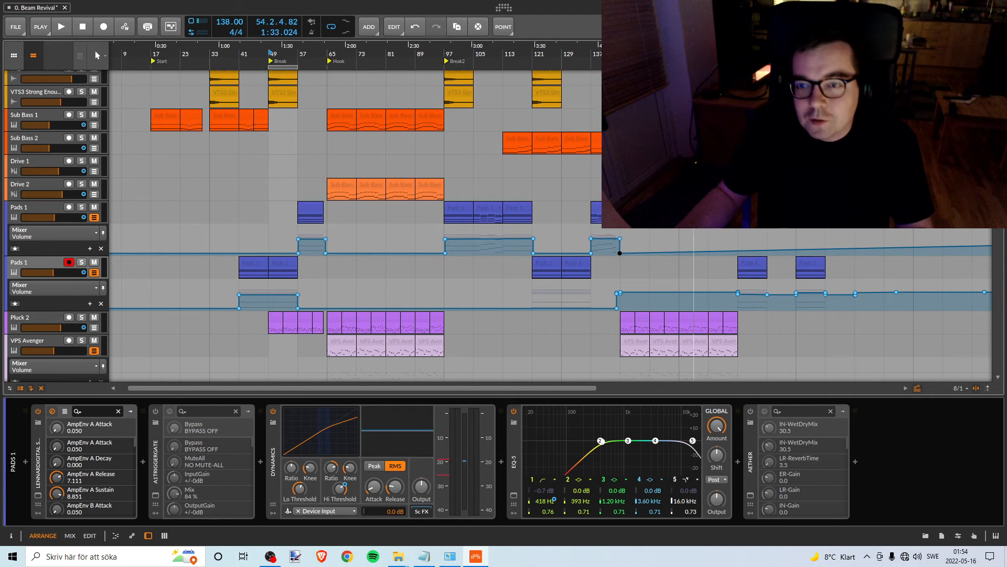
pyautogui.moveTo(694, 49); pyautogui.dragTo(384, 53)
pyautogui.moveTo(766, 240); pyautogui.dragTo(916, 252)
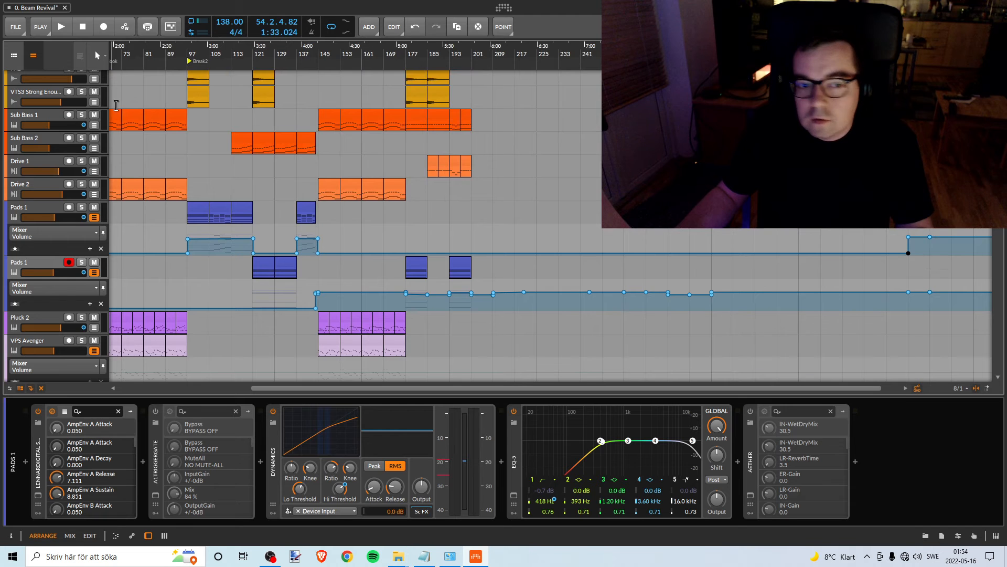
pyautogui.moveTo(165, 47); pyautogui.dragTo(499, 52)
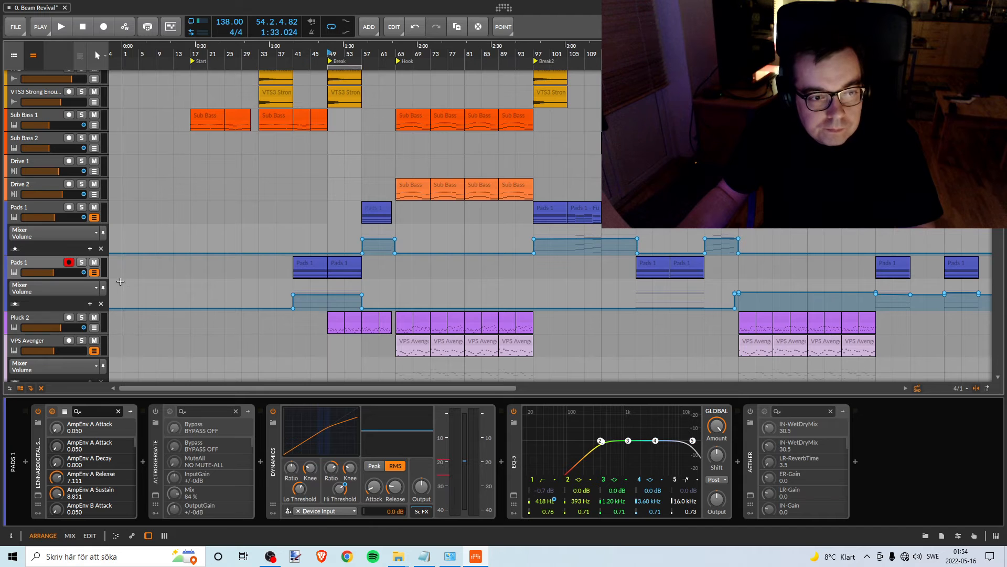
# - Solo the lower Pads 1 track, play it briefly from bar 41 to check its level, and unsolo it
pyautogui.click(34, 269)
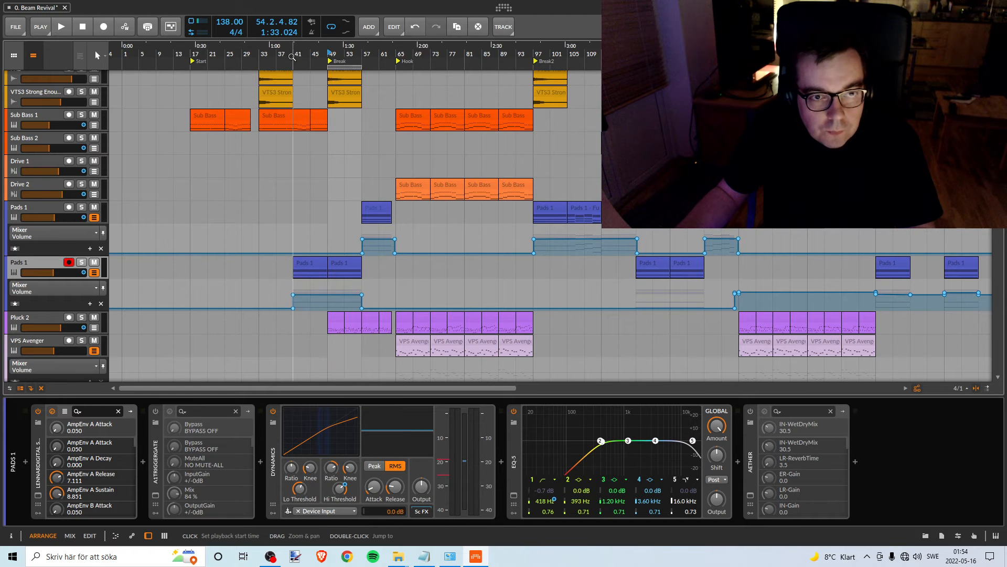
pyautogui.click(295, 56)
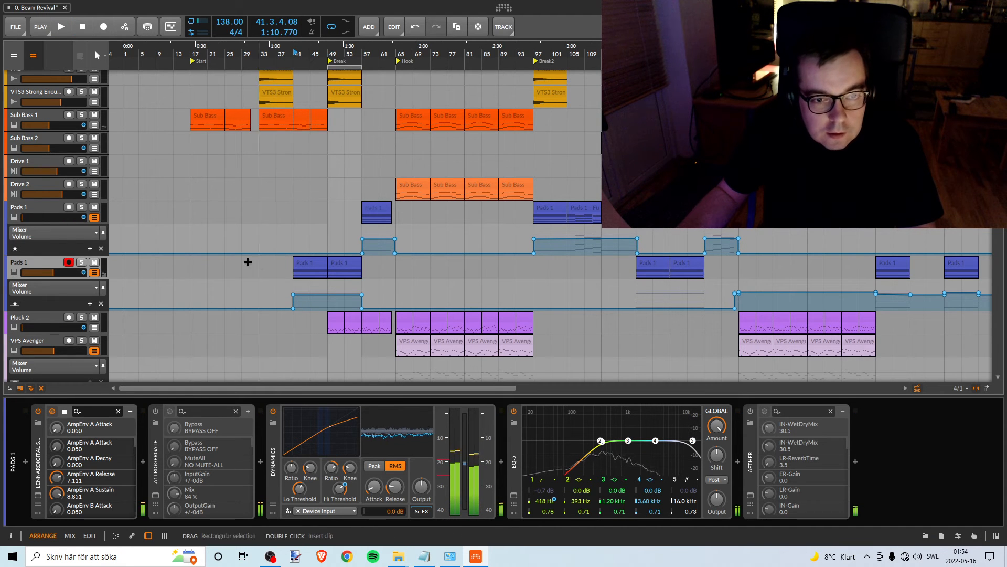
pyautogui.click(82, 263)
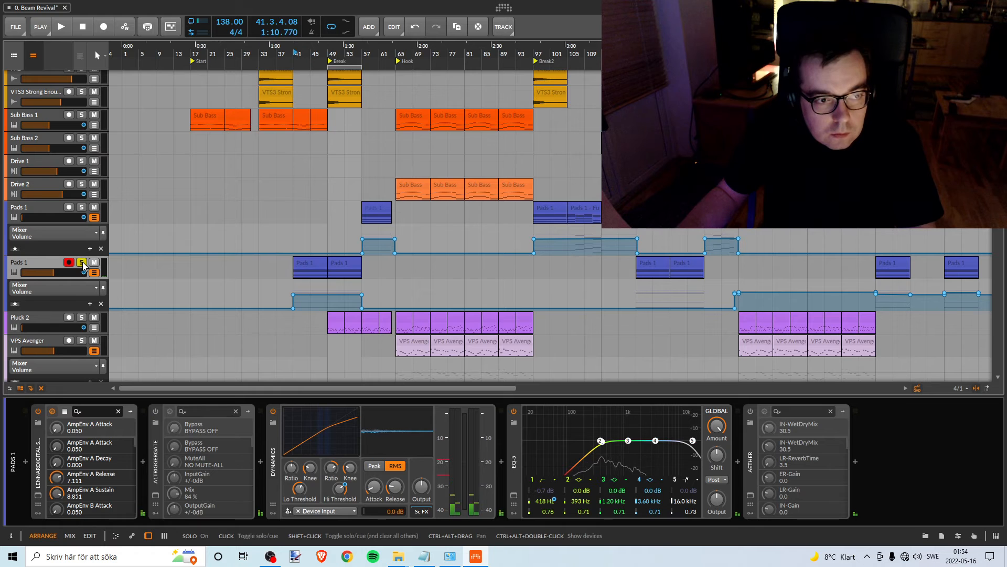
pyautogui.press('space')
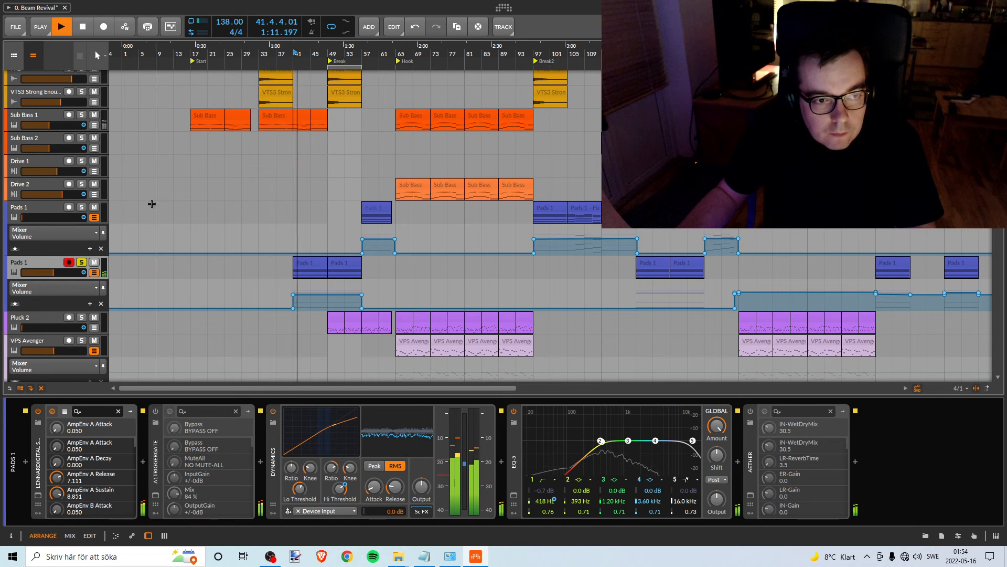
pyautogui.press('space')
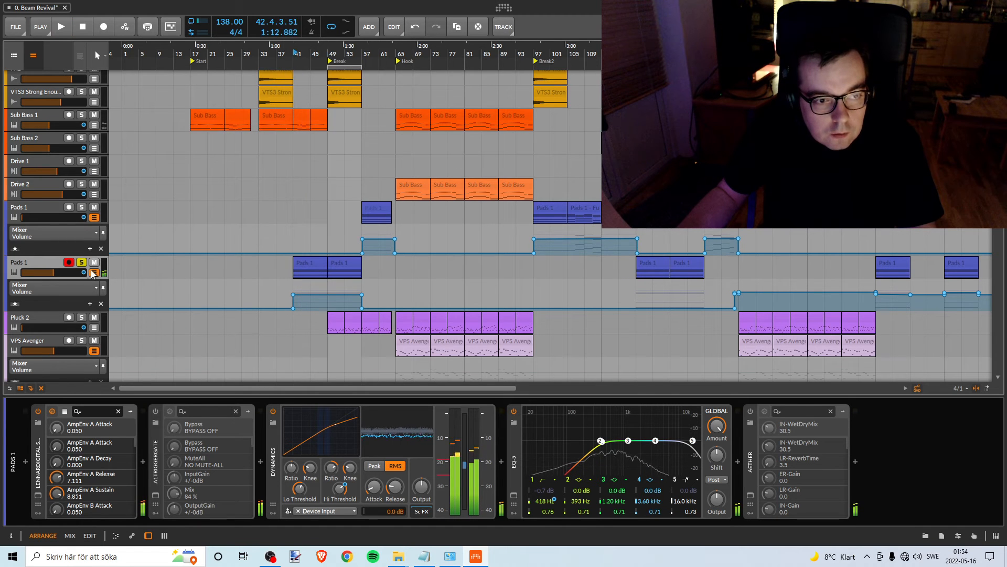
pyautogui.click(82, 263)
# - Add pairs of volume automation points on the lower Pads 1 track around the start and end of its clips at bars 121–137
pyautogui.scroll(-3, 377, 303)
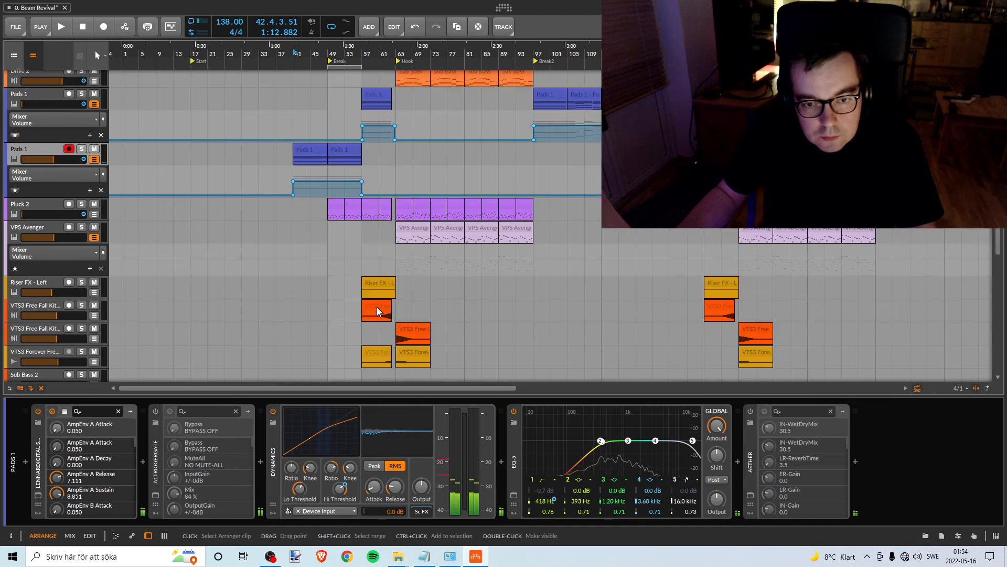
pyautogui.scroll(1, 378, 303)
pyautogui.scroll(4, 377, 309)
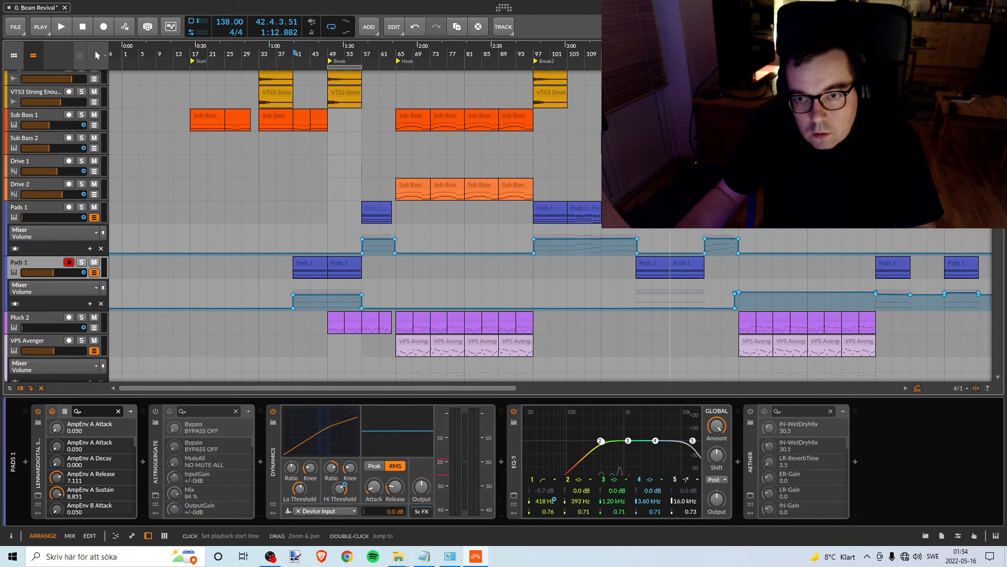
pyautogui.moveTo(670, 52); pyautogui.dragTo(552, 55)
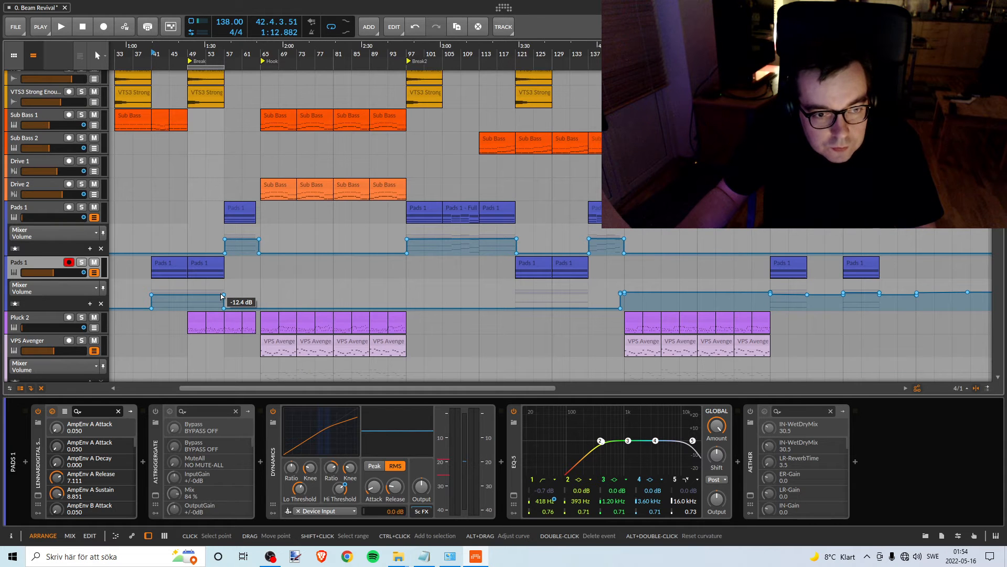
pyautogui.click(516, 308)
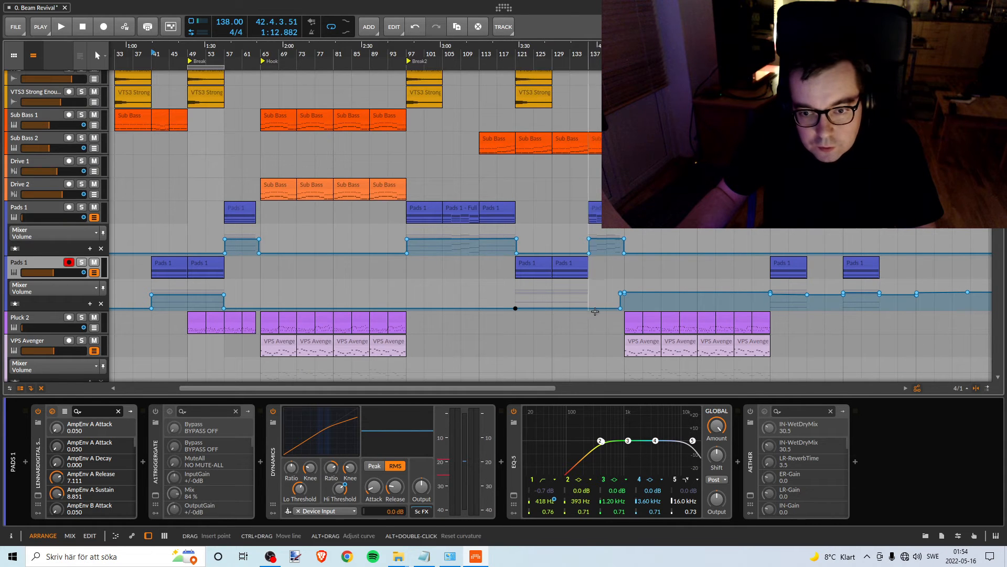
pyautogui.click(590, 309)
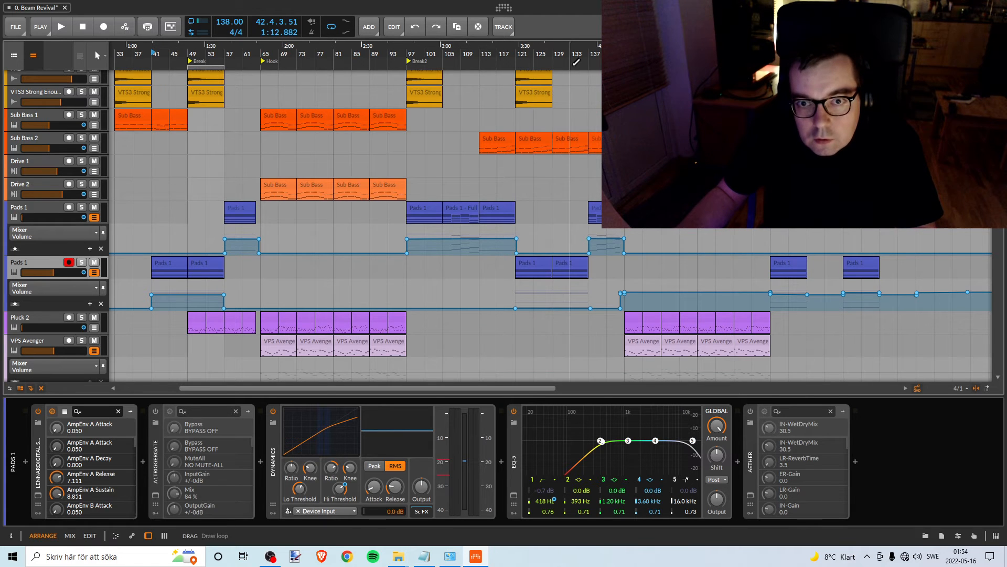
pyautogui.scroll(5, 575, 62)
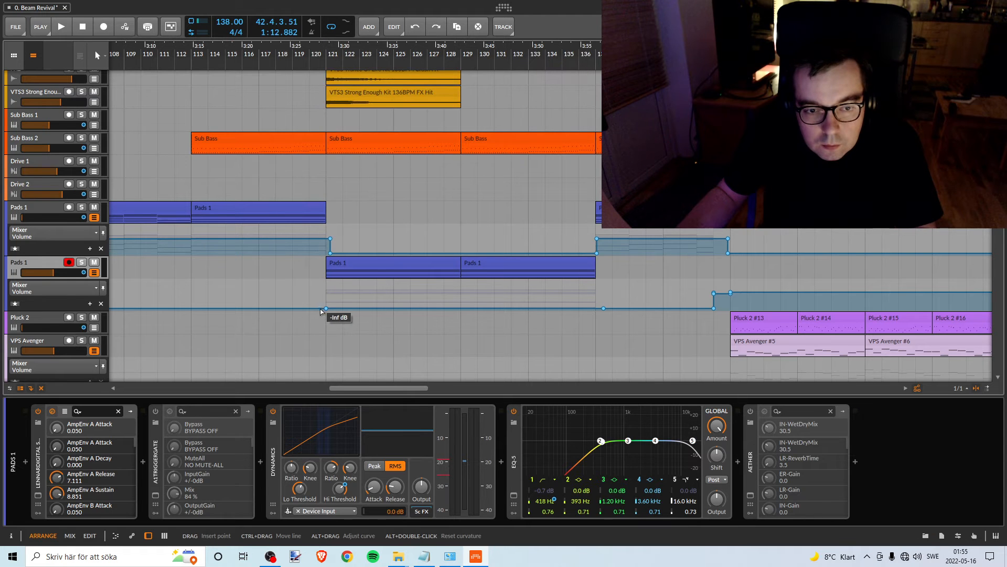
pyautogui.click(320, 309)
pyautogui.click(611, 308)
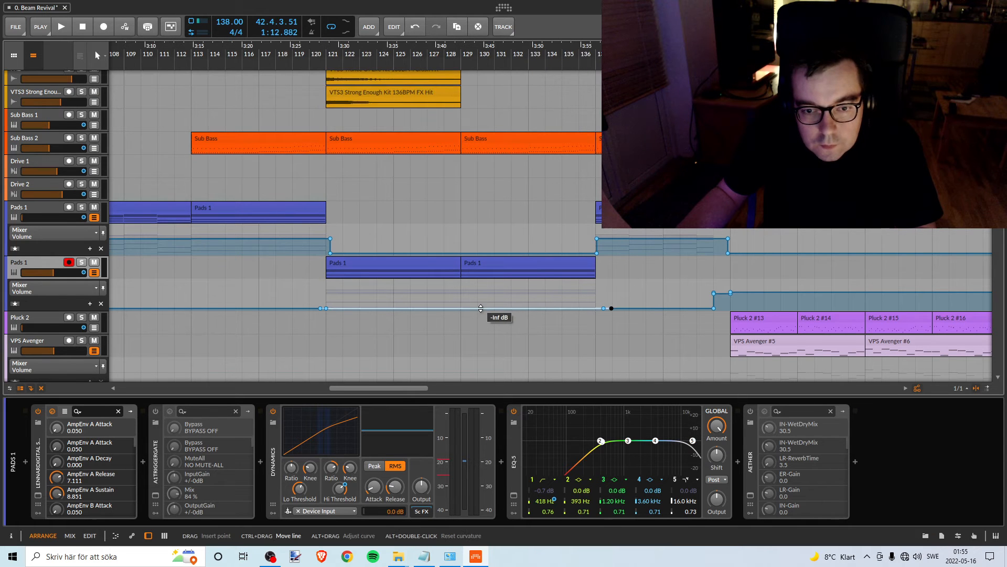
# - Raise the lower Pads 1 volume over bars 121–137 to about -12.6 dB and make both edges vertical at the clip boundaries
pyautogui.moveTo(480, 308); pyautogui.dragTo(480, 296)
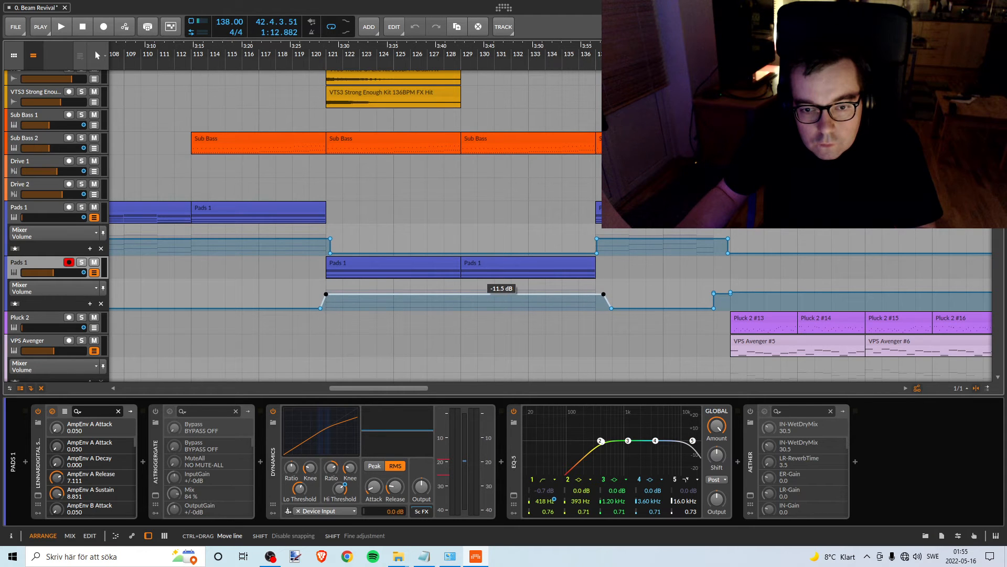
pyautogui.moveTo(480, 295); pyautogui.dragTo(480, 295)
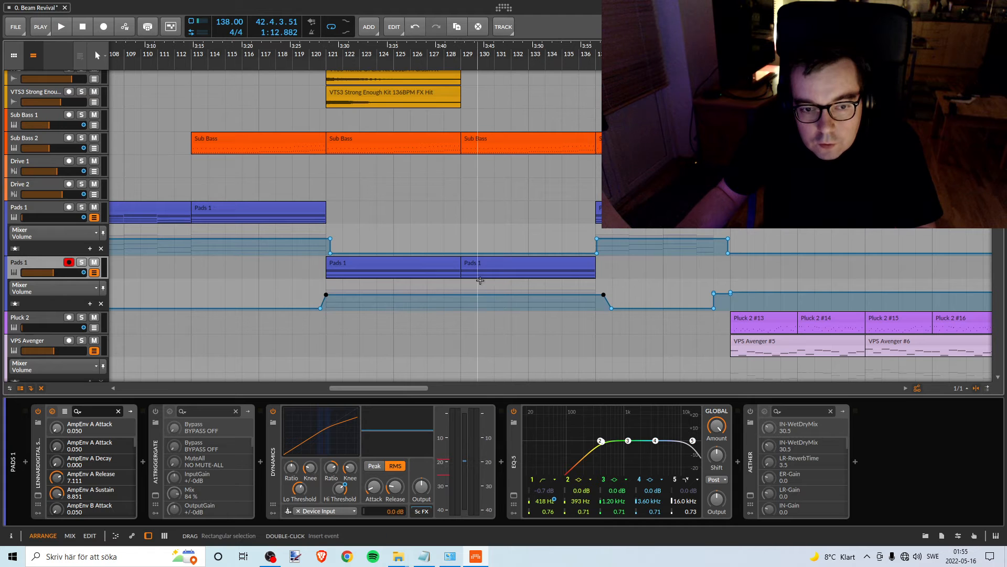
pyautogui.click(320, 309)
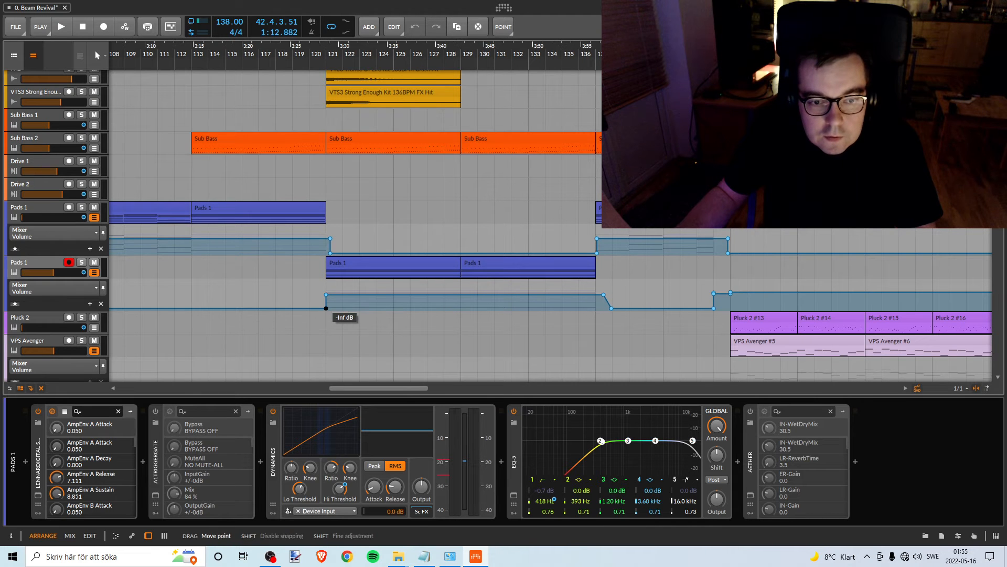
pyautogui.click(611, 308)
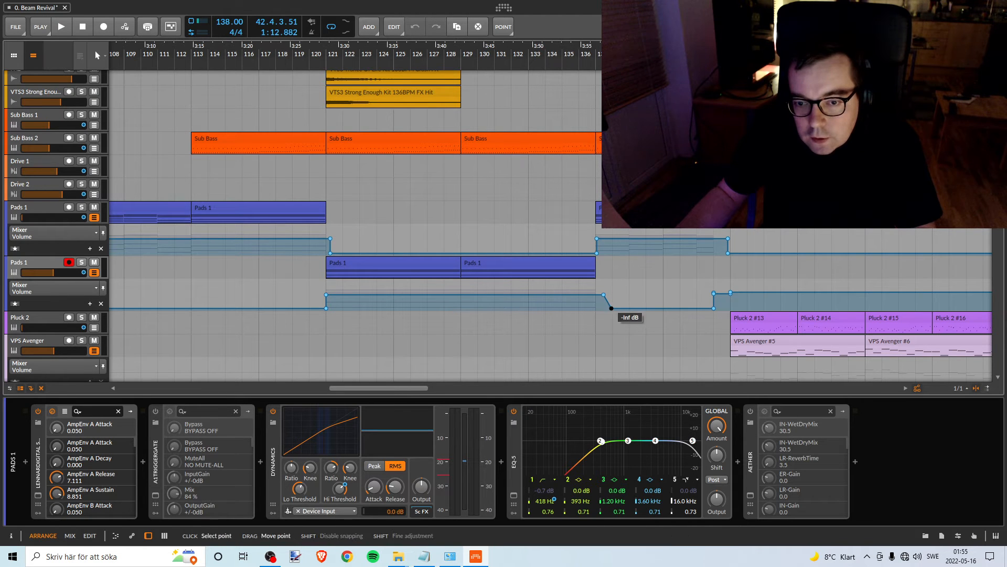
pyautogui.moveTo(603, 308); pyautogui.dragTo(603, 308)
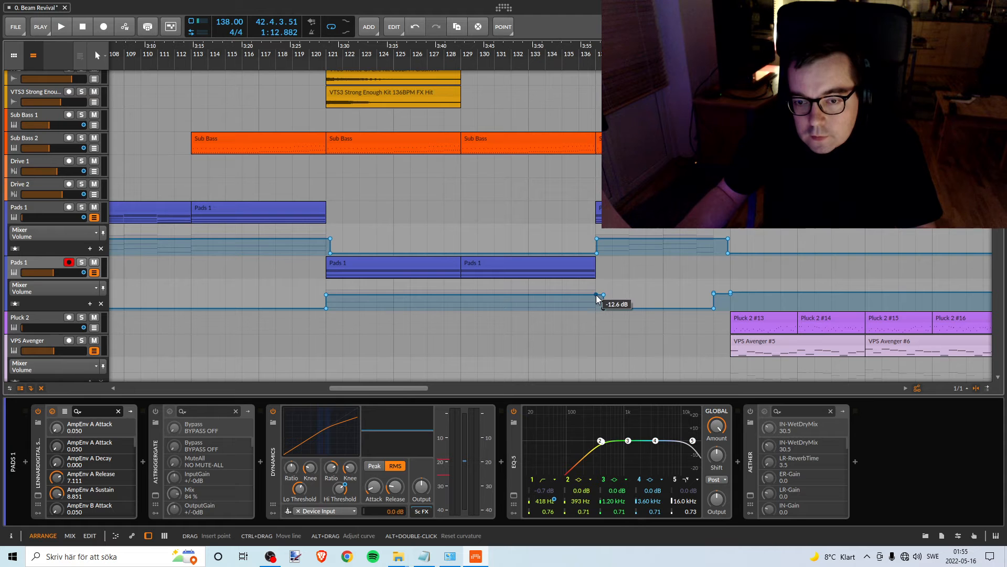
pyautogui.click(597, 295)
pyautogui.doubleClick(603, 295)
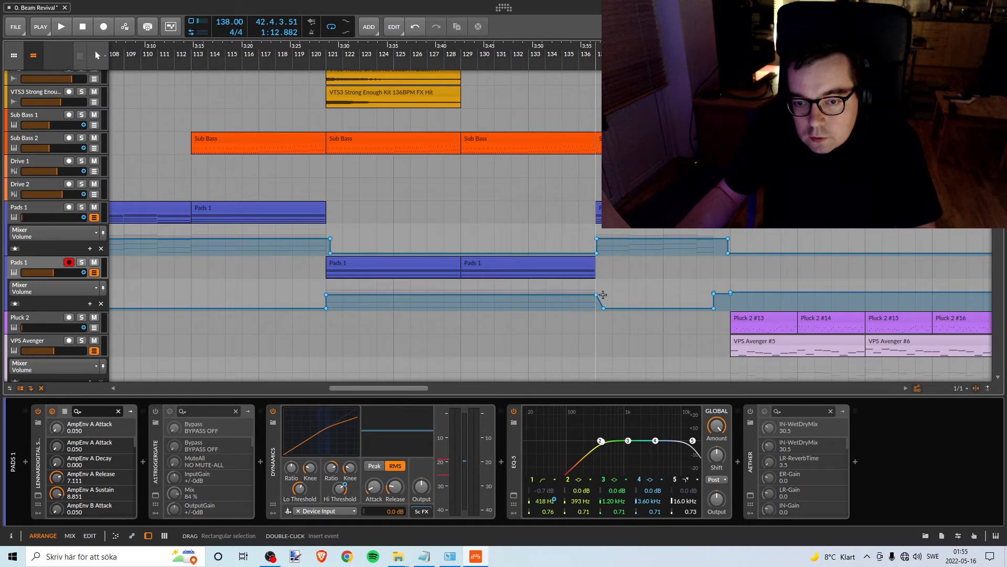
pyautogui.moveTo(604, 309); pyautogui.dragTo(597, 309)
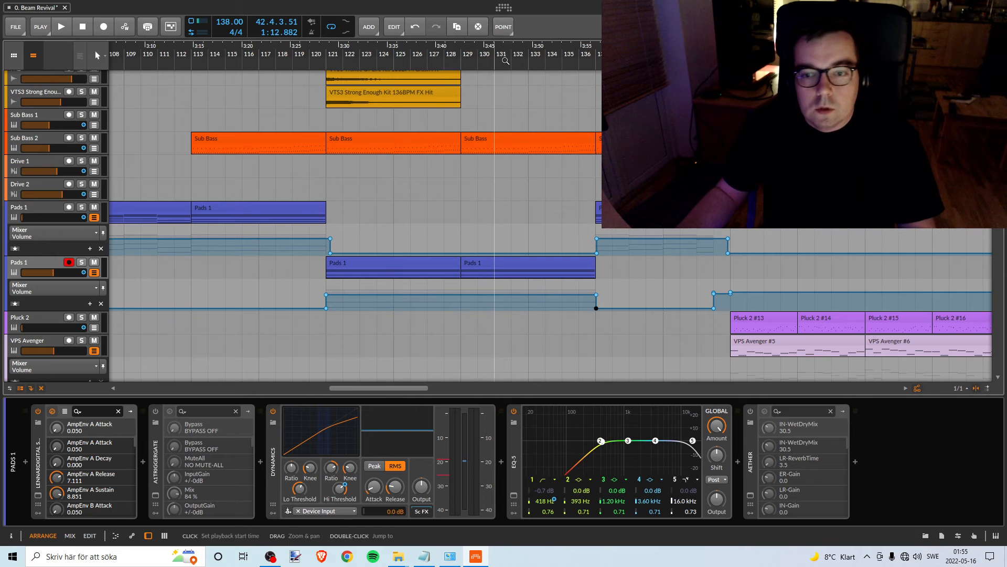
# - Move the Pink Noise clip and the loop region from the Break to bars 185–193
pyautogui.moveTo(444, 60); pyautogui.dragTo(500, 139)
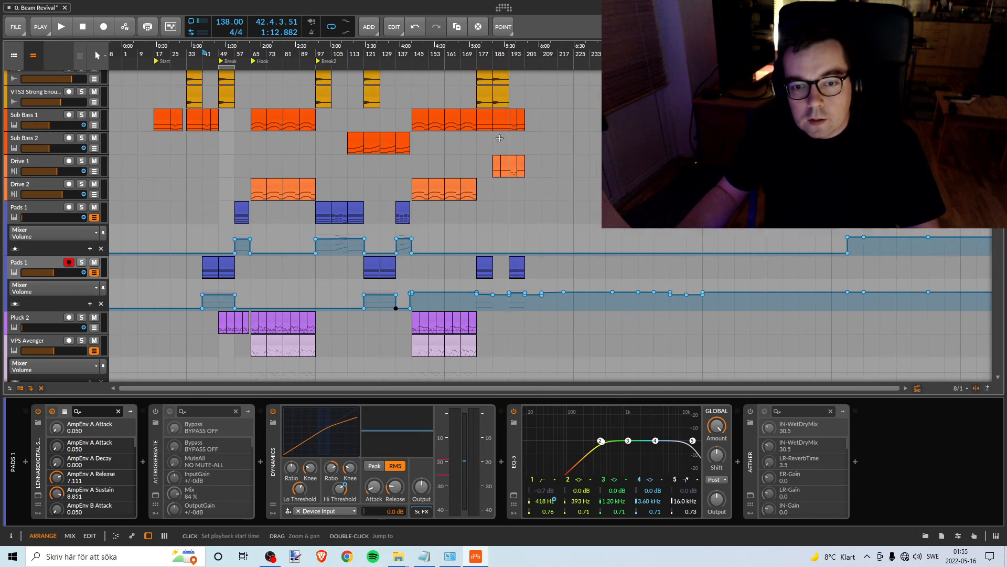
pyautogui.scroll(4, 476, 147)
pyautogui.scroll(5, 476, 147)
pyautogui.moveTo(227, 78); pyautogui.dragTo(503, 82)
pyautogui.moveTo(228, 67); pyautogui.dragTo(505, 72)
pyautogui.scroll(-6, 525, 194)
pyautogui.scroll(-3, 525, 194)
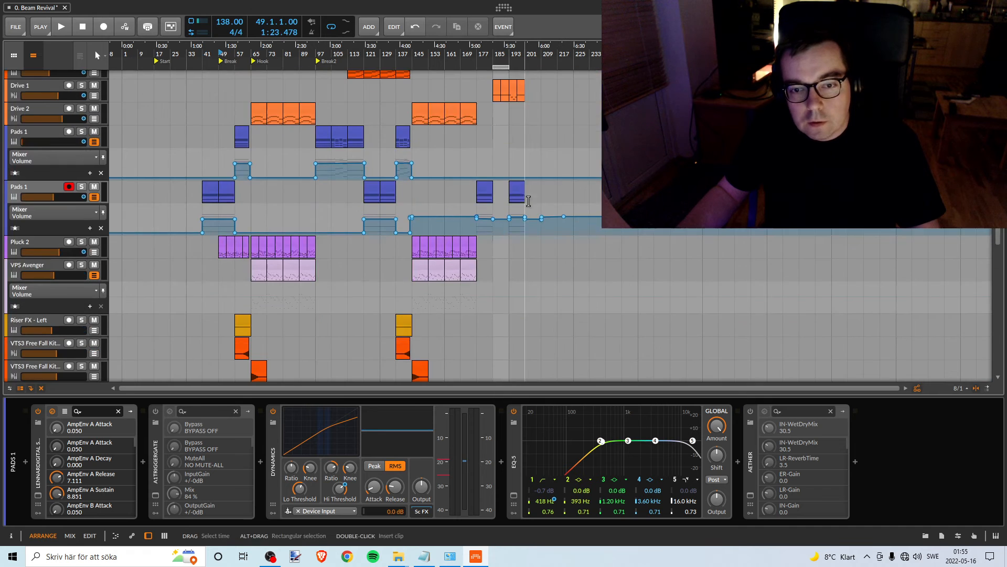
pyautogui.scroll(10, 525, 200)
# - Shift the loop region to bars 177–185 over the lower track's next Pads 1 clip and set the playback start to bar 177
pyautogui.moveTo(500, 72); pyautogui.dragTo(484, 69)
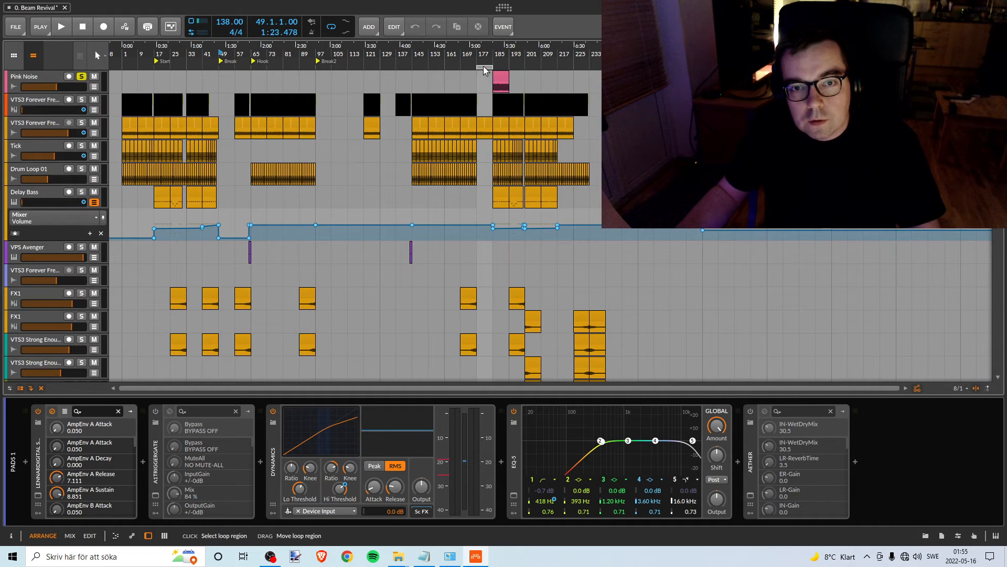
pyautogui.click(502, 79)
pyautogui.scroll(-10, 493, 151)
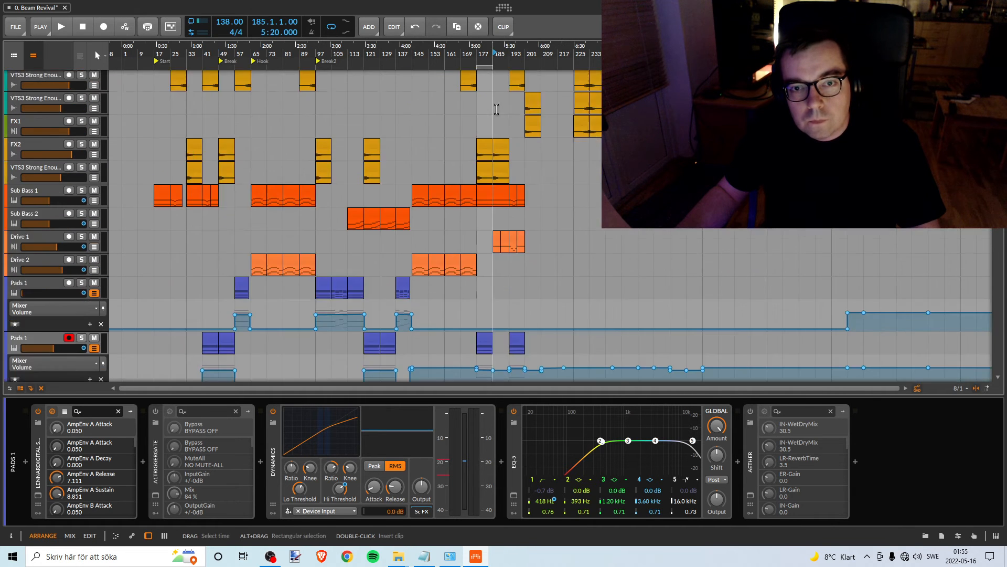
pyautogui.moveTo(479, 59); pyautogui.dragTo(454, 74)
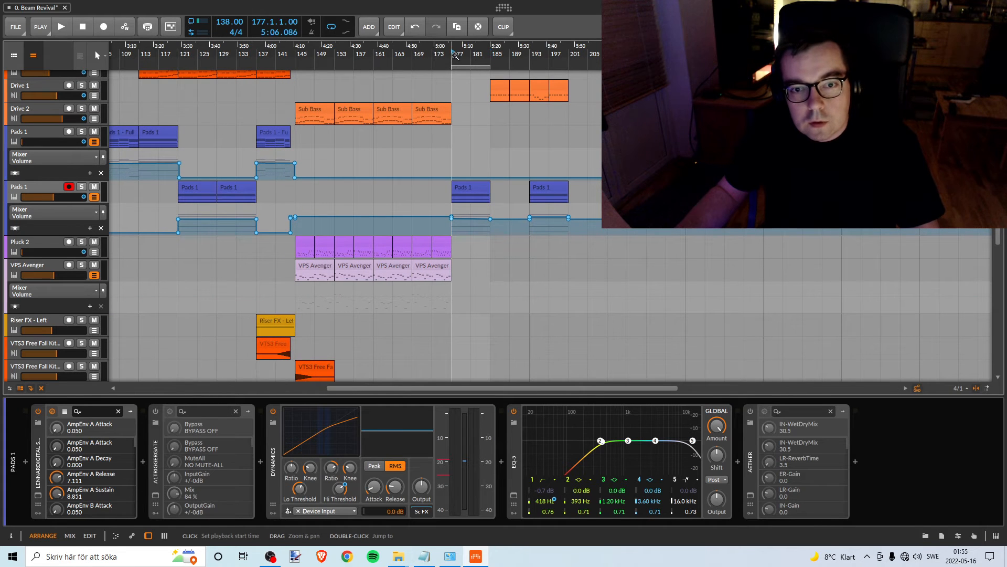
# - Add a volume automation point just after bar 185 on the lower Pads 1 track and drop the level over bars 177–185 to -Inf dB
pyautogui.press('space')
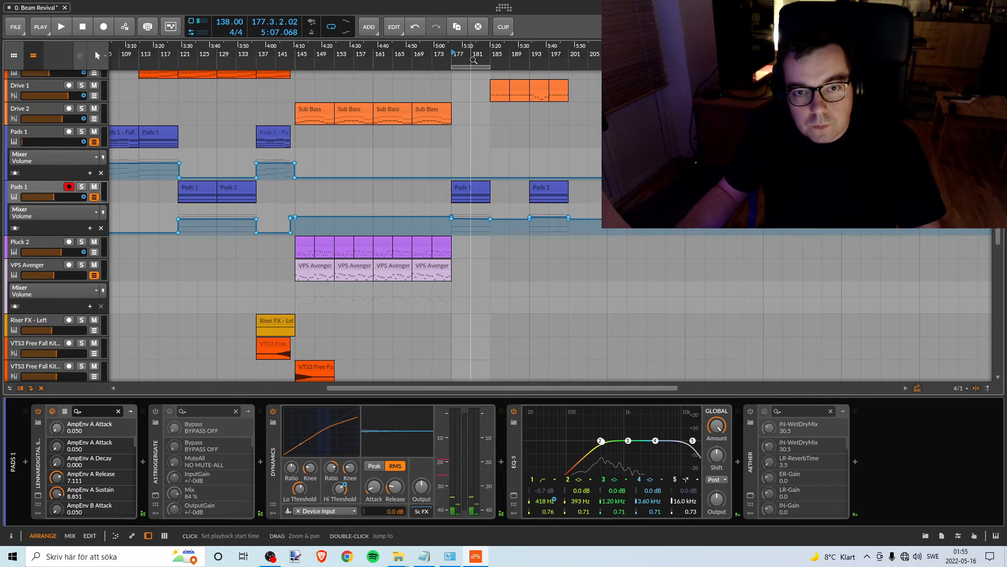
pyautogui.moveTo(471, 56); pyautogui.dragTo(460, 94)
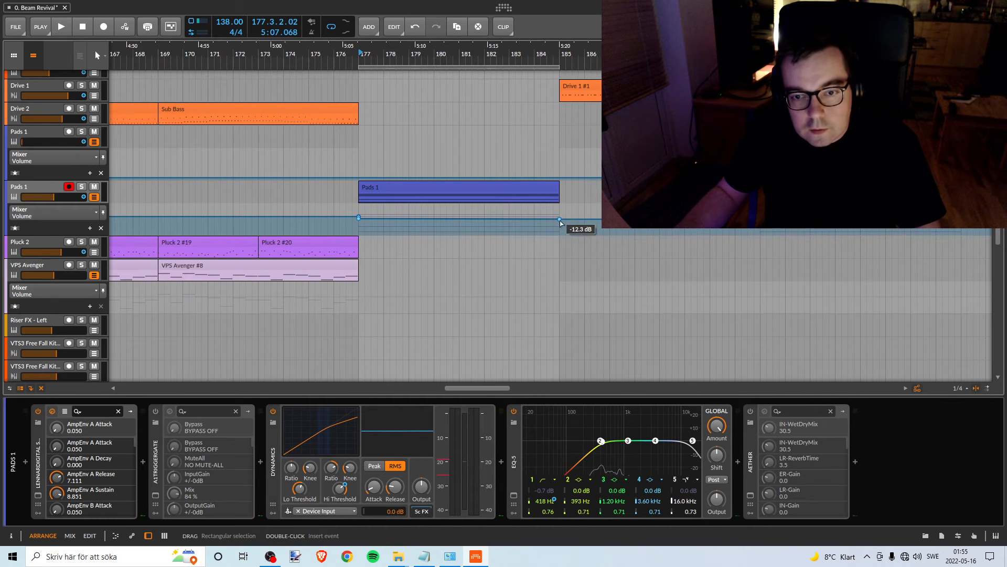
pyautogui.click(564, 219)
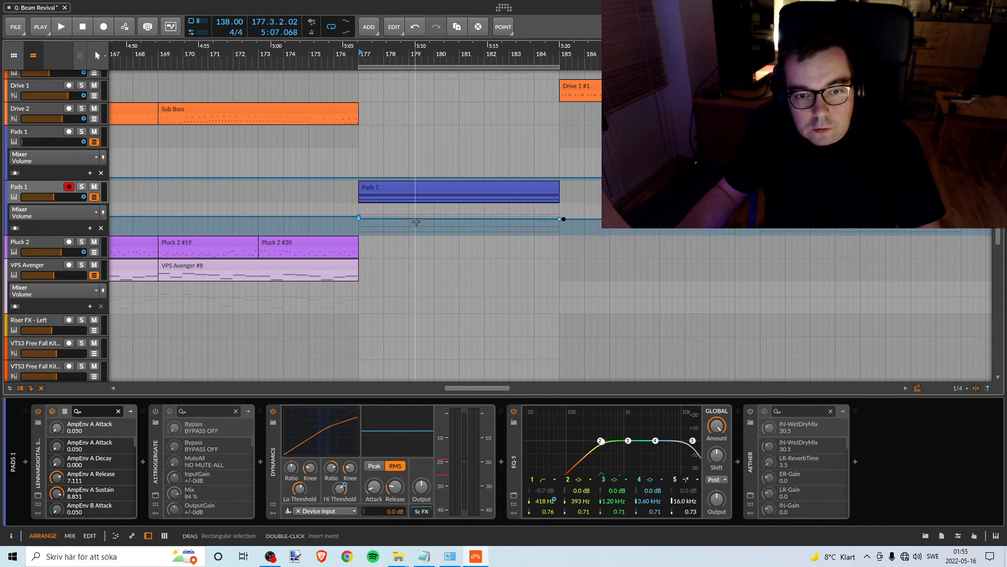
pyautogui.moveTo(418, 218); pyautogui.dragTo(418, 233)
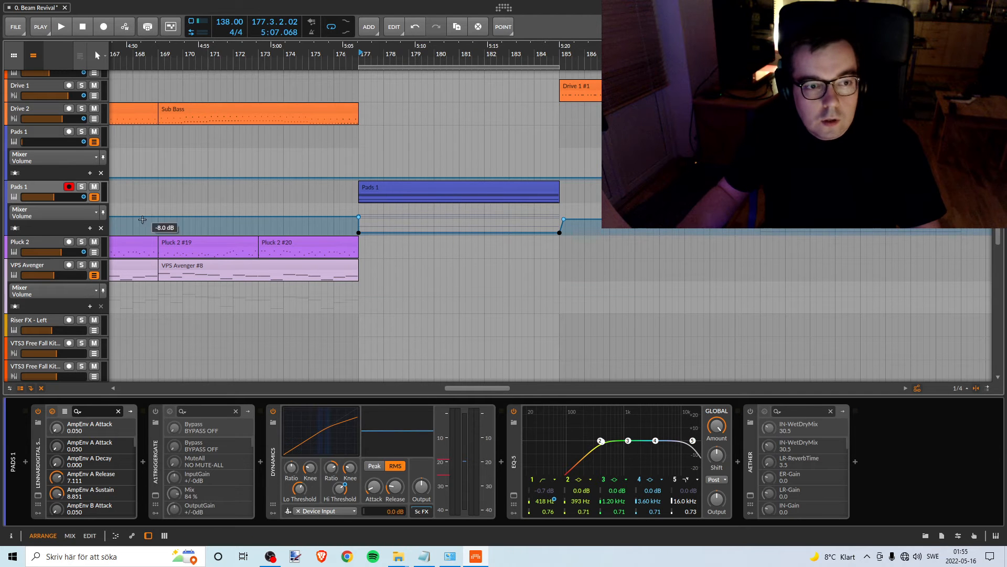
# - Solo the lower Pads 1 track and raise its volume over bars 177–185 to about -11.0 dB during playback
pyautogui.click(81, 186)
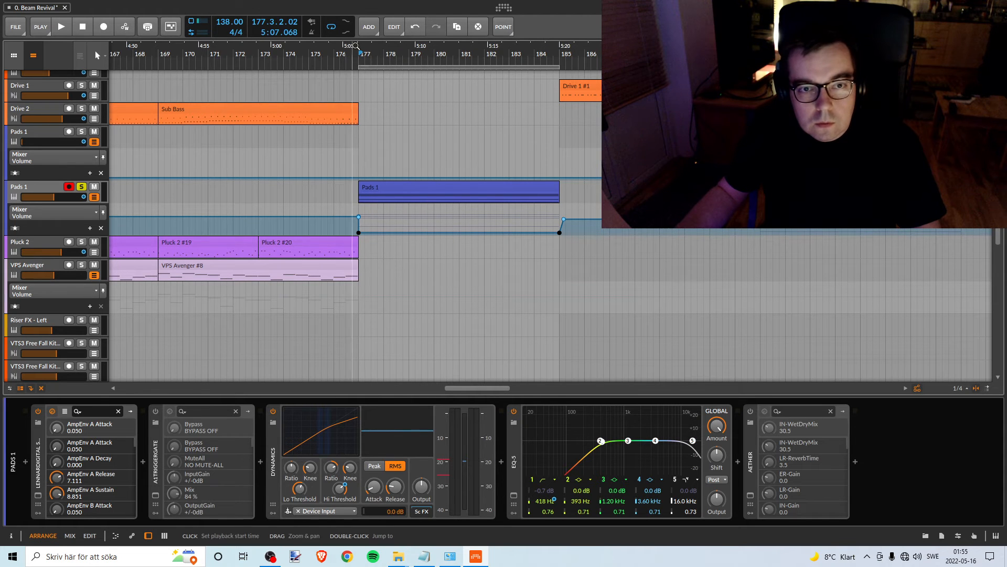
pyautogui.press('space')
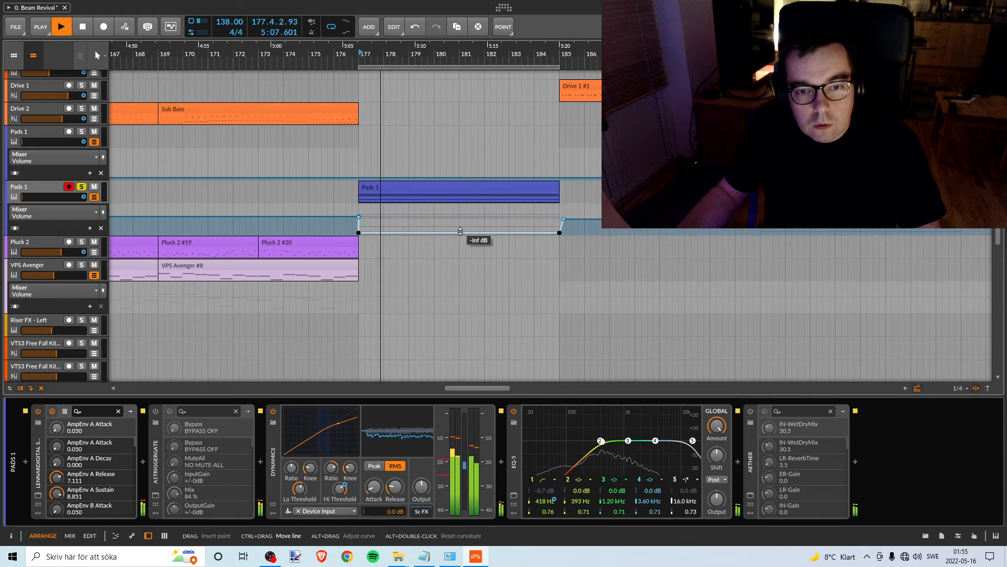
pyautogui.moveTo(461, 231); pyautogui.dragTo(460, 216)
pyautogui.press('space')
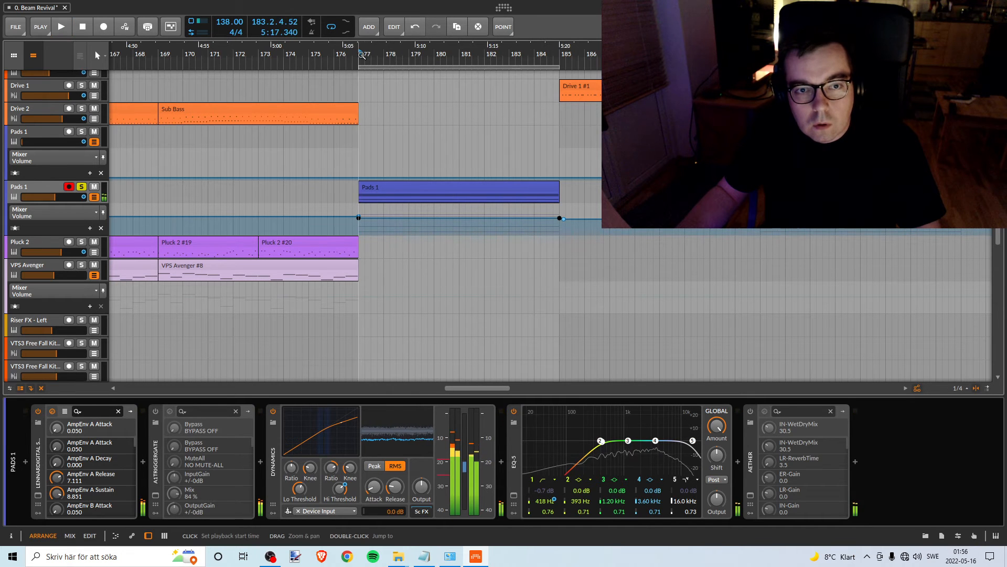
# - Replay the lower Pads 1 clip from bar 177 and lower its volume automation slightly over bars 177–185
pyautogui.click(362, 54)
pyautogui.press('space')
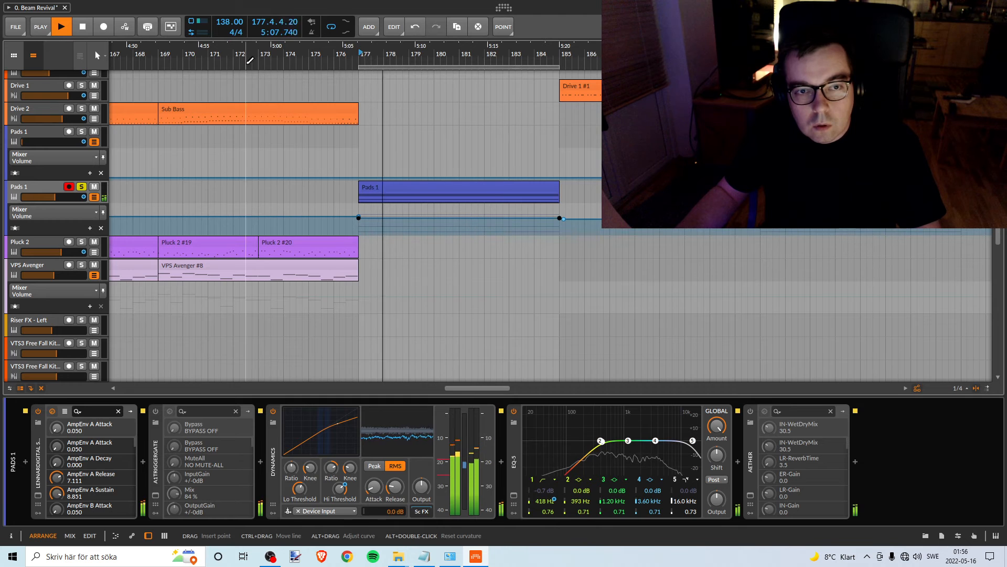
pyautogui.moveTo(231, 57); pyautogui.dragTo(603, 107)
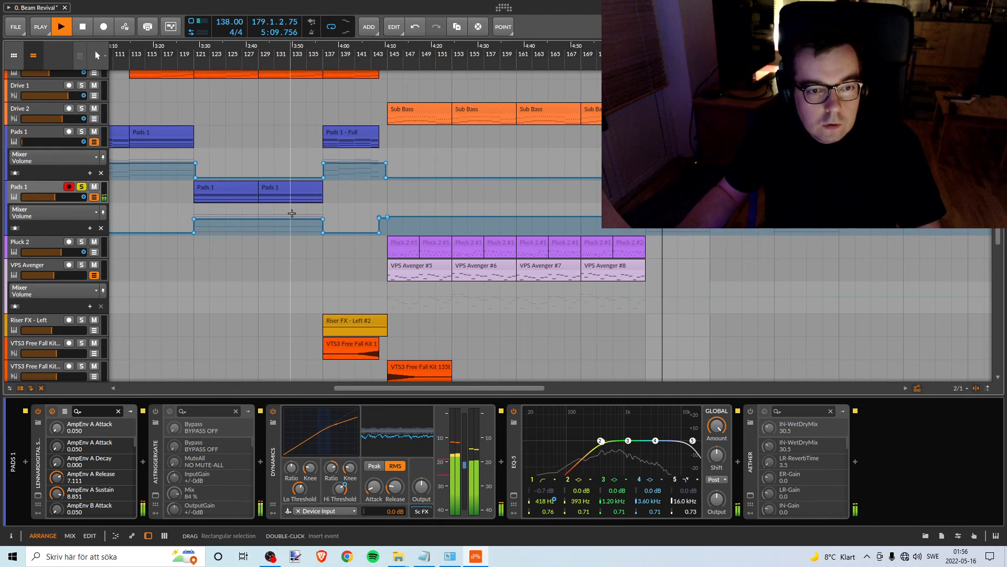
pyautogui.moveTo(649, 56); pyautogui.dragTo(319, 81)
pyautogui.press('space')
pyautogui.press('space')
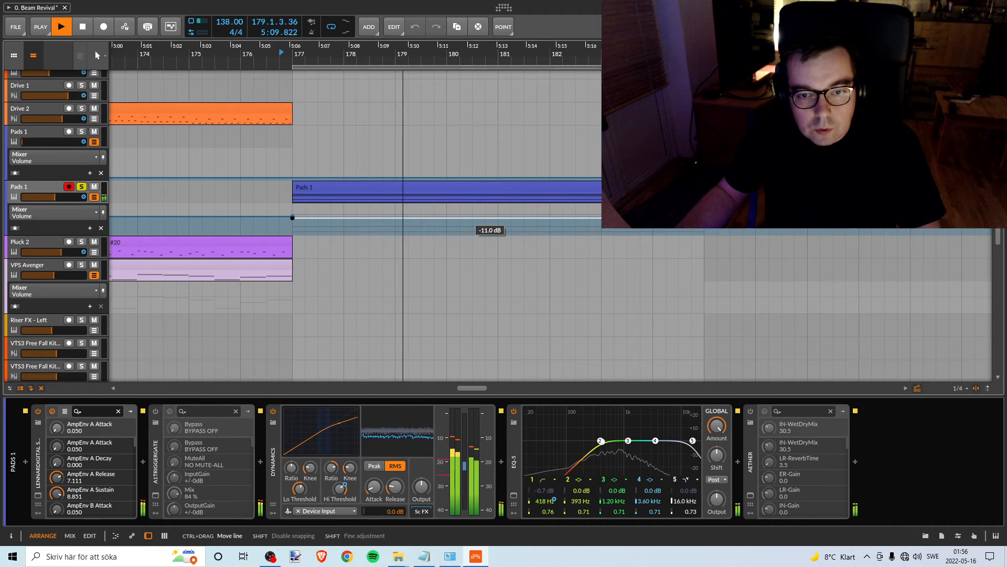
pyautogui.moveTo(488, 217); pyautogui.dragTo(474, 220)
# - Stop playback and set the lower Pads 1 volume over its clip starting at bar 193 to about -13.4 dB
pyautogui.moveTo(527, 54); pyautogui.dragTo(275, 62)
pyautogui.press('space')
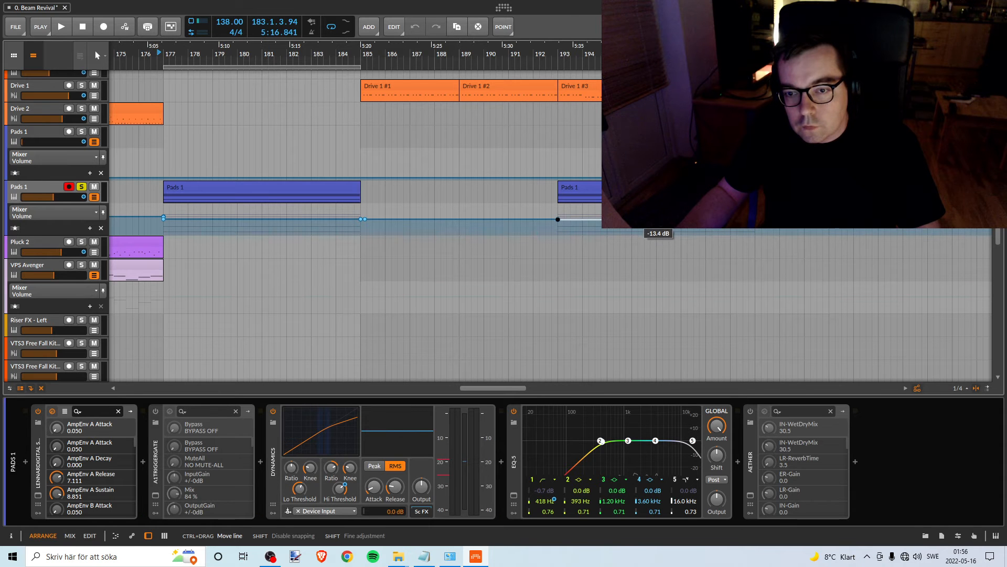
pyautogui.moveTo(638, 219); pyautogui.dragTo(638, 220)
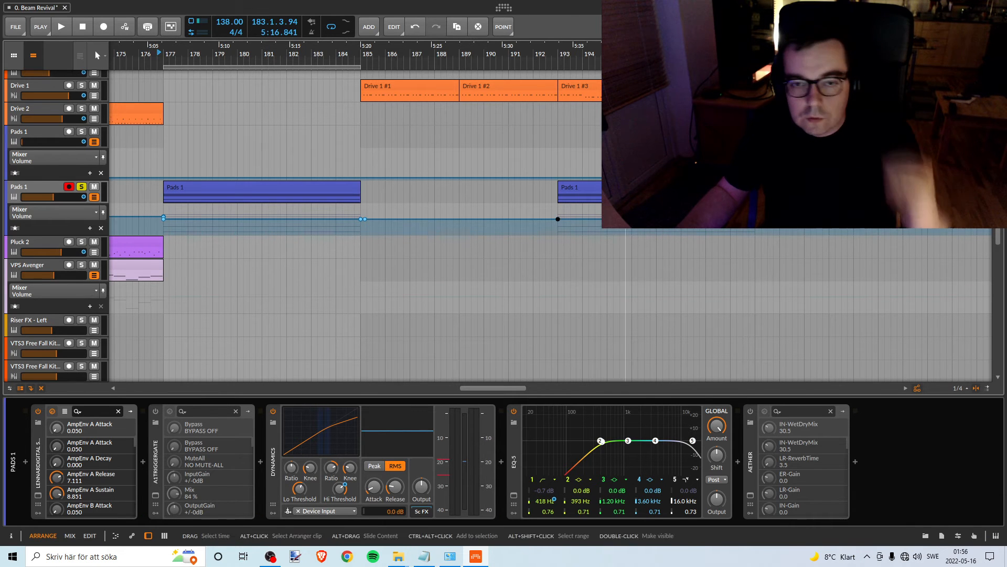
# - Unsolo the lower Pads 1 track and recolour both Pads 1 tracks golden yellow
pyautogui.moveTo(428, 55); pyautogui.dragTo(692, 16)
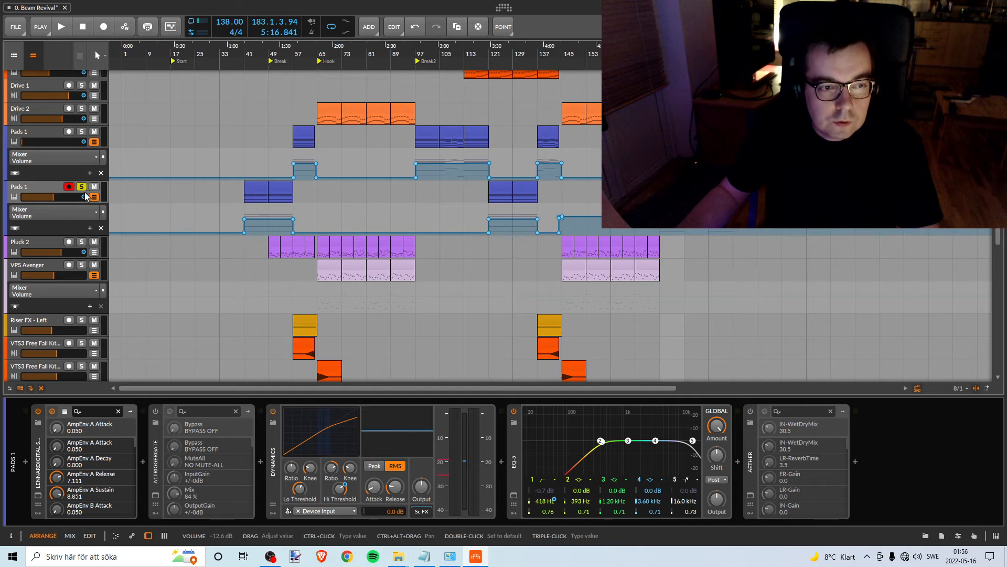
pyautogui.rightClick(30, 185)
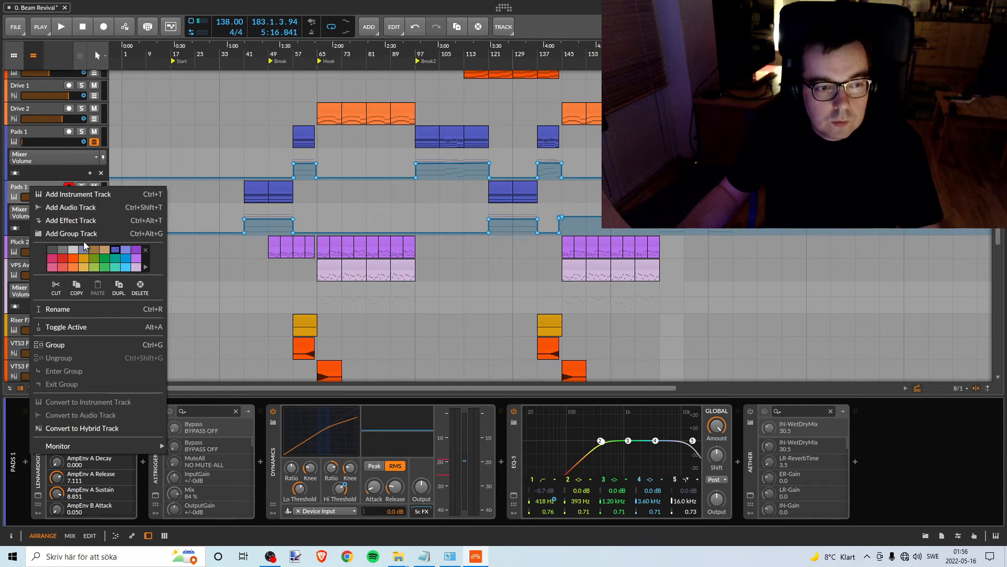
pyautogui.click(84, 258)
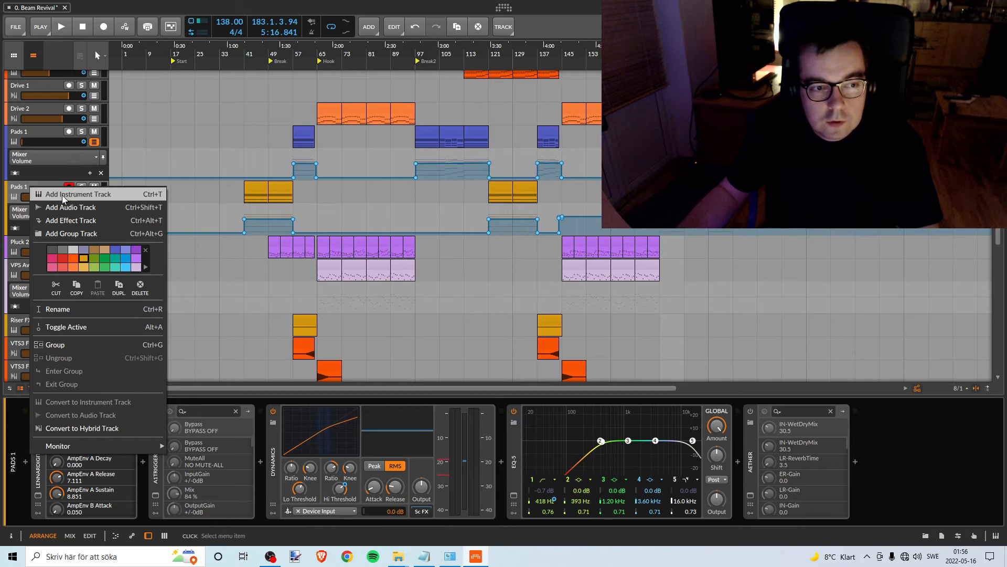
pyautogui.click(8, 196)
pyautogui.scroll(3, 190, 209)
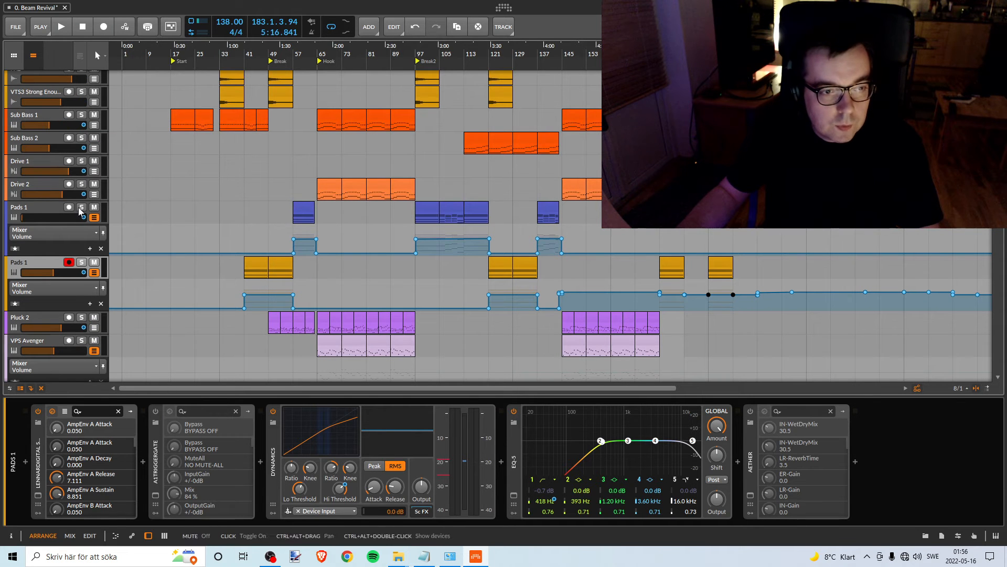
pyautogui.click(97, 222)
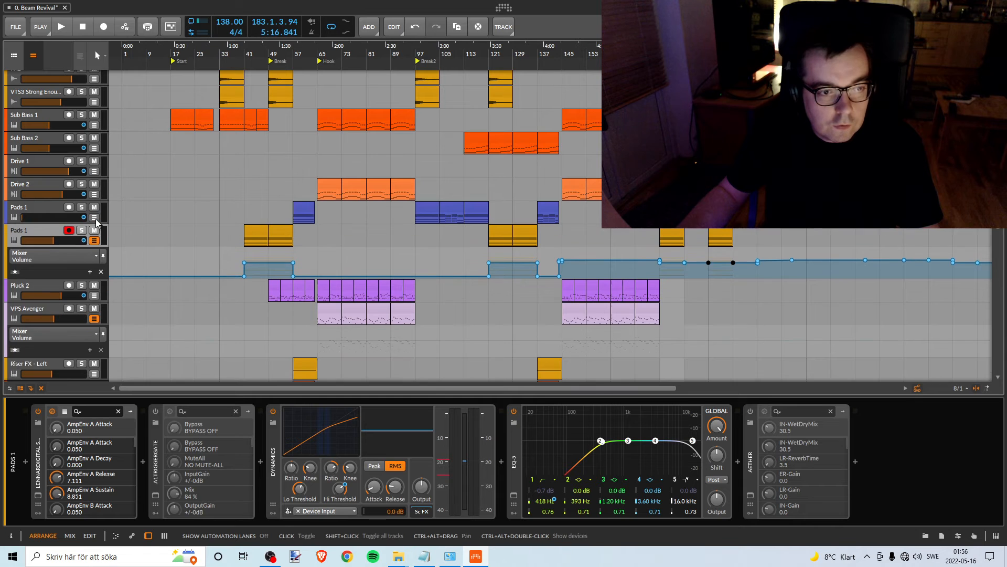
pyautogui.click(96, 223)
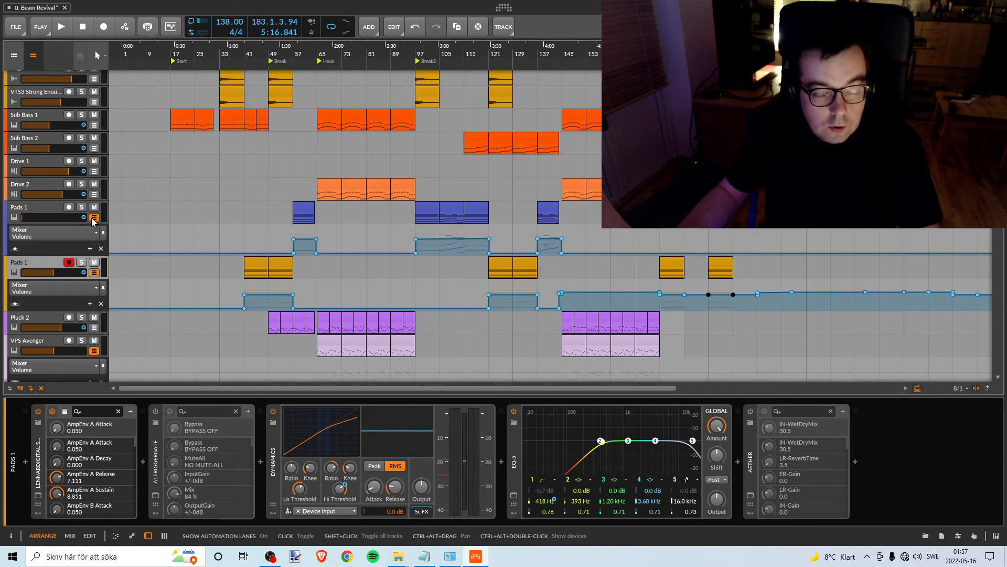
pyautogui.rightClick(40, 206)
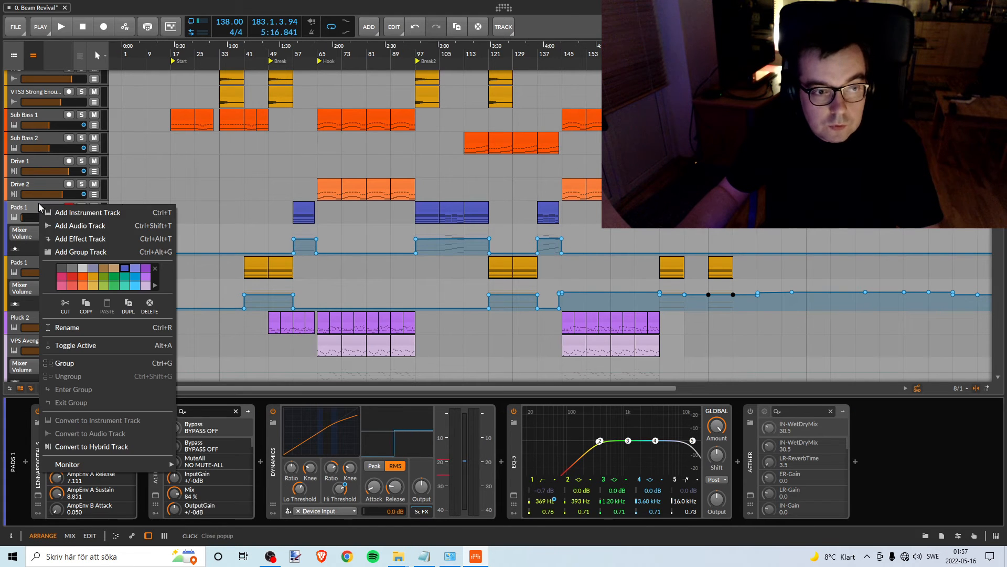
pyautogui.click(92, 278)
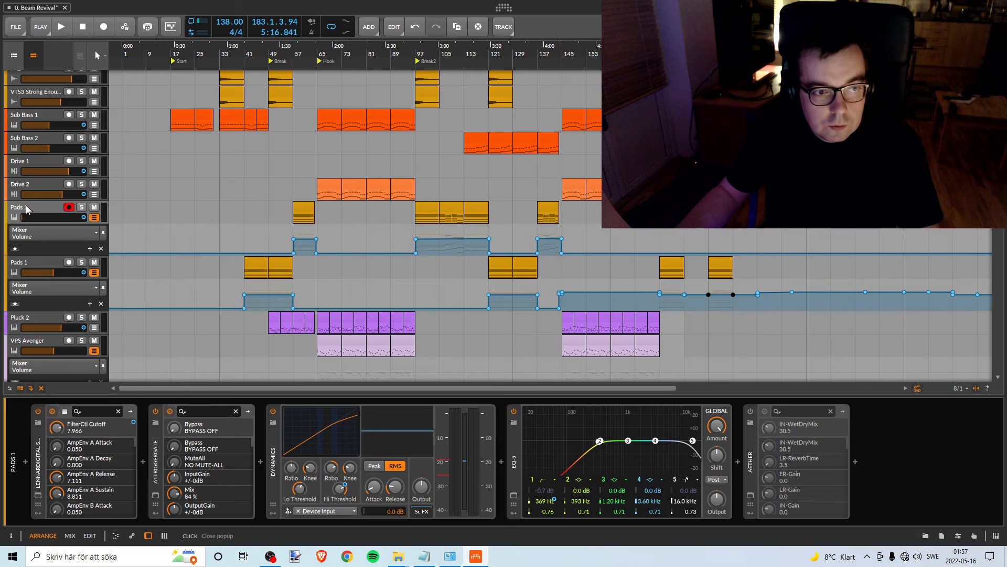
# - Look through the remaining tracks and play the Break2 section from bar 97, ending with the playhead reset to bar 1
pyautogui.scroll(-5, 347, 277)
pyautogui.scroll(6, 347, 277)
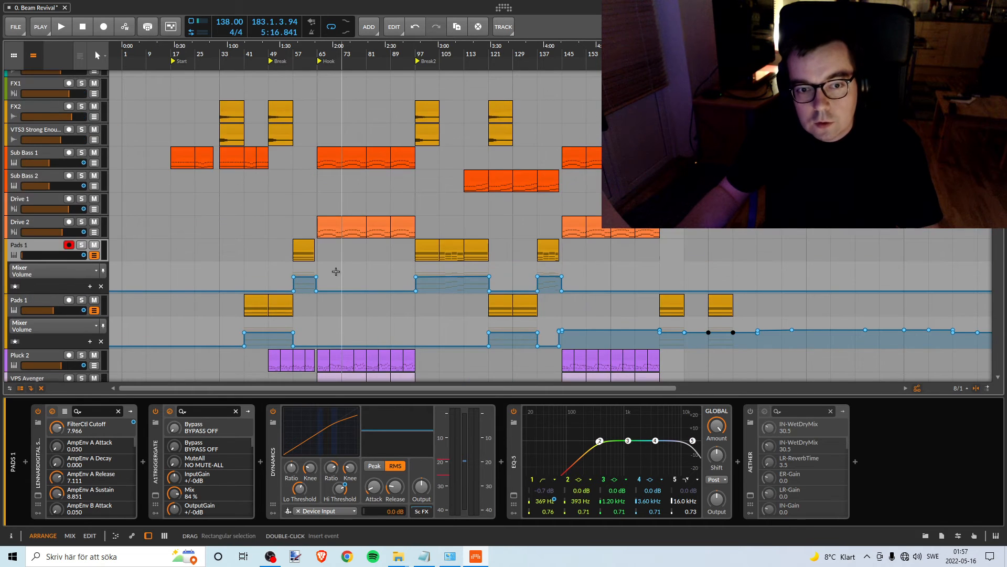
pyautogui.scroll(-9, 332, 265)
pyautogui.scroll(-9, 329, 263)
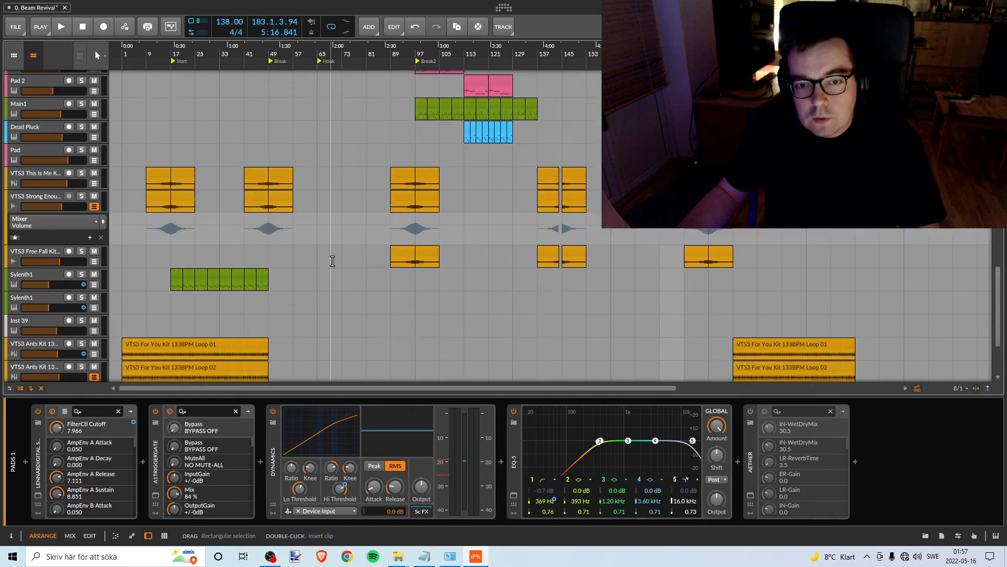
pyautogui.scroll(4, 328, 253)
pyautogui.scroll(5, 328, 252)
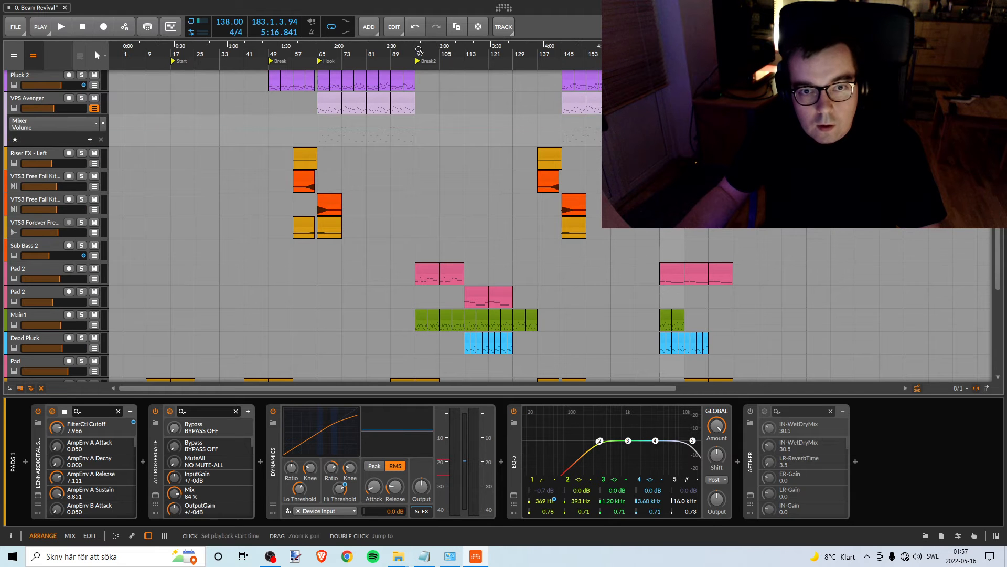
pyautogui.click(418, 50)
pyautogui.press('space')
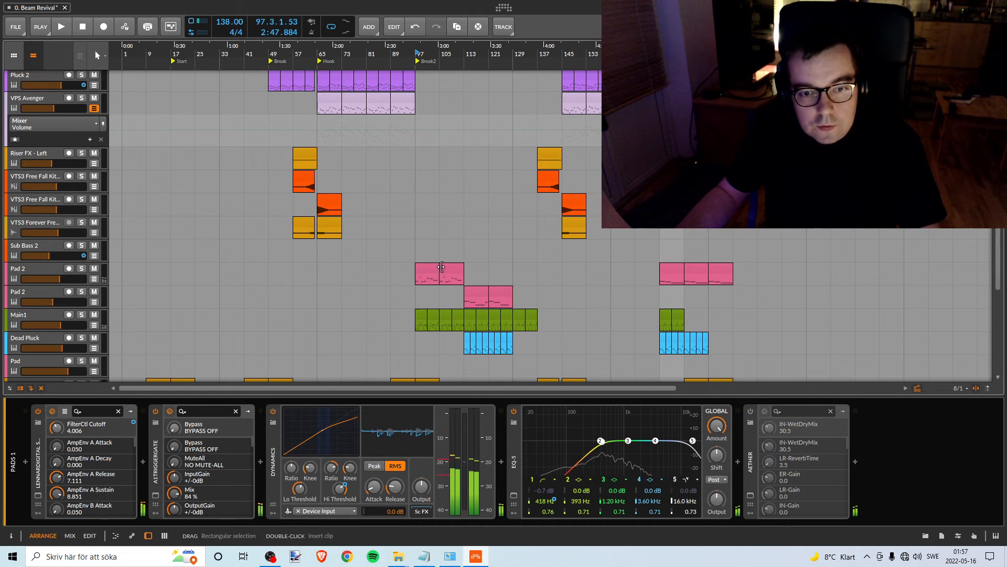
pyautogui.press('space')
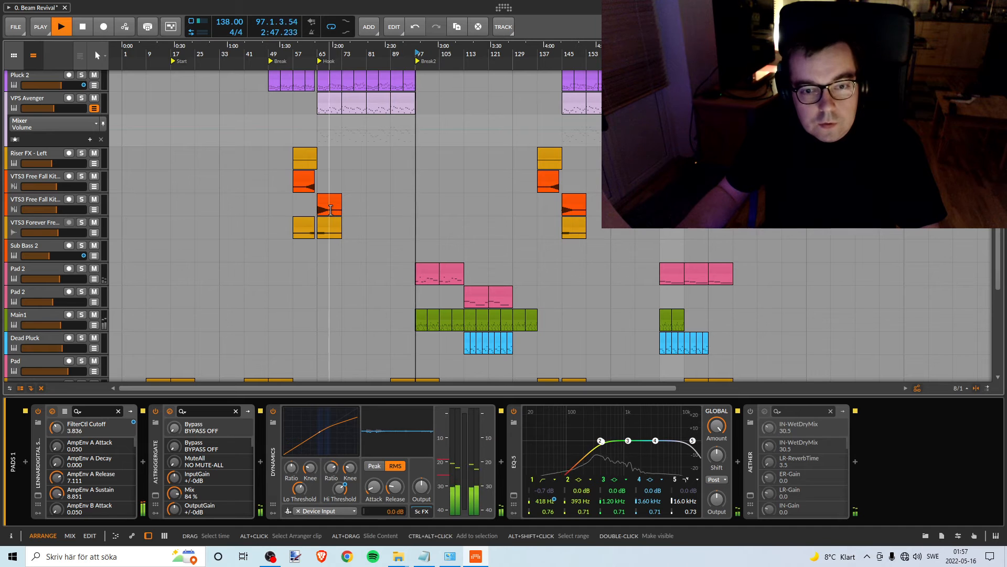
pyautogui.click(83, 28)
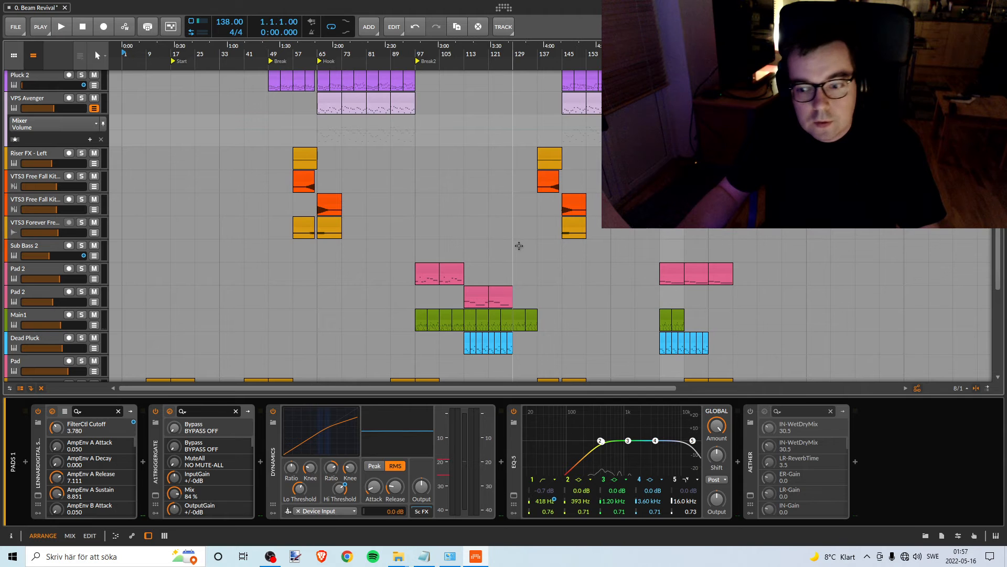
# - Move the Pink Noise clip and the loop region to bars 57–65, just before the Hook
pyautogui.scroll(3, 352, 216)
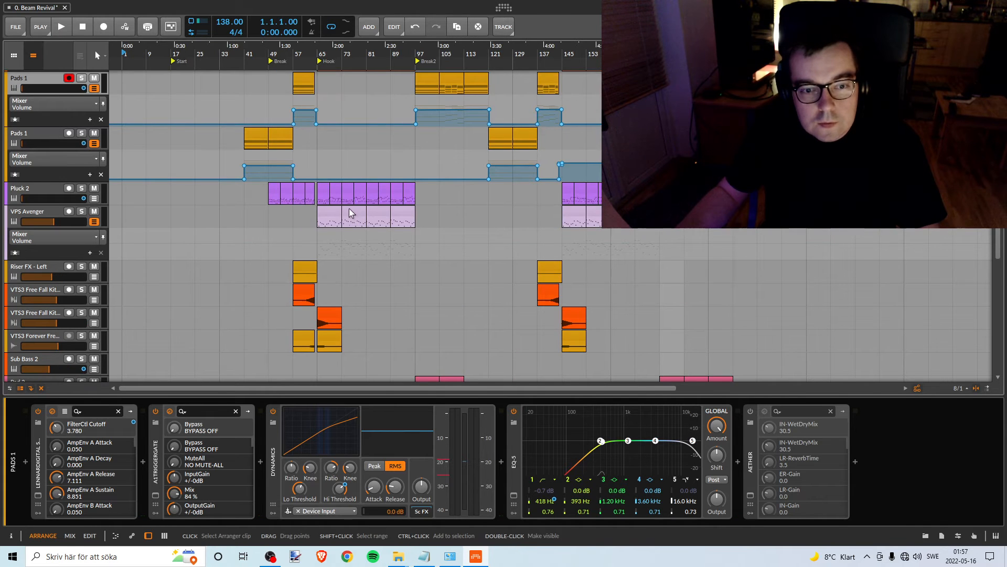
pyautogui.scroll(10, 349, 209)
pyautogui.scroll(2, 348, 209)
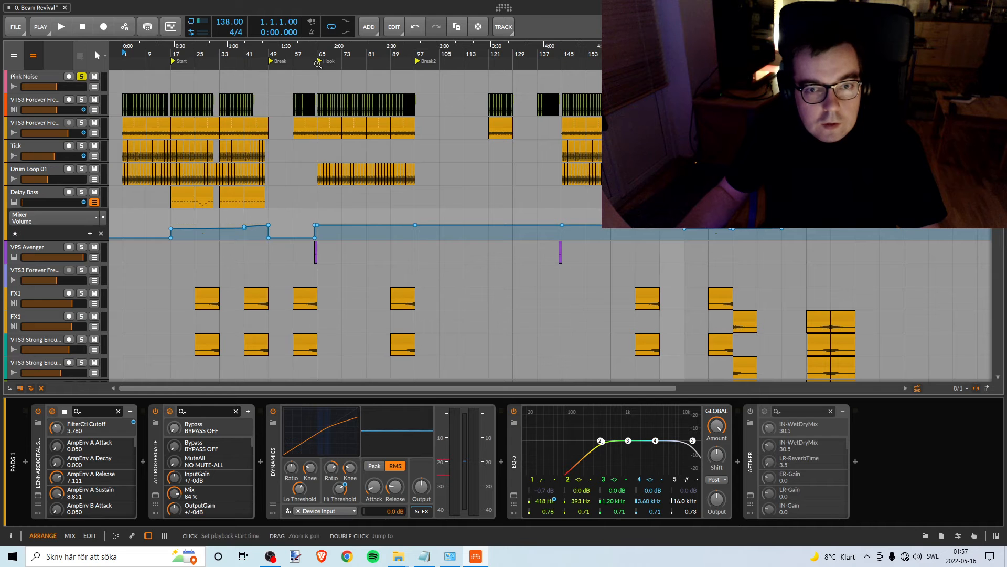
pyautogui.moveTo(308, 60); pyautogui.dragTo(336, 58)
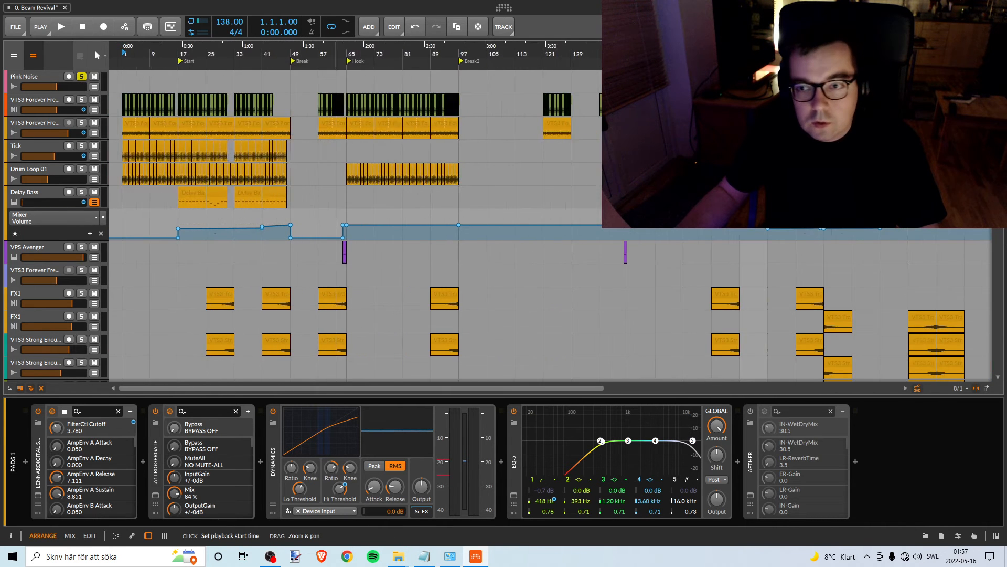
pyautogui.moveTo(753, 79); pyautogui.dragTo(323, 79)
pyautogui.moveTo(756, 67); pyautogui.dragTo(408, 183)
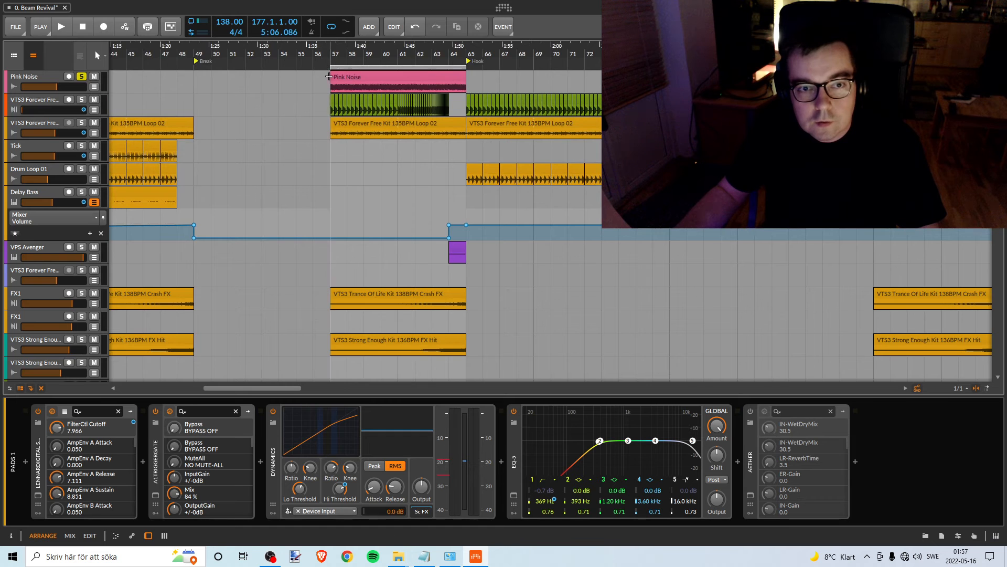
# - Shorten the Pink Noise clip and the loop region to bars 64–65, matching the VPS Avenger clip
pyautogui.moveTo(332, 77); pyautogui.dragTo(409, 78)
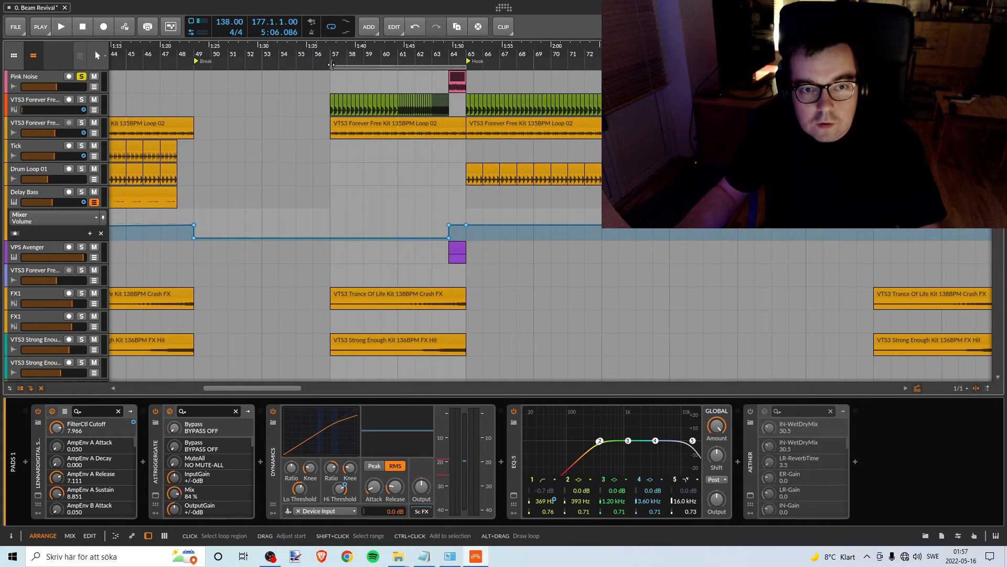
pyautogui.moveTo(332, 65)
pyautogui.mouseDown()
pyautogui.moveTo(449, 64)
pyautogui.moveTo(454, 26)
pyautogui.moveTo(329, 137)
pyautogui.mouseUp()
pyautogui.click(449, 57)
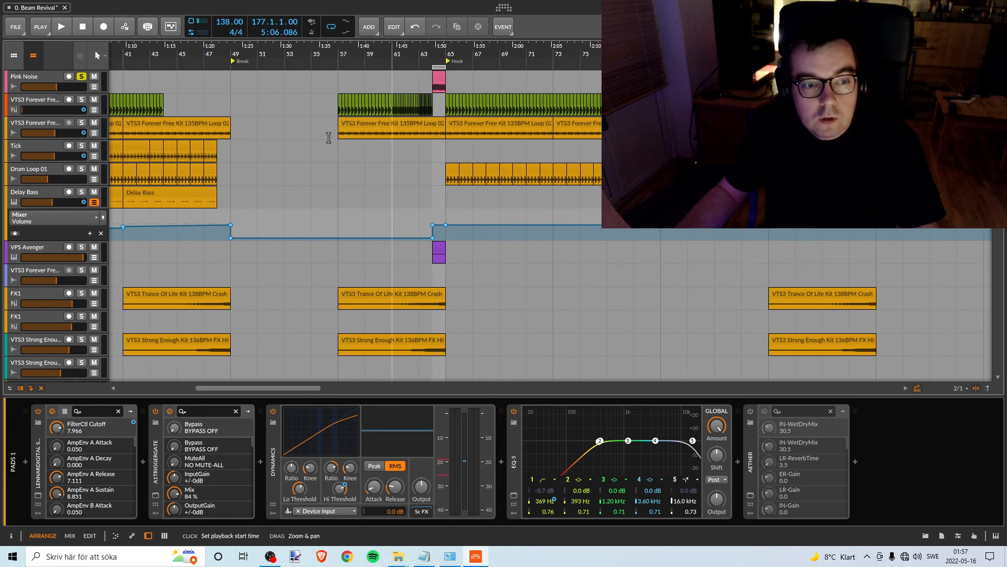
# - Solo the upper VPS Avenger track and audition its clip against the pink noise from bar 64
pyautogui.click(82, 247)
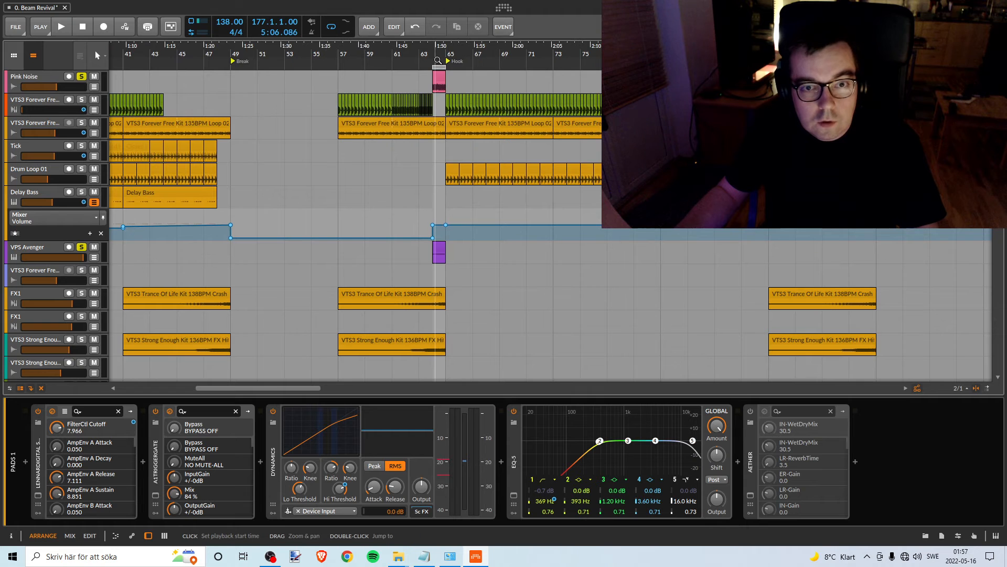
pyautogui.moveTo(435, 59); pyautogui.dragTo(372, 85)
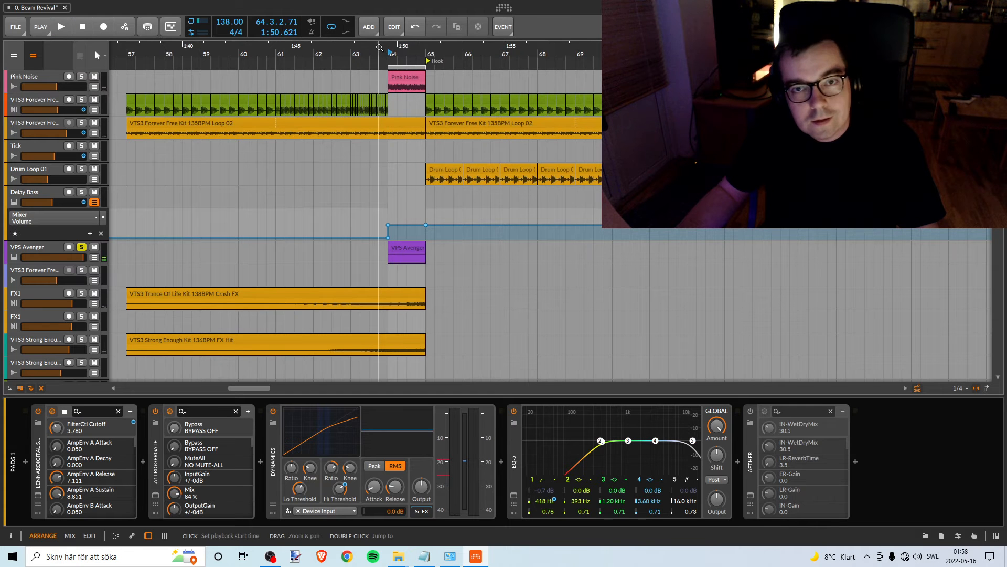
pyautogui.moveTo(401, 50); pyautogui.dragTo(366, 76)
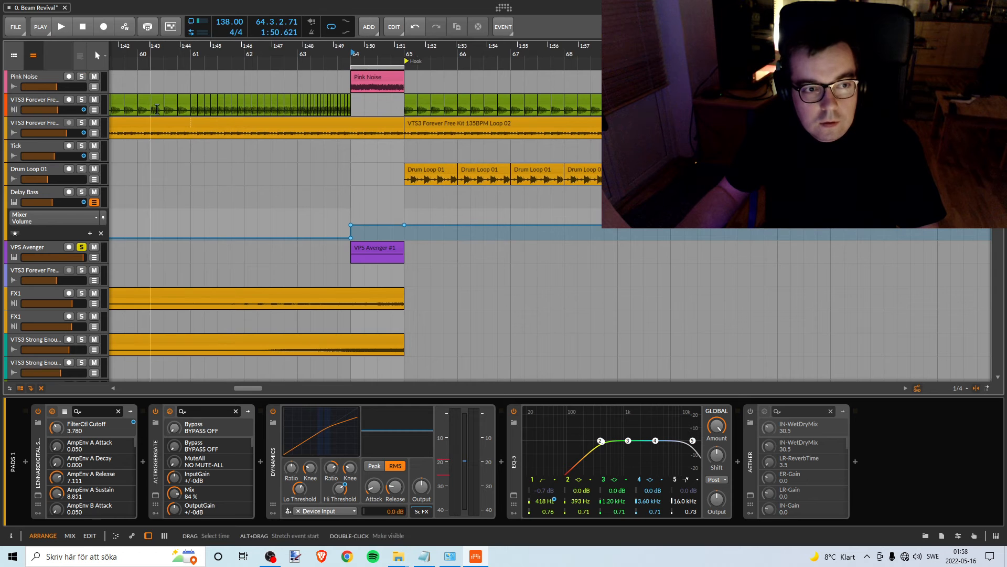
# - Solo the Pink Noise track alongside the upper VPS Avenger track and play the looped bar 64
pyautogui.click(82, 77)
pyautogui.press('space')
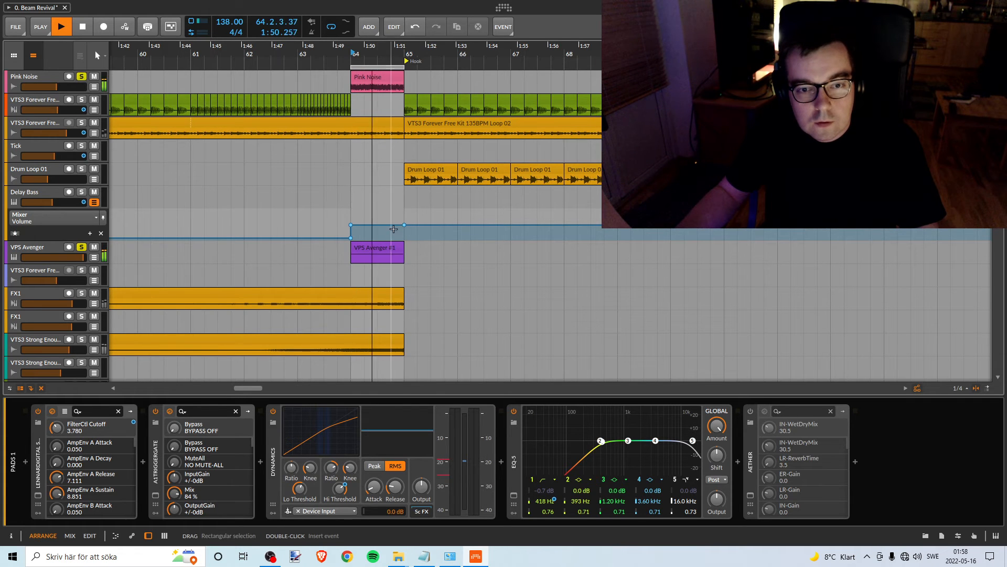
# - Try lowering the Delay Bass volume automation across bar 64, then undo the change and stop playback
pyautogui.moveTo(399, 226)
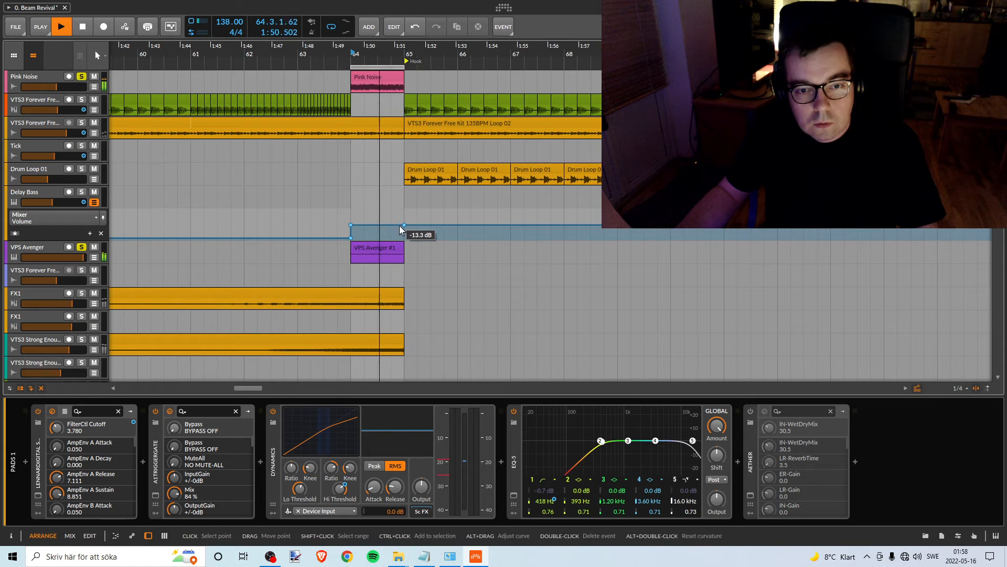
pyautogui.click(409, 225)
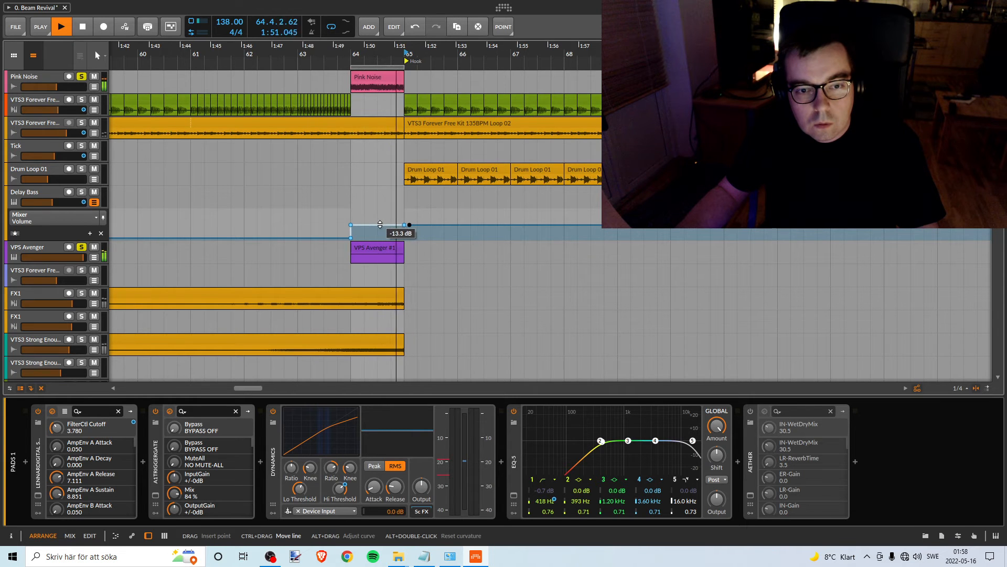
pyautogui.moveTo(380, 224); pyautogui.dragTo(380, 235)
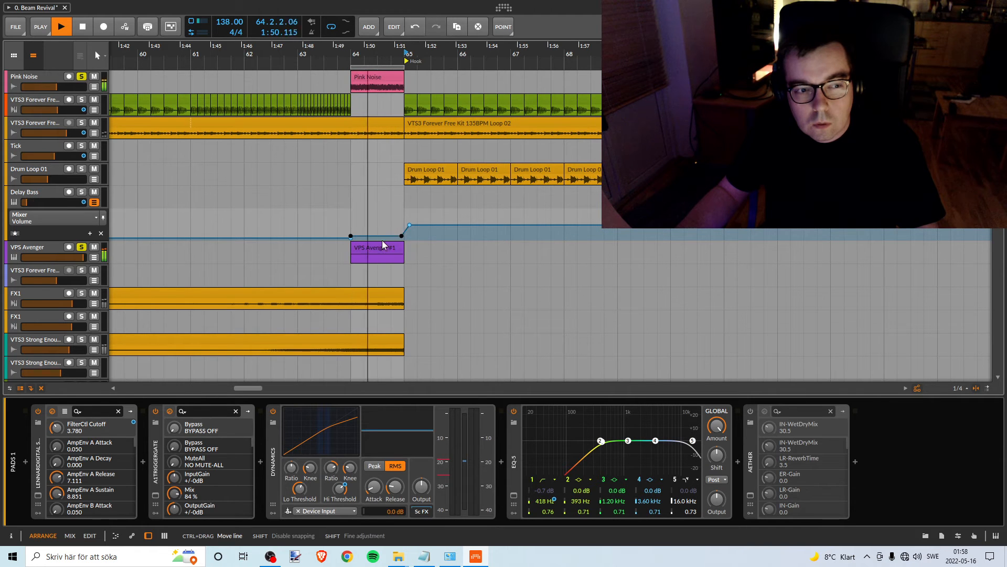
pyautogui.hotkey('ctrl', 'z')
pyautogui.press('space')
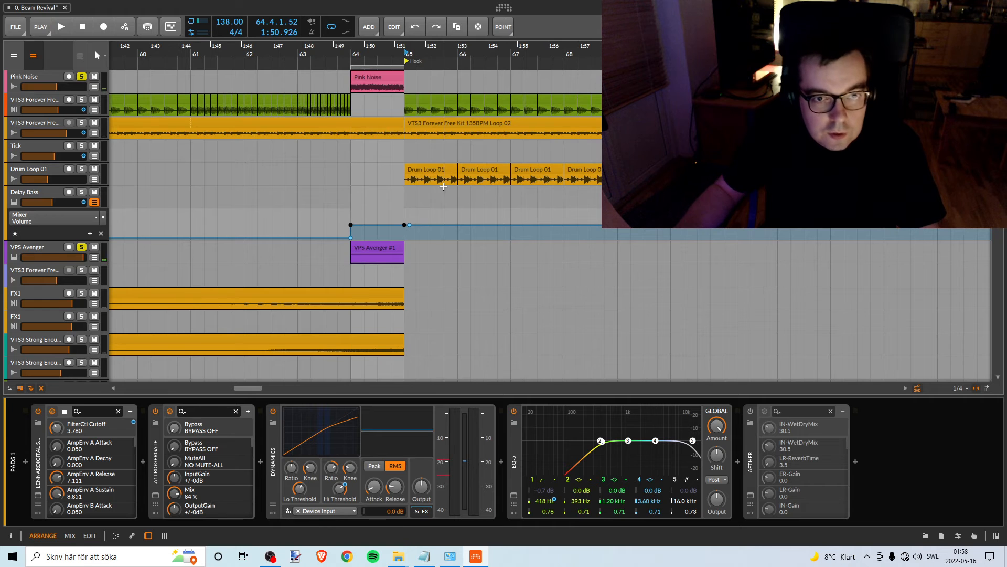
# - Select the upper VPS Avenger track and inspect its volume automation lane across the arrangement, then hide the lane
pyautogui.click(21, 199)
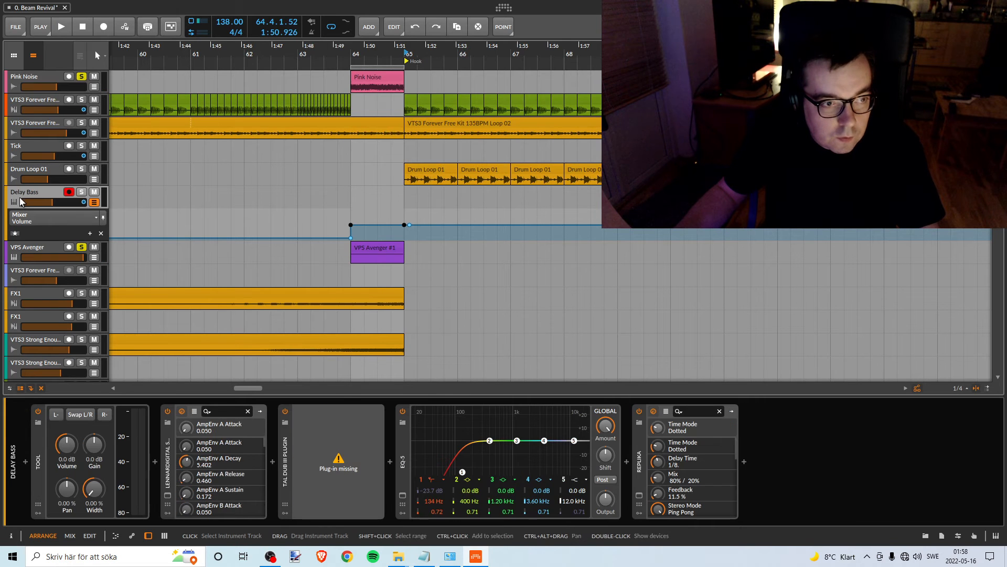
pyautogui.click(33, 245)
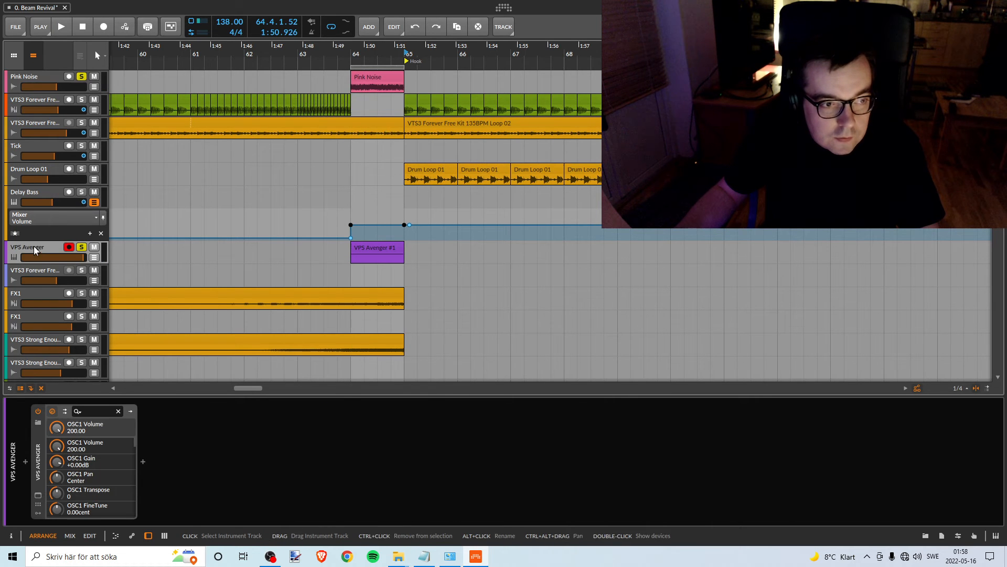
pyautogui.click(95, 258)
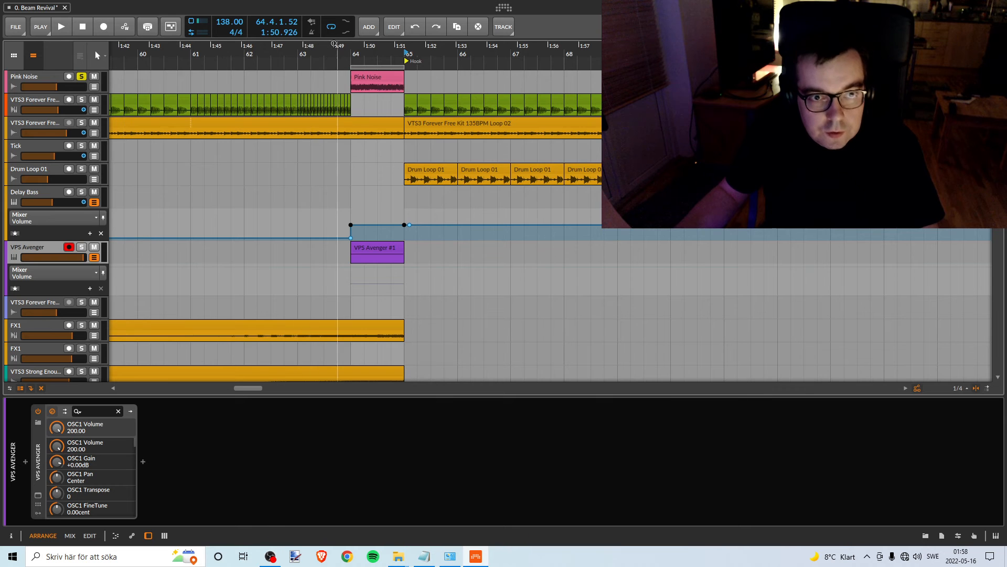
pyautogui.moveTo(350, 58); pyautogui.dragTo(275, 26)
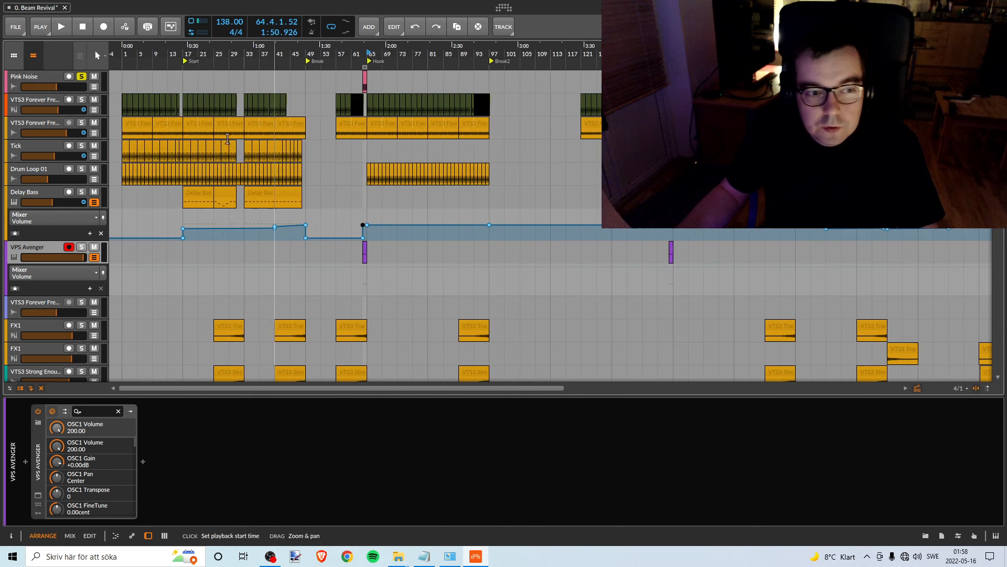
pyautogui.click(94, 257)
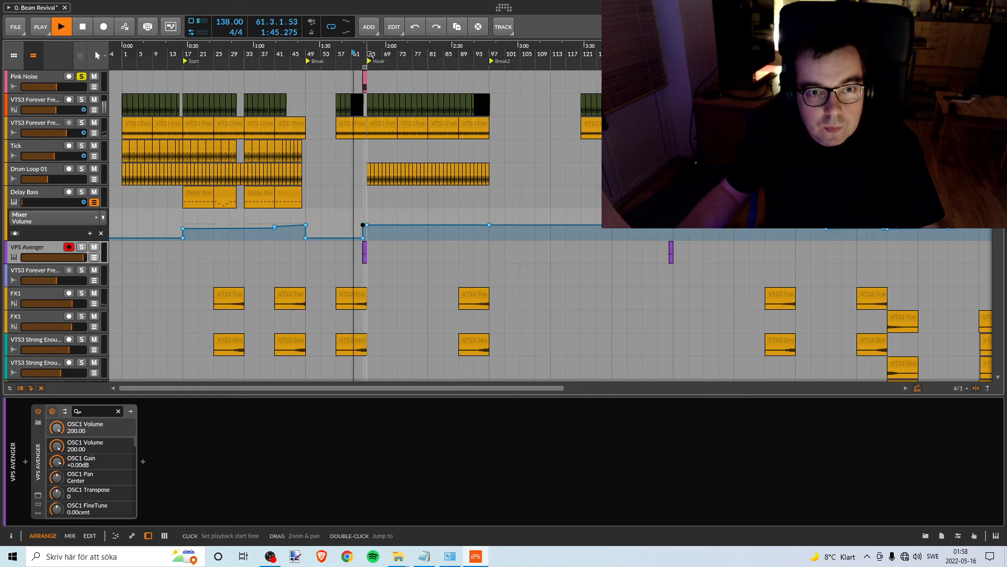
# - Pull the upper VPS Avenger track's volume fully down and raise it to about -1.1 dB while playing from bar 64
pyautogui.press('space')
pyautogui.moveTo(367, 56); pyautogui.dragTo(422, 99)
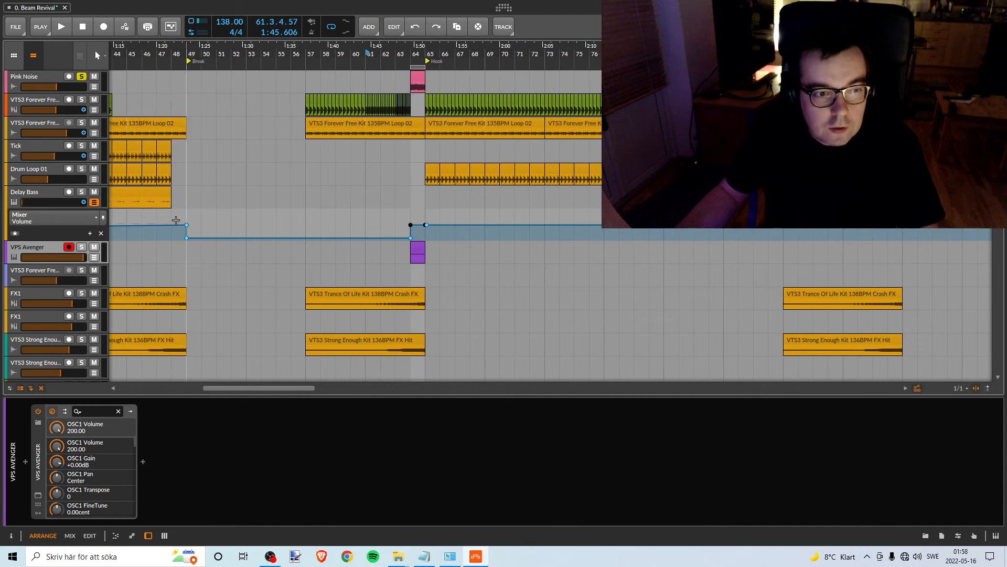
pyautogui.moveTo(83, 261); pyautogui.dragTo(76, 261)
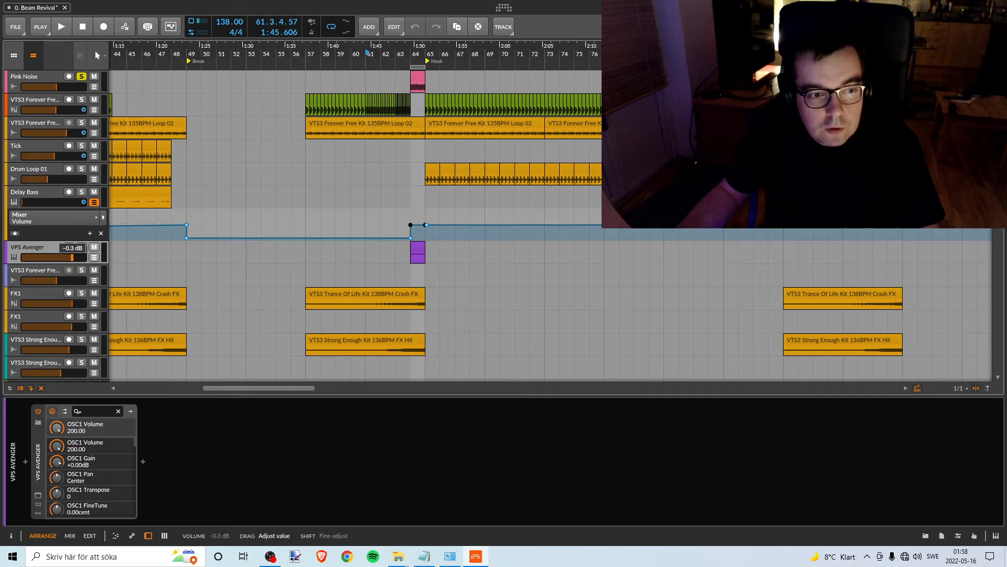
pyautogui.moveTo(73, 260); pyautogui.dragTo(22, 260)
pyautogui.moveTo(426, 56); pyautogui.dragTo(426, 99)
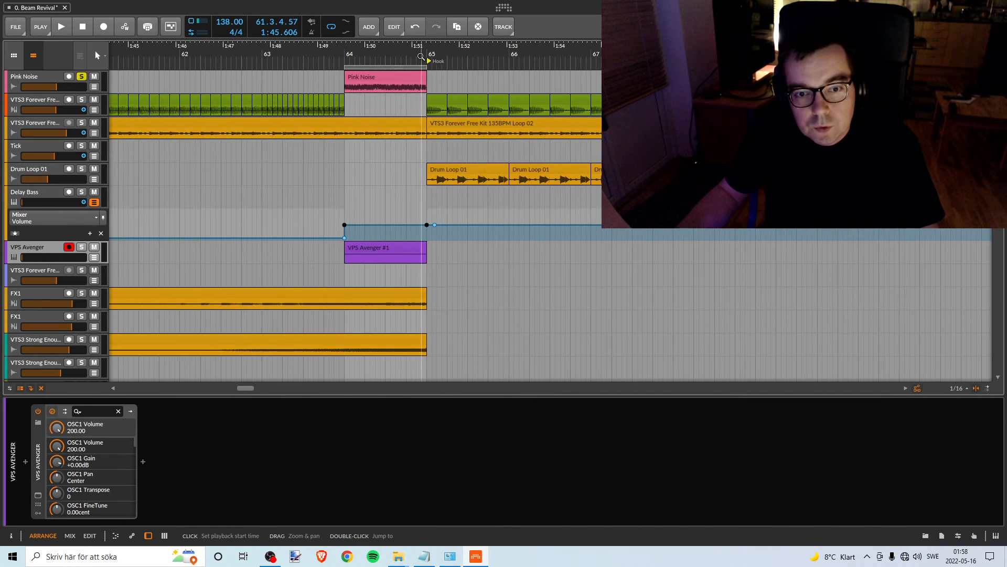
pyautogui.doubleClick(345, 57)
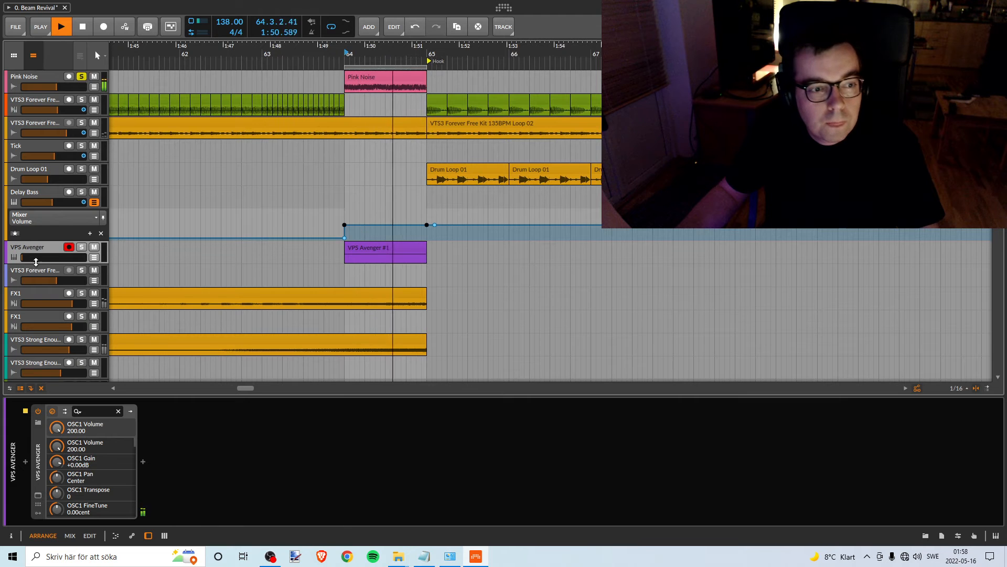
pyautogui.moveTo(31, 260); pyautogui.dragTo(70, 257)
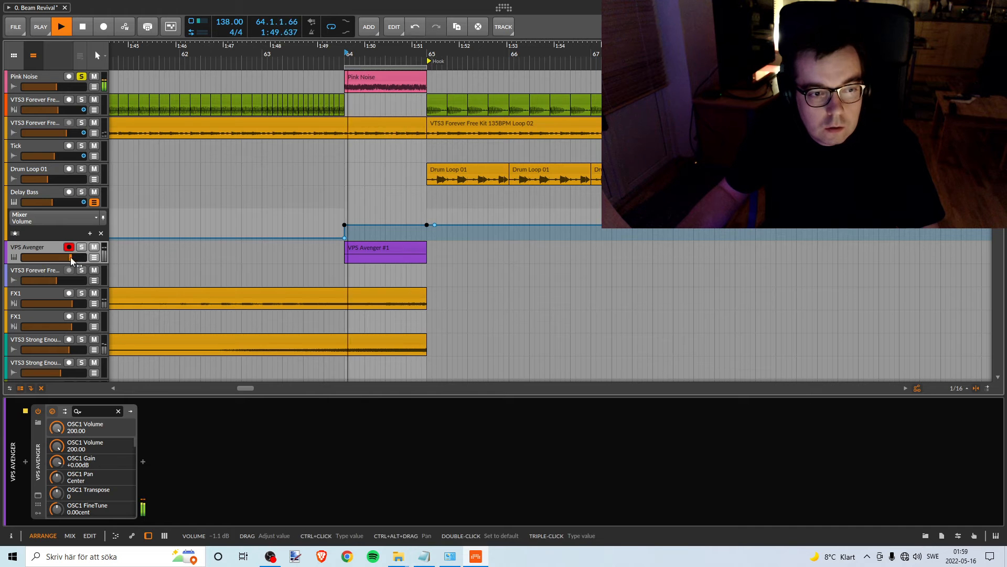
pyautogui.press('space')
# - Solo the upper VPS Avenger track and set its volume to -6.6 dB while playing against the pink noise
pyautogui.click(81, 247)
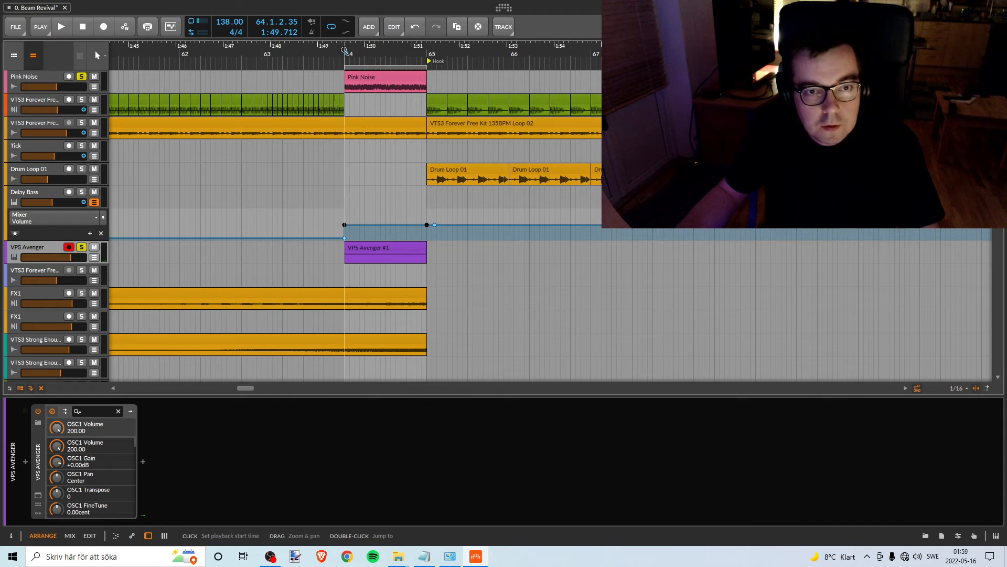
pyautogui.moveTo(76, 257); pyautogui.dragTo(60, 257)
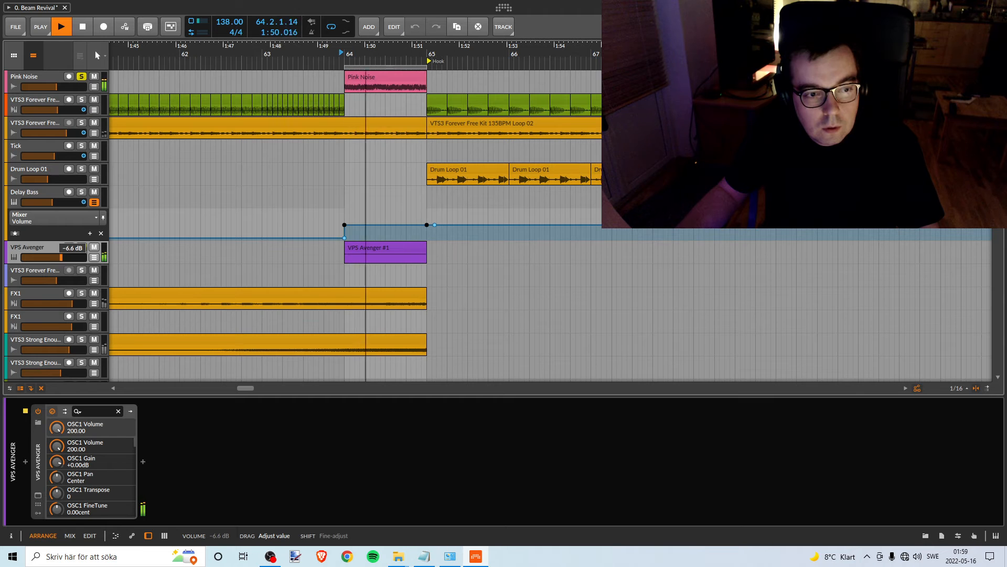
pyautogui.moveTo(61, 257); pyautogui.dragTo(61, 257)
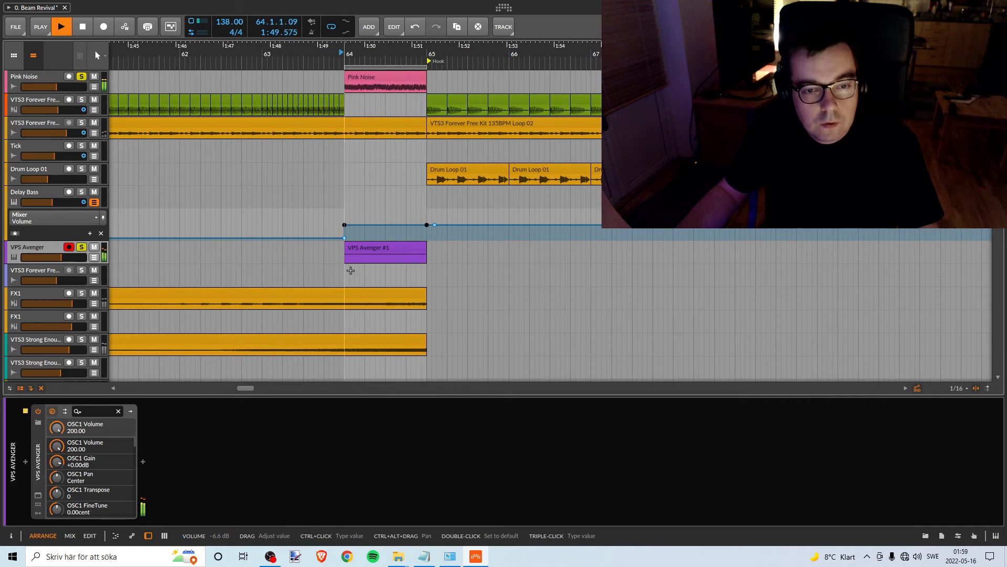
pyautogui.press('space')
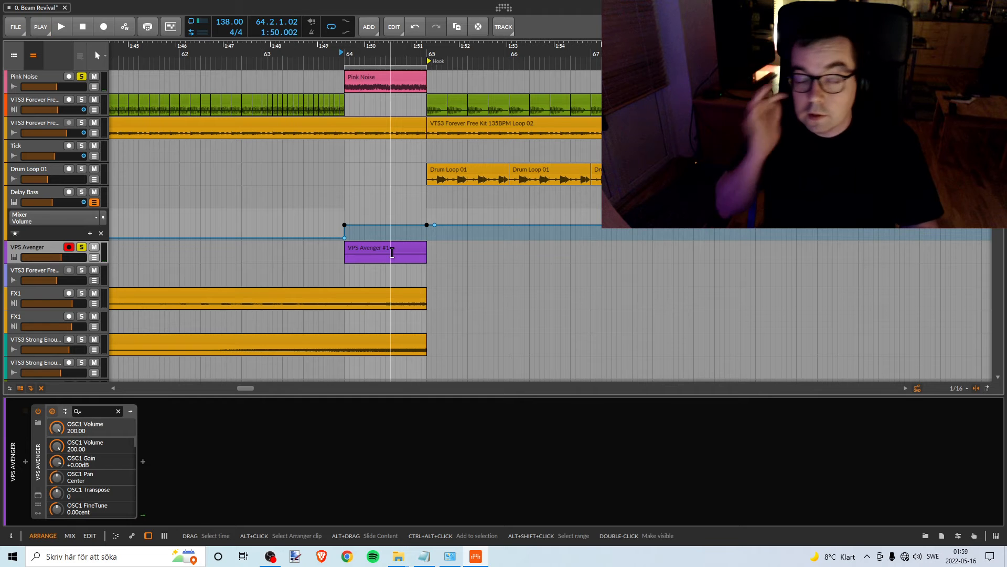
# - Unsolo the upper VPS Avenger track and recolour it orange
pyautogui.moveTo(289, 52); pyautogui.dragTo(403, 52)
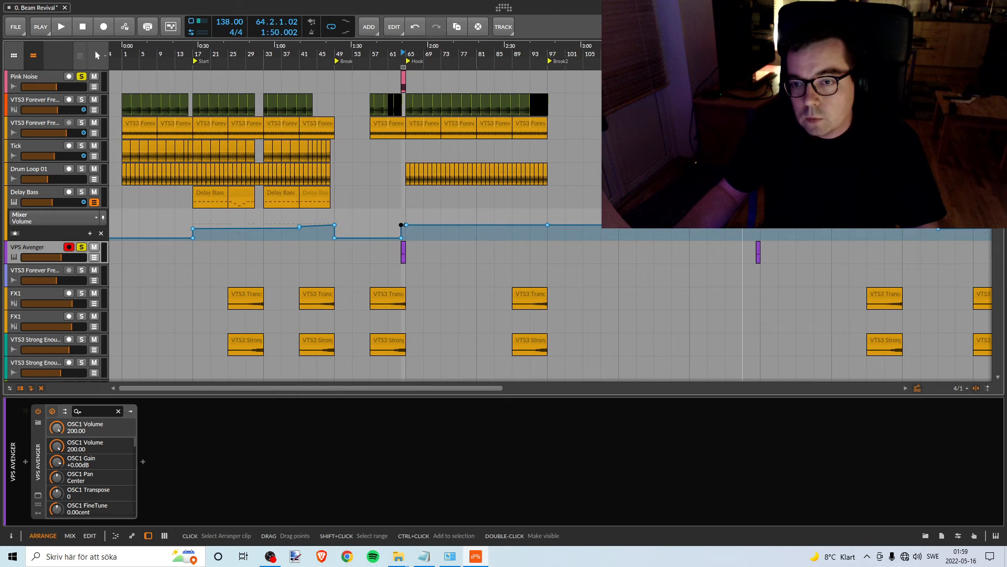
pyautogui.click(82, 247)
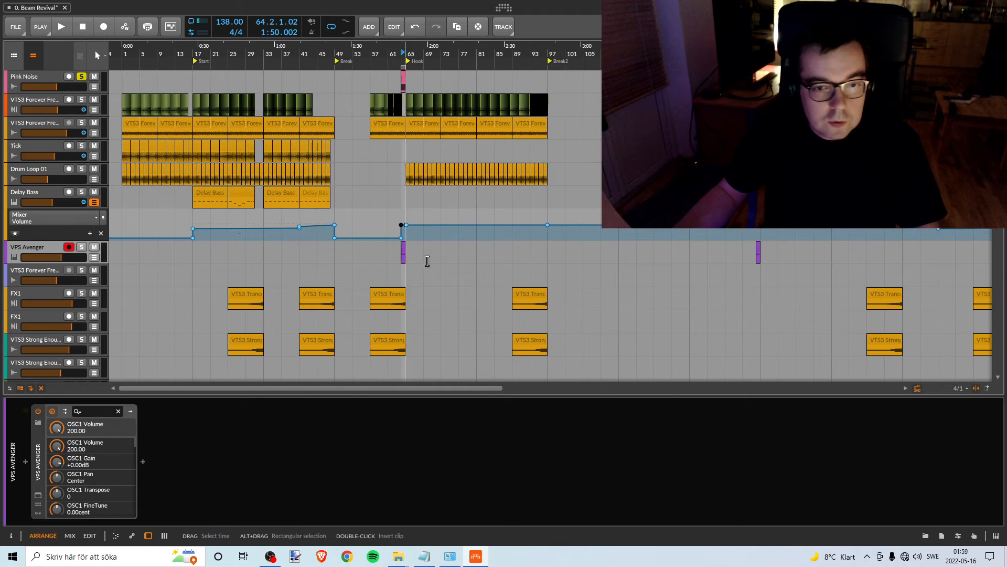
pyautogui.rightClick(48, 250)
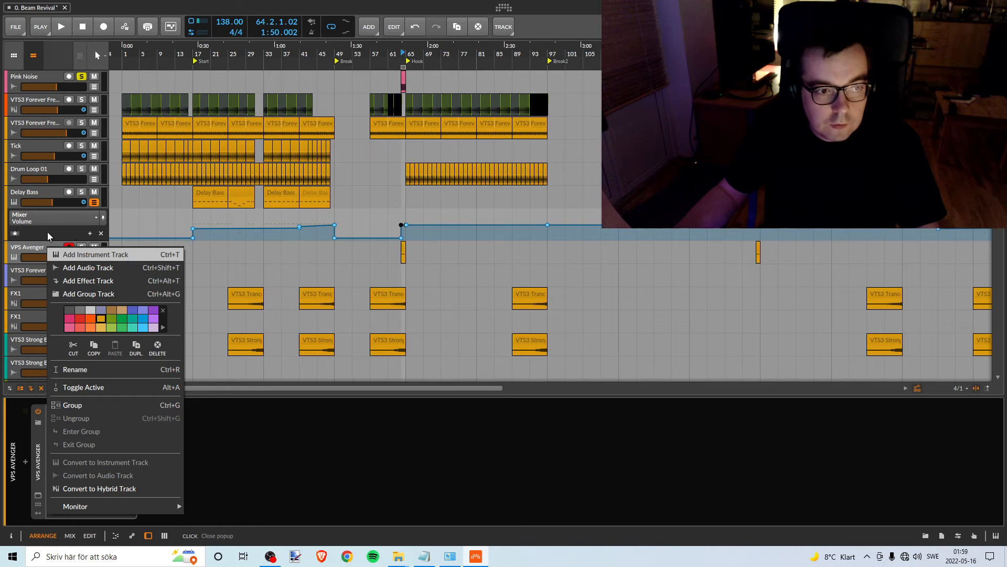
pyautogui.click(35, 253)
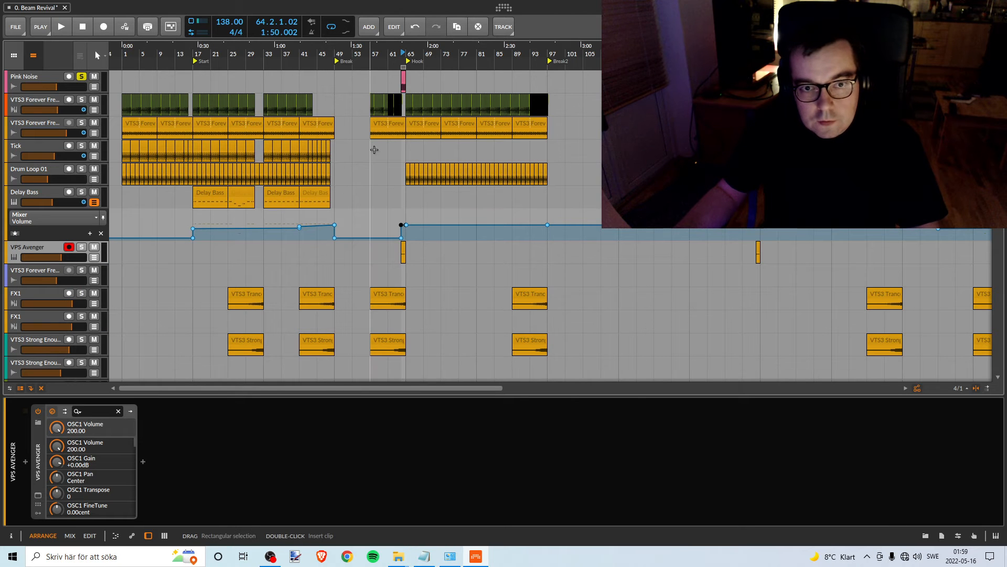
# - Extend the Pink Noise clip and the loop region to bars 63–65, ending at the Hook
pyautogui.moveTo(399, 53); pyautogui.dragTo(455, 76)
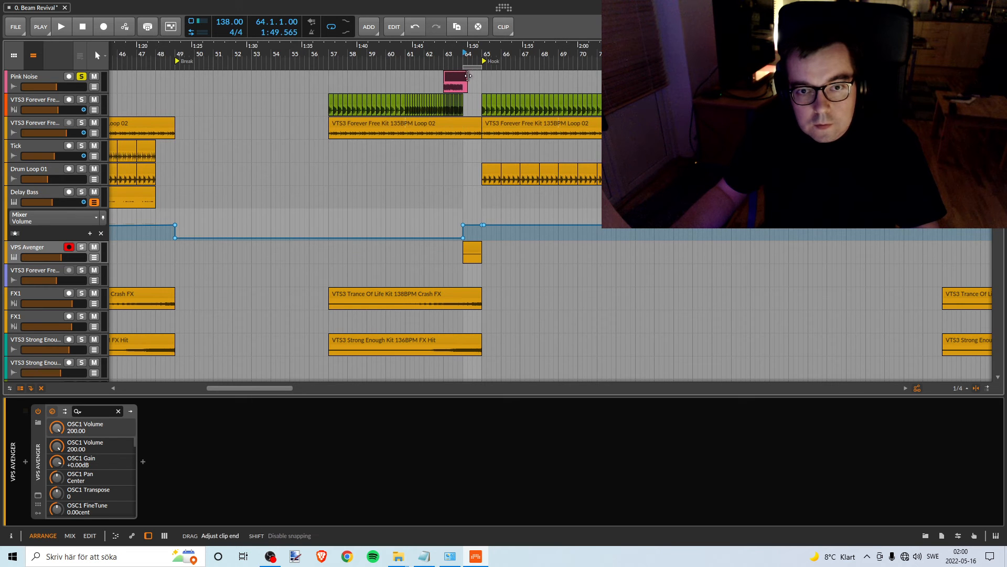
pyautogui.moveTo(475, 70)
pyautogui.mouseDown()
pyautogui.moveTo(456, 71)
pyautogui.moveTo(477, 66)
pyautogui.mouseUp()
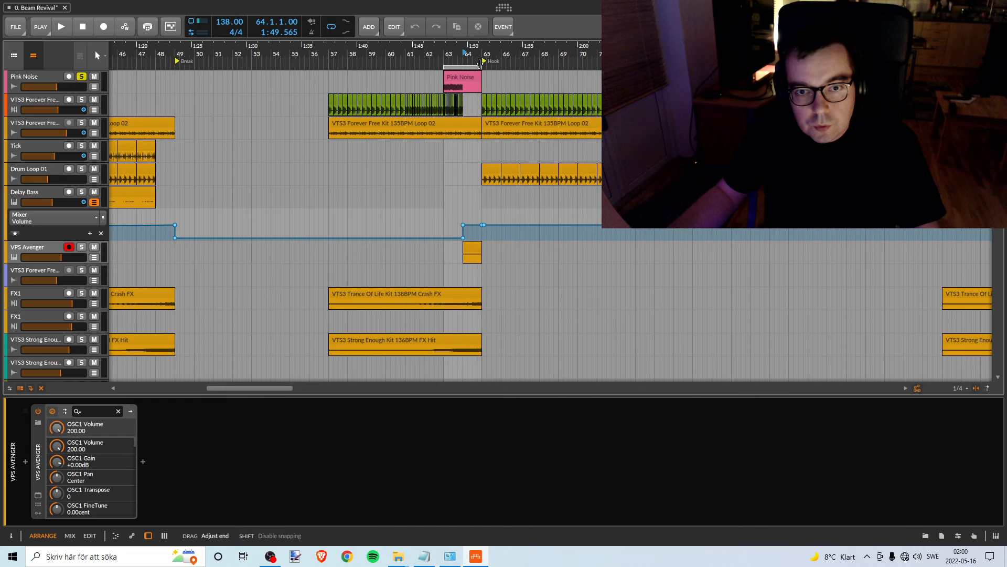
# - Audition the soloed Pluck 2 track from bar 57 and the lower VPS Avenger track from bar 69
pyautogui.scroll(-6, 409, 278)
pyautogui.scroll(-7, 410, 268)
pyautogui.scroll(1, 404, 264)
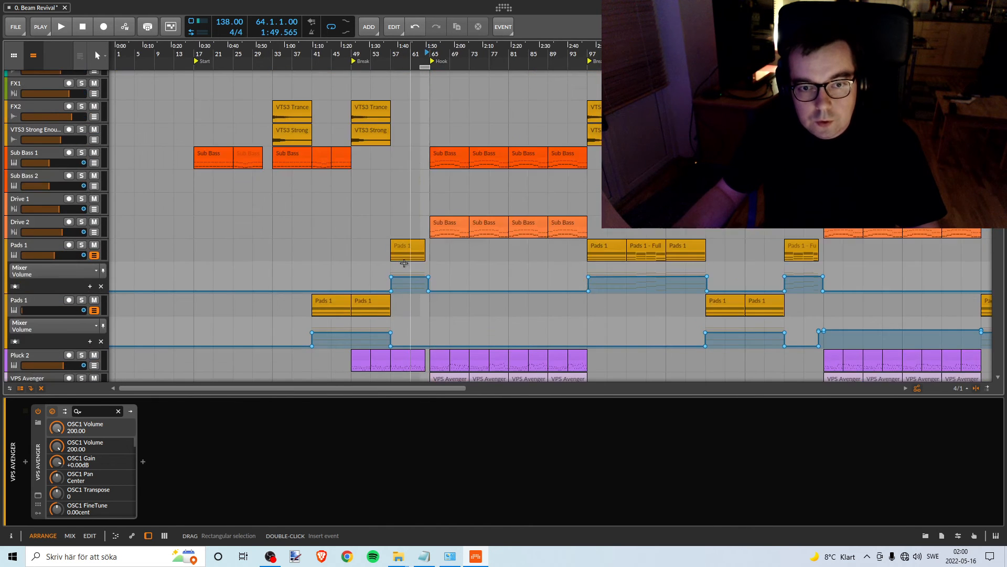
pyautogui.scroll(3, 403, 263)
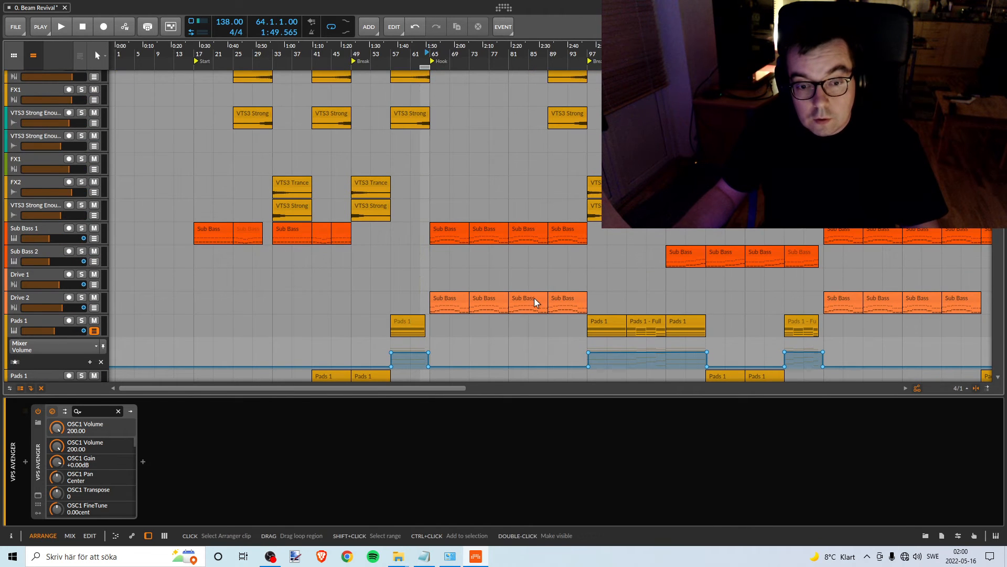
pyautogui.scroll(-12, 534, 298)
pyautogui.scroll(2, 487, 267)
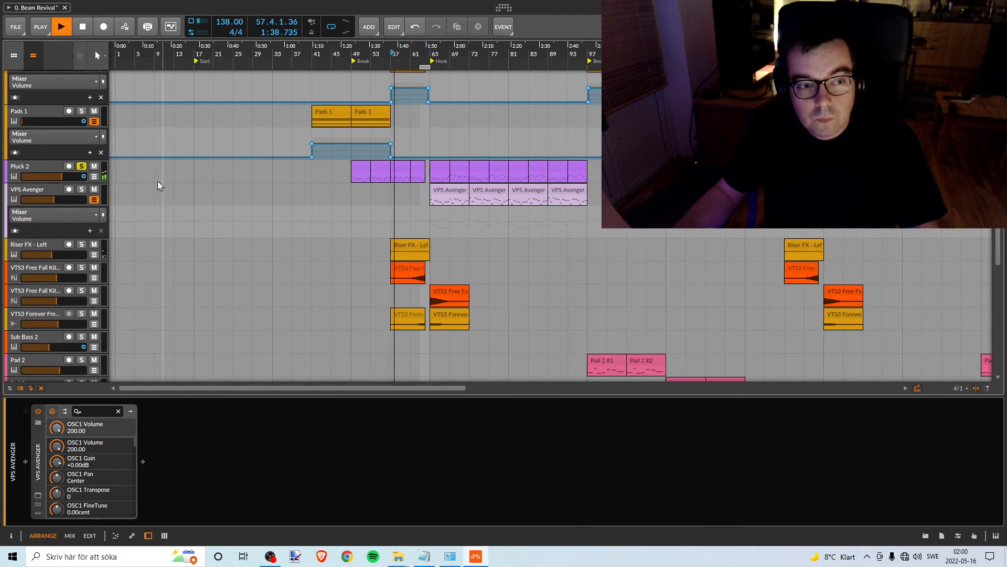
pyautogui.press('space')
pyautogui.click(81, 167)
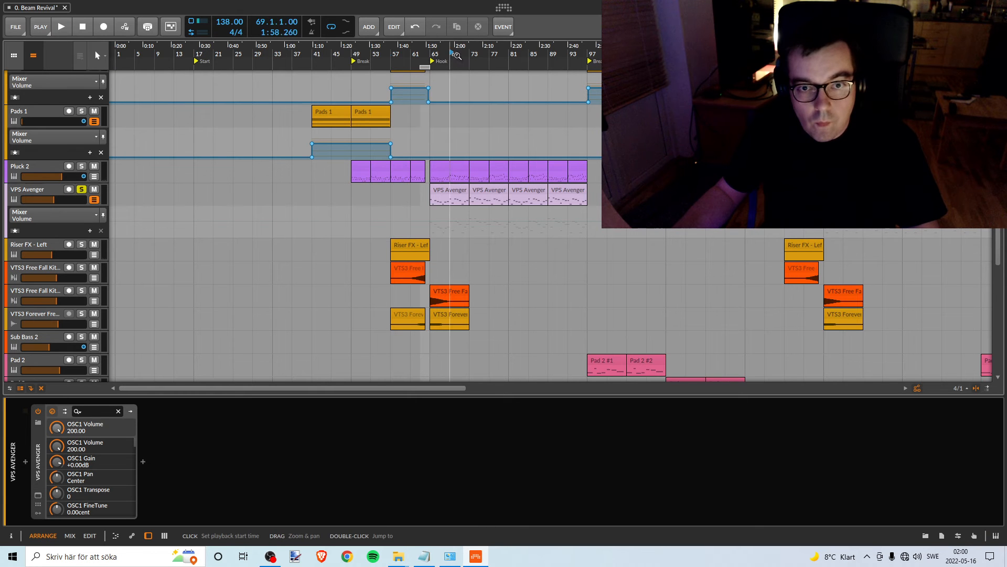
pyautogui.press('space')
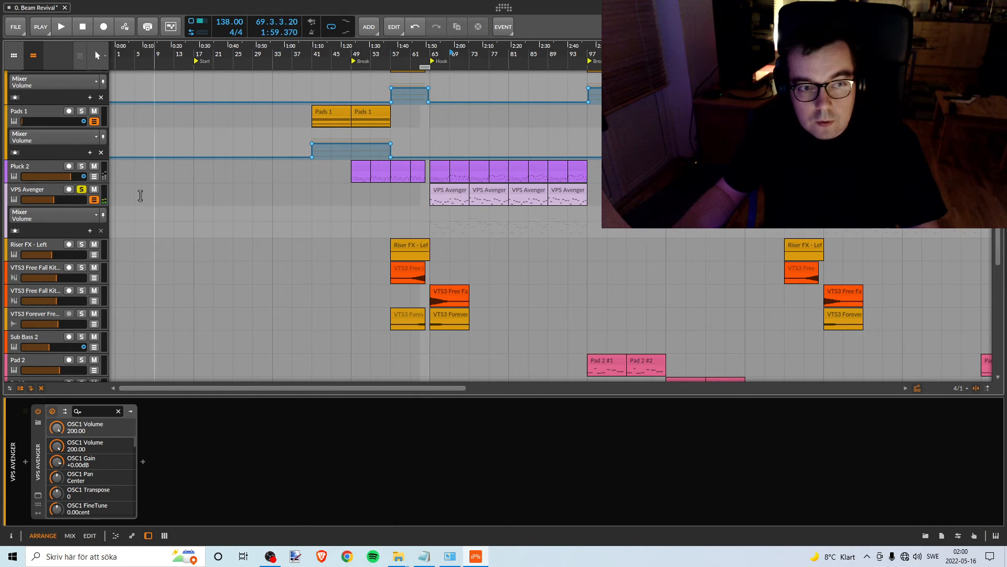
# - Look through the remaining lower tracks and audition the upper Sylenth1 track in solo from about bar 23
pyautogui.scroll(-2, 504, 216)
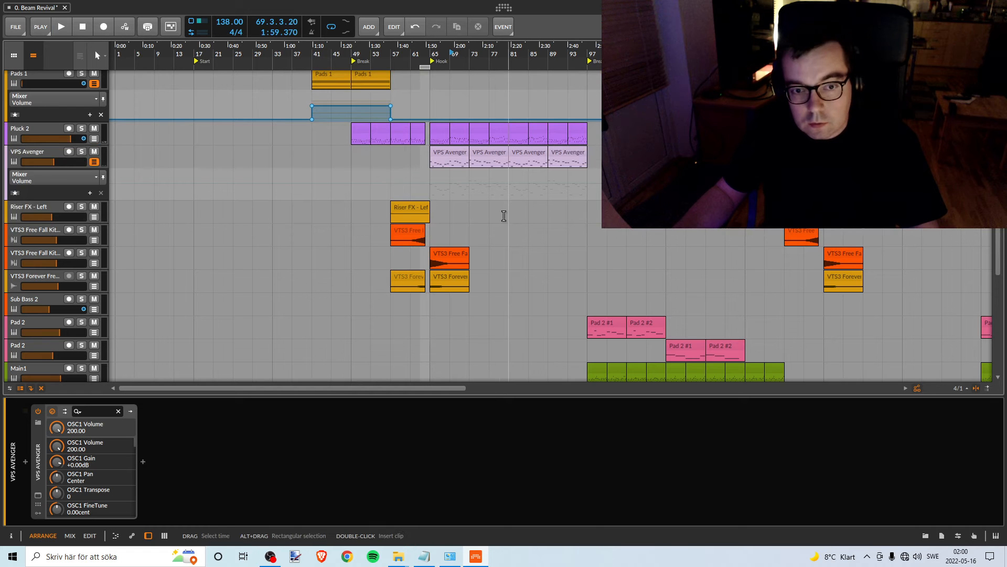
pyautogui.scroll(-6, 596, 264)
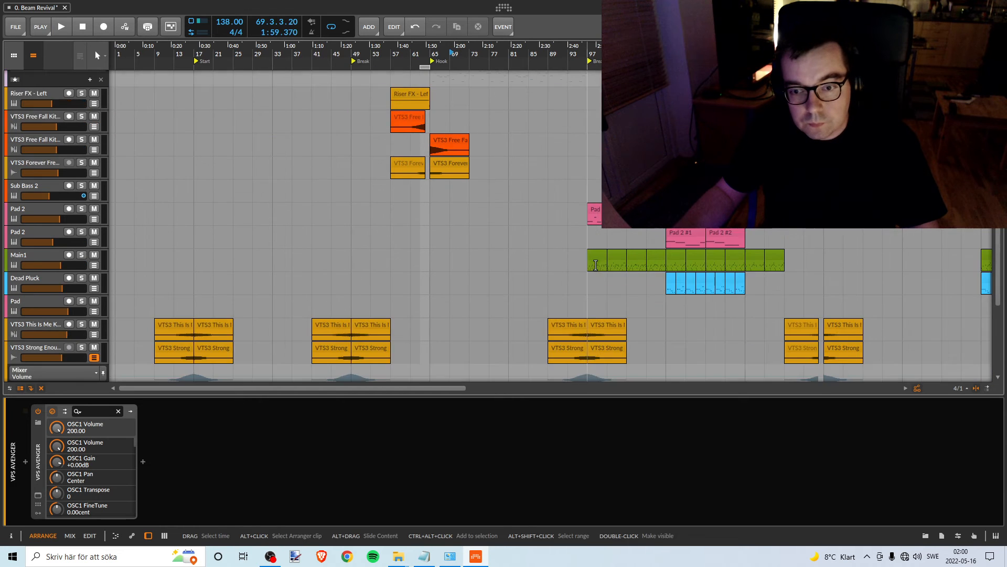
pyautogui.scroll(-5, 595, 265)
pyautogui.scroll(-3, 598, 266)
pyautogui.scroll(3, 598, 267)
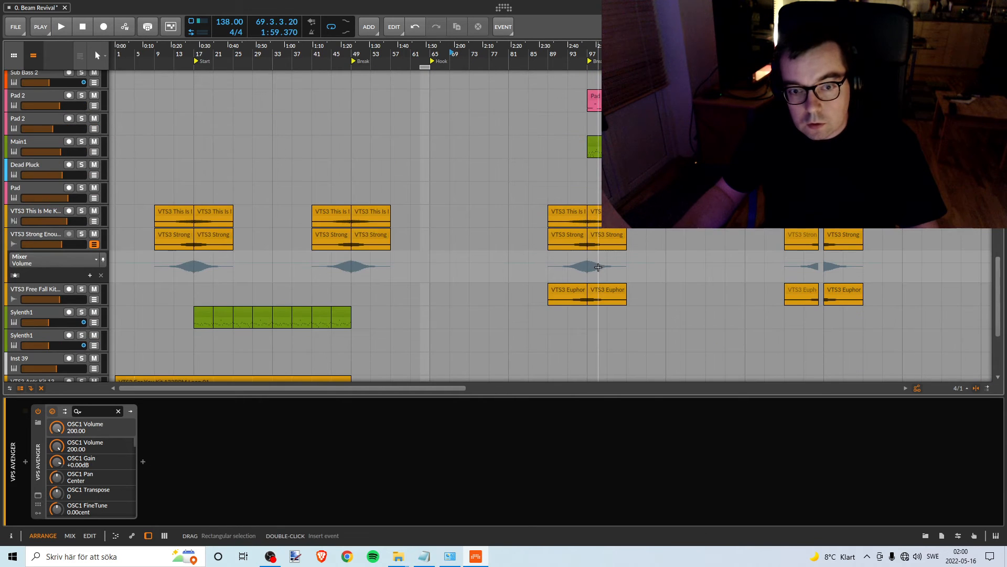
pyautogui.click(81, 311)
pyautogui.click(226, 63)
pyautogui.press('space')
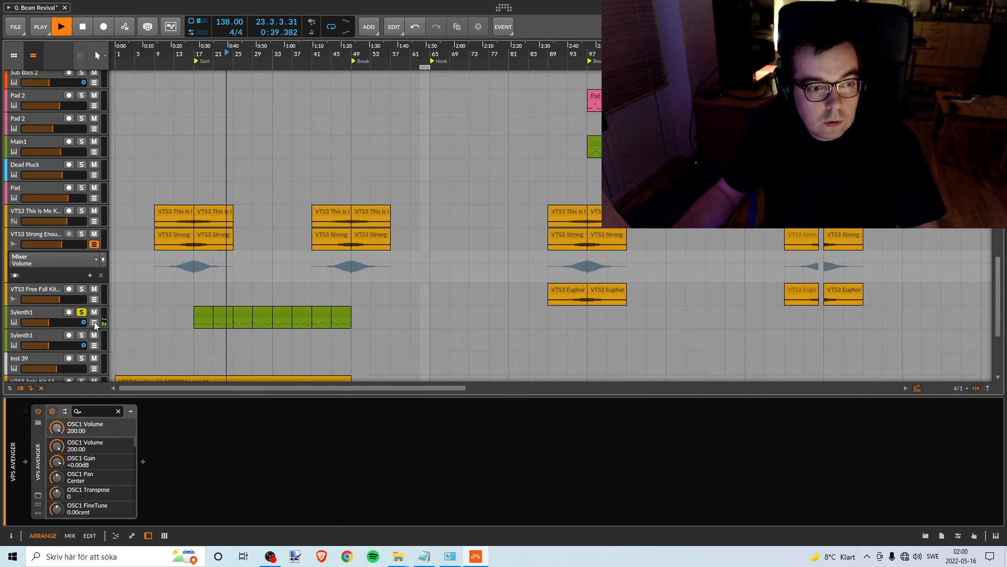
pyautogui.press('space')
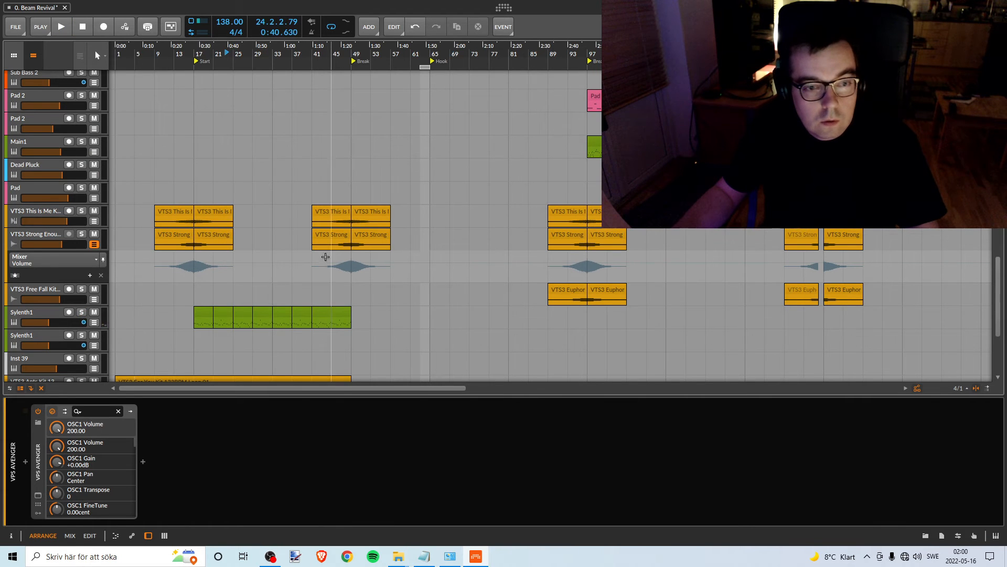
# - Look through the lower tracks and audition the upper Pad 2 track in solo from bar 97
pyautogui.scroll(10, 330, 248)
pyautogui.scroll(3, 330, 248)
pyautogui.scroll(-12, 344, 238)
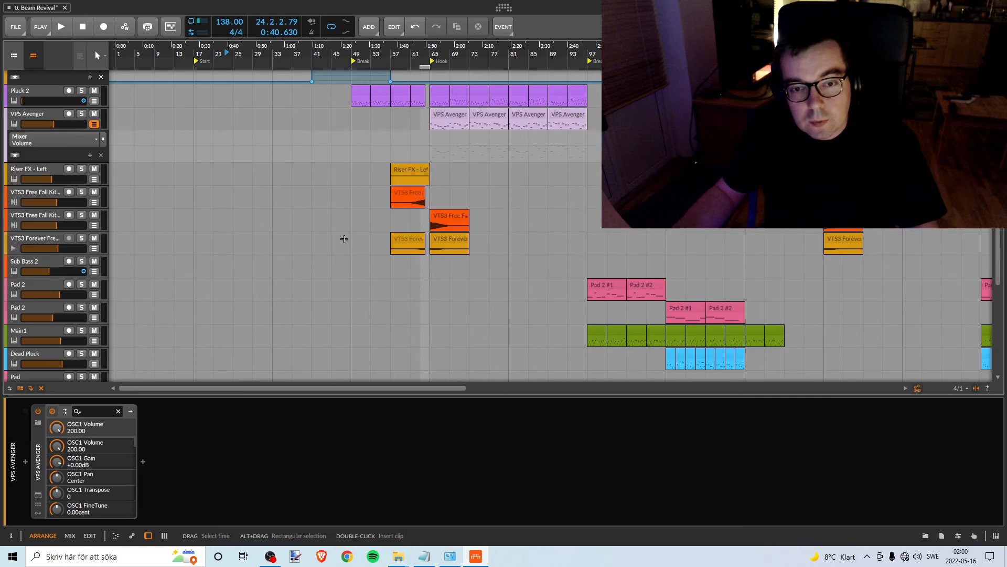
pyautogui.scroll(3, 359, 241)
pyautogui.scroll(6, 359, 242)
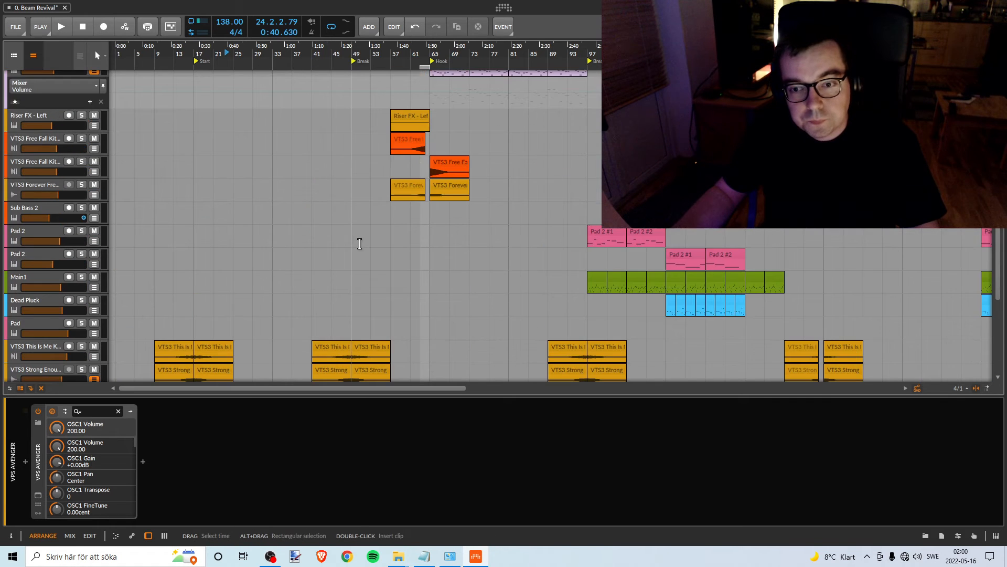
pyautogui.scroll(10, 358, 242)
pyautogui.scroll(-14, 373, 241)
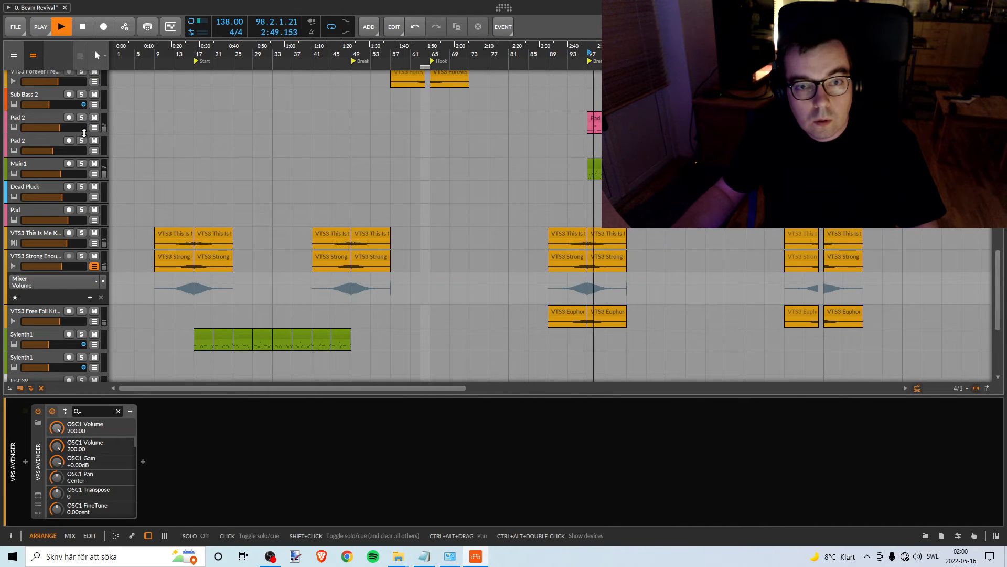
pyautogui.click(82, 117)
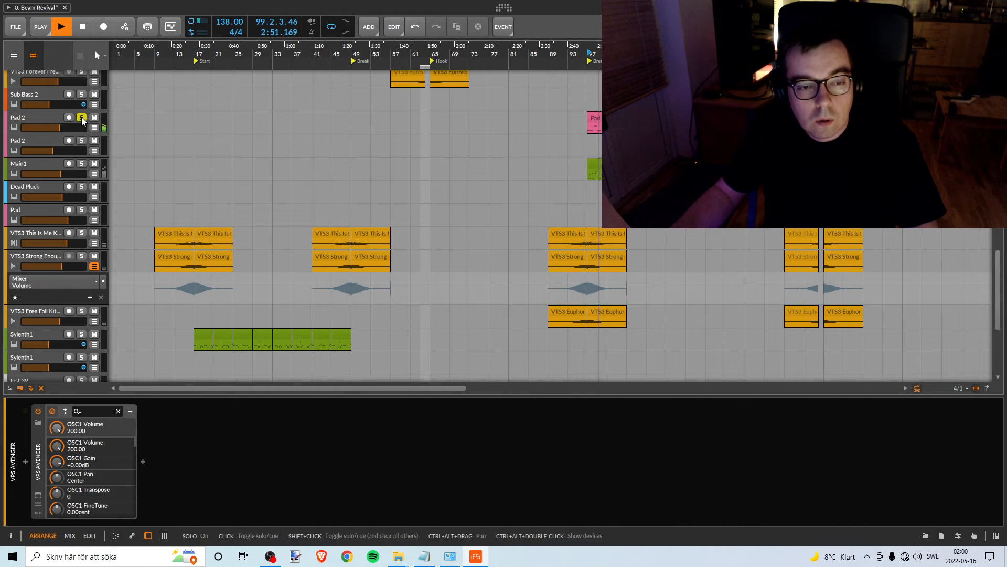
pyautogui.press('space')
pyautogui.click(81, 117)
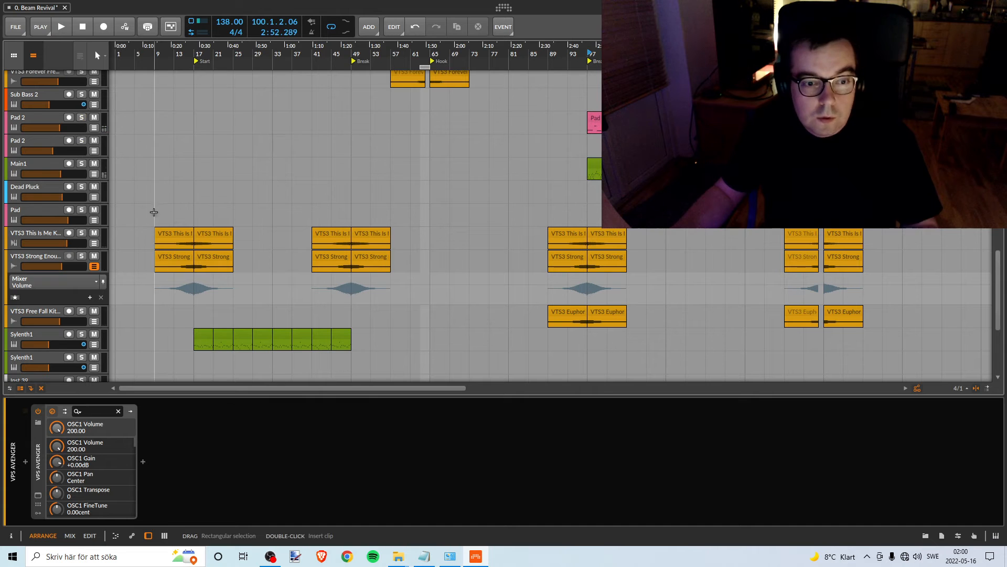
# - Move the Pink Noise clip to bar 17 at the Start marker and set the loop region to bars 17–49
pyautogui.moveTo(236, 55); pyautogui.dragTo(315, 342)
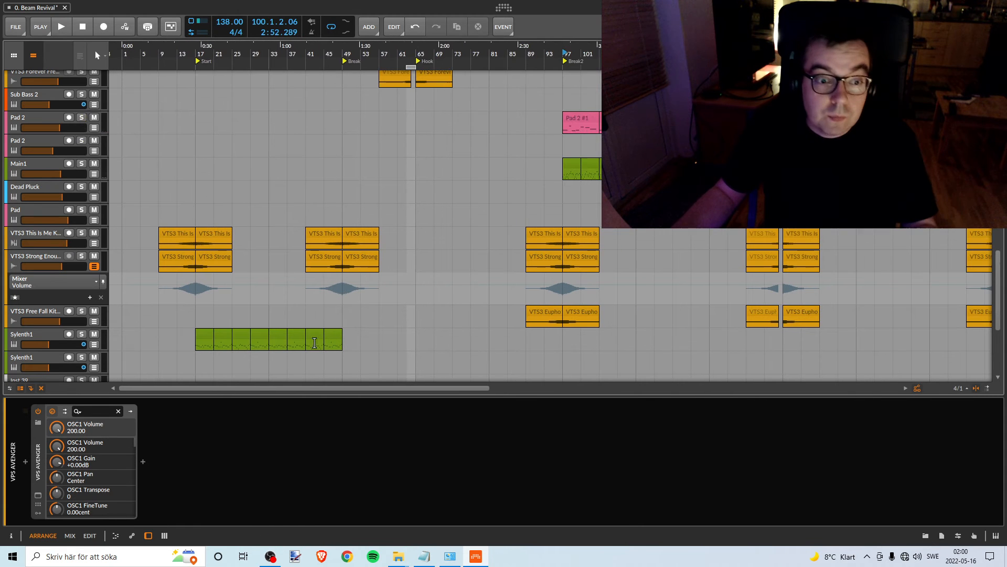
pyautogui.scroll(14, 199, 137)
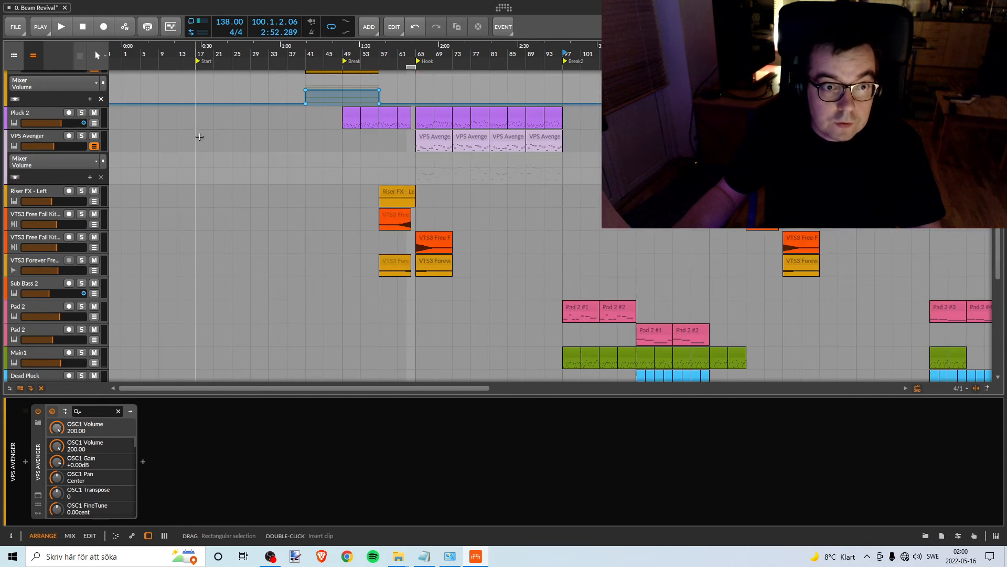
pyautogui.scroll(1, 380, 70)
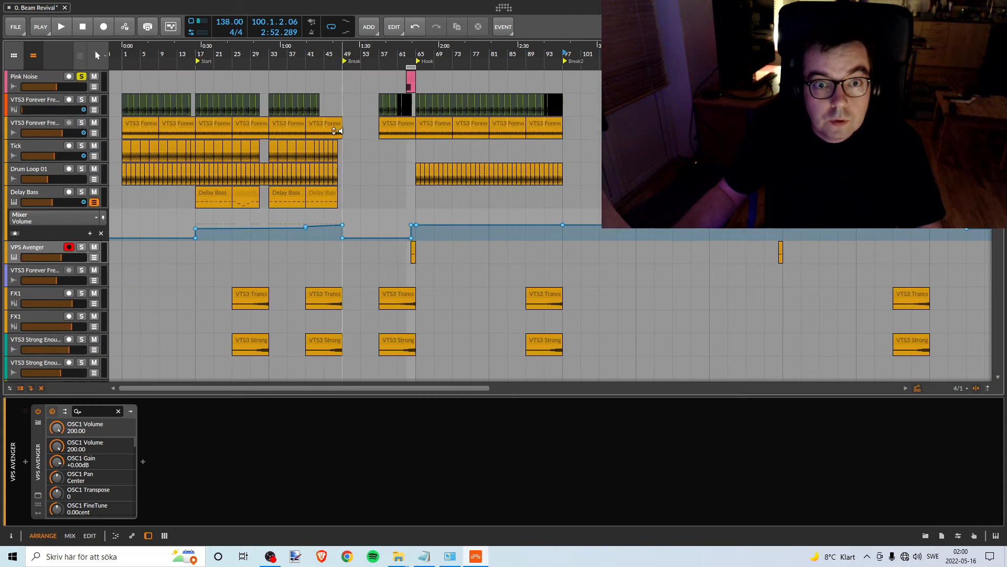
pyautogui.moveTo(410, 76); pyautogui.dragTo(200, 78)
pyautogui.moveTo(411, 68)
pyautogui.mouseDown()
pyautogui.moveTo(205, 62)
pyautogui.moveTo(219, 79)
pyautogui.moveTo(506, 135)
pyautogui.moveTo(410, 121)
pyautogui.mouseUp()
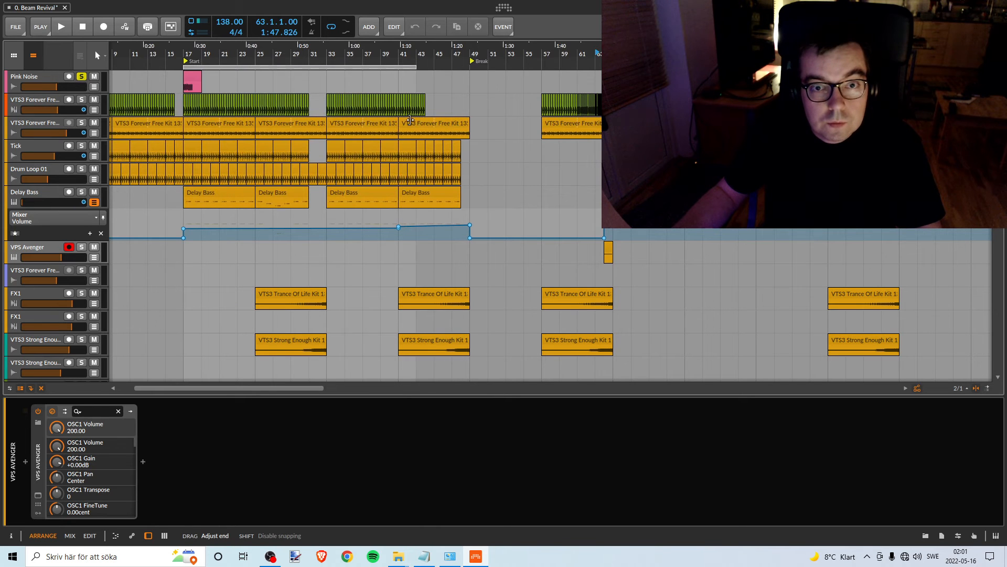
pyautogui.moveTo(255, 59); pyautogui.dragTo(205, 67)
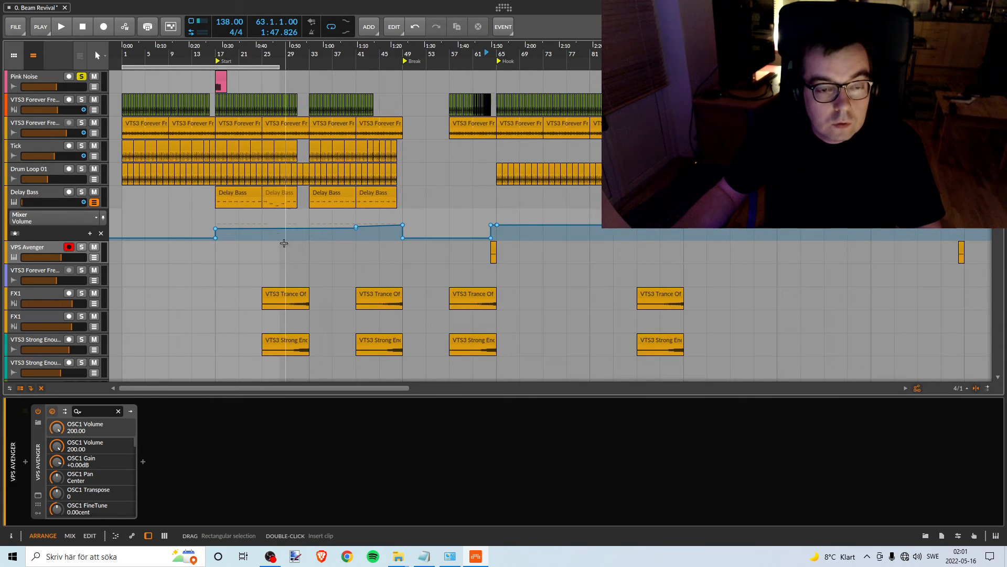
pyautogui.scroll(-15, 283, 243)
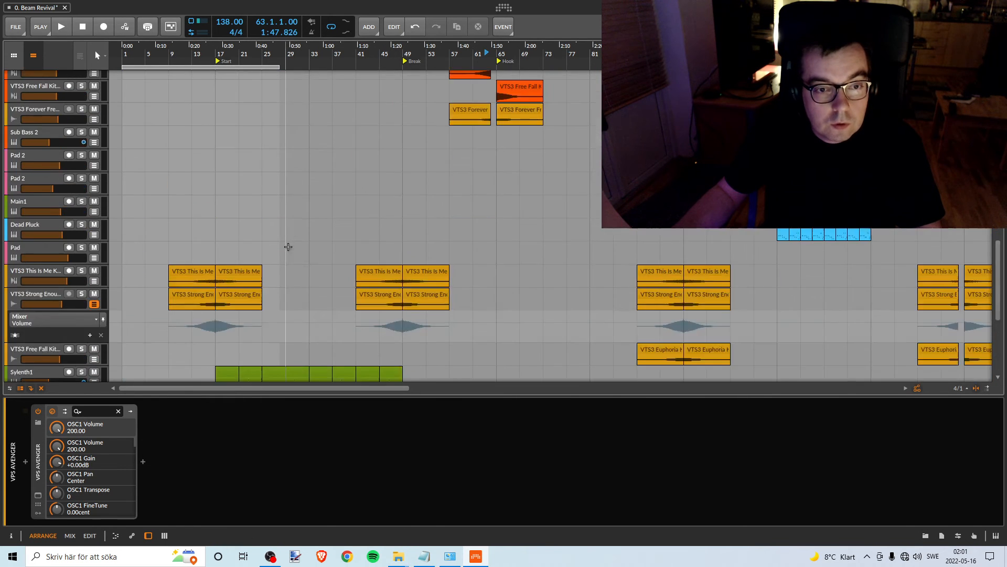
pyautogui.scroll(15, 288, 246)
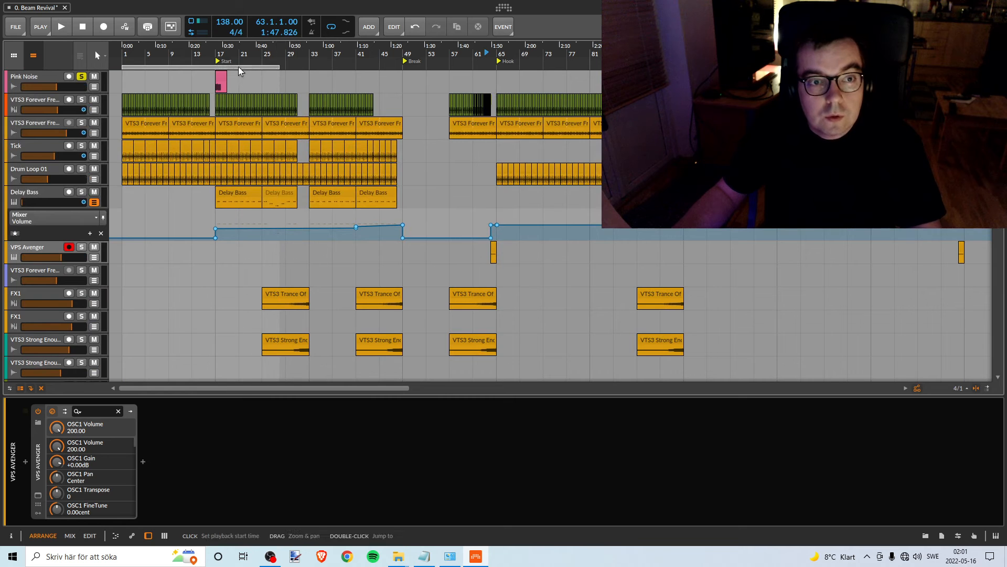
pyautogui.moveTo(238, 67); pyautogui.dragTo(402, 63)
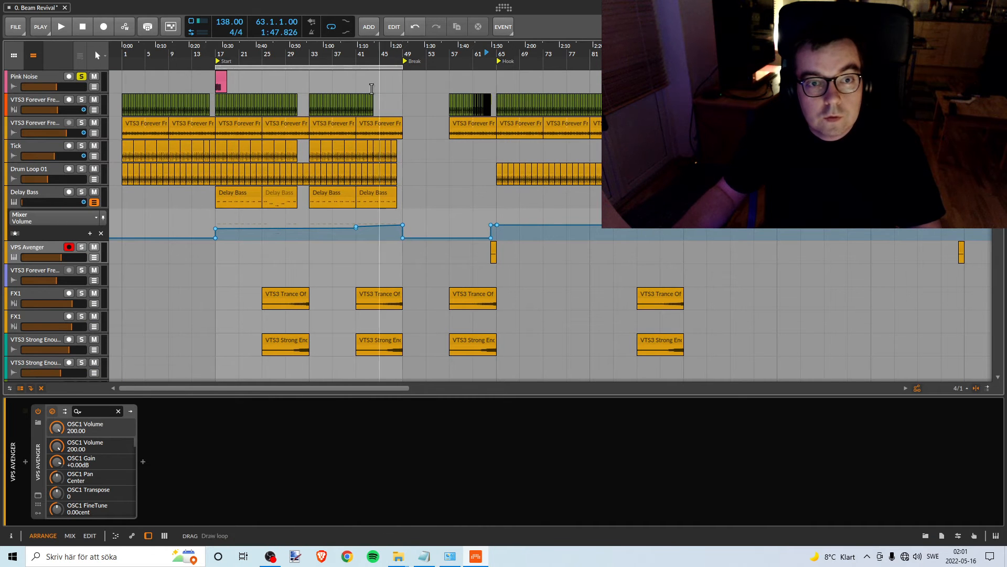
# - Trim the Pink Noise clip to one bar and duplicate it to fill bars 17–21
pyautogui.click(223, 77)
pyautogui.moveTo(223, 75); pyautogui.dragTo(266, 66)
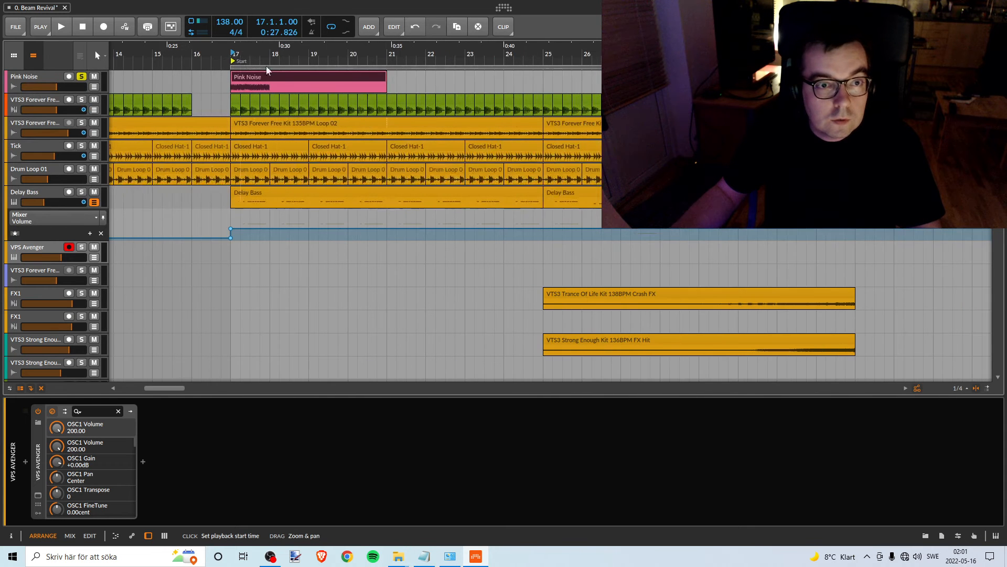
pyautogui.moveTo(383, 74); pyautogui.dragTo(266, 70)
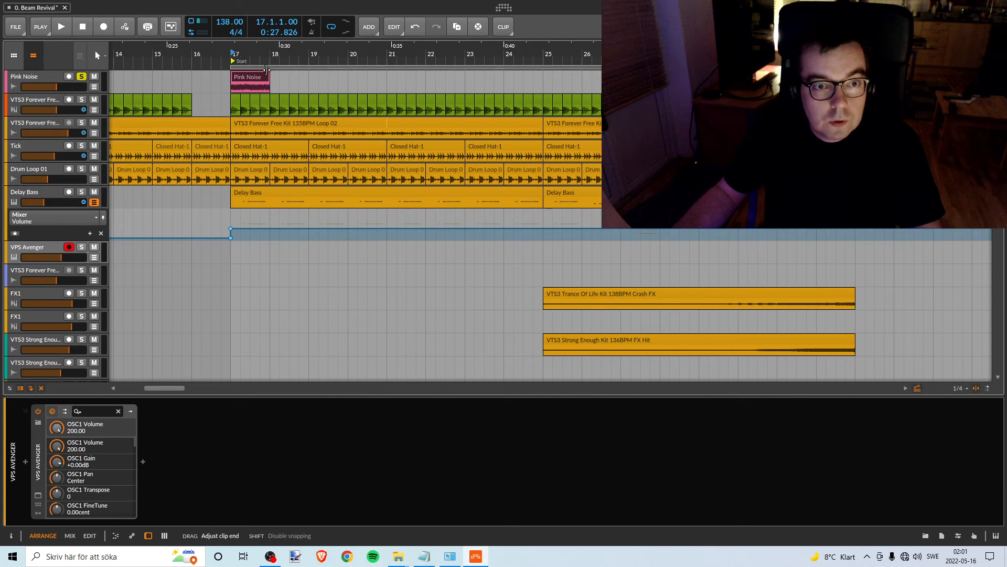
pyautogui.moveTo(293, 75); pyautogui.dragTo(325, 76)
pyautogui.click(257, 76)
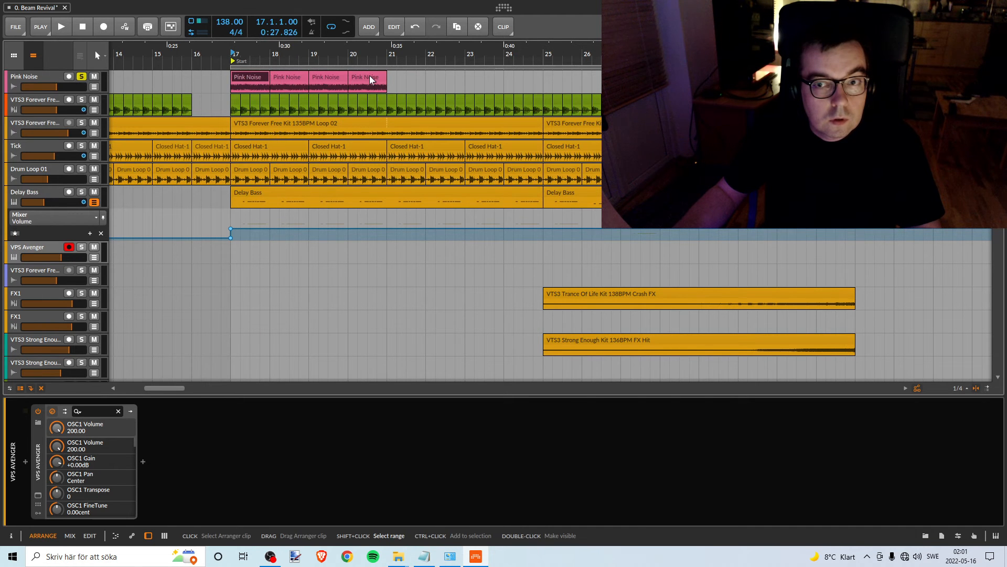
# - Consolidate the four one-bar Pink Noise clips into a single clip
pyautogui.scroll(-5, 346, 73)
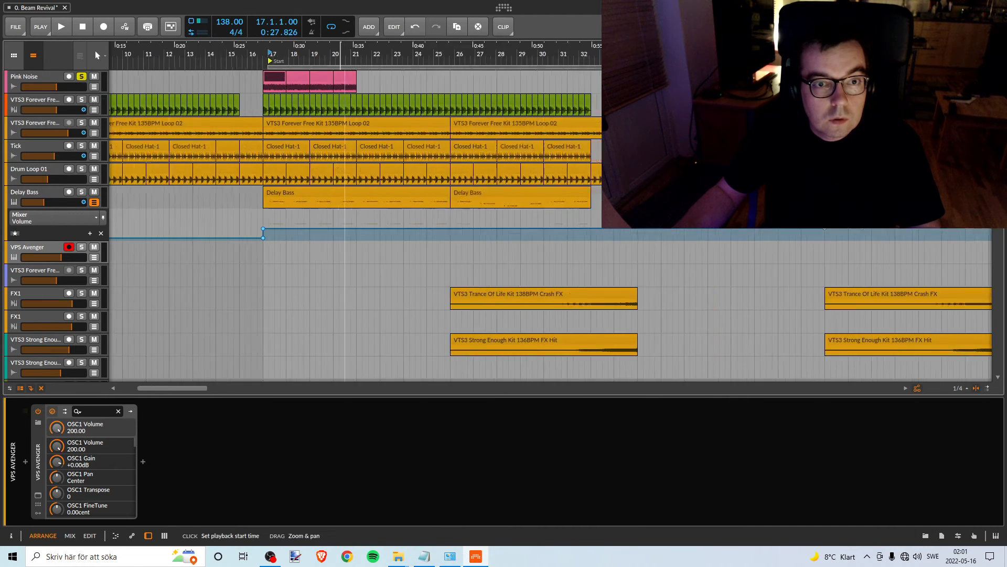
pyautogui.rightClick(324, 74)
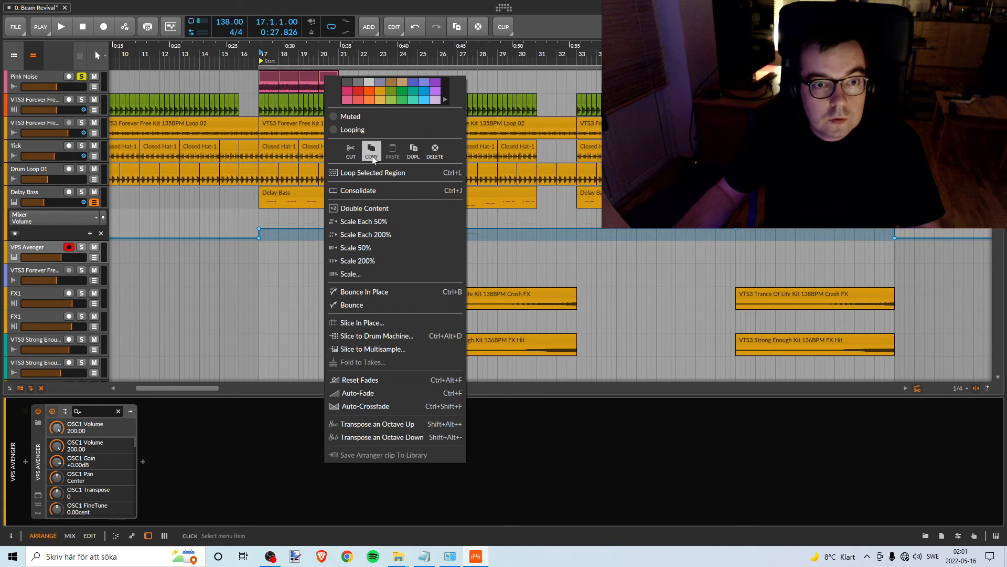
pyautogui.click(385, 187)
# - Duplicate the four-bar Pink Noise clip to fill bars 17–29 and shorten the loop region to bars 17–29
pyautogui.moveTo(287, 78); pyautogui.dragTo(456, 78)
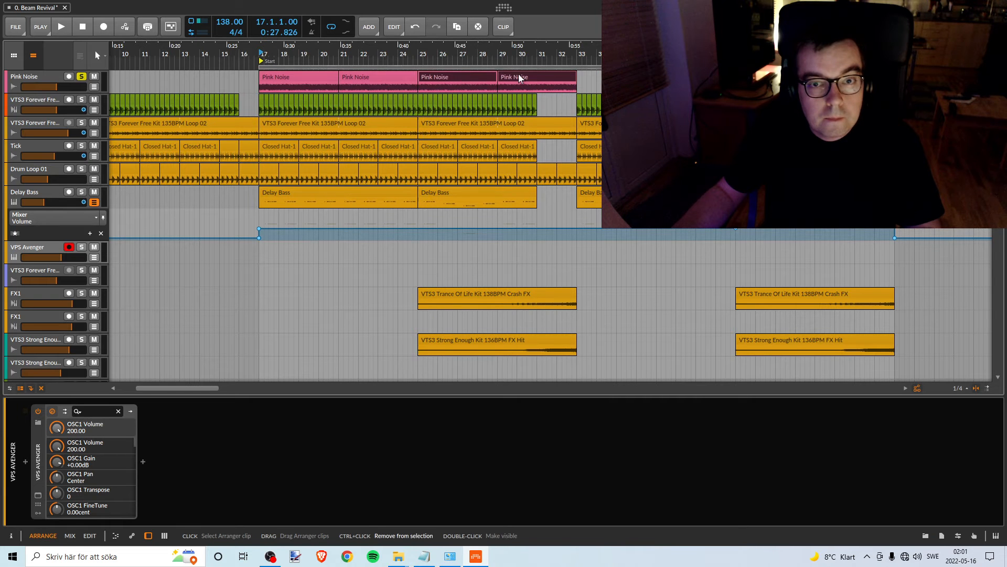
pyautogui.click(534, 78)
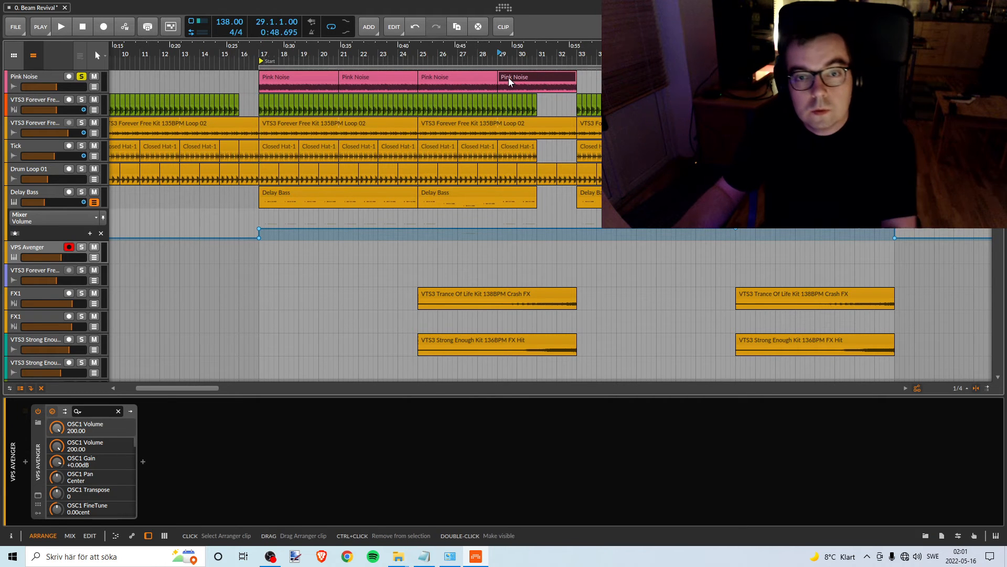
pyautogui.press('Delete')
pyautogui.moveTo(893, 68); pyautogui.dragTo(489, 47)
# - Play the loop from bar 17 and solo the upper Sylenth1 track alongside the pink noise
pyautogui.scroll(-10, 291, 121)
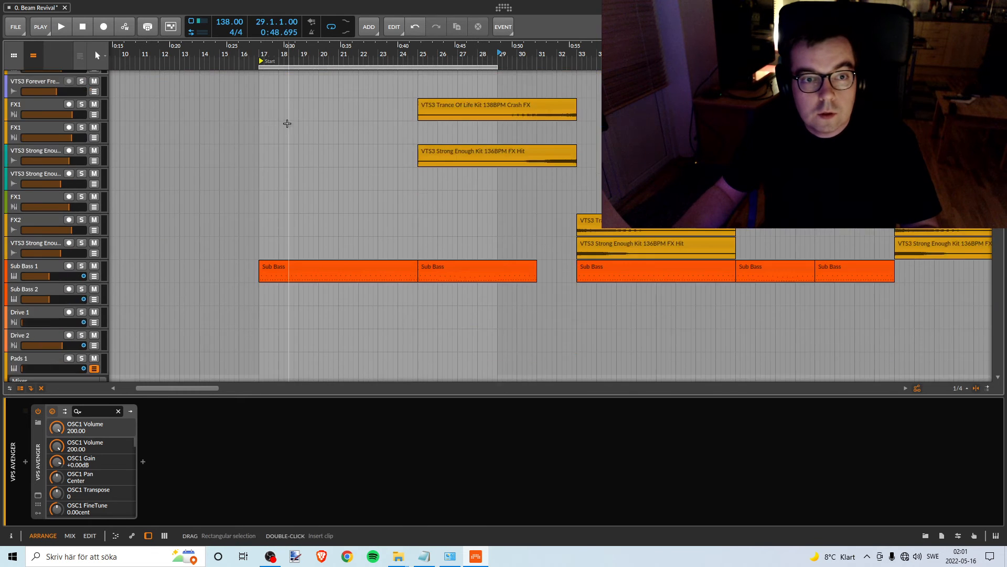
pyautogui.scroll(-5, 291, 121)
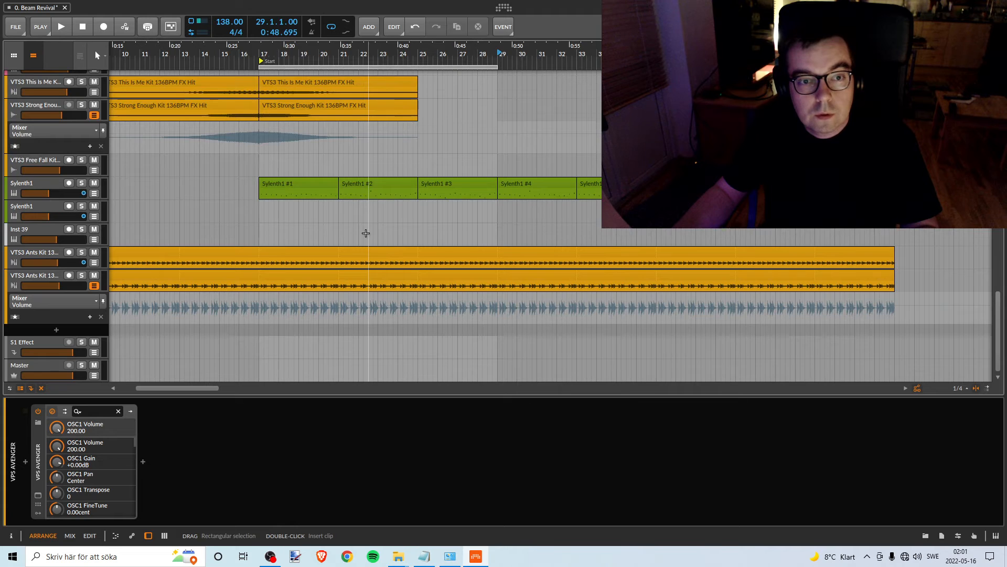
pyautogui.scroll(1, 461, 256)
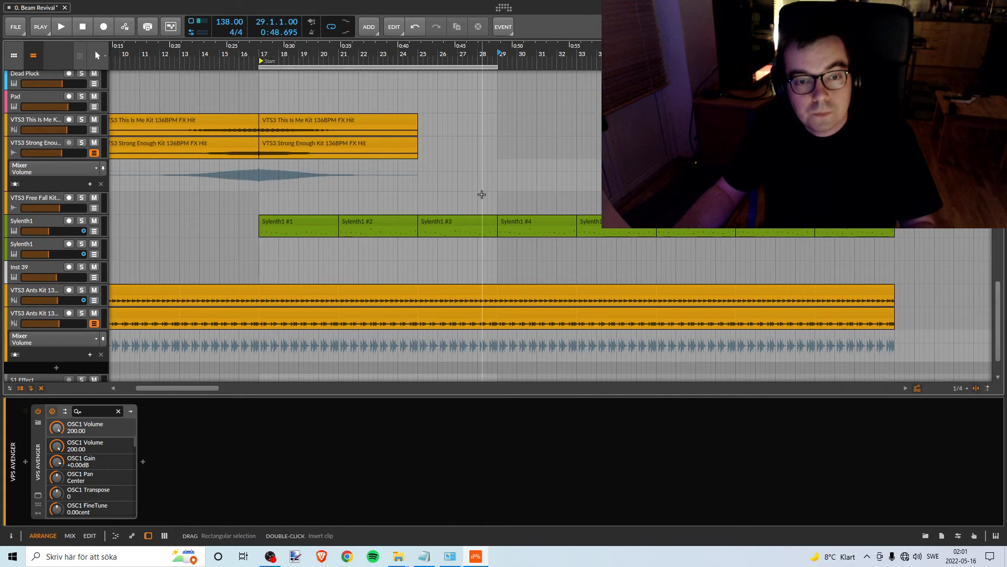
pyautogui.press('space')
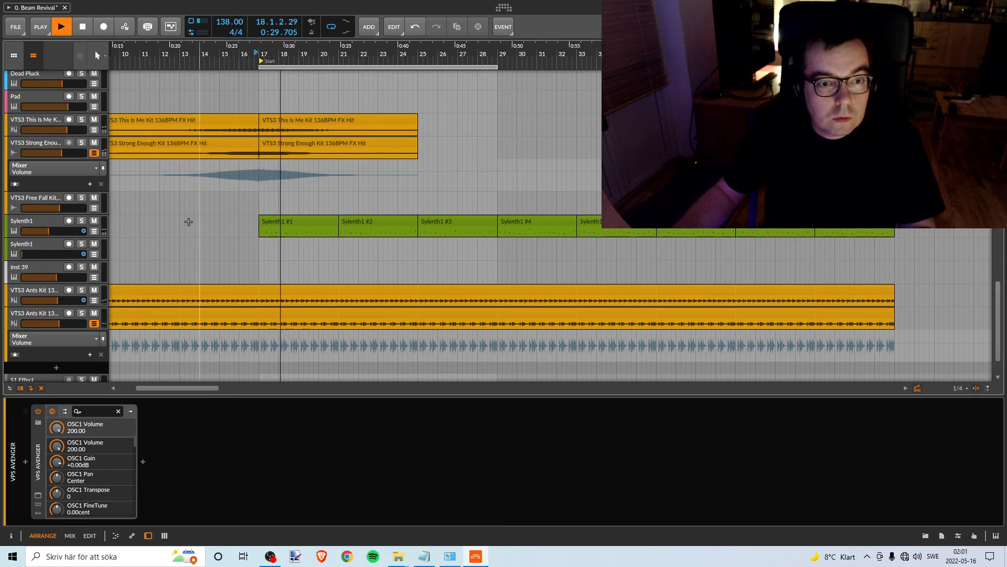
pyautogui.click(82, 220)
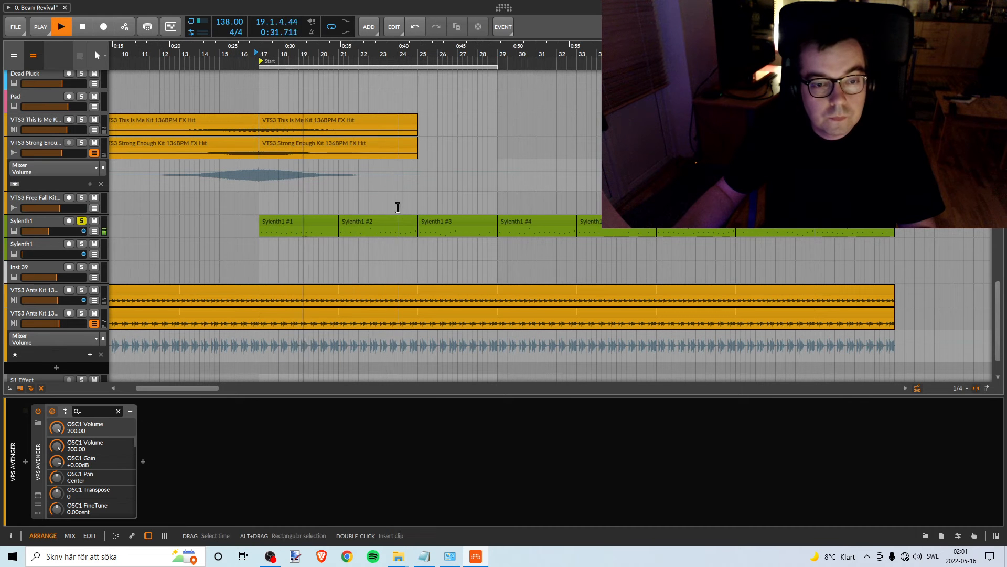
# - Lower the upper Sylenth1 track's volume by ear against the pink noise and stop playback
pyautogui.scroll(10, 386, 201)
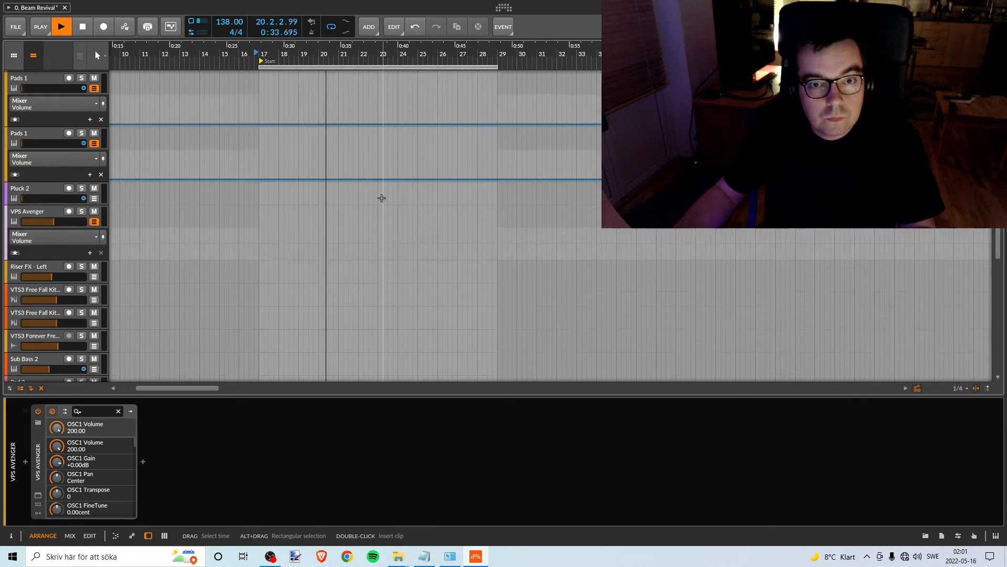
pyautogui.scroll(3, 375, 196)
pyautogui.scroll(-10, 371, 191)
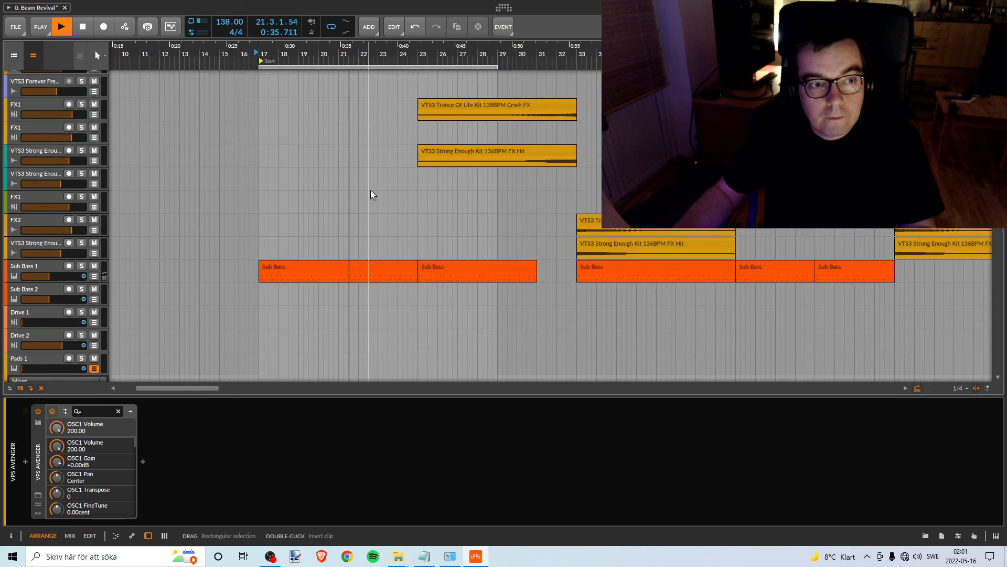
pyautogui.scroll(-10, 371, 198)
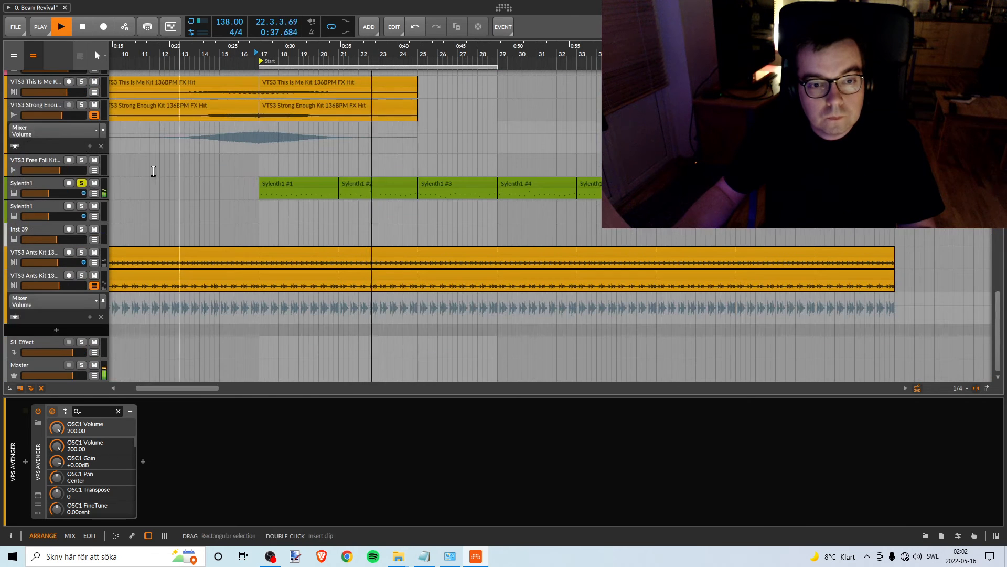
pyautogui.moveTo(49, 194); pyautogui.dragTo(43, 193)
pyautogui.click(35, 193)
pyautogui.press('space')
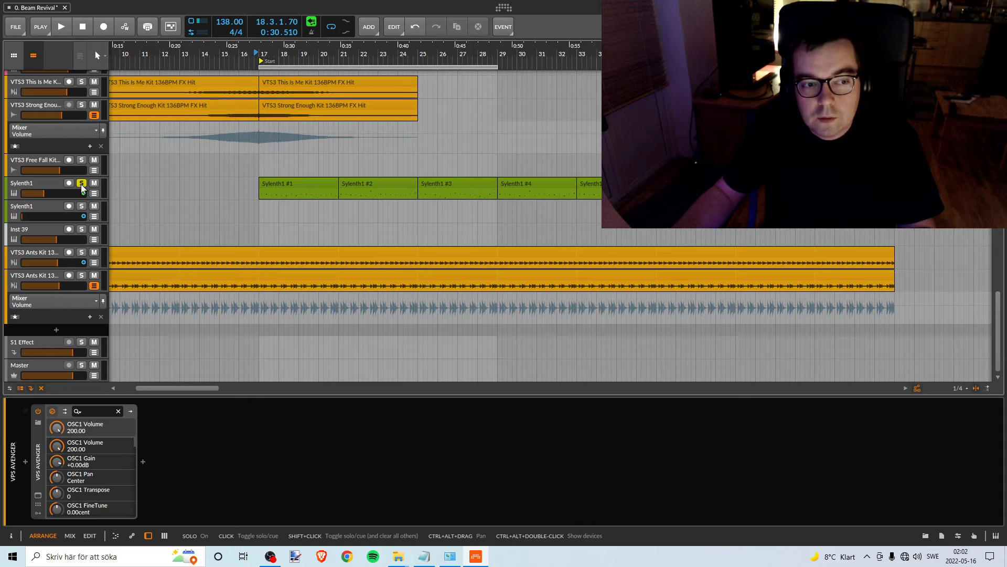
# - Unsolo the upper Sylenth1 track and recolour it orange
pyautogui.scroll(3, 353, 255)
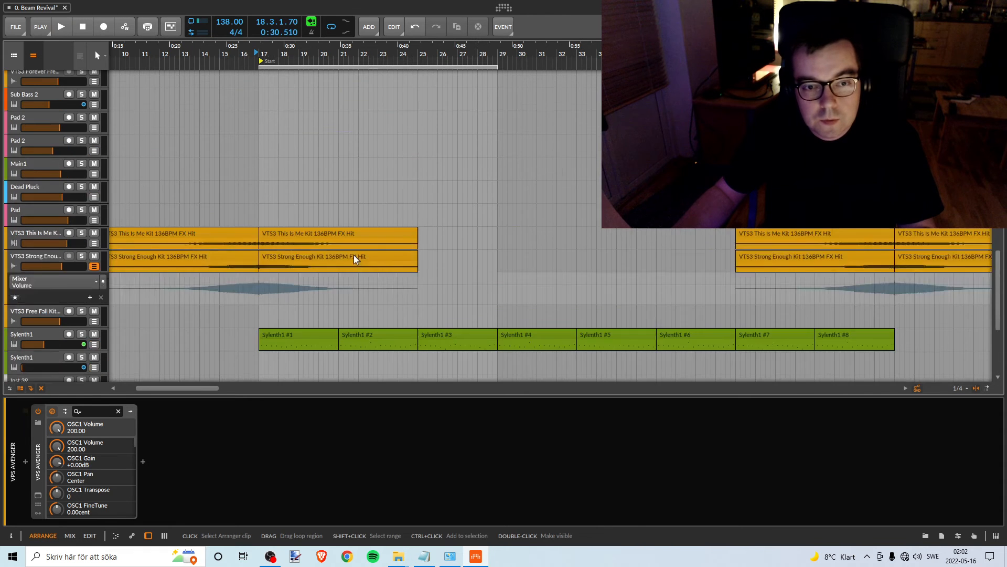
pyautogui.scroll(3, 377, 255)
pyautogui.scroll(-10, 377, 255)
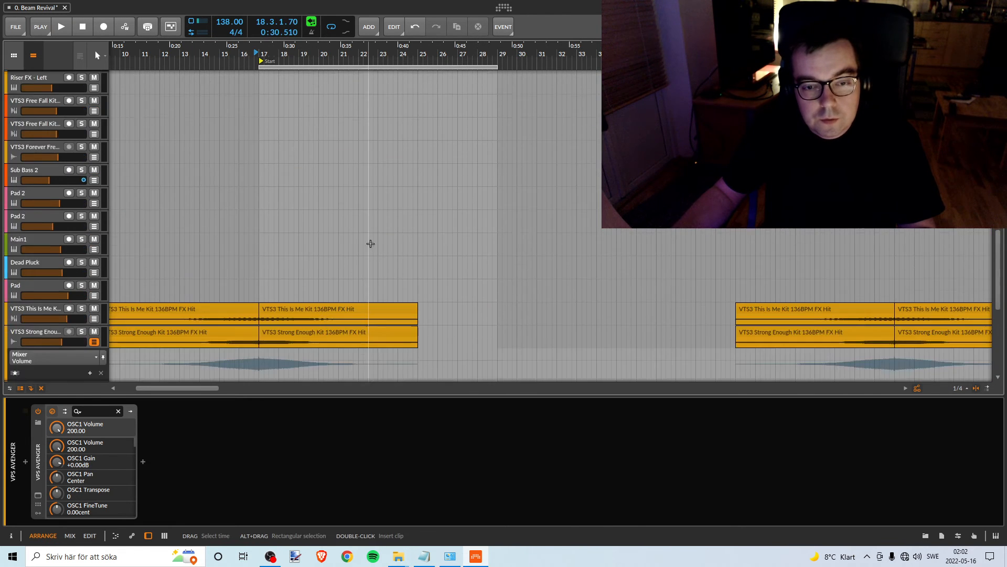
pyautogui.click(95, 196)
pyautogui.rightClick(47, 182)
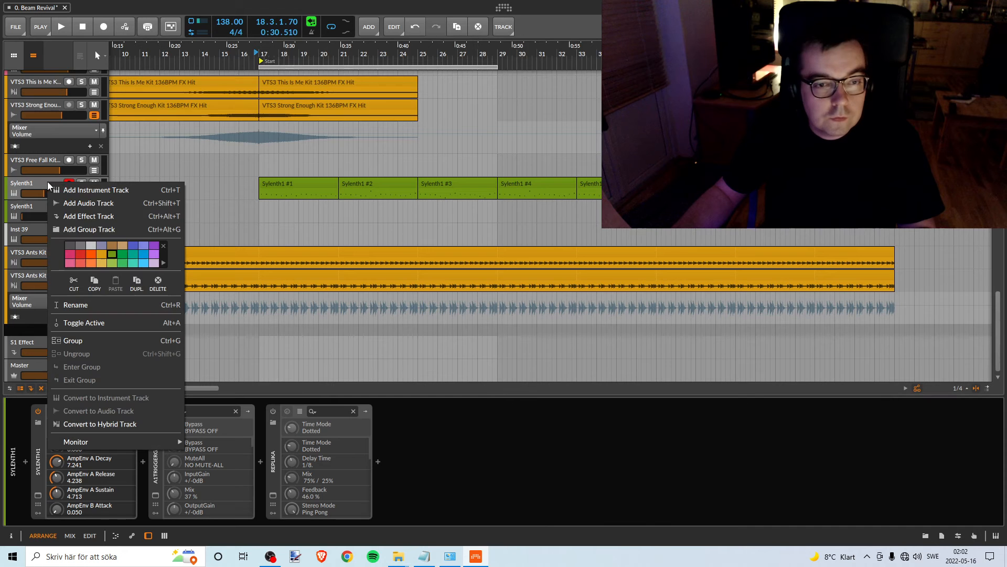
pyautogui.click(101, 255)
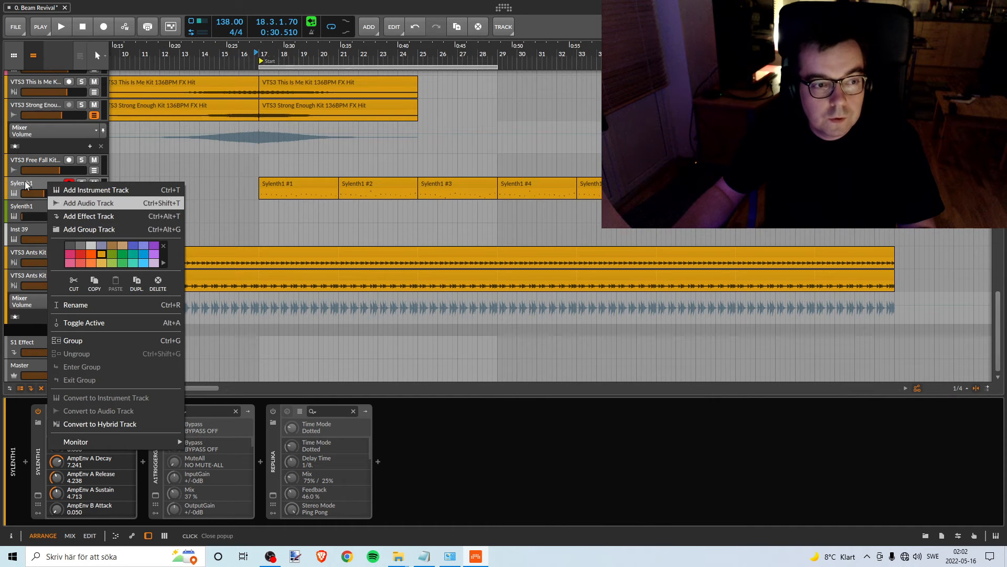
pyautogui.click(267, 215)
pyautogui.scroll(1, 268, 216)
pyautogui.scroll(6, 266, 218)
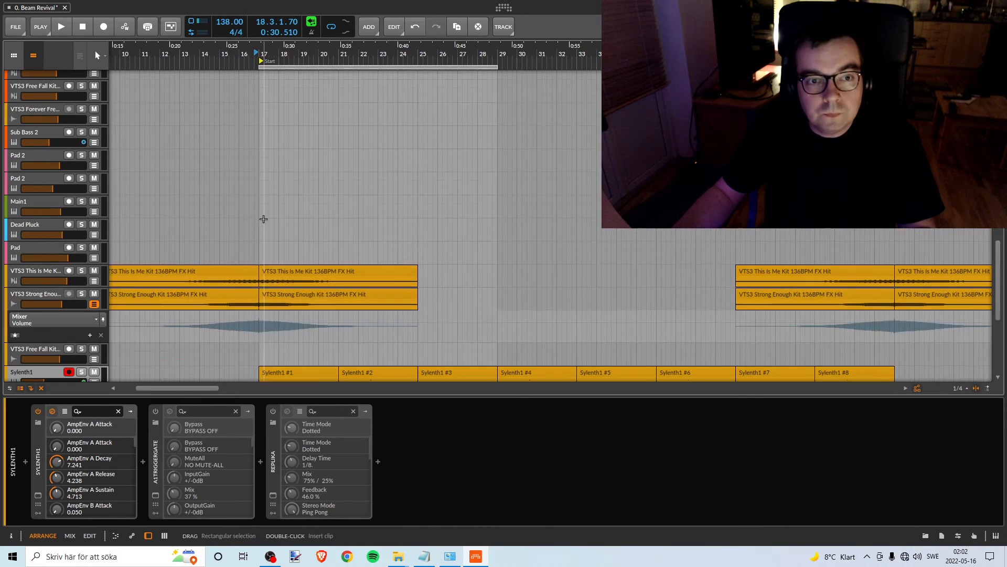
pyautogui.moveTo(307, 52); pyautogui.dragTo(306, 135)
pyautogui.scroll(-8, 306, 129)
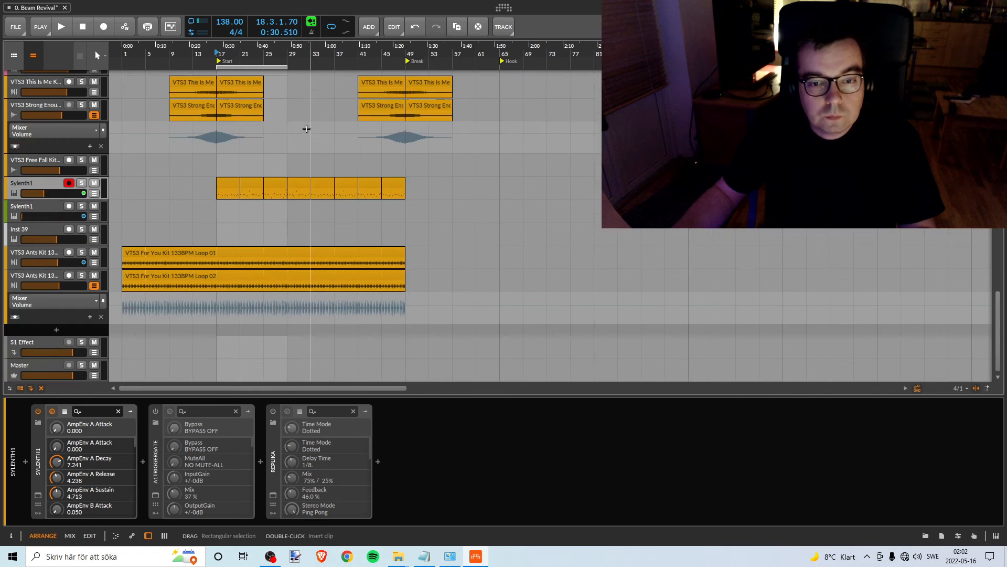
# - Look through the arrangement's tracks and the Break2 section for the next track to level
pyautogui.scroll(12, 291, 128)
pyautogui.scroll(-6, 288, 127)
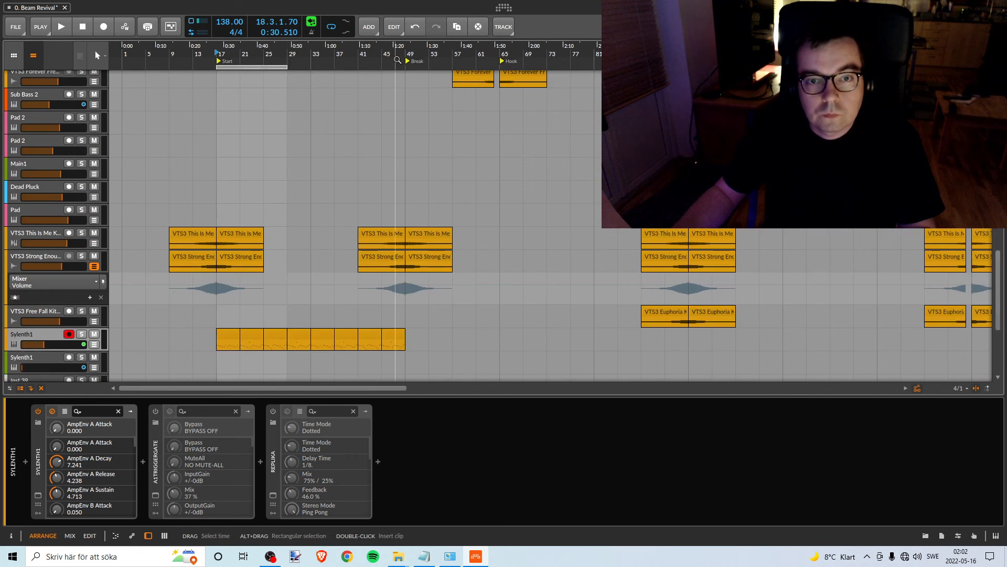
pyautogui.moveTo(395, 59); pyautogui.dragTo(416, 149)
pyautogui.scroll(4, 404, 152)
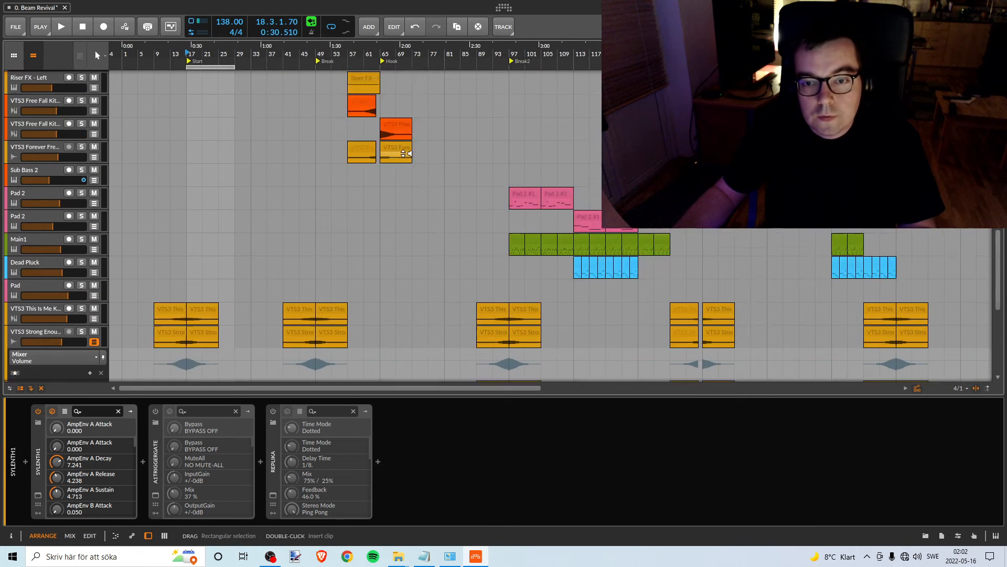
pyautogui.scroll(-5, 571, 294)
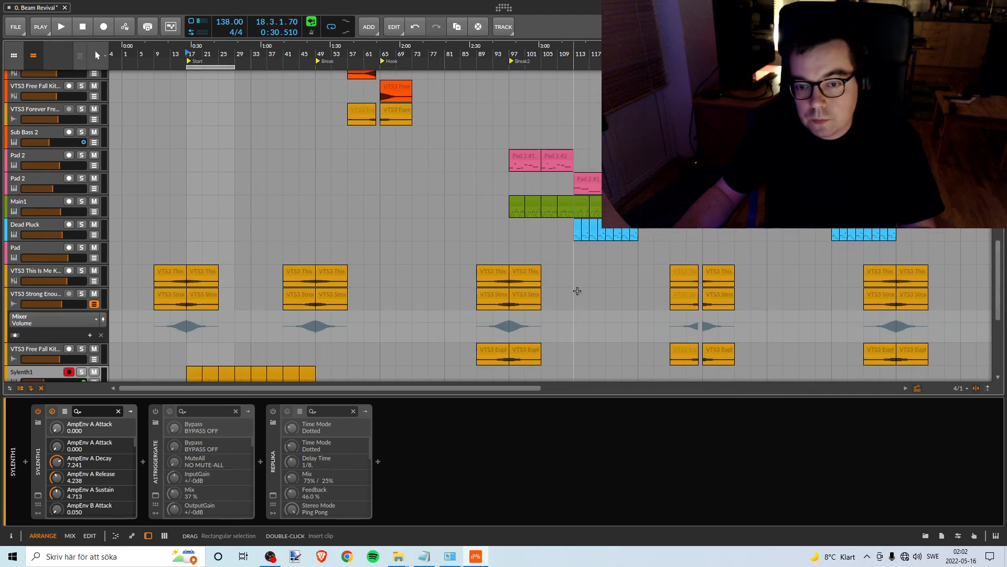
pyautogui.scroll(10, 536, 171)
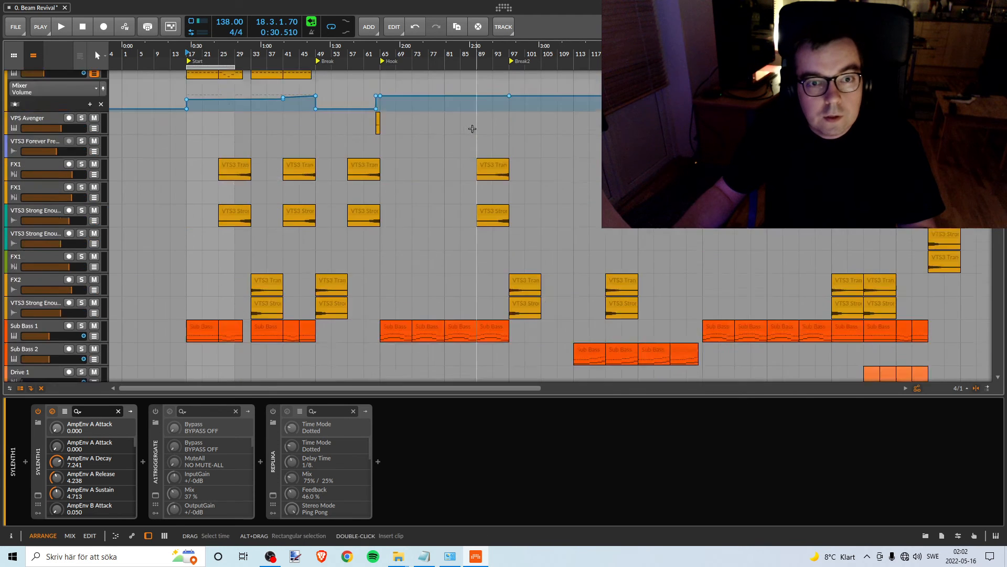
pyautogui.scroll(-8, 468, 129)
pyautogui.scroll(8, 468, 129)
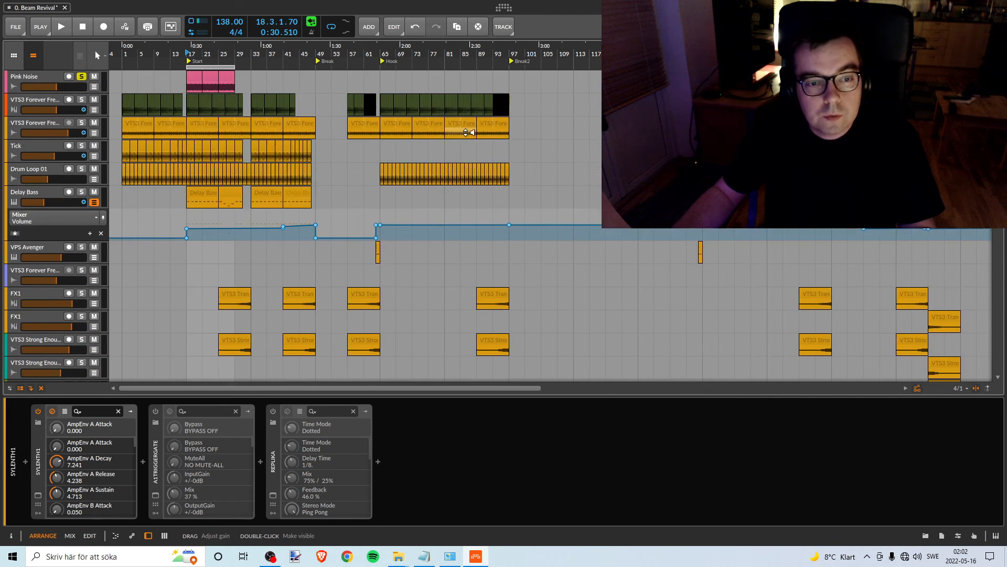
pyautogui.scroll(-13, 464, 128)
pyautogui.scroll(-15, 462, 128)
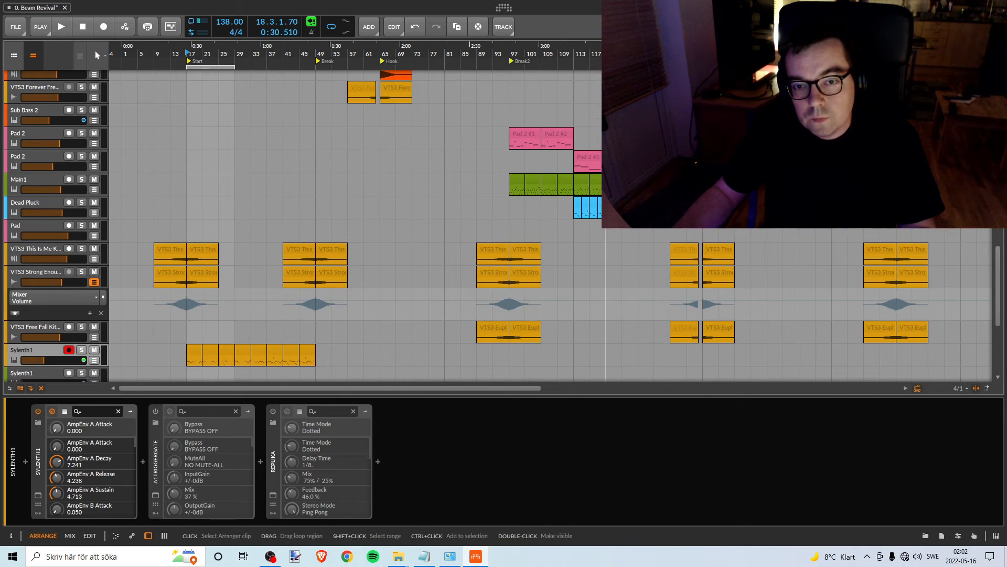
pyautogui.moveTo(589, 53); pyautogui.dragTo(425, 80)
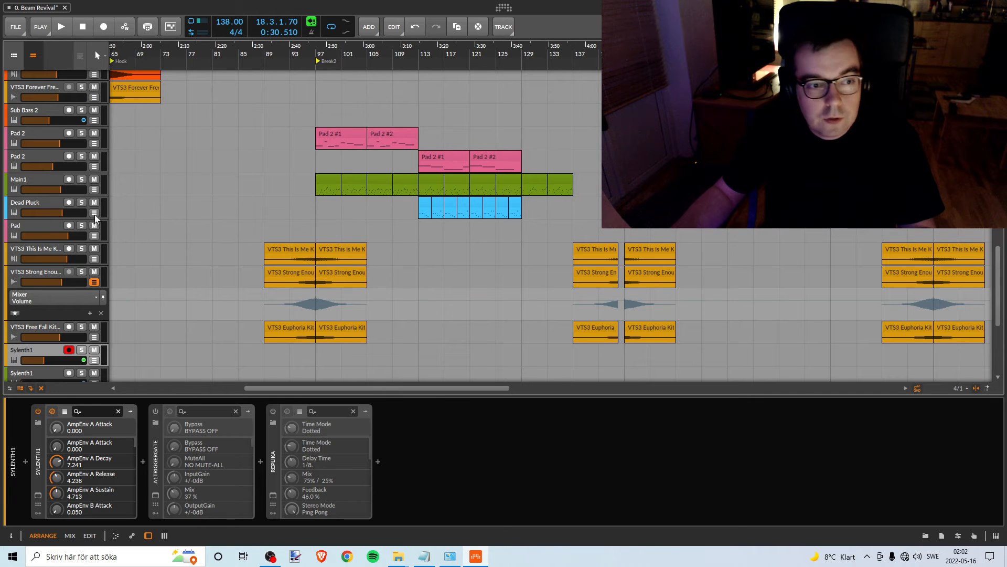
# - Solo the Dead Pluck track, audition it from bar 113, stop playback and select the track
pyautogui.click(81, 202)
pyautogui.press('space')
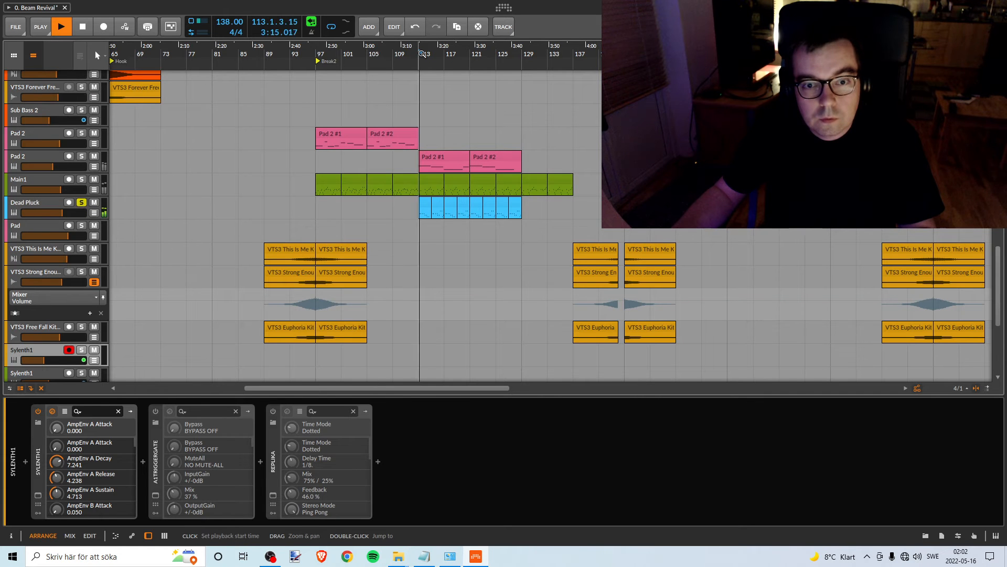
pyautogui.moveTo(378, 64); pyautogui.dragTo(433, 59)
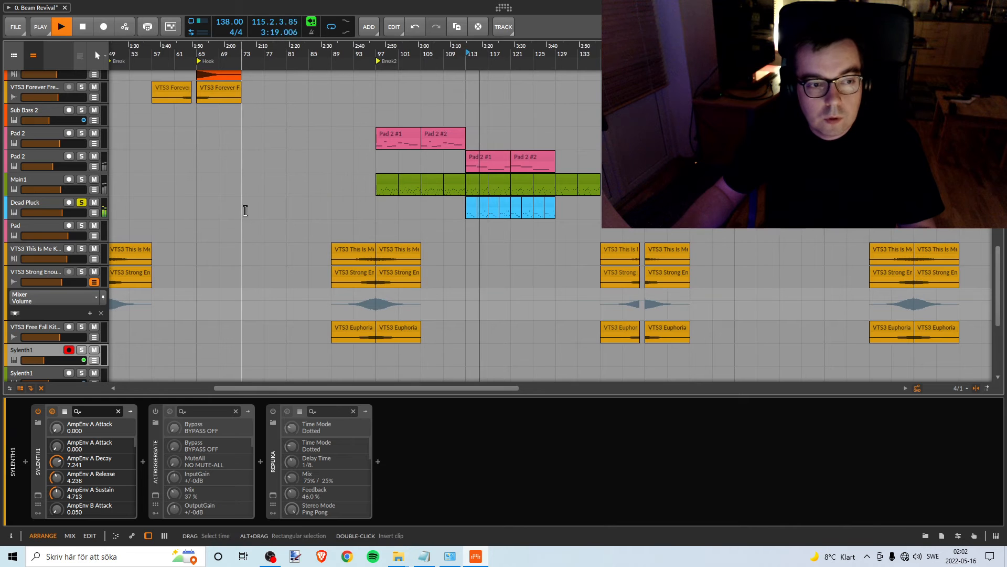
pyautogui.press('space')
pyautogui.click(33, 202)
# - Move the loop region and the three Pink Noise clips to the Break2 marker at bar 97 and play from there
pyautogui.scroll(15, 407, 180)
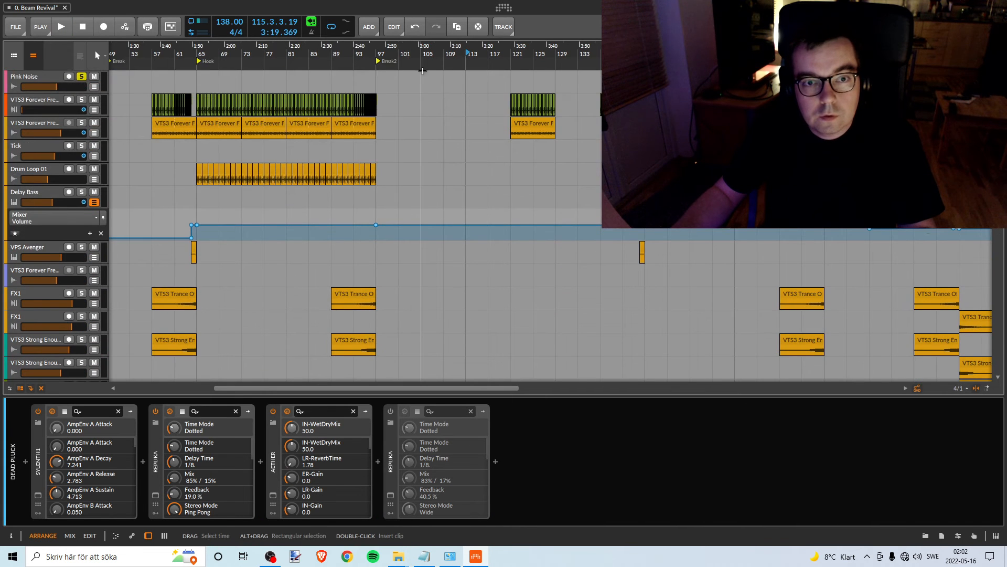
pyautogui.moveTo(421, 59); pyautogui.dragTo(315, 42)
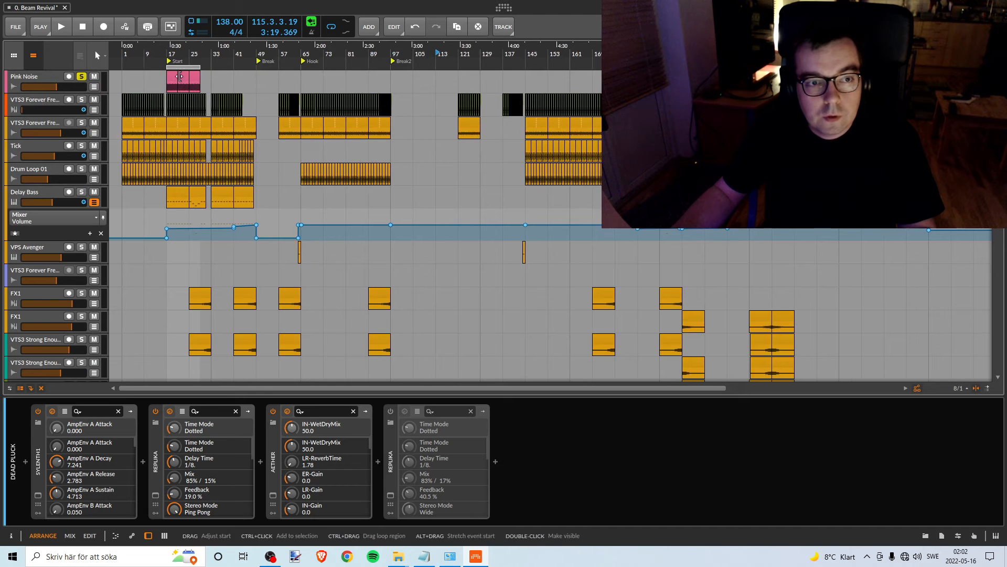
pyautogui.moveTo(177, 70); pyautogui.dragTo(407, 73)
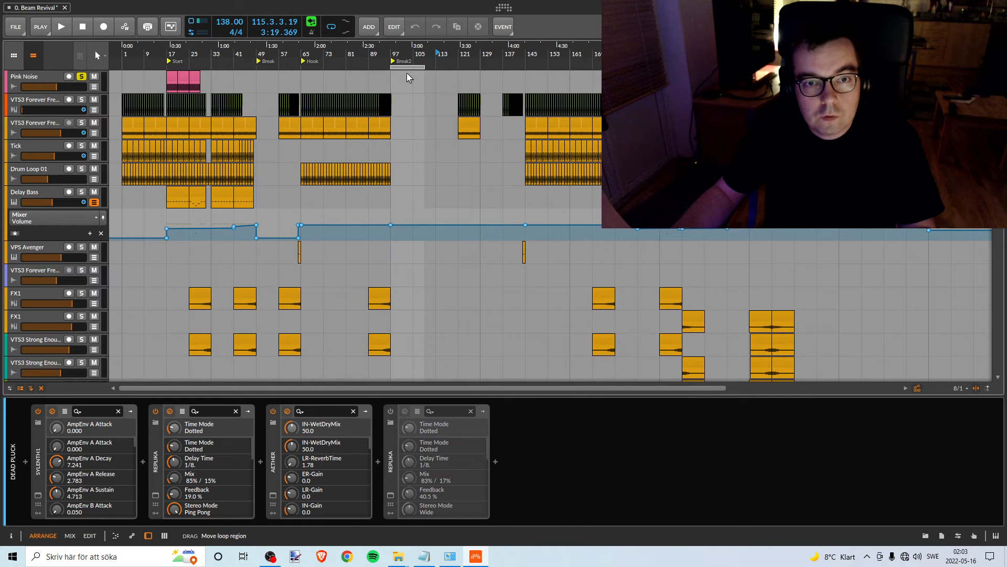
pyautogui.click(175, 77)
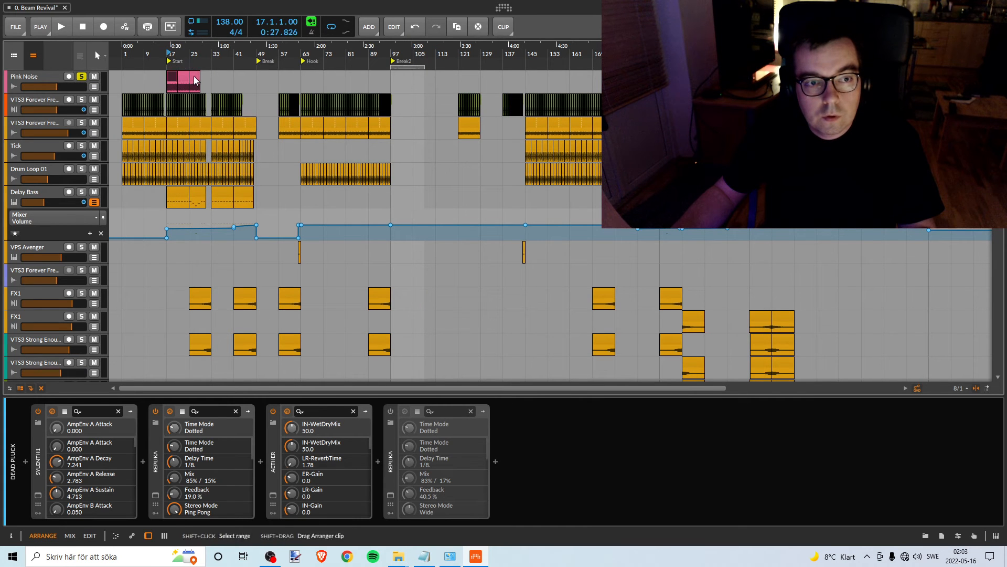
pyautogui.moveTo(173, 79); pyautogui.dragTo(397, 78)
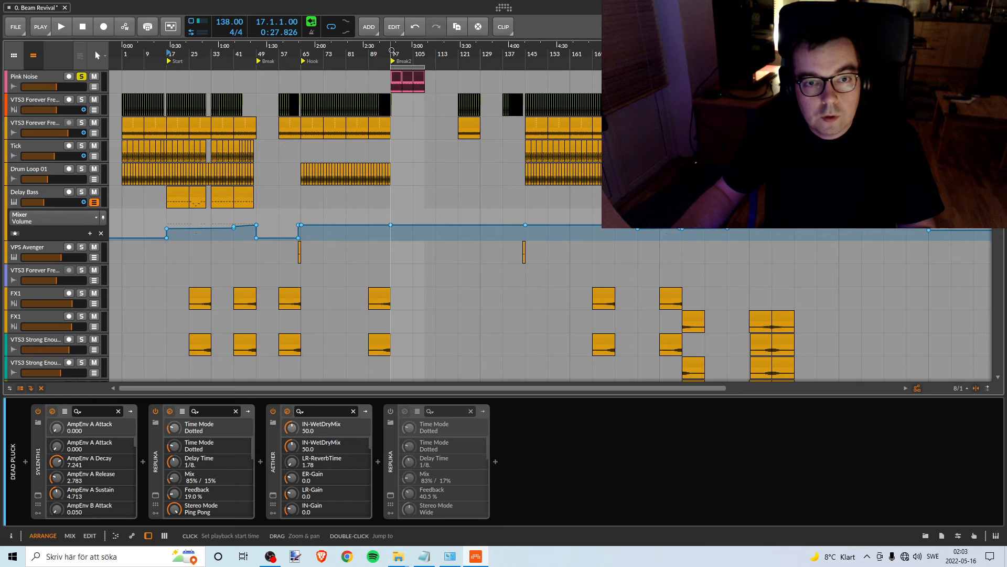
pyautogui.press('space')
pyautogui.scroll(-15, 377, 219)
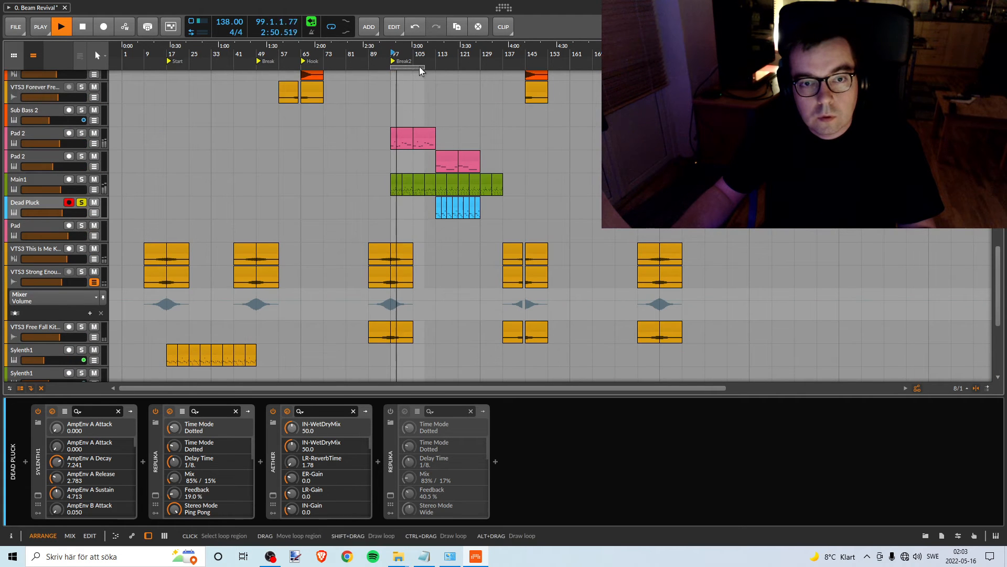
# - Move the loop region and the three Pink Noise clips to bar 113, where the Dead Pluck clips start, with playback stopped
pyautogui.moveTo(419, 67); pyautogui.dragTo(463, 67)
pyautogui.scroll(15, 414, 193)
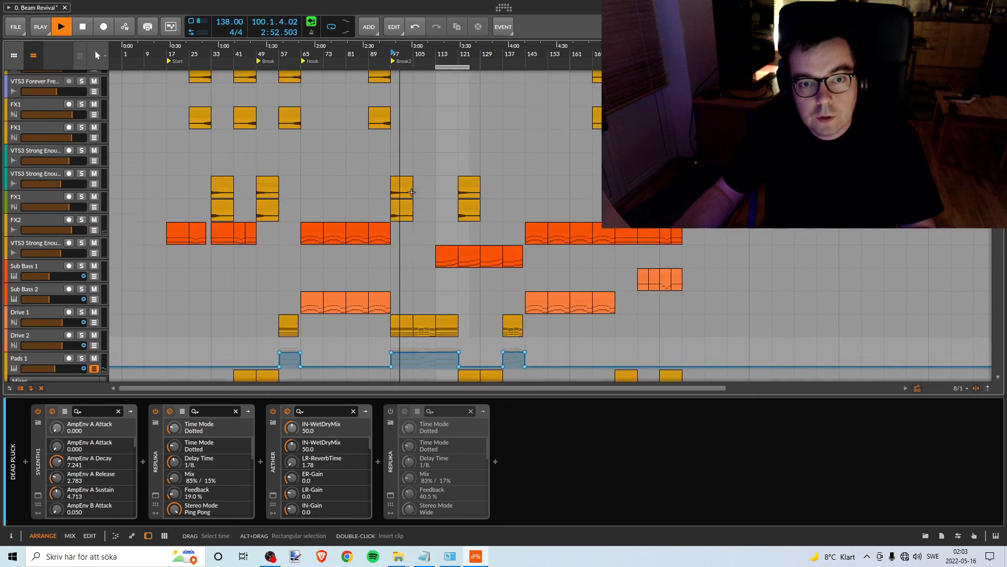
pyautogui.press('space')
pyautogui.click(418, 77)
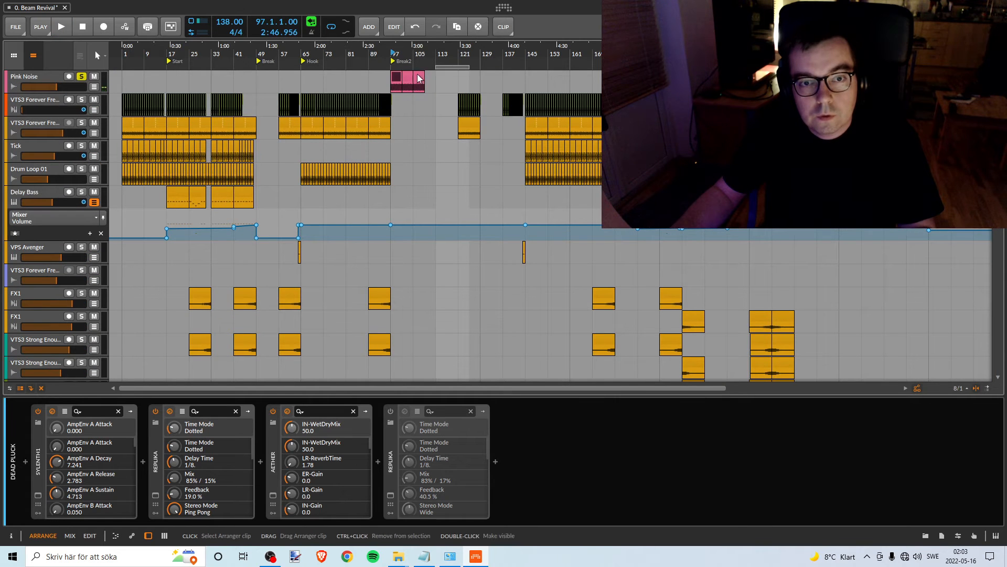
pyautogui.moveTo(395, 75); pyautogui.dragTo(440, 75)
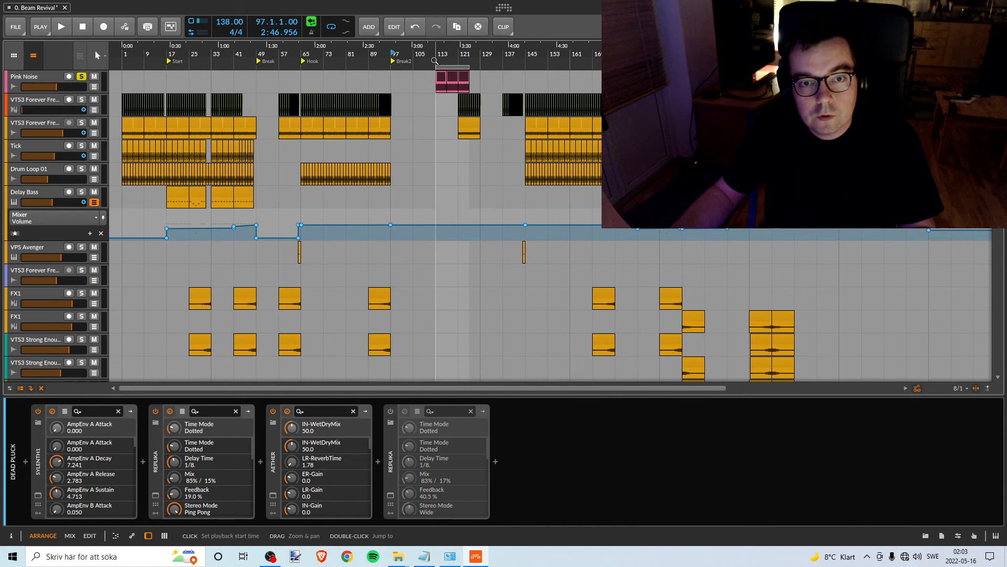
# - Play from bar 113, lower the Dead Pluck track's volume to about -16 dB against the pink noise, and stop playback
pyautogui.press('space')
pyautogui.scroll(-6, 425, 240)
pyautogui.scroll(-10, 425, 239)
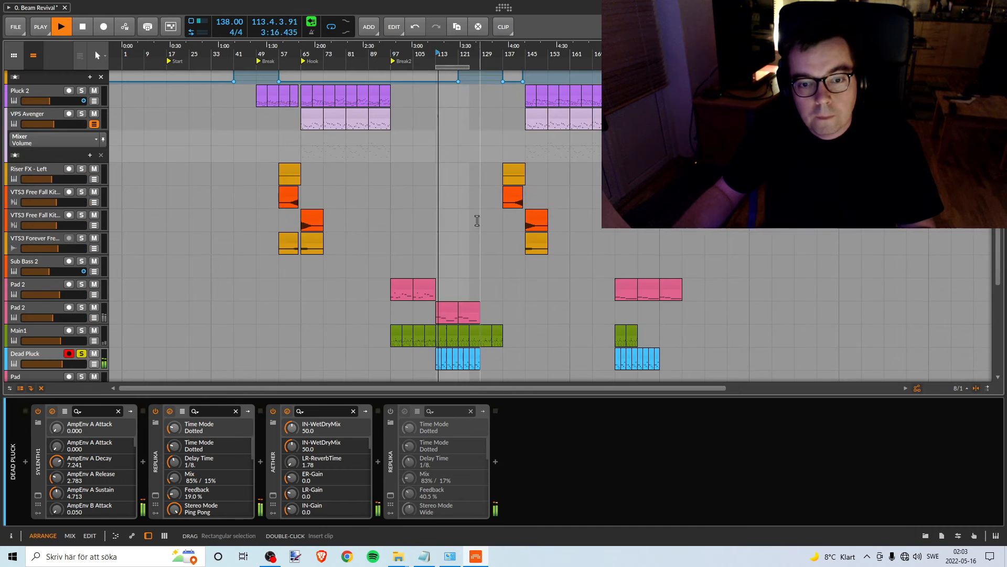
pyautogui.moveTo(467, 52); pyautogui.dragTo(467, 117)
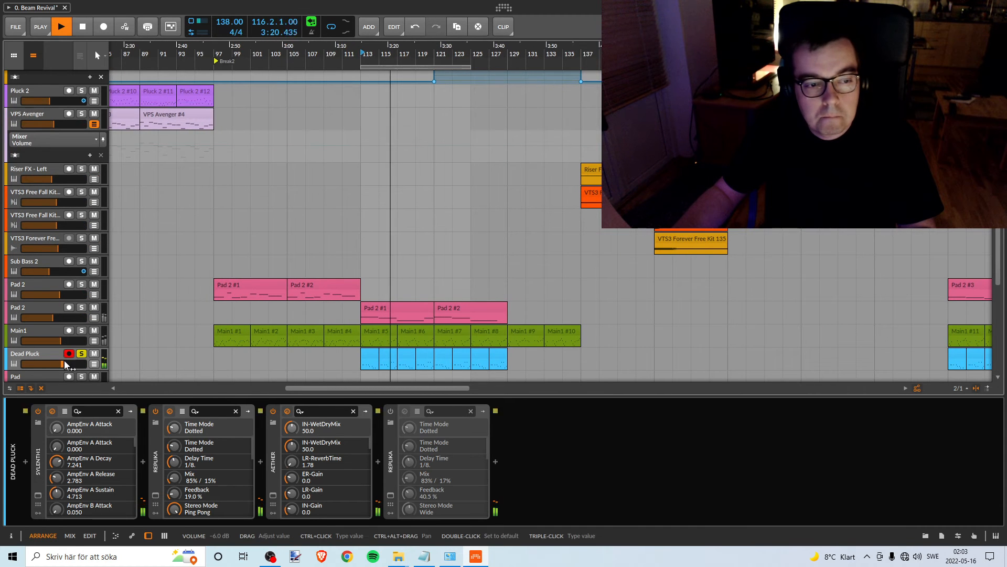
pyautogui.moveTo(58, 364); pyautogui.dragTo(33, 362)
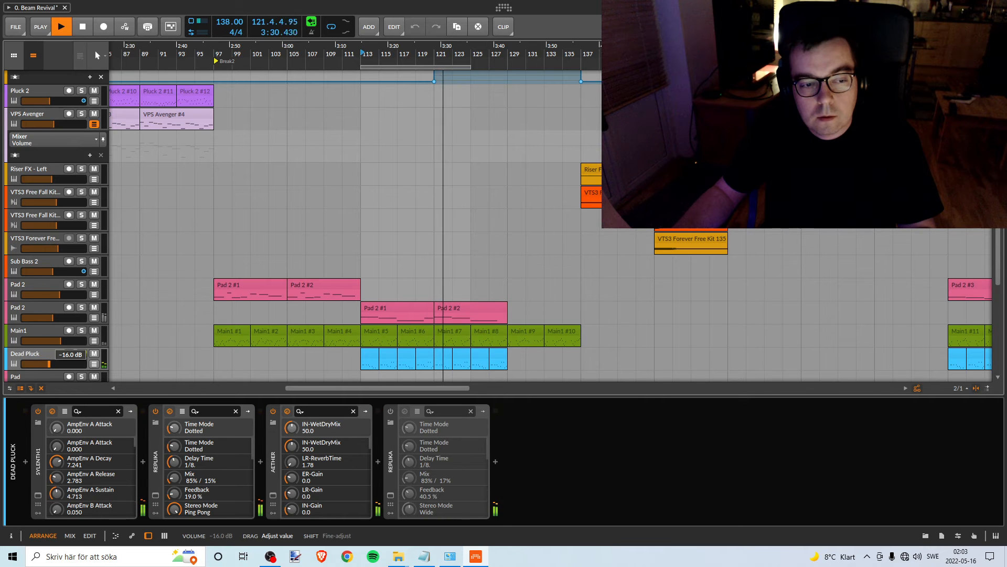
pyautogui.press('space')
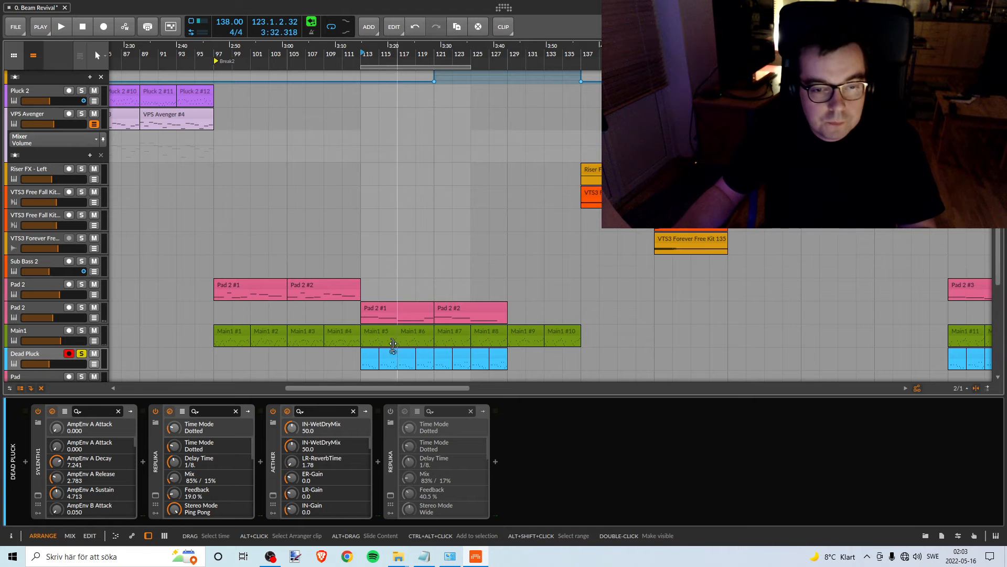
pyautogui.moveTo(443, 46); pyautogui.dragTo(381, 20)
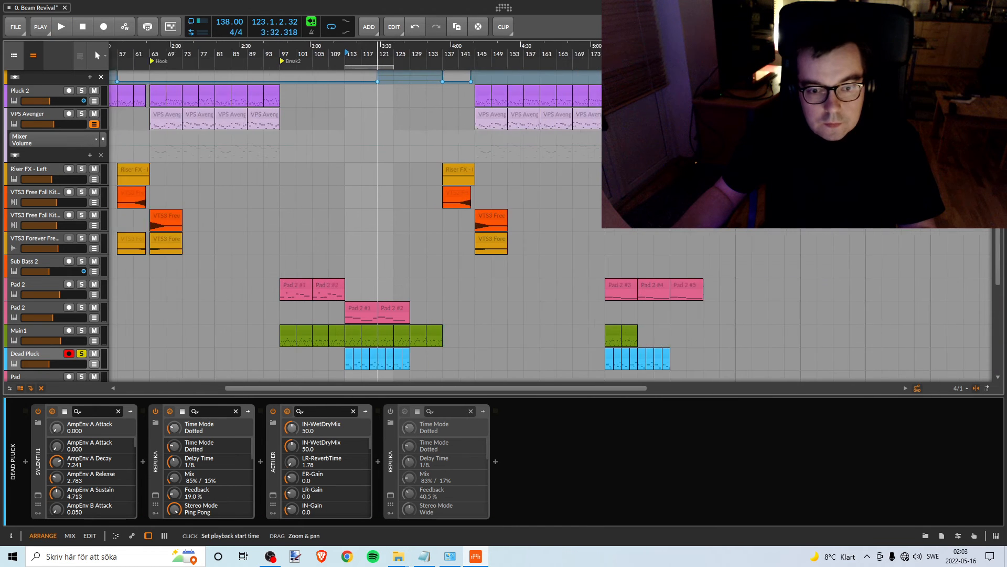
pyautogui.click(104, 353)
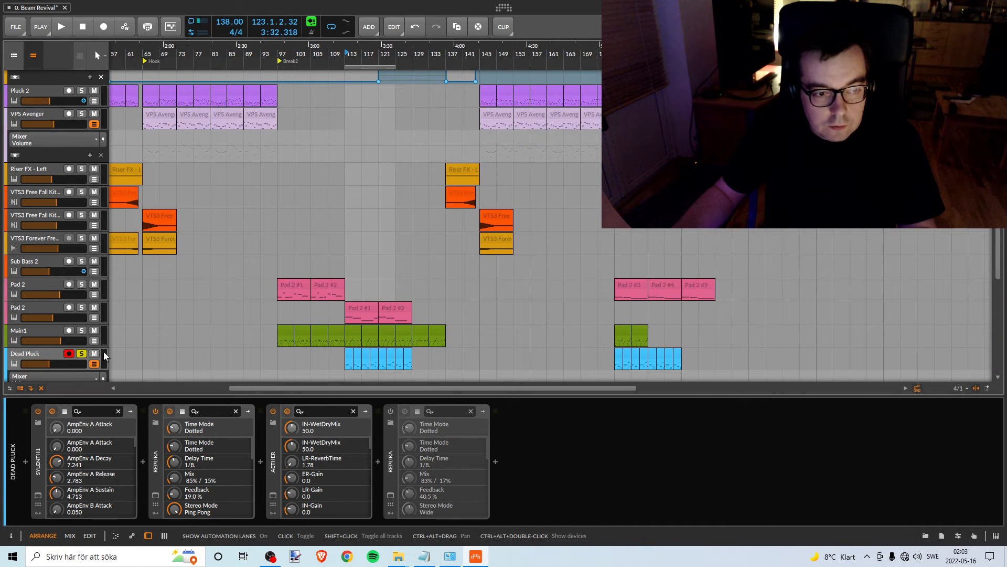
pyautogui.scroll(-3, 102, 351)
pyautogui.click(92, 251)
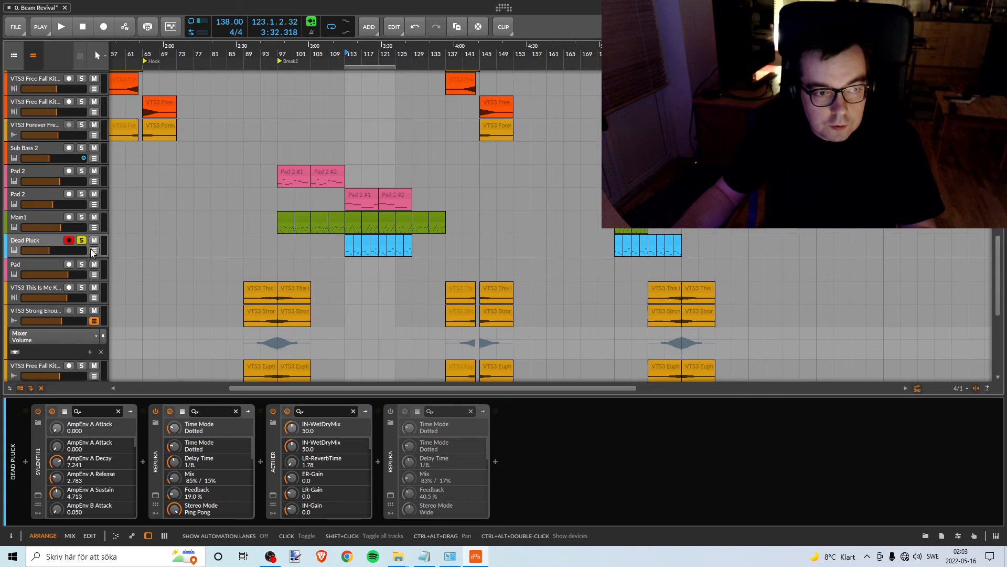
# - Unsolo the Dead Pluck track and recolour it orange
pyautogui.scroll(1, 281, 273)
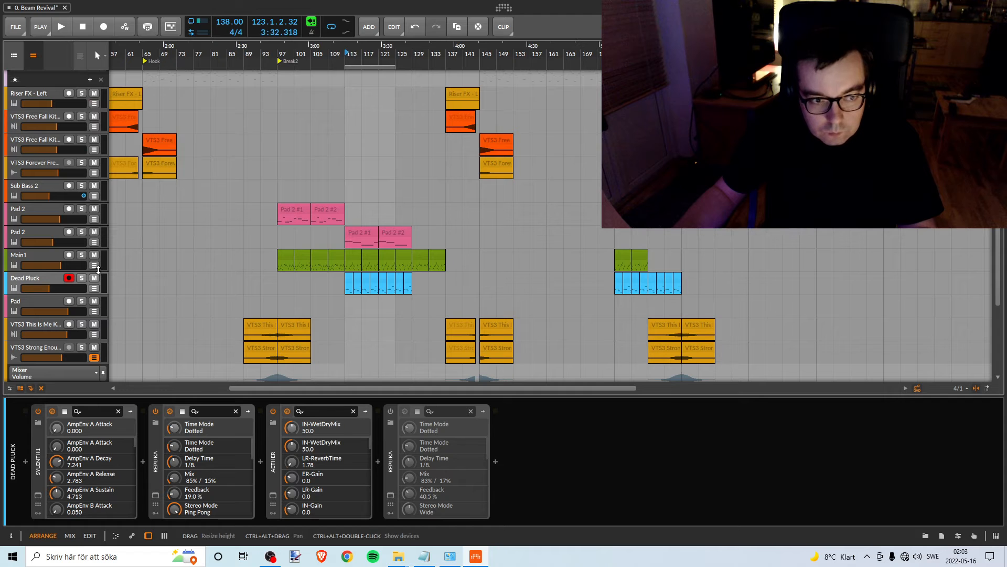
pyautogui.click(43, 257)
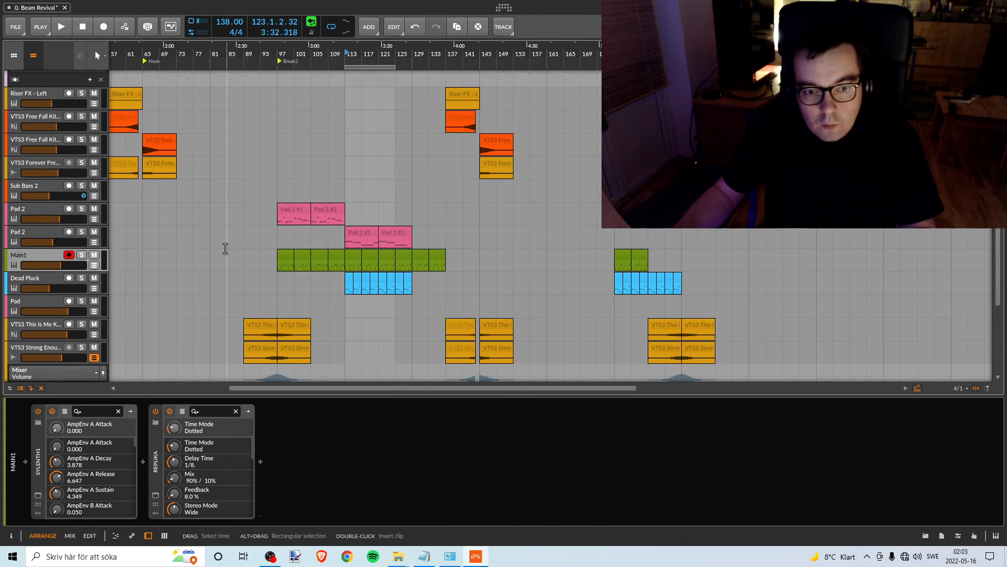
pyautogui.click(31, 278)
pyautogui.rightClick(44, 278)
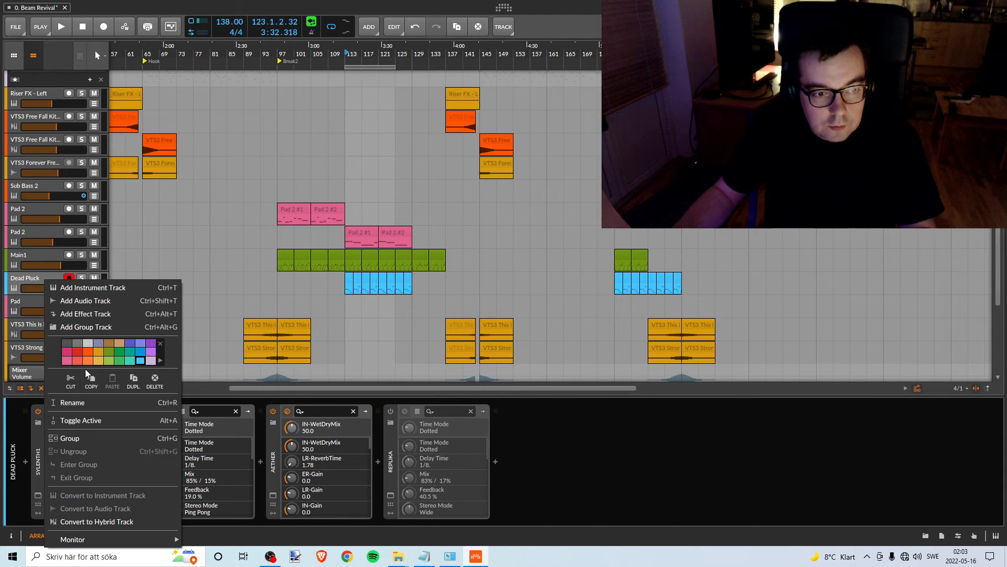
pyautogui.click(96, 352)
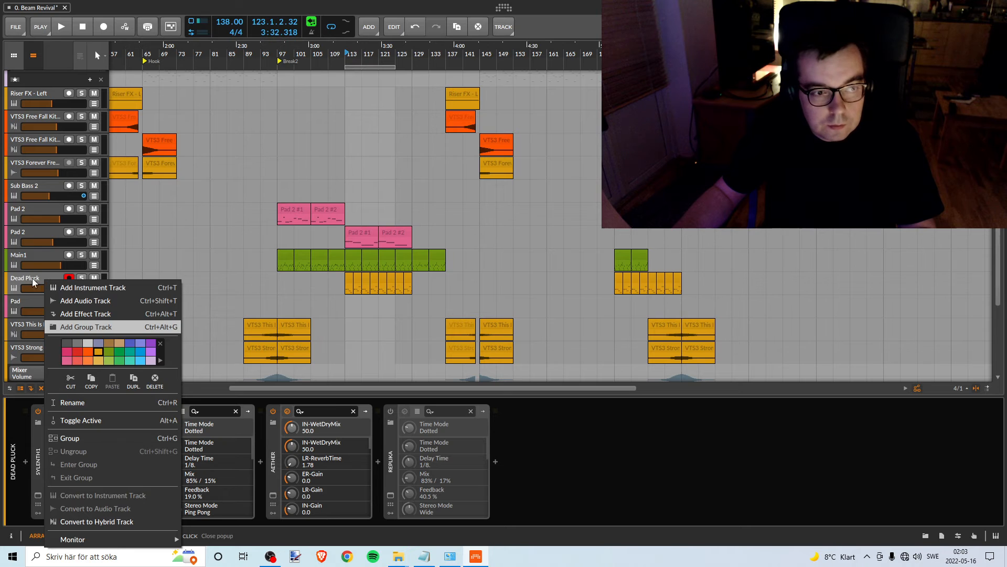
pyautogui.click(355, 212)
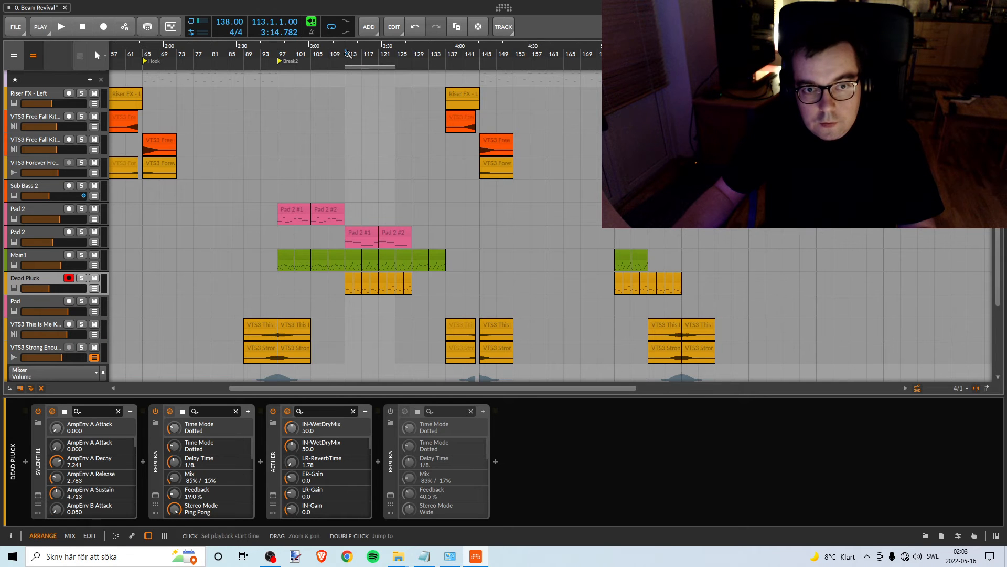
# - Audition Main1 soloed from bar 113, switch the solo to the lower Pad 2 track and select it after a short playback
pyautogui.click(81, 254)
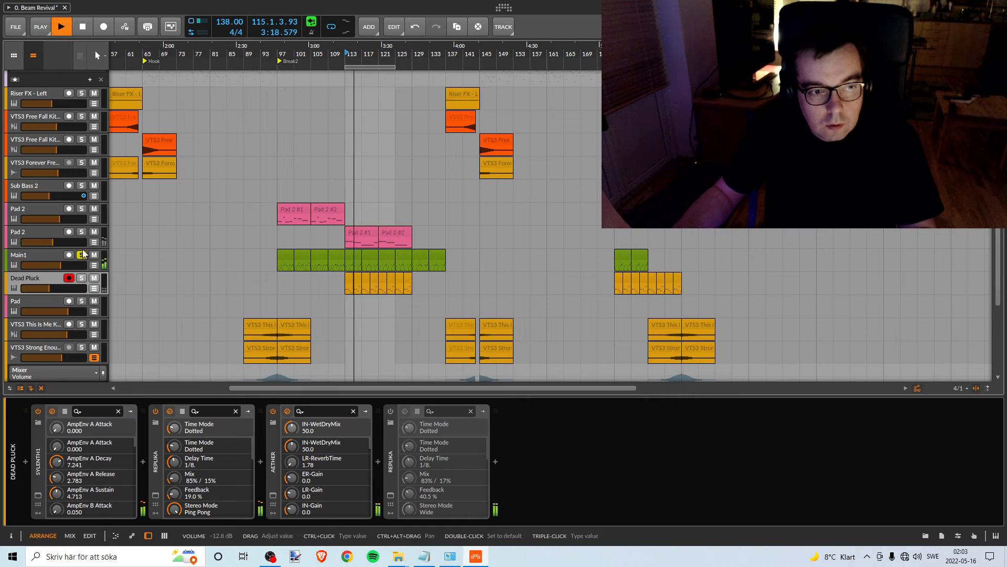
pyautogui.press('space')
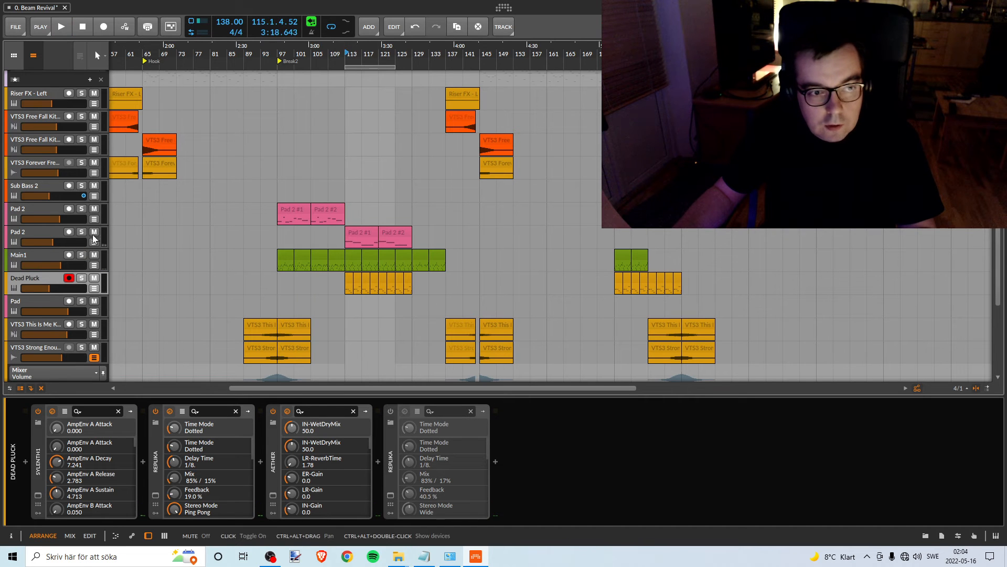
pyautogui.press('space')
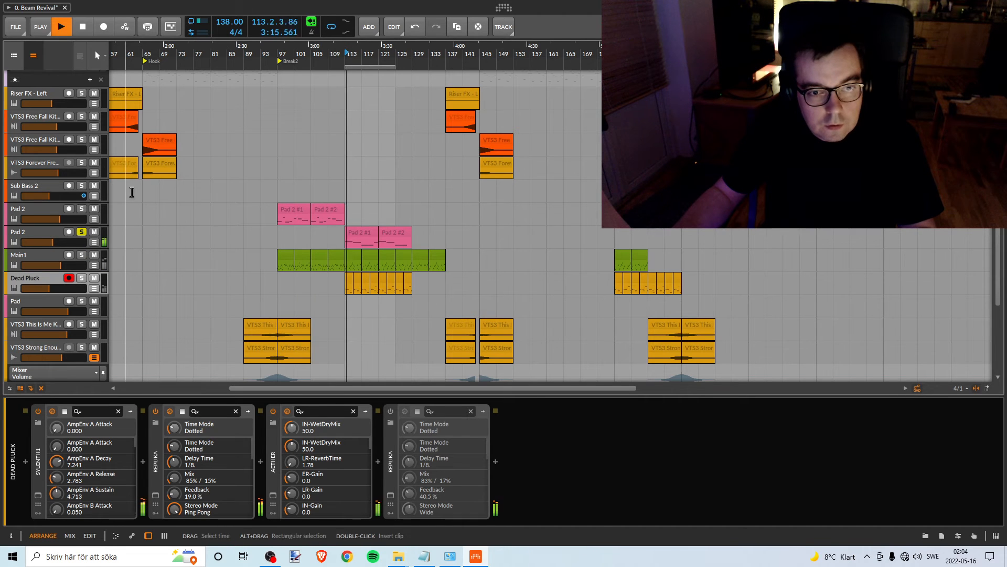
pyautogui.press('space')
pyautogui.click(53, 229)
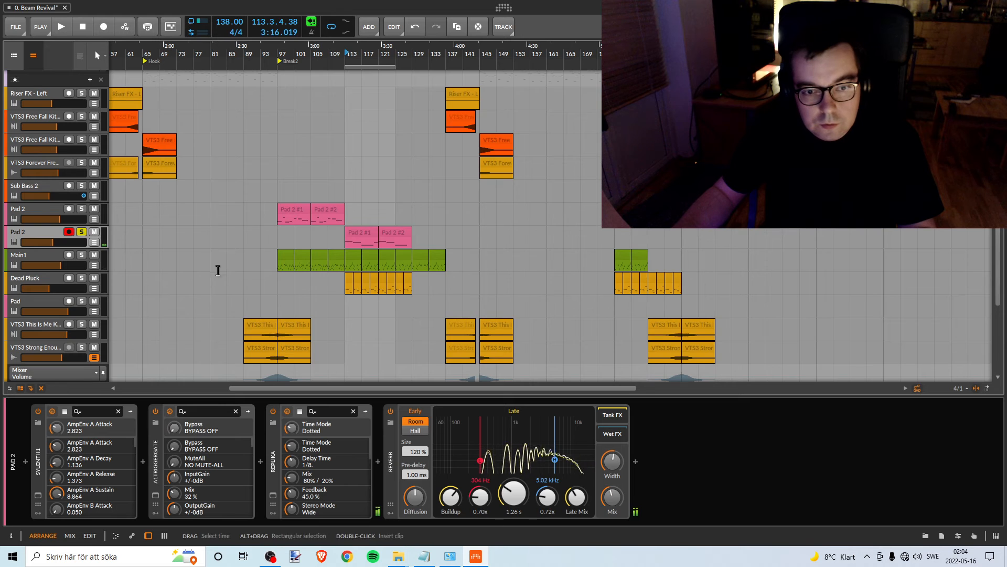
# - Pull the lower Pad 2 track's volume fully down, raise it during playback to about -19.5 dB against the pink noise, and stop
pyautogui.scroll(1, 219, 271)
pyautogui.moveTo(350, 54); pyautogui.dragTo(353, 73)
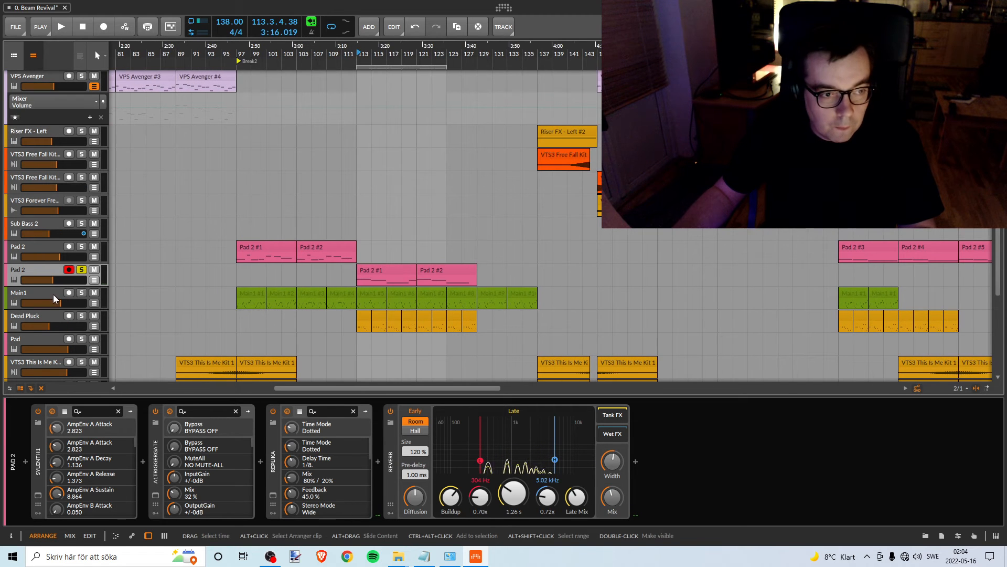
pyautogui.moveTo(53, 279); pyautogui.dragTo(22, 279)
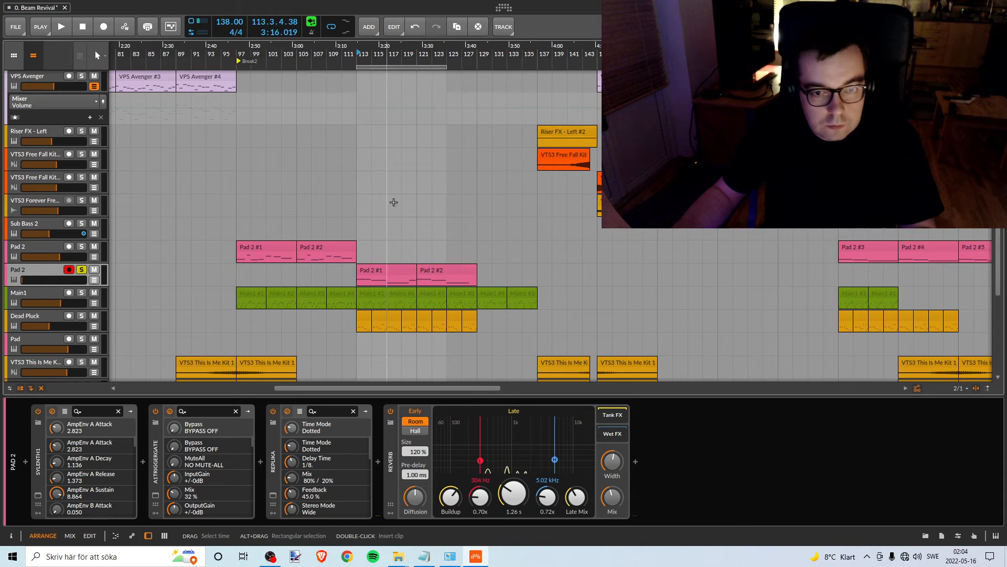
pyautogui.press('space')
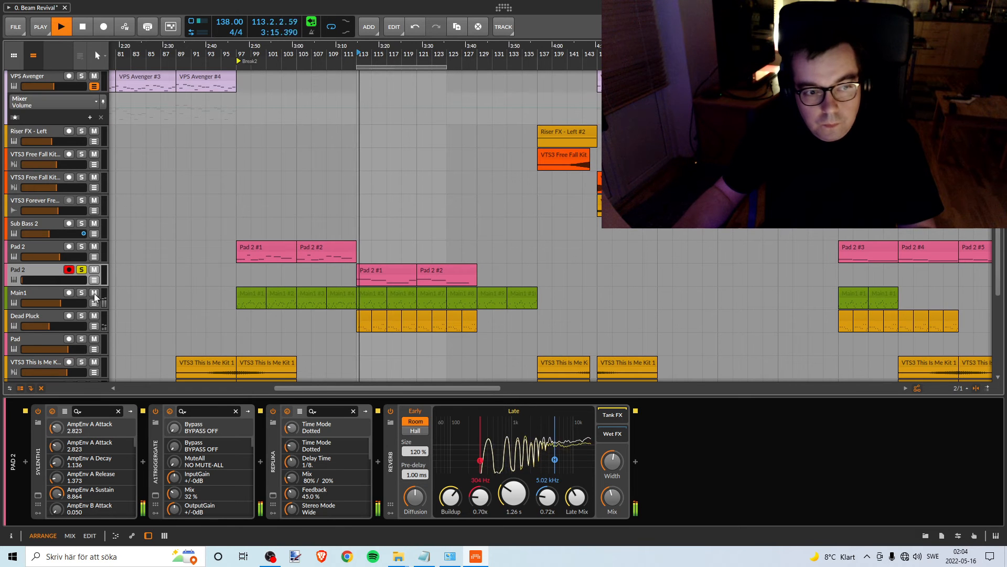
pyautogui.moveTo(23, 279); pyautogui.dragTo(35, 279)
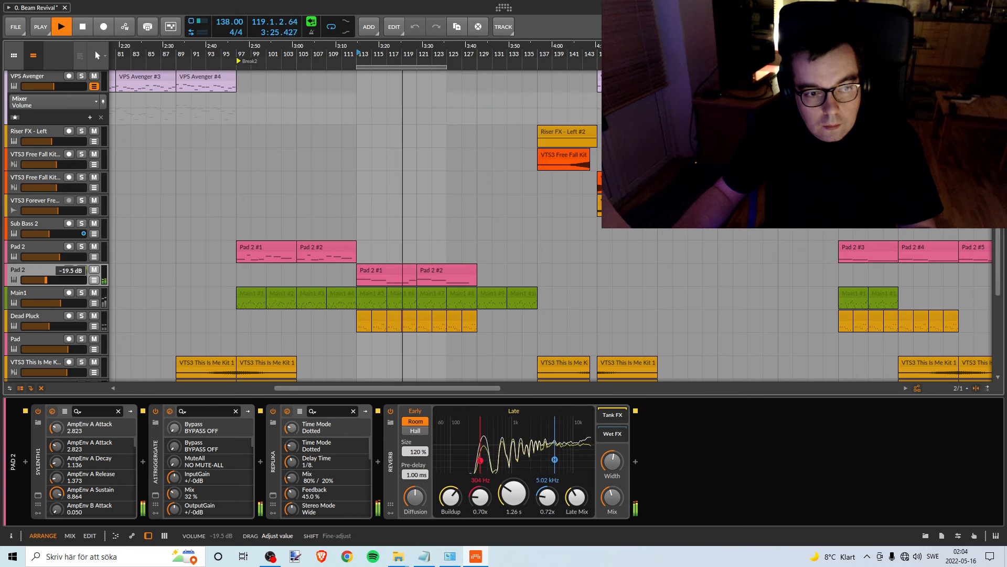
pyautogui.press('space')
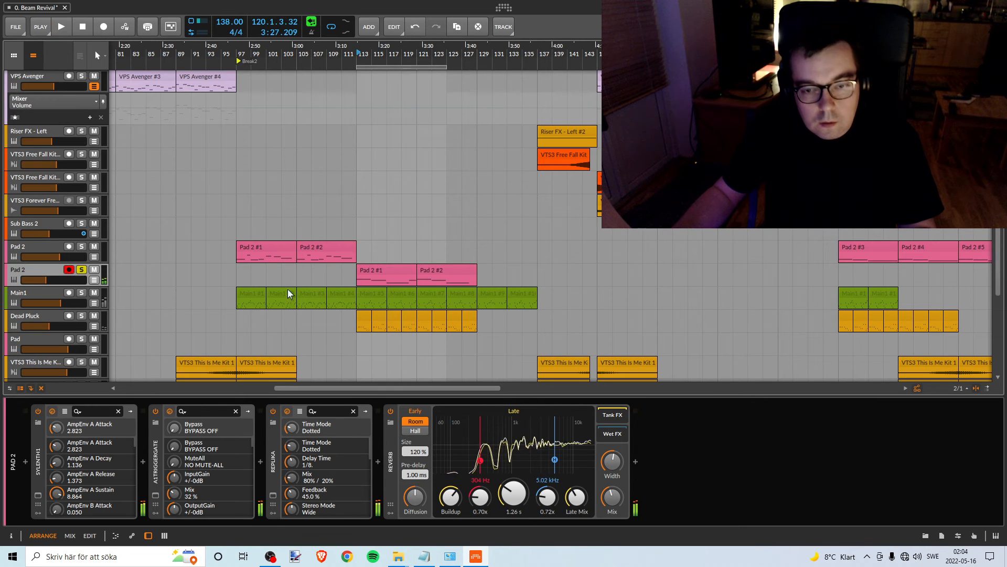
pyautogui.click(369, 305)
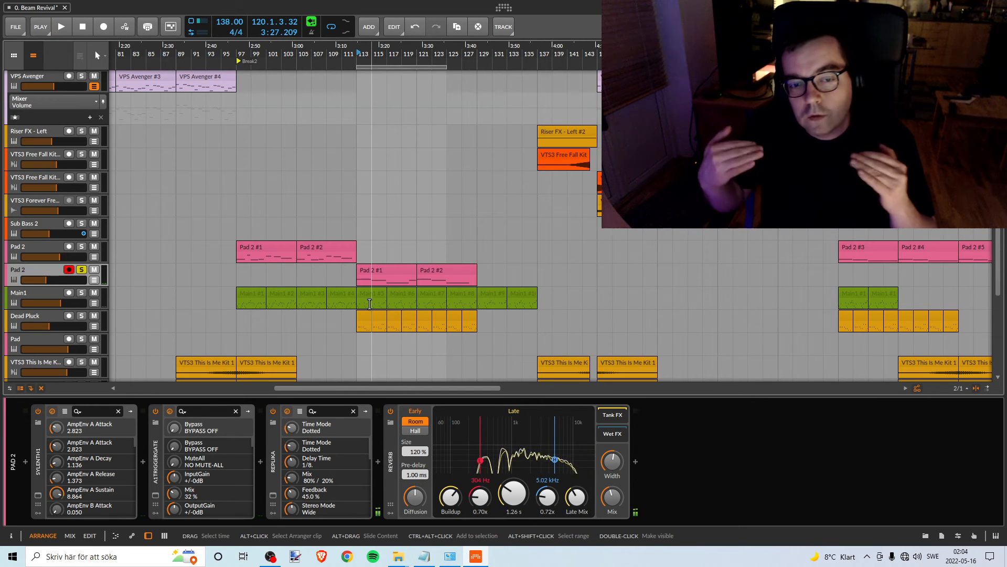
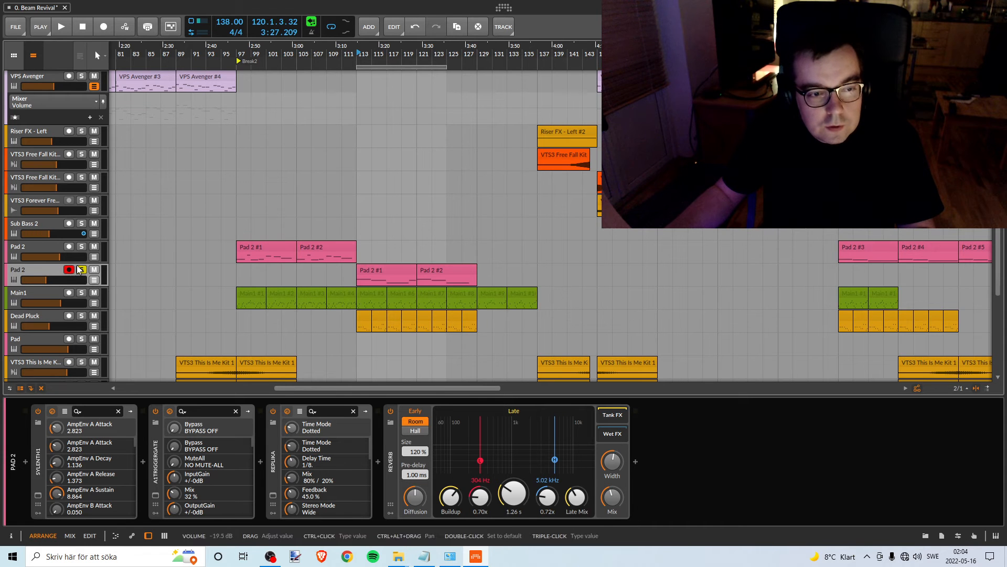
# - Recolour the lower Pad 2 track amber and set its volume to -19.2 dB
pyautogui.moveTo(495, 49); pyautogui.dragTo(463, 52)
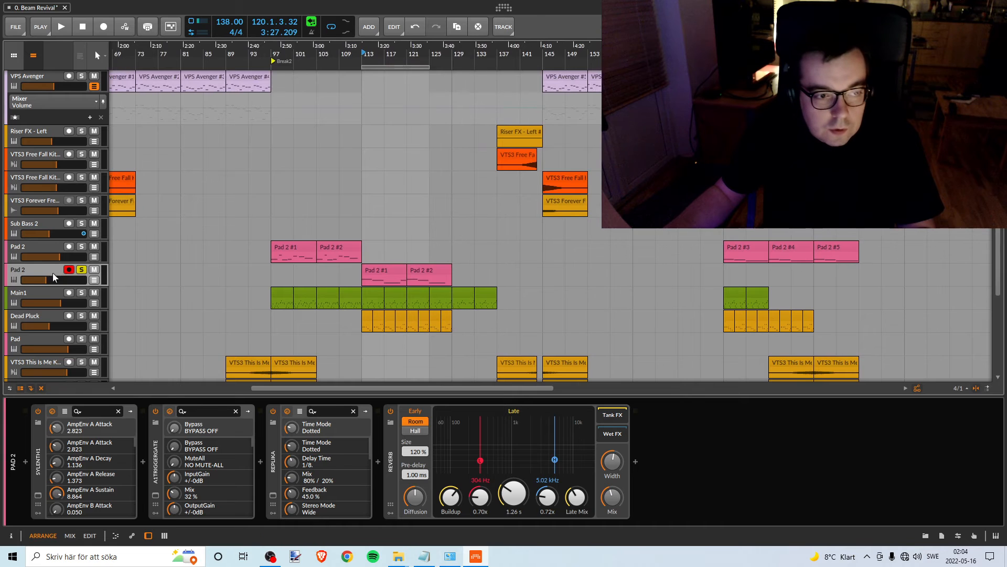
pyautogui.rightClick(42, 270)
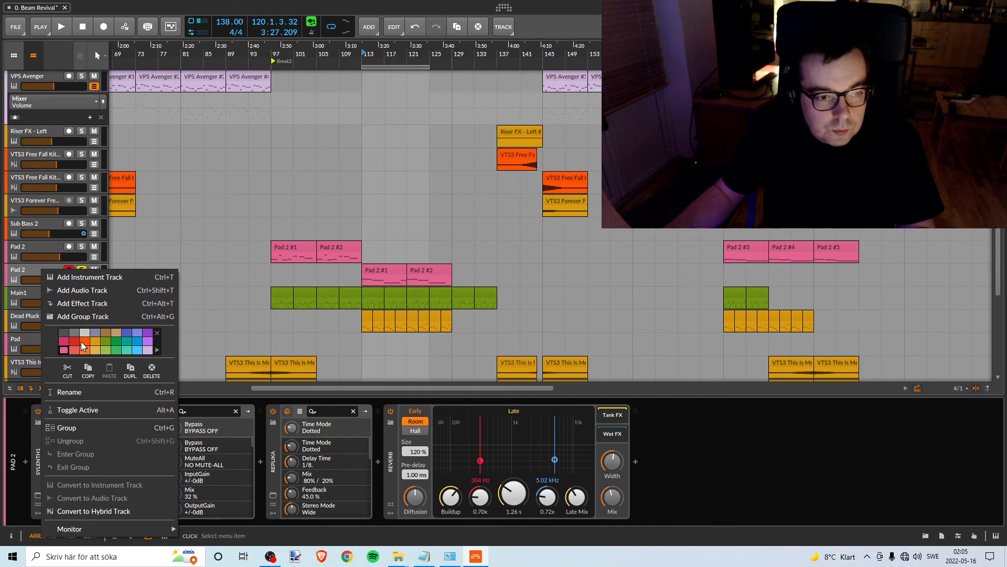
pyautogui.click(95, 340)
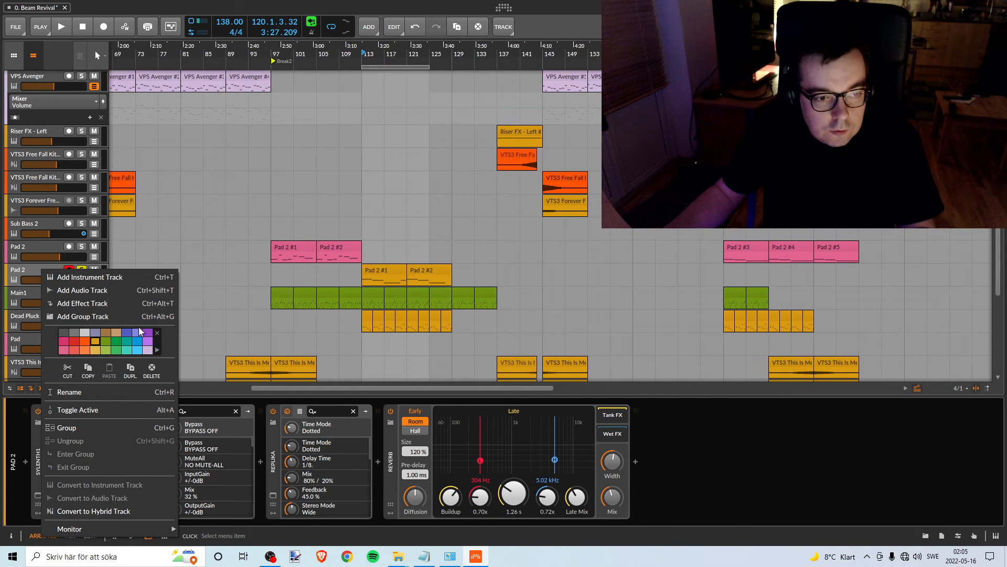
pyautogui.click(386, 48)
pyautogui.moveTo(386, 48); pyautogui.dragTo(424, 81)
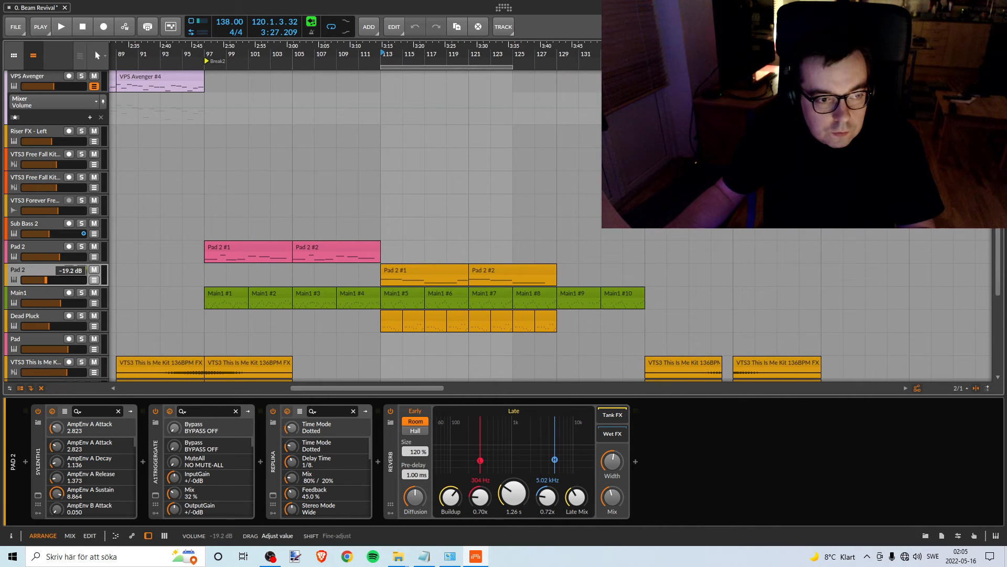
pyautogui.click(378, 270)
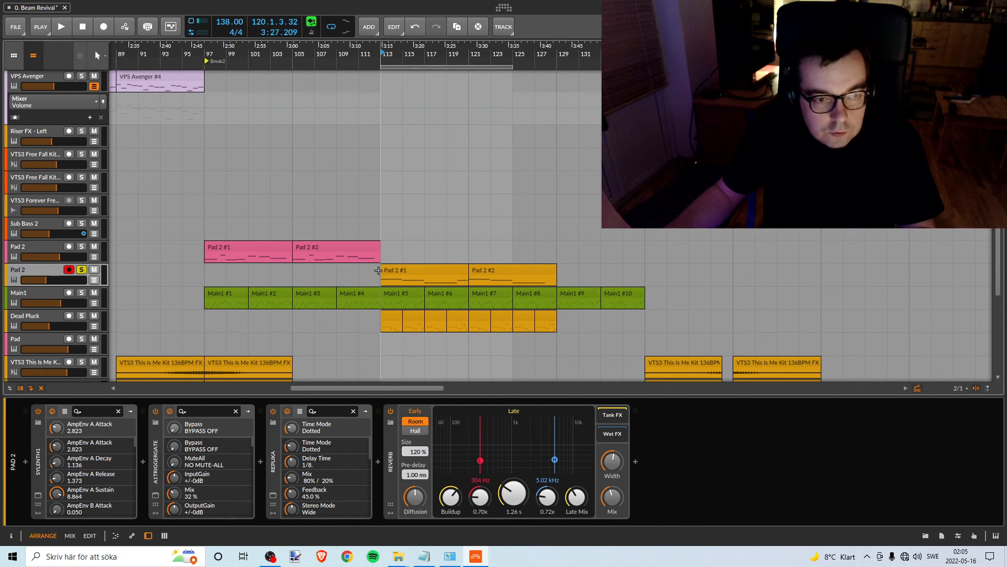
# - Move the arranger loop region to the Break2 marker and extend it to span bars 97 to 113
pyautogui.moveTo(295, 57); pyautogui.dragTo(419, 58)
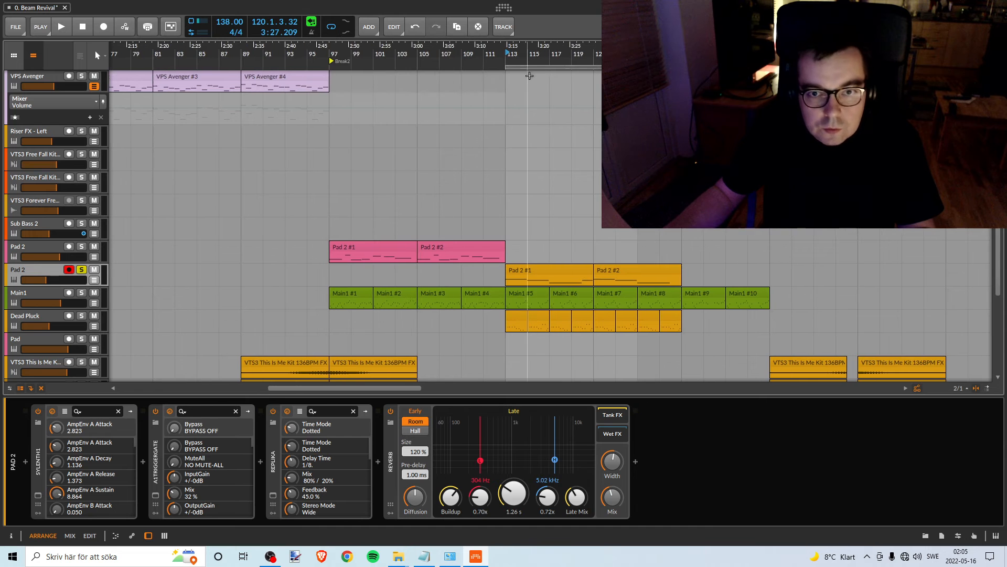
pyautogui.moveTo(522, 68); pyautogui.dragTo(348, 69)
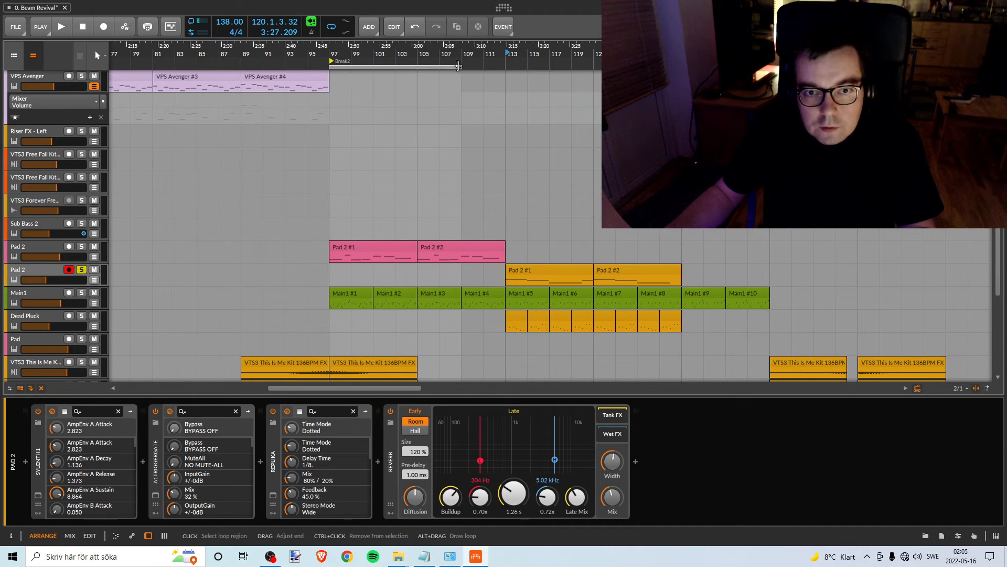
pyautogui.moveTo(460, 66); pyautogui.dragTo(506, 65)
# - Merge the Pink Noise clips starting at bar 113 into one clip and move it to bar 97
pyautogui.scroll(5, 396, 184)
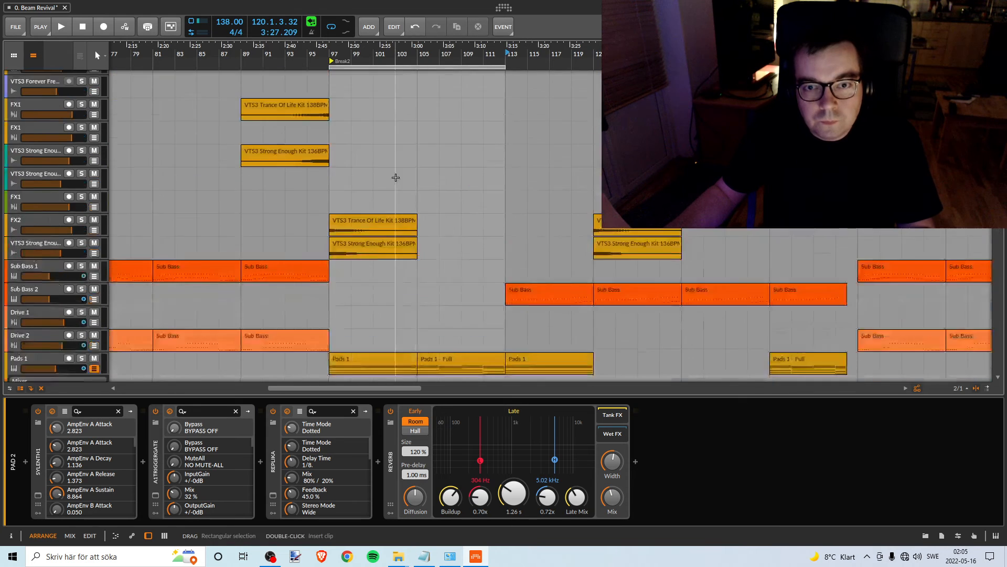
pyautogui.click(532, 77)
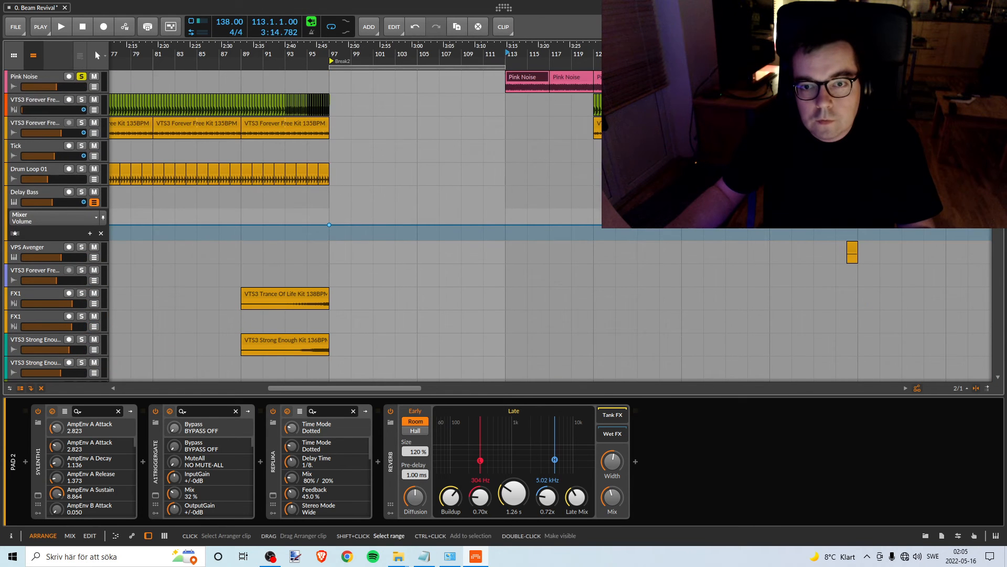
pyautogui.rightClick(541, 76)
pyautogui.click(587, 193)
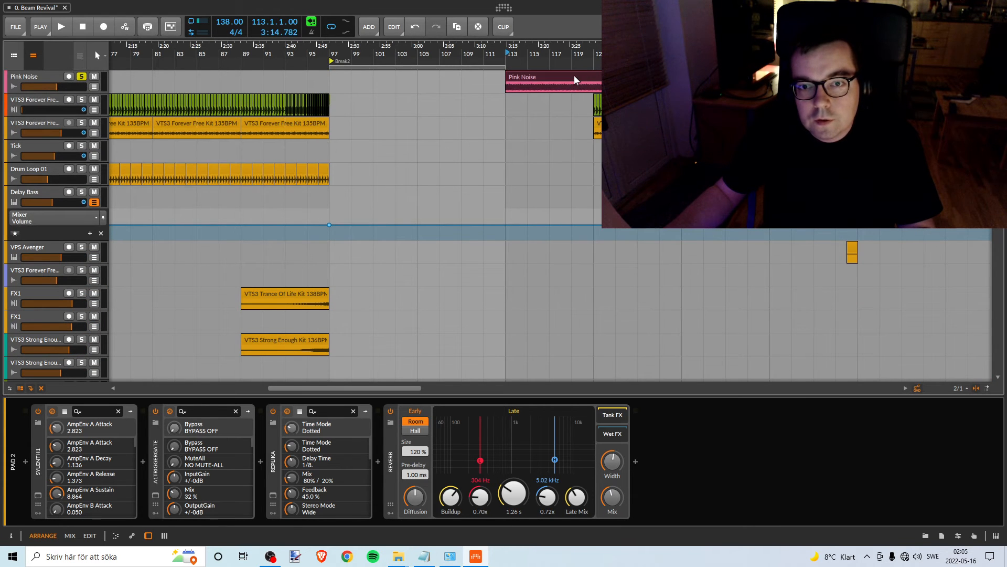
pyautogui.moveTo(574, 77); pyautogui.dragTo(396, 86)
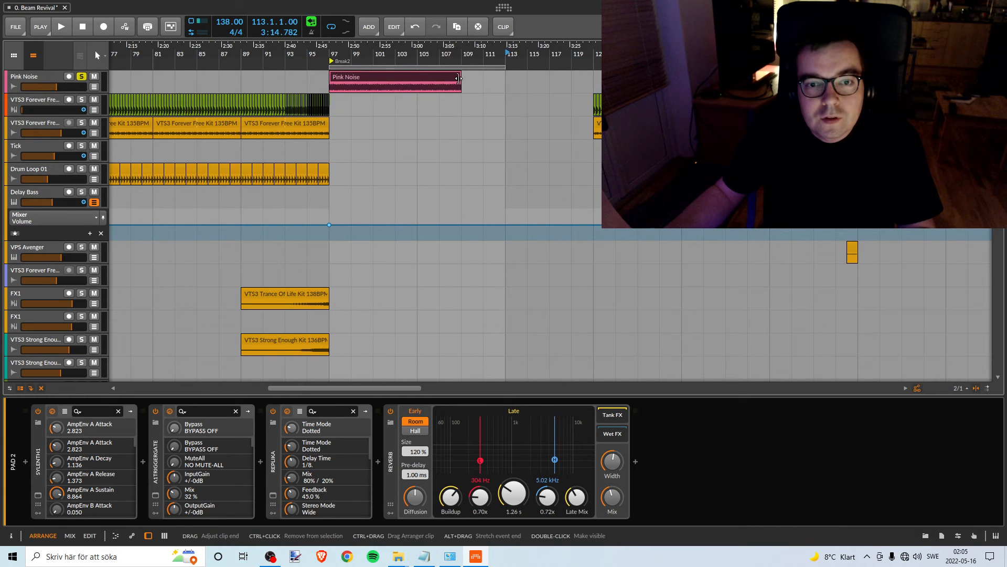
# - Extend the pink noise to bar 113 with a trimmed copy and merge both pieces into one clip
pyautogui.moveTo(458, 78); pyautogui.dragTo(558, 79)
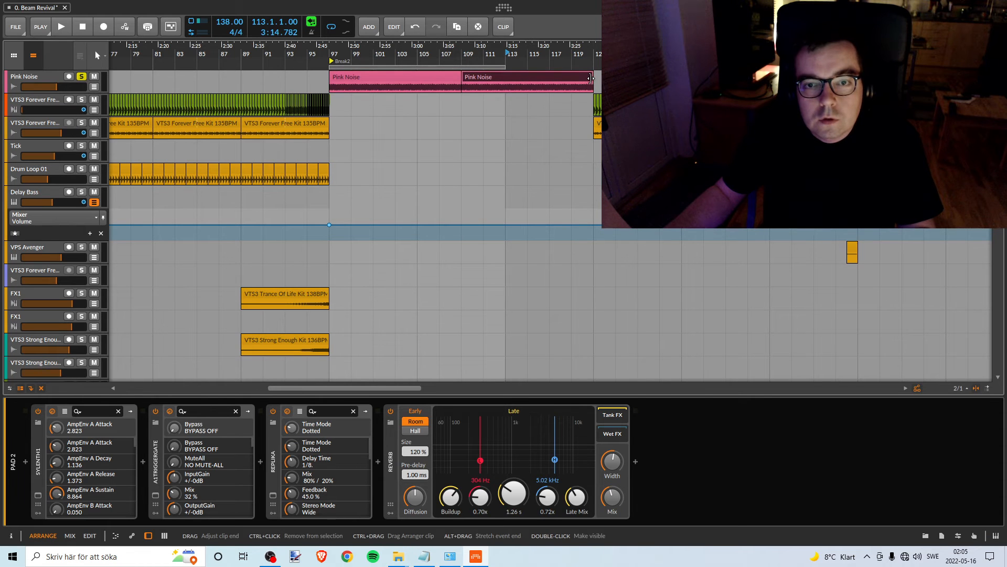
pyautogui.keyDown('shift'); pyautogui.click(422, 79); pyautogui.keyUp('shift')
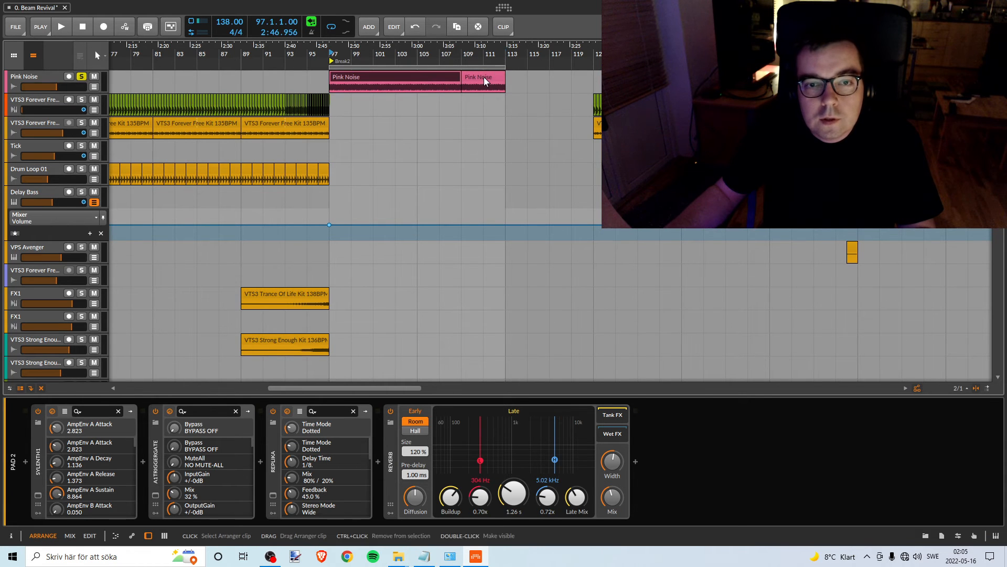
pyautogui.rightClick(436, 74)
pyautogui.click(494, 192)
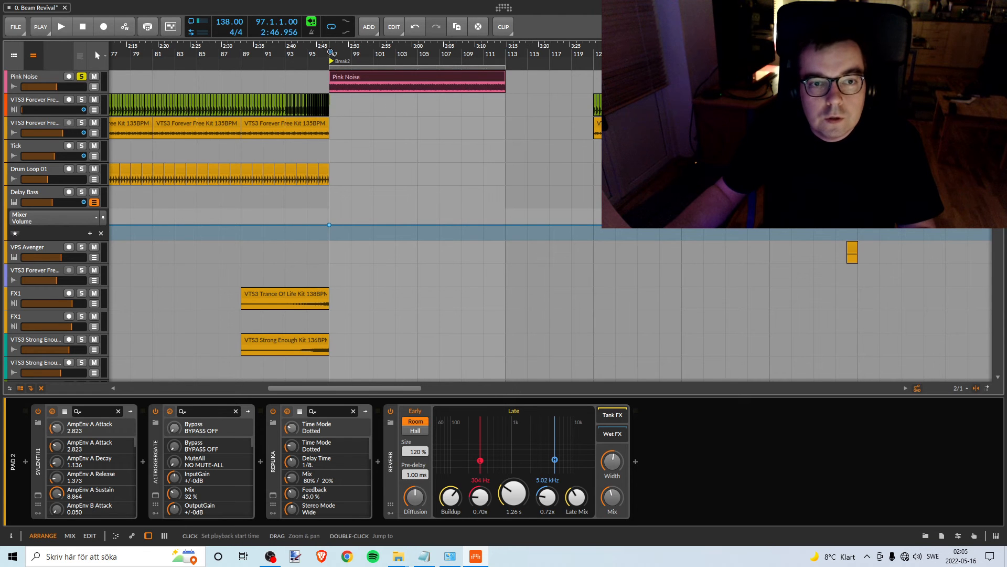
# - Play the arrangement from bar 97 and look through the tracks used in the Break2 section
pyautogui.press('space')
pyautogui.scroll(-10, 402, 170)
pyautogui.scroll(-5, 401, 169)
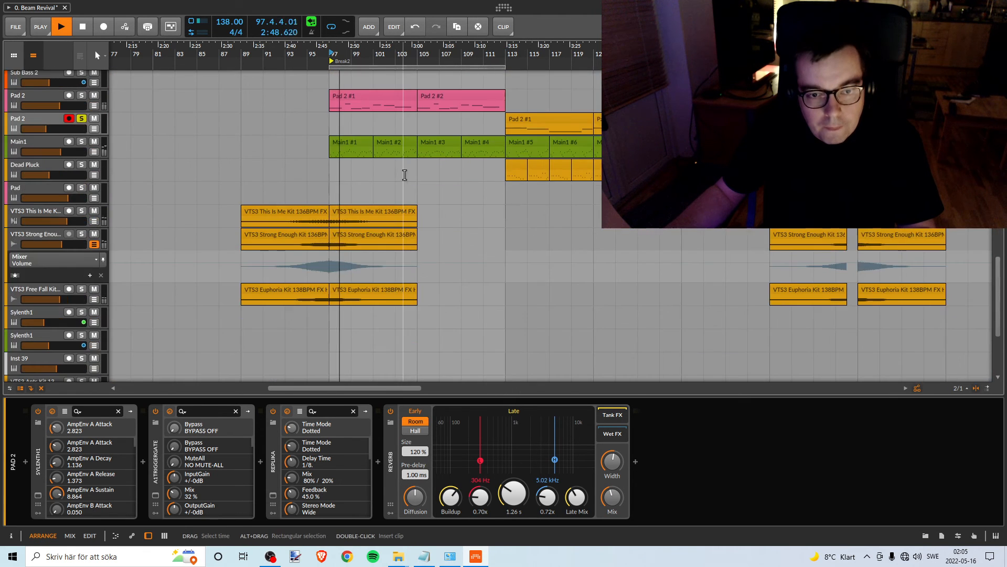
pyautogui.scroll(3, 402, 173)
pyautogui.scroll(-4, 402, 178)
pyautogui.scroll(3, 402, 178)
pyautogui.scroll(10, 402, 177)
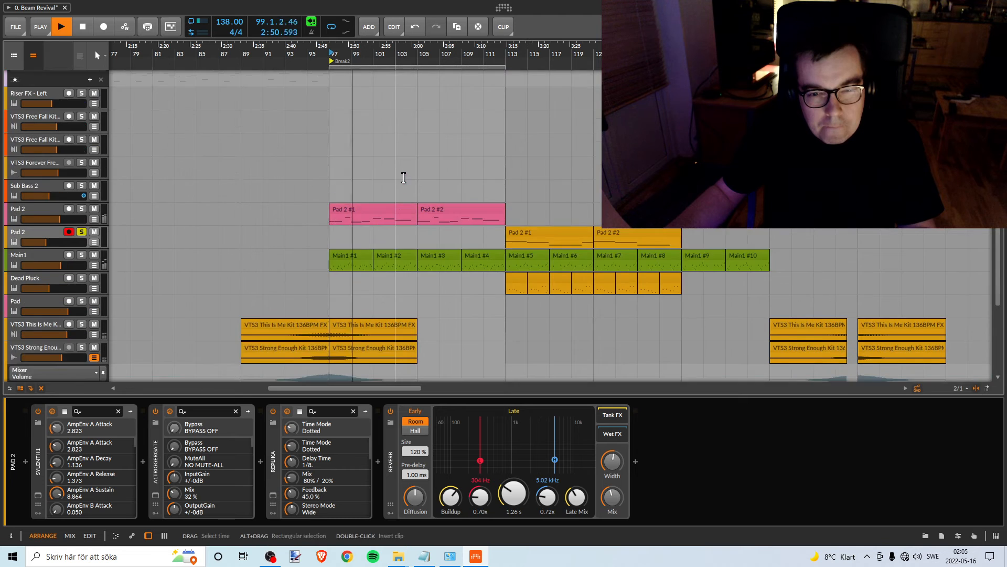
pyautogui.scroll(-4, 401, 176)
pyautogui.scroll(-4, 400, 176)
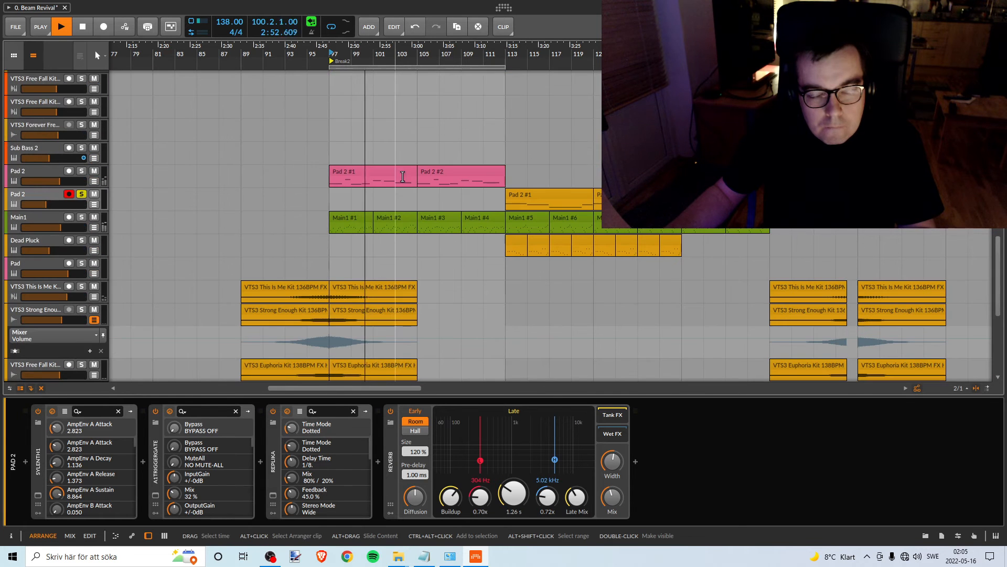
# - Solo the upper Pad 2 track instead of the lower one and restart playback from bar 97
pyautogui.click(81, 172)
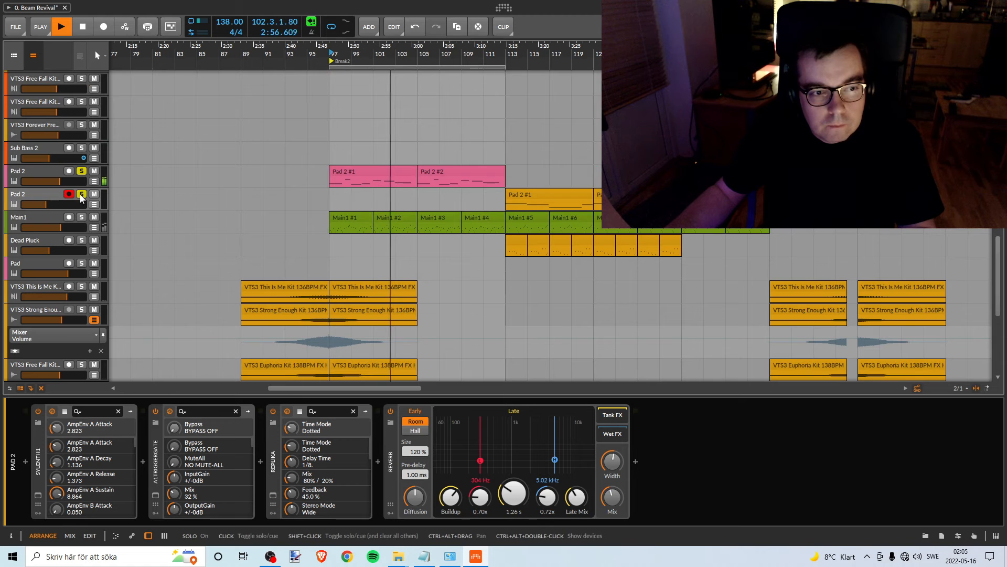
pyautogui.click(81, 195)
pyautogui.press('space')
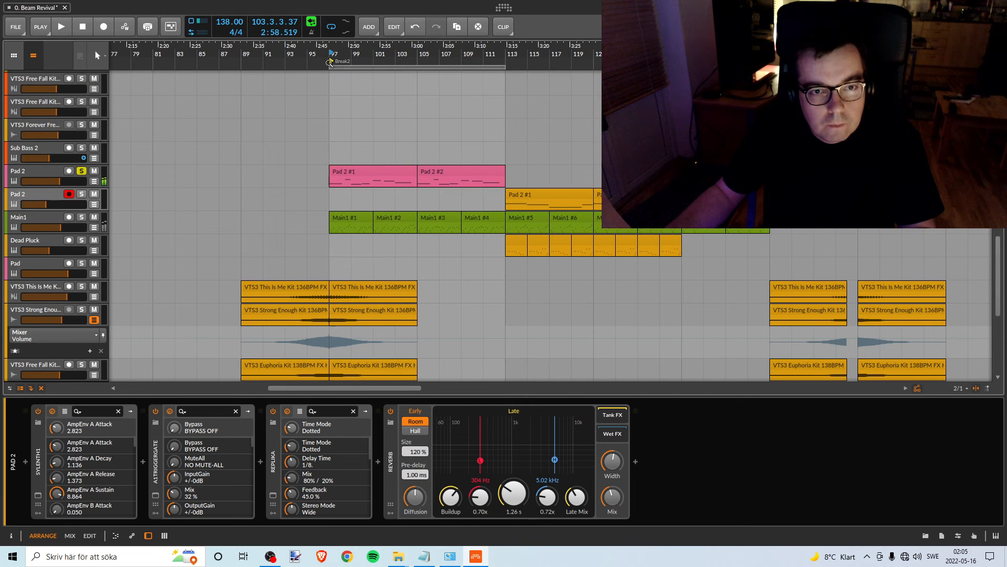
pyautogui.press('space')
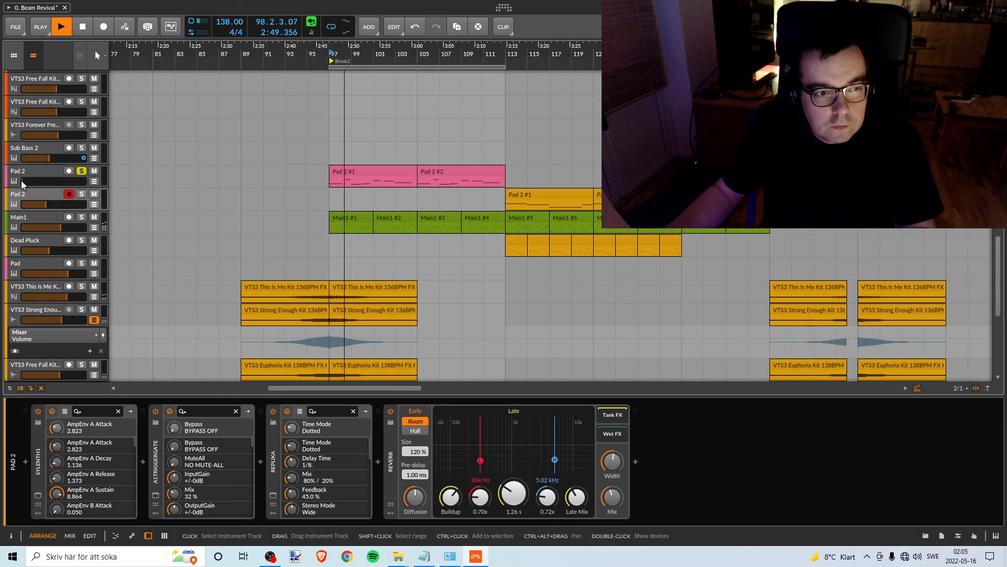
# - Set the upper Pad 2 track's volume to about -12.3 dB by ear, stop playback and clear its solo
pyautogui.click(23, 181)
pyautogui.moveTo(23, 181); pyautogui.dragTo(52, 181)
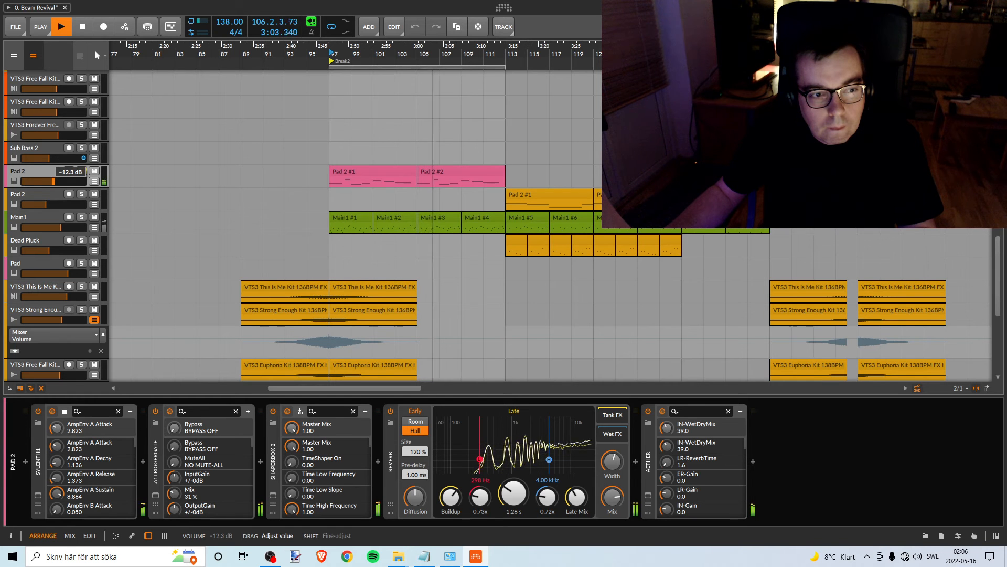
pyautogui.moveTo(53, 181); pyautogui.dragTo(53, 181)
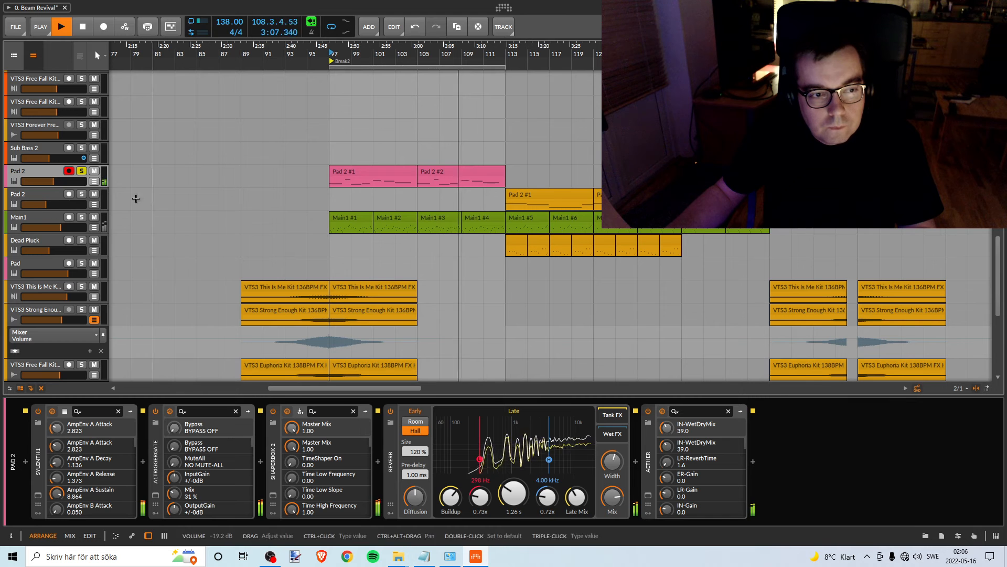
pyautogui.press('space')
pyautogui.click(82, 171)
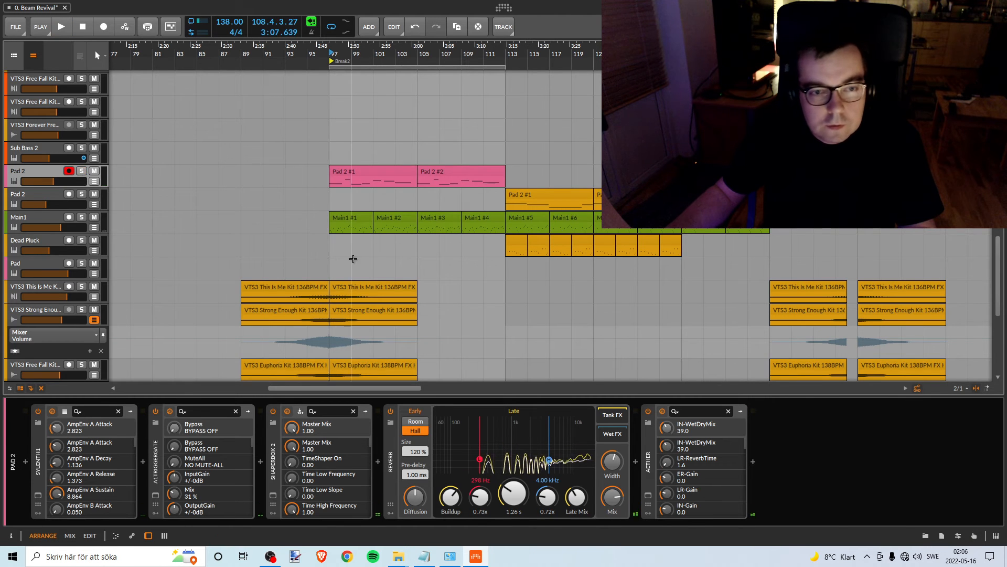
# - Recolour the upper Pad 2 track amber to match the lower one
pyautogui.scroll(3, 354, 257)
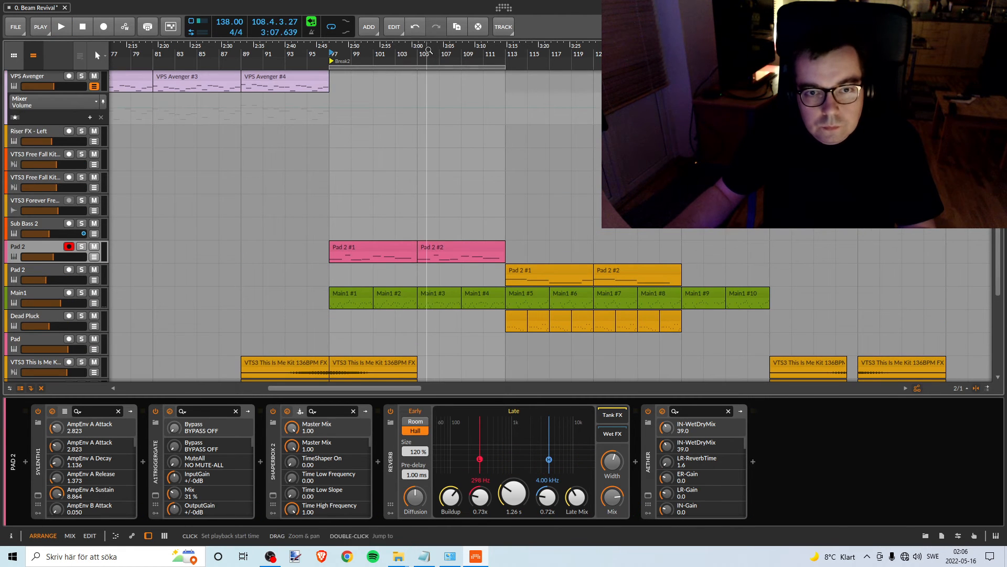
pyautogui.moveTo(426, 55); pyautogui.dragTo(346, 55)
pyautogui.rightClick(47, 251)
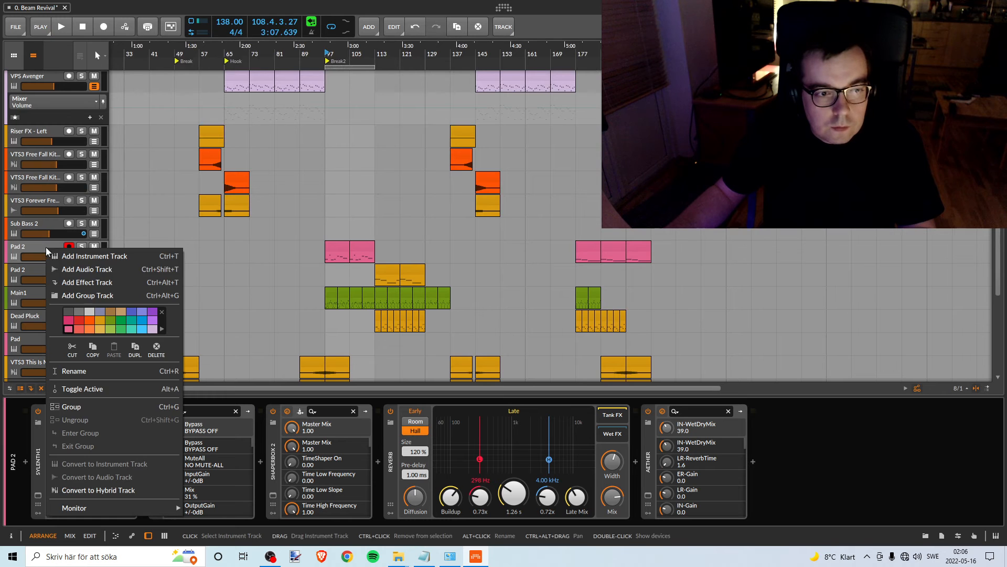
pyautogui.click(100, 322)
pyautogui.click(60, 247)
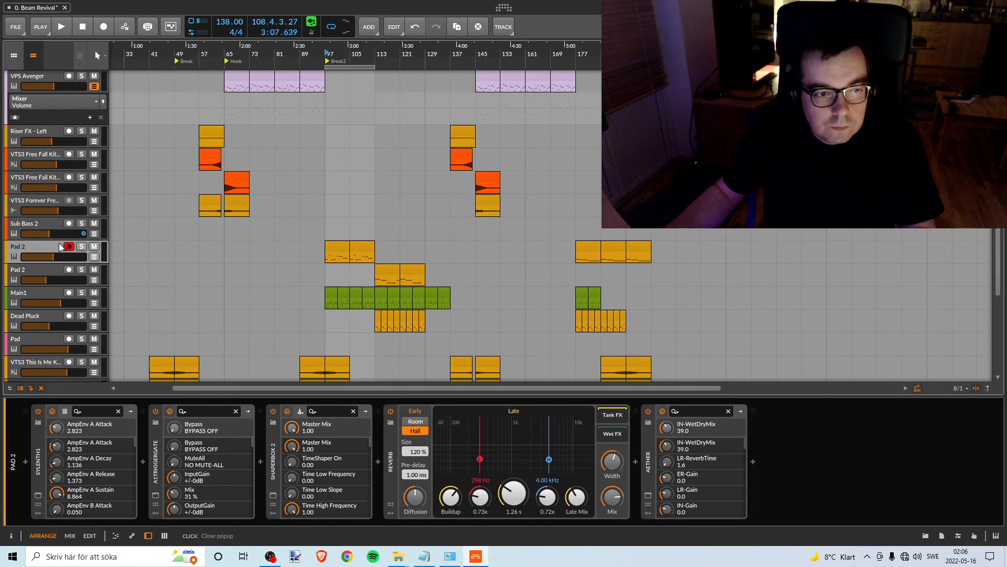
# - Look through all tracks of the arrangement to check which ones remain around the Break2 section
pyautogui.scroll(-6, 171, 283)
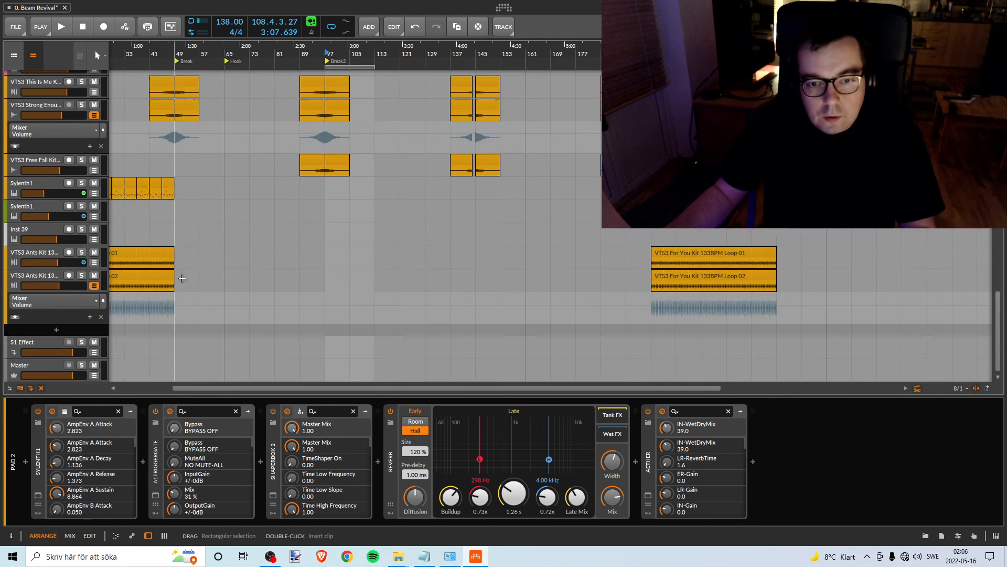
pyautogui.scroll(4, 182, 274)
pyautogui.scroll(4, 335, 275)
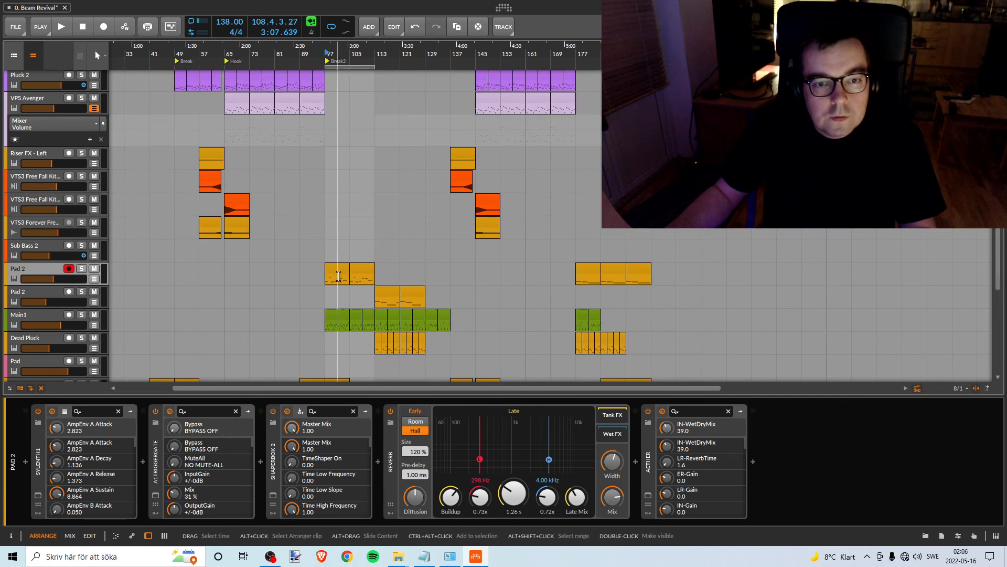
pyautogui.scroll(10, 332, 271)
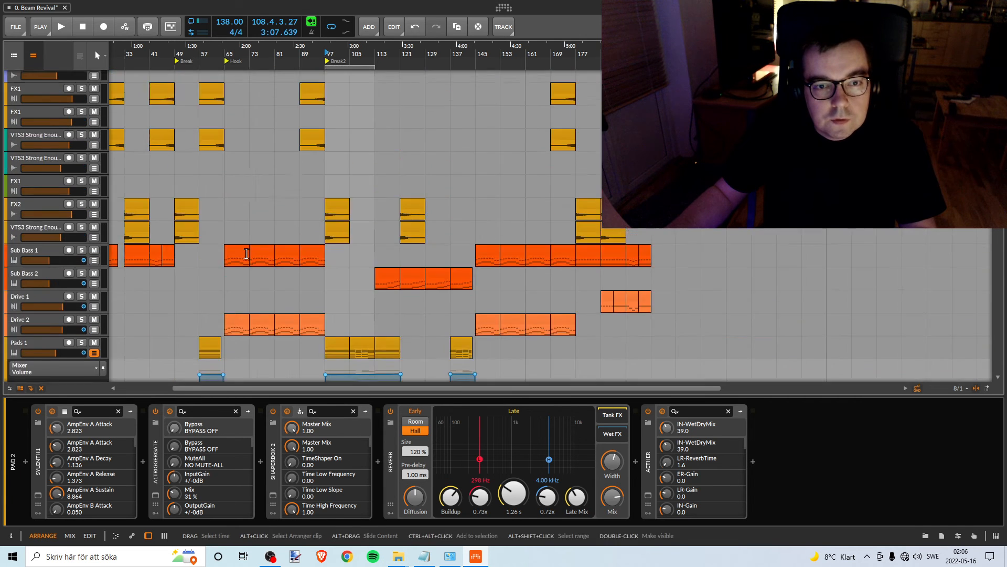
pyautogui.scroll(-9, 262, 252)
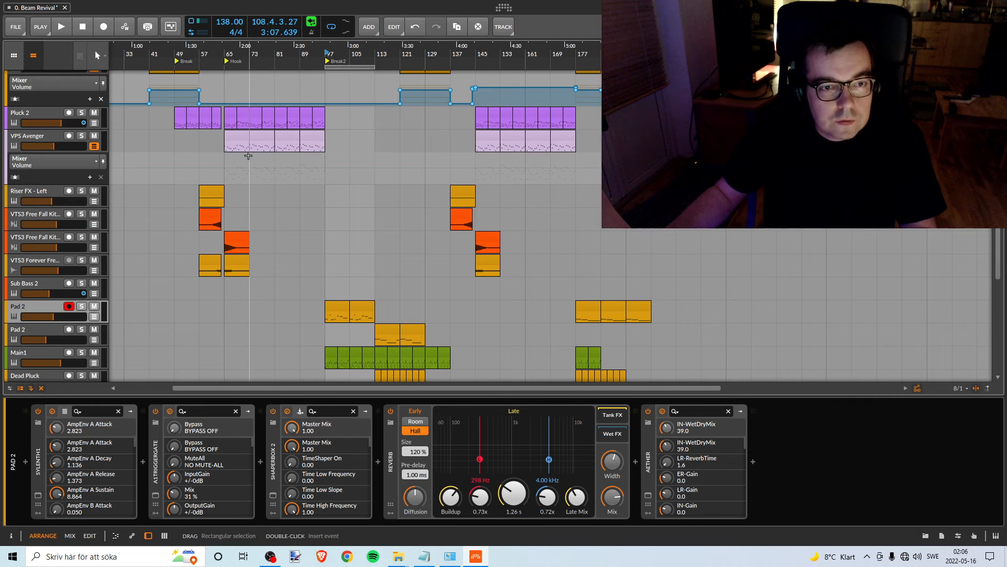
pyautogui.scroll(-6, 290, 209)
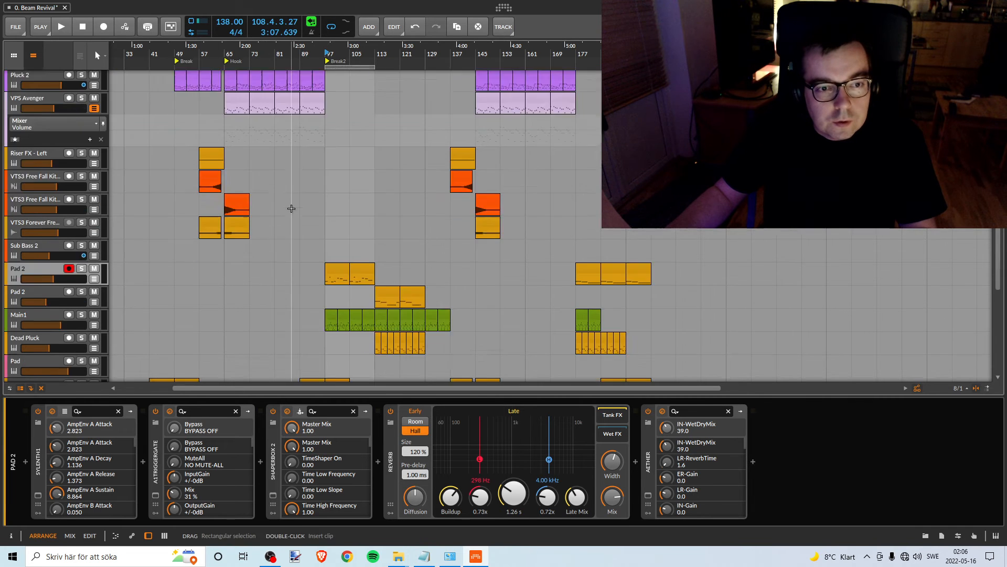
pyautogui.scroll(7, 293, 208)
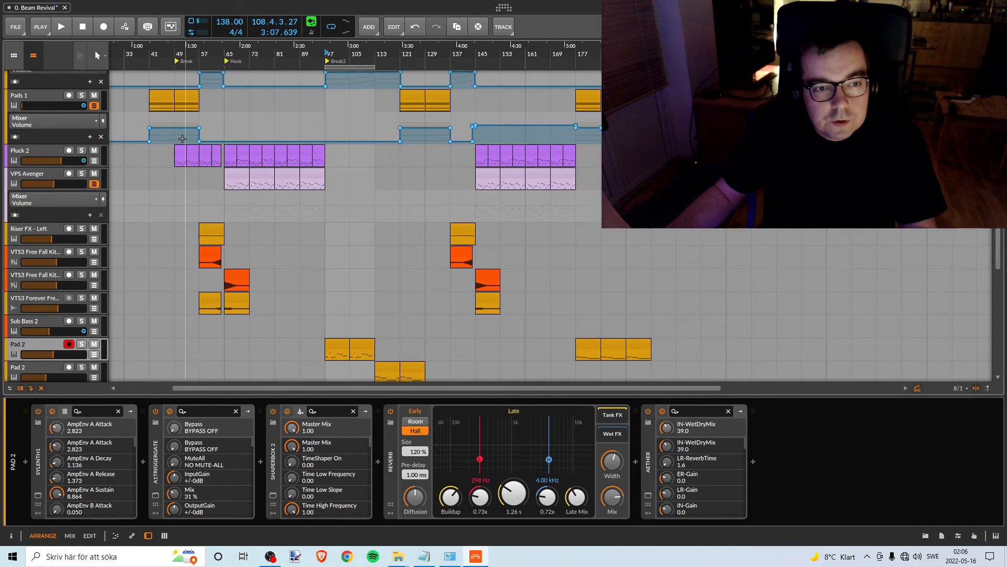
pyautogui.scroll(-5, 314, 210)
pyautogui.scroll(3, 317, 178)
pyautogui.scroll(-4, 322, 200)
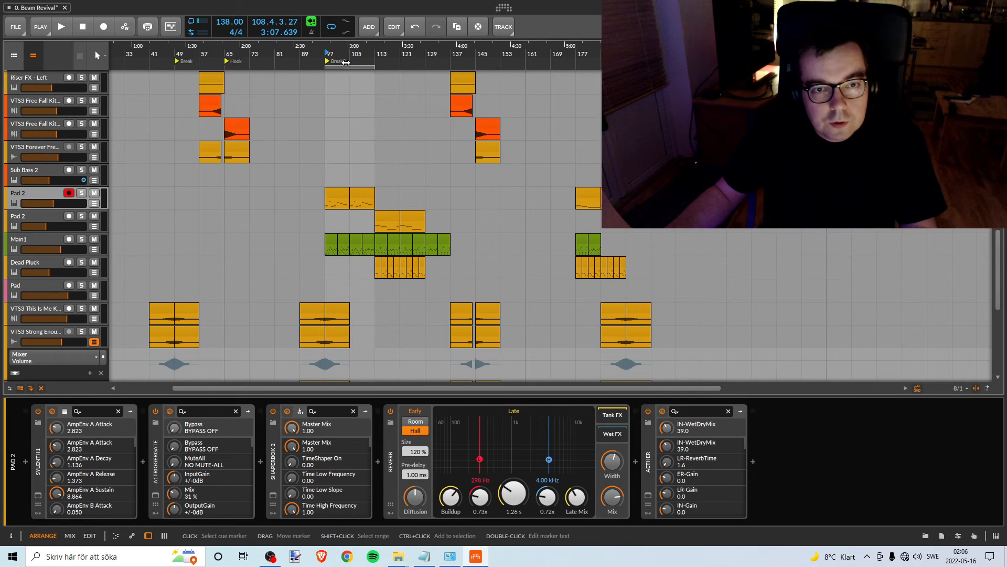
# - Extend the arranger loop region from bar 97 to bar 145 to cover the whole Break2 section
pyautogui.moveTo(372, 65); pyautogui.dragTo(470, 90)
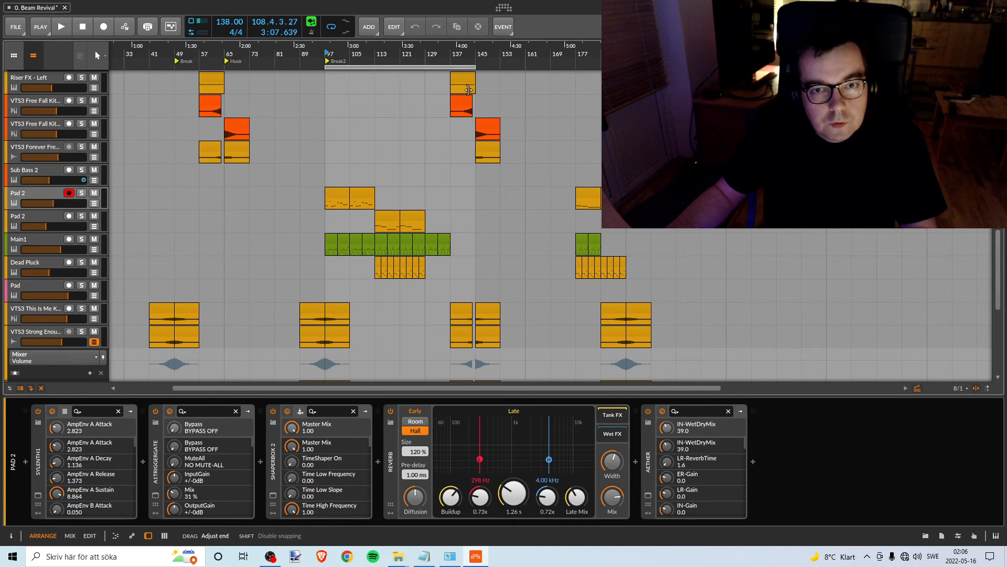
pyautogui.moveTo(349, 48); pyautogui.dragTo(332, 122)
pyautogui.scroll(20, 315, 155)
pyautogui.scroll(5, 320, 149)
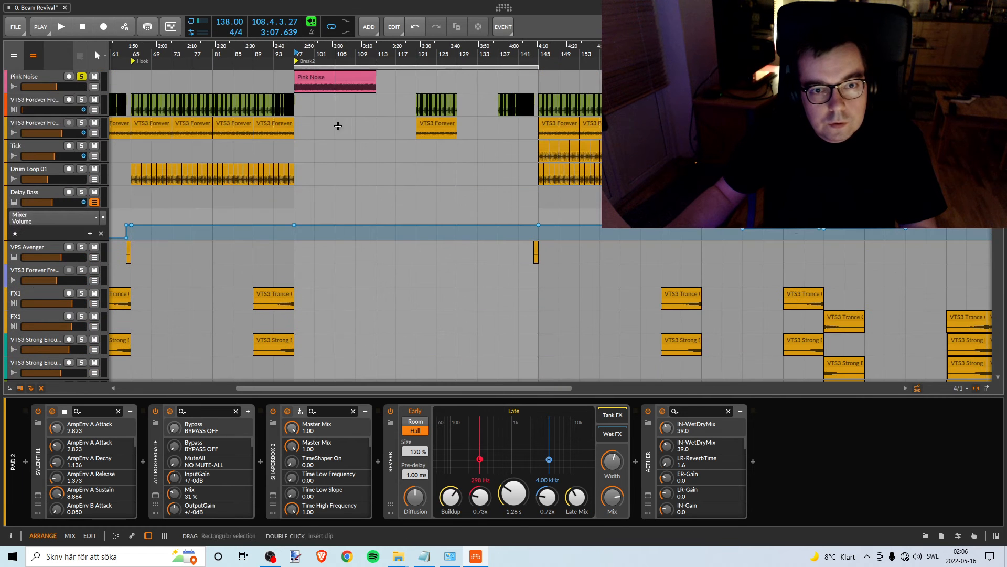
# - Extend the pink noise with repeated copies of its clip from bar 97 to bar 145 and start playback
pyautogui.click(369, 80)
pyautogui.moveTo(350, 77); pyautogui.dragTo(503, 82)
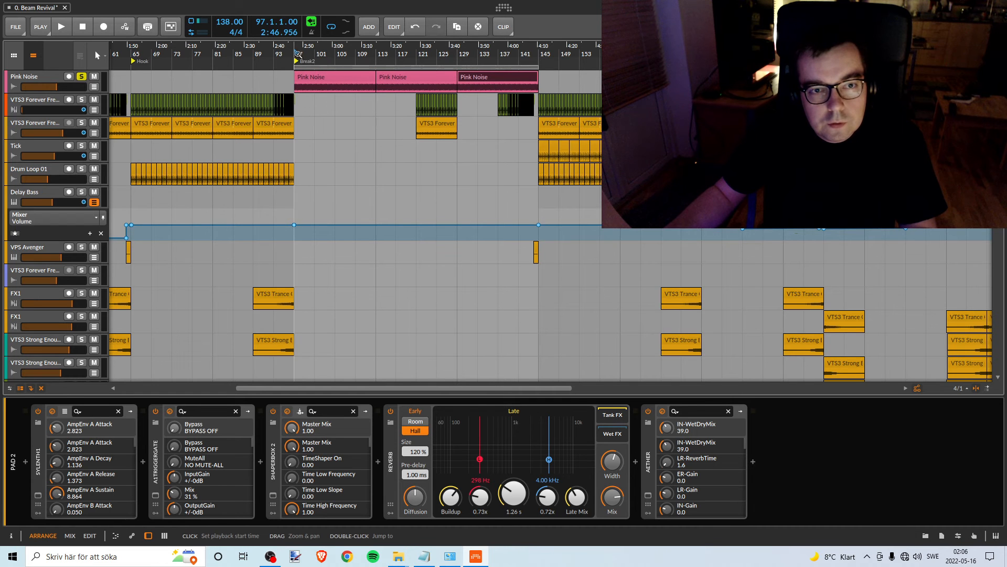
pyautogui.press('space')
# - Solo the Main1 track, pull its volume down to silence and restart playback from bar 97
pyautogui.scroll(-10, 326, 203)
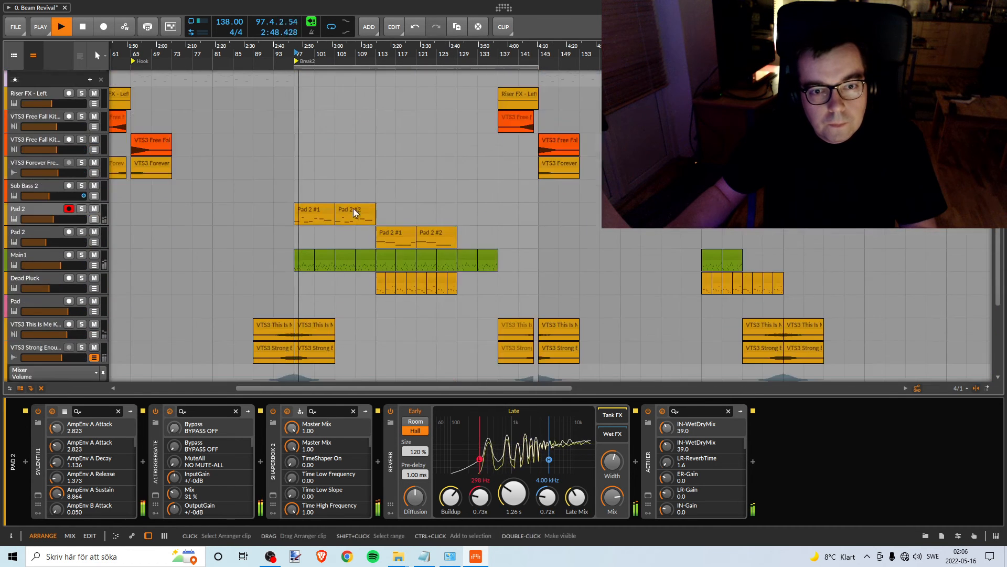
pyautogui.scroll(-5, 354, 210)
pyautogui.scroll(4, 355, 214)
pyautogui.click(81, 217)
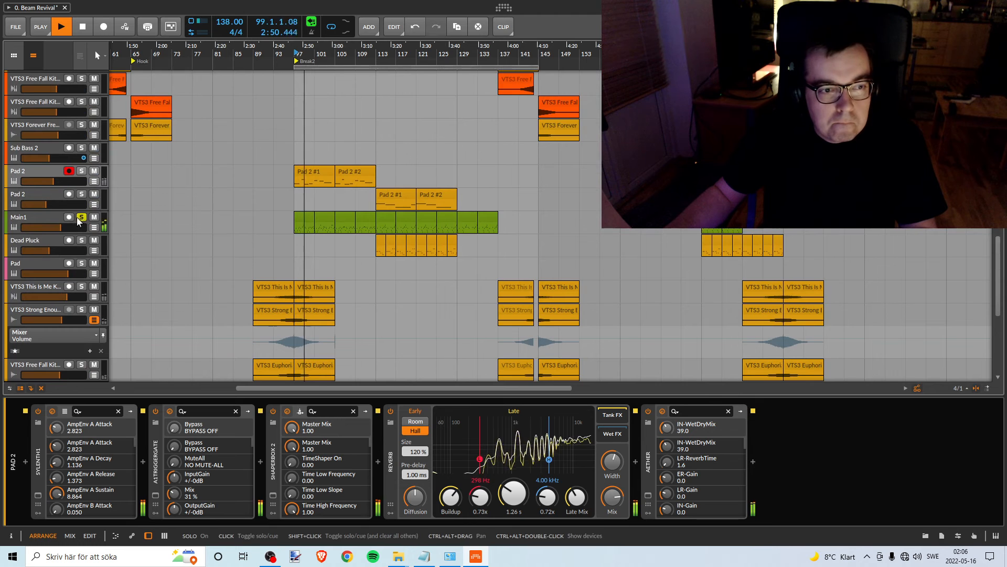
pyautogui.press('space')
pyautogui.moveTo(62, 228); pyautogui.dragTo(27, 232)
pyautogui.press('space')
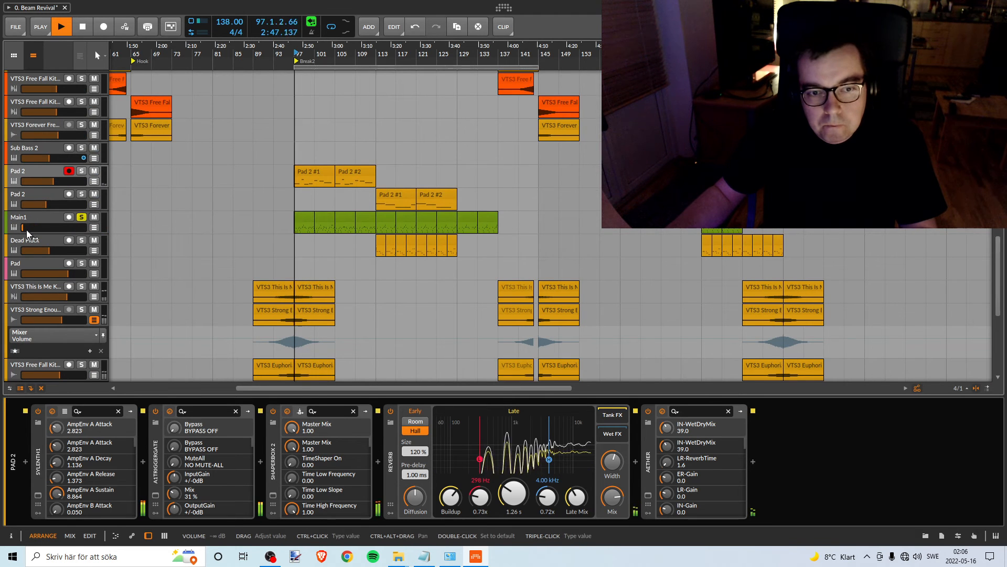
# - Raise the Main1 track's volume by ear to about -11.8 dB, stop playback and clear its solo
pyautogui.moveTo(27, 232); pyautogui.dragTo(54, 227)
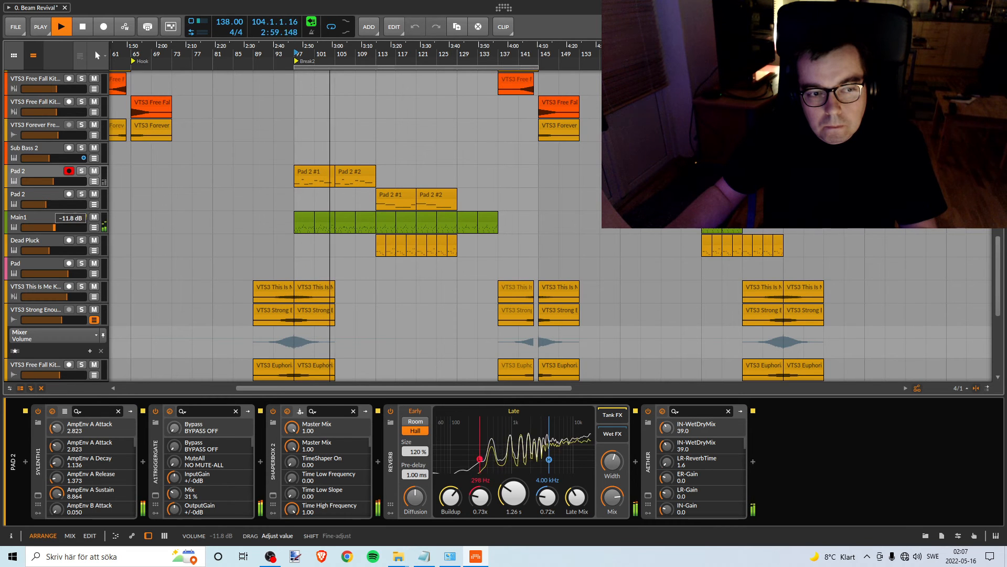
pyautogui.click(82, 217)
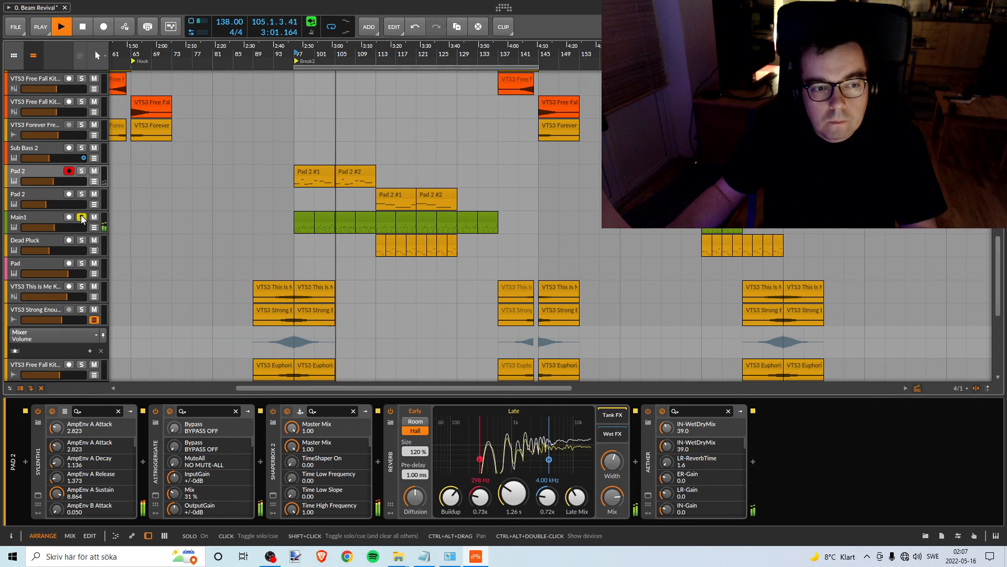
pyautogui.press('space')
pyautogui.click(82, 217)
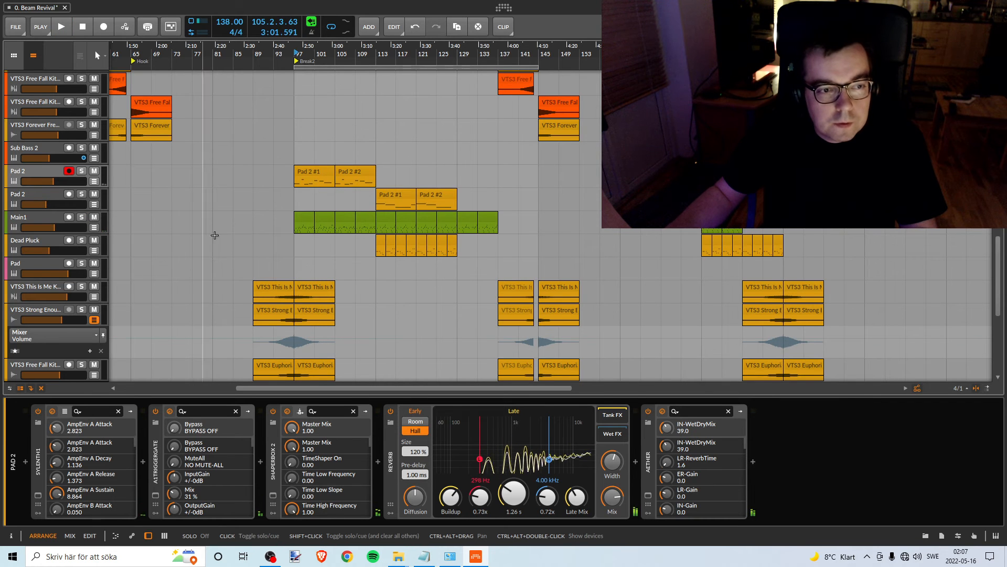
# - Recolour the Main1 track amber to mark it as balanced
pyautogui.scroll(3, 303, 281)
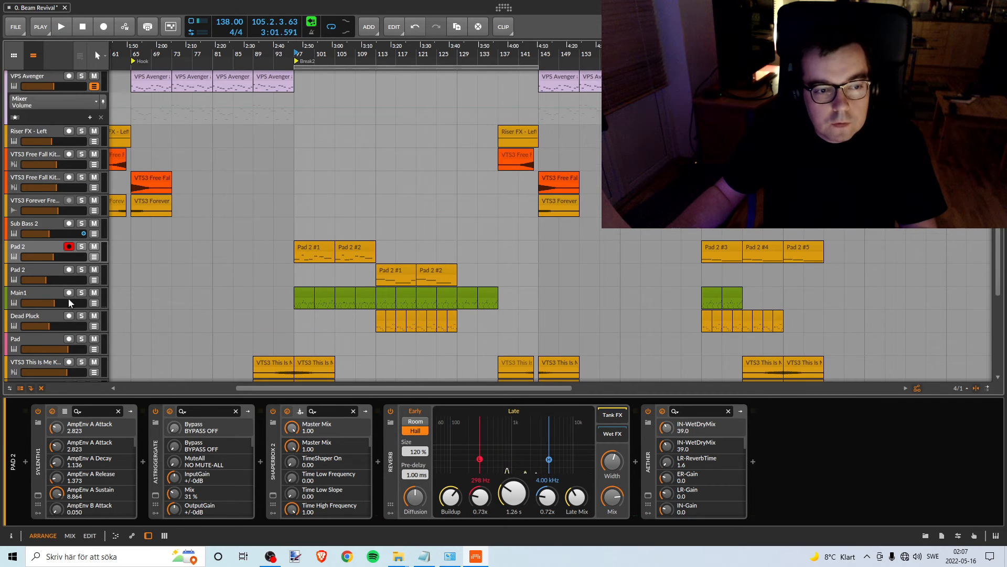
pyautogui.click(46, 293)
pyautogui.rightClick(46, 293)
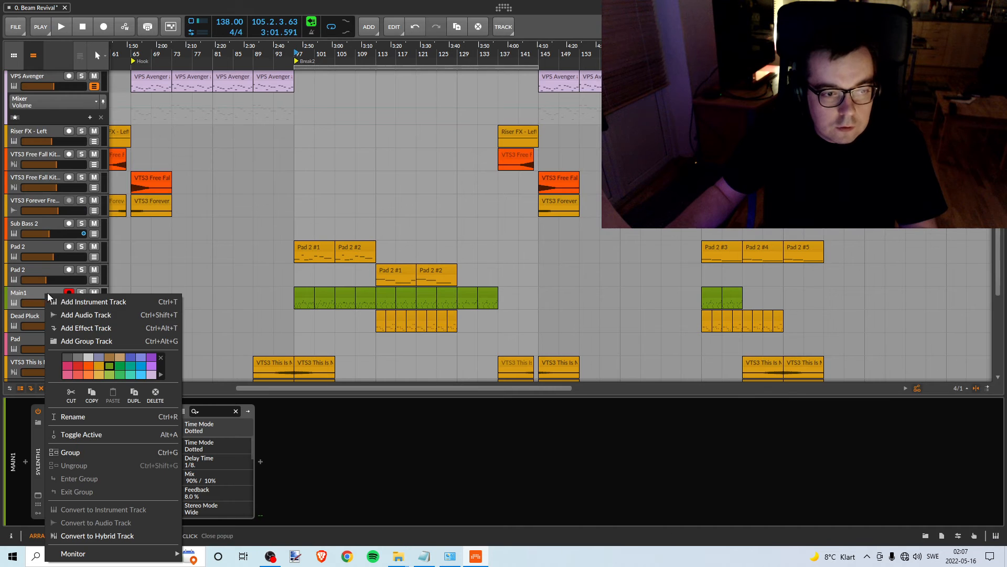
pyautogui.click(104, 363)
pyautogui.click(33, 290)
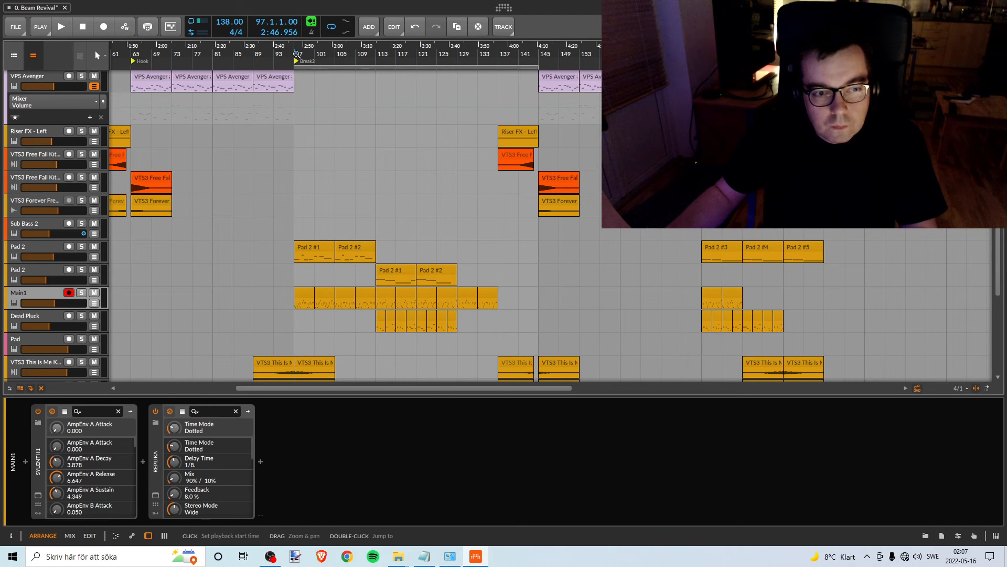
# - Play Main1 briefly against the pink noise from bar 97 to check its level, clear its solo and stop
pyautogui.press('space')
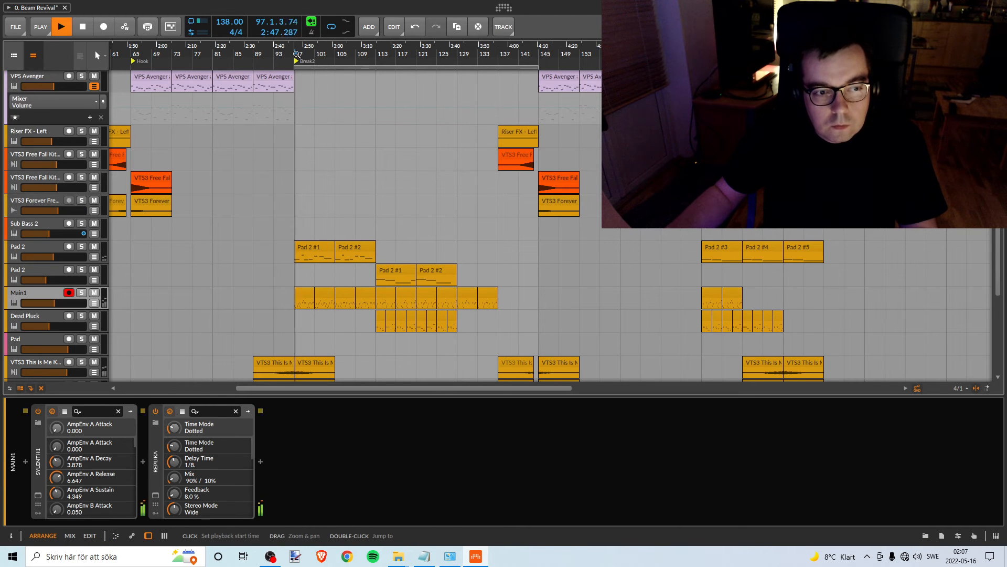
pyautogui.click(81, 295)
pyautogui.press('space')
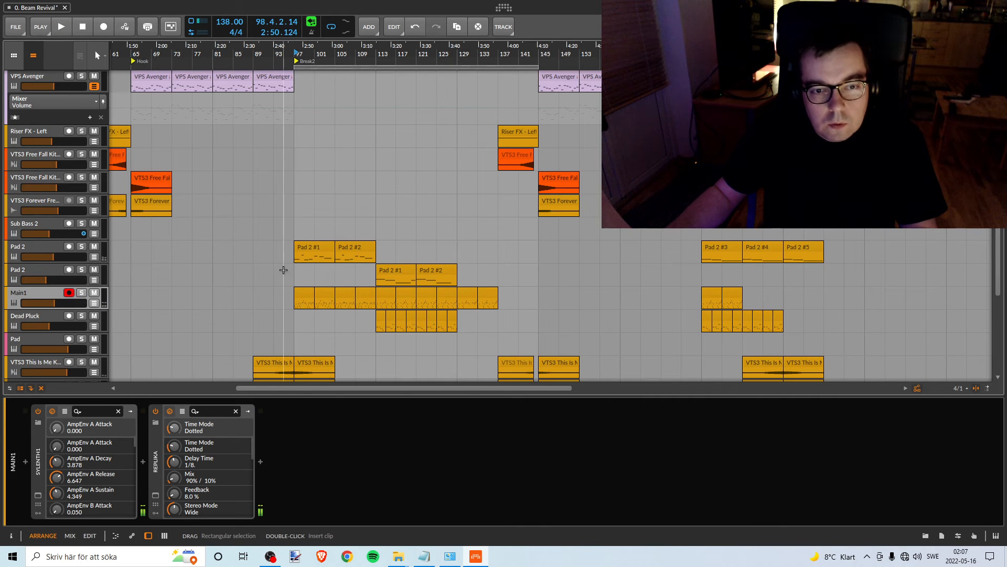
# - Look through the arrangement's tracks to check which ones still need balancing
pyautogui.scroll(3, 283, 269)
pyautogui.scroll(-4, 399, 104)
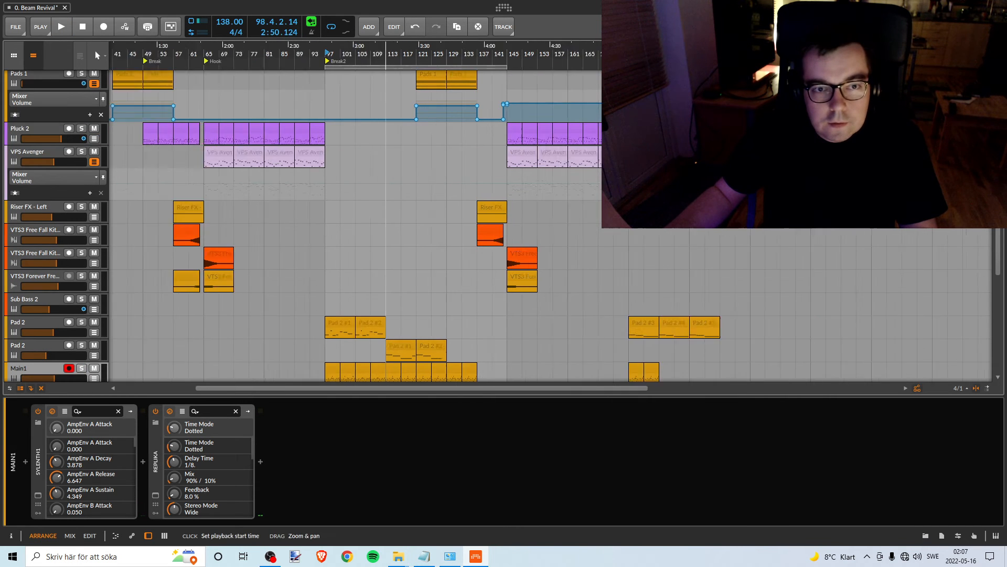
pyautogui.scroll(10, 364, 223)
pyautogui.scroll(-12, 362, 217)
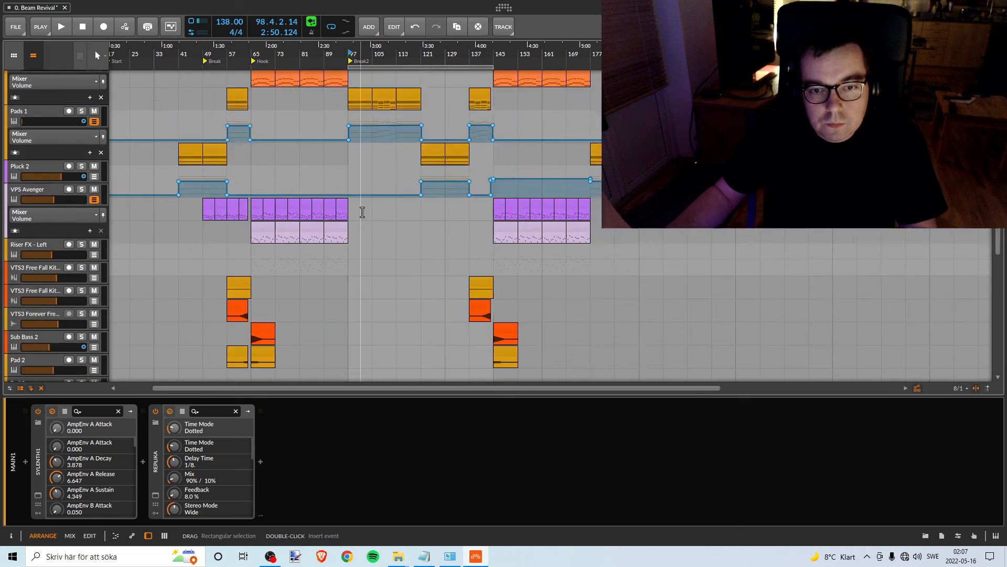
pyautogui.scroll(10, 361, 223)
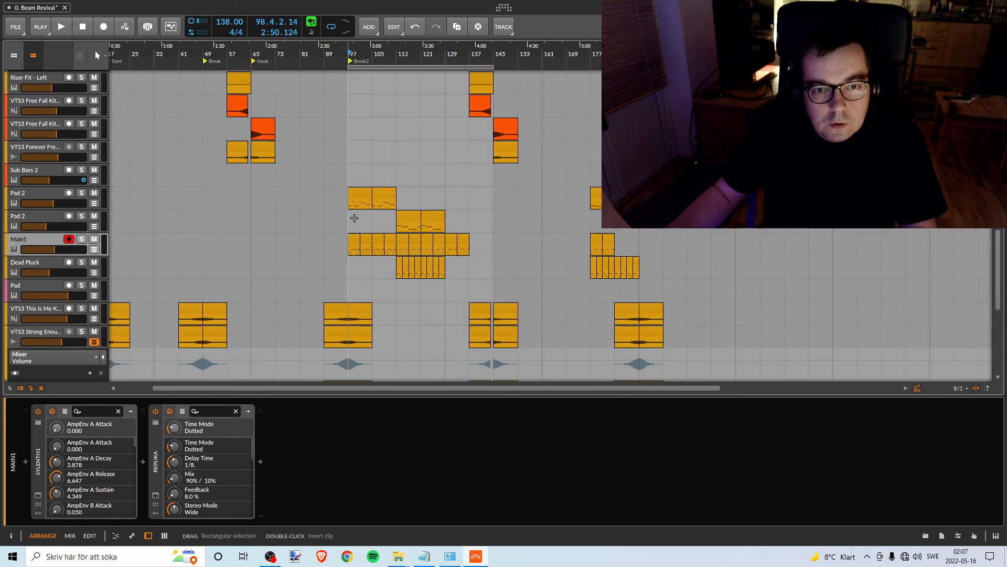
pyautogui.scroll(1, 366, 193)
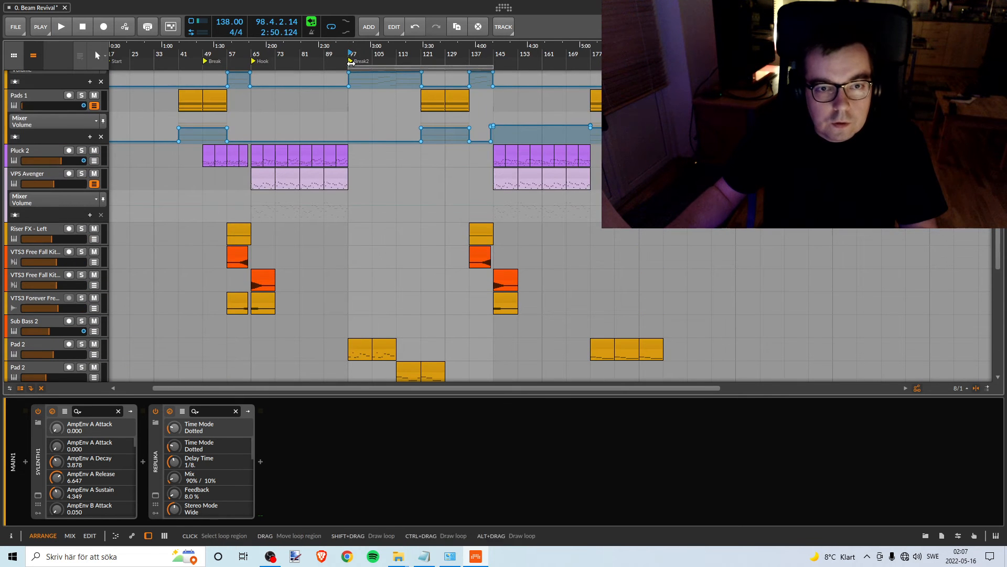
pyautogui.scroll(3, 260, 299)
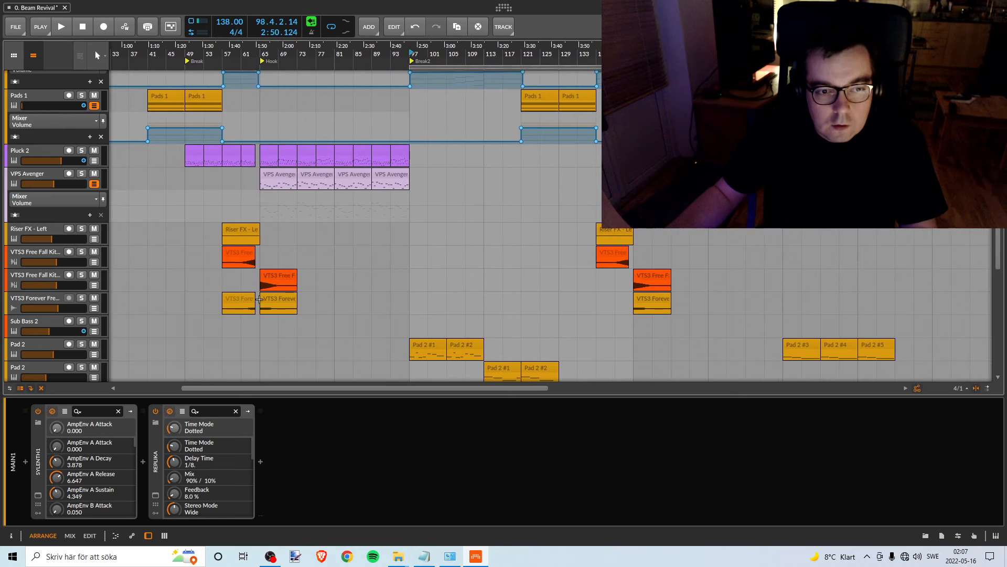
pyautogui.scroll(1, 297, 272)
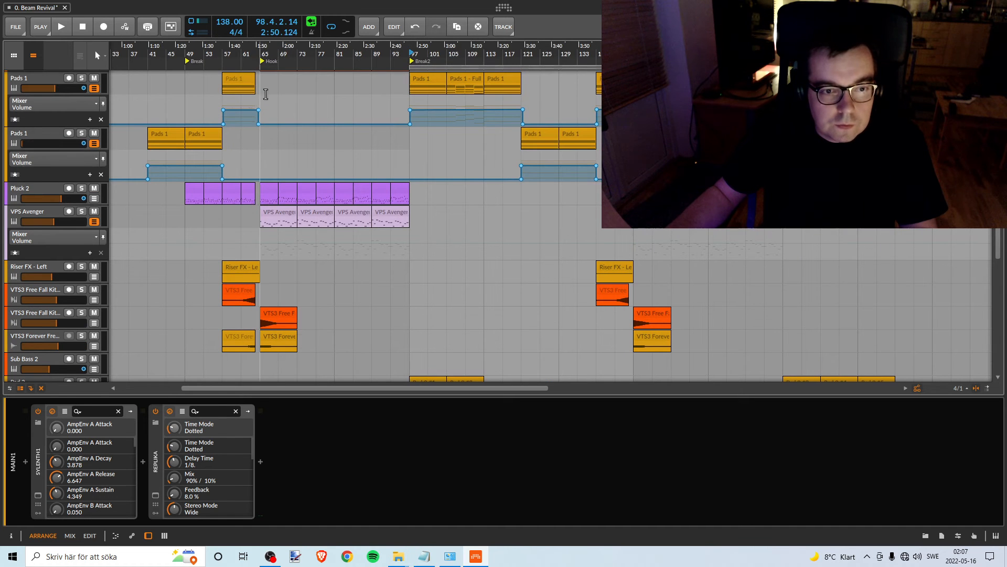
# - Solo the Pluck 2 track and set the arranger loop region to bars 49 to 97, across the Break and Hook sections
pyautogui.moveTo(239, 56); pyautogui.dragTo(331, 89)
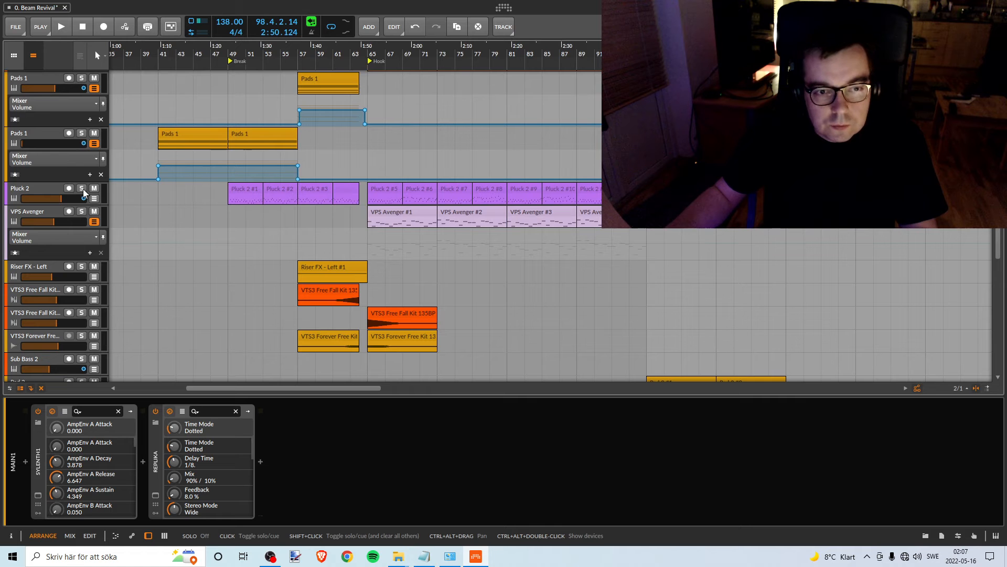
pyautogui.scroll(-6, 400, 224)
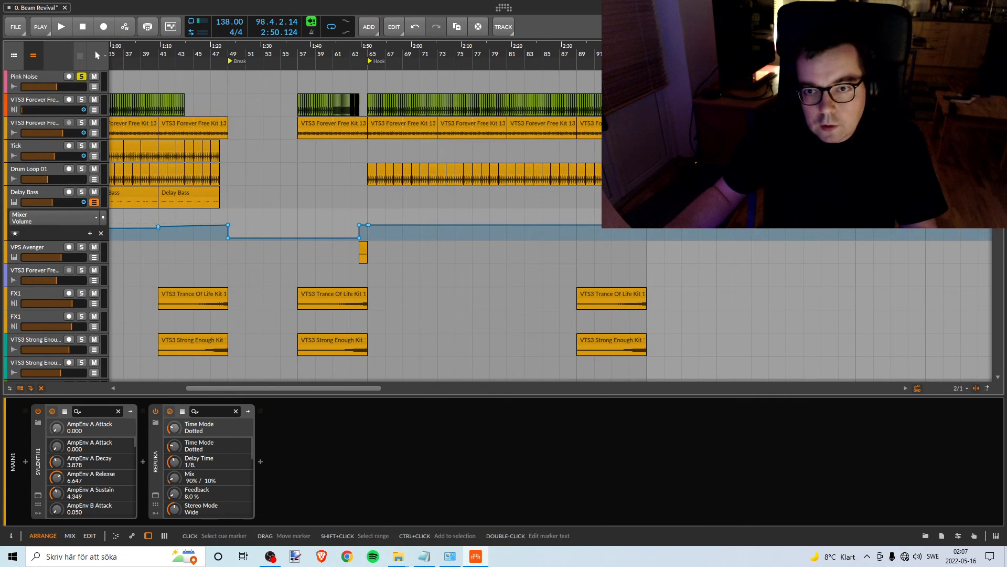
pyautogui.moveTo(647, 56); pyautogui.dragTo(535, 25)
pyautogui.scroll(-6, 535, 220)
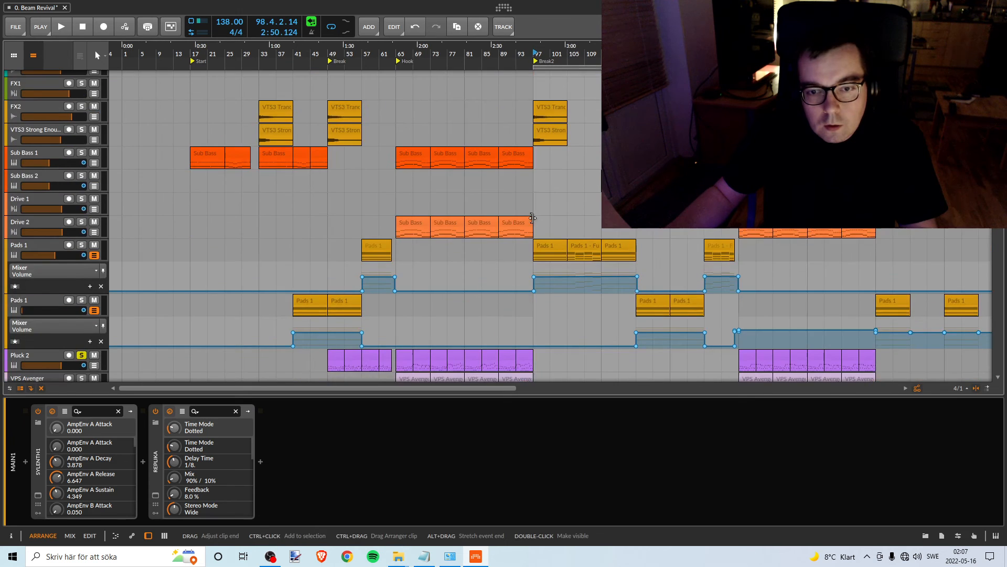
pyautogui.scroll(-6, 533, 218)
pyautogui.scroll(9, 533, 218)
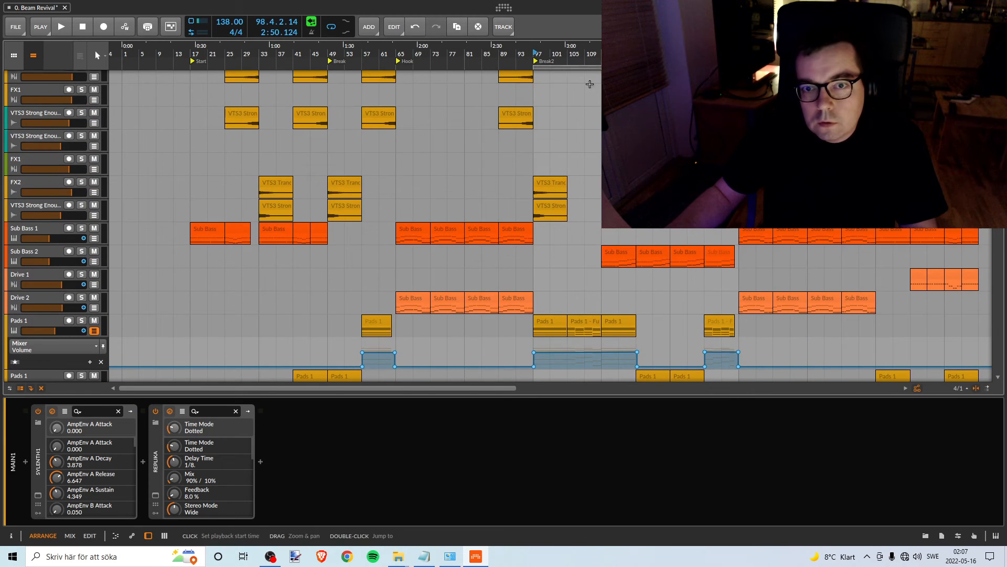
pyautogui.scroll(-5, 589, 84)
pyautogui.scroll(2, 590, 84)
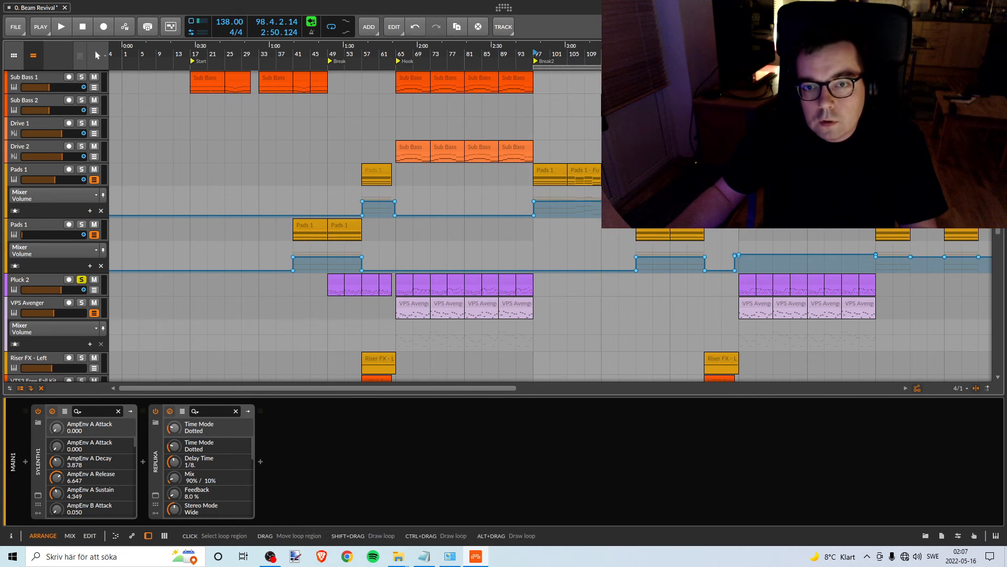
pyautogui.moveTo(605, 67); pyautogui.dragTo(400, 67)
# - Move the three Pink Noise clips back so they start at bar 49 and fill the loop region
pyautogui.scroll(3, 574, 114)
pyautogui.click(574, 114)
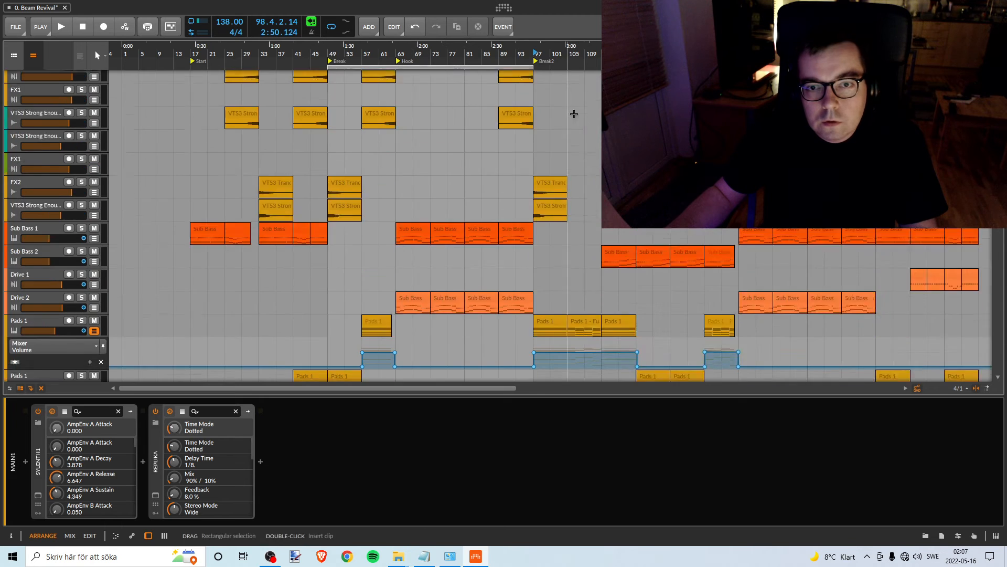
pyautogui.scroll(3, 574, 114)
pyautogui.click(582, 76)
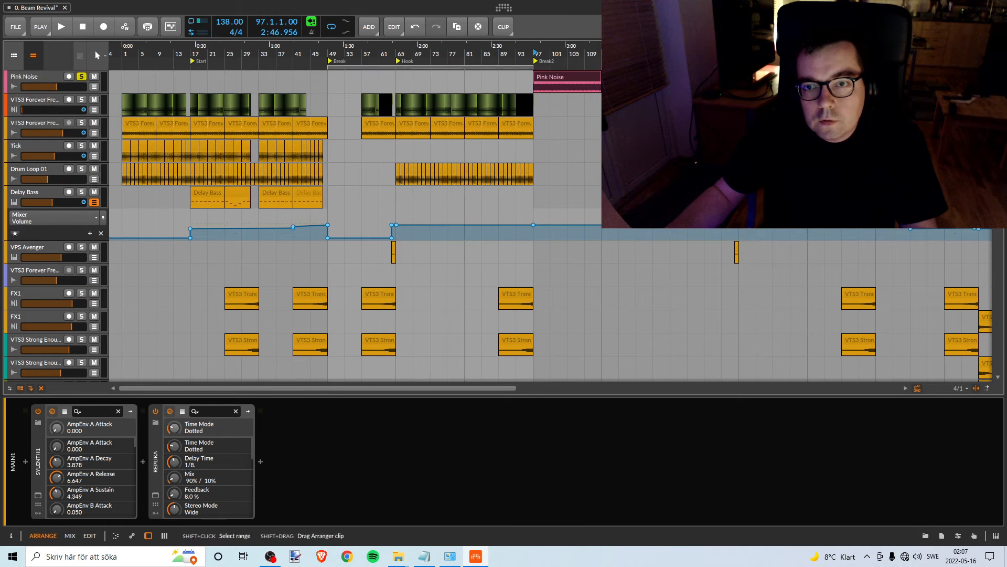
pyautogui.moveTo(576, 76); pyautogui.dragTo(367, 79)
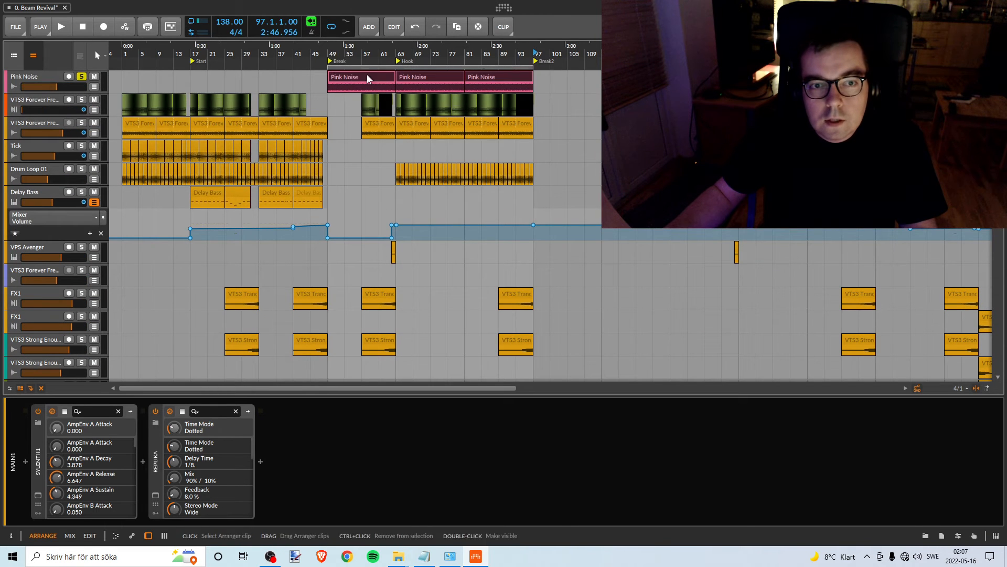
# - Play Pluck 2 against the pink noise from bar 49, open its volume automation lane and stop playback
pyautogui.scroll(-5, 418, 188)
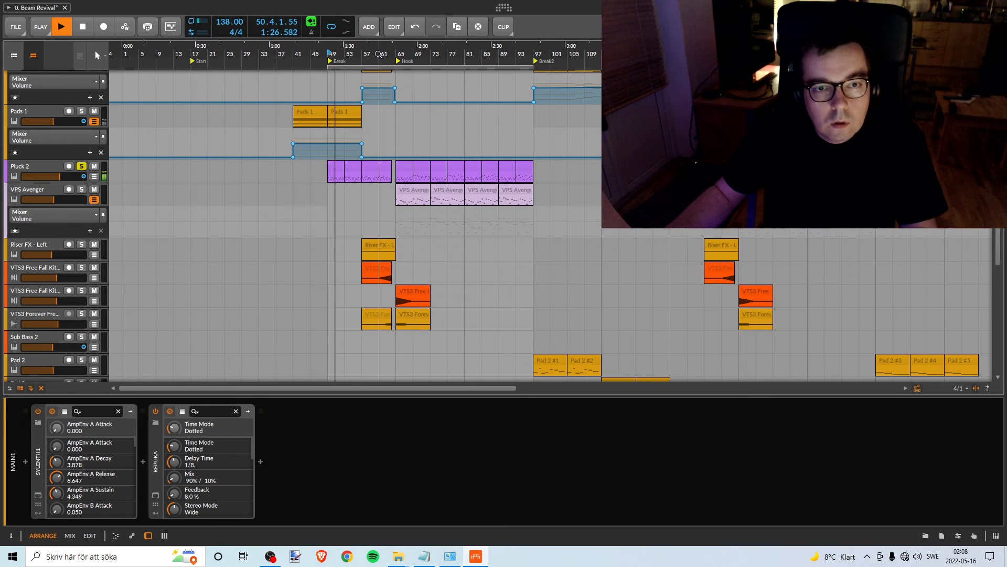
pyautogui.moveTo(379, 54); pyautogui.dragTo(387, 95)
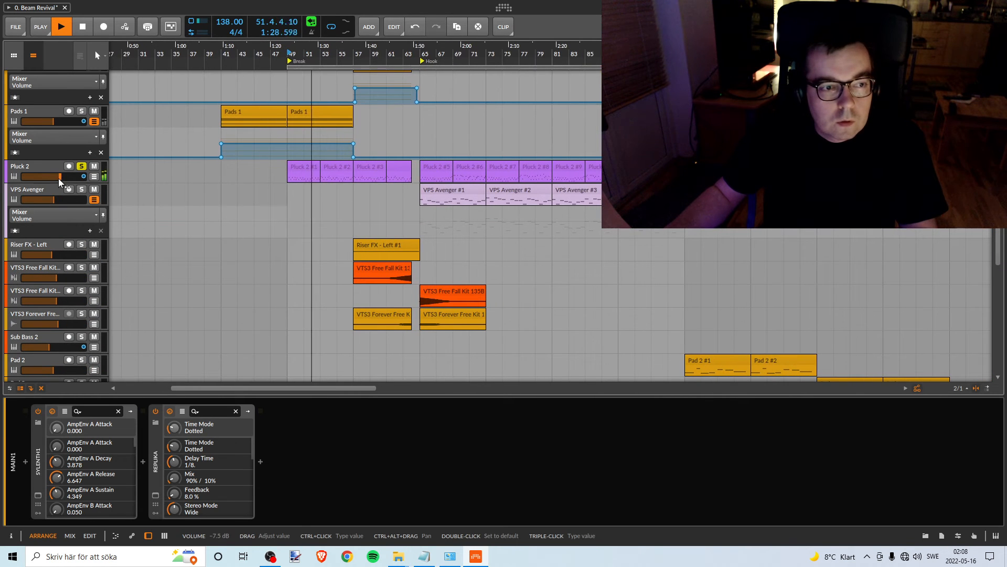
pyautogui.click(103, 176)
pyautogui.press('space')
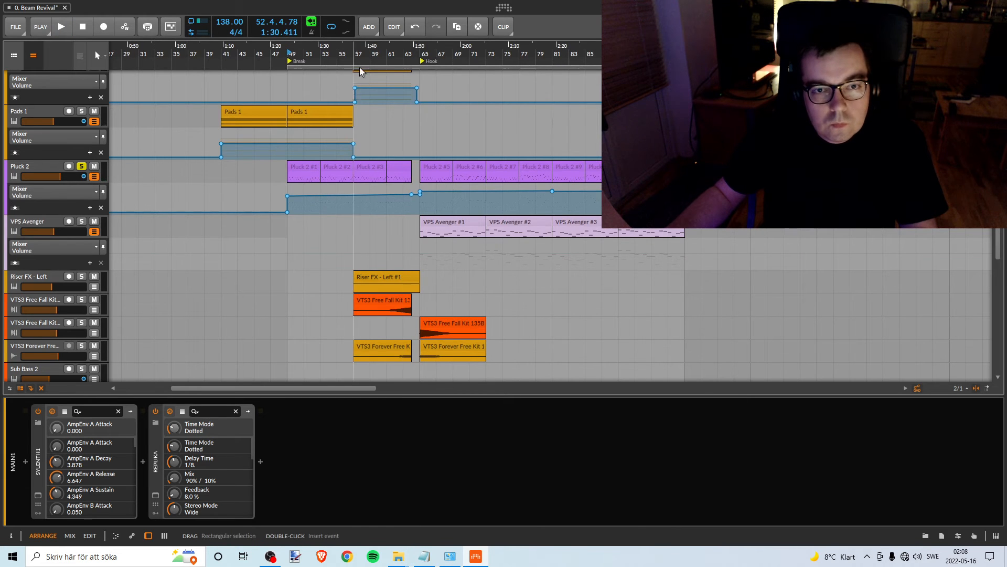
# - Select the Pluck 2 track and delete its volume automation points between bar 97 and bar 145
pyautogui.moveTo(369, 52); pyautogui.dragTo(346, 84)
pyautogui.moveTo(222, 197)
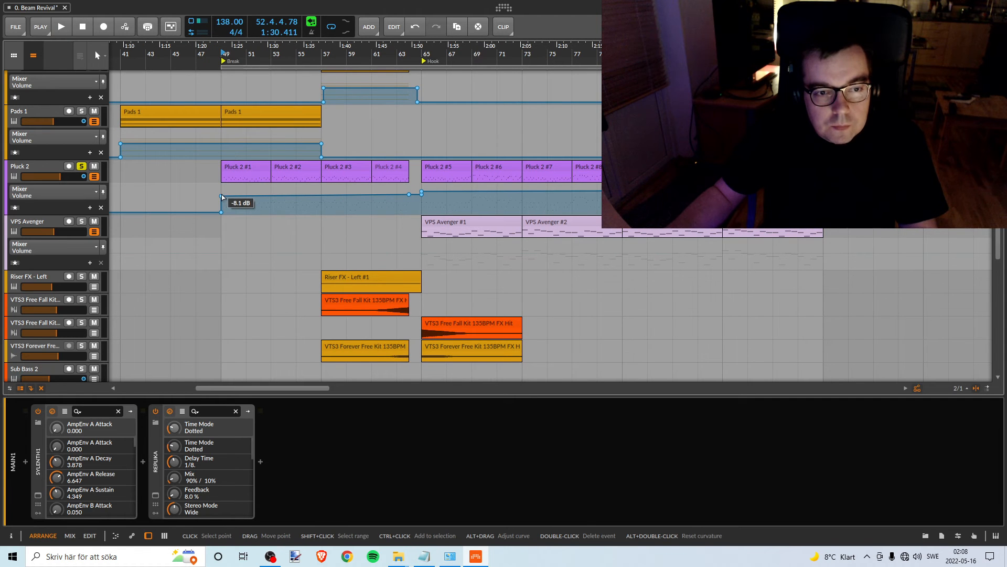
pyautogui.moveTo(419, 200)
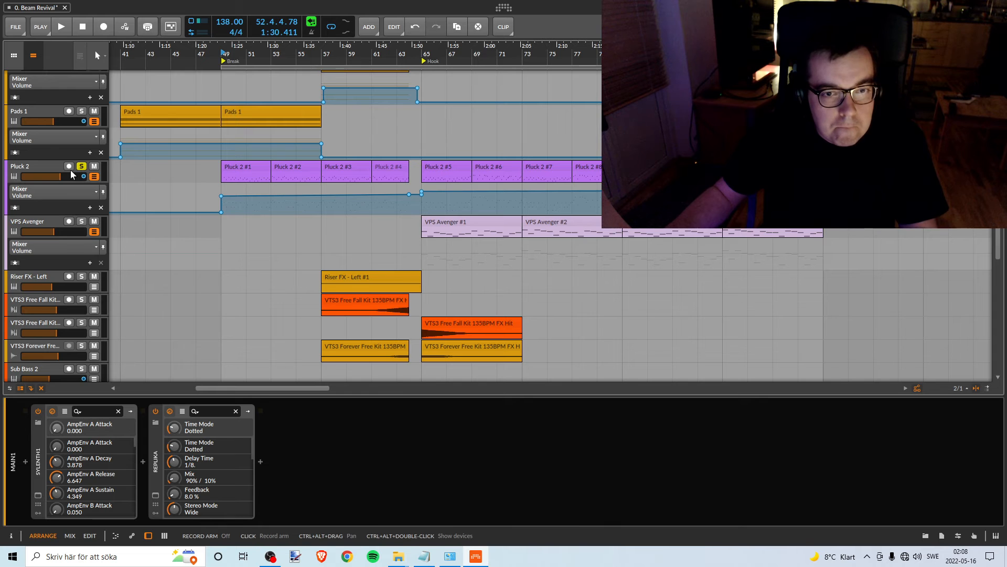
pyautogui.click(39, 168)
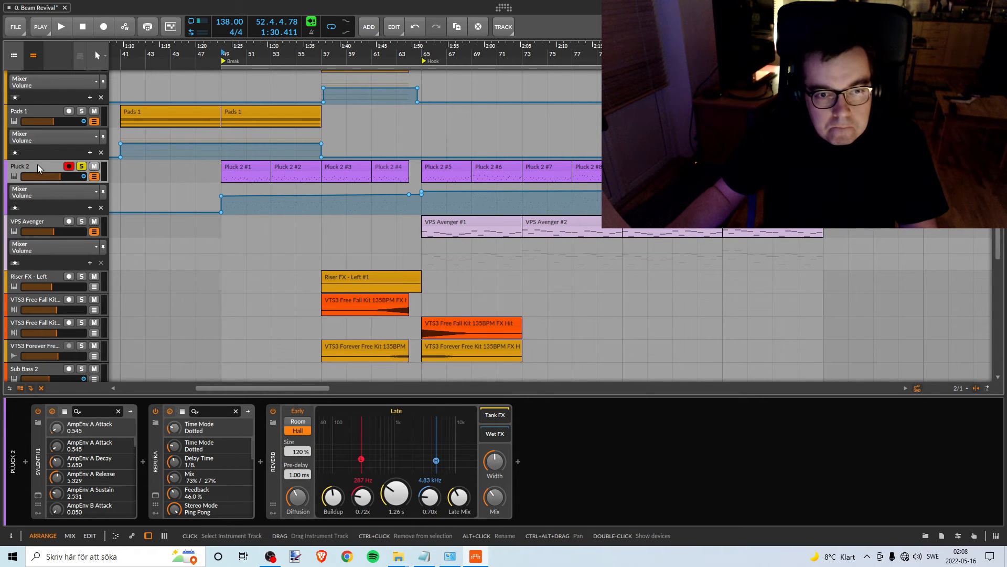
pyautogui.moveTo(372, 47); pyautogui.dragTo(315, 19)
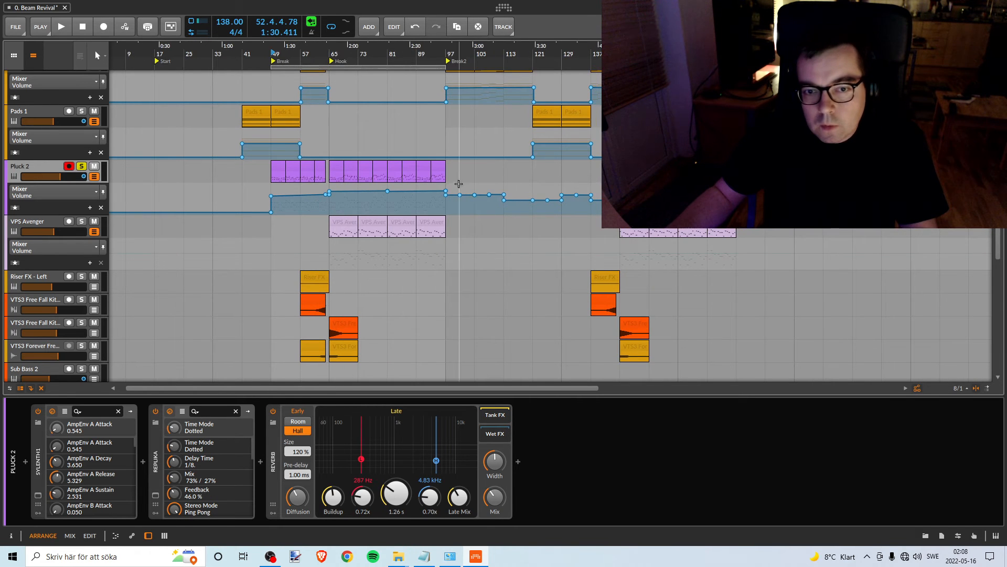
pyautogui.moveTo(454, 184); pyautogui.dragTo(619, 209)
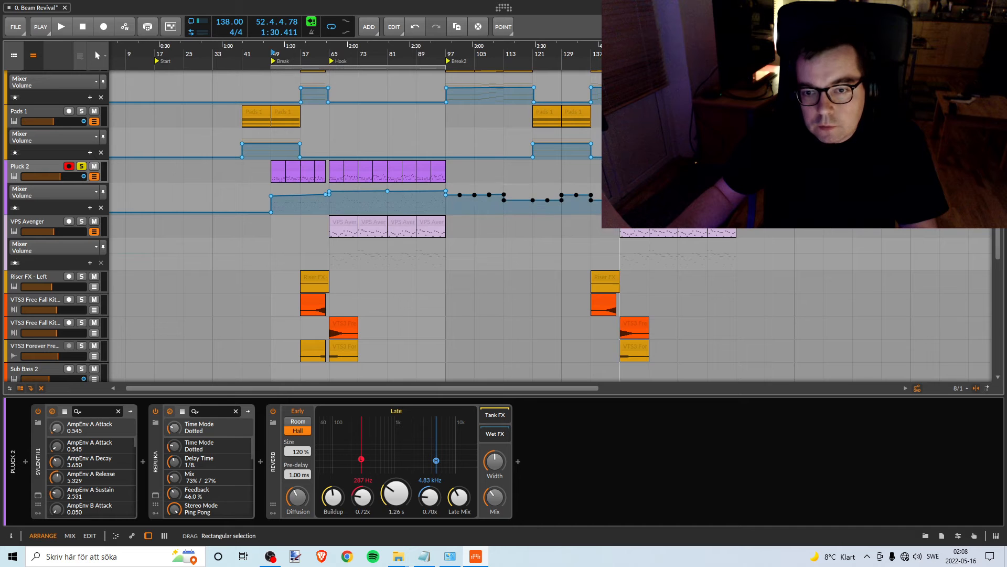
pyautogui.press('Delete')
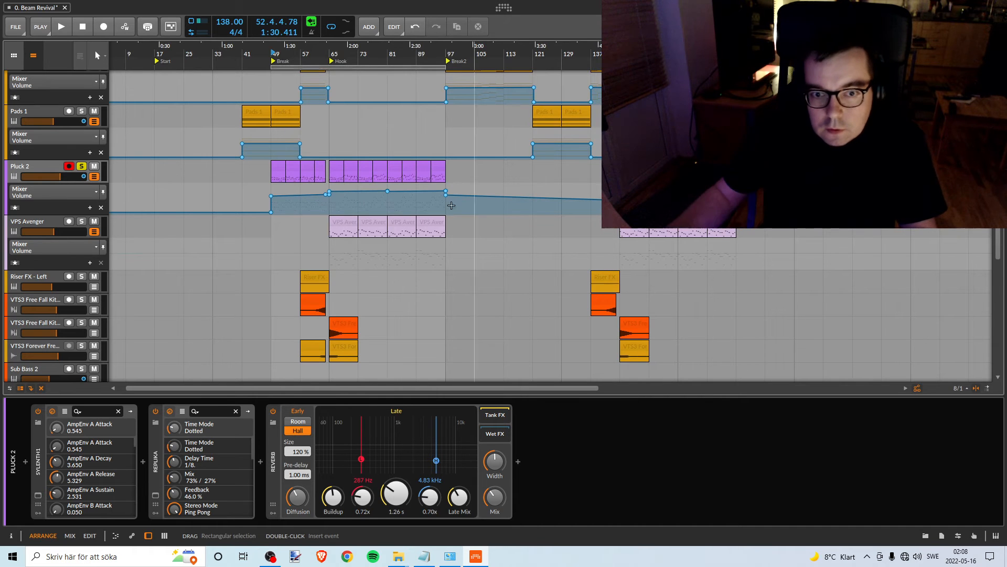
# - Pull the Pluck 2 volume automation down to silence between bar 97 and bar 145
pyautogui.moveTo(460, 196); pyautogui.dragTo(447, 213)
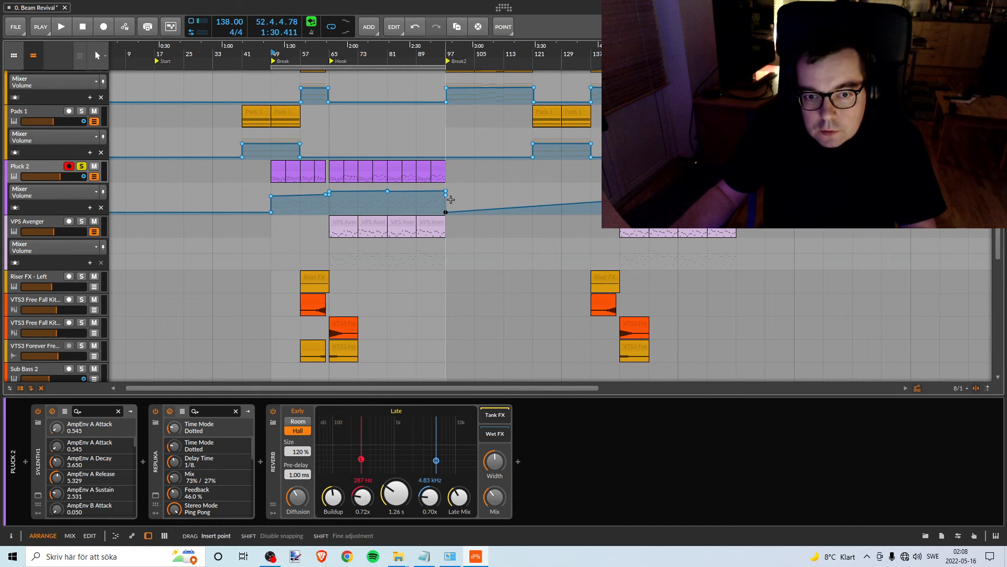
pyautogui.click(580, 205)
pyautogui.doubleClick(580, 205)
pyautogui.moveTo(581, 203); pyautogui.dragTo(620, 212)
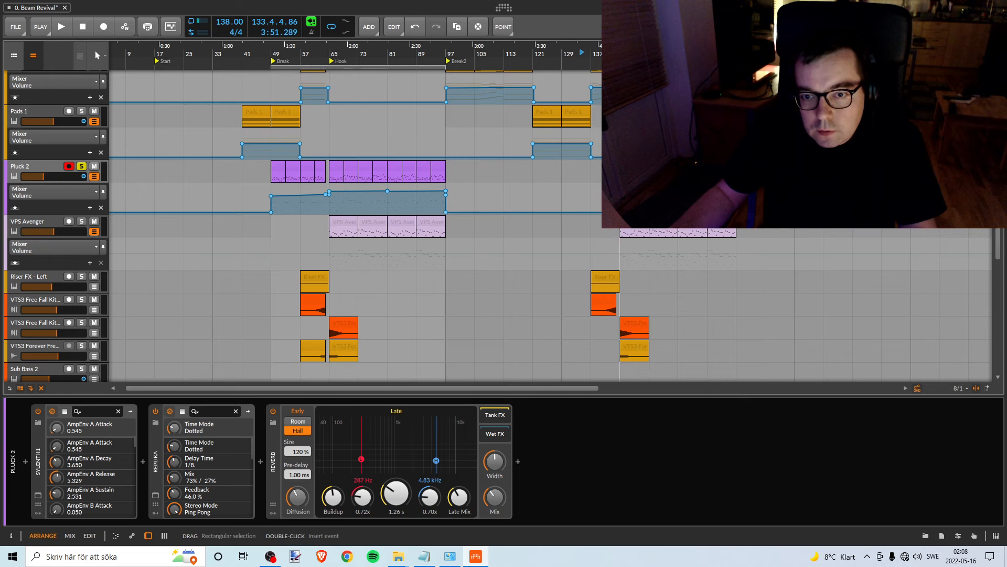
pyautogui.click(604, 208)
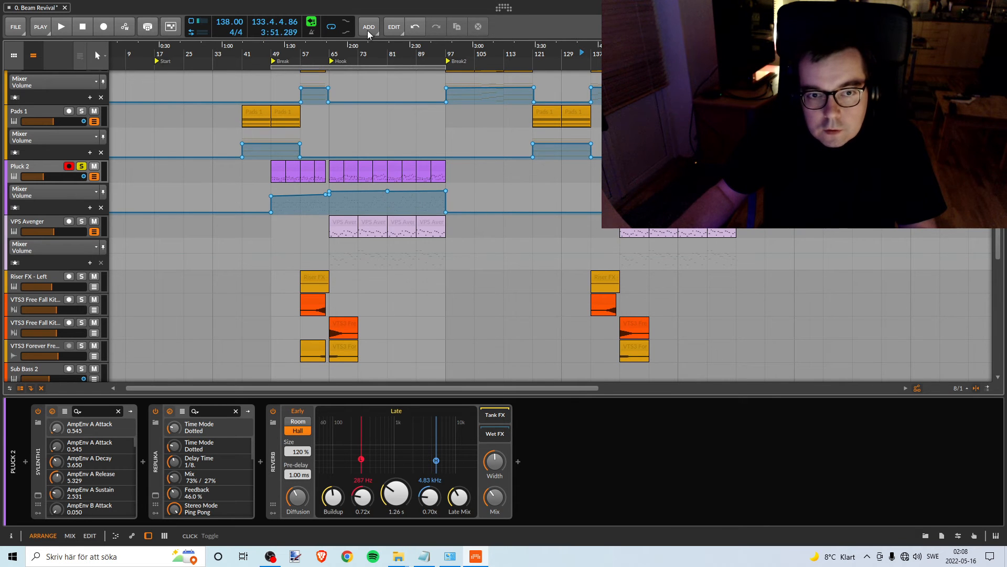
# - Try to delete the Pluck 2 volume automation point at bar 81, in the middle of the Hook, and undo it
pyautogui.moveTo(382, 54); pyautogui.dragTo(447, 54)
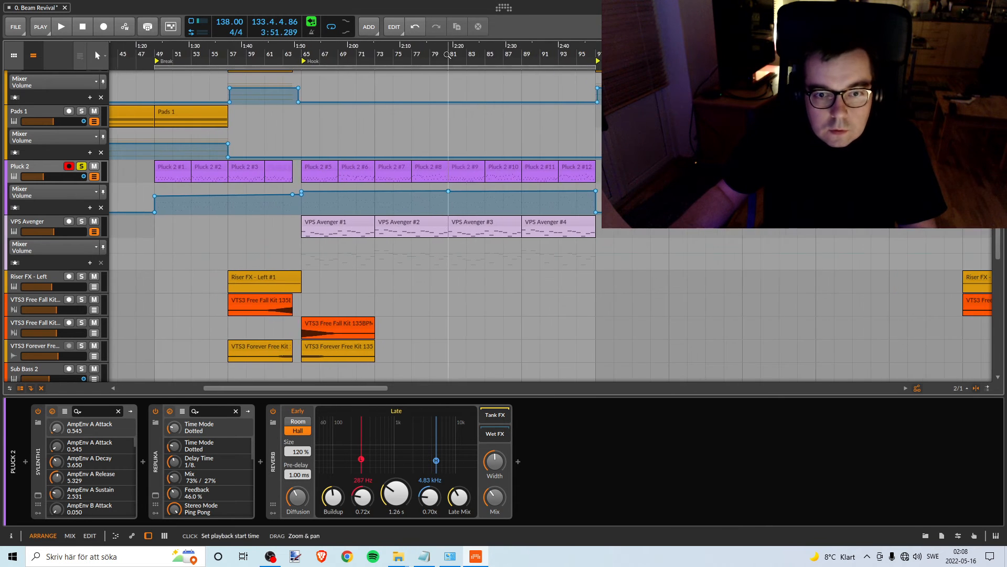
pyautogui.click(449, 191)
pyautogui.click(450, 196)
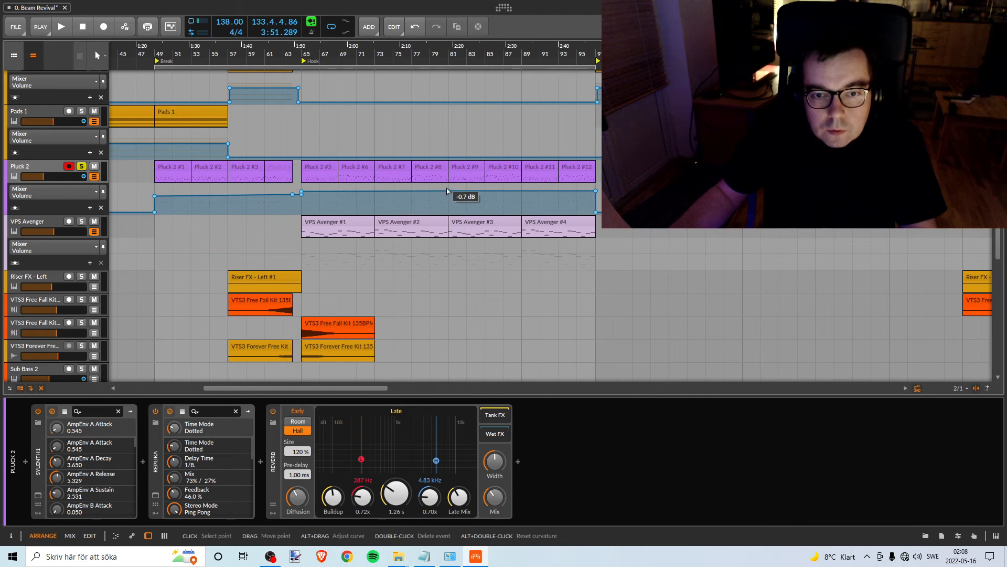
pyautogui.hotkey('ctrl', 'z')
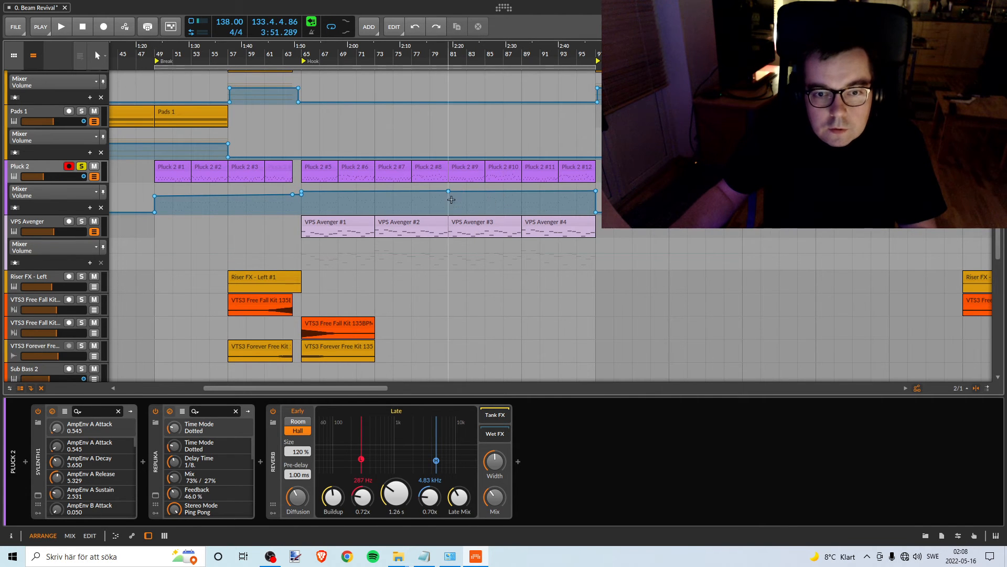
# - Delete the redundant Pluck 2 volume automation points in the second Hook section that starts at bar 145
pyautogui.moveTo(390, 66); pyautogui.dragTo(349, 66)
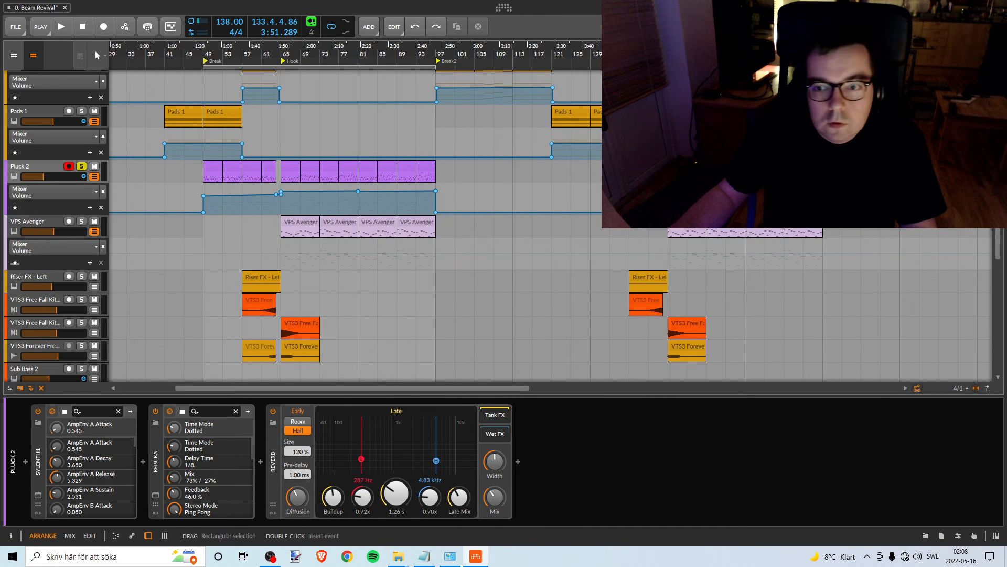
pyautogui.moveTo(745, 54); pyautogui.dragTo(569, 153)
pyautogui.click(430, 183)
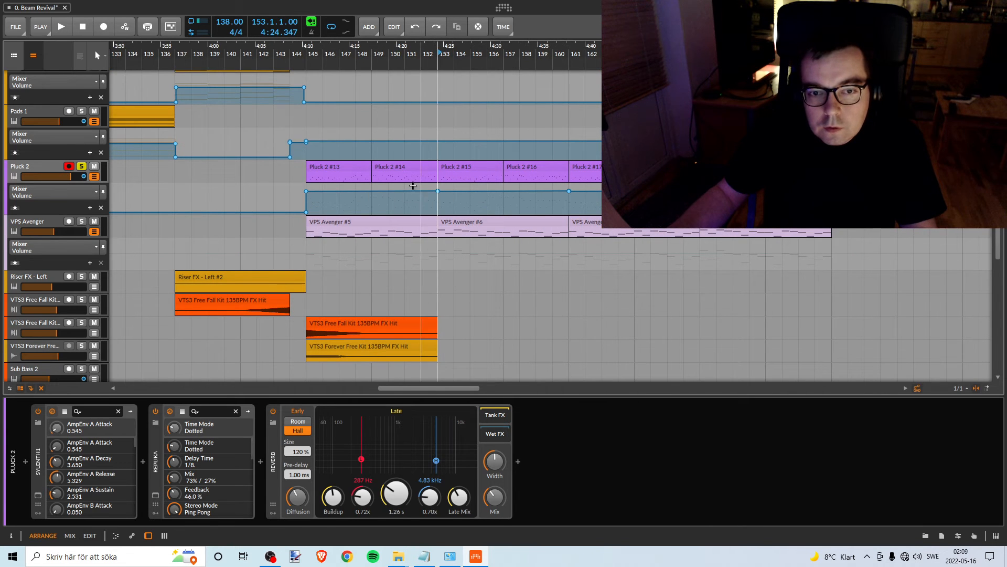
pyautogui.moveTo(416, 186); pyautogui.dragTo(741, 201)
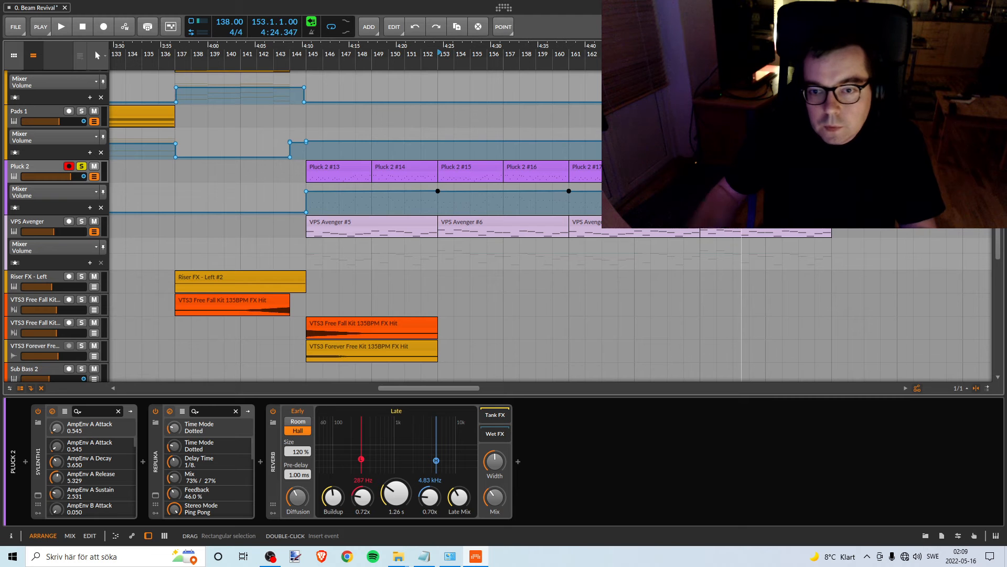
pyautogui.press('Delete')
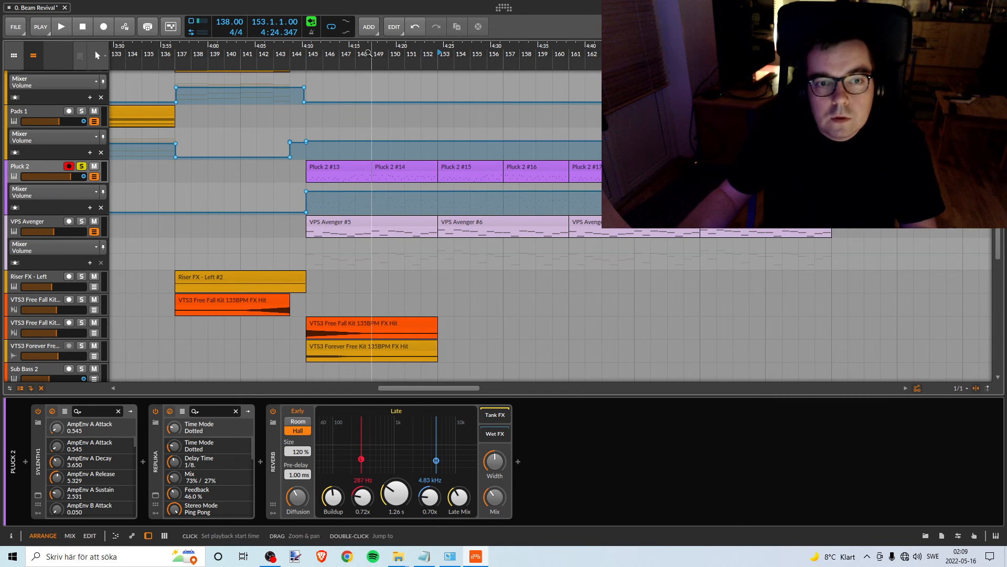
pyautogui.moveTo(372, 54); pyautogui.dragTo(714, 27)
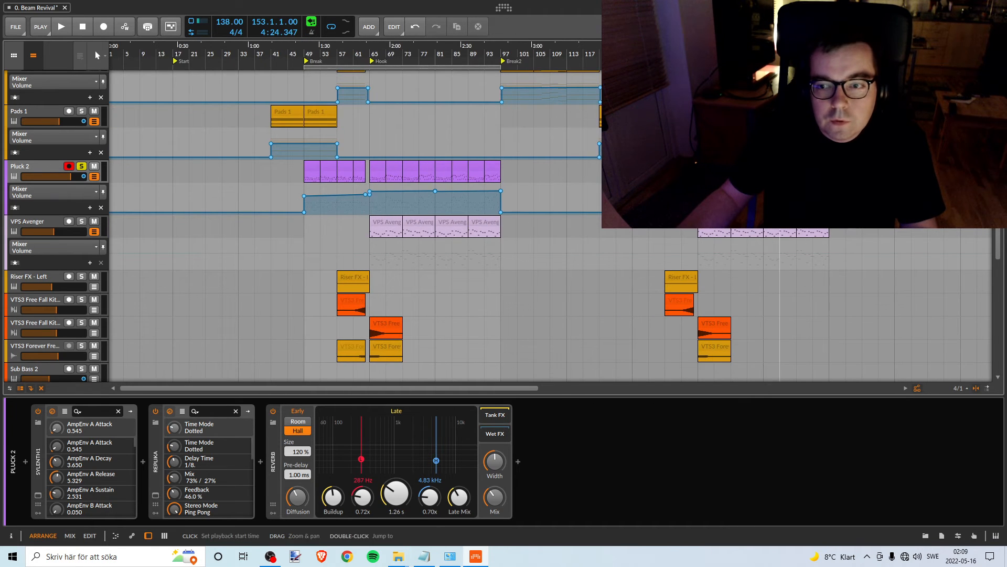
pyautogui.click(699, 193)
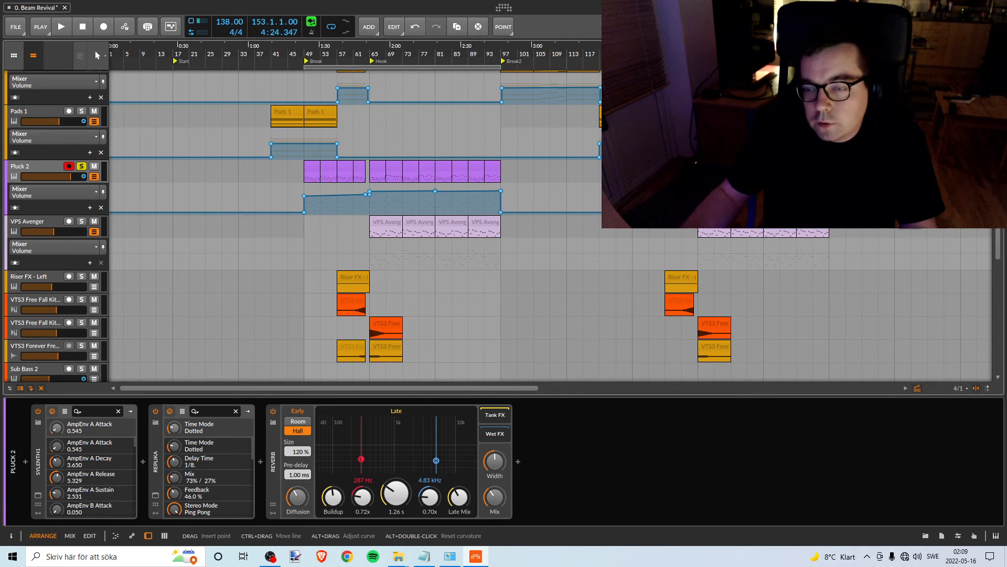
pyautogui.press('Delete')
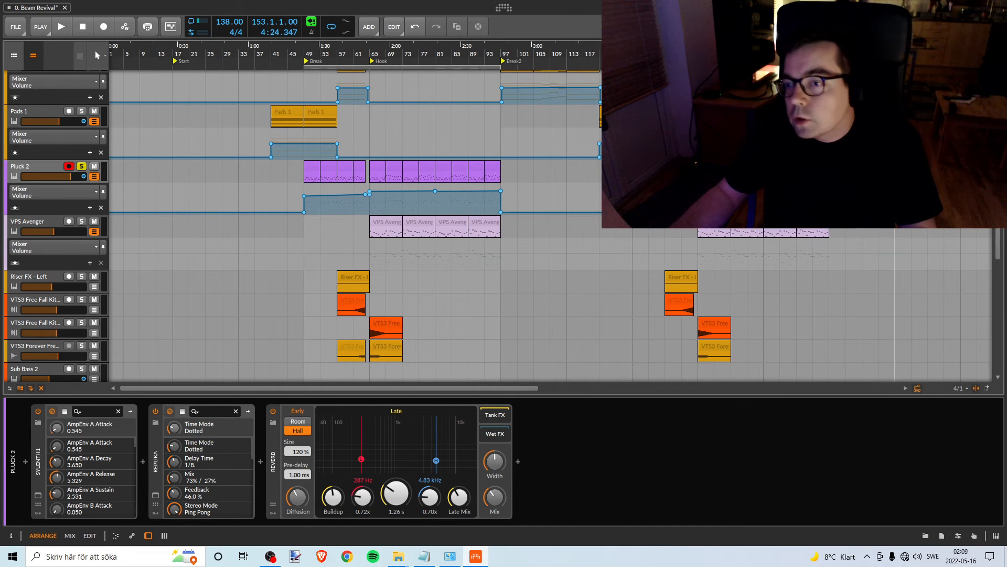
# - Play Pluck 2 against the pink noise from bar 49 to judge its Break level, and stop playback
pyautogui.moveTo(354, 51); pyautogui.dragTo(347, 61)
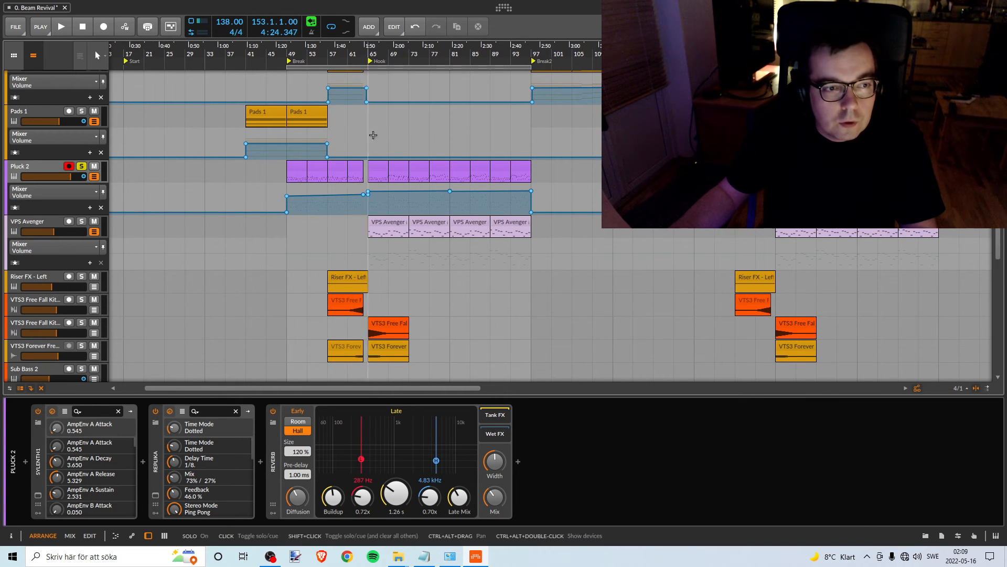
pyautogui.scroll(10, 396, 187)
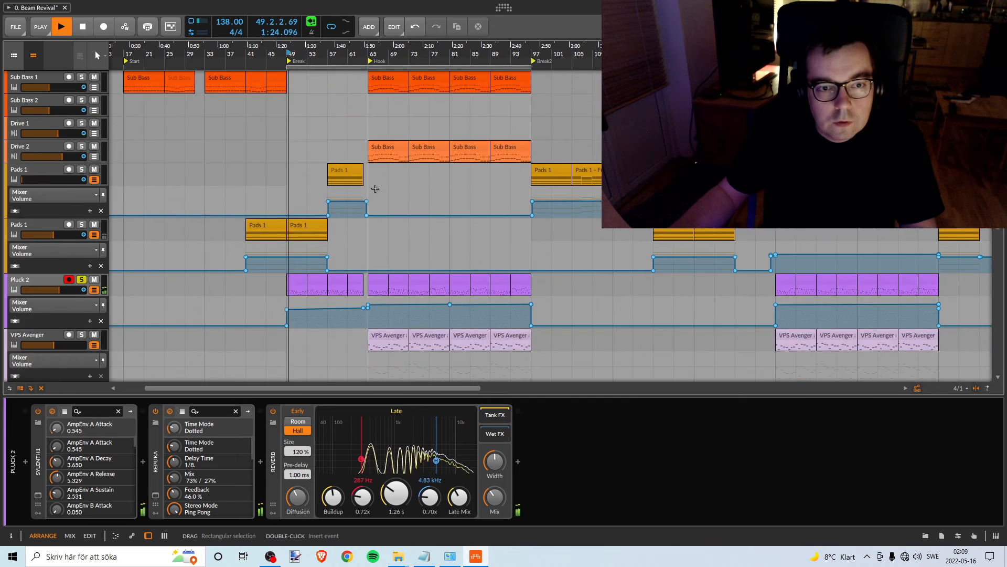
pyautogui.scroll(-10, 378, 184)
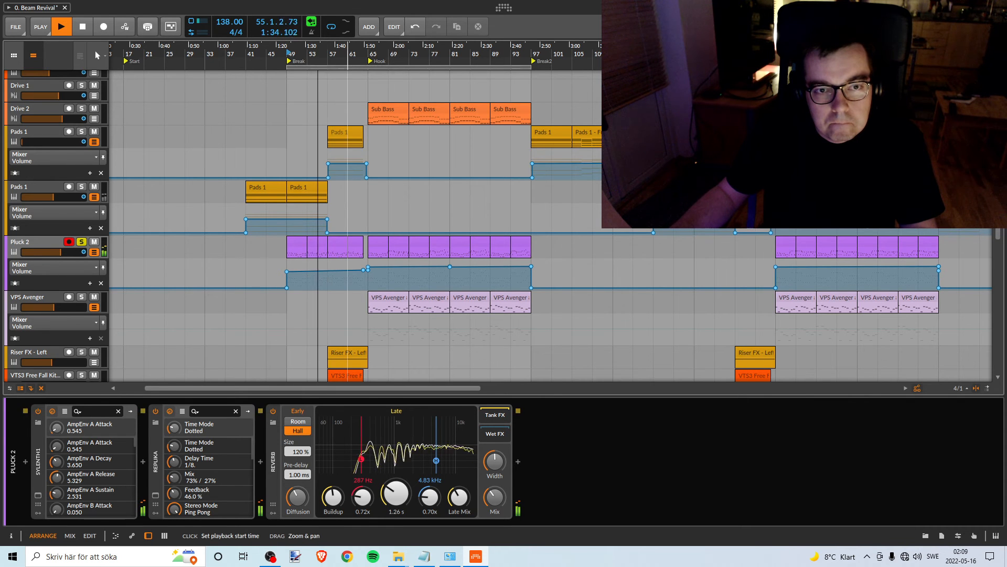
pyautogui.moveTo(353, 54); pyautogui.dragTo(373, 85)
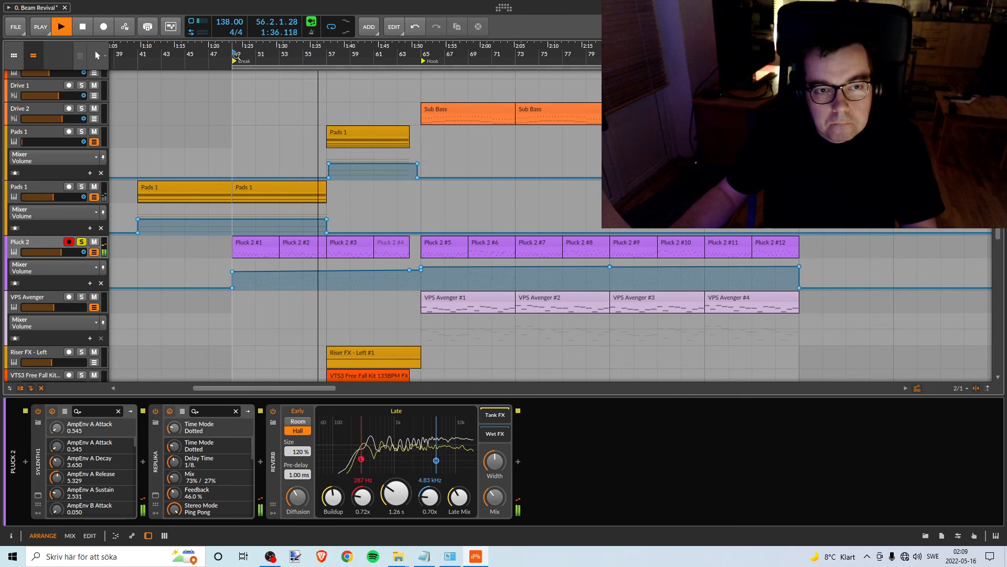
pyautogui.press('space')
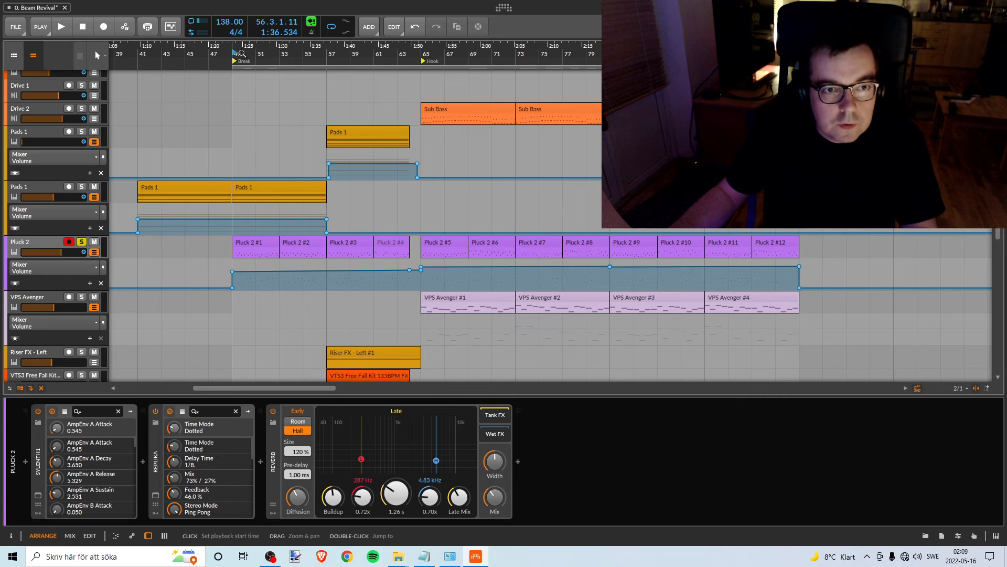
# - Replay from bar 49, slightly lower the whole Break segment of the Pluck 2 volume automation, and stop playback
pyautogui.press('space')
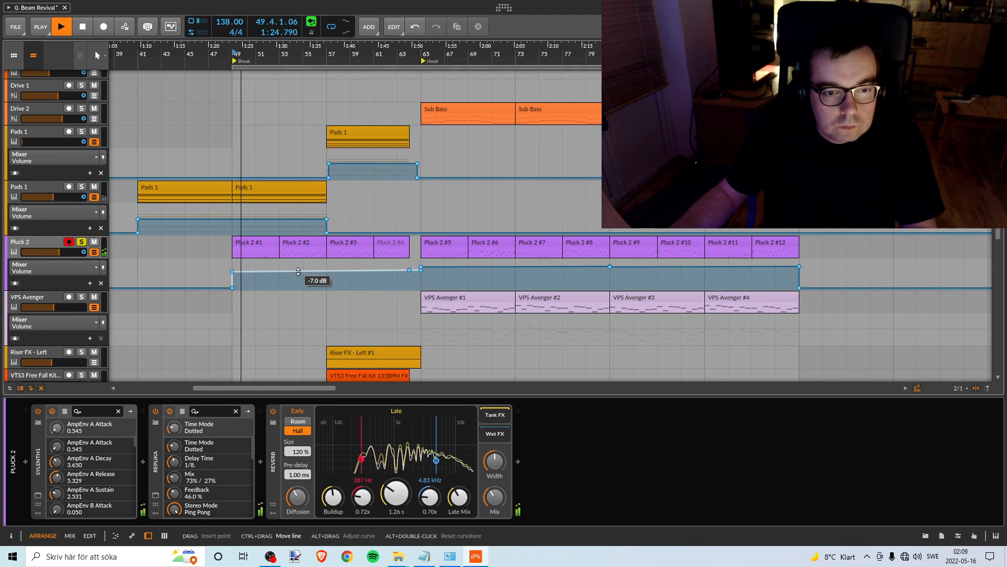
pyautogui.moveTo(317, 271); pyautogui.dragTo(317, 274)
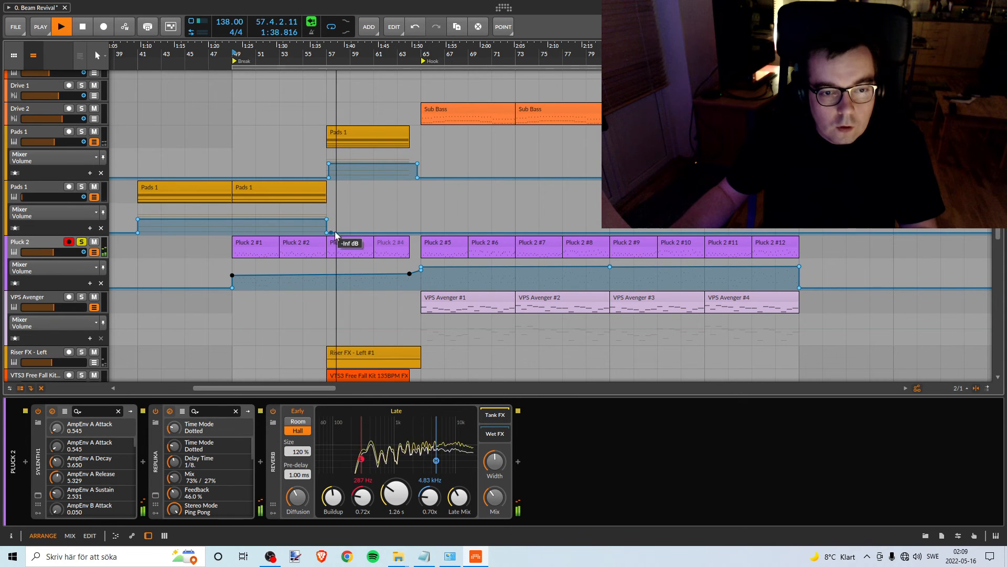
pyautogui.press('space')
# - Lower the Pluck 2 automation point just before the bar 65 jump to match the end of the Break segment
pyautogui.hscroll(3, 315, 294)
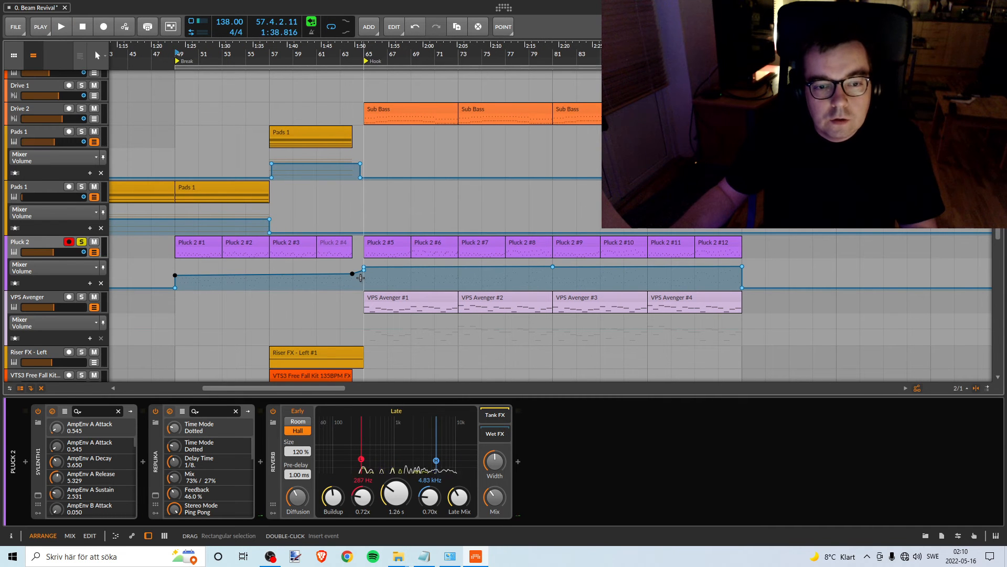
pyautogui.scroll(-3, 281, 278)
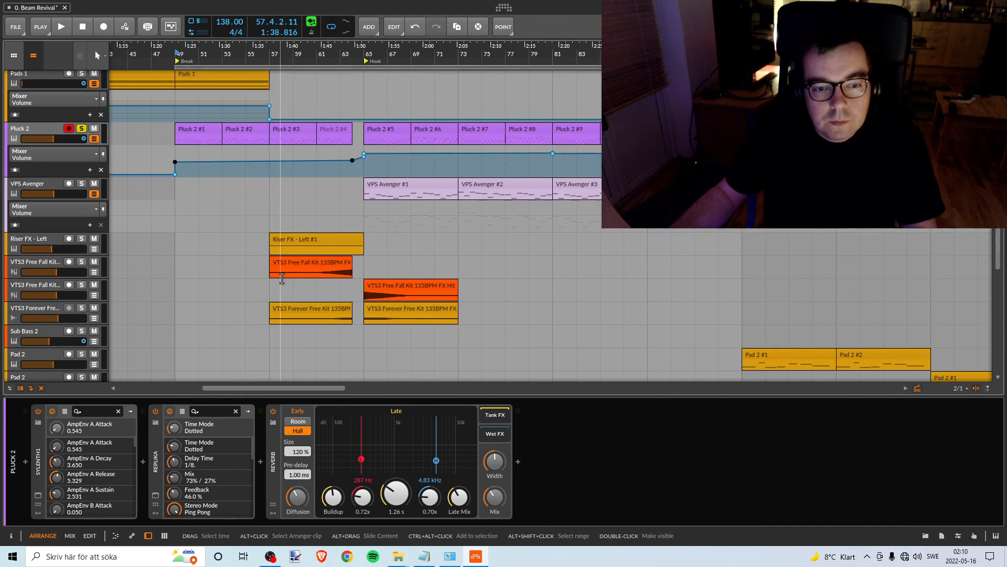
pyautogui.scroll(2, 280, 279)
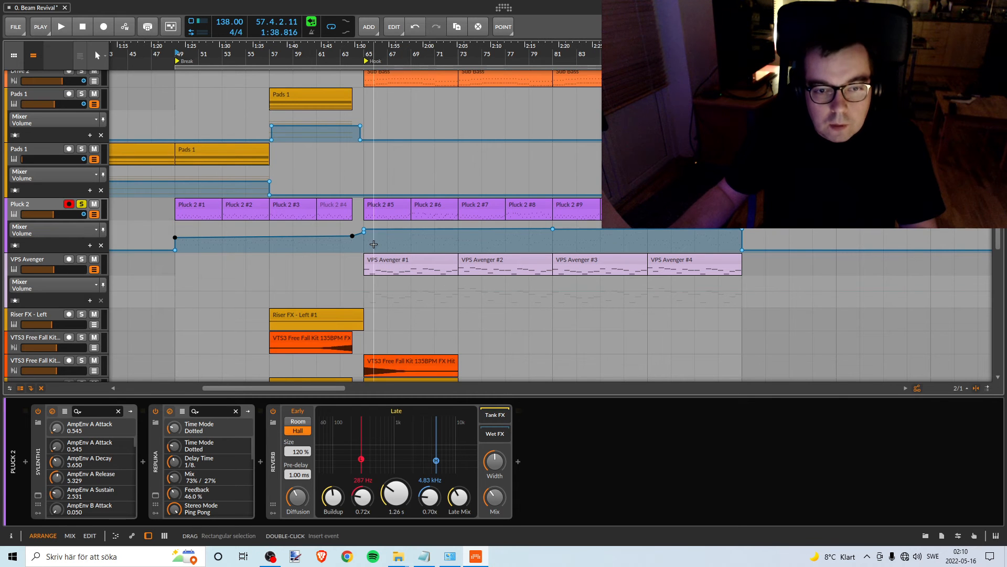
pyautogui.moveTo(378, 51); pyautogui.dragTo(344, 51)
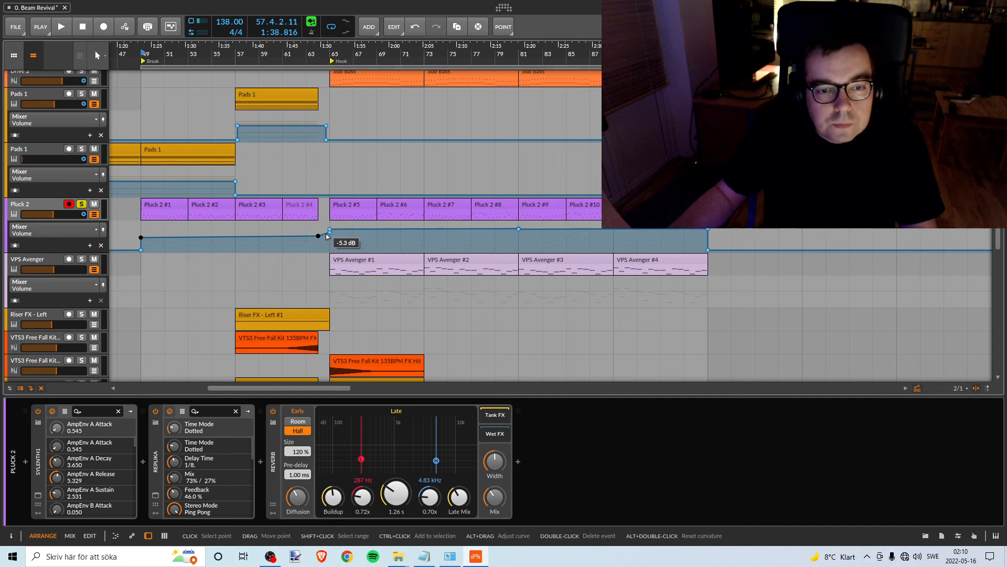
pyautogui.moveTo(324, 233); pyautogui.dragTo(329, 237)
# - Check the recording status in OBS and return to the arrangement
pyautogui.click(274, 557)
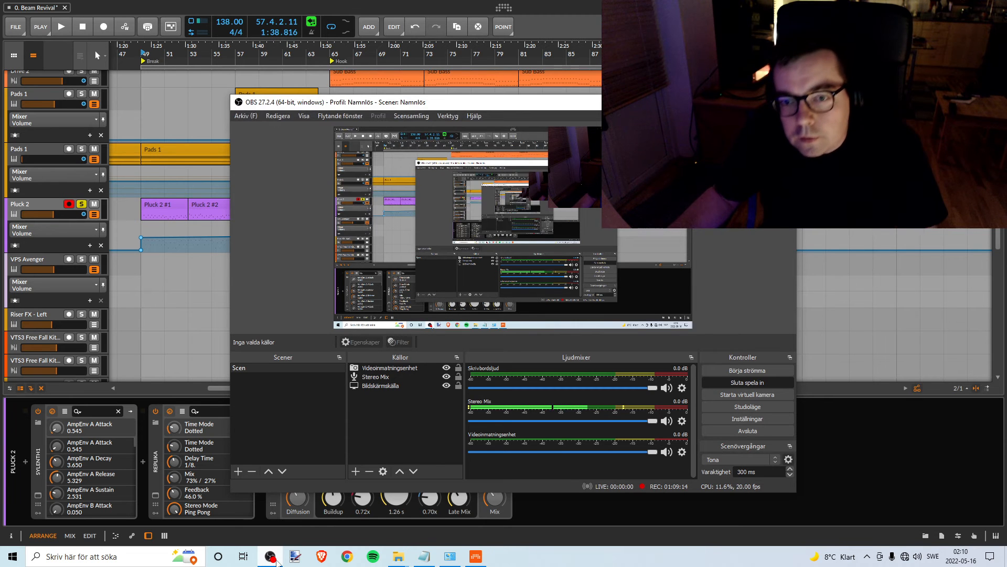
pyautogui.click(277, 560)
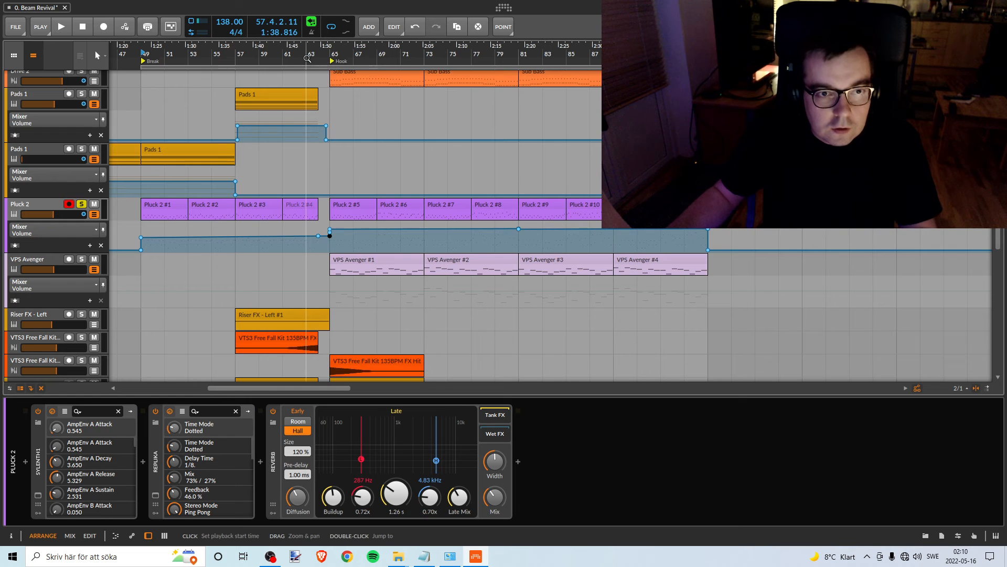
# - Set the playback start to bar 65 and delete the redundant stacked volume automation point there on Pluck 2
pyautogui.moveTo(306, 52)
pyautogui.mouseDown()
pyautogui.moveTo(332, 76)
pyautogui.moveTo(310, 89)
pyautogui.moveTo(289, 85)
pyautogui.moveTo(297, 57)
pyautogui.mouseUp()
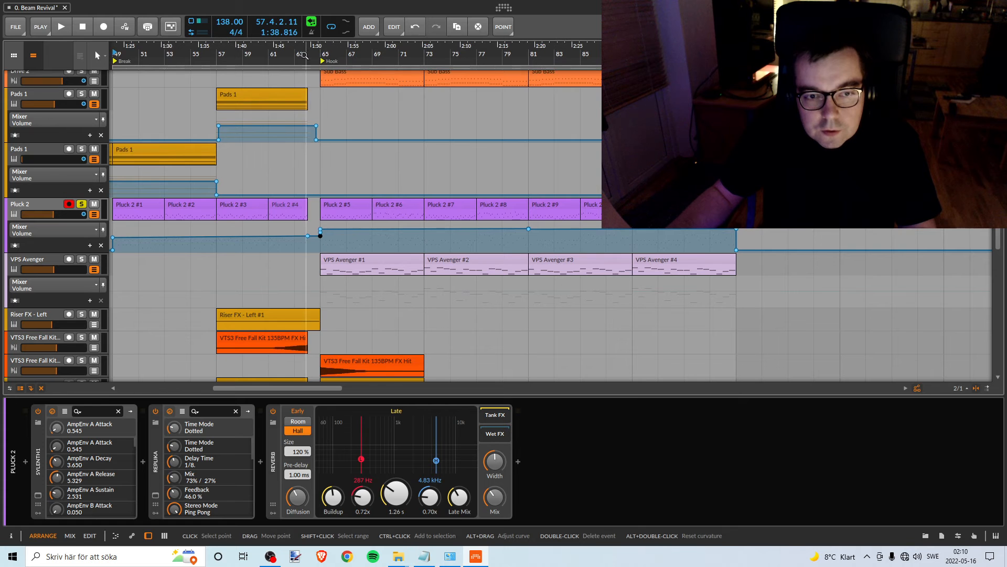
pyautogui.click(321, 54)
pyautogui.moveTo(321, 54); pyautogui.dragTo(372, 54)
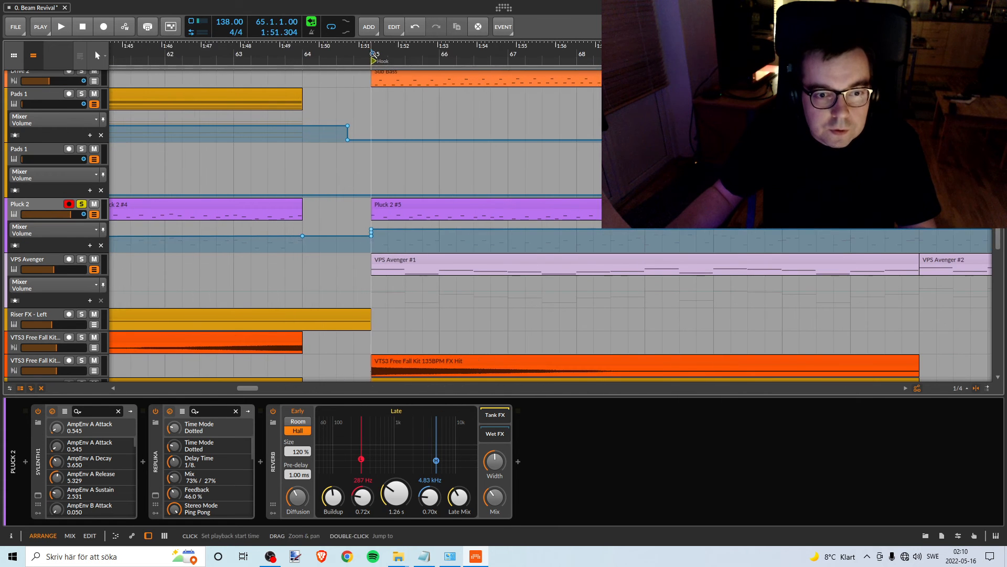
pyautogui.click(371, 235)
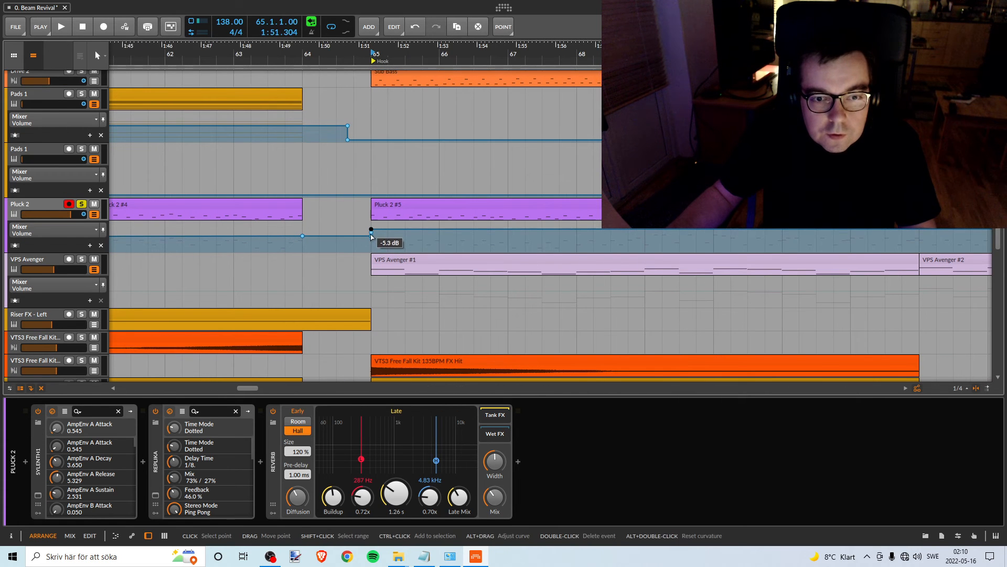
pyautogui.moveTo(378, 56); pyautogui.dragTo(407, 61)
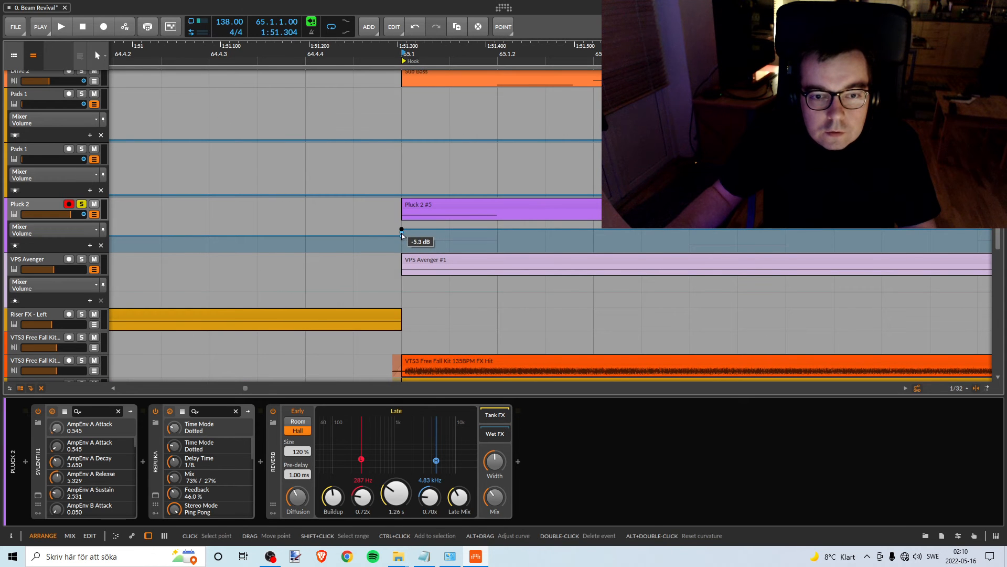
pyautogui.click(401, 233)
pyautogui.press('Delete')
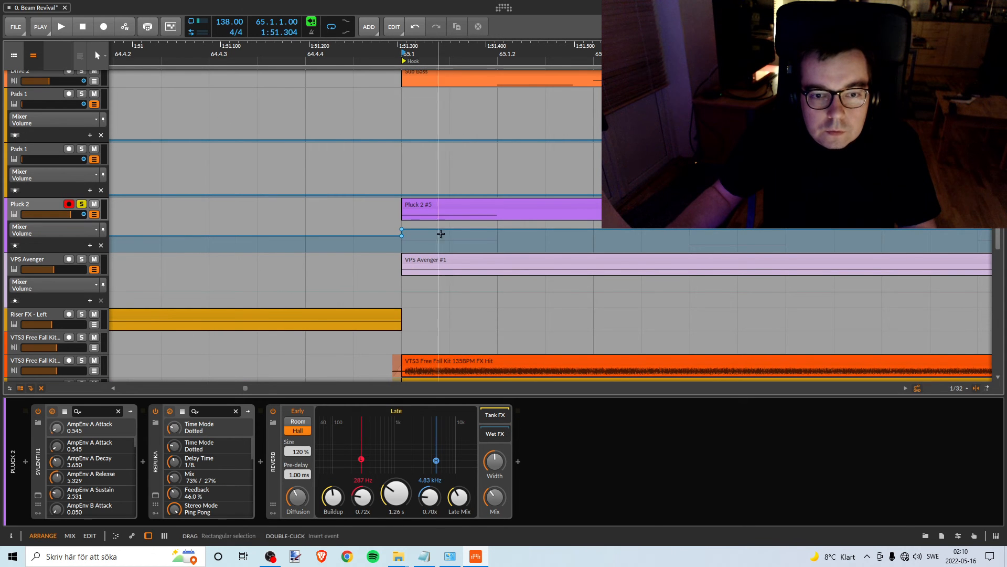
pyautogui.moveTo(504, 52); pyautogui.dragTo(342, 65)
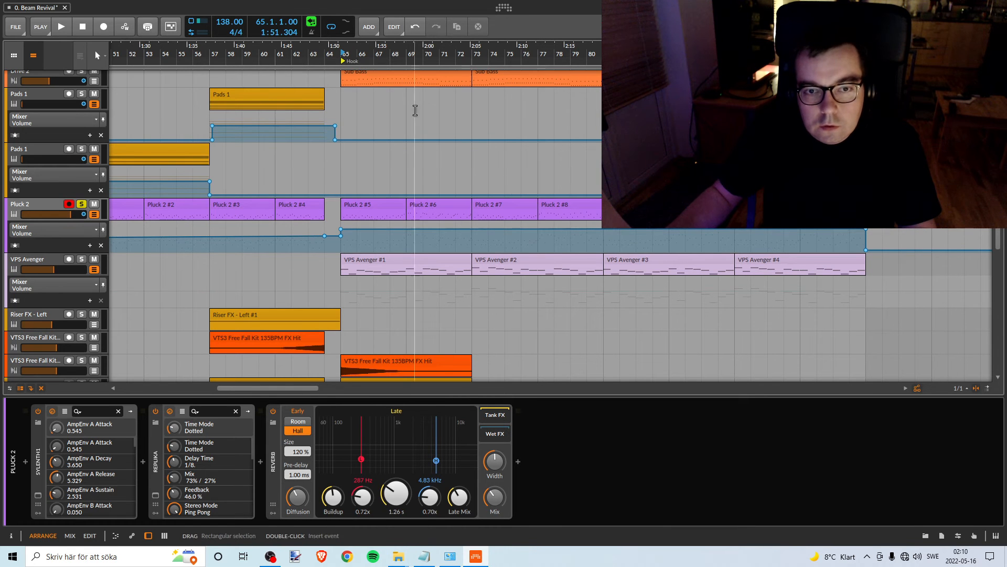
# - Play the transition into the Hook and lower the whole Hook segment of the Pluck 2 volume automation to about -9.7 dB
pyautogui.moveTo(354, 56); pyautogui.dragTo(372, 124)
pyautogui.scroll(10, 372, 134)
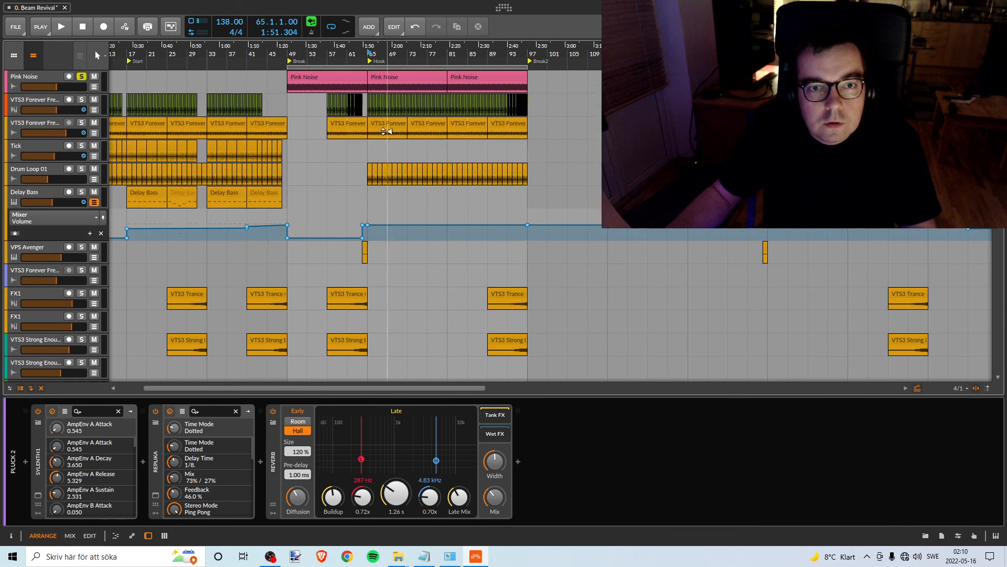
pyautogui.press('space')
pyautogui.scroll(-10, 443, 210)
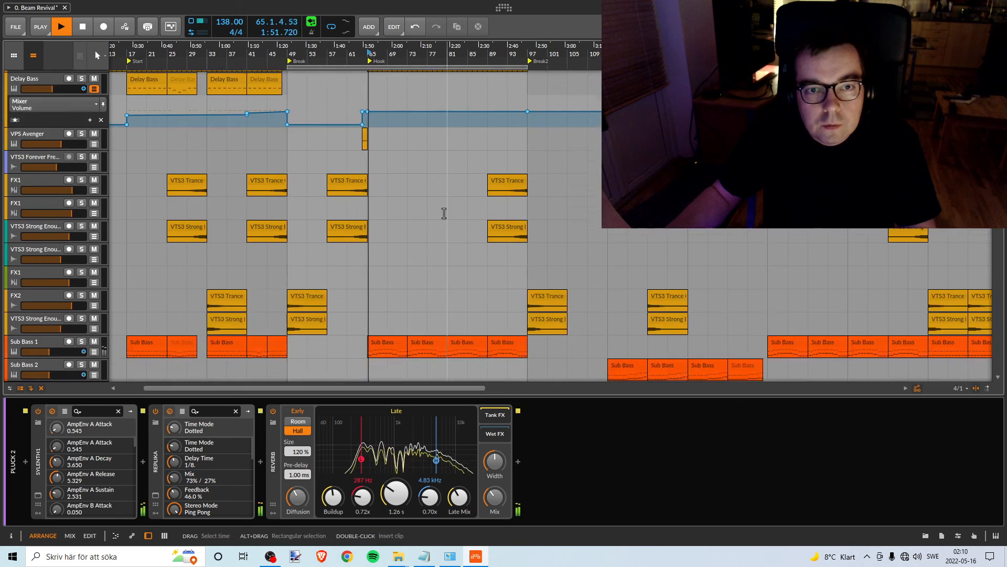
pyautogui.scroll(-2, 439, 207)
pyautogui.scroll(1, 439, 207)
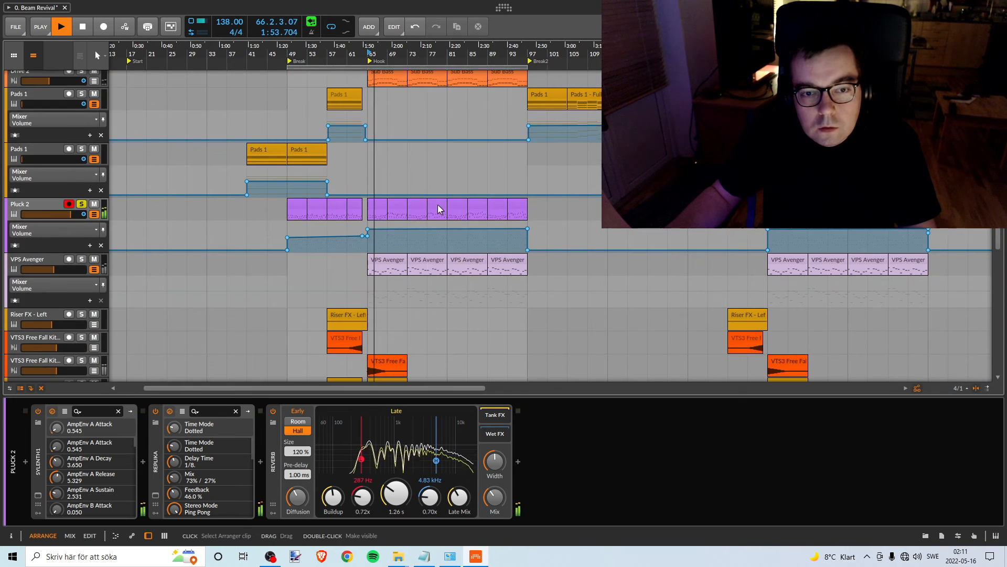
pyautogui.moveTo(447, 55); pyautogui.dragTo(463, 104)
pyautogui.press('space')
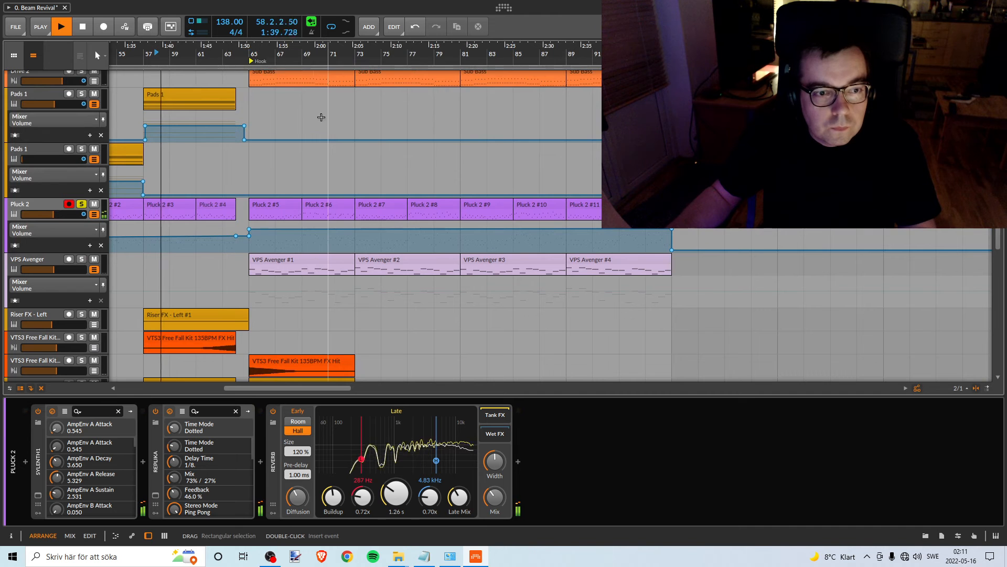
pyautogui.click(242, 55)
pyautogui.press('space')
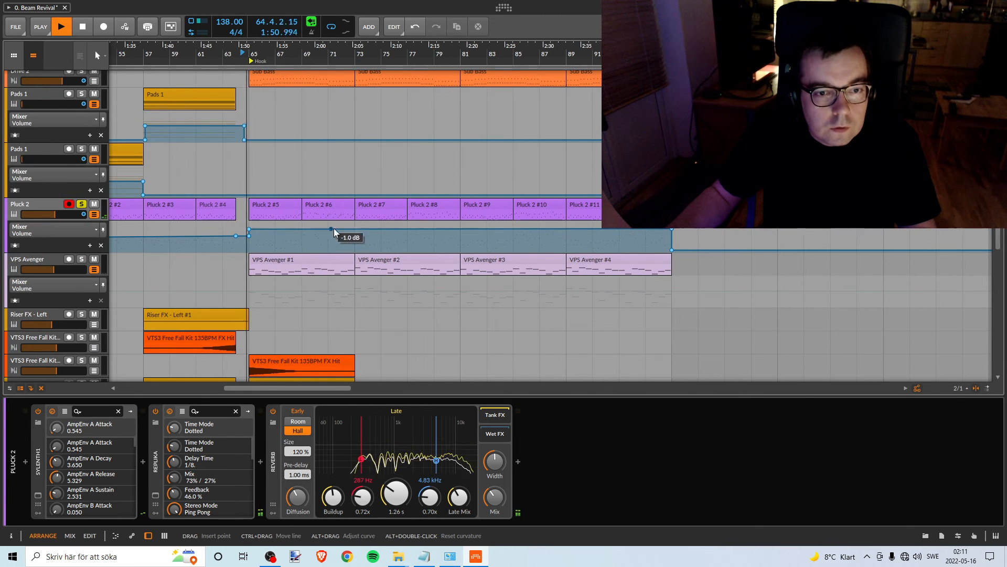
pyautogui.moveTo(384, 228); pyautogui.dragTo(383, 242)
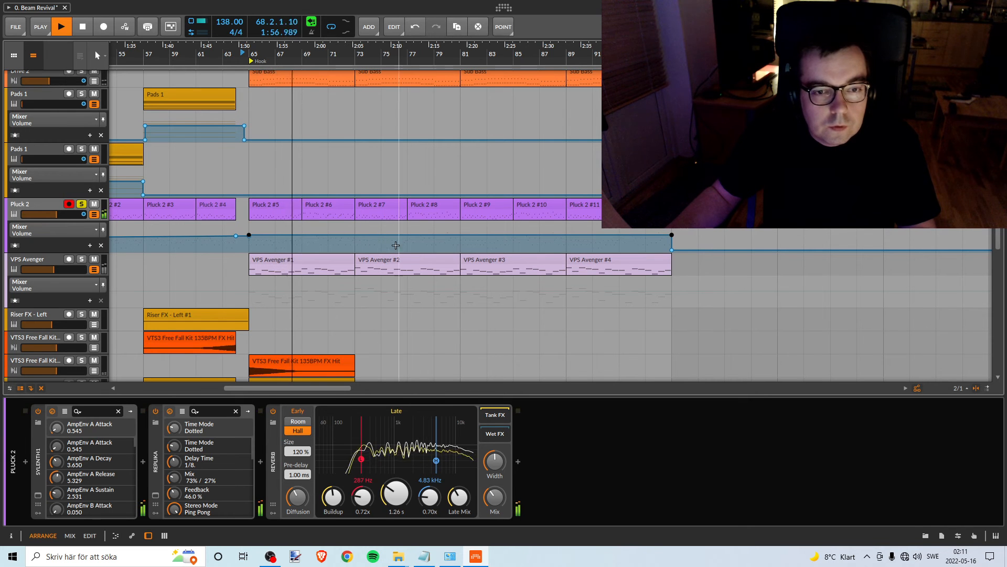
# - Replay from bars 57 and 65, lower the Hook segment of the Pluck 2 volume automation to about -12.4 dB, and stop and unsolo the track
pyautogui.moveTo(224, 49); pyautogui.dragTo(361, 49)
pyautogui.click(380, 50)
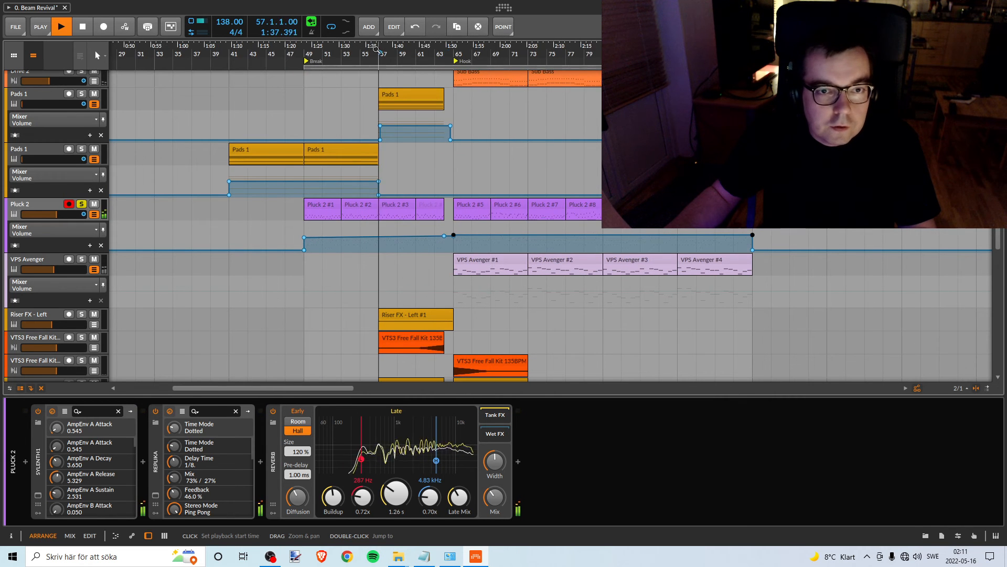
pyautogui.moveTo(546, 49); pyautogui.dragTo(495, 73)
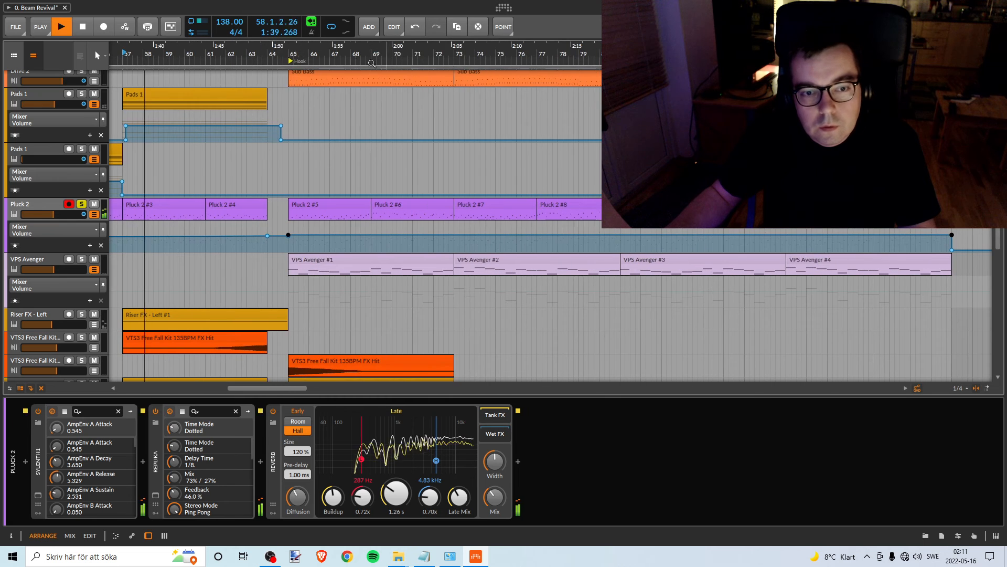
pyautogui.click(290, 52)
pyautogui.press('space')
pyautogui.press('space')
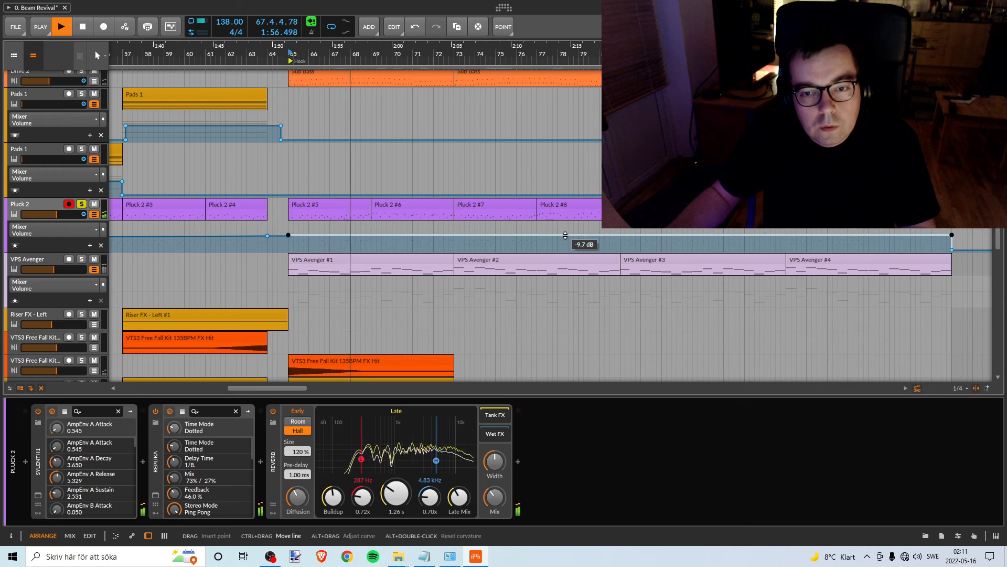
pyautogui.moveTo(564, 234); pyautogui.dragTo(564, 236)
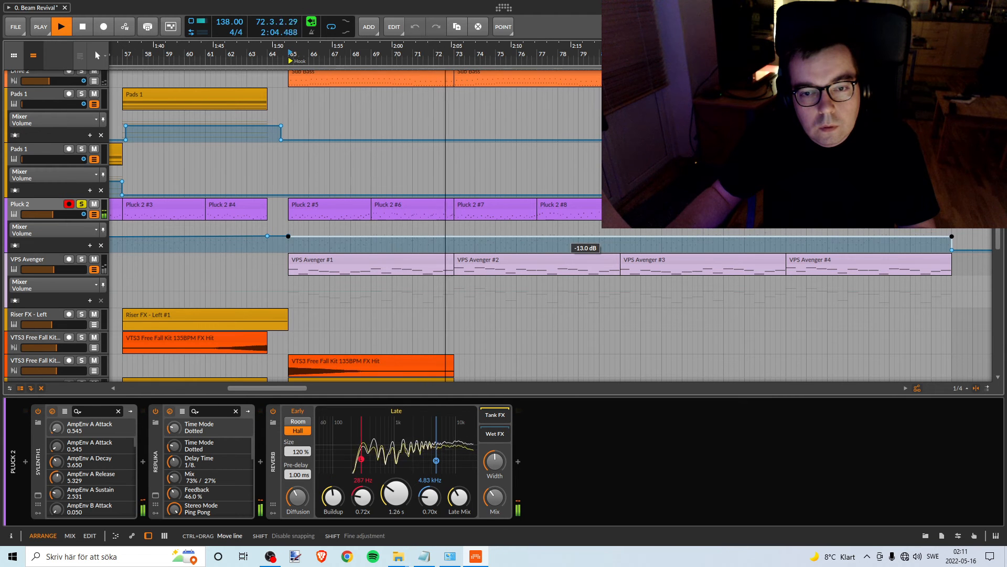
pyautogui.moveTo(563, 237); pyautogui.dragTo(542, 235)
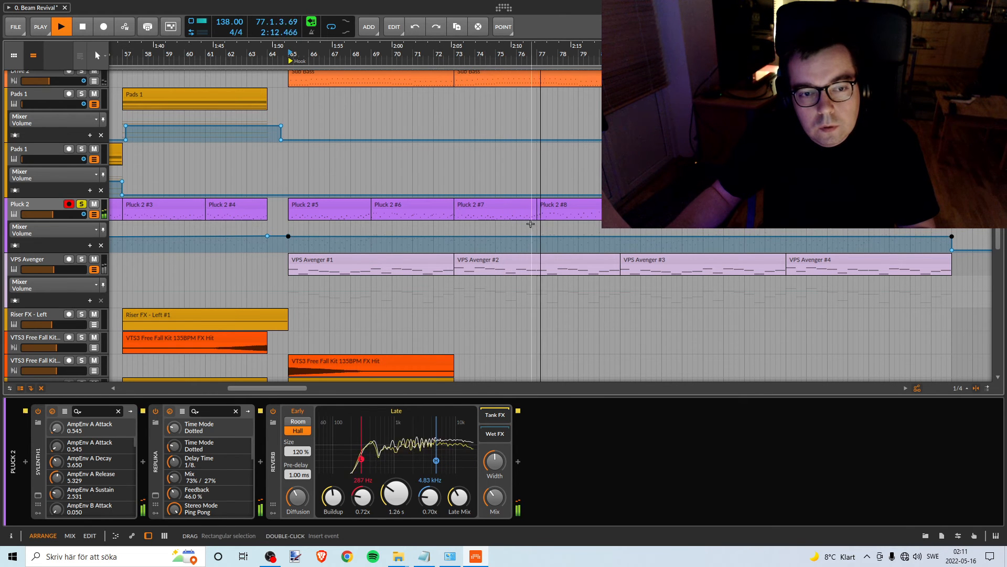
pyautogui.press('space')
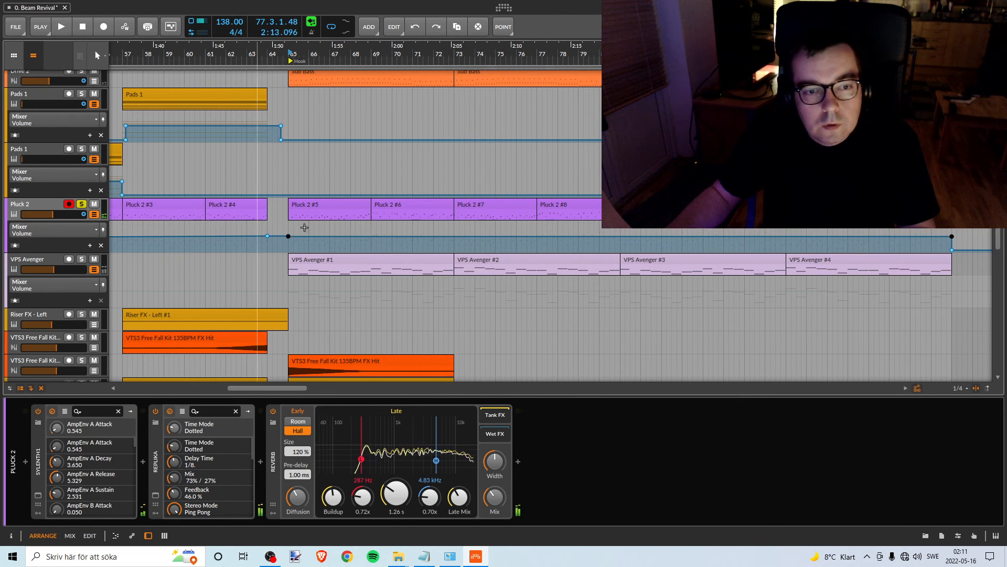
pyautogui.click(81, 205)
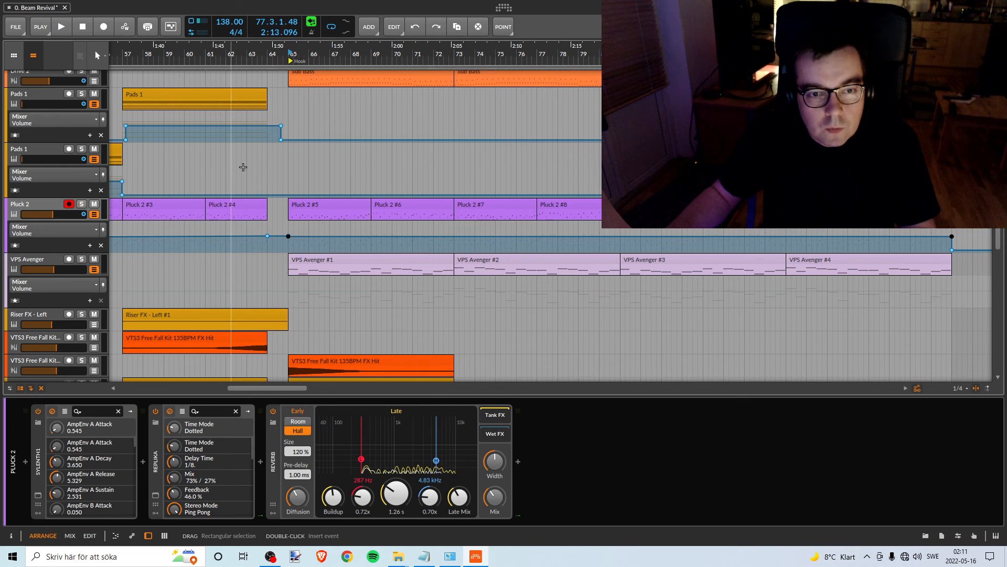
# - Select the three Pink Noise clips over the Break and Hook and move them to about bar 157
pyautogui.moveTo(367, 51); pyautogui.dragTo(288, 33)
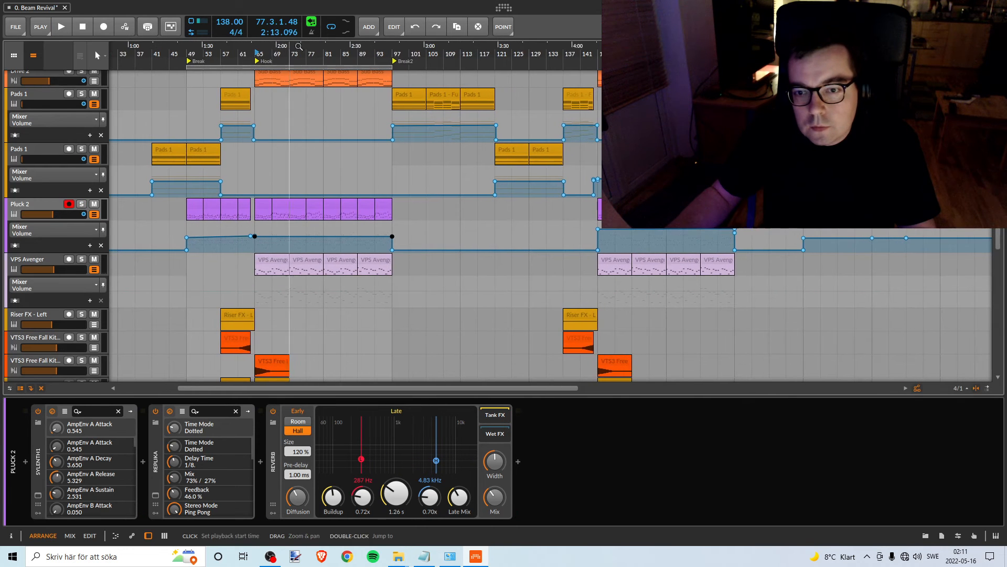
pyautogui.moveTo(634, 51); pyautogui.dragTo(478, 49)
pyautogui.scroll(12, 330, 183)
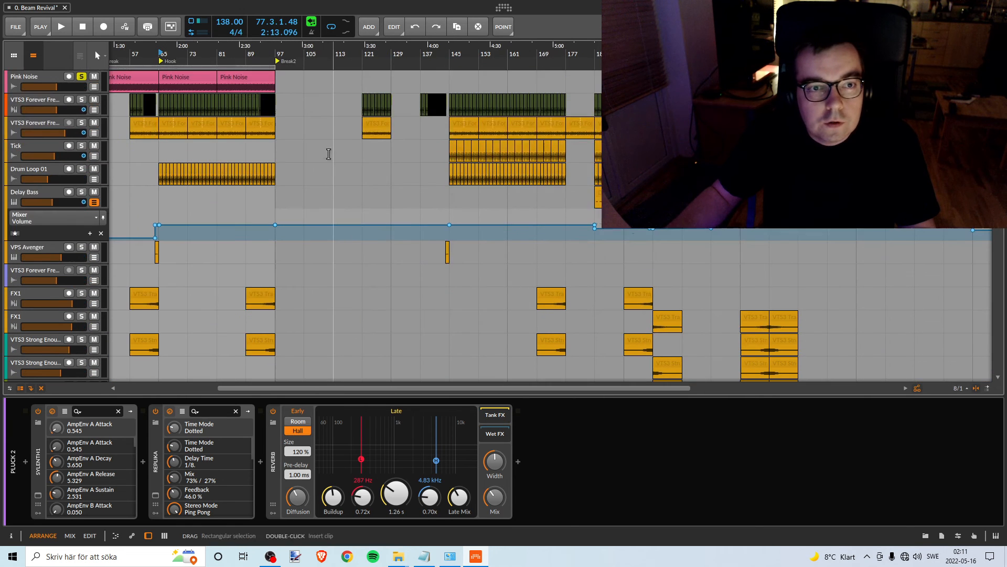
pyautogui.moveTo(212, 55); pyautogui.dragTo(292, 56)
pyautogui.click(225, 78)
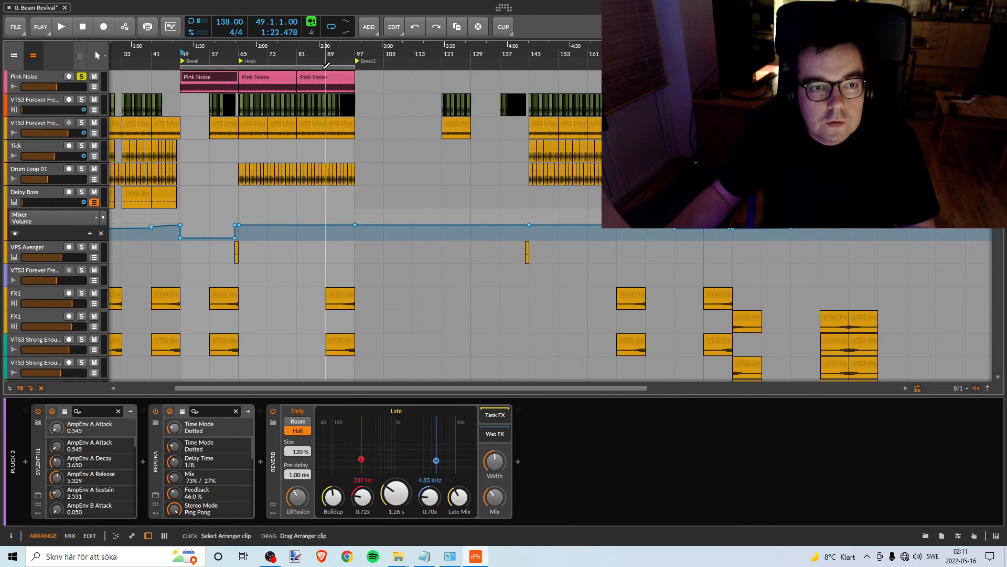
pyautogui.keyDown('shift'); pyautogui.click(321, 78); pyautogui.keyUp('shift')
pyautogui.moveTo(230, 77); pyautogui.dragTo(633, 78)
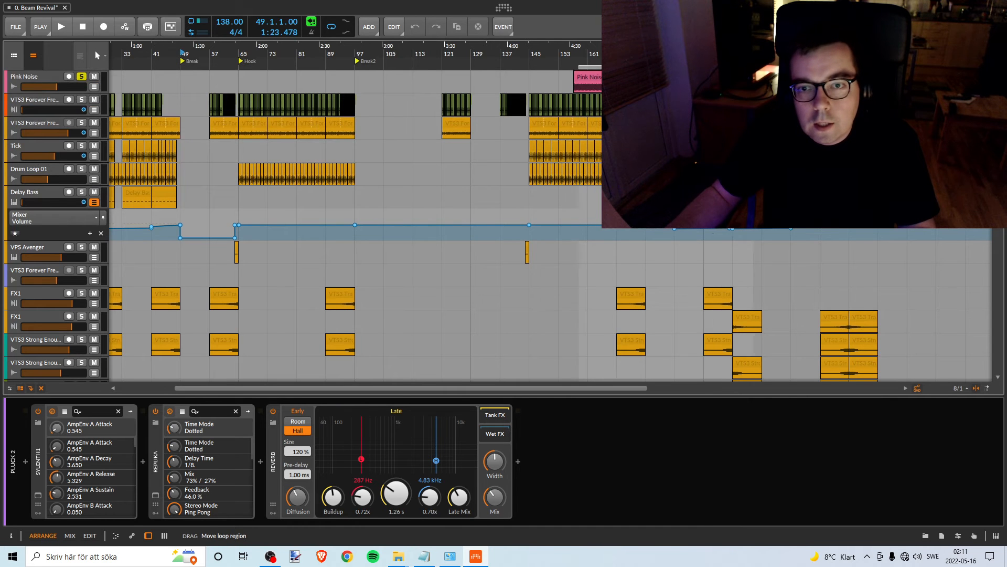
# - Align the start of the loop region and the three Pink Noise clips with bar 145, where the second set of Pluck 2 clips begins
pyautogui.scroll(-15, 645, 226)
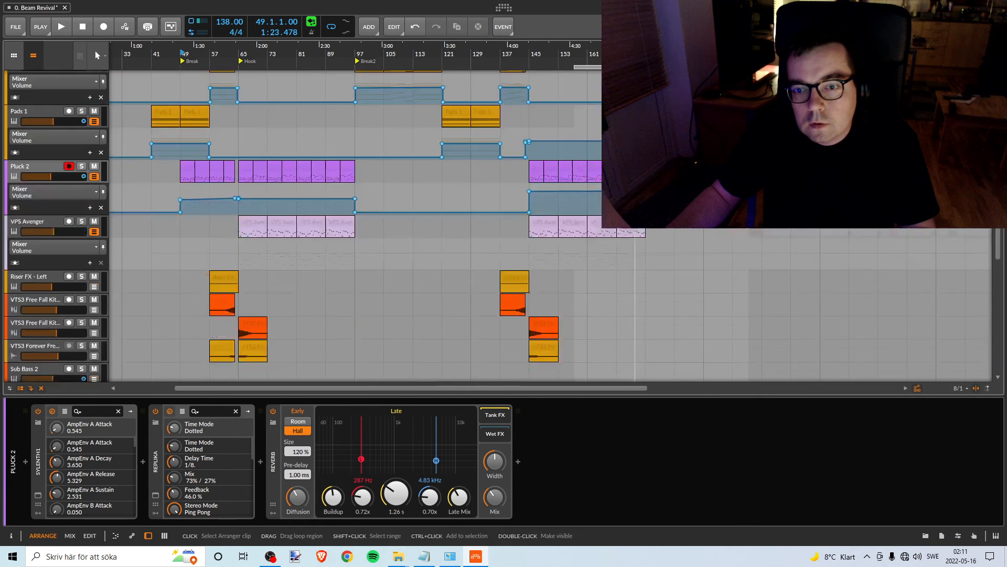
pyautogui.scroll(10, 645, 262)
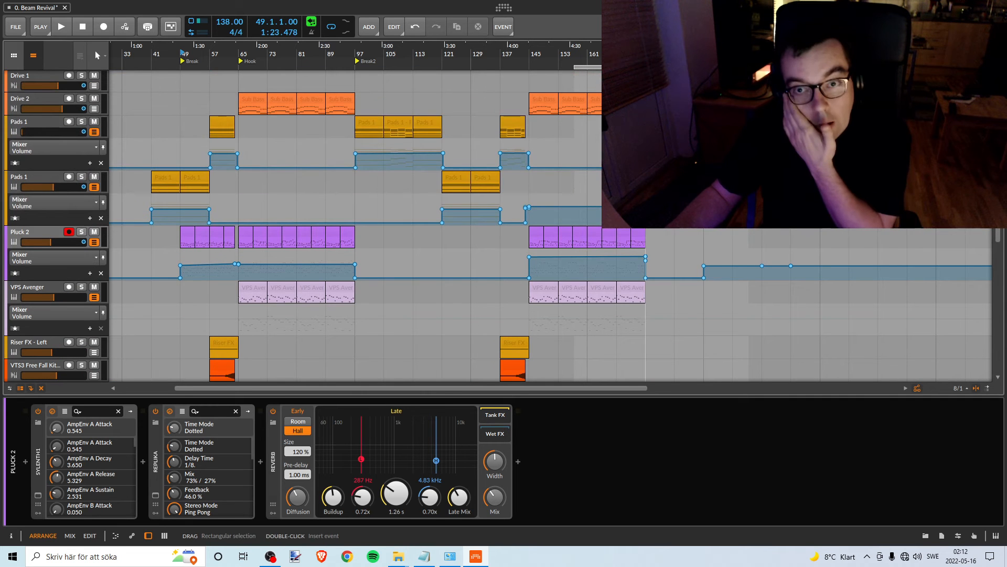
pyautogui.moveTo(572, 67); pyautogui.dragTo(540, 67)
pyautogui.scroll(6, 645, 225)
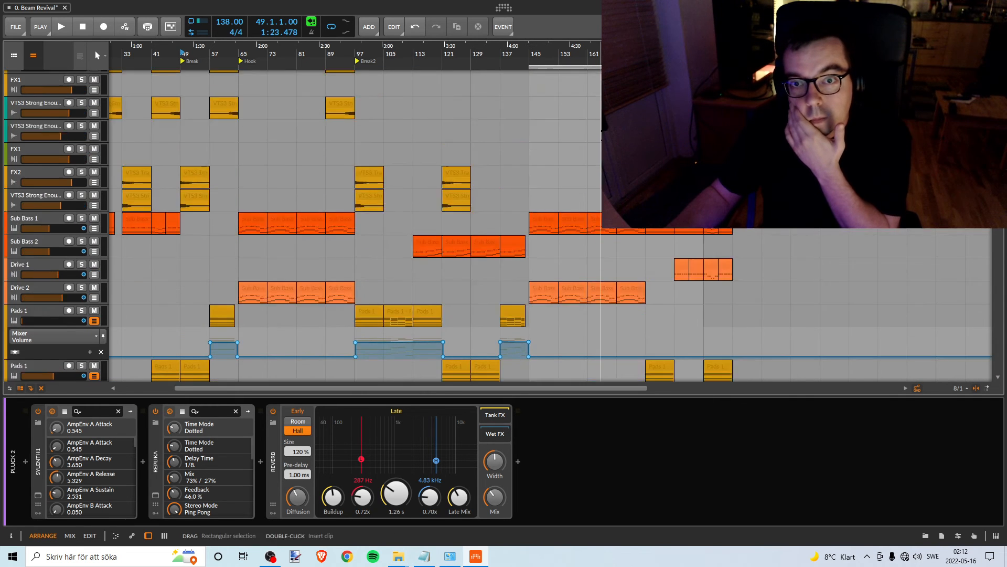
pyautogui.click(723, 77)
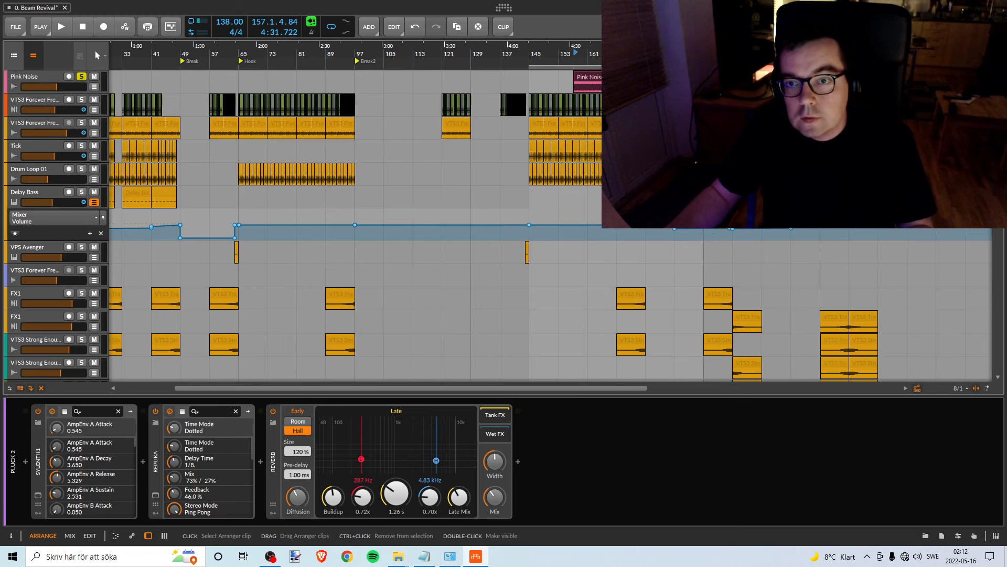
pyautogui.moveTo(613, 77); pyautogui.dragTo(568, 79)
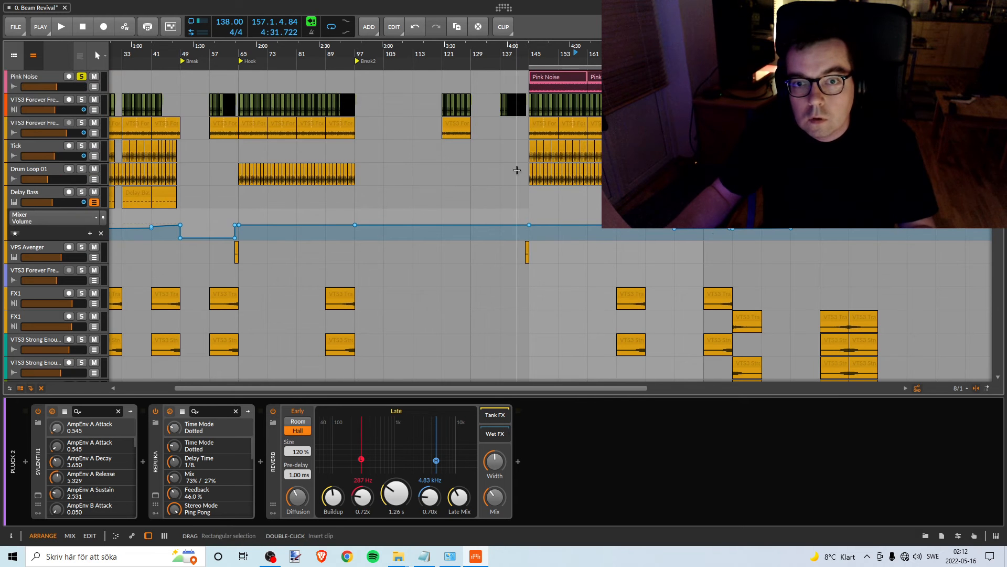
# - Play from bar 145 with Pluck 2 soloed, lower its volume automation segment there to about -9.9 dB, and stop playback
pyautogui.click(529, 54)
pyautogui.press('space')
pyautogui.scroll(-10, 599, 210)
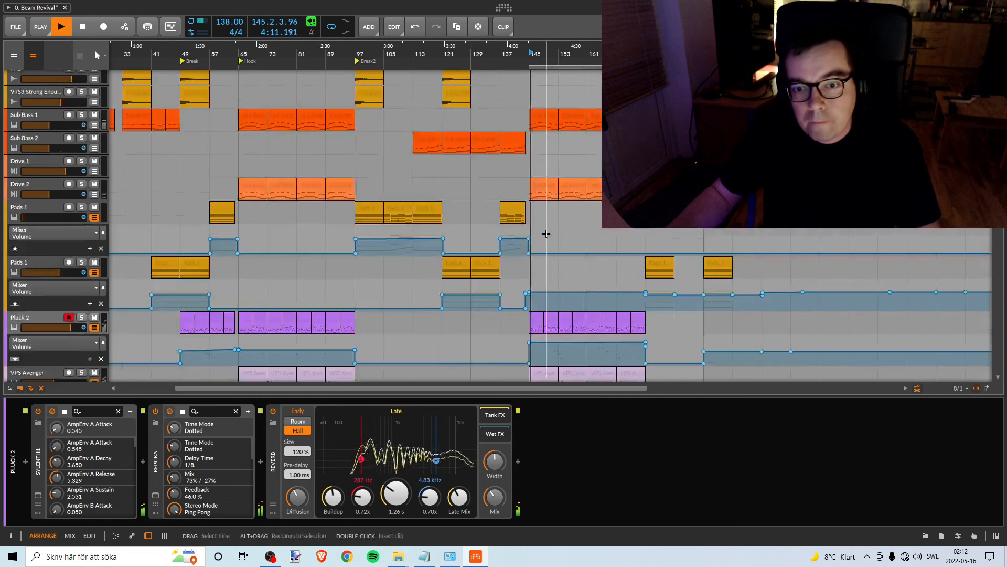
pyautogui.moveTo(628, 52); pyautogui.dragTo(628, 78)
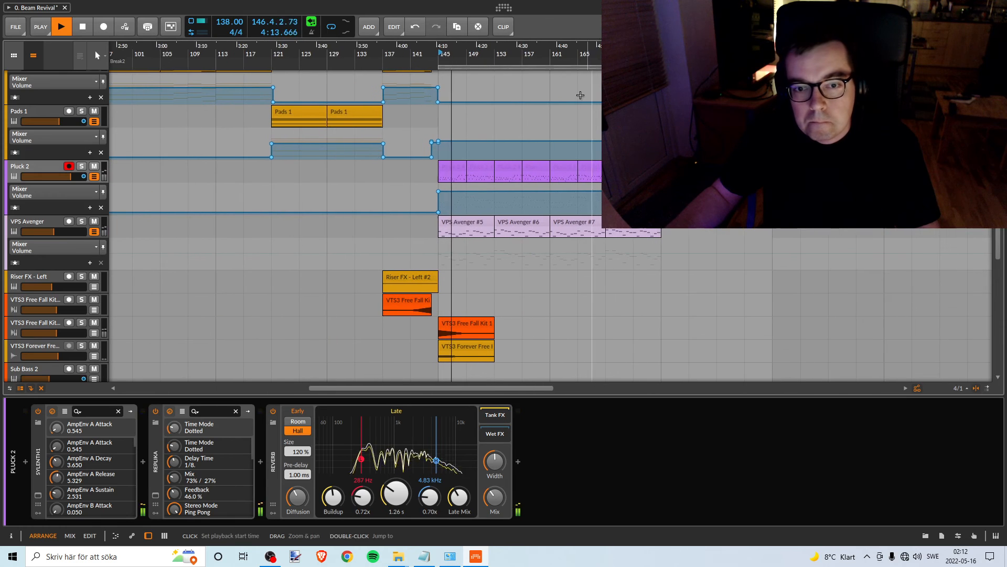
pyautogui.click(81, 166)
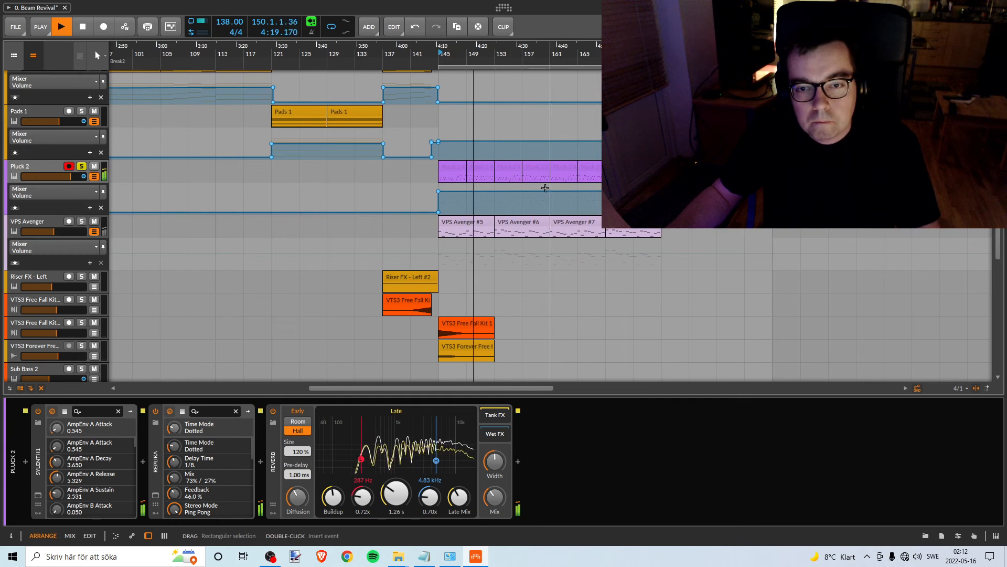
pyautogui.moveTo(542, 192); pyautogui.dragTo(543, 196)
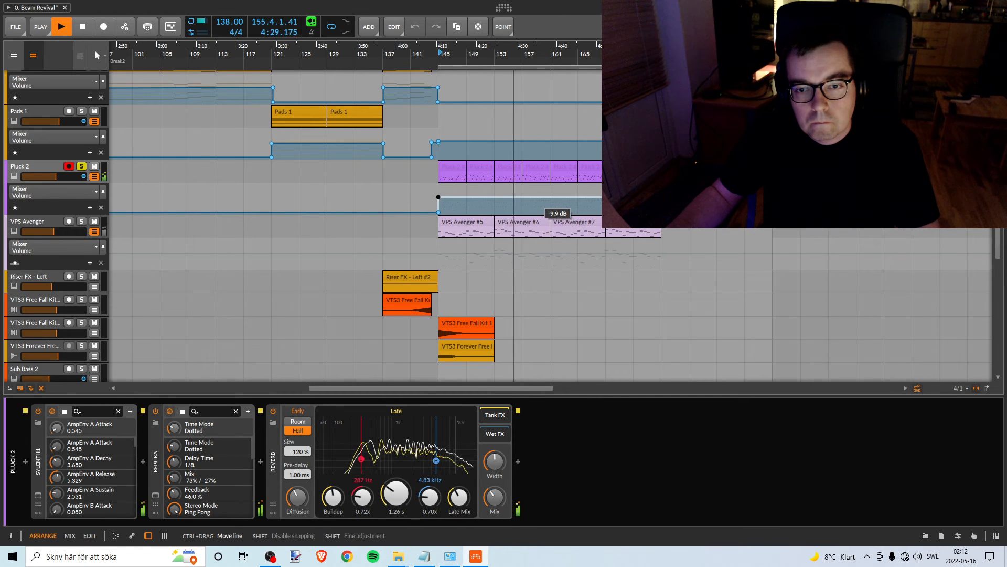
pyautogui.press('space')
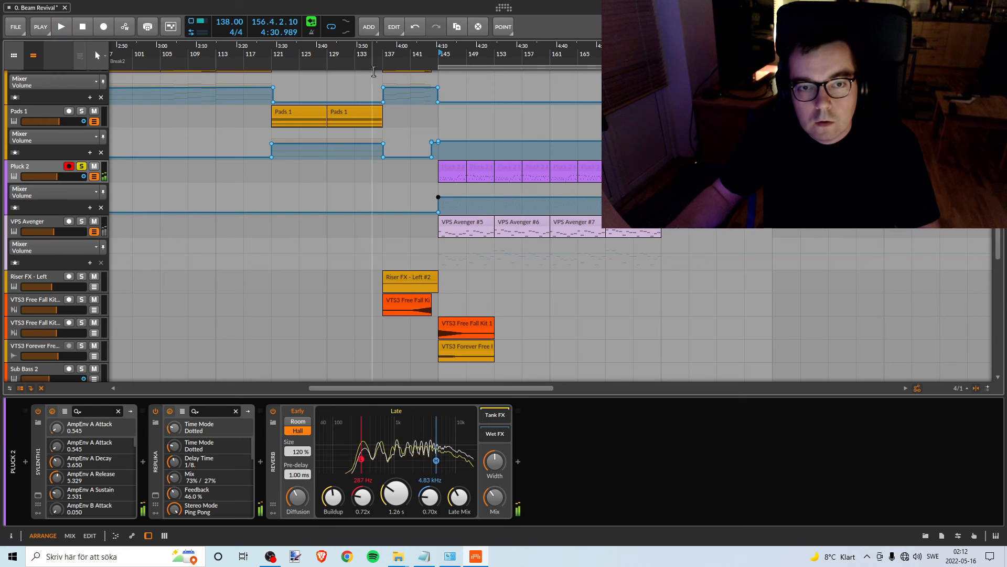
# - Lower the Pluck 2 volume segment from bar 145 to match the first Hook's level, check it briefly in playback, and unsolo the track
pyautogui.moveTo(355, 51); pyautogui.dragTo(559, 51)
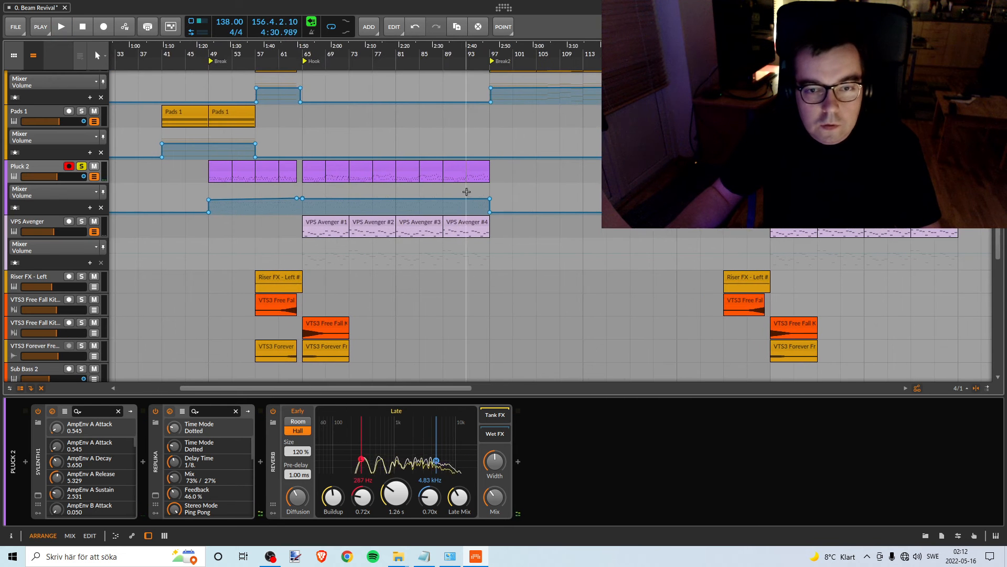
pyautogui.moveTo(483, 201)
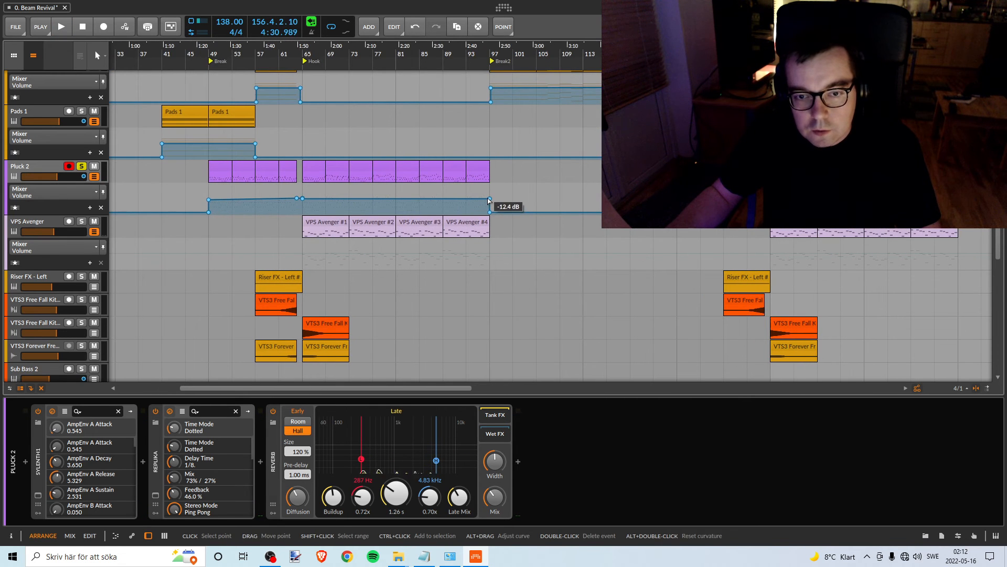
pyautogui.moveTo(841, 51); pyautogui.dragTo(495, 70)
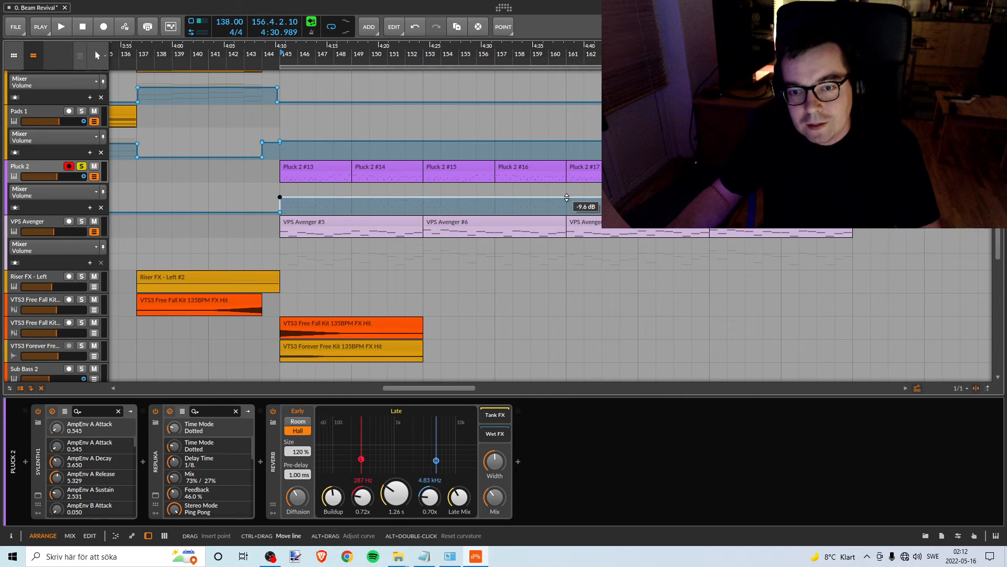
pyautogui.moveTo(566, 197); pyautogui.dragTo(566, 198)
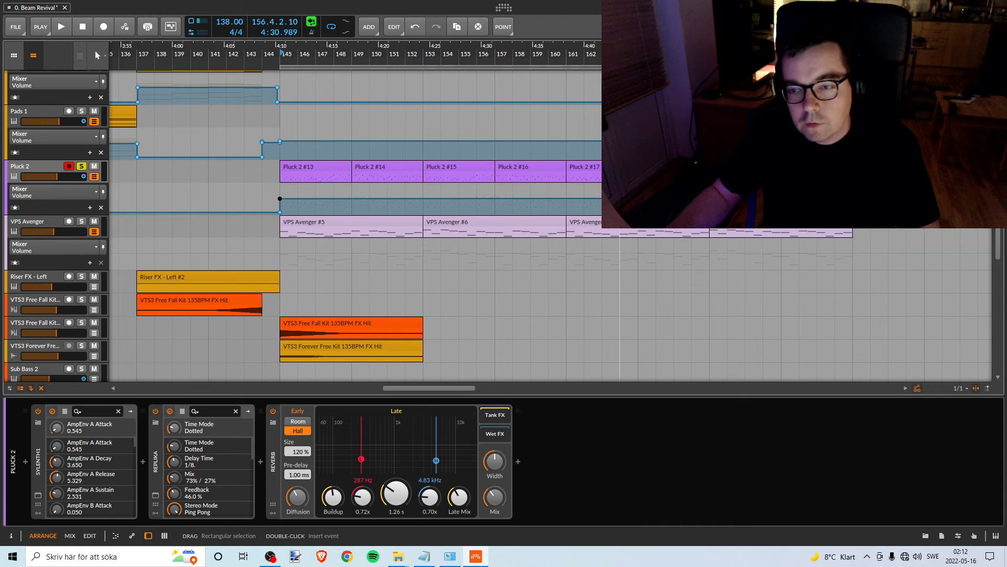
pyautogui.press('space')
pyautogui.moveTo(282, 54); pyautogui.dragTo(388, 32)
pyautogui.click(83, 167)
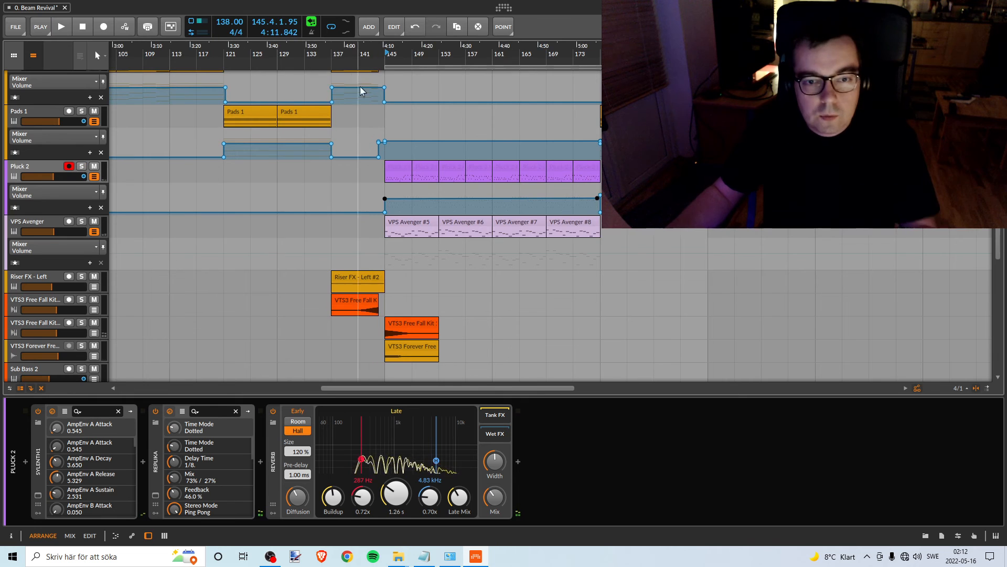
# - Collapse the Pluck 2 automation lane and recolor the track amber
pyautogui.moveTo(325, 54); pyautogui.dragTo(504, 54)
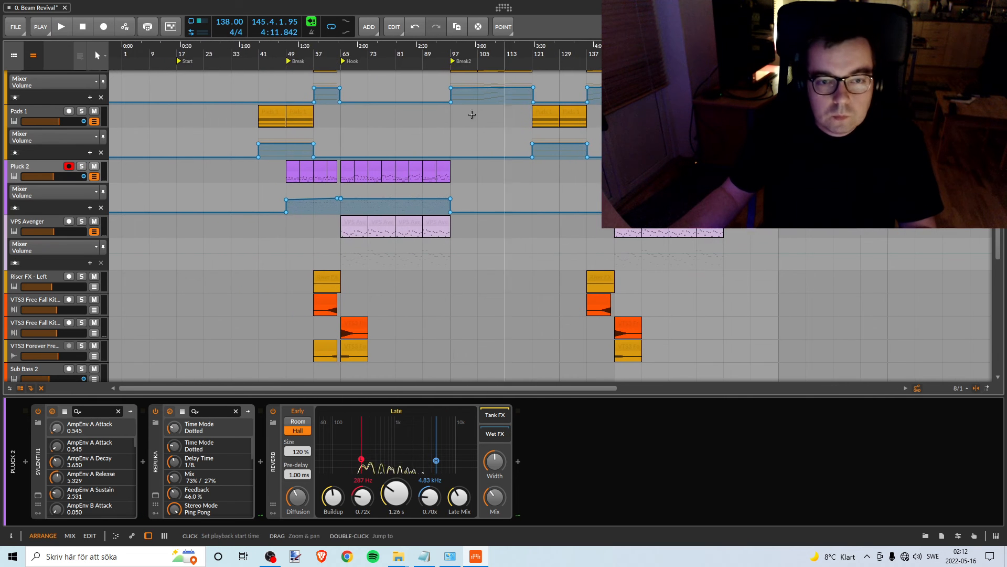
pyautogui.click(94, 177)
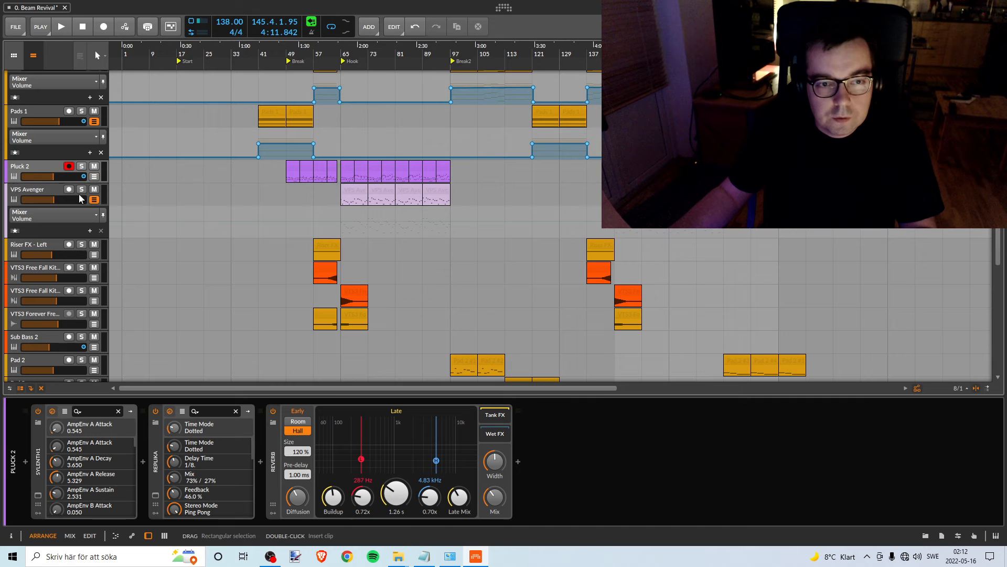
pyautogui.click(37, 164)
pyautogui.rightClick(37, 165)
pyautogui.click(89, 244)
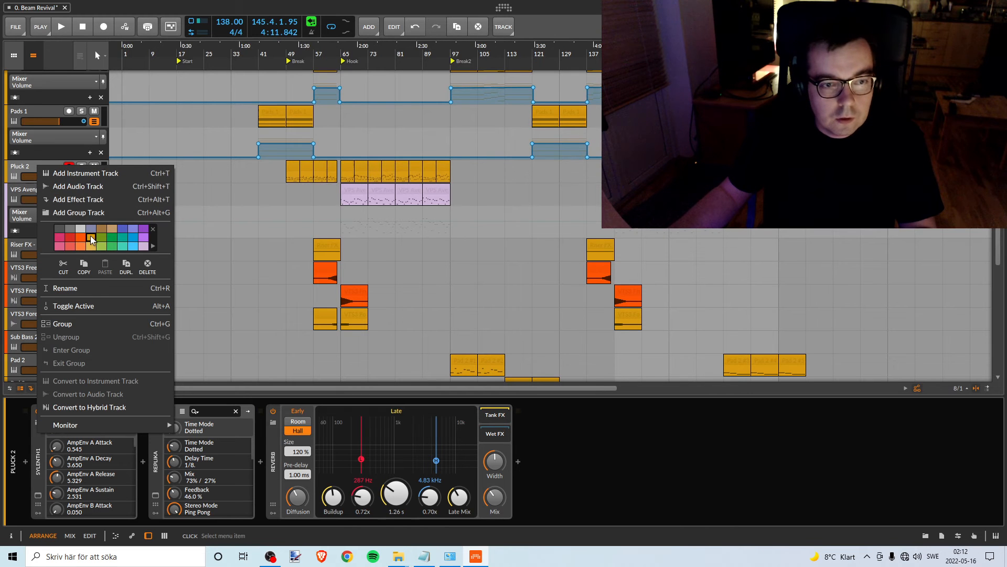
# - Look through the arrangement's tracks to see which ones are not yet marked amber
pyautogui.click(139, 167)
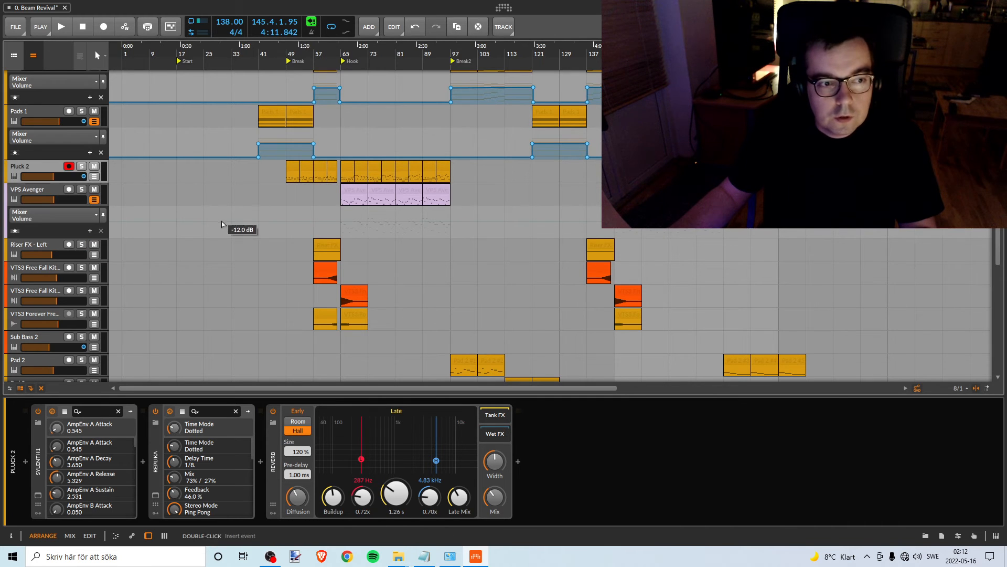
pyautogui.scroll(3, 367, 241)
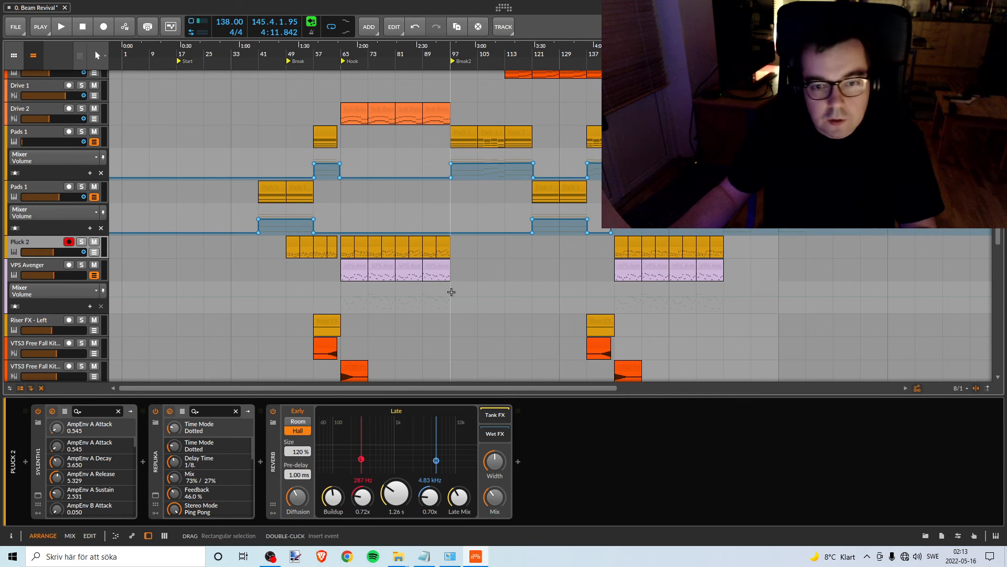
pyautogui.scroll(2, 410, 288)
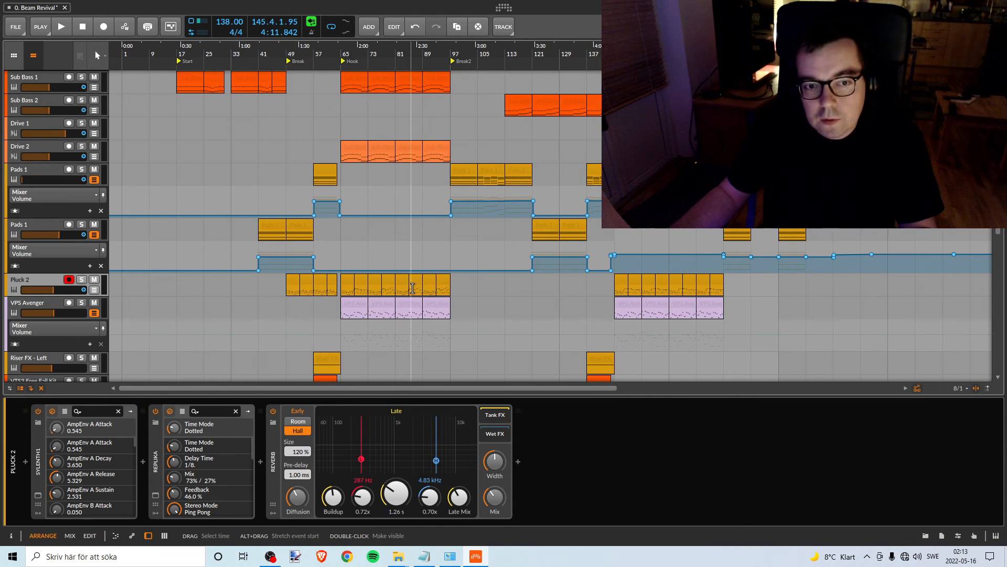
pyautogui.scroll(-12, 436, 288)
pyautogui.scroll(8, 439, 289)
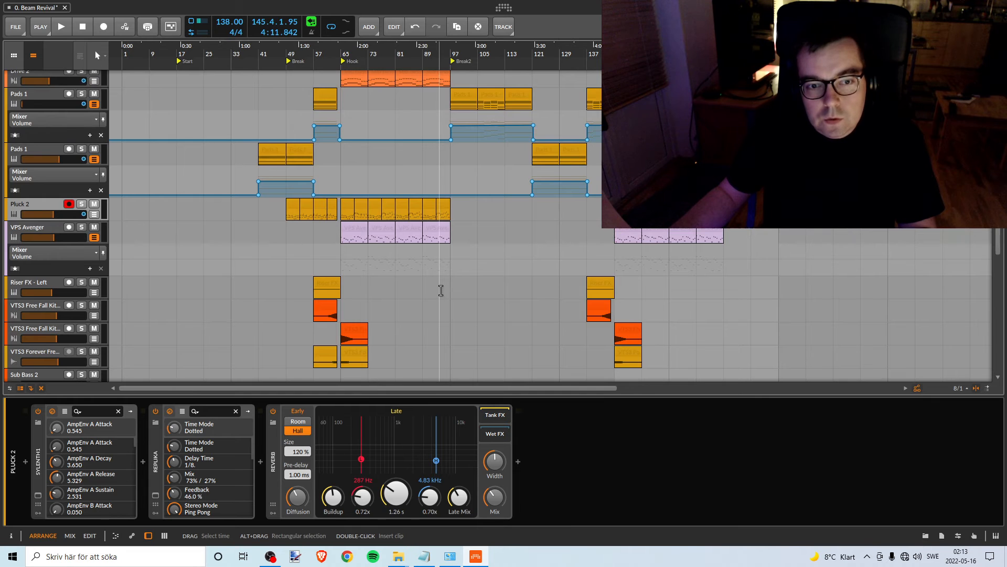
pyautogui.scroll(6, 441, 291)
pyautogui.scroll(-2, 442, 290)
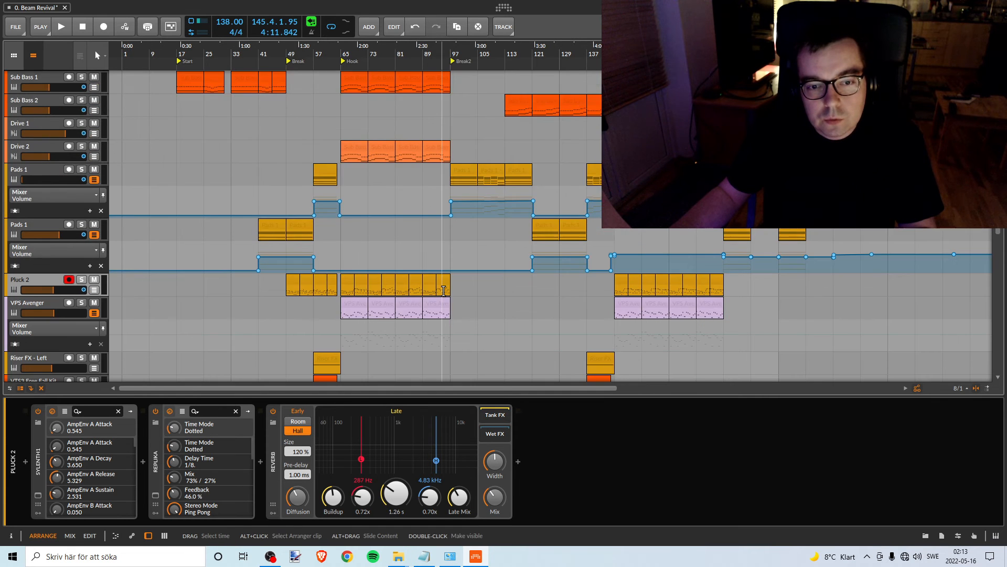
pyautogui.scroll(4, 443, 292)
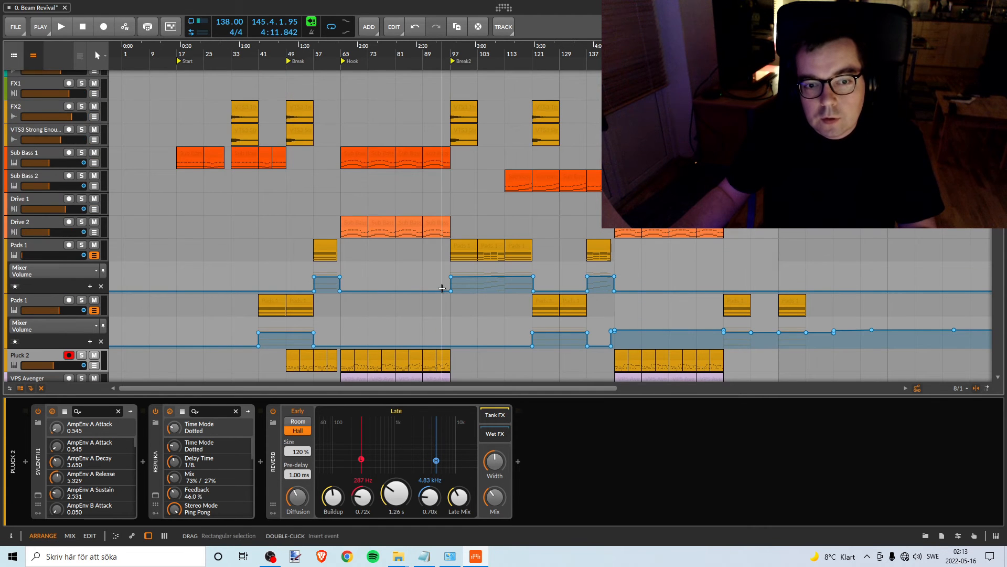
pyautogui.scroll(-2, 442, 291)
pyautogui.scroll(8, 383, 220)
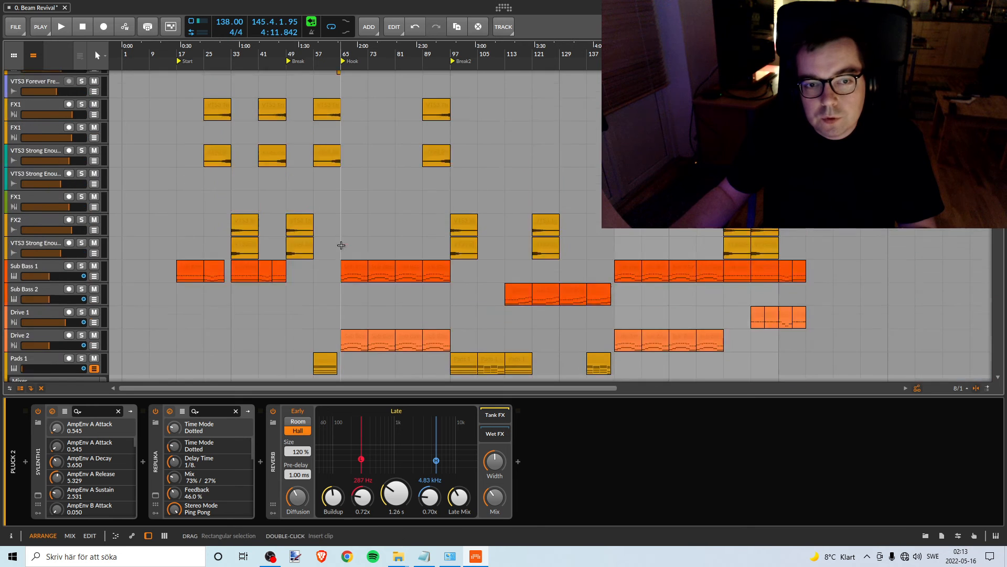
pyautogui.scroll(5, 222, 280)
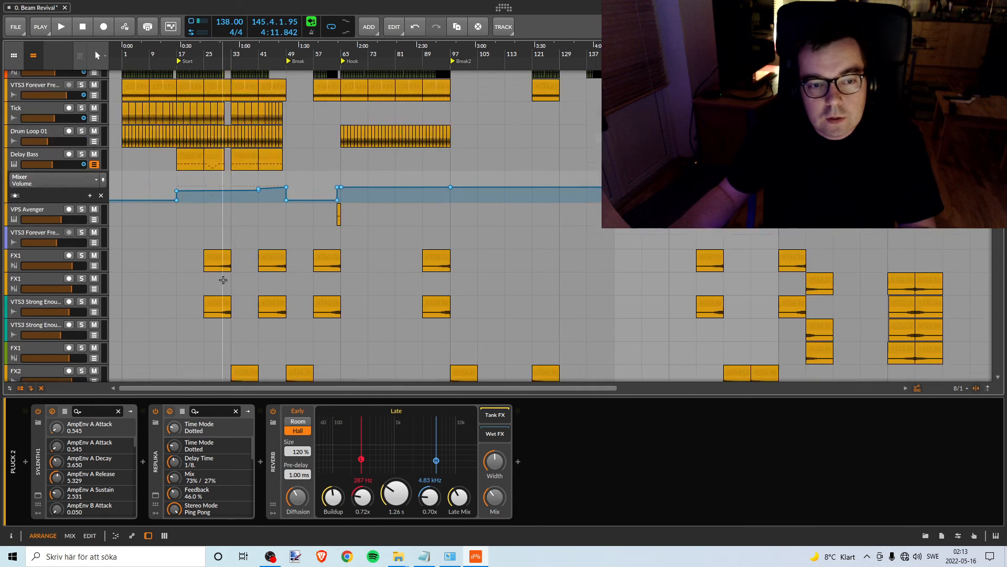
pyautogui.scroll(-7, 234, 278)
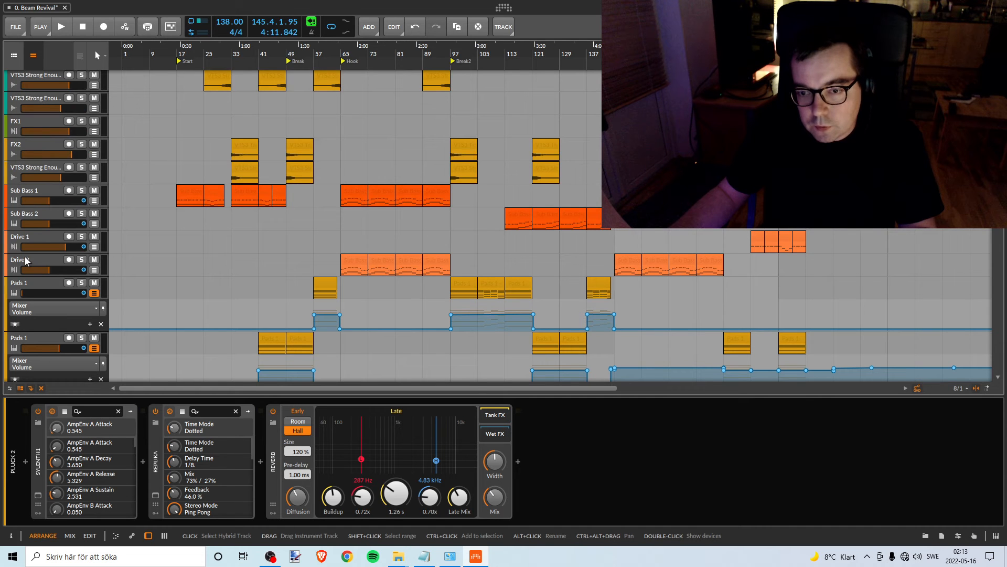
# - Collapse the volume automation lanes of both Pads 1 tracks
pyautogui.click(95, 296)
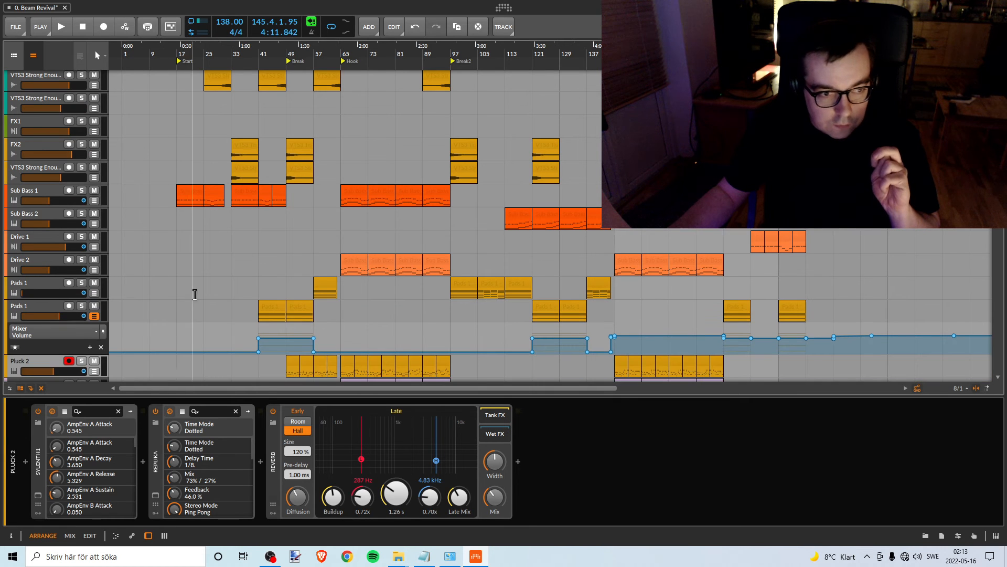
pyautogui.scroll(-4, 302, 285)
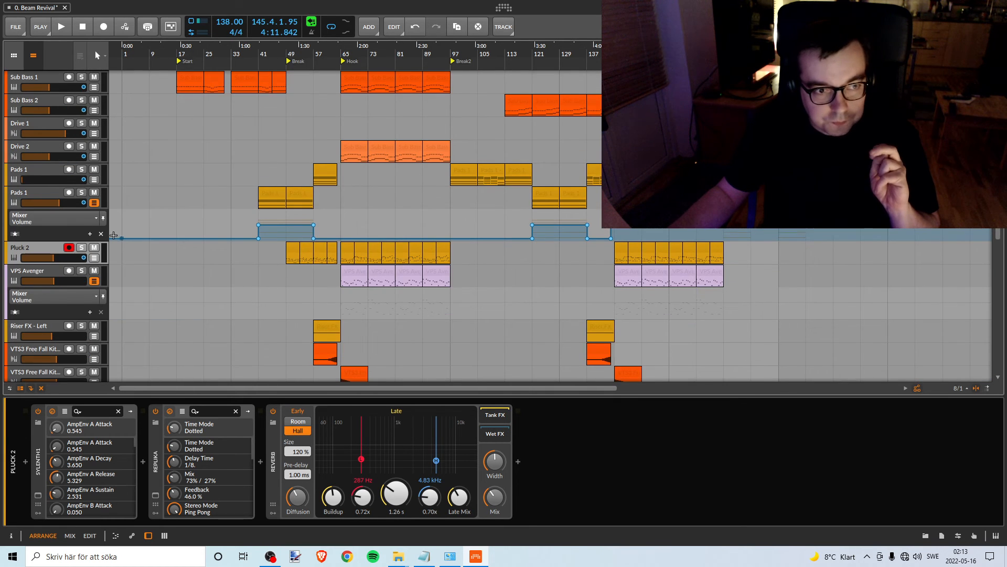
pyautogui.click(93, 204)
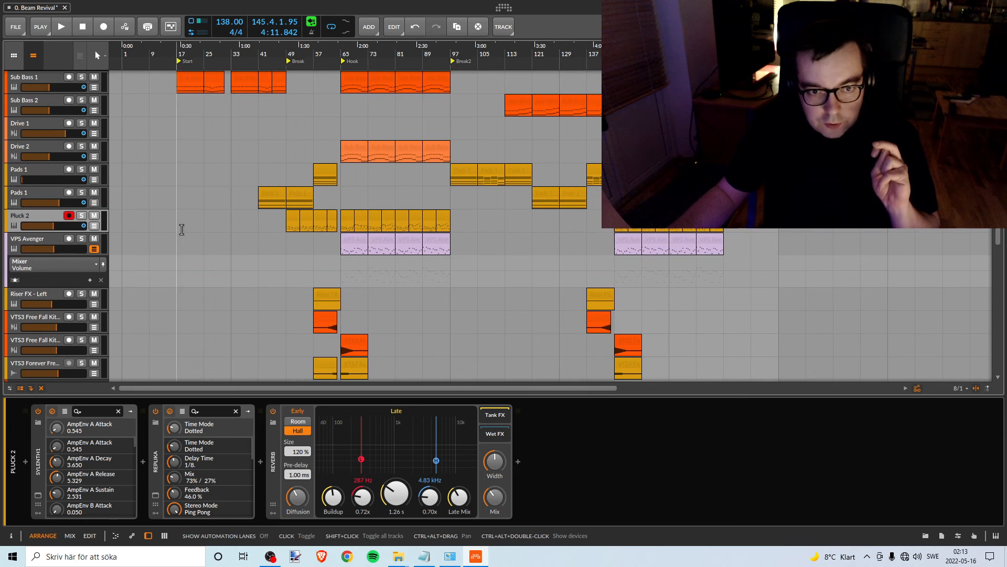
# - Examine the full track list, from Pink Noise down to the percussion loops, for the next track to balance
pyautogui.scroll(-8, 343, 262)
pyautogui.scroll(10, 343, 262)
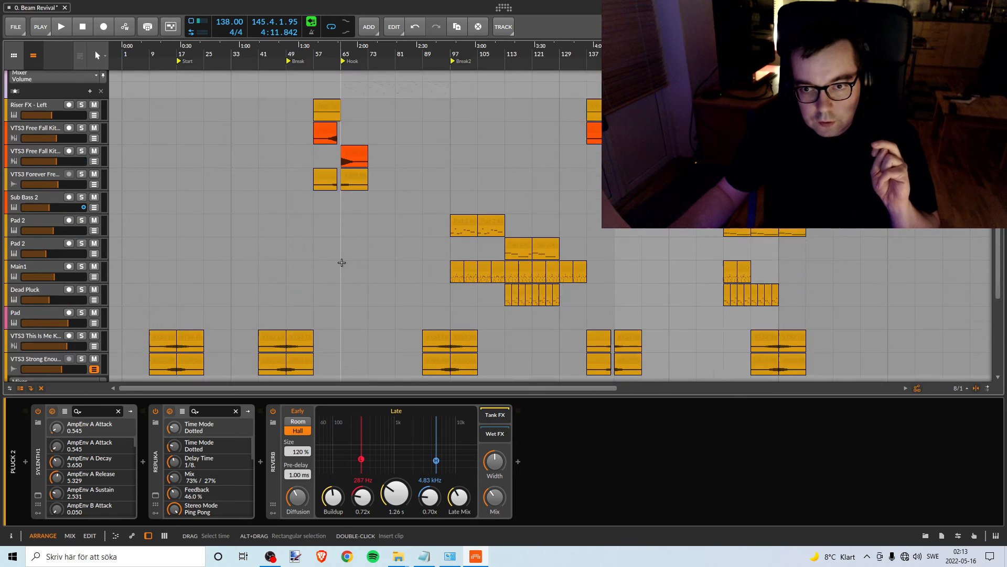
pyautogui.scroll(3, 350, 268)
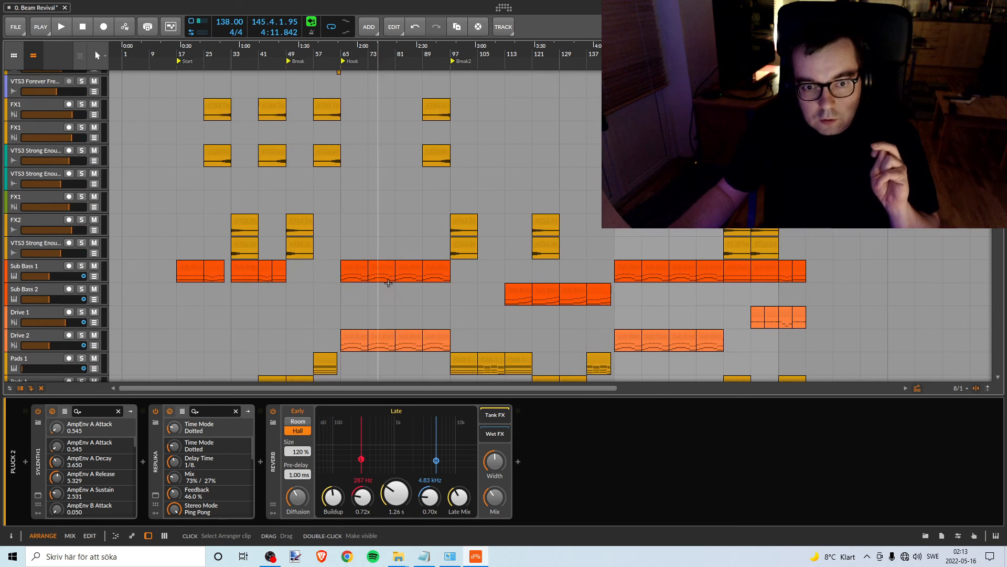
pyautogui.scroll(-5, 394, 320)
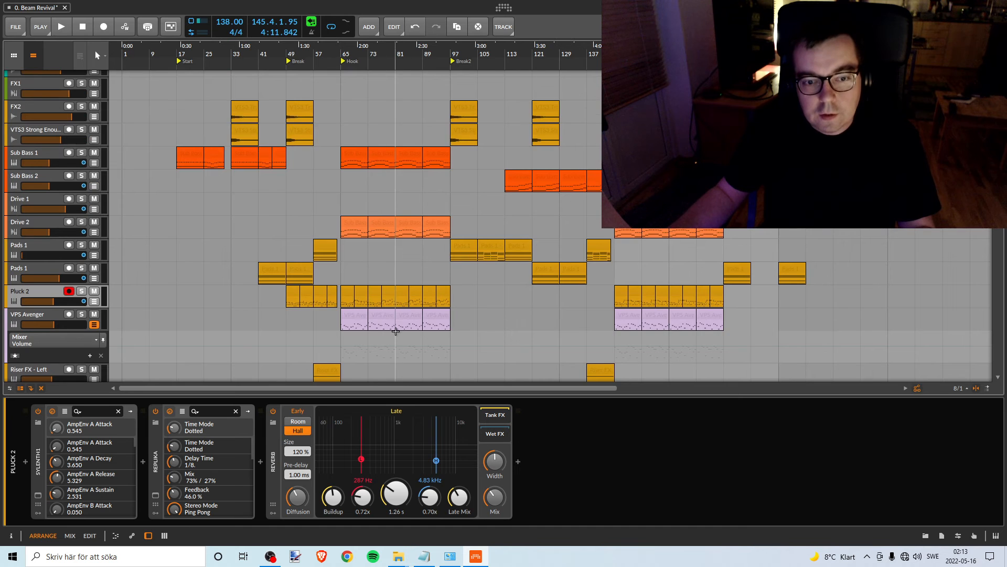
pyautogui.scroll(-3, 398, 326)
pyautogui.scroll(12, 398, 288)
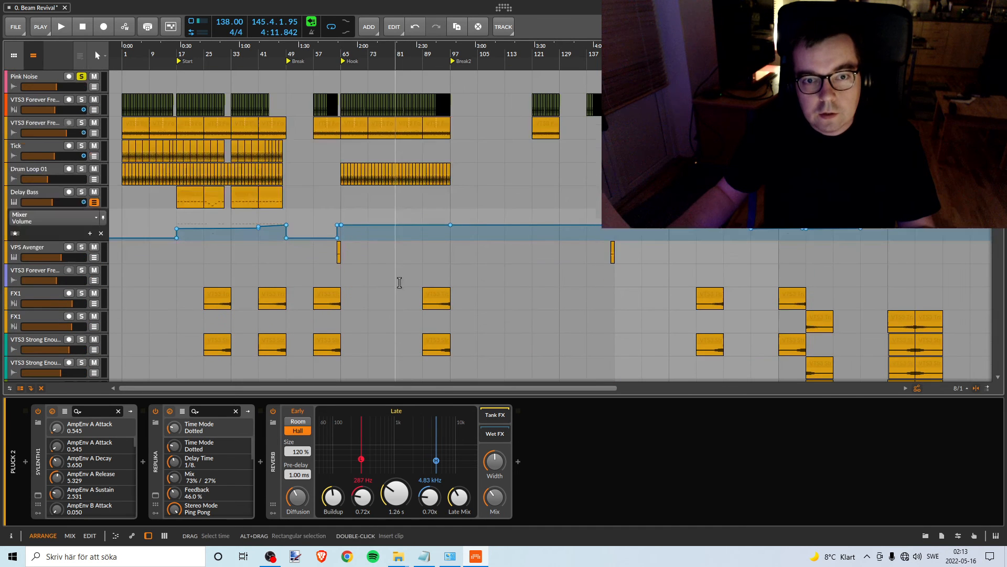
pyautogui.scroll(-10, 423, 288)
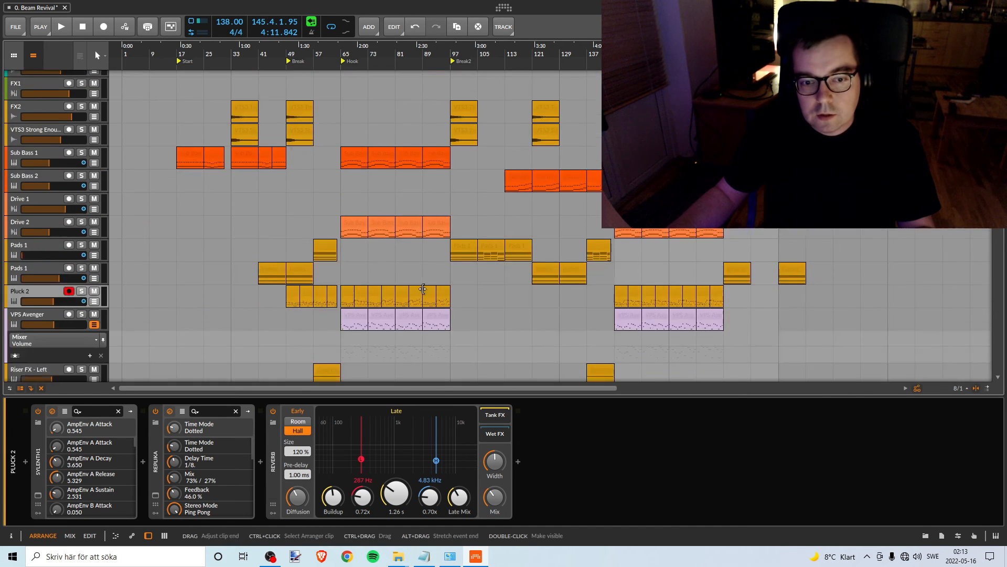
pyautogui.scroll(-8, 423, 288)
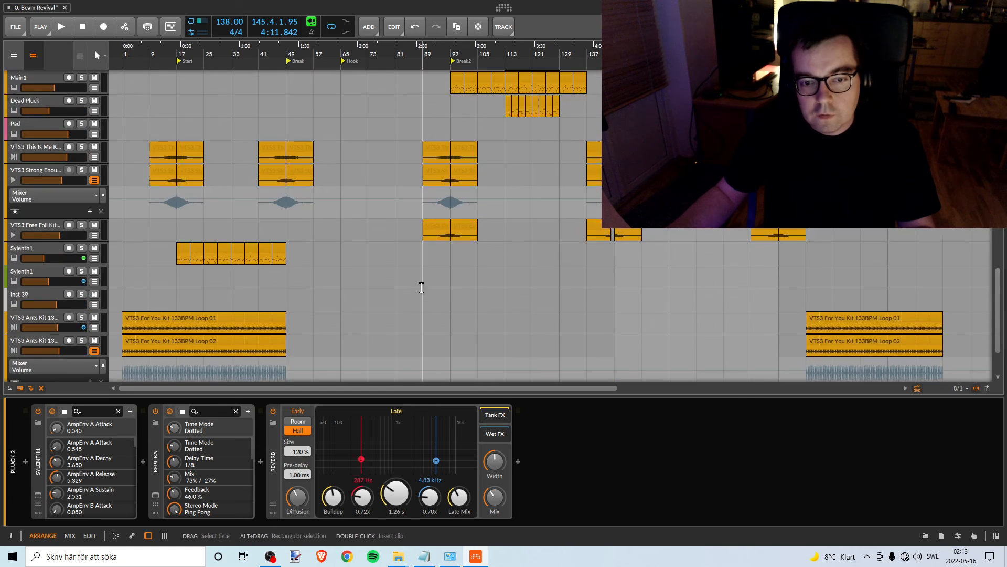
pyautogui.scroll(4, 424, 278)
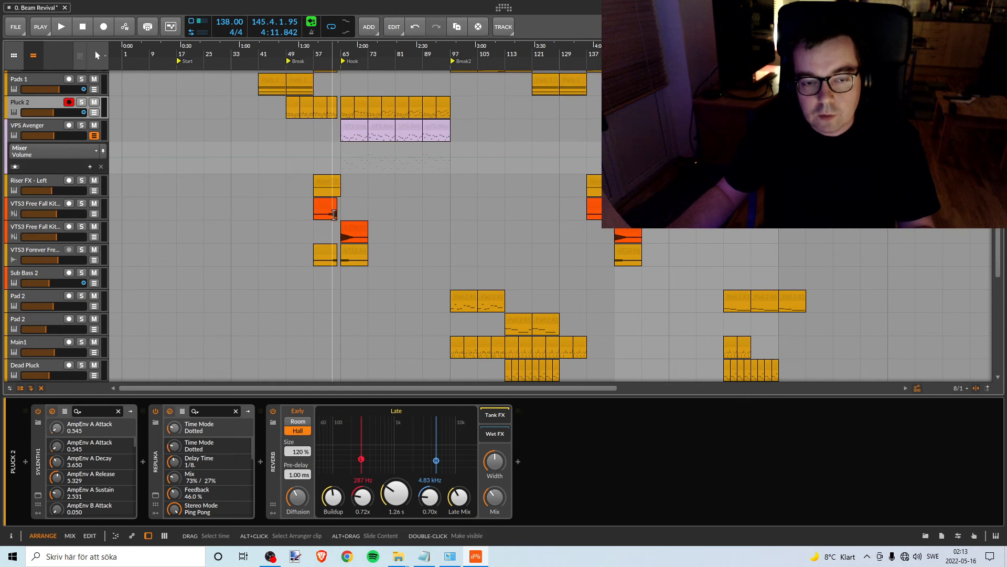
pyautogui.scroll(5, 336, 241)
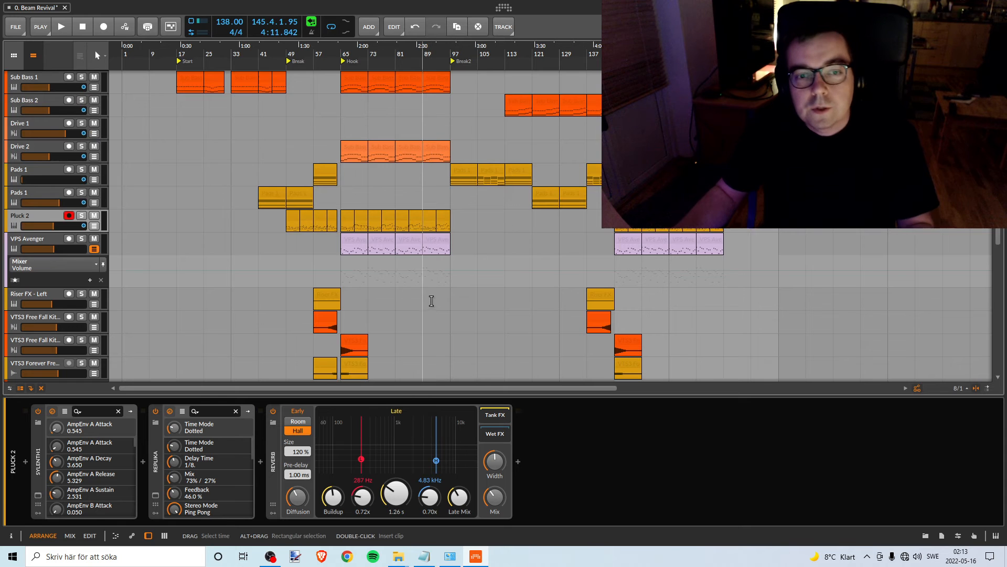
pyautogui.scroll(3, 396, 262)
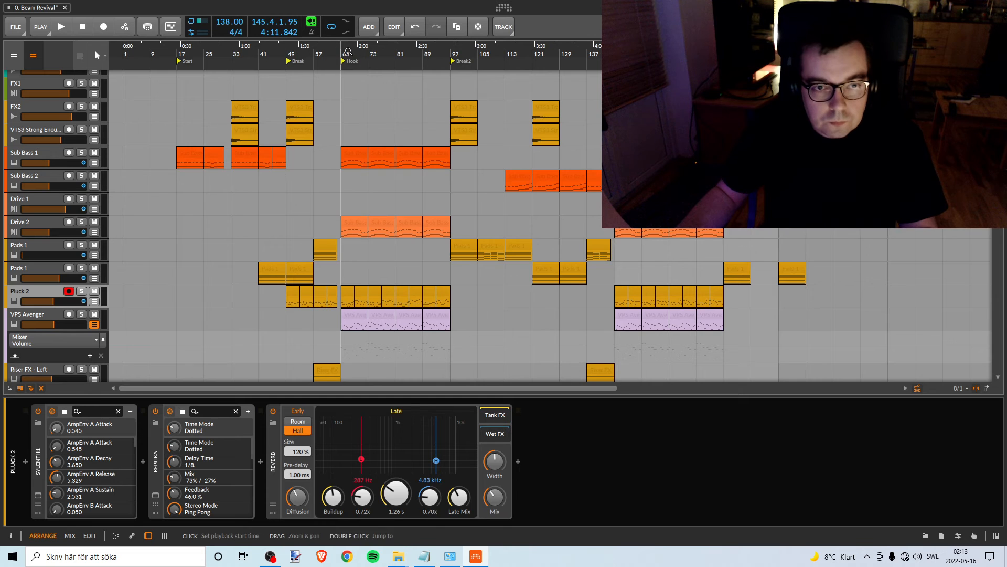
# - Select the Drive 2 track and move the three Pink Noise clips and the loop region to bar 65, where the Hook starts
pyautogui.moveTo(349, 52); pyautogui.dragTo(348, 68)
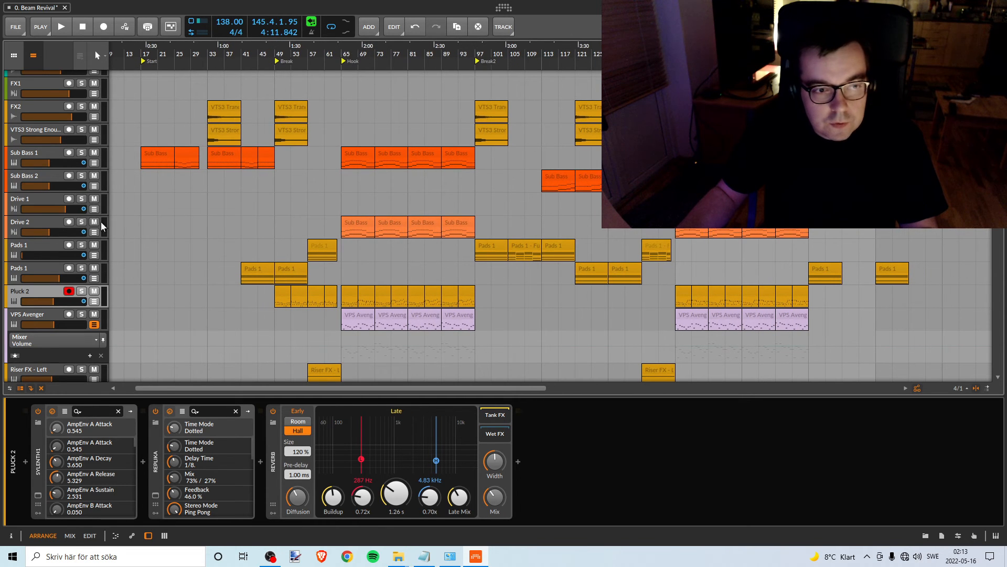
pyautogui.click(48, 220)
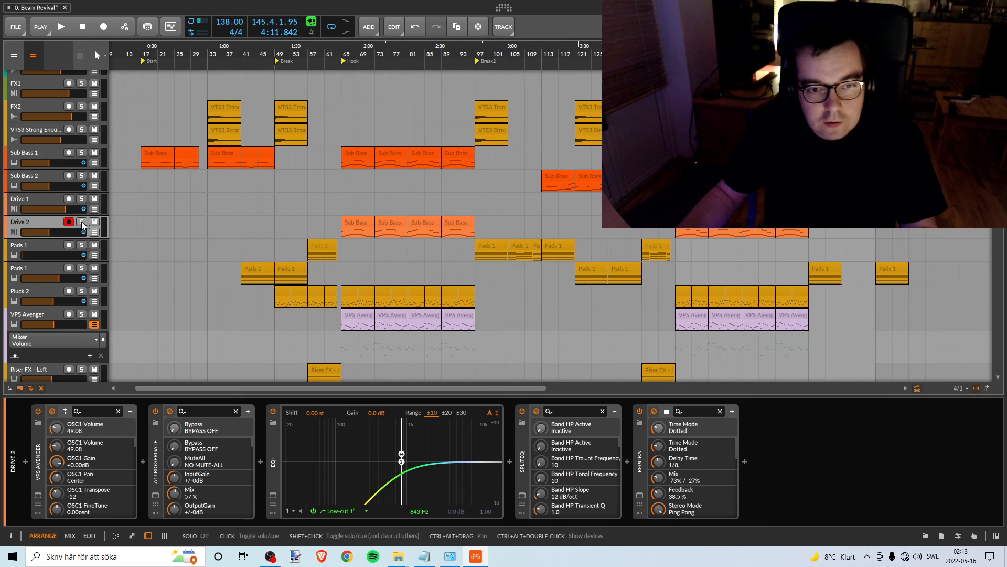
pyautogui.scroll(10, 316, 140)
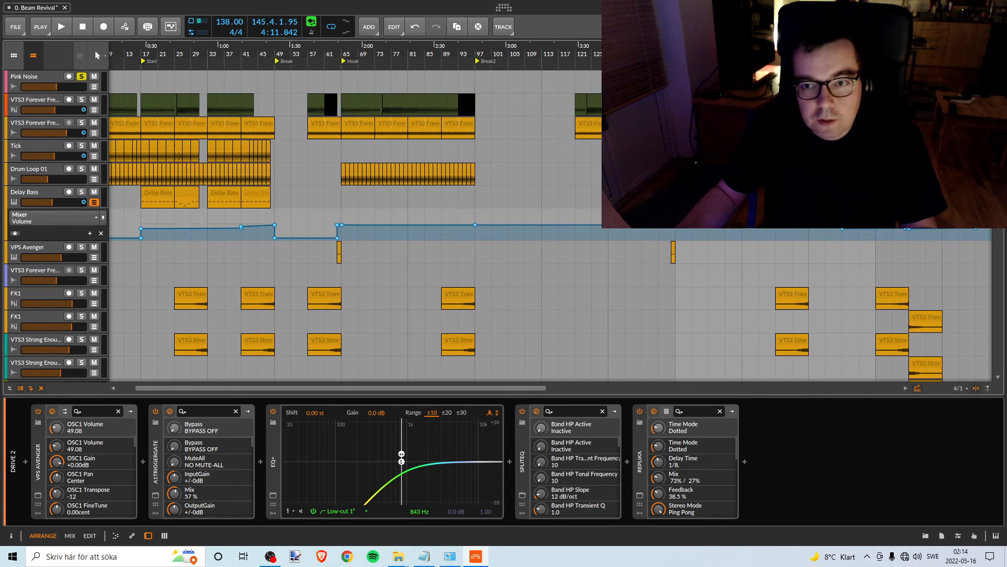
pyautogui.moveTo(720, 77); pyautogui.dragTo(385, 62)
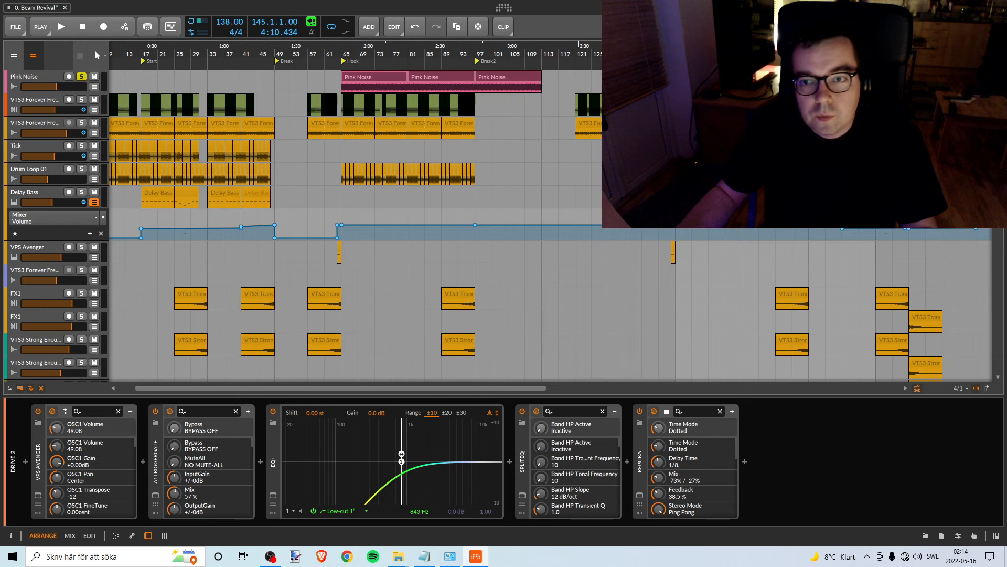
pyautogui.moveTo(759, 67); pyautogui.dragTo(426, 56)
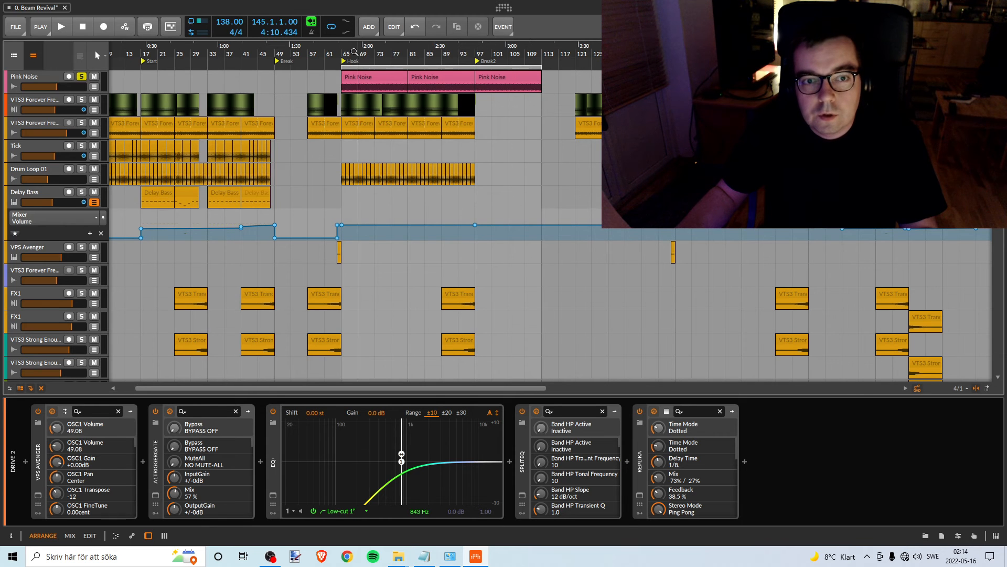
# - Start playback from bar 65 and solo the Drive 2 track alongside the pink noise
pyautogui.press('space')
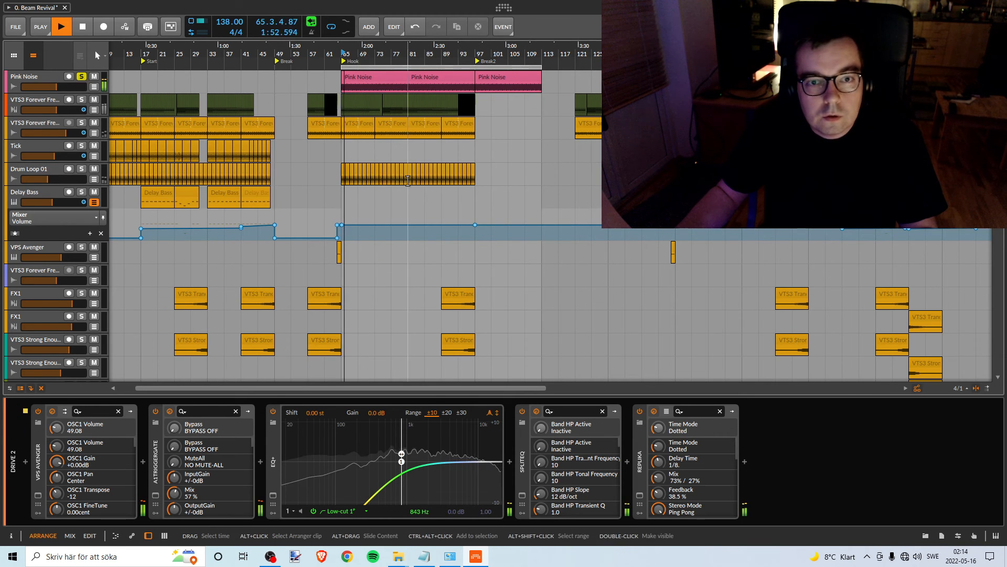
pyautogui.scroll(-10, 407, 181)
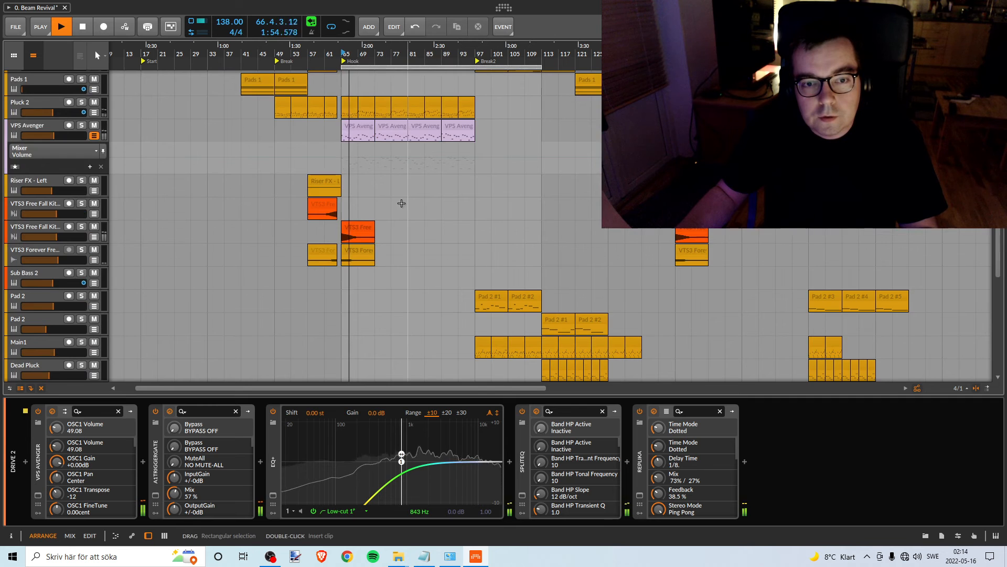
pyautogui.scroll(6, 405, 204)
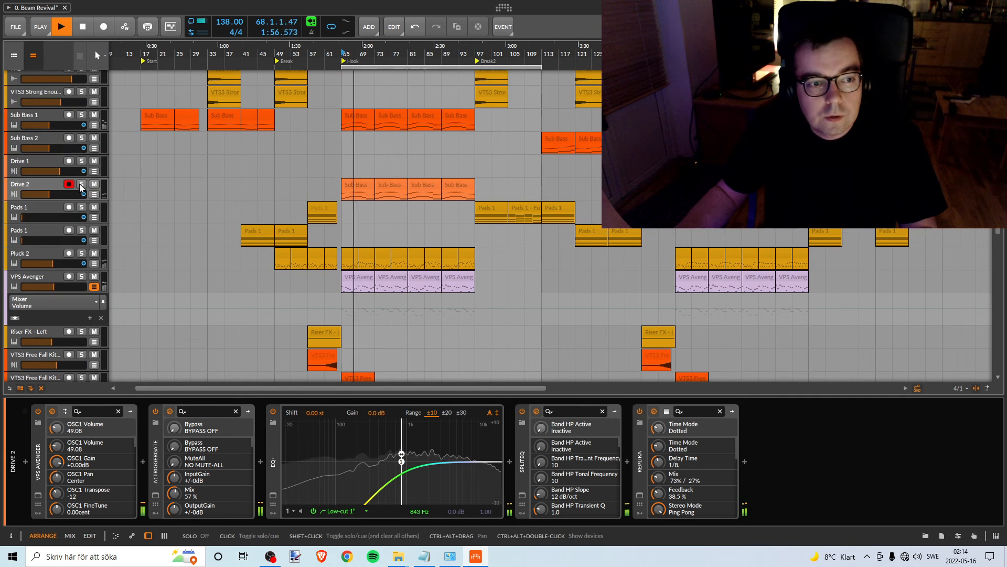
pyautogui.scroll(10, 266, 220)
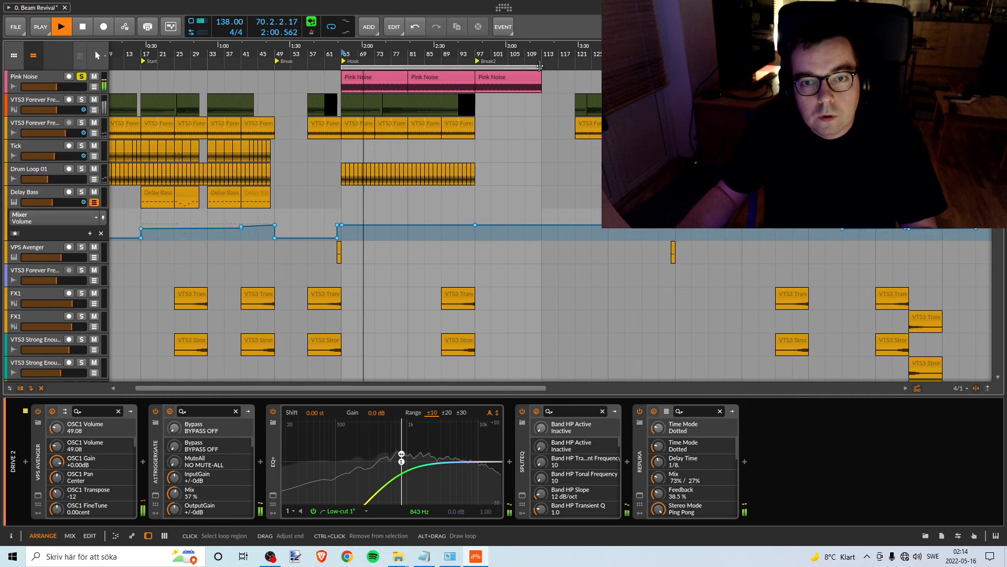
# - Shorten the loop region to end at bar 97 and delete the third Pink Noise clip beyond it
pyautogui.moveTo(540, 66); pyautogui.dragTo(476, 66)
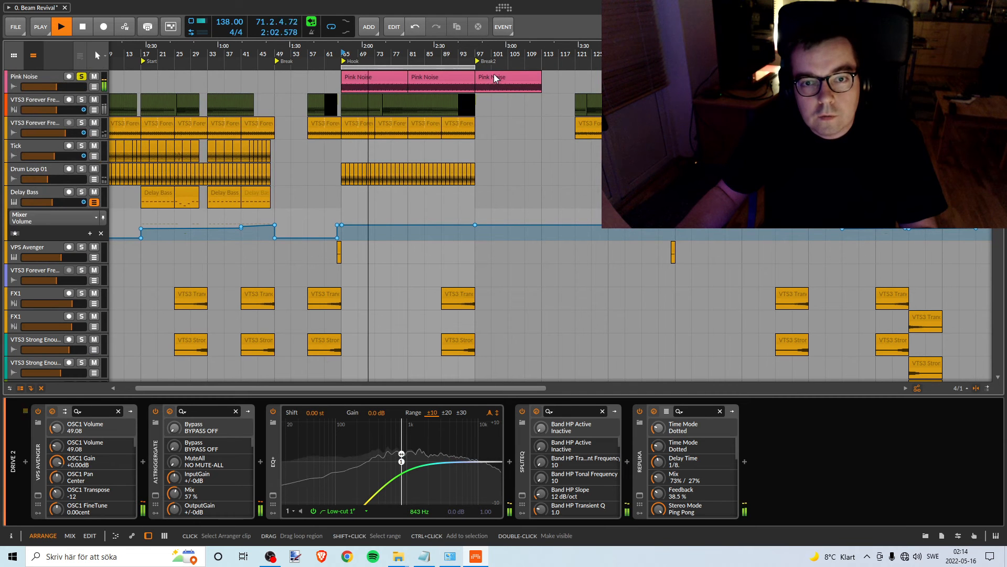
pyautogui.press('Delete')
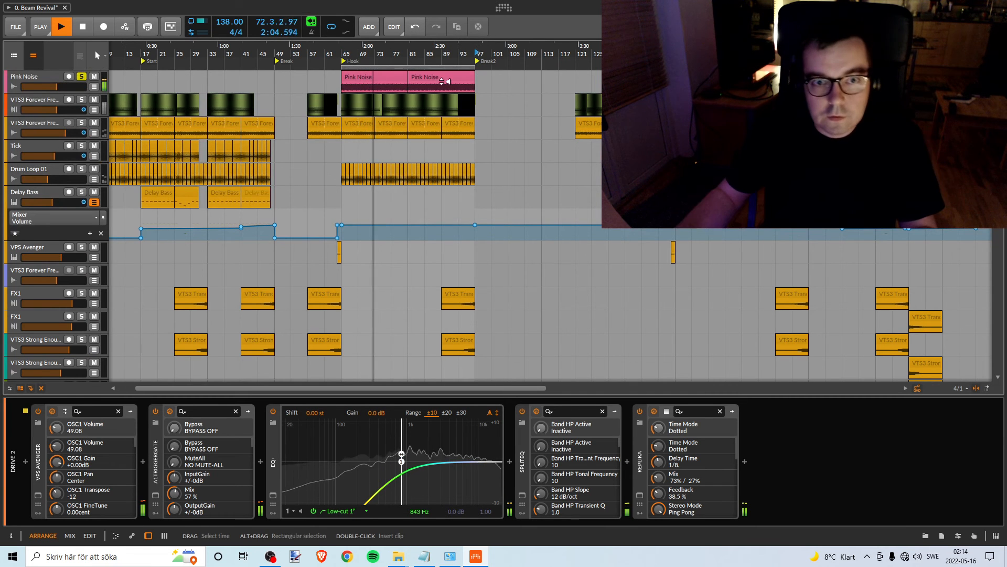
# - Balance the Drive 2 track against the pink noise by setting its volume to about -6.2 dB, and stop playback
pyautogui.scroll(-15, 393, 128)
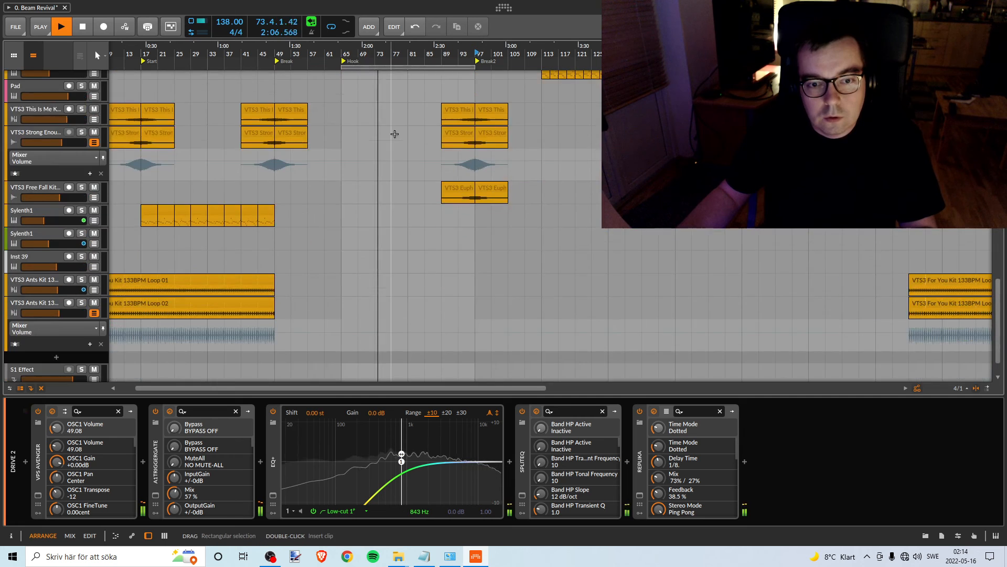
pyautogui.scroll(-15, 394, 134)
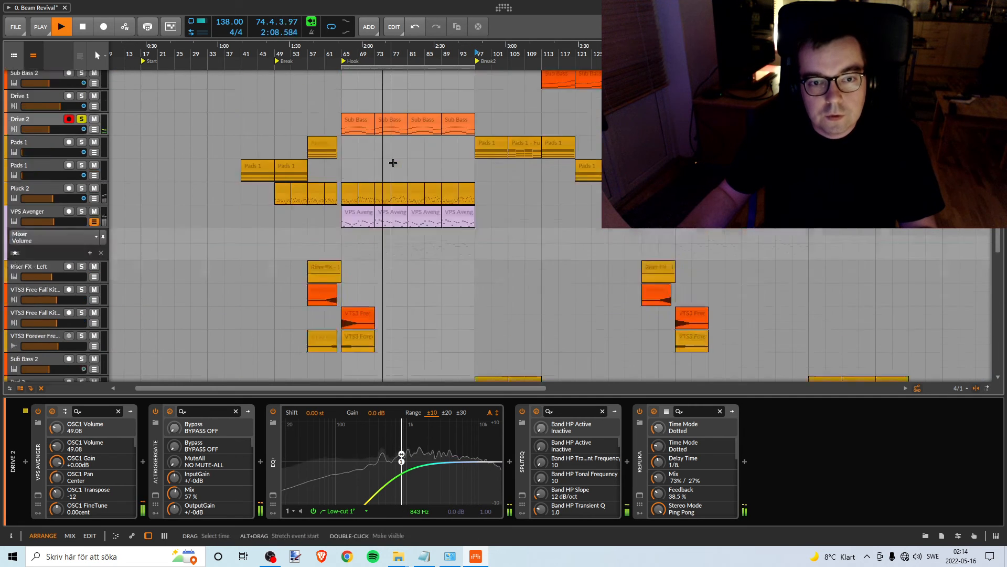
pyautogui.scroll(3, 393, 162)
pyautogui.scroll(4, 389, 161)
pyautogui.scroll(-4, 386, 163)
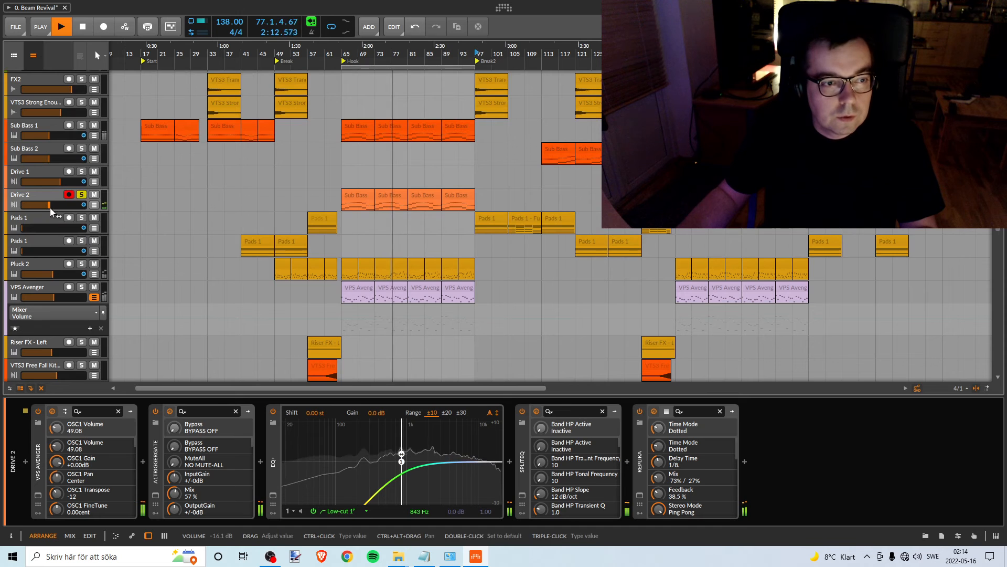
pyautogui.moveTo(50, 207); pyautogui.dragTo(24, 207)
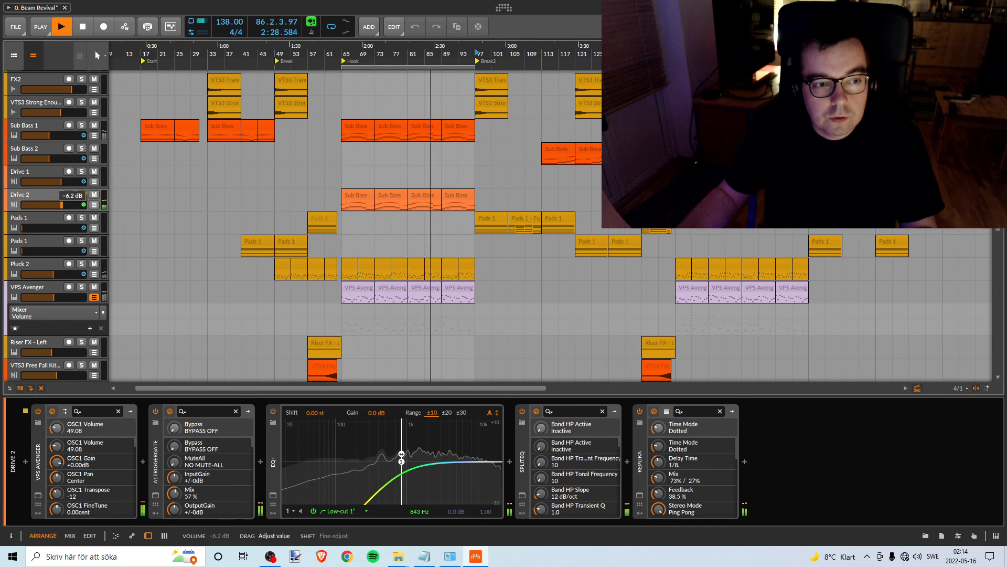
pyautogui.moveTo(60, 205); pyautogui.dragTo(61, 204)
pyautogui.press('space')
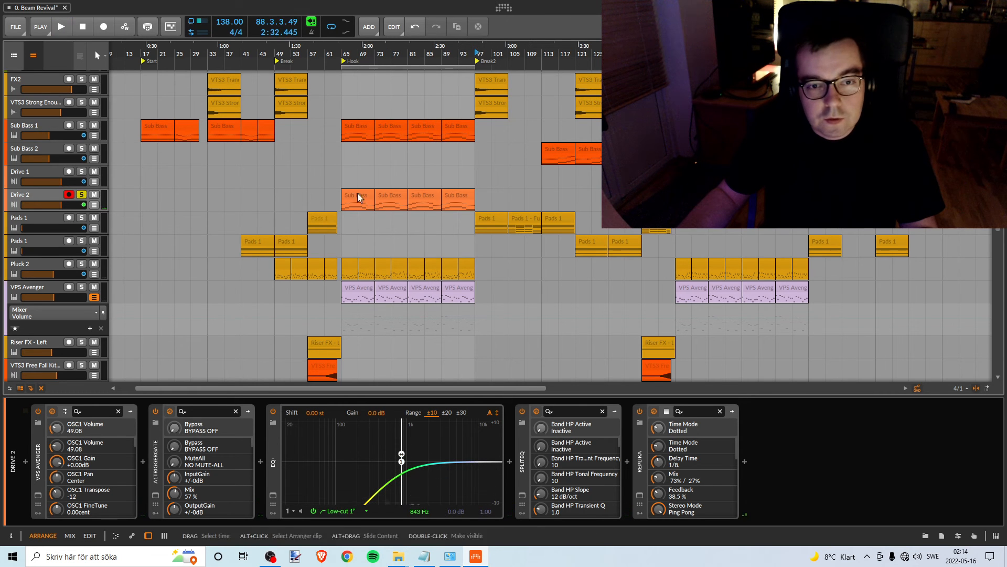
# - Select the Drive 2 track and inspect its mixer volume automation, hiding the lane again
pyautogui.click(21, 197)
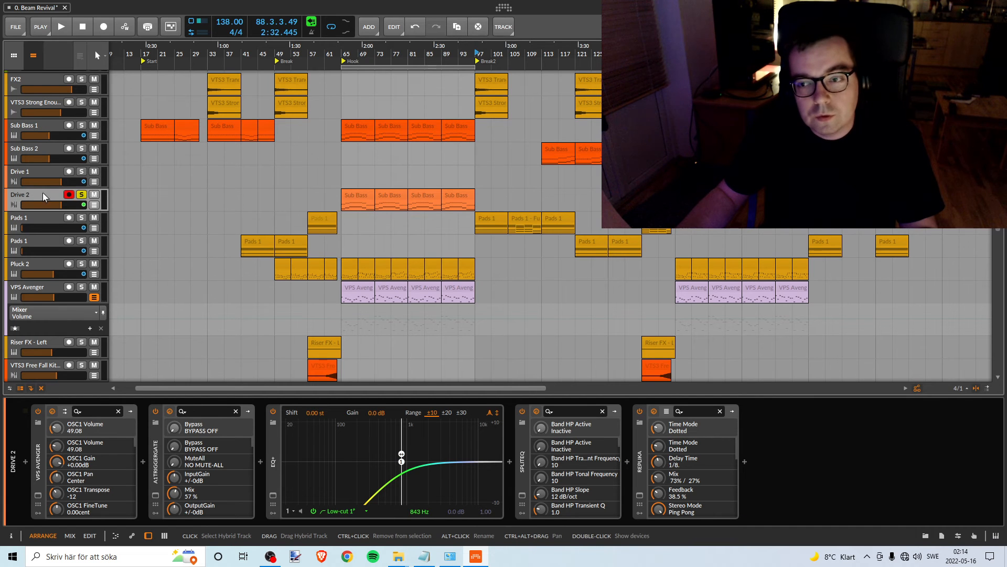
pyautogui.scroll(1, 336, 199)
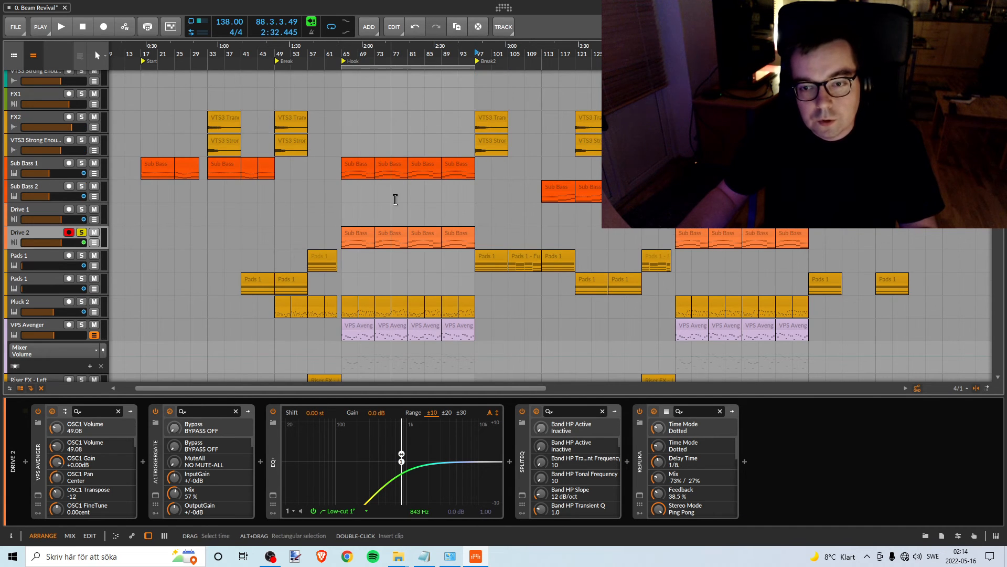
pyautogui.scroll(1, 495, 244)
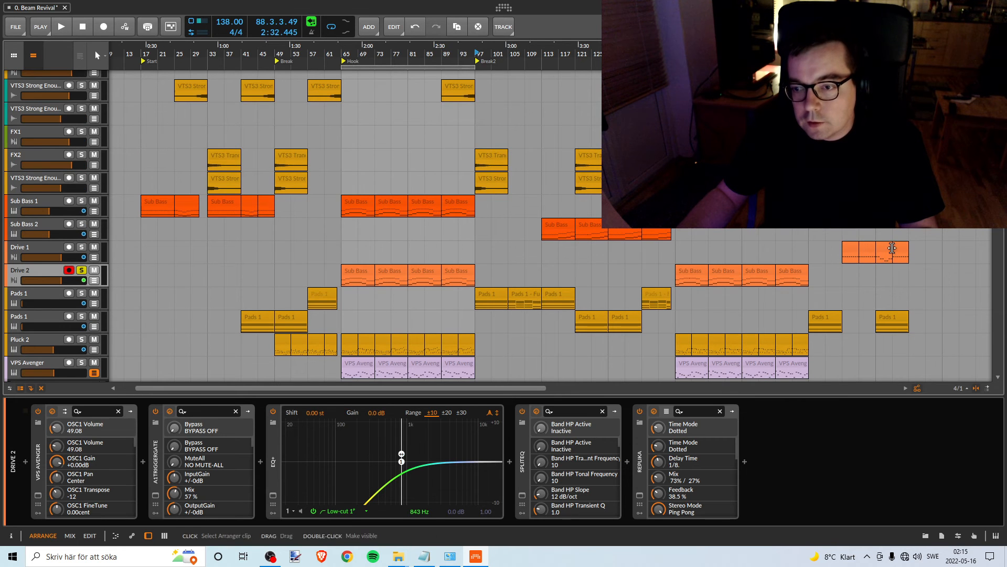
pyautogui.click(94, 281)
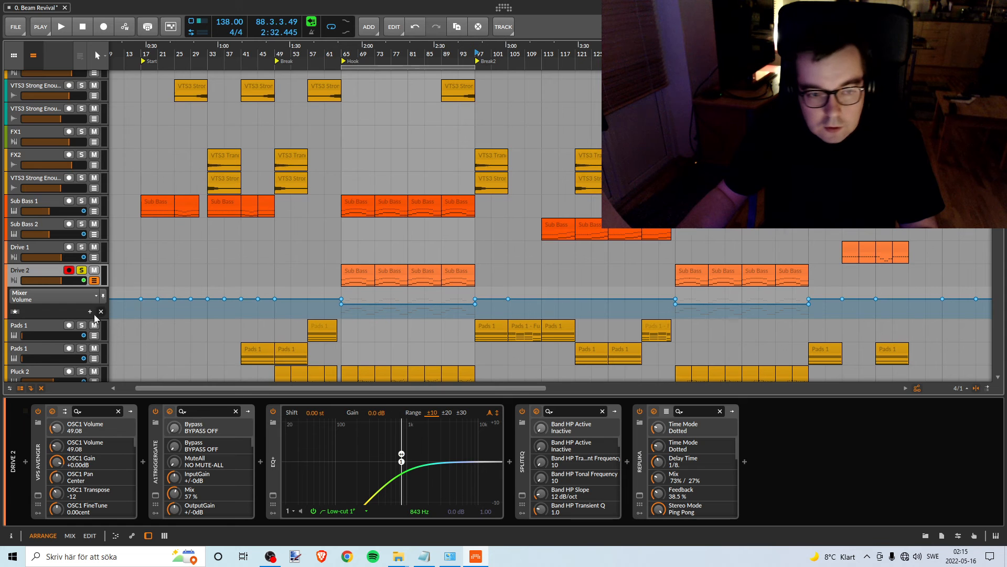
pyautogui.click(94, 281)
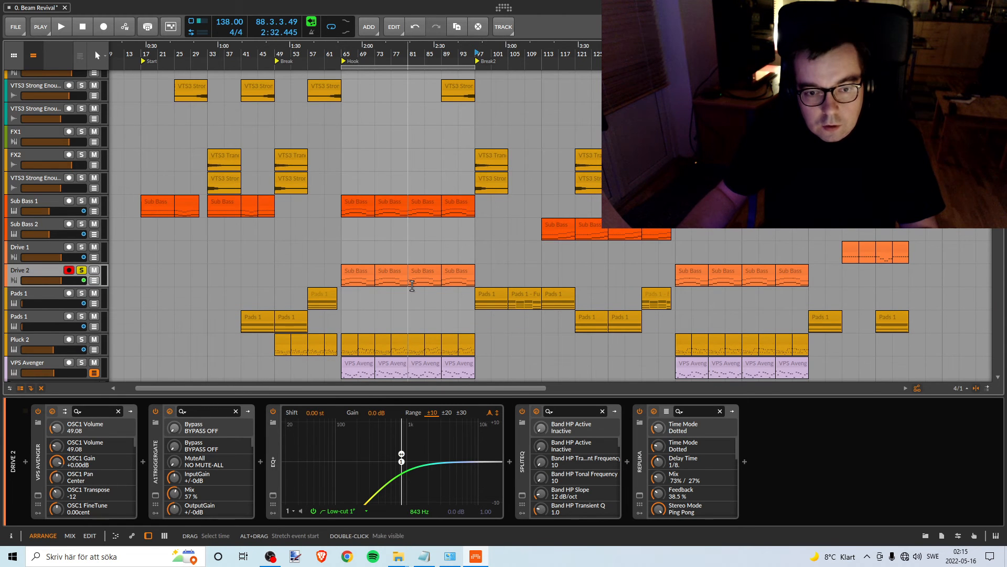
pyautogui.click(94, 281)
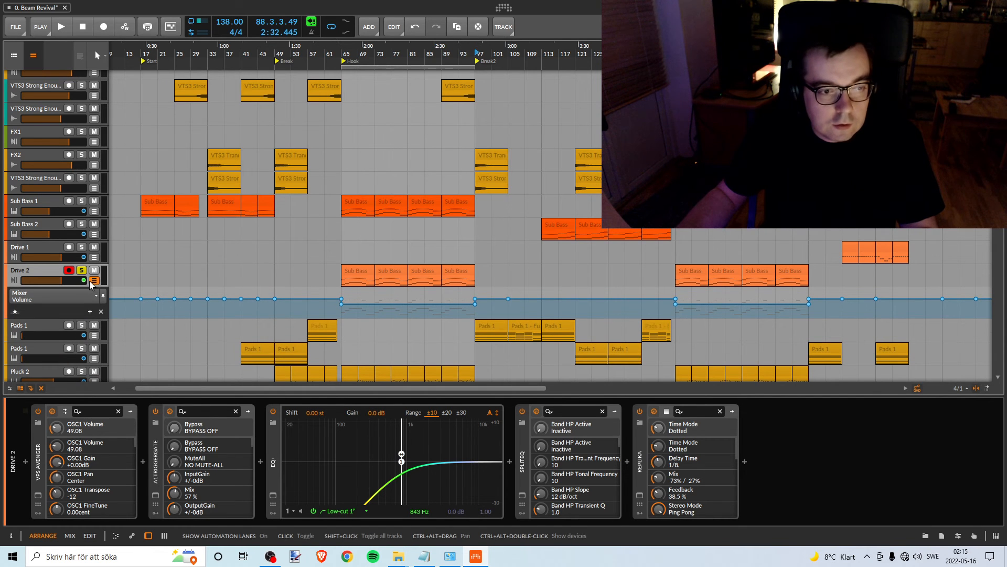
pyautogui.click(94, 280)
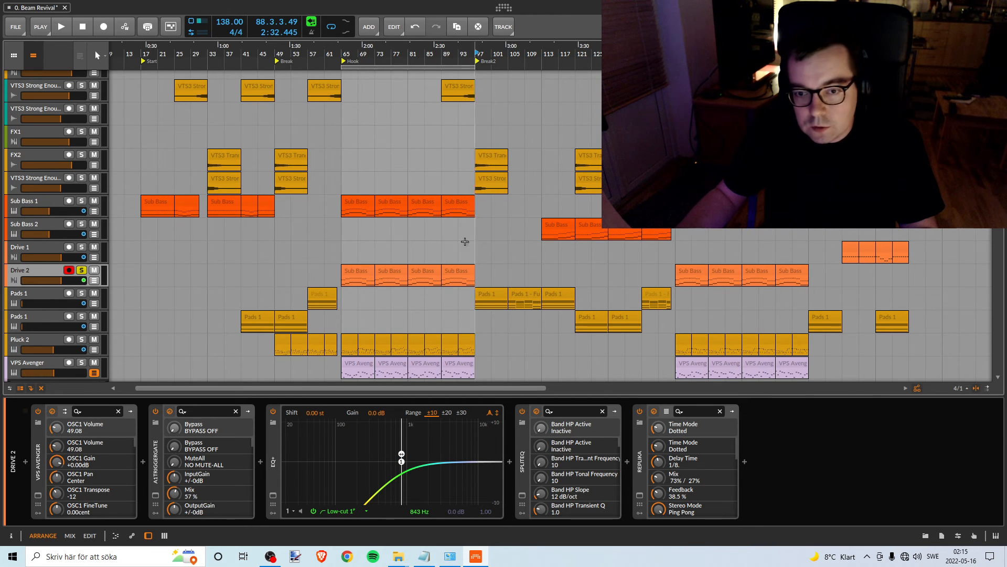
# - Solo Drive 1 instead of Drive 2 and recolour the Drive 2 track amber
pyautogui.click(81, 247)
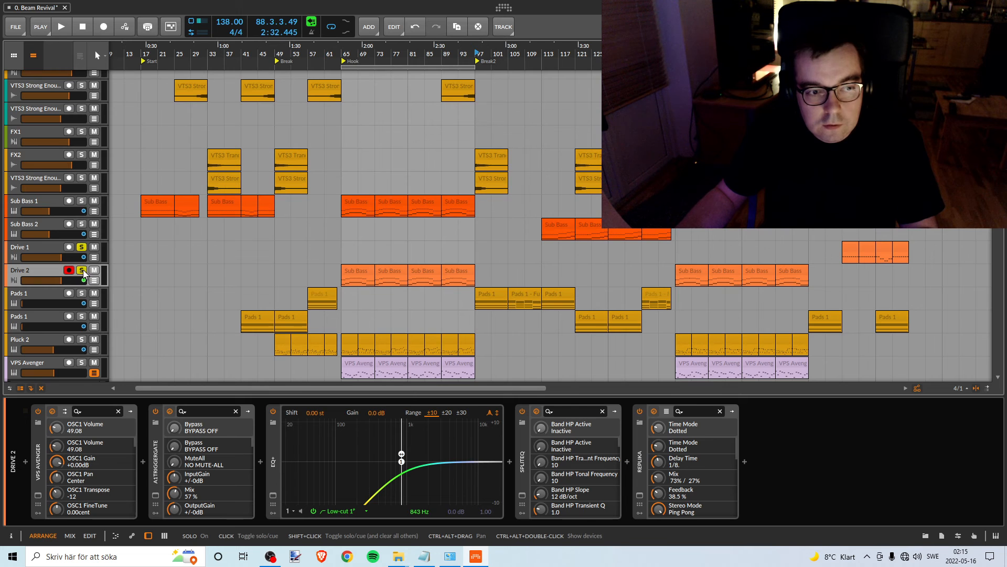
pyautogui.click(82, 271)
pyautogui.scroll(3, 483, 87)
pyautogui.scroll(-3, 535, 97)
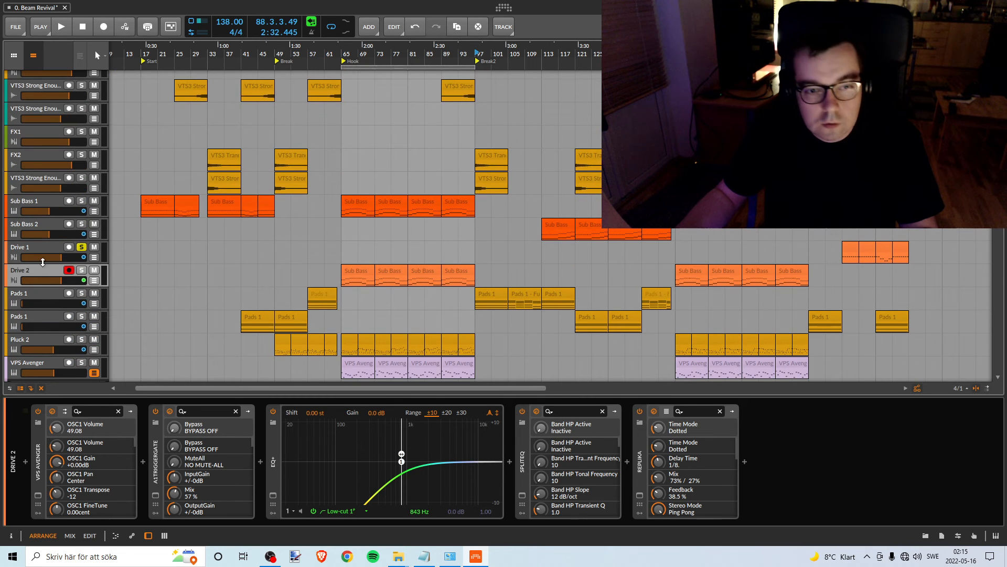
pyautogui.rightClick(34, 269)
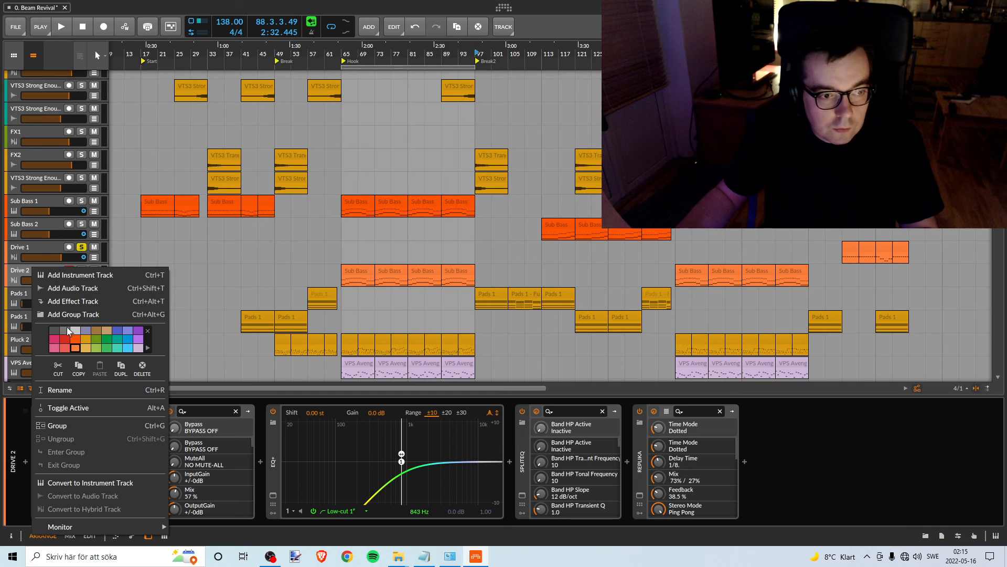
pyautogui.click(657, 53)
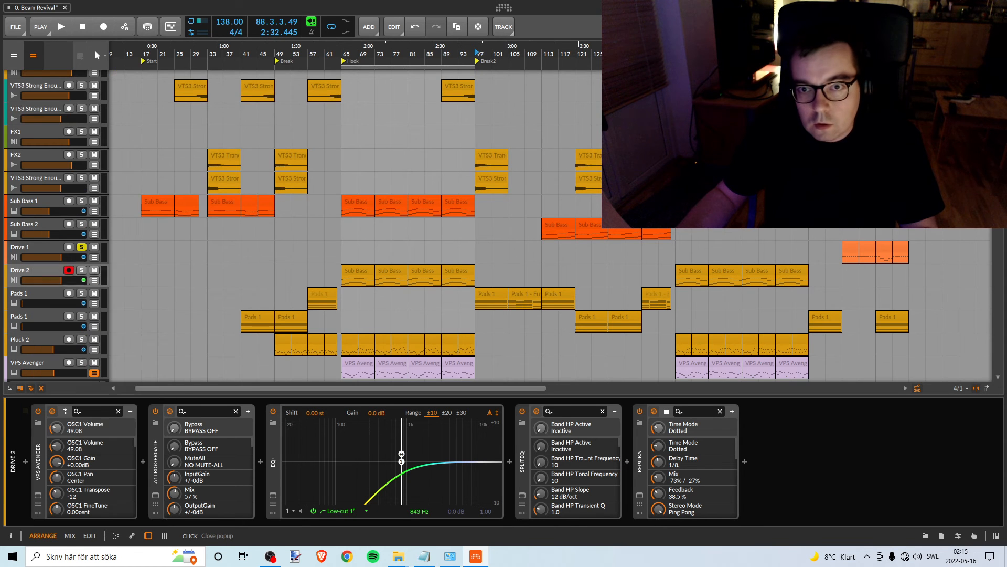
# - Move the loop region and the second Pink Noise clip towards the Drive 1 clips near the end of the arrangement
pyautogui.moveTo(657, 54); pyautogui.dragTo(599, 54)
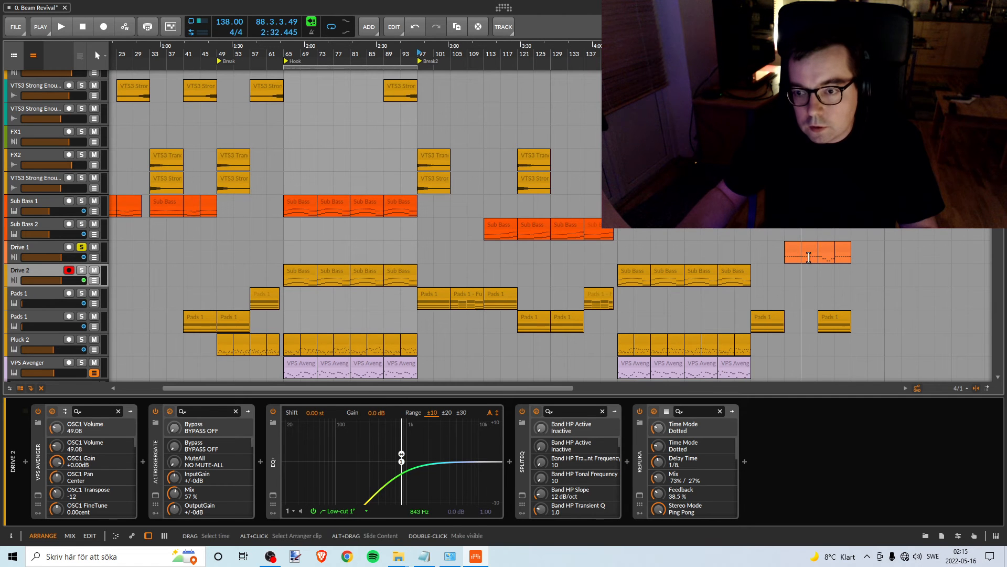
pyautogui.scroll(2, 634, 242)
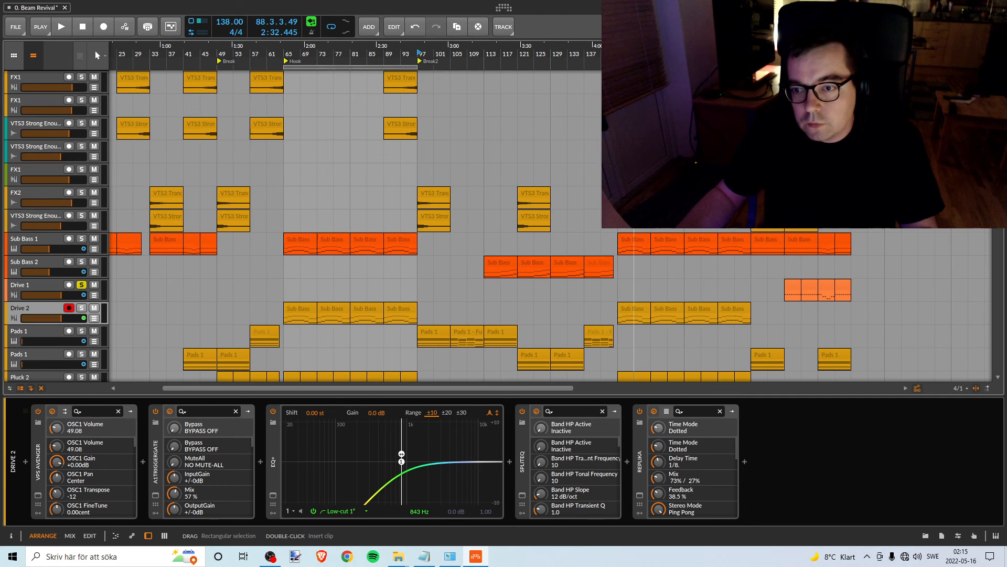
pyautogui.scroll(5, 371, 135)
pyautogui.scroll(3, 346, 118)
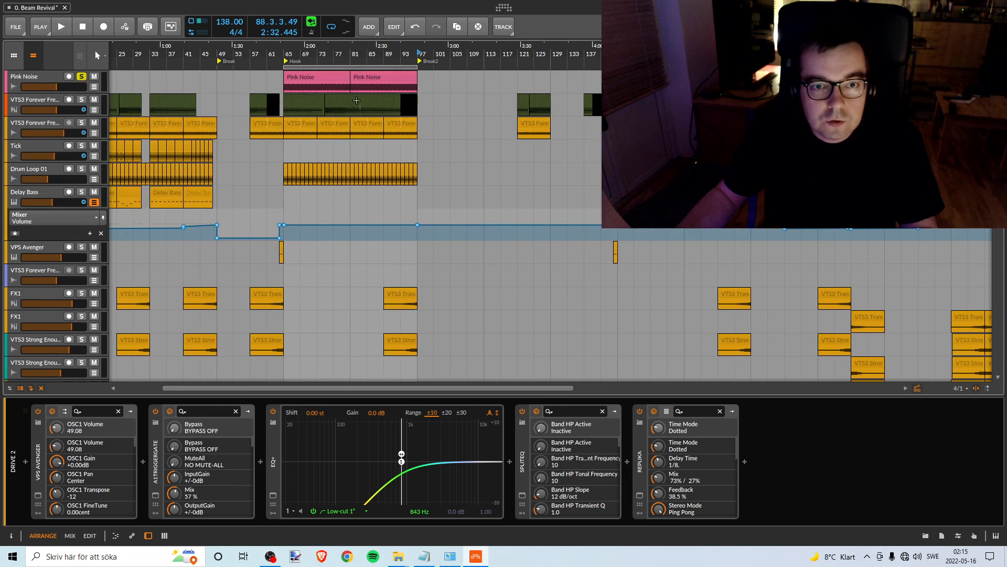
pyautogui.click(360, 66)
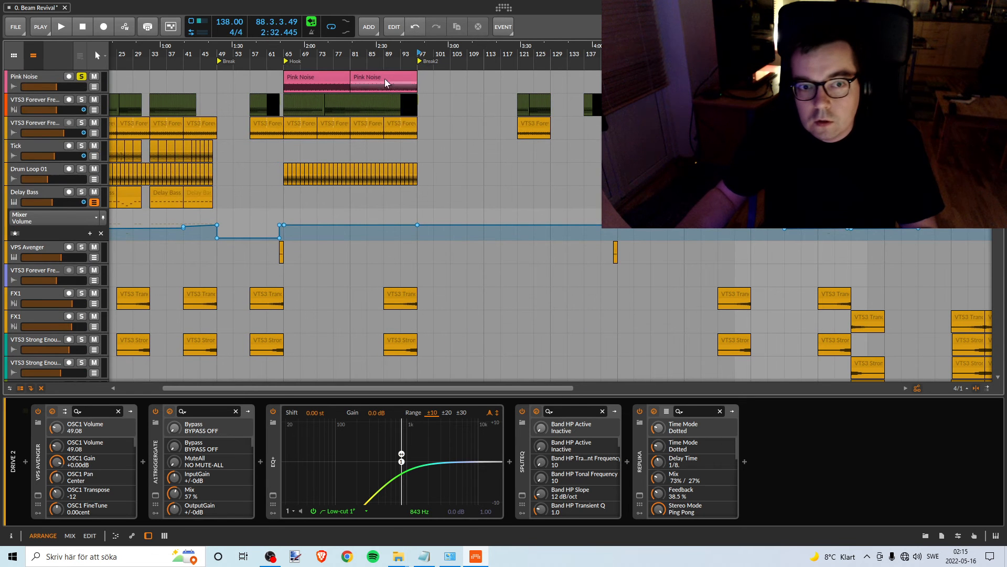
pyautogui.click(371, 77)
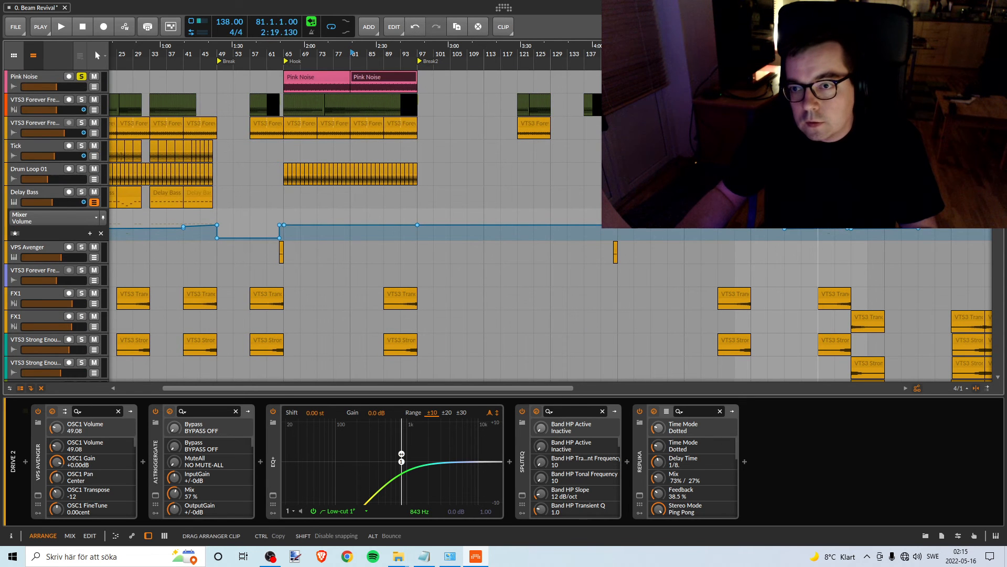
pyautogui.press('Delete')
# - Align the moved Pink Noise clip and a 16-bar loop region with the Drive 1 clips, from bar 185 to 201
pyautogui.scroll(-12, 834, 315)
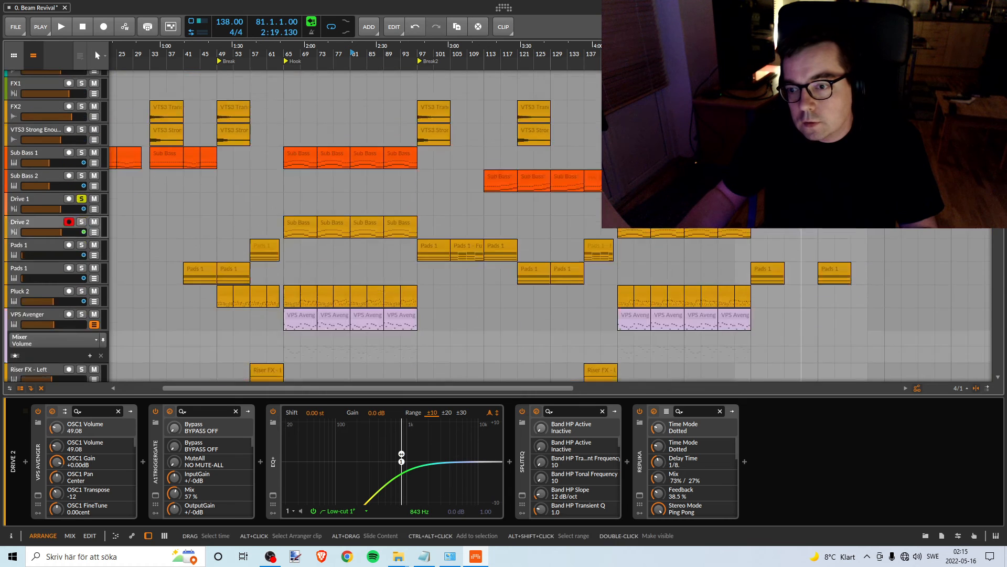
pyautogui.scroll(8, 834, 315)
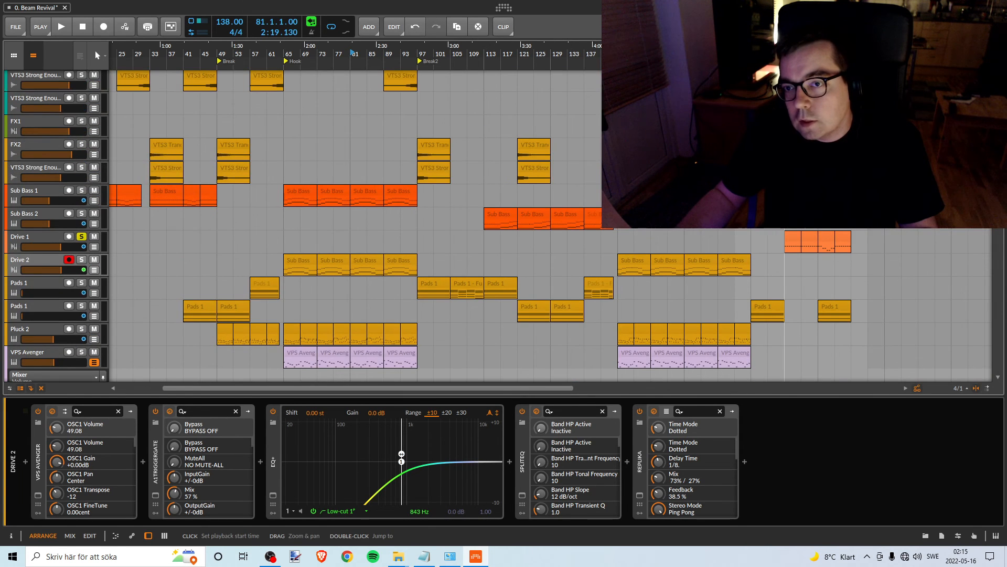
pyautogui.hscroll(3, 550, 226)
pyautogui.scroll(8, 550, 225)
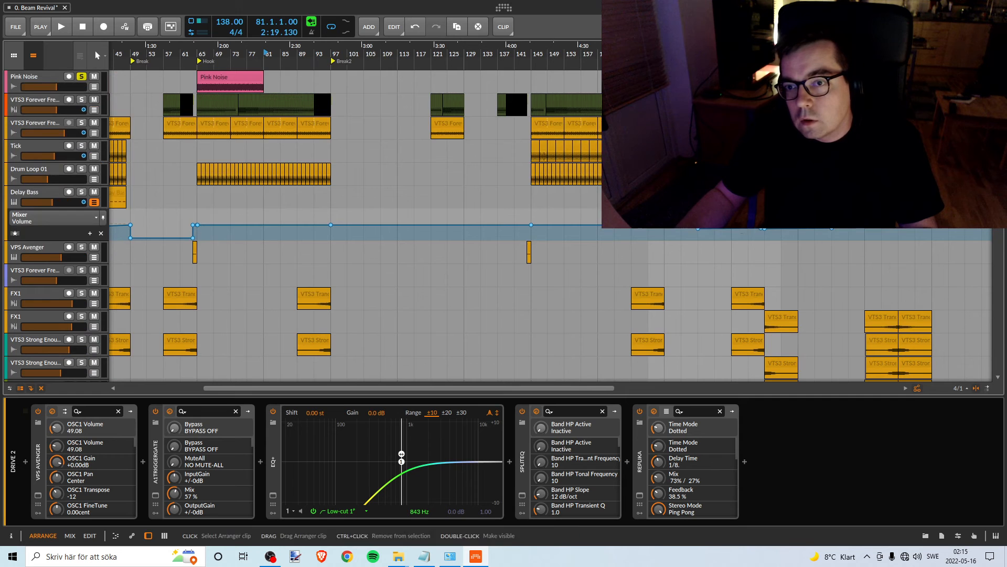
pyautogui.moveTo(745, 79); pyautogui.dragTo(748, 47)
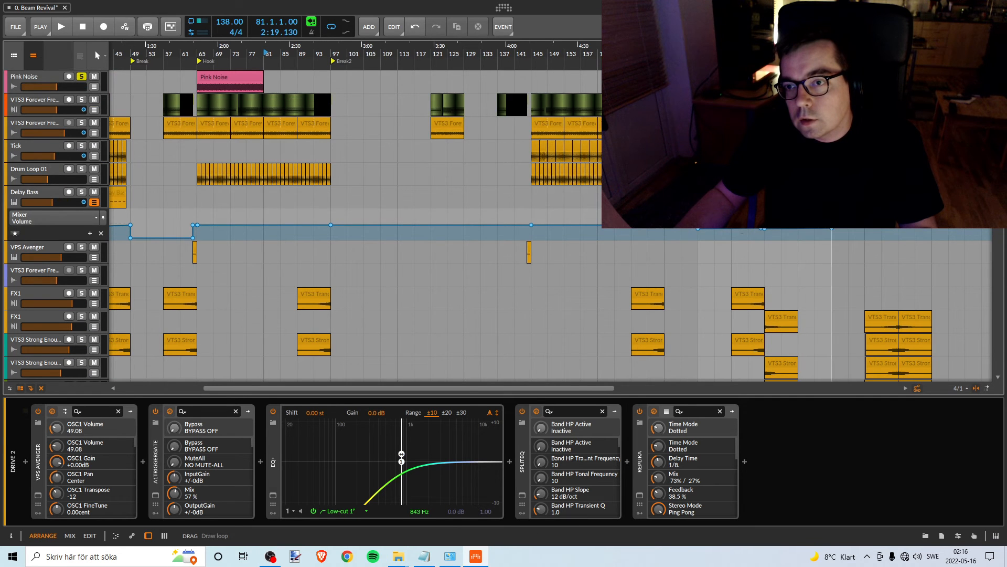
pyautogui.moveTo(832, 46); pyautogui.dragTo(773, 46)
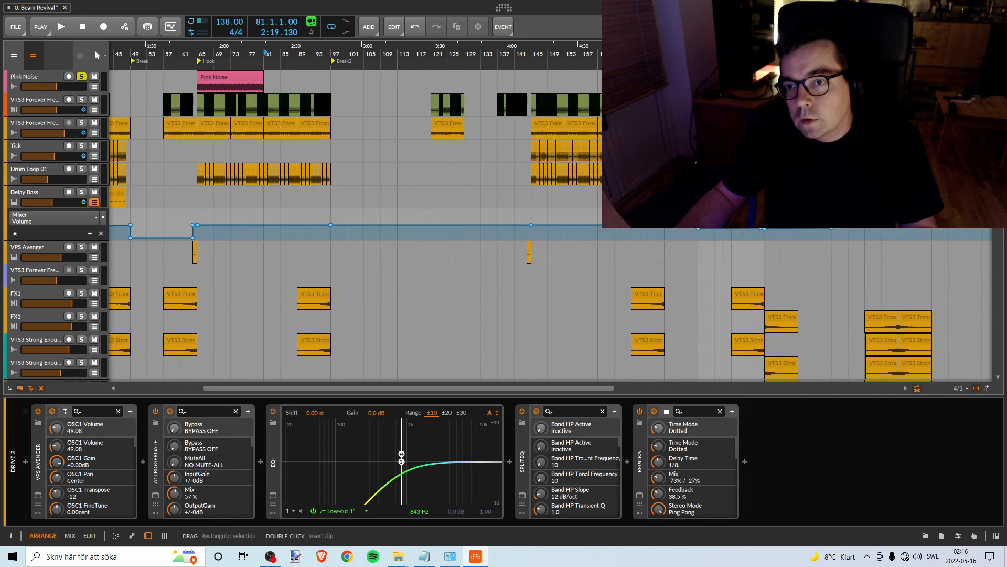
# - Play from bar 185, set the Drive 1 volume to about -6.6 dB against the pink noise, and stop playback
pyautogui.scroll(-15, 525, 225)
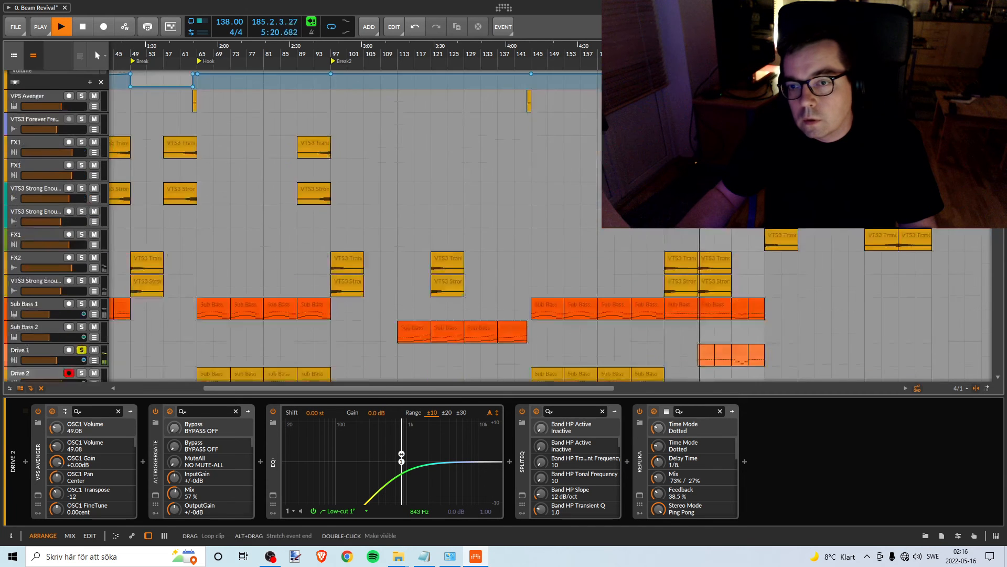
pyautogui.scroll(15, 524, 226)
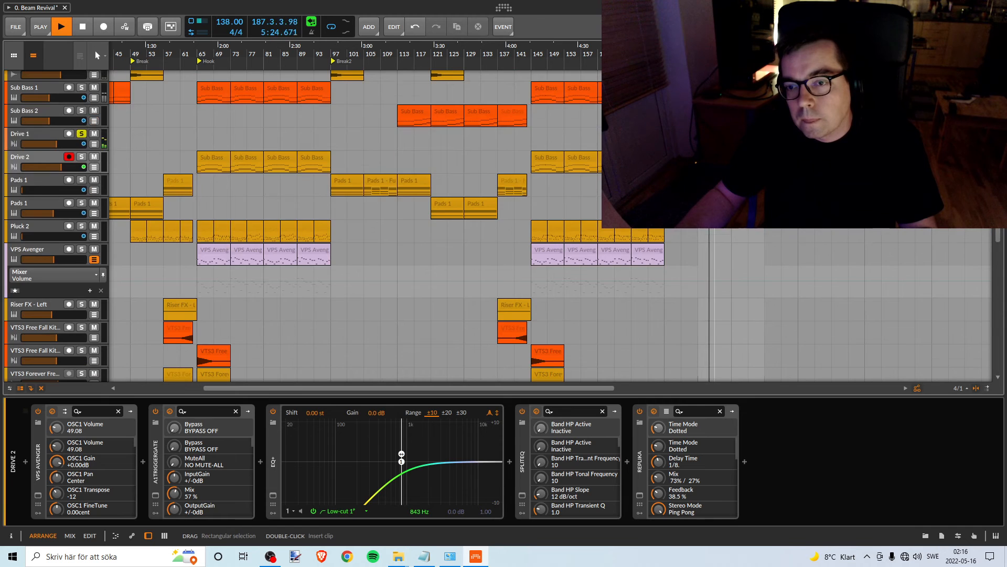
pyautogui.scroll(3, 367, 225)
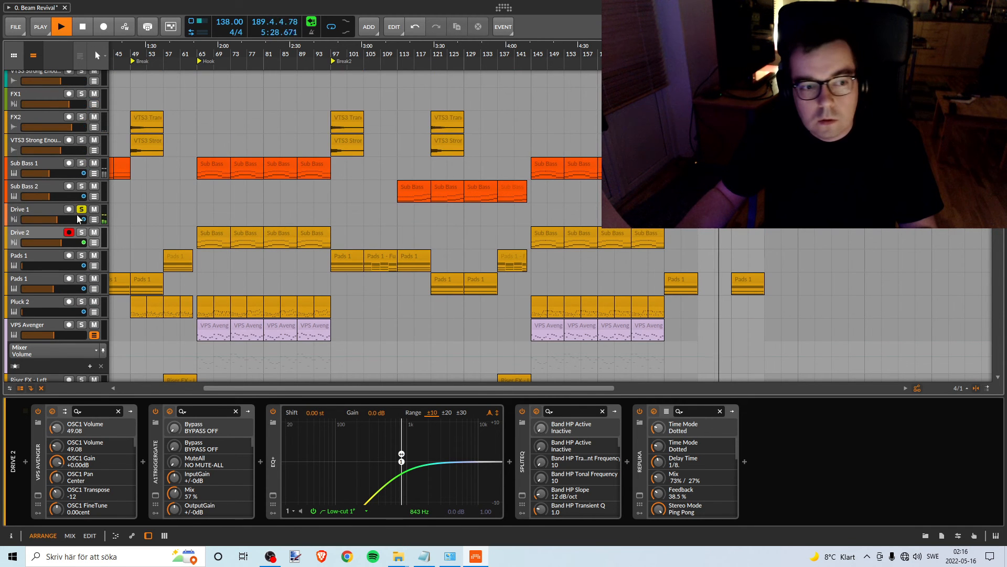
pyautogui.moveTo(59, 224); pyautogui.dragTo(60, 219)
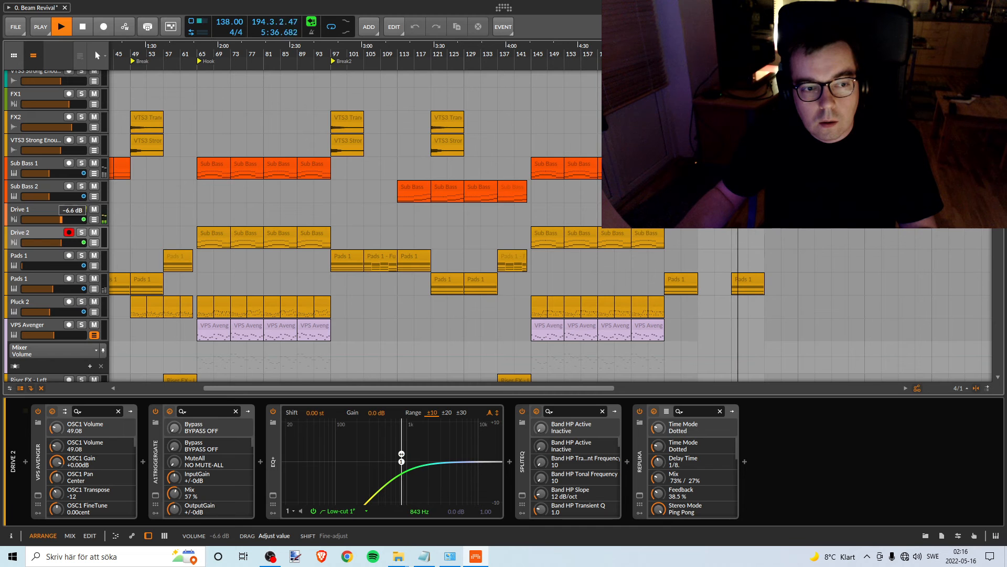
pyautogui.moveTo(61, 219); pyautogui.dragTo(61, 220)
pyautogui.press('space')
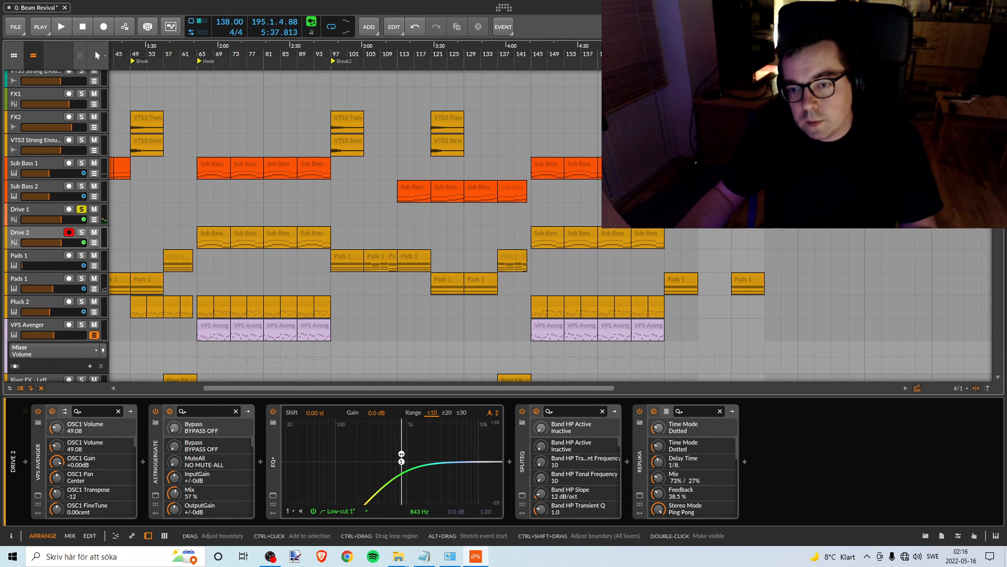
# - Move the Pink Noise clip from bar 185 back to bar 93 and place the loop region over it
pyautogui.scroll(3, 681, 294)
pyautogui.scroll(8, 681, 294)
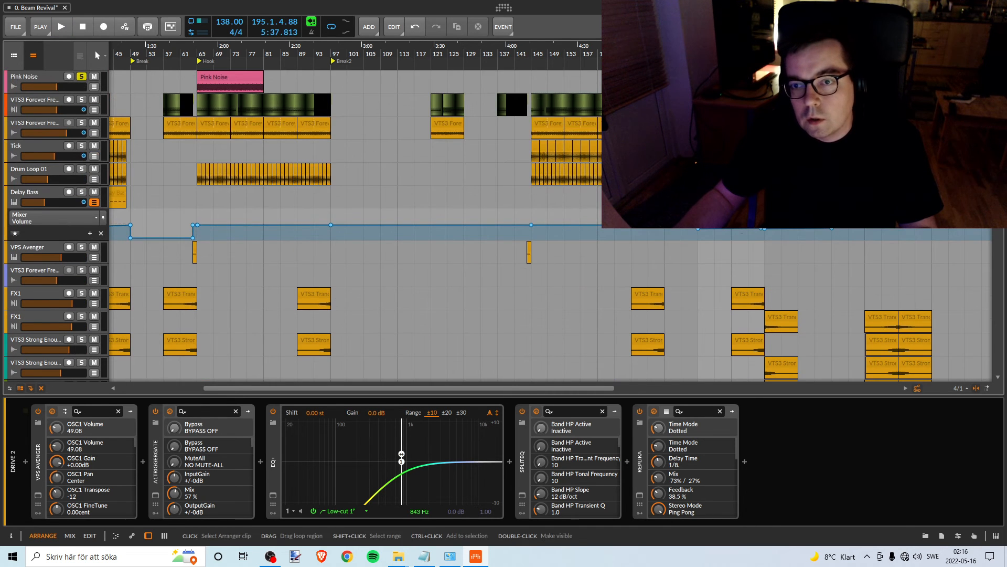
pyautogui.moveTo(715, 77); pyautogui.dragTo(341, 76)
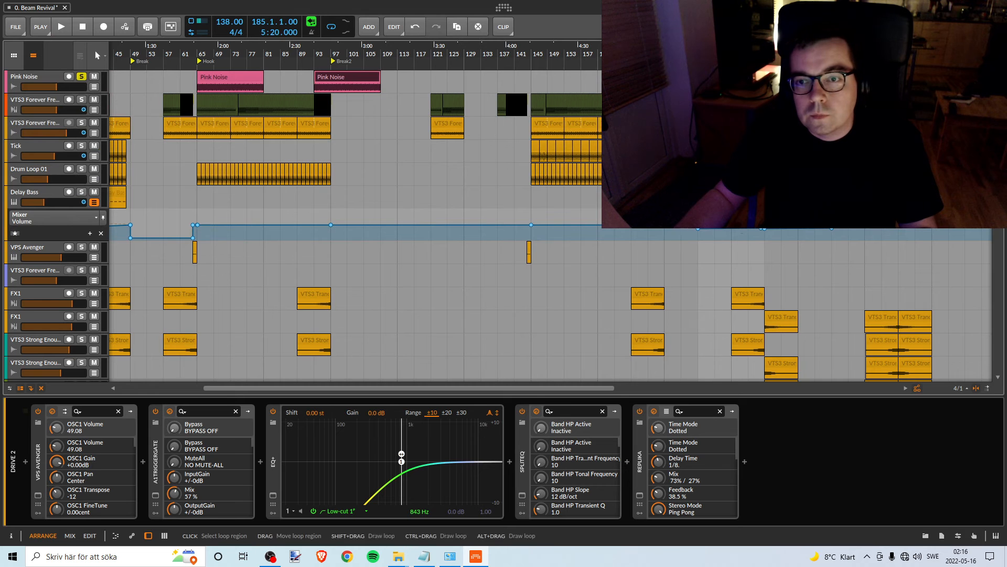
pyautogui.moveTo(275, 55); pyautogui.dragTo(371, 43)
pyautogui.scroll(-12, 373, 204)
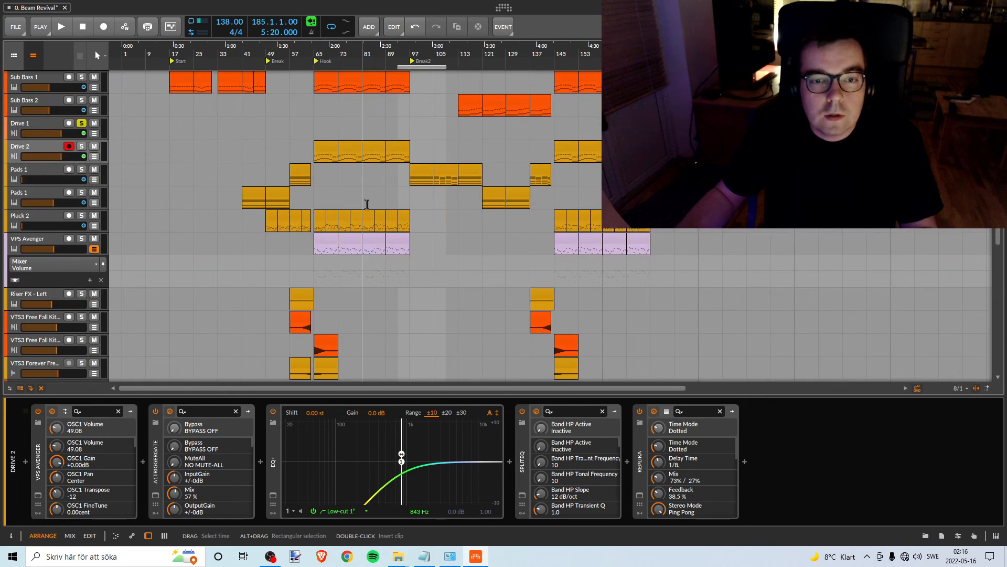
pyautogui.scroll(10, 324, 215)
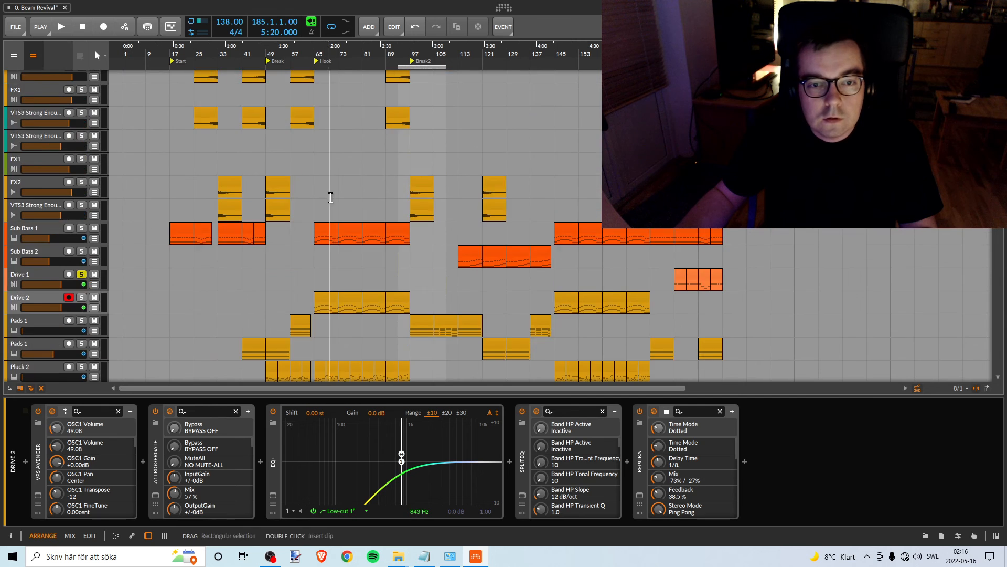
# - Select the Sub Bass 2 track and move the loop region and the second Pink Noise clip to bar 113, where its clips start
pyautogui.scroll(8, 327, 197)
pyautogui.scroll(-9, 326, 197)
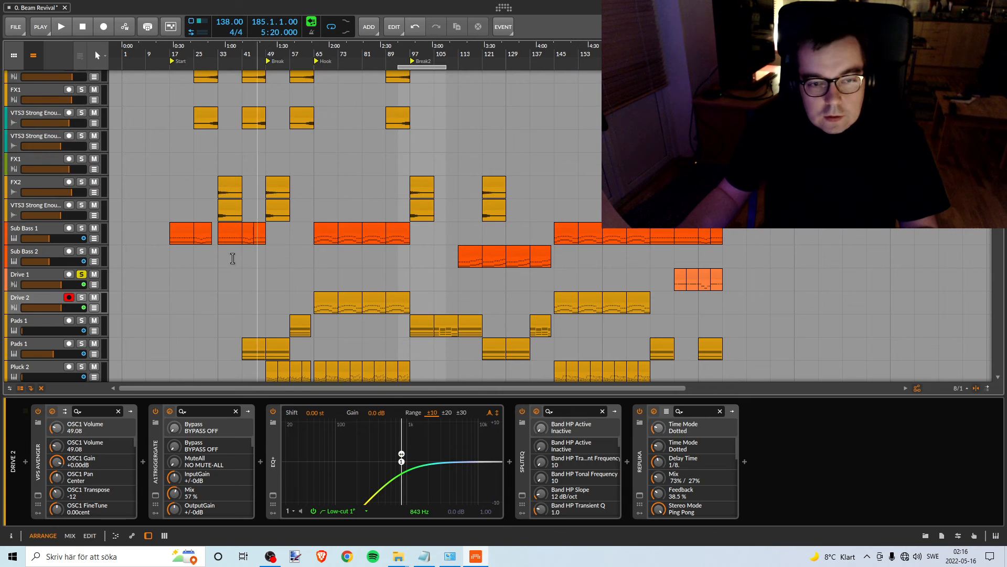
pyautogui.click(20, 258)
pyautogui.scroll(5, 472, 158)
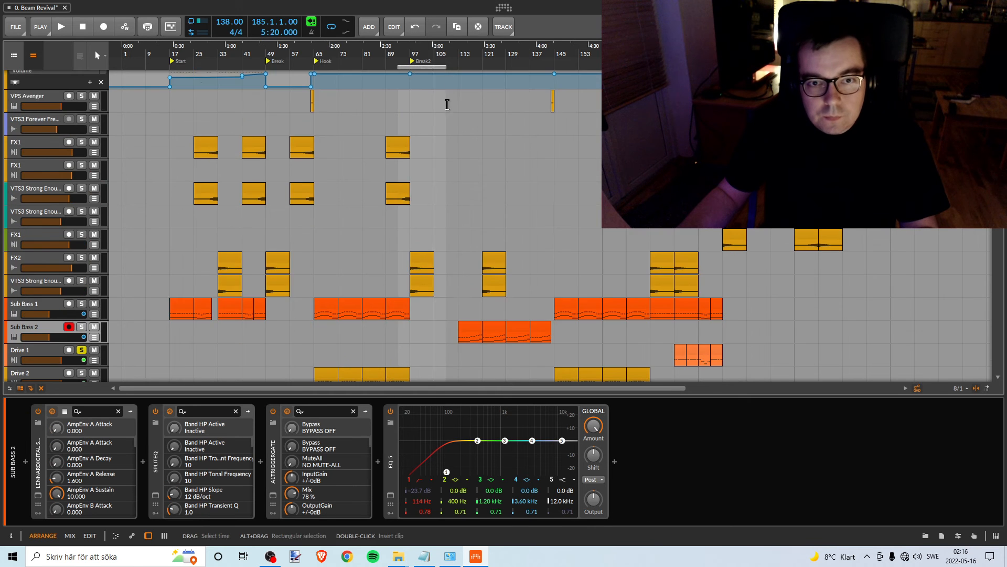
pyautogui.scroll(-4, 519, 210)
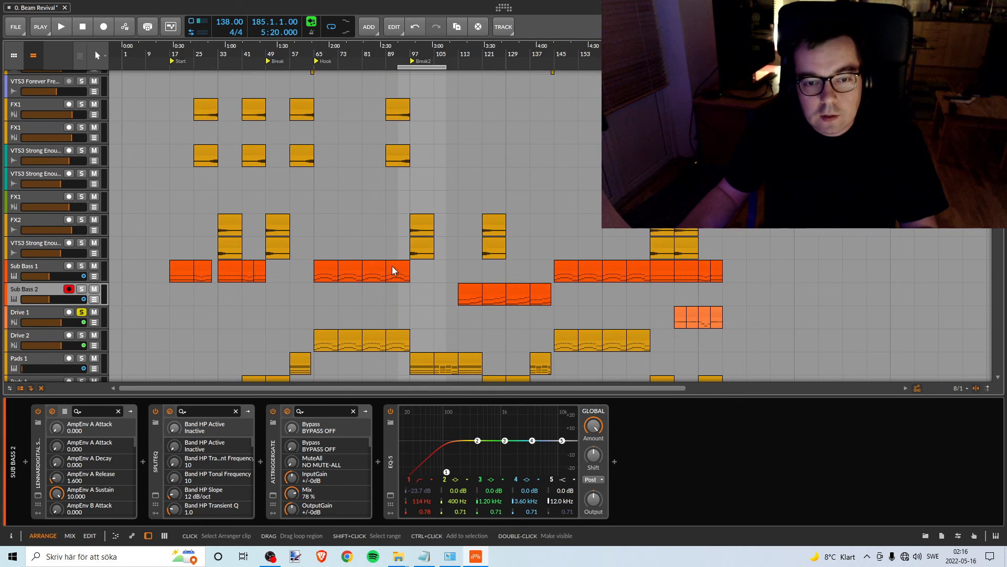
pyautogui.scroll(4, 534, 261)
pyautogui.scroll(2, 534, 261)
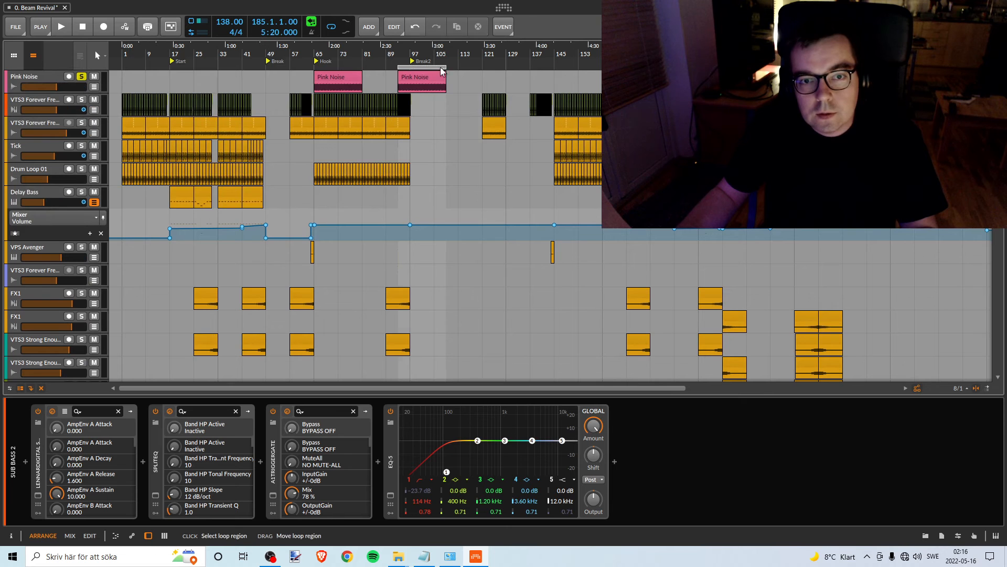
pyautogui.click(478, 67)
pyautogui.moveTo(412, 78); pyautogui.dragTo(472, 79)
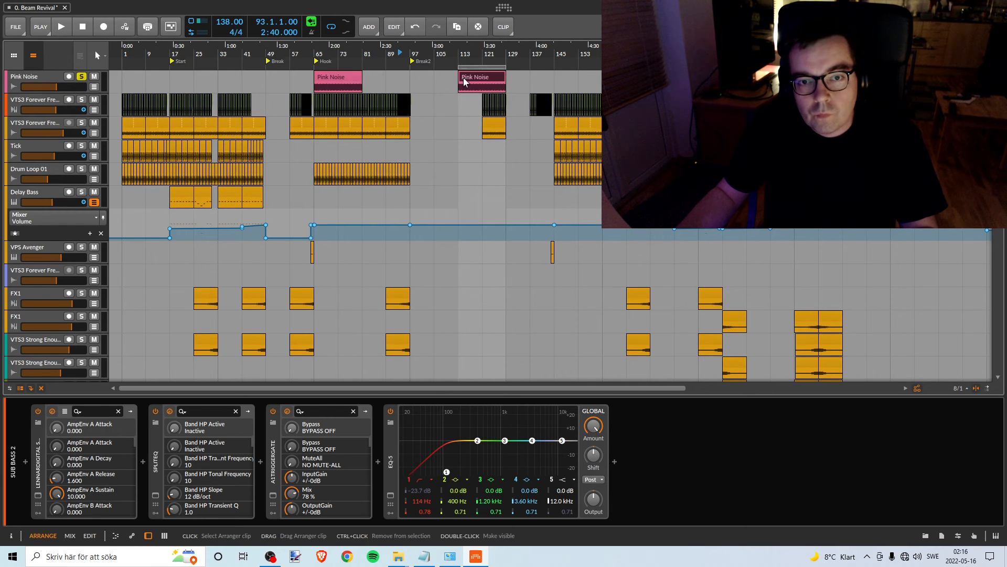
# - Duplicate the Pink Noise clip at bar 113 to bar 129 and extend the loop region to bar 145
pyautogui.scroll(-6, 467, 179)
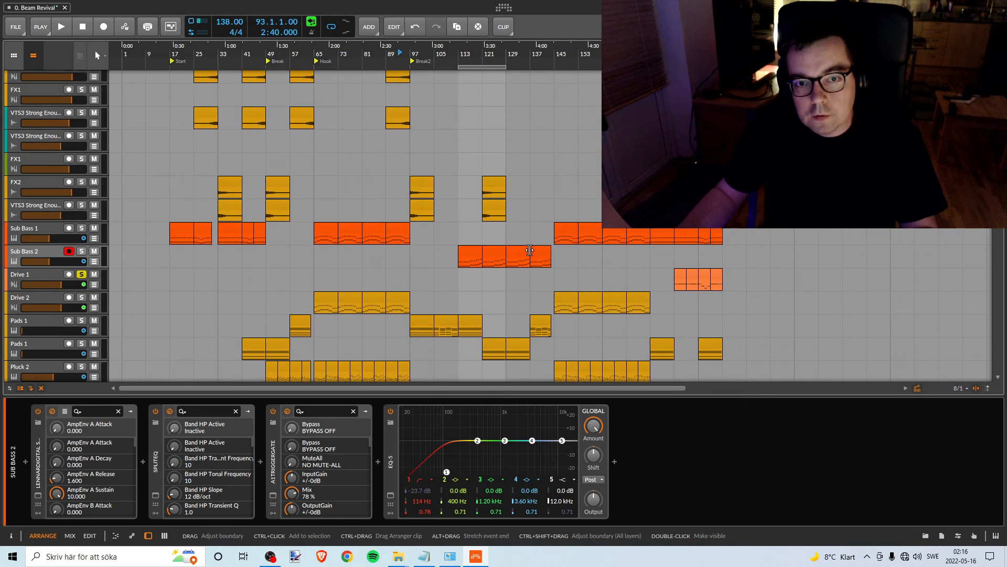
pyautogui.scroll(6, 467, 183)
pyautogui.hotkey('ctrl', 'd')
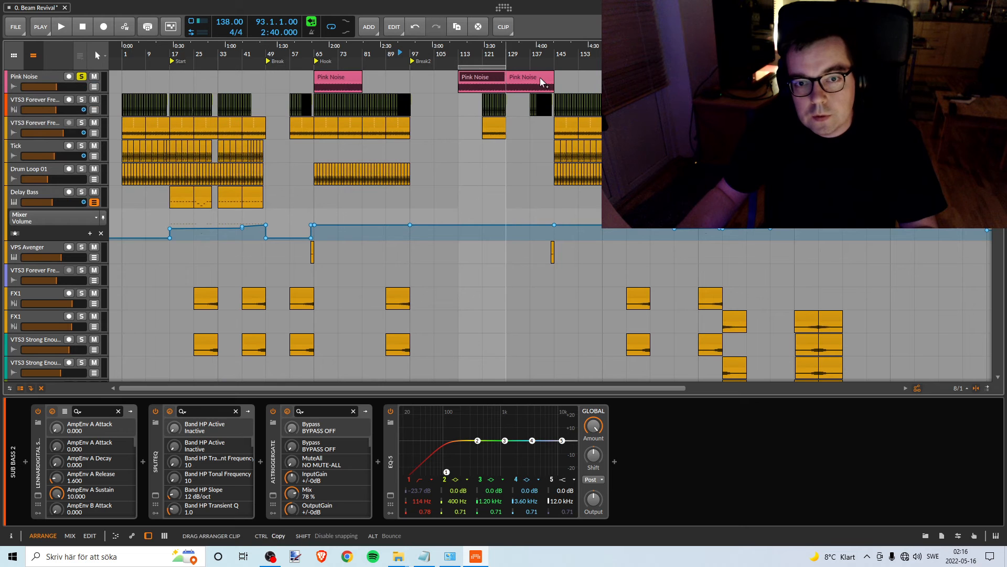
pyautogui.moveTo(505, 66); pyautogui.dragTo(553, 66)
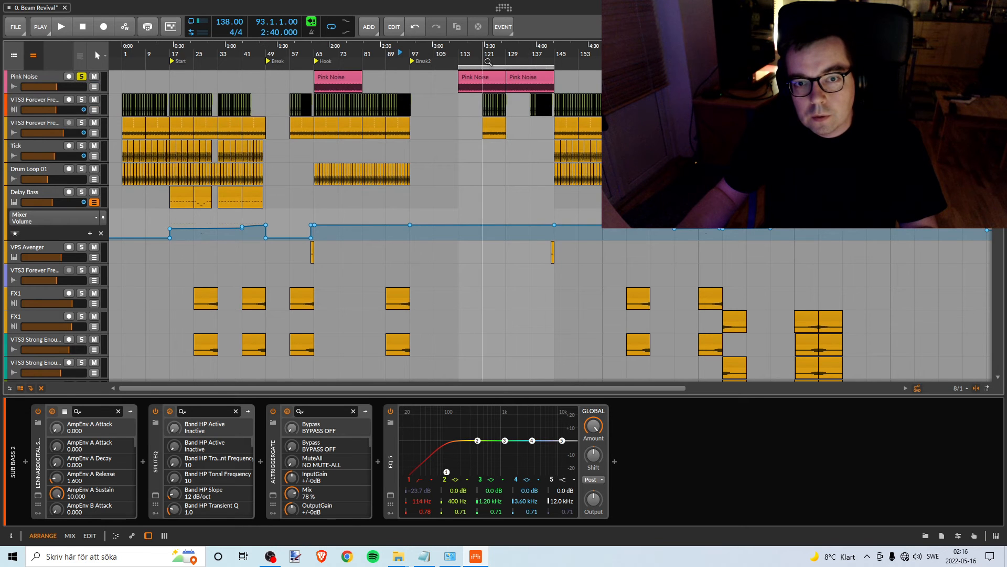
# - Play from bar 113 with Sub Bass 2 soloed, set its volume to about -18.6 dB against the pink noise, and stop playback
pyautogui.press('space')
pyautogui.scroll(-7, 465, 141)
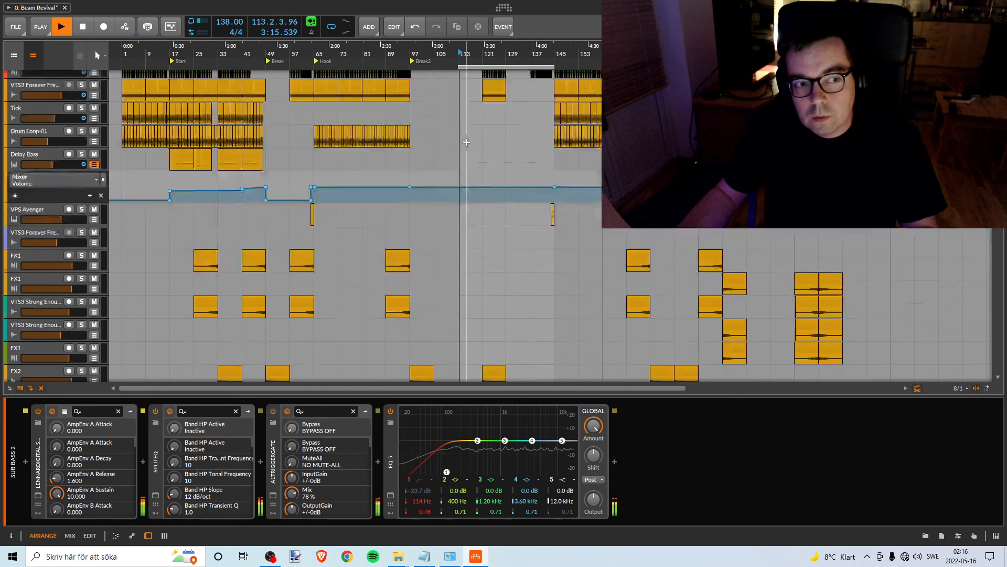
pyautogui.click(82, 213)
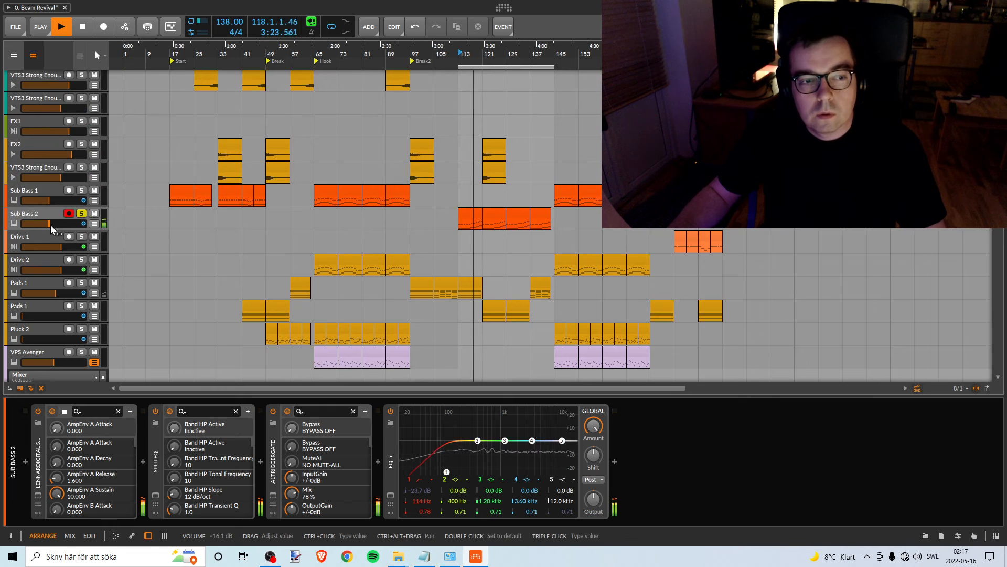
pyautogui.moveTo(49, 223); pyautogui.dragTo(59, 224)
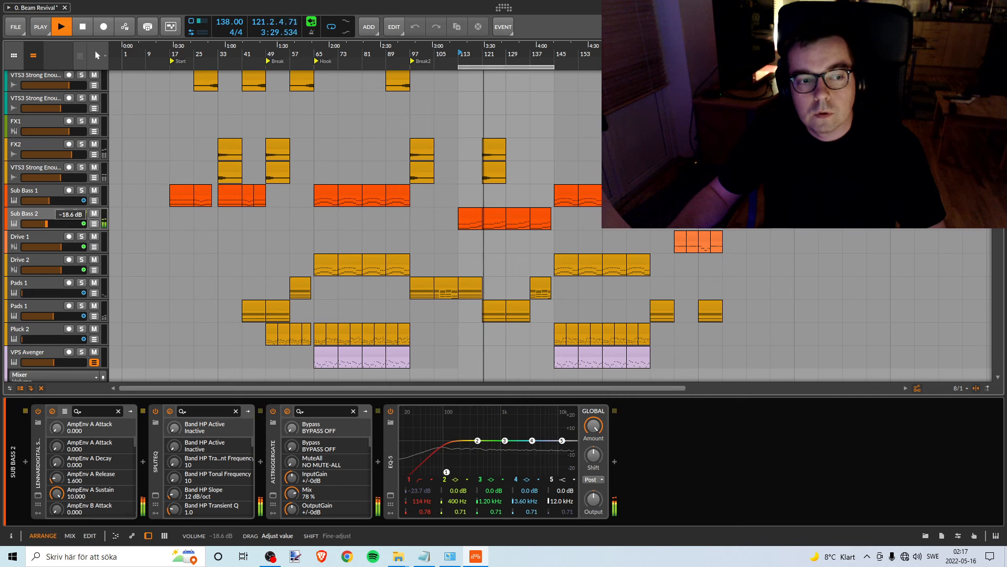
pyautogui.moveTo(46, 223); pyautogui.dragTo(46, 224)
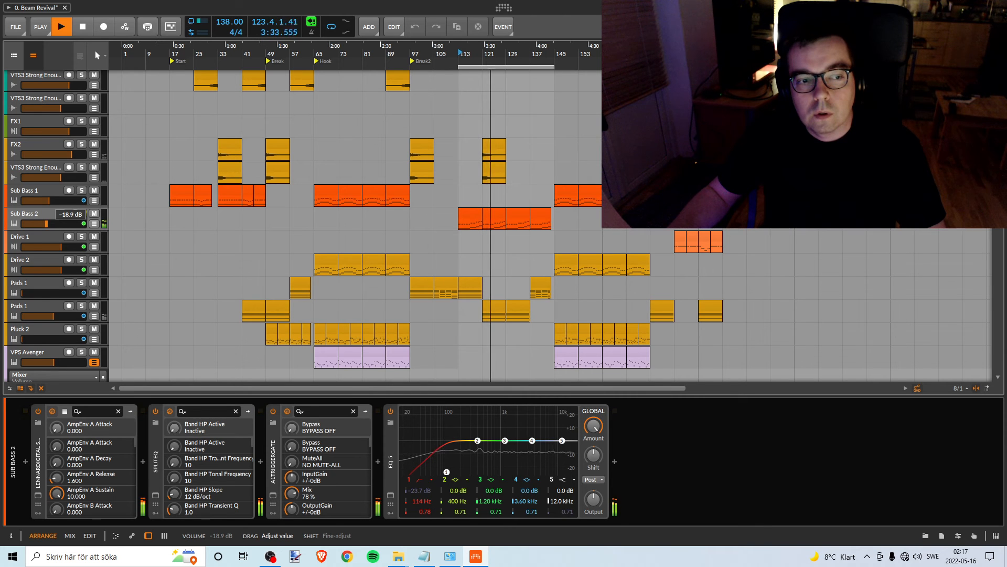
pyautogui.moveTo(46, 223); pyautogui.dragTo(46, 224)
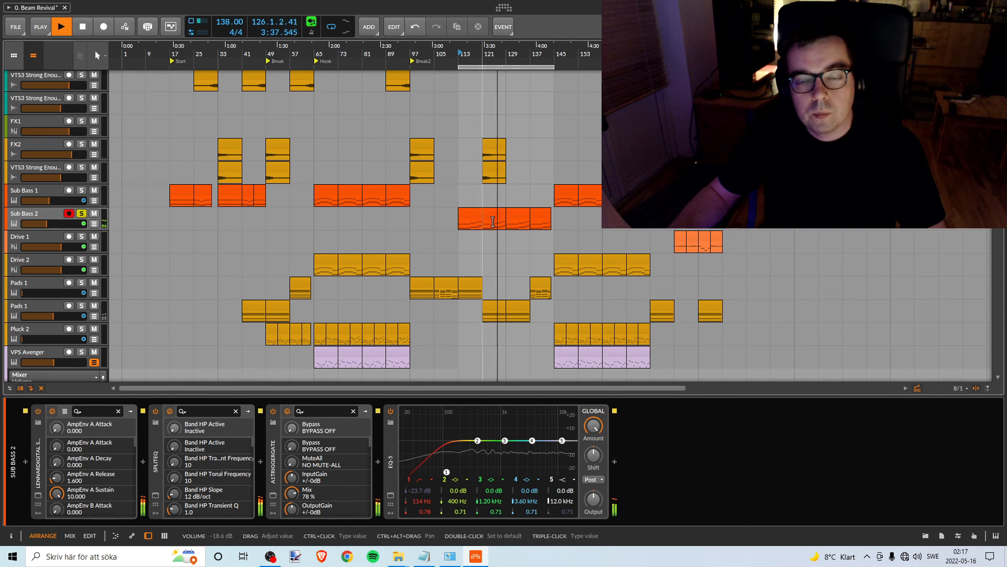
pyautogui.scroll(3, 489, 299)
pyautogui.press('space')
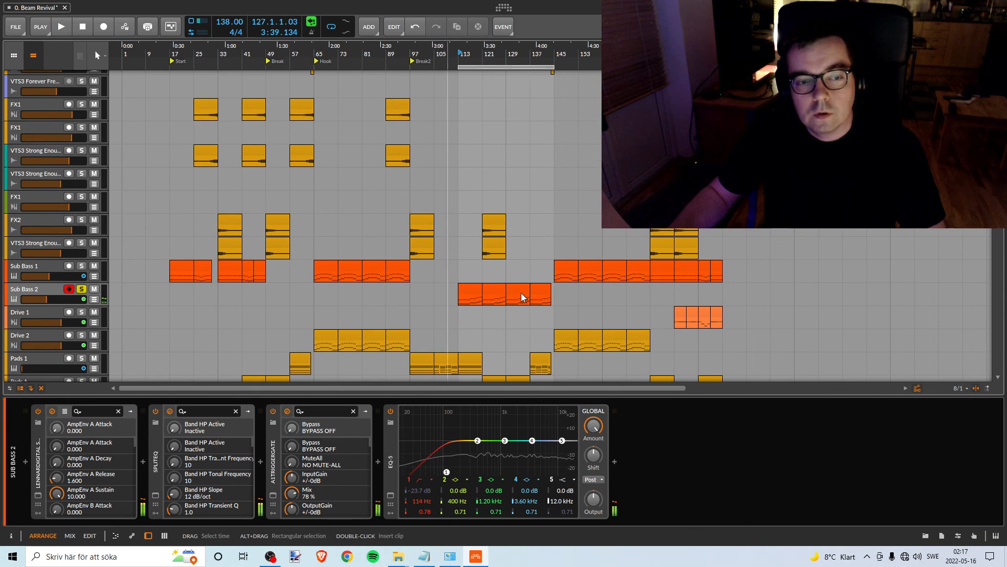
# - Unsolo the Sub Bass 2 track and change its colour to amber
pyautogui.scroll(5, 488, 280)
pyautogui.scroll(-4, 483, 270)
pyautogui.scroll(-5, 498, 270)
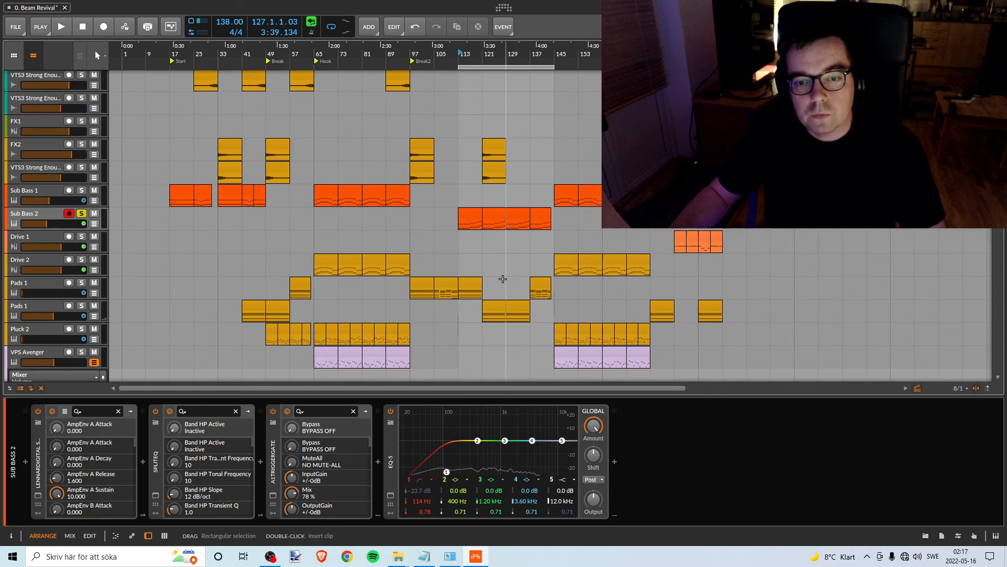
pyautogui.scroll(2, 512, 247)
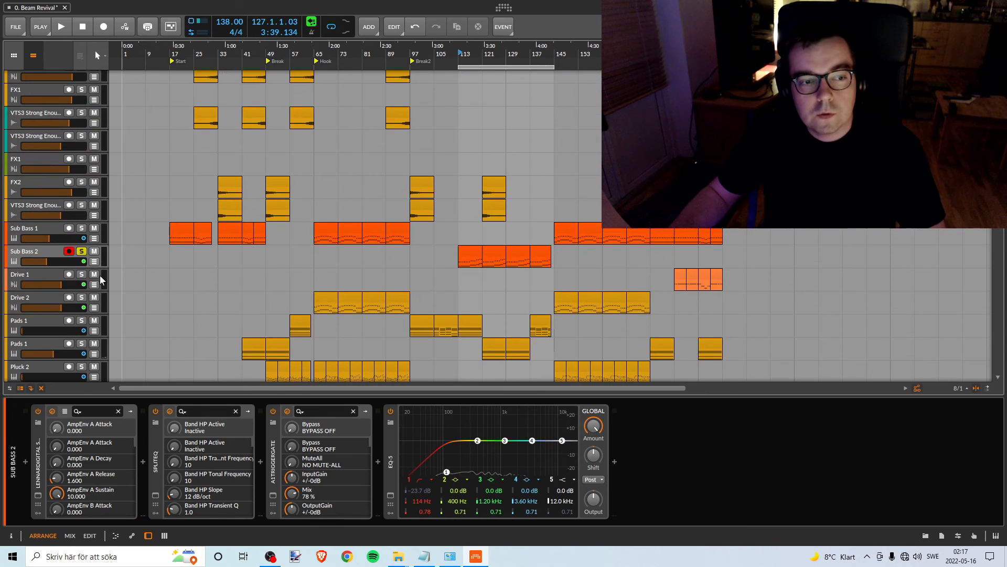
pyautogui.click(82, 252)
pyautogui.click(36, 252)
pyautogui.rightClick(36, 250)
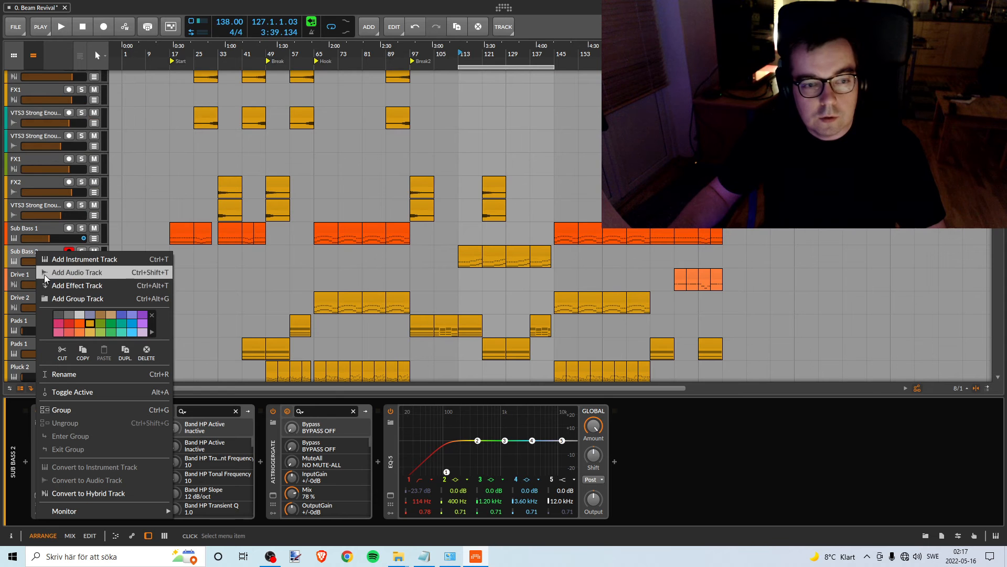
pyautogui.click(32, 256)
# - Move the loop region to bars 65–97 and the Pink Noise clip from bar 113 to bar 81
pyautogui.scroll(4, 453, 210)
pyautogui.scroll(2, 453, 210)
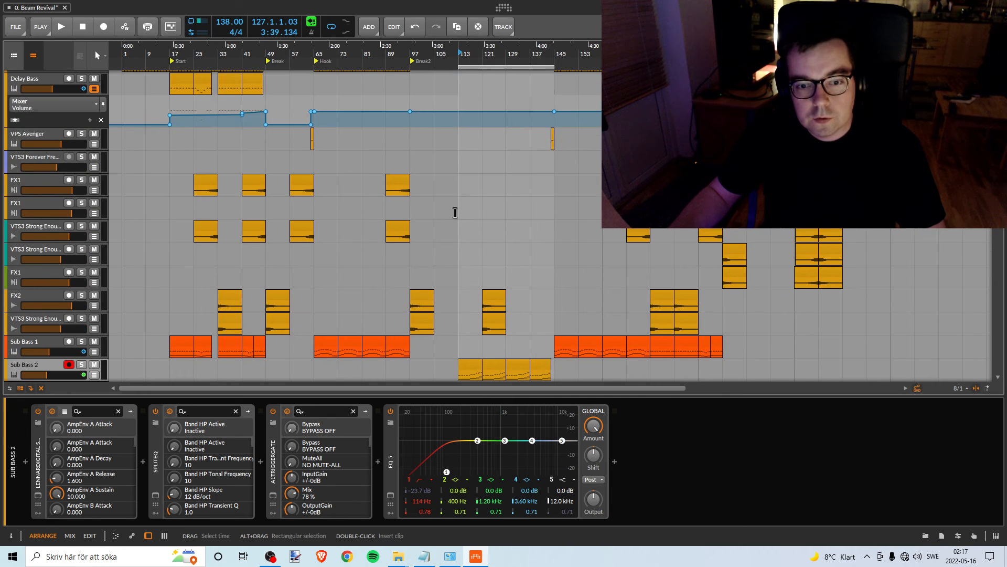
pyautogui.scroll(-4, 464, 220)
pyautogui.scroll(10, 478, 133)
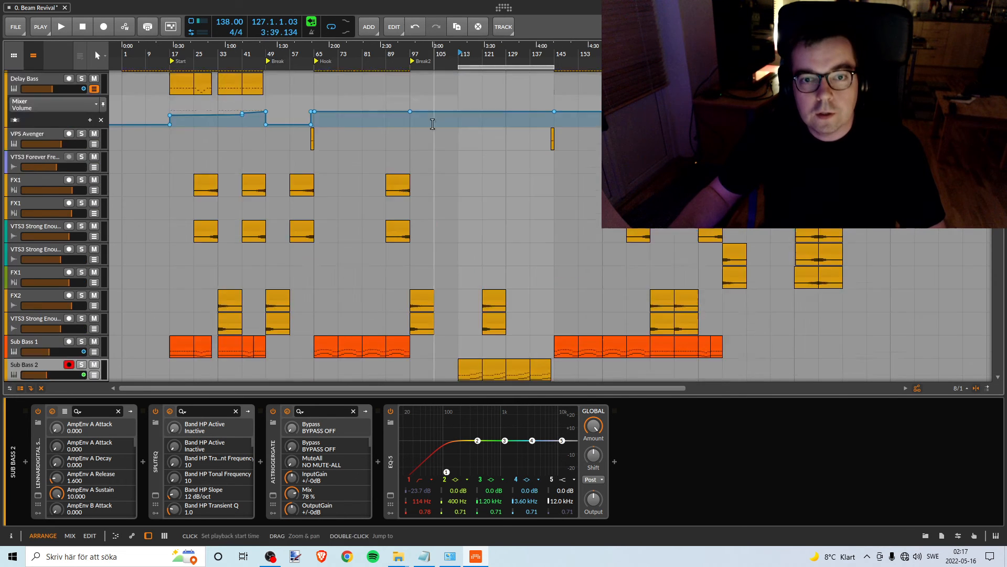
pyautogui.scroll(-10, 461, 113)
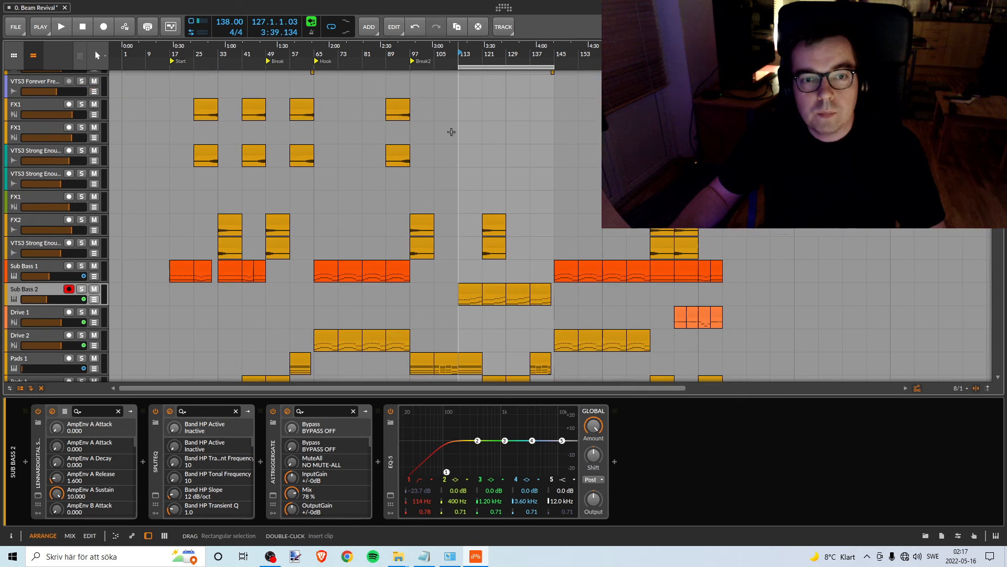
pyautogui.scroll(2, 453, 132)
pyautogui.moveTo(483, 68); pyautogui.dragTo(344, 68)
pyautogui.scroll(8, 436, 132)
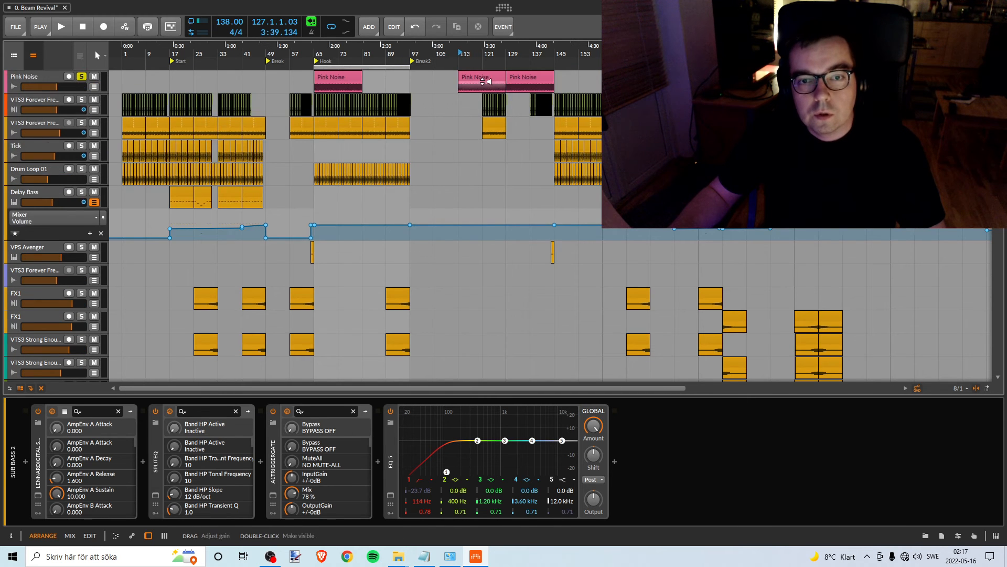
pyautogui.moveTo(480, 77); pyautogui.dragTo(384, 78)
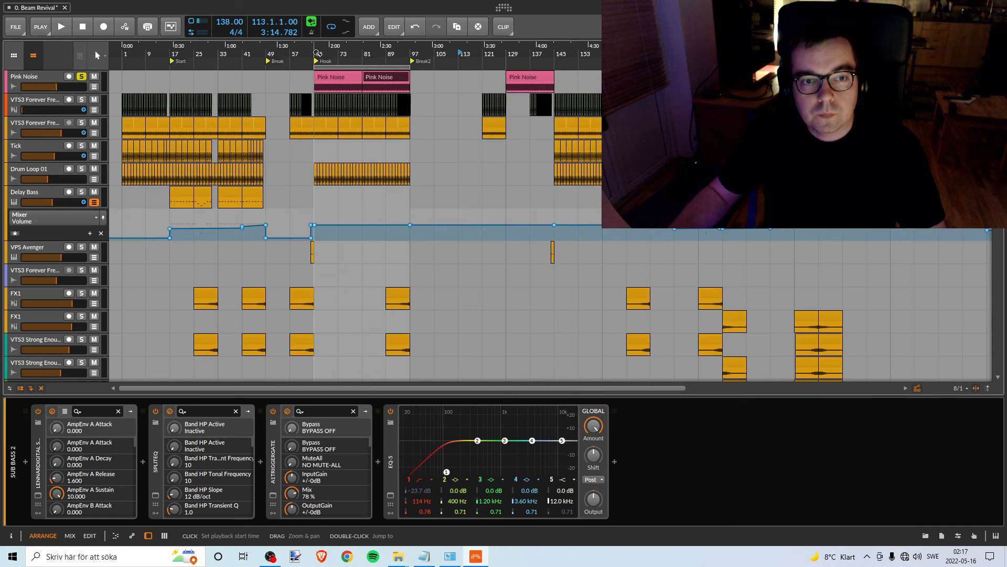
# - Play from bar 65 with Sub Bass 1 soloed, set its volume to about -17.0 dB against the pink noise, and stop playback
pyautogui.press('space')
pyautogui.scroll(-12, 348, 139)
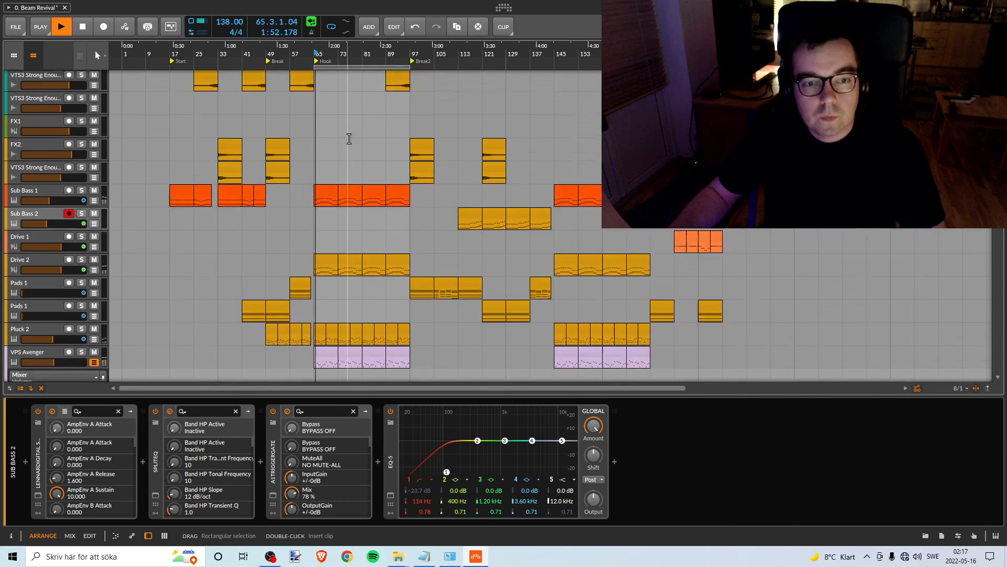
pyautogui.click(82, 227)
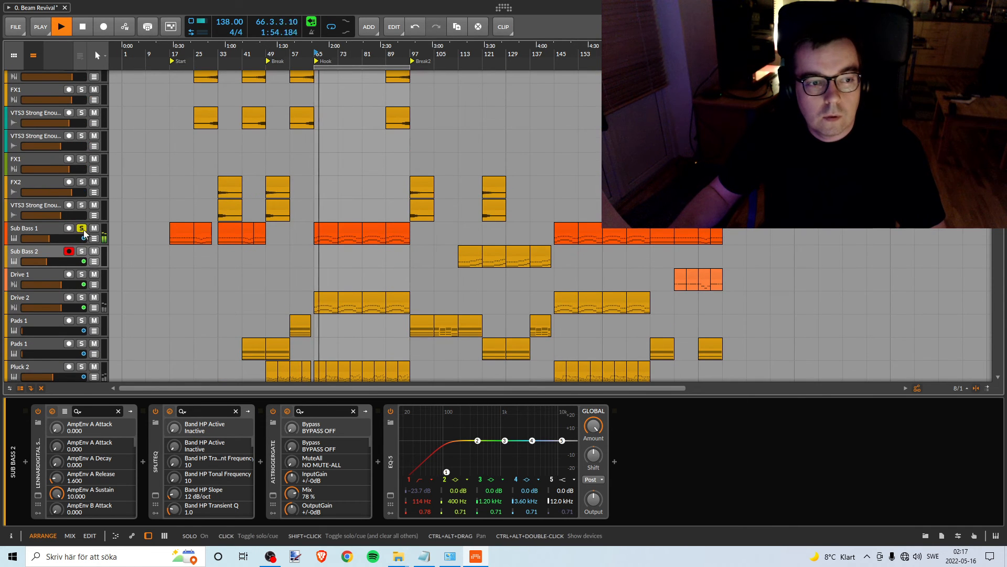
pyautogui.moveTo(346, 50); pyautogui.dragTo(346, 74)
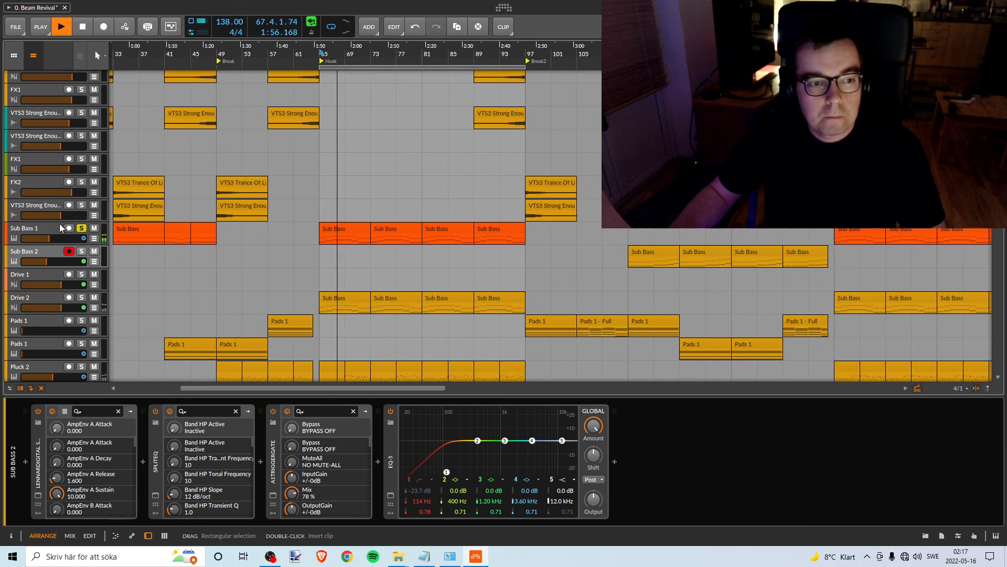
pyautogui.moveTo(48, 238); pyautogui.dragTo(43, 238)
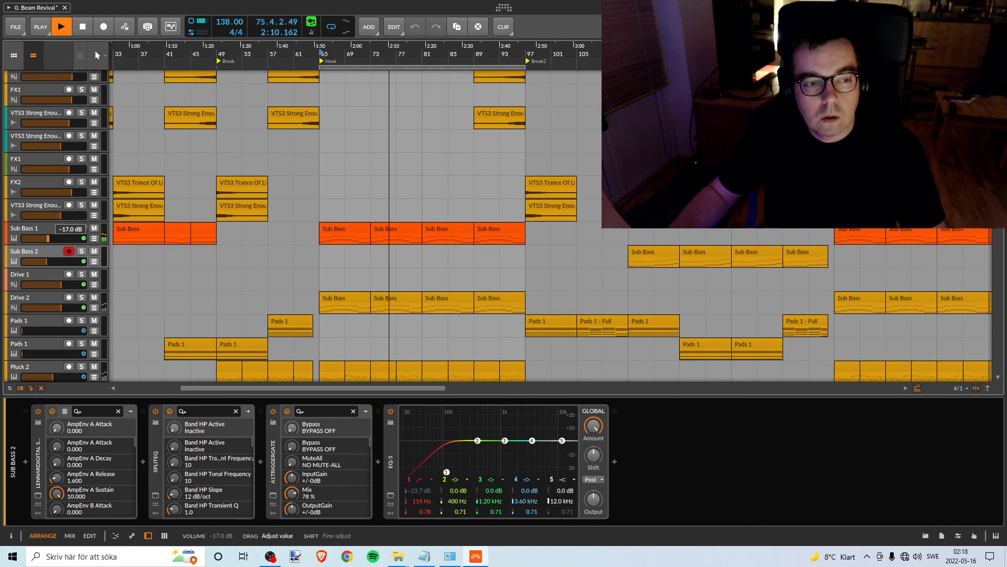
pyautogui.moveTo(48, 238); pyautogui.dragTo(48, 238)
pyautogui.press('space')
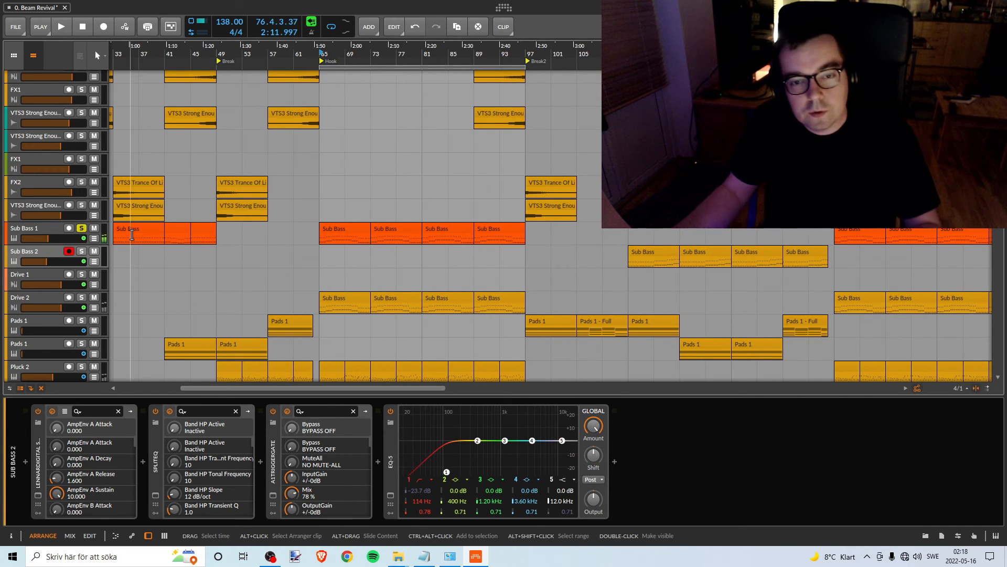
# - Change the Sub Bass 1 track's colour to amber
pyautogui.scroll(-4, 405, 55)
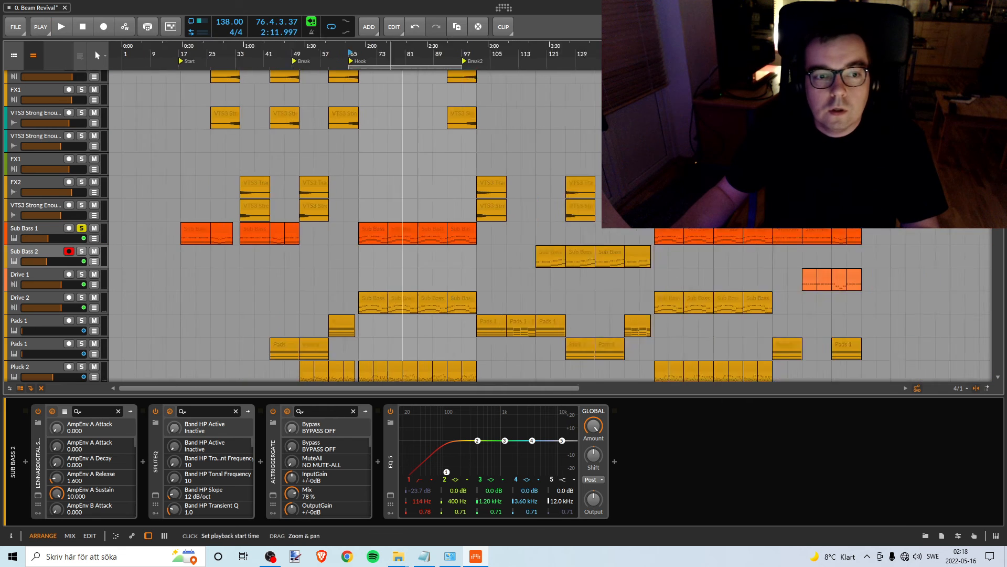
pyautogui.click(38, 225)
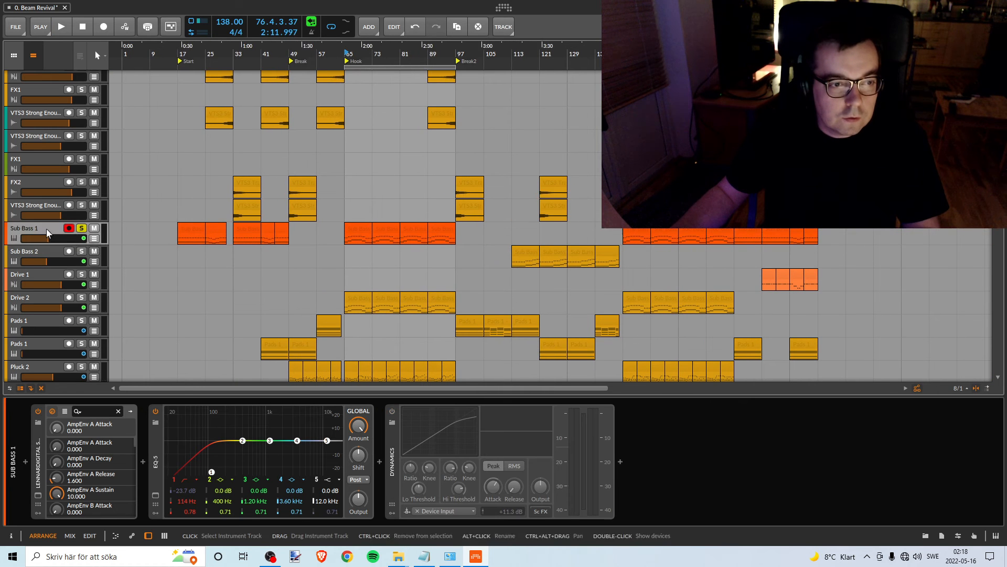
pyautogui.rightClick(46, 228)
pyautogui.click(101, 303)
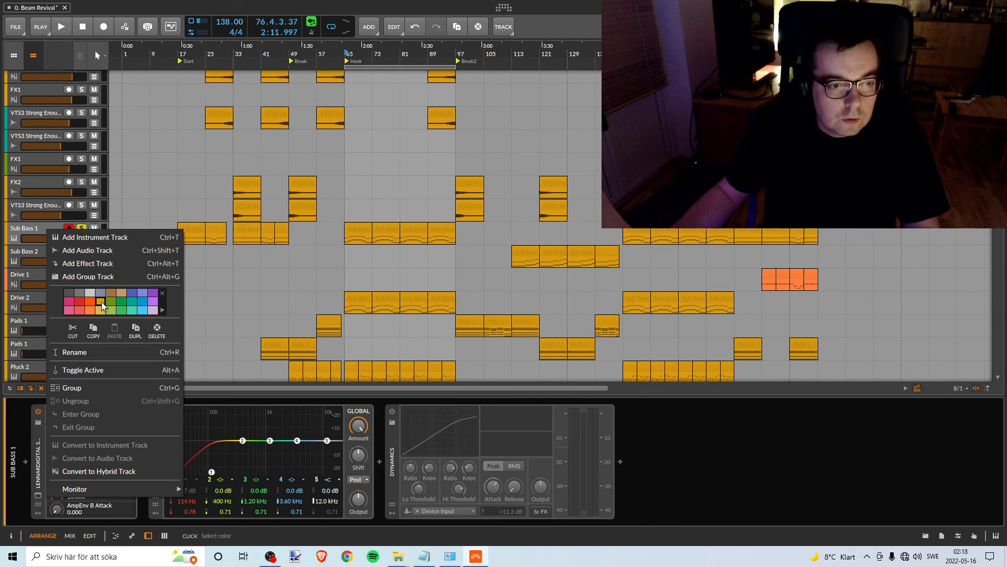
pyautogui.click(33, 227)
# - Select the Drive 1 track and move the Pink Noise clip from bar 129 to the section where Drive 1 plays
pyautogui.scroll(5, 276, 224)
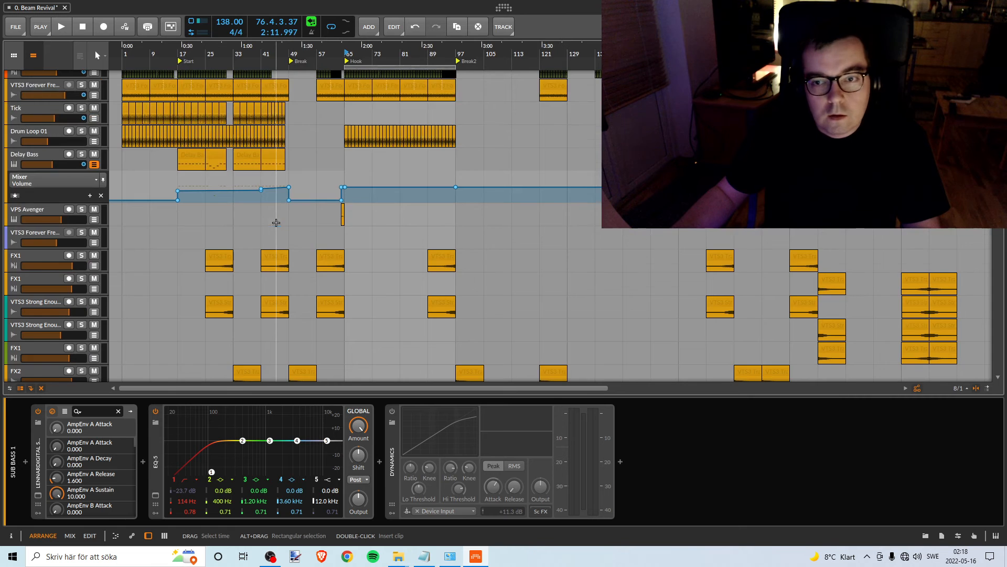
pyautogui.scroll(3, 274, 223)
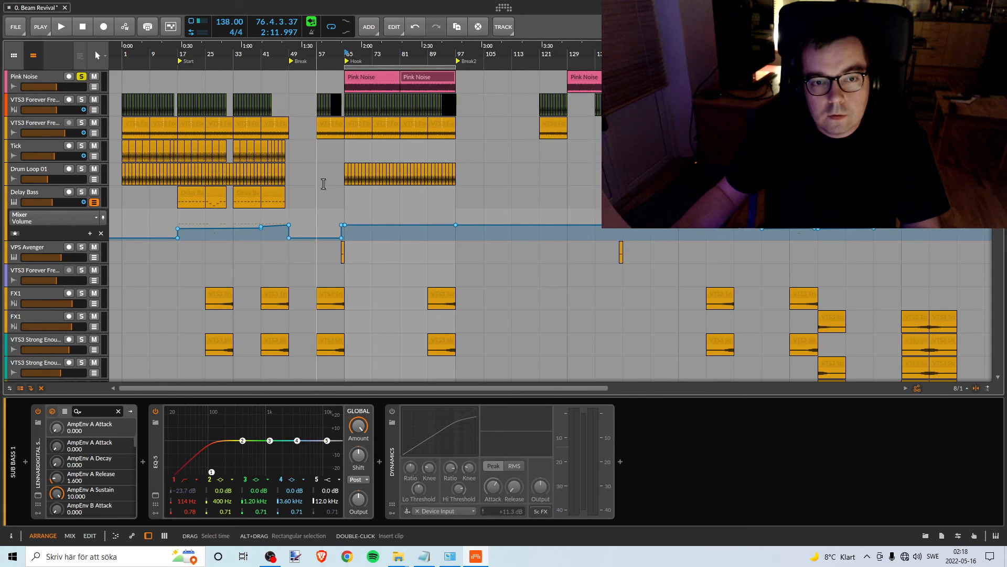
pyautogui.scroll(-15, 315, 173)
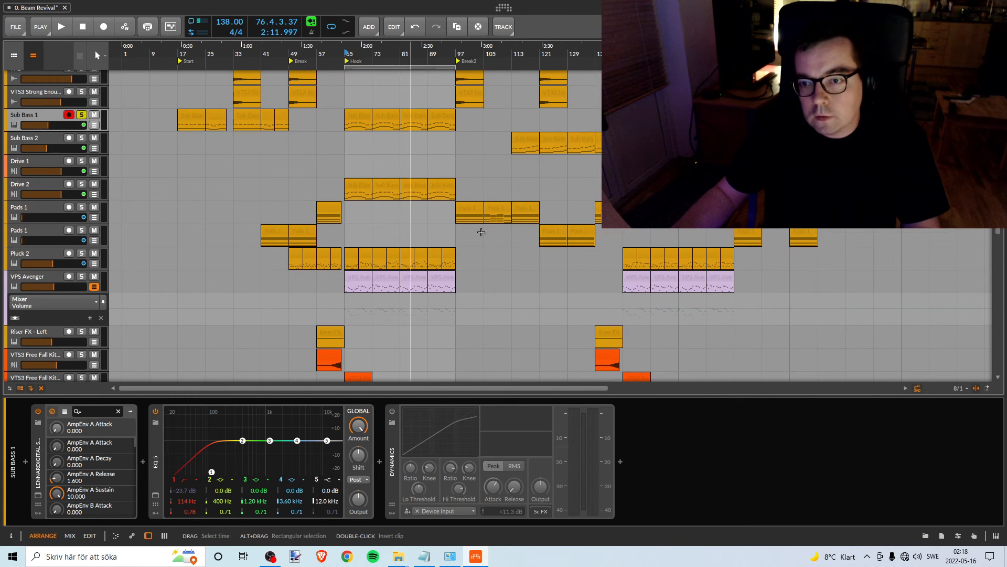
pyautogui.click(39, 162)
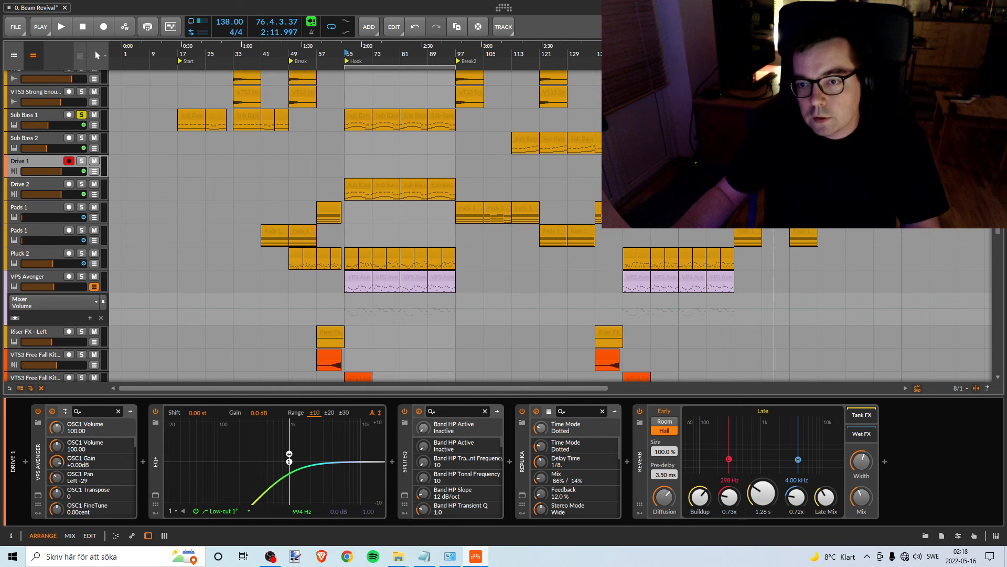
pyautogui.scroll(3, 722, 157)
pyautogui.scroll(3, 722, 157)
pyautogui.scroll(8, 722, 157)
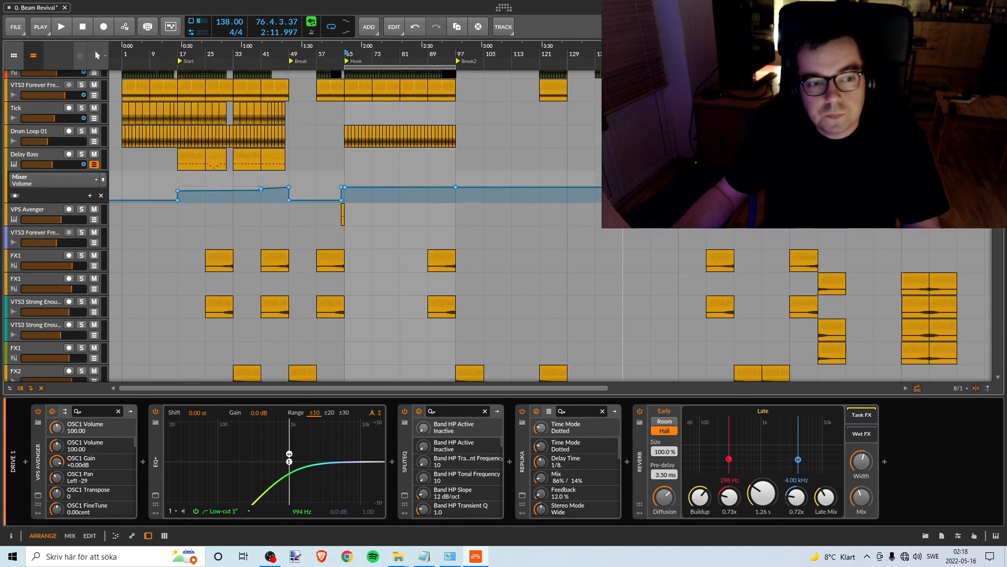
pyautogui.moveTo(613, 77); pyautogui.dragTo(779, 79)
pyautogui.scroll(-3, 779, 78)
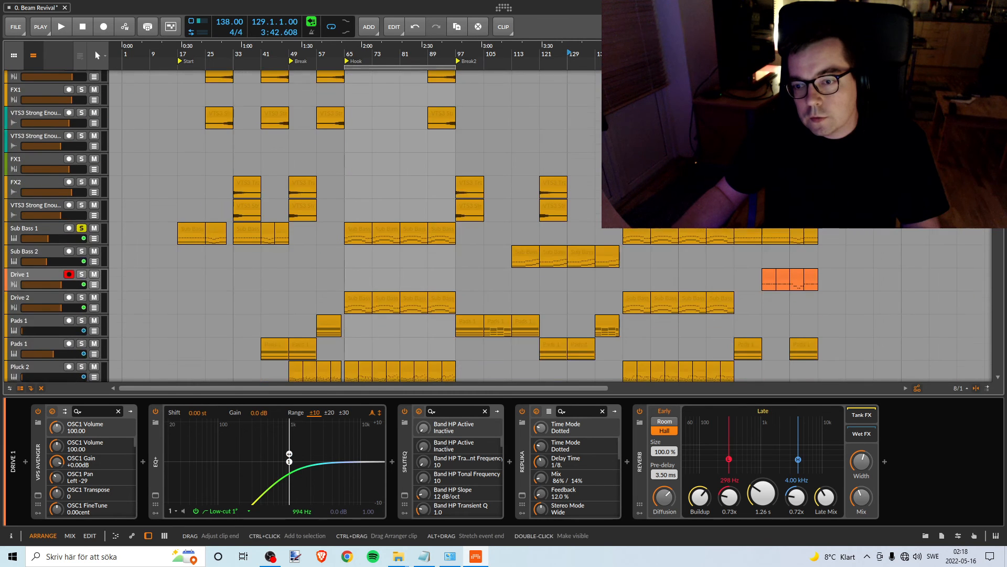
pyautogui.scroll(3, 779, 79)
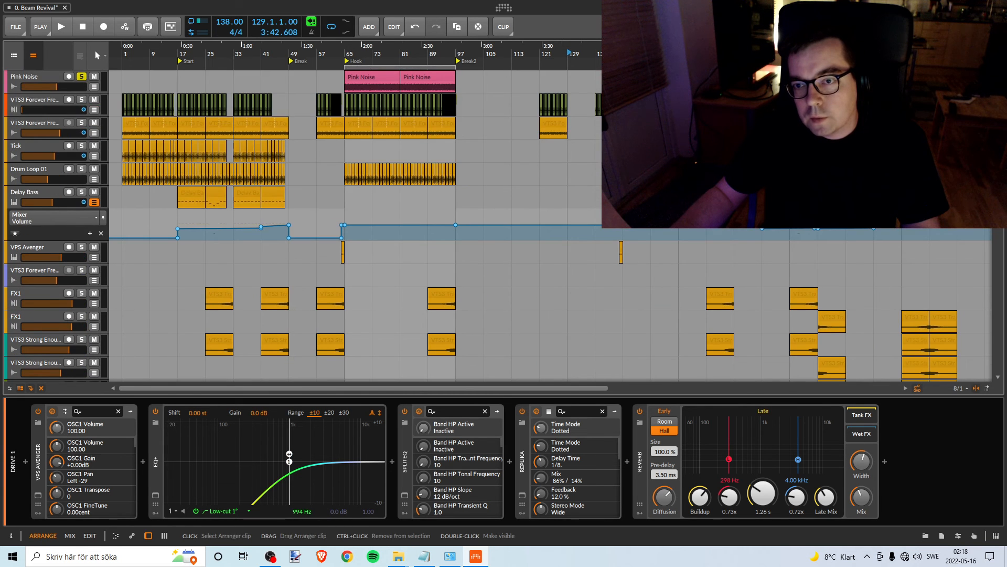
pyautogui.moveTo(776, 78)
pyautogui.mouseDown()
pyautogui.moveTo(767, 77)
pyautogui.moveTo(776, 78)
pyautogui.mouseUp()
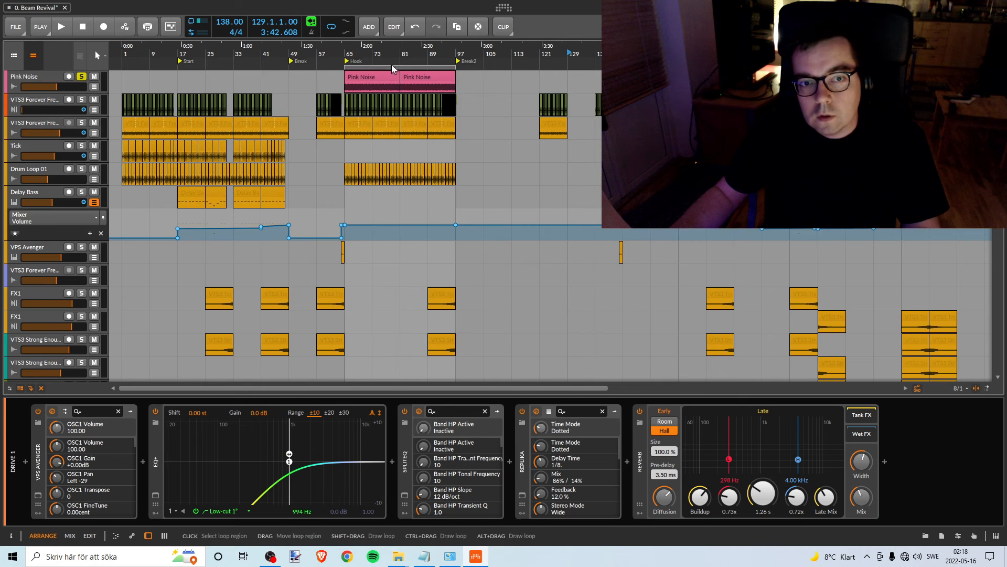
# - Set the loop region to bars 185–201, spanning the Drive 1 clips
pyautogui.moveTo(394, 67); pyautogui.dragTo(811, 68)
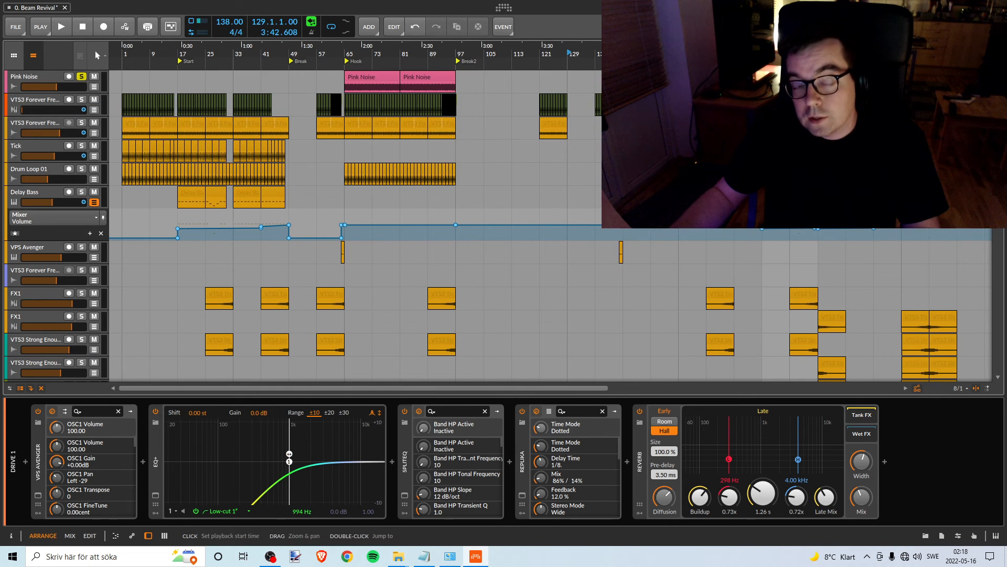
pyautogui.scroll(-3, 524, 225)
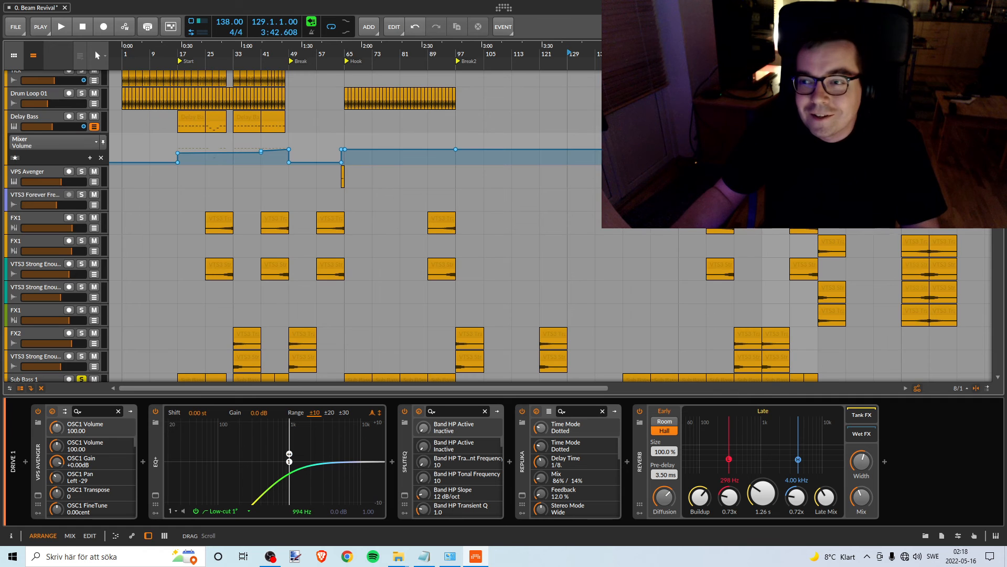
pyautogui.scroll(3, 525, 226)
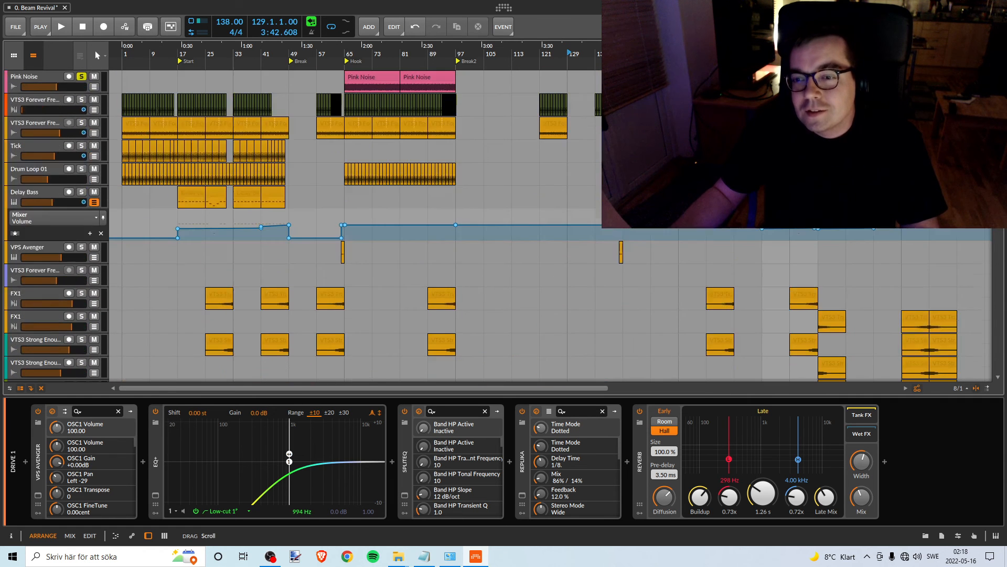
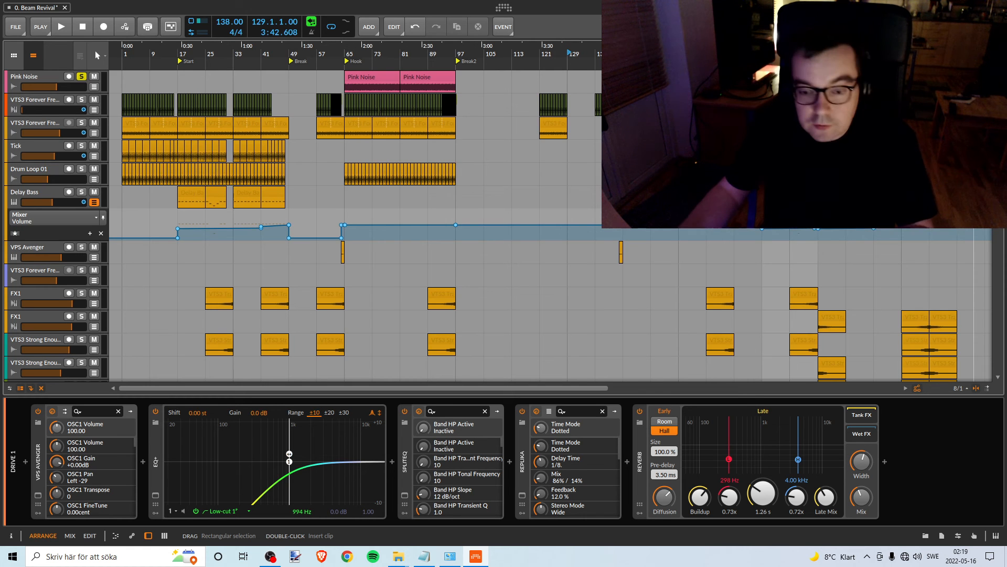
# - Turn off solo on the Sub Bass 1 track
pyautogui.scroll(-5, 367, 226)
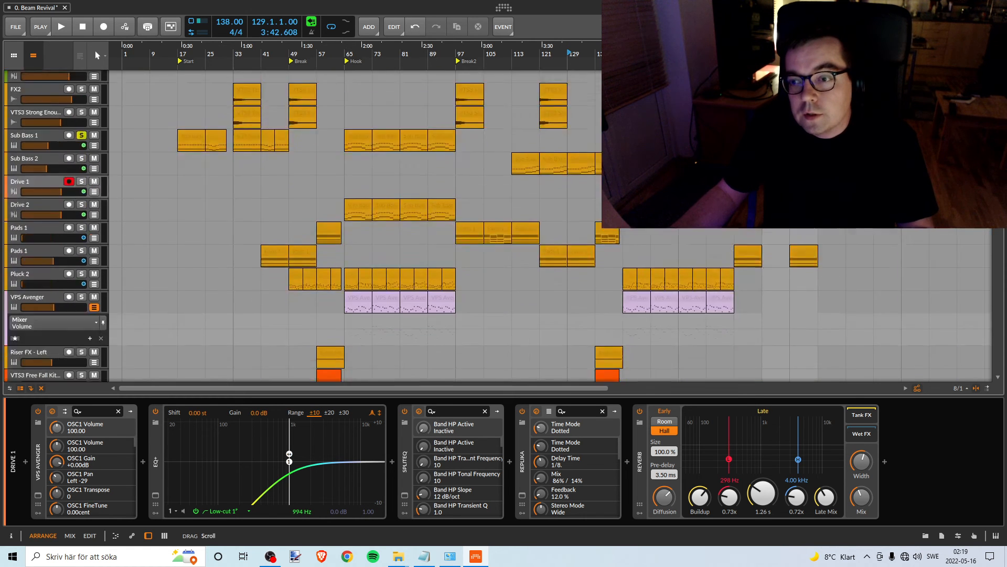
pyautogui.scroll(5, 367, 225)
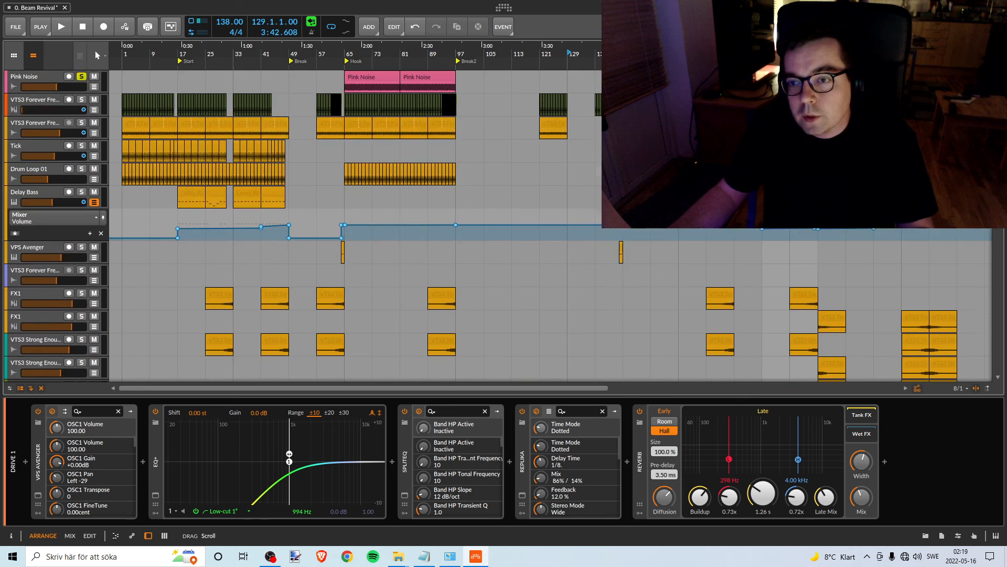
pyautogui.scroll(-6, 367, 225)
pyautogui.scroll(-1, 368, 226)
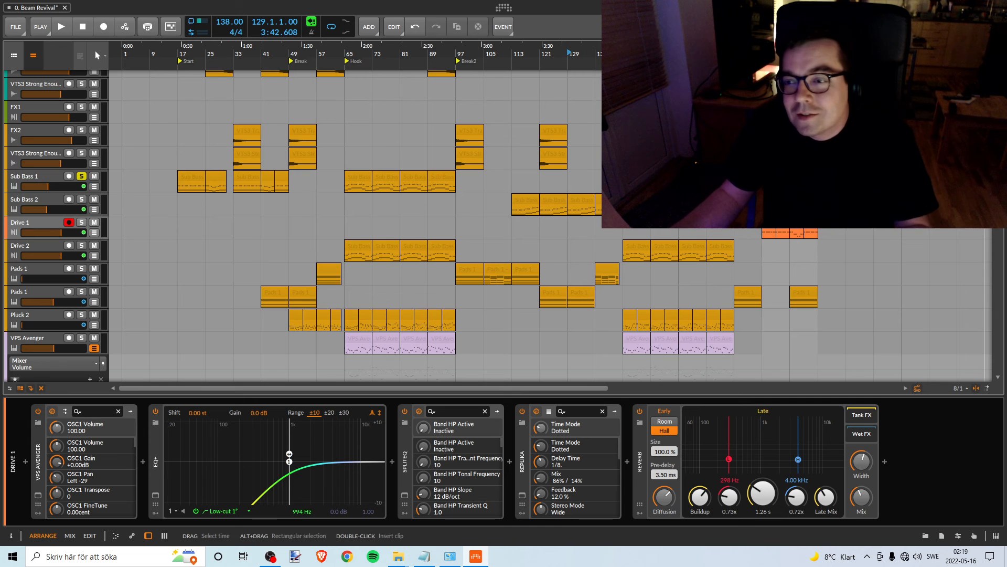
pyautogui.scroll(5, 525, 226)
pyautogui.scroll(-6, 315, 226)
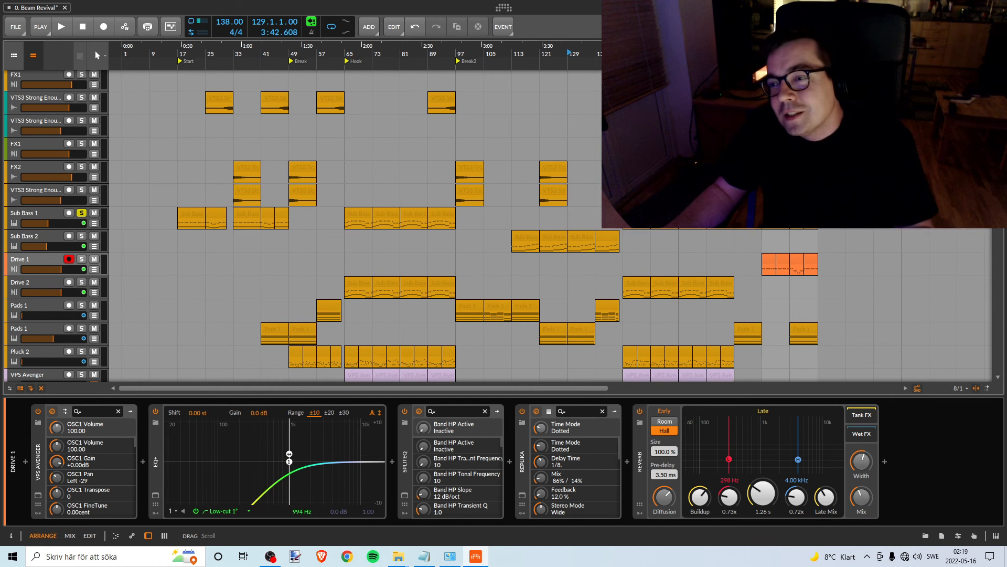
pyautogui.moveTo(998, 173)
pyautogui.mouseDown()
pyautogui.moveTo(998, 128)
pyautogui.moveTo(997, 171)
pyautogui.mouseUp()
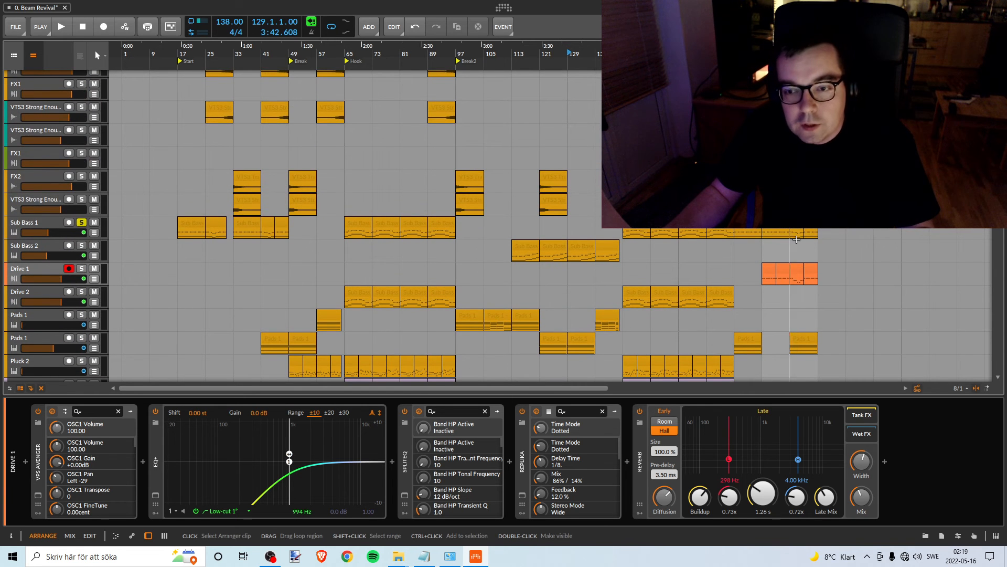
pyautogui.click(82, 223)
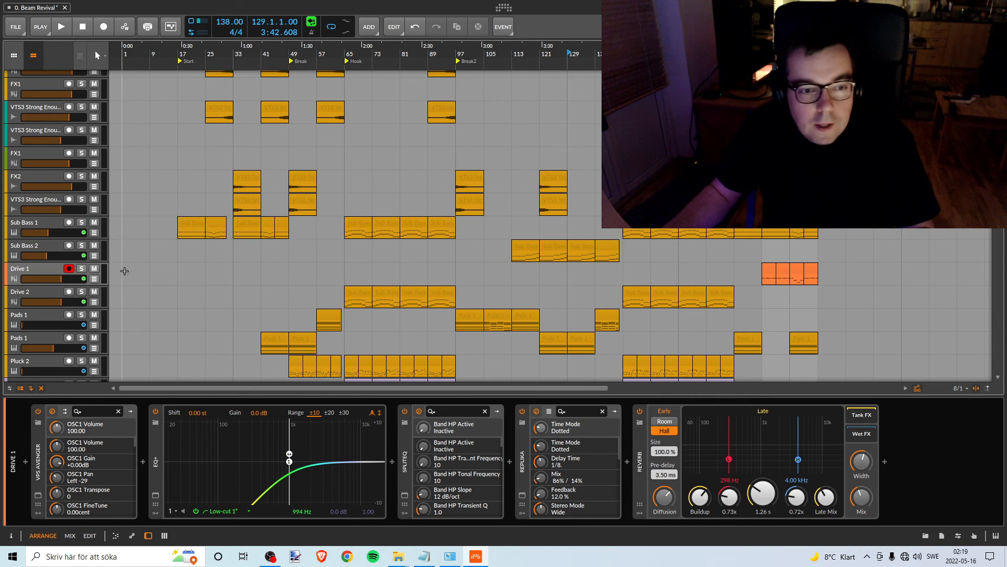
# - Play from bar 185 with Drive 1 soloed and try to lower its volume against the pink noise
pyautogui.scroll(6, 865, 262)
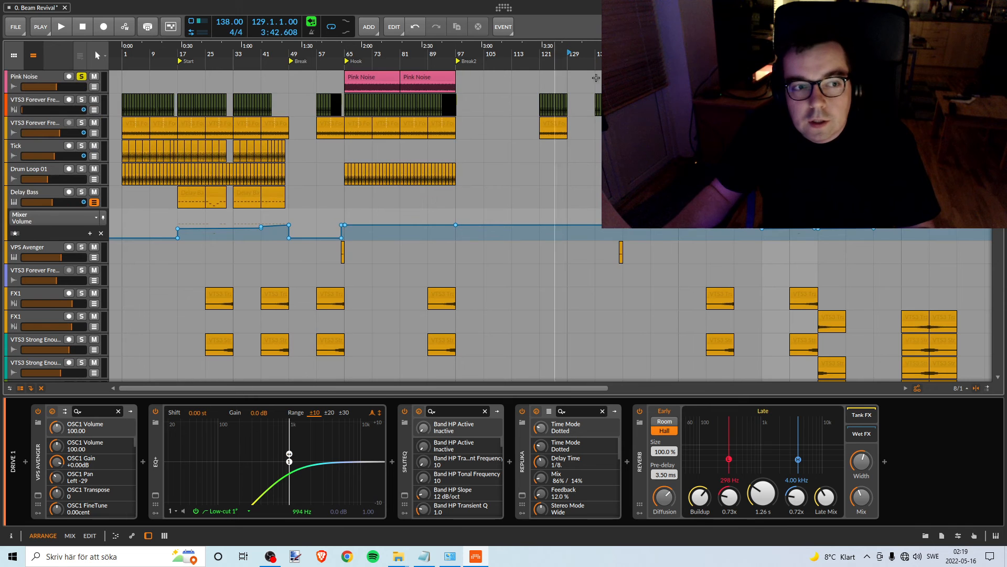
pyautogui.press('space')
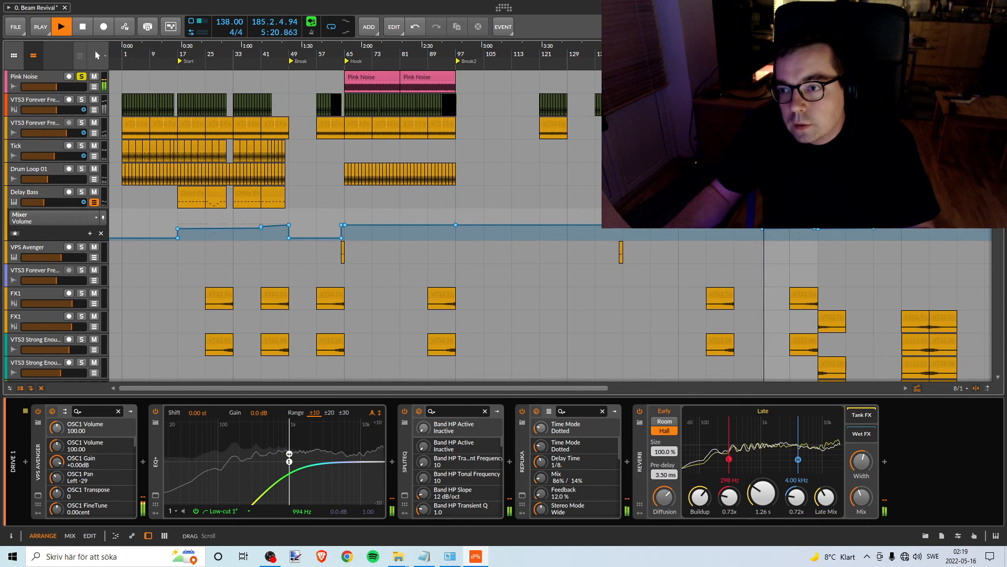
pyautogui.scroll(-8, 249, 220)
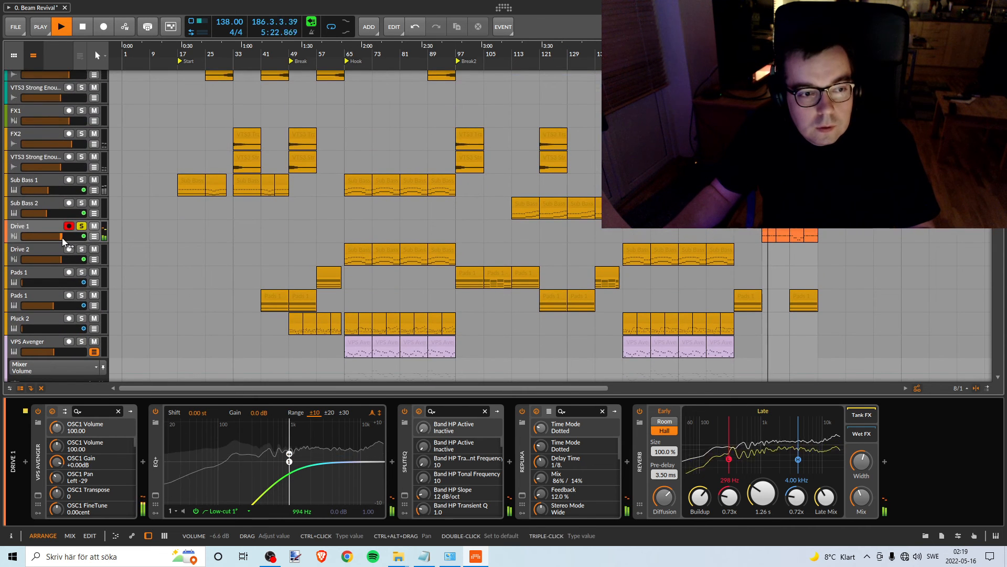
pyautogui.moveTo(62, 237); pyautogui.dragTo(57, 236)
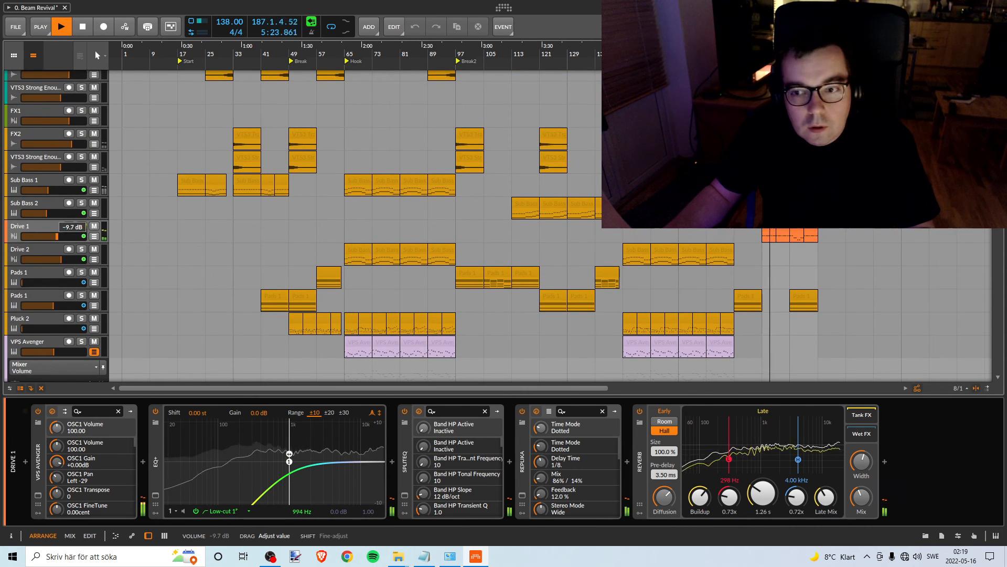
# - Show the Drive 1 track's volume automation lane and stop playback
pyautogui.click(94, 236)
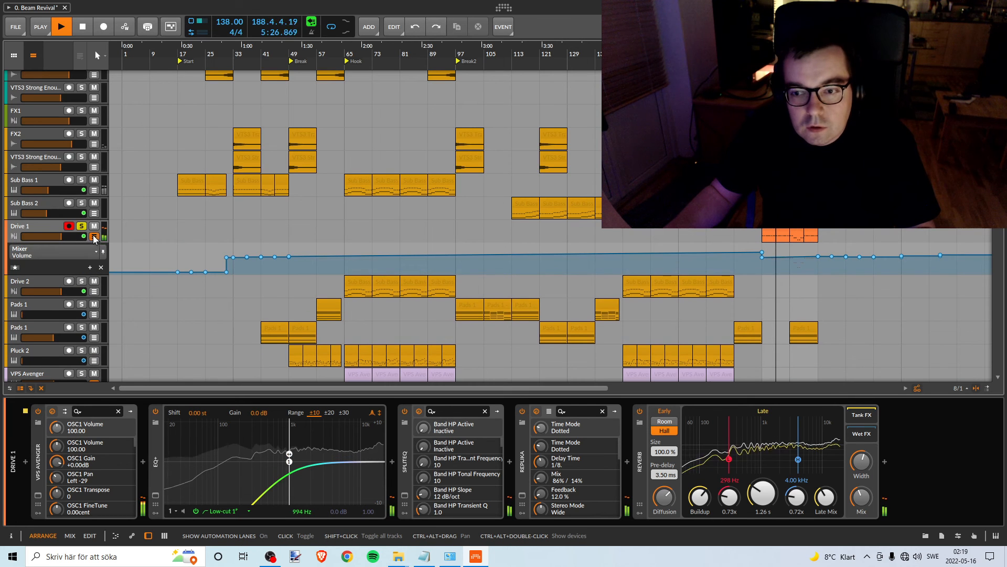
pyautogui.click(94, 237)
pyautogui.click(94, 236)
pyautogui.press('space')
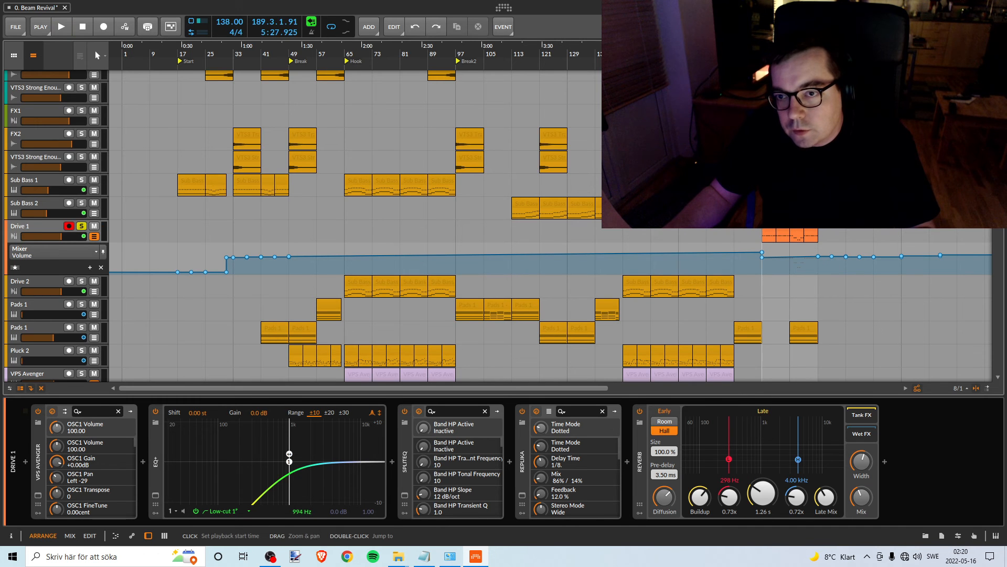
# - Adjust the level of Drive 1's volume automation between bars 185 and 201 during playback, and stop playback
pyautogui.moveTo(786, 256); pyautogui.dragTo(786, 259)
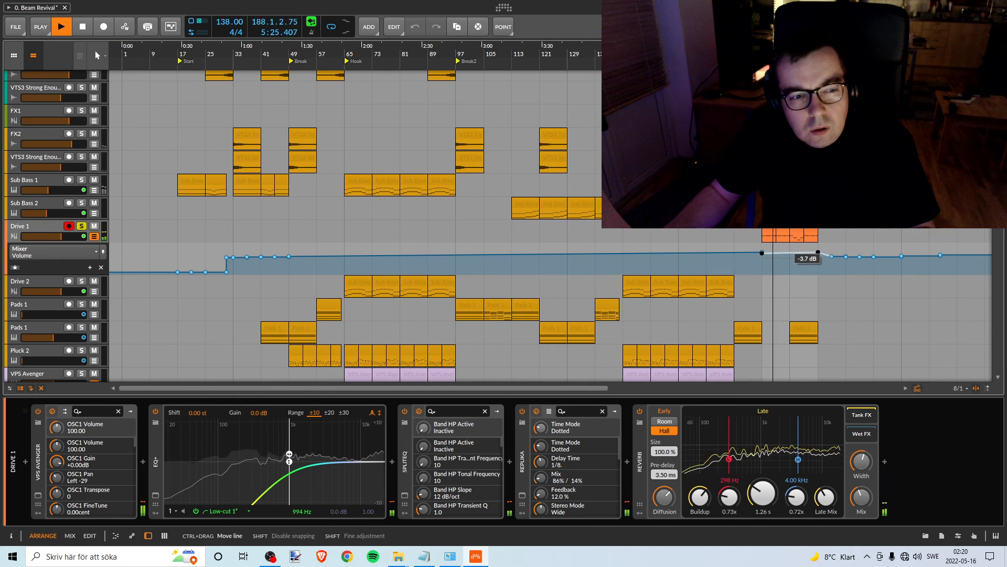
pyautogui.moveTo(786, 253); pyautogui.dragTo(790, 258)
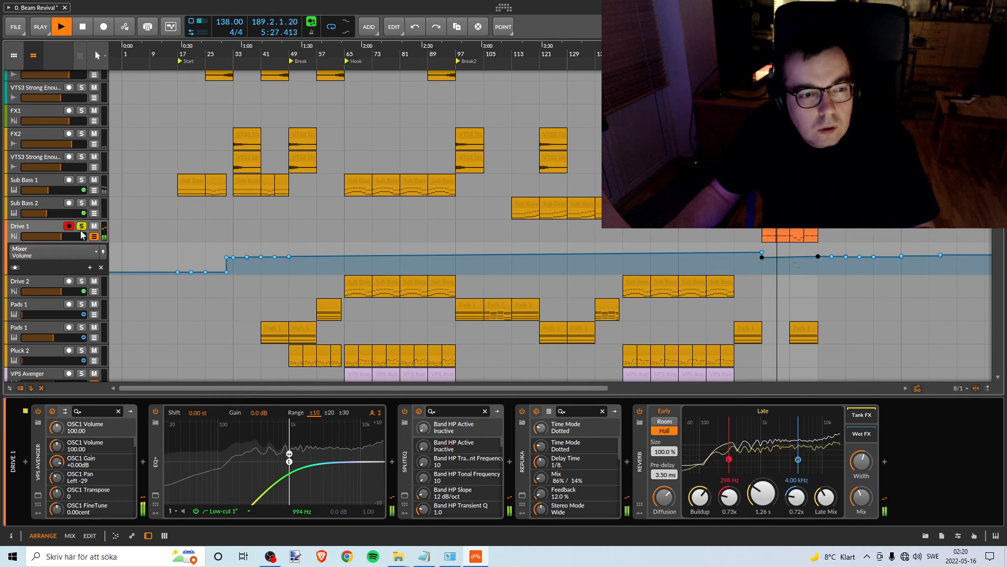
pyautogui.press('space')
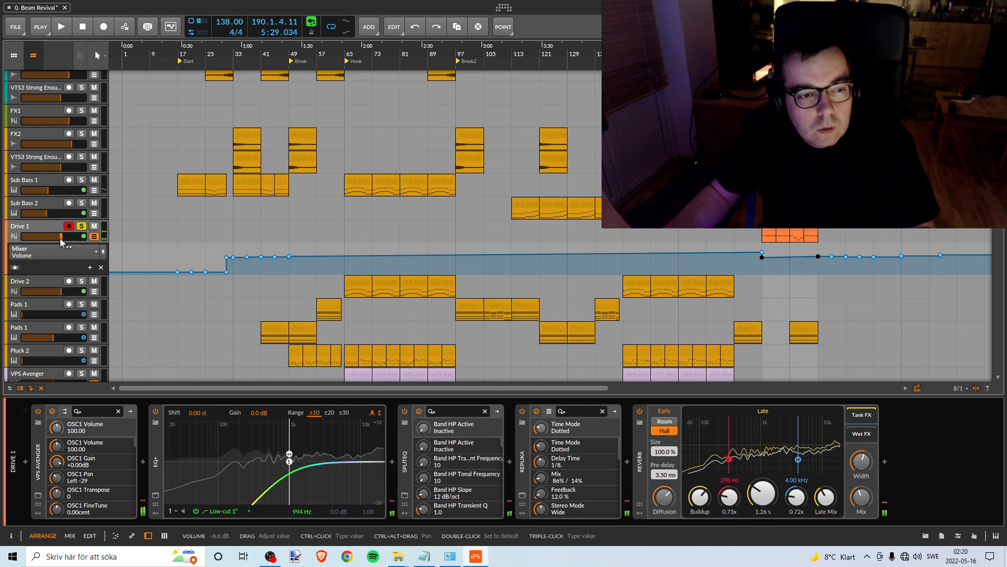
# - Compare Drive 1 at -6.6 dB with the pink noise from bar 185, and turn off its solo
pyautogui.press('space')
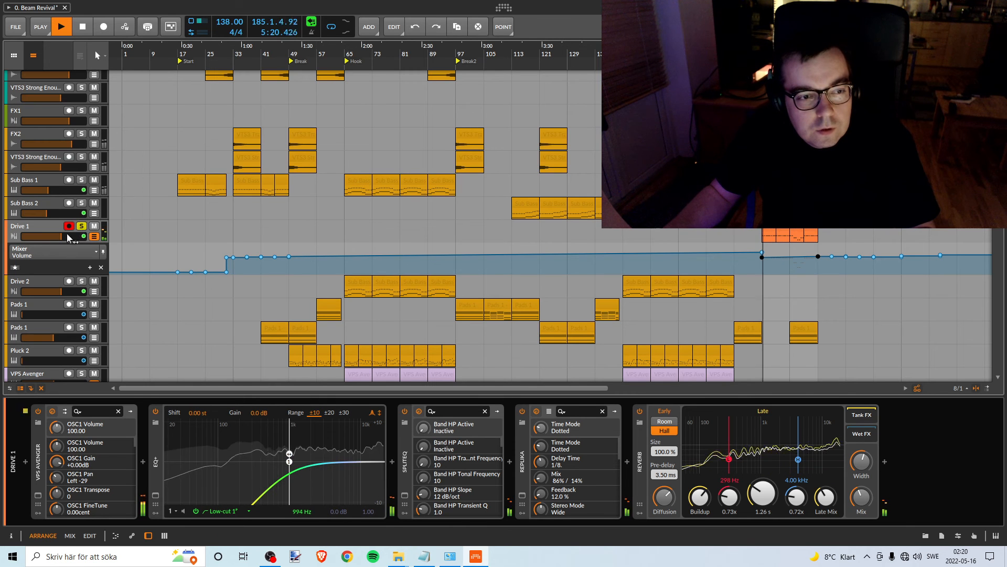
pyautogui.moveTo(63, 240); pyautogui.dragTo(64, 240)
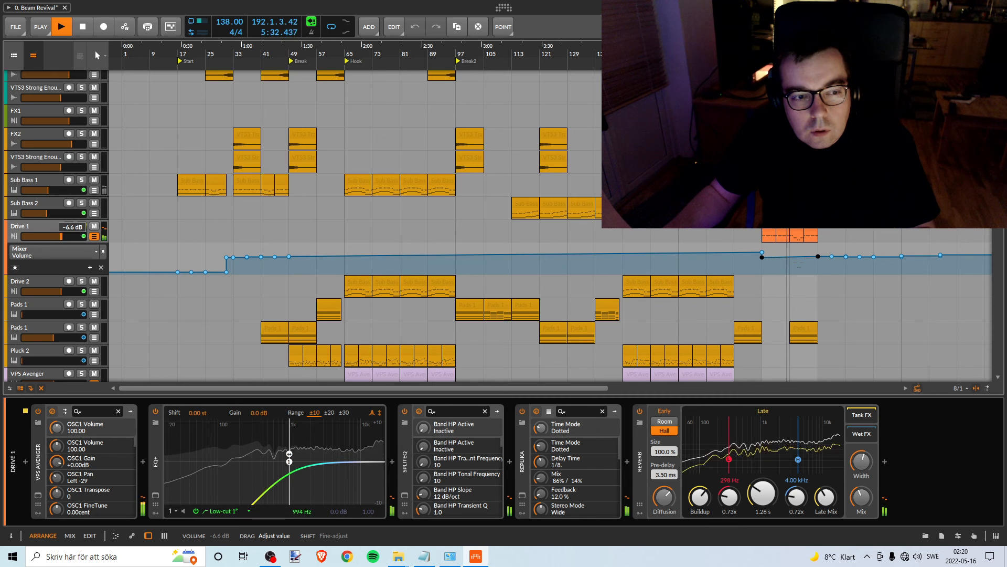
pyautogui.press('space')
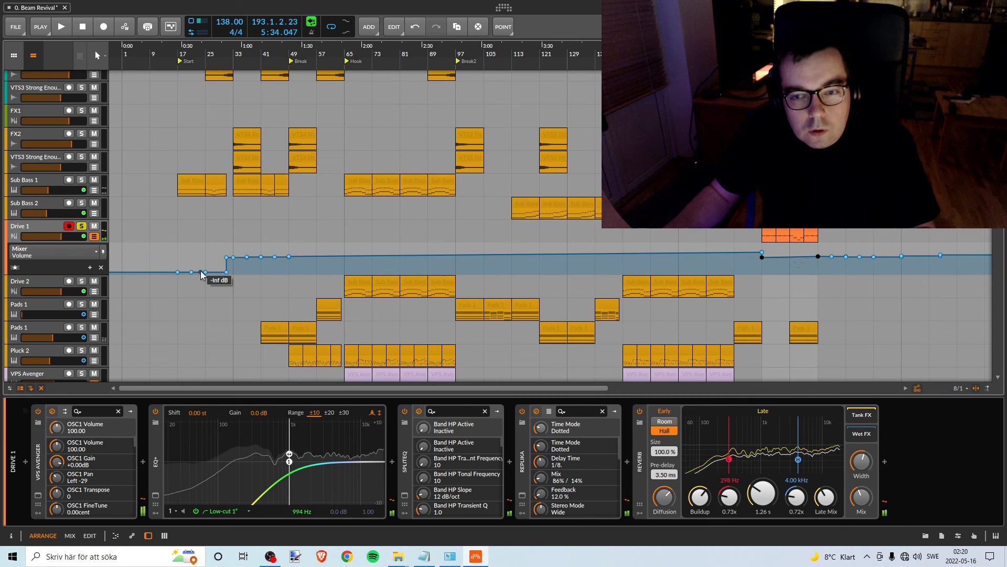
pyautogui.click(82, 229)
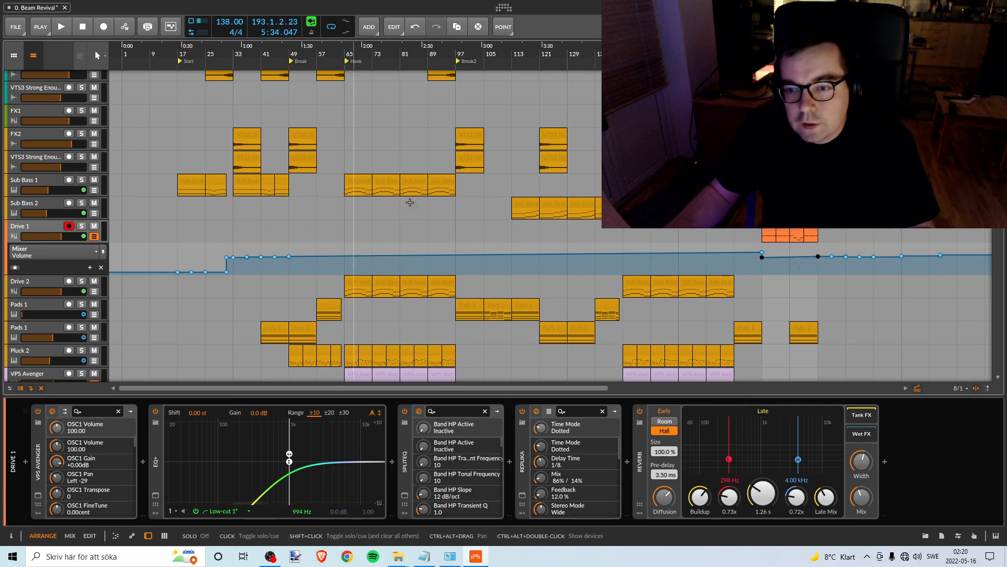
# - Remove the Pink Noise clip from bar 185 and set the loop region to bars 65–97
pyautogui.scroll(10, 798, 329)
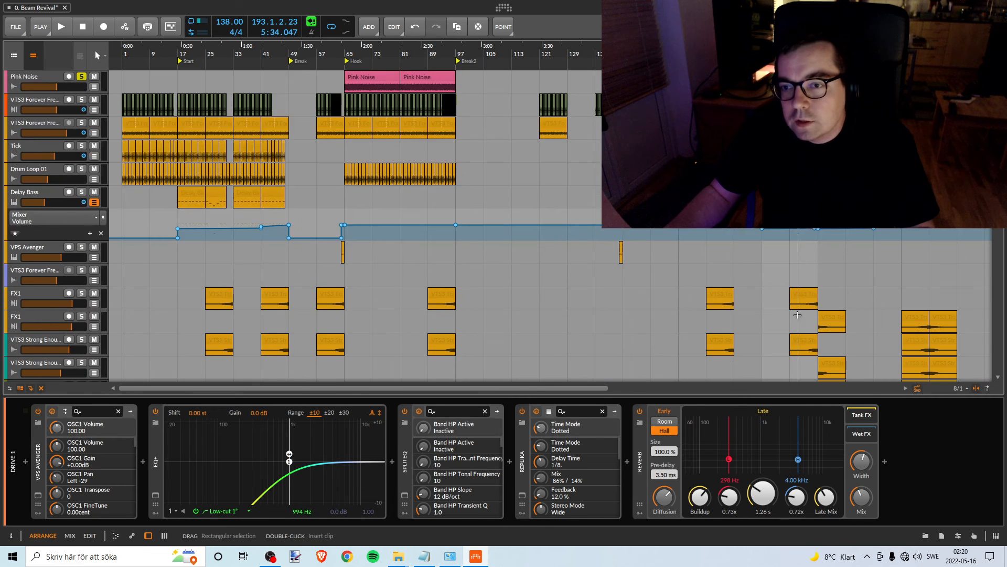
pyautogui.moveTo(803, 77); pyautogui.dragTo(665, 78)
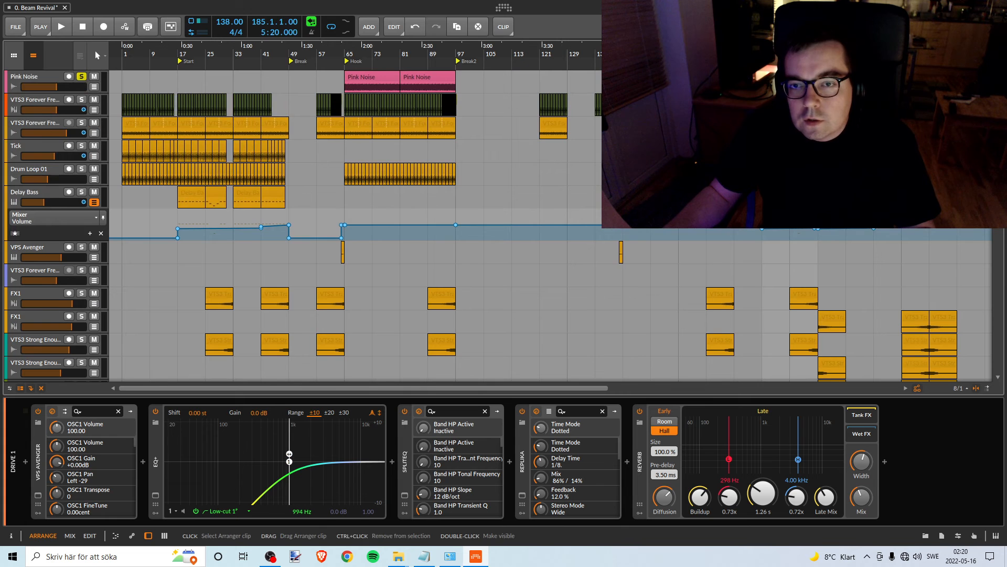
pyautogui.press('Delete')
pyautogui.moveTo(793, 66); pyautogui.dragTo(455, 67)
# - Change the Drive 1 track's colour to amber
pyautogui.scroll(-5, 454, 219)
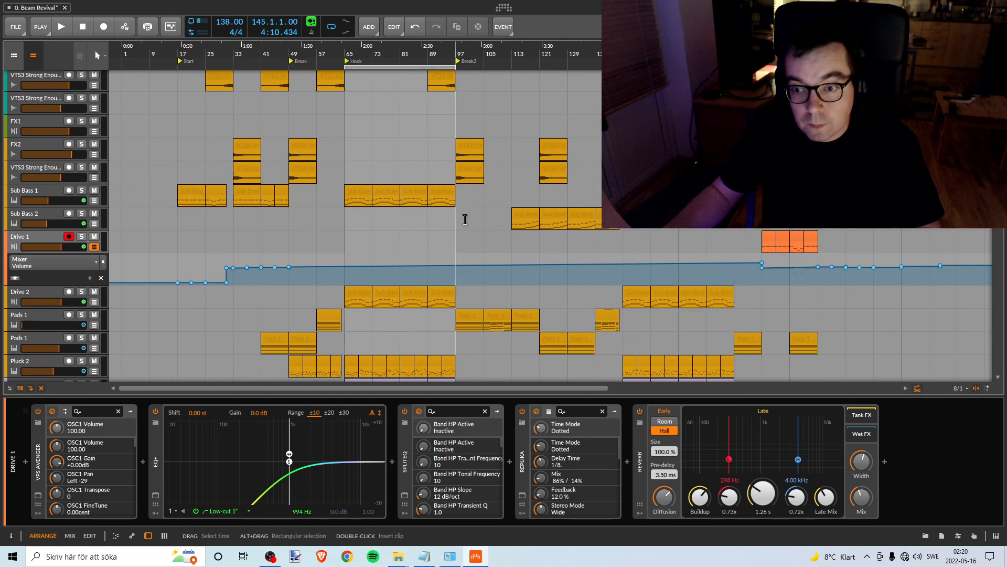
pyautogui.rightClick(38, 238)
pyautogui.click(88, 307)
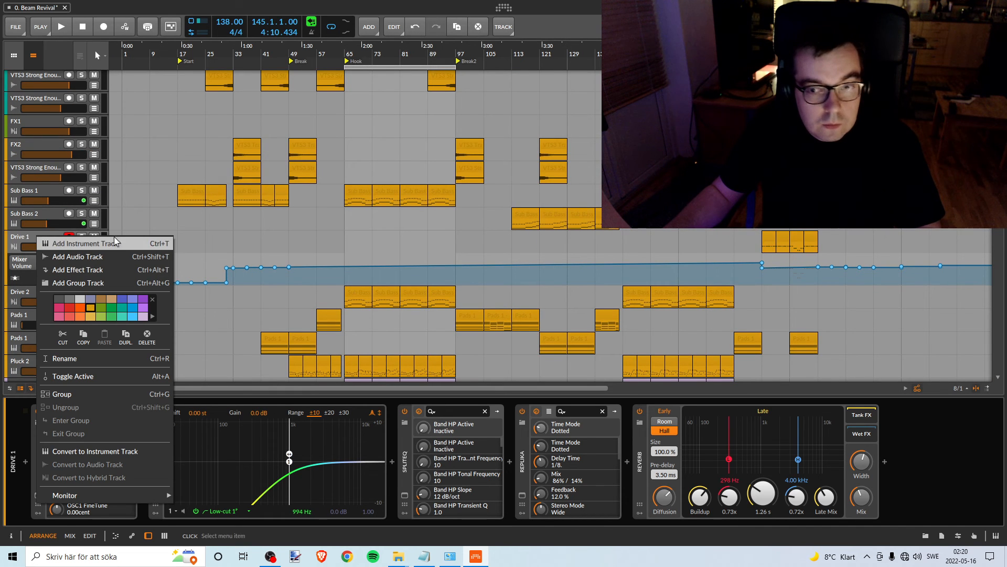
pyautogui.click(51, 218)
# - Hide the open automation lanes of Delay Bass, the lower VTS3 Strong Enough track and the second VTS3 Ants Kit track
pyautogui.moveTo(998, 202); pyautogui.dragTo(999, 134)
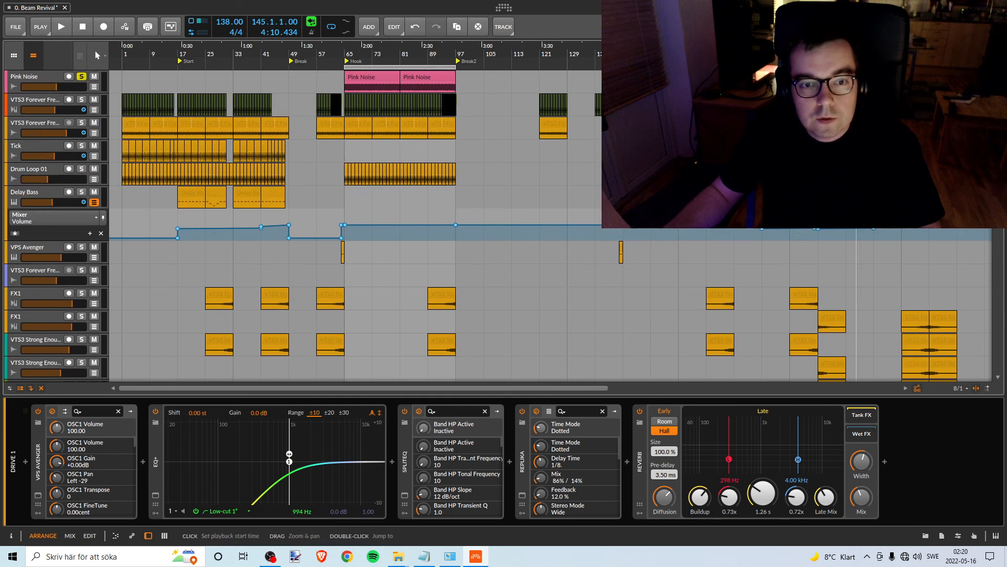
pyautogui.click(94, 203)
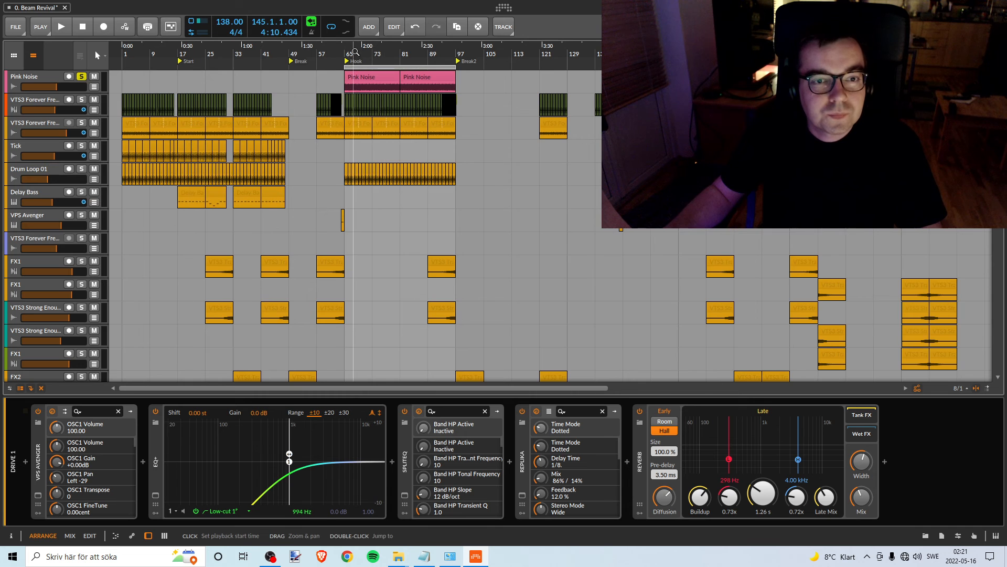
pyautogui.moveTo(352, 55); pyautogui.dragTo(381, 62)
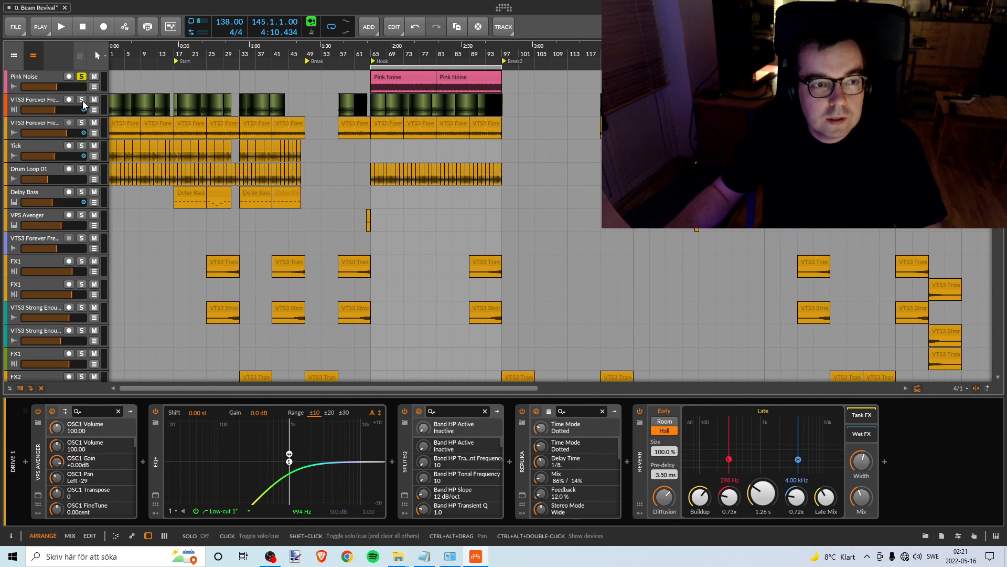
pyautogui.scroll(-10, 315, 147)
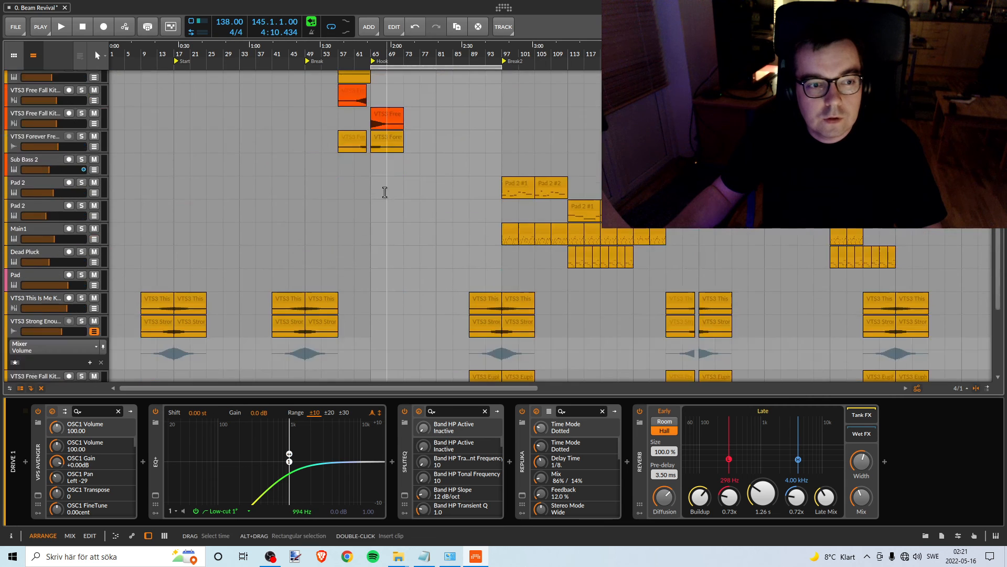
pyautogui.scroll(-10, 385, 192)
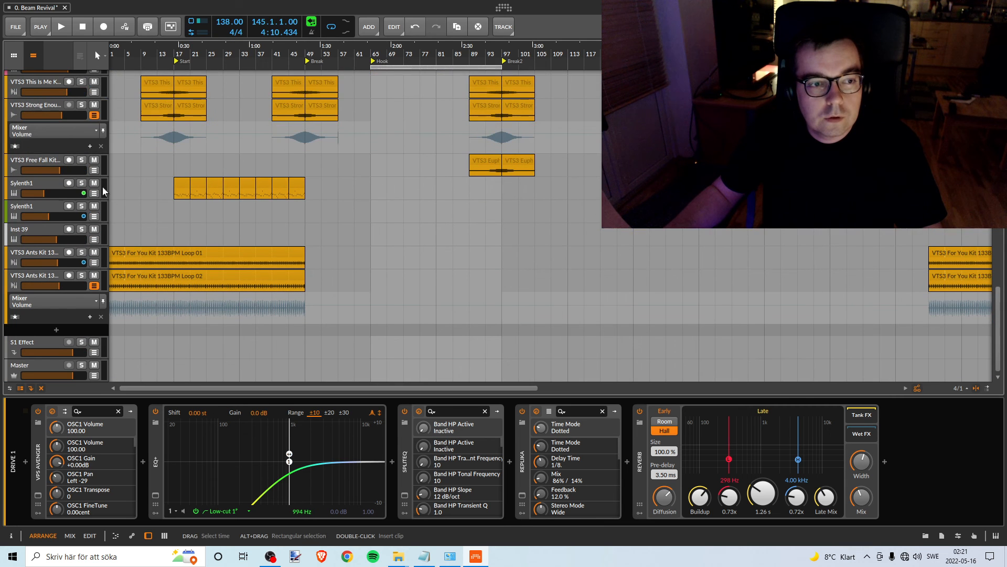
pyautogui.click(94, 116)
pyautogui.click(94, 285)
# - Solo the VTS3 Forever Free Kit kick track and play it with the pink noise from bar 65
pyautogui.scroll(15, 220, 242)
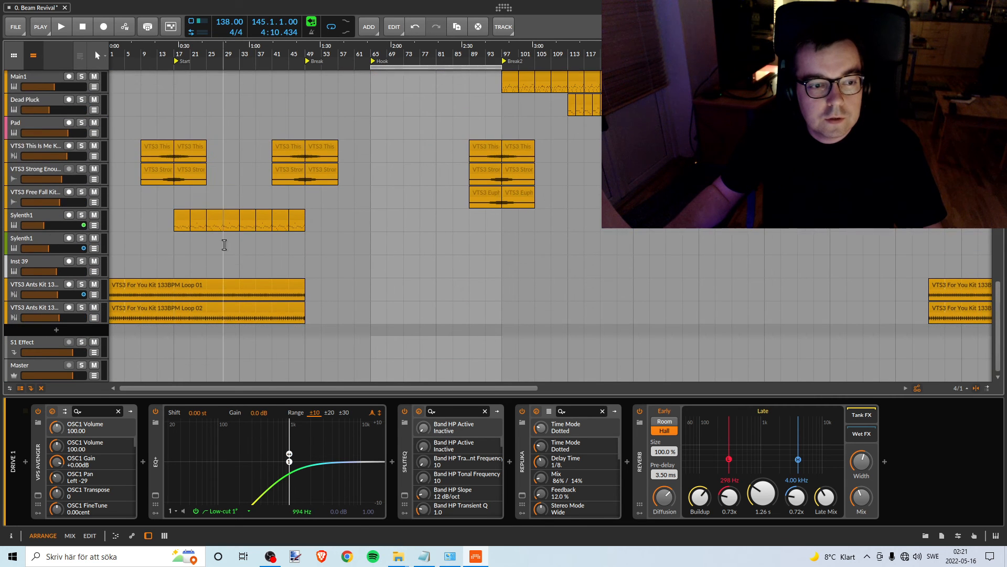
pyautogui.scroll(3, 211, 236)
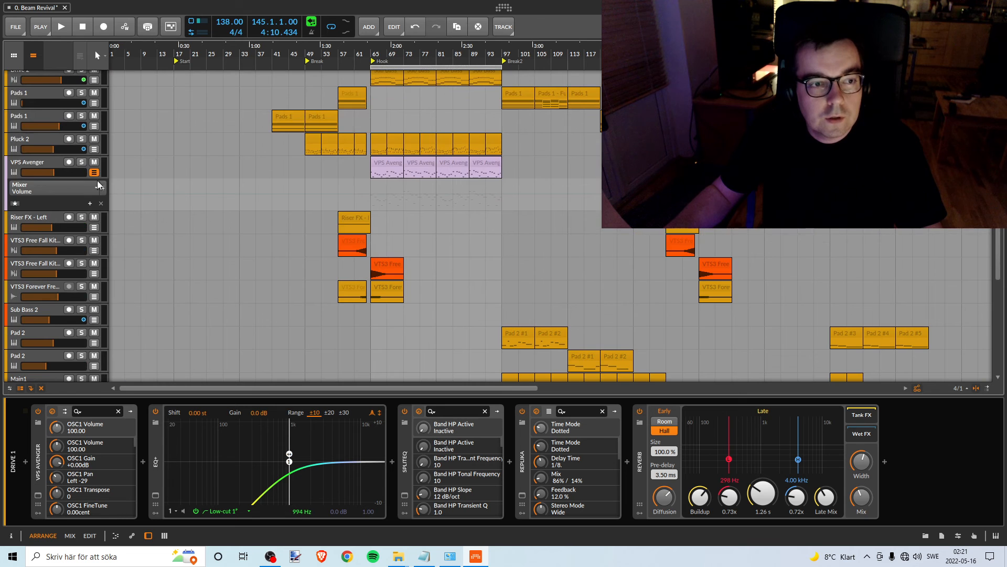
pyautogui.scroll(15, 410, 262)
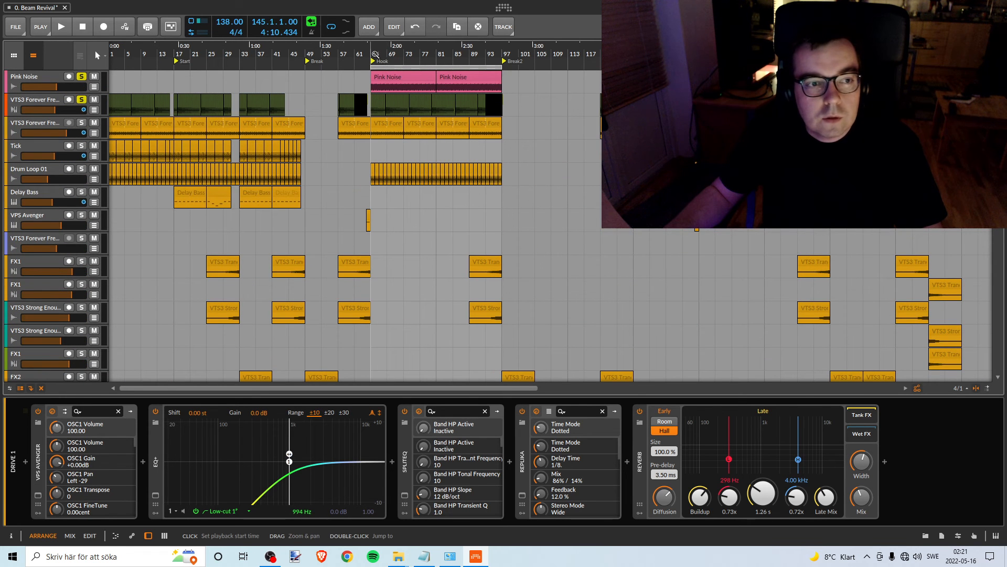
pyautogui.press('space')
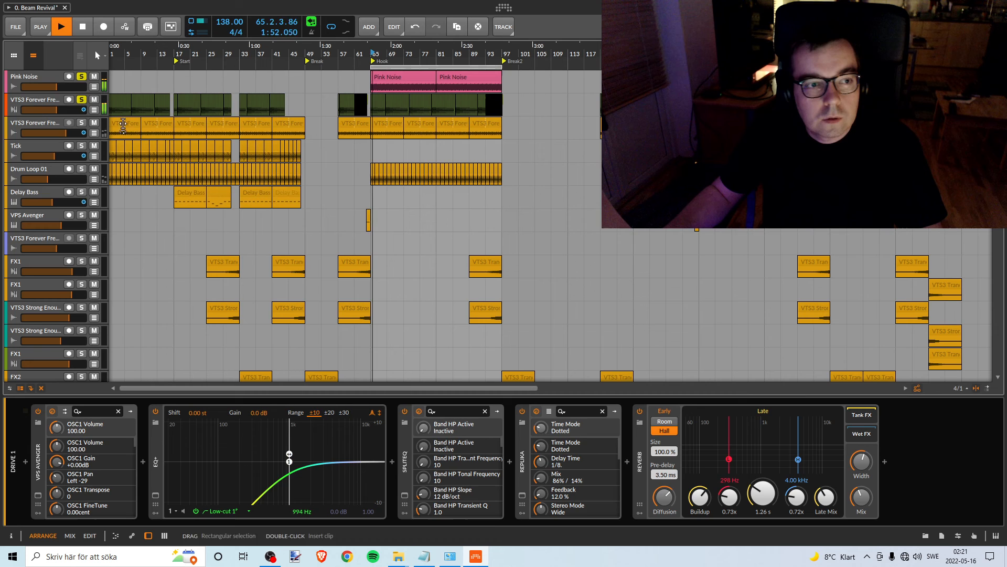
# - Select the kick track, show its mute automation lane and stop playback
pyautogui.click(38, 102)
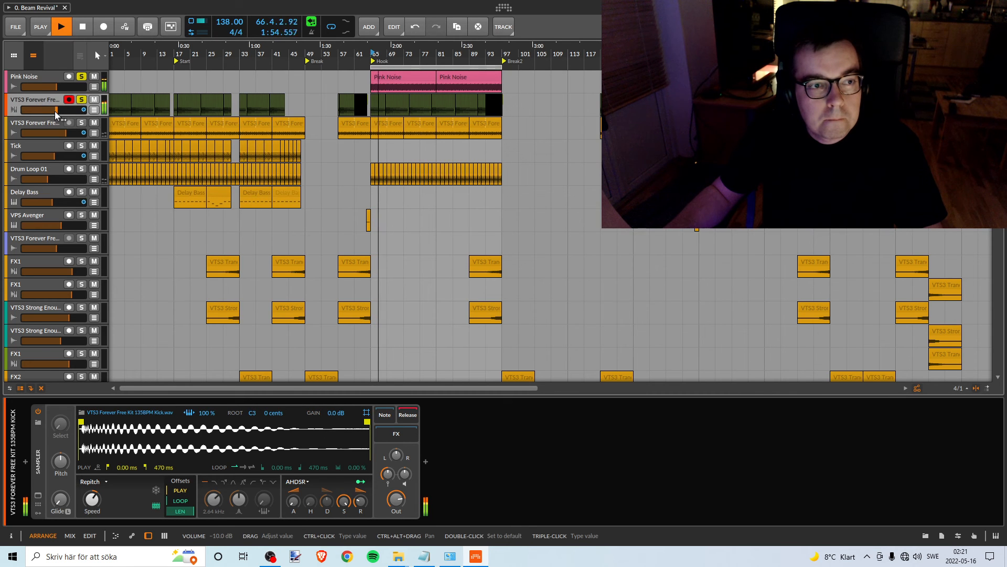
pyautogui.click(94, 110)
pyautogui.press('space')
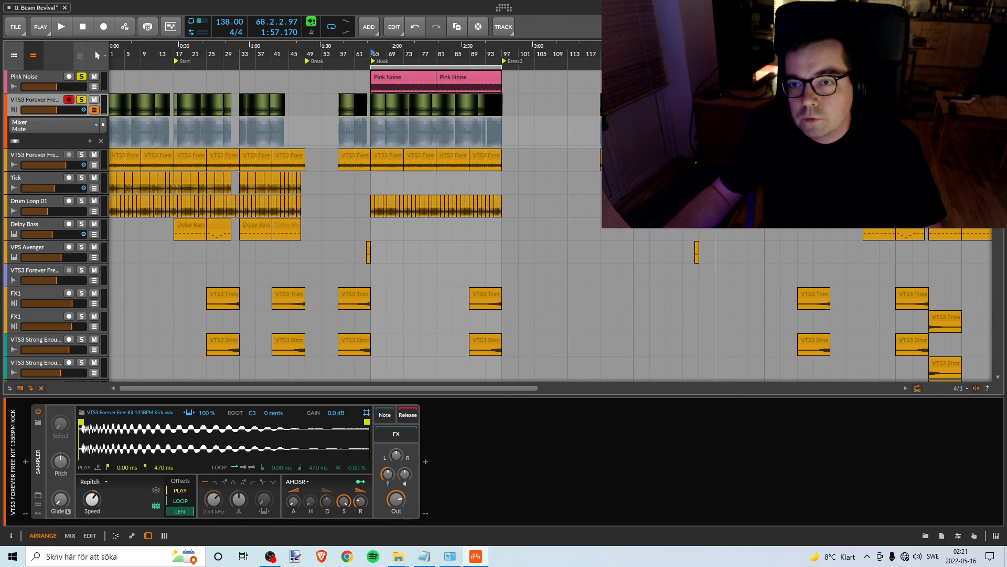
pyautogui.moveTo(557, 53); pyautogui.dragTo(548, 94)
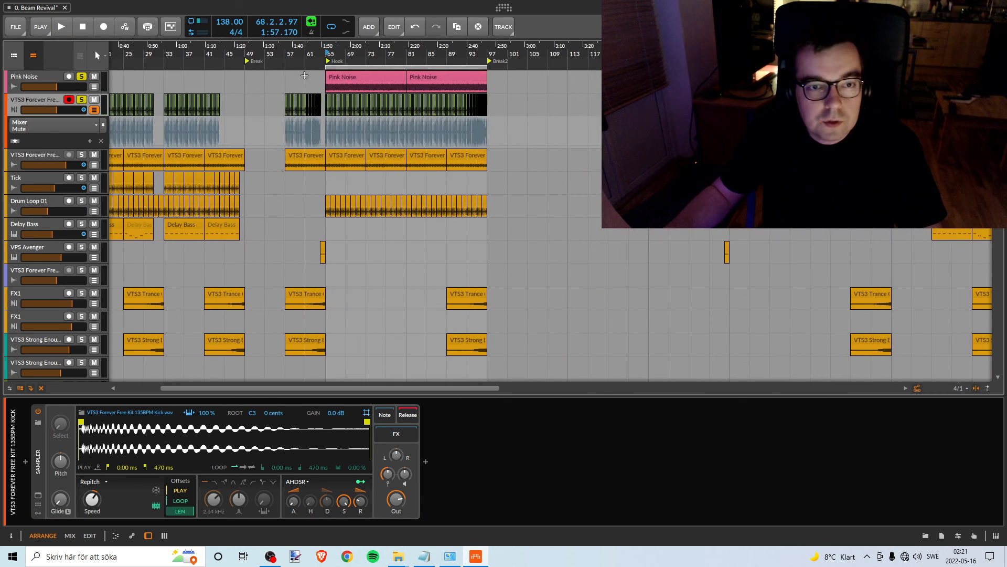
# - Hide the kick track's mute automation lane and set its volume to -16.6 dB while playing against the pink noise
pyautogui.moveTo(303, 54); pyautogui.dragTo(491, 76)
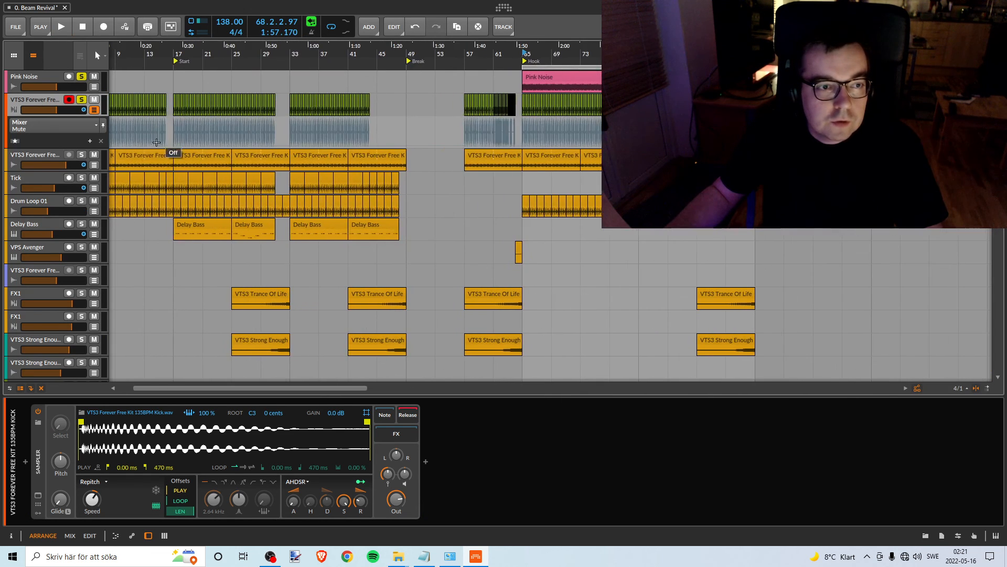
pyautogui.click(94, 109)
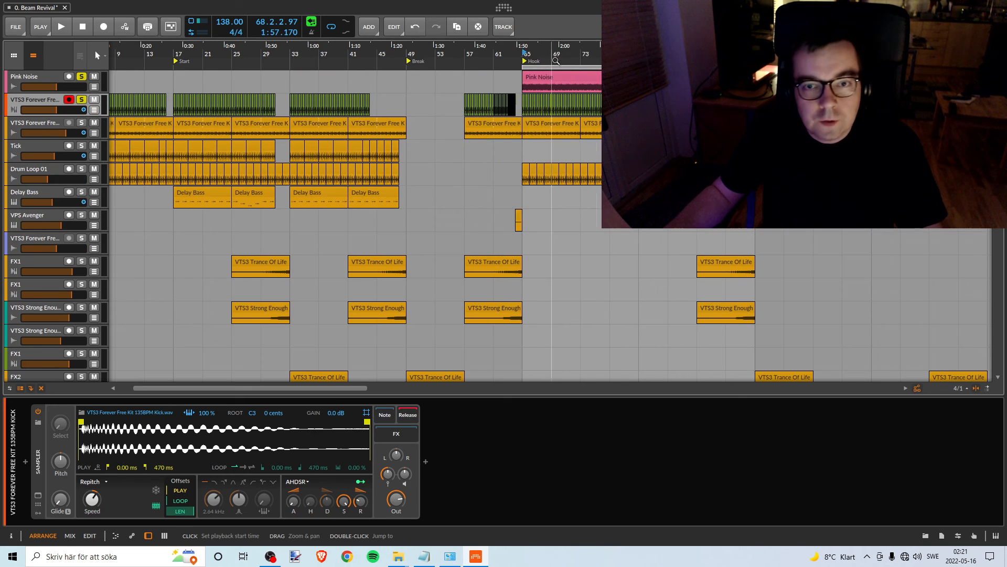
pyautogui.press('space')
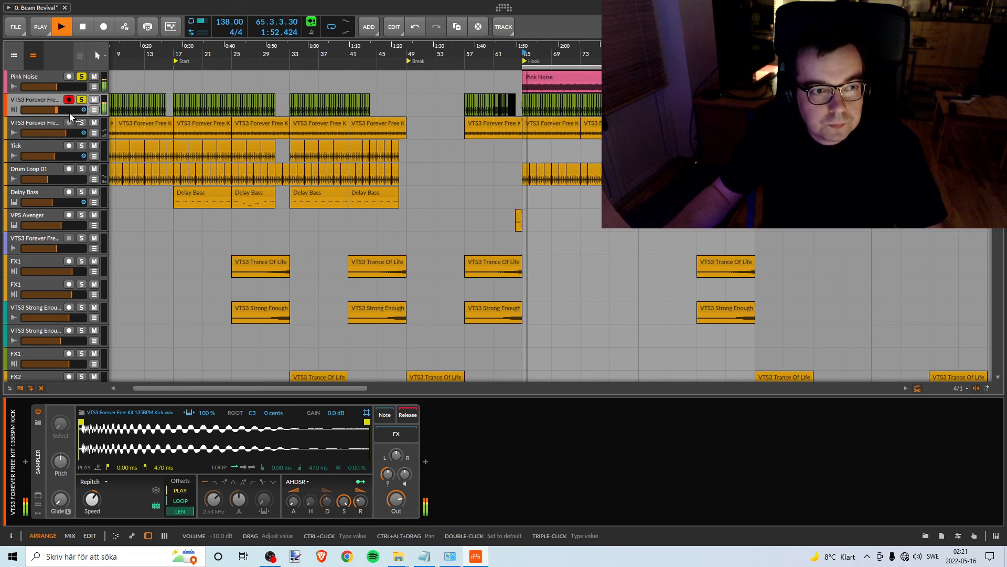
pyautogui.moveTo(69, 112); pyautogui.dragTo(41, 110)
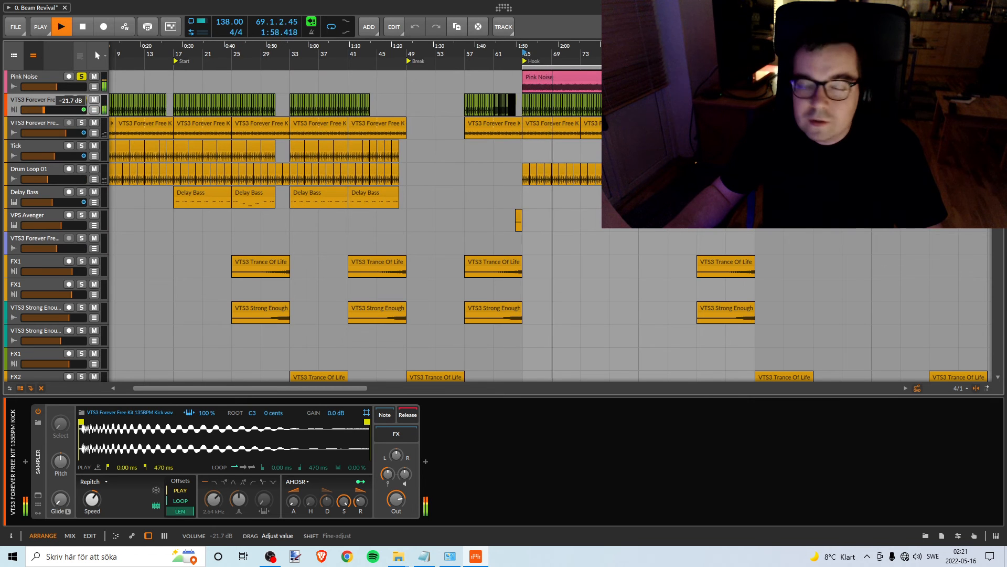
pyautogui.moveTo(44, 109); pyautogui.dragTo(49, 110)
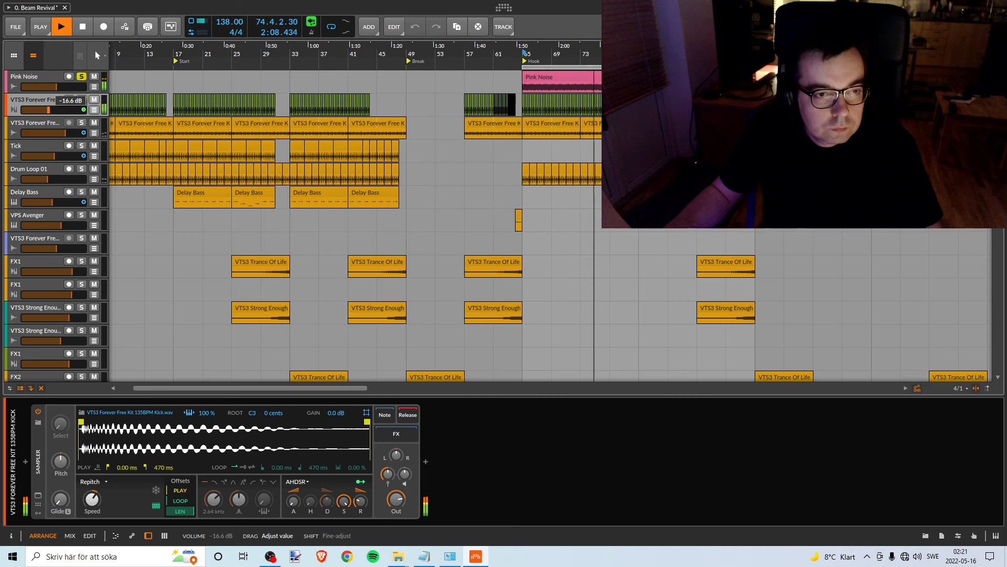
pyautogui.press('space')
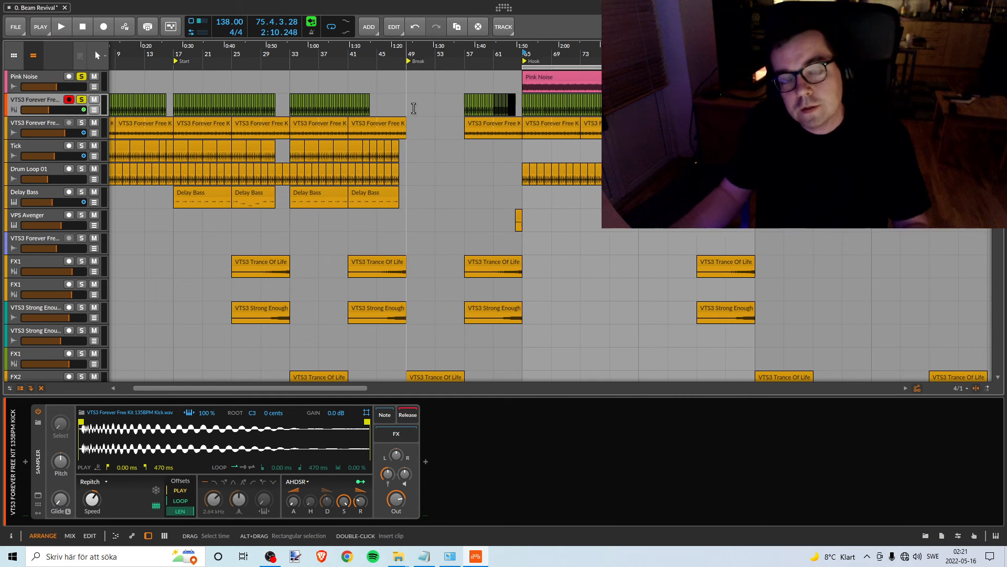
# - Unsolo the VTS3 Forever Free Kit kick track and change its track colour to amber
pyautogui.click(81, 100)
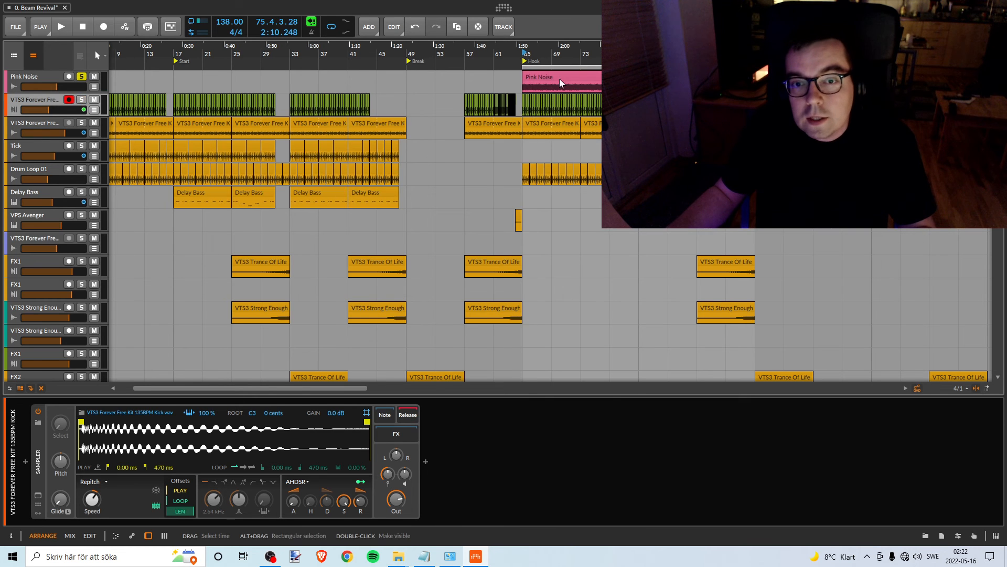
pyautogui.rightClick(45, 101)
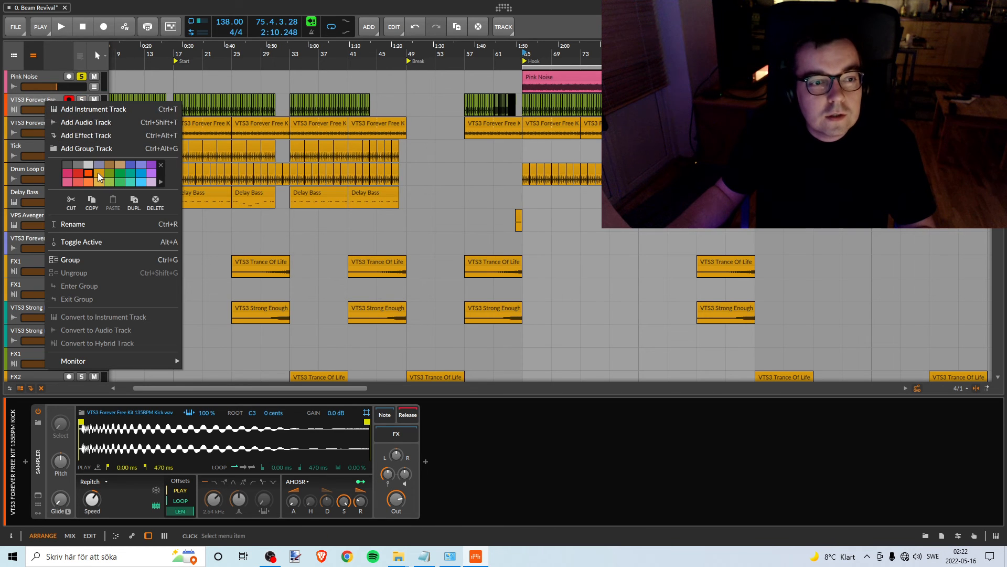
pyautogui.click(97, 172)
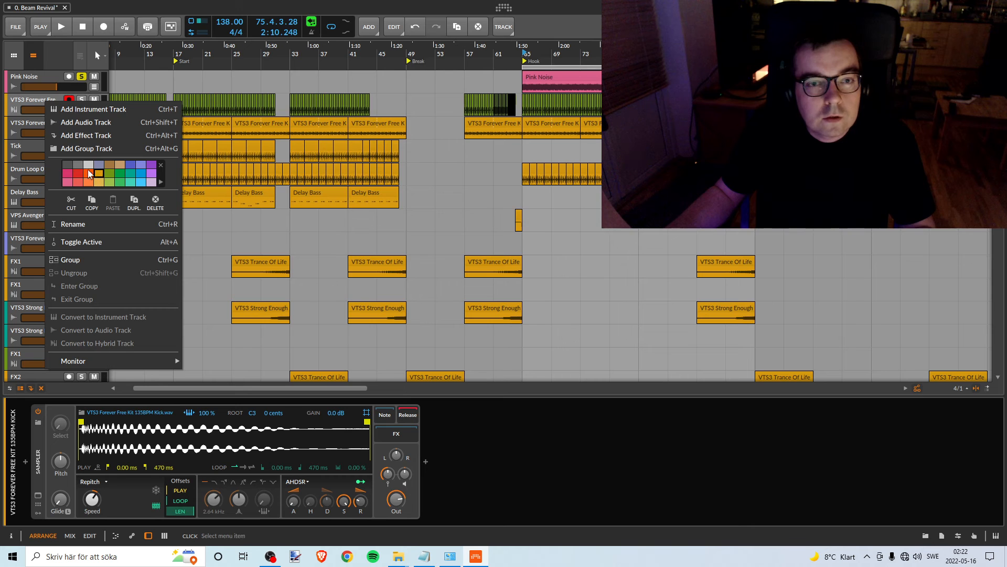
pyautogui.click(28, 101)
pyautogui.rightClick(58, 108)
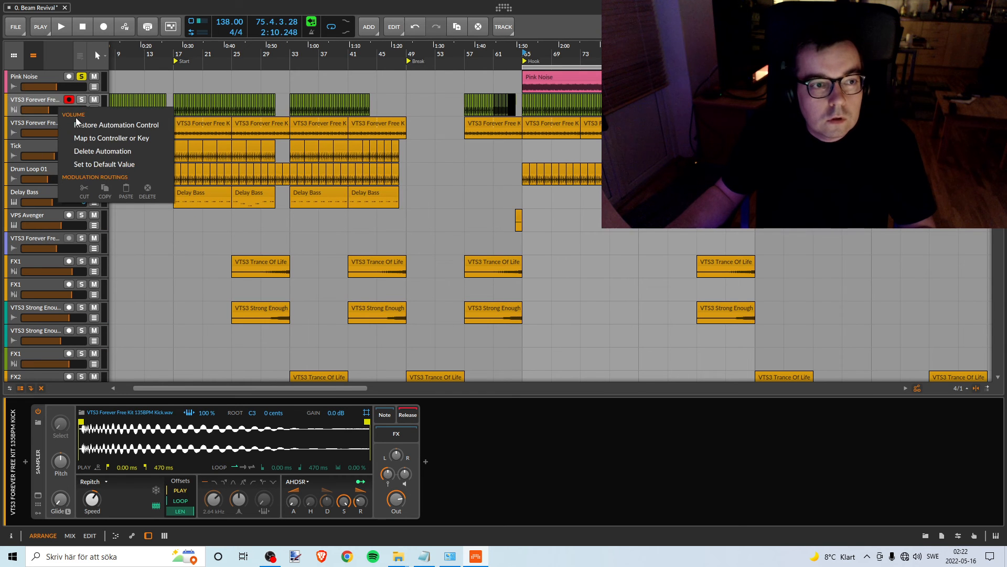
pyautogui.click(36, 102)
pyautogui.rightClick(32, 101)
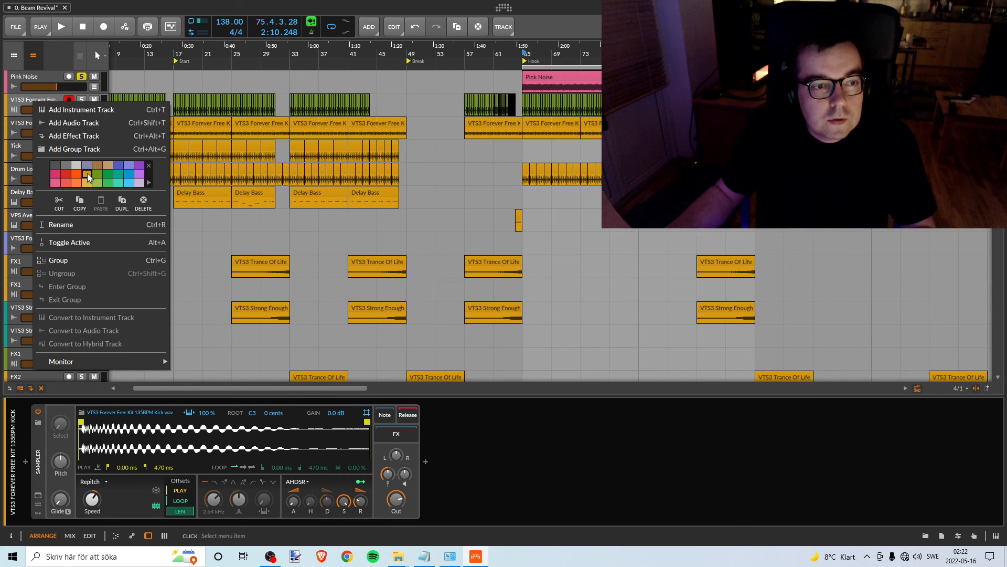
pyautogui.click(30, 100)
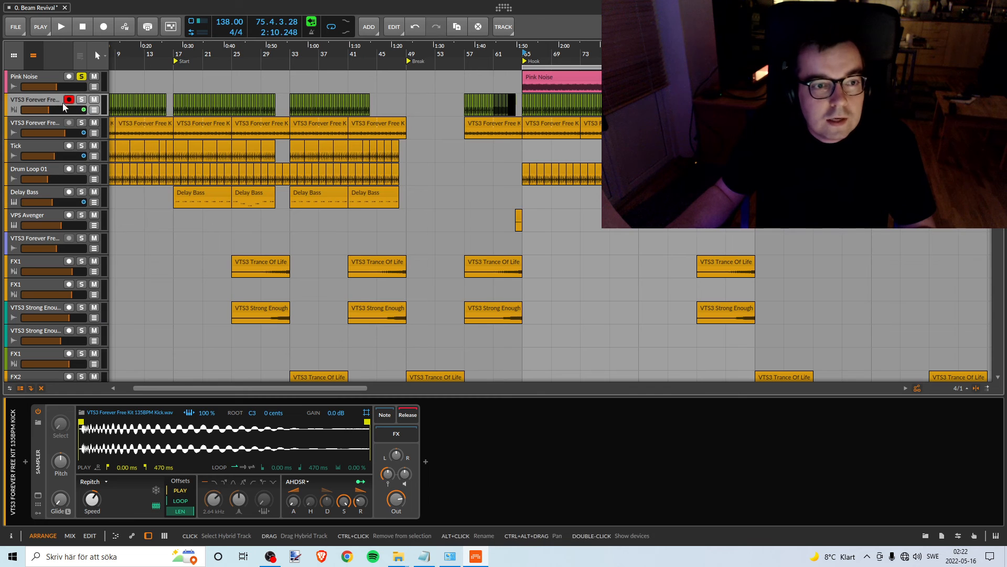
pyautogui.rightClick(59, 101)
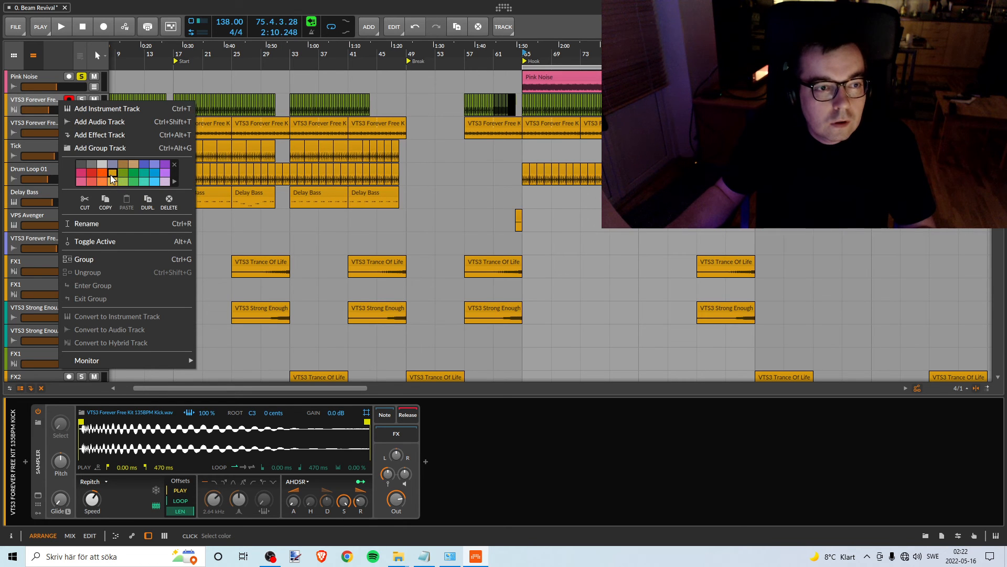
pyautogui.click(46, 108)
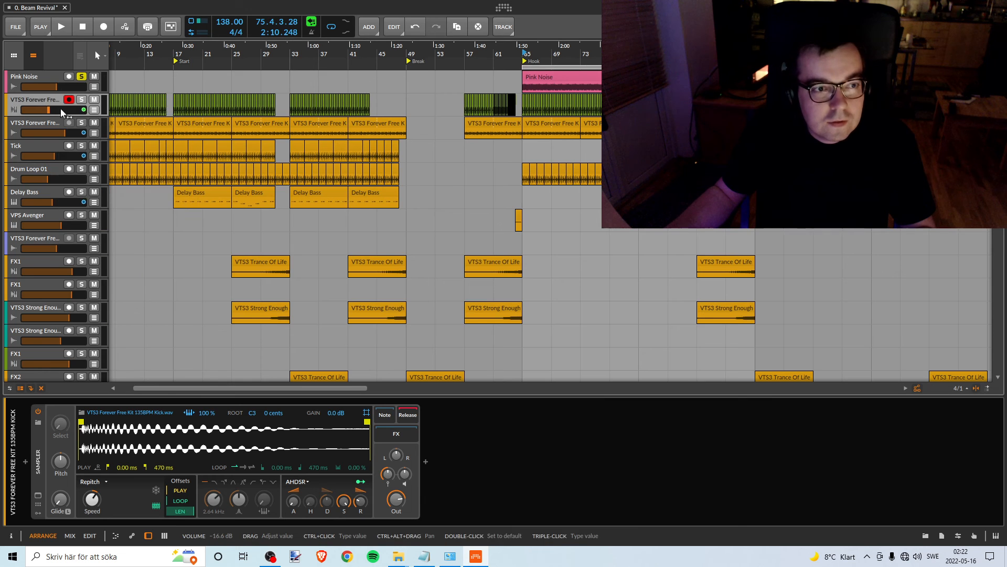
pyautogui.rightClick(52, 101)
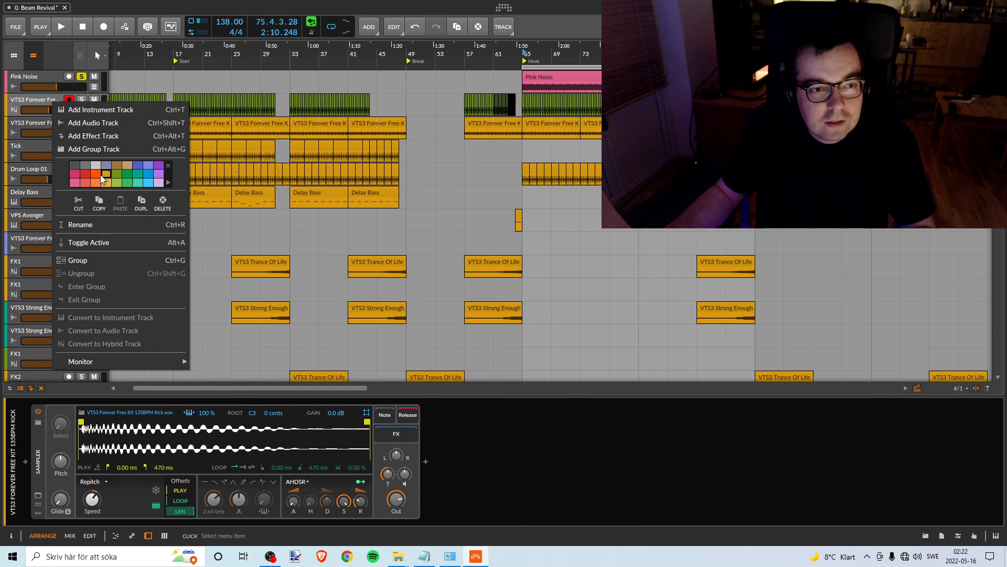
pyautogui.click(39, 98)
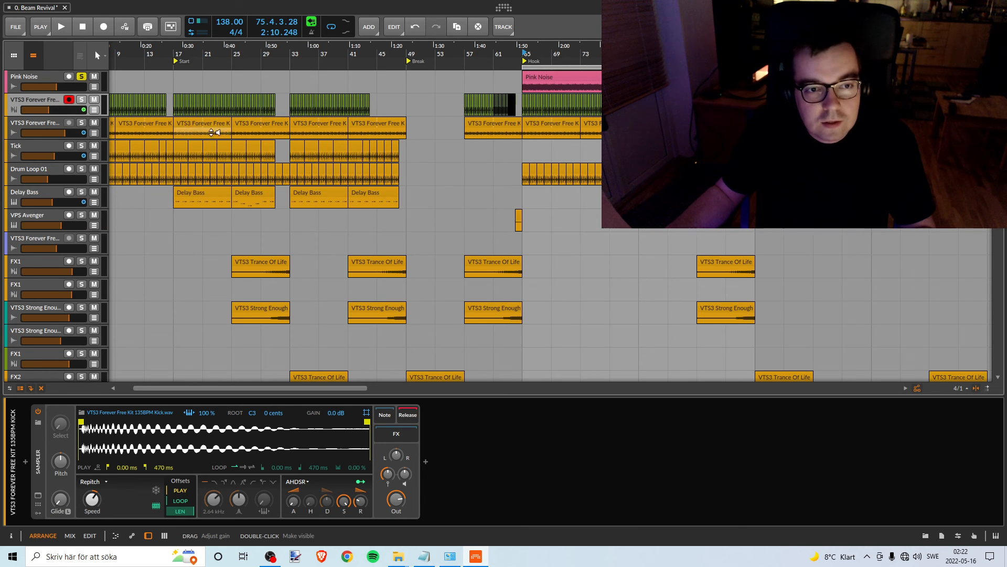
# - Change the colour of the green clips on the kick track to amber
pyautogui.scroll(-5, 621, 152)
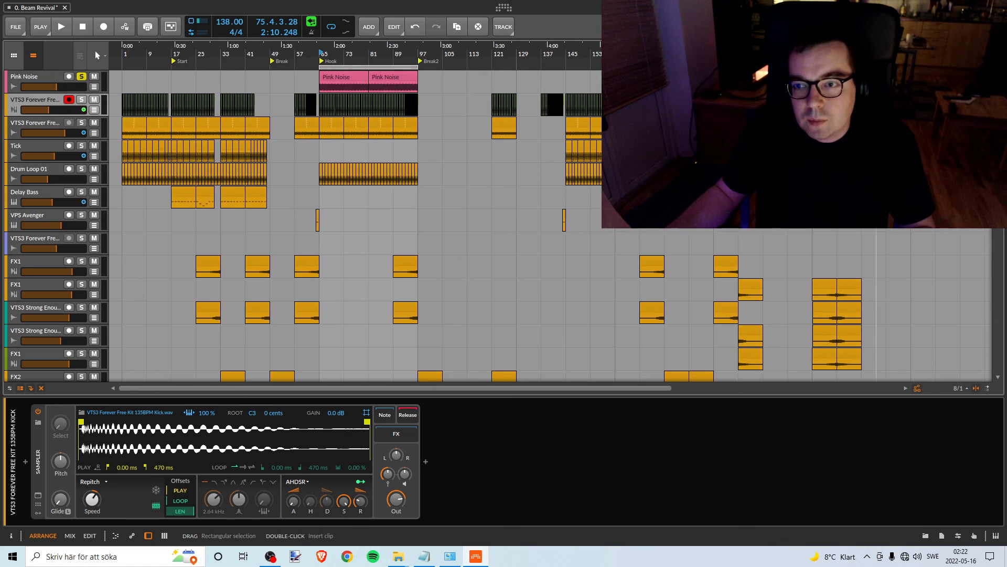
pyautogui.click(150, 103)
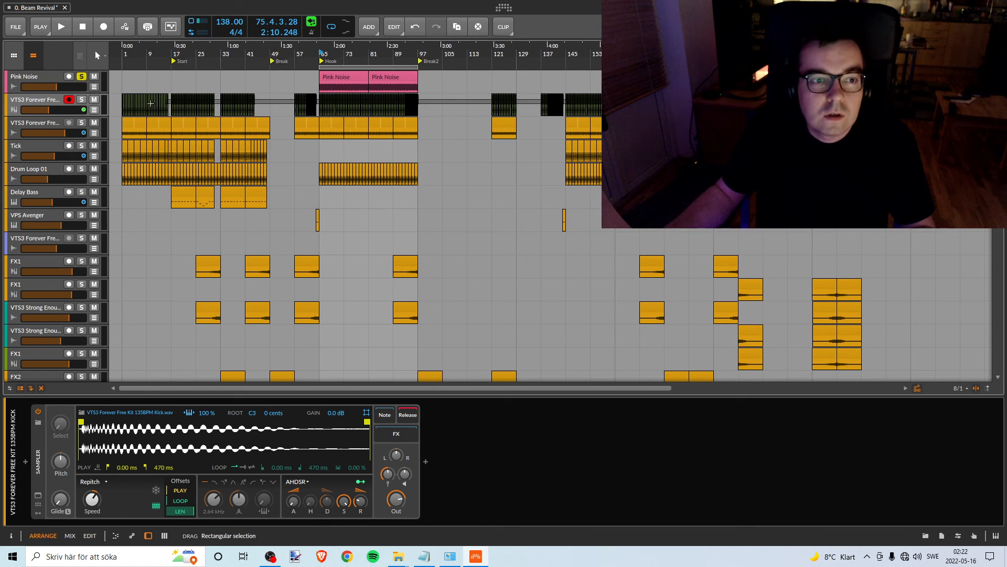
pyautogui.rightClick(45, 99)
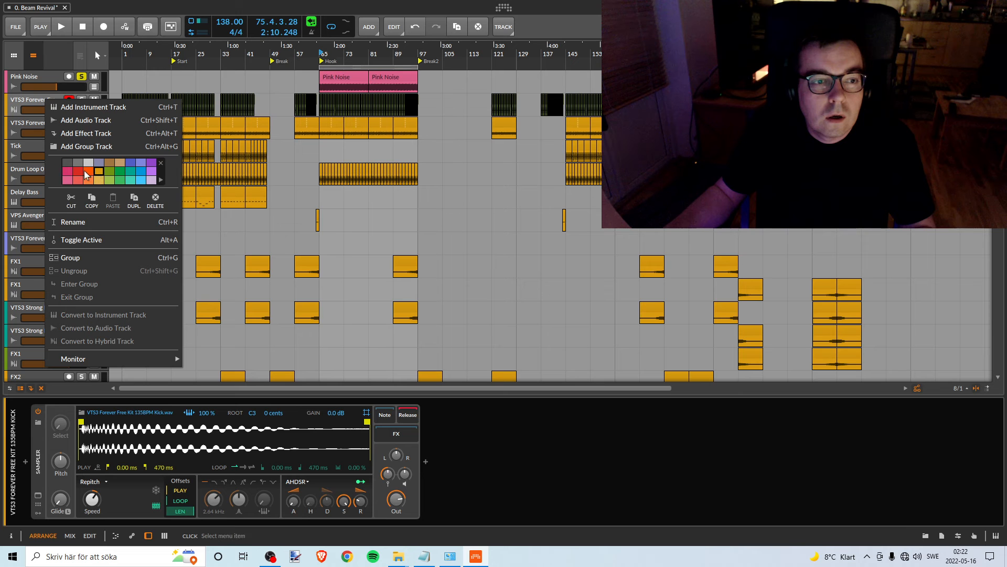
pyautogui.click(141, 103)
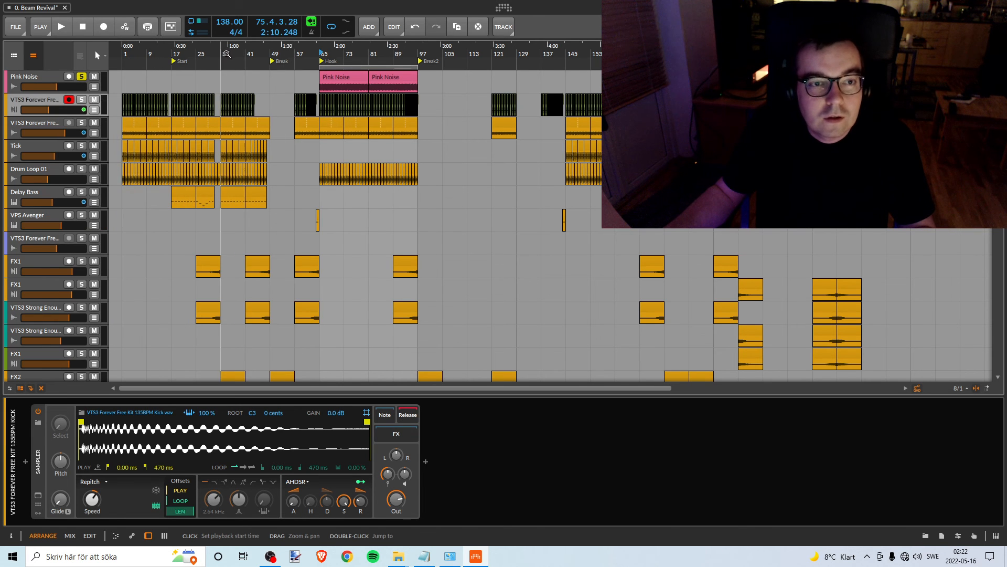
pyautogui.moveTo(226, 55); pyautogui.dragTo(319, 188)
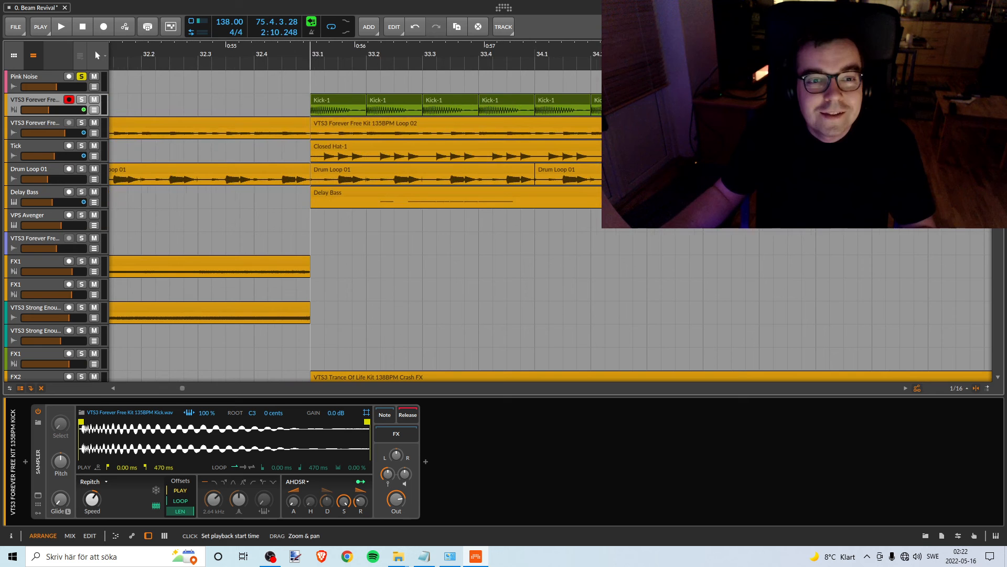
pyautogui.rightClick(334, 99)
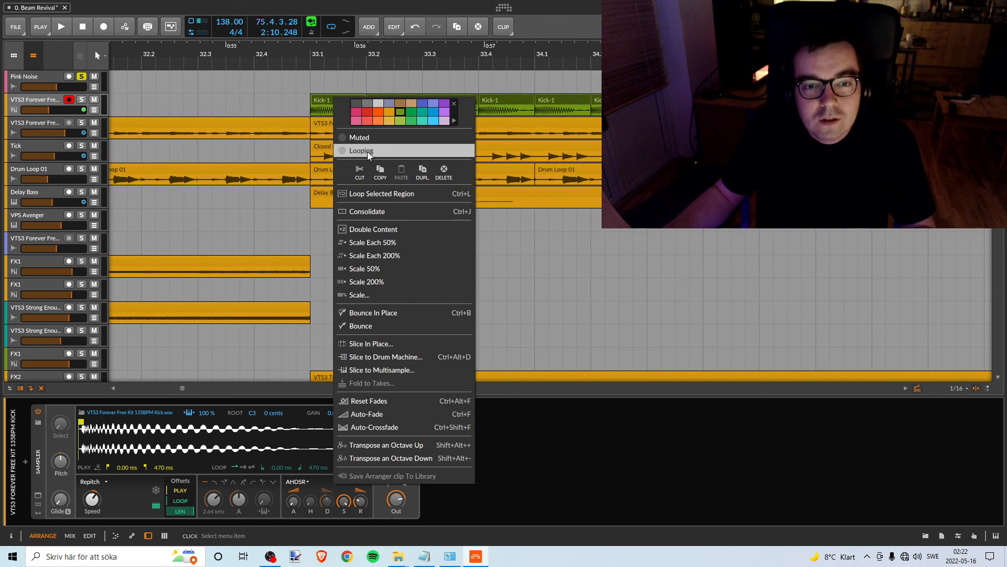
pyautogui.click(388, 113)
pyautogui.click(351, 58)
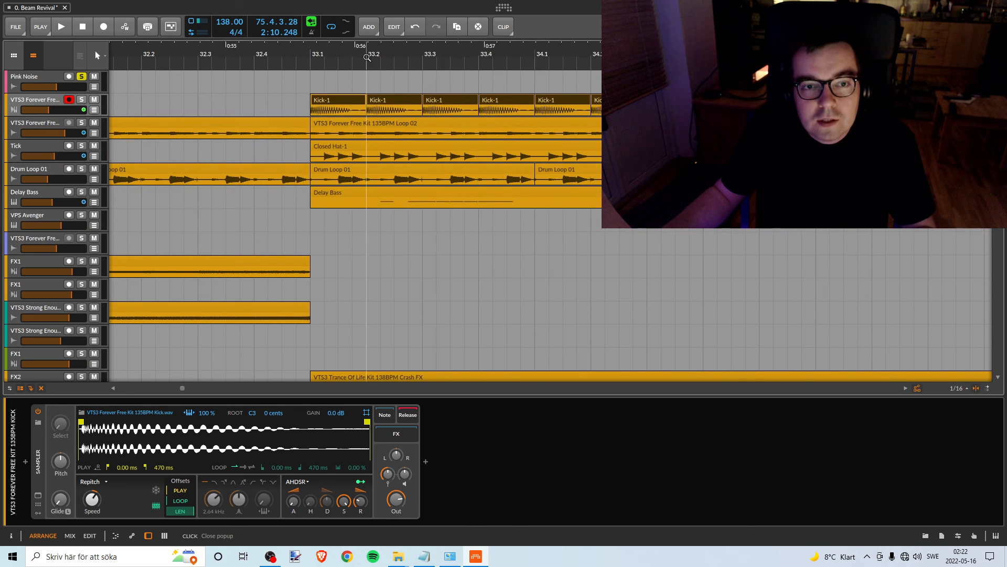
pyautogui.moveTo(352, 58); pyautogui.dragTo(357, 2)
pyautogui.moveTo(224, 55); pyautogui.dragTo(243, 64)
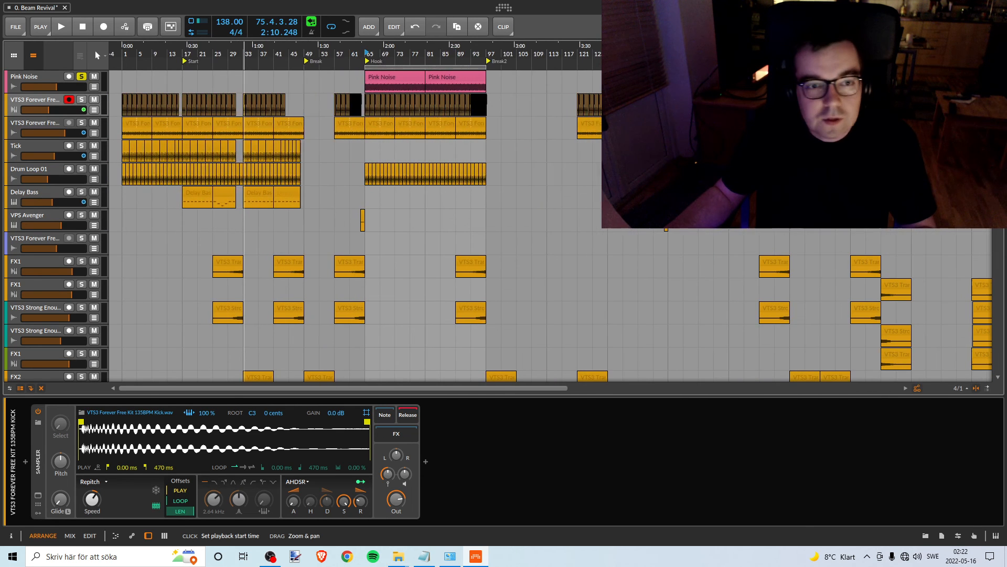
# - Look through the arrangement's track list for tracks that are not yet marked amber
pyautogui.scroll(-4, 403, 128)
pyautogui.scroll(-8, 406, 126)
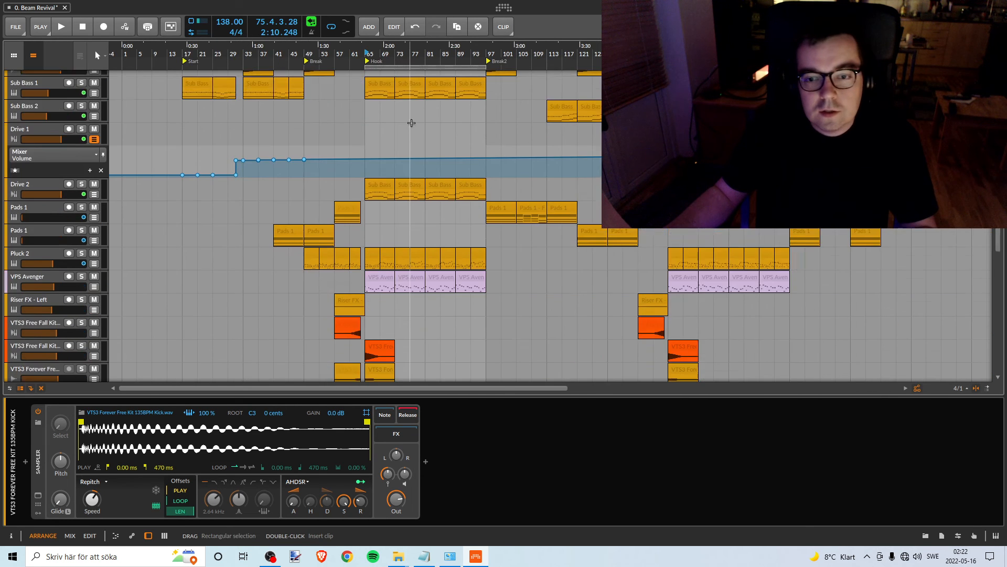
pyautogui.scroll(-3, 411, 124)
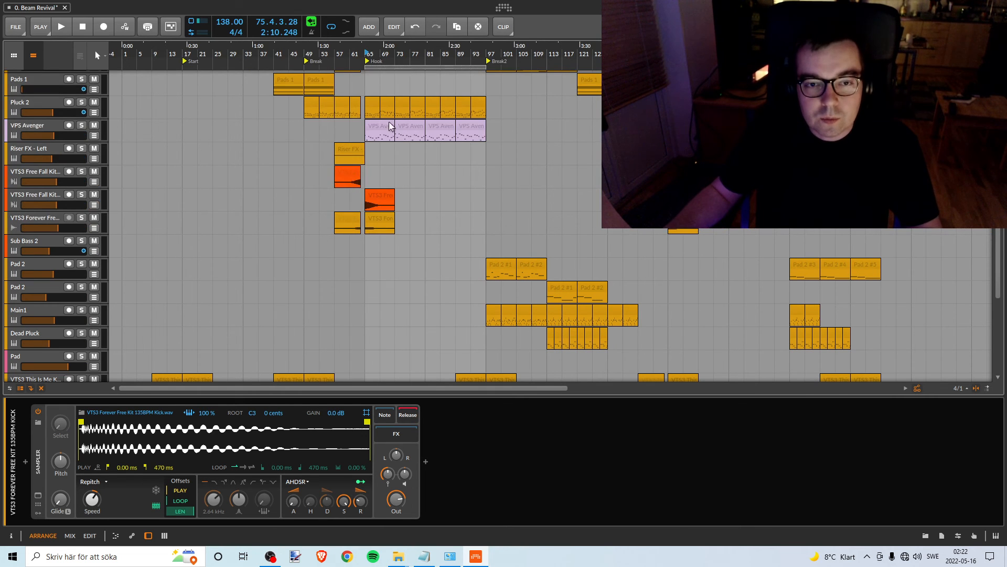
pyautogui.scroll(2, 428, 217)
pyautogui.scroll(2, 425, 216)
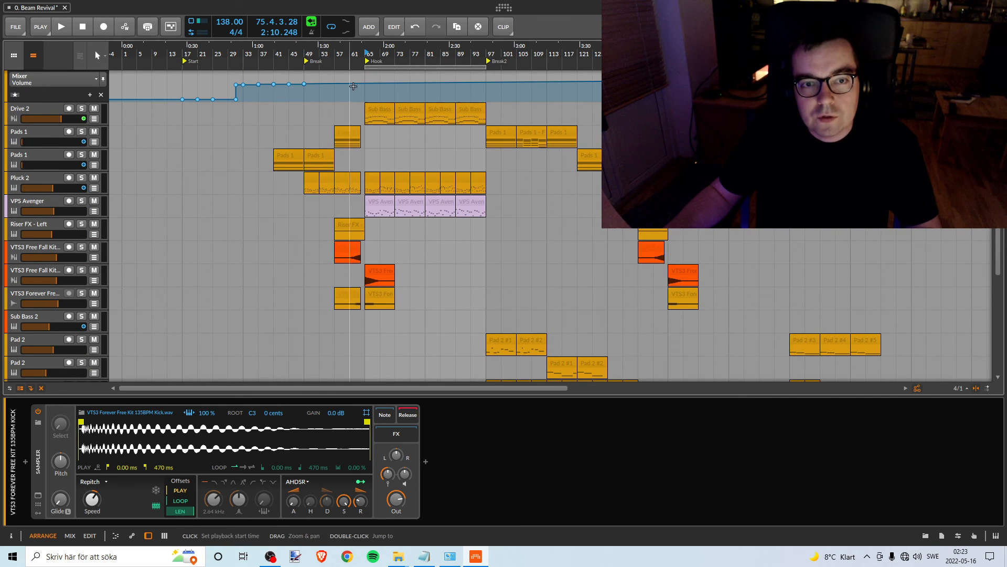
pyautogui.scroll(-5, 349, 129)
pyautogui.scroll(5, 356, 135)
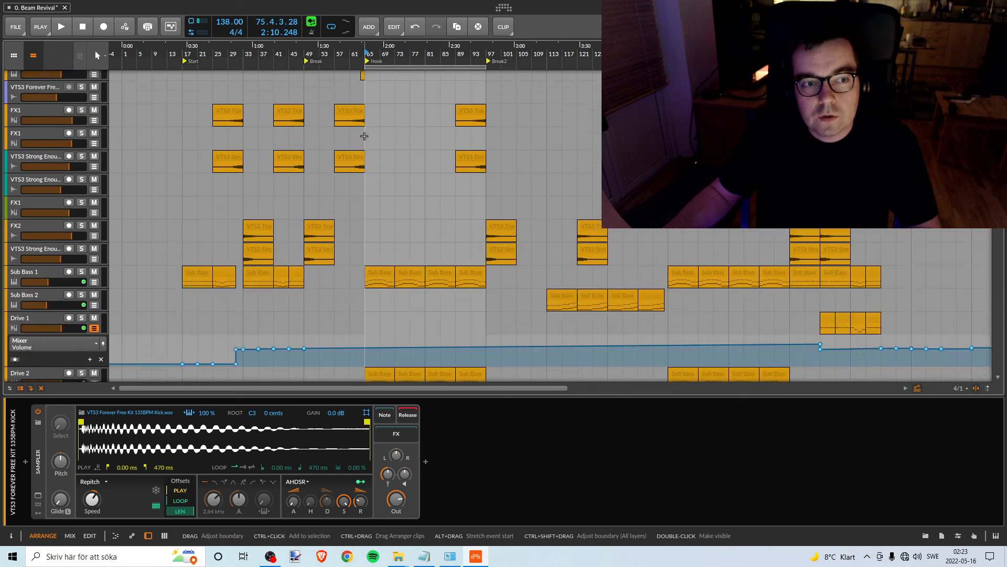
pyautogui.scroll(3, 369, 145)
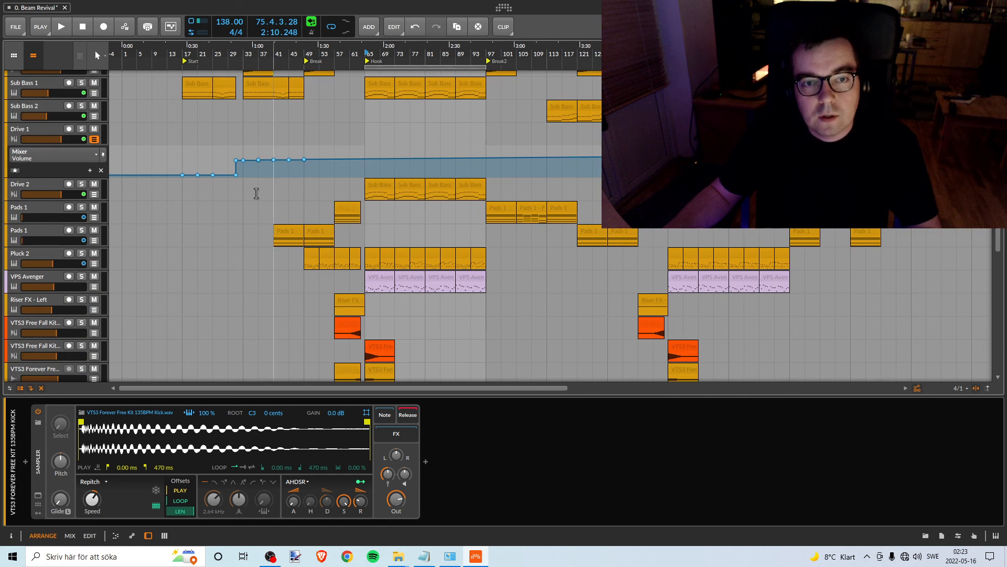
pyautogui.scroll(12, 400, 142)
pyautogui.scroll(-20, 393, 158)
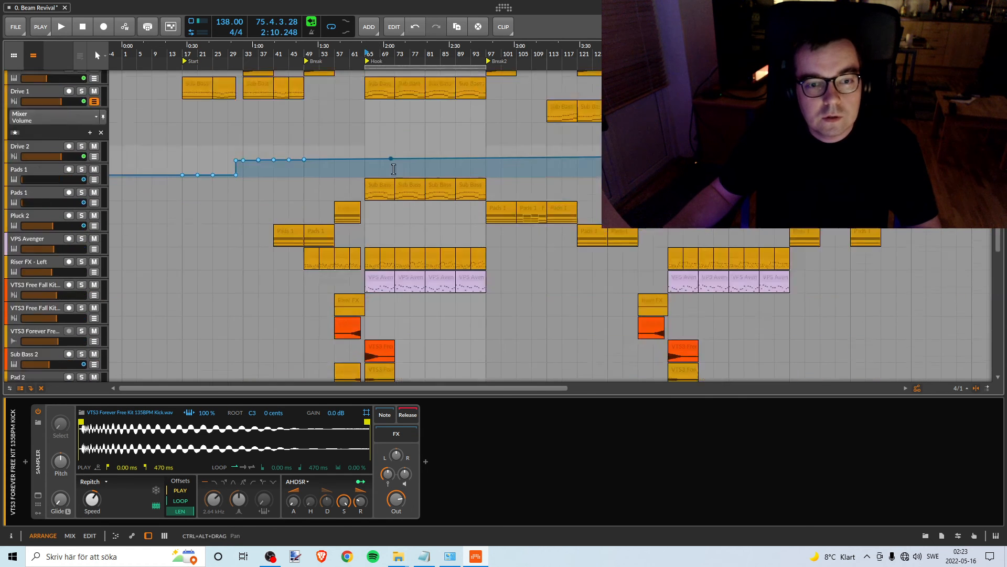
pyautogui.scroll(3, 396, 167)
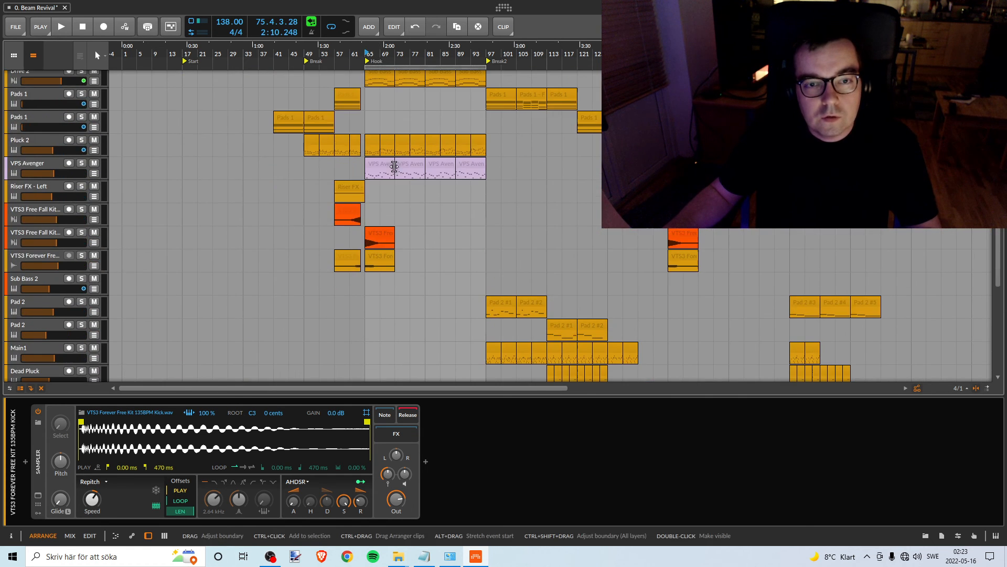
# - Solo the VPS Avenger track with the lilac clips, play it from bar 65 and shorten the loop region to end at bar 73
pyautogui.click(81, 162)
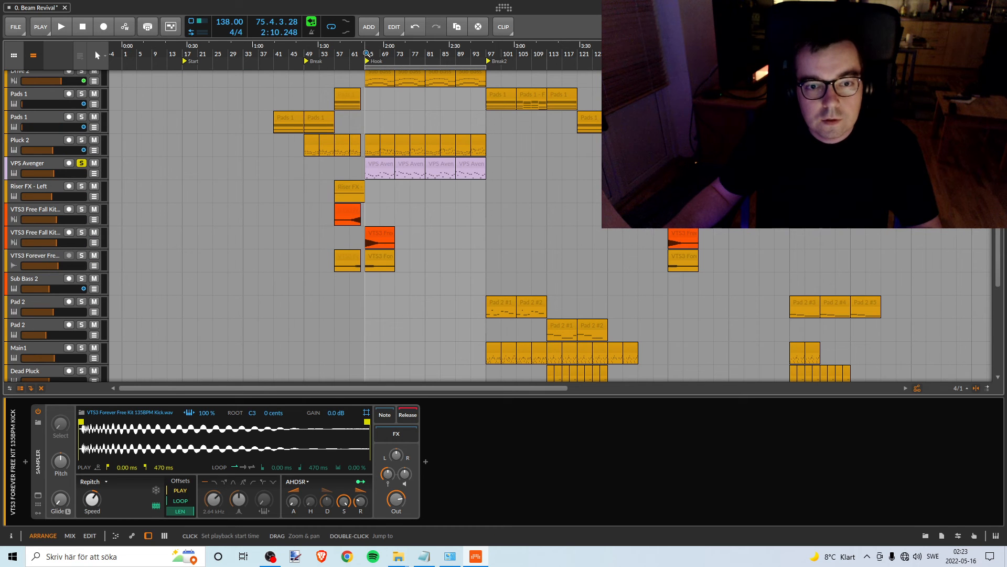
pyautogui.press('space')
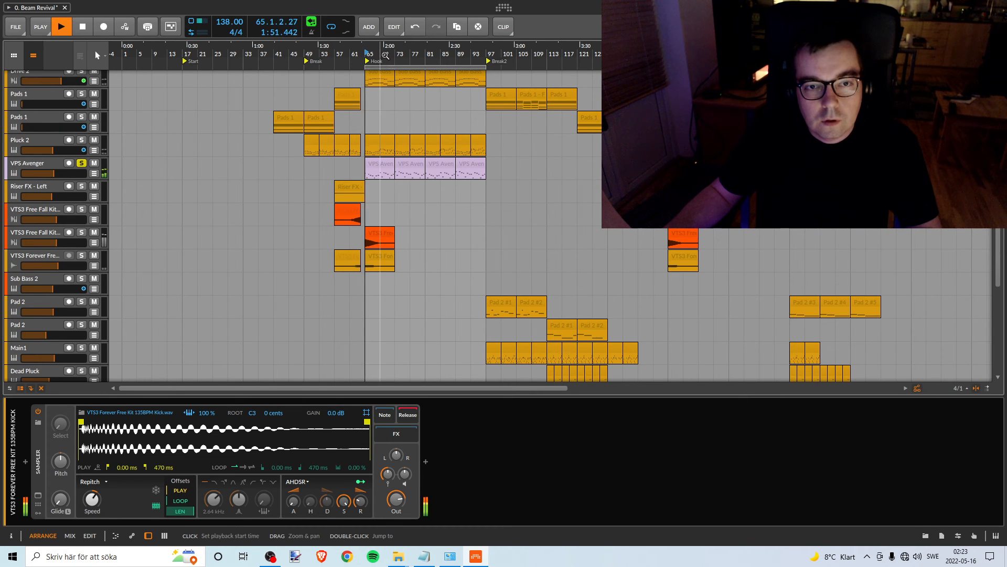
pyautogui.moveTo(397, 53); pyautogui.dragTo(416, 99)
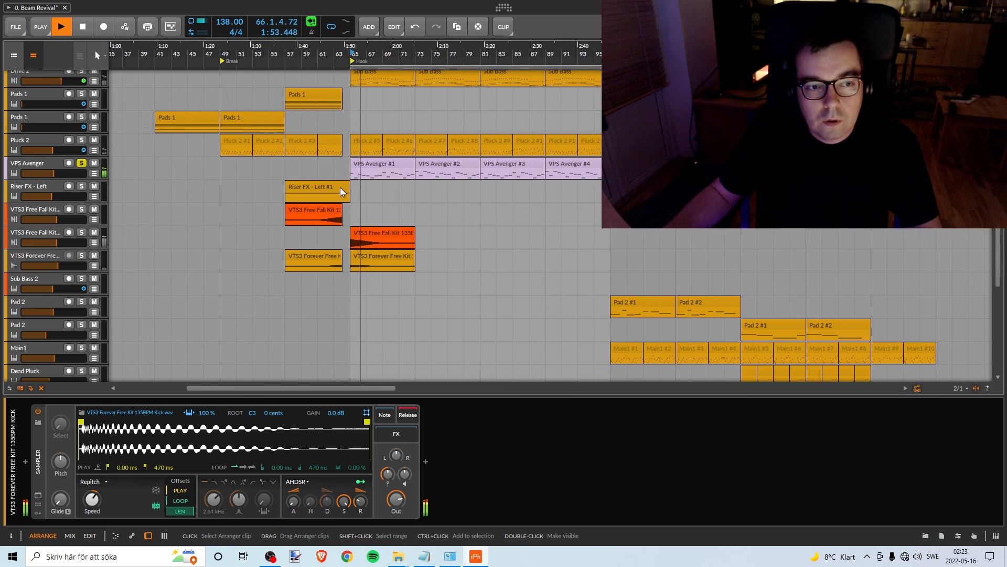
pyautogui.moveTo(609, 67); pyautogui.dragTo(415, 67)
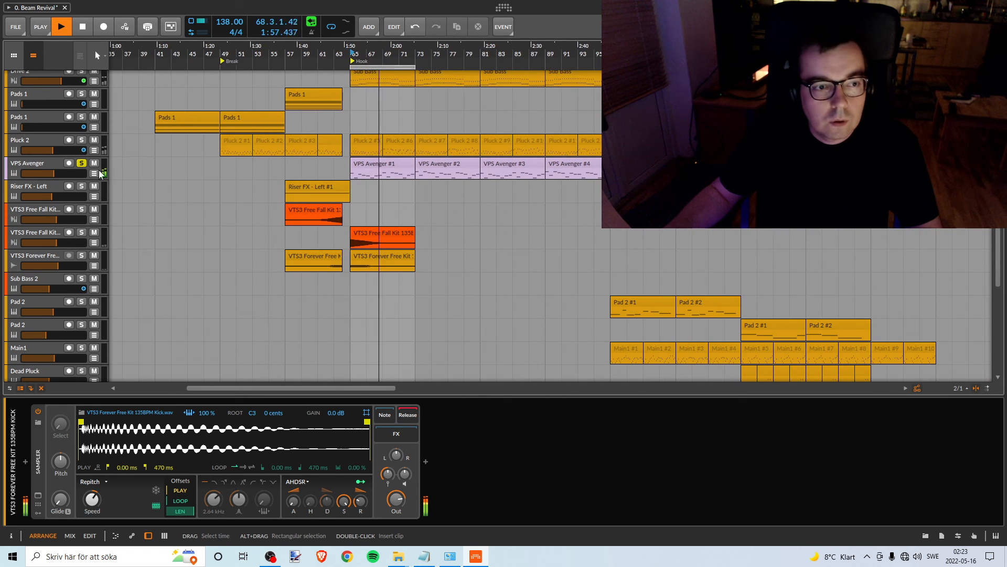
# - Lower the volume of the soloed VPS Avenger track with the lilac clips to -16.5 dB, stop playback and select the track
pyautogui.moveTo(52, 173)
pyautogui.mouseDown()
pyautogui.moveTo(30, 173)
pyautogui.moveTo(44, 173)
pyautogui.mouseUp()
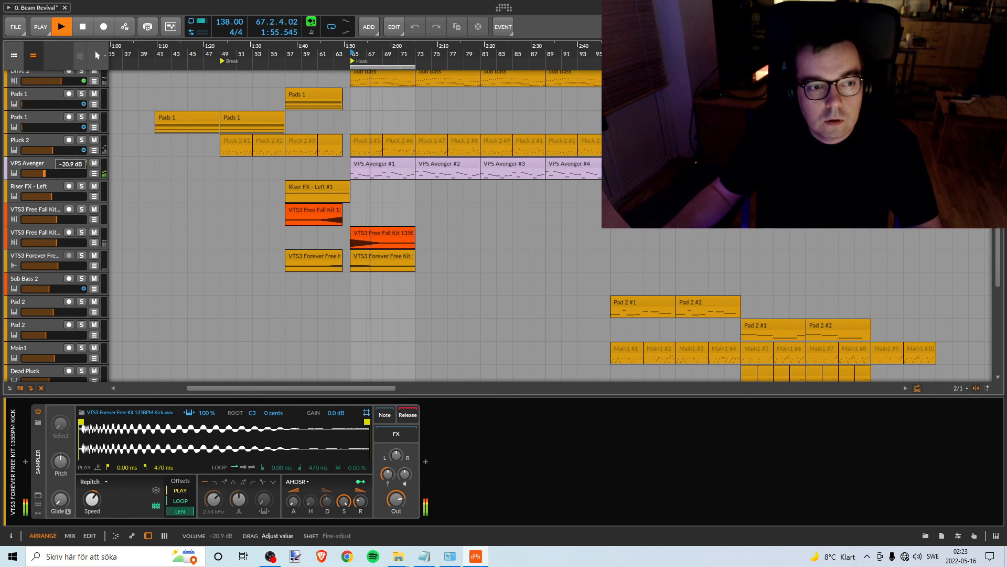
pyautogui.moveTo(44, 173); pyautogui.dragTo(48, 172)
pyautogui.press('s')
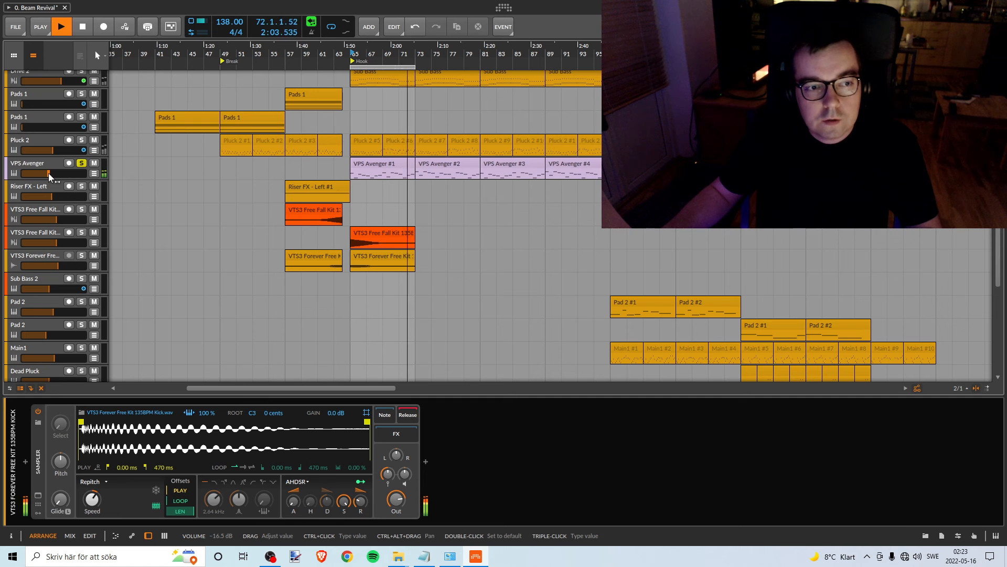
pyautogui.press('space')
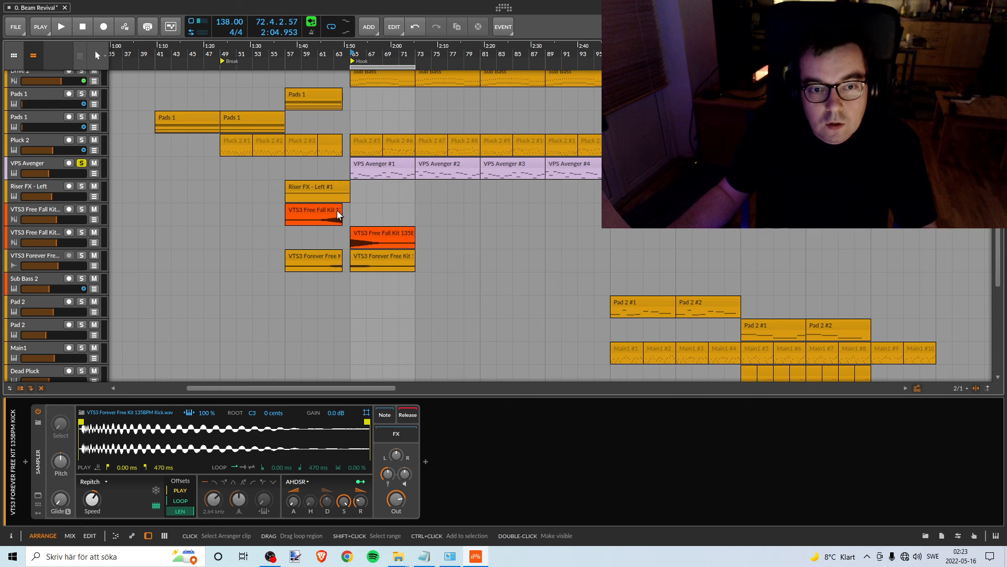
pyautogui.click(31, 164)
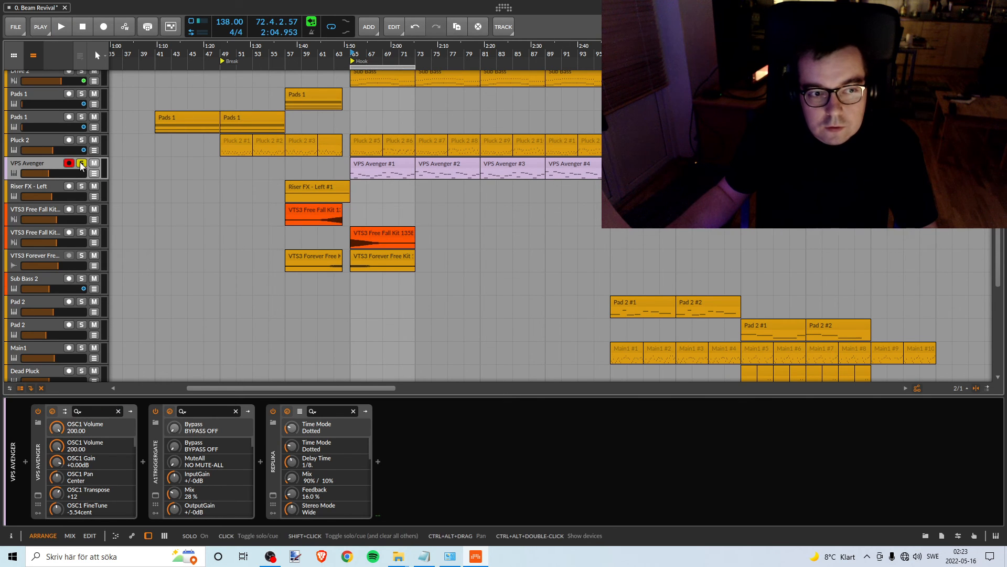
# - Play the loop from bar 65 to 73 to compare the VPS Avenger track's level with the pink noise
pyautogui.scroll(3, 379, 182)
pyautogui.scroll(-2, 380, 182)
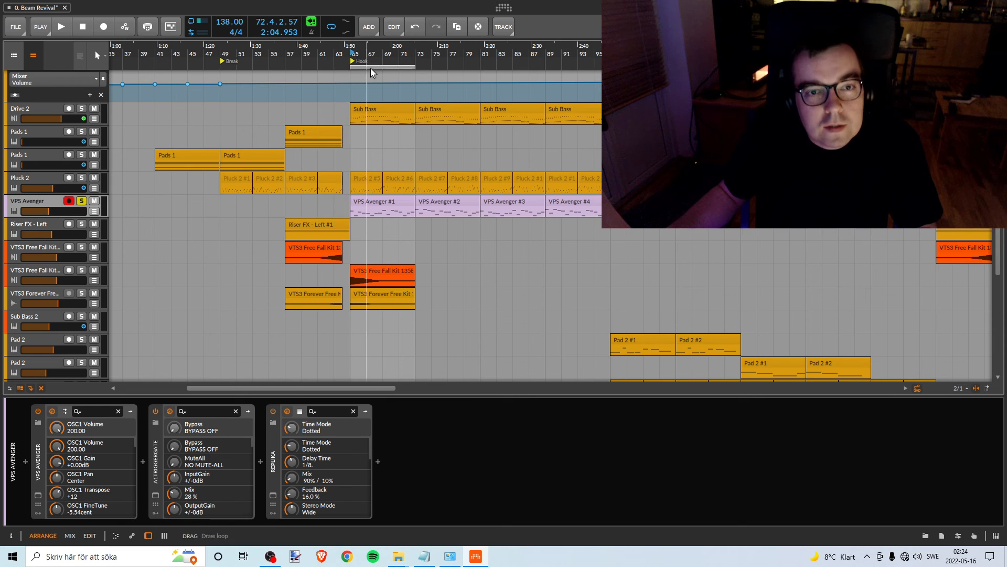
pyautogui.moveTo(371, 67); pyautogui.dragTo(409, 65)
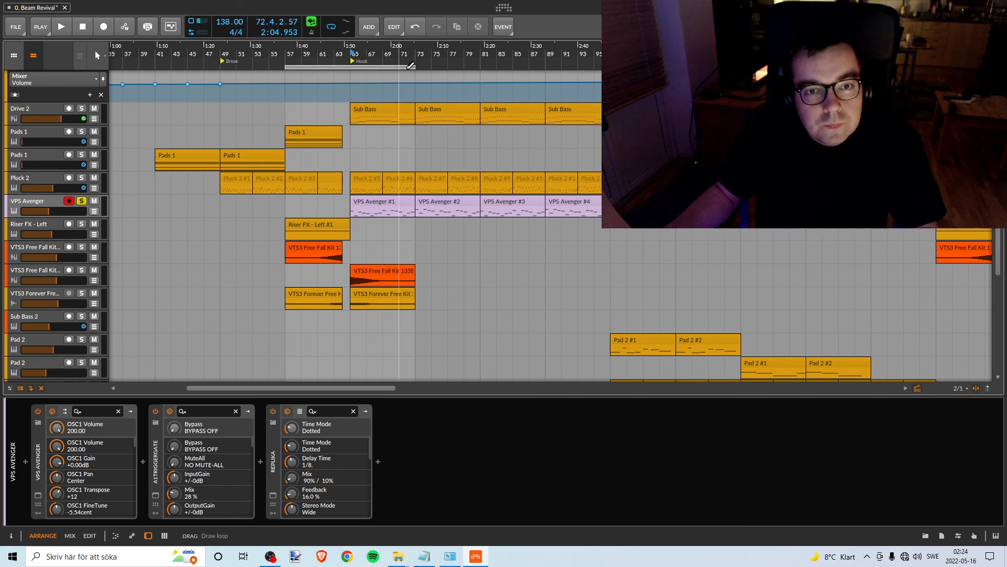
pyautogui.moveTo(403, 67); pyautogui.dragTo(466, 68)
pyautogui.scroll(3, 412, 194)
pyautogui.scroll(4, 412, 196)
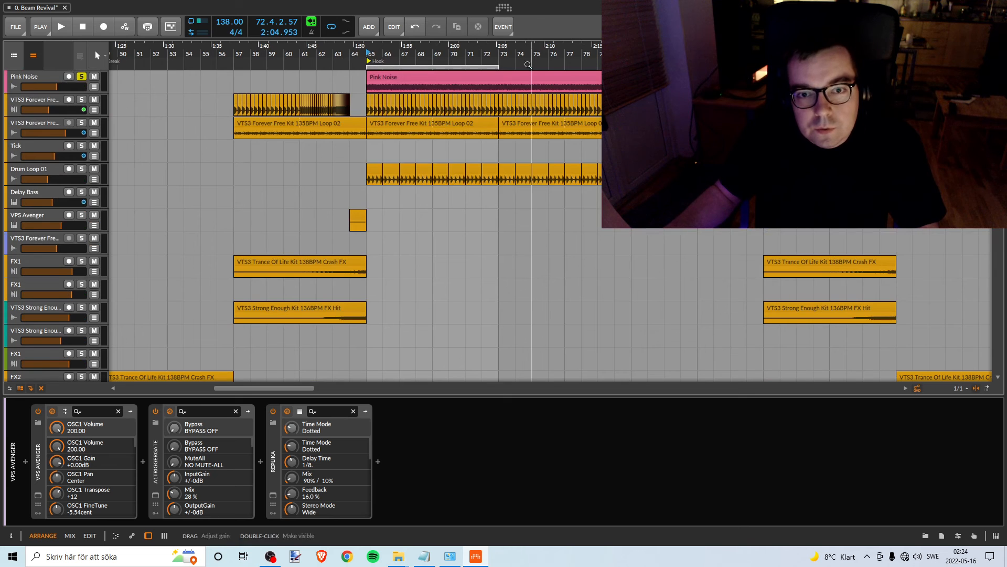
pyautogui.press('space')
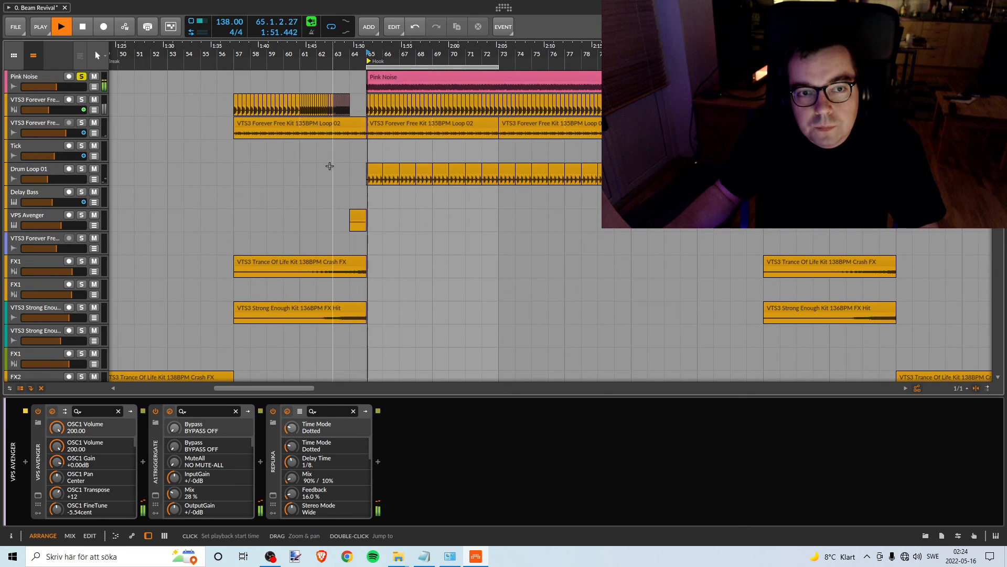
pyautogui.scroll(-10, 336, 164)
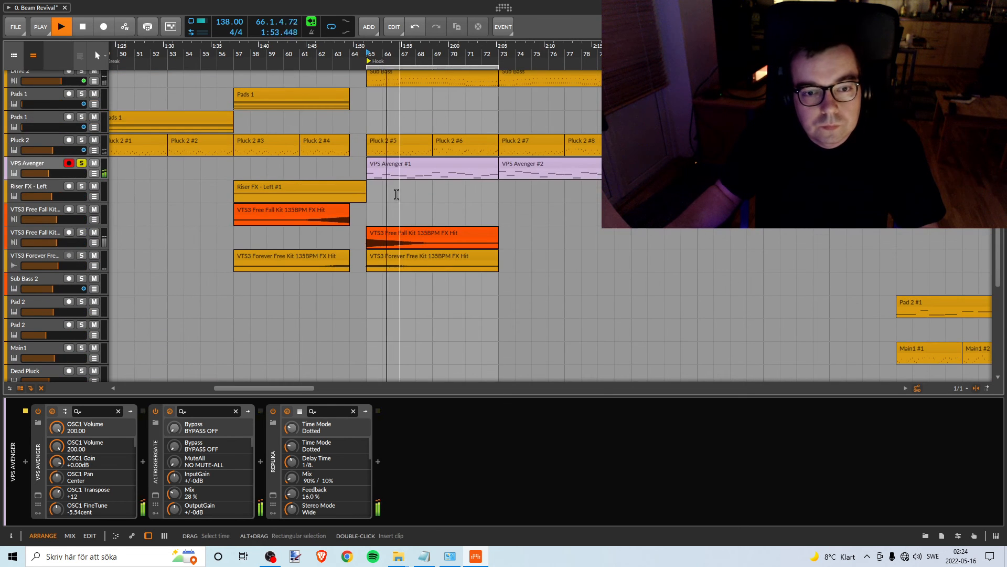
pyautogui.press('space')
# - Unsolo the VPS Avenger track, solo the VTS3 Free Fall Kit track with the clip at bar 65 and play it
pyautogui.click(82, 164)
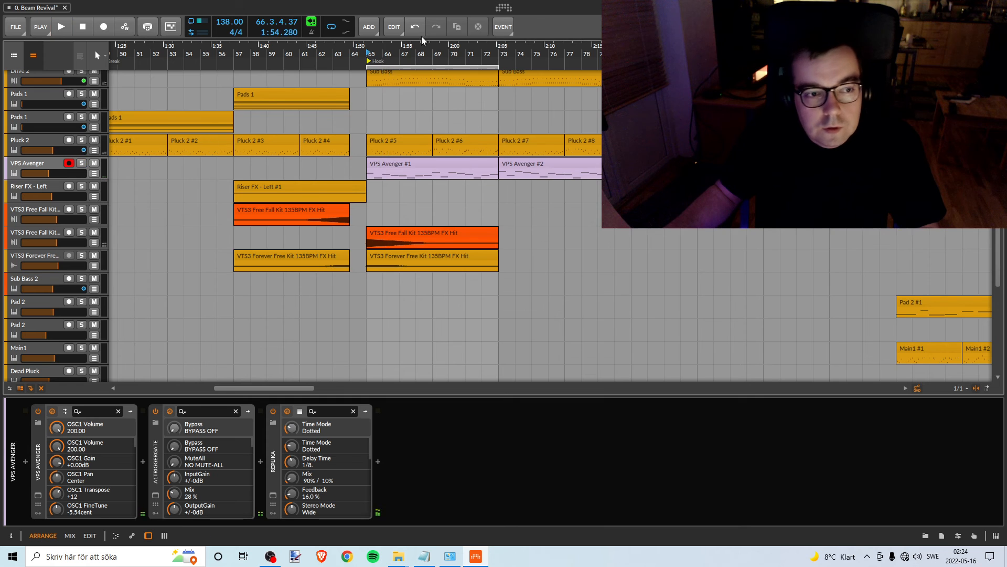
pyautogui.click(82, 233)
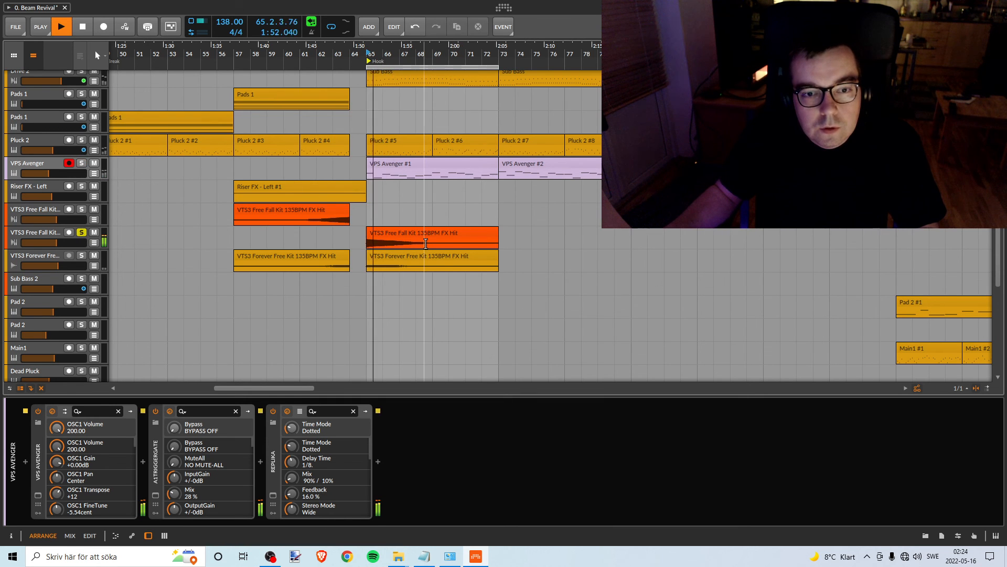
pyautogui.press('space')
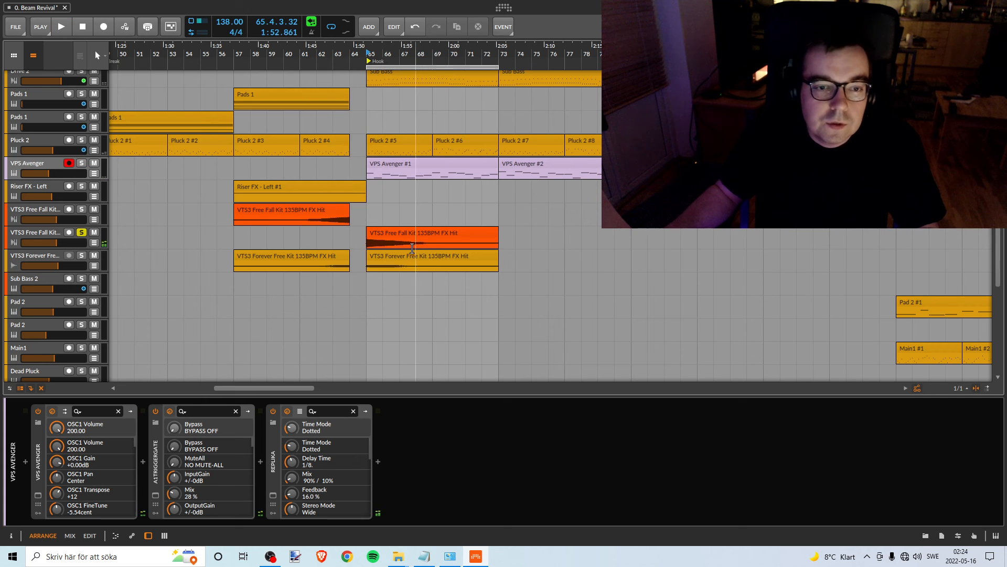
pyautogui.press('space')
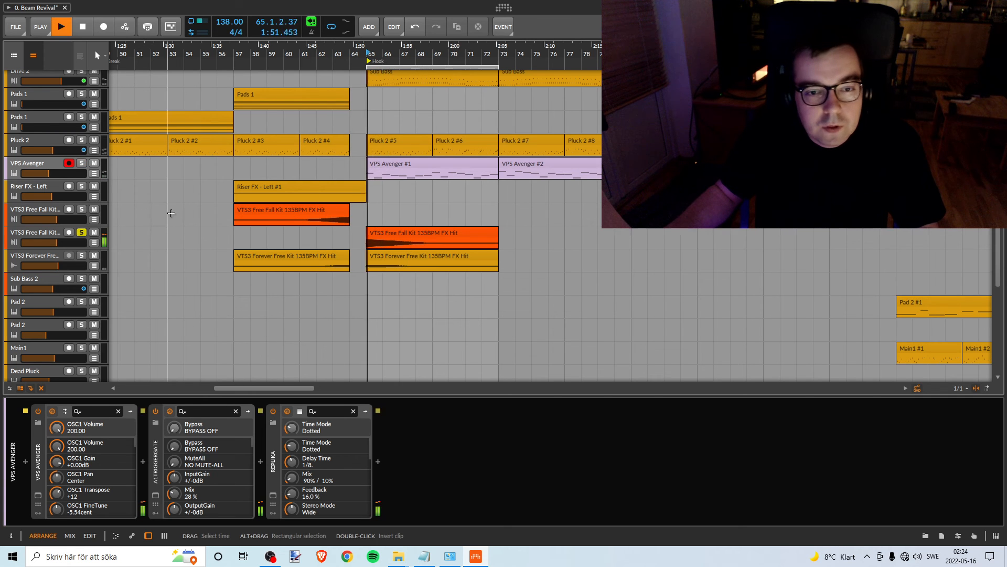
# - Lower the soloed Free Fall Kit track's volume to -15.6 dB, repeatedly replaying the hit from bar 65 to check it
pyautogui.moveTo(51, 246)
pyautogui.mouseDown()
pyautogui.moveTo(51, 267)
pyautogui.moveTo(49, 241)
pyautogui.mouseUp()
pyautogui.press('space')
pyautogui.press('space')
pyautogui.press('space')
pyautogui.press('space')
pyautogui.press('space')
pyautogui.press('space')
pyautogui.press('space')
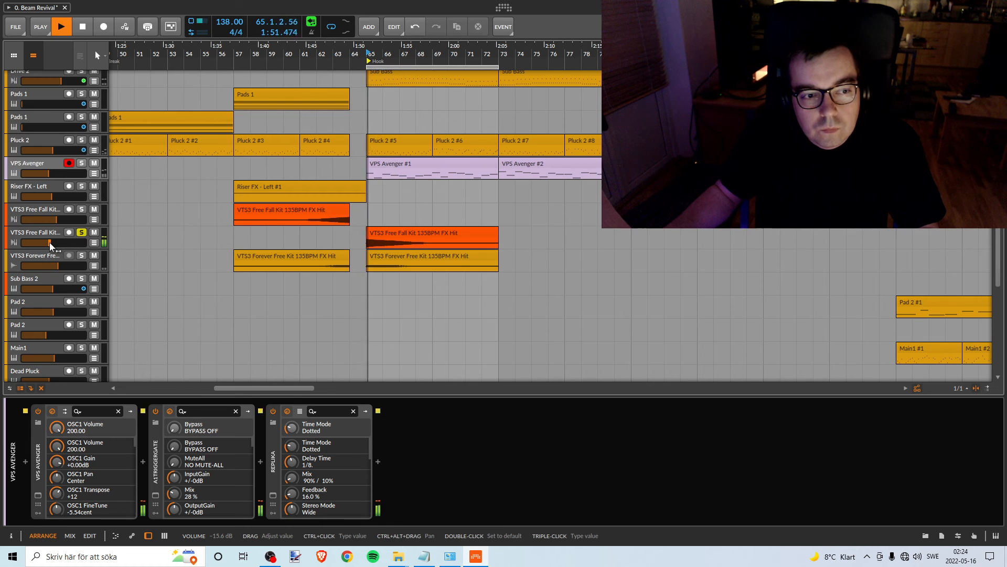
pyautogui.press('space')
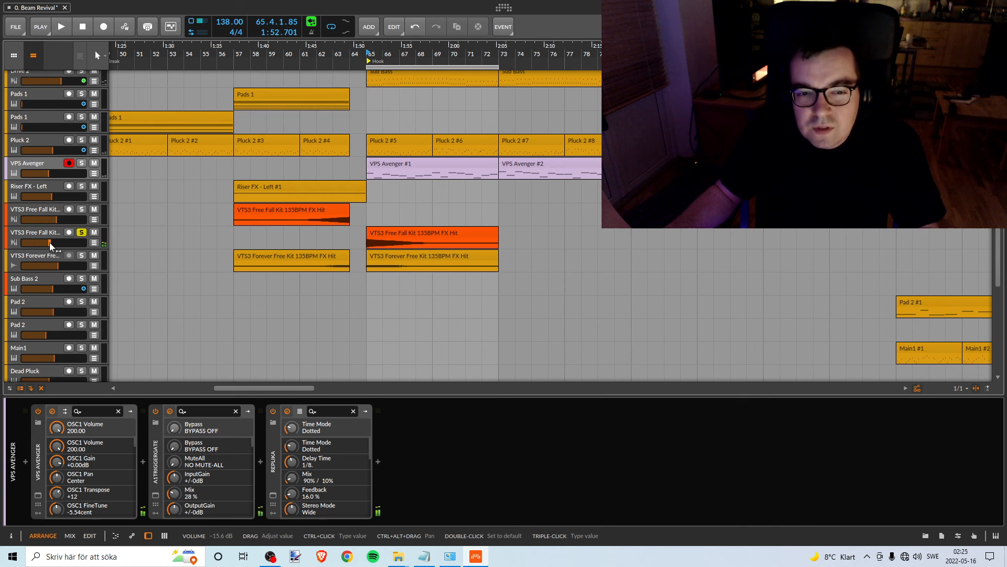
pyautogui.press('space')
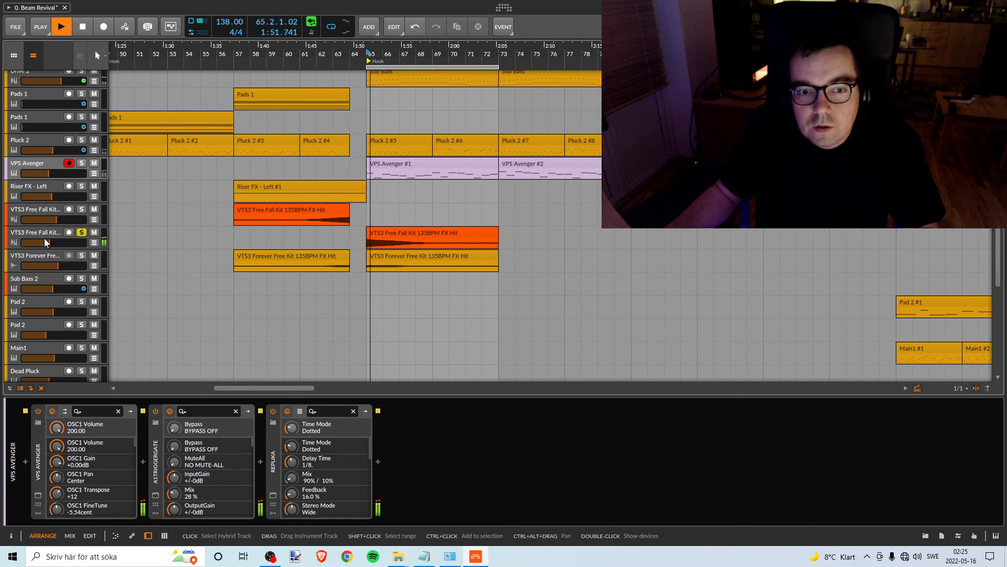
pyautogui.press('space')
# - Select the soloed Free Fall Kit track and fine-tune its volume to -15.3 dB during playback
pyautogui.click(44, 240)
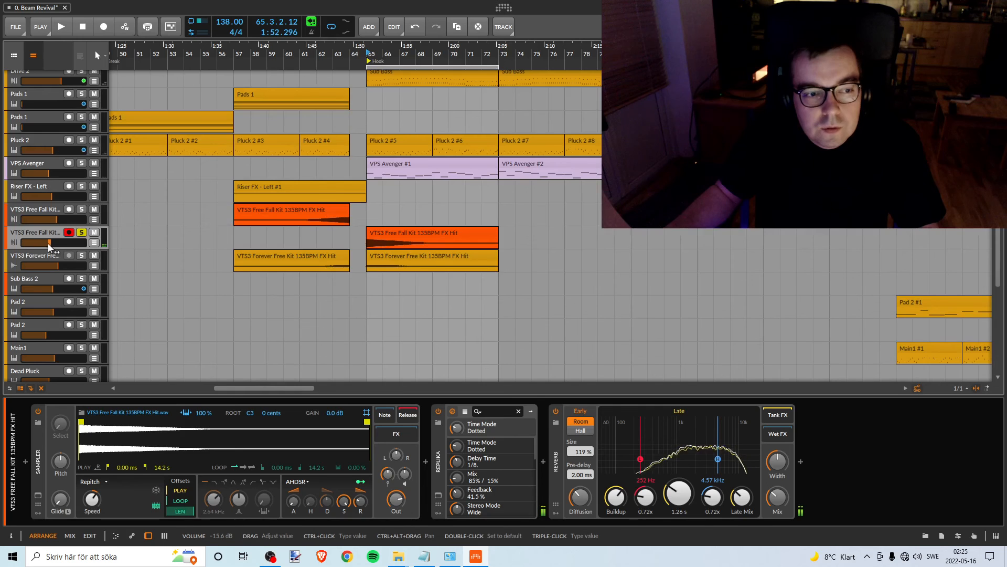
pyautogui.click(48, 243)
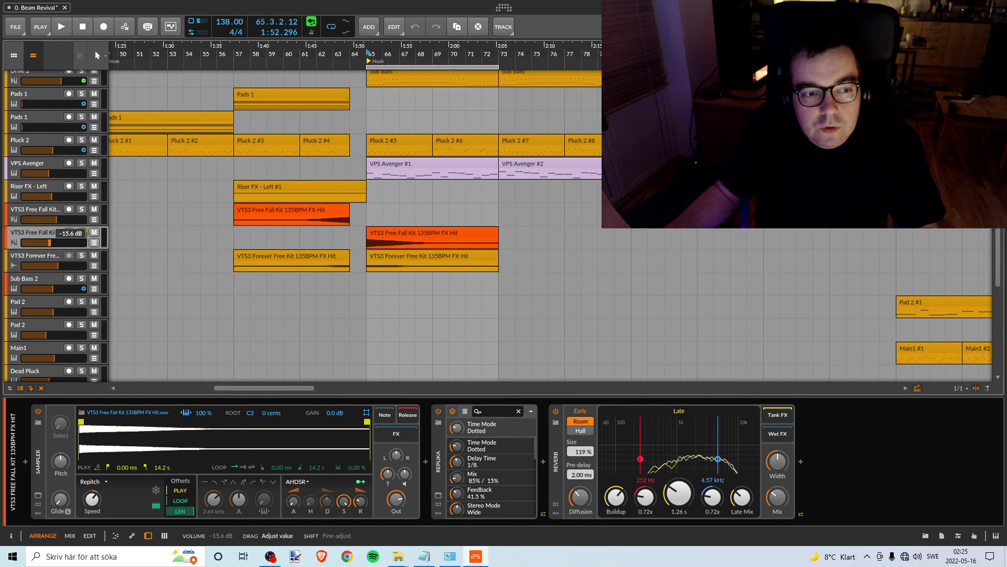
pyautogui.press('space')
pyautogui.moveTo(50, 243); pyautogui.dragTo(51, 242)
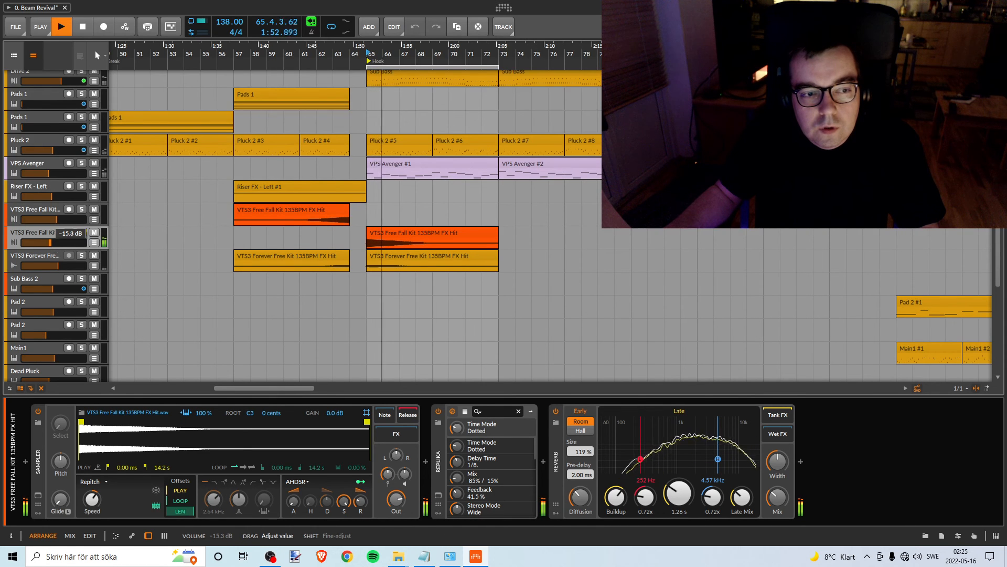
pyautogui.press('space')
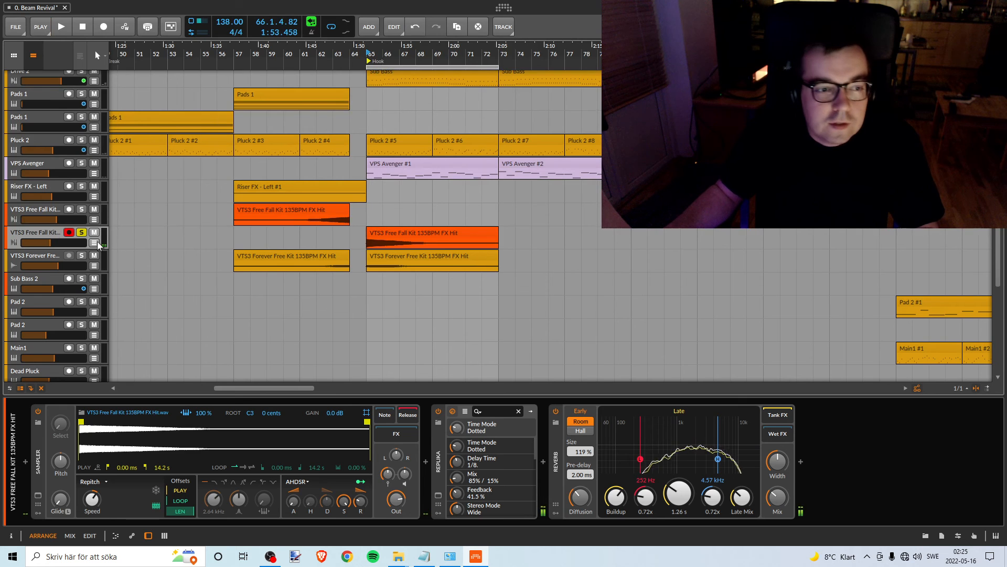
# - Solo the Free Fall Kit track with the bar 57 clip instead, and colour the other Free Fall Kit track amber
pyautogui.click(36, 214)
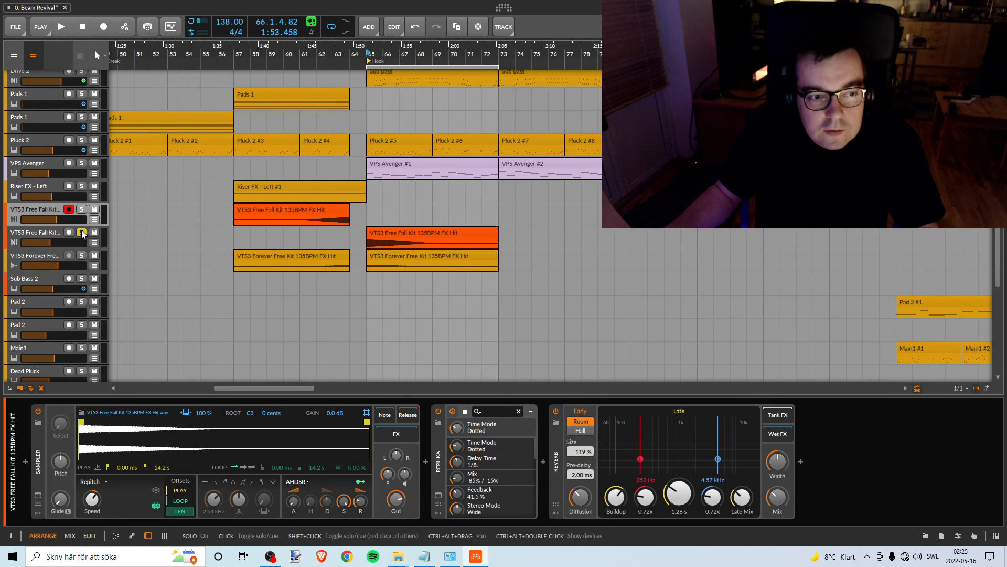
pyautogui.click(82, 210)
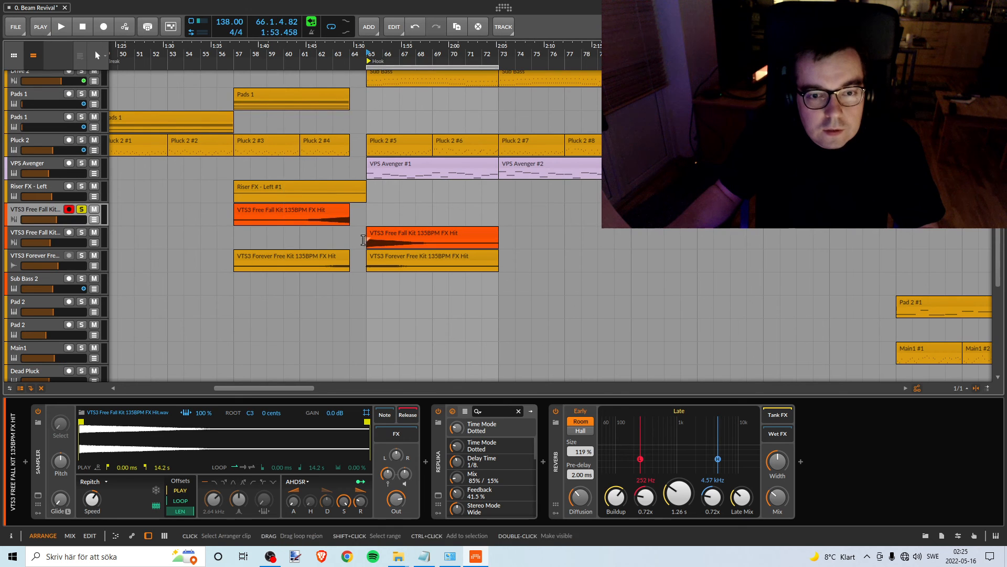
pyautogui.click(49, 231)
pyautogui.rightClick(43, 234)
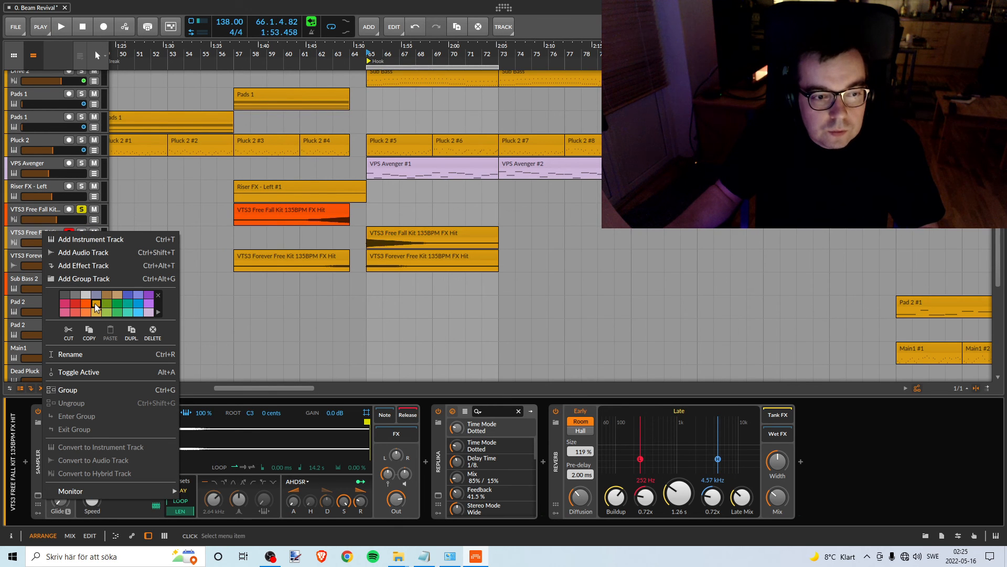
pyautogui.click(181, 216)
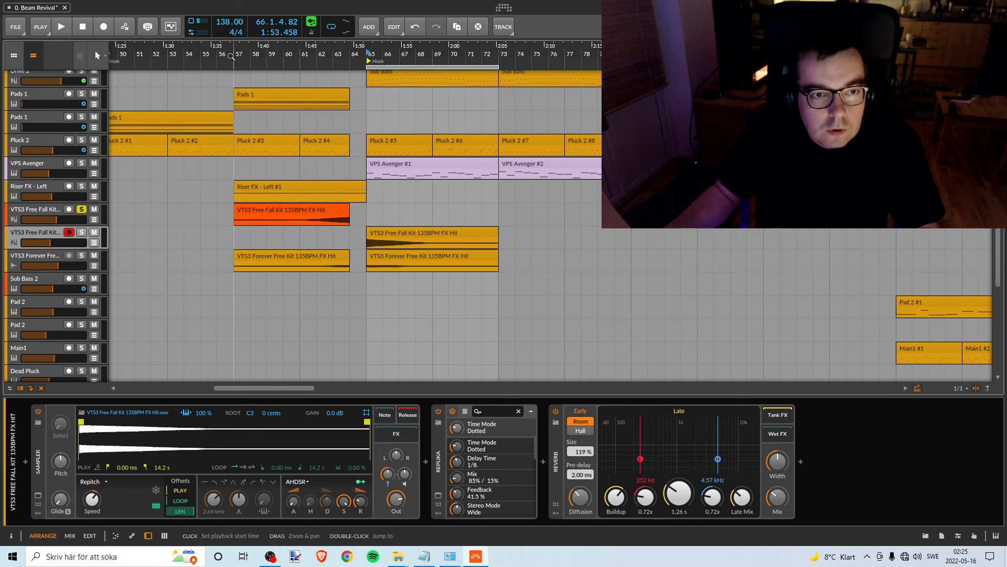
# - Set the loop region to bars 57–65, move the Pink Noise clip to bar 57 and trim it to end at bar 65
pyautogui.moveTo(398, 66); pyautogui.dragTo(249, 65)
pyautogui.scroll(10, 337, 171)
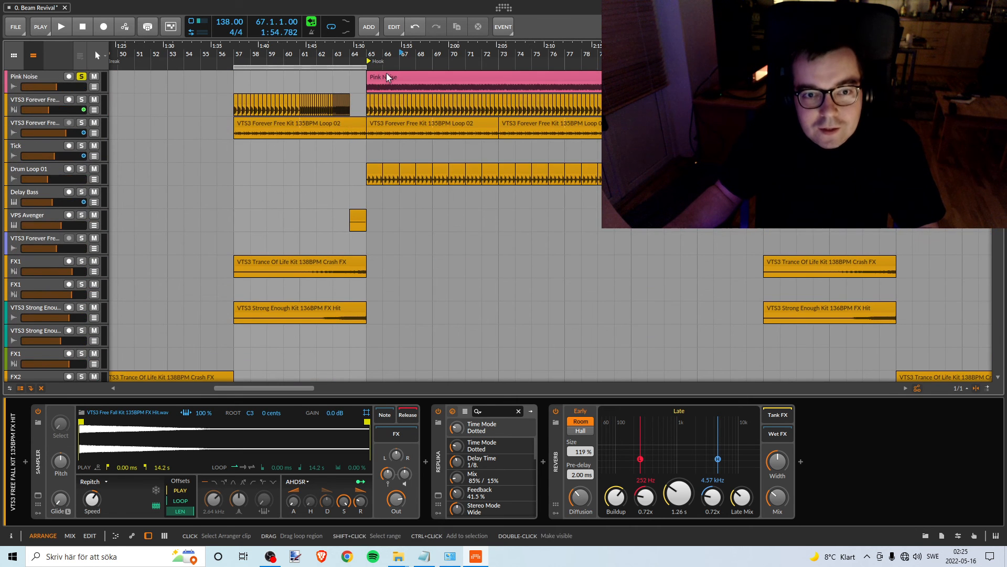
pyautogui.moveTo(385, 73); pyautogui.dragTo(253, 75)
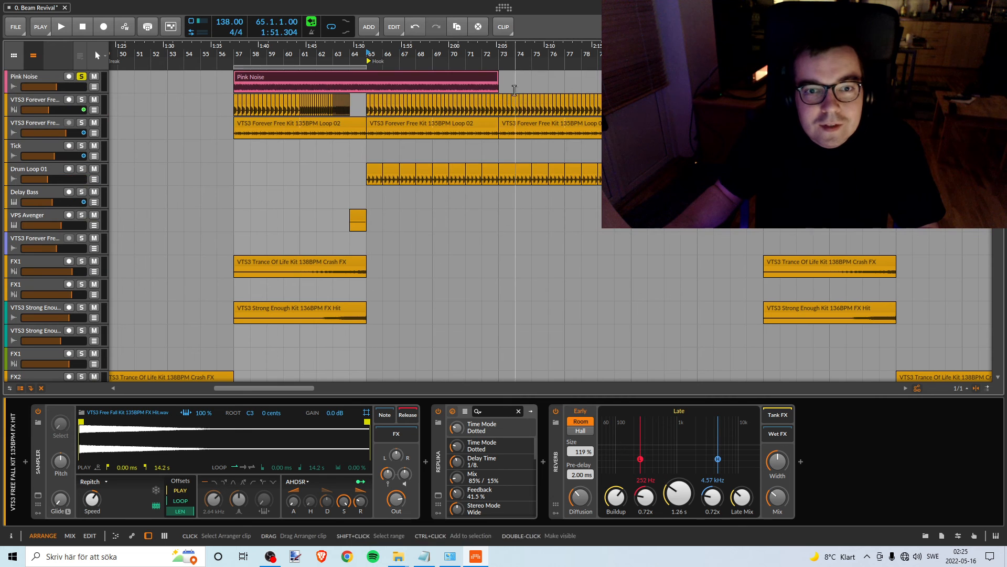
pyautogui.moveTo(499, 79); pyautogui.dragTo(350, 62)
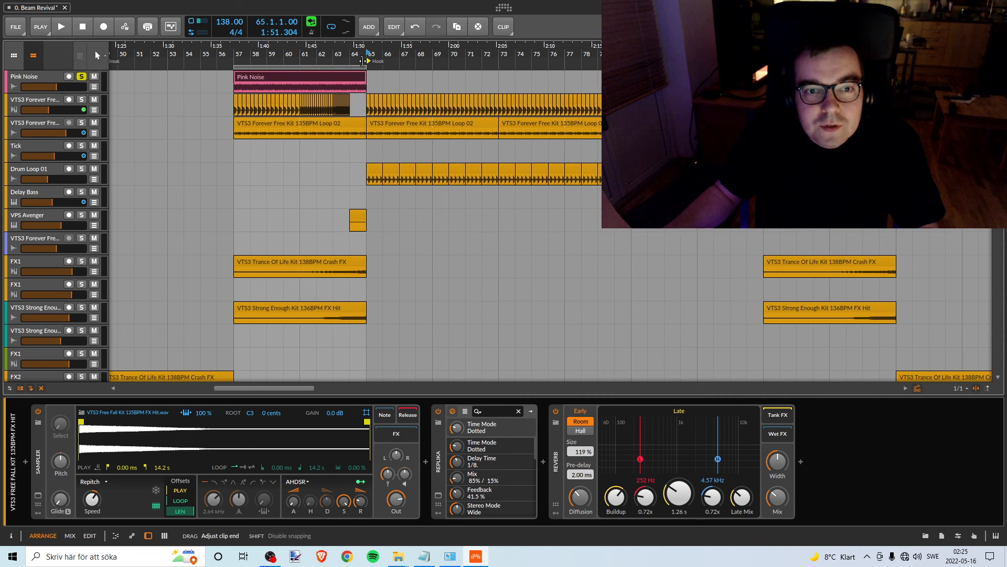
# - Play the loop from bar 57 to compare the soloed Free Fall Kit track with the pink noise
pyautogui.press('space')
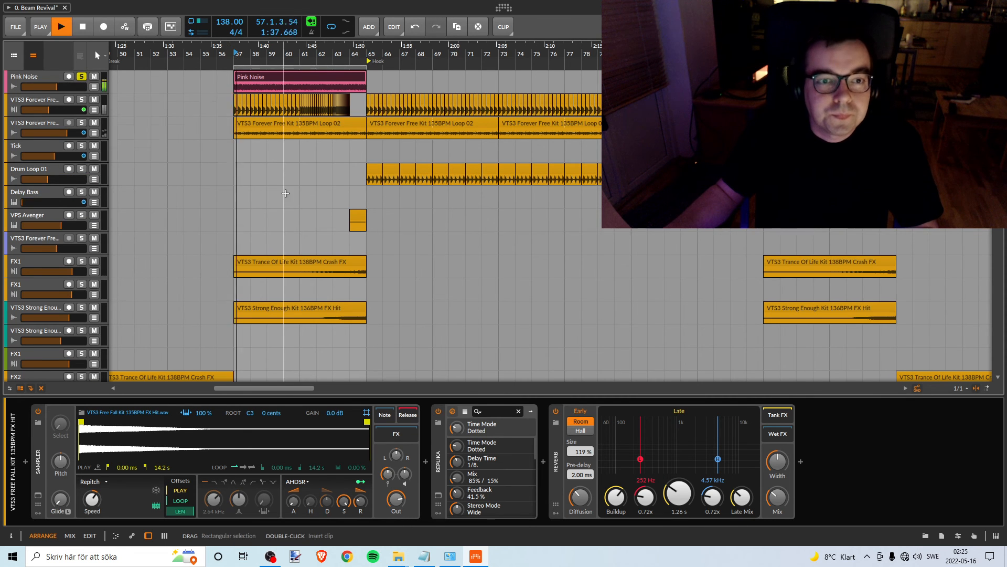
pyautogui.scroll(-10, 283, 174)
pyautogui.press('space')
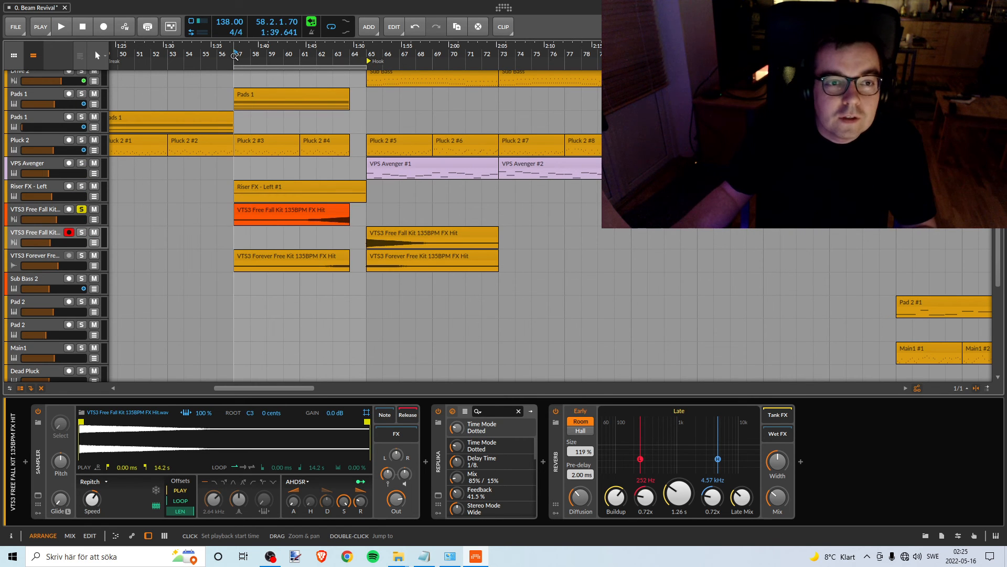
pyautogui.press('space')
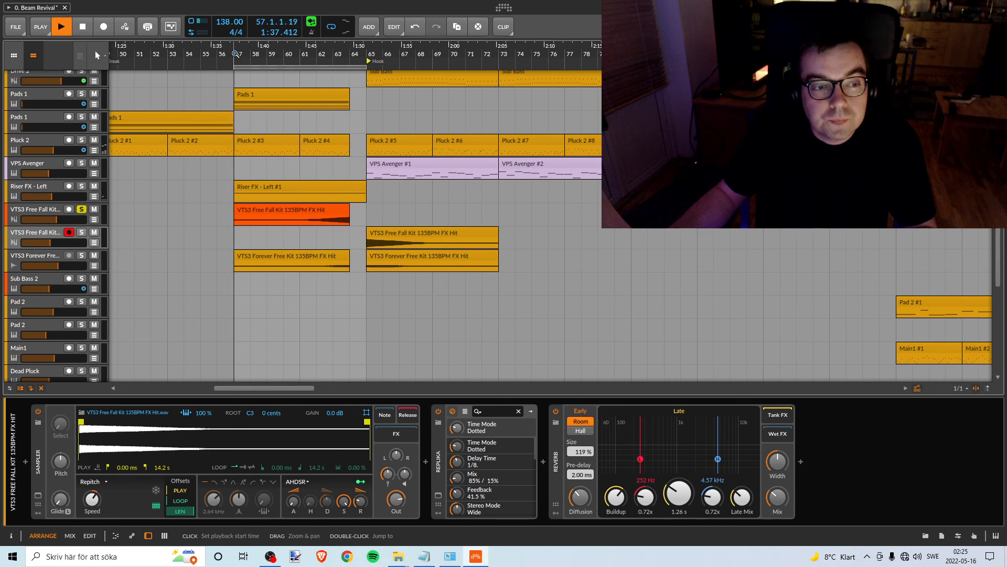
# - Lower the volume of the Free Fall Kit track with the bar 57 clip to -15.3 dB while playing it from bar 61
pyautogui.click(29, 208)
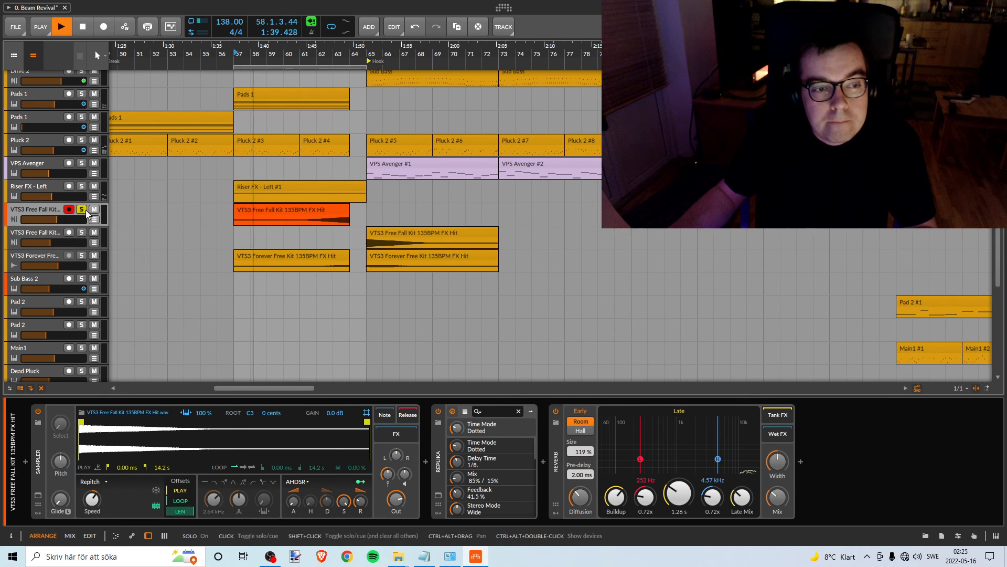
pyautogui.moveTo(87, 219)
pyautogui.mouseDown()
pyautogui.moveTo(90, 211)
pyautogui.moveTo(56, 220)
pyautogui.mouseUp()
pyautogui.press('space')
pyautogui.click(301, 58)
pyautogui.press('space')
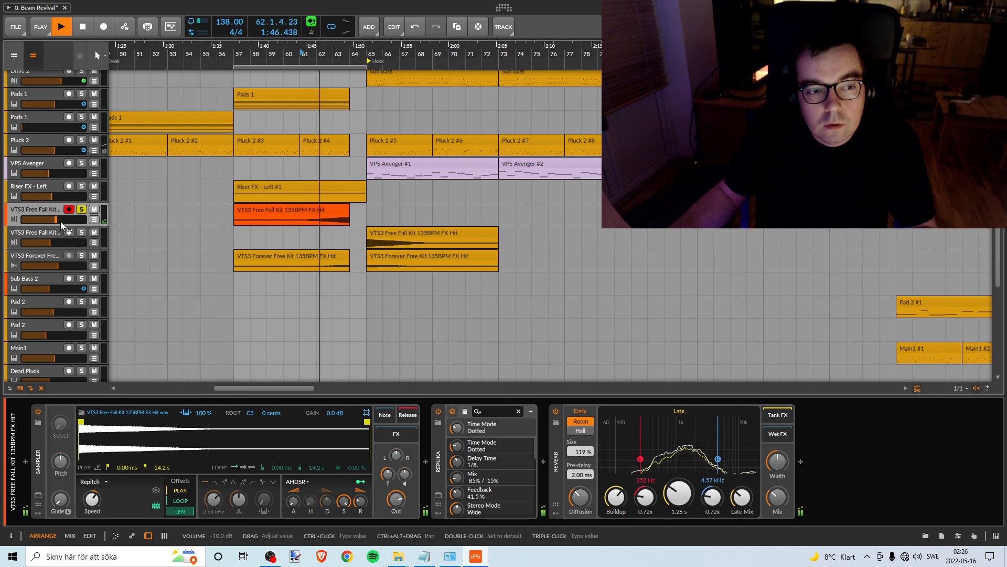
pyautogui.moveTo(58, 219); pyautogui.dragTo(51, 220)
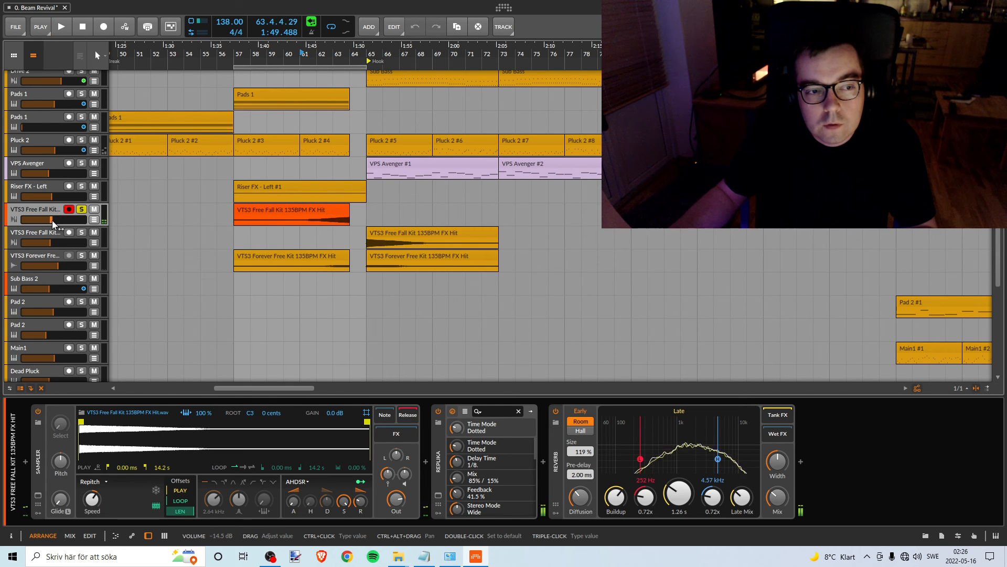
pyautogui.moveTo(53, 220); pyautogui.dragTo(50, 220)
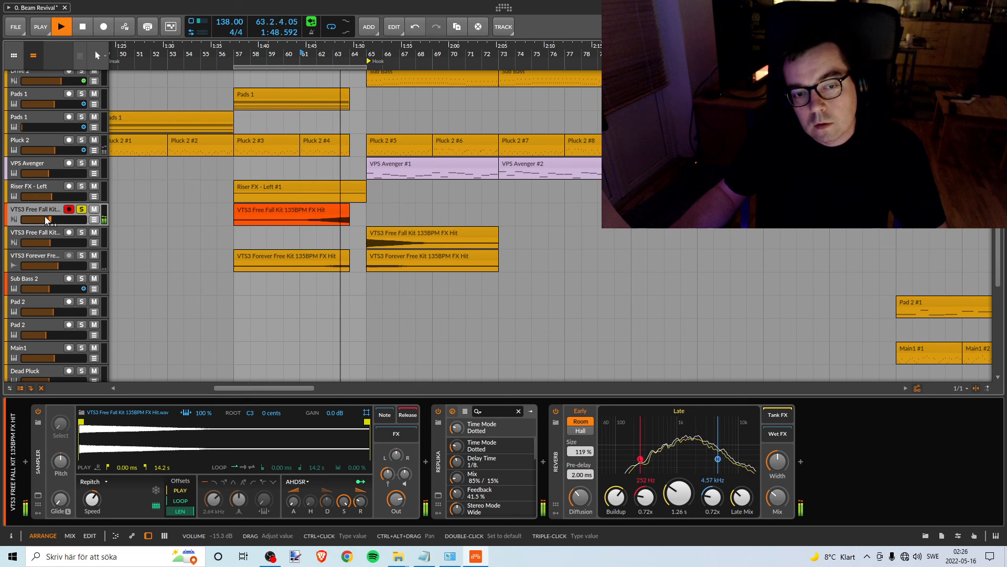
pyautogui.press('space')
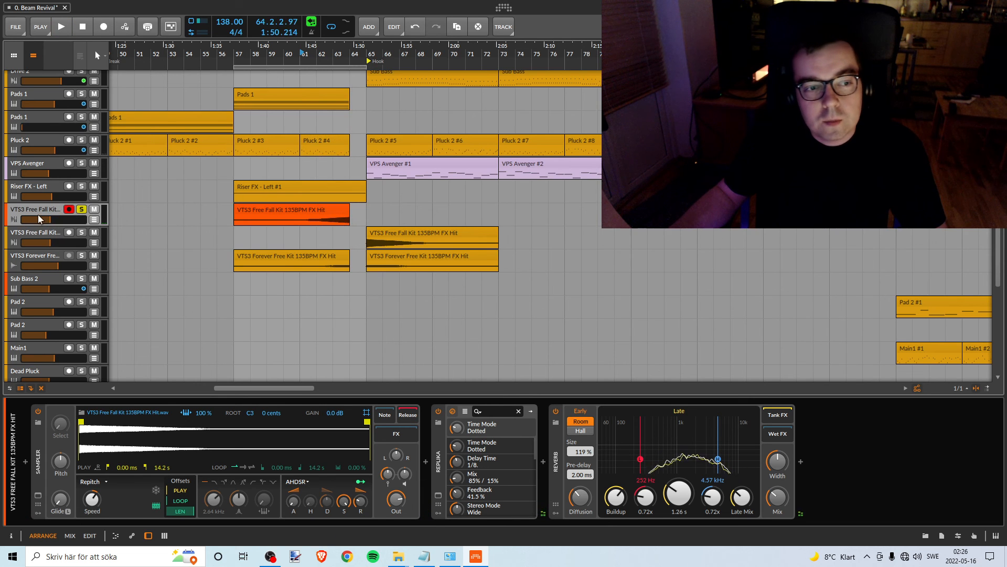
# - Colour the Free Fall Kit track with the bar 57 clip amber and turn off its solo
pyautogui.rightClick(46, 212)
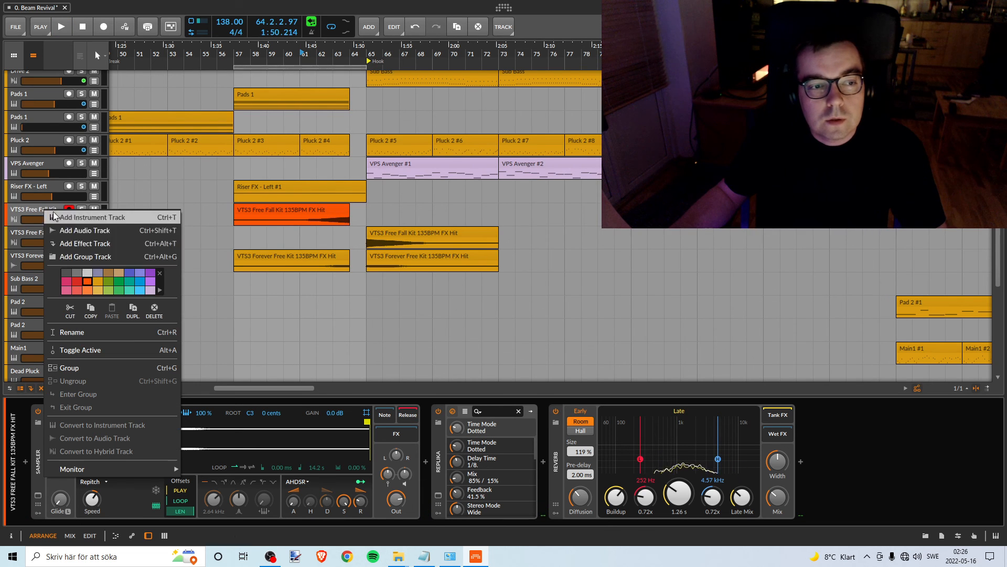
pyautogui.click(96, 282)
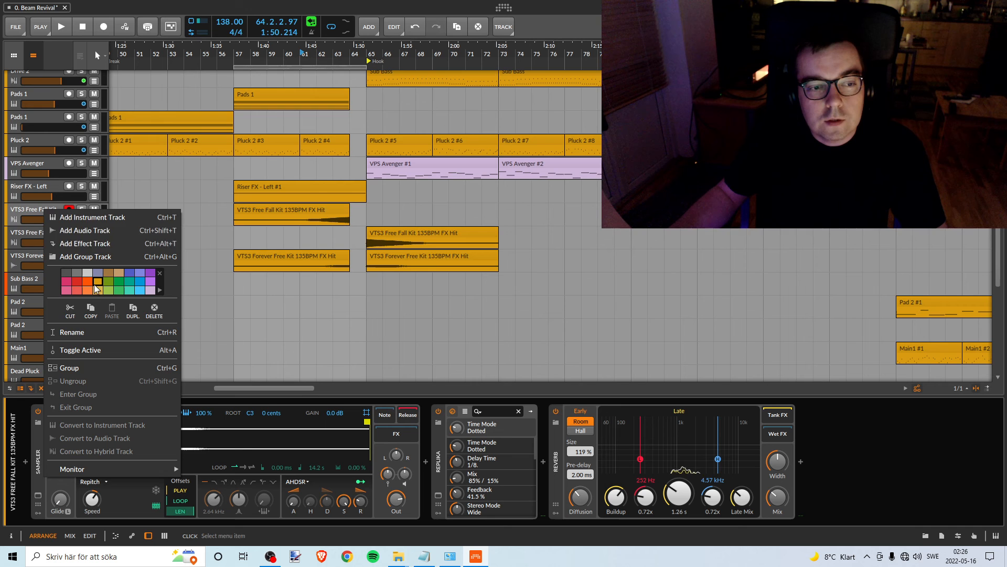
pyautogui.click(28, 209)
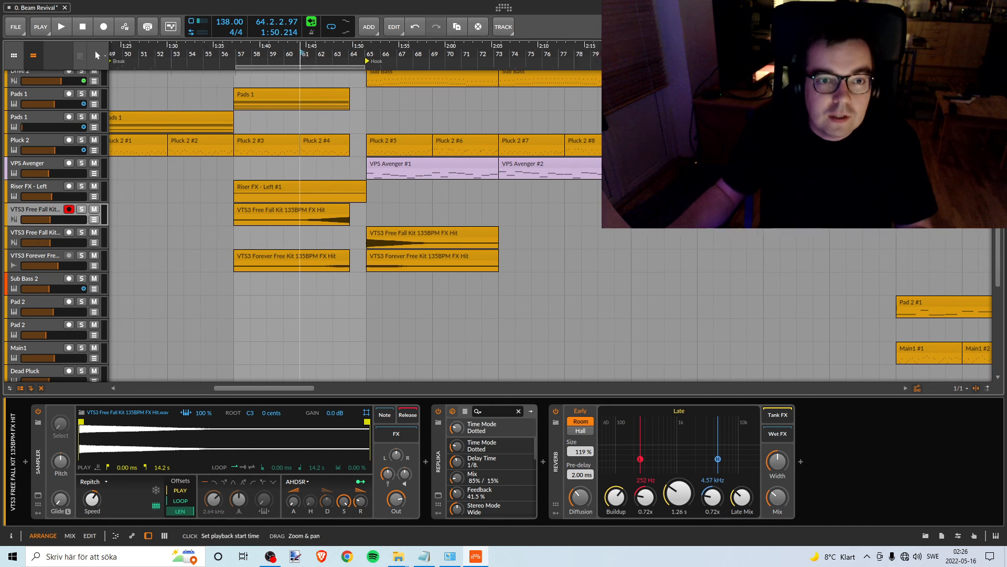
# - Colour the lilac VPS Avenger track with the clips starting at bar 65 amber, including its clips
pyautogui.moveTo(300, 53); pyautogui.dragTo(332, 54)
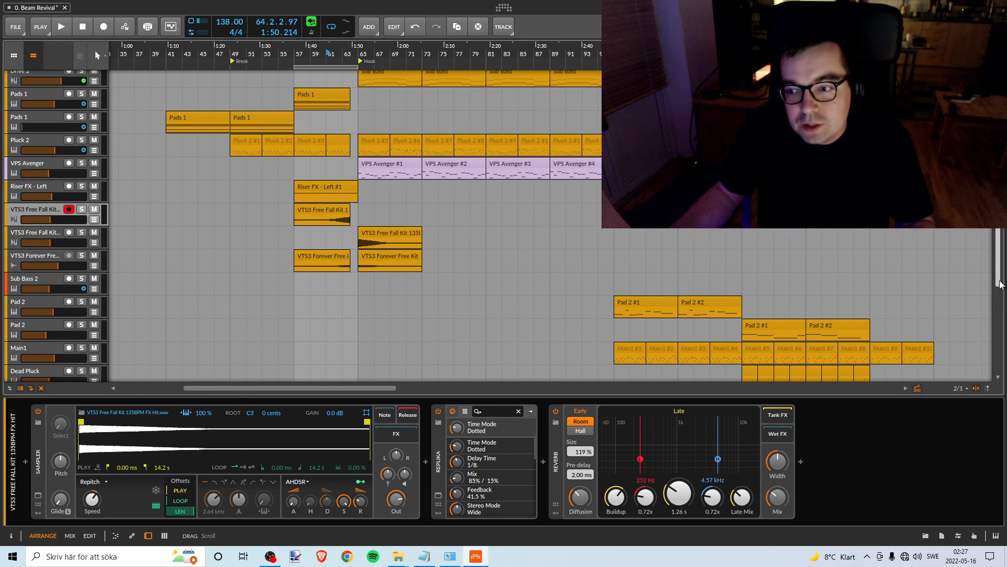
pyautogui.scroll(2, 1005, 275)
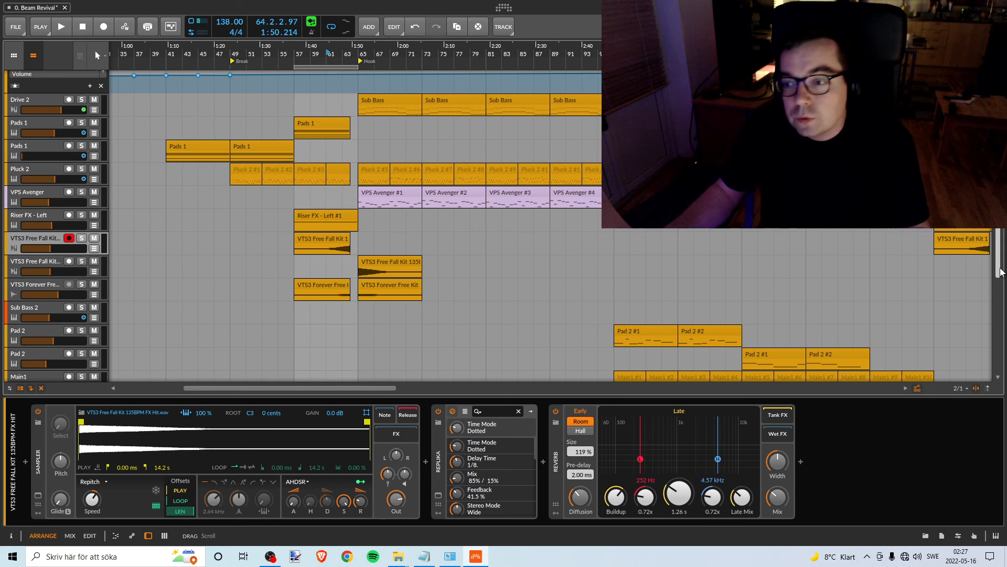
pyautogui.moveTo(1000, 272)
pyautogui.mouseDown()
pyautogui.moveTo(1000, 254)
pyautogui.moveTo(1000, 274)
pyautogui.moveTo(1000, 264)
pyautogui.mouseUp()
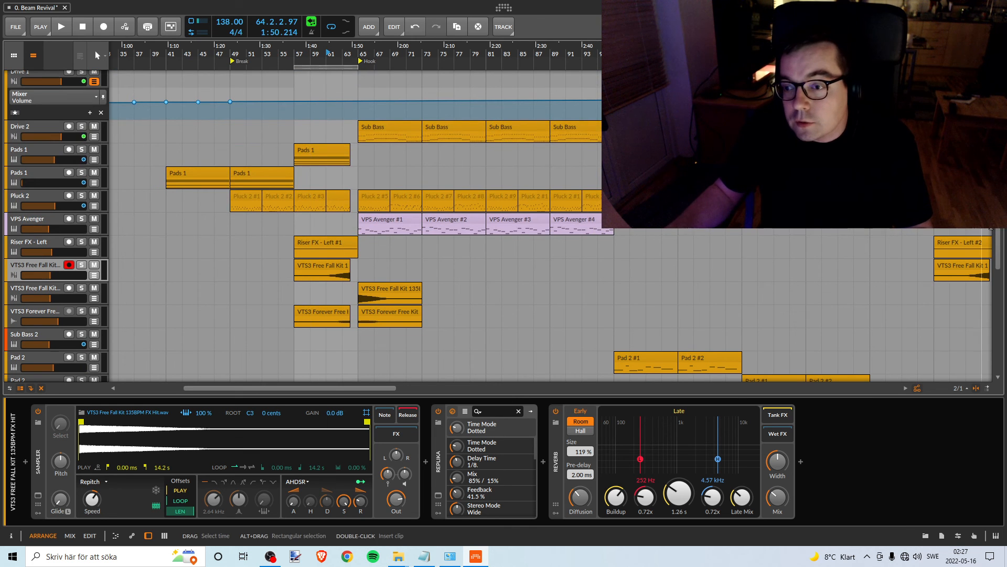
pyautogui.scroll(1, 1003, 229)
pyautogui.scroll(3, 1004, 229)
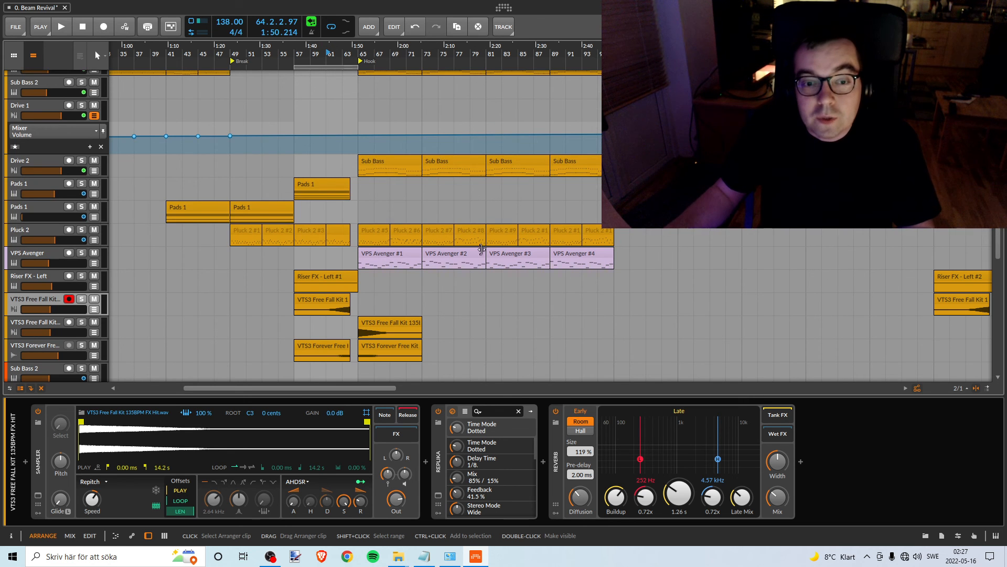
pyautogui.click(401, 257)
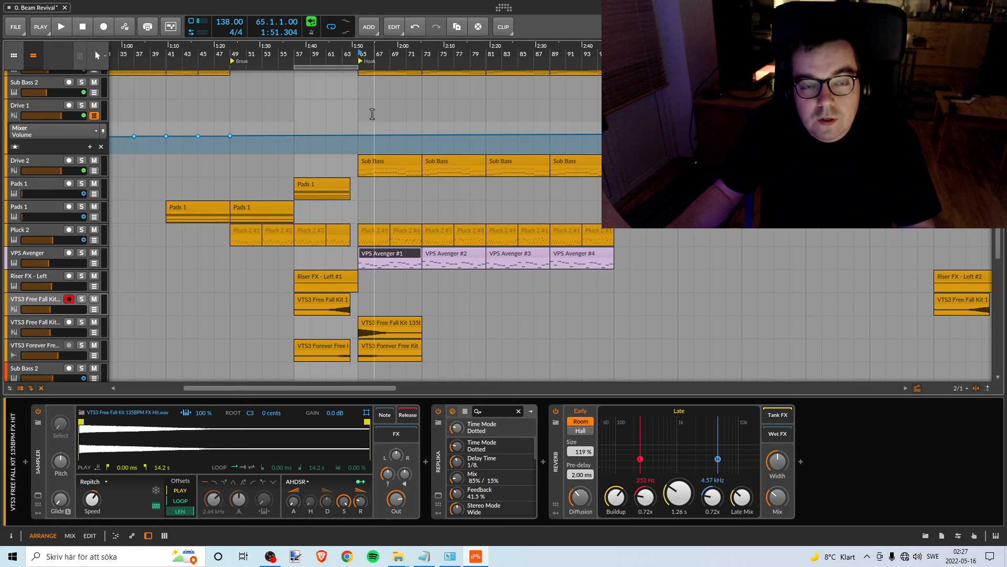
pyautogui.moveTo(364, 56); pyautogui.dragTo(285, 42)
pyautogui.scroll(8, 420, 194)
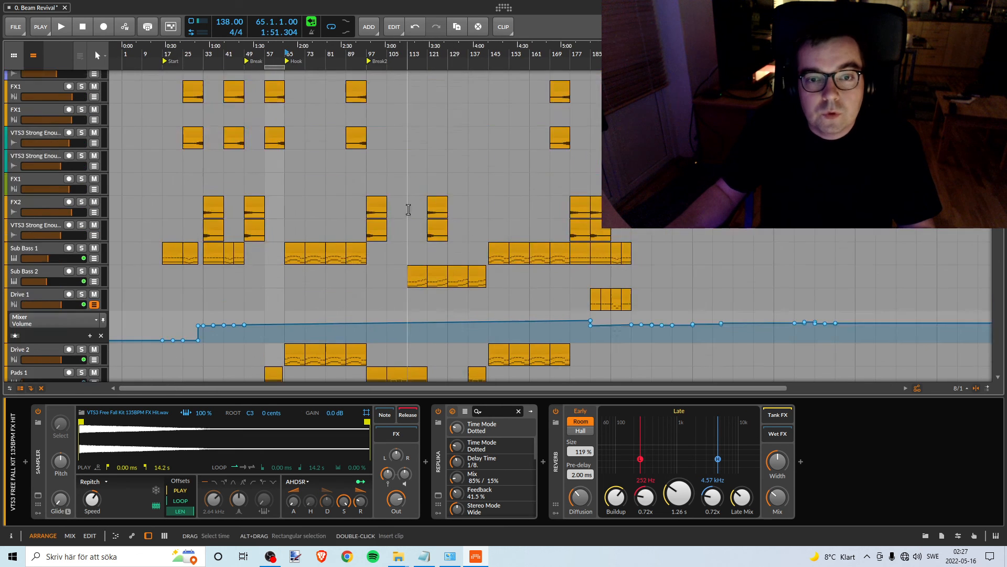
pyautogui.scroll(-10, 383, 170)
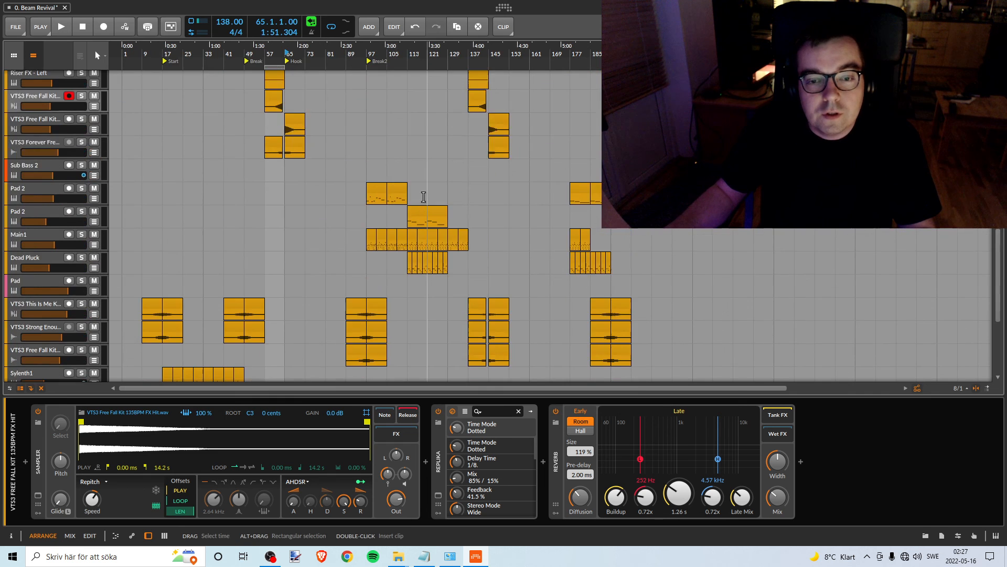
pyautogui.scroll(8, 292, 305)
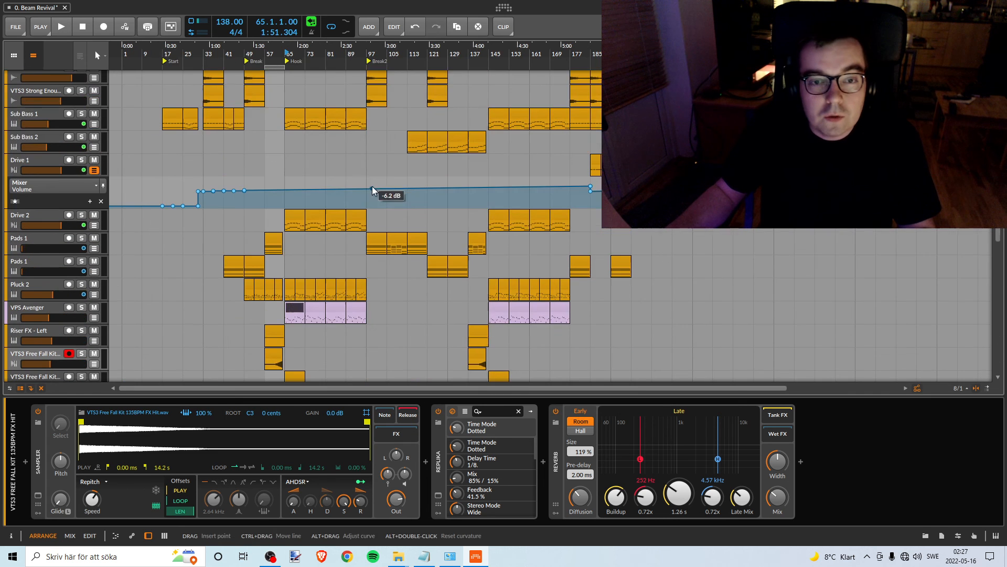
pyautogui.click(34, 270)
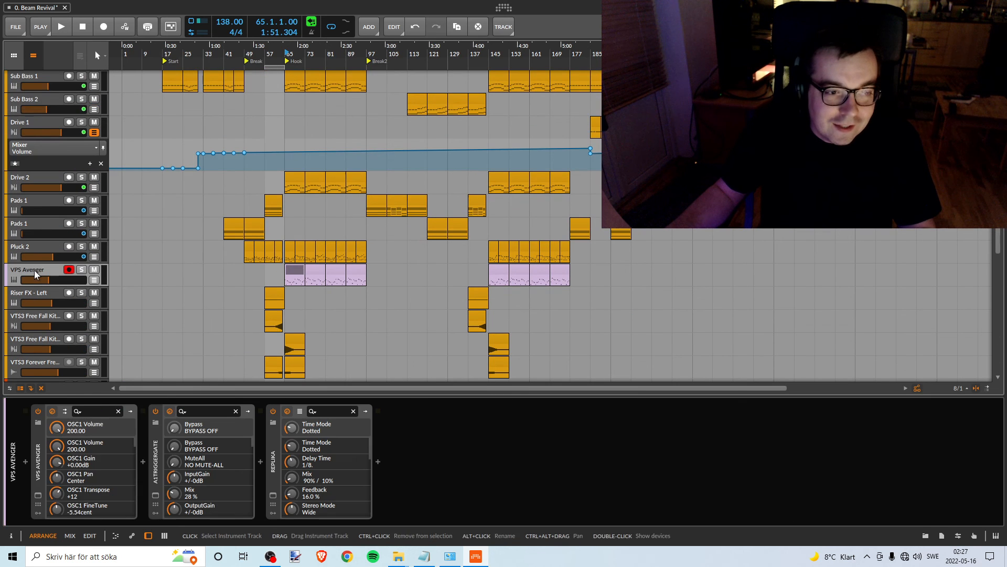
pyautogui.rightClick(34, 270)
pyautogui.click(89, 342)
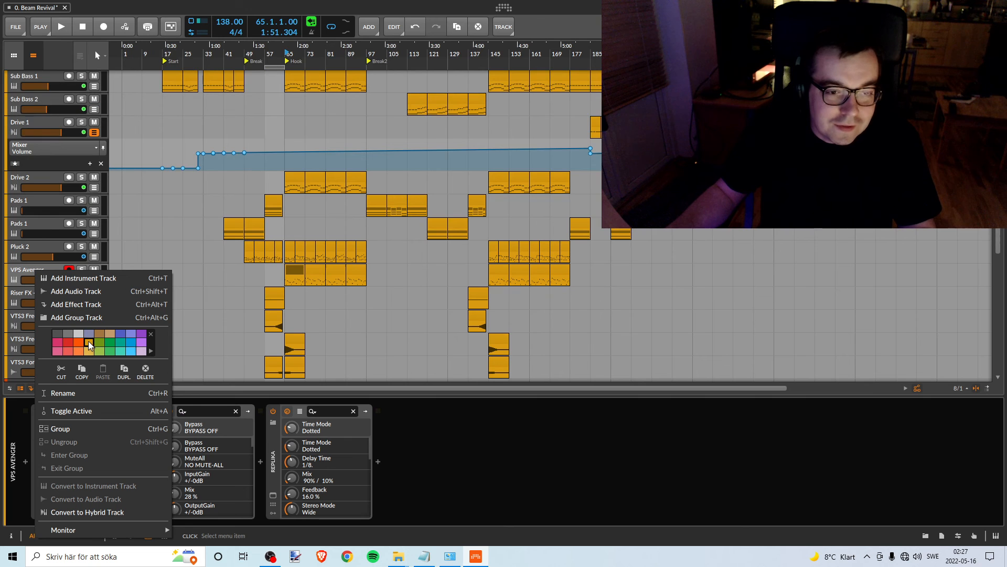
# - Rename the VPS Avenger track below Pluck 2 as Main Lead, copying the letter i from the text note in Notepad
pyautogui.click(23, 273)
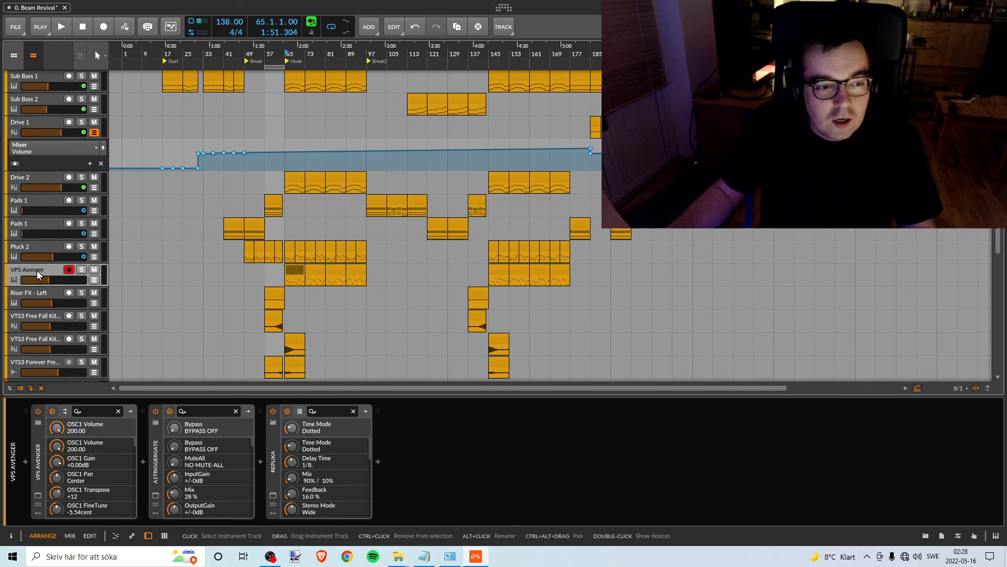
pyautogui.rightClick(37, 270)
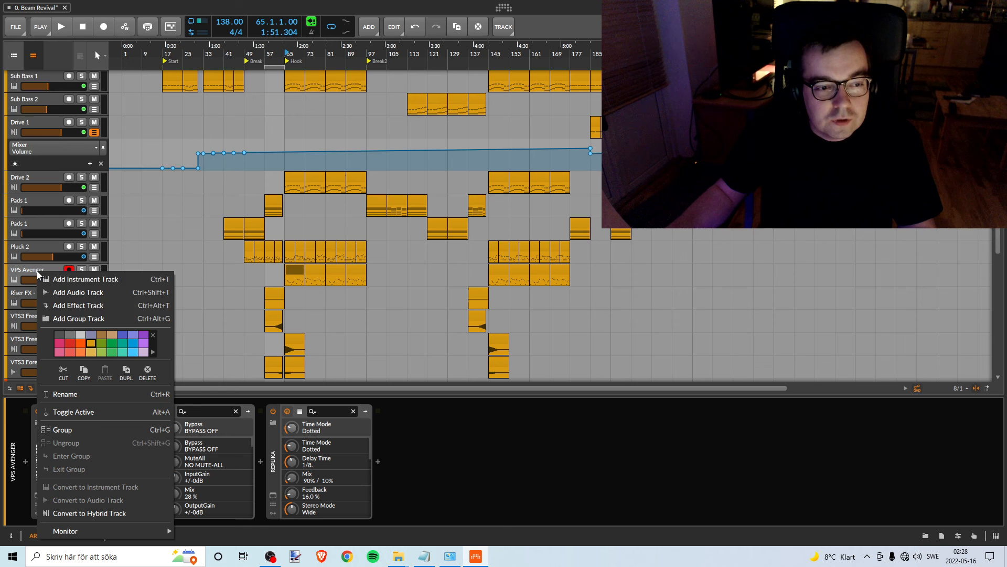
pyautogui.click(63, 394)
pyautogui.write('M')
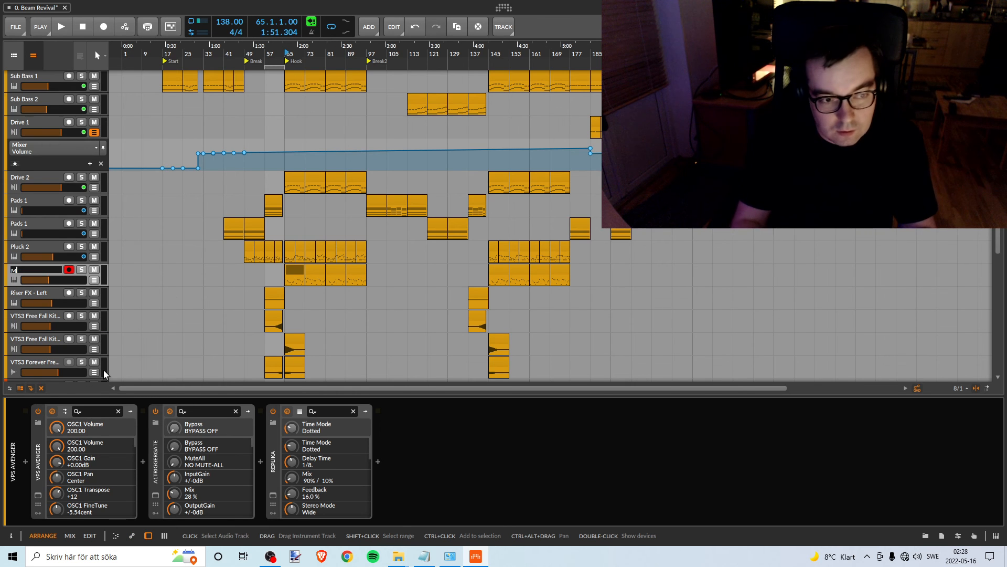
pyautogui.write('a')
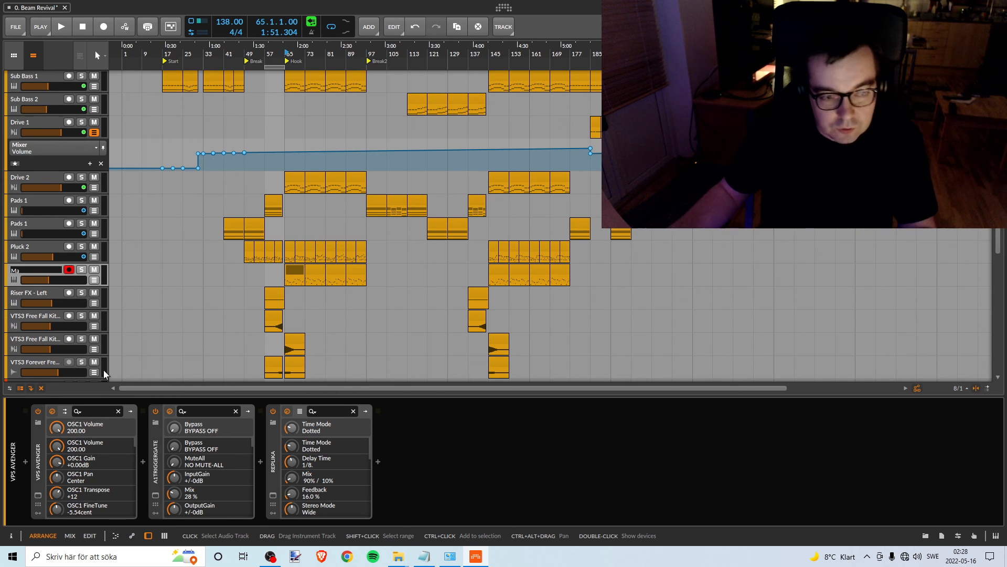
pyautogui.click(430, 562)
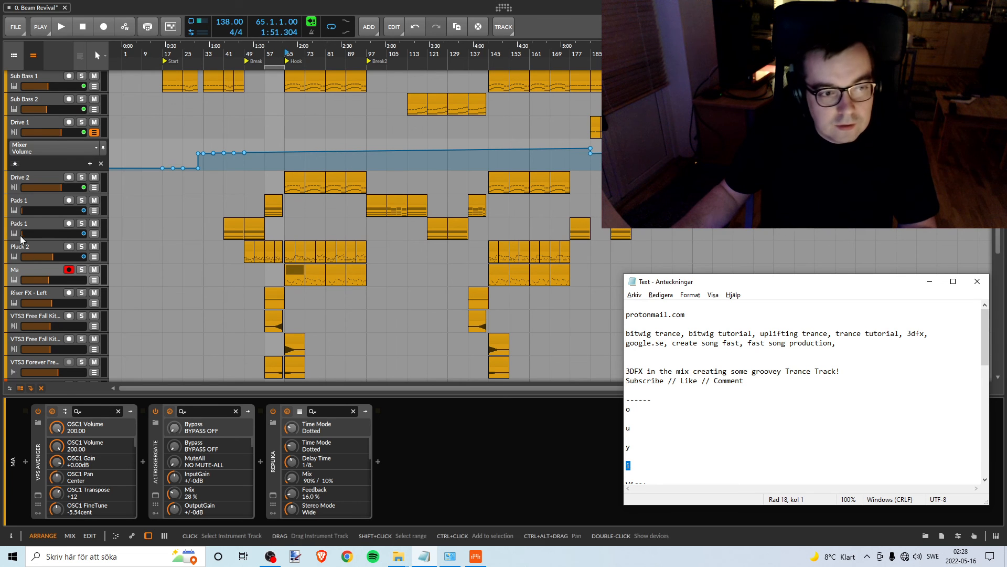
pyautogui.click(21, 267)
pyautogui.rightClick(21, 269)
pyautogui.click(52, 392)
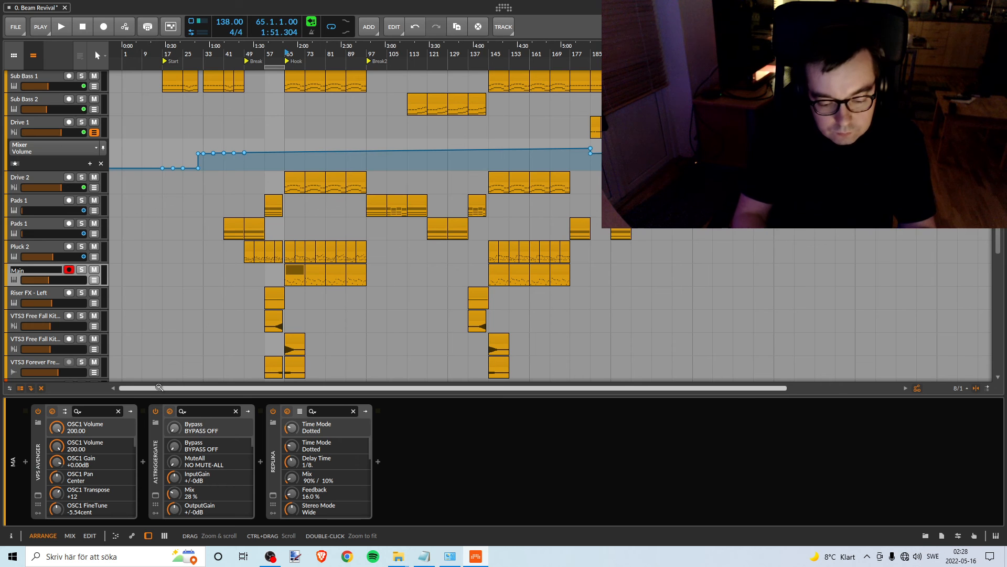
pyautogui.write('in Lead')
pyautogui.press('Return')
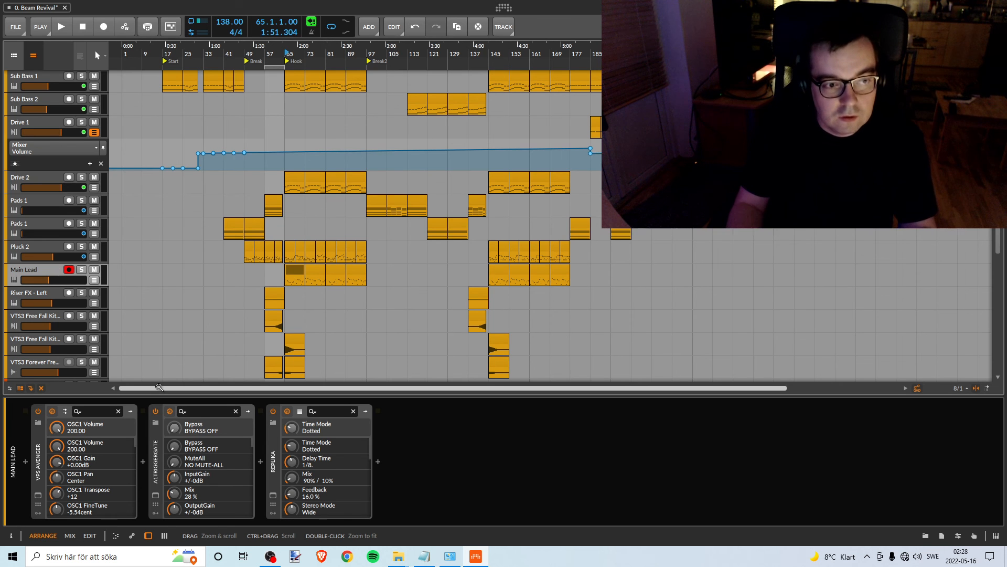
# - Hide the volume automation lane of Drive 1, and unsolo and mute the Pink Noise track
pyautogui.scroll(-5, 345, 312)
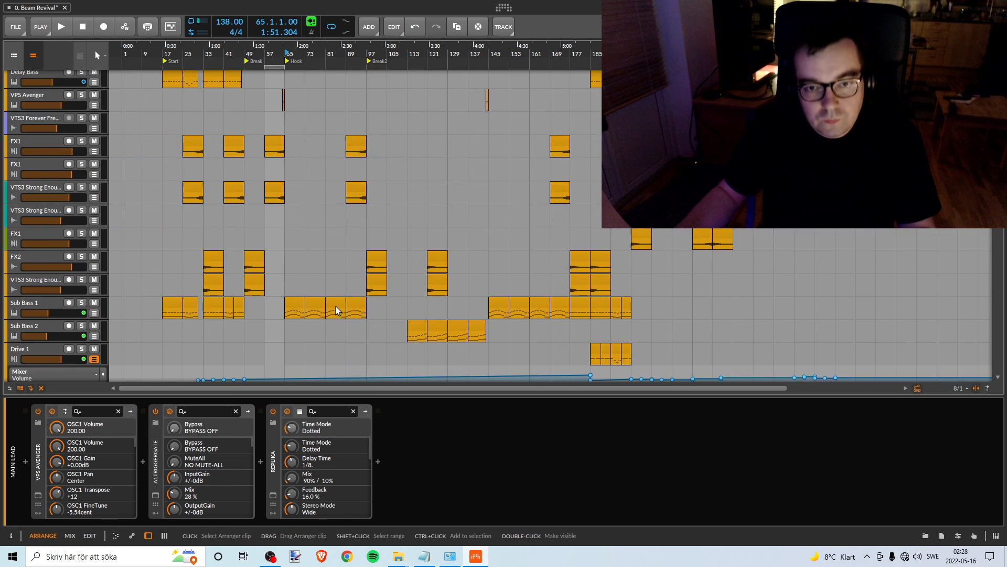
pyautogui.scroll(7, 334, 307)
pyautogui.scroll(-4, 247, 266)
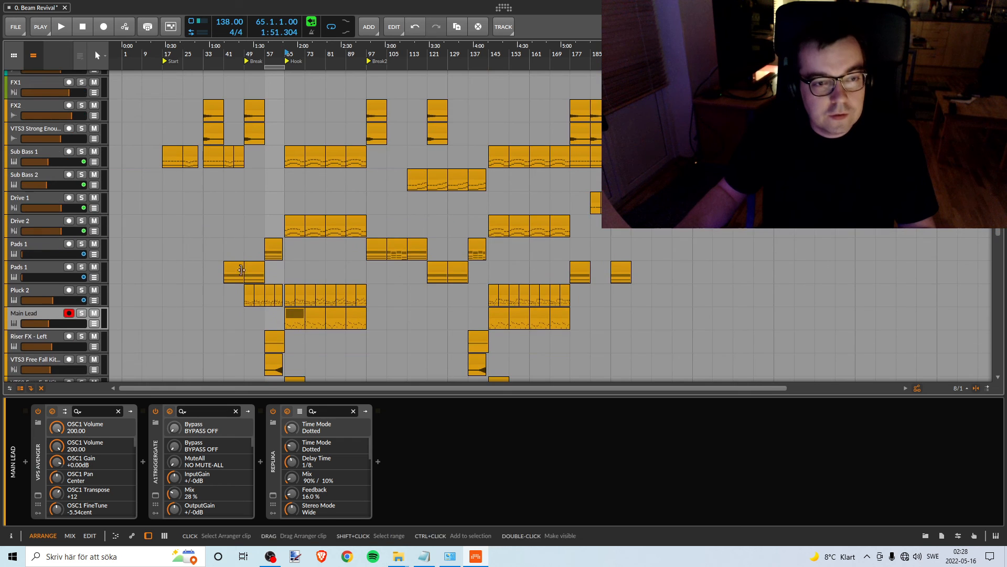
pyautogui.scroll(8, 229, 251)
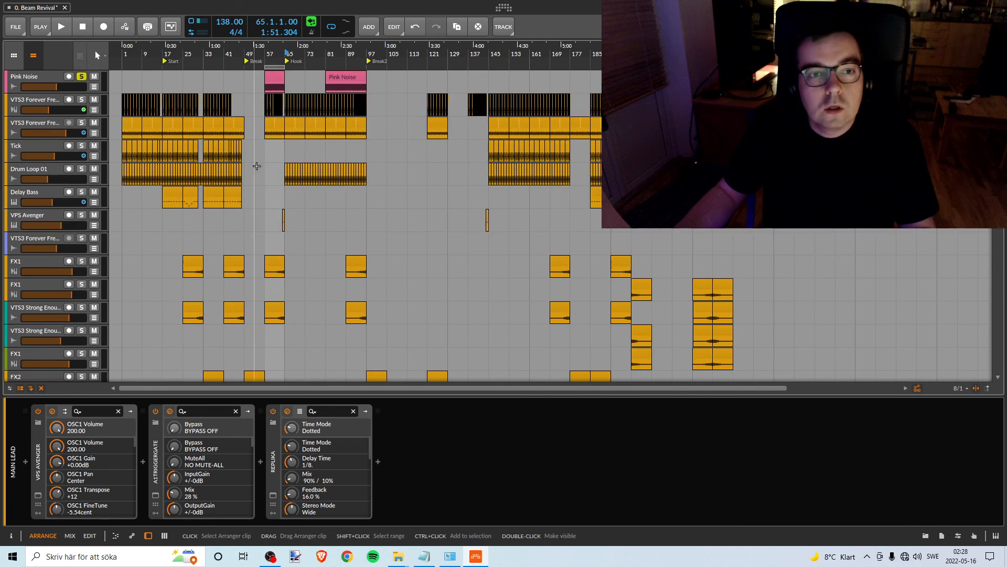
pyautogui.click(82, 77)
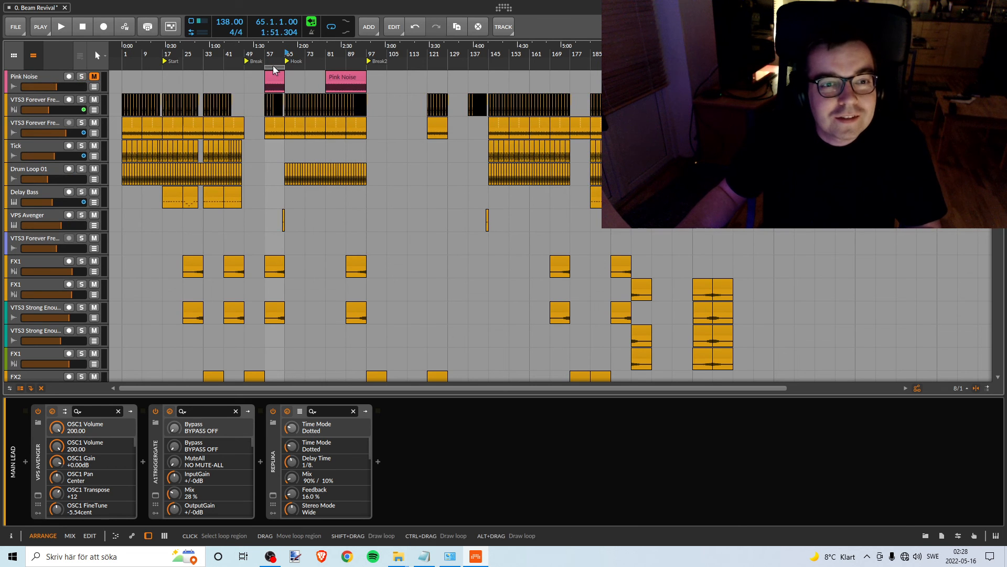
# - Extend the loop region over the whole arrangement from bar 1 and select the Pink Noise track
pyautogui.moveTo(273, 67); pyautogui.dragTo(773, 65)
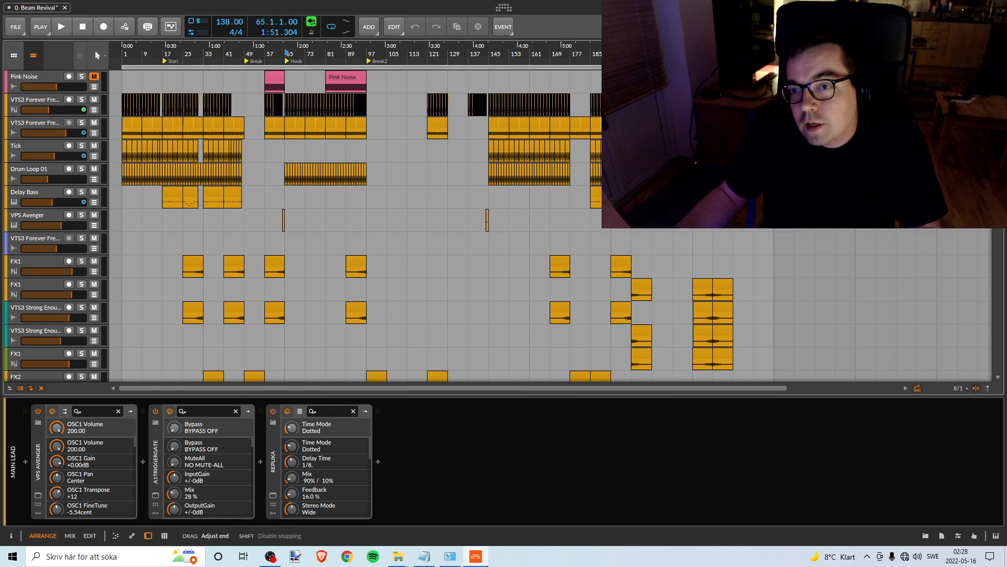
pyautogui.scroll(-7, 662, 225)
pyautogui.scroll(7, 663, 226)
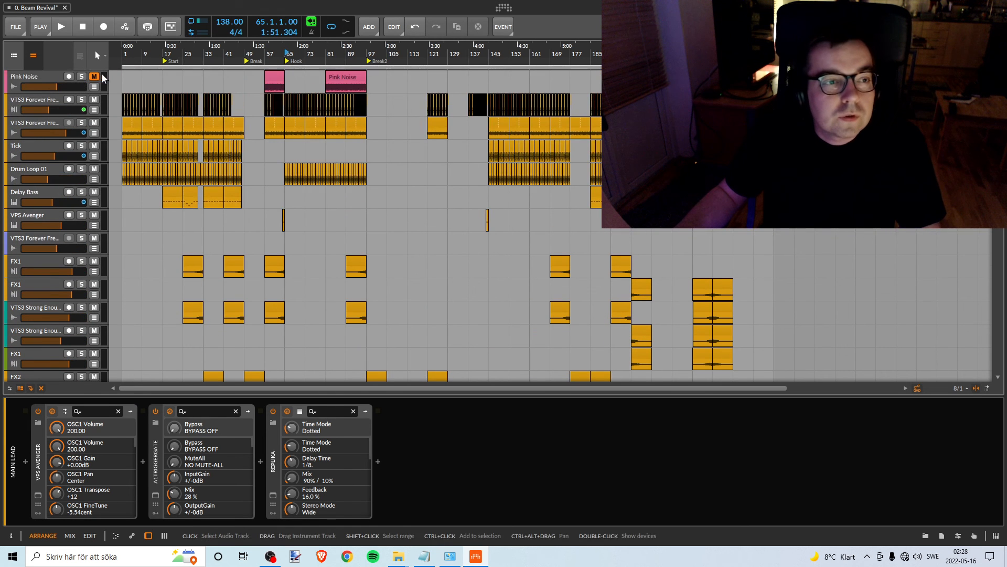
pyautogui.click(46, 76)
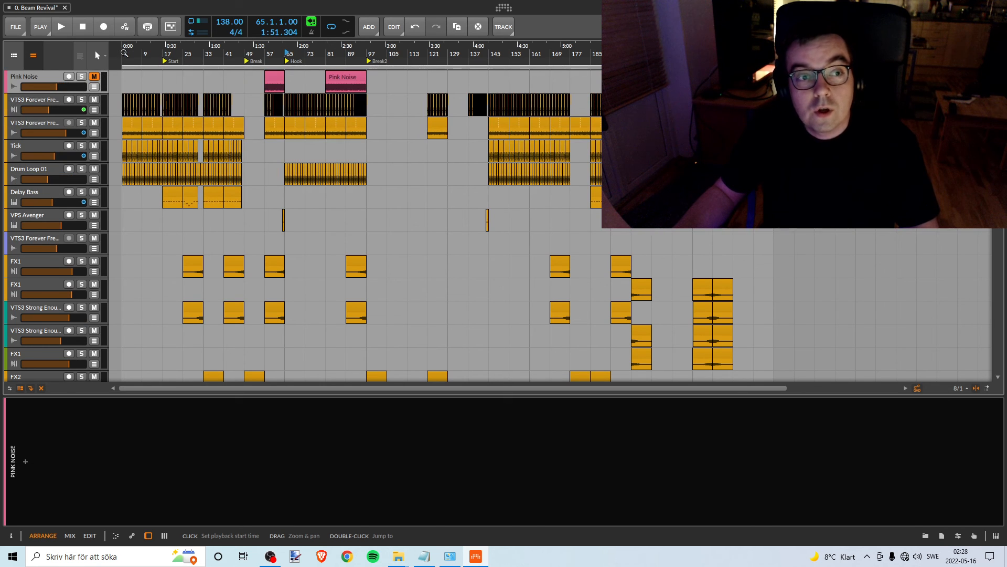
# - Play the full mix briefly from bar 65 and again from bar 1 to check the overall balance
pyautogui.click(61, 29)
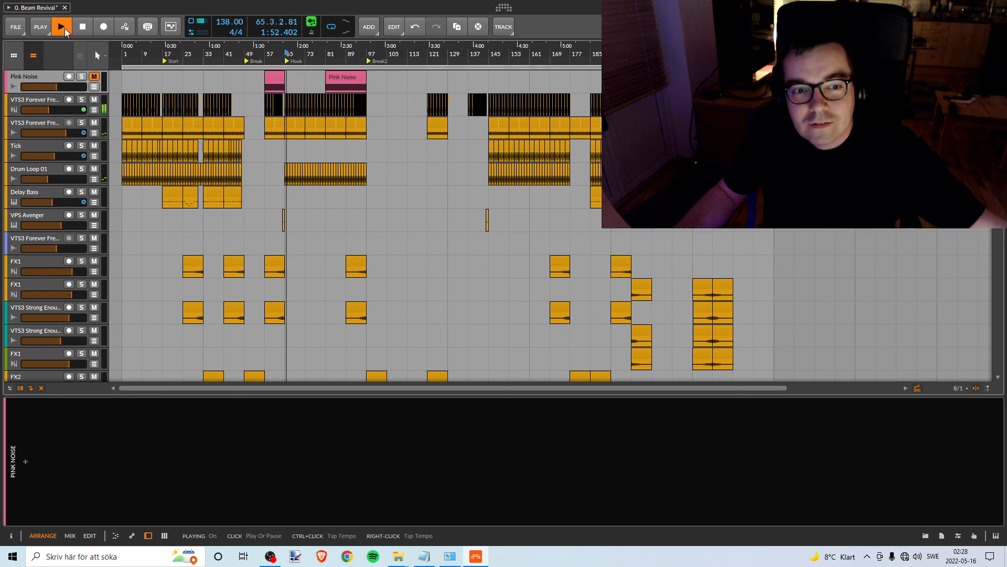
pyautogui.click(65, 29)
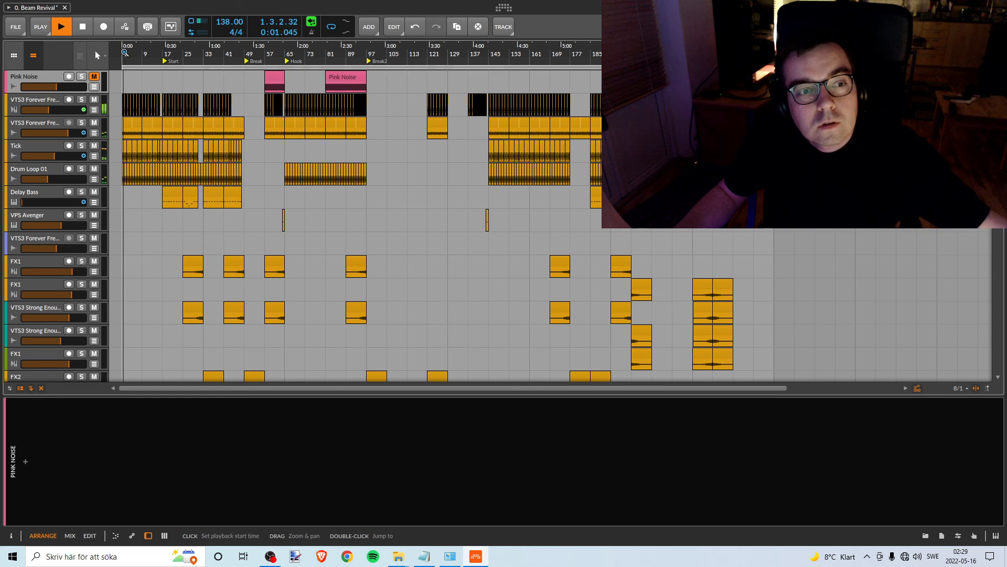
pyautogui.scroll(-10, 135, 112)
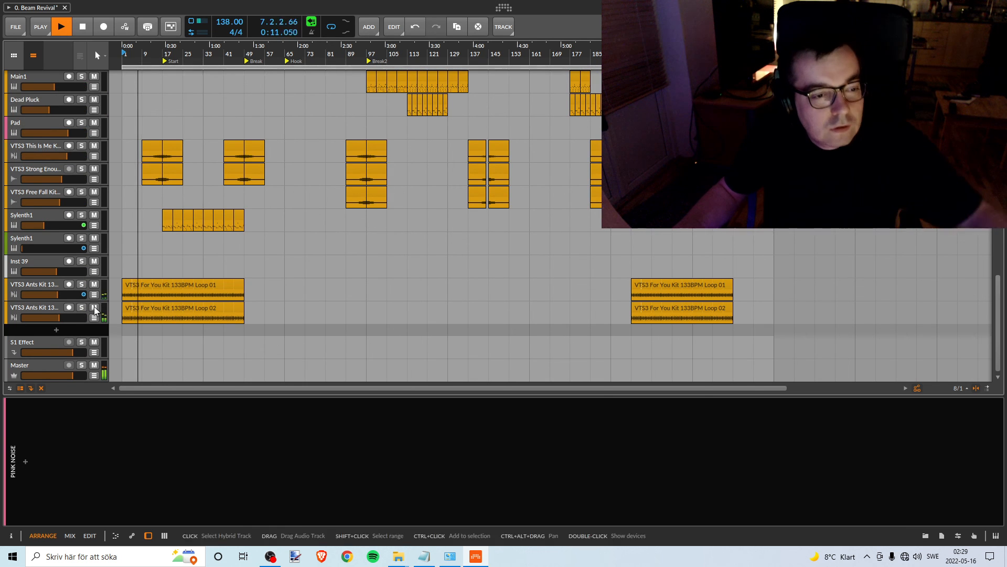
pyautogui.press('space')
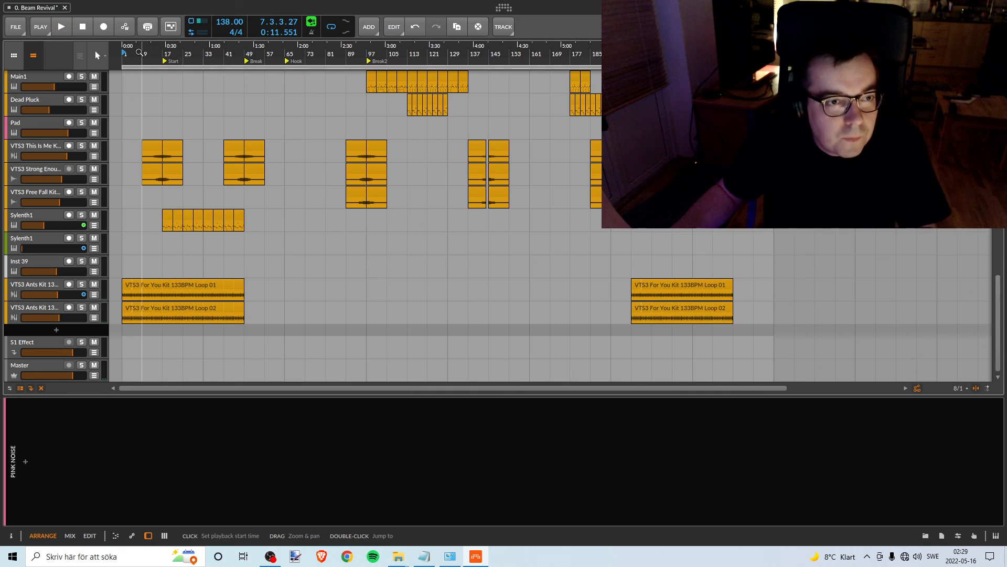
# - Lower the volumes of both Ants Kit loop tracks while playing from bar 1, setting the Loop 02 track to -13.4 dB
pyautogui.moveTo(140, 51); pyautogui.dragTo(209, 55)
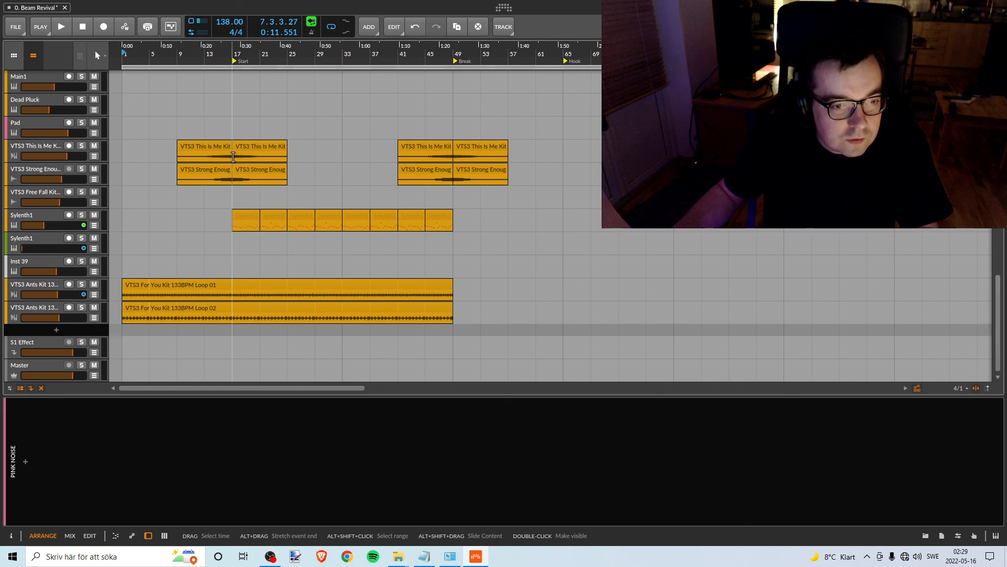
pyautogui.press('space')
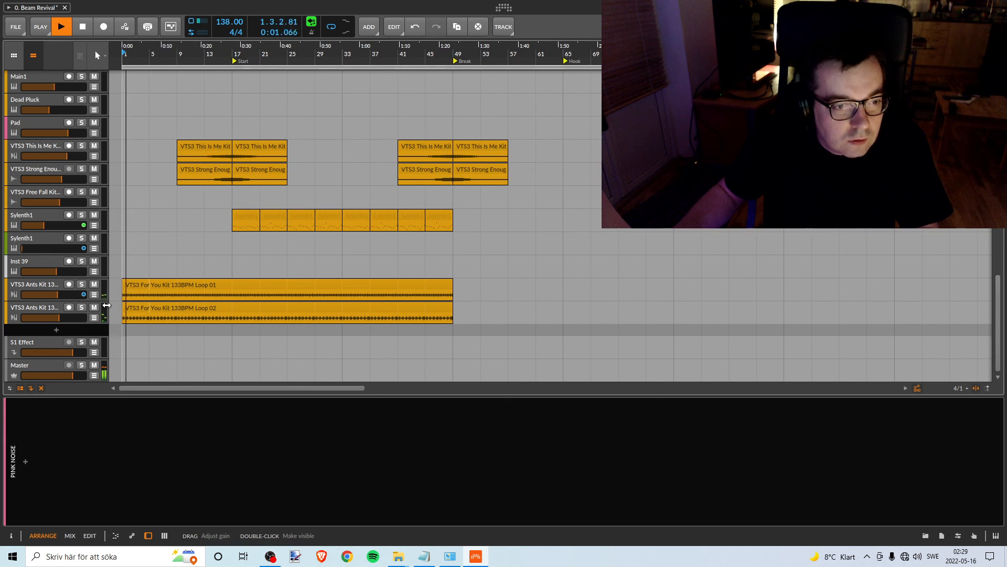
pyautogui.moveTo(58, 294); pyautogui.dragTo(48, 318)
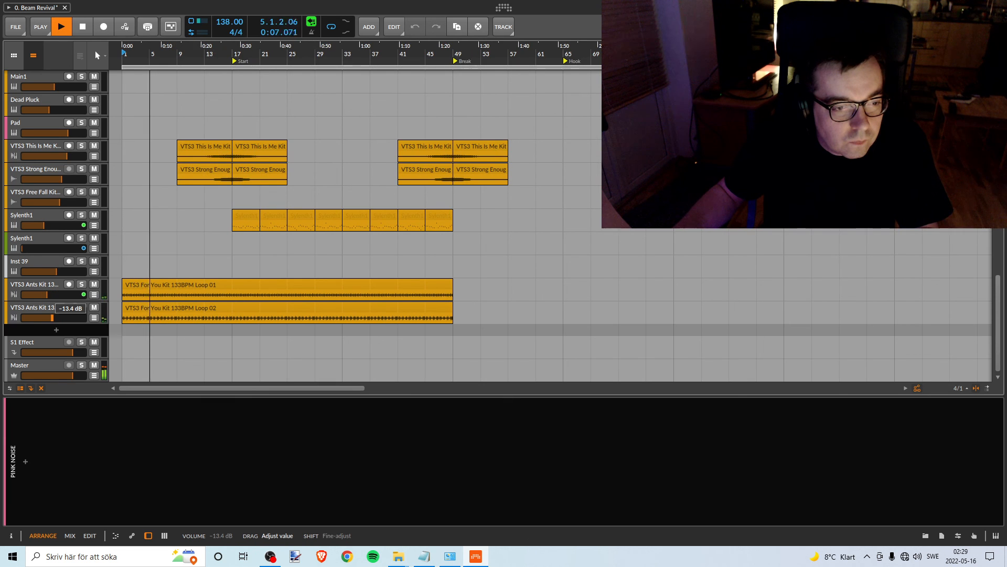
pyautogui.press('space')
pyautogui.moveTo(47, 294); pyautogui.dragTo(51, 294)
pyautogui.press('space')
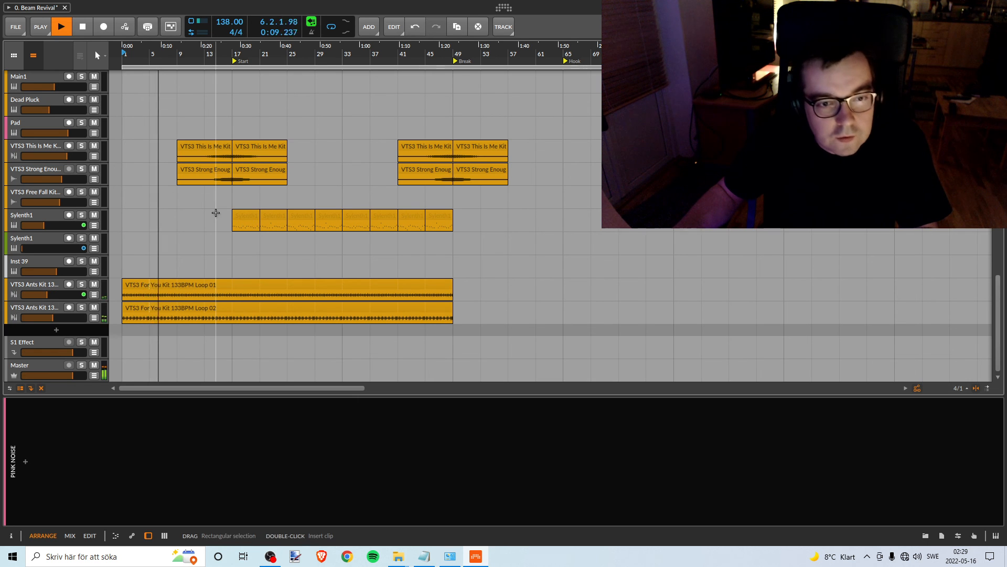
# - Briefly solo the first Sylenth1 track during playback, select it, and enable its A1TriggerGate and Replika devices
pyautogui.scroll(5, 211, 202)
pyautogui.scroll(3, 208, 201)
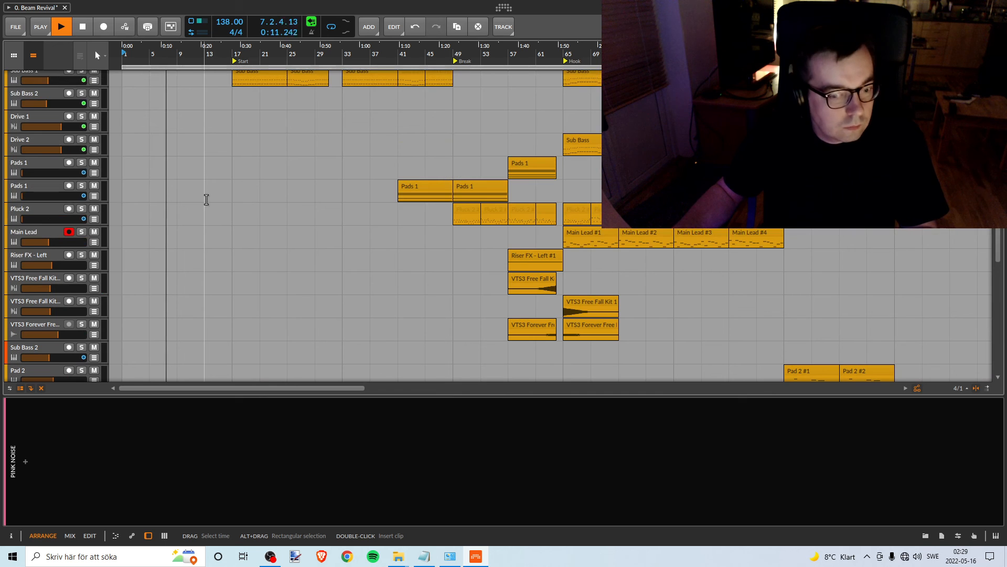
pyautogui.scroll(4, 204, 197)
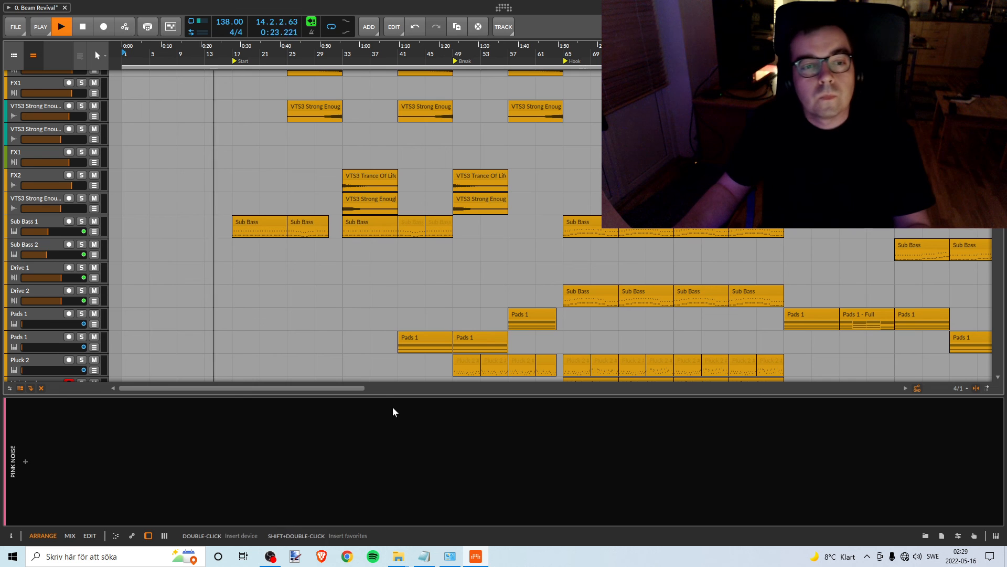
pyautogui.scroll(5, 389, 150)
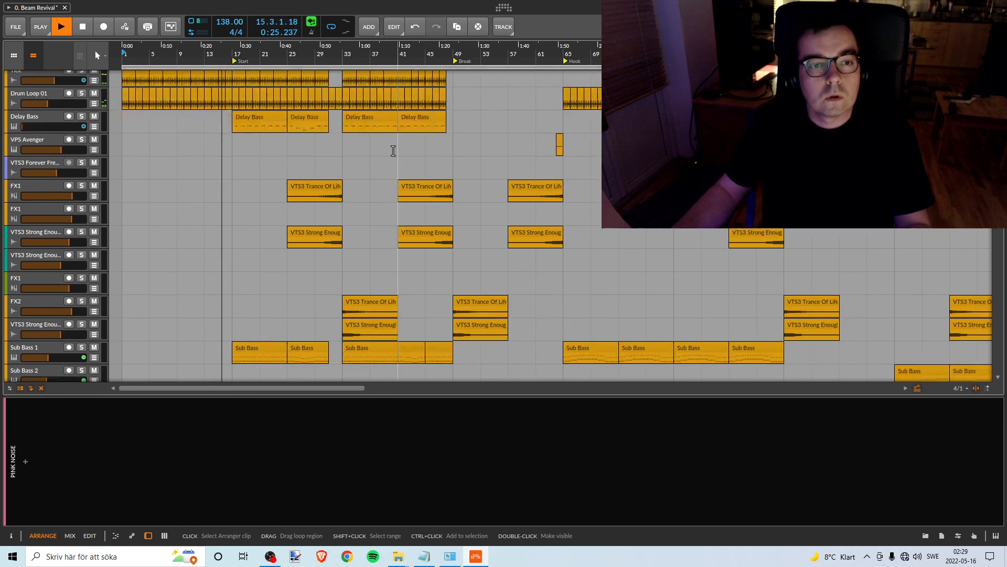
pyautogui.scroll(-10, 393, 150)
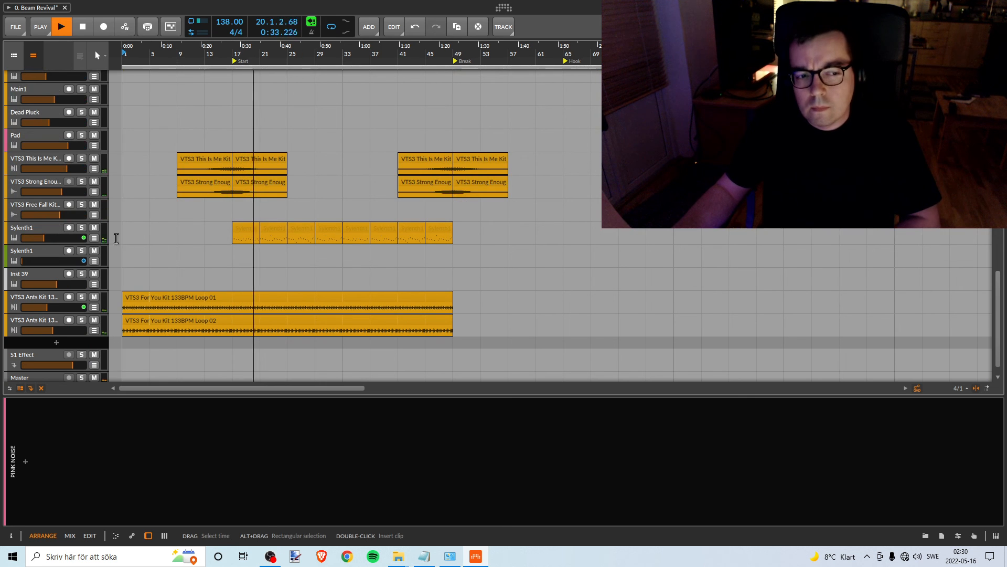
pyautogui.click(82, 229)
pyautogui.click(82, 229)
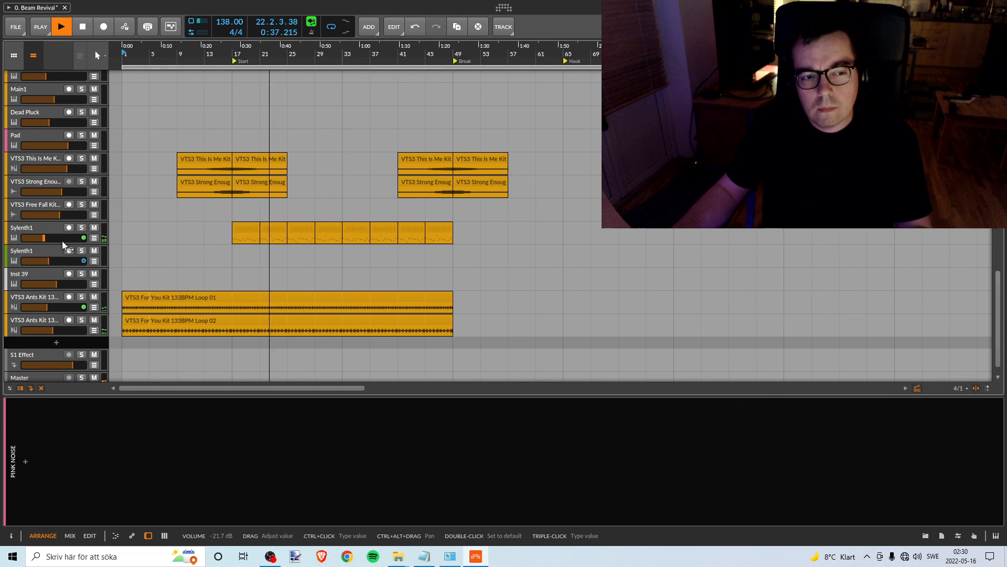
pyautogui.click(42, 228)
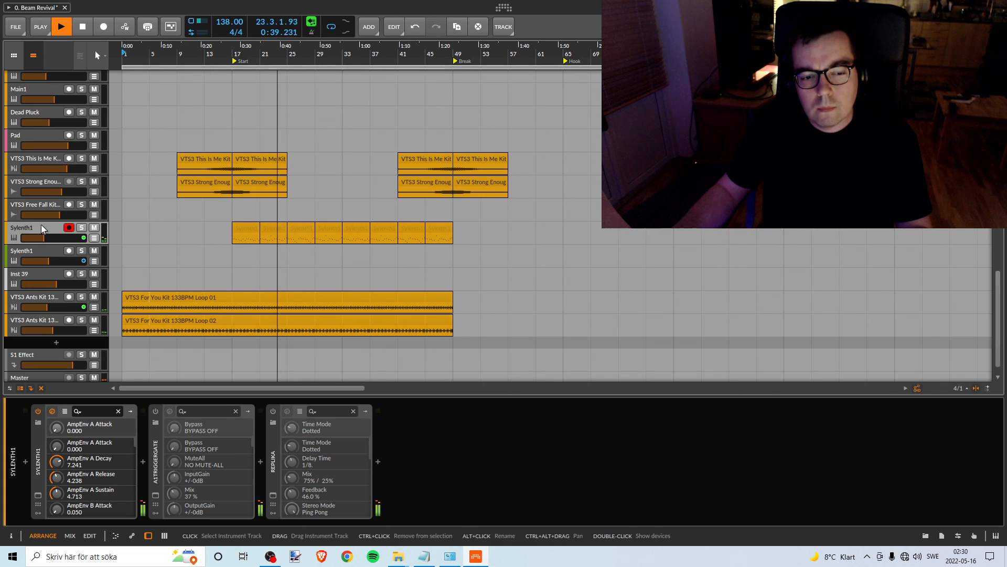
pyautogui.click(155, 411)
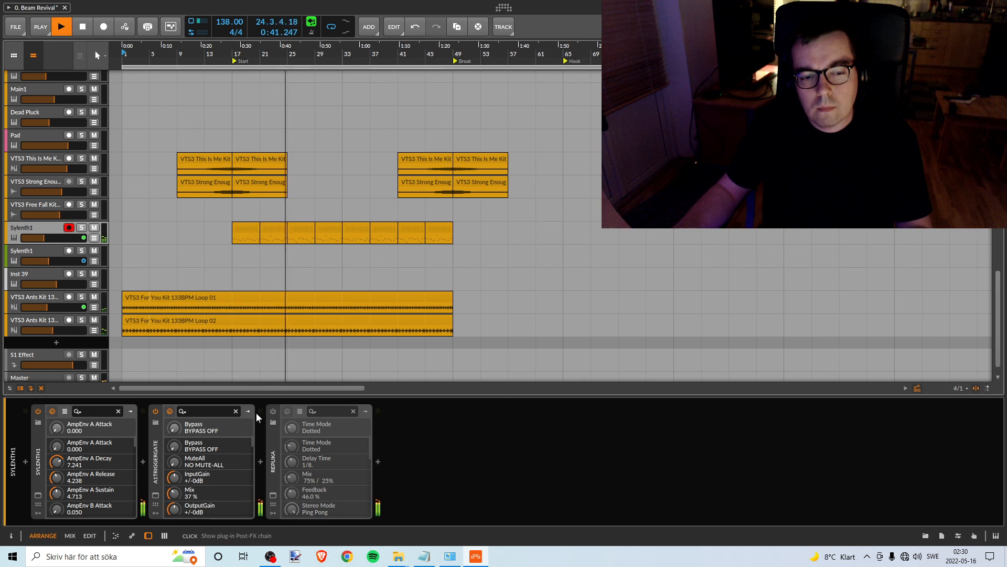
pyautogui.click(272, 411)
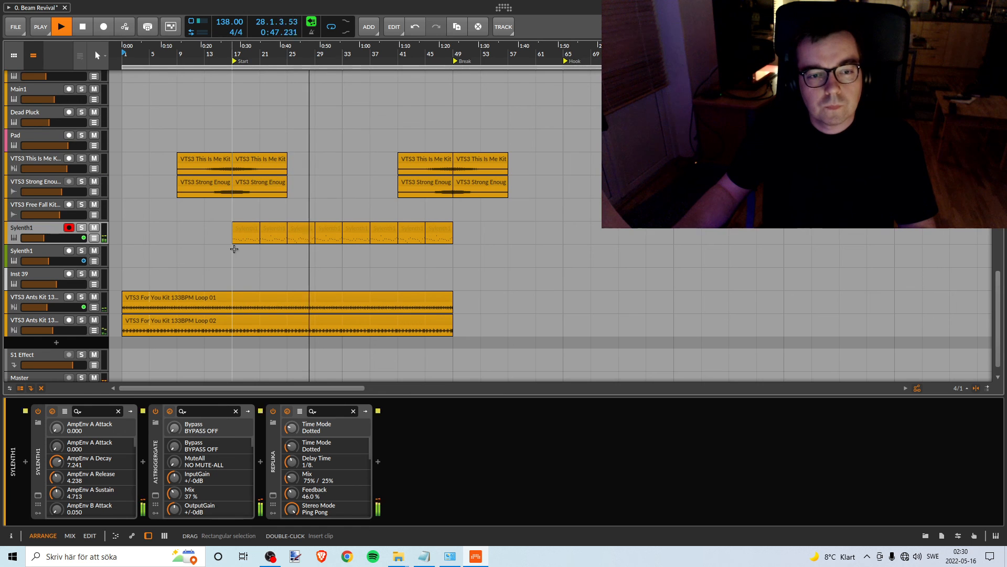
# - Examine the drum, bass, effects and pad tracks' level meters while the section before the Break marker plays
pyautogui.scroll(-1, 221, 240)
pyautogui.scroll(2, 222, 240)
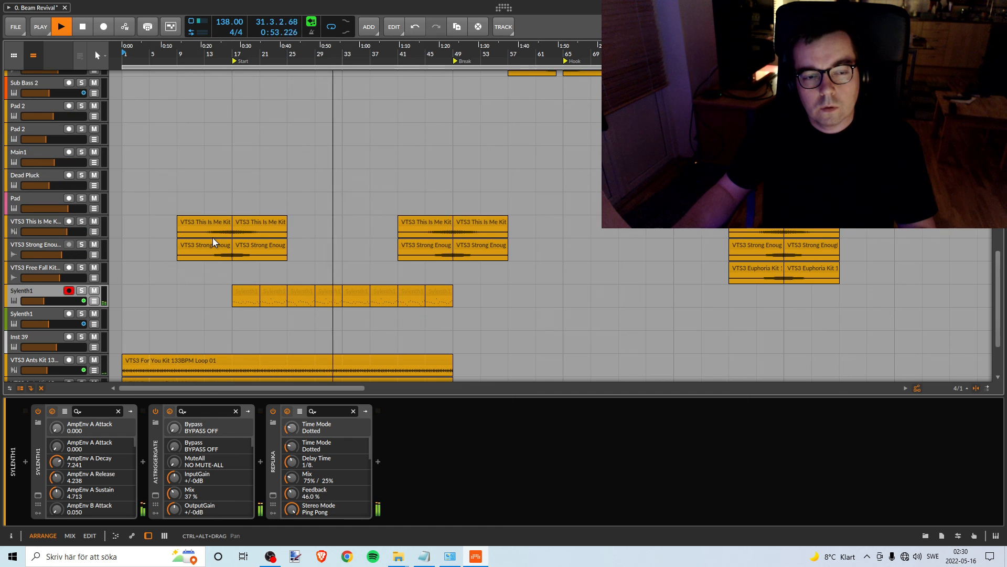
pyautogui.scroll(3, 262, 252)
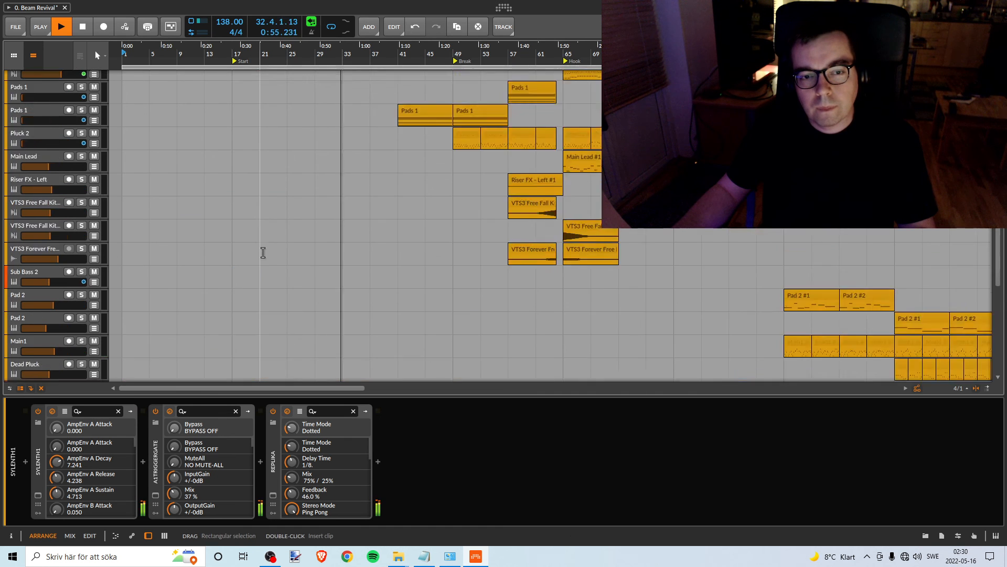
pyautogui.scroll(4, 263, 252)
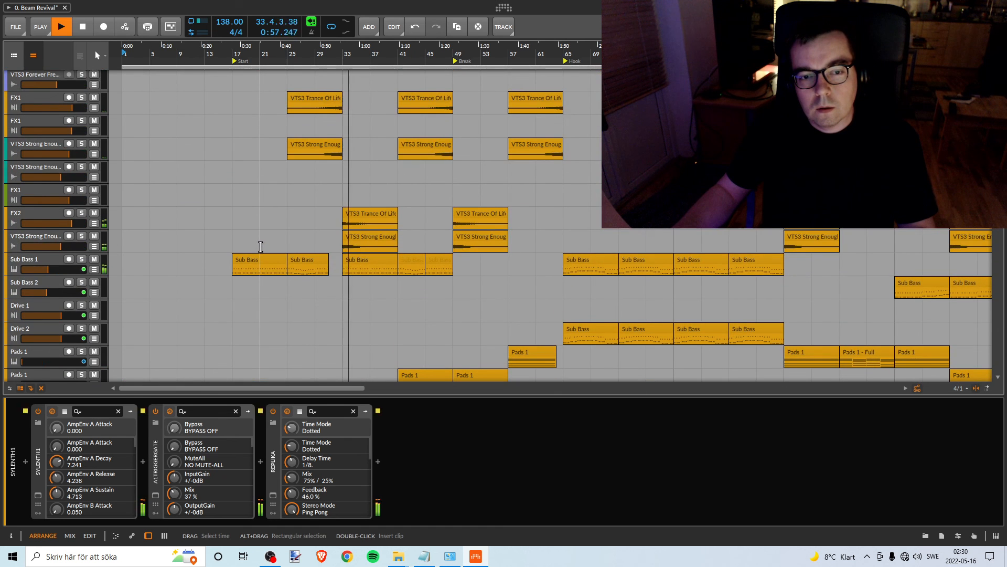
pyautogui.scroll(3, 261, 246)
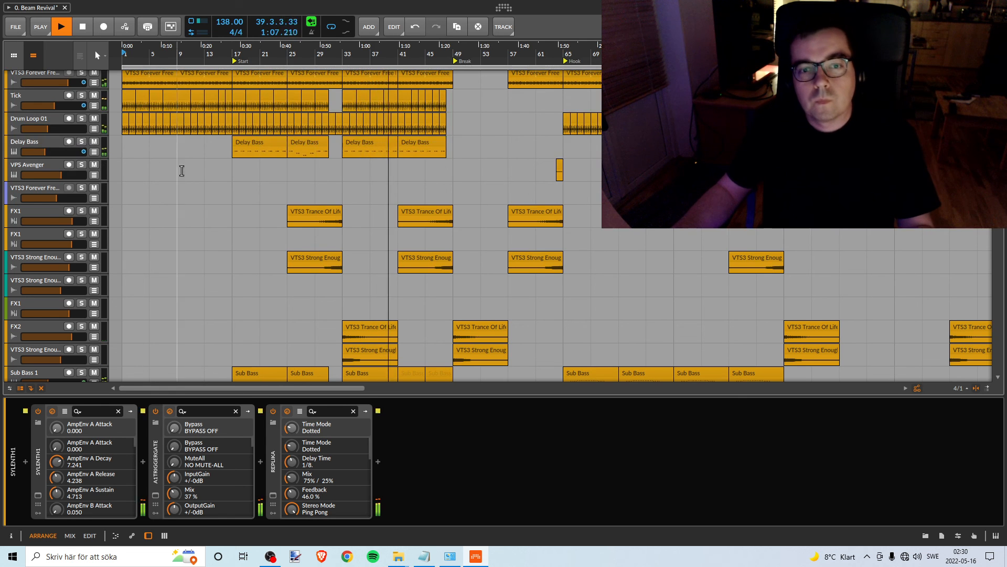
pyautogui.scroll(2, 387, 147)
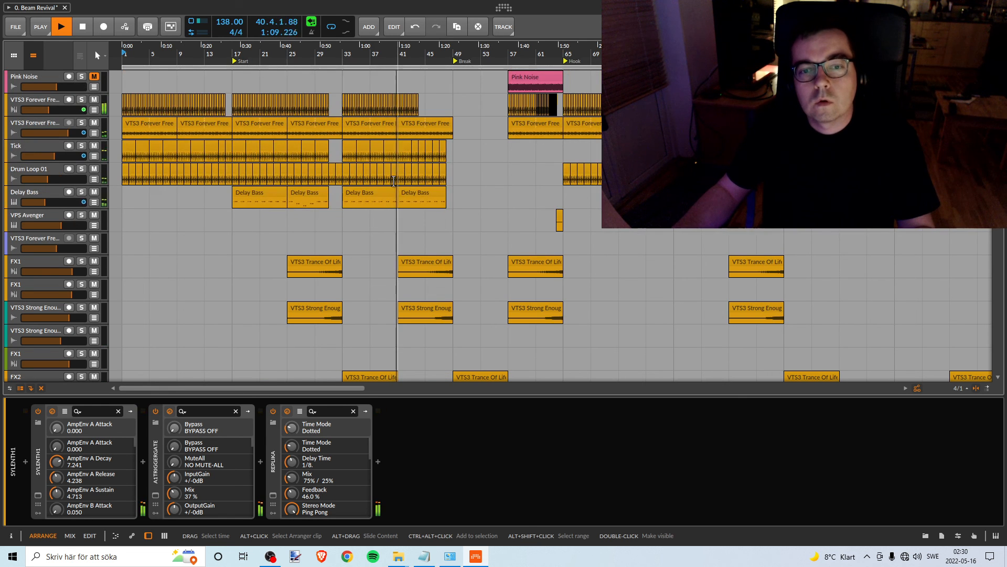
pyautogui.scroll(-10, 391, 194)
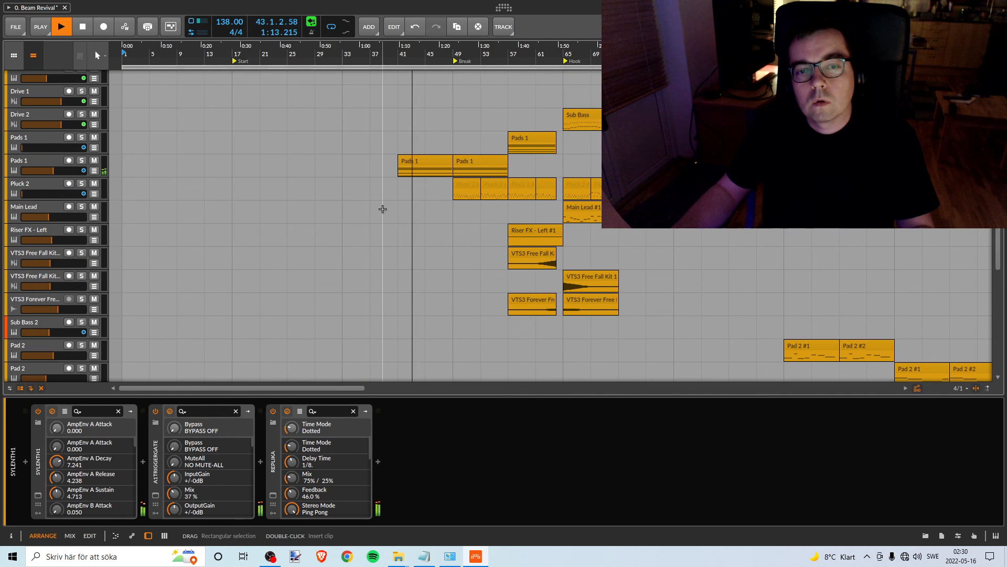
pyautogui.scroll(-6, 383, 209)
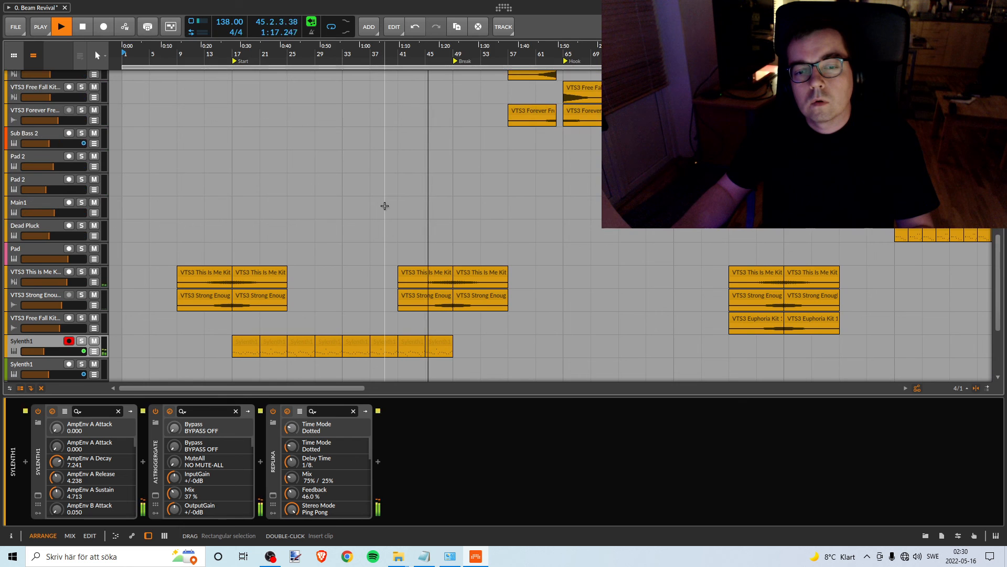
pyautogui.scroll(8, 385, 205)
pyautogui.scroll(3, 385, 205)
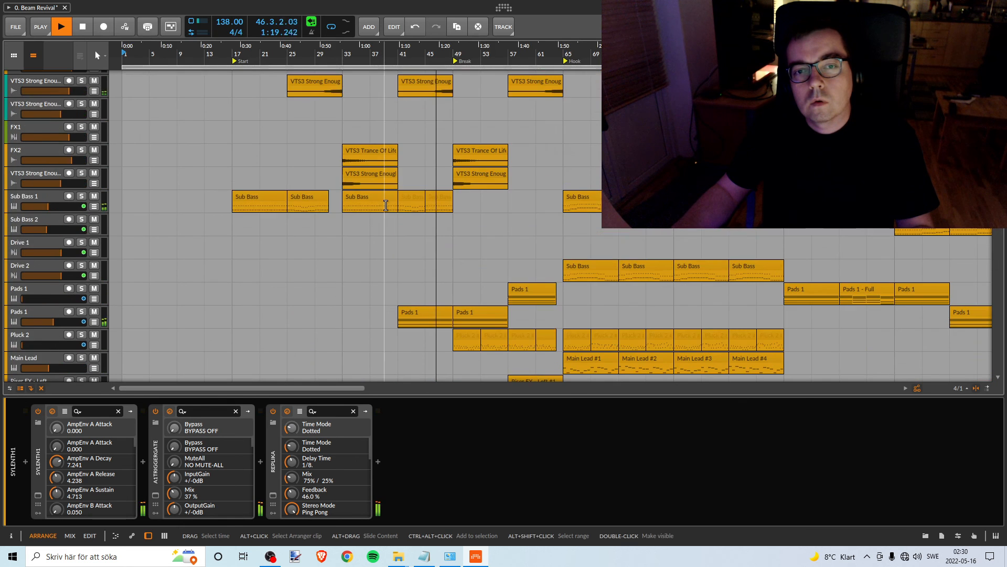
pyautogui.scroll(-5, 384, 206)
pyautogui.scroll(3, 384, 205)
pyautogui.scroll(-5, 384, 205)
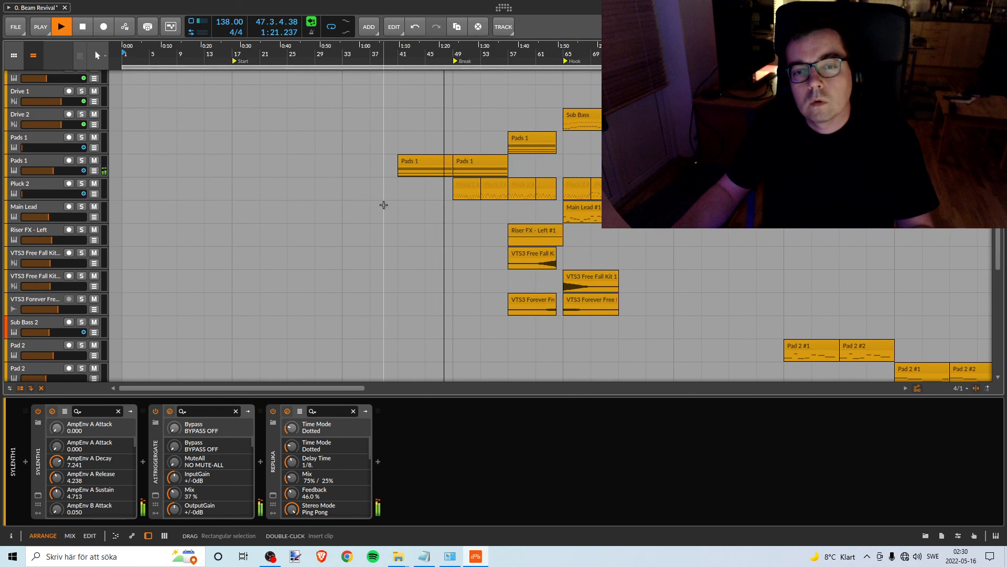
pyautogui.scroll(-10, 384, 203)
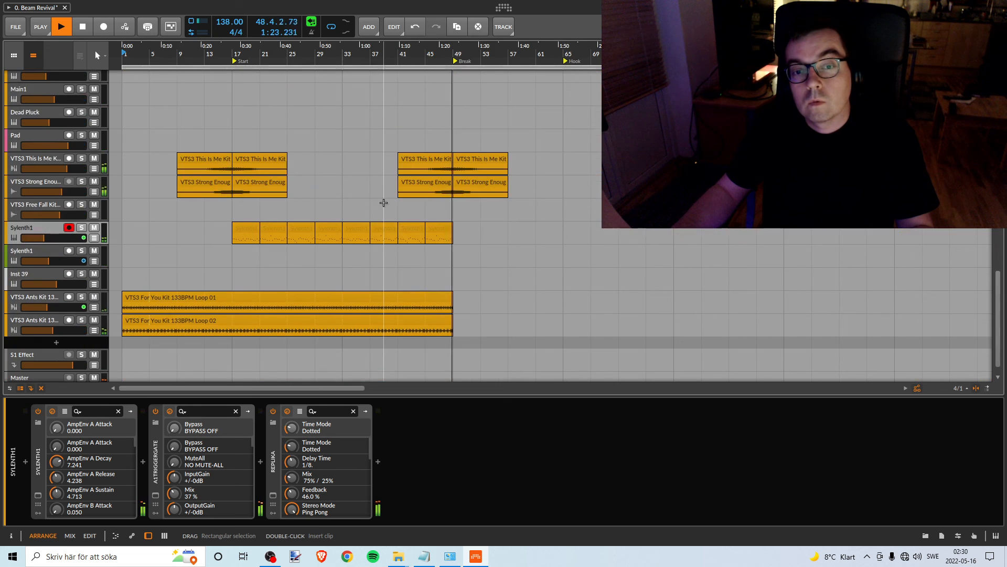
# - Check the tracks playing from the Break marker up to the Hook marker, and select the Riser FX - Left #1 clip
pyautogui.scroll(3, 384, 203)
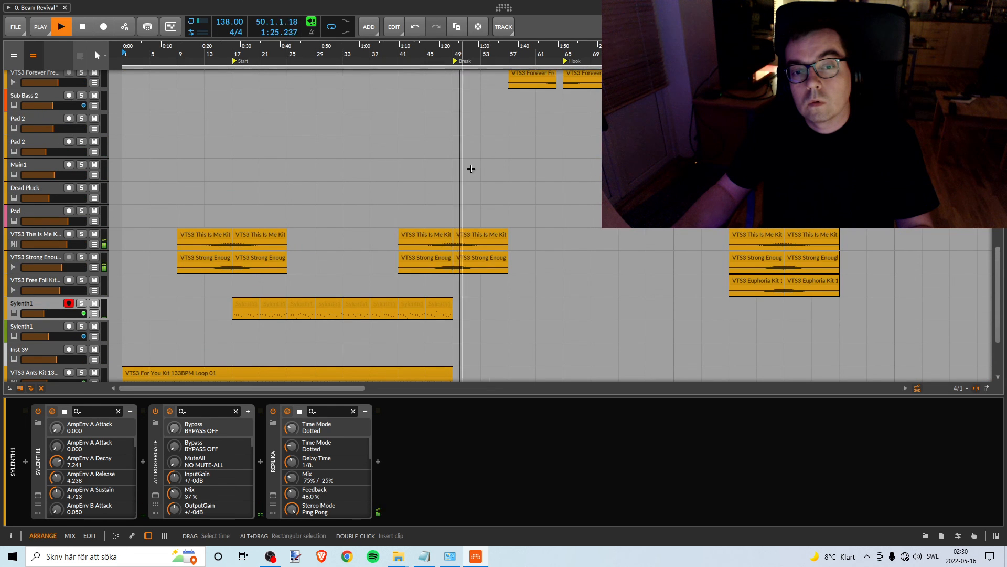
pyautogui.scroll(4, 472, 163)
pyautogui.scroll(6, 482, 149)
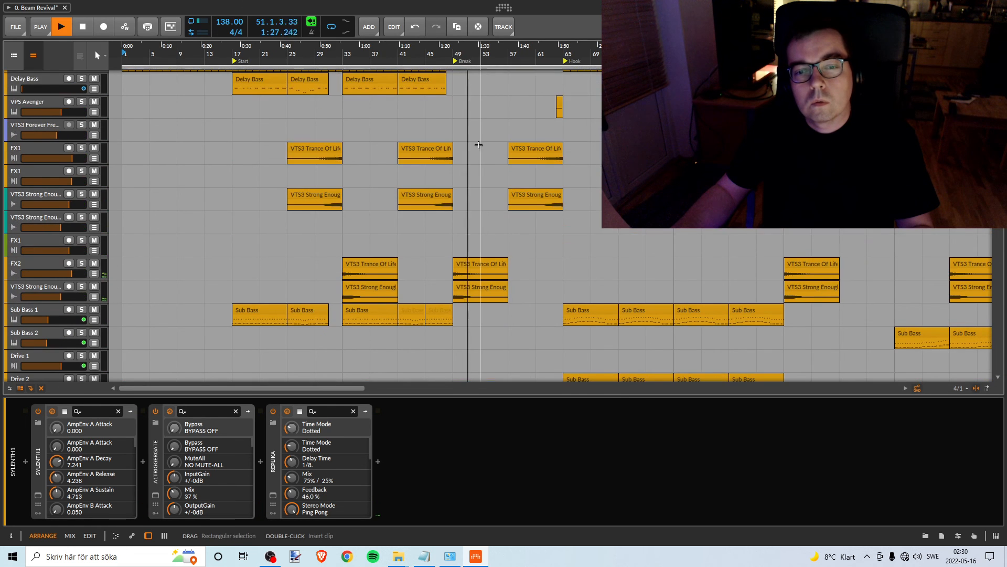
pyautogui.scroll(3, 431, 135)
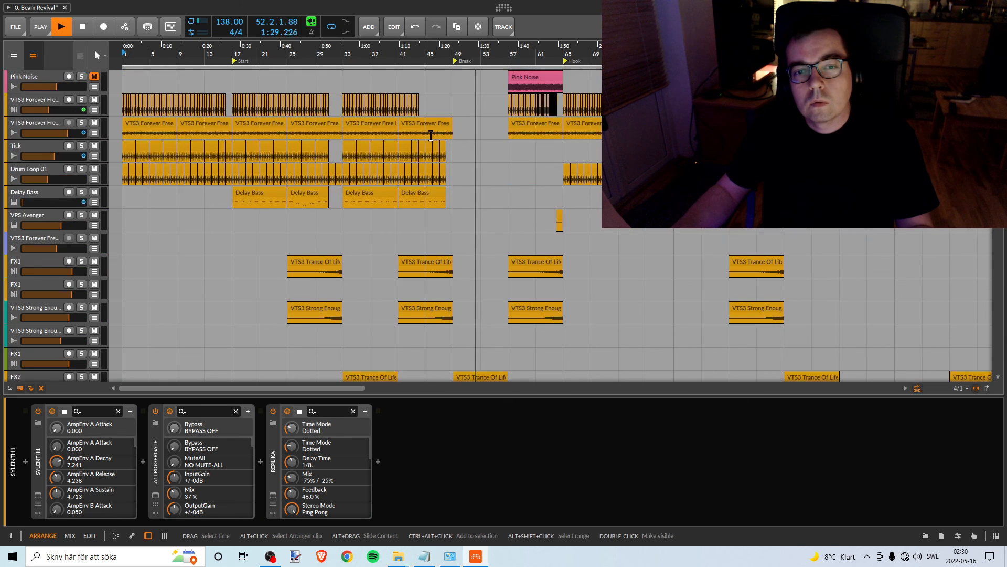
pyautogui.scroll(-3, 430, 135)
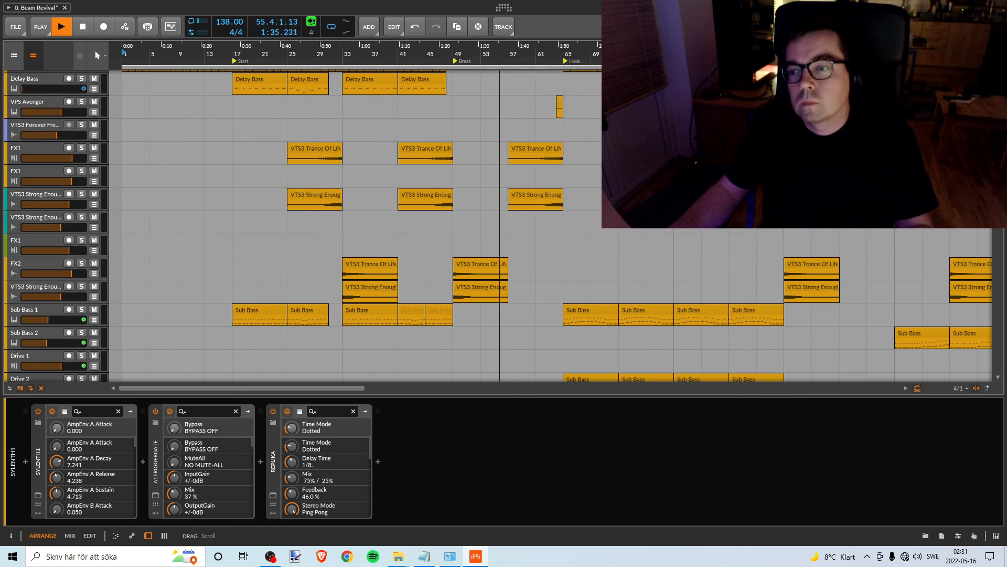
pyautogui.moveTo(998, 136); pyautogui.dragTo(998, 104)
pyautogui.moveTo(534, 53); pyautogui.dragTo(442, 52)
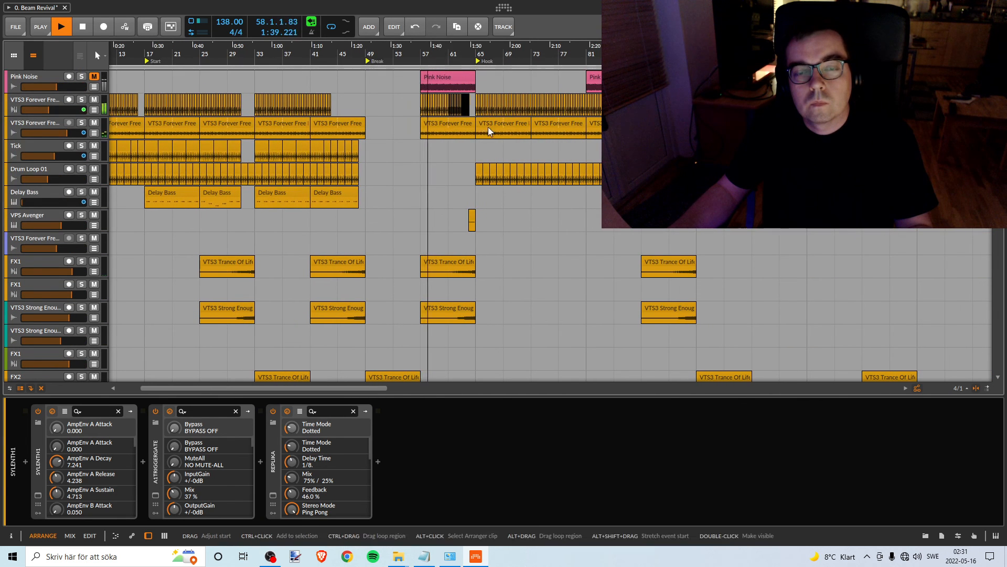
pyautogui.scroll(-3, 476, 142)
pyautogui.scroll(-5, 476, 142)
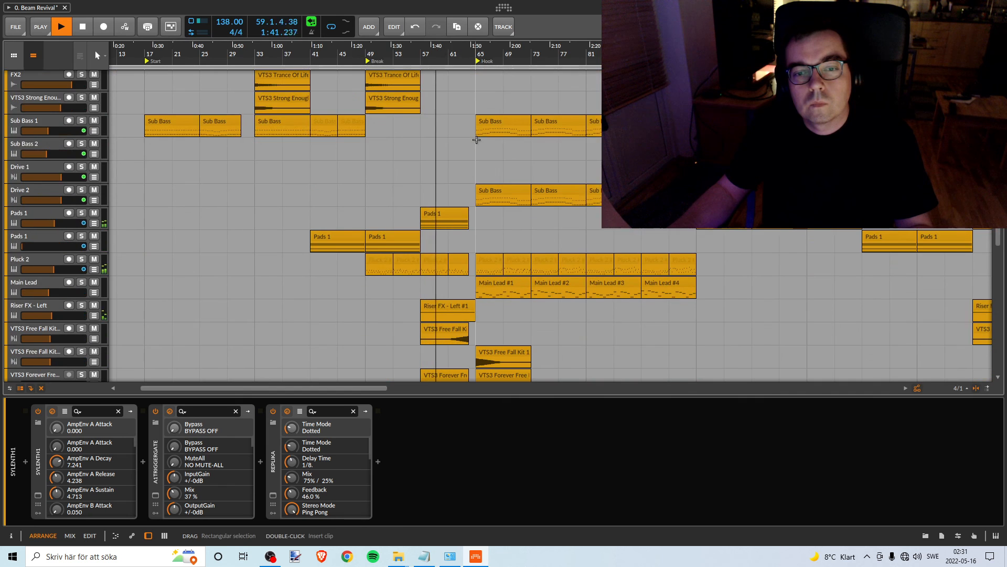
pyautogui.scroll(-2, 475, 140)
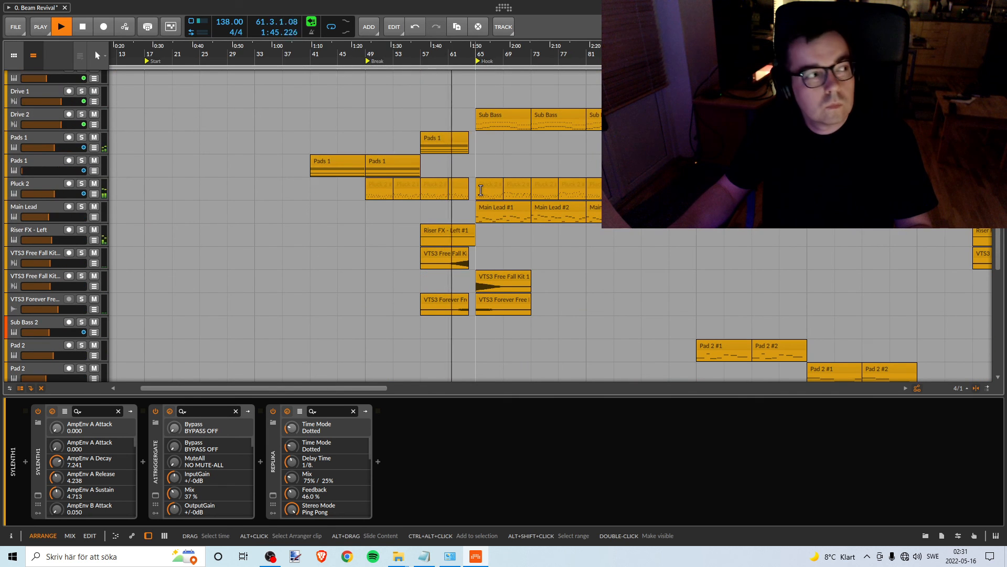
pyautogui.click(456, 232)
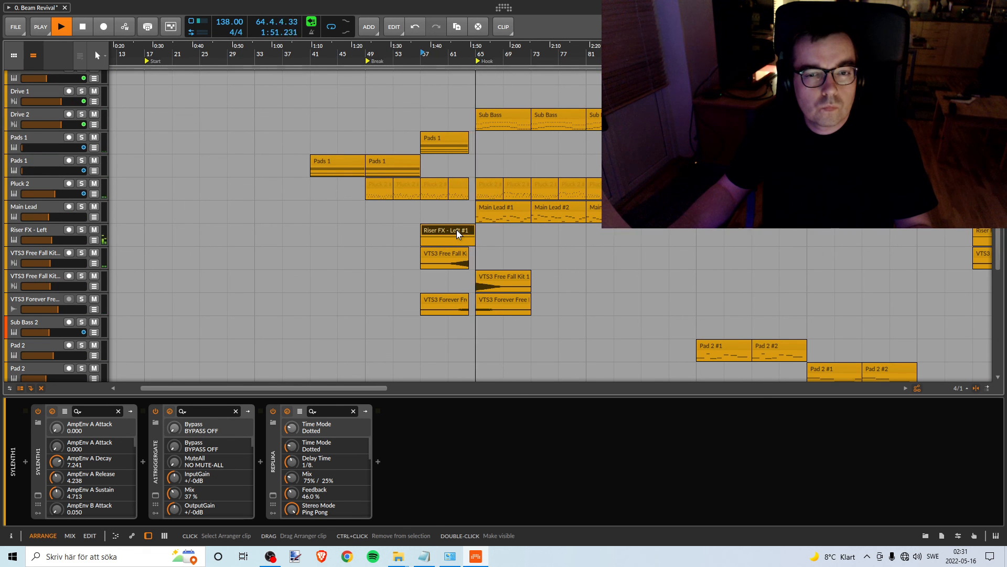
# - Check the drum, bass, pluck and lead tracks' levels while the mix plays from the Hook marker into Break2
pyautogui.scroll(2, 648, 255)
pyautogui.scroll(10, 647, 254)
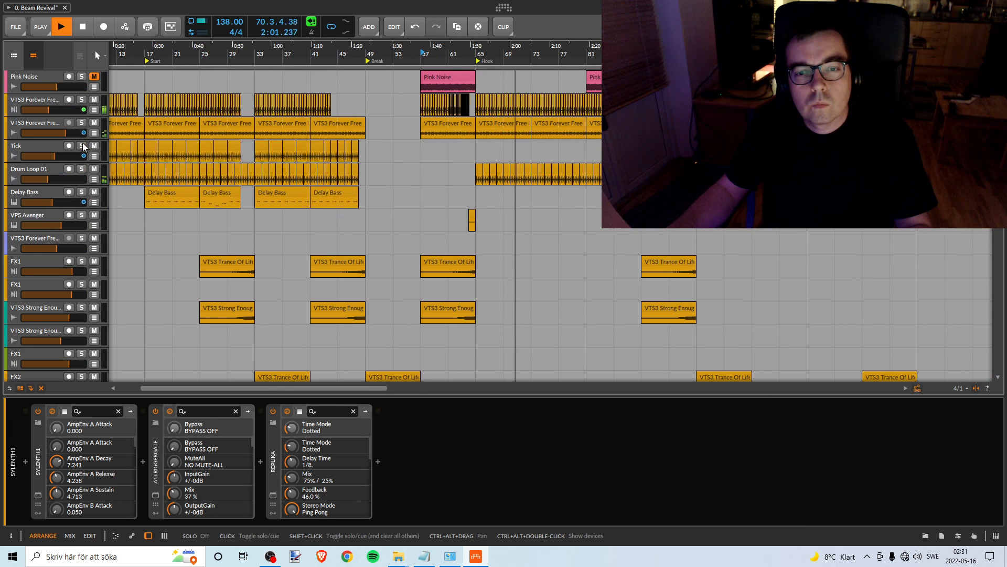
pyautogui.scroll(-6, 572, 266)
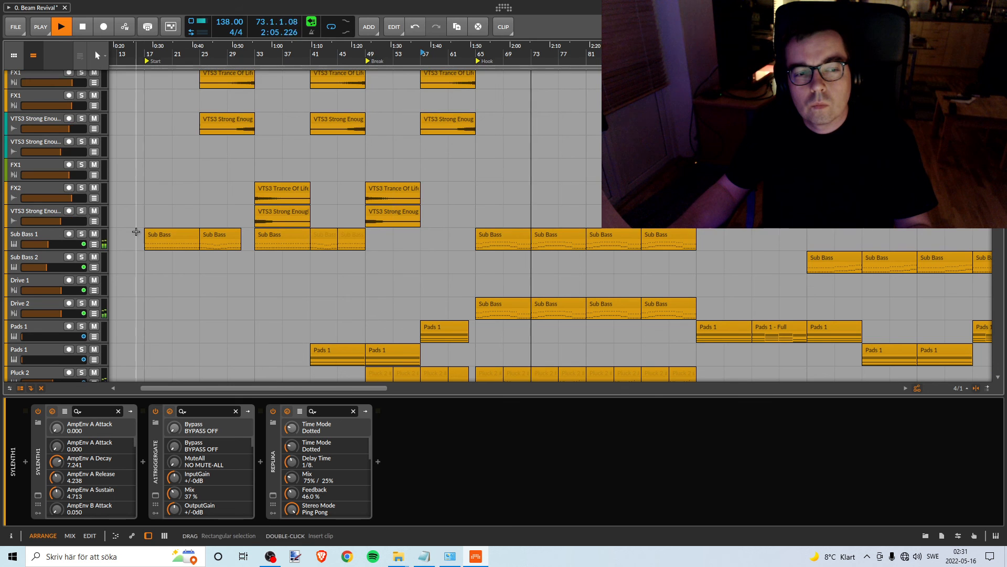
pyautogui.scroll(-1, 568, 313)
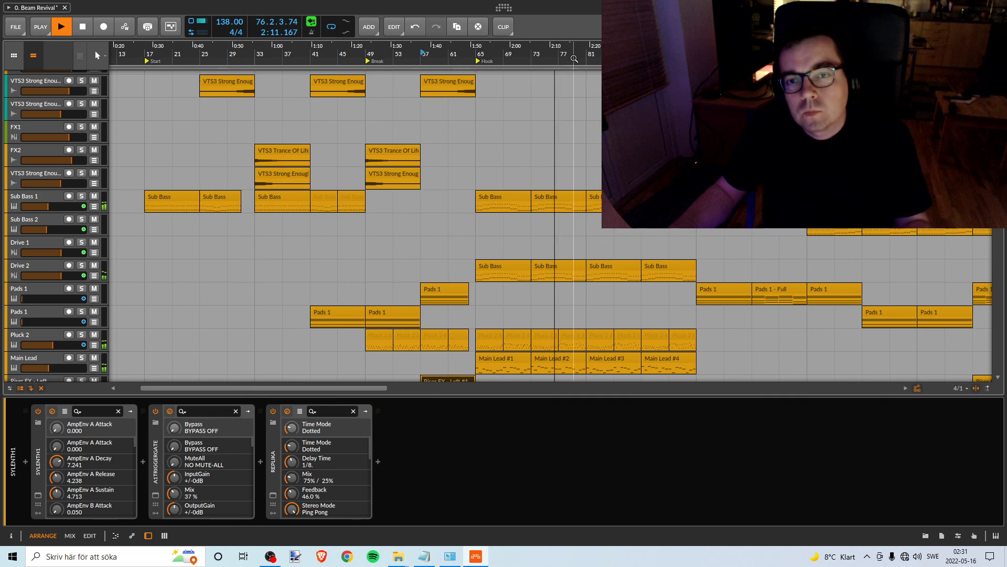
pyautogui.moveTo(576, 54); pyautogui.dragTo(448, 54)
pyautogui.scroll(-4, 495, 190)
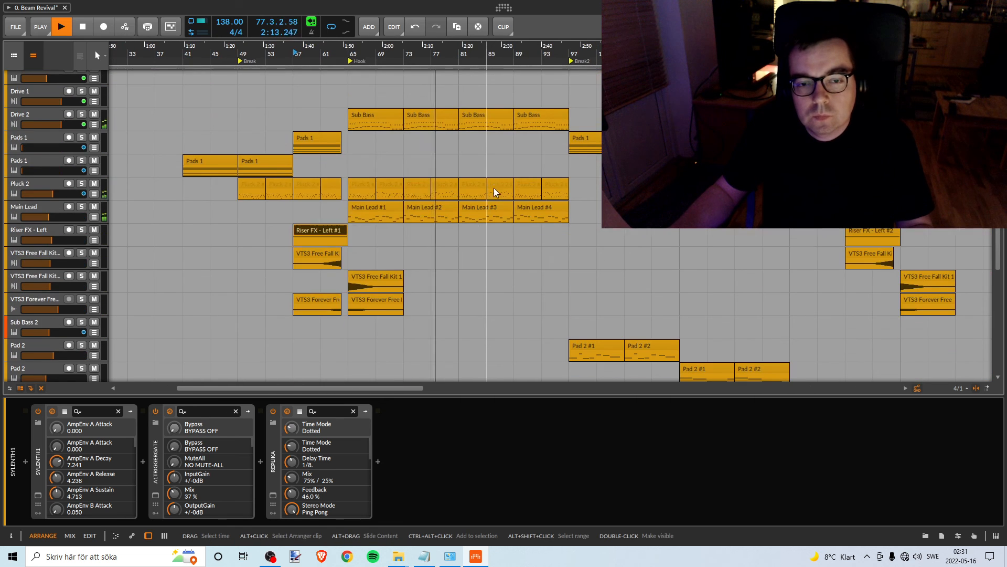
pyautogui.scroll(3, 495, 189)
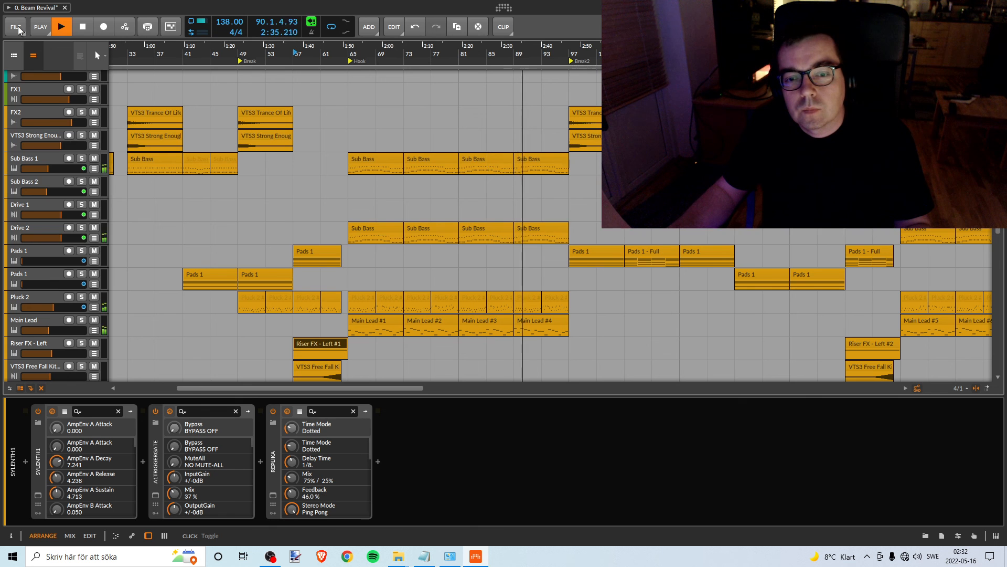
pyautogui.scroll(10, 514, 147)
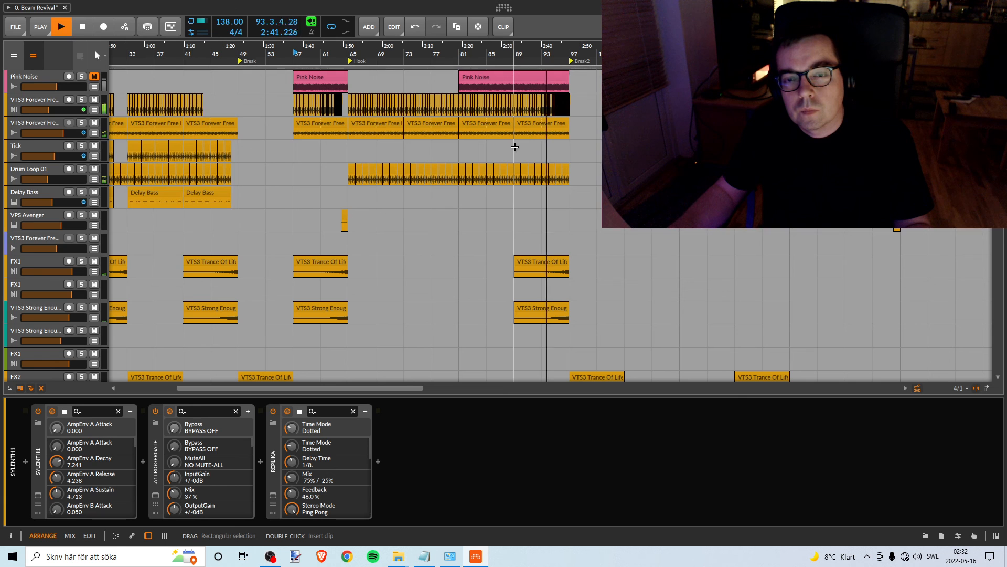
pyautogui.scroll(-10, 514, 176)
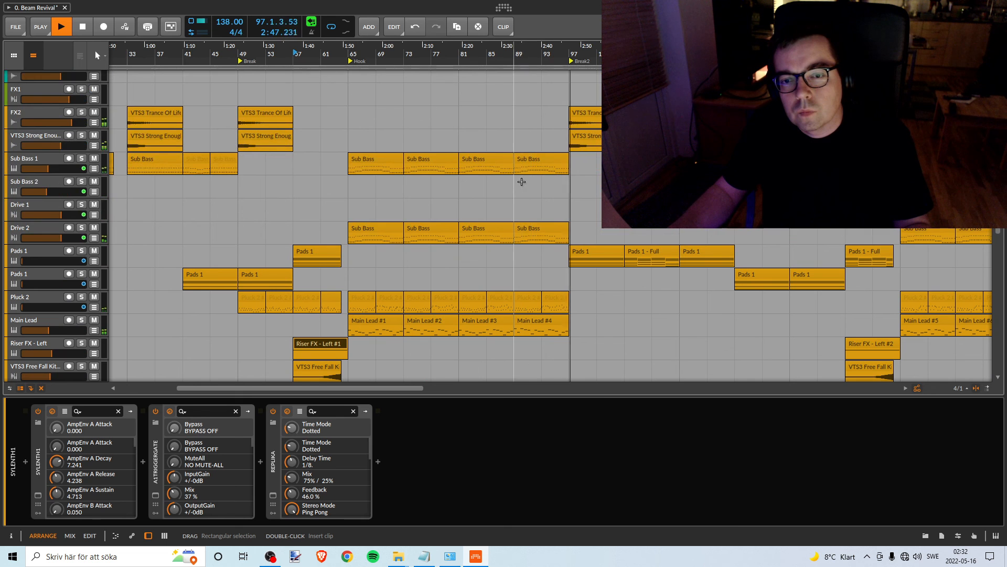
pyautogui.scroll(-6, 522, 178)
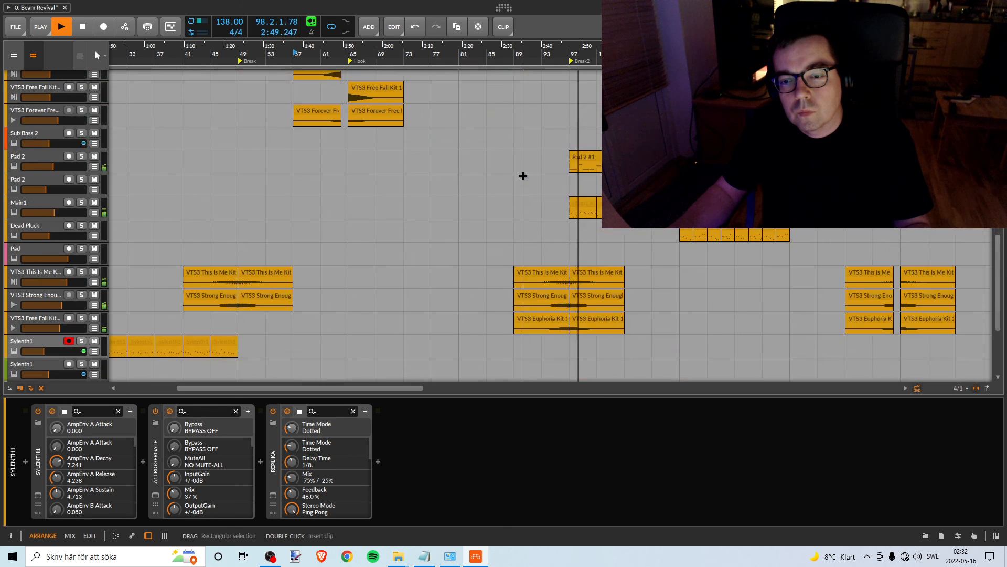
pyautogui.scroll(10, 523, 175)
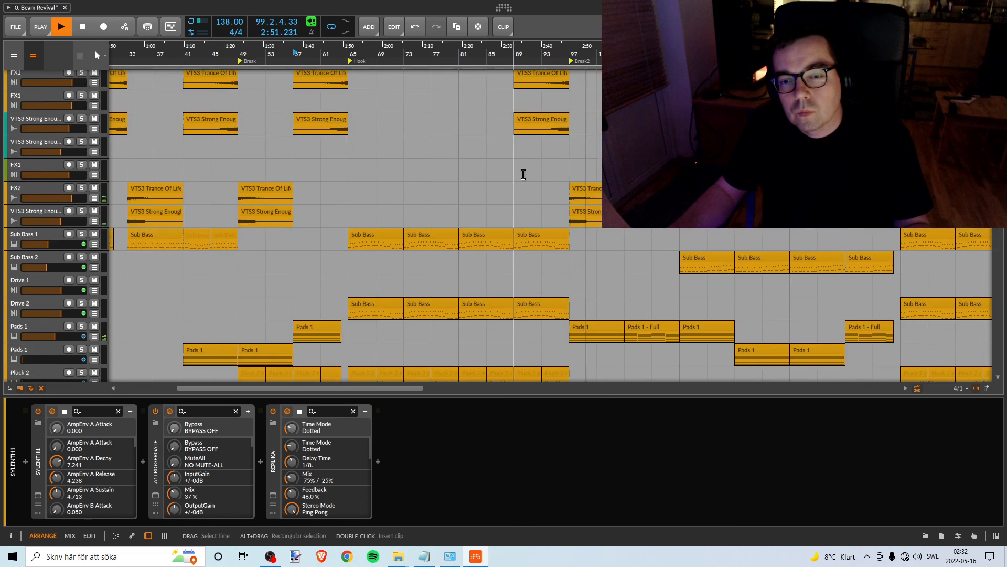
# - Check which effects, bass and pad tracks show level while the mix plays on from the Break2 marker
pyautogui.scroll(3, 523, 173)
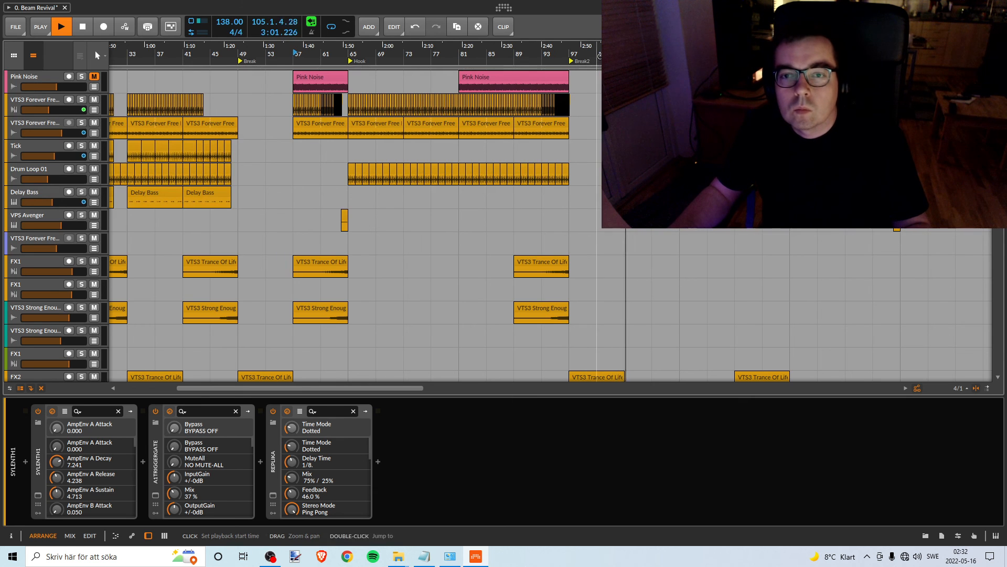
pyautogui.moveTo(593, 50); pyautogui.dragTo(430, 59)
pyautogui.scroll(-10, 401, 163)
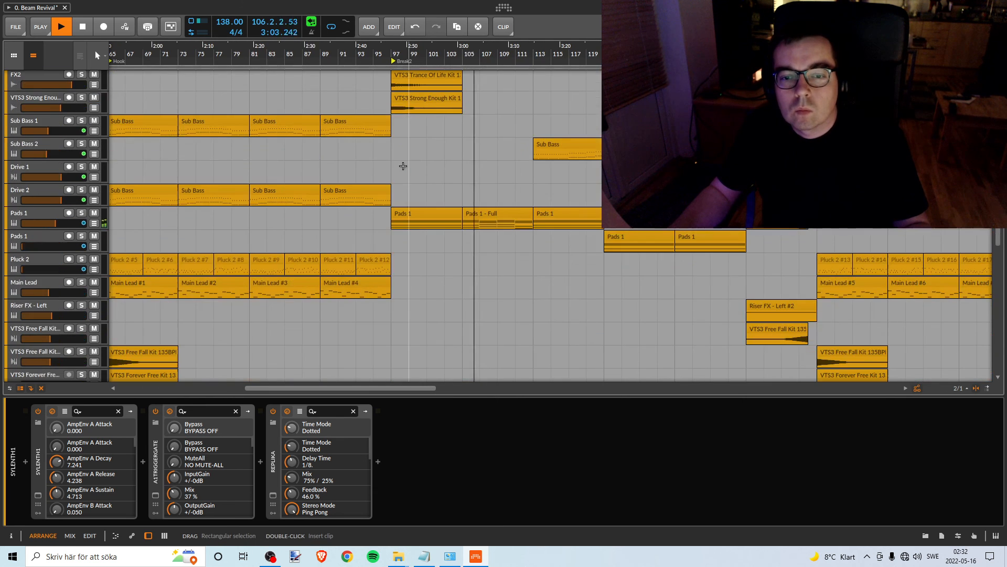
pyautogui.scroll(3, 402, 161)
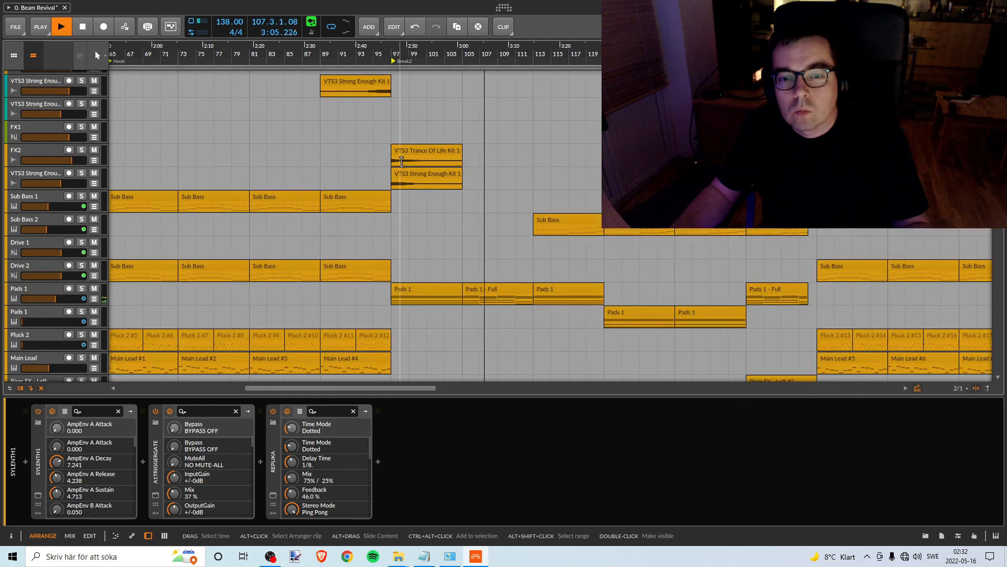
pyautogui.scroll(2, 401, 161)
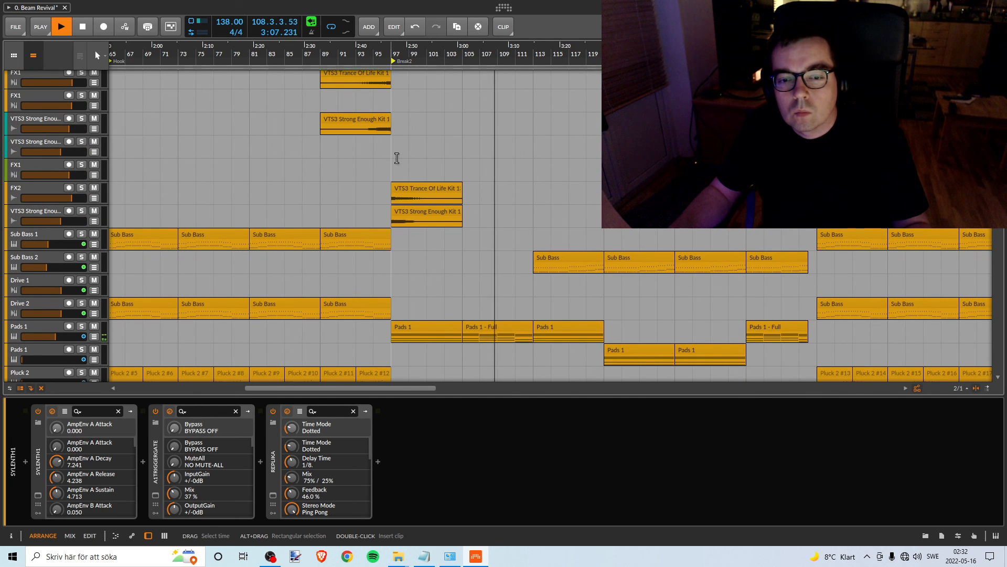
pyautogui.scroll(5, 395, 153)
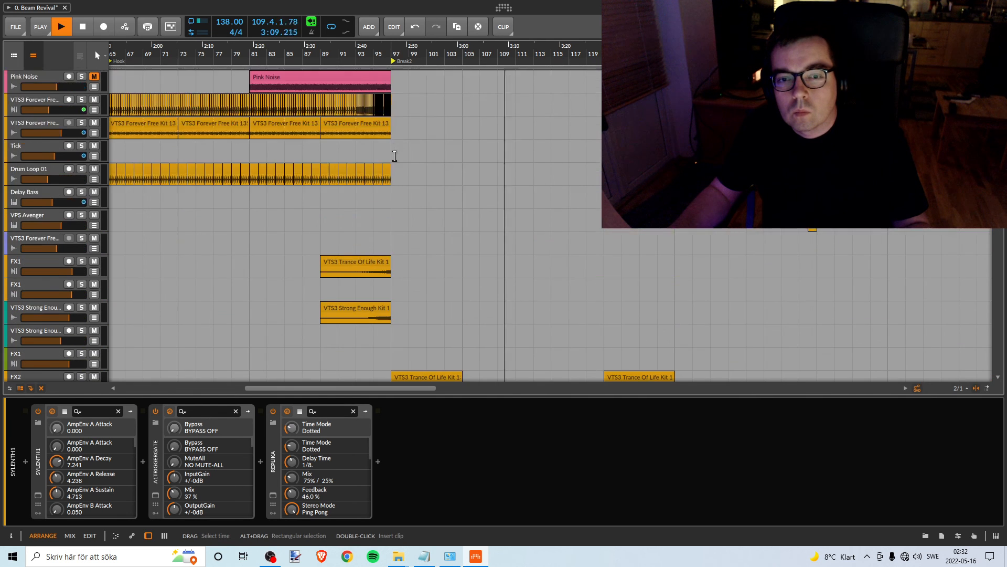
pyautogui.scroll(-7, 393, 152)
pyautogui.scroll(-13, 393, 151)
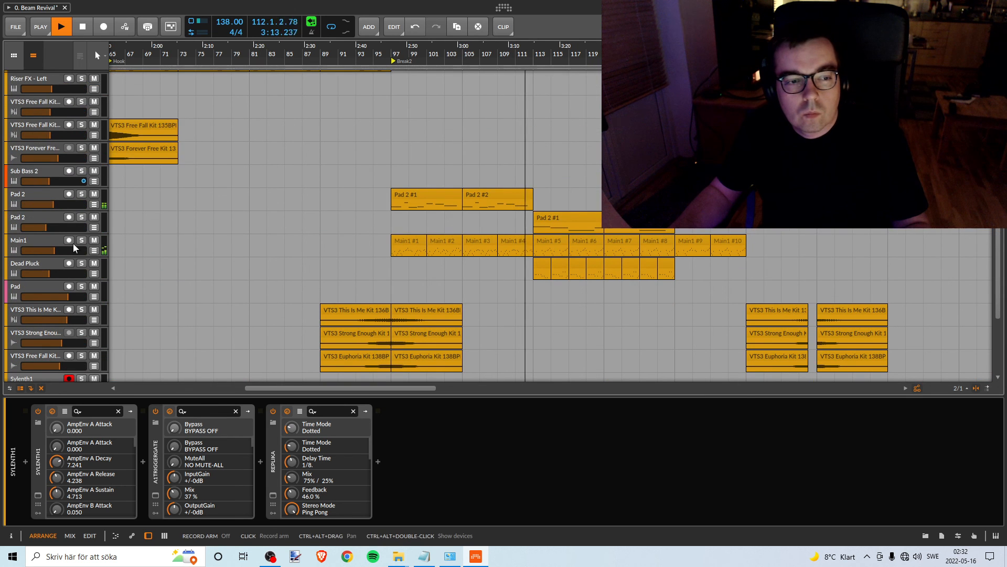
# - Listen to the Main1 track briefly in solo during playback, select it, and inspect its Replika delay settings
pyautogui.click(80, 242)
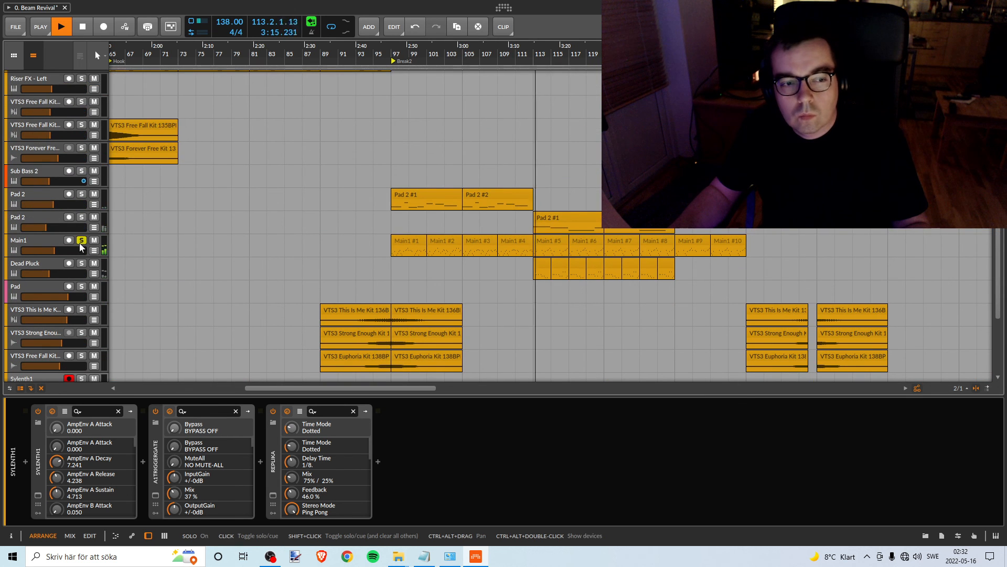
pyautogui.click(80, 242)
pyautogui.click(327, 234)
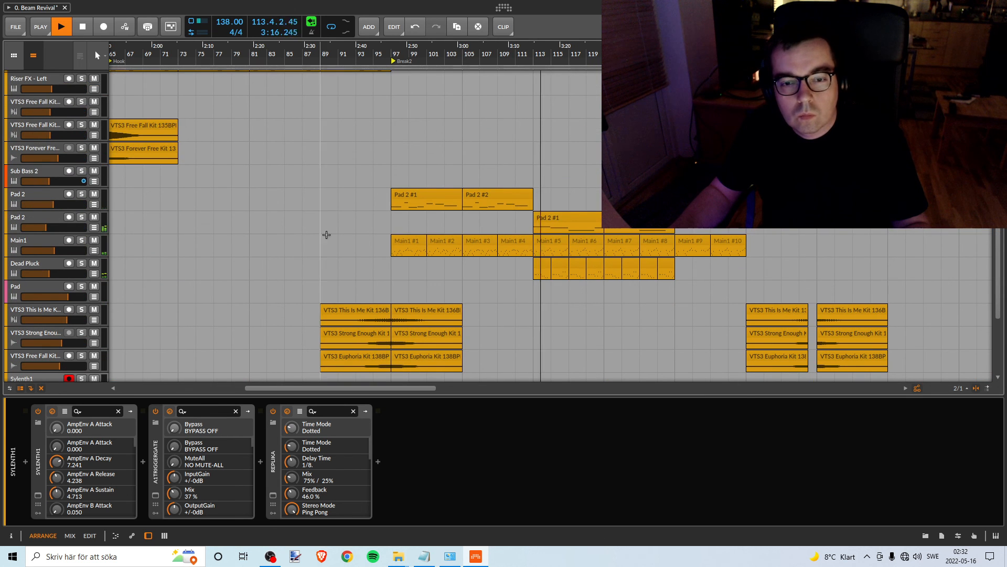
pyautogui.click(21, 238)
pyautogui.click(79, 241)
pyautogui.click(79, 241)
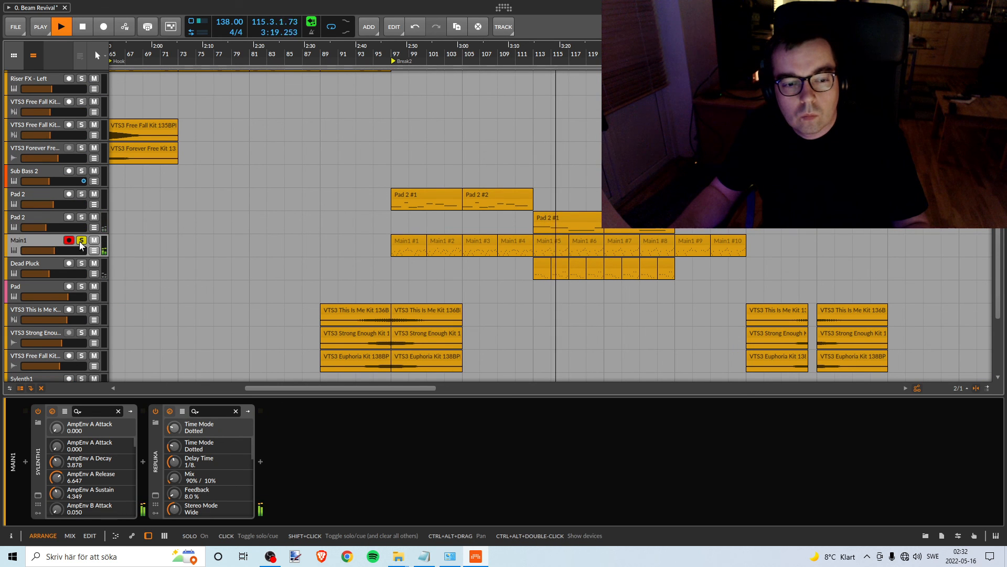
pyautogui.click(155, 494)
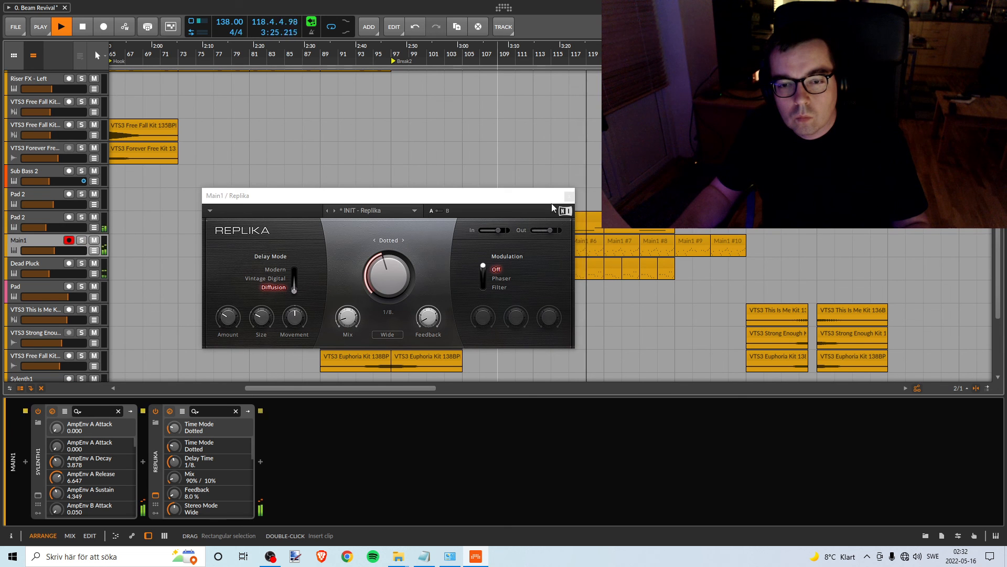
pyautogui.click(569, 195)
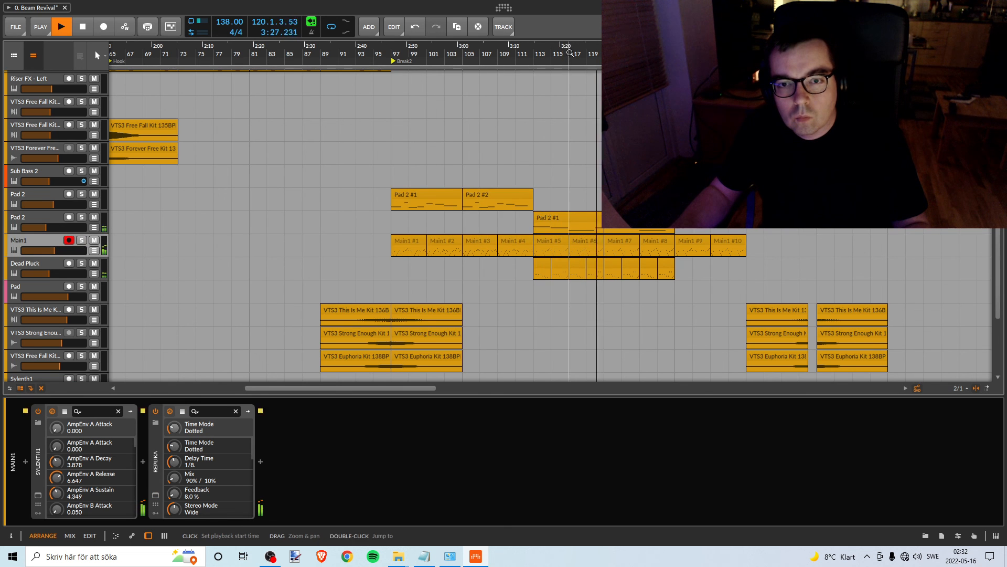
# - Examine the kick, effects, Sub Bass 2, pad and Dead Pluck tracks' levels while bars 121 to 131 play
pyautogui.moveTo(569, 54); pyautogui.dragTo(407, 45)
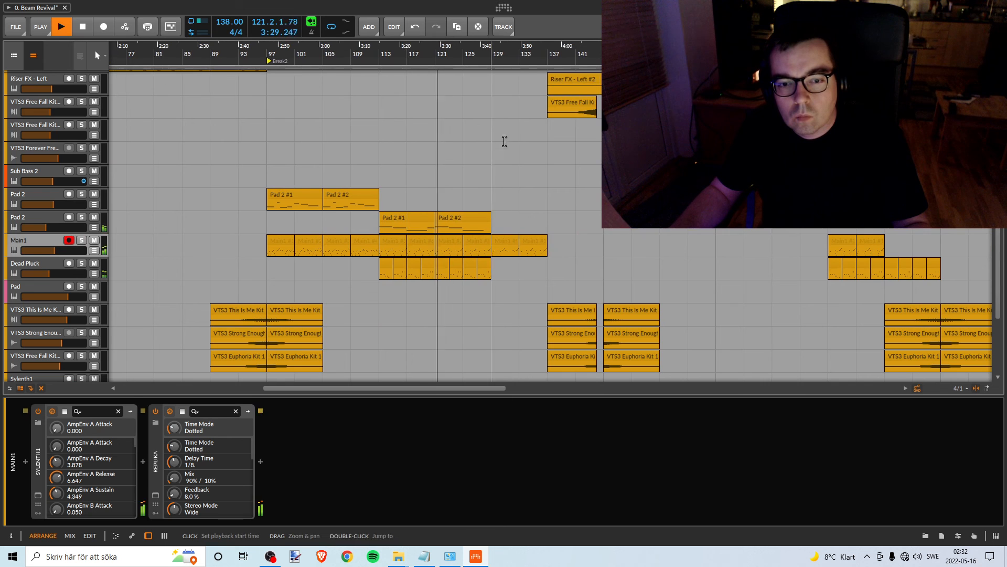
pyautogui.scroll(5, 493, 199)
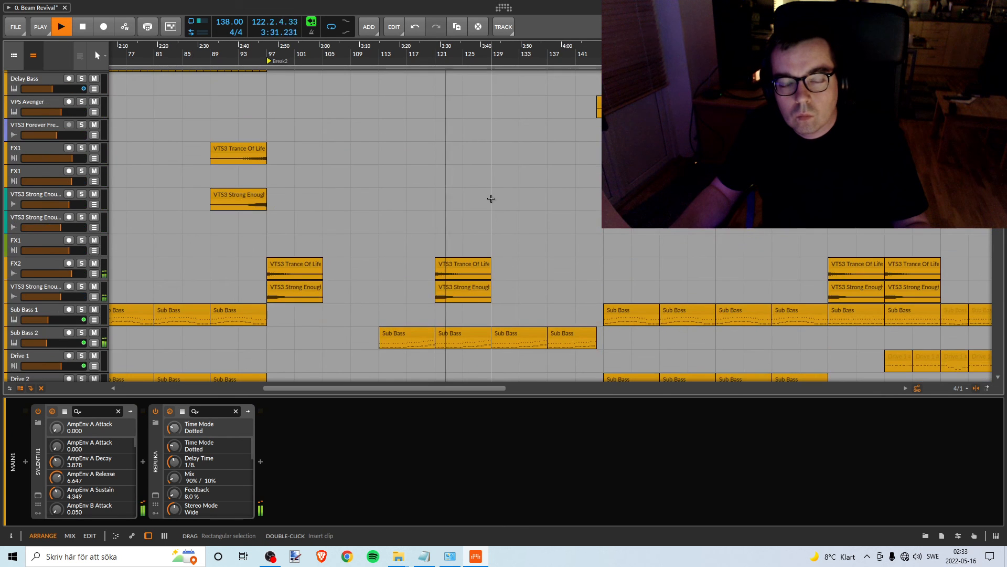
pyautogui.scroll(3, 491, 198)
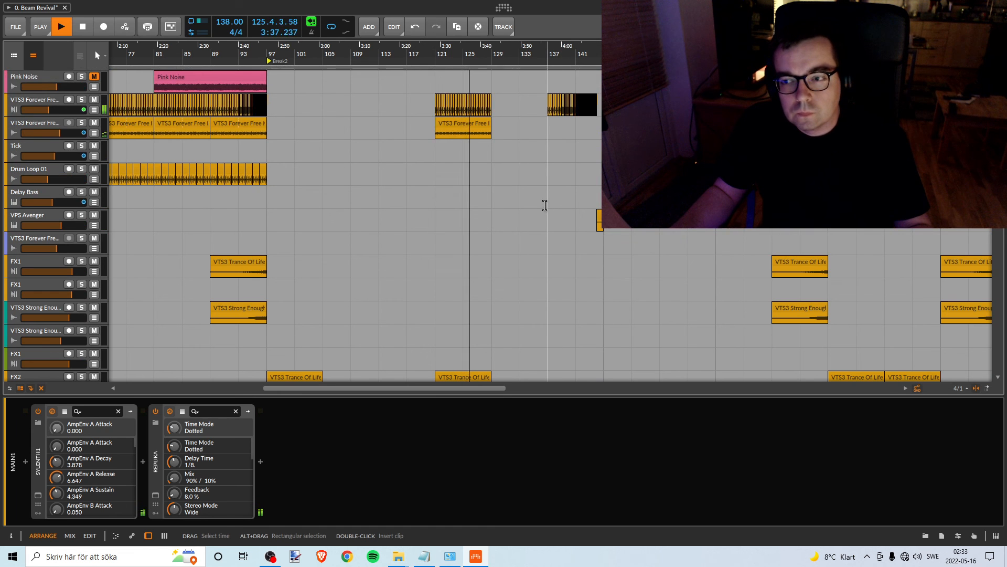
pyautogui.scroll(-10, 544, 202)
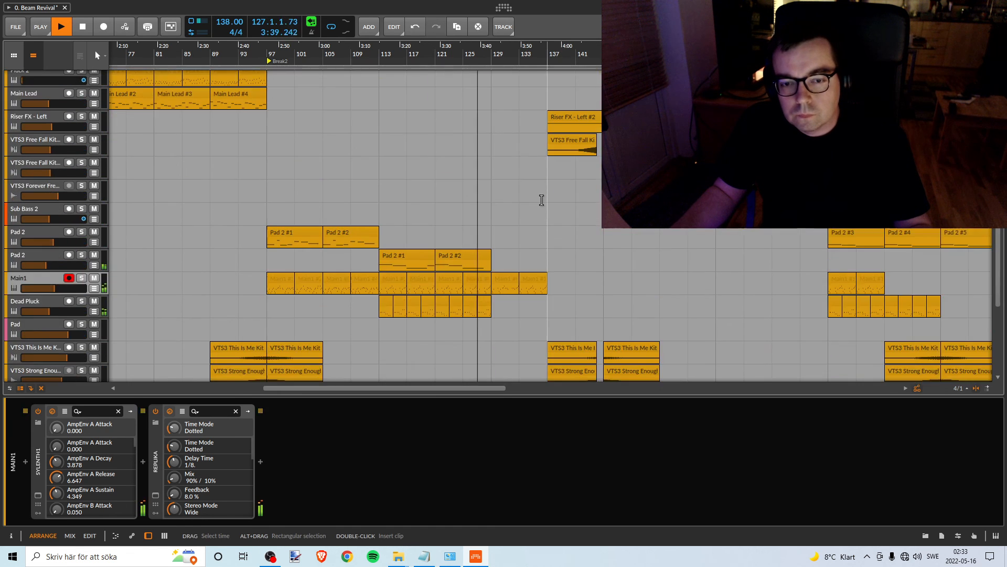
pyautogui.scroll(-10, 541, 199)
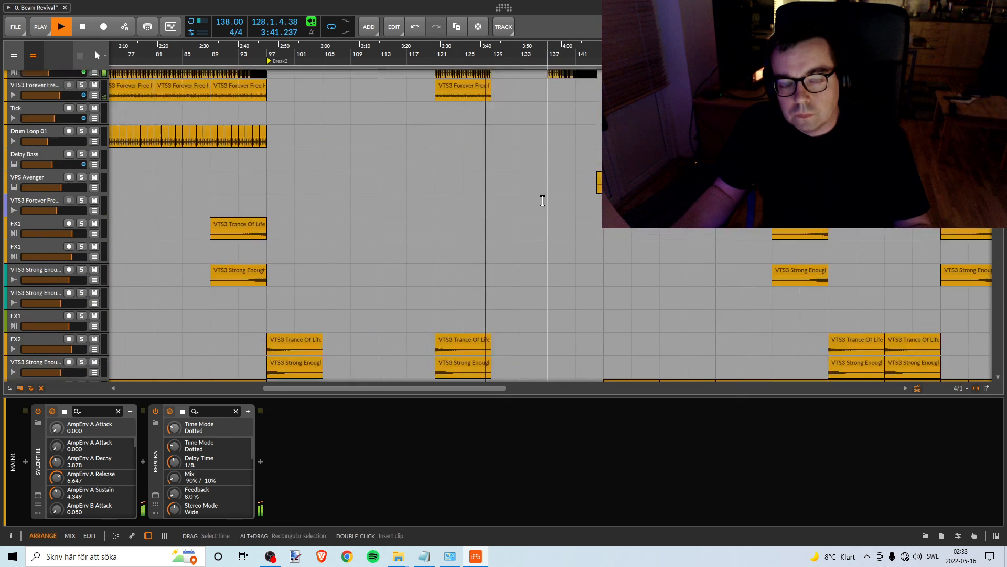
pyautogui.scroll(2, 542, 201)
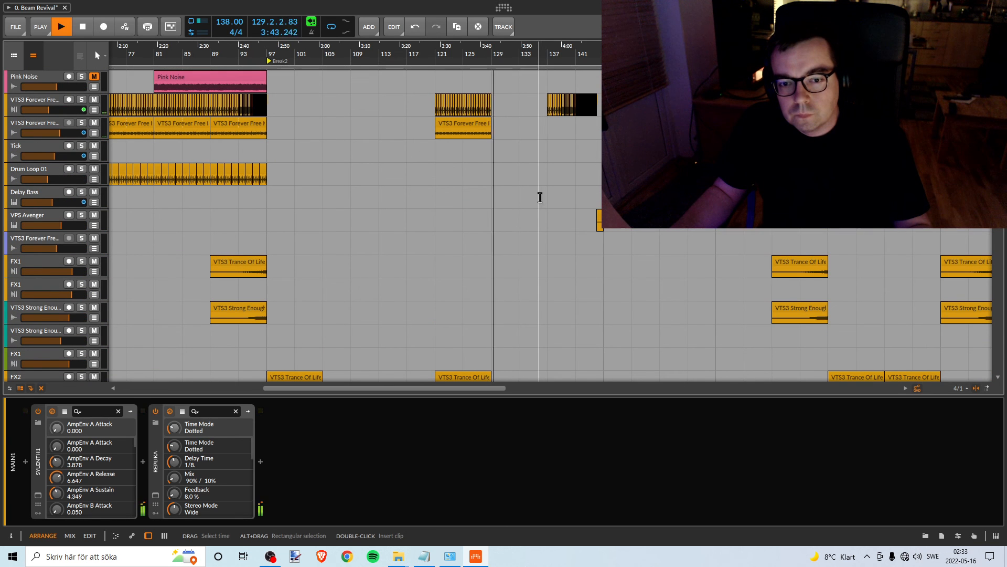
pyautogui.scroll(-14, 574, 204)
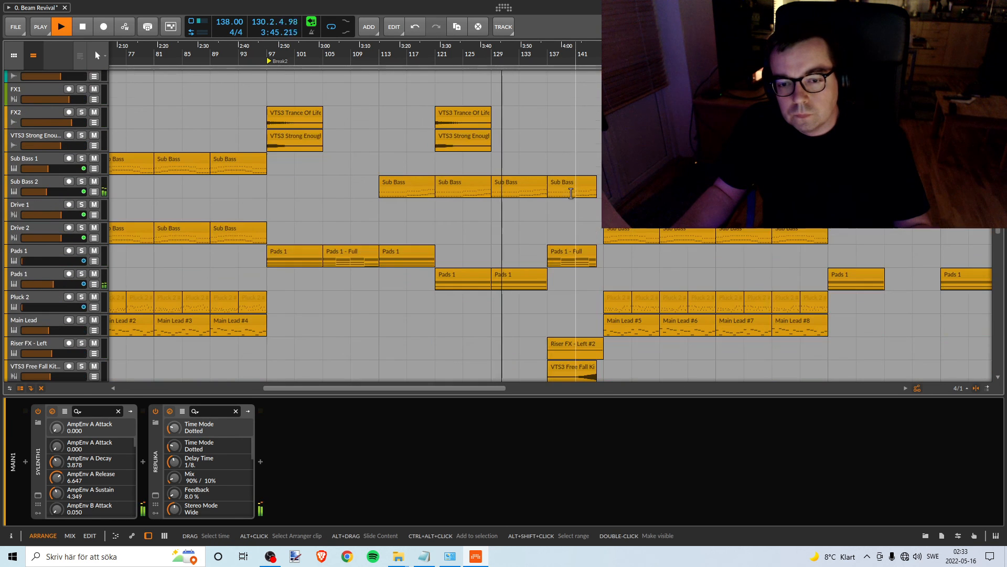
pyautogui.scroll(-4, 567, 190)
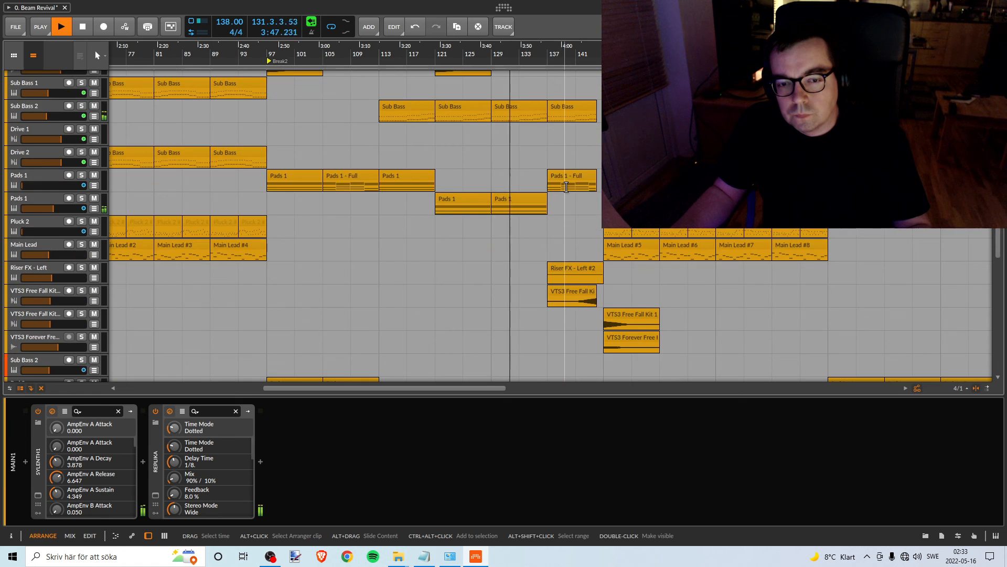
# - Examine the riser, sub bass, pads and VPS Avenger tracks during the build-up leading to bar 145
pyautogui.scroll(14, 566, 186)
pyautogui.moveTo(556, 58); pyautogui.dragTo(351, 56)
pyautogui.scroll(4, 381, 100)
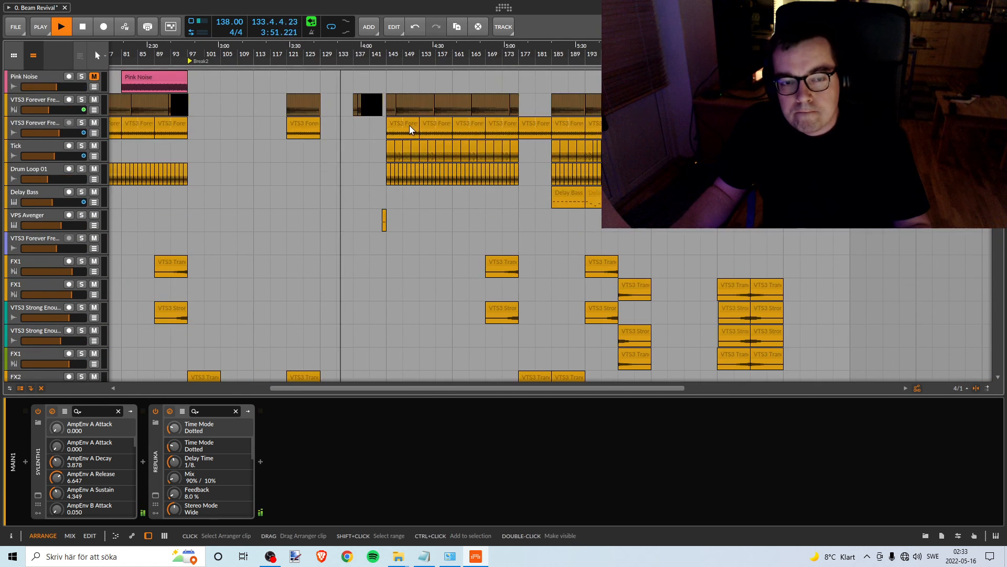
pyautogui.scroll(-15, 409, 129)
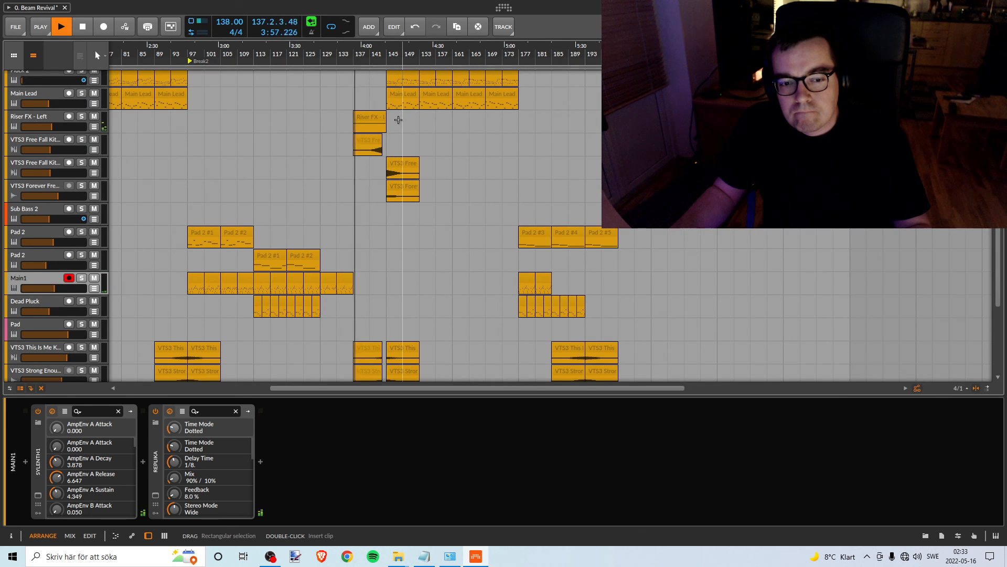
pyautogui.scroll(-6, 398, 120)
pyautogui.scroll(16, 398, 120)
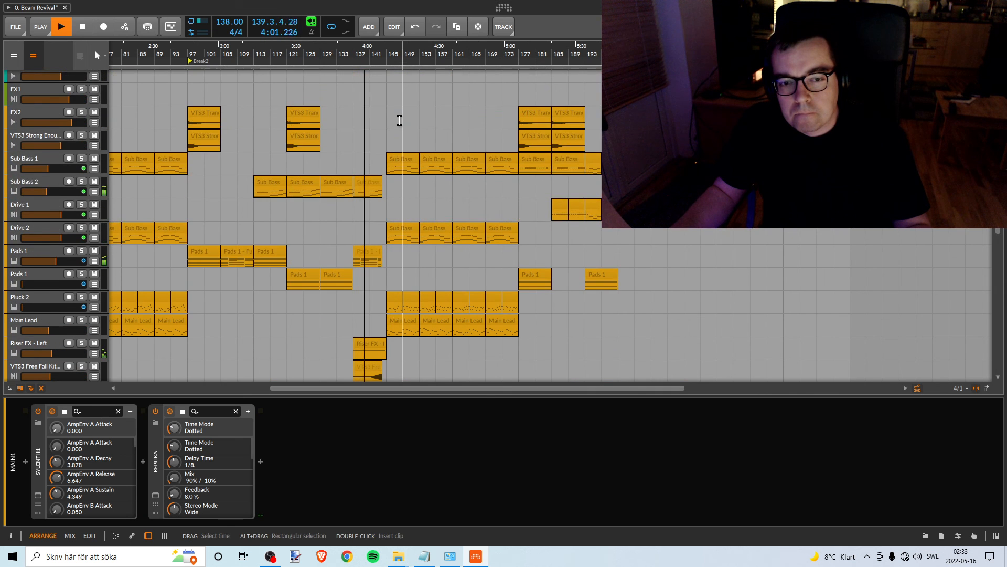
pyautogui.scroll(12, 399, 120)
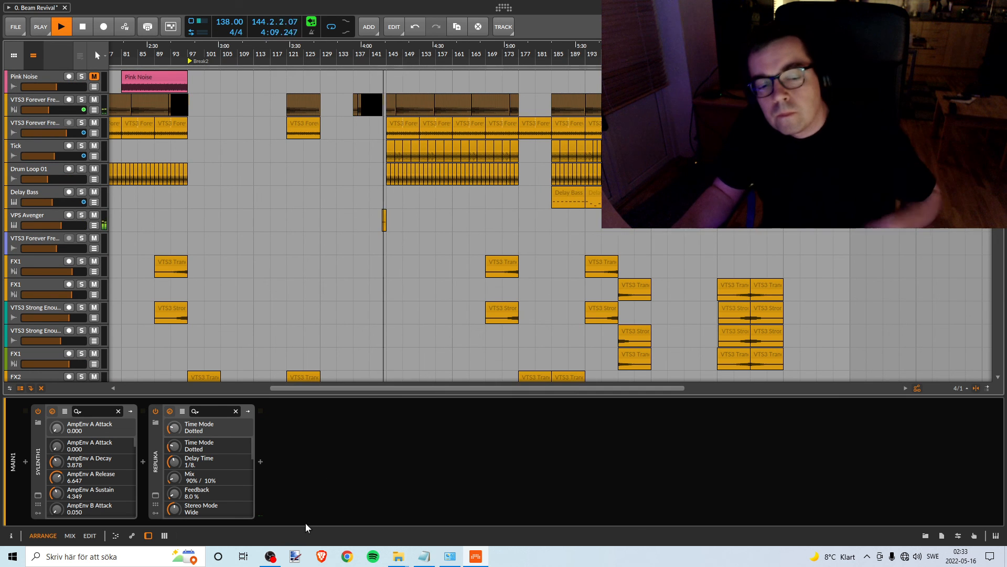
# - Switch to OBS to check the recording status and audio levels, and return to the Bitwig arrangement
pyautogui.click(276, 559)
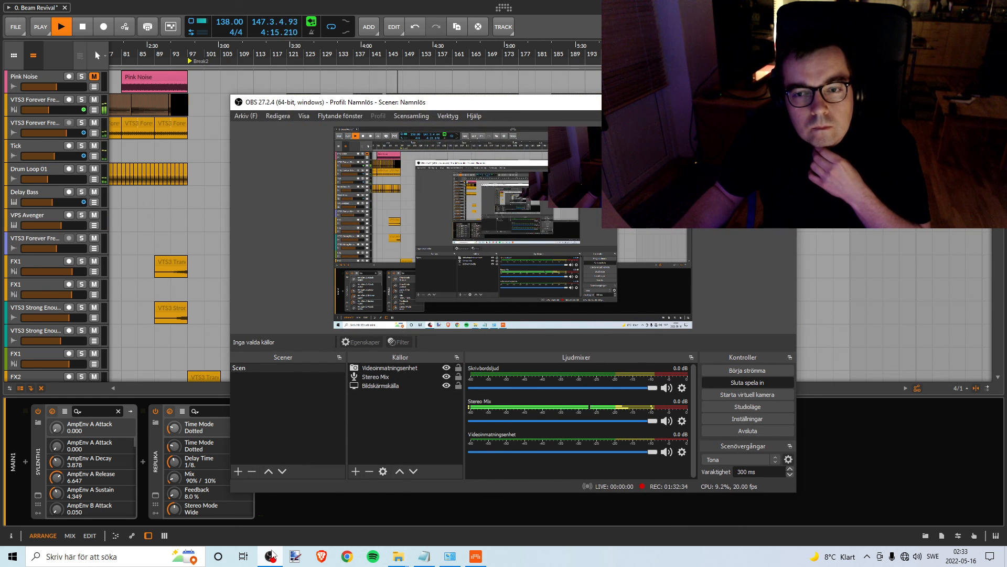
pyautogui.click(574, 26)
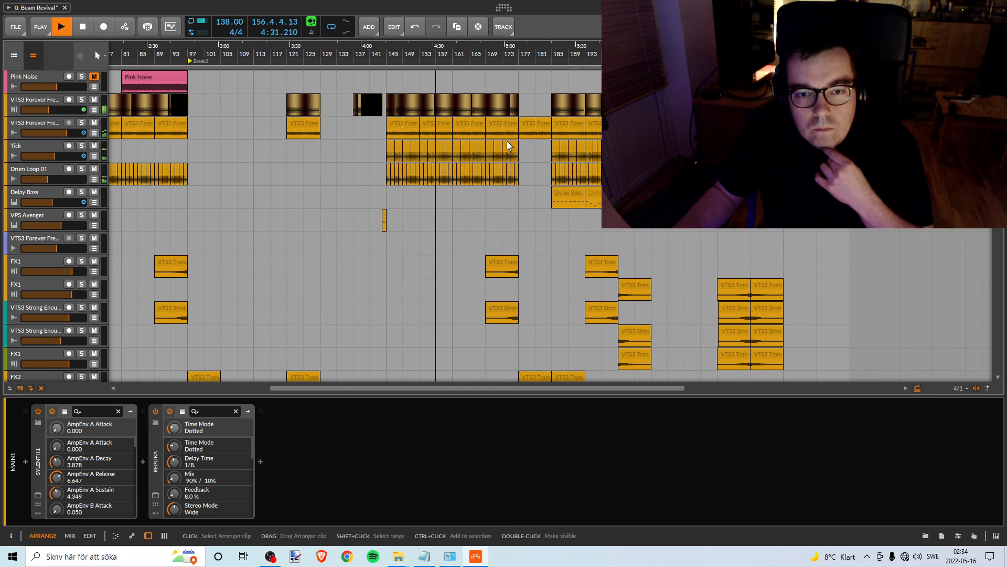
# - Check the bass, drive, pluck, lead and Master levels while the full section from bar 145 plays
pyautogui.scroll(-15, 507, 141)
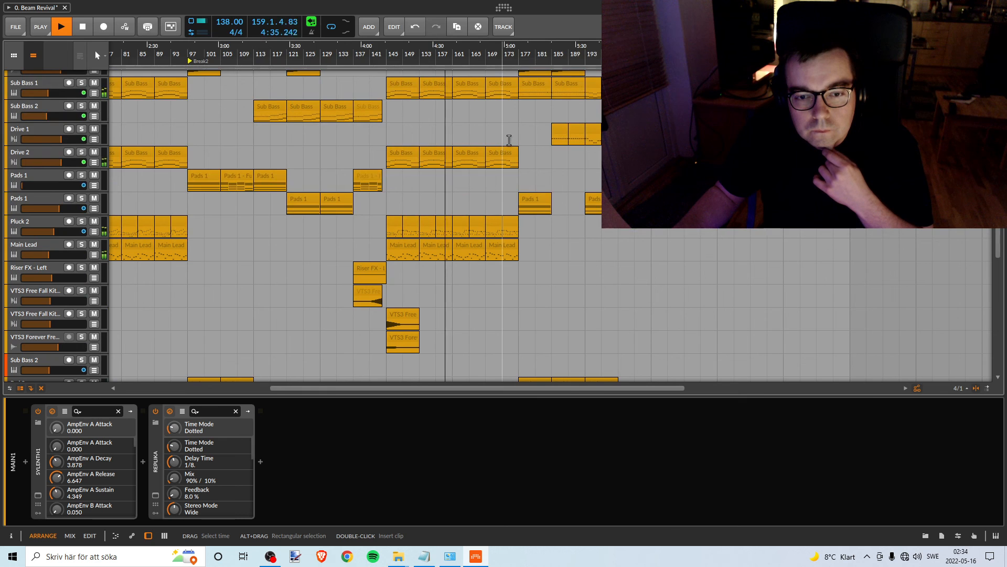
pyautogui.scroll(-5, 509, 140)
pyautogui.scroll(-8, 509, 140)
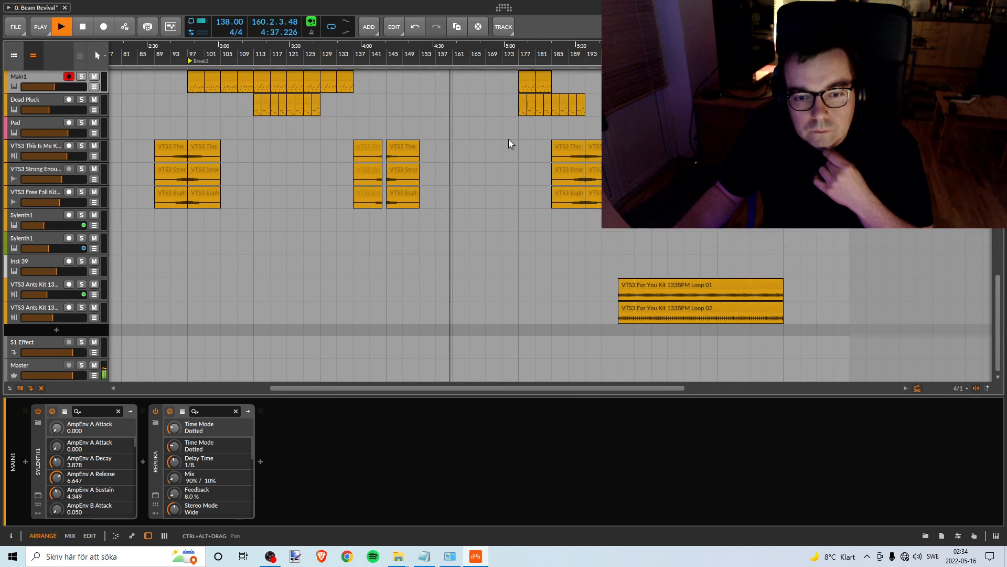
pyautogui.scroll(10, 509, 141)
pyautogui.scroll(3, 510, 140)
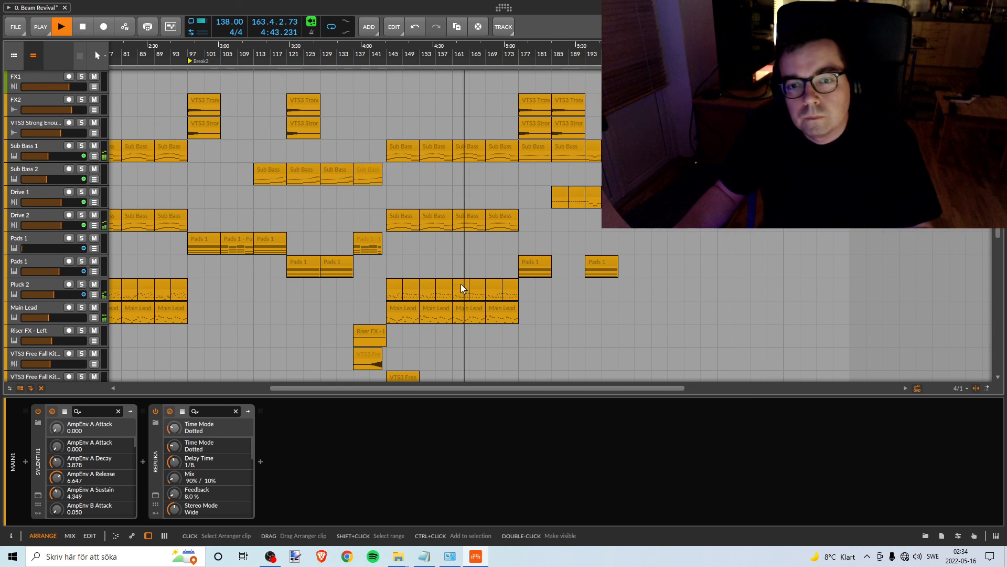
pyautogui.scroll(-12, 459, 282)
pyautogui.scroll(12, 461, 282)
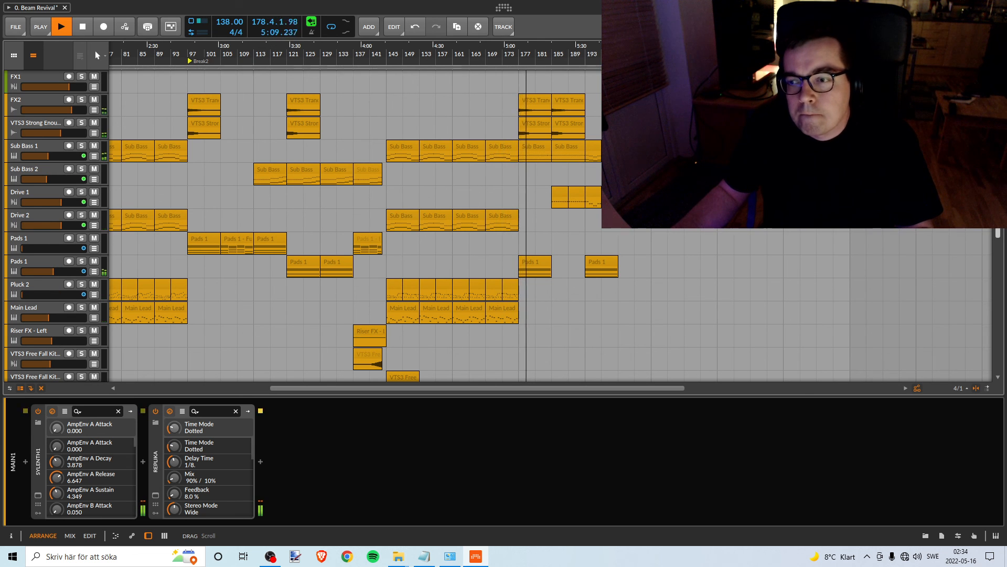
# - Check the sub bass, drive, pad, Main1 and Dead Pluck tracks from bar 177 onward, ending with the whole arrangement in view
pyautogui.scroll(10, 352, 226)
pyautogui.scroll(-9, 352, 226)
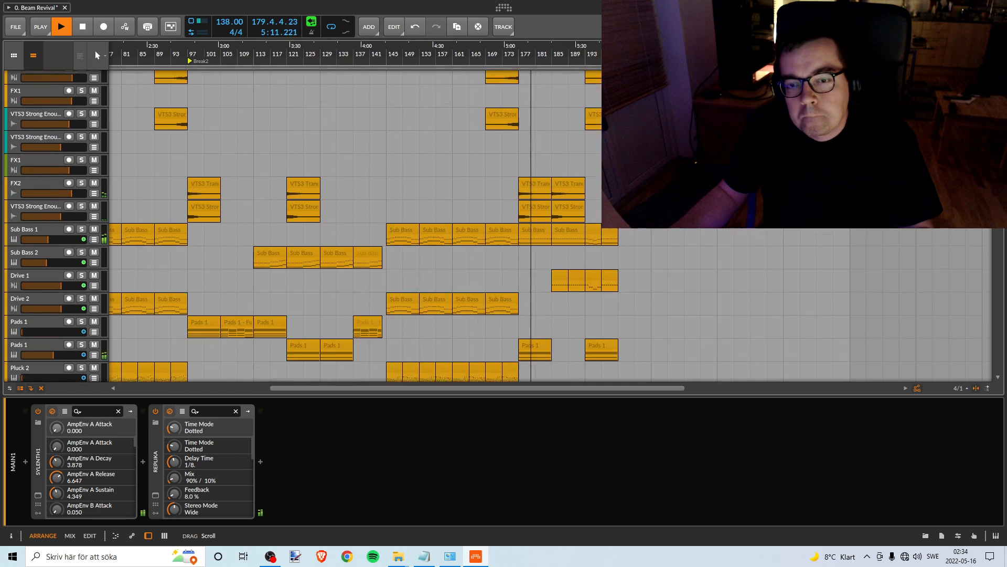
pyautogui.moveTo(998, 195); pyautogui.dragTo(998, 205)
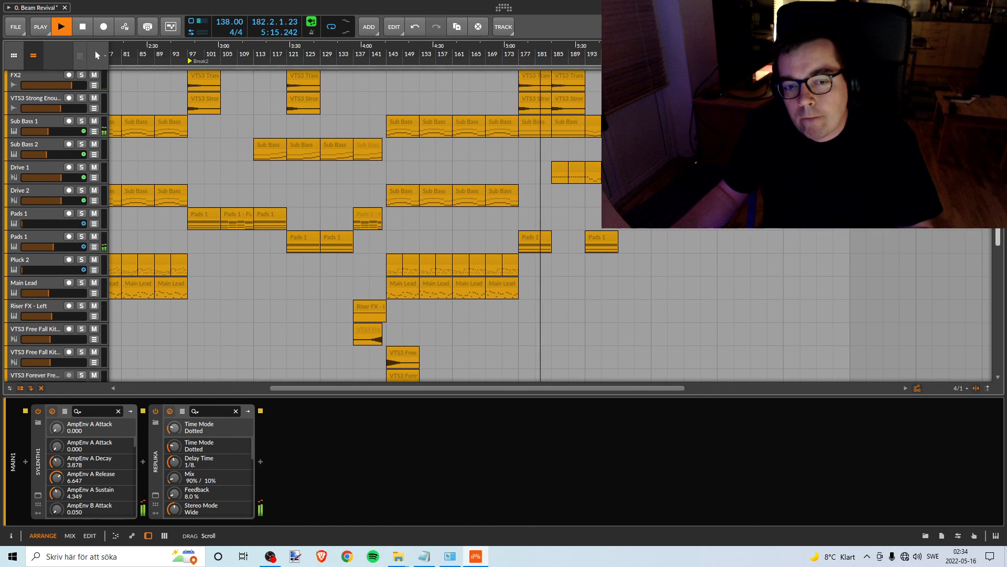
pyautogui.scroll(-10, 964, 268)
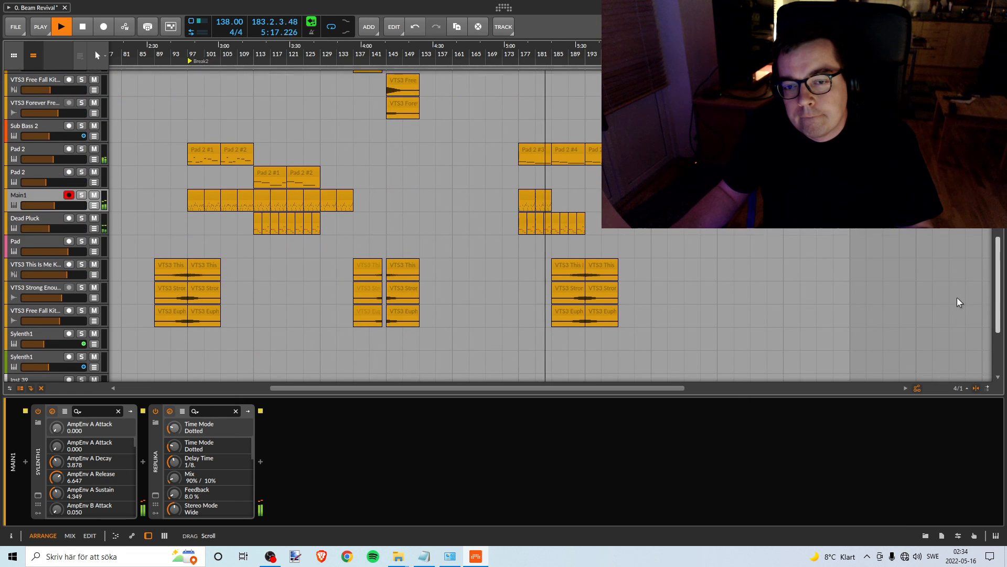
pyautogui.scroll(2, 956, 295)
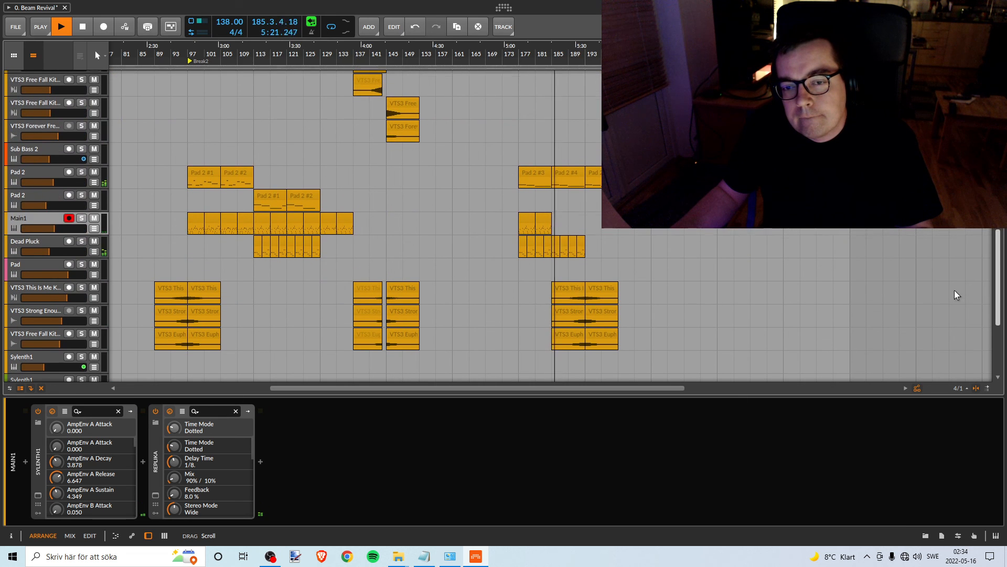
pyautogui.scroll(5, 955, 291)
pyautogui.scroll(6, 961, 245)
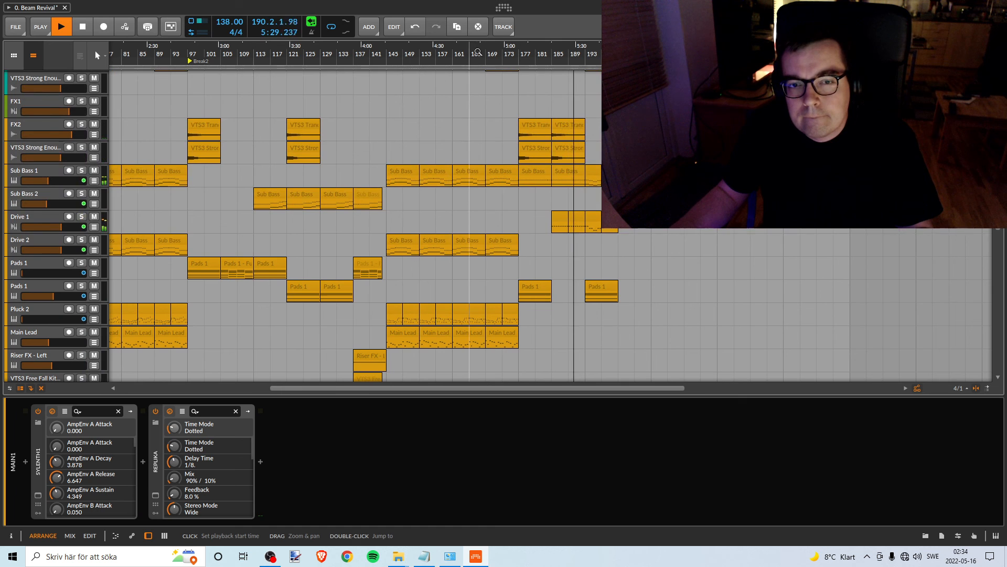
pyautogui.moveTo(497, 54); pyautogui.dragTo(508, 30)
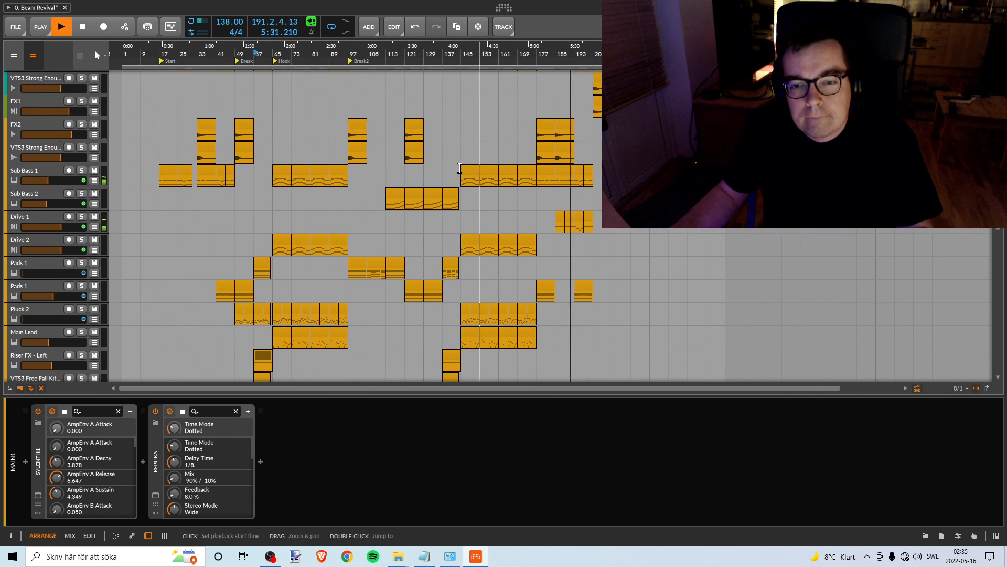
# - Show the Drive 1 track's device chain and examine the drum, bass and FX tracks as playback moves into the outro after bar 201
pyautogui.click(53, 219)
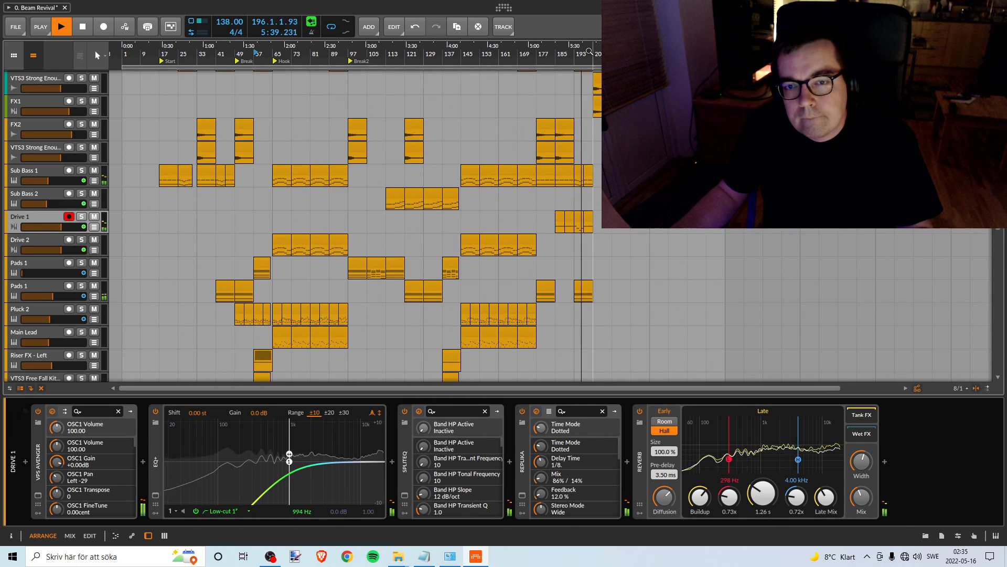
pyautogui.moveTo(589, 51); pyautogui.dragTo(612, 97)
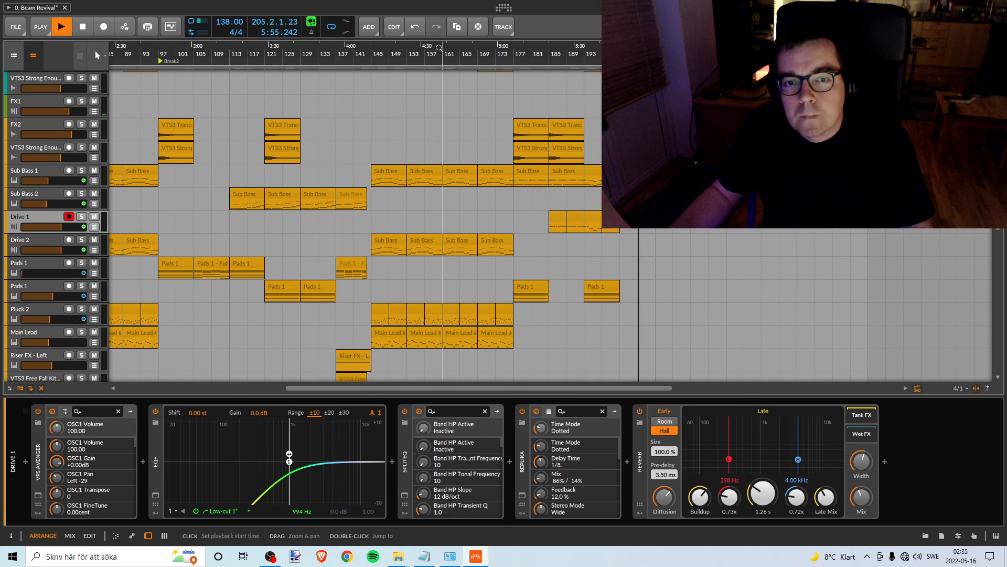
pyautogui.scroll(5, 538, 156)
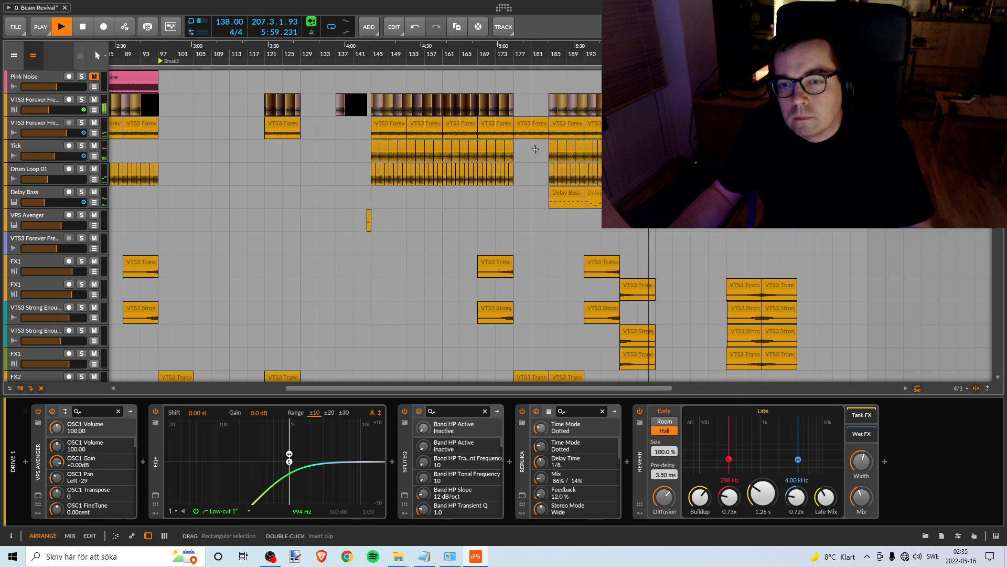
pyautogui.moveTo(615, 51); pyautogui.dragTo(475, 50)
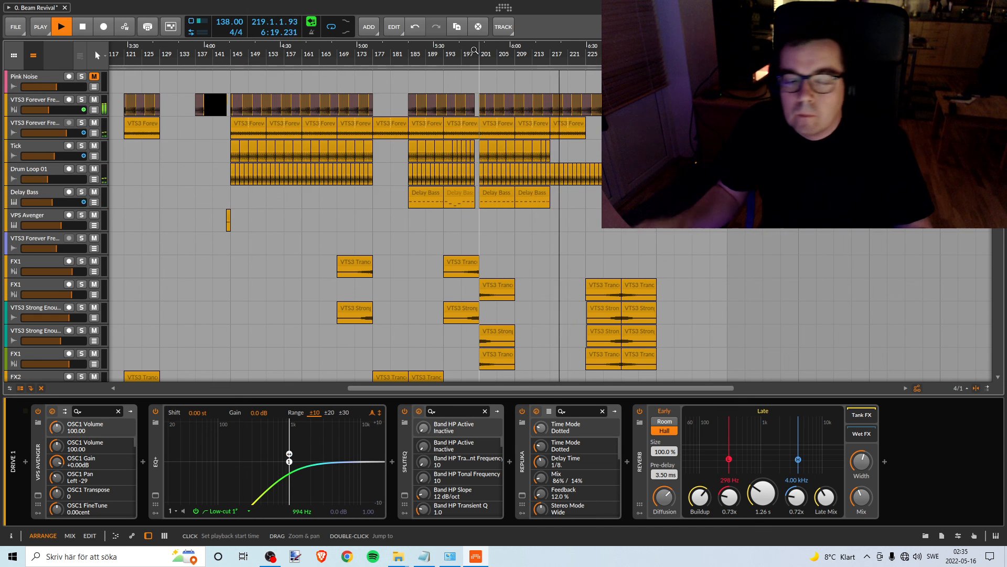
# - Check the drum, FX, sub bass, loop and Master tracks while the outro plays through to the end of the arrangement
pyautogui.scroll(-6, 647, 173)
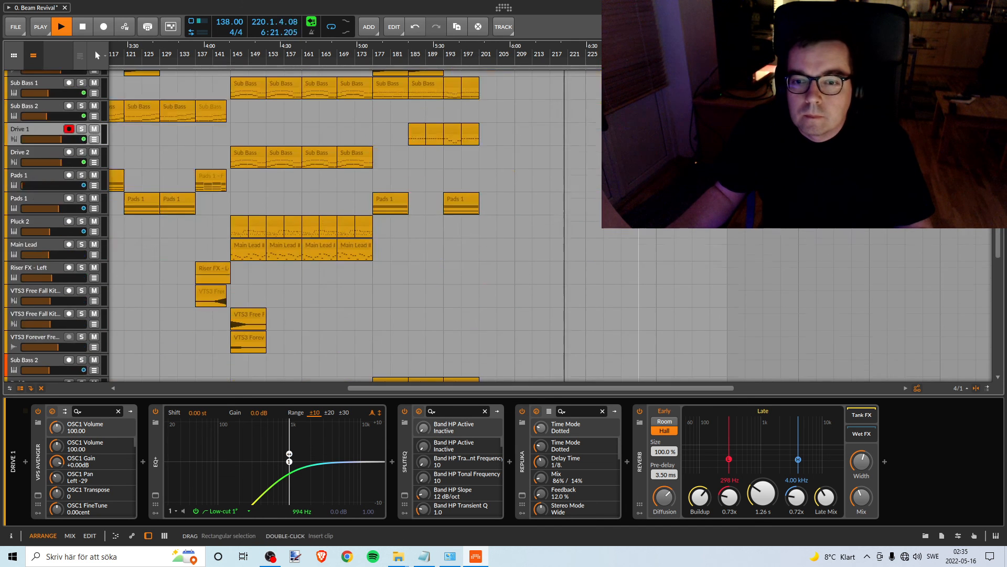
pyautogui.scroll(6, 647, 173)
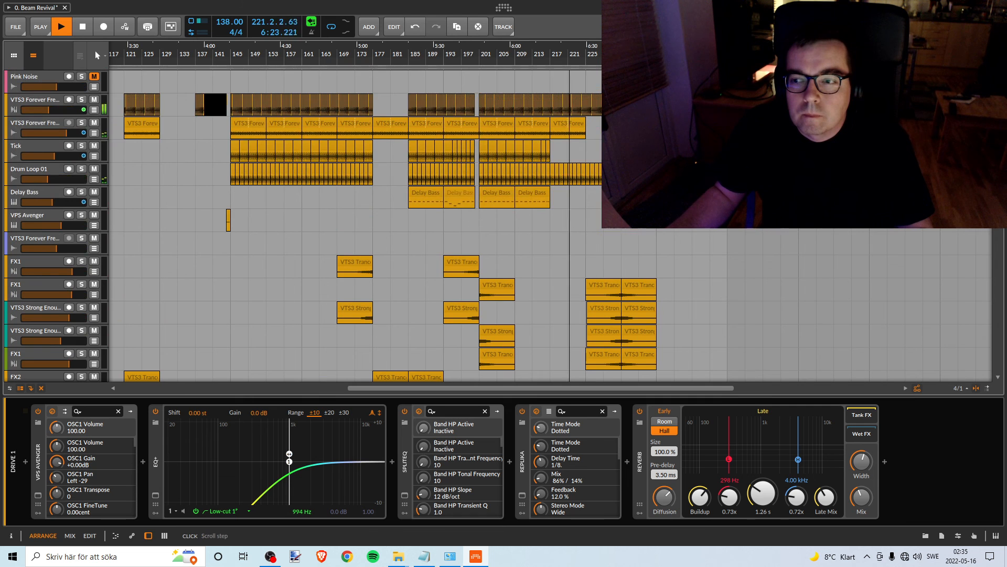
pyautogui.scroll(-15, 1000, 325)
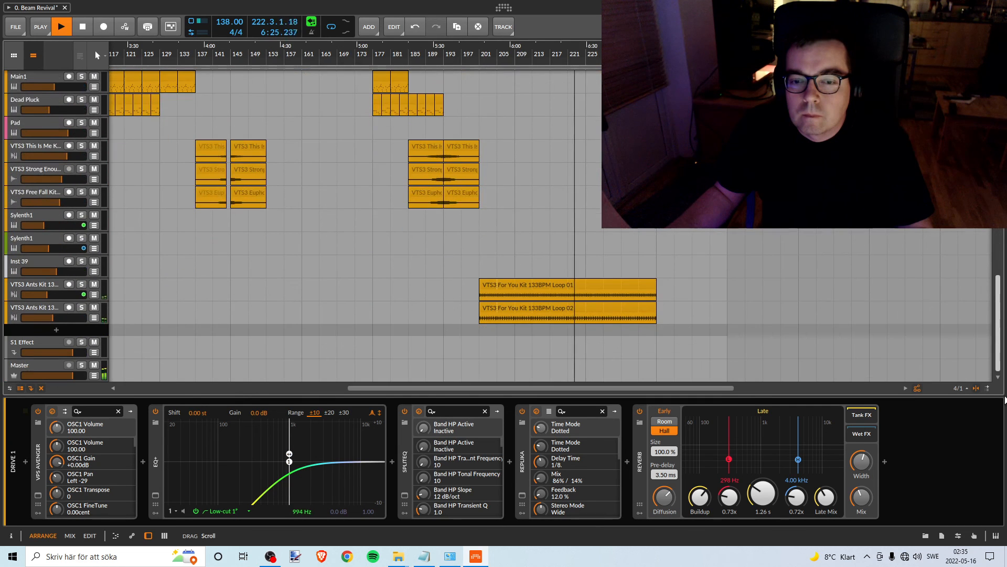
pyautogui.scroll(3, 1004, 367)
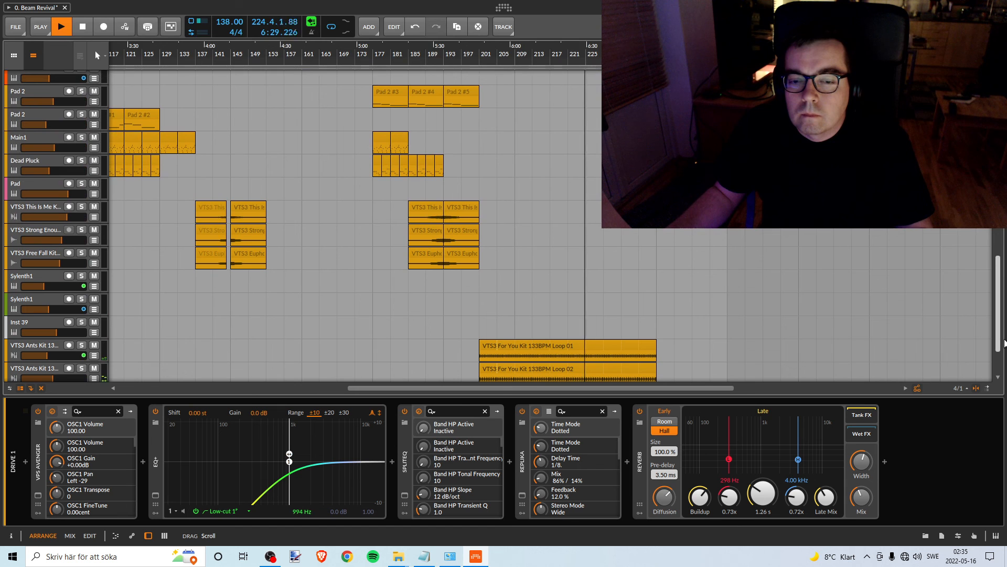
pyautogui.scroll(15, 1004, 342)
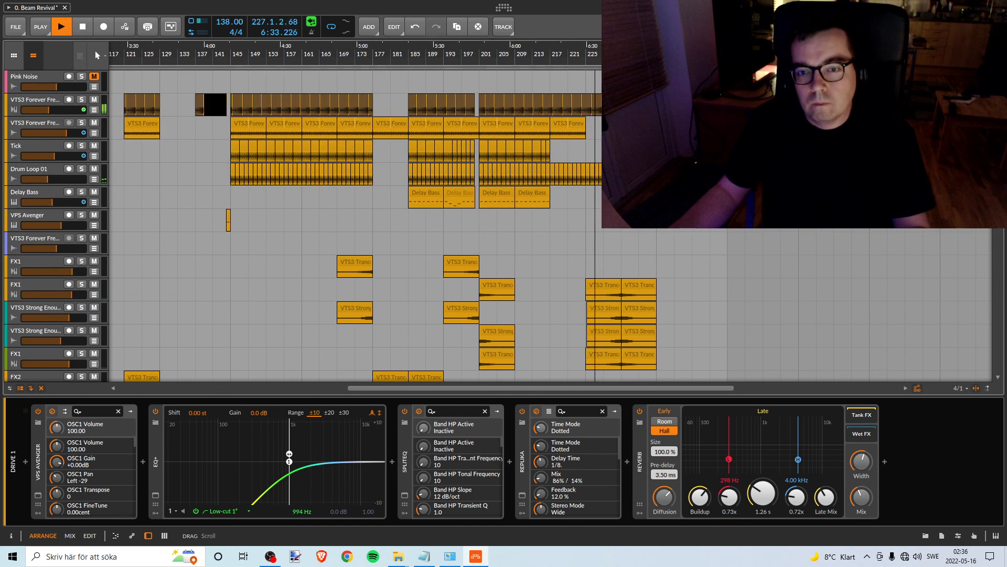
pyautogui.scroll(-4, 355, 225)
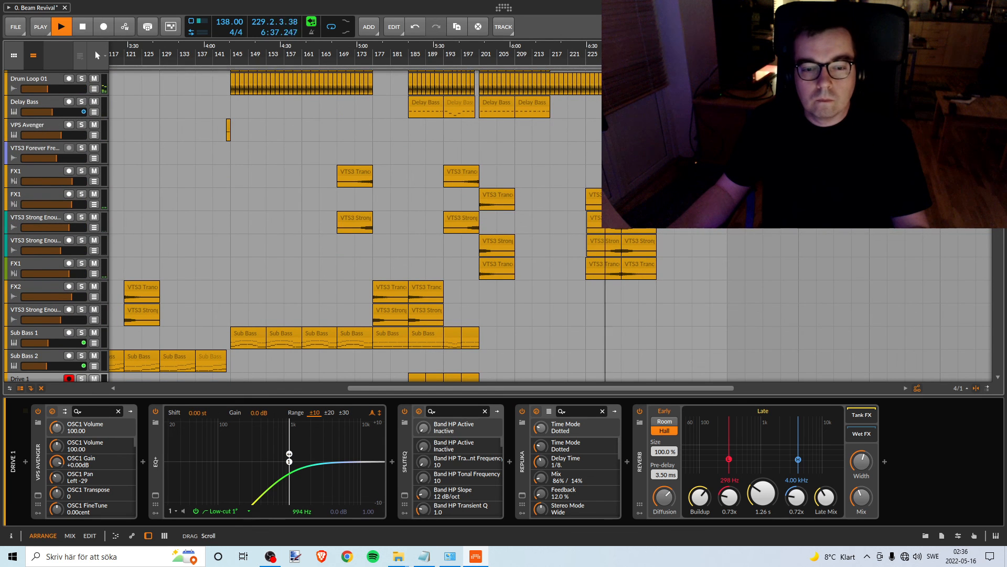
pyautogui.scroll(4, 355, 225)
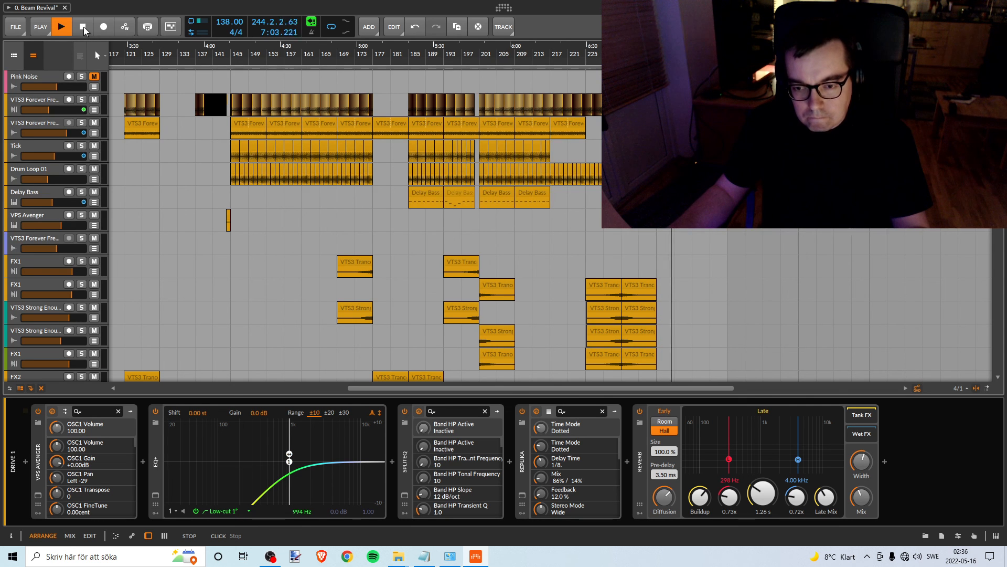
# - Stop playback and reset it to bar 1, check the recording status in OBS, and return to the Bitwig arrangement
pyautogui.click(82, 27)
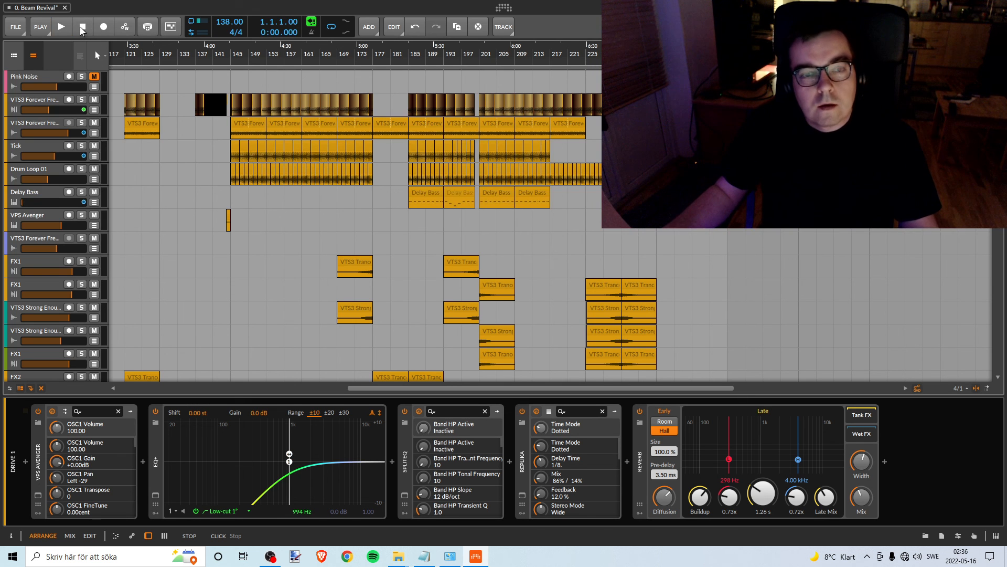
pyautogui.hotkey('alt', 'Tab')
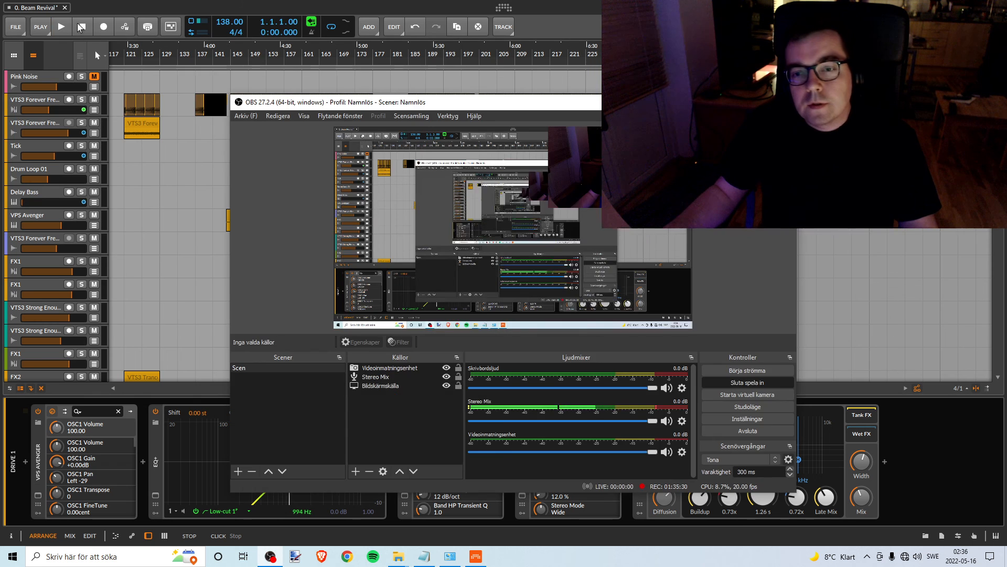
pyautogui.hotkey('alt', 'Tab')
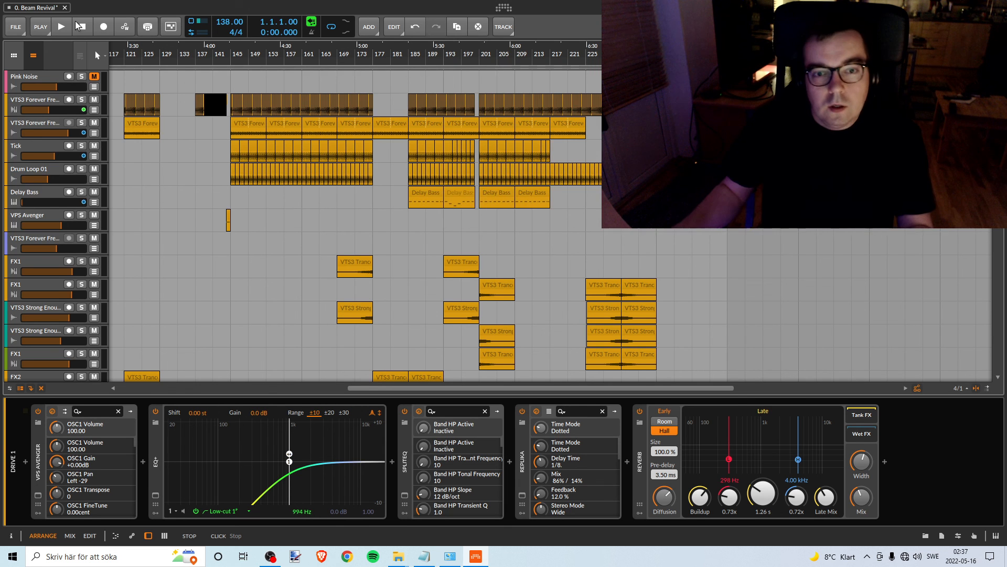
# - Look over the whole arrangement from bar 1, from the Pink Noise track down to Master and back
pyautogui.moveTo(160, 55); pyautogui.dragTo(451, 54)
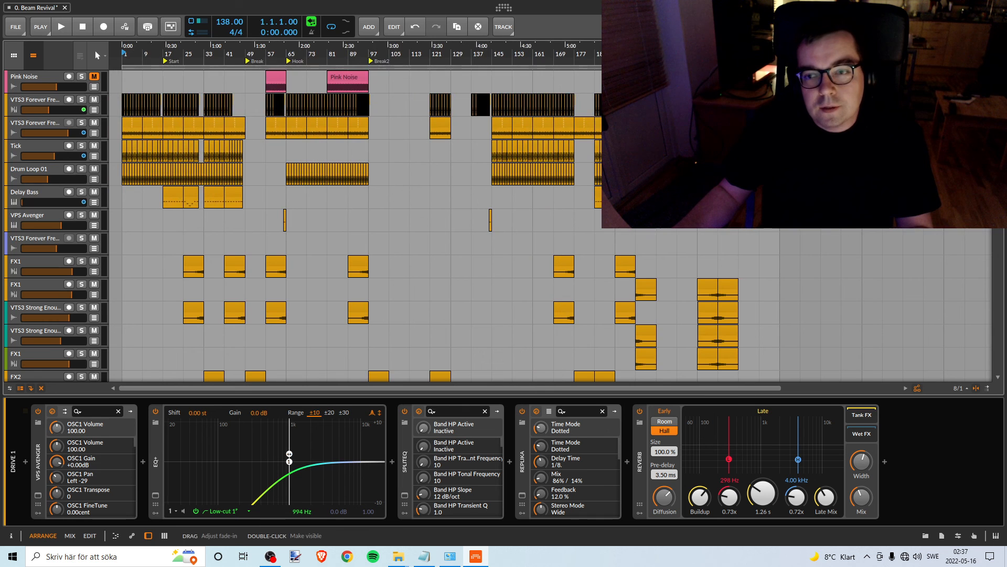
pyautogui.scroll(-10, 988, 350)
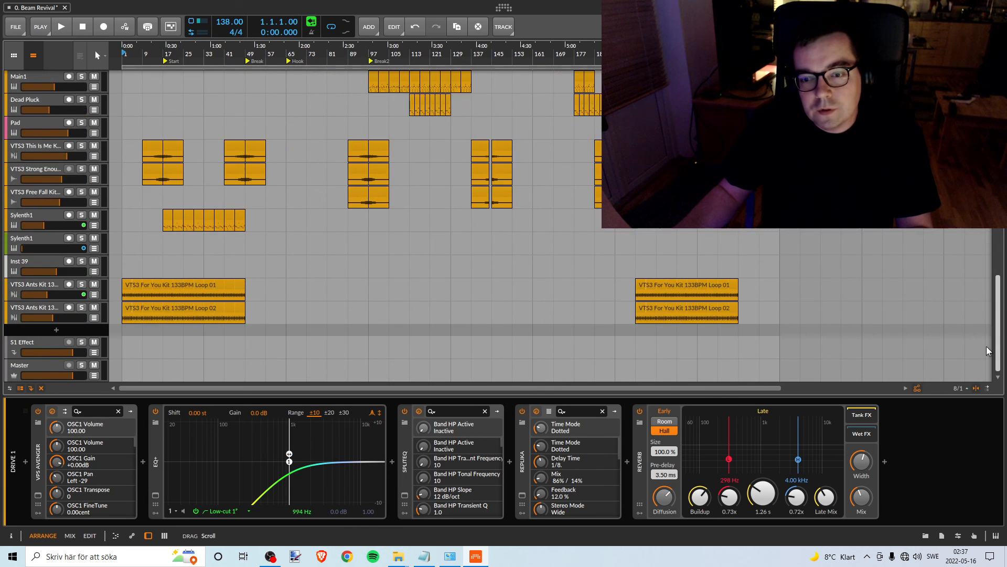
pyautogui.scroll(15, 987, 350)
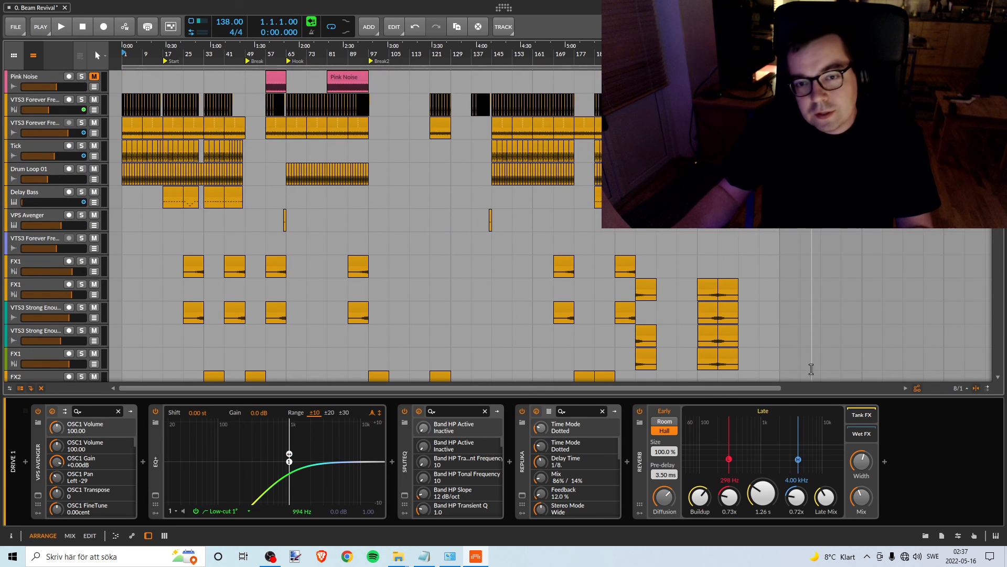